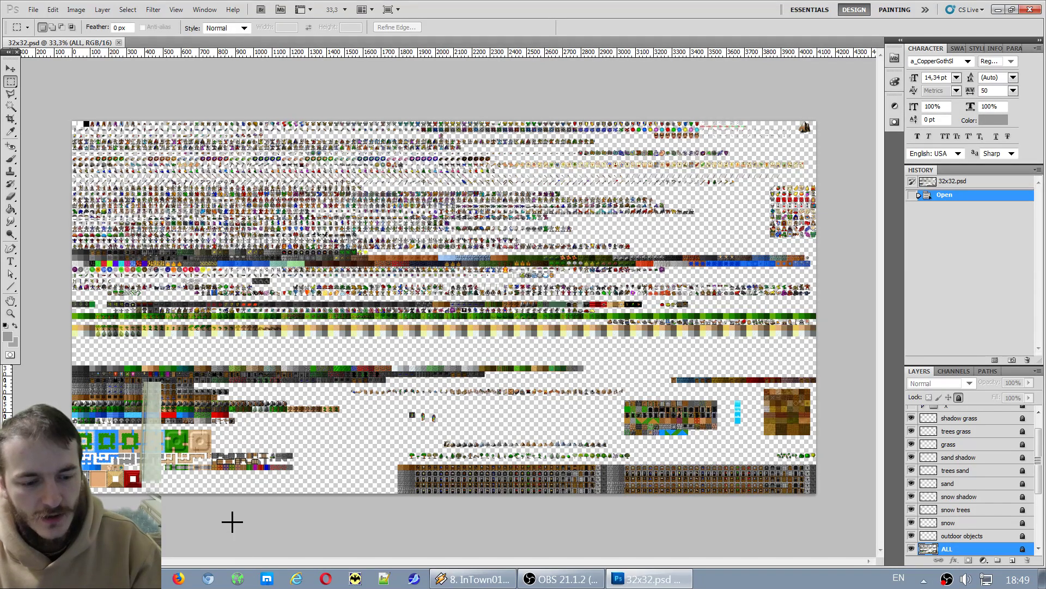
Examine the grass, sand and snow tile rows and their tree variants near the start of the tilesheet.
drag(147, 345, 165, 356)
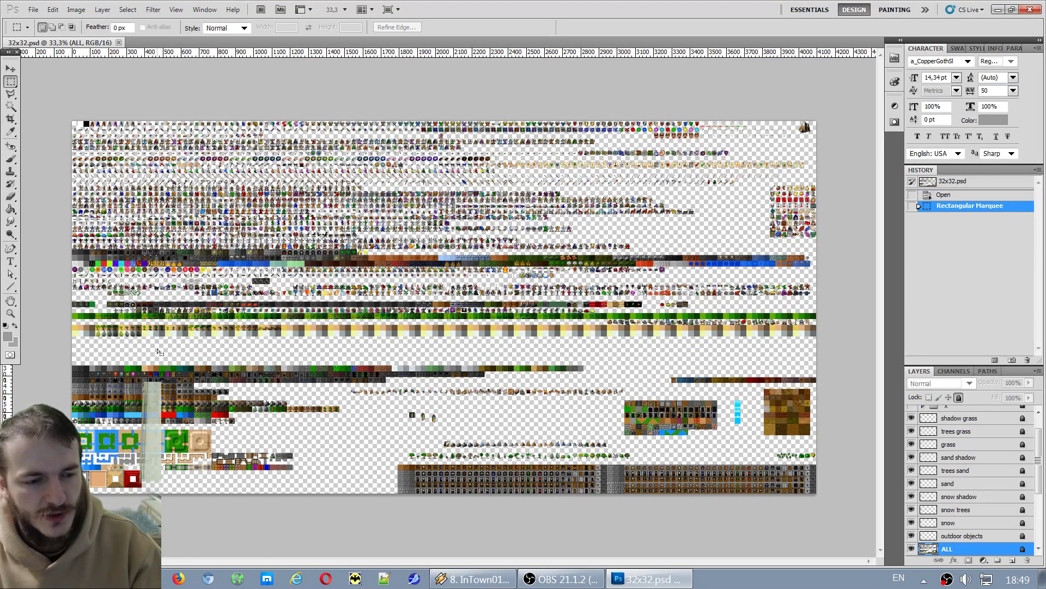
click(164, 355)
alt+scroll(156, 352, up, 3)
alt+scroll(147, 331, up, 3)
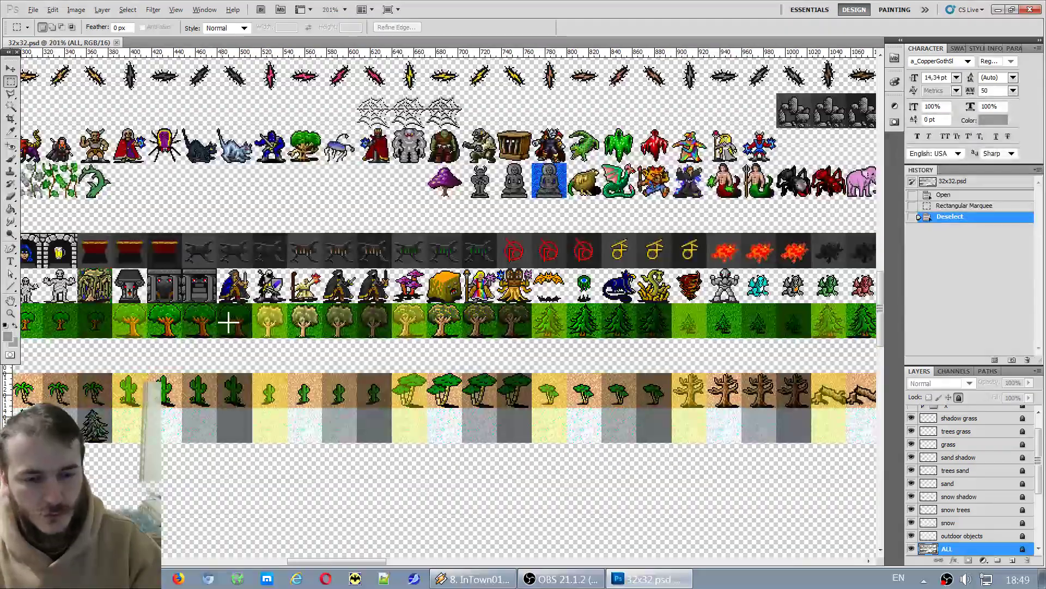
drag(327, 561, 261, 565)
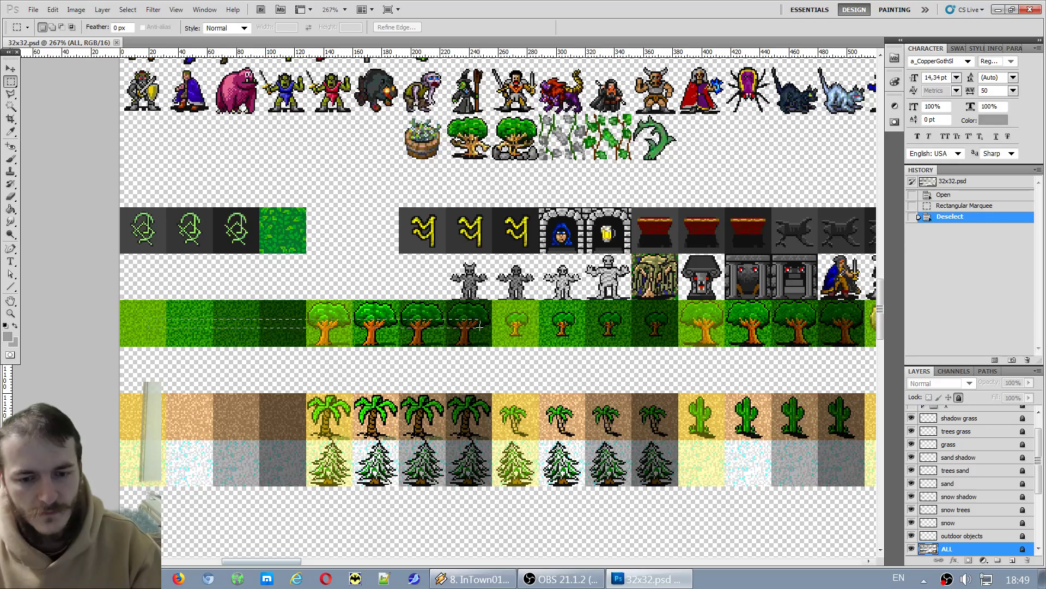
drag(479, 327, 694, 345)
click(694, 345)
mouse_move(259, 561)
mouse_down()
mouse_move(640, 569)
mouse_move(299, 564)
mouse_move(254, 548)
mouse_up()
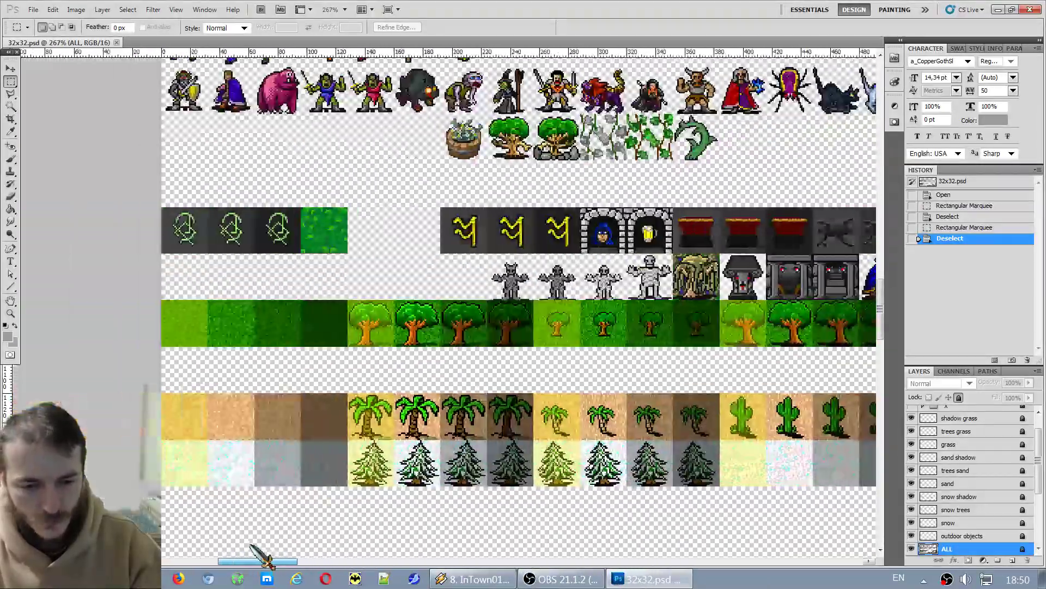
scroll(357, 428, down, 3)
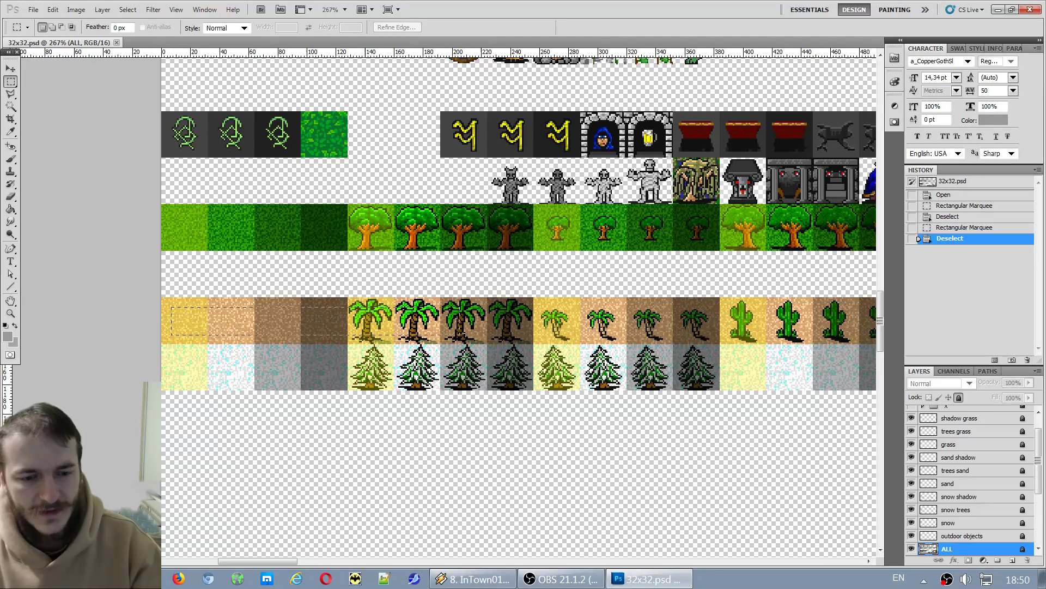
scroll(623, 317, right, 10)
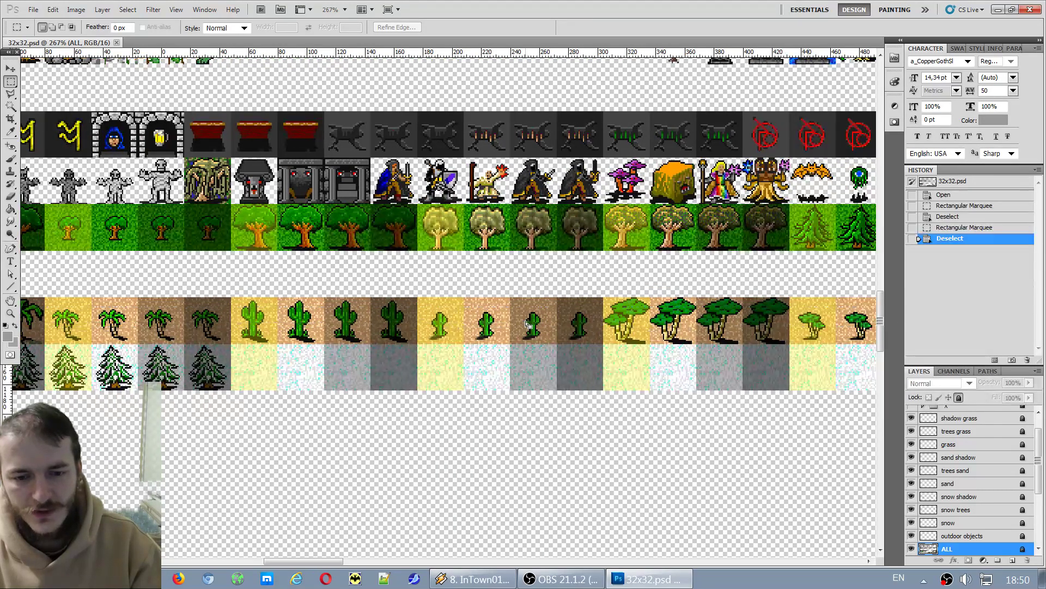
drag(527, 325, 512, 322)
click(491, 349)
scroll(382, 382, down, 1)
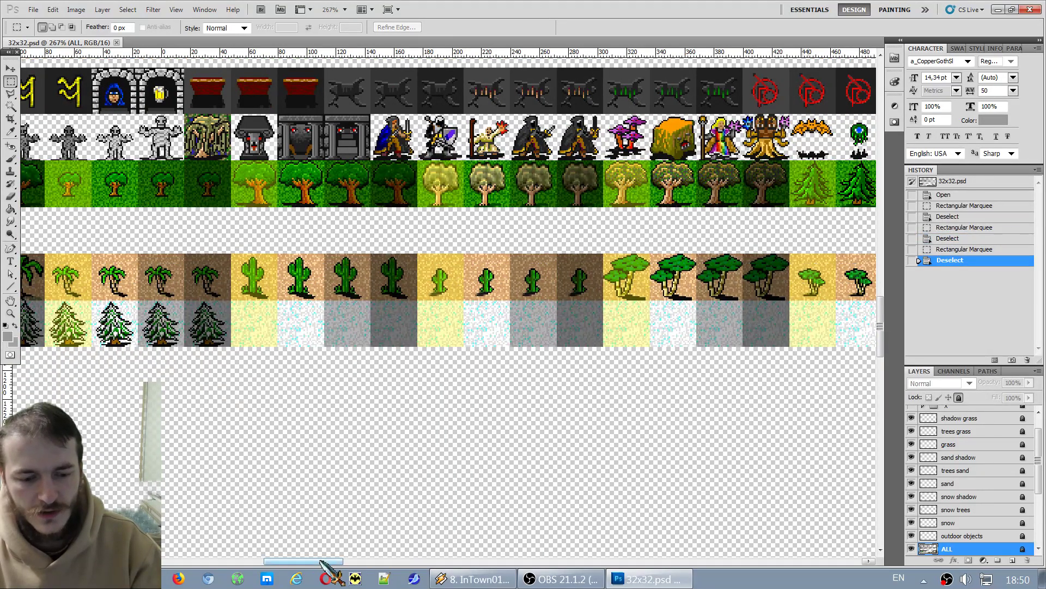
Survey the terrain rows across the full width of the tilesheet, comparing their beginning and far end.
drag(321, 561, 671, 554)
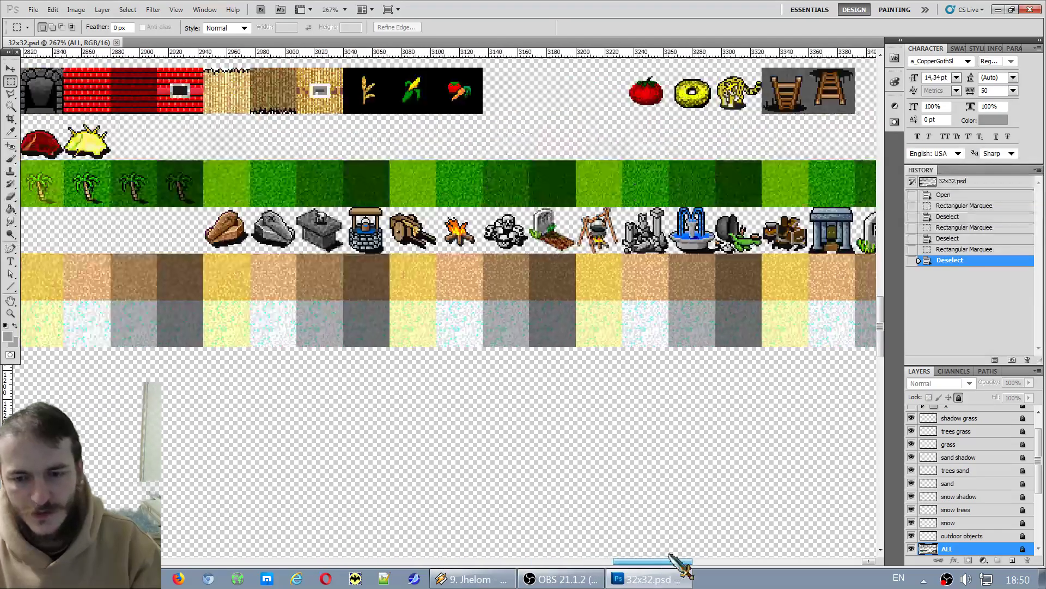
scroll(641, 381, down, 3)
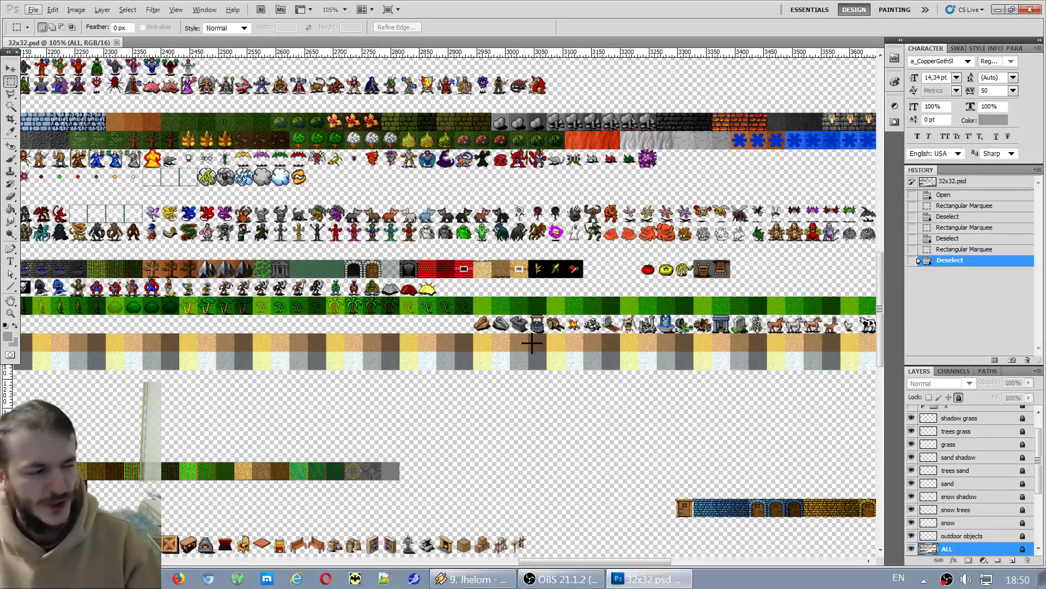
scroll(427, 272, up, 3)
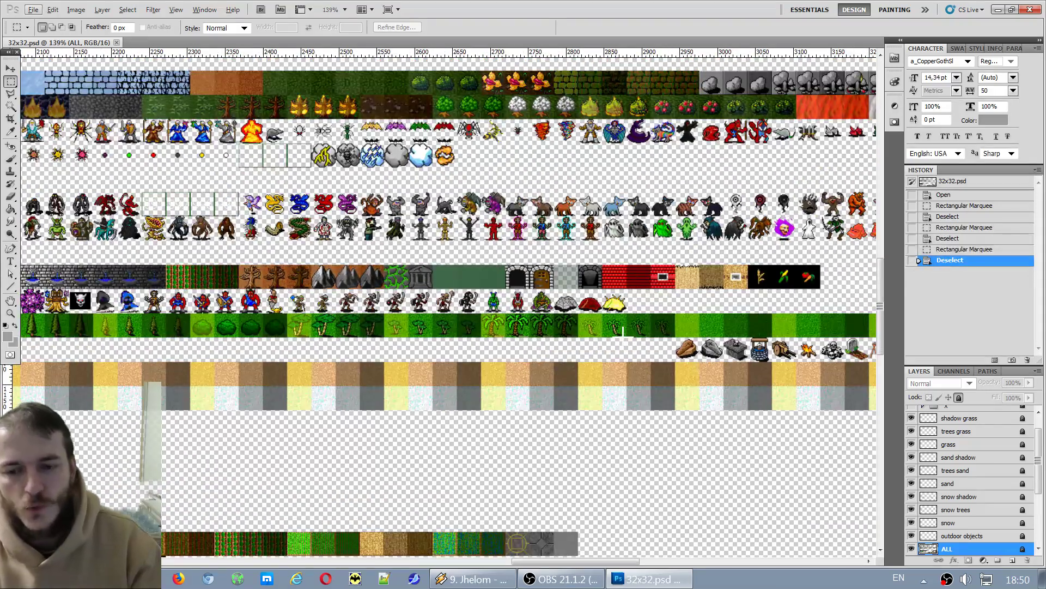
drag(566, 562, 302, 561)
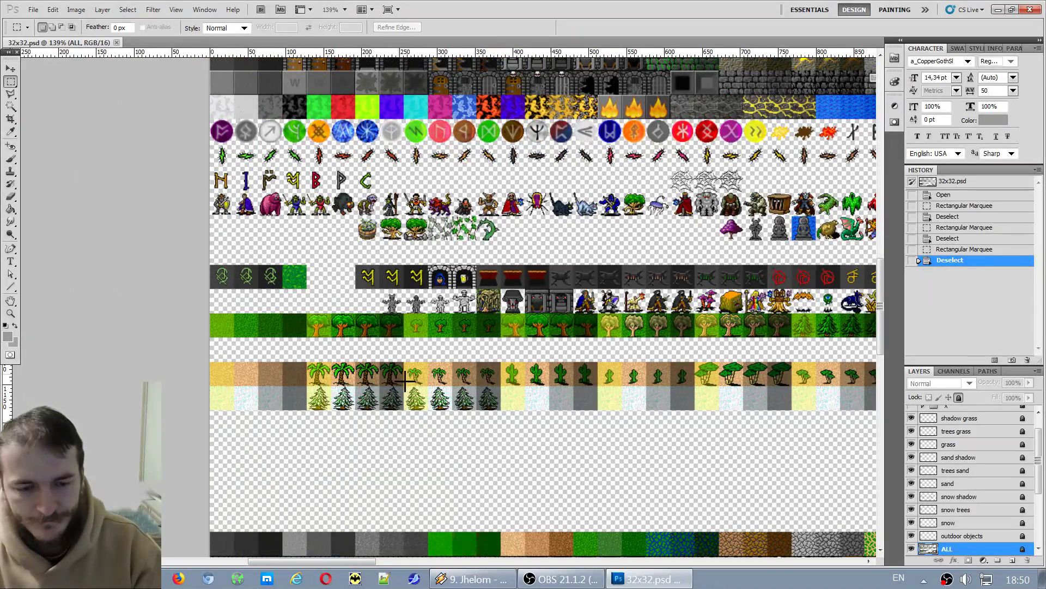
scroll(418, 344, down, 3)
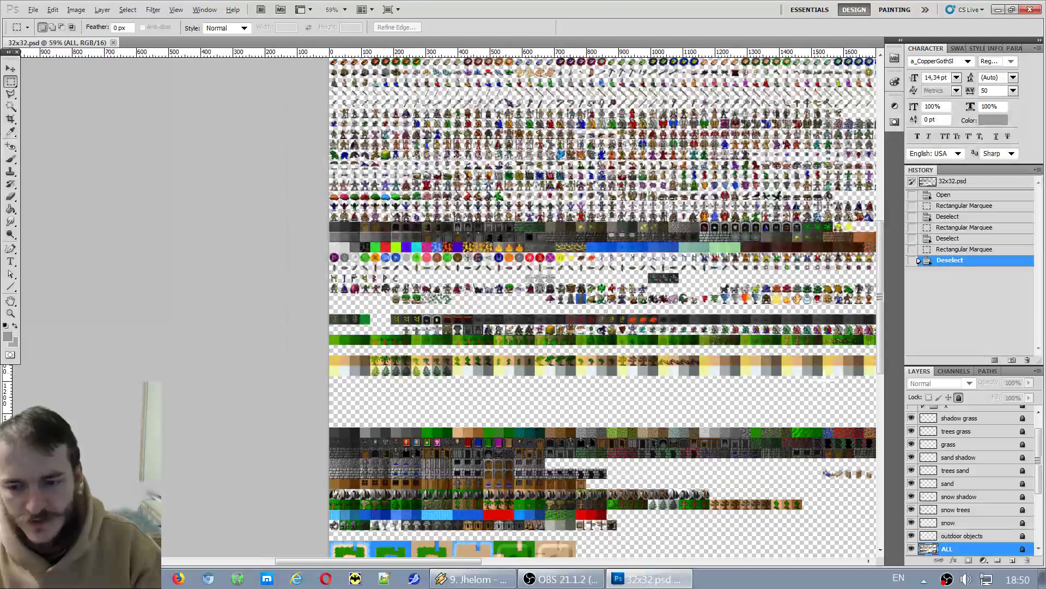
scroll(501, 482, up, 4)
drag(407, 567, 653, 566)
Examine the outdoor object sprites placed between the grass and sand rows at the far end of the tilesheet.
mouse_move(419, 331)
mouse_down()
mouse_move(883, 337)
mouse_move(545, 337)
mouse_move(567, 338)
mouse_up()
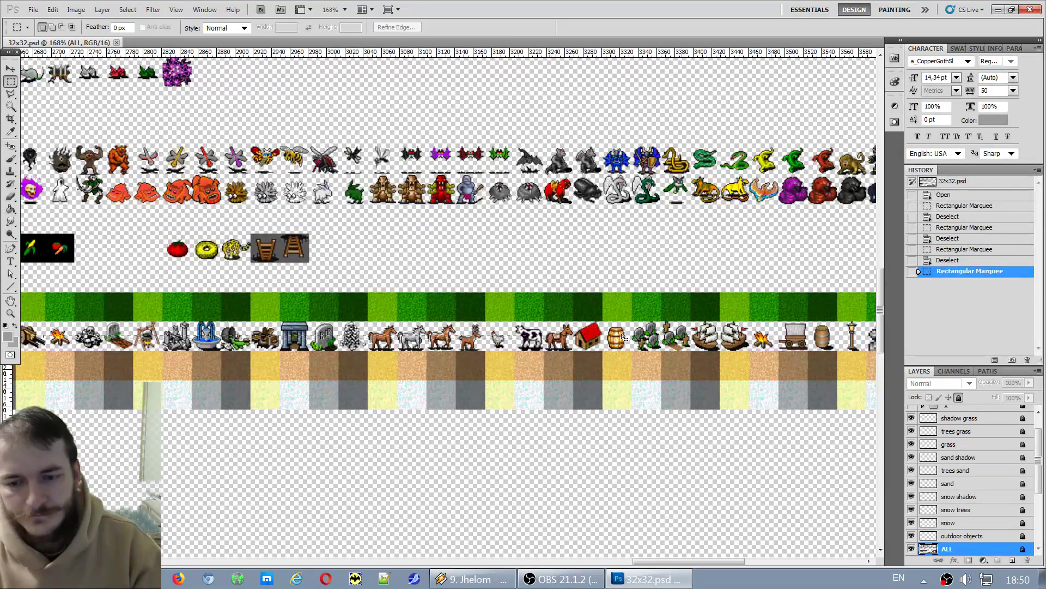
click(627, 340)
drag(398, 468, 325, 446)
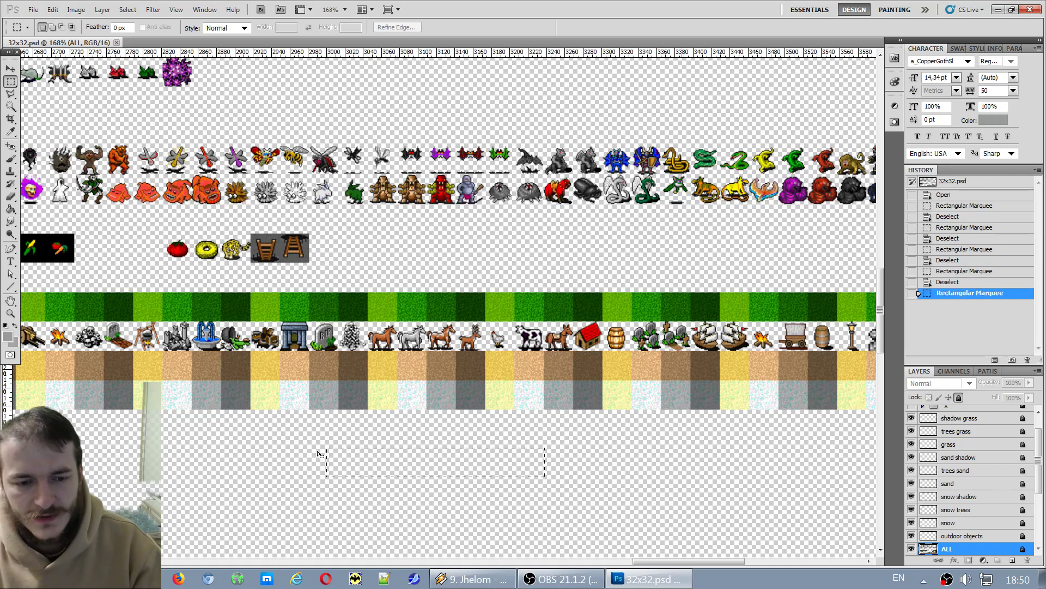
click(418, 448)
scroll(534, 431, down, 2)
scroll(703, 382, up, 5)
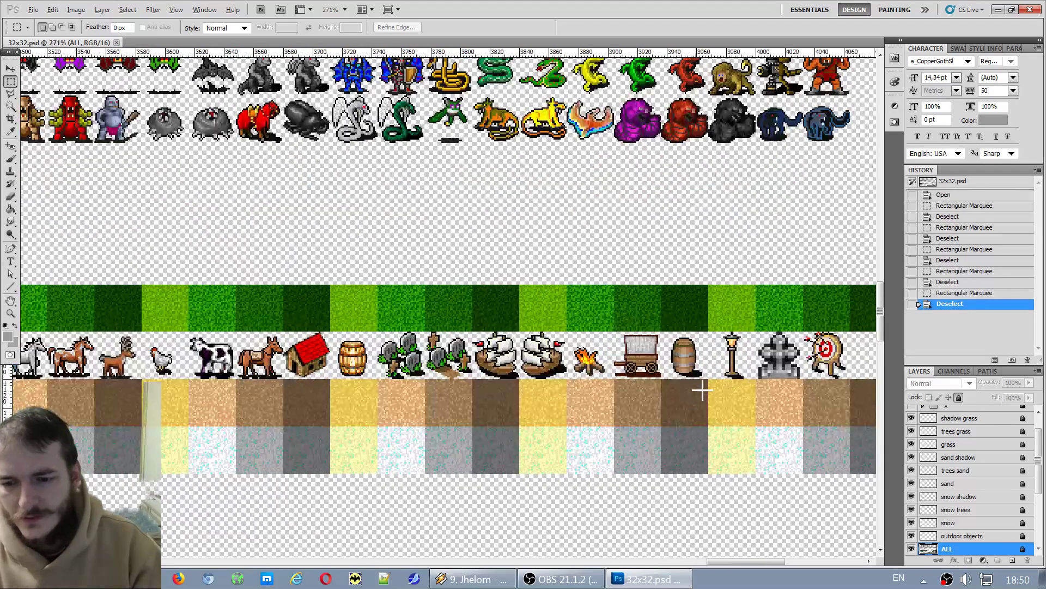
drag(594, 338, 594, 338)
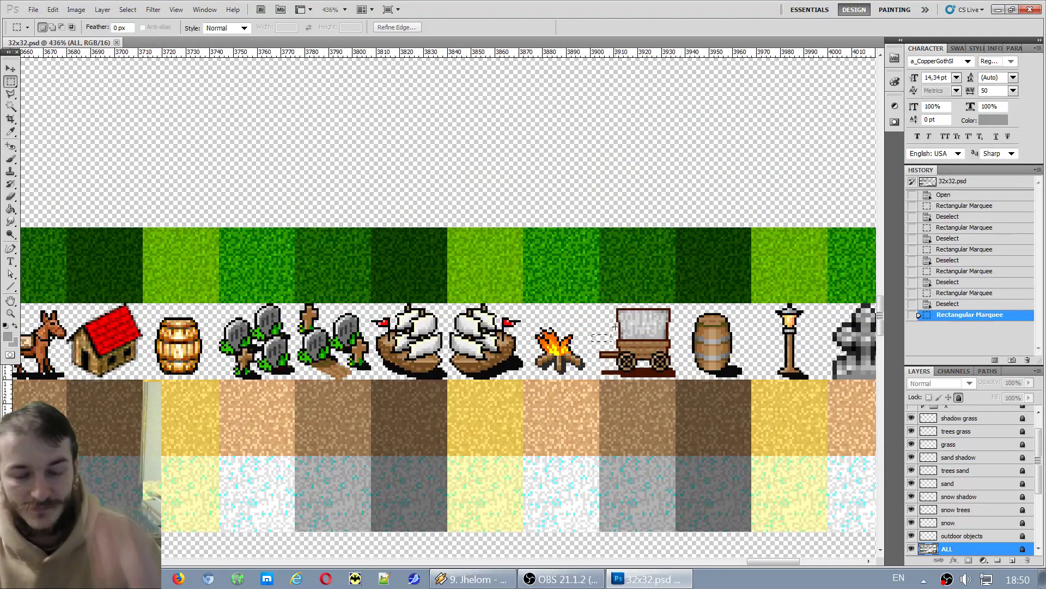
click(594, 194)
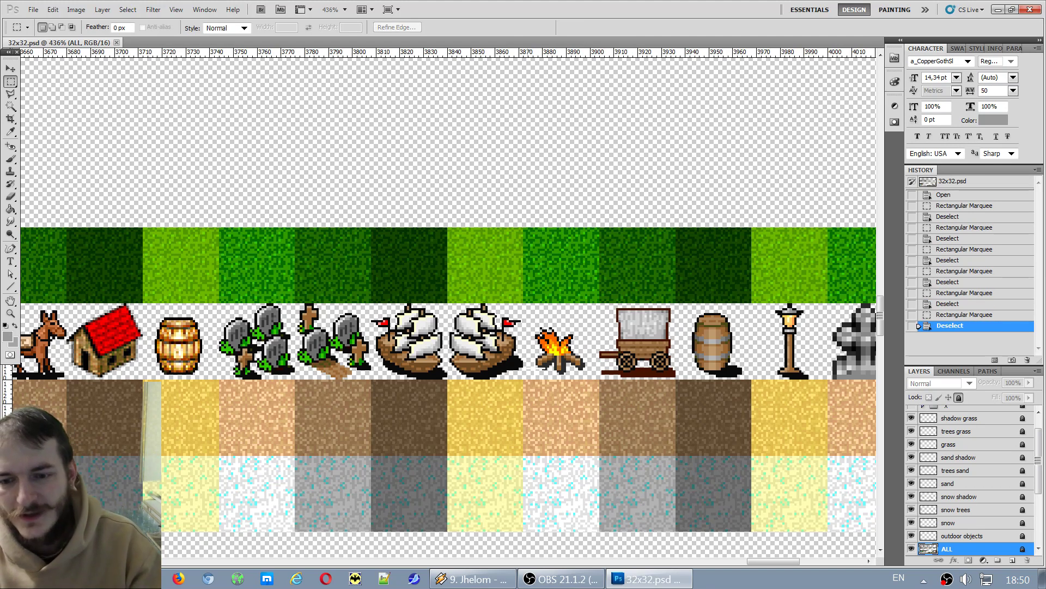
drag(530, 355, 537, 352)
click(536, 351)
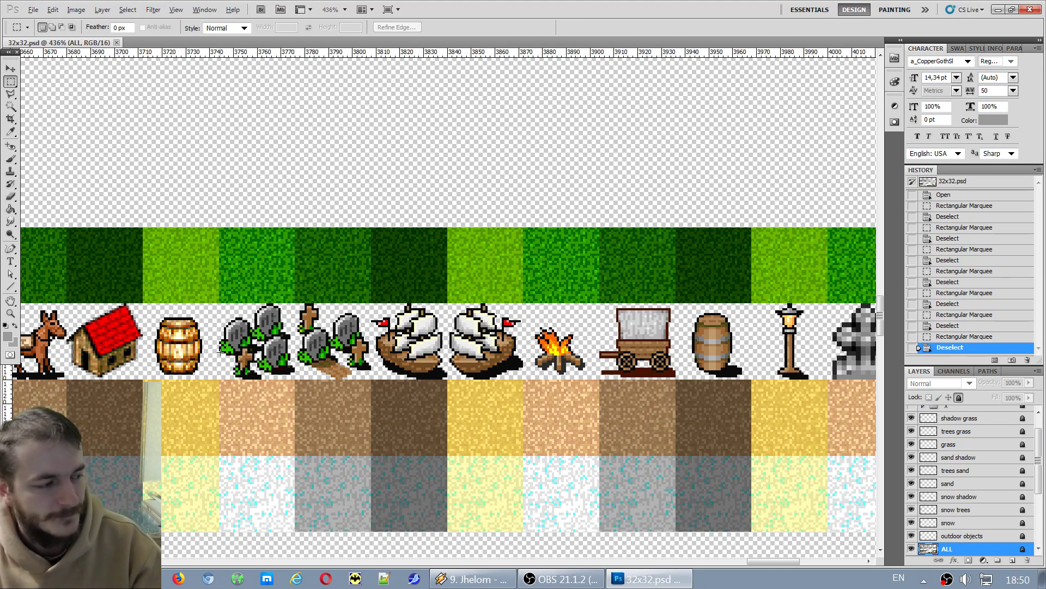
scroll(378, 333, down, 2)
scroll(378, 334, down, 2)
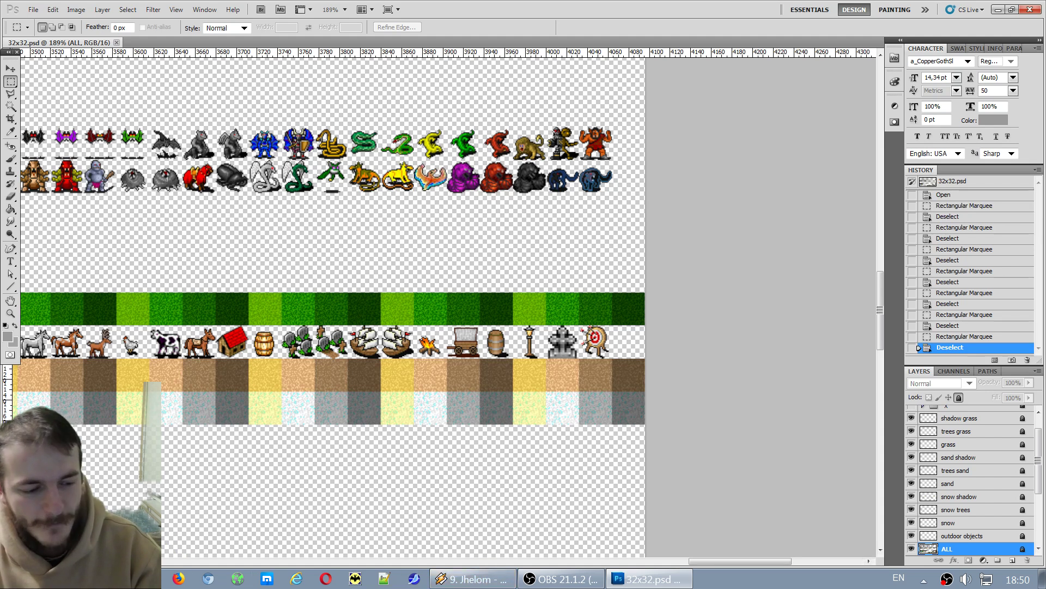
key(alt+shift)
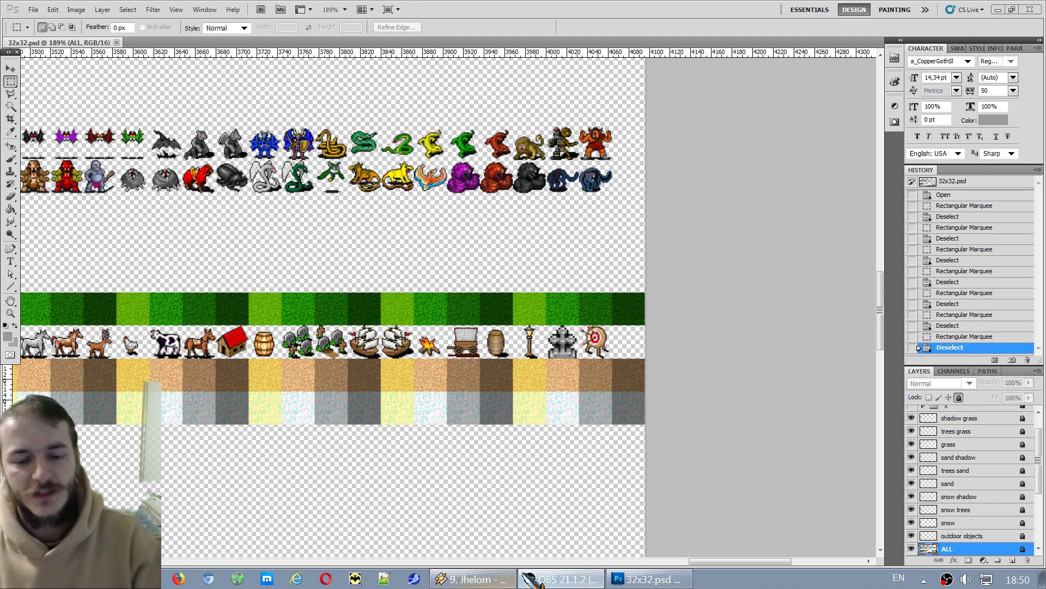
click(326, 539)
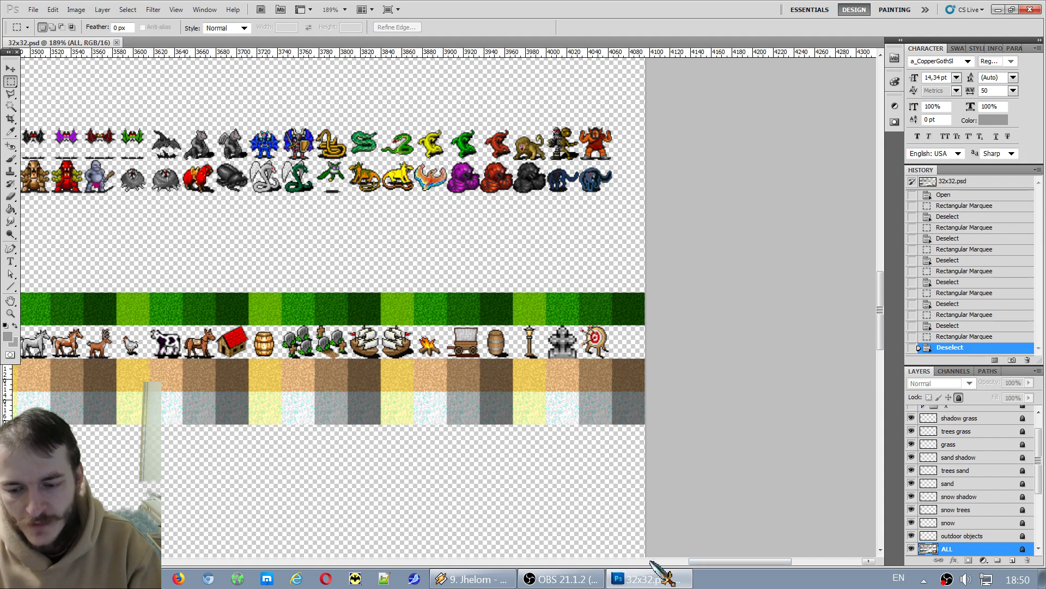
Review the layer list, including outdoor objects, and toggle the grass layer's visibility to identify which tiles it holds.
drag(654, 562, 264, 562)
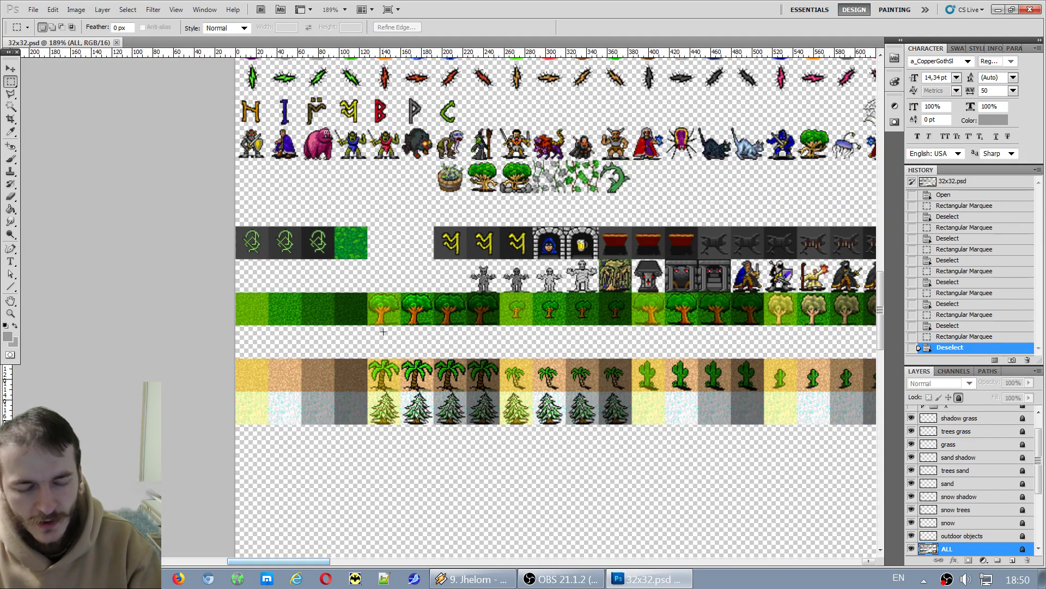
scroll(987, 496, down, 3)
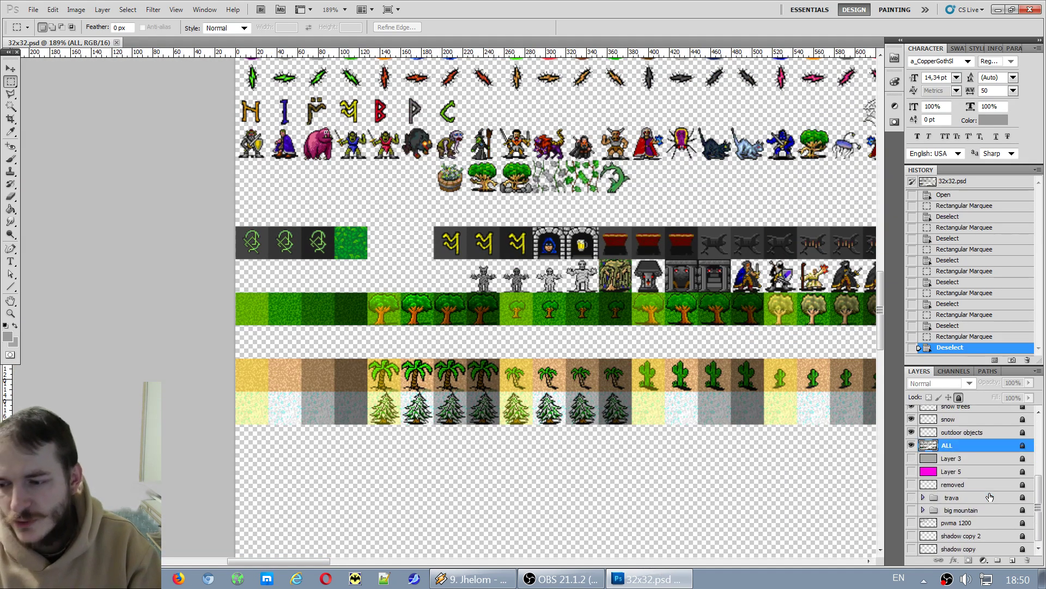
scroll(987, 497, up, 5)
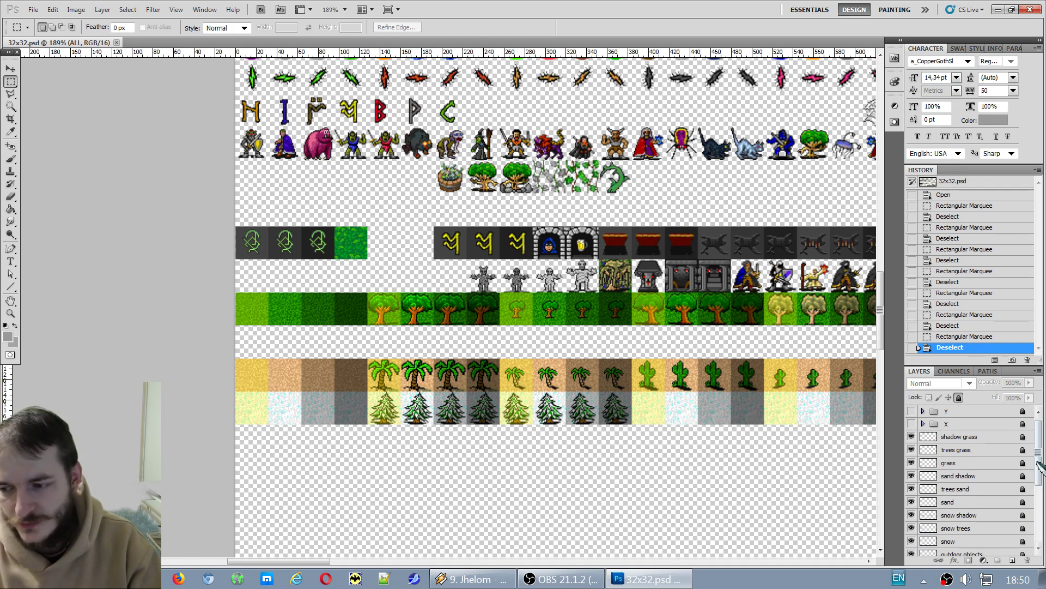
drag(1039, 466, 1037, 493)
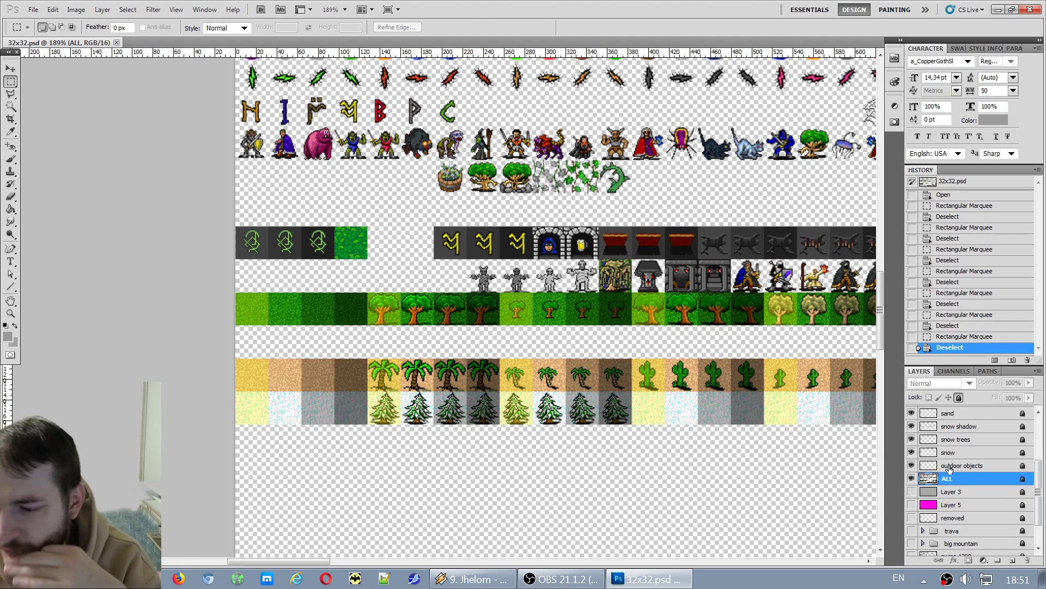
click(972, 466)
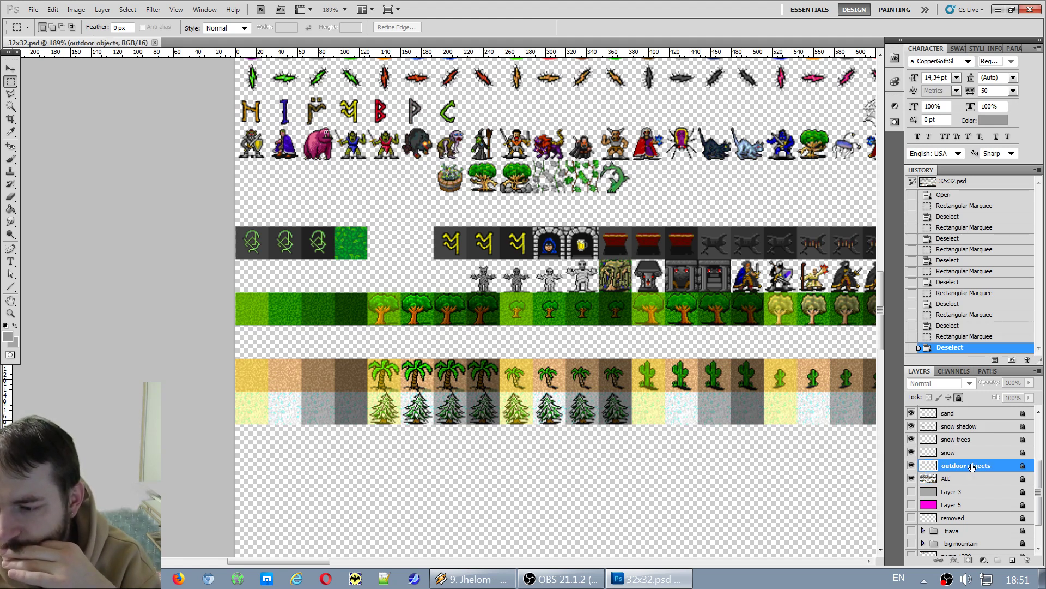
scroll(970, 460, up, 3)
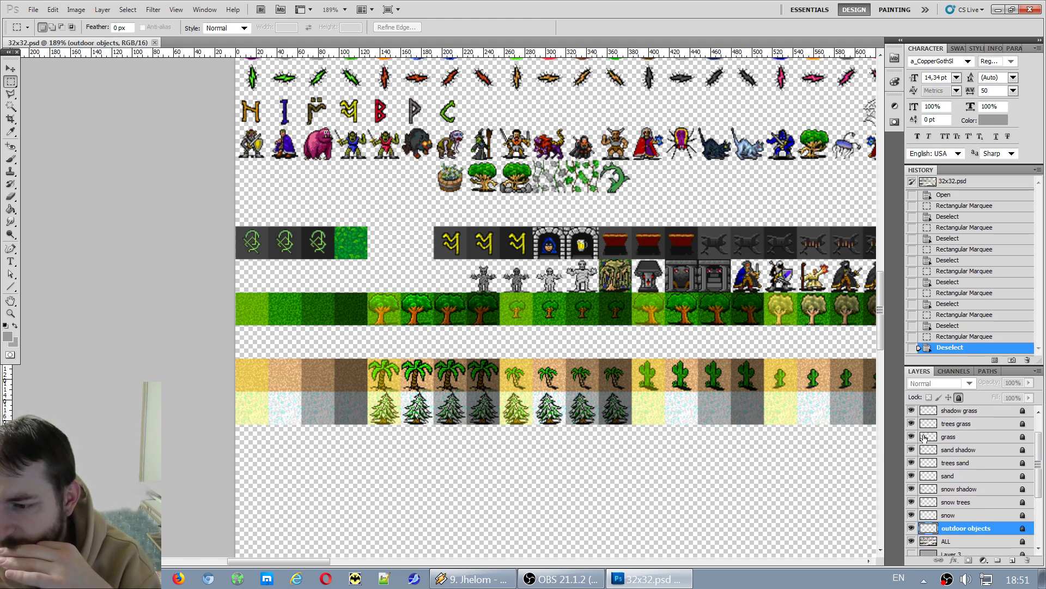
click(911, 437)
click(911, 437)
Duplicate the grass layer within 32x32.psd under the name "grass copy".
click(951, 438)
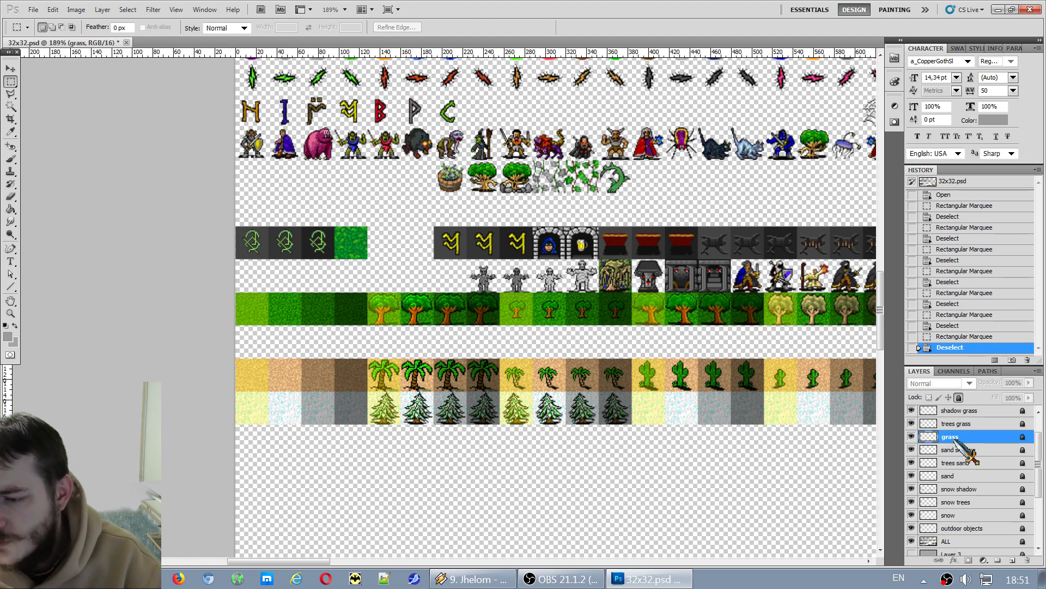
right_click(955, 439)
click(946, 178)
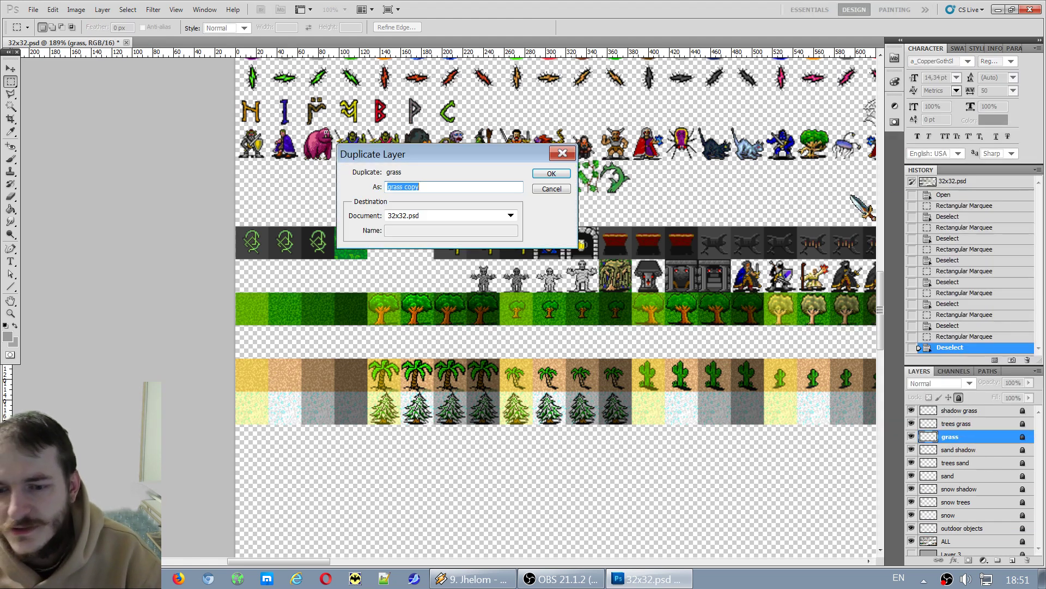
click(551, 174)
Unlock the grass copy layer and move it down one tile row, into the row between the grass and sand tiles.
key(v)
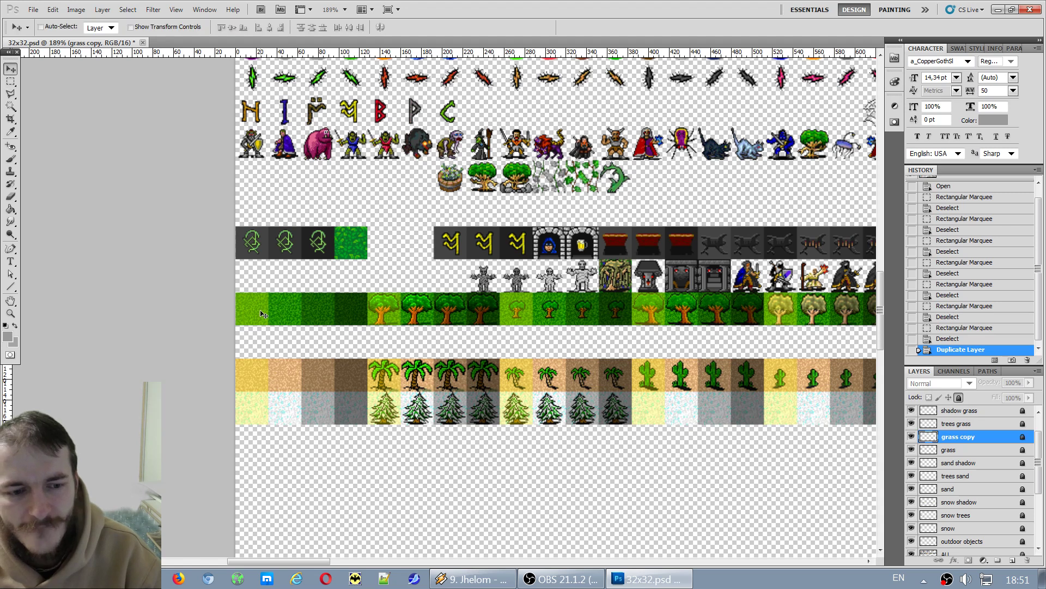
click(270, 353)
key(Return)
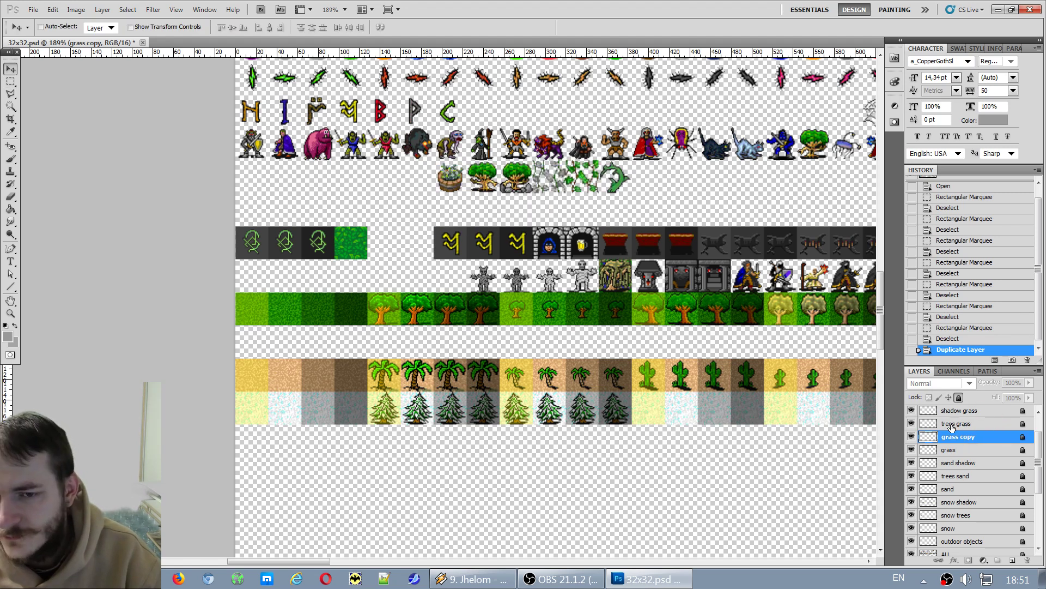
click(958, 398)
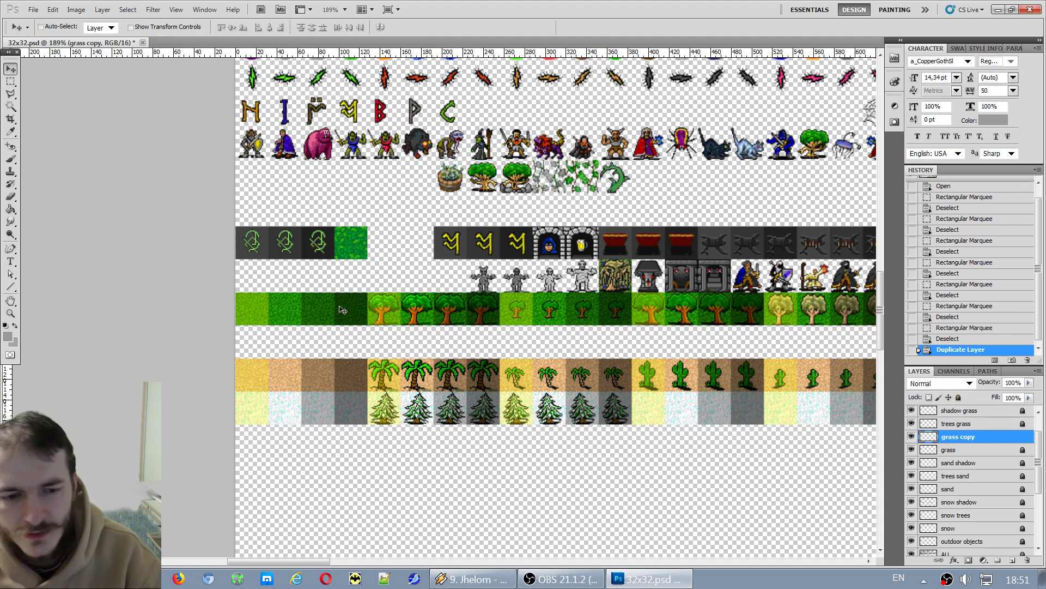
drag(340, 309, 353, 346)
Show the grid and check the copied grass row's alignment with the tiles along the sheet.
key(ctrl+apostrophe)
scroll(355, 351, down, 10)
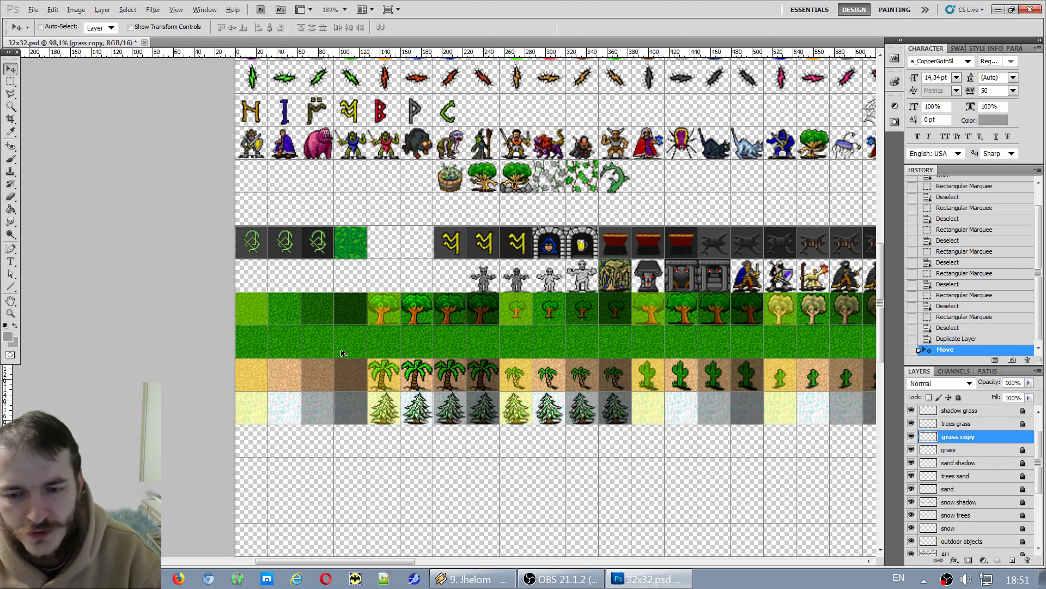
scroll(233, 301, up, 11)
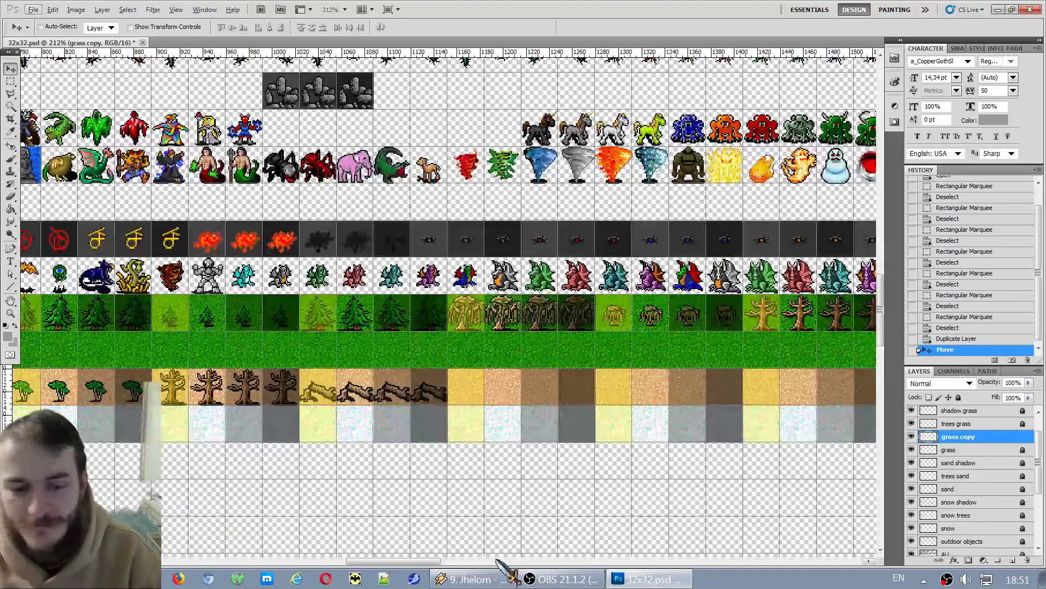
drag(398, 561, 273, 560)
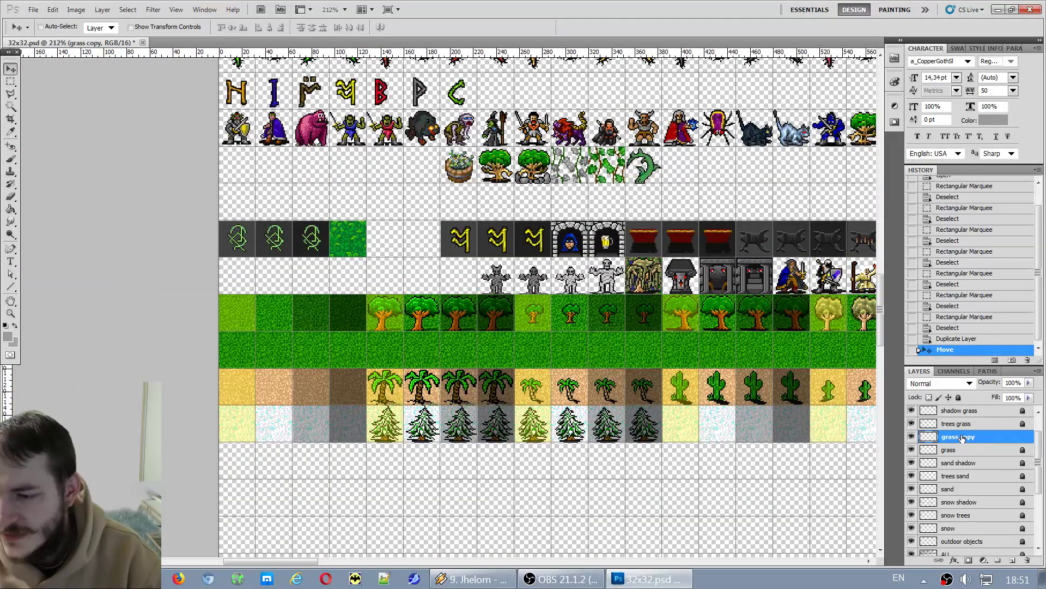
Rename the grass copy layer as grass 2.
text(2)
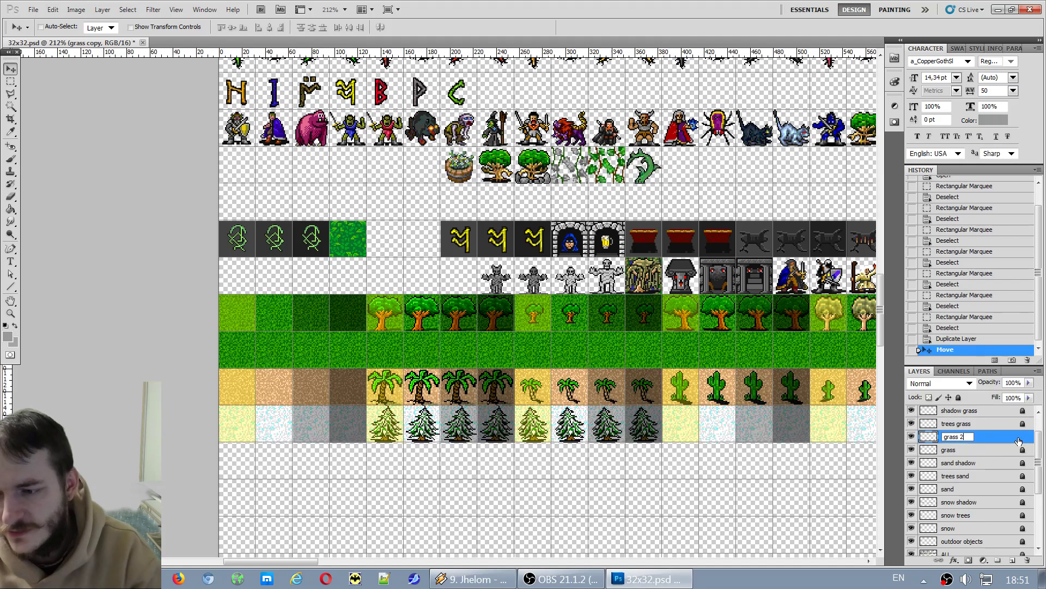
key(Return)
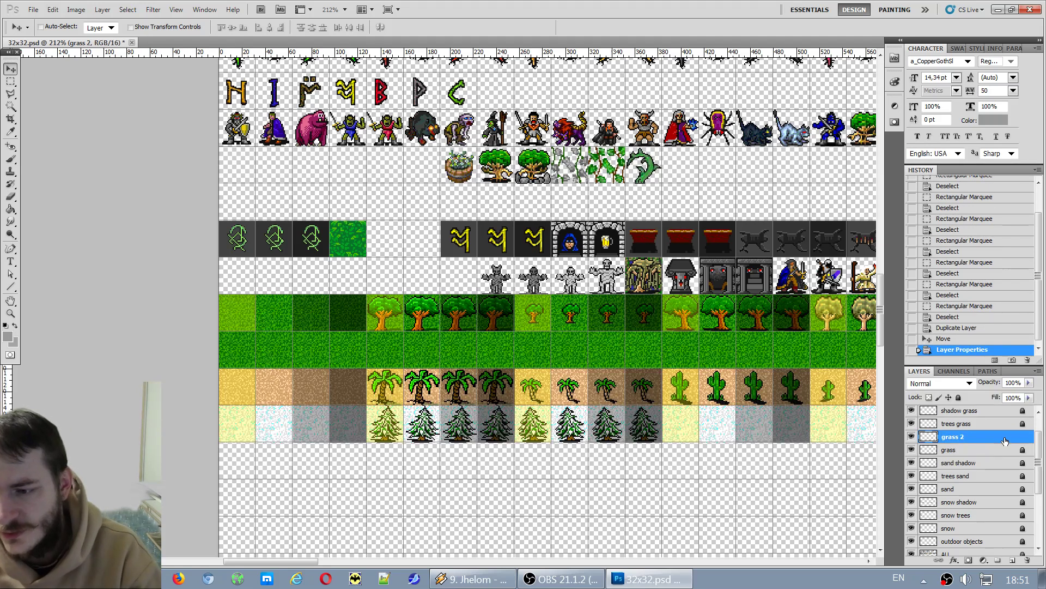
Duplicate the shadow grass layer within 32x32.psd under the name "shadow grass copy".
click(960, 412)
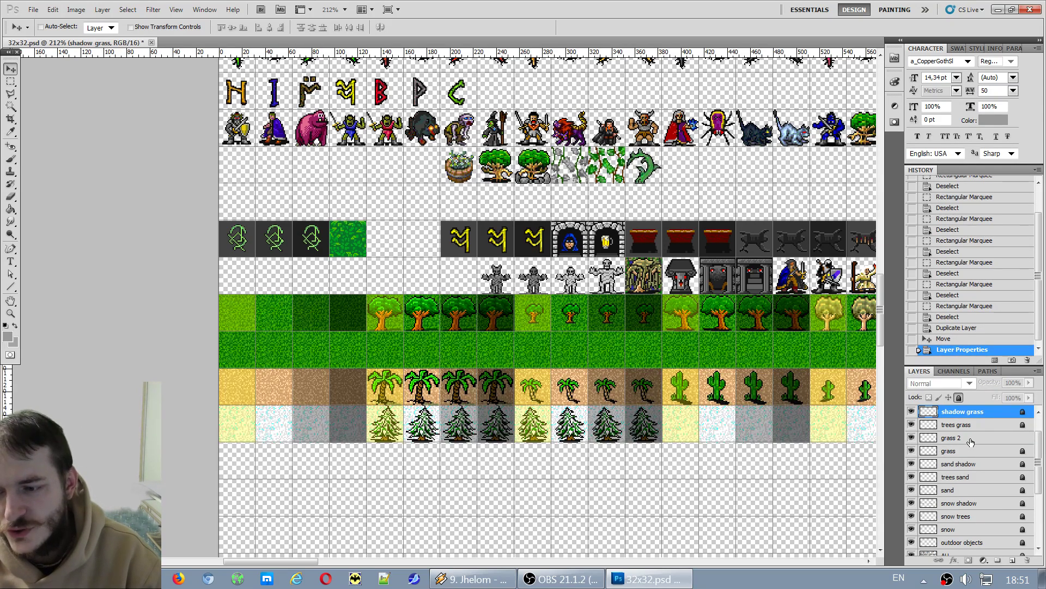
right_click(958, 410)
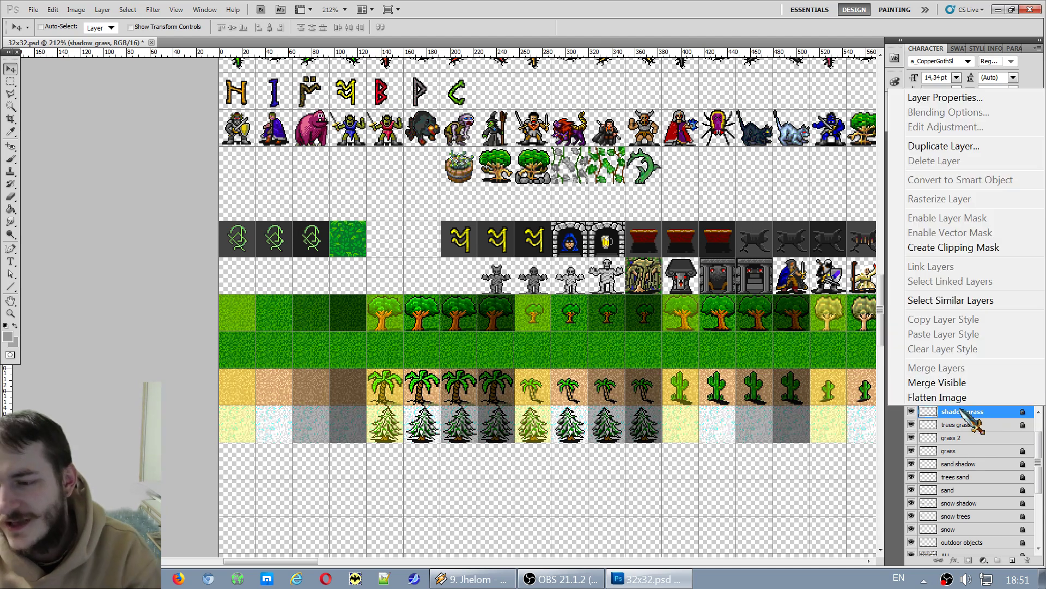
click(936, 145)
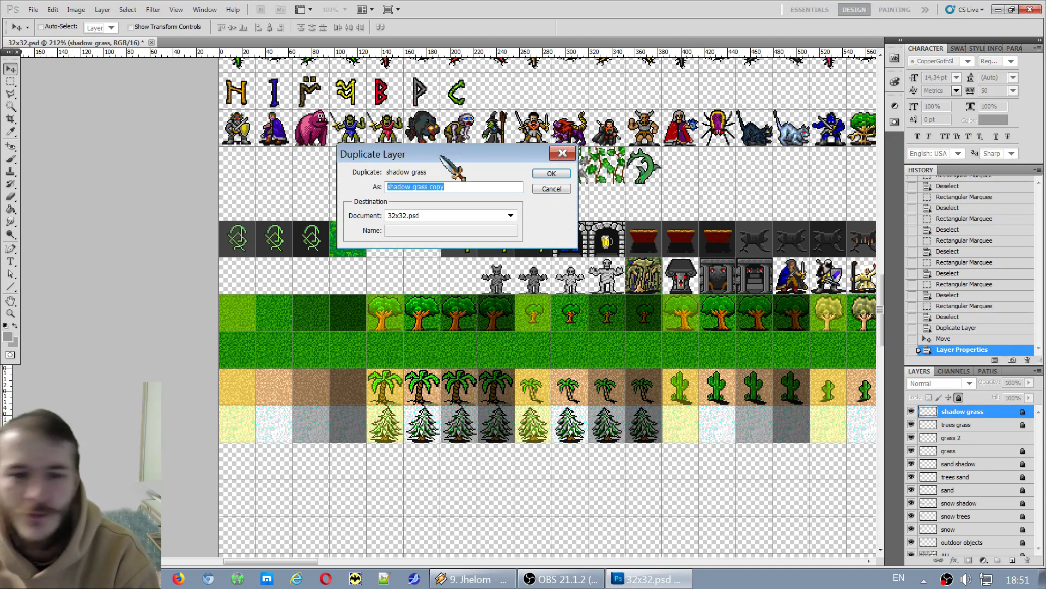
click(551, 173)
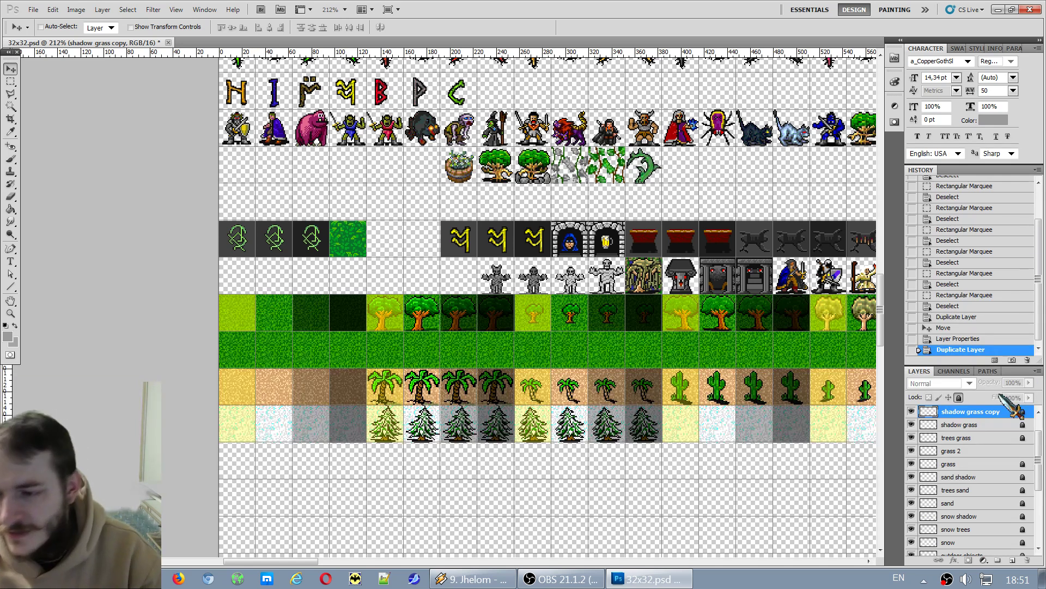
Unlock the shadow grass copy layer and move it onto the grass 2 tile row, aligned with the tile grid at the sheet's start.
click(958, 398)
drag(321, 314, 331, 484)
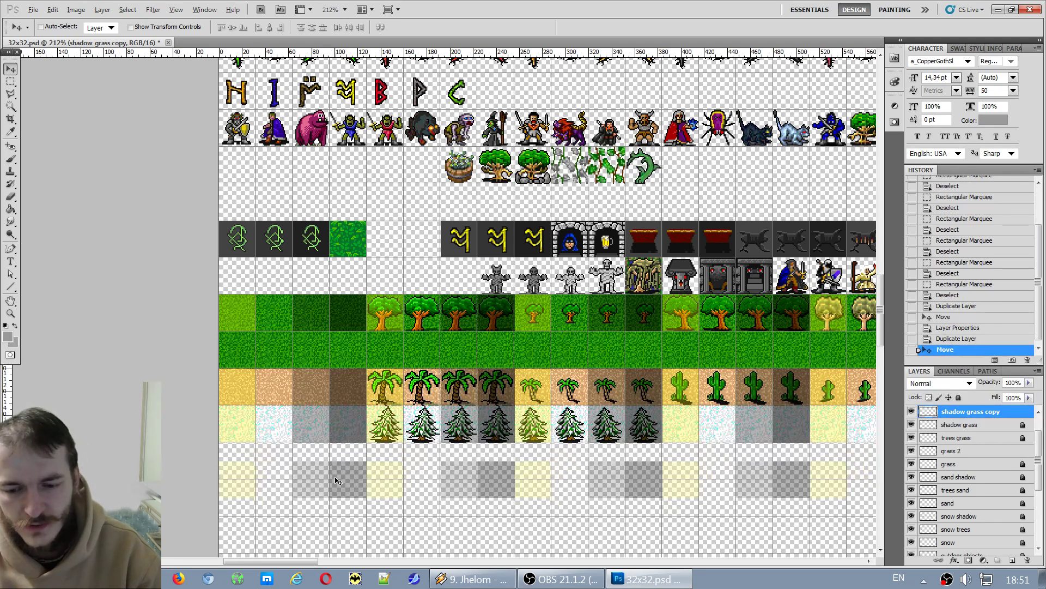
scroll(327, 480, down, 6)
scroll(204, 338, up, 6)
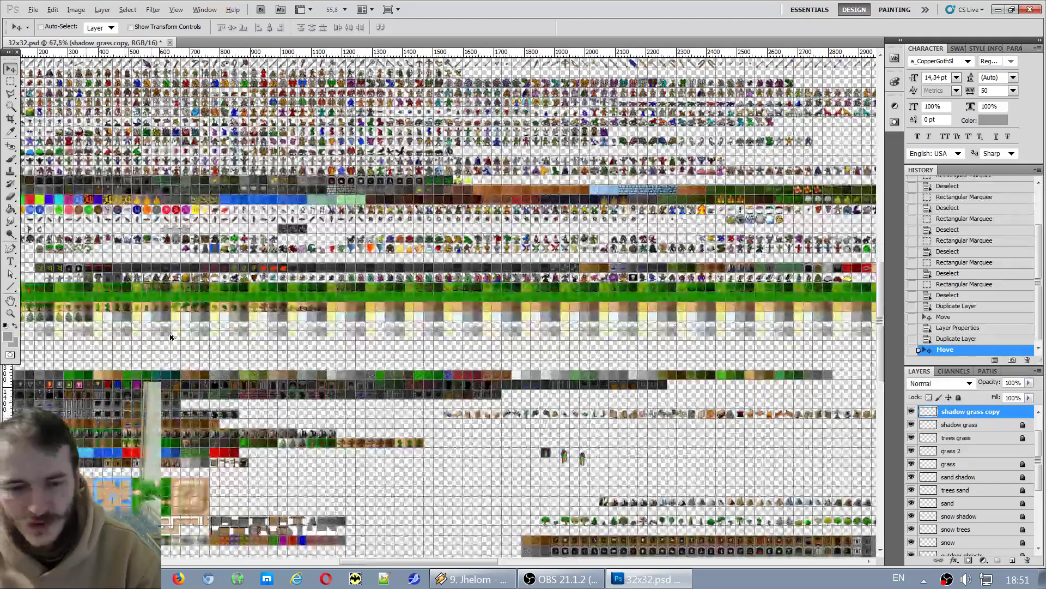
drag(387, 562, 251, 561)
scroll(292, 355, up, 3)
drag(292, 403, 296, 239)
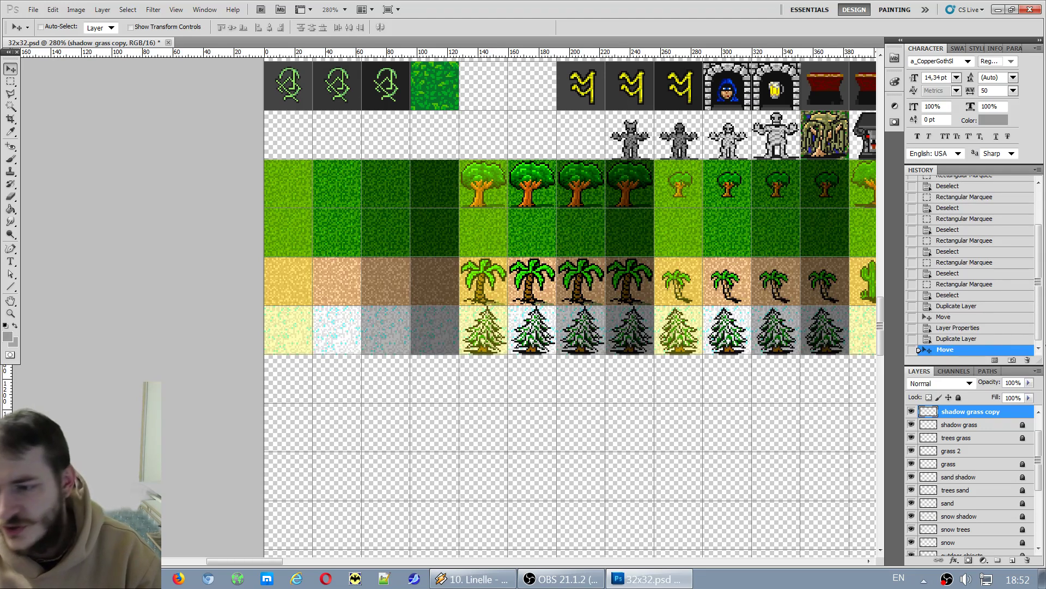
Reorder the shadow grass copy layer to sit directly above grass 2 and rename it as shadow grass 2.
drag(979, 413, 967, 450)
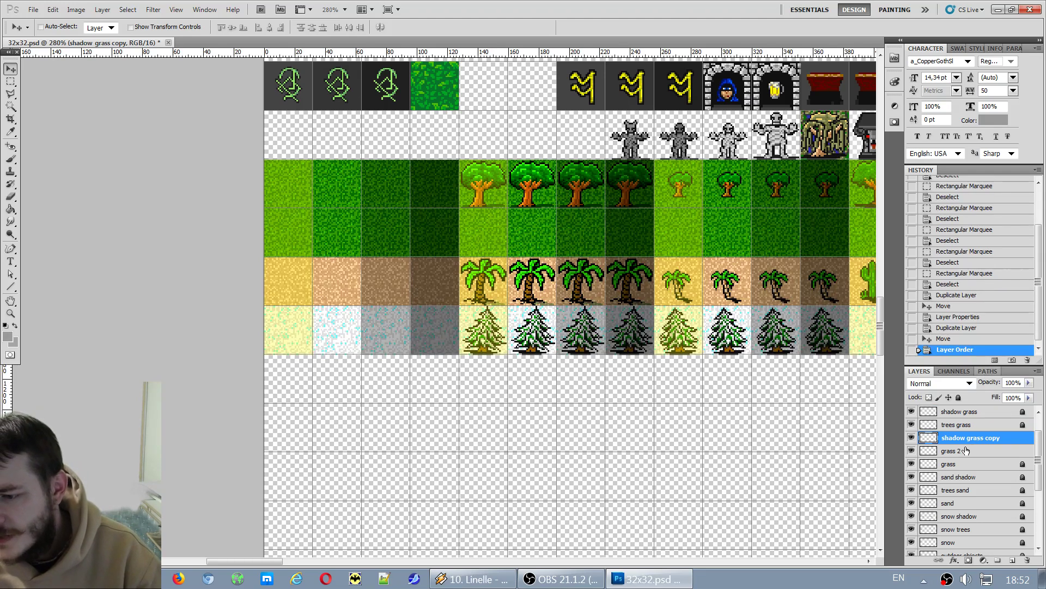
double_click(995, 446)
key(Escape)
double_click(986, 438)
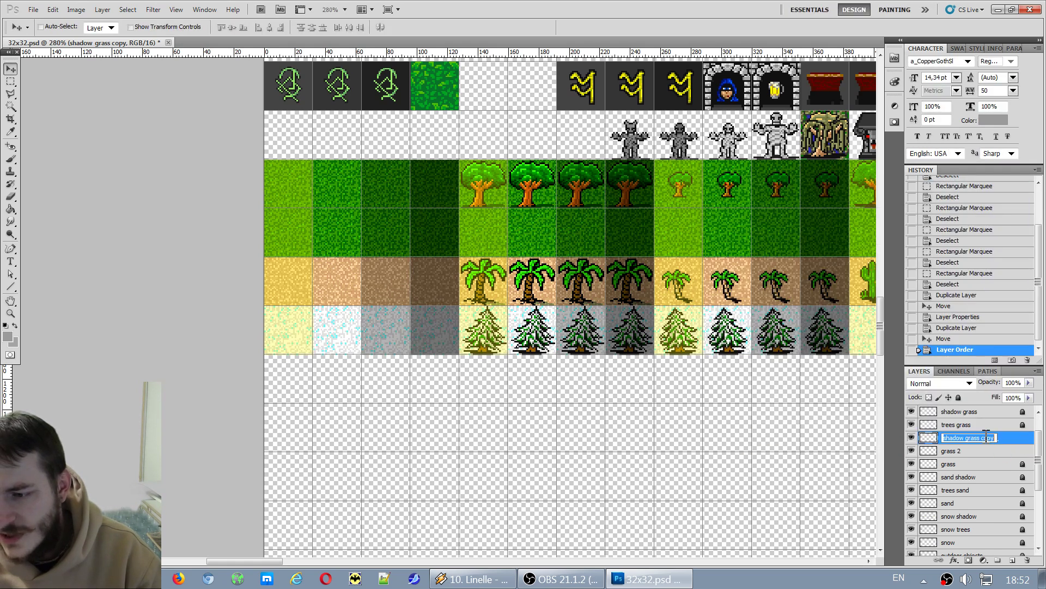
click(981, 437)
text(2)
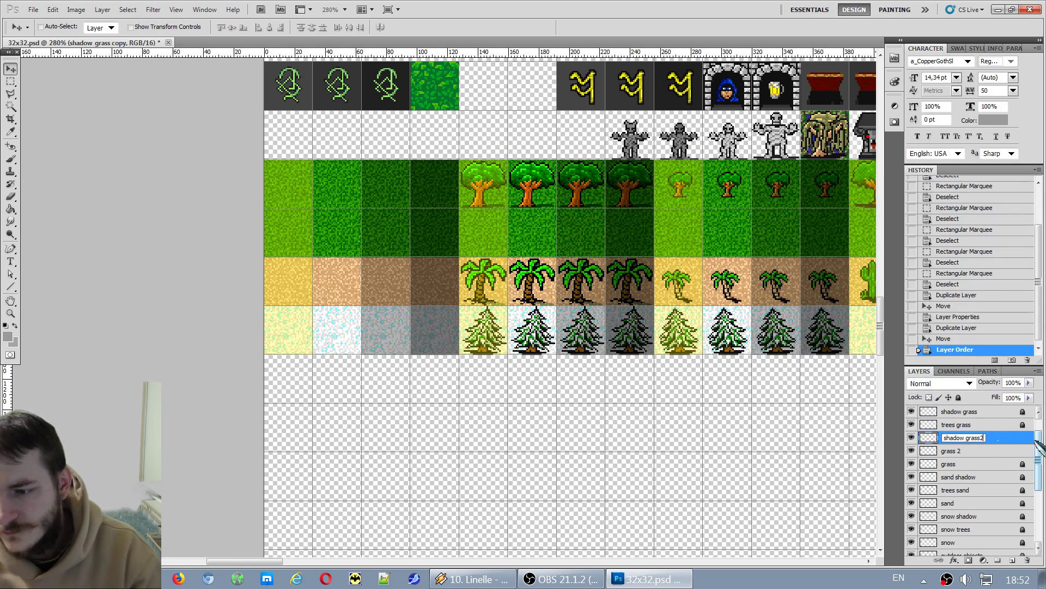
key(Return)
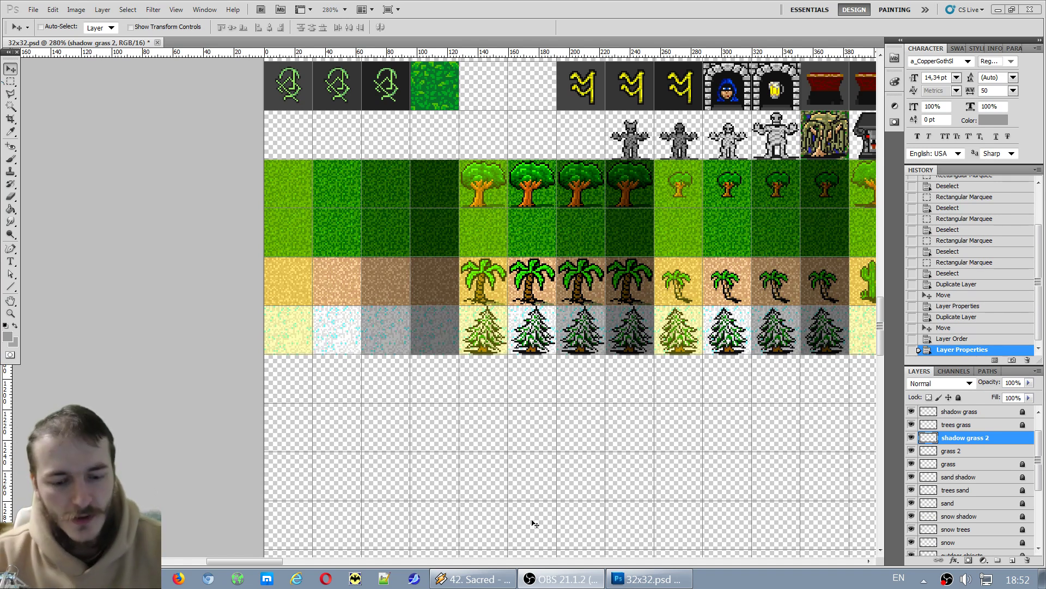
click(11, 81)
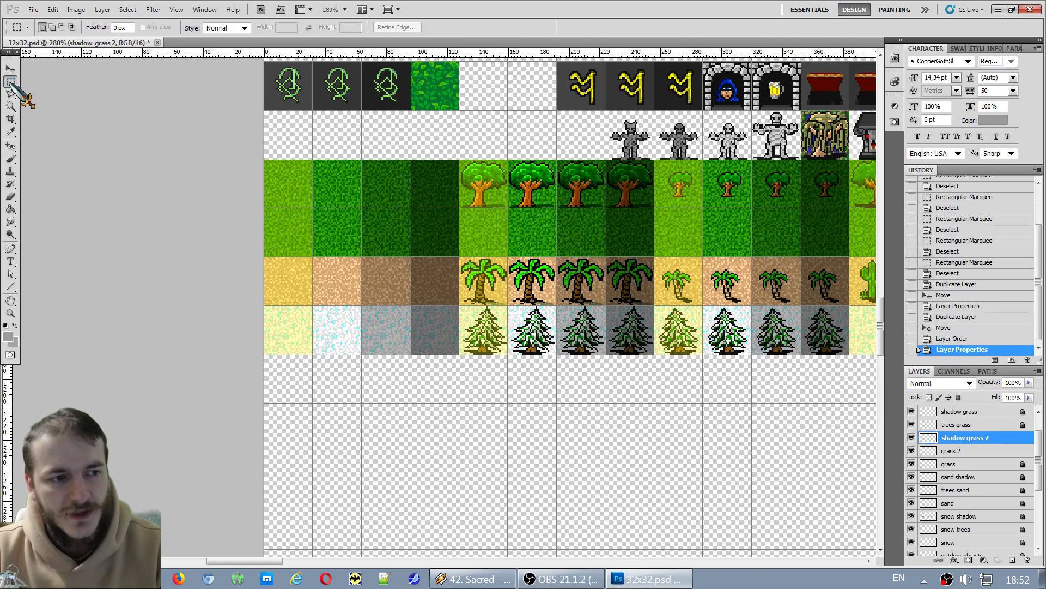
scroll(350, 295, down, 2)
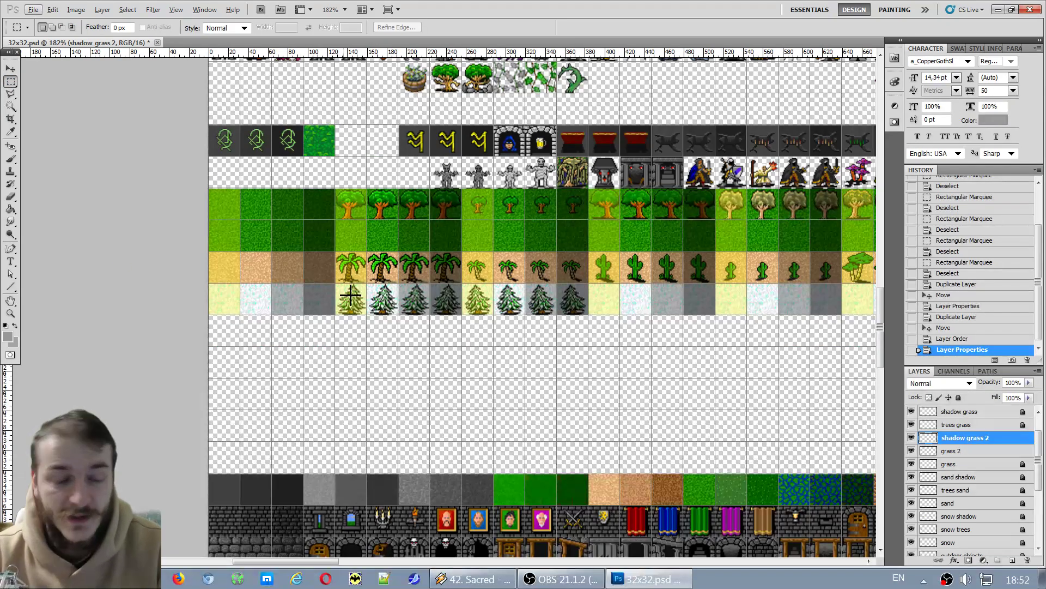
scroll(290, 175, up, 2)
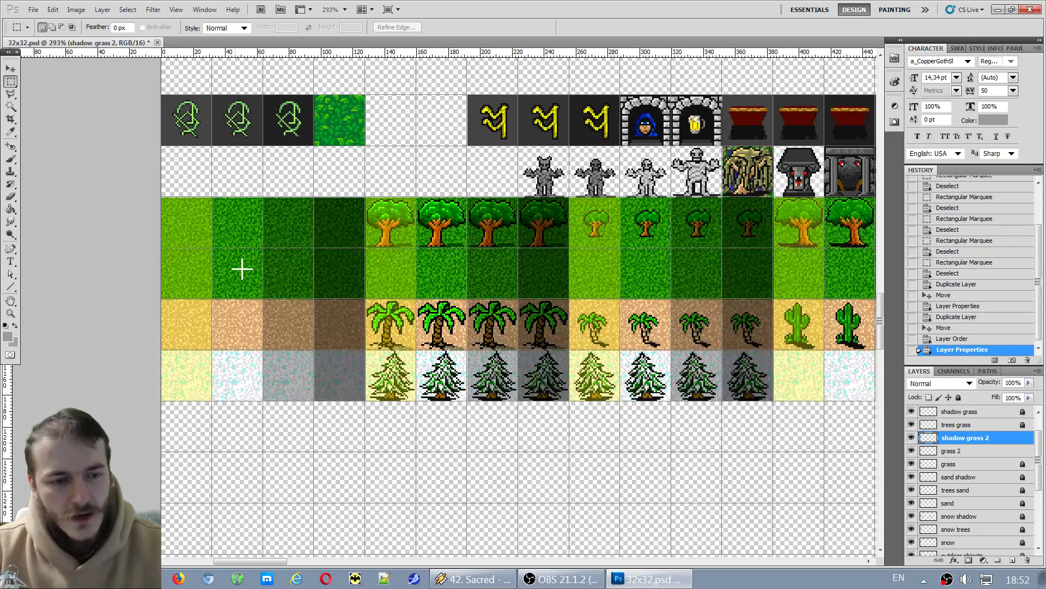
scroll(338, 327, down, 3)
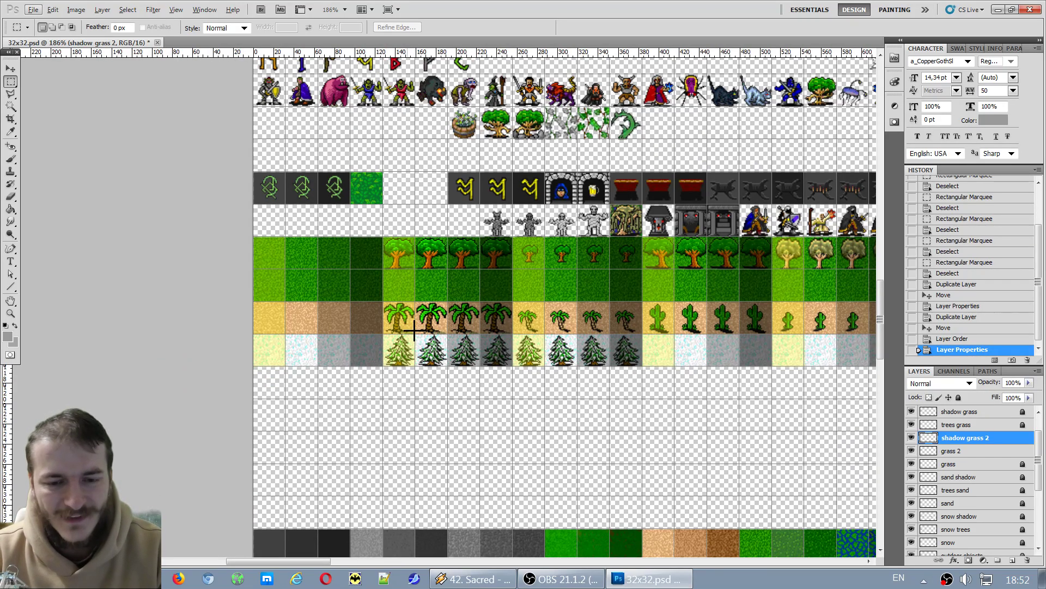
scroll(290, 260, up, 2)
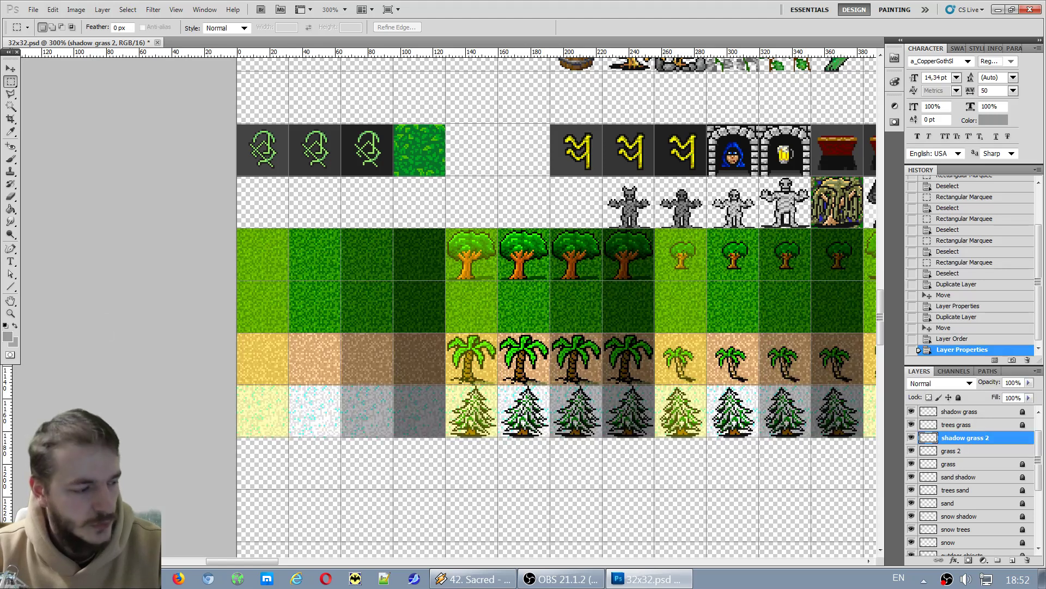
key(alt+Tab)
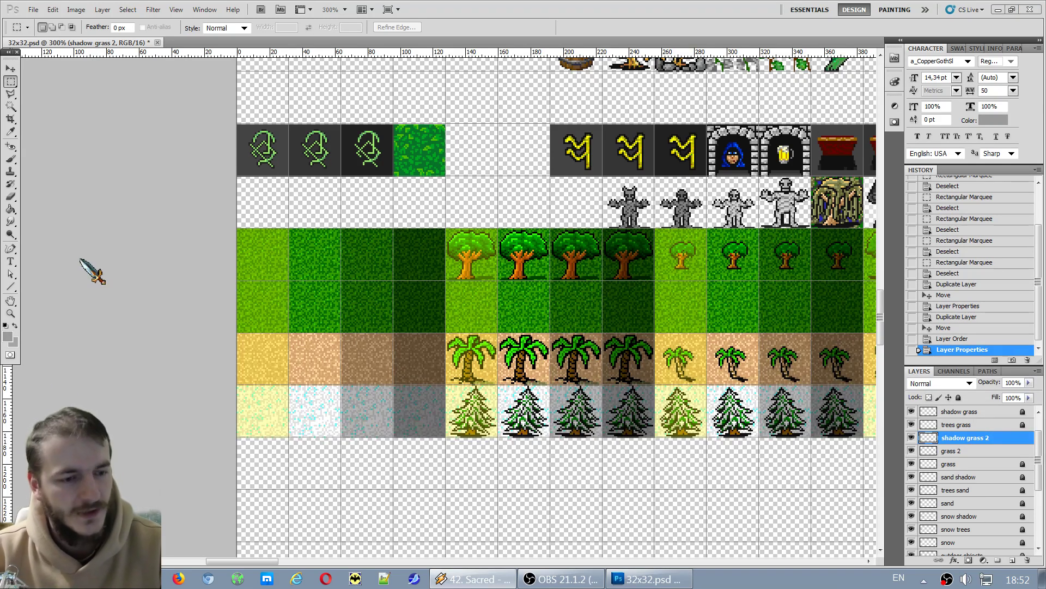
key(alt+Tab)
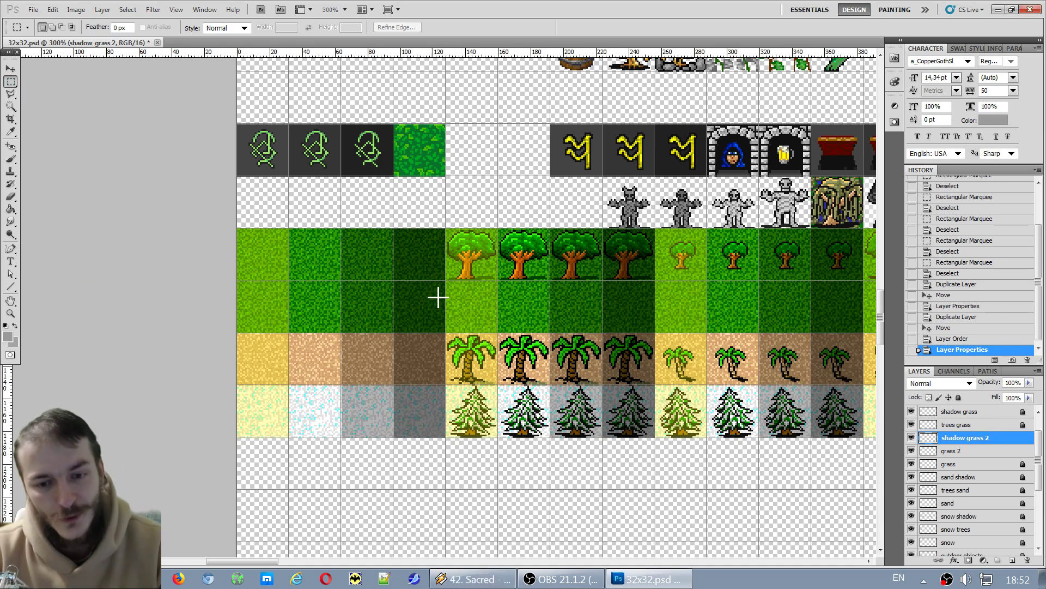
scroll(438, 297, down, 1)
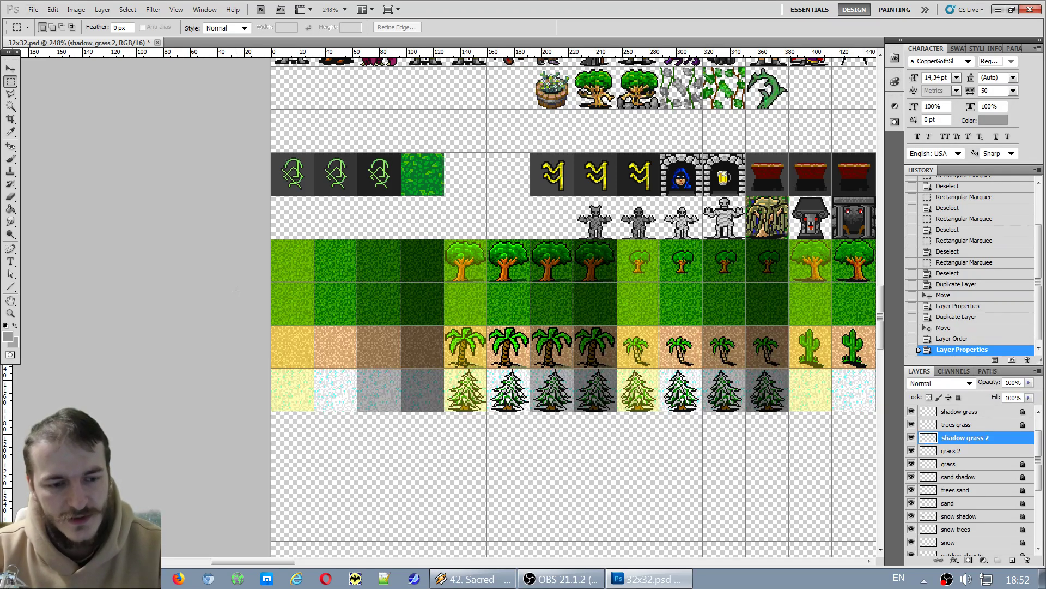
scroll(525, 313, up, 1)
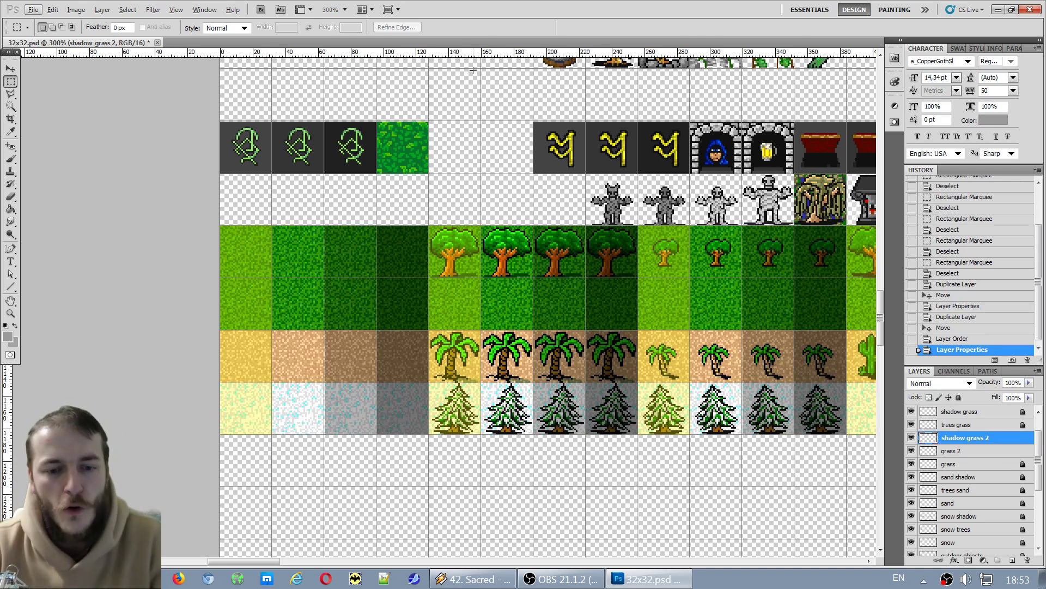
Hide the shadow grass 2 and grass 2 layers to expose the outdoor object sprites beneath them.
click(10, 68)
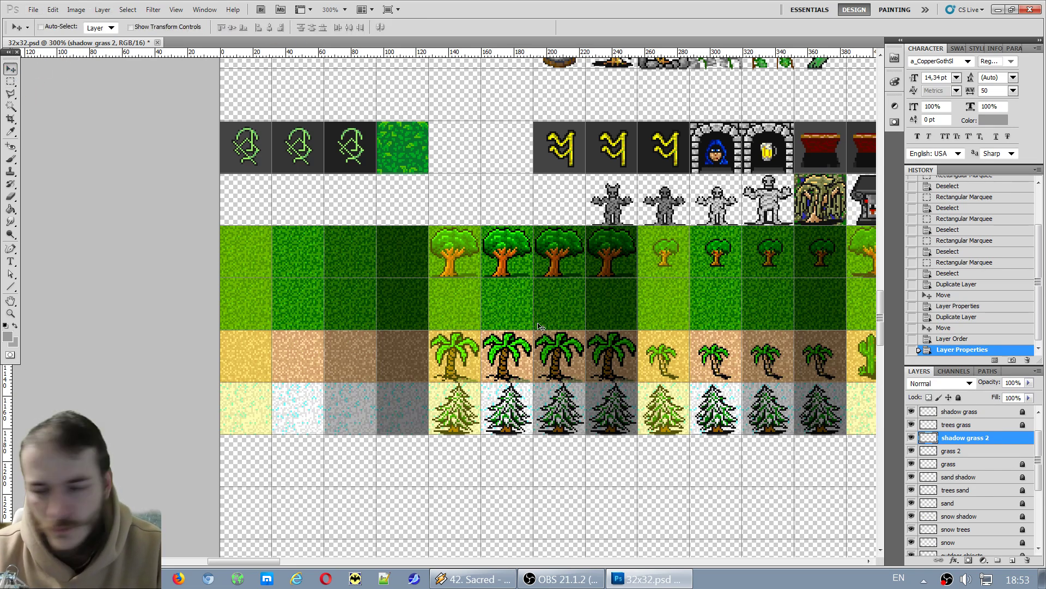
key(ctrl+0)
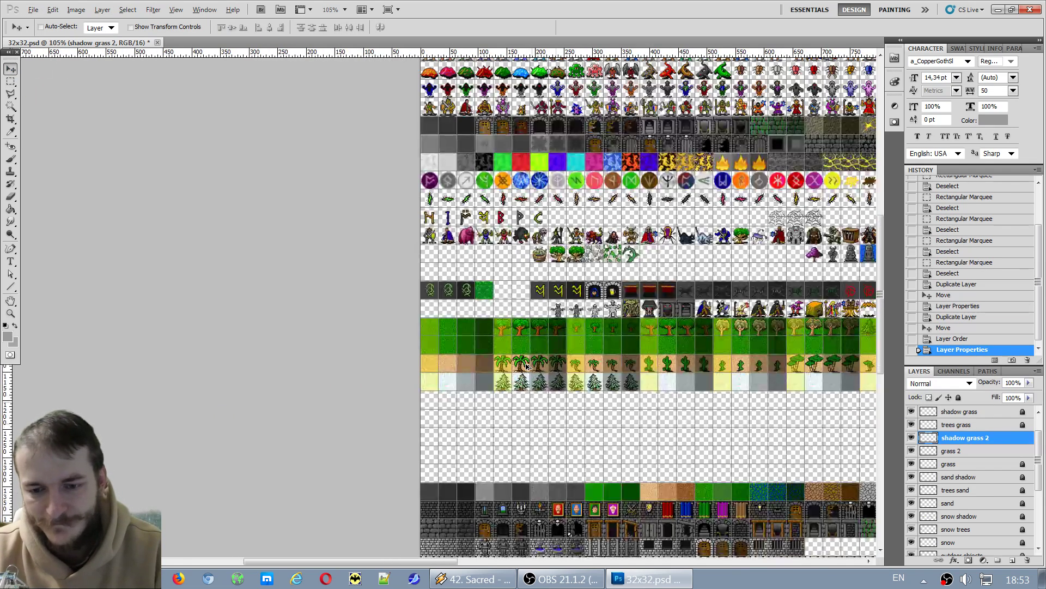
scroll(612, 315, up, 6)
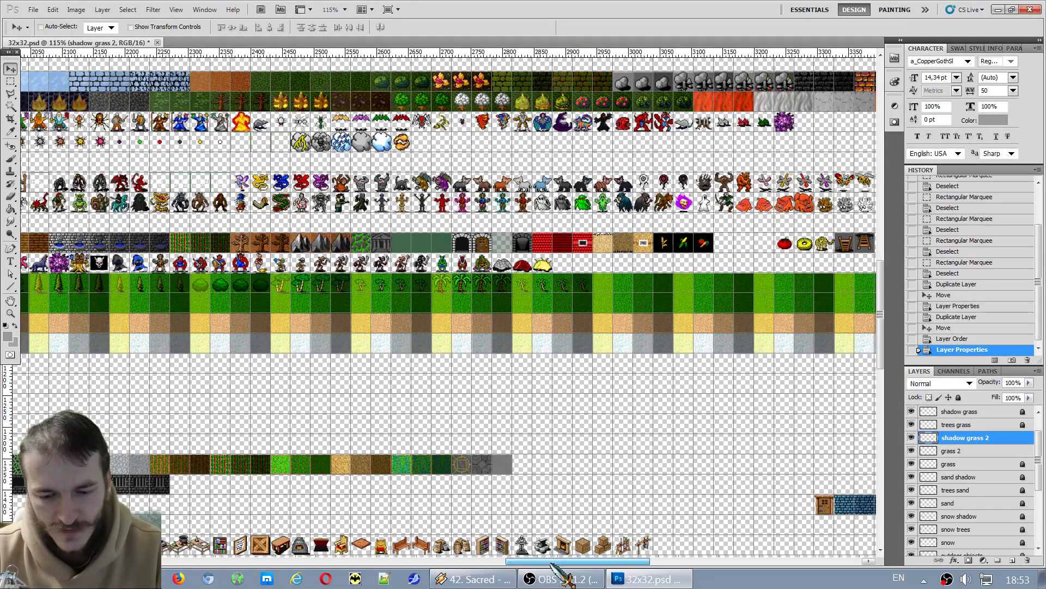
drag(558, 562, 451, 562)
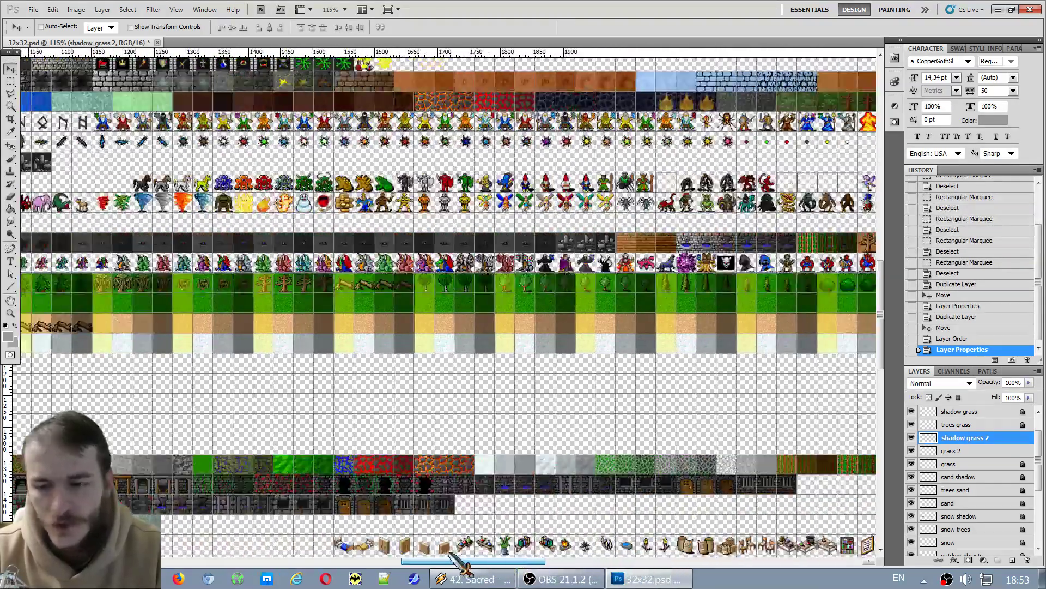
click(912, 437)
click(912, 451)
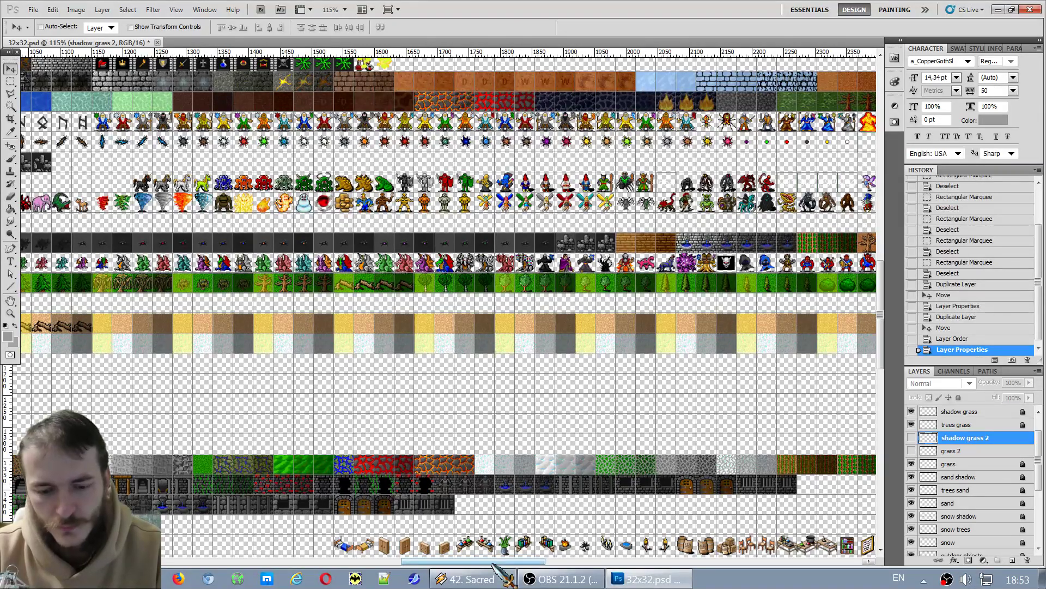
Unlock the outdoor objects layer and move its sprite row into the empty area below the snow tiles.
drag(491, 562, 649, 574)
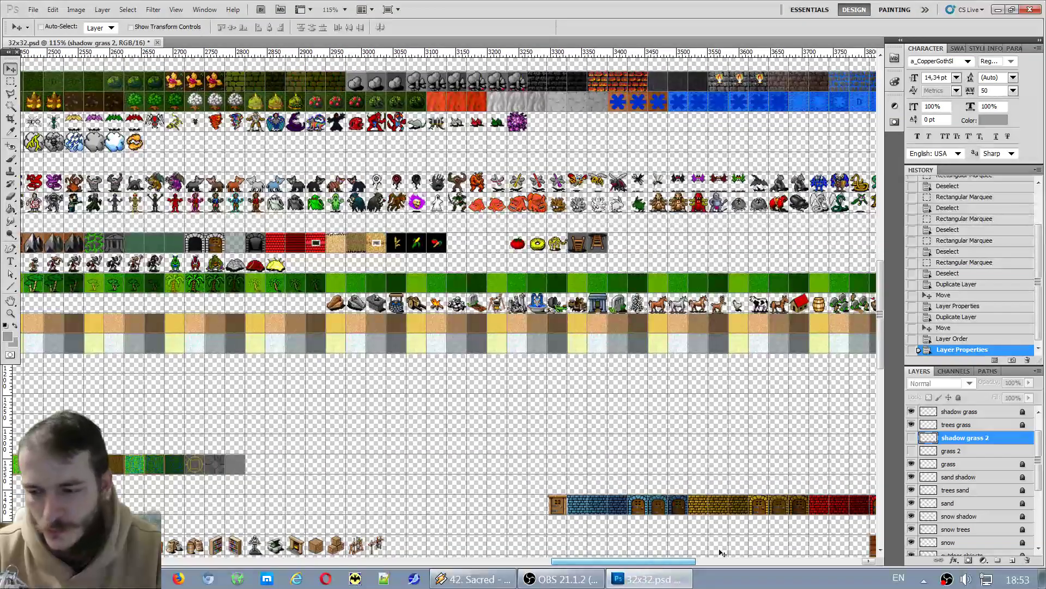
scroll(964, 429, up, 1)
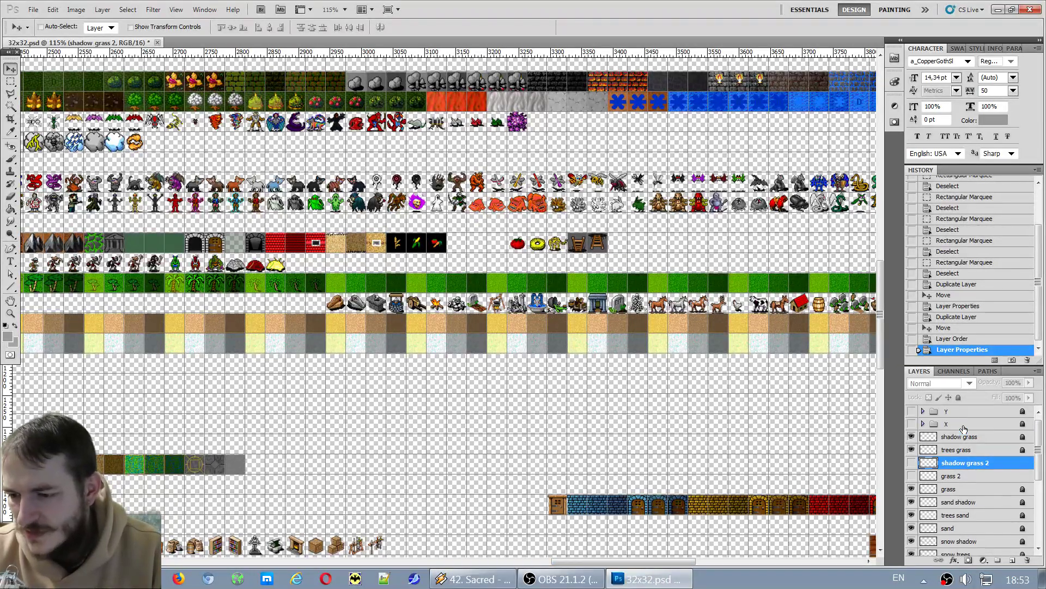
scroll(981, 515, down, 5)
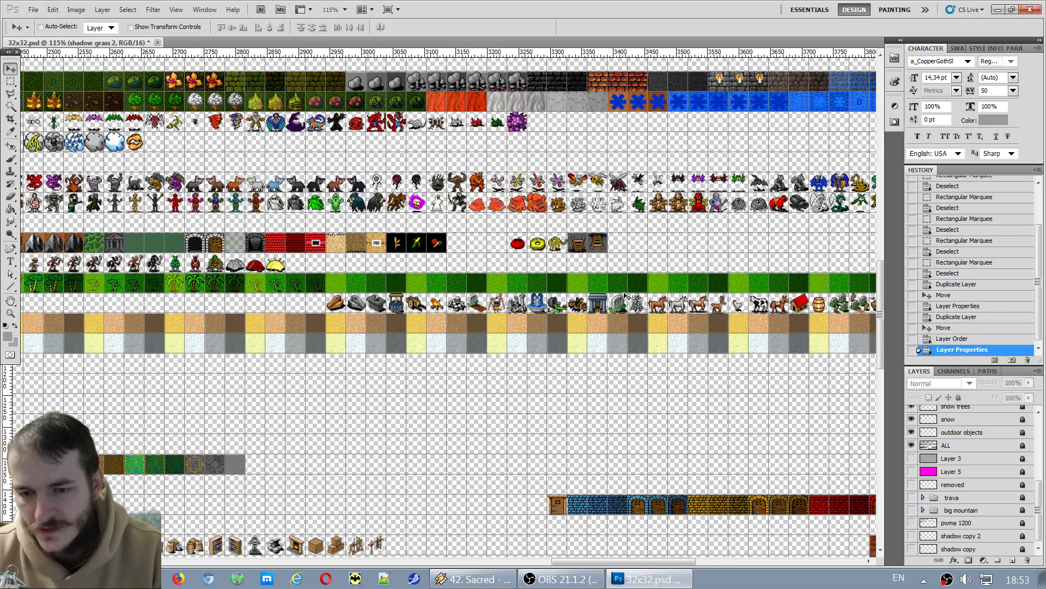
scroll(981, 459, up, 1)
click(967, 462)
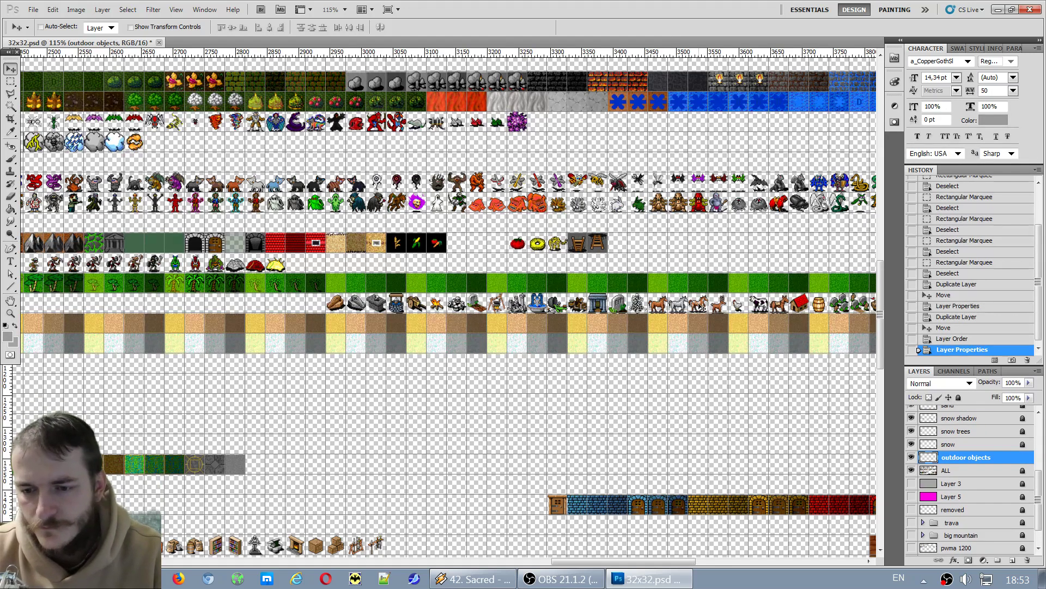
drag(700, 307, 348, 379)
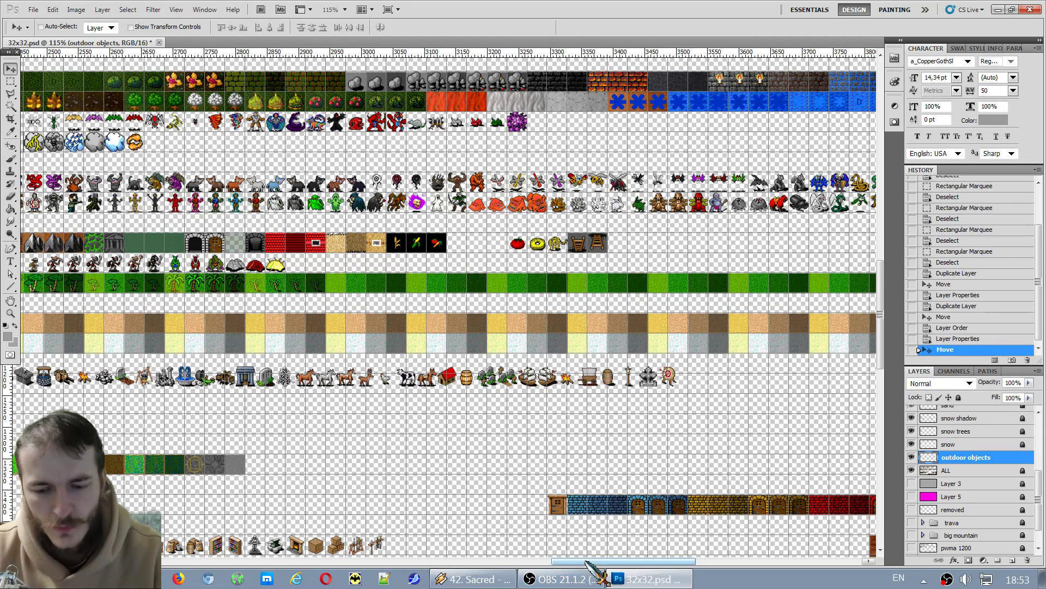
Shift the outdoor objects row back to the start of the sheet, below the first snow tiles.
drag(589, 564, 485, 562)
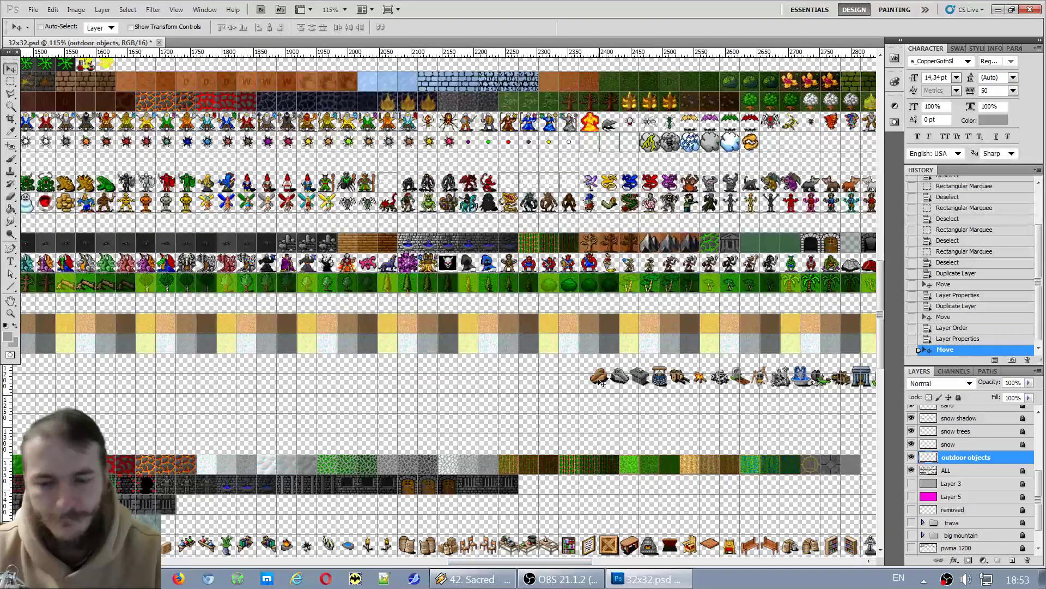
drag(602, 384, 93, 400)
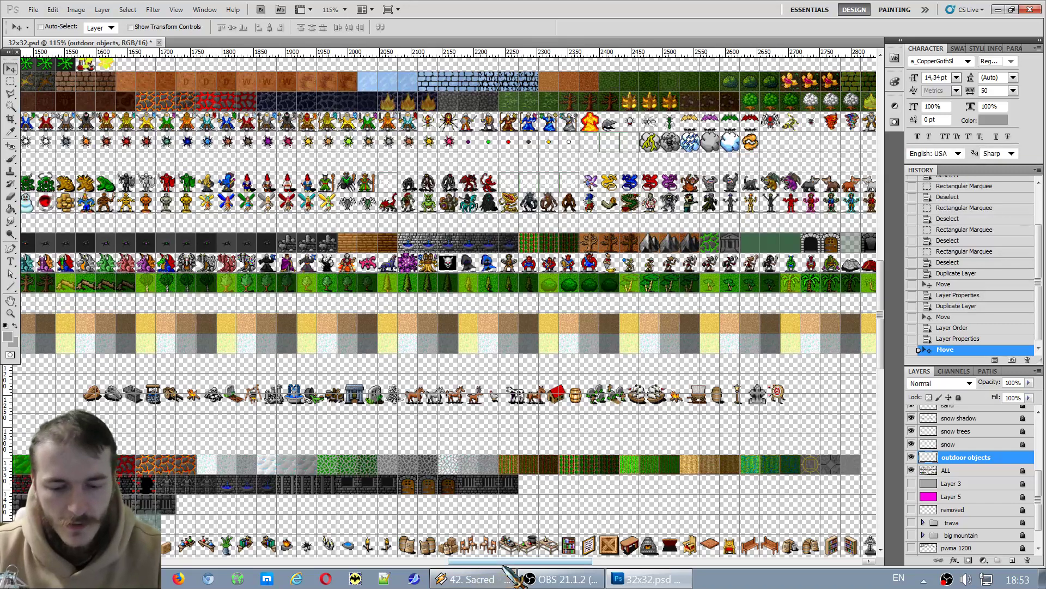
drag(503, 563, 431, 560)
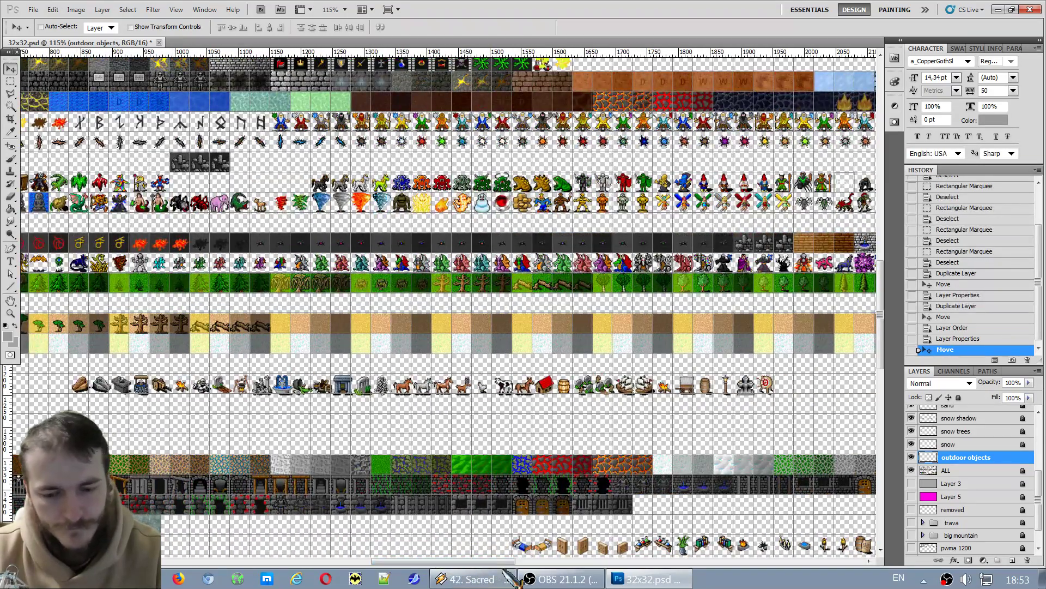
drag(509, 576, 406, 566)
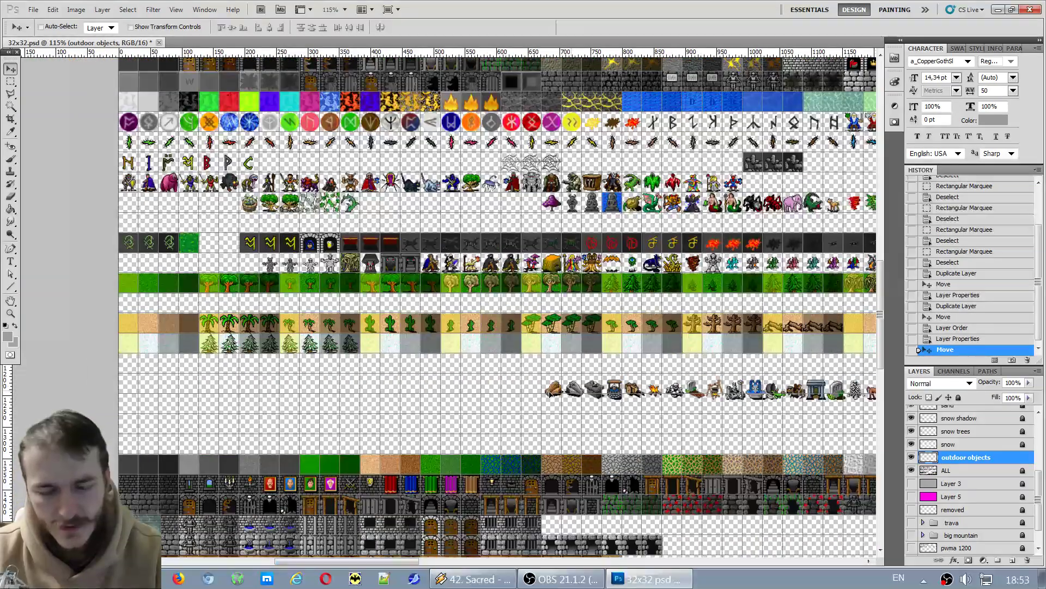
drag(550, 393, 148, 387)
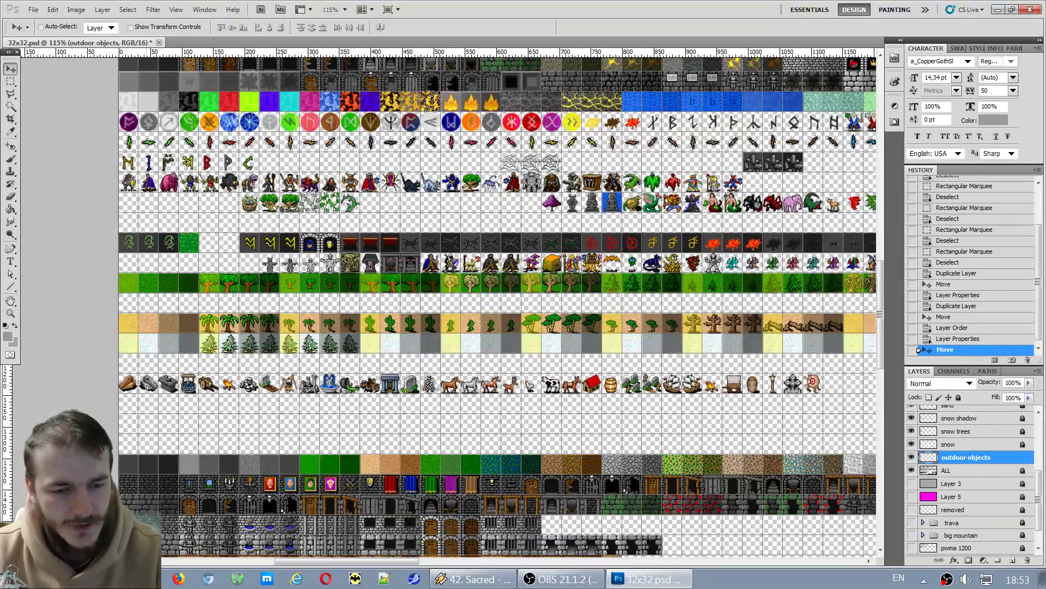
Fine-tune the outdoor objects layer's position so its sprites fit exactly inside the tile grid cells.
scroll(332, 389, up, 10)
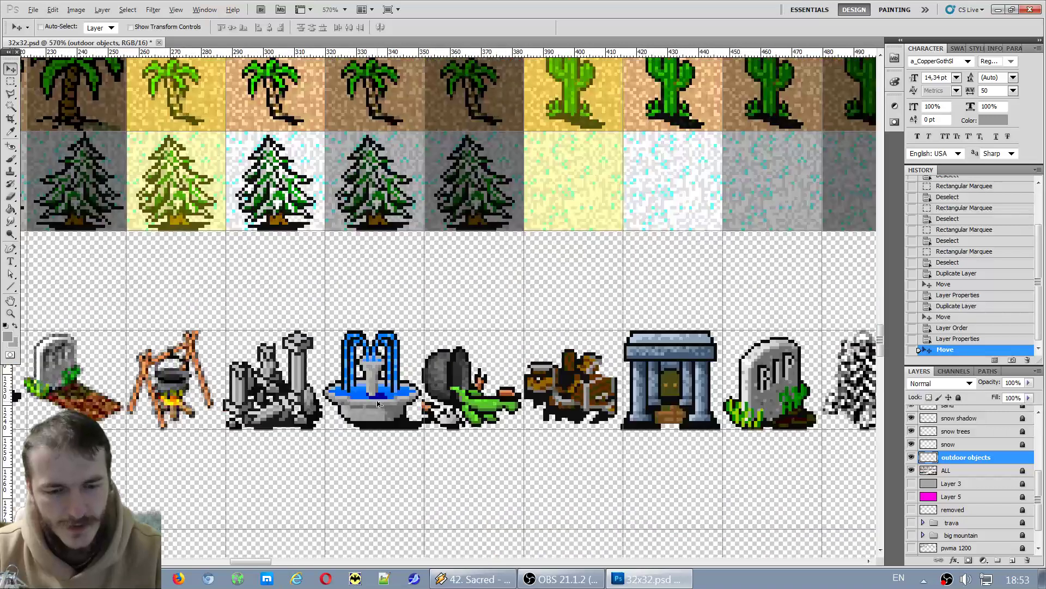
drag(378, 399, 383, 404)
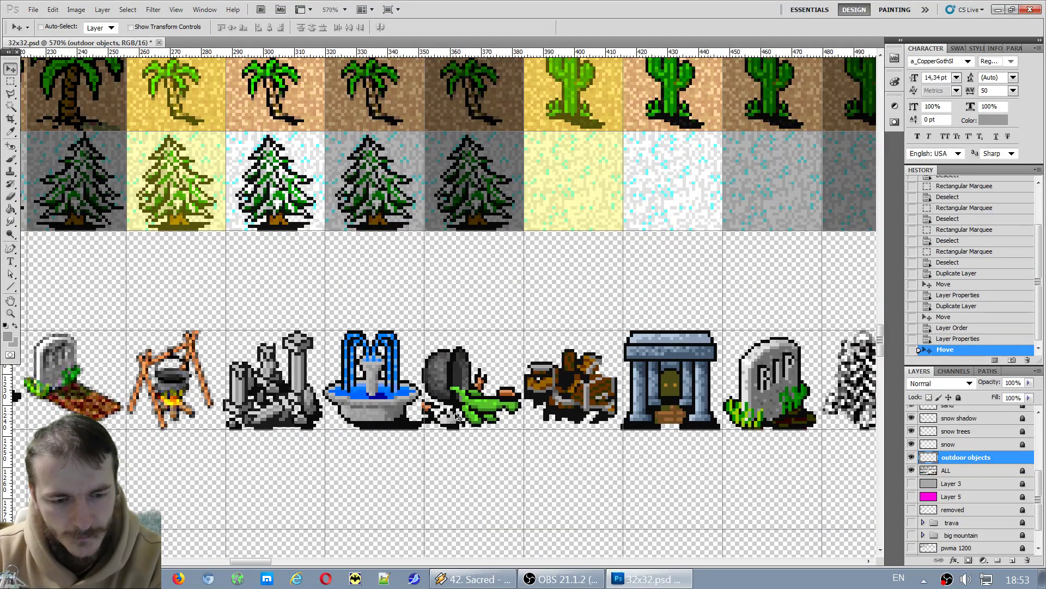
key(Right)
scroll(412, 401, up, 3)
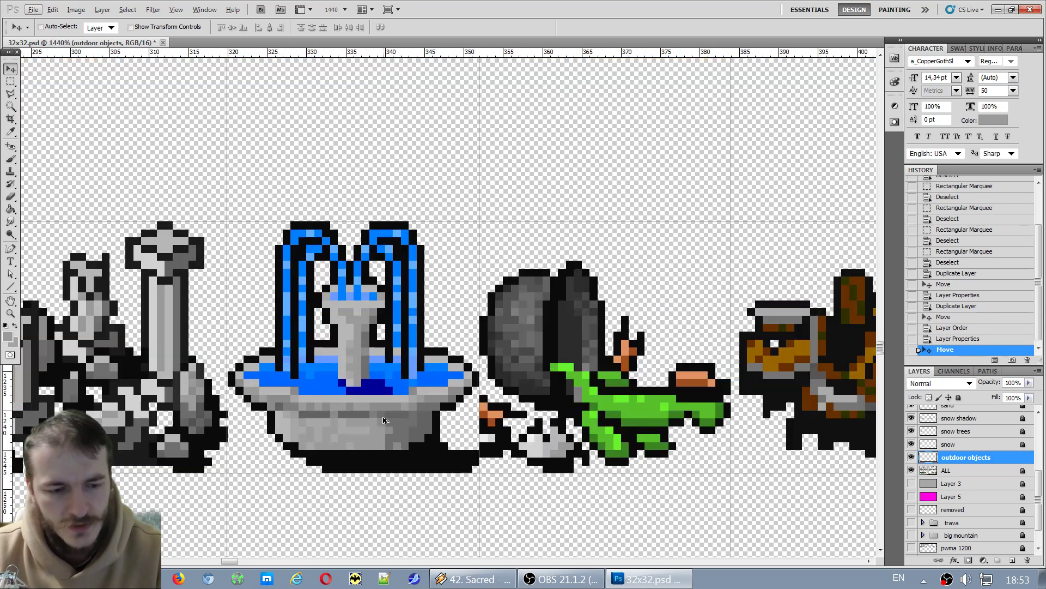
scroll(403, 408, down, 2)
scroll(385, 421, up, 1)
scroll(417, 269, down, 1)
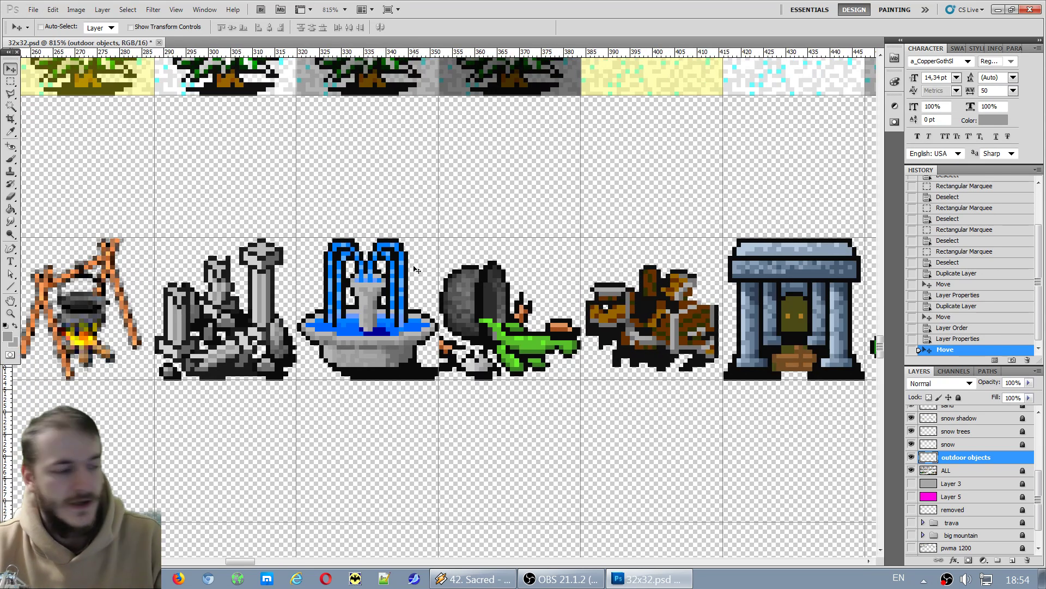
Switch to the Rectangular Marquee tool and examine the outdoor object sprites along the whole row, from the coffins to the archery target.
scroll(131, 224, down, 5)
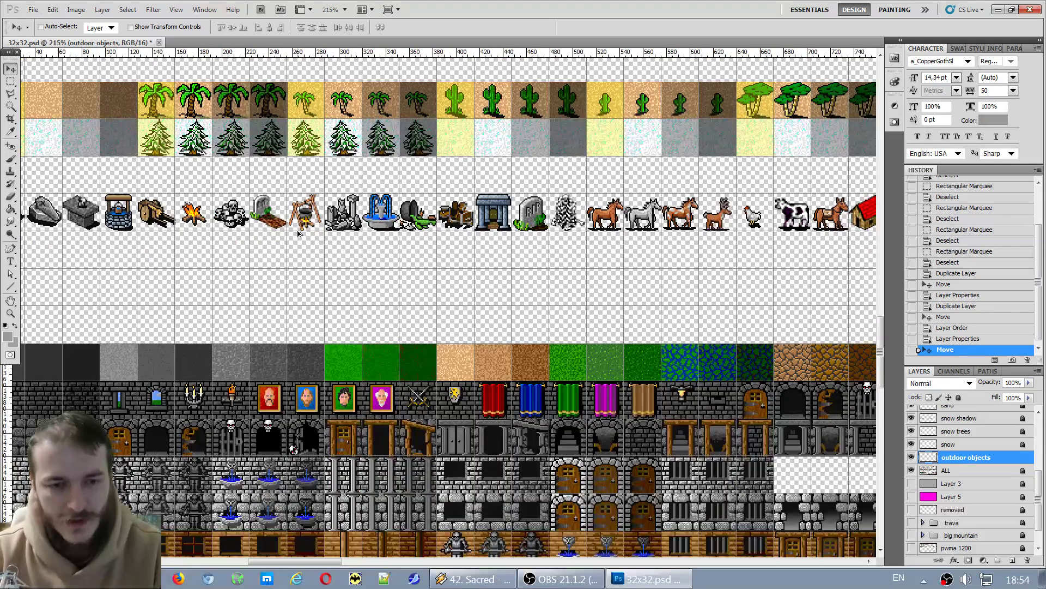
scroll(358, 231, down, 1)
scroll(432, 179, up, 5)
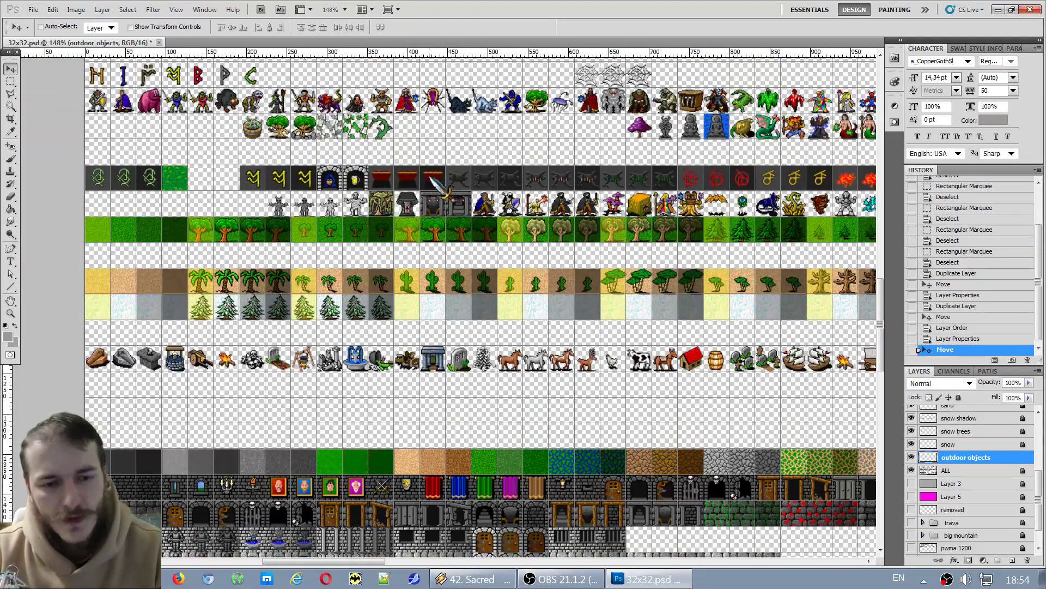
scroll(162, 364, up, 1)
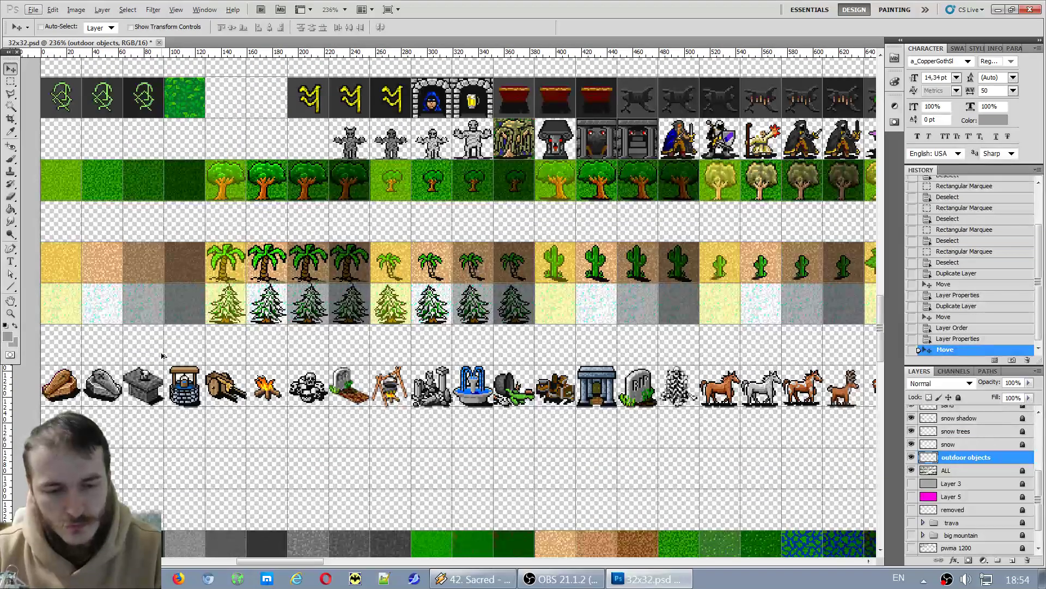
click(11, 81)
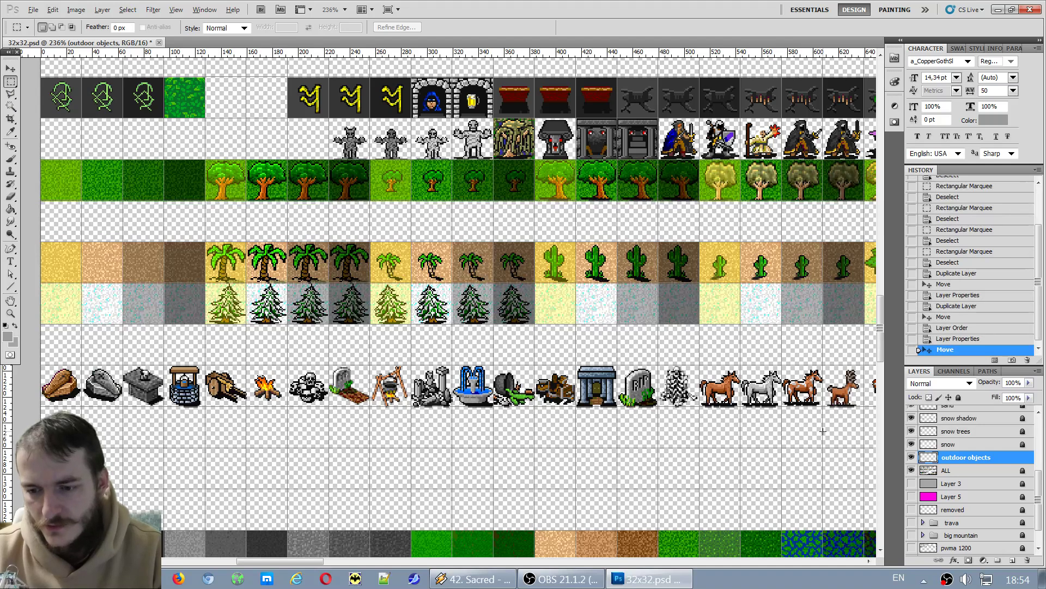
scroll(823, 431, up, 4)
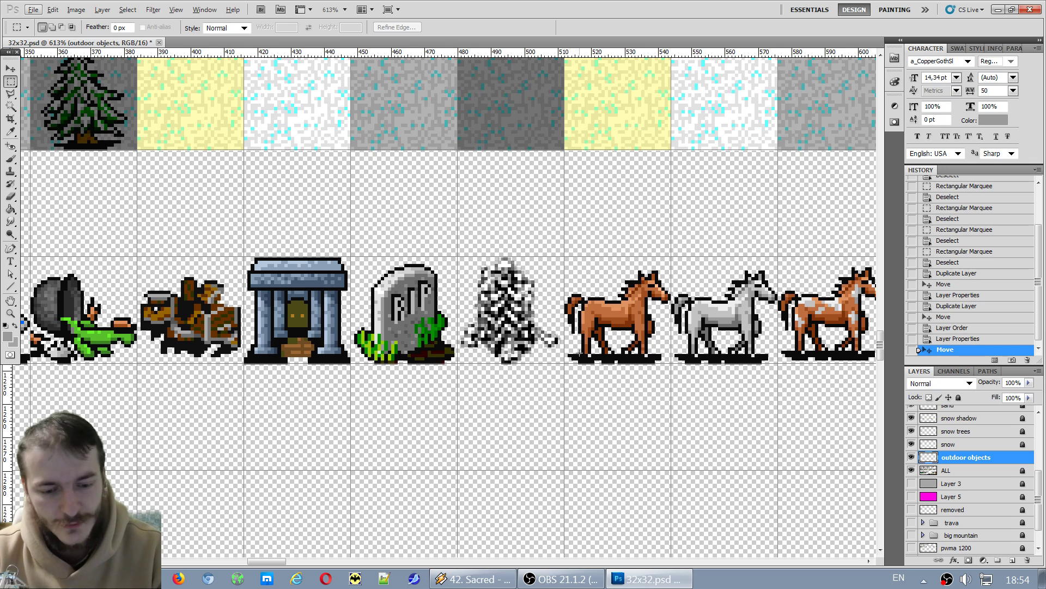
drag(270, 561, 346, 566)
scroll(462, 442, down, 3)
scroll(462, 442, down, 2)
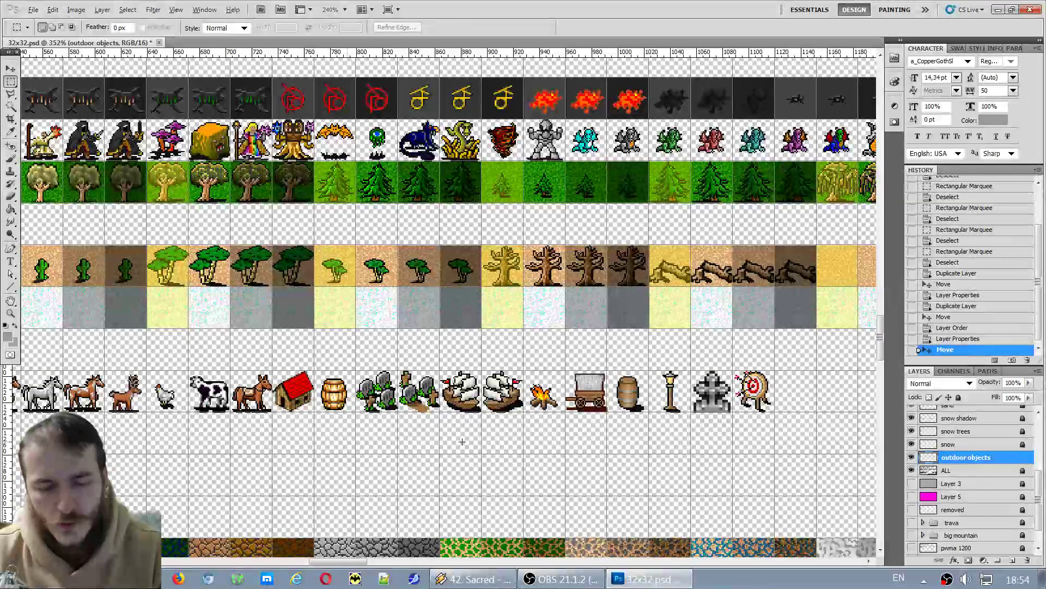
scroll(462, 441, up, 3)
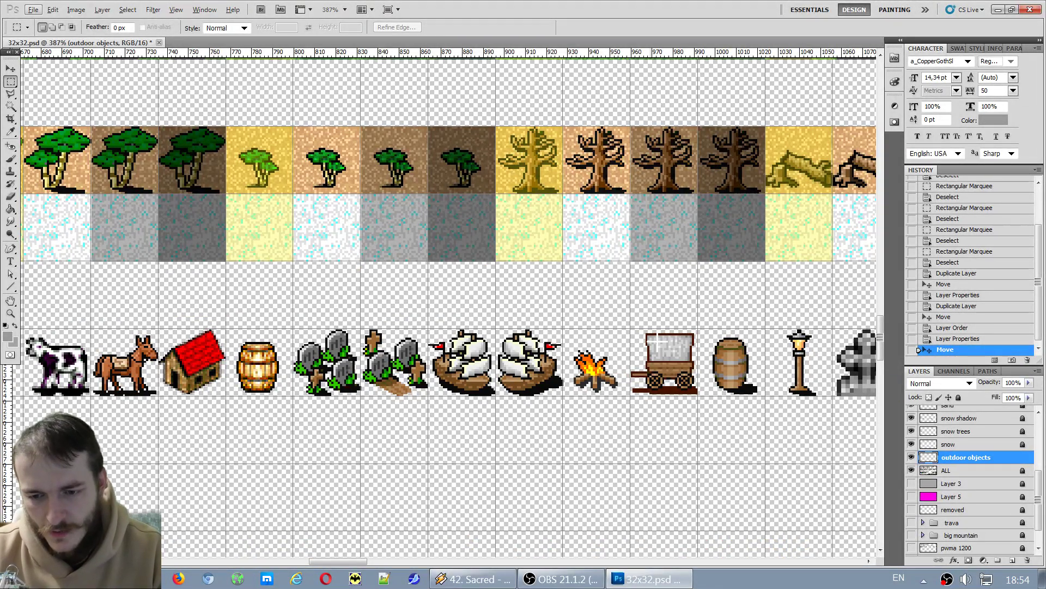
scroll(619, 333, down, 4)
scroll(489, 525, up, 3)
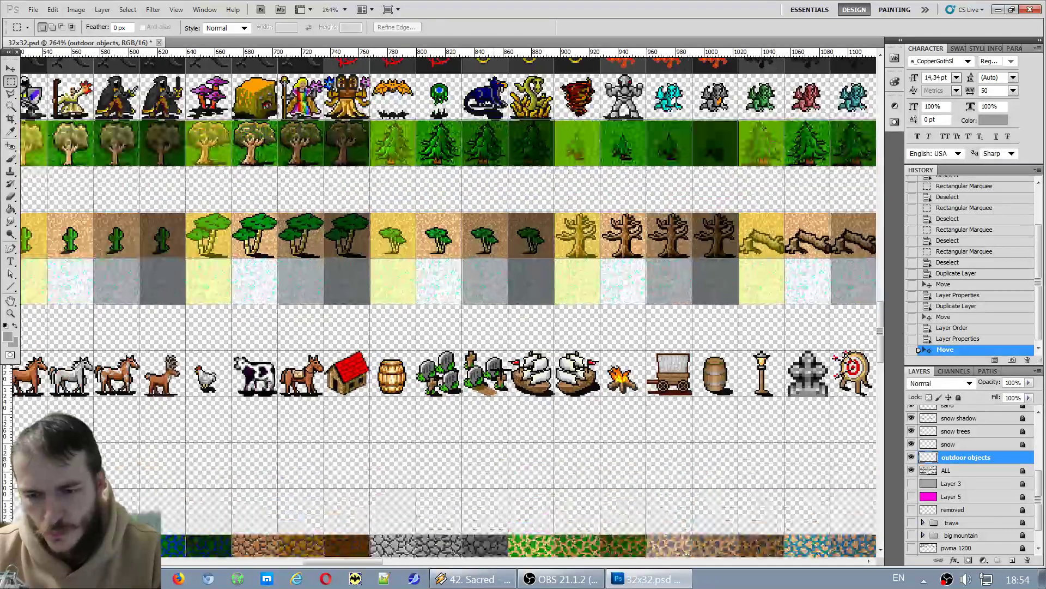
drag(335, 561, 269, 560)
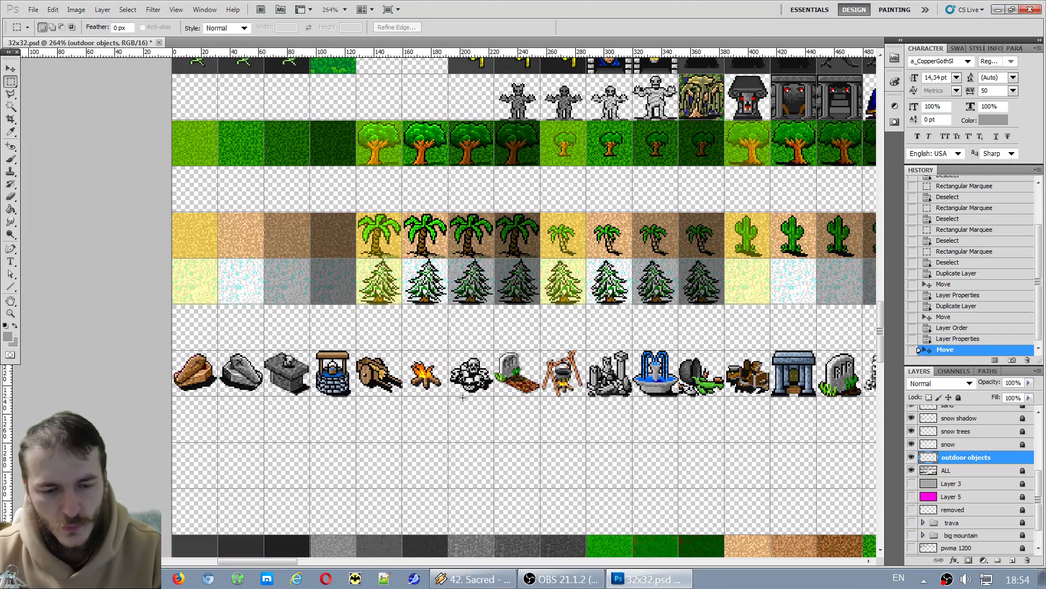
scroll(349, 360, up, 2)
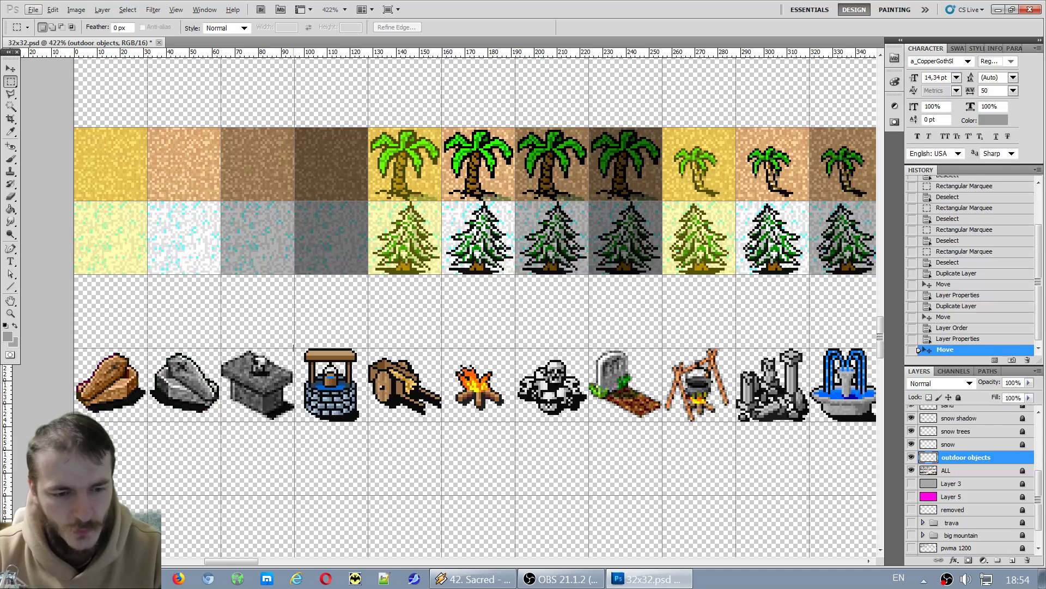
drag(300, 352, 305, 357)
click(301, 353)
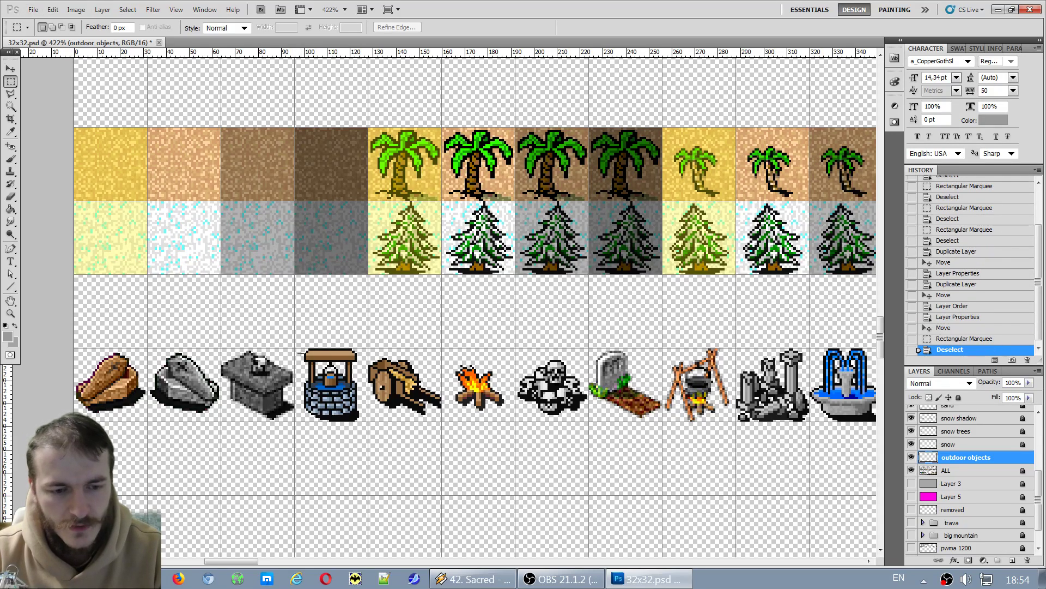
mouse_move(359, 419)
mouse_down()
mouse_move(352, 414)
mouse_move(364, 421)
mouse_up()
drag(170, 349, 170, 350)
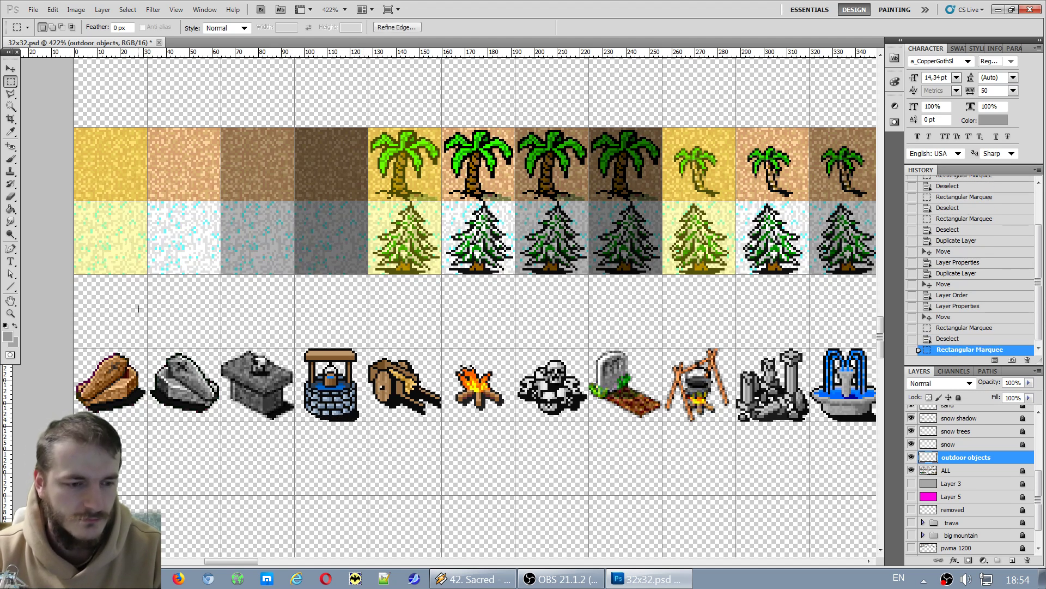
click(86, 362)
drag(85, 362, 136, 366)
click(128, 325)
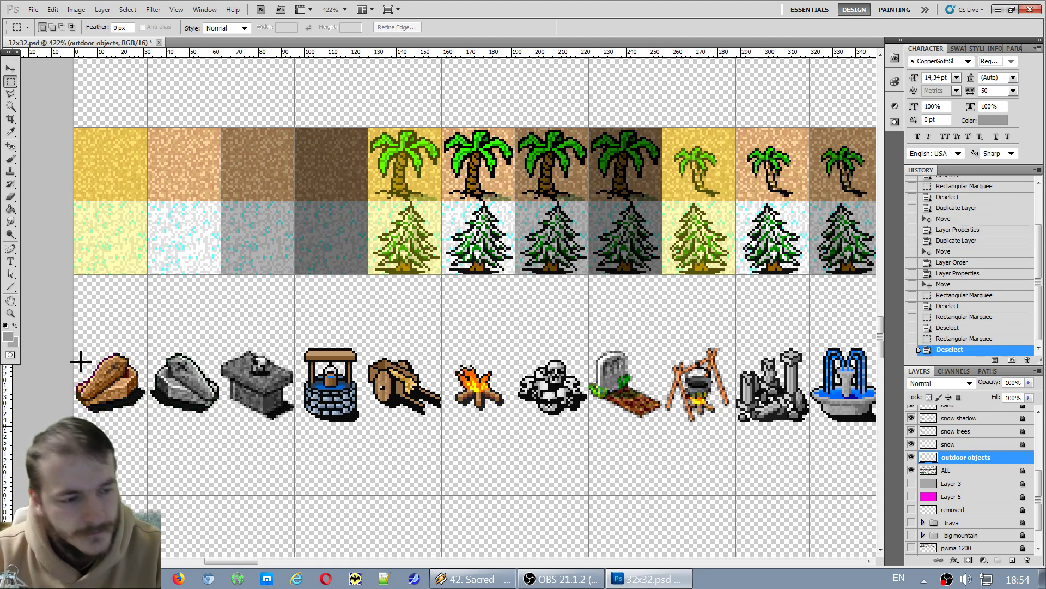
Select the brown coffin's tile with a rectangular marquee and reorder the outdoor objects layer between shadow grass 2 and grass 2.
drag(123, 413, 147, 422)
scroll(205, 314, down, 2)
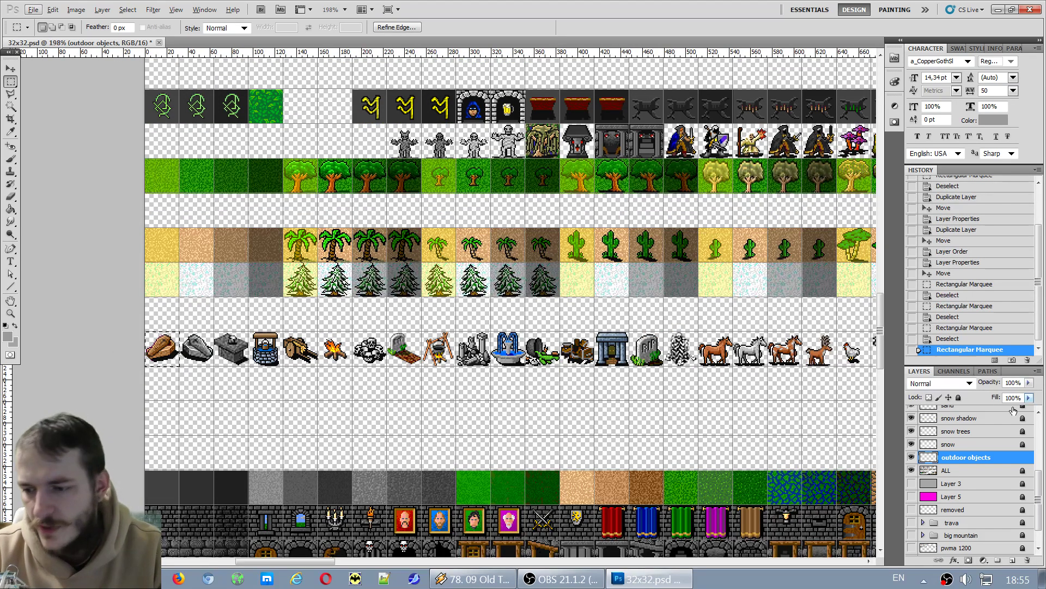
scroll(957, 460, up, 2)
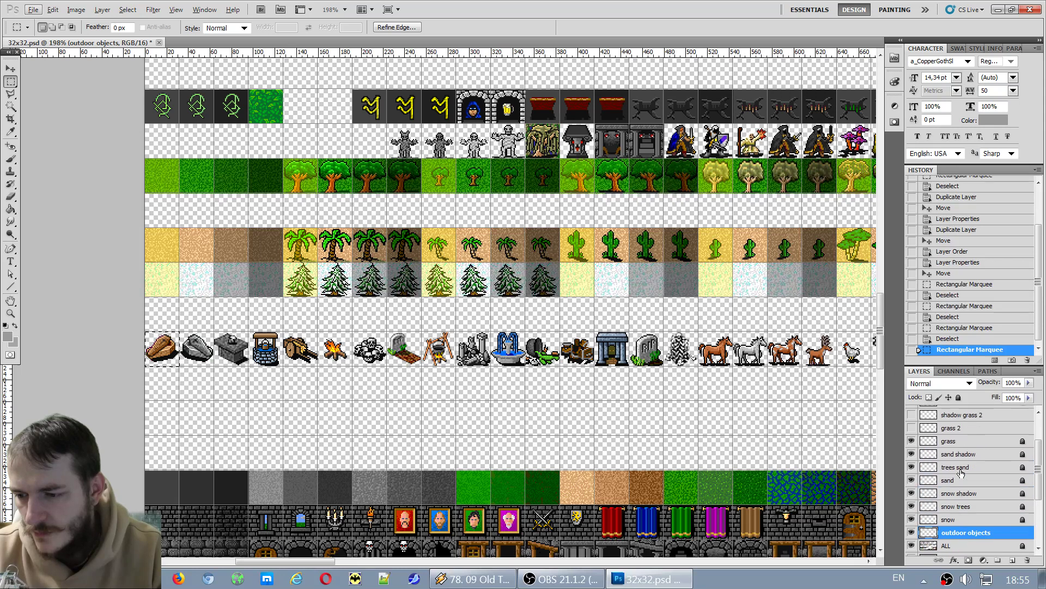
drag(983, 536, 981, 430)
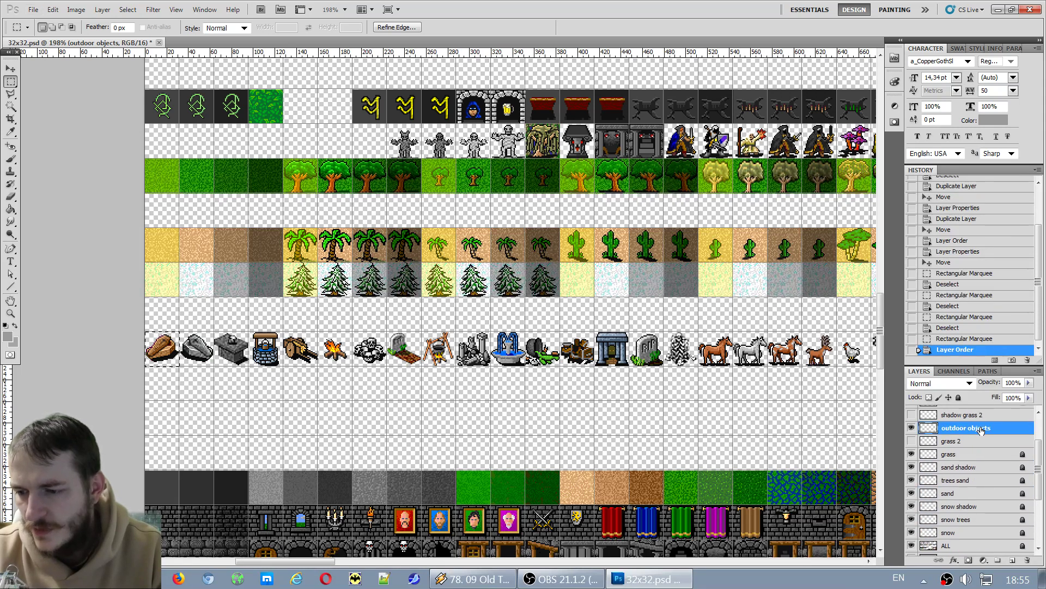
Make the grass 2 and shadow grass 2 layers visible again and lock both of them.
scroll(981, 444, up, 3)
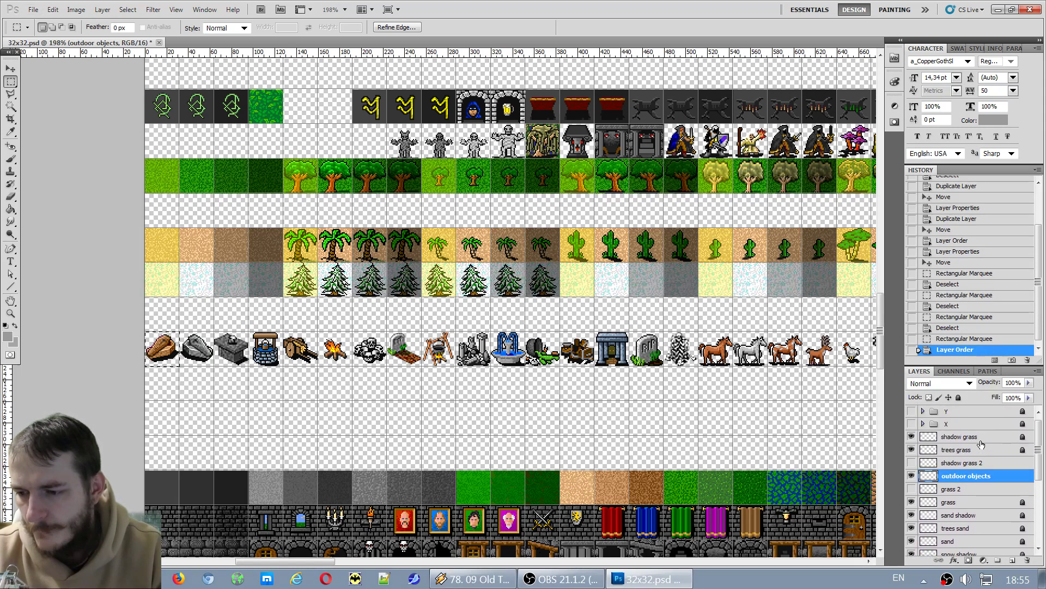
click(912, 488)
click(911, 488)
click(958, 489)
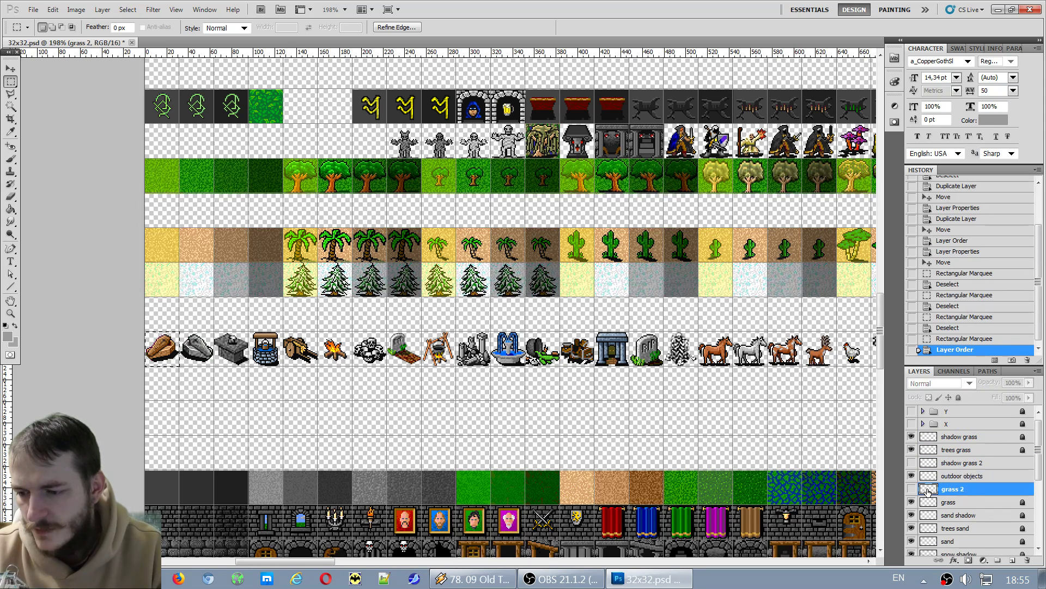
click(911, 489)
click(911, 463)
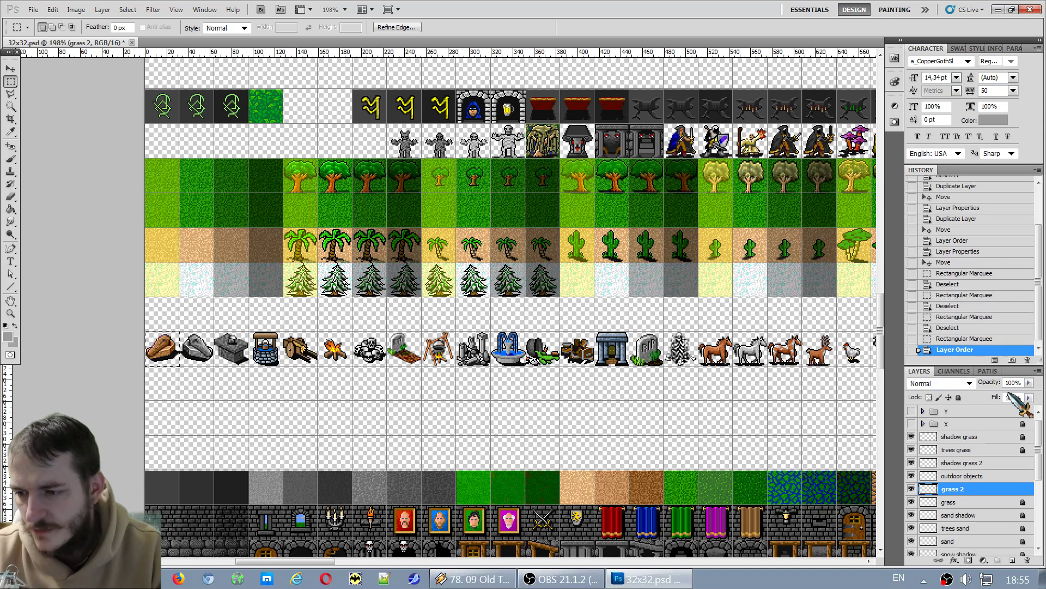
click(971, 462)
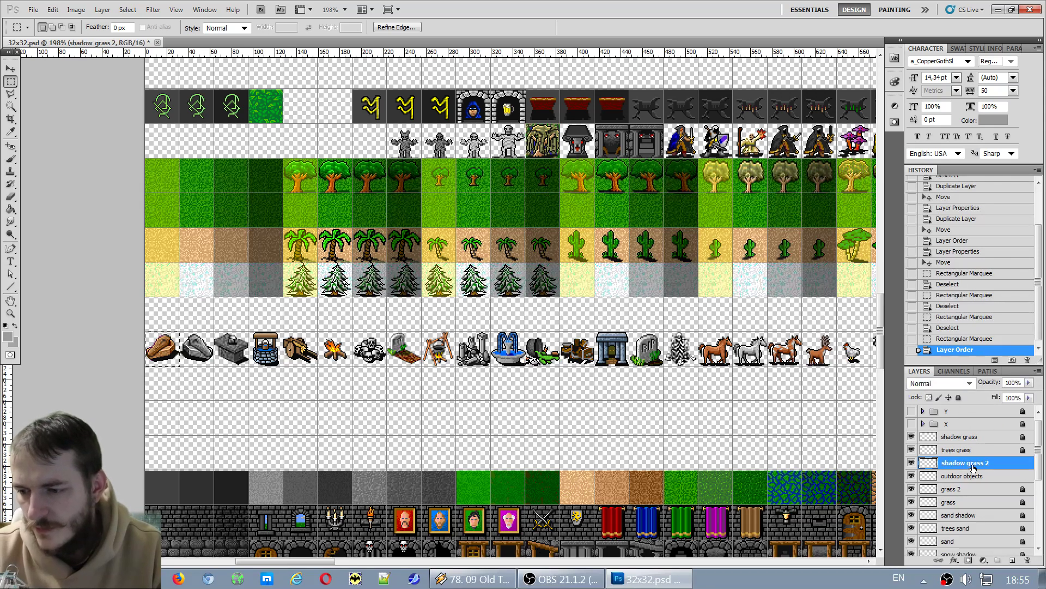
click(959, 397)
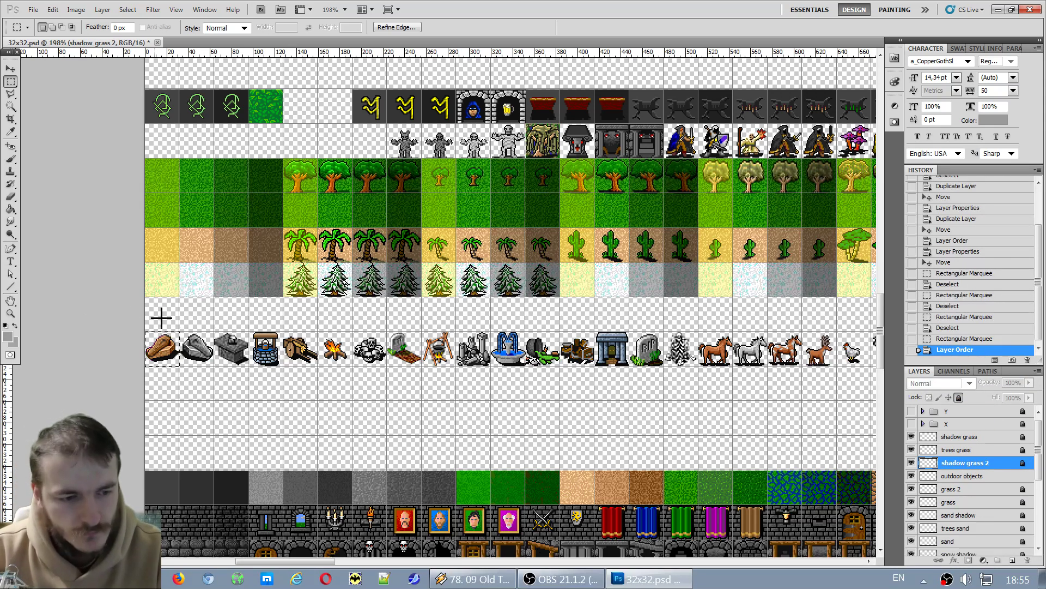
Copy the brown coffin from the outdoor objects layer, deselect it, and paste it as a new layer ready for moving.
key(ctrl+c)
click(531, 227)
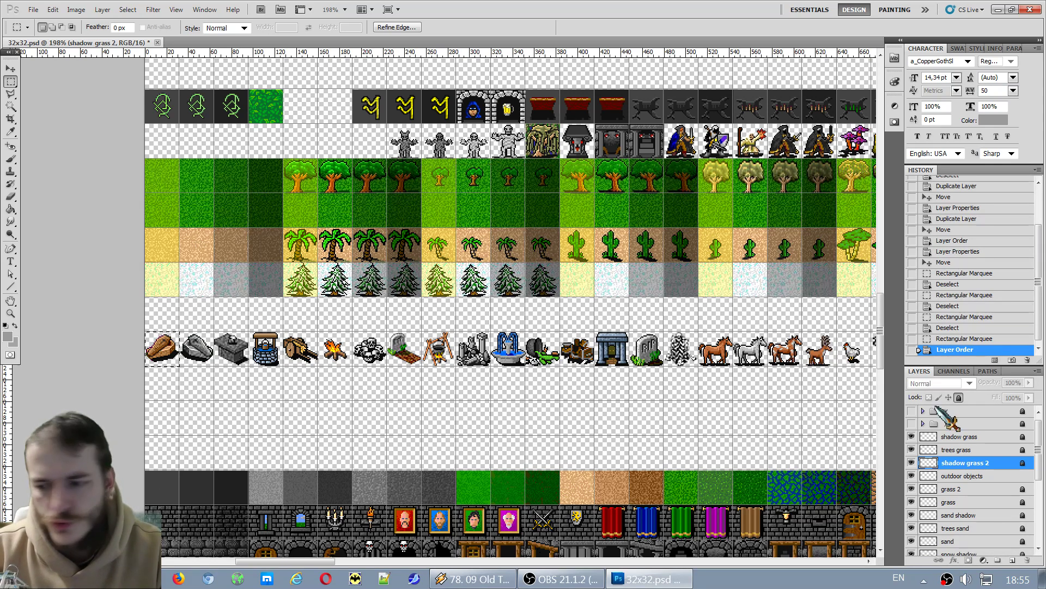
click(964, 477)
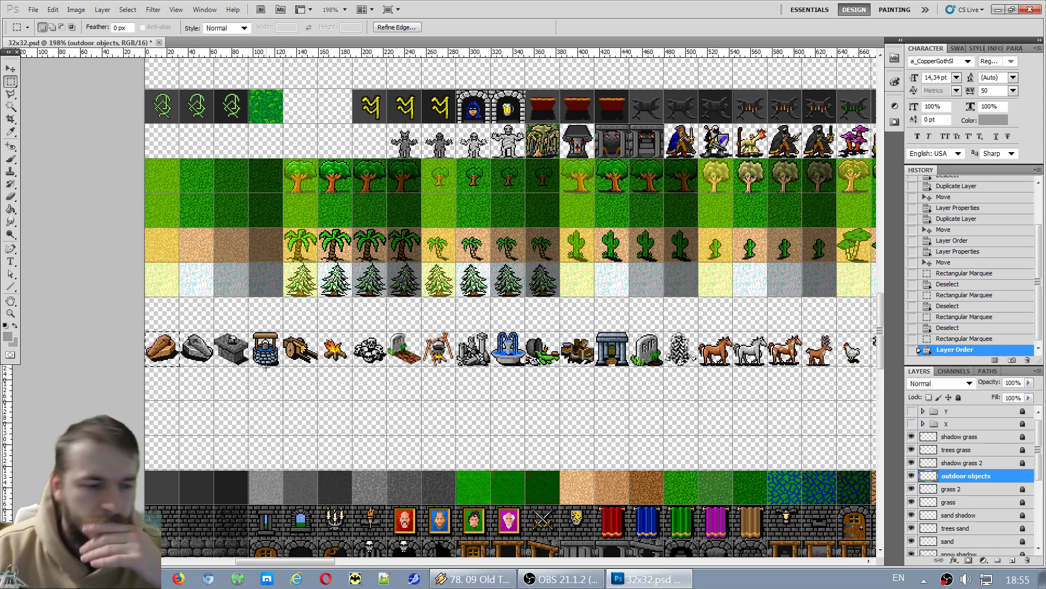
scroll(141, 357, up, 2)
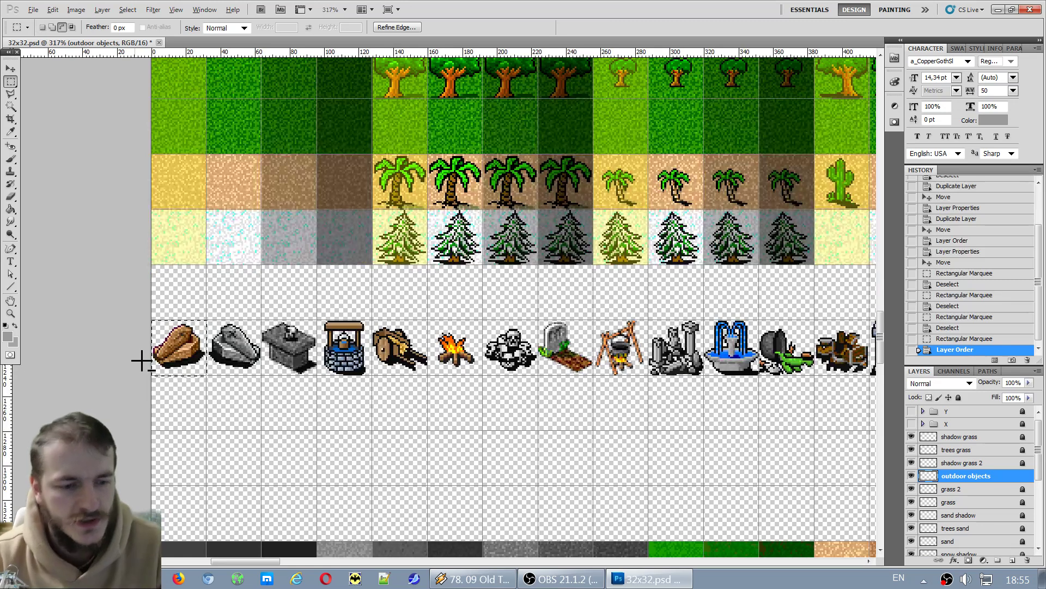
scroll(166, 330, up, 2)
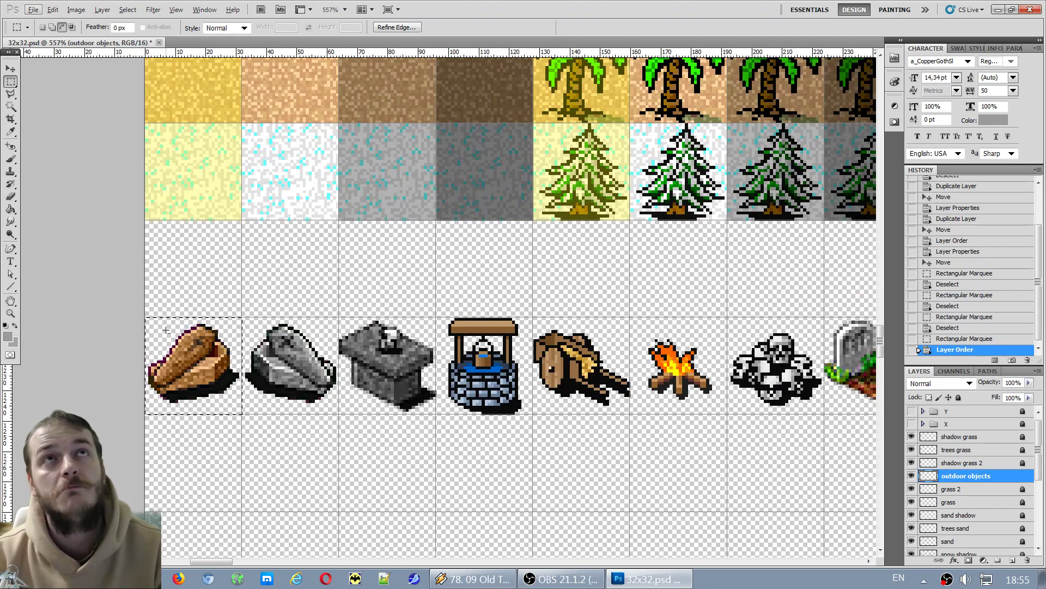
scroll(290, 322, down, 1)
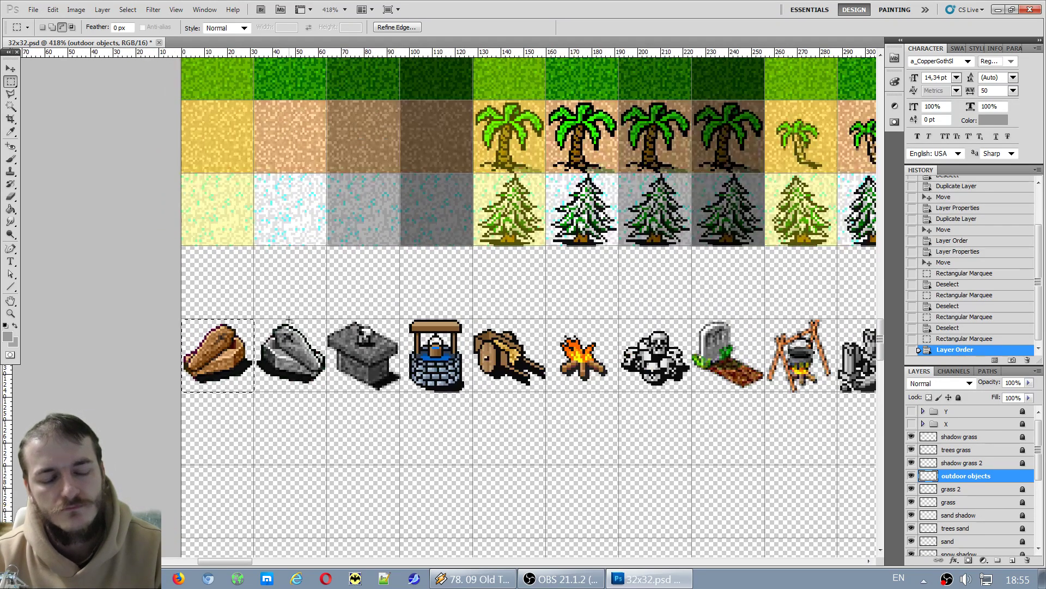
scroll(290, 323, down, 2)
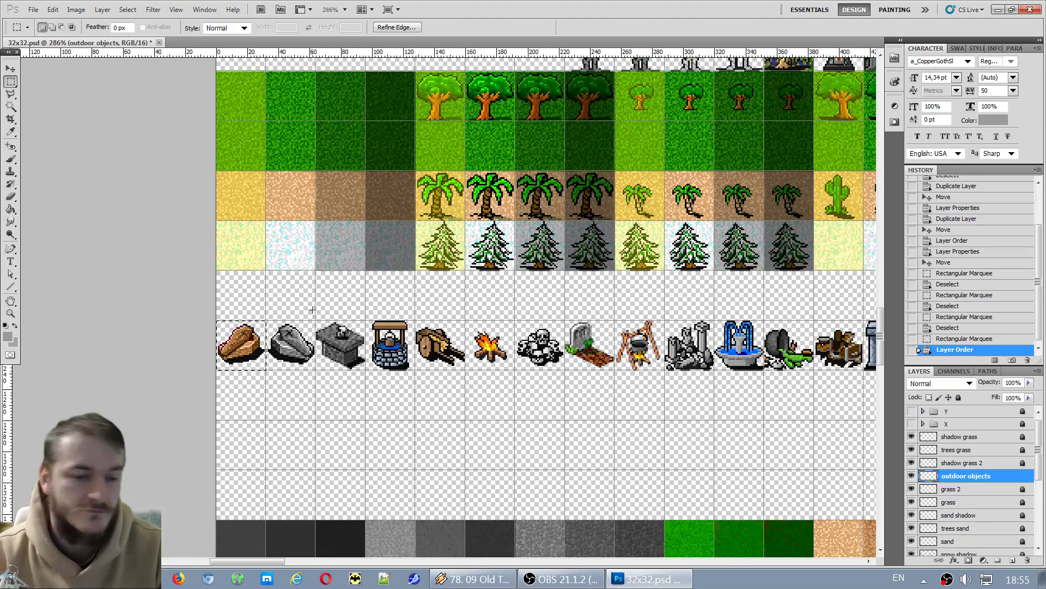
scroll(306, 318, up, 1)
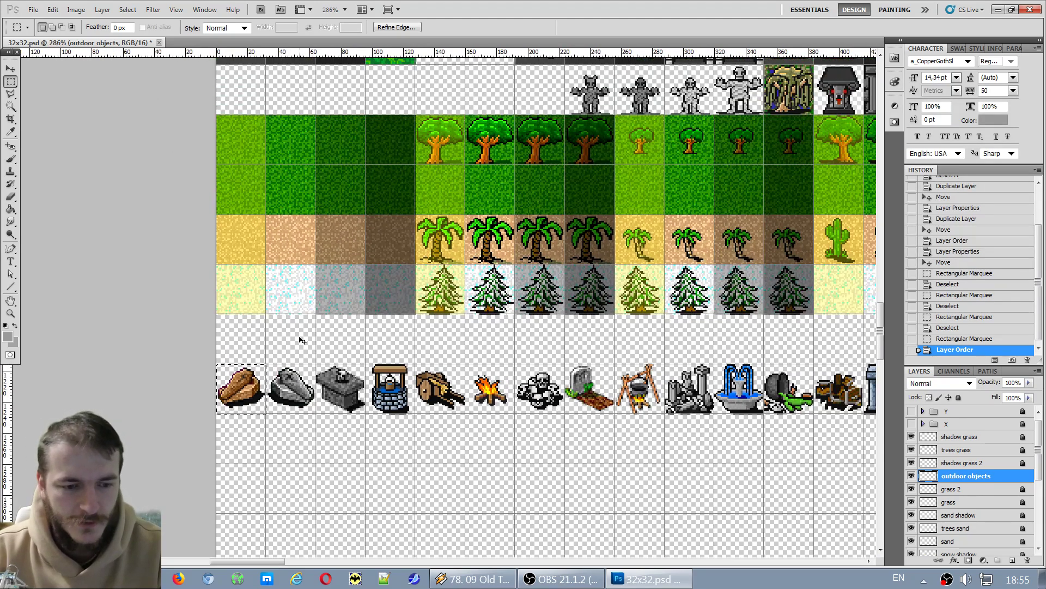
key(ctrl+c)
key(ctrl+d)
key(ctrl+v)
key(v)
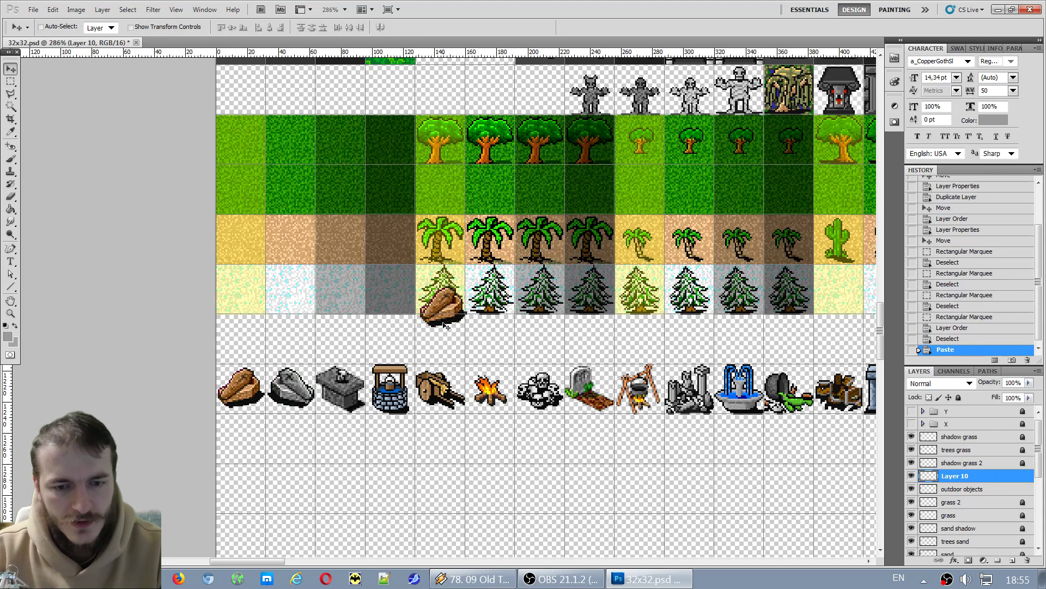
Move the pasted coffin into the lightest tile of the second grass row and fine-tune its position inside the cell.
drag(444, 319, 243, 203)
scroll(243, 203, up, 4)
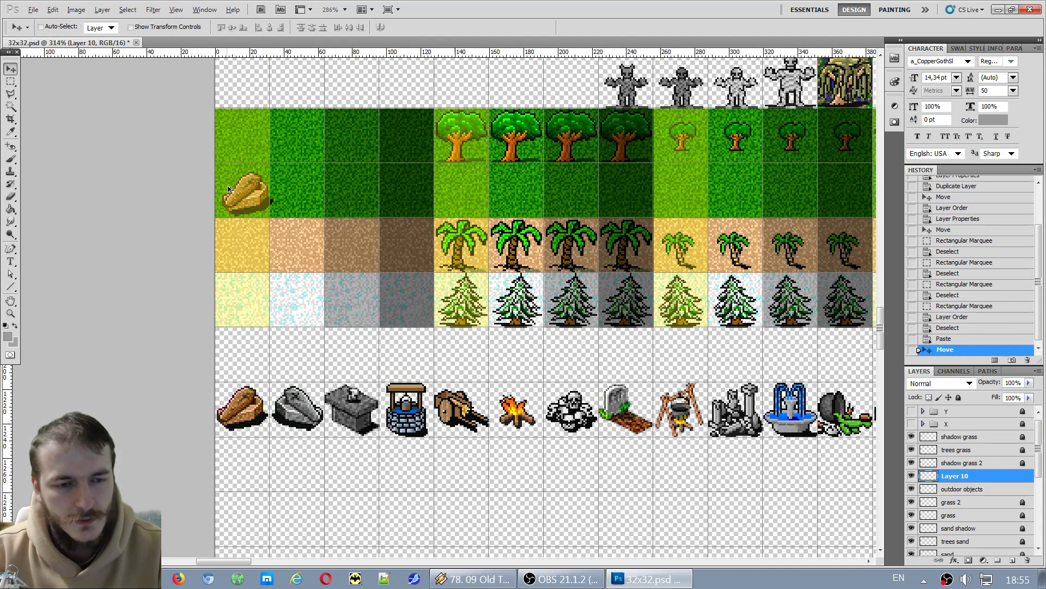
key(Left)
key(Left)
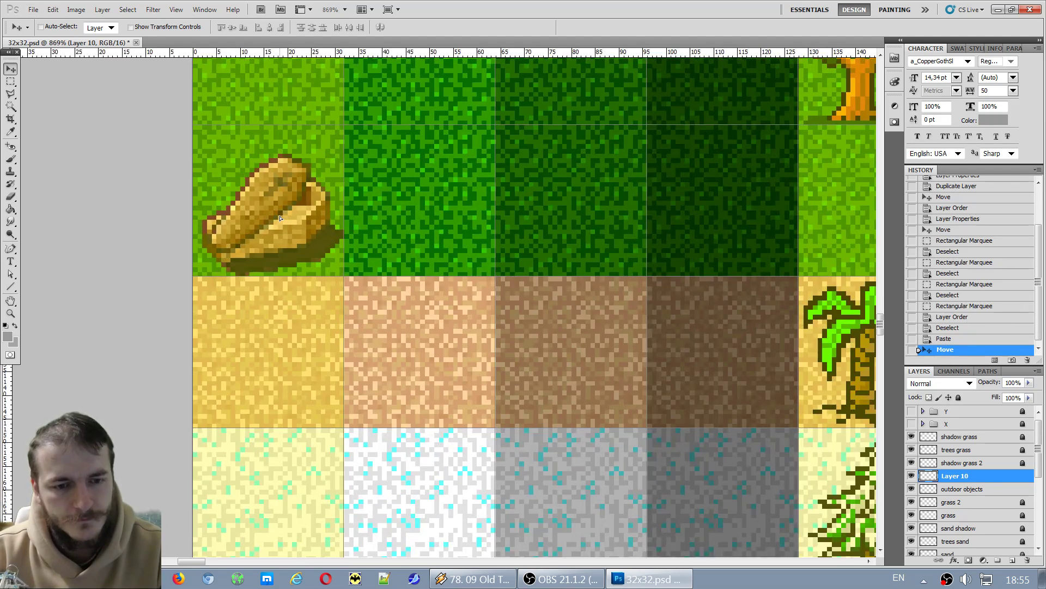
key(Up)
key(Down)
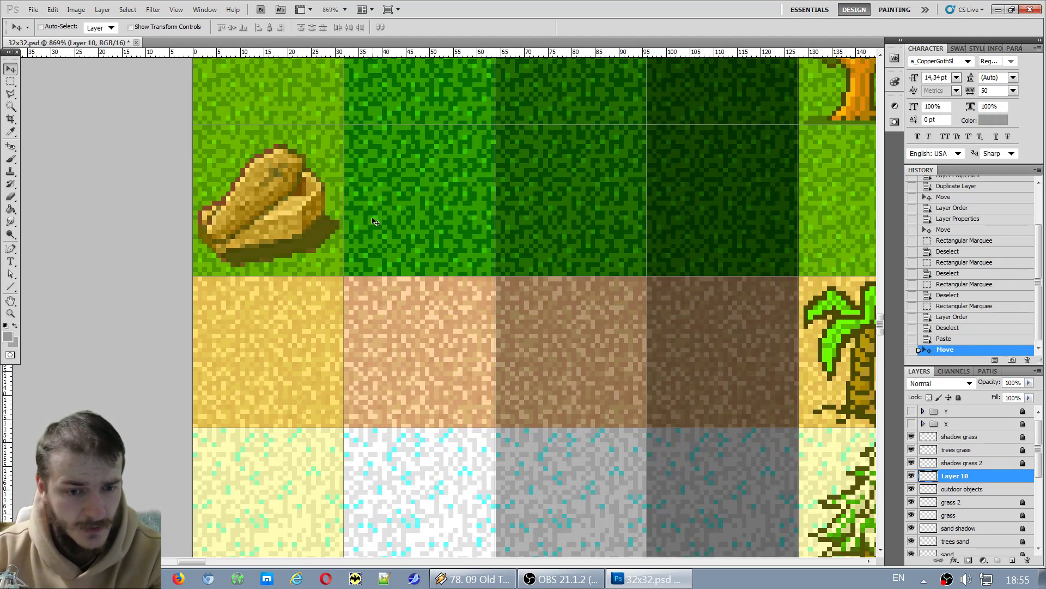
key(Up)
key(Down)
key(Up)
key(Down)
key(Up)
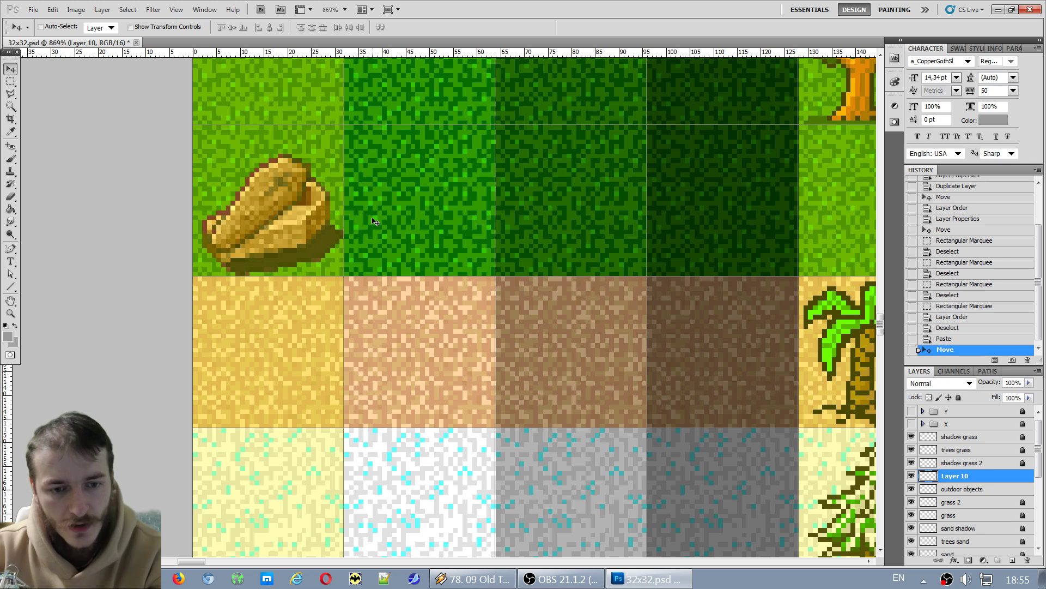
key(Down)
key(Down)
key(Up)
key(Down)
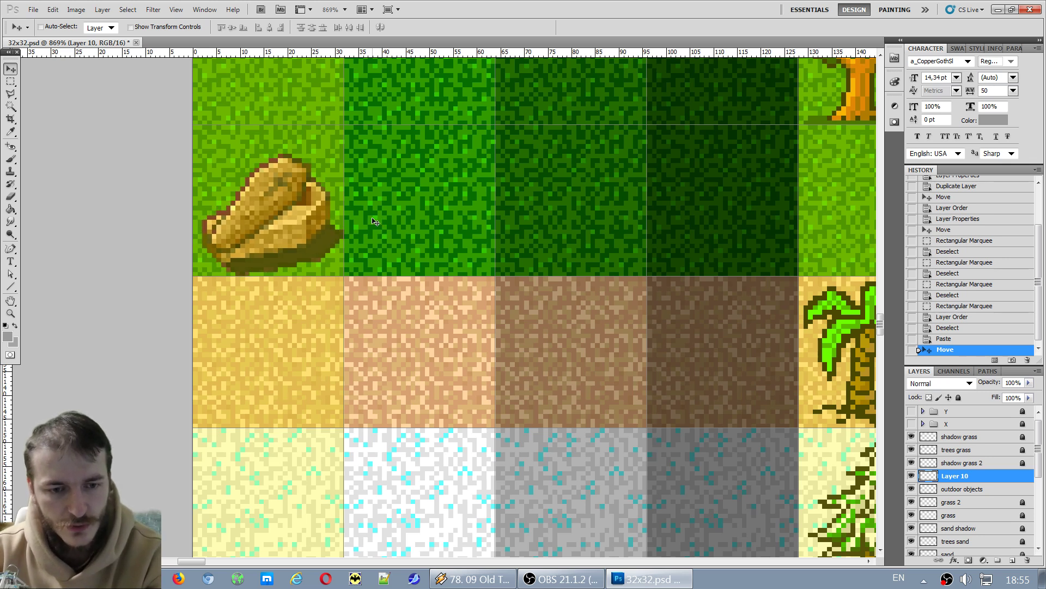
key(Up)
key(Down)
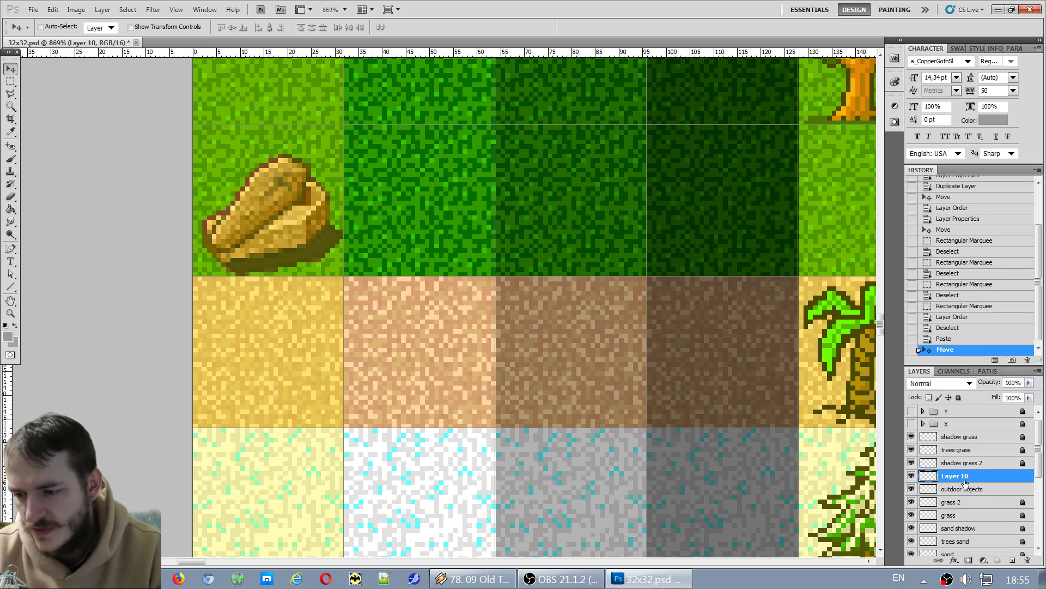
Paste three more coffin copies and align one in each of the three darker tiles of the second grass row.
key(ctrl+v)
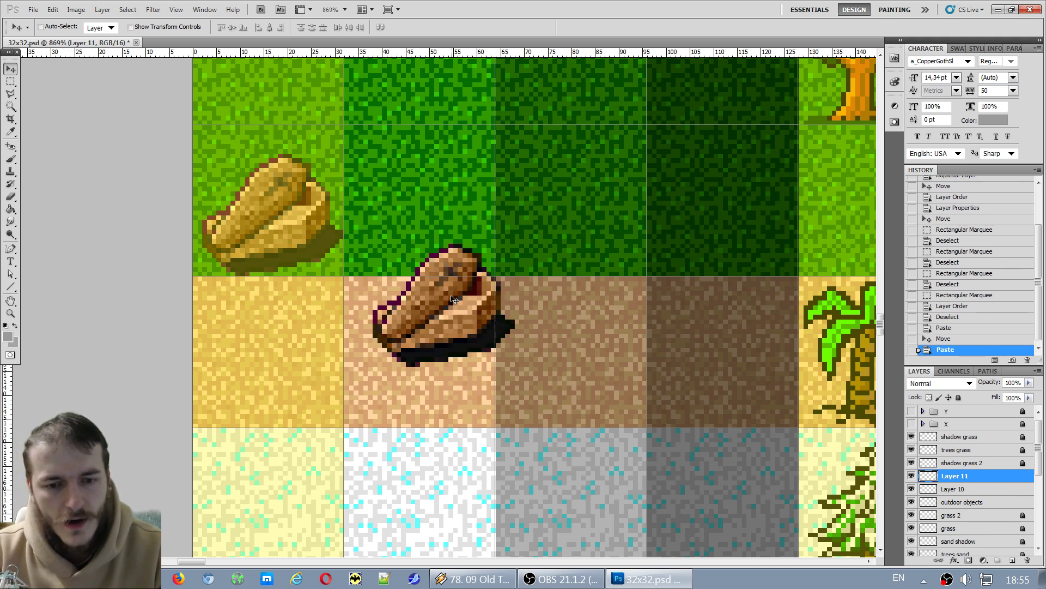
drag(452, 298, 439, 209)
key(Left)
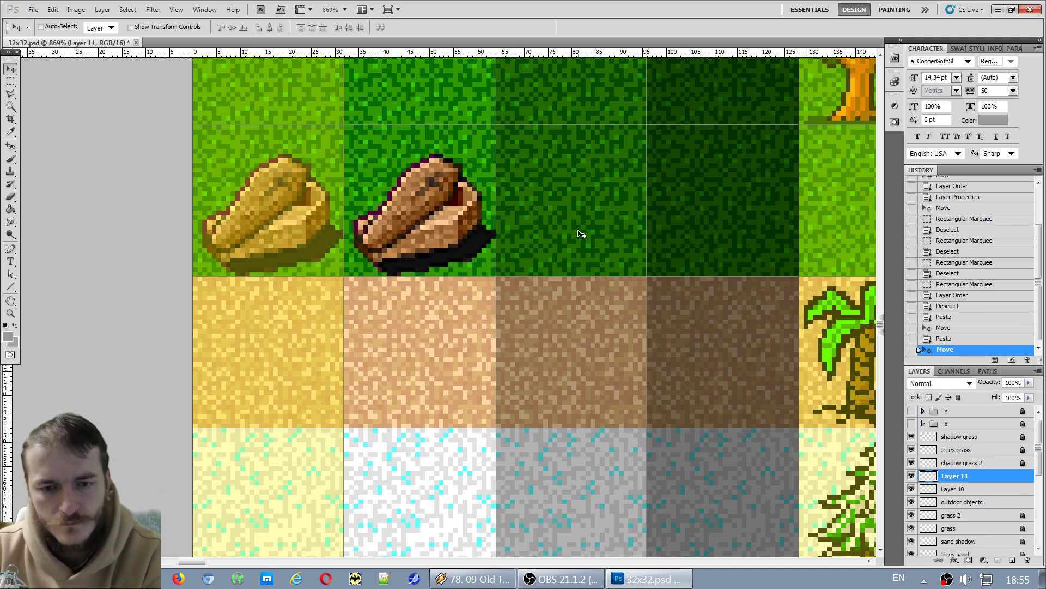
key(ctrl+v)
drag(433, 330, 567, 237)
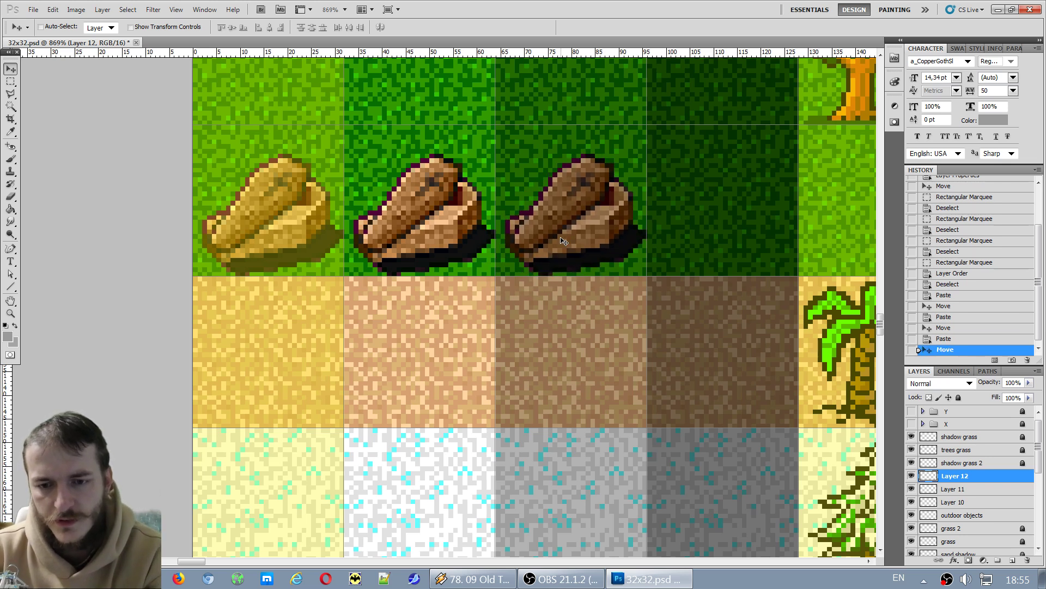
key(ctrl+v)
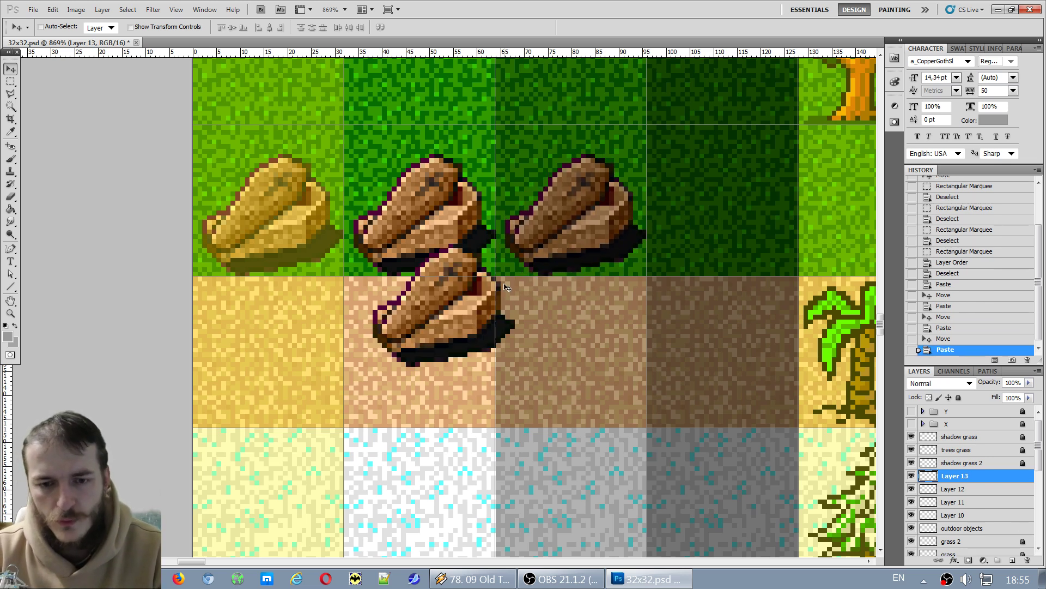
drag(441, 314, 726, 218)
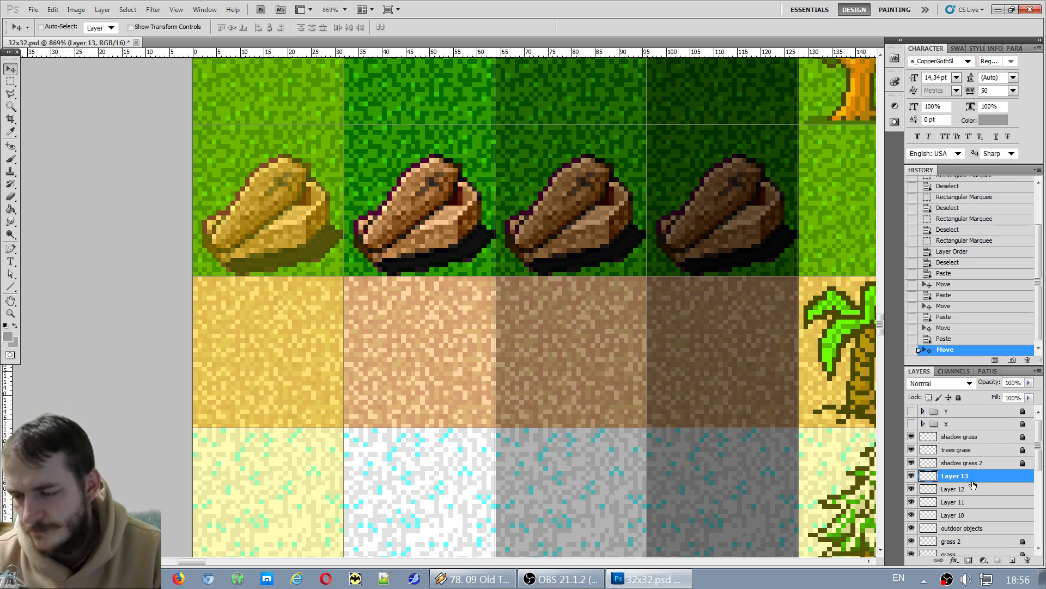
Merge the four pasted coffin layers into a single layer and check it by its visibility.
key(ctrl+e)
key(ctrl+e)
key(ctrl+e)
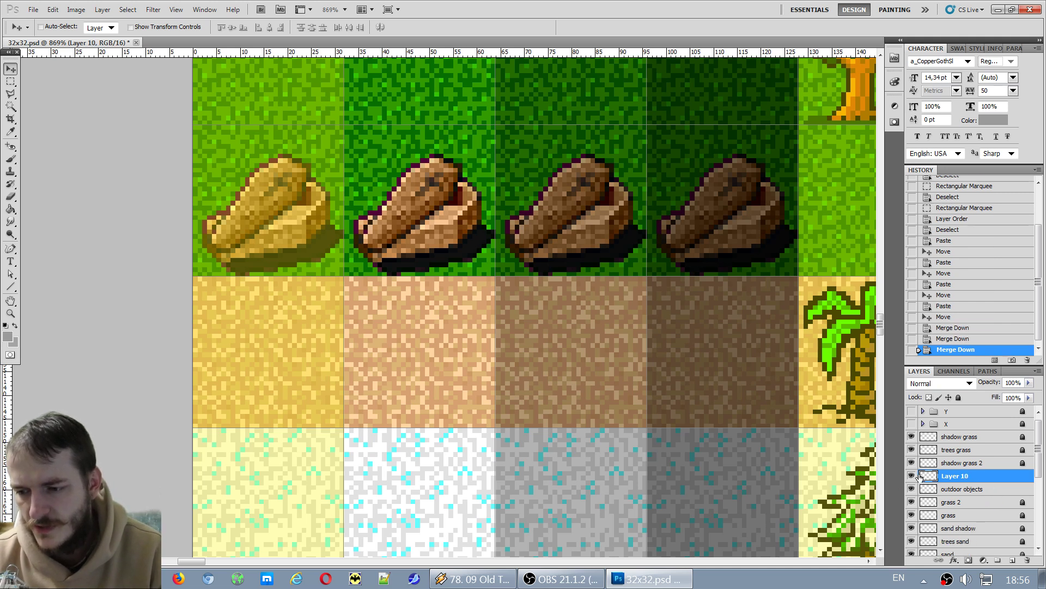
click(911, 476)
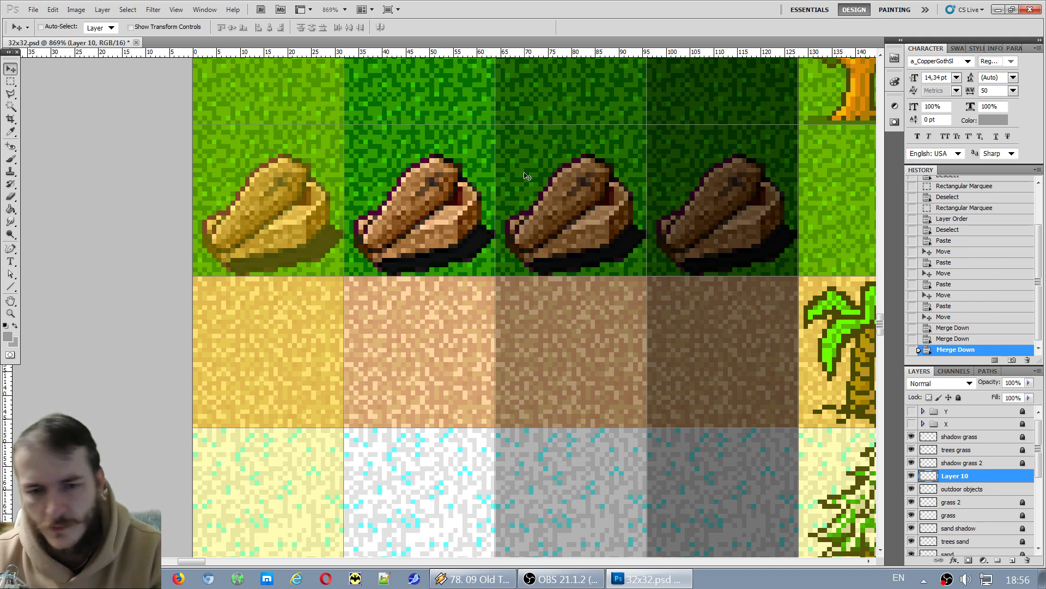
Nudge the merged coffins 3 px up and 1 px left to center them in their grass tiles.
key(Up)
key(Up)
key(Up)
key(Left)
key(Left)
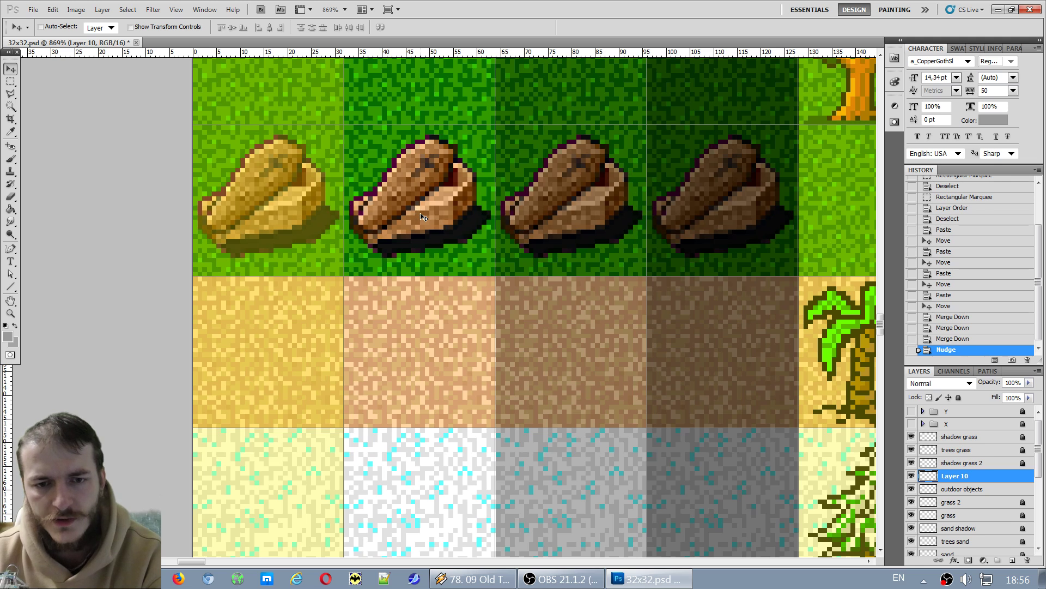
key(Right)
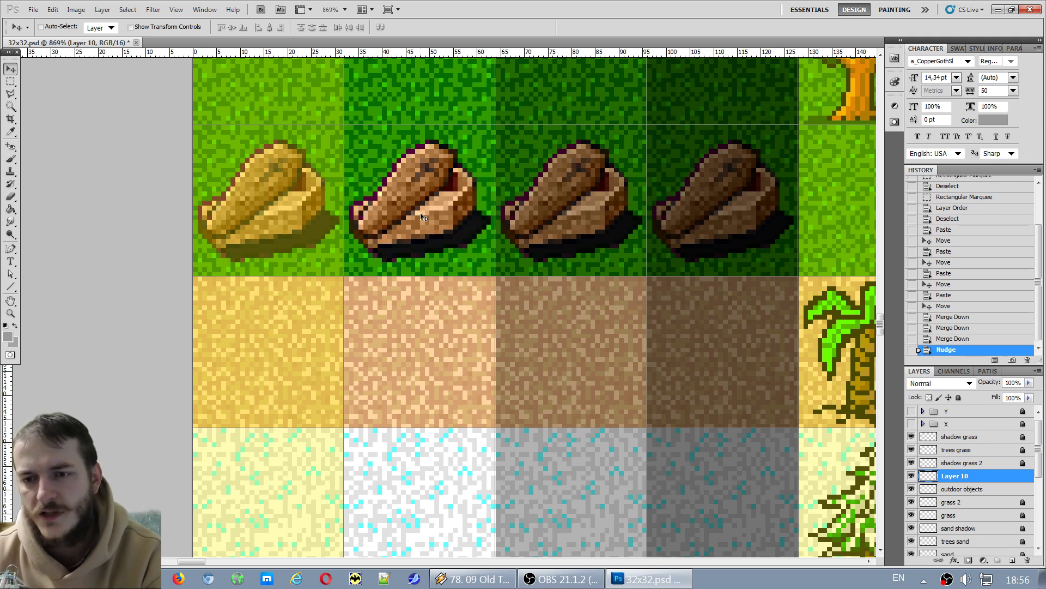
key(Left)
key(Right)
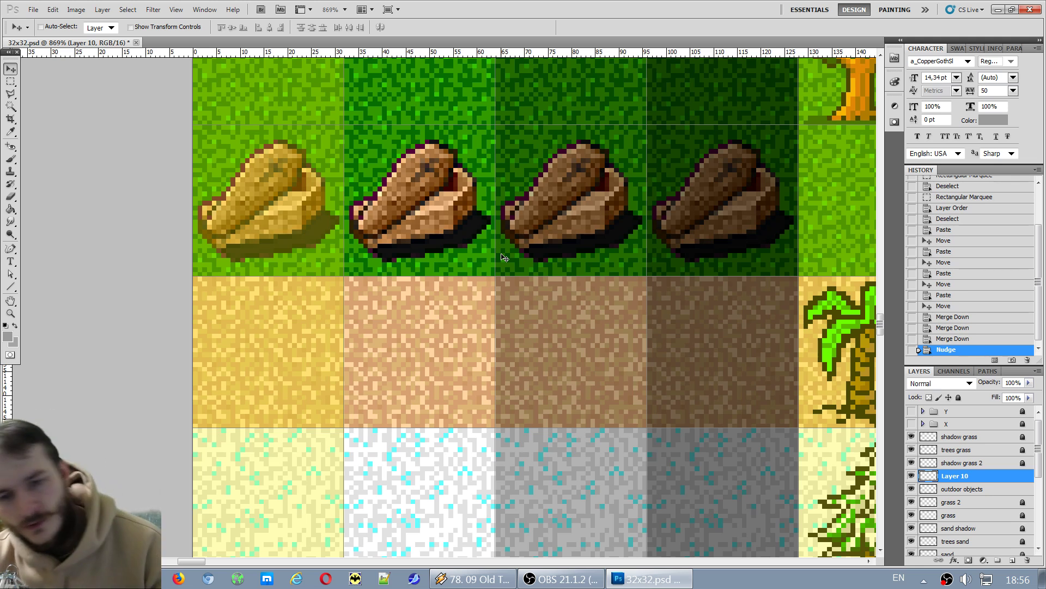
Select the grey stone altar's tile with a rectangular marquee and try to copy it from the merged coffin layer.
key(alt)
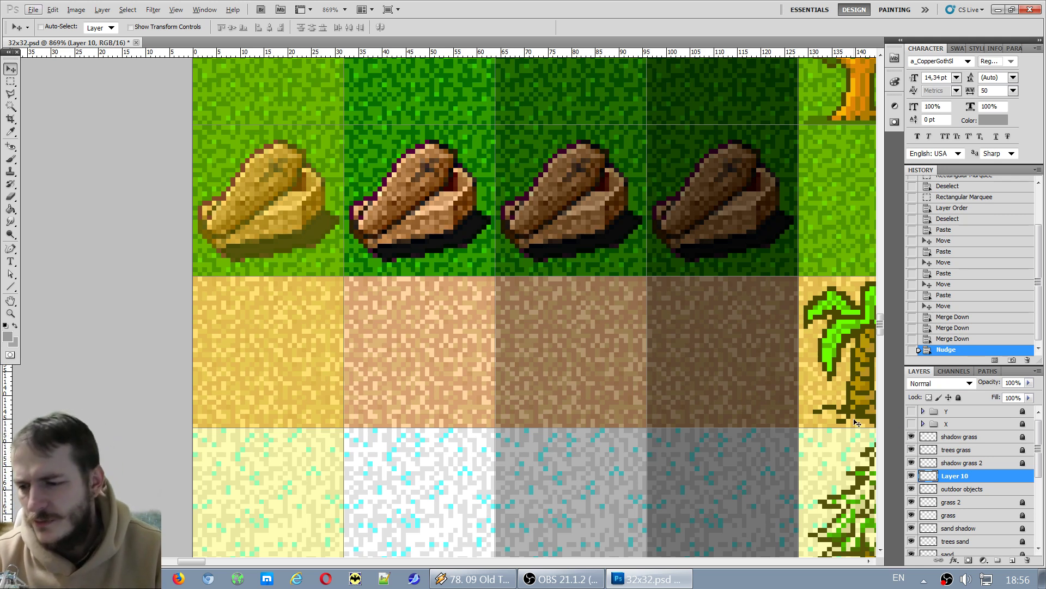
scroll(474, 327, down, 3)
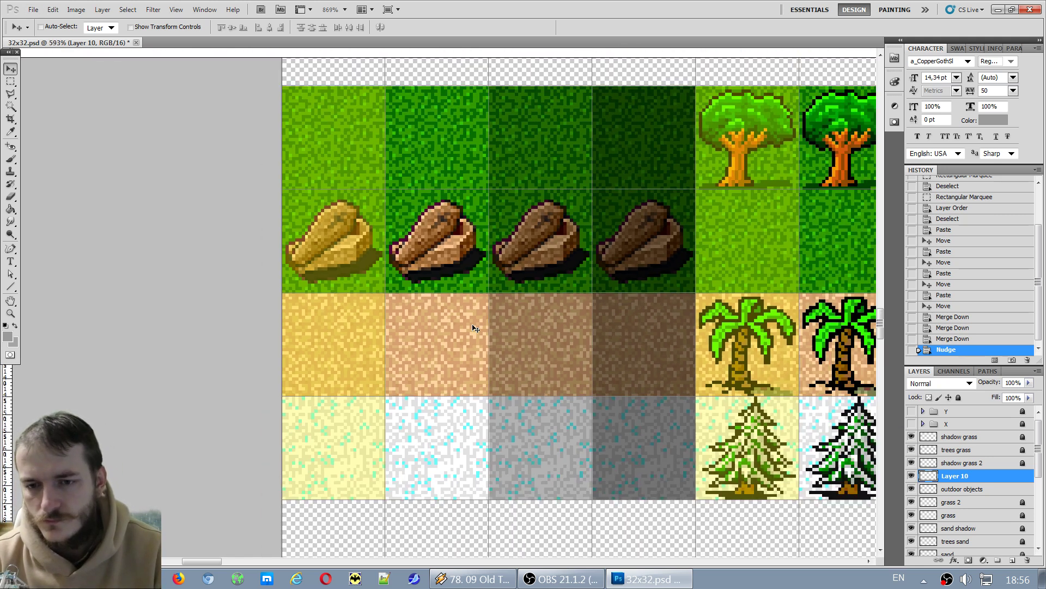
scroll(440, 362, down, 3)
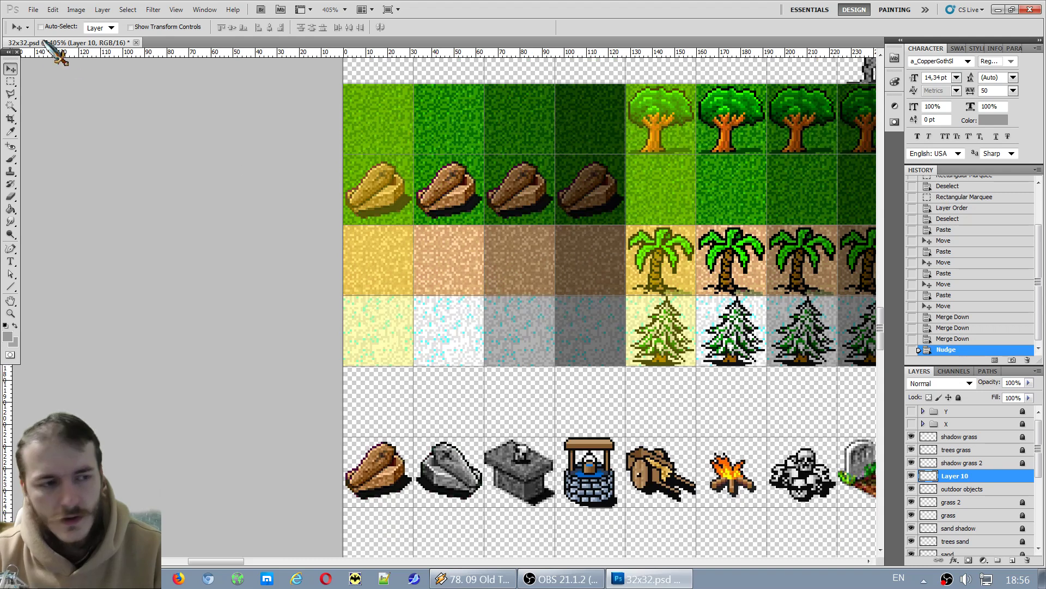
click(10, 81)
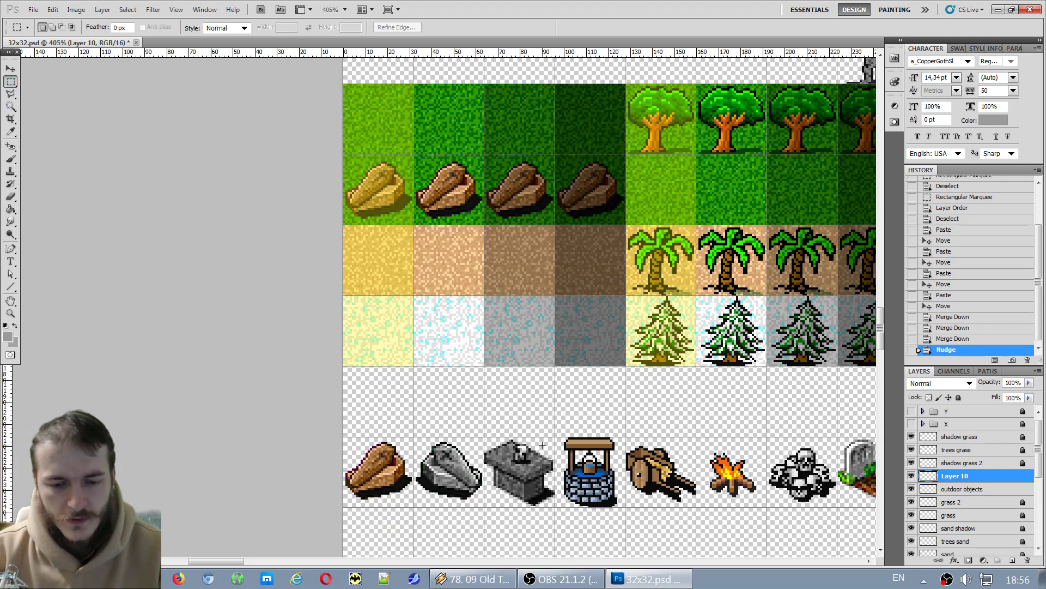
scroll(478, 540, down, 3)
scroll(482, 427, down, 2)
scroll(511, 283, up, 3)
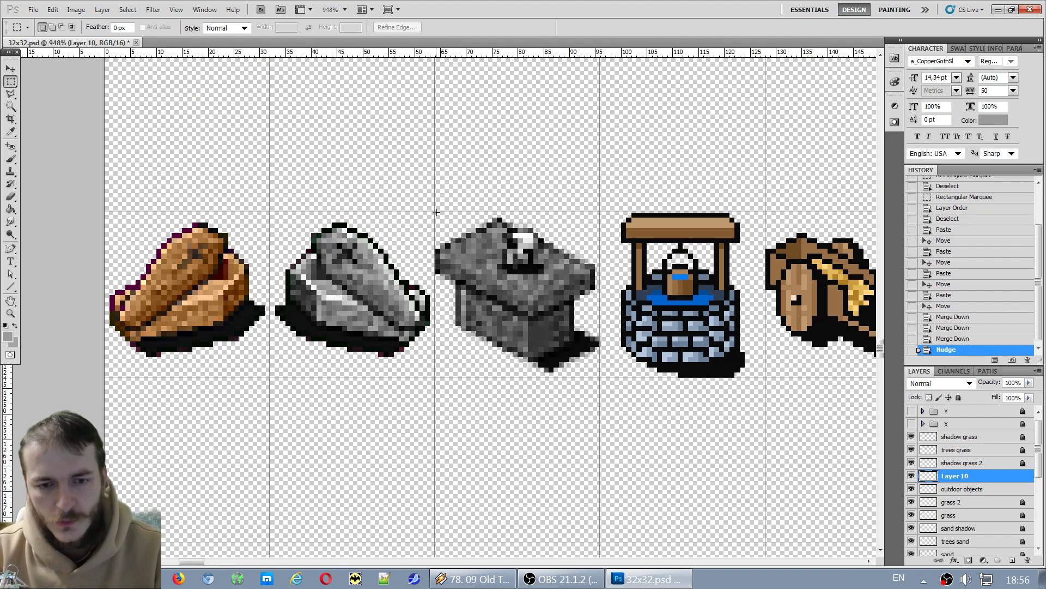
drag(502, 284, 600, 377)
key(ctrl+c)
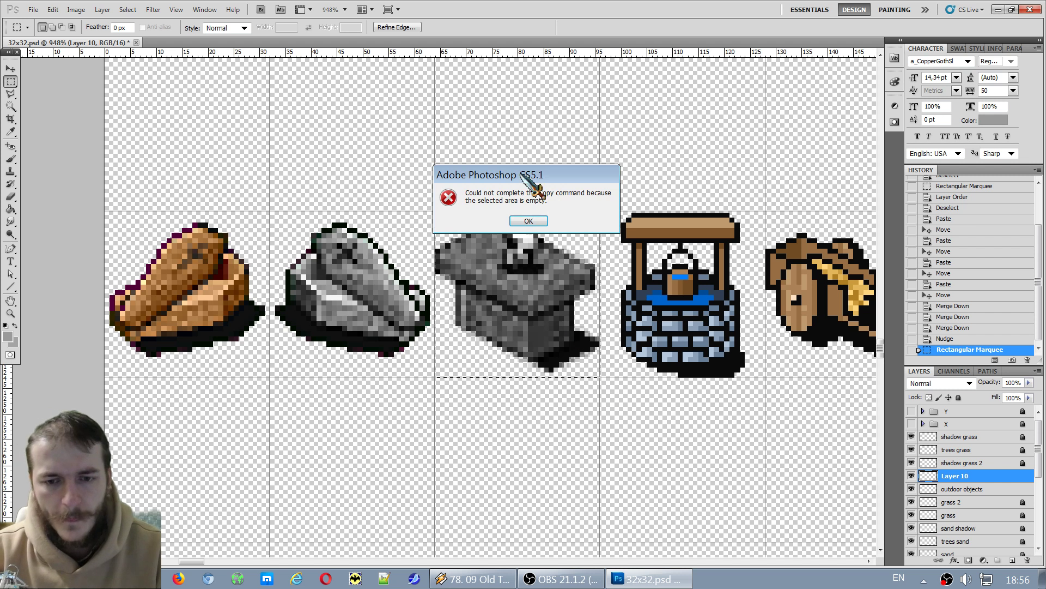
click(527, 250)
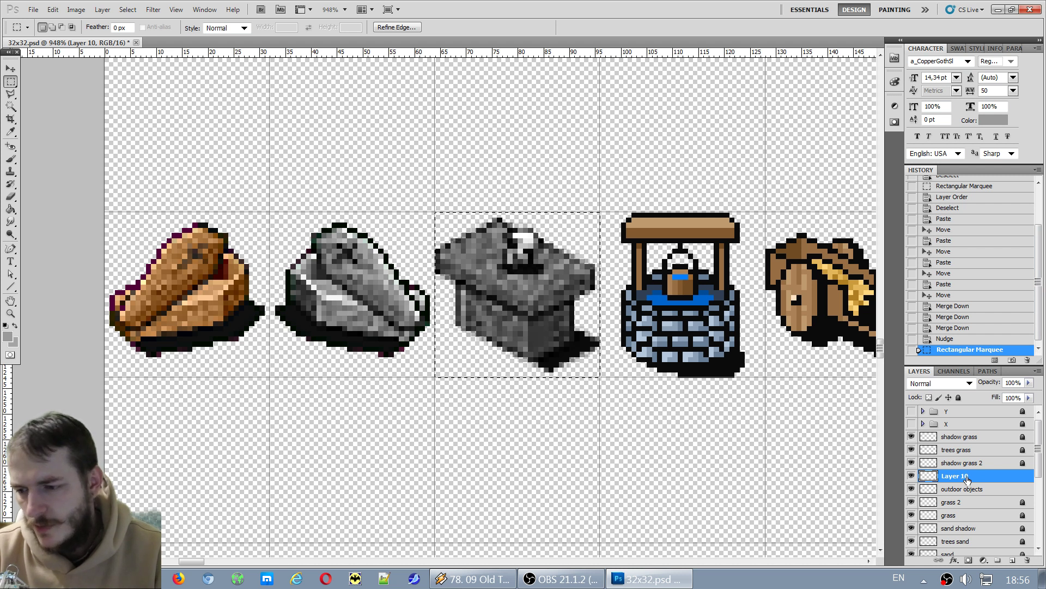
Make the outdoor objects layer active and clear the selection around the stone altar.
click(918, 490)
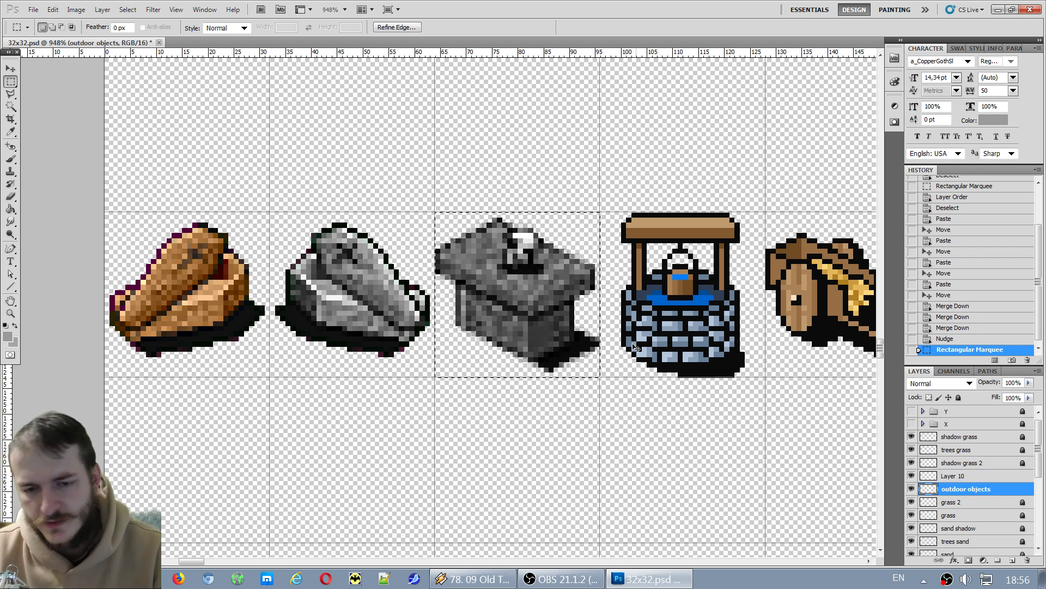
scroll(490, 305, up, 3)
scroll(654, 346, up, 6)
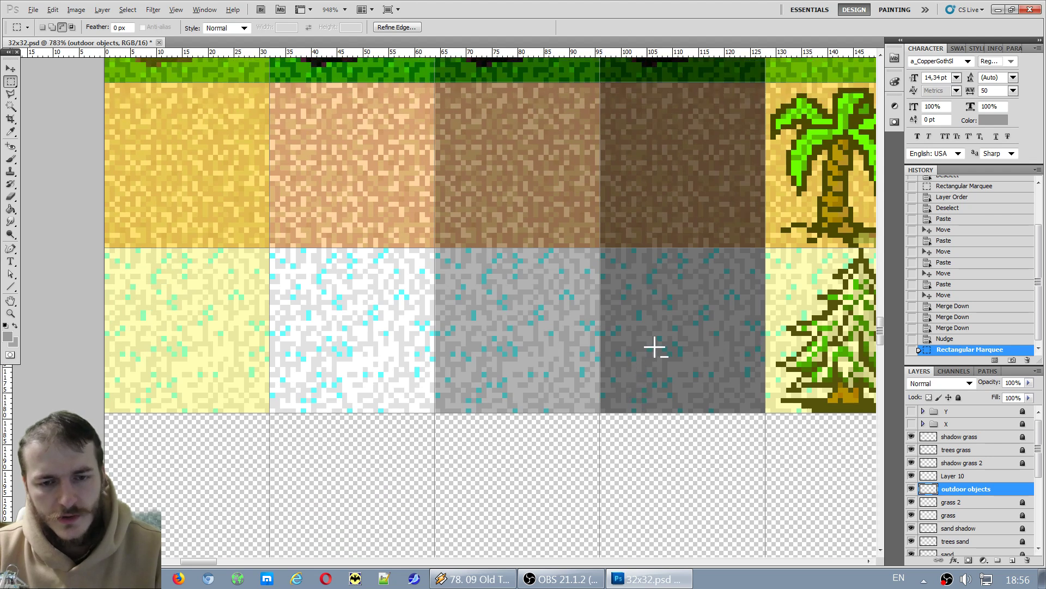
scroll(654, 346, down, 3)
scroll(761, 206, up, 1)
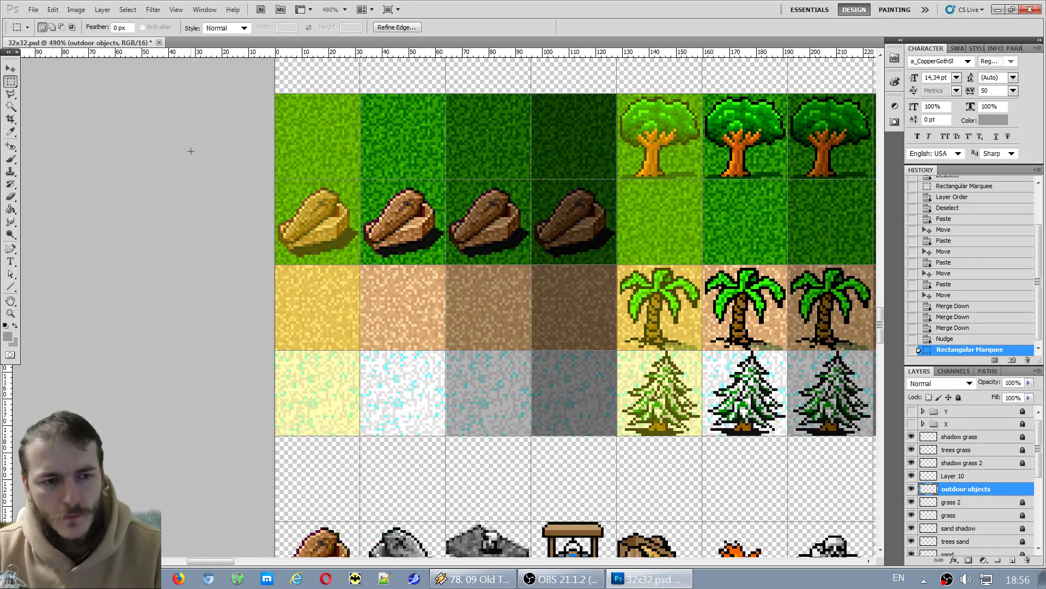
key(ctrl+d)
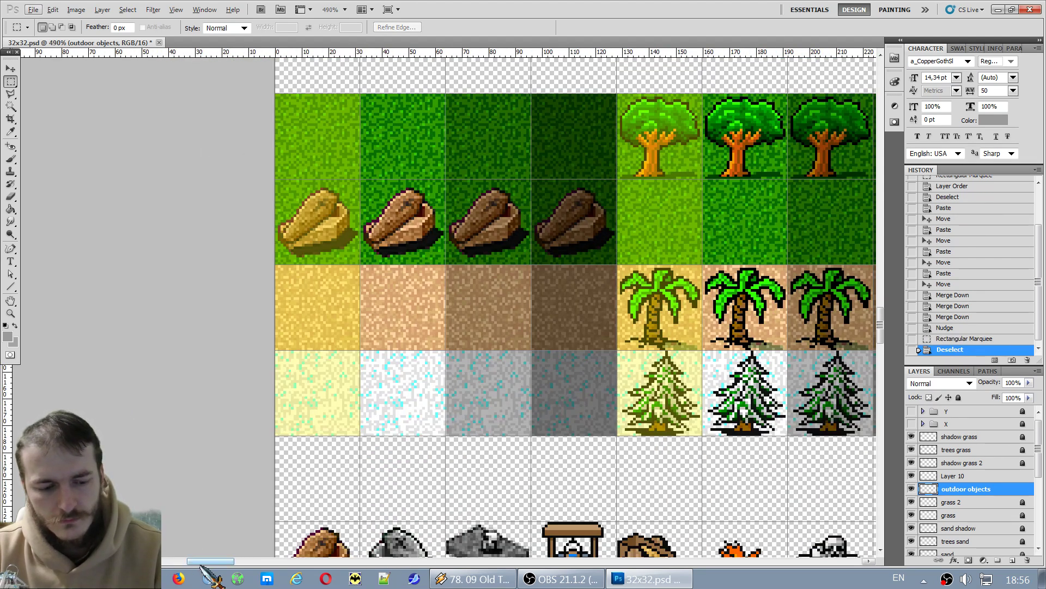
Paste the stone altar sprite and fit it into the lightest grass tile beside the darkest coffin.
drag(210, 562, 229, 562)
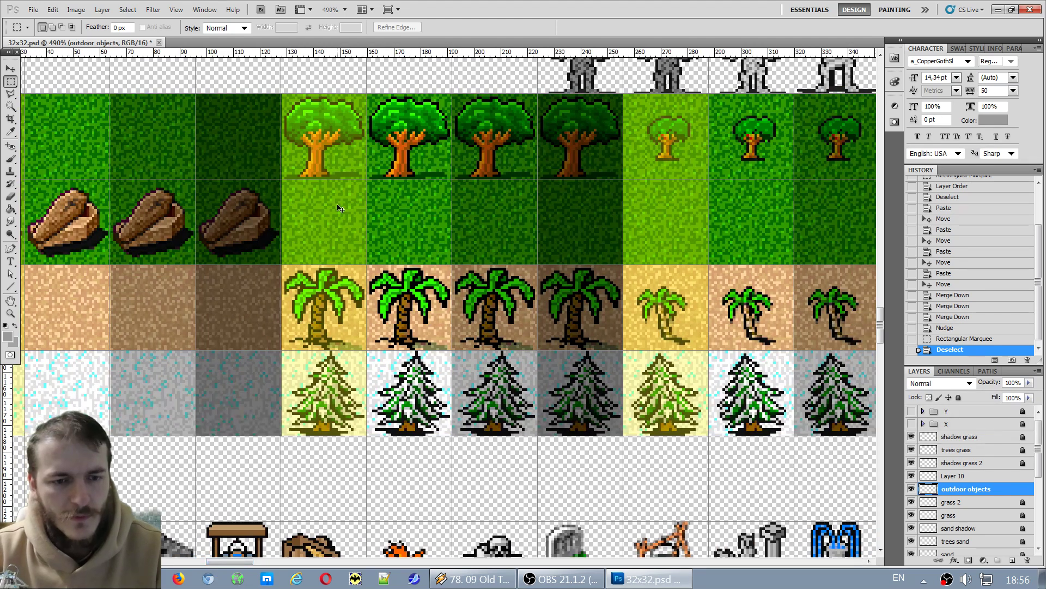
key(ctrl+v)
key(v)
drag(436, 301, 323, 226)
scroll(348, 277, down, 3)
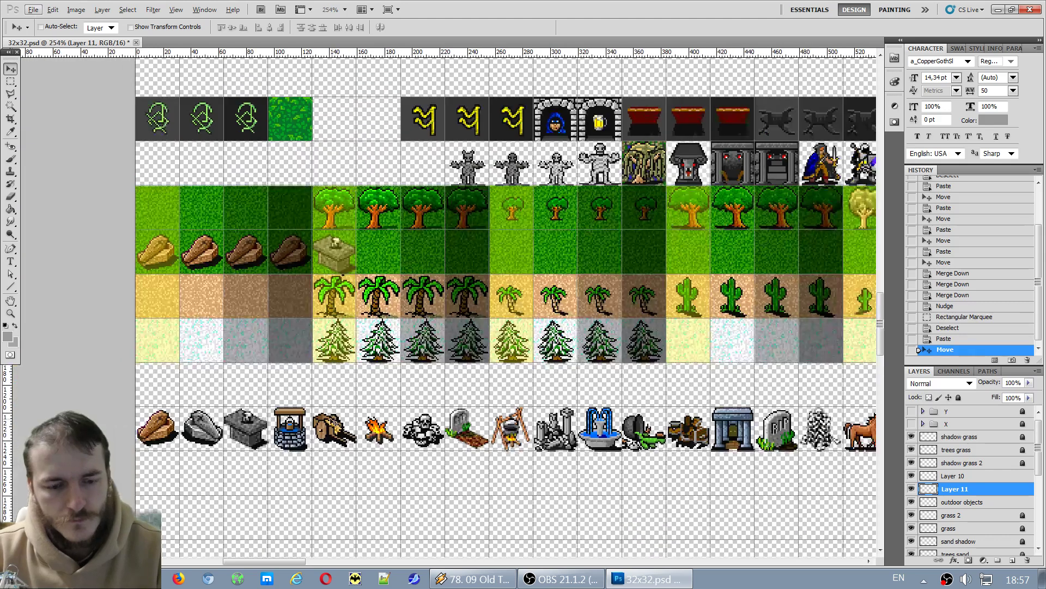
scroll(320, 269, up, 3)
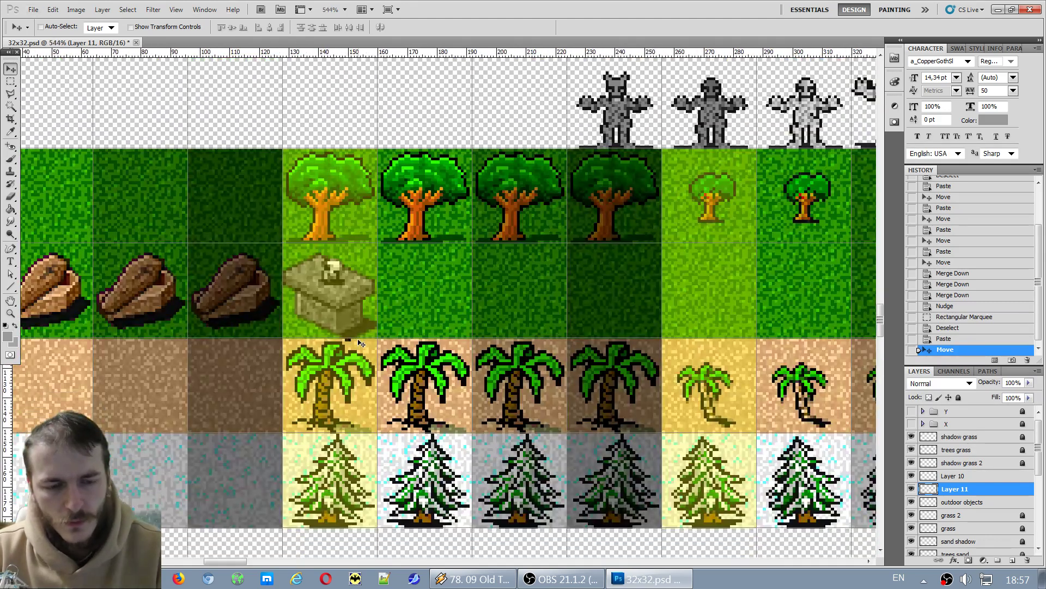
drag(343, 301, 342, 294)
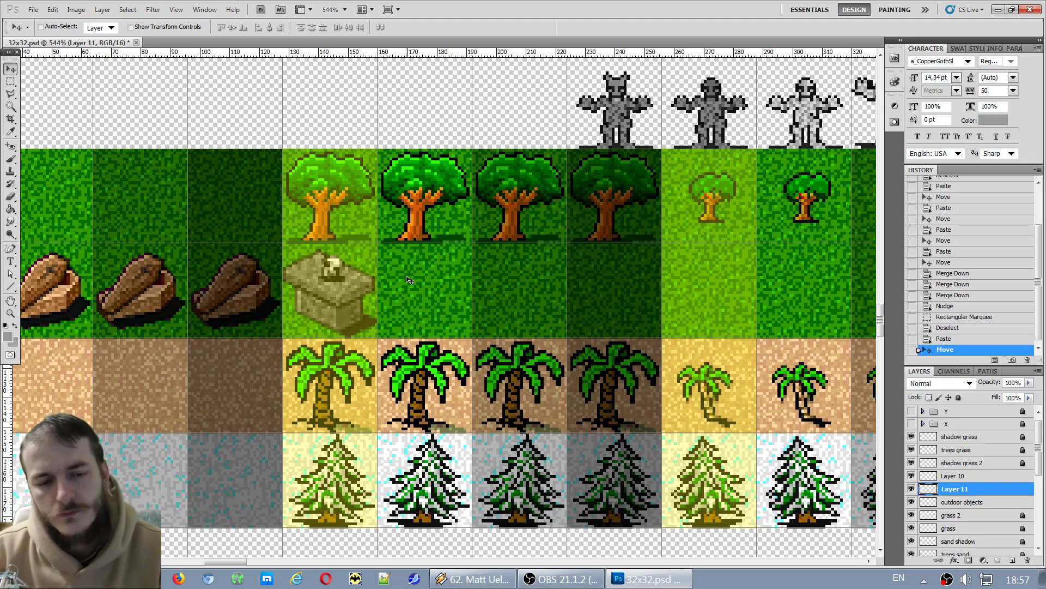
scroll(410, 279, down, 4)
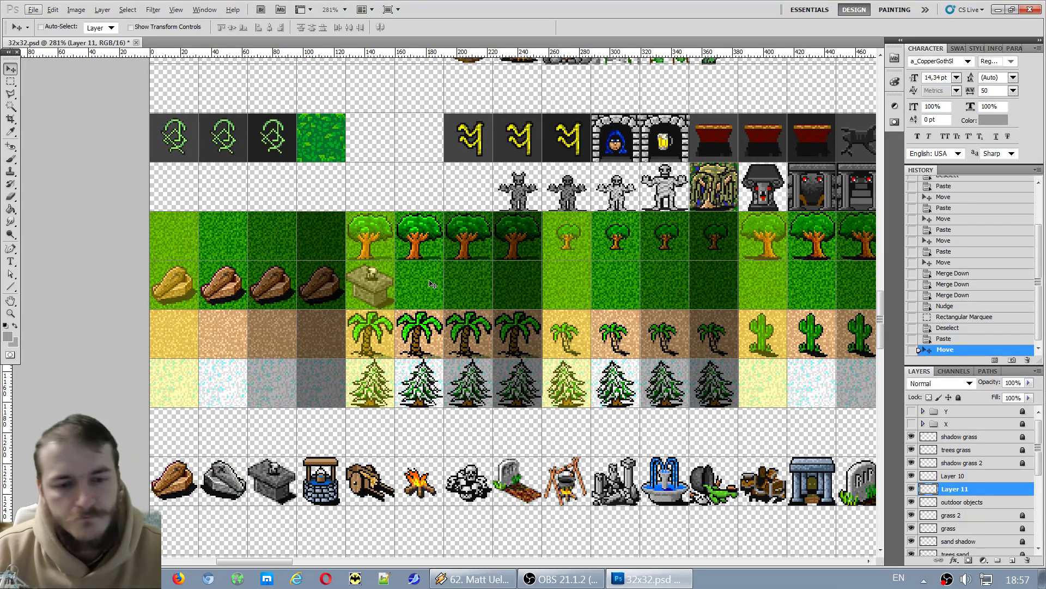
scroll(407, 281, up, 2)
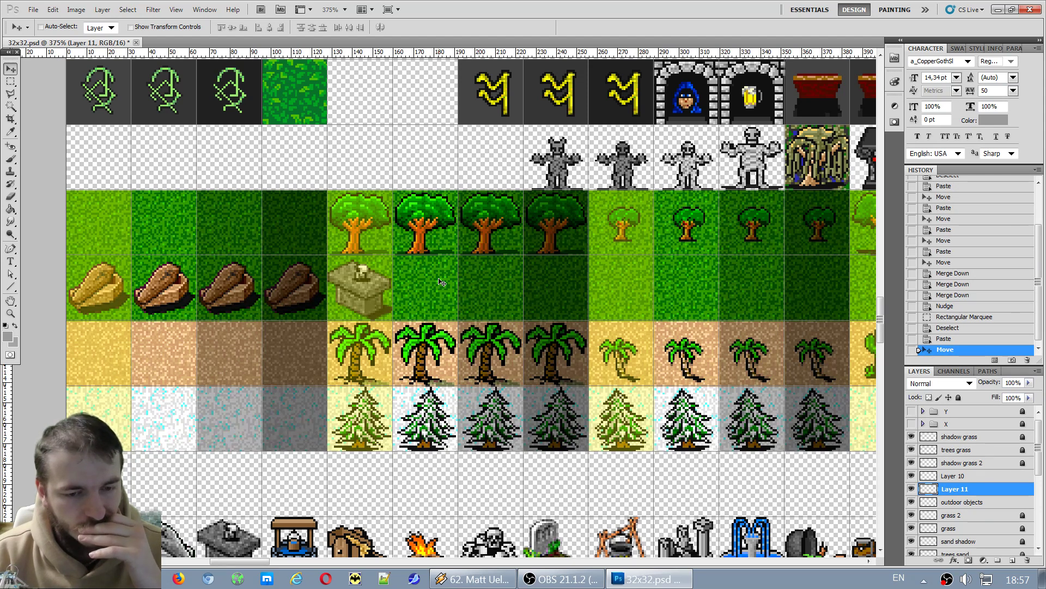
drag(380, 287, 448, 351)
key(ctrl+z)
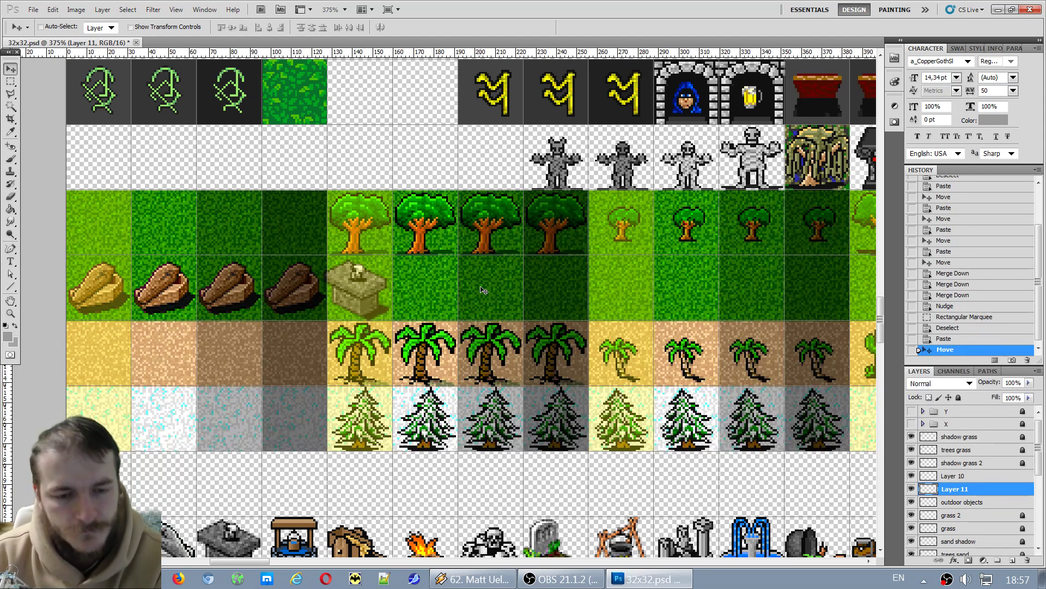
mouse_move(479, 292)
mouse_down()
mouse_move(490, 297)
mouse_move(482, 290)
mouse_up()
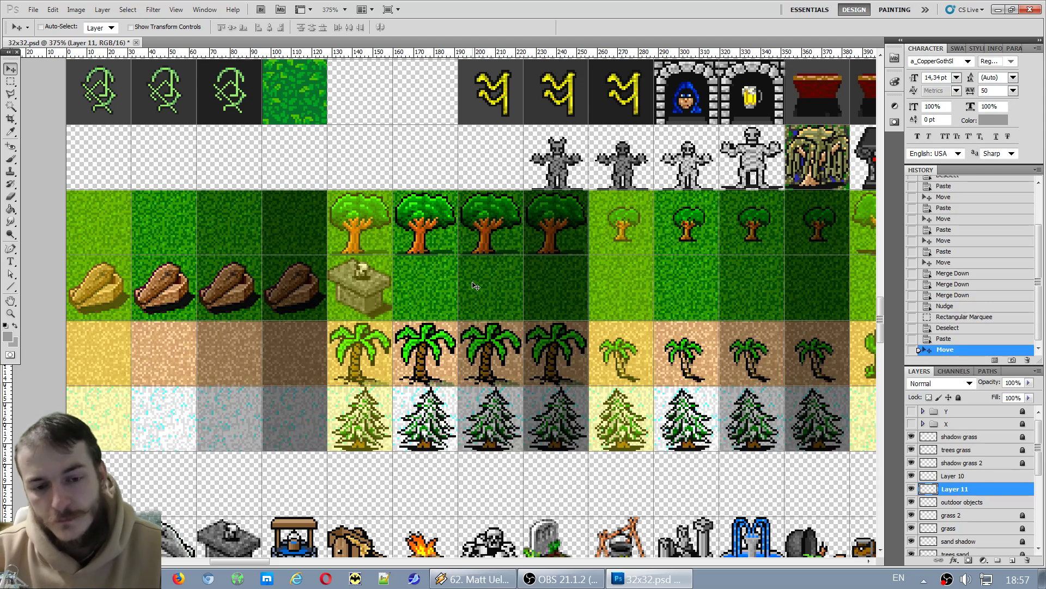
Paste a second altar and bring it roughly beside the first one in the grass row.
key(ctrl+v)
scroll(393, 296, up, 2)
scroll(393, 296, up, 2)
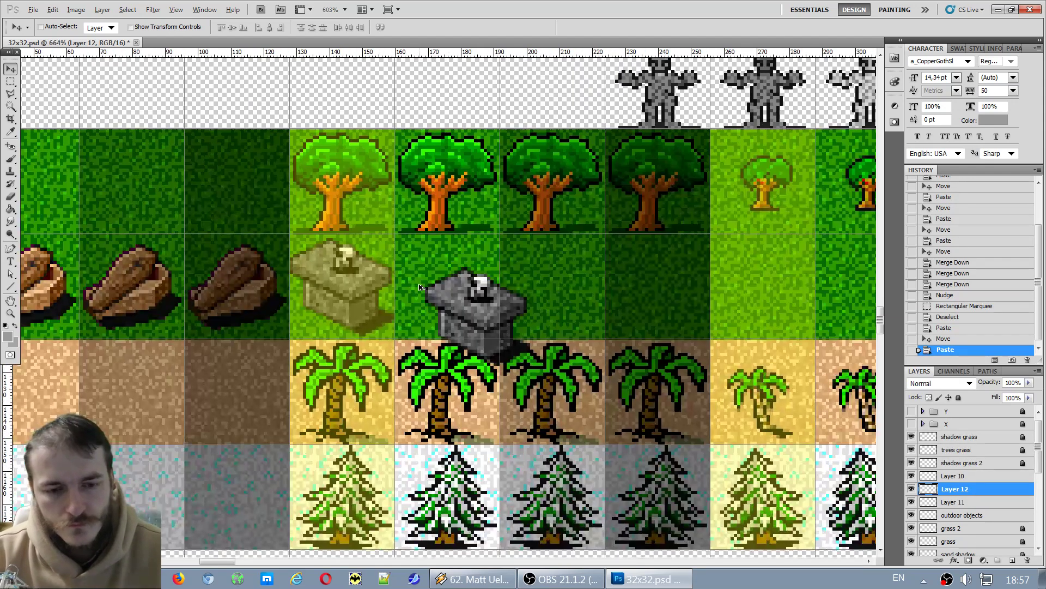
drag(410, 288, 334, 275)
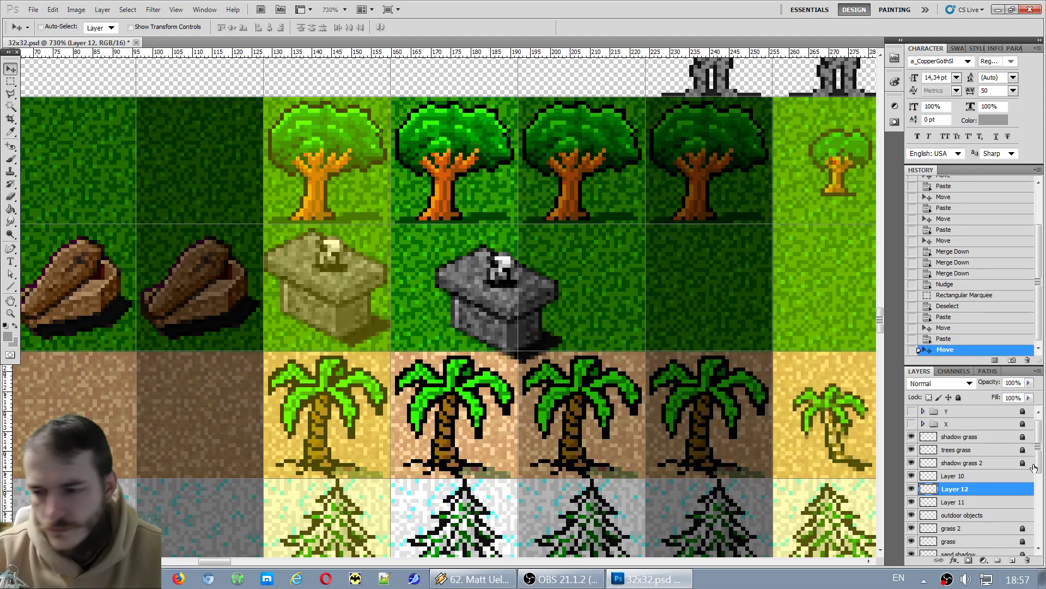
click(973, 502)
click(951, 475)
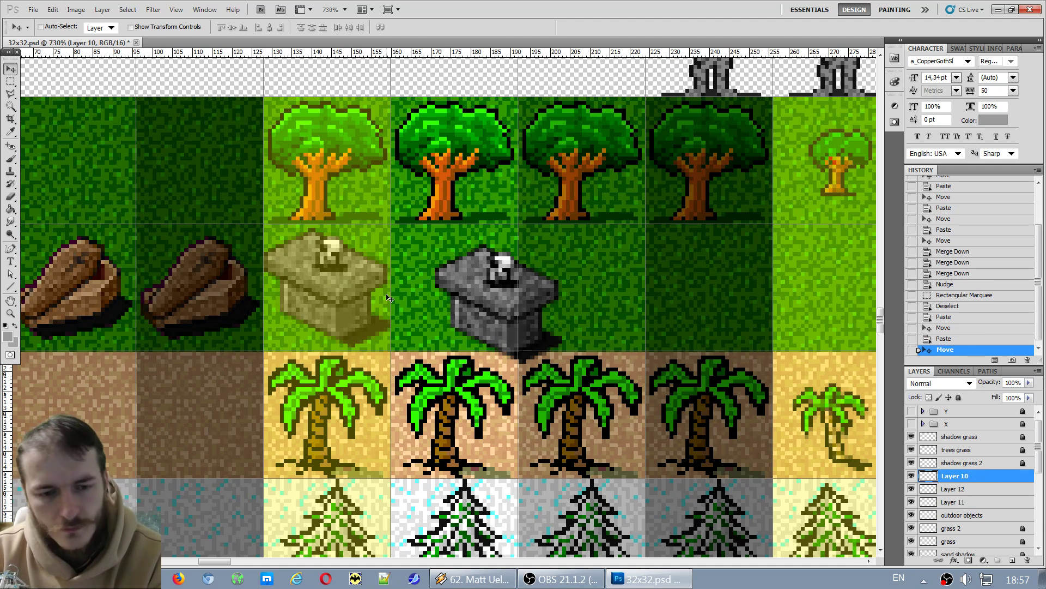
key(Up)
key(Down)
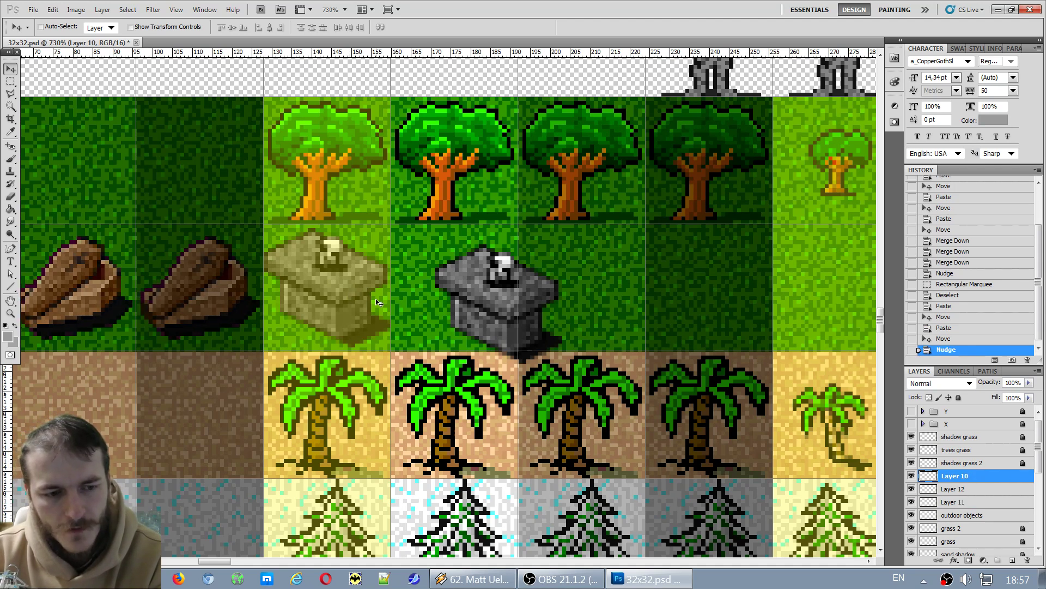
Nudge the lightest altar's layer, Layer 11, 1 px down to center it in its grass tile.
click(970, 490)
click(974, 504)
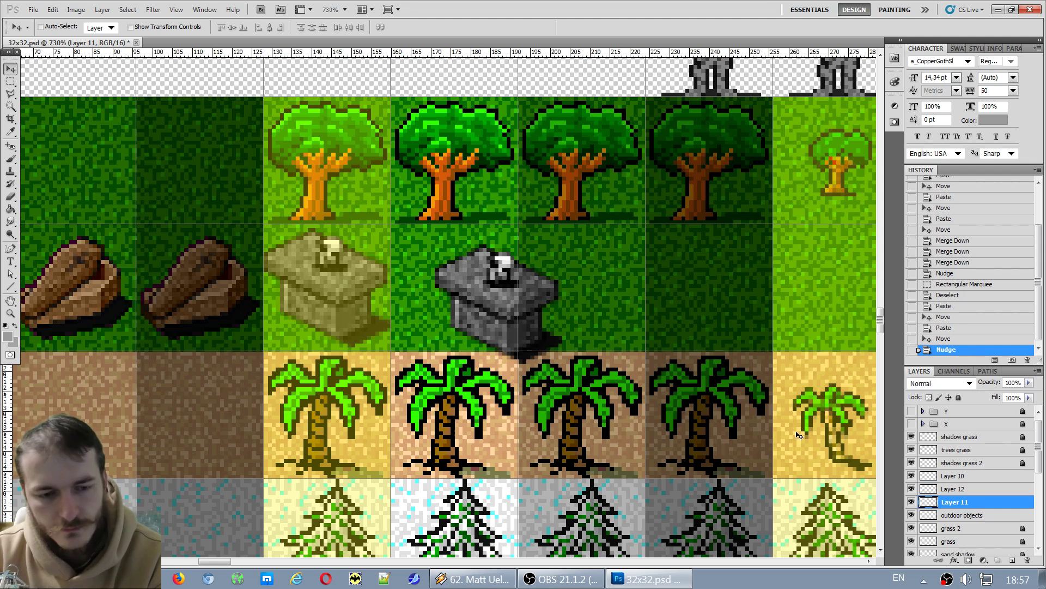
key(Left)
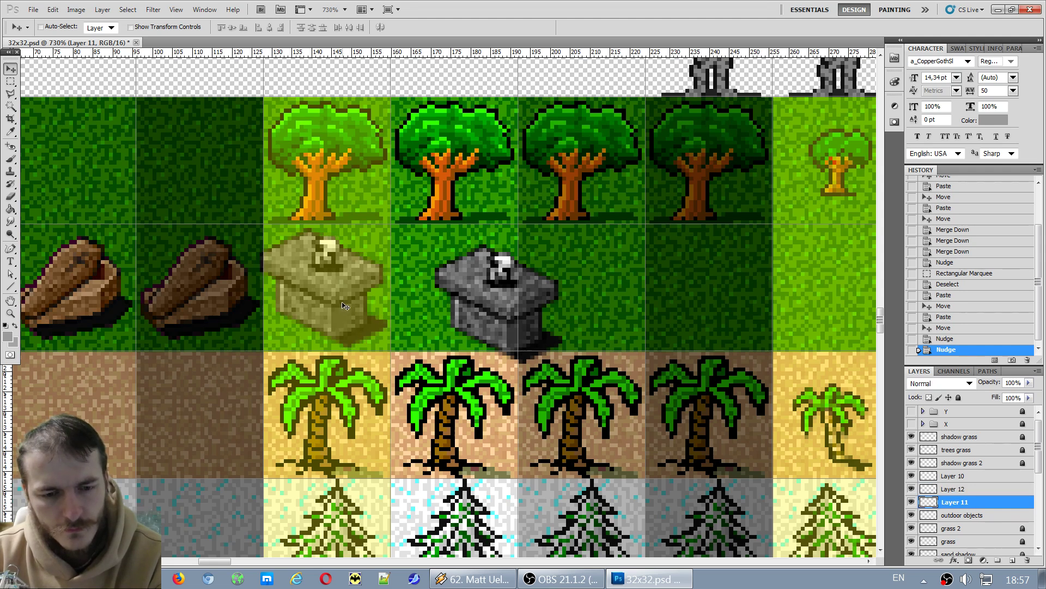
key(Right)
key(Down)
key(Left)
key(Right)
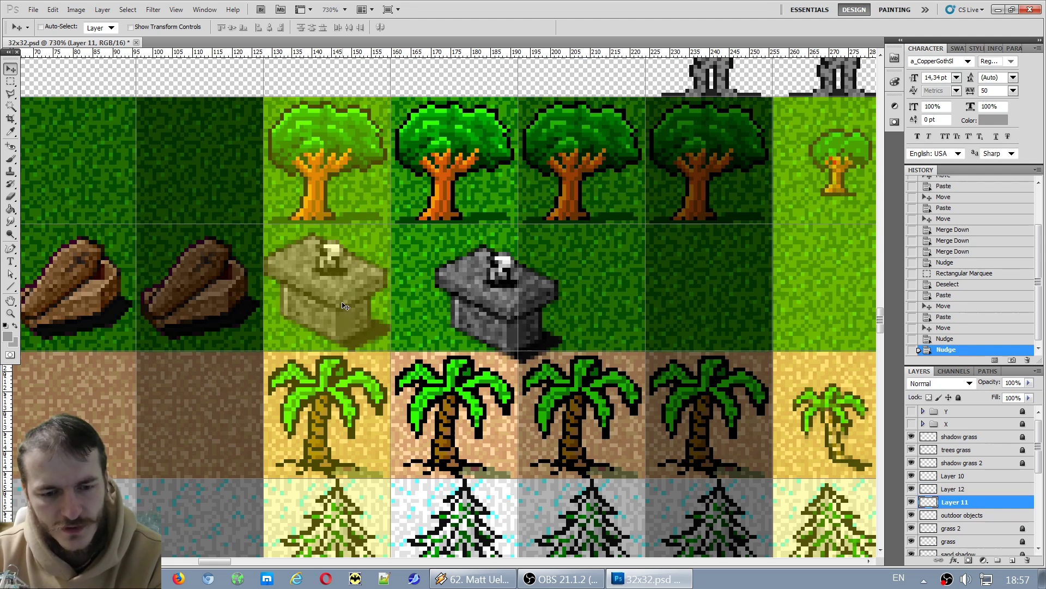
Move the second altar, on Layer 12, into the bright green tile and align it with the first altar.
click(959, 491)
drag(478, 290, 431, 281)
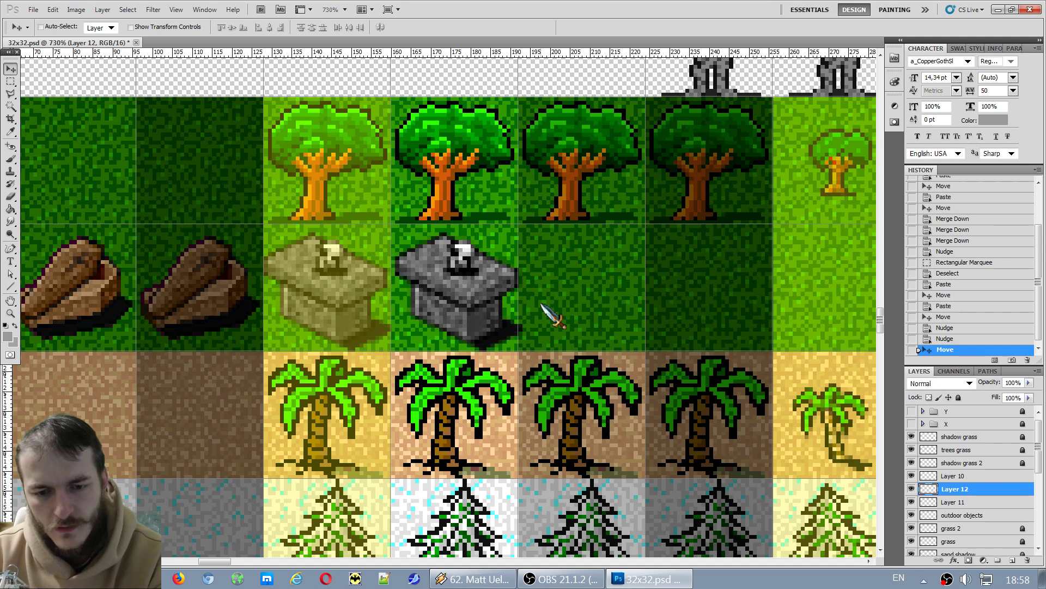
key(Right)
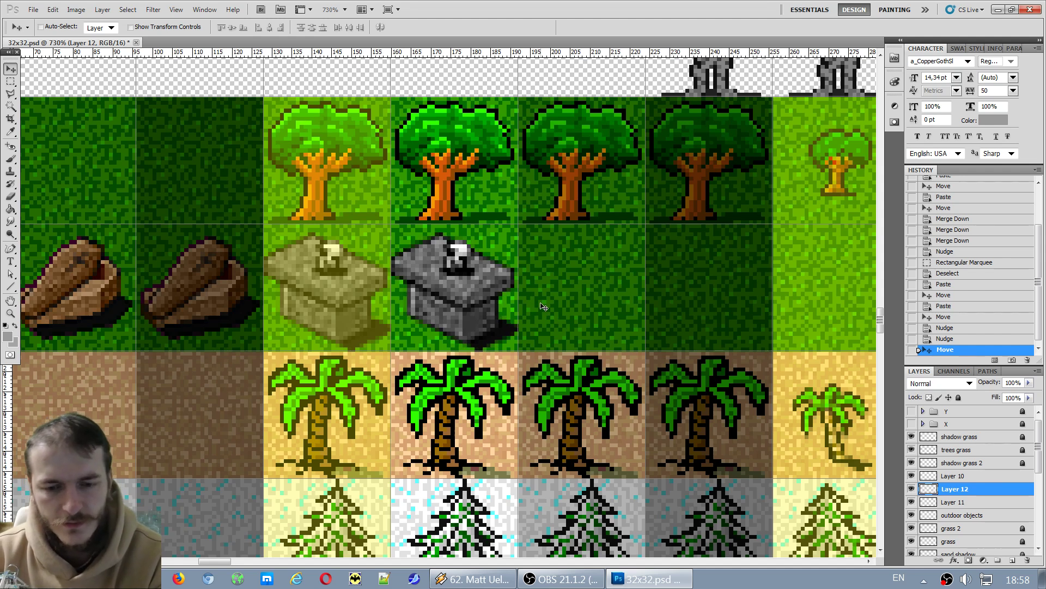
Paste two more altars and place them in the two darker grass tiles, level with the others.
key(ctrl+v)
drag(464, 294, 595, 287)
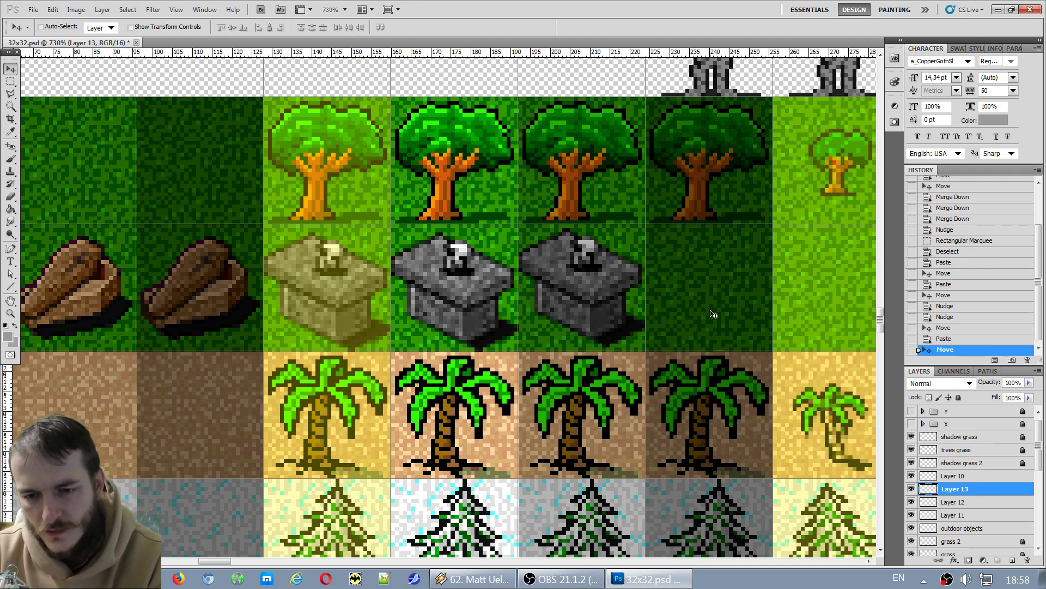
key(ctrl+v)
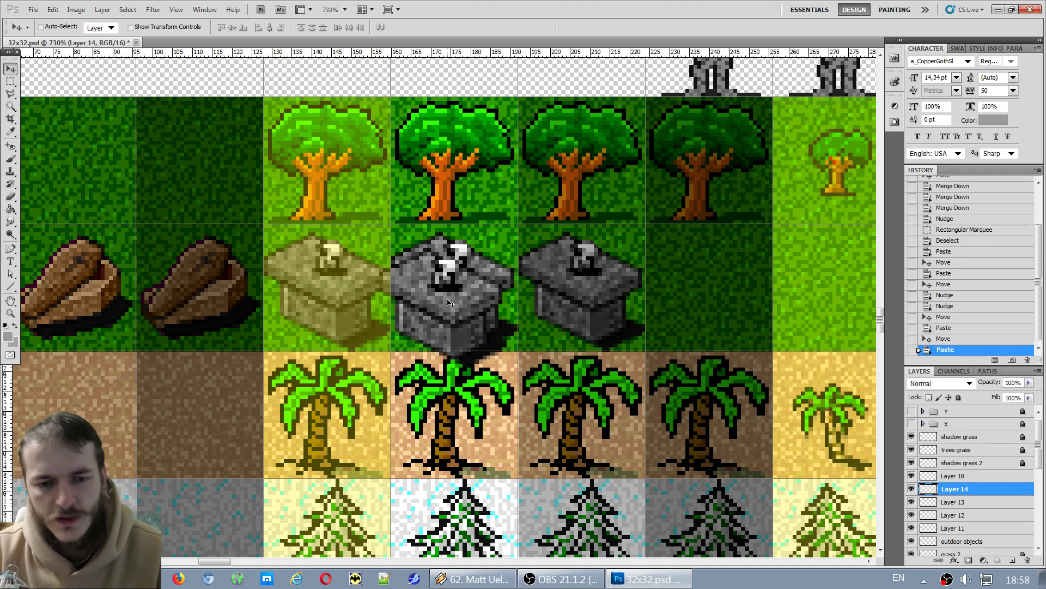
drag(439, 275, 715, 284)
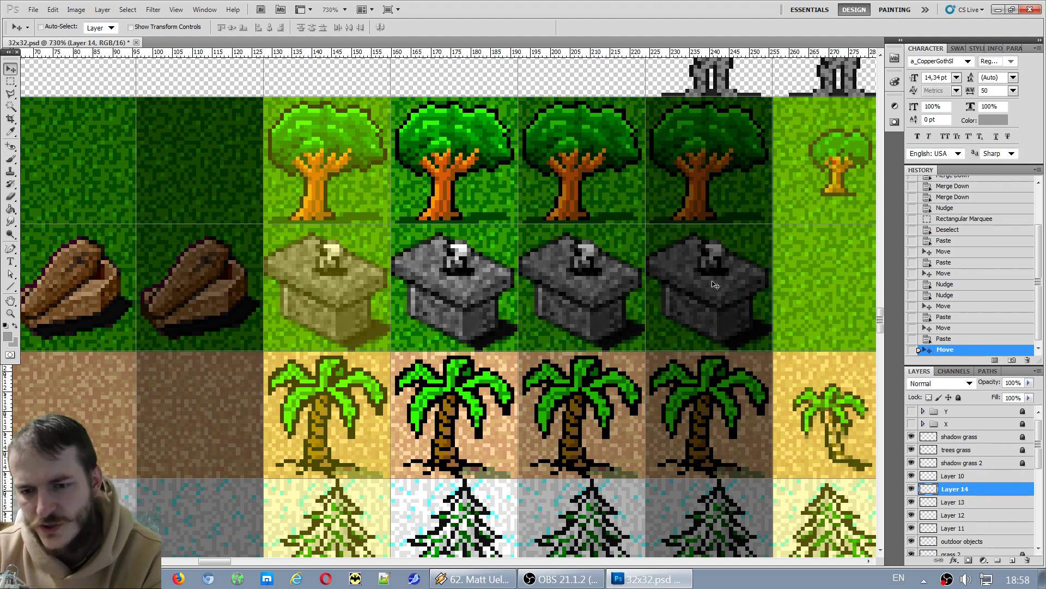
Select the stone well's tile in the object row with a rectangular marquee and try to copy it from Layer 14.
scroll(651, 355, down, 5)
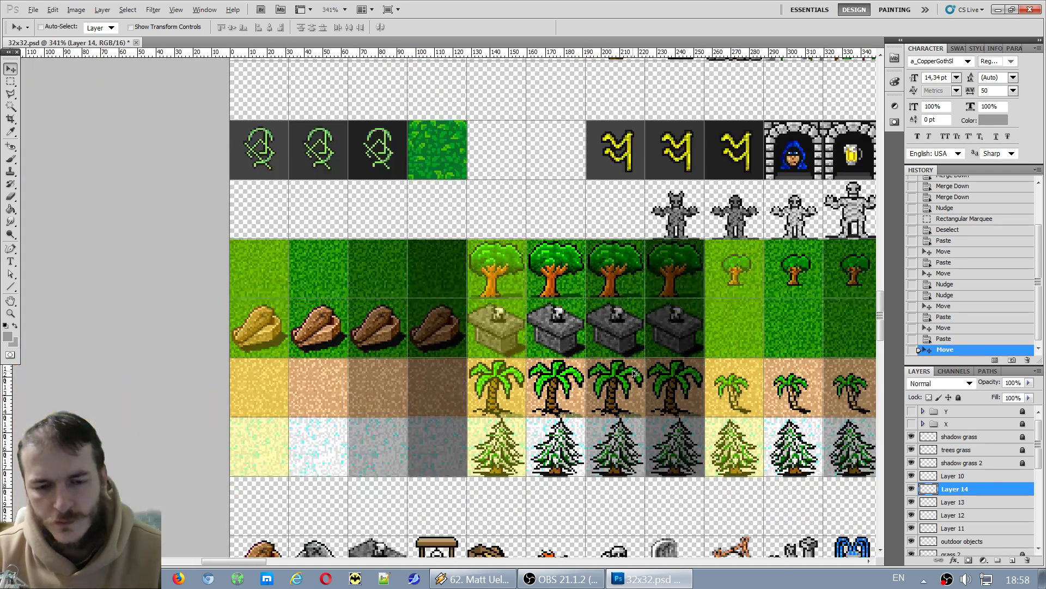
scroll(635, 373, down, 2)
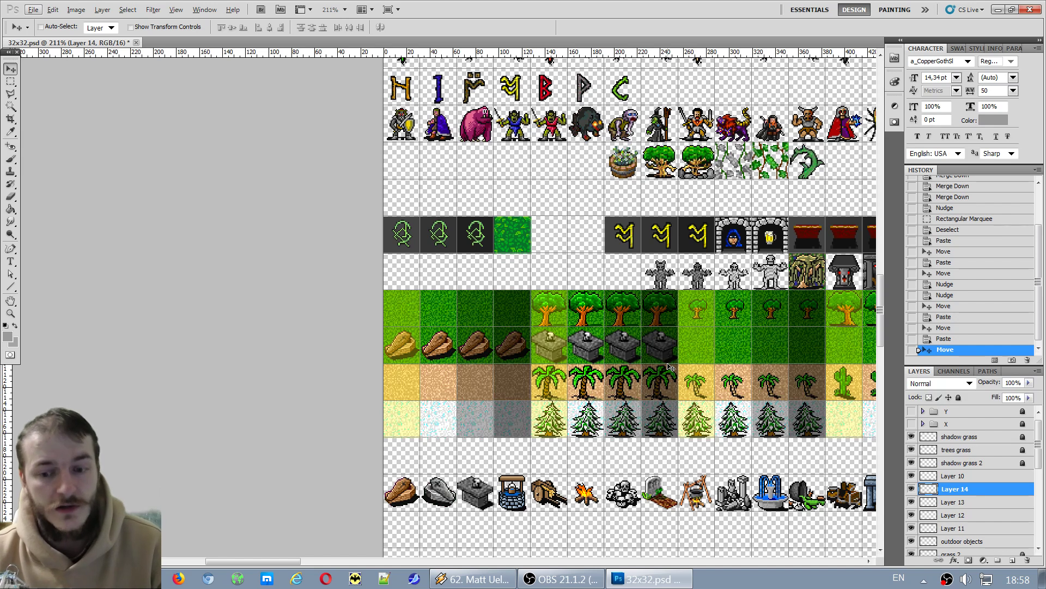
scroll(704, 370, down, 2)
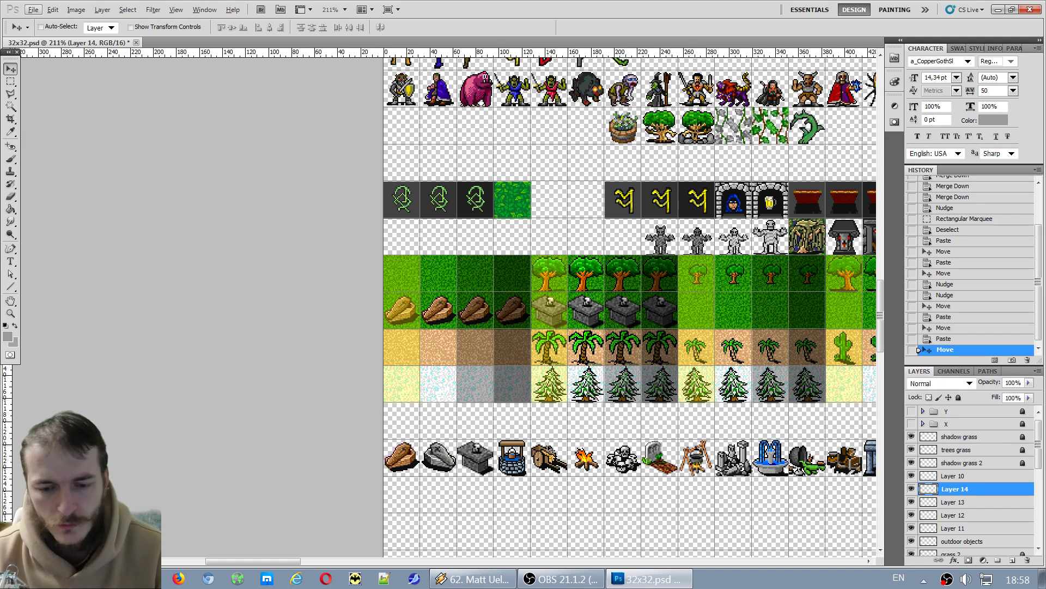
scroll(585, 355, down, 2)
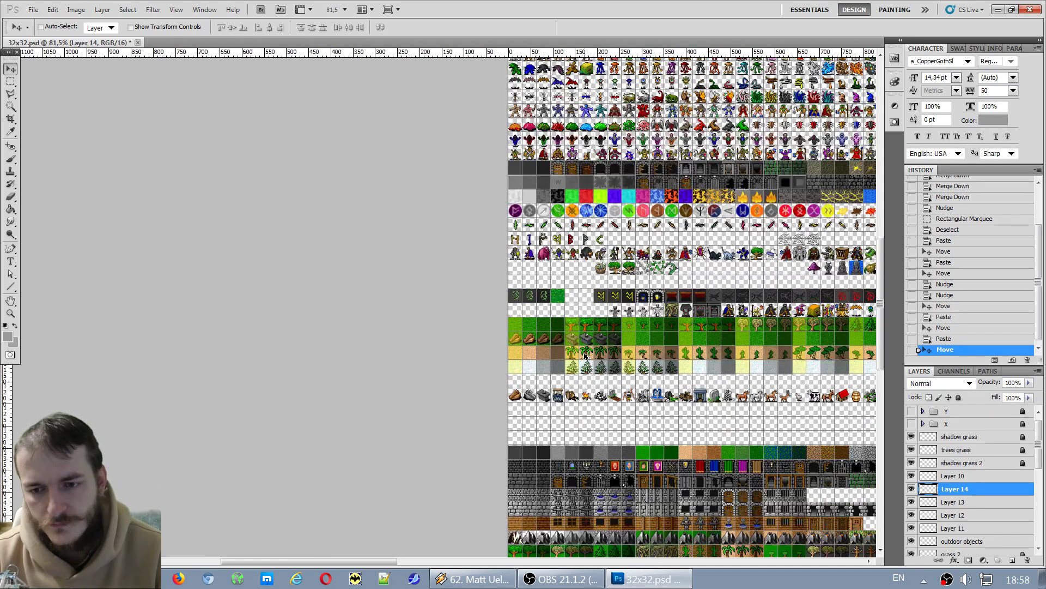
scroll(600, 343, up, 2)
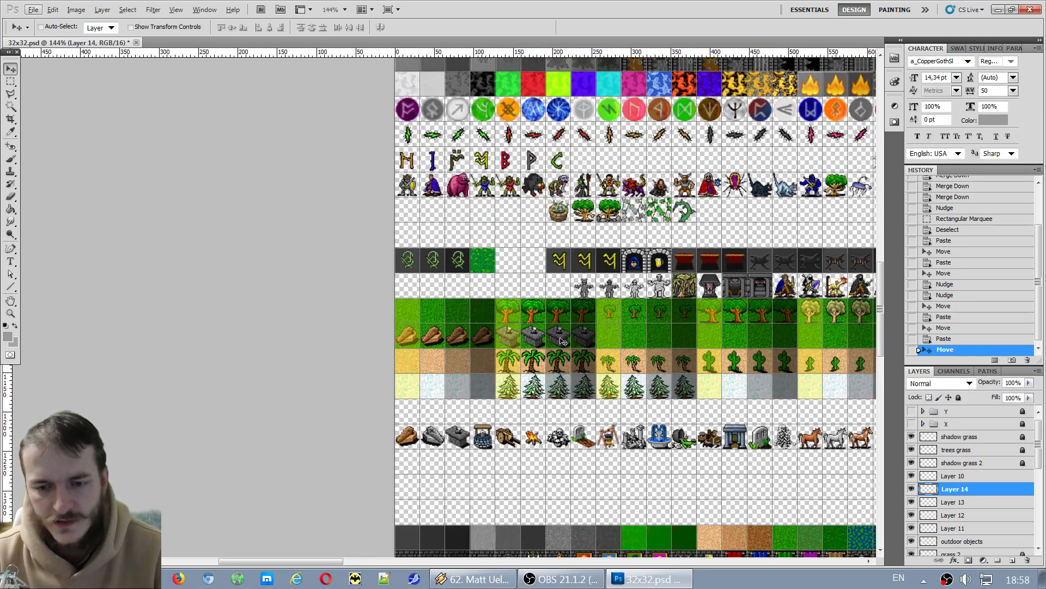
scroll(590, 357, up, 1)
scroll(536, 419, up, 1)
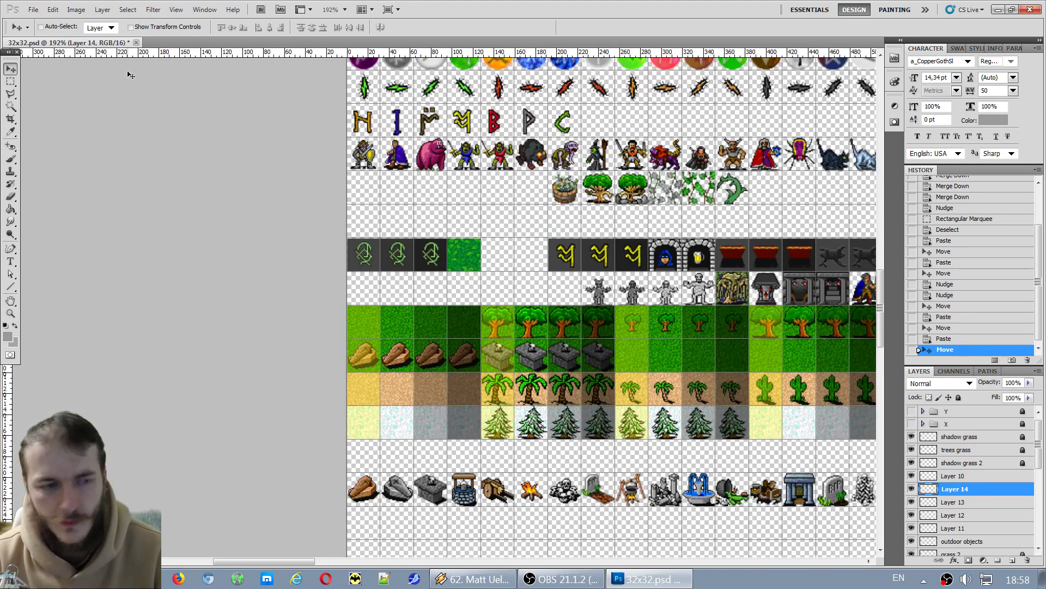
click(10, 80)
scroll(440, 498, up, 4)
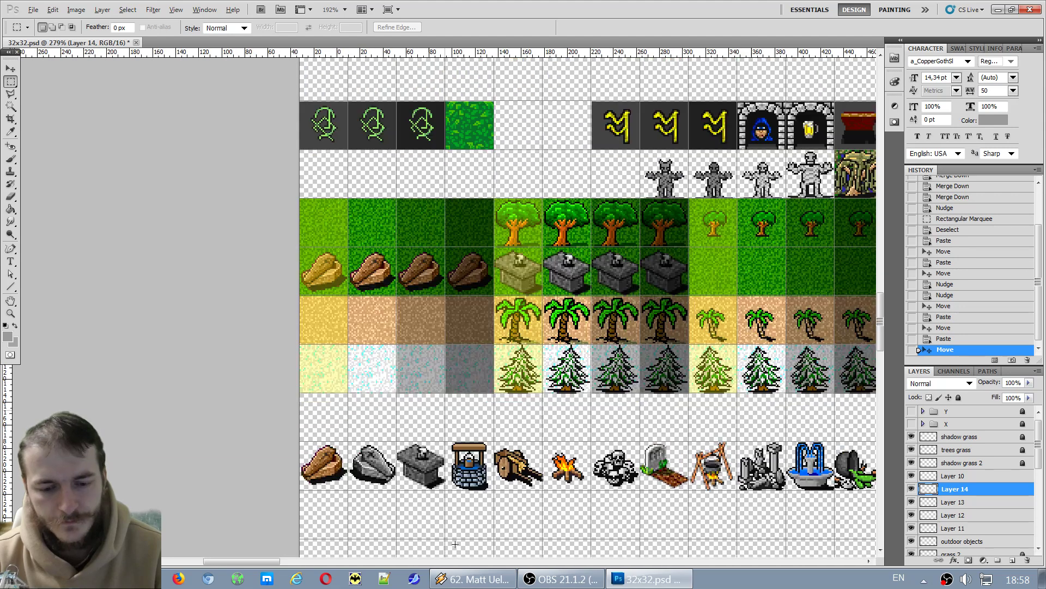
scroll(445, 430, up, 2)
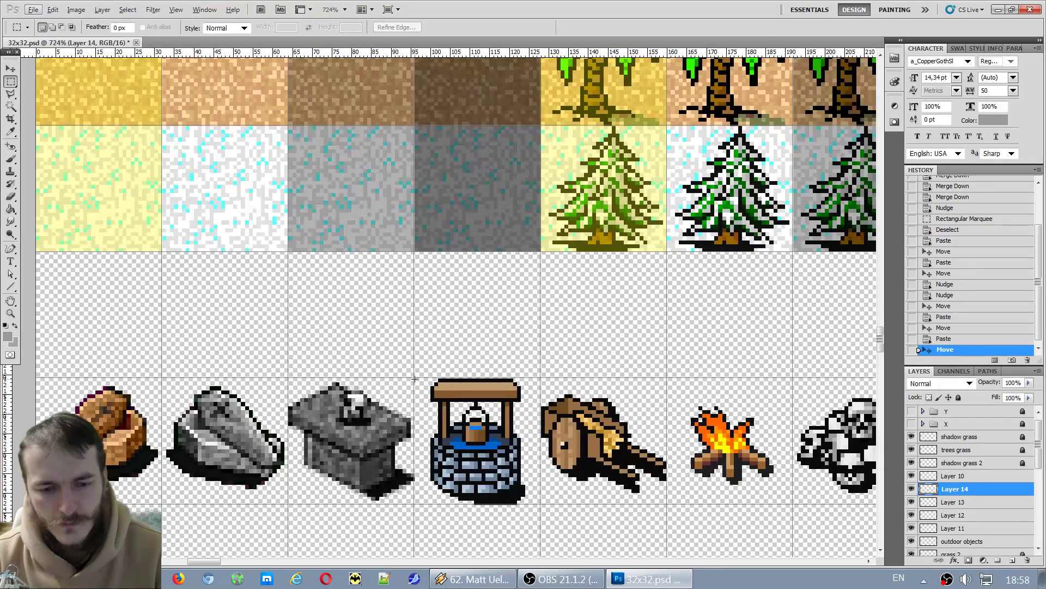
drag(511, 451, 541, 504)
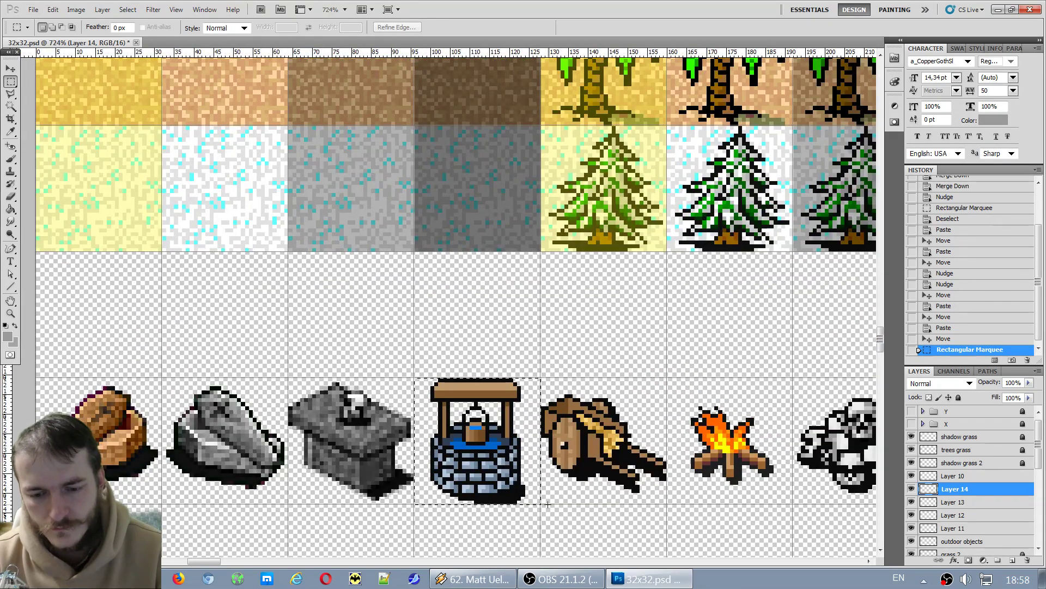
key(ctrl+c)
key(Return)
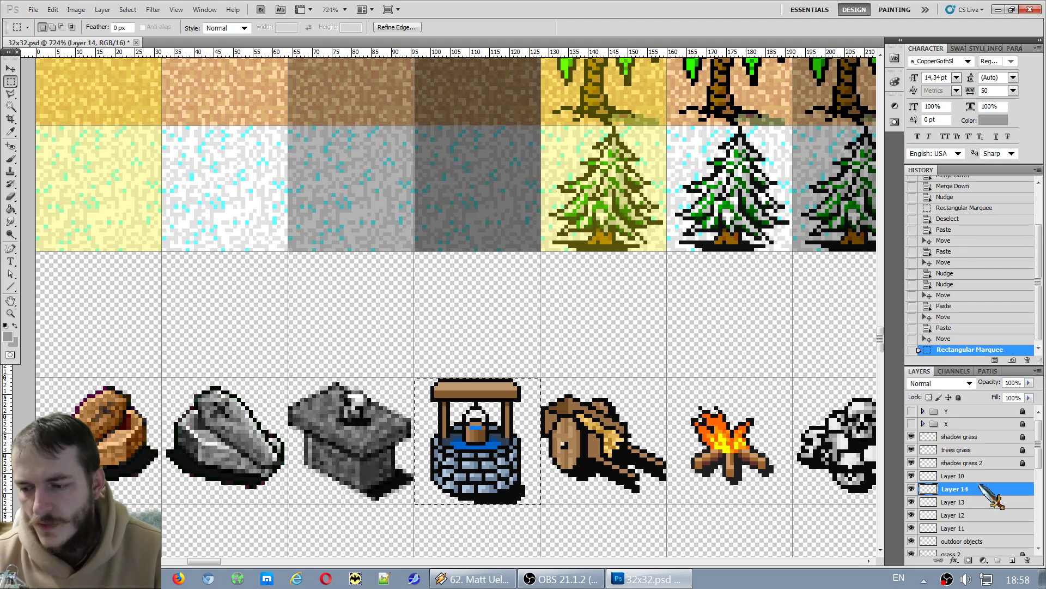
Merge the coffin layer and the four altar layers into a single layer and check it by its visibility.
scroll(504, 246, down, 2)
scroll(504, 246, down, 2)
scroll(504, 246, up, 3)
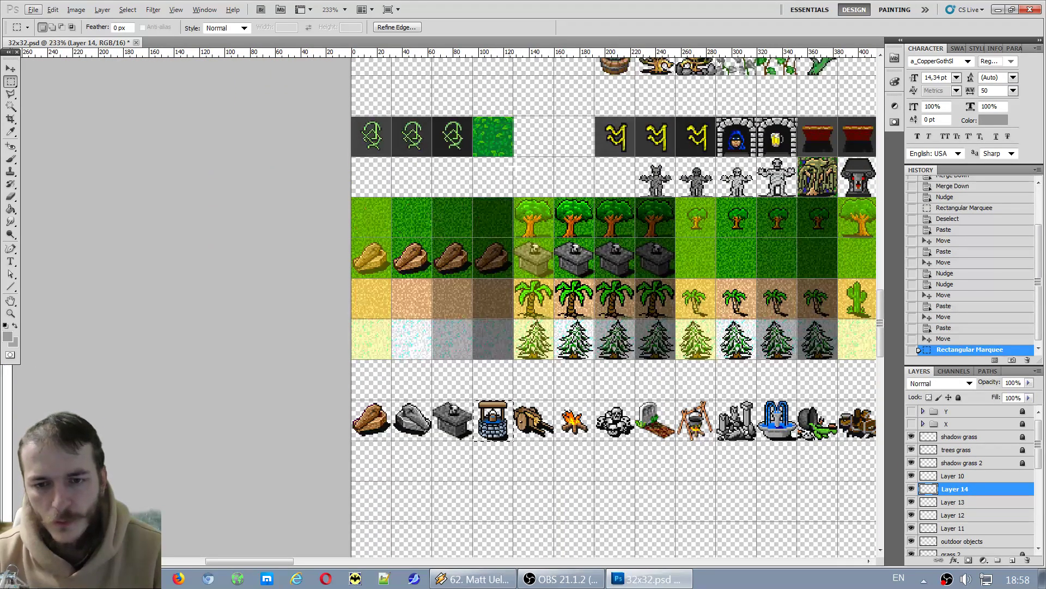
click(911, 476)
click(912, 476)
click(975, 476)
key(ctrl+e)
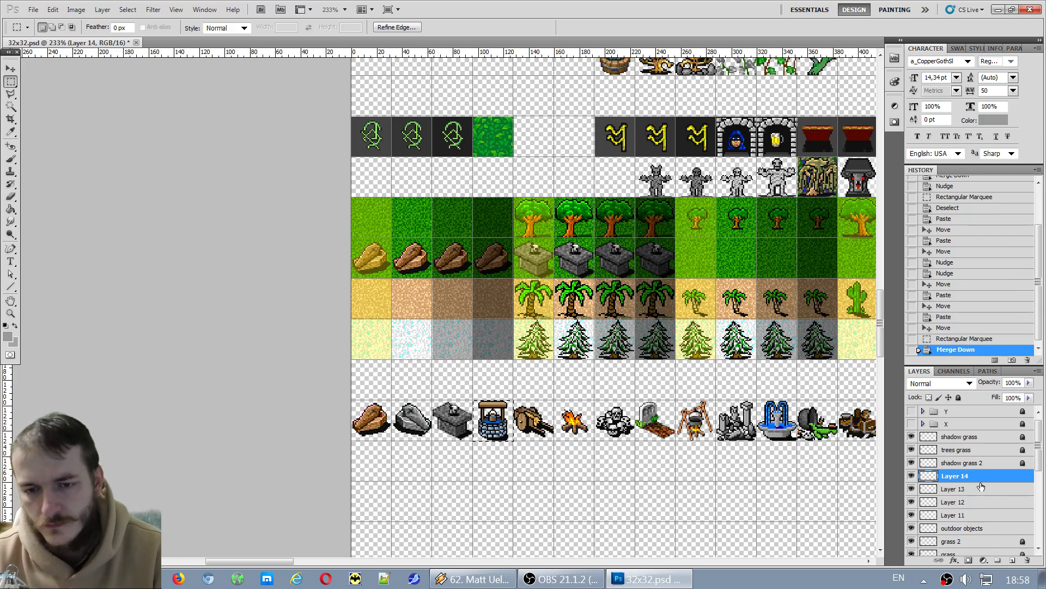
key(ctrl+e)
key(ctrl+e)
key(ctrl+e)
click(912, 475)
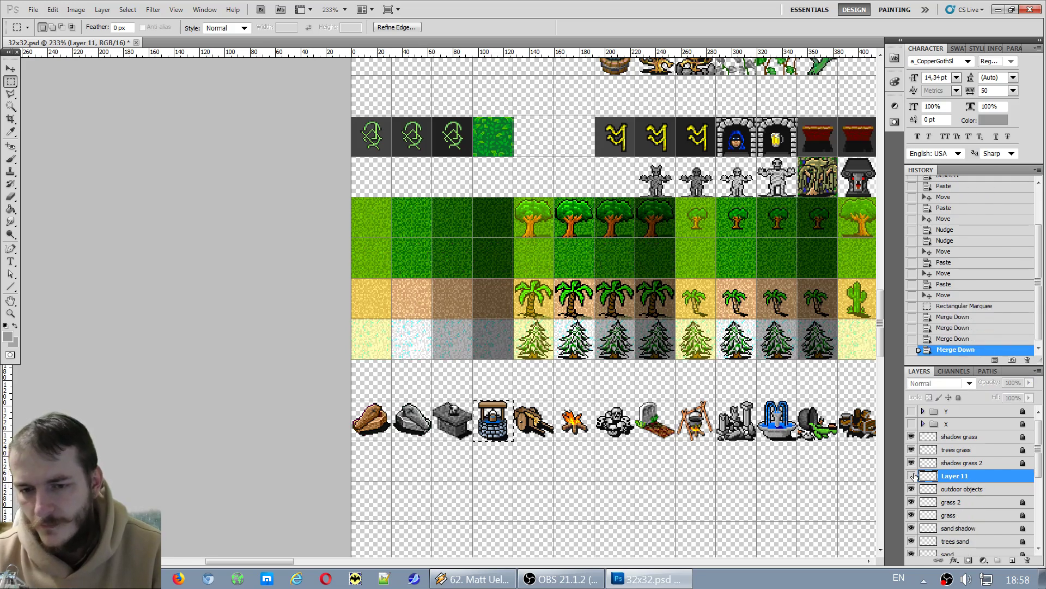
click(912, 475)
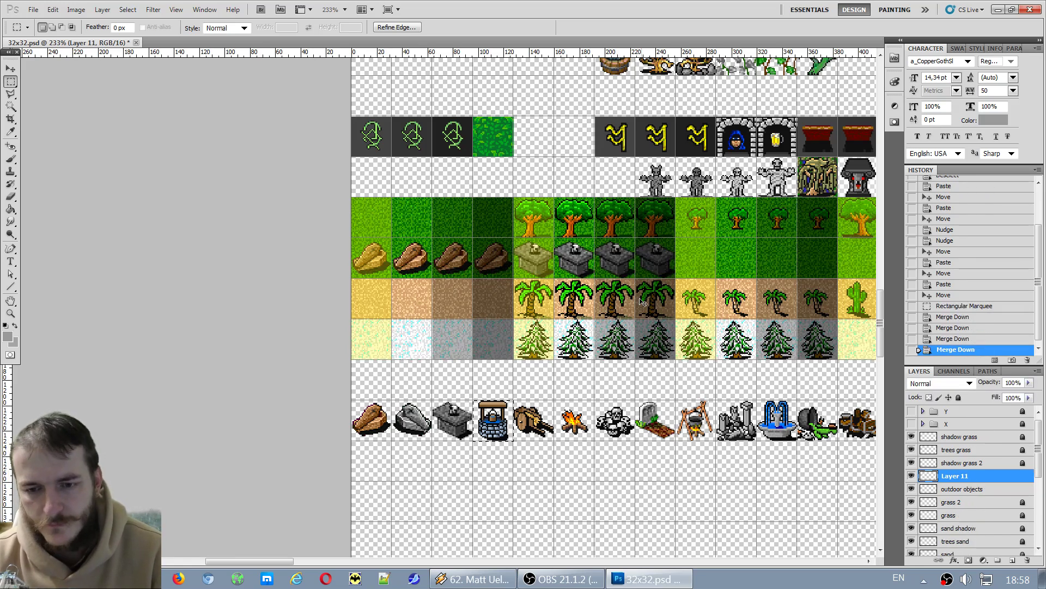
Try to copy the selected stone well from the merged coffin and altar layer.
key(ctrl+c)
click(516, 219)
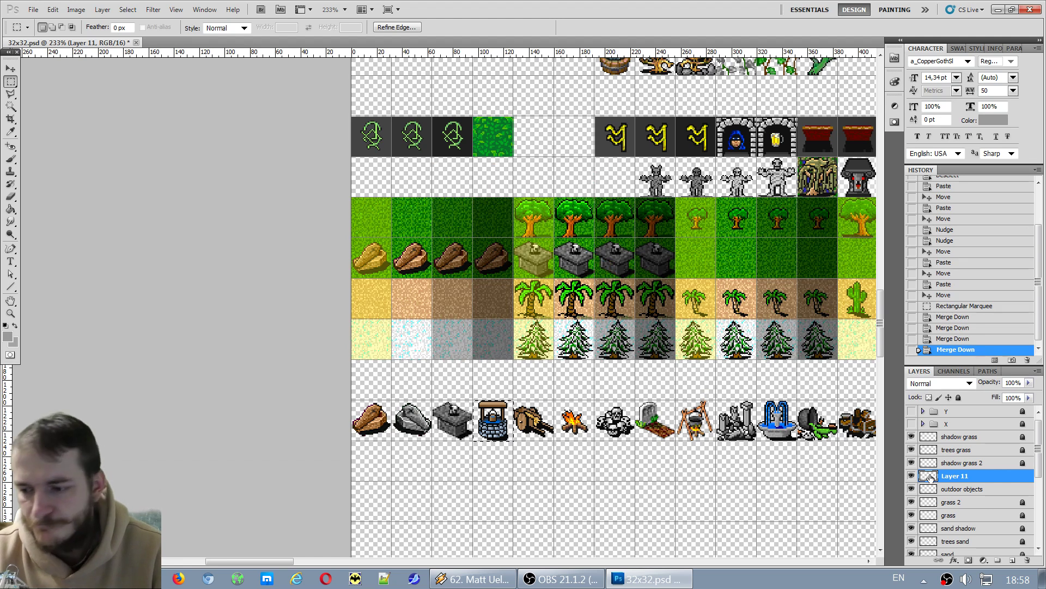
click(962, 491)
click(11, 69)
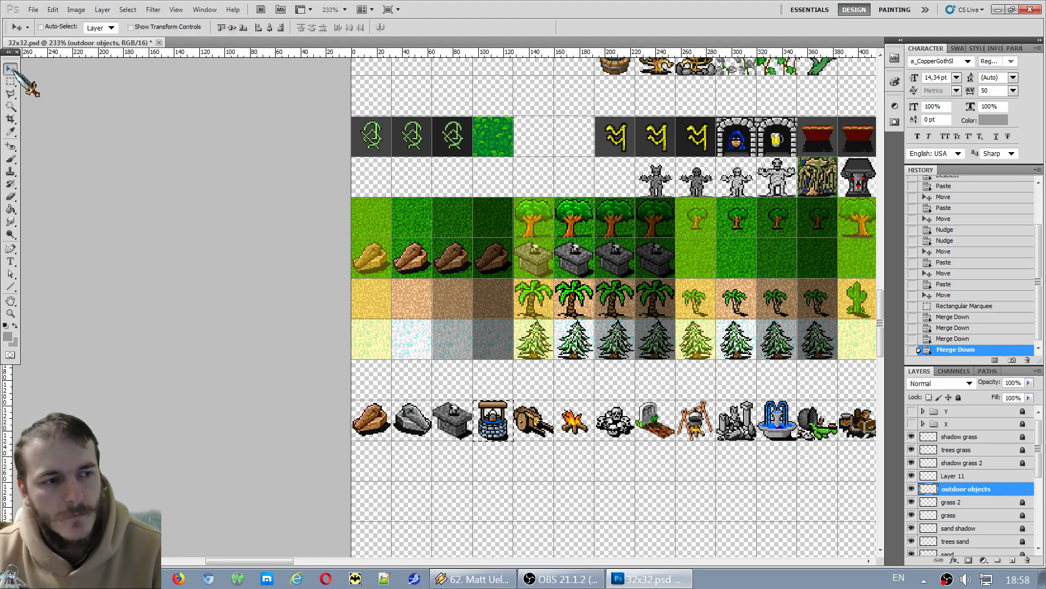
key(ctrl+v)
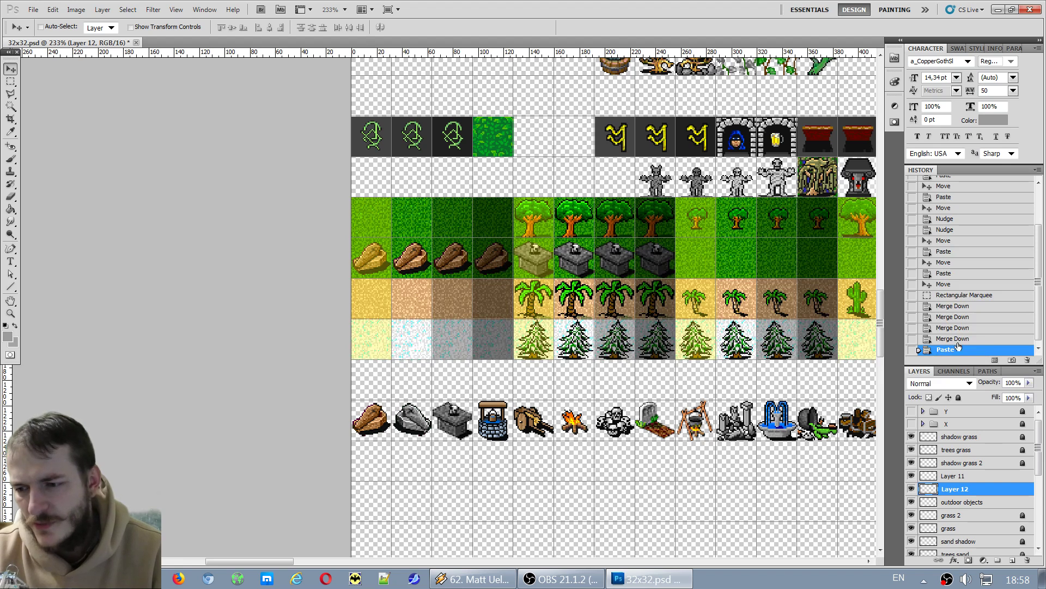
click(951, 339)
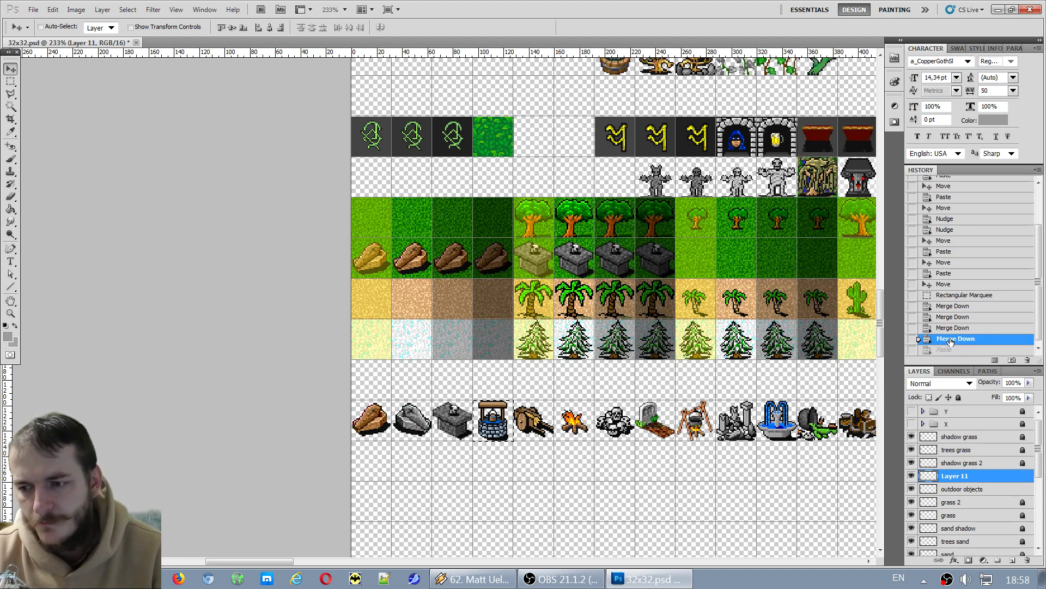
key(ctrl+c)
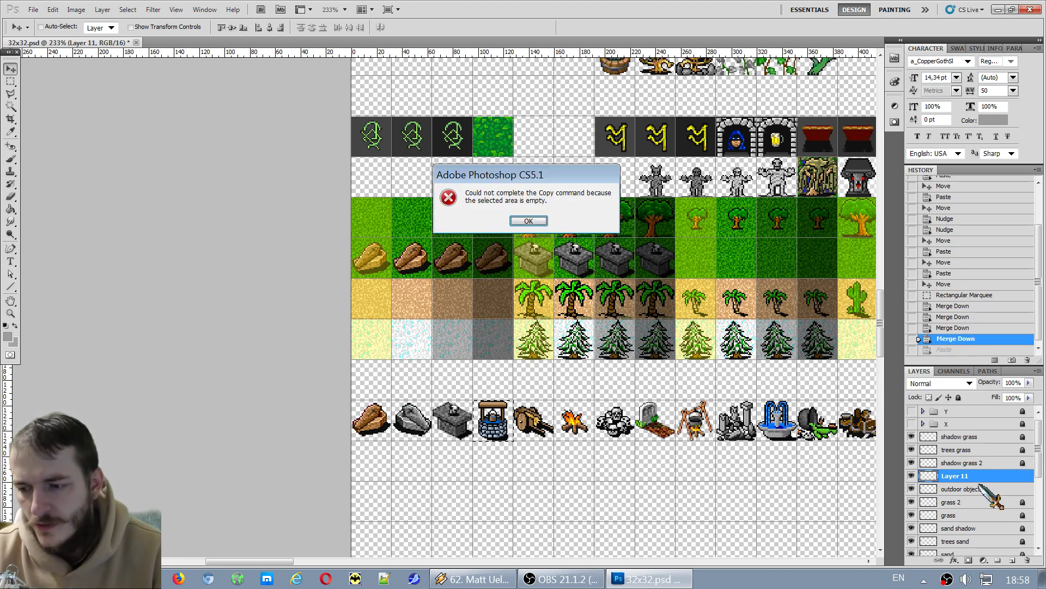
key(Return)
Copy the selected stone well from the outdoor objects layer, paste it and place it in the lightest grass tile beside the altars.
click(970, 489)
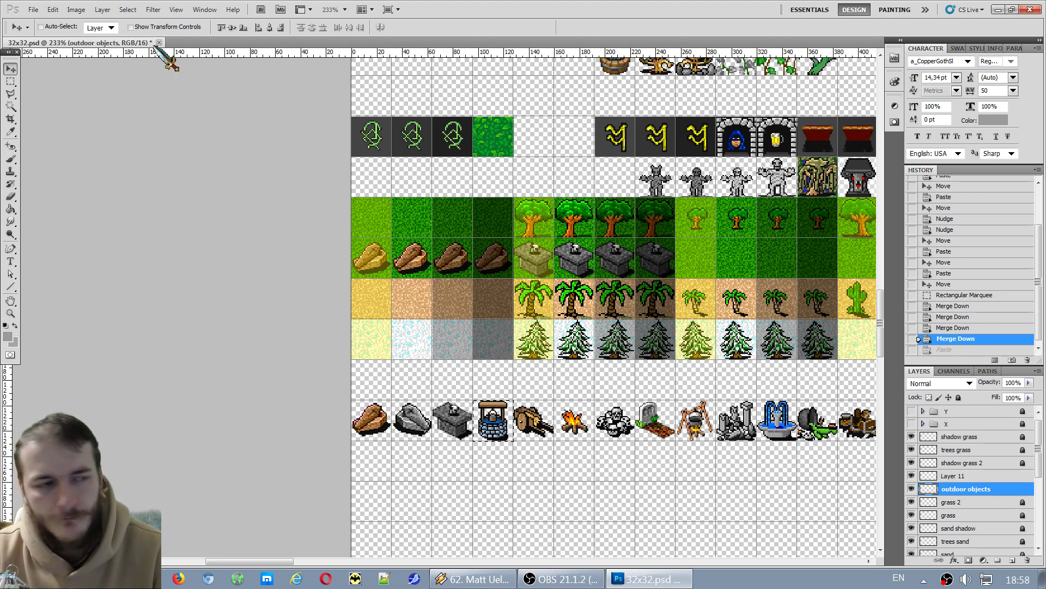
key(ctrl+v)
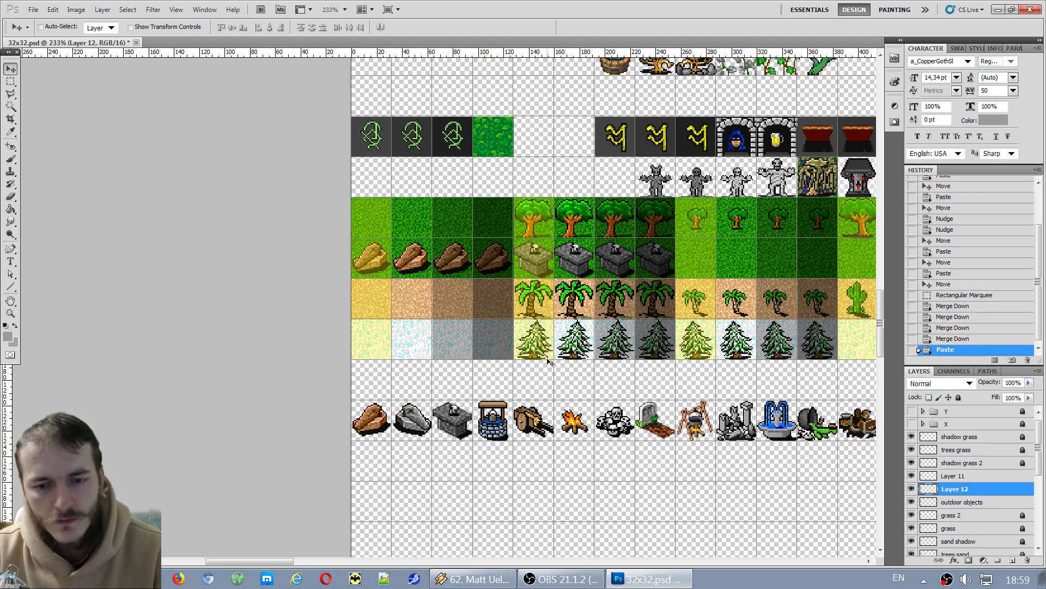
drag(493, 426, 697, 260)
scroll(761, 249, up, 7)
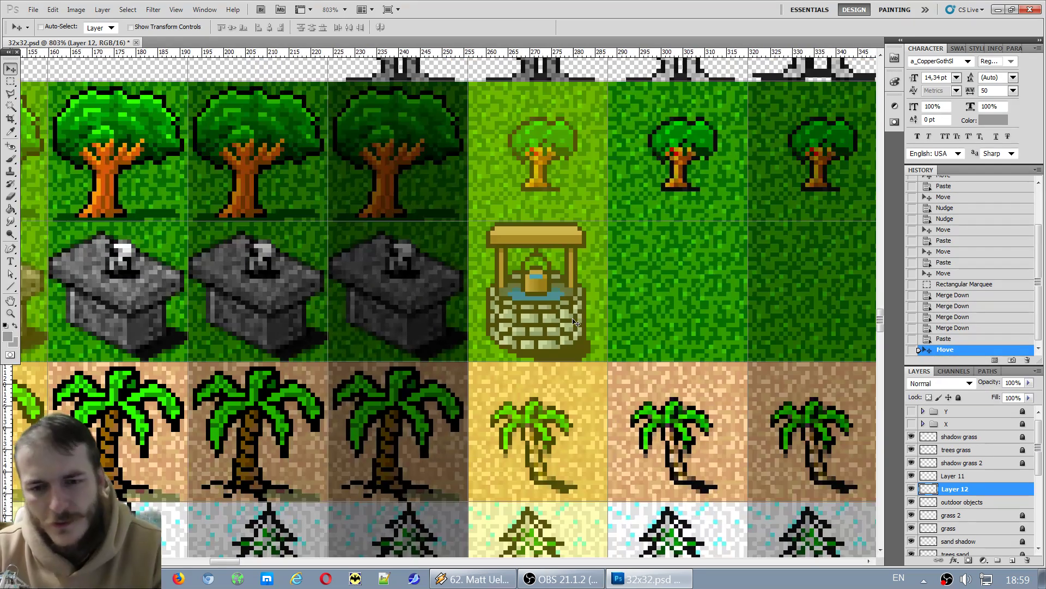
drag(557, 322, 574, 322)
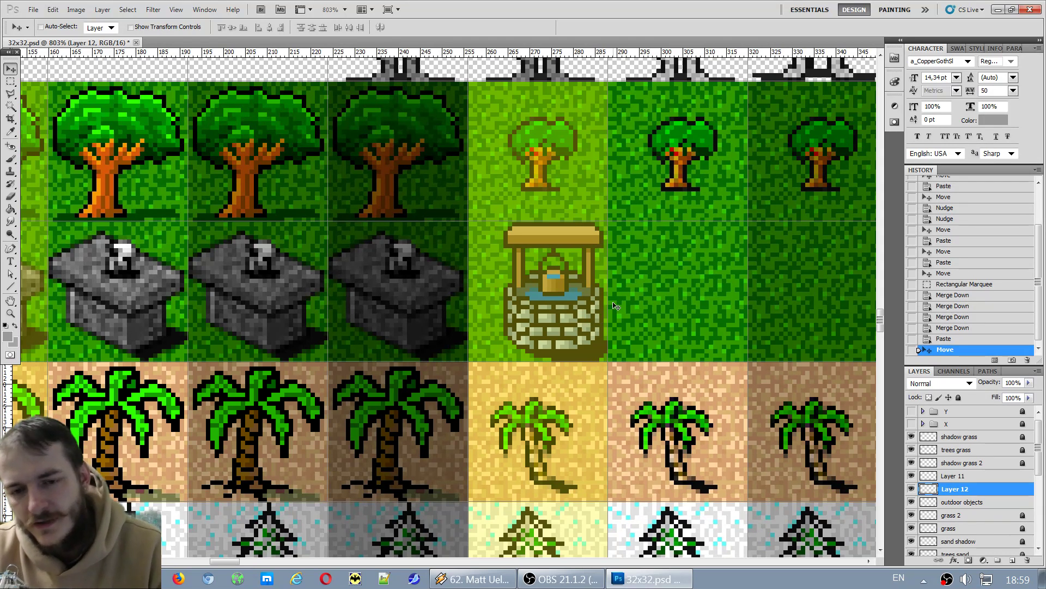
Paste three more stone wells and place one in each of the three darker grass tiles, level with the first well.
key(ctrl+v)
drag(480, 329, 736, 318)
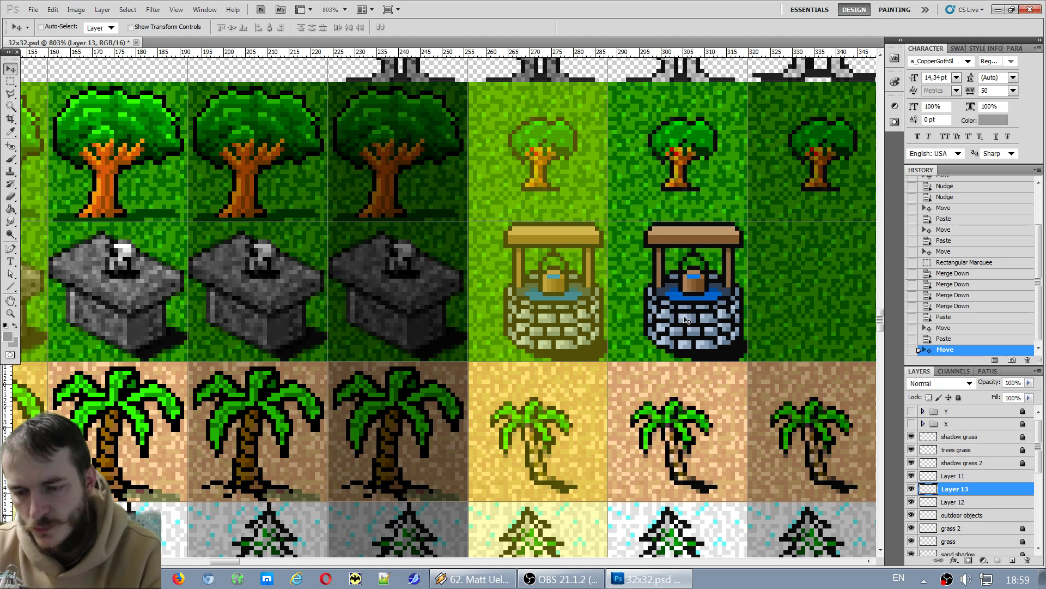
scroll(686, 321, down, 3)
scroll(804, 339, up, 2)
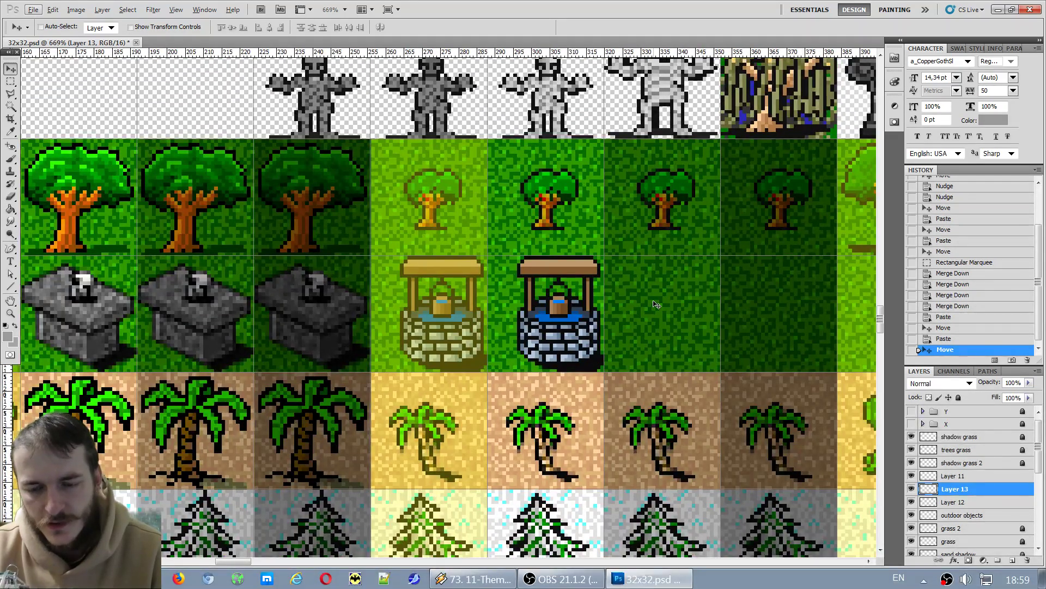
key(ctrl+v)
drag(639, 326, 675, 339)
key(ctrl+v)
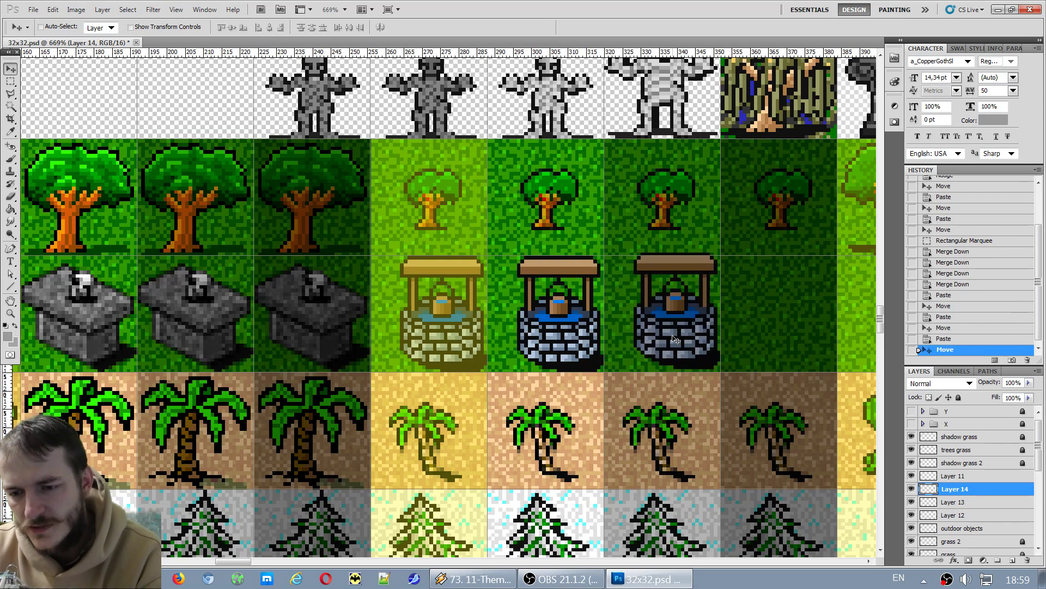
drag(466, 335, 798, 344)
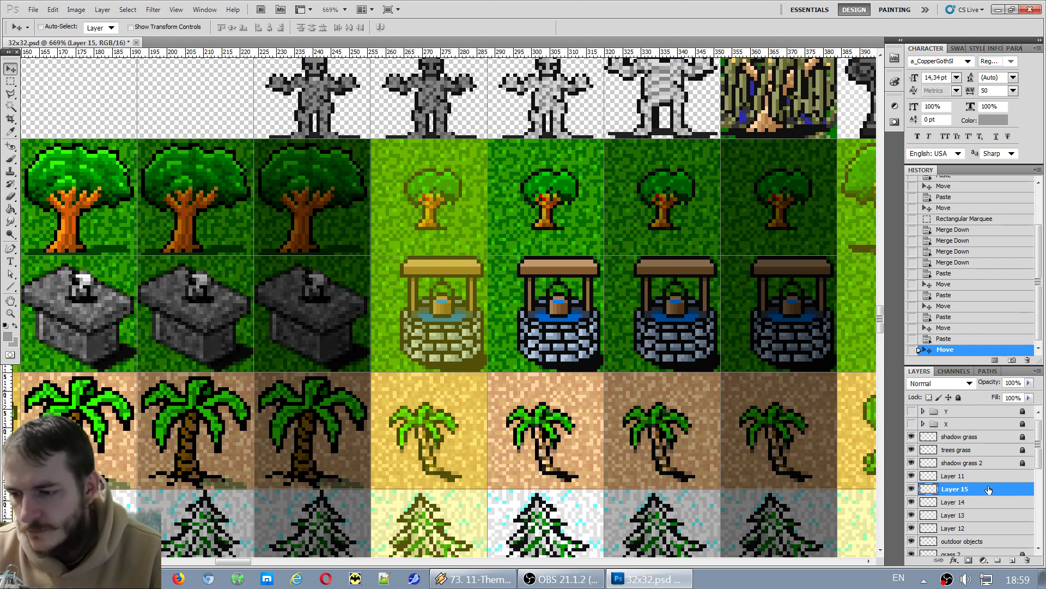
Merge the four stone well layers into a single layer.
key(ctrl+e)
key(ctrl+e)
key(ctrl+e)
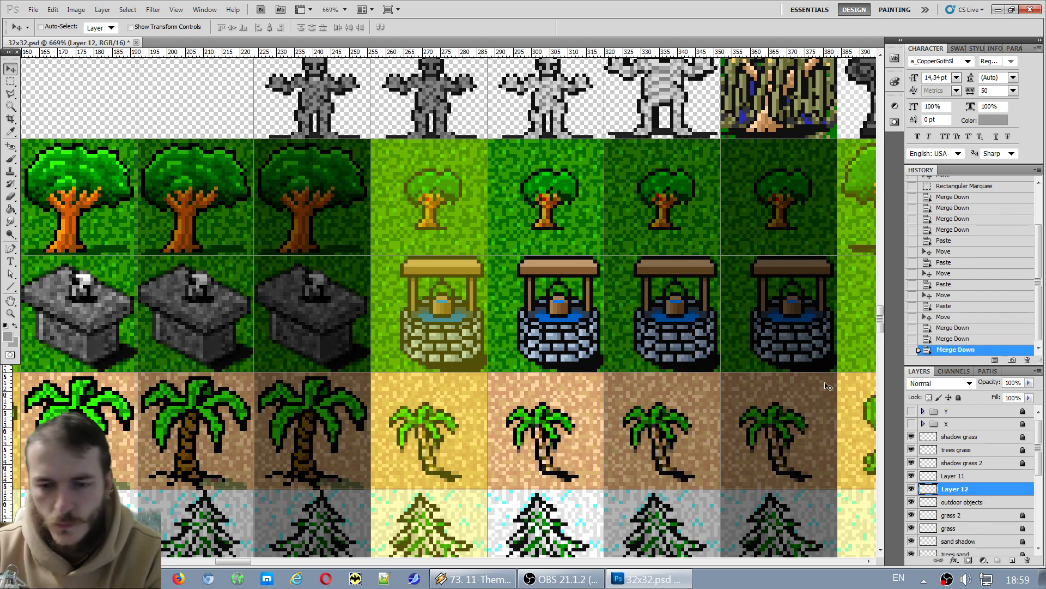
Nudge the row of wells 4 pixels left within their tiles and merge the coffin and altar layer down into their layer.
key(Left)
key(Left)
key(Left)
key(Left)
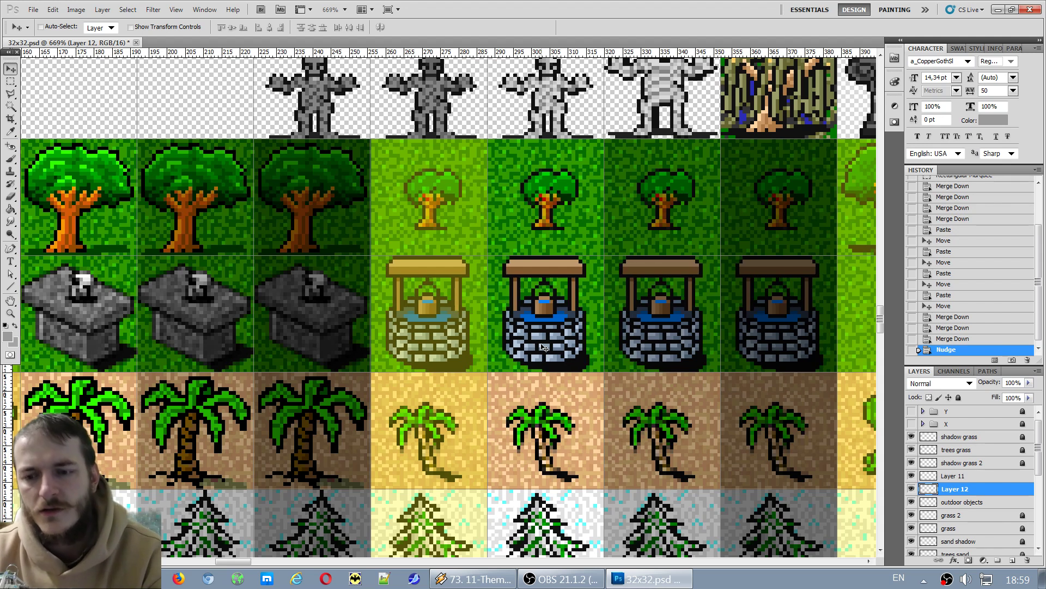
key(Right)
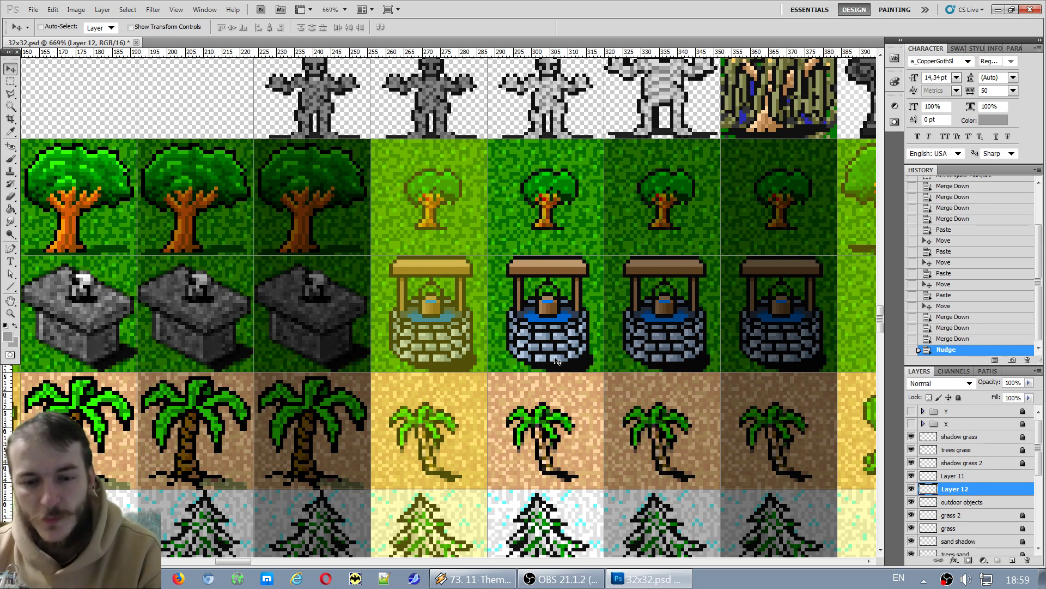
key(Left)
click(989, 478)
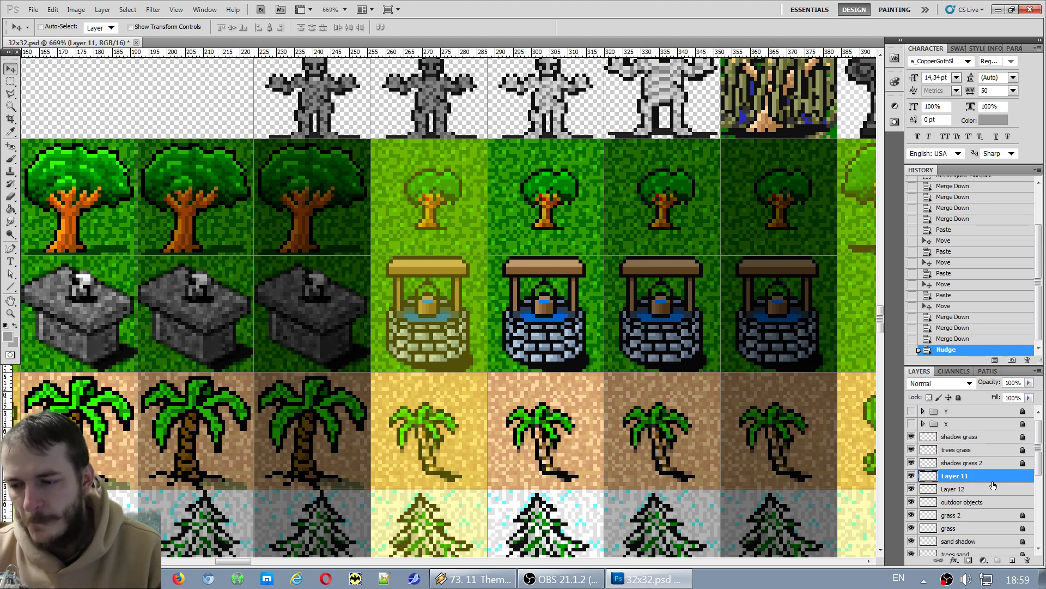
key(ctrl+e)
Select the wooden cart's tile in the object row with a rectangular marquee and copy it from the outdoor objects layer.
scroll(462, 403, down, 3)
scroll(462, 402, down, 3)
scroll(295, 494, down, 5)
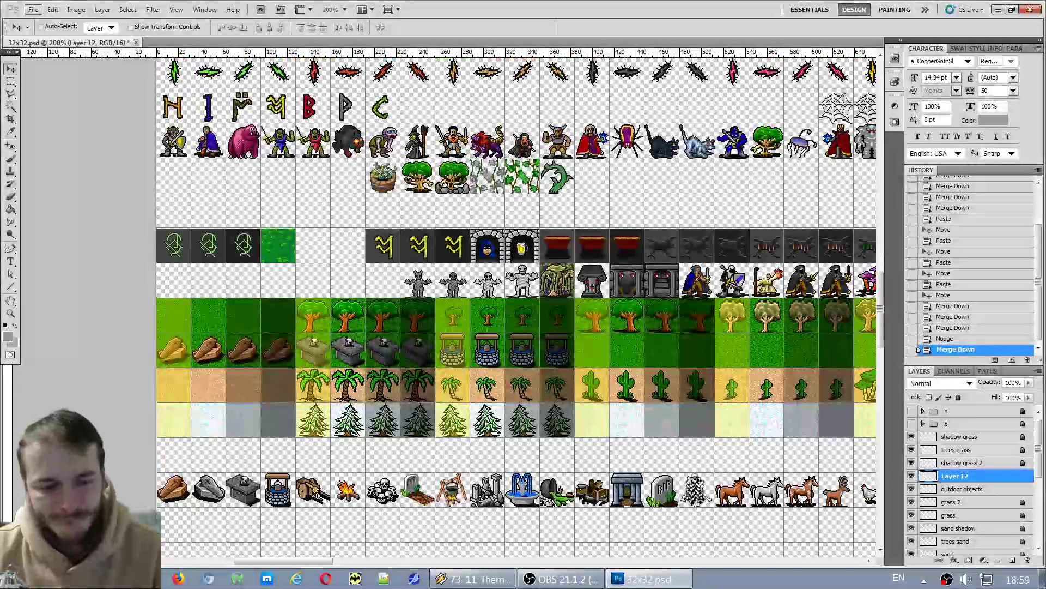
scroll(297, 495, up, 3)
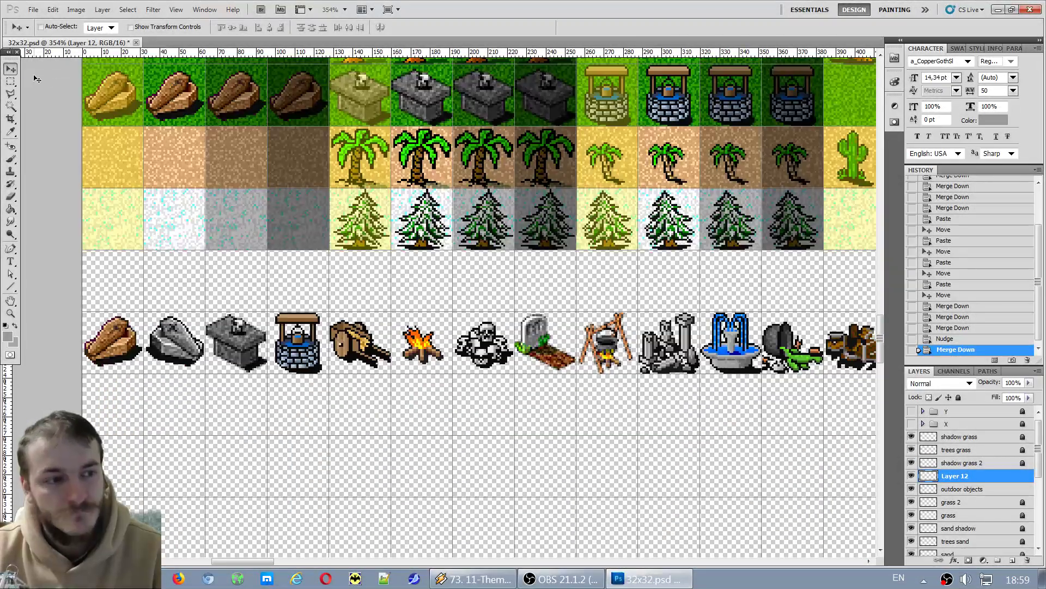
click(10, 81)
scroll(292, 327, up, 3)
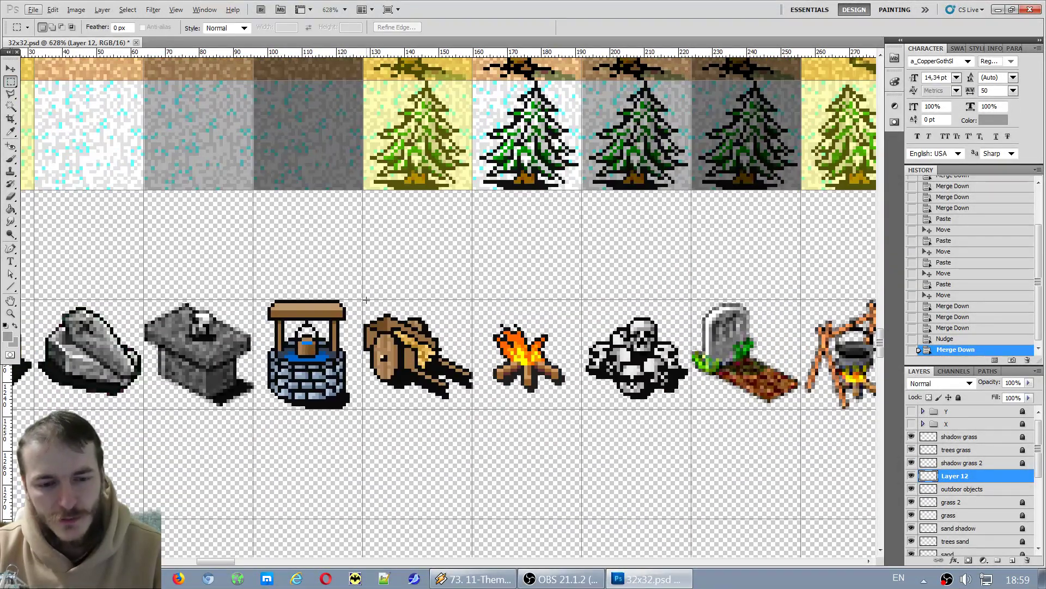
drag(453, 361, 473, 410)
key(ctrl+c)
click(529, 220)
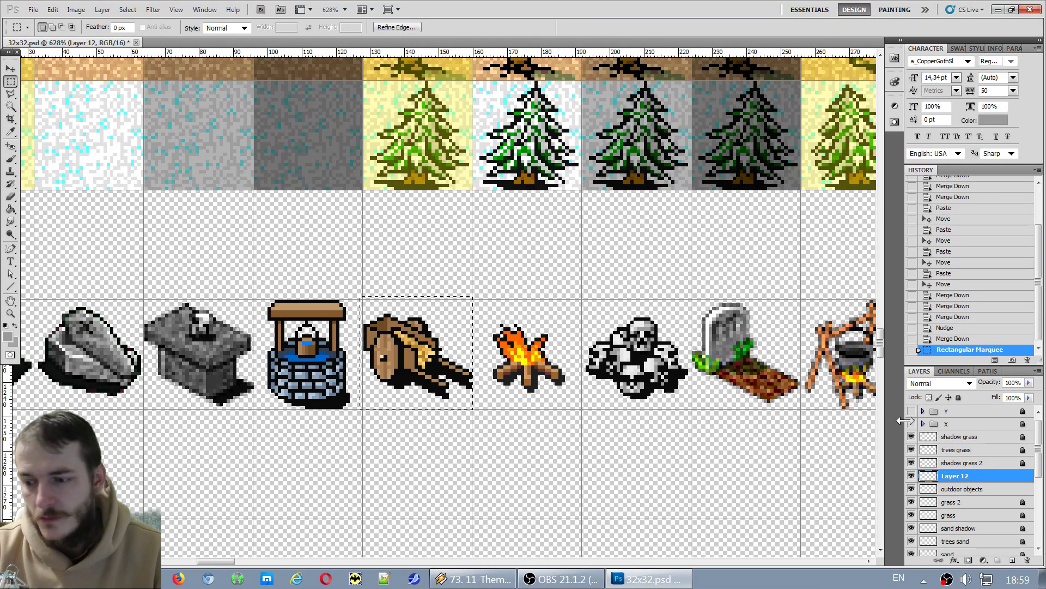
click(959, 489)
Deselect, paste the wooden cart and place it in the lightest grass tile beside the wells.
scroll(820, 371, down, 5)
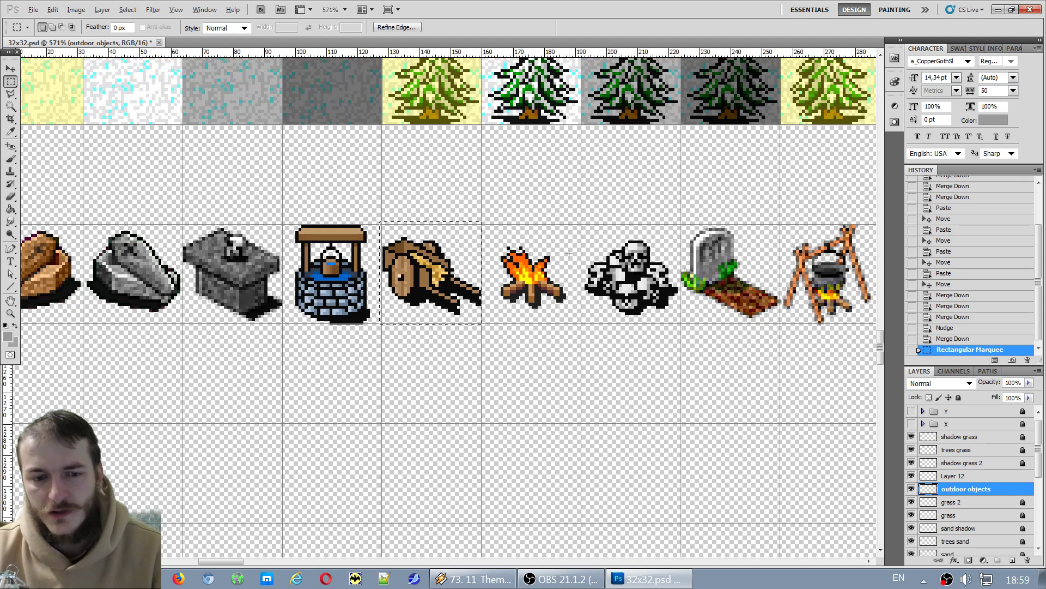
scroll(801, 137, up, 3)
scroll(771, 145, up, 1)
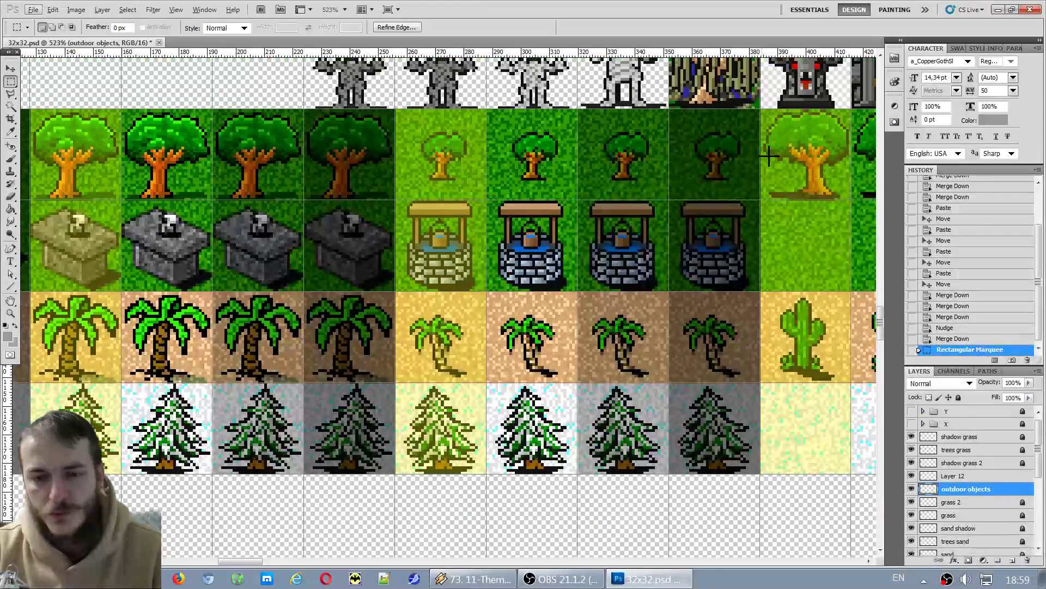
drag(229, 562, 252, 561)
click(367, 445)
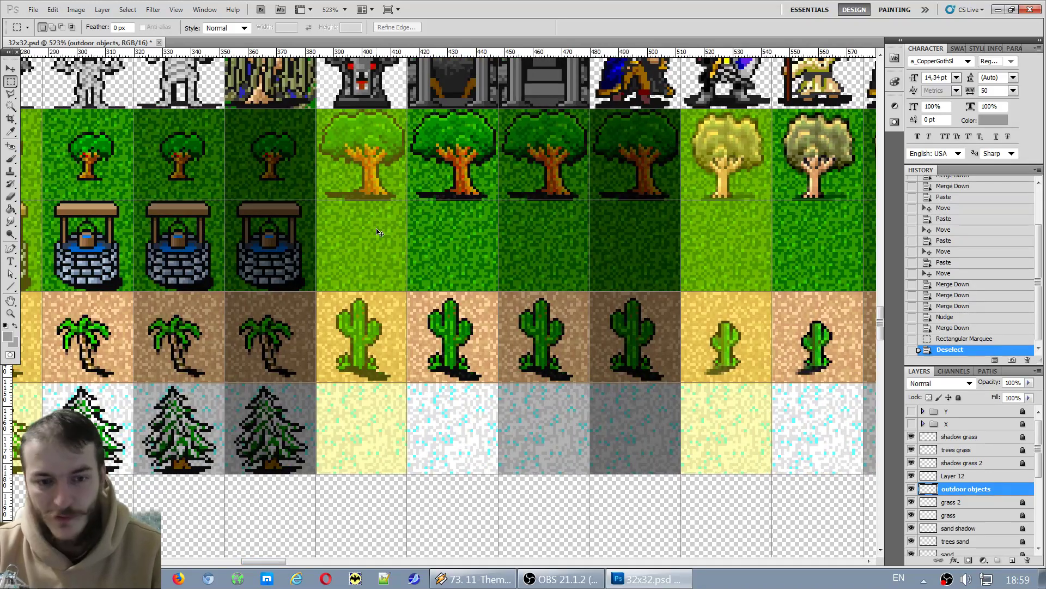
key(ctrl+v)
key(v)
drag(433, 305, 355, 273)
Paste three more wooden carts and place one in each of the three darker grass tiles, level with the first cart.
scroll(382, 219, up, 2)
key(ctrl+v)
drag(432, 296, 487, 273)
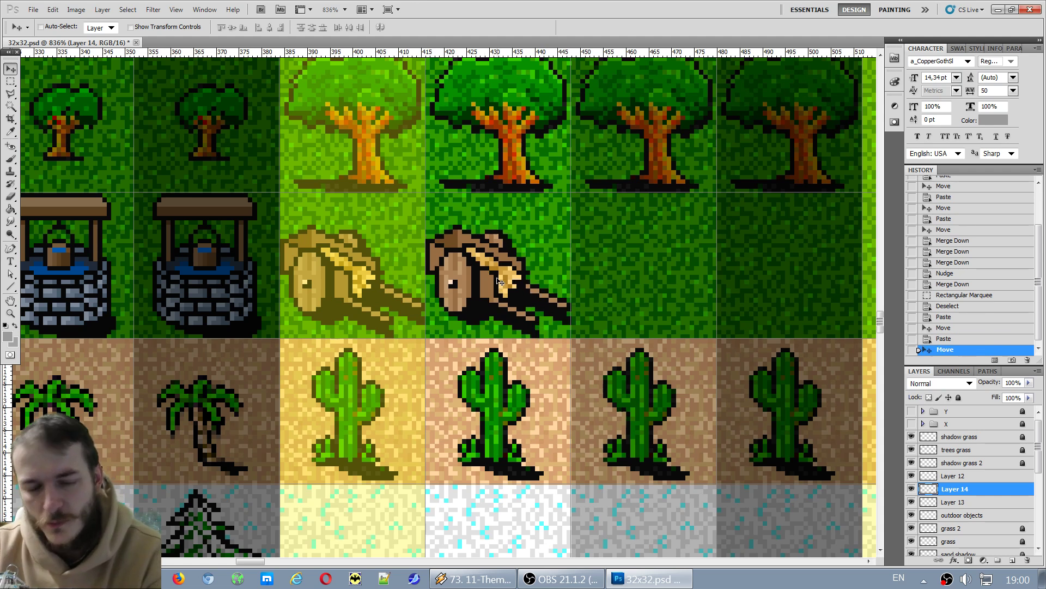
key(ctrl+v)
drag(421, 306, 626, 281)
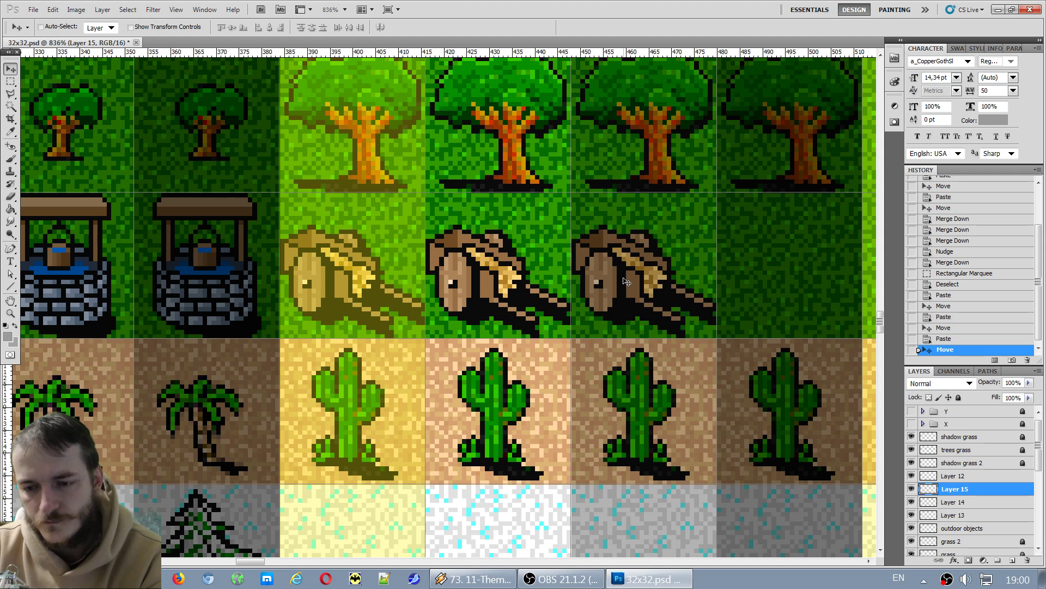
key(ctrl+v)
drag(475, 307, 814, 276)
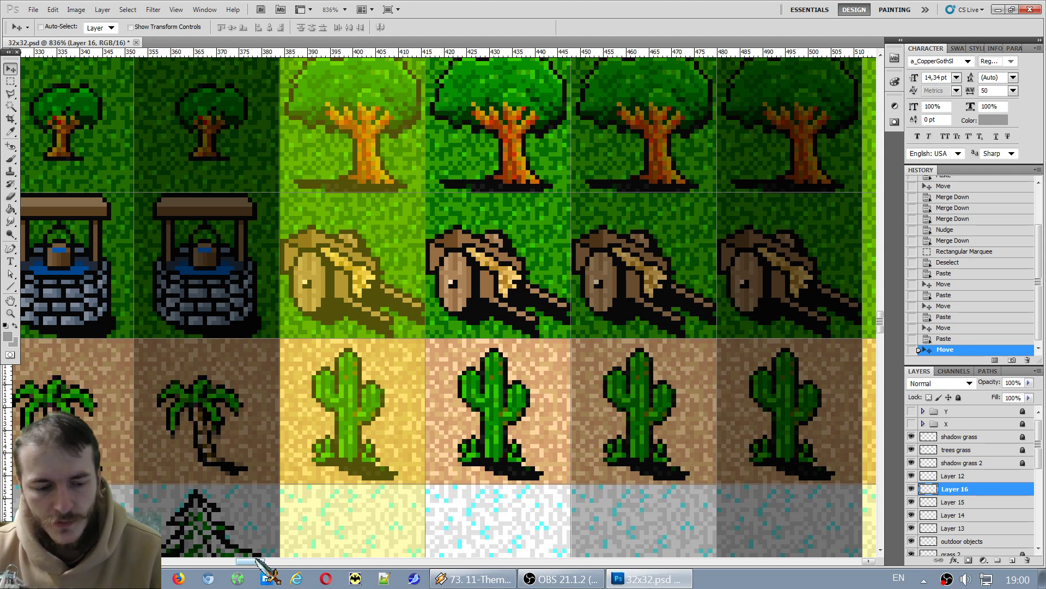
Merge the four wooden cart layers into a single layer.
drag(250, 561, 253, 561)
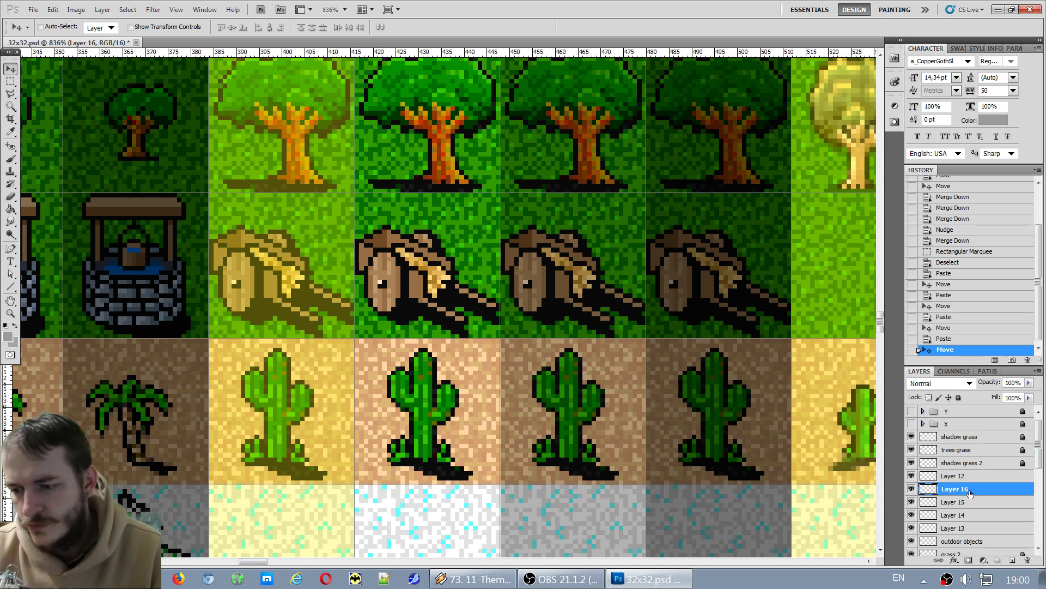
key(ctrl+e)
key(ctrl+e)
key(ctrl+e)
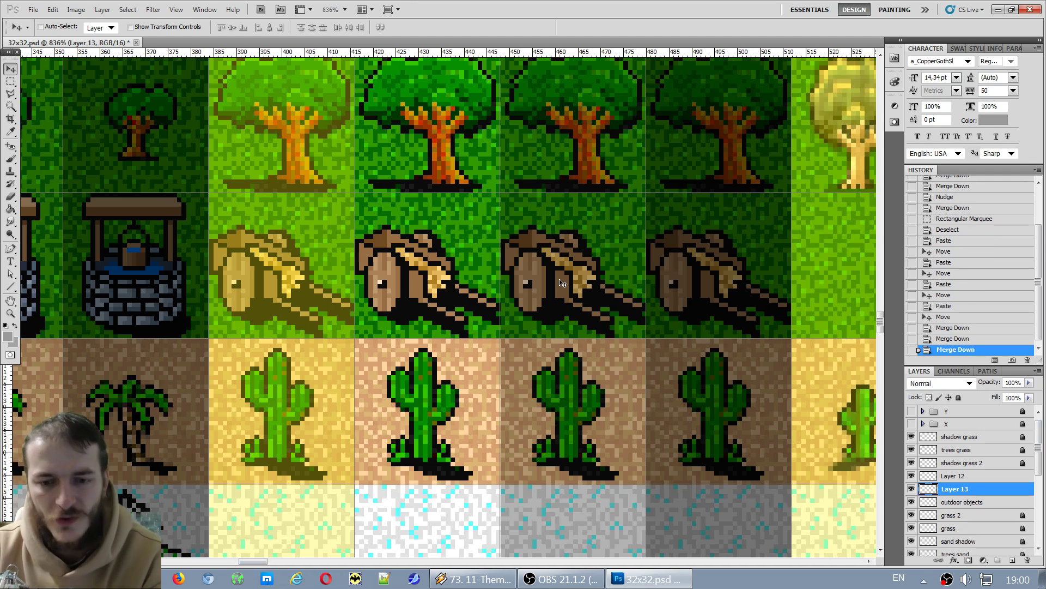
Nudge the row of carts 3 pixels up within their tiles and merge Layer 12 with the other grass objects into their layer.
key(Up)
key(Up)
key(Up)
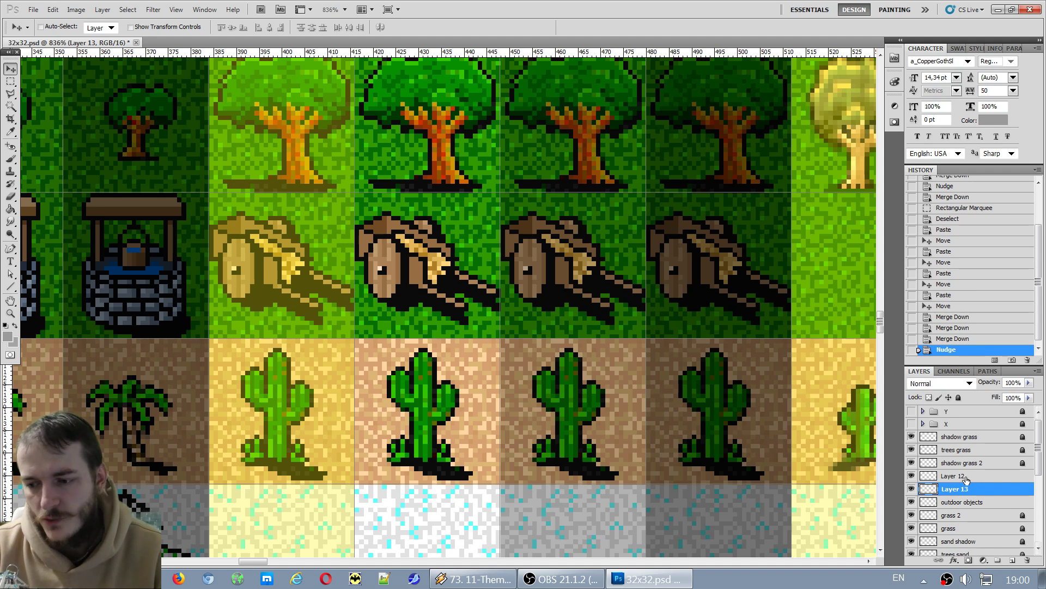
key(alt+bracketright)
key(ctrl+e)
Marquee-select the campfire sprite in the source row and copy it from the outdoor objects layer.
scroll(417, 439, down, 5)
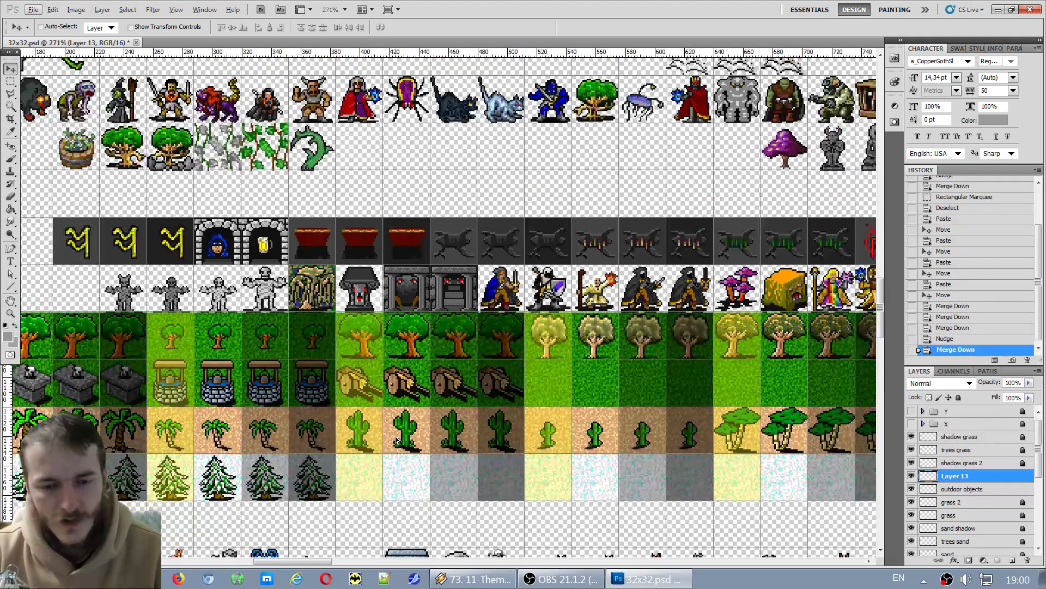
scroll(367, 456, down, 3)
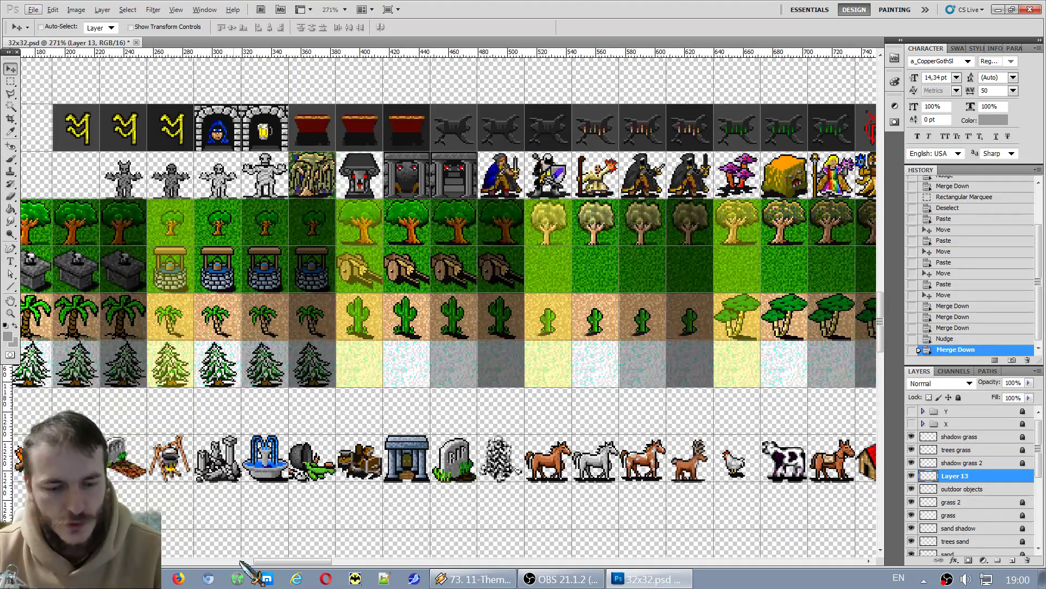
drag(320, 559, 299, 560)
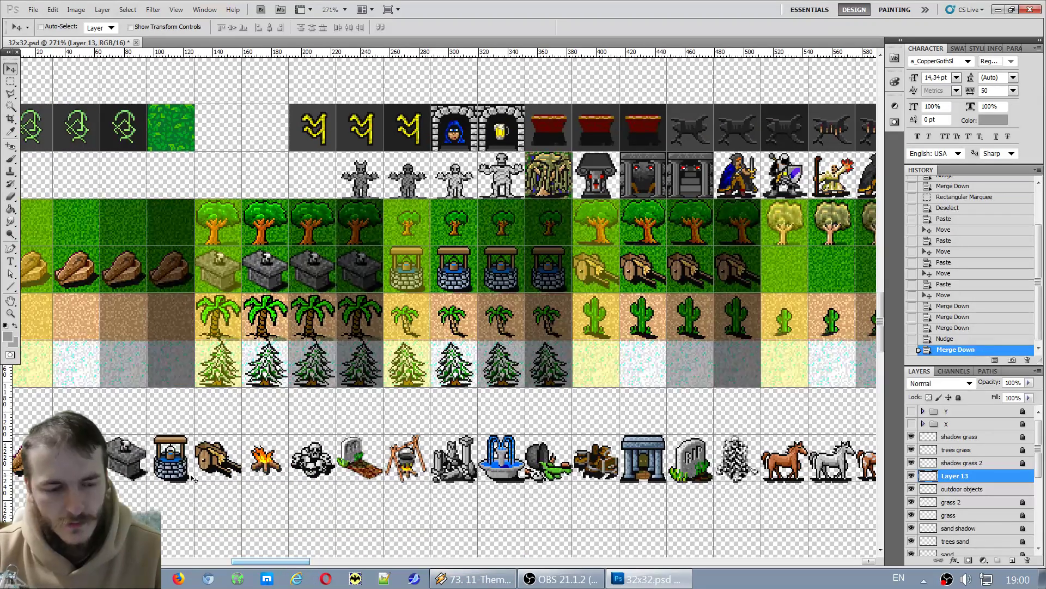
click(11, 81)
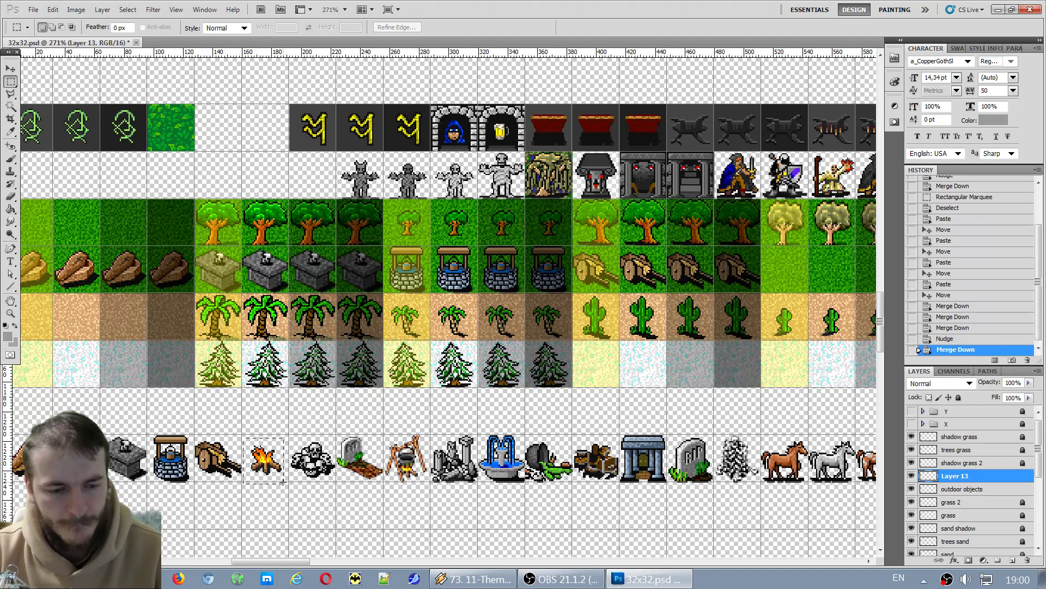
drag(283, 481, 284, 483)
key(ctrl+c)
click(539, 222)
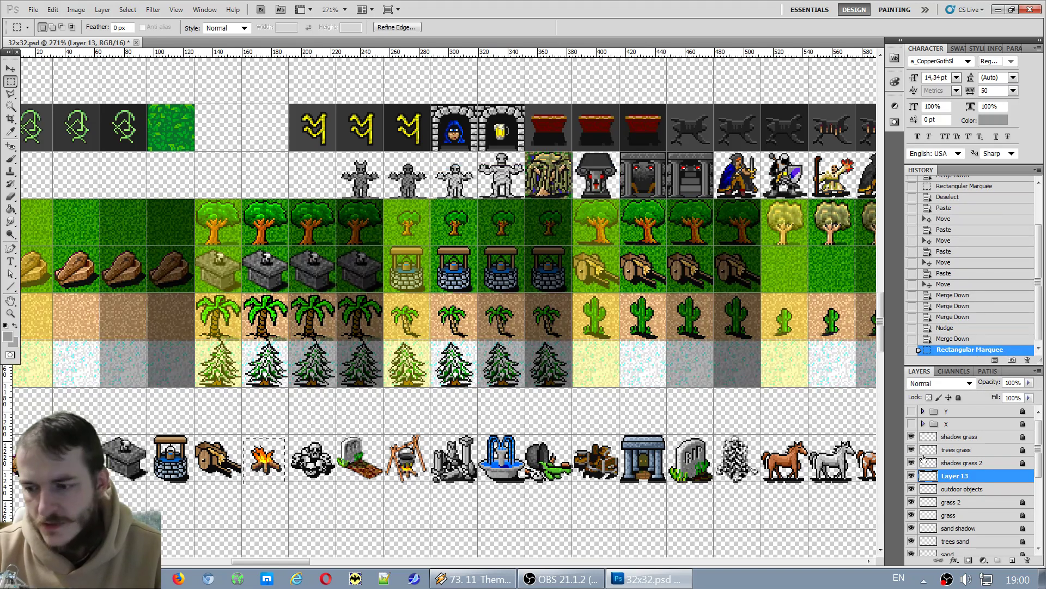
click(968, 489)
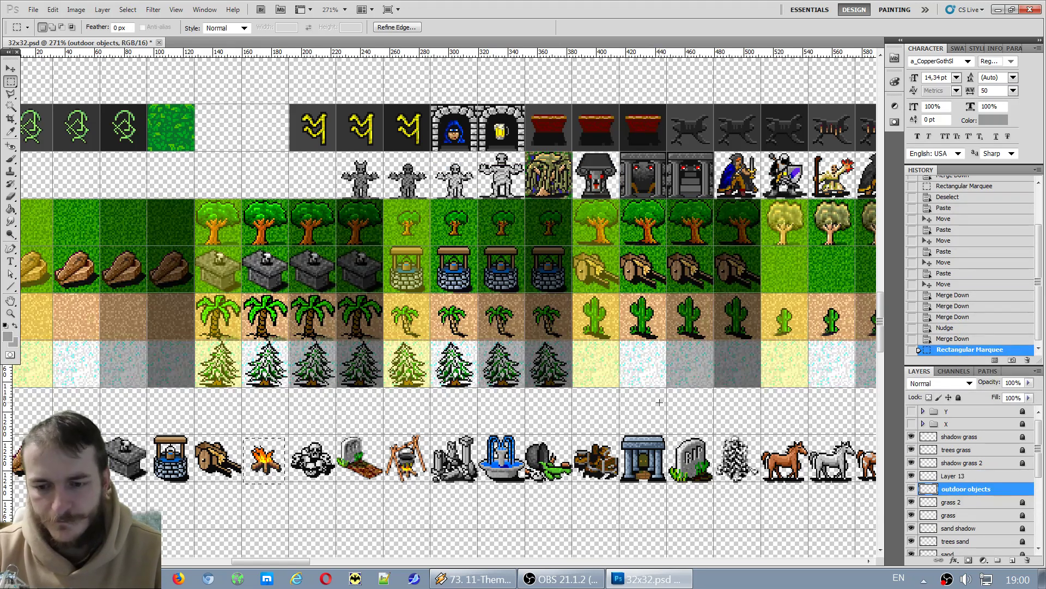
Deselect, paste the campfire and place it in the lightest grass tile beside the carts.
key(ctrl+d)
scroll(743, 320, down, 1)
scroll(763, 314, up, 3)
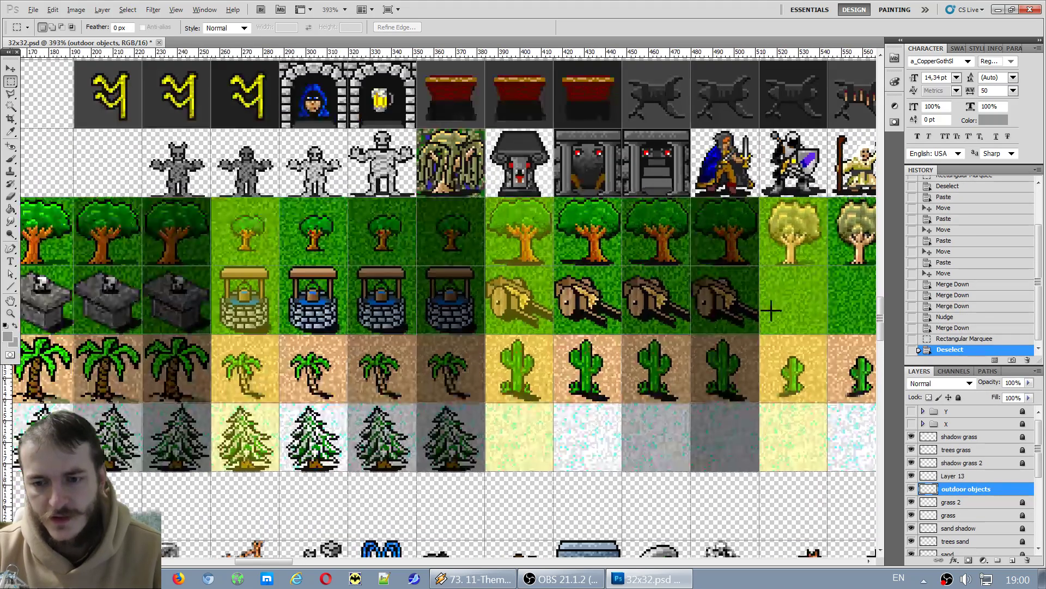
drag(305, 561, 337, 561)
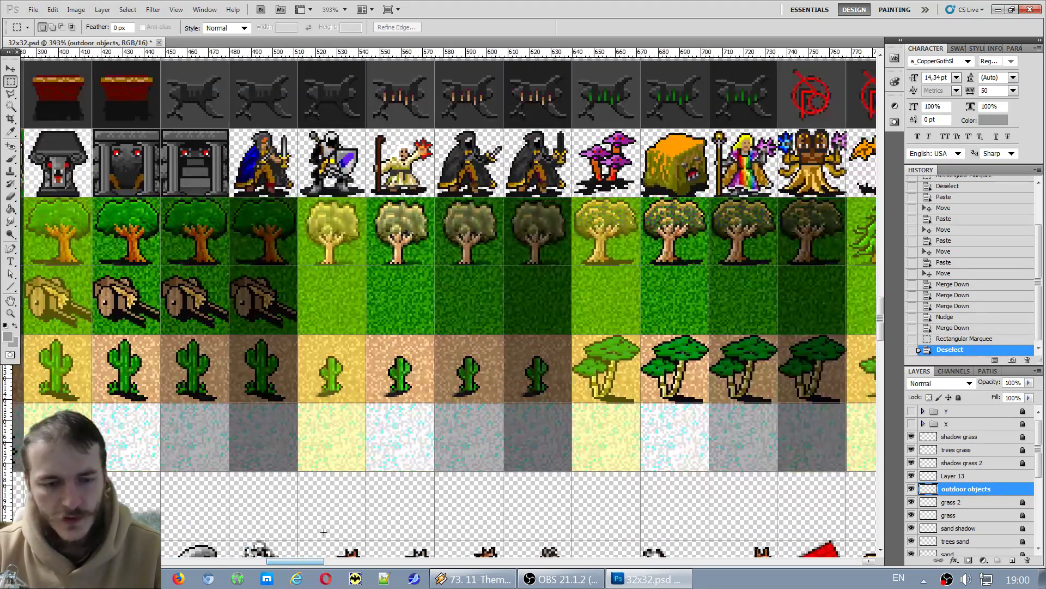
key(ctrl+v)
key(v)
drag(447, 310, 338, 312)
scroll(339, 313, up, 5)
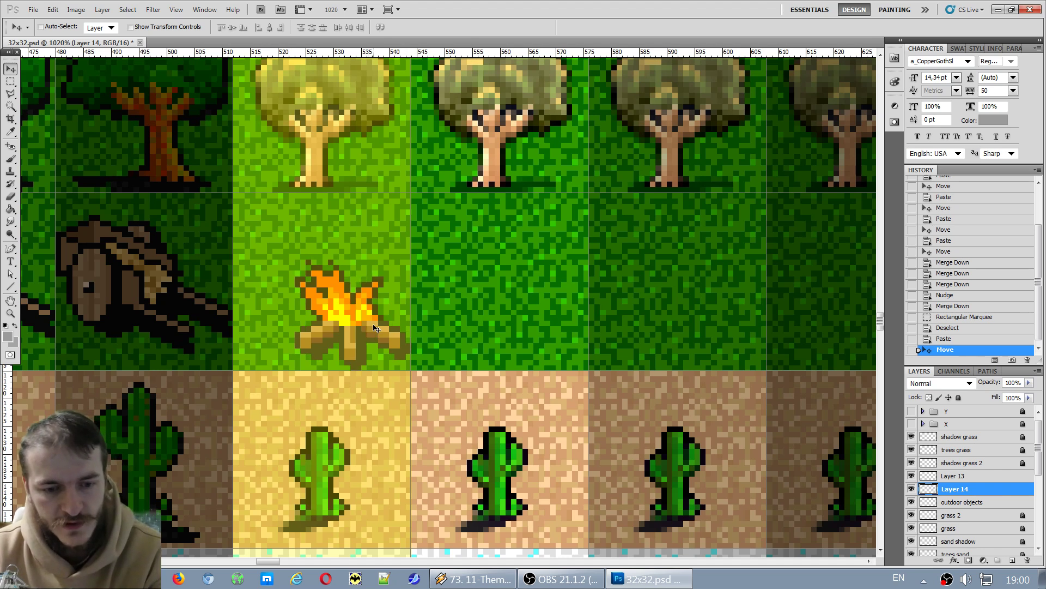
Paste three more campfires and place one in each of the three darker grass tiles, level with the first campfire.
key(ctrl+v)
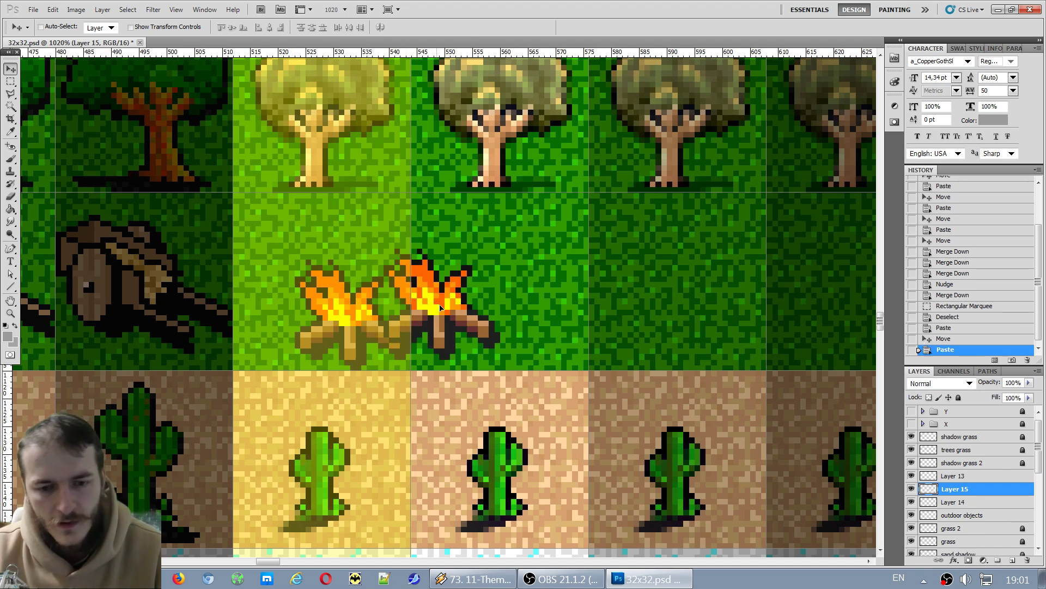
drag(442, 307, 524, 318)
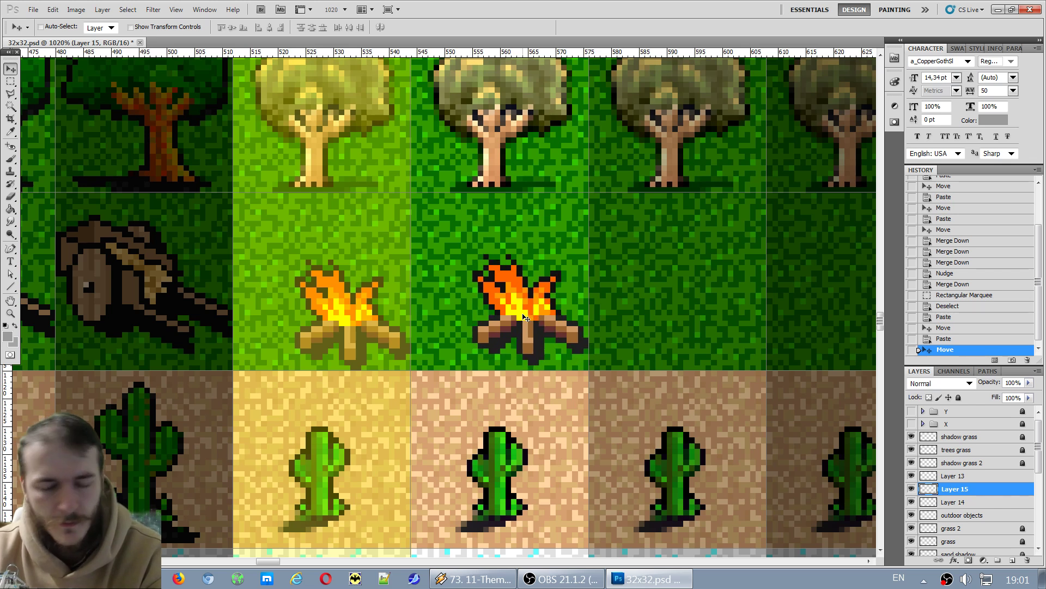
drag(525, 318, 525, 318)
key(ctrl+v)
drag(442, 308, 705, 324)
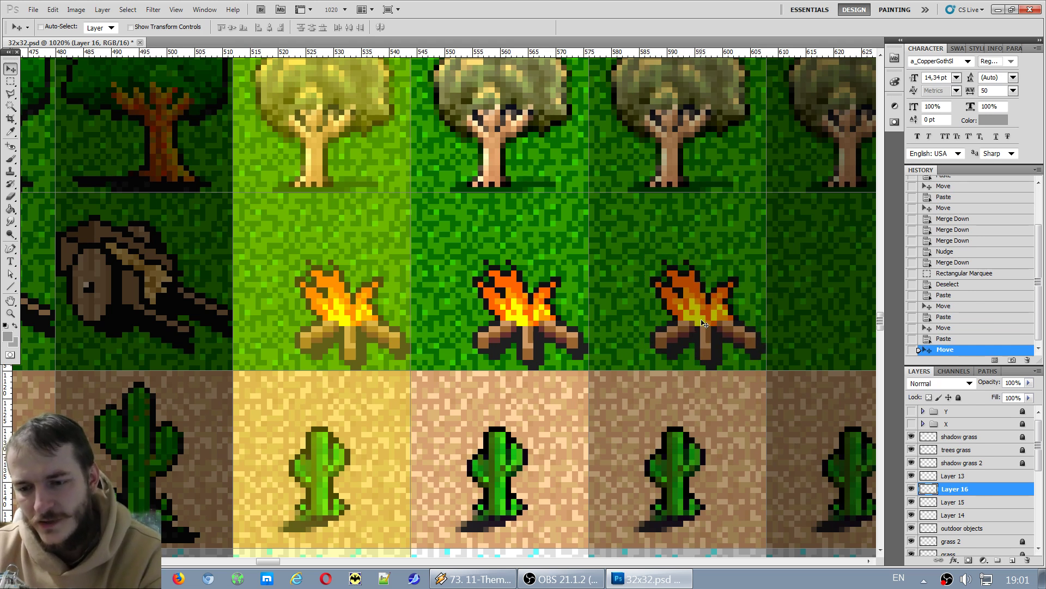
drag(261, 561, 273, 562)
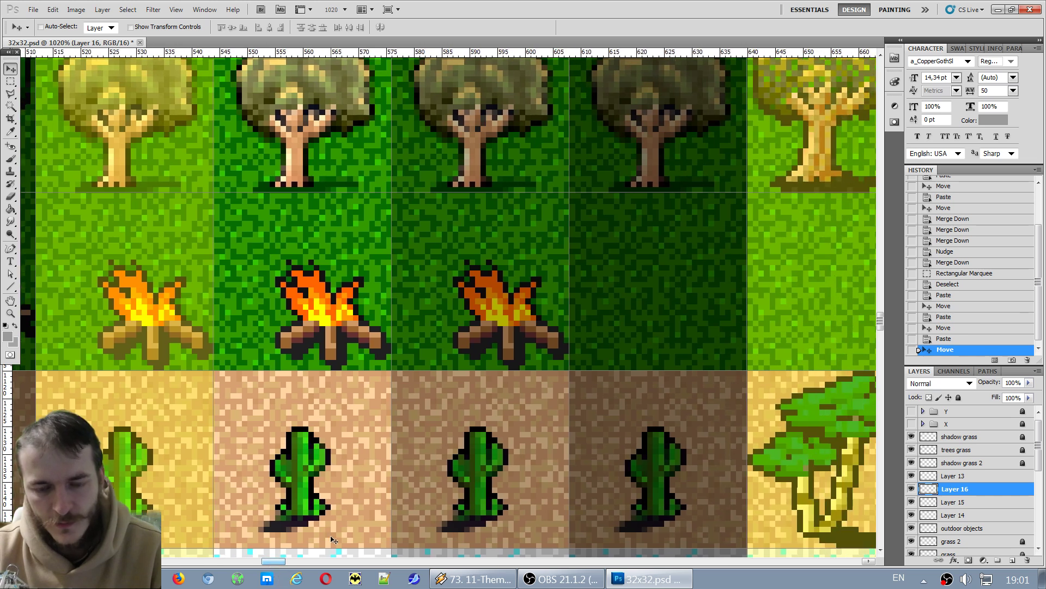
key(ctrl+v)
drag(456, 321, 707, 313)
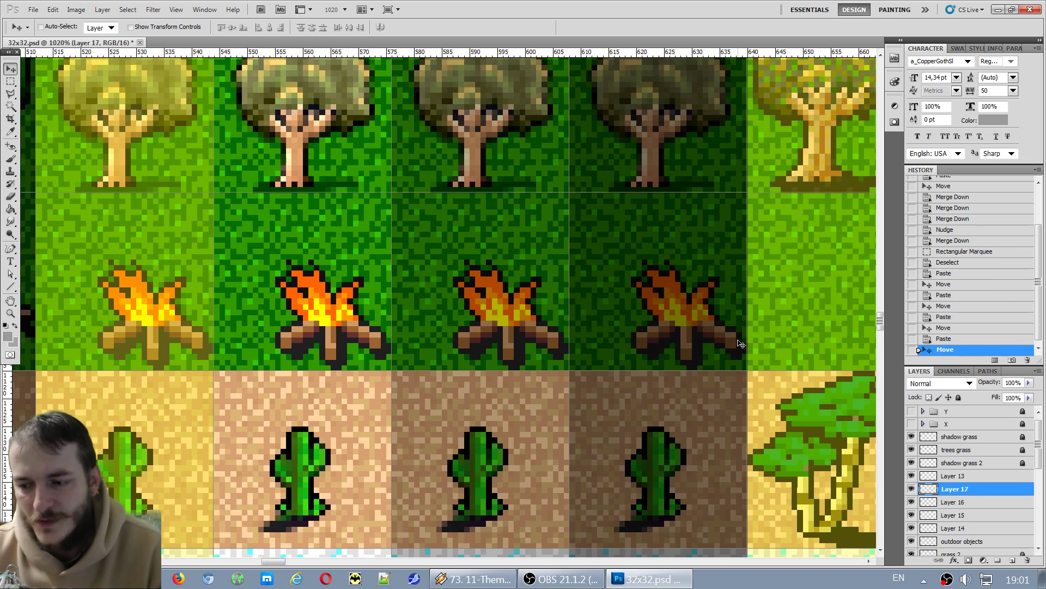
Merge the four campfire layers into a single layer.
key(ctrl+e)
key(ctrl+e)
key(ctrl+e)
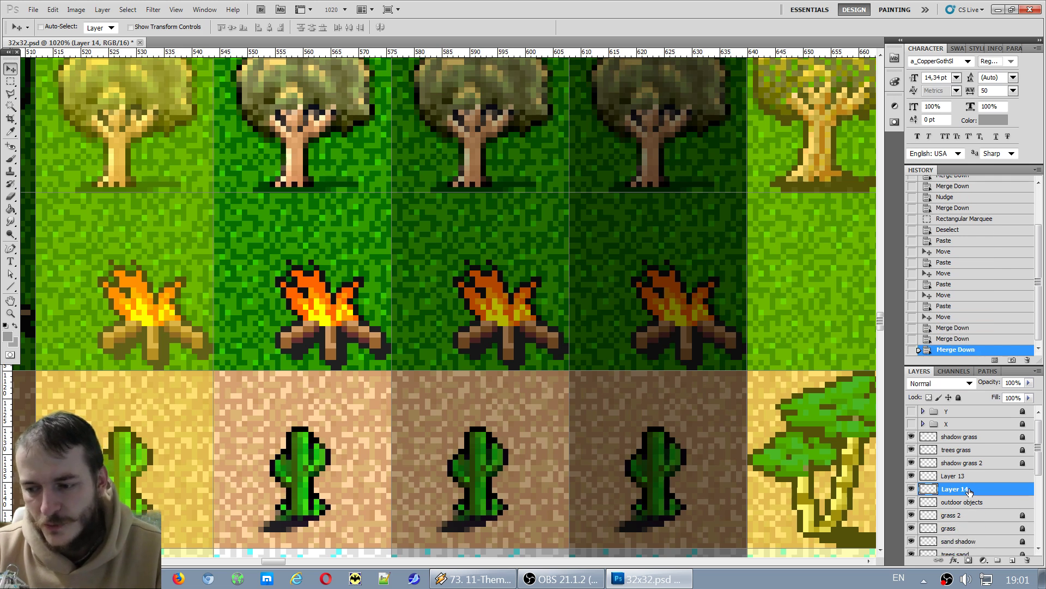
Nudge the row of campfires about 7 pixels left and 3 pixels up to centre them in their tiles.
key(Left)
key(Left)
key(Left)
key(Left)
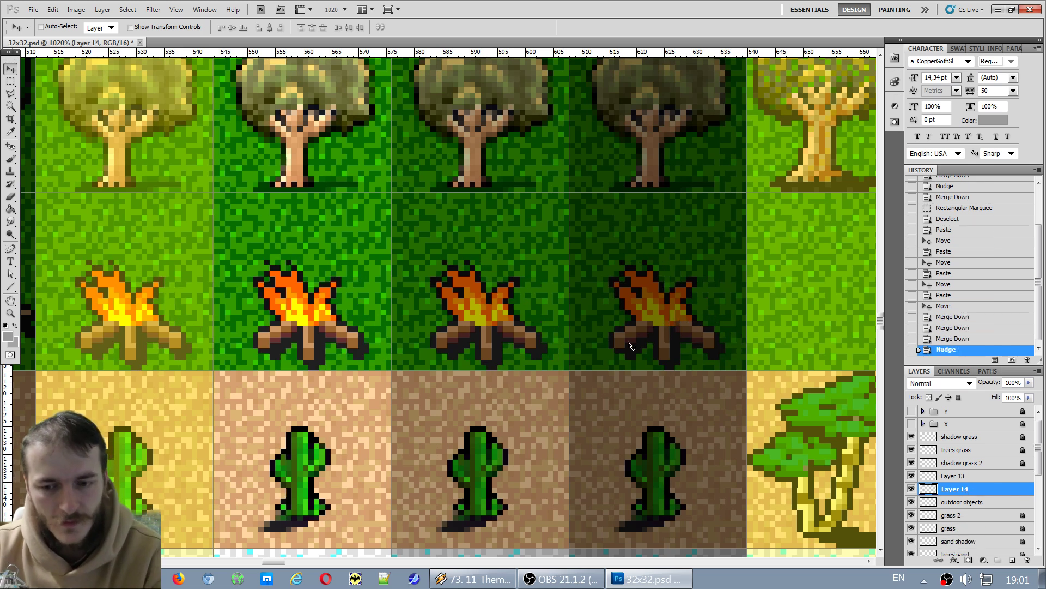
key(Left)
key(Up)
key(Up)
key(Up)
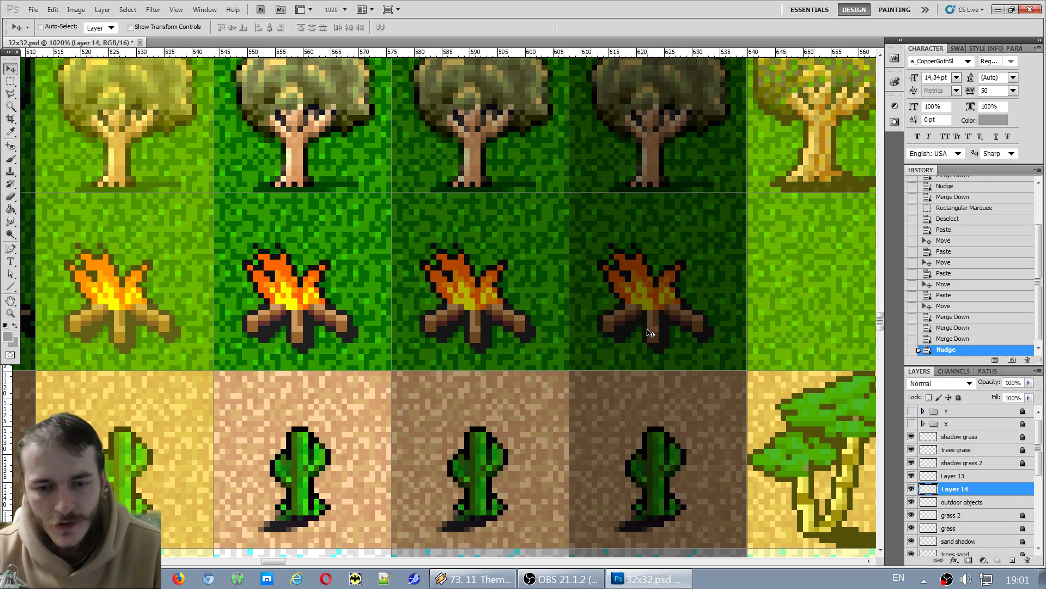
scroll(680, 327, down, 5)
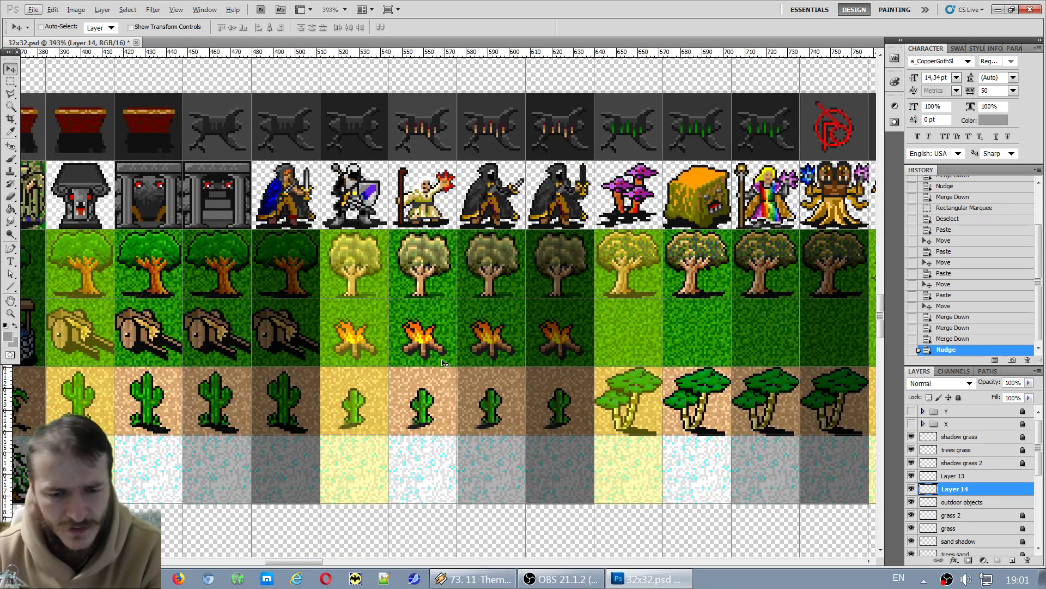
key(Left)
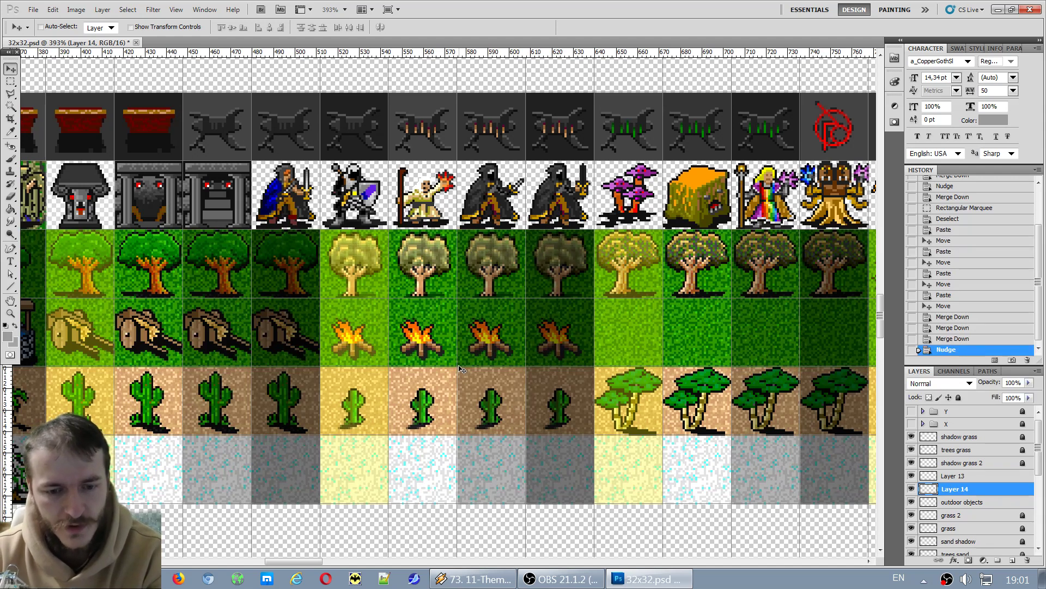
Marquee-select the skull pile sprite beside the campfire in the source row and try to copy it.
scroll(459, 369, down, 3)
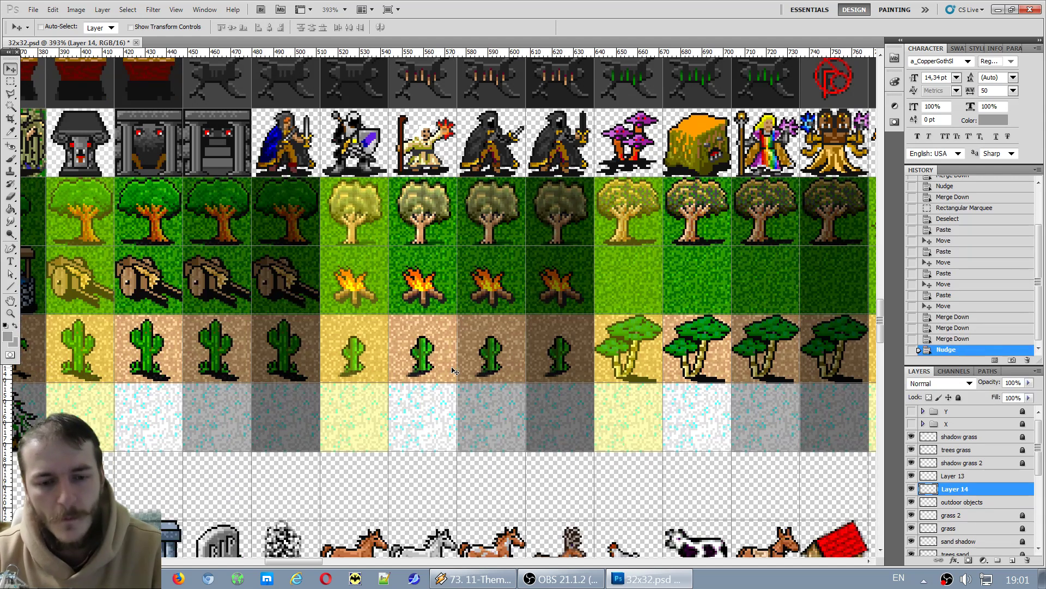
alt+scroll(405, 395, down, 2)
scroll(237, 498, down, 3)
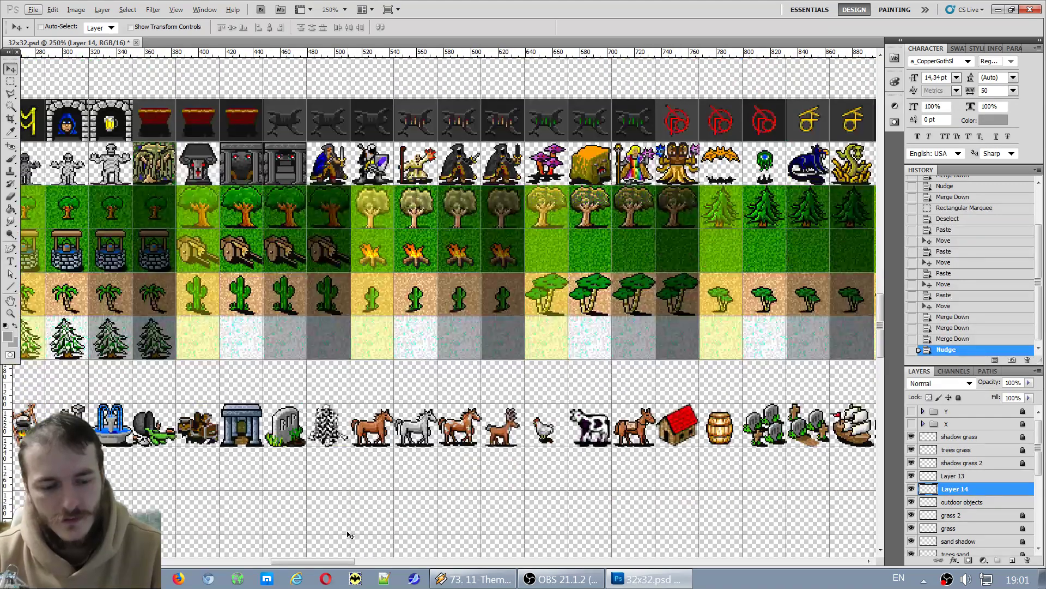
drag(323, 561, 297, 562)
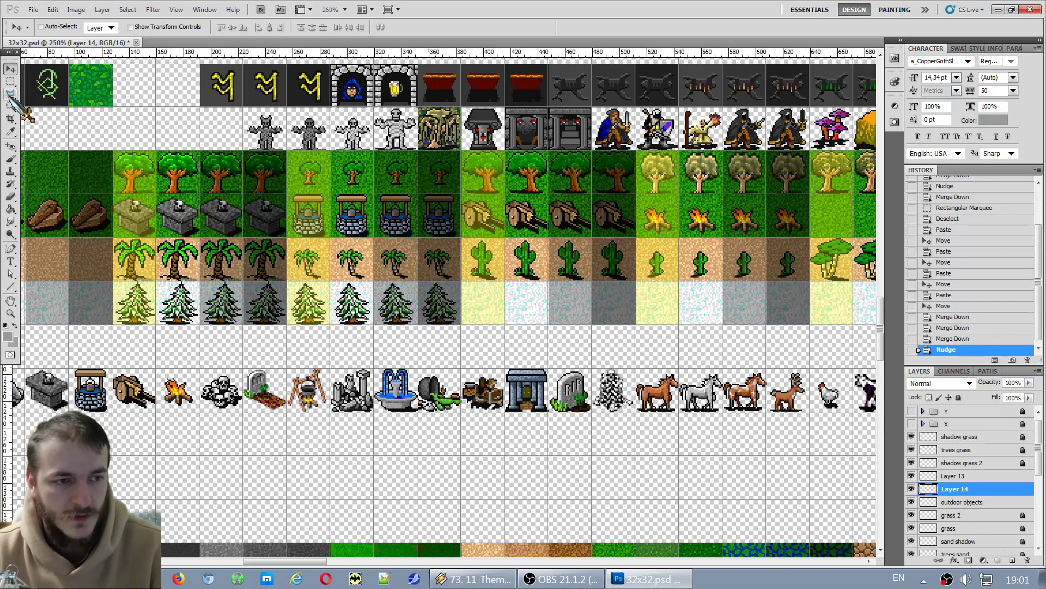
click(10, 81)
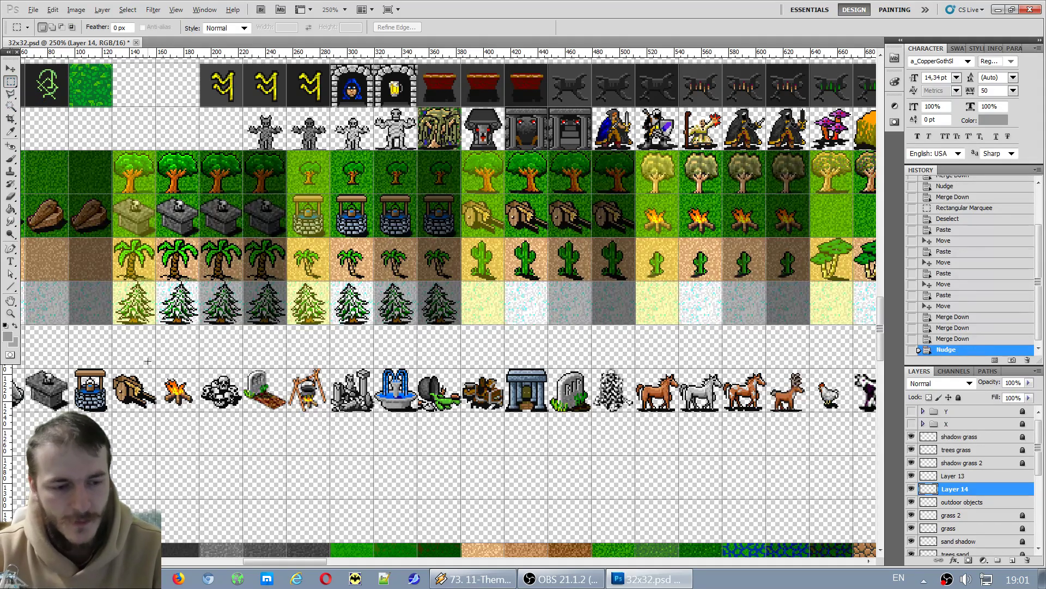
scroll(220, 356, up, 3)
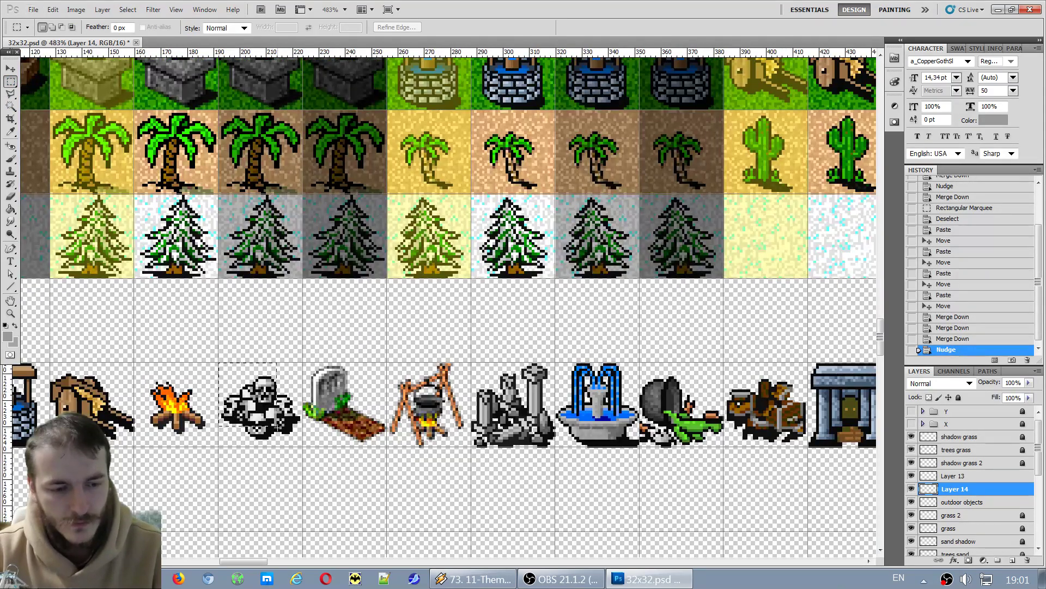
drag(279, 428, 301, 447)
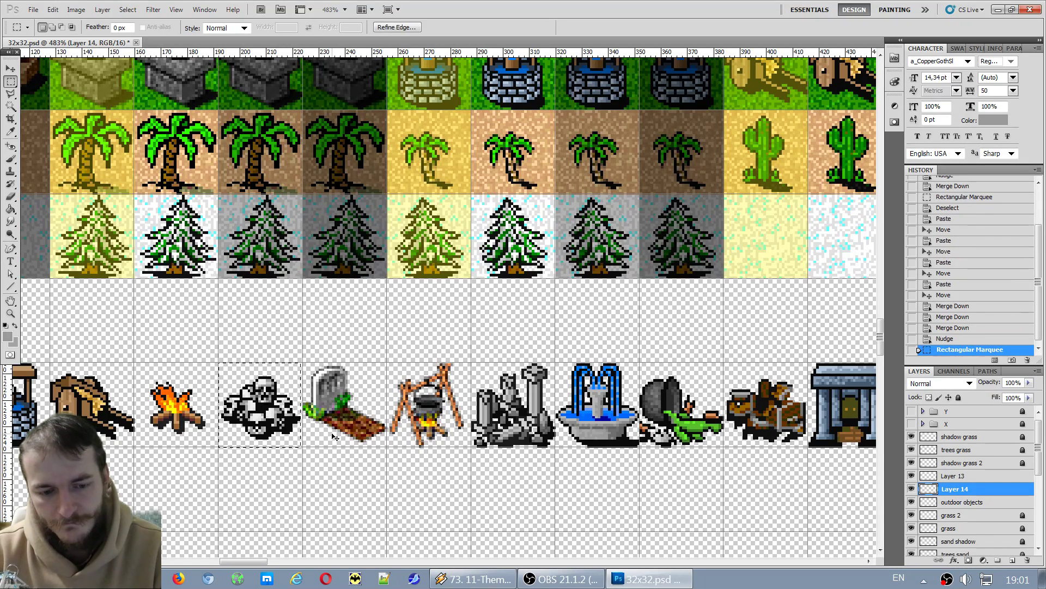
key(ctrl+c)
click(550, 229)
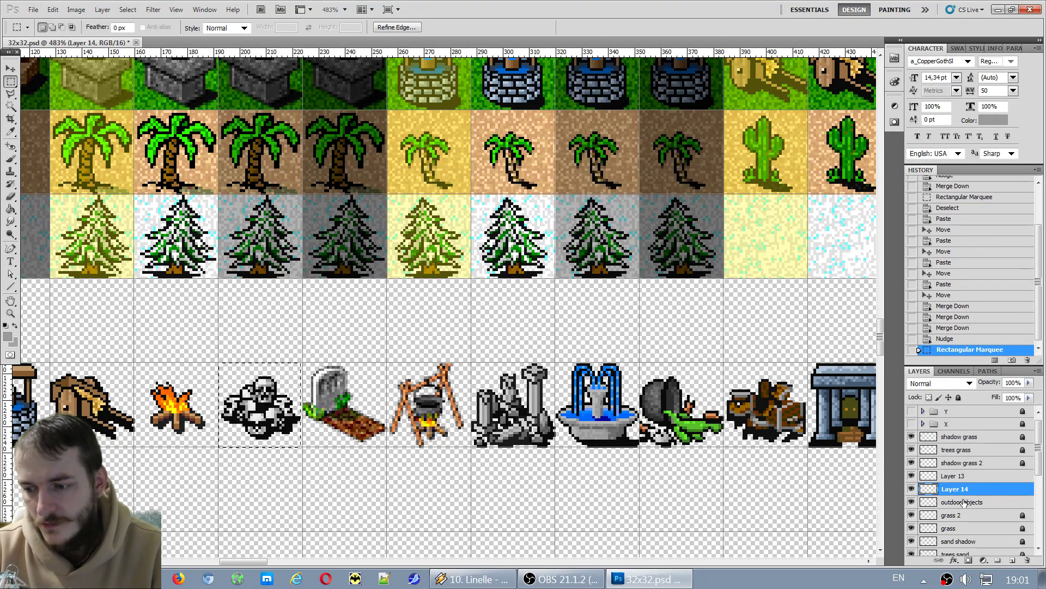
Merge Layer 13 into the campfire layer and copy the skull pile from the outdoor objects layer.
click(971, 478)
key(ctrl+e)
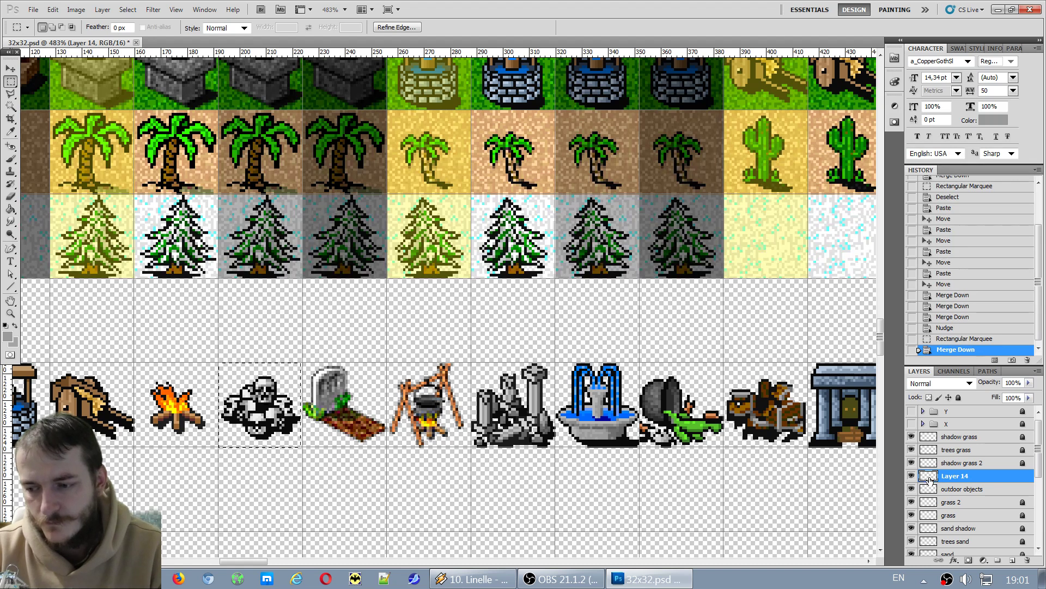
click(975, 490)
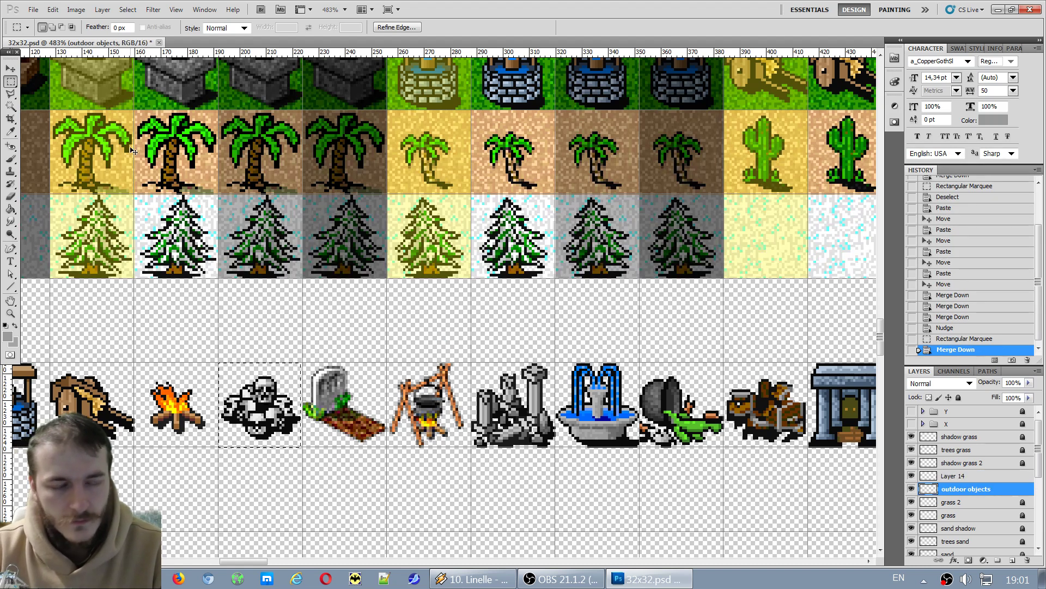
Deselect, paste the skull pile into the lightest grass tile beside the campfires and nudge it about 1 pixel right and 1 pixel down.
key(ctrl+d)
scroll(573, 340, down, 5)
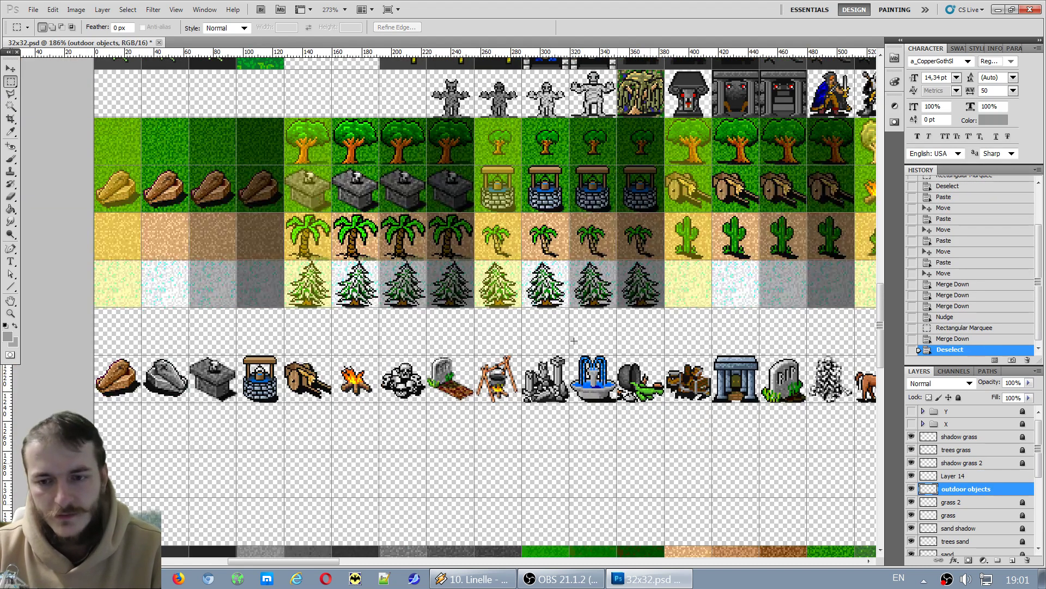
scroll(573, 341, down, 3)
scroll(473, 298, up, 3)
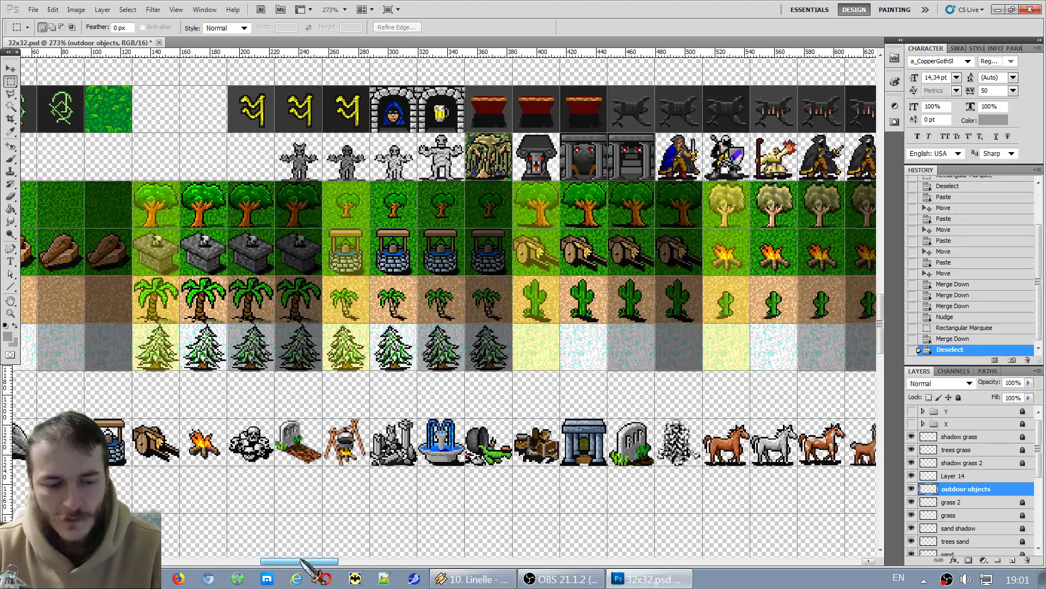
drag(305, 564, 323, 564)
scroll(545, 273, up, 2)
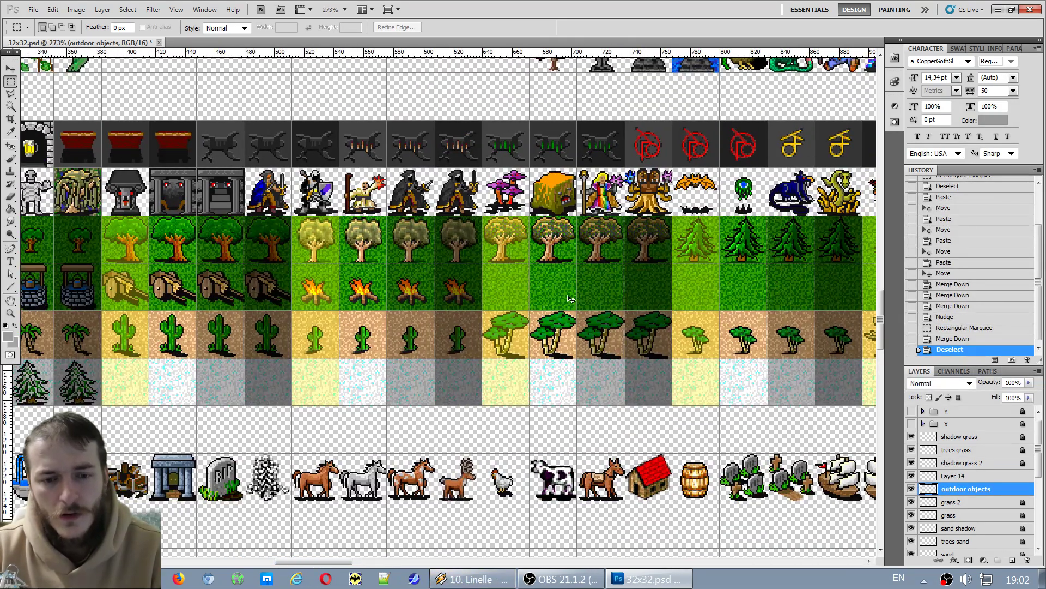
scroll(636, 300, up, 2)
key(ctrl+v)
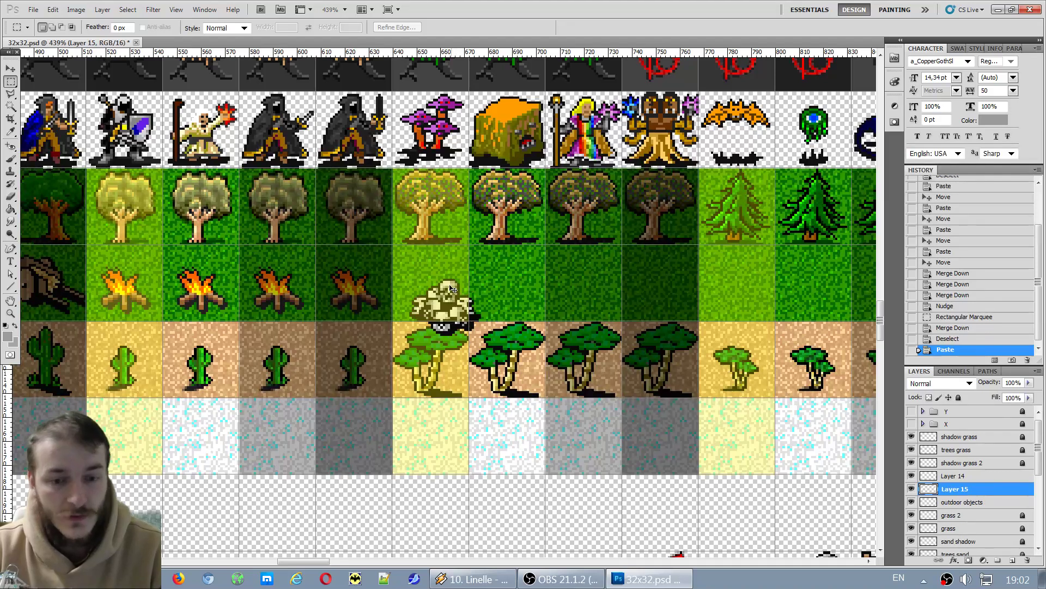
key(v)
drag(434, 298, 433, 293)
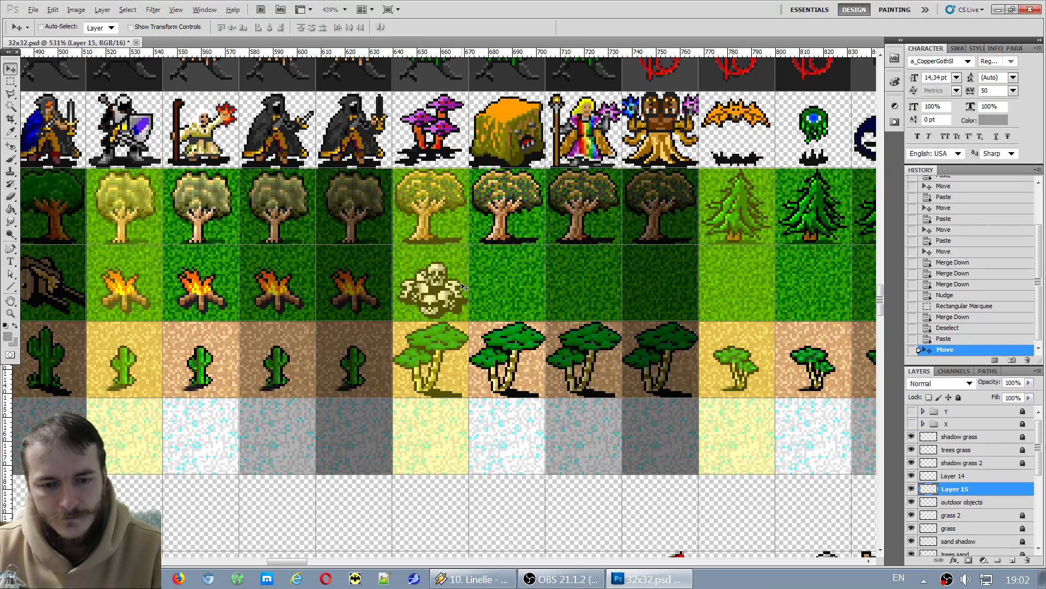
scroll(434, 295, up, 3)
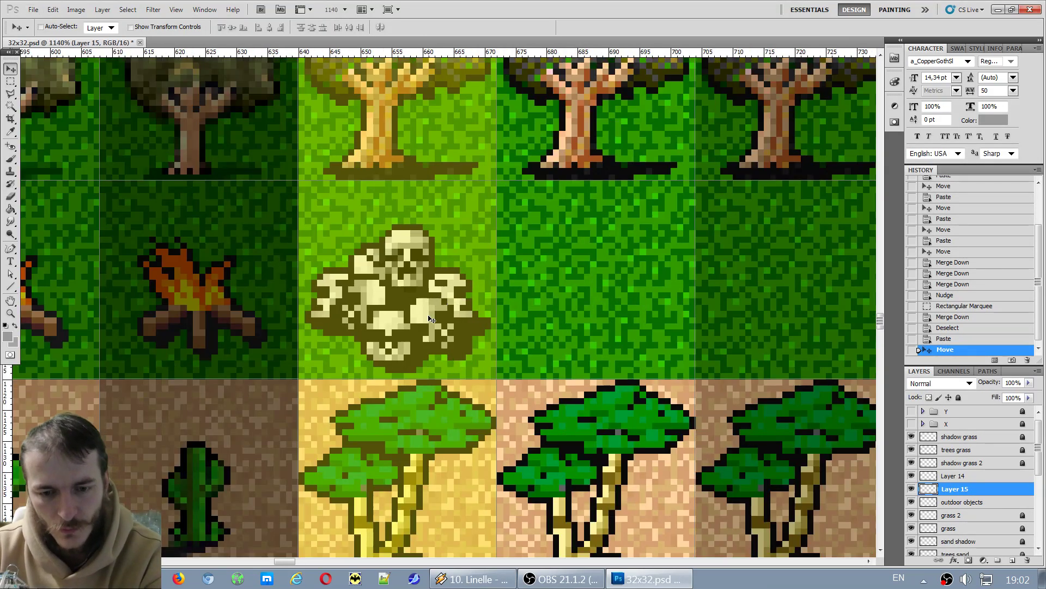
key(Down)
Paste two more skull piles and place them in the normal and slightly darker grass tiles beside the lightest one.
key(ctrl+v)
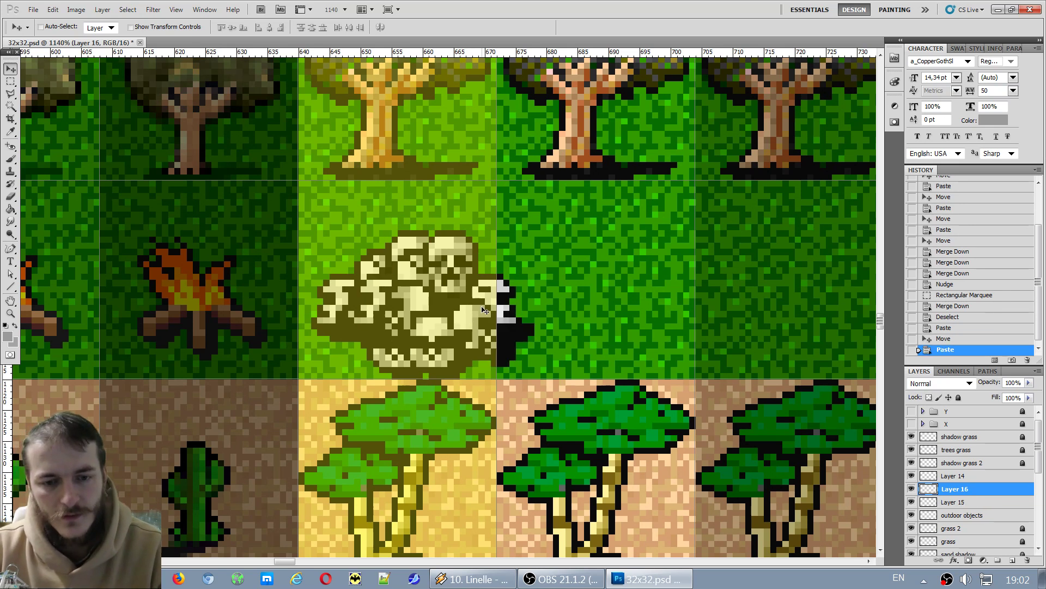
drag(403, 316, 602, 313)
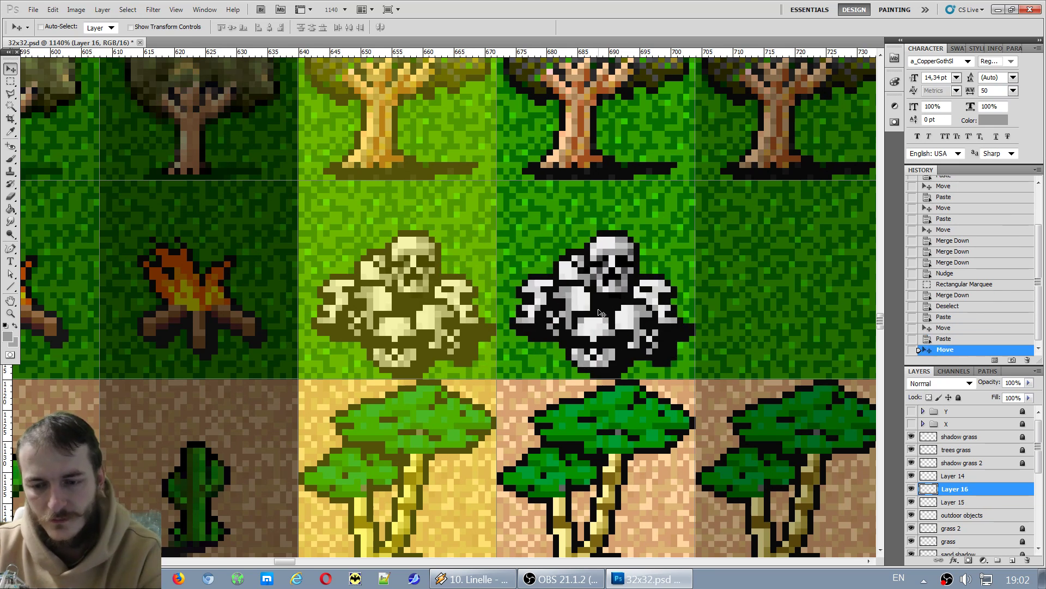
drag(284, 562, 290, 563)
key(ctrl+v)
drag(450, 316, 613, 323)
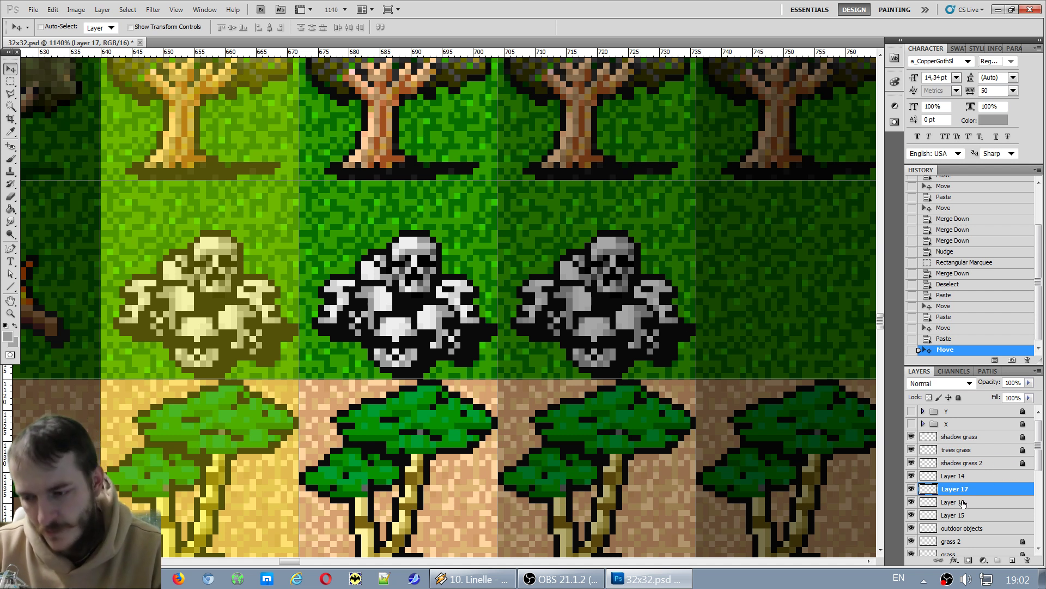
Toggle Layer 17's visibility to identify its sprite and merge the three skull pile layers into Layer 15.
click(912, 489)
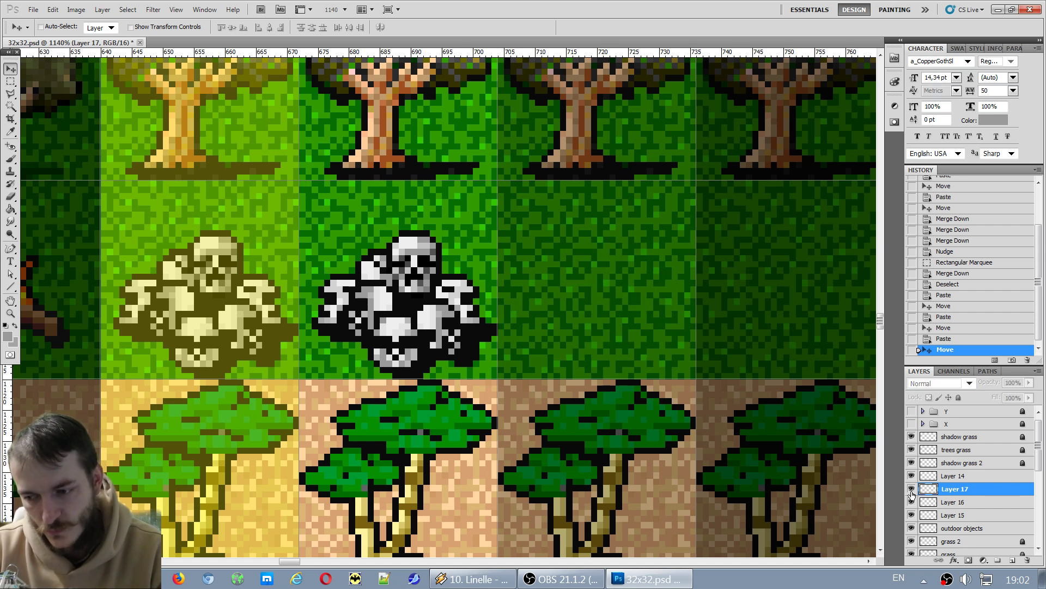
click(912, 489)
key(ctrl+e)
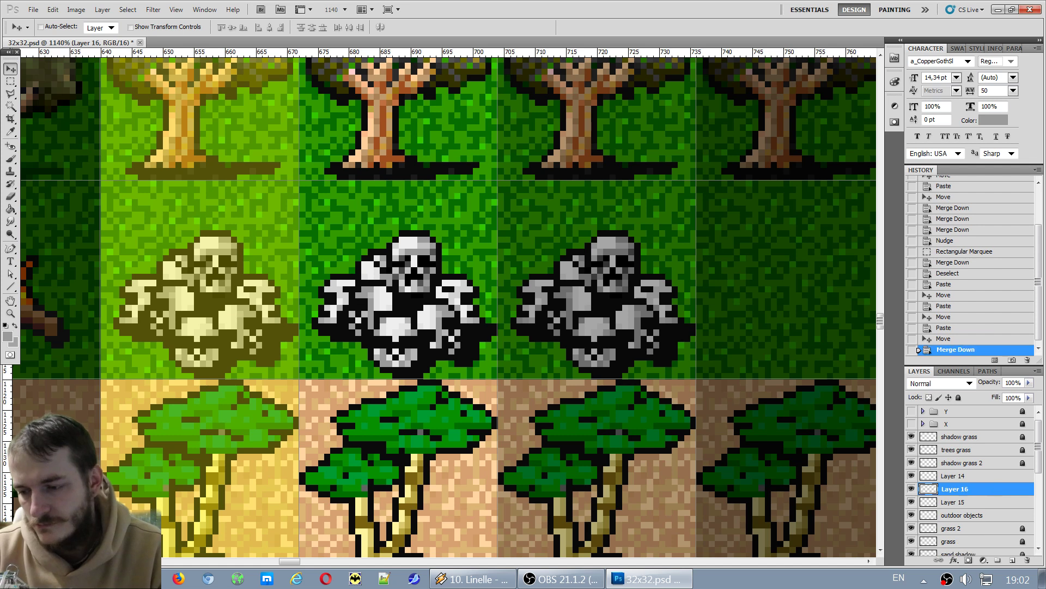
key(ctrl+e)
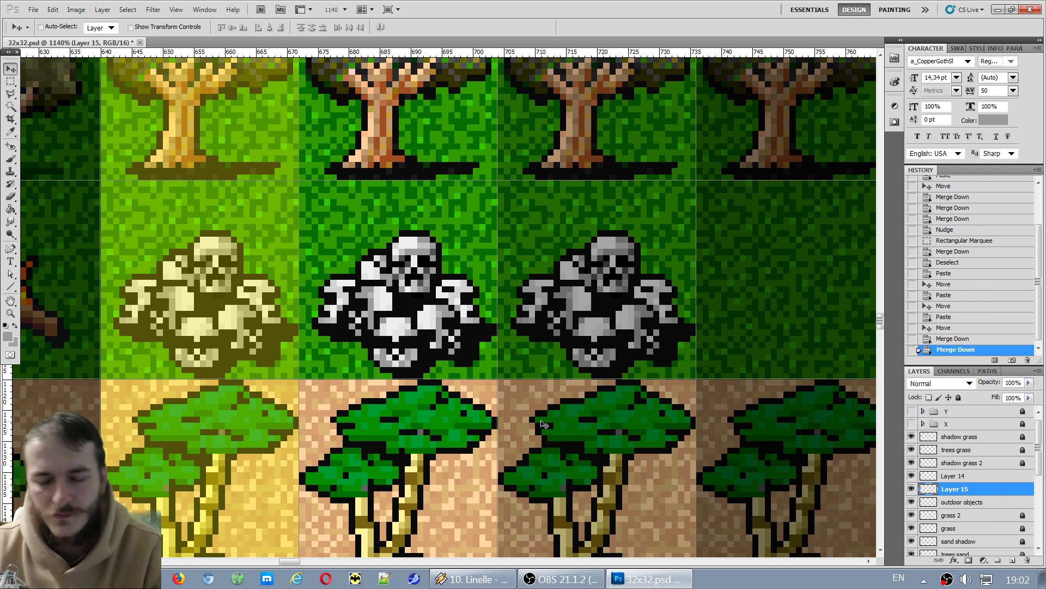
Nudge the three merged skull piles about 2 pixels up and 1 pixel left within their tiles.
scroll(542, 424, down, 4)
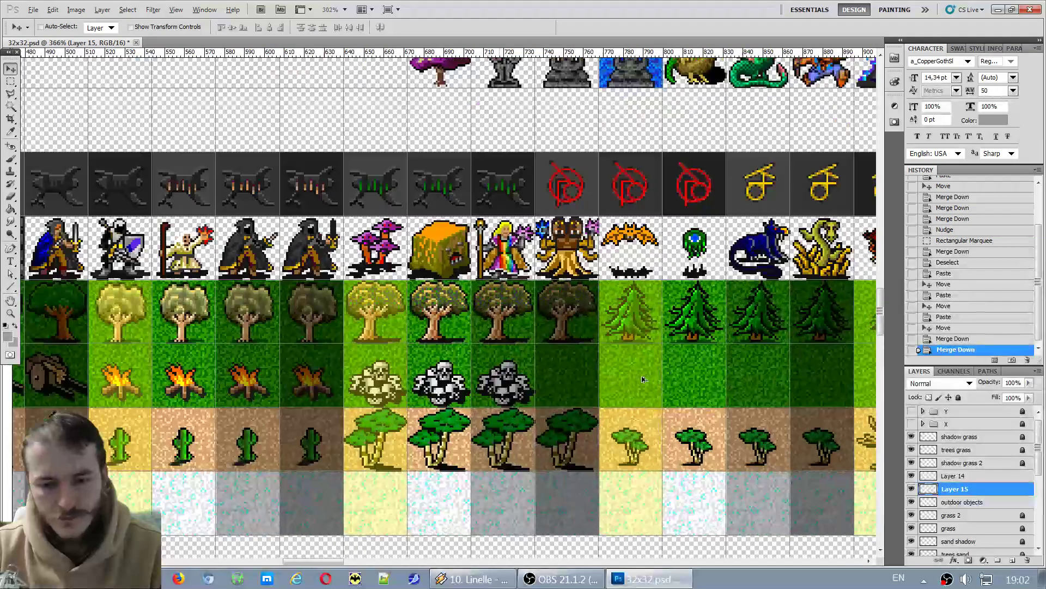
scroll(572, 384, up, 4)
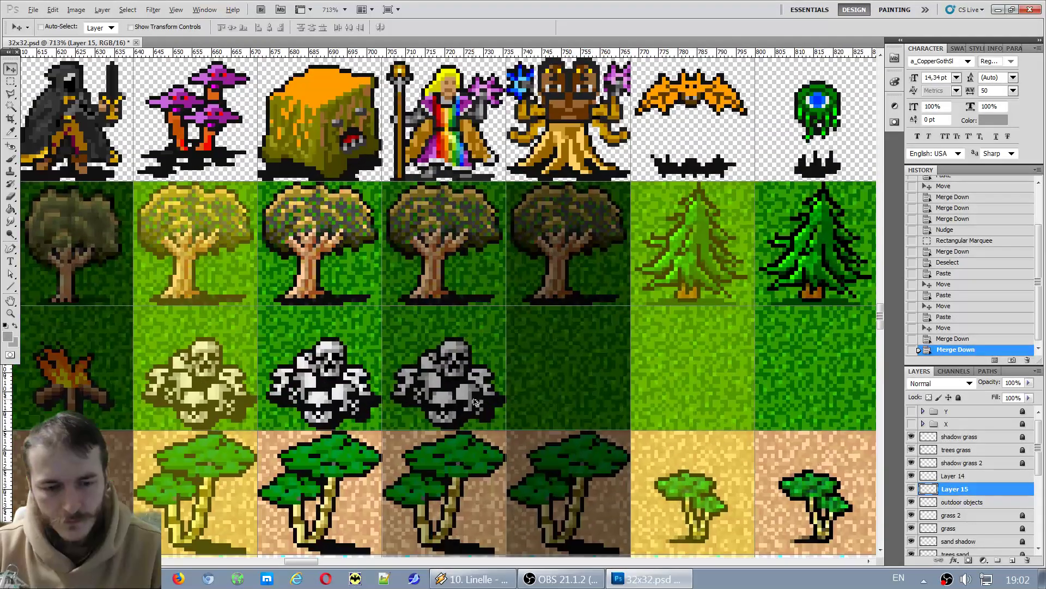
key(Up)
key(Up)
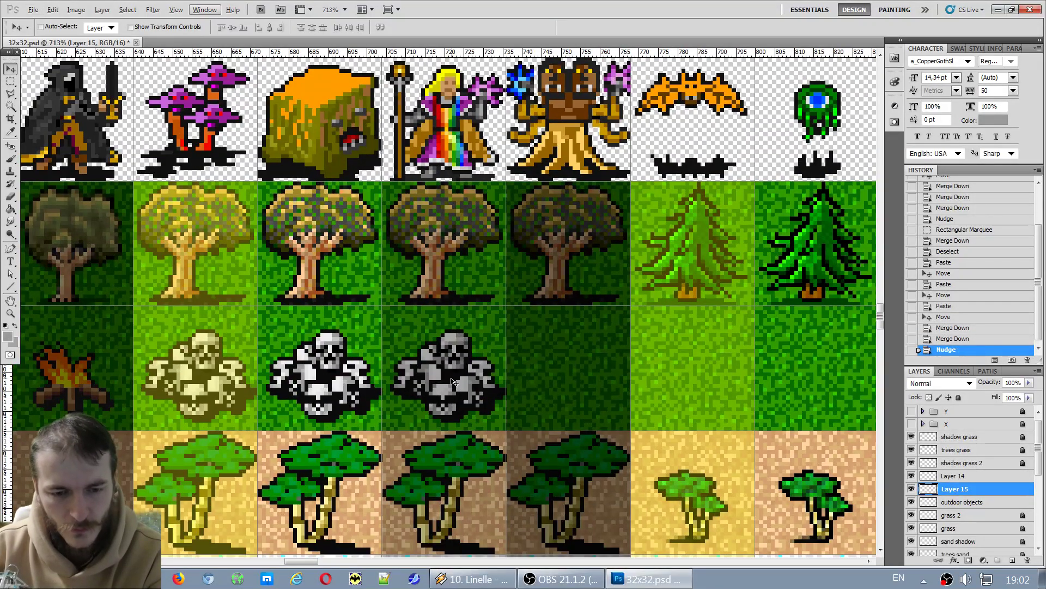
key(Up)
key(Left)
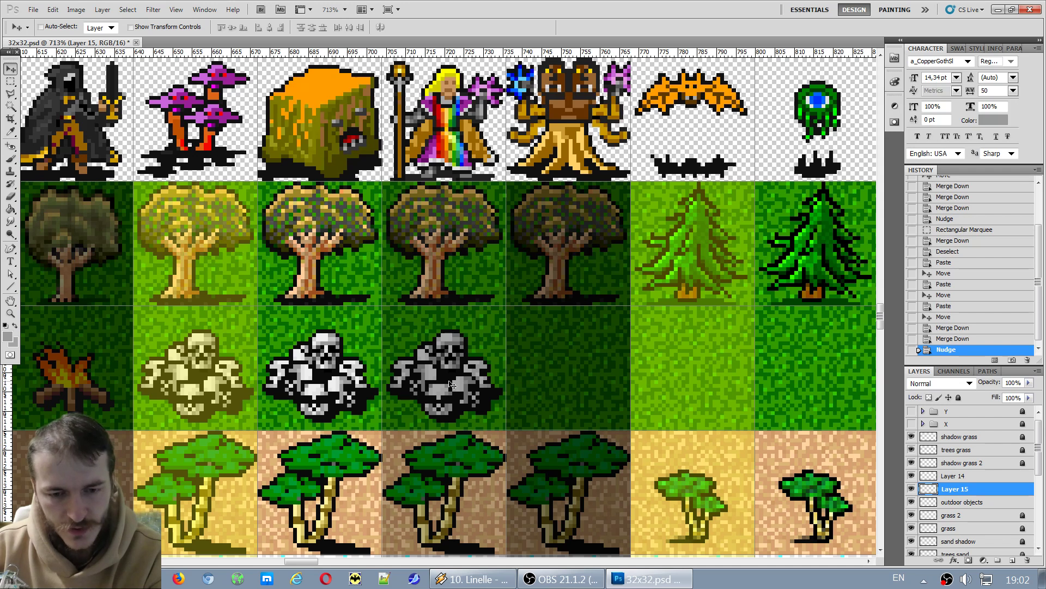
Paste a fourth skull pile into the darkest grass tile and merge it and Layer 14 into Layer 15.
key(ctrl+v)
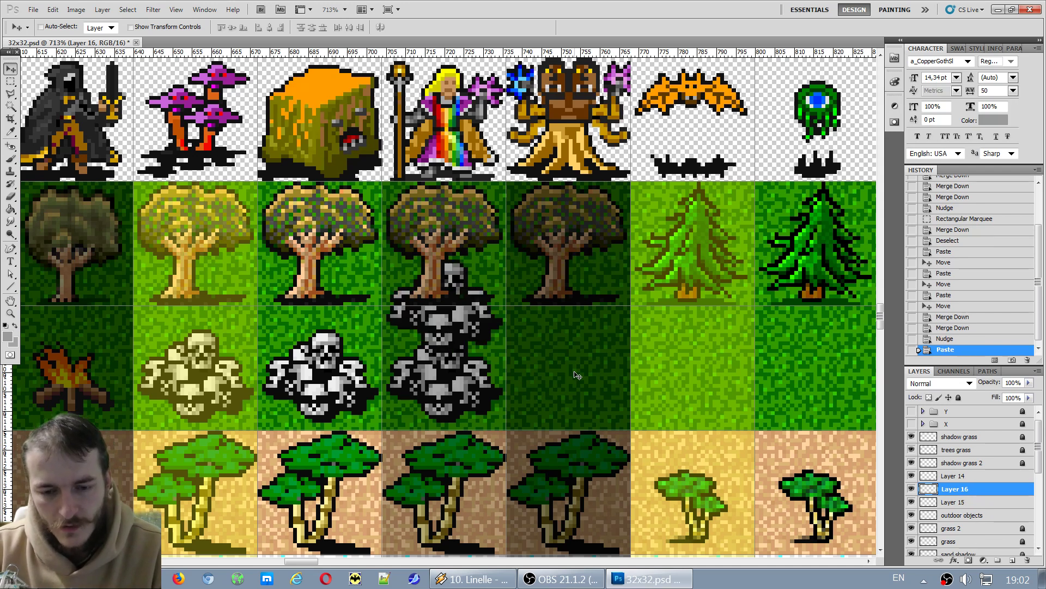
drag(449, 322, 572, 394)
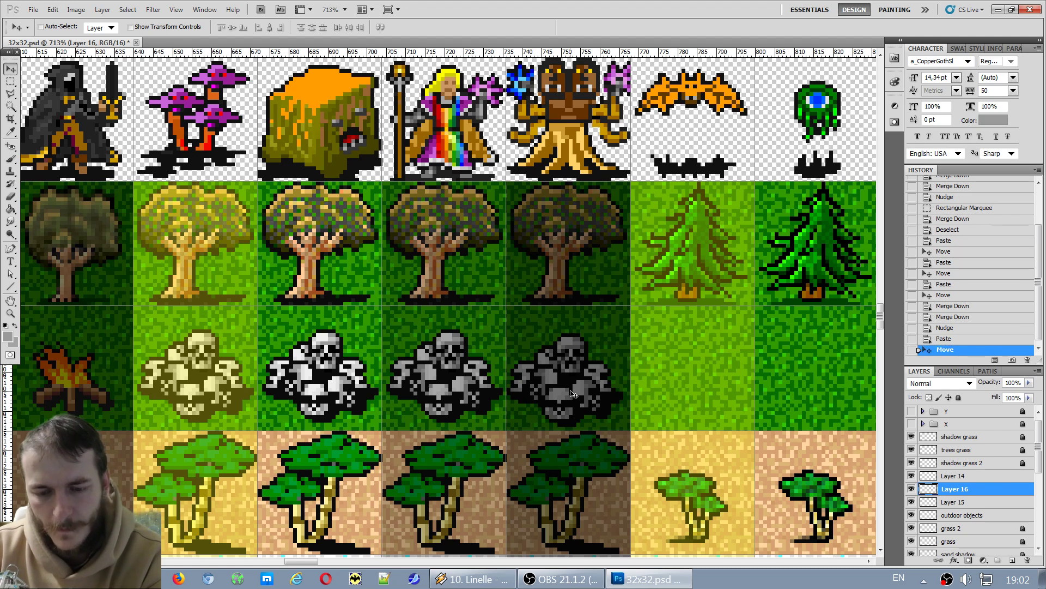
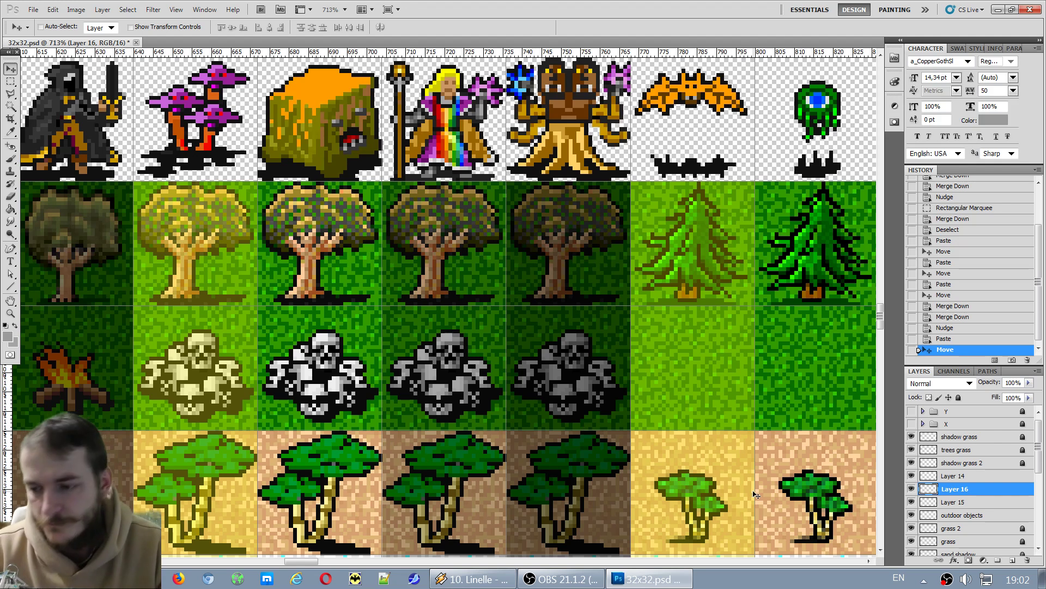
click(972, 477)
key(ctrl+e)
key(ctrl+e)
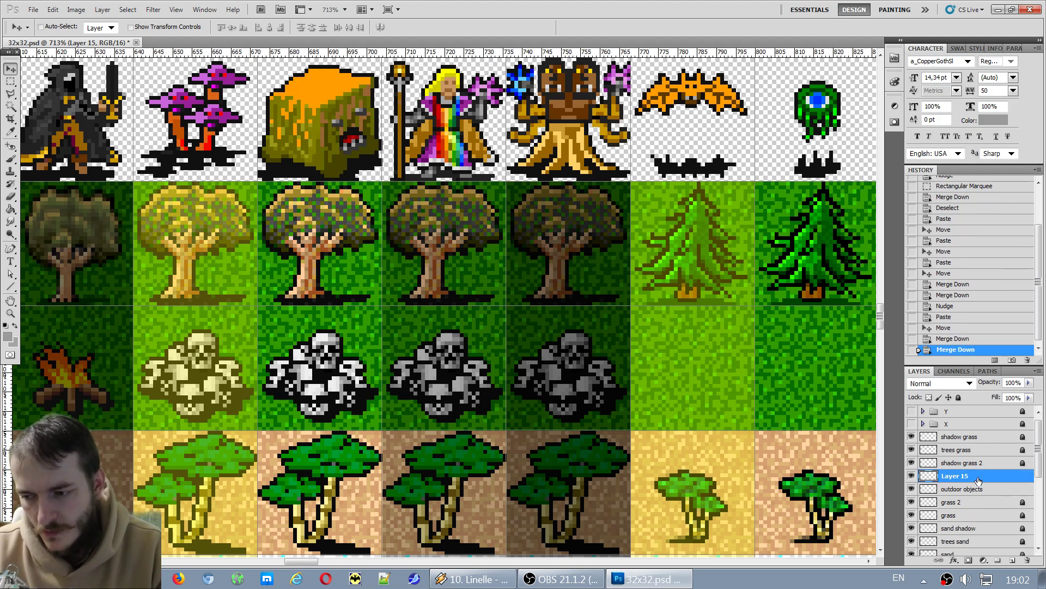
click(910, 478)
click(911, 478)
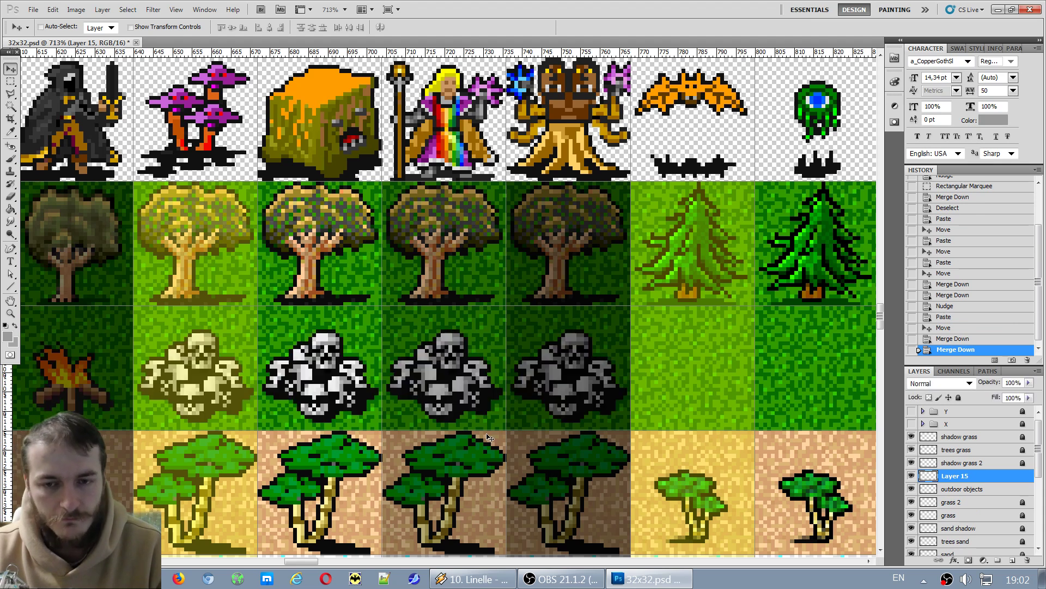
Marquee-select the grave sprite beside the skull pile in the source row, copy it from the outdoor objects layer and deselect.
scroll(550, 433, down, 8)
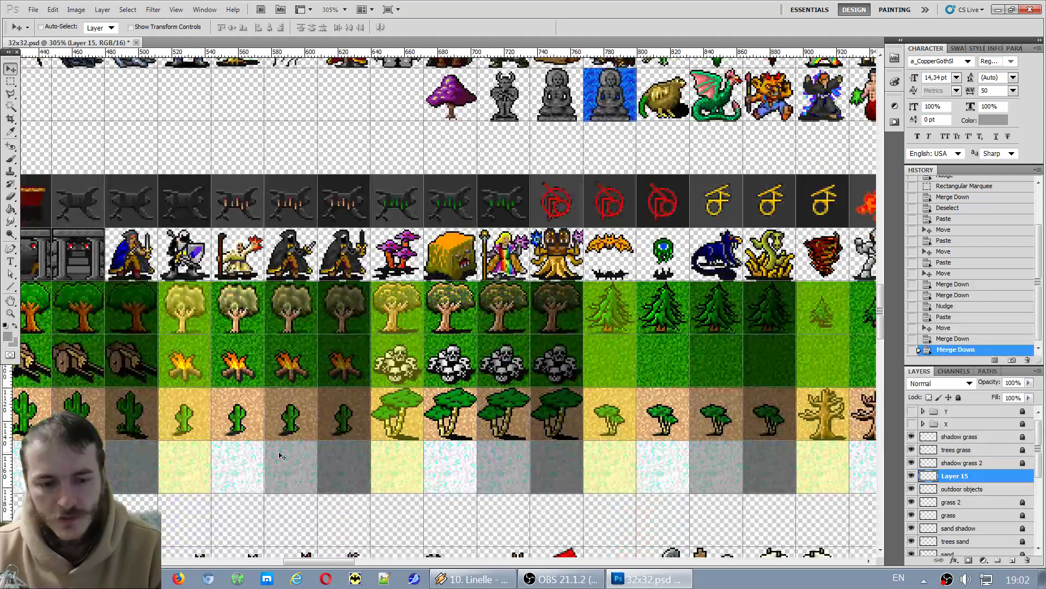
scroll(293, 452, down, 3)
scroll(293, 452, down, 3)
scroll(321, 556, up, 2)
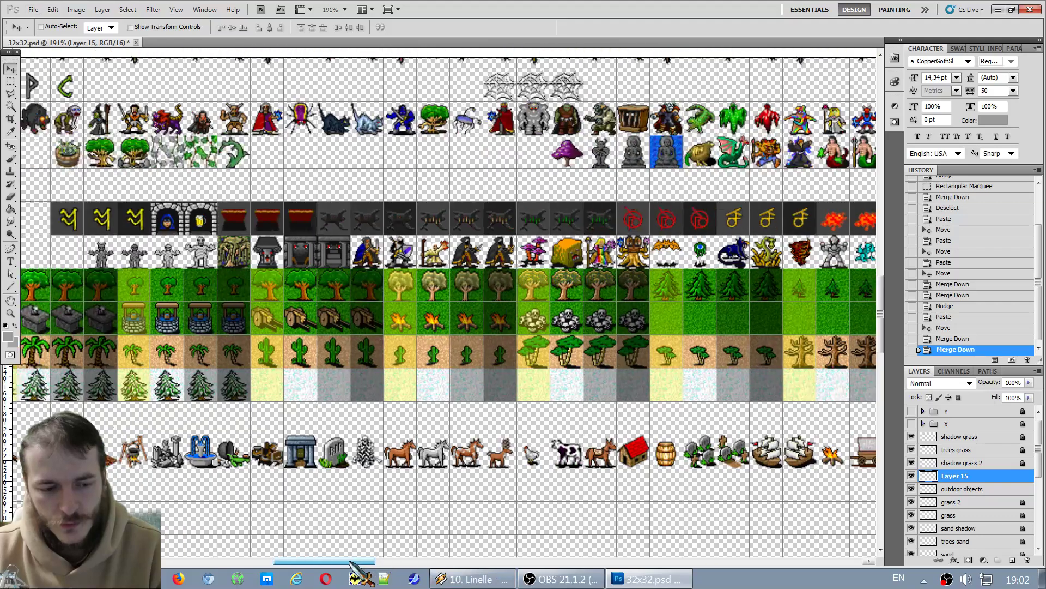
click(10, 82)
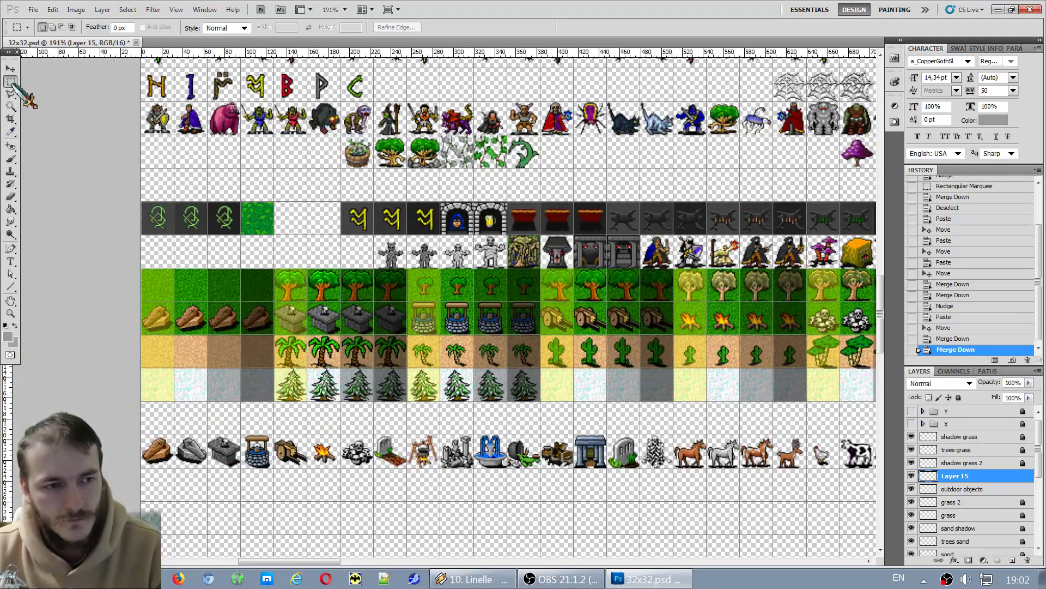
scroll(386, 362, up, 6)
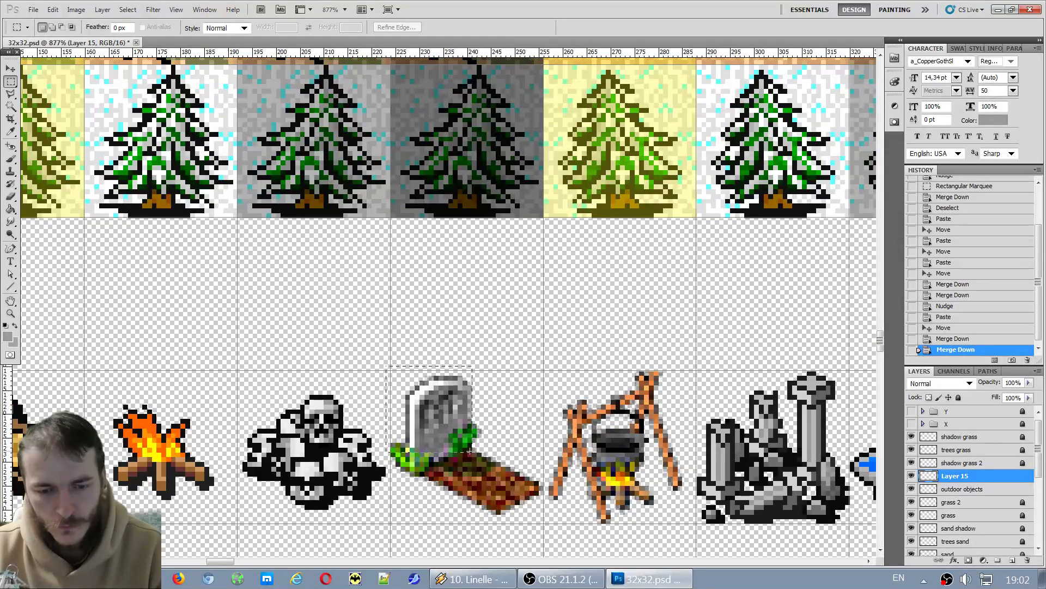
drag(470, 452, 470, 451)
click(393, 364)
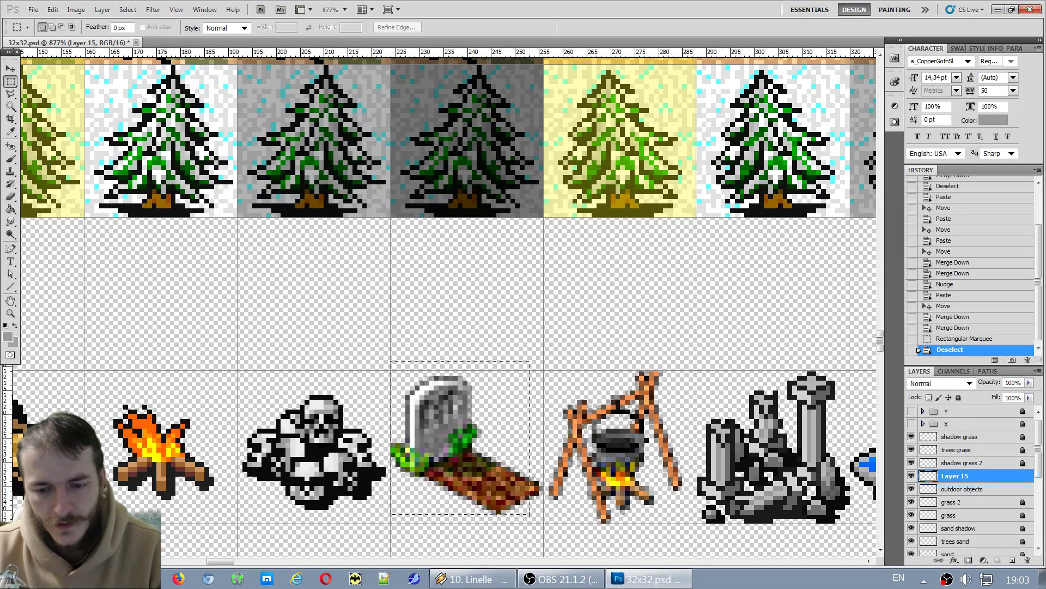
drag(542, 522, 542, 521)
key(ctrl+c)
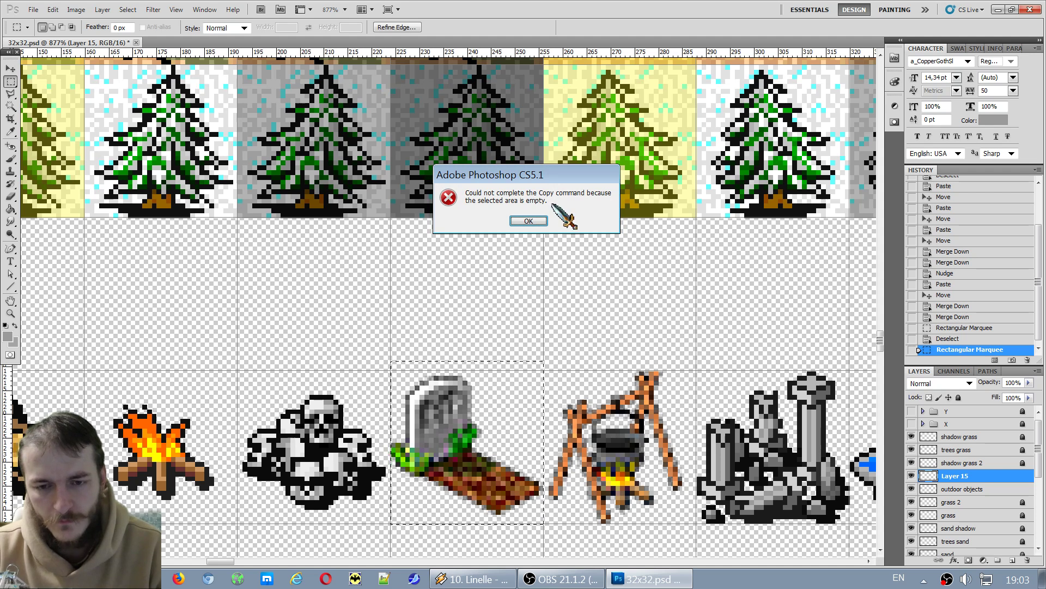
click(595, 220)
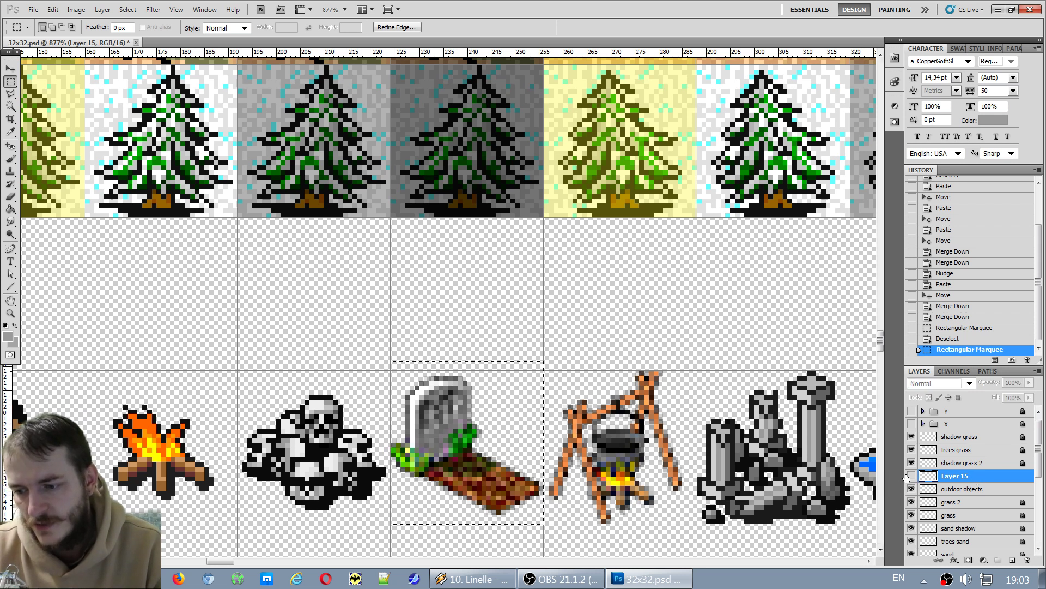
click(968, 490)
click(466, 258)
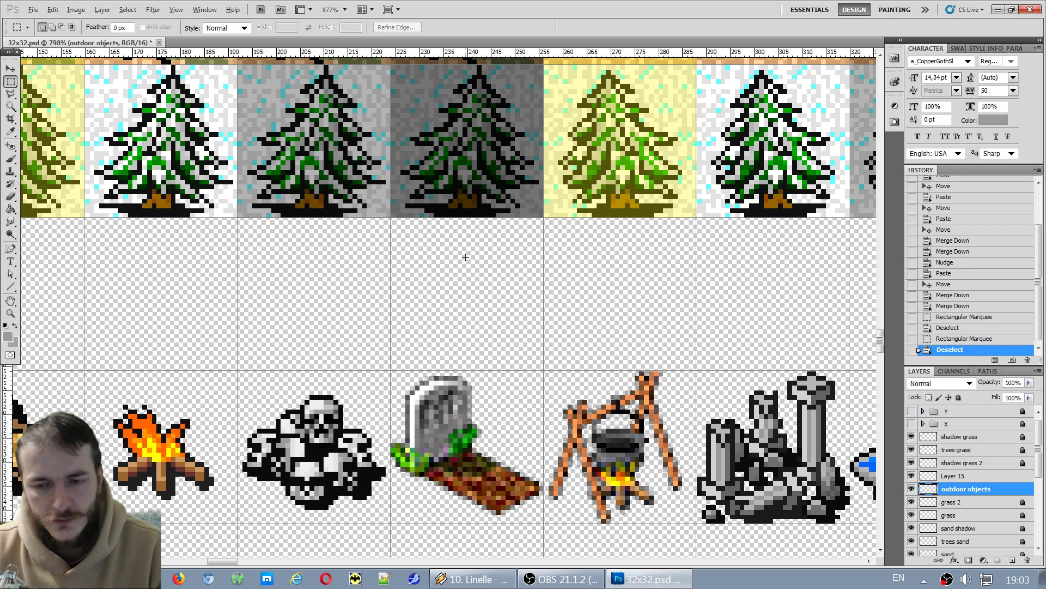
Paste the grave into the lightest empty grass tile beside the skull piles and nudge it about 1 pixel down.
scroll(466, 258, down, 6)
scroll(746, 148, up, 2)
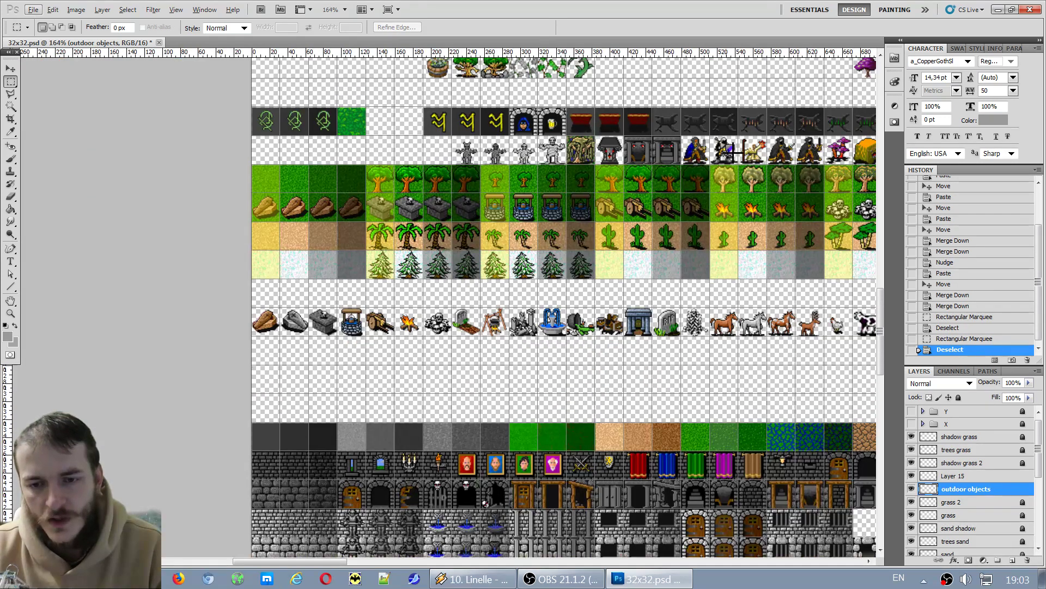
scroll(679, 183, up, 2)
drag(279, 562, 347, 563)
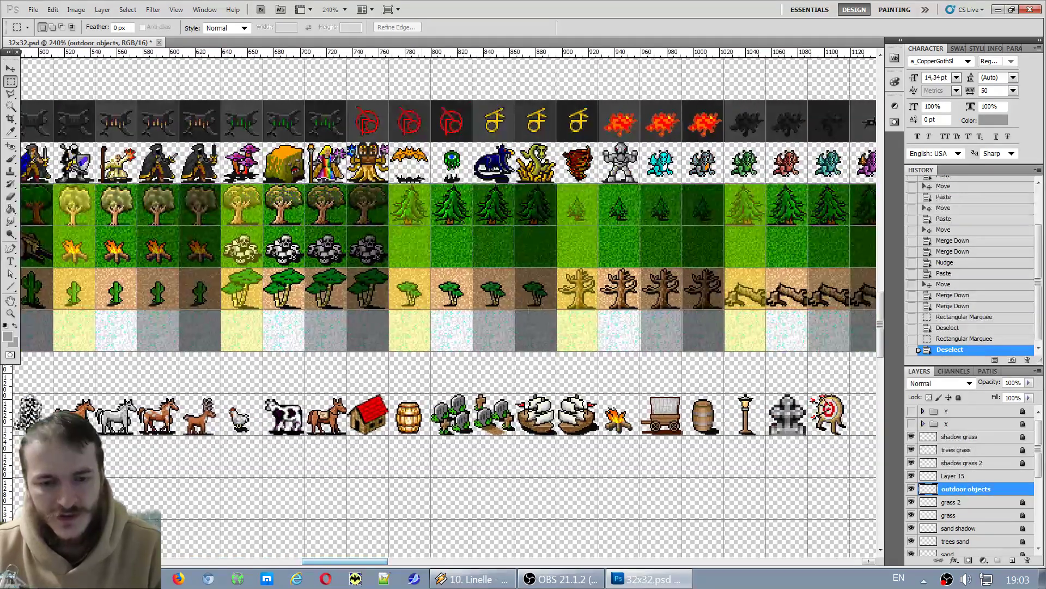
scroll(426, 270, up, 1)
scroll(419, 320, up, 3)
scroll(419, 320, up, 1)
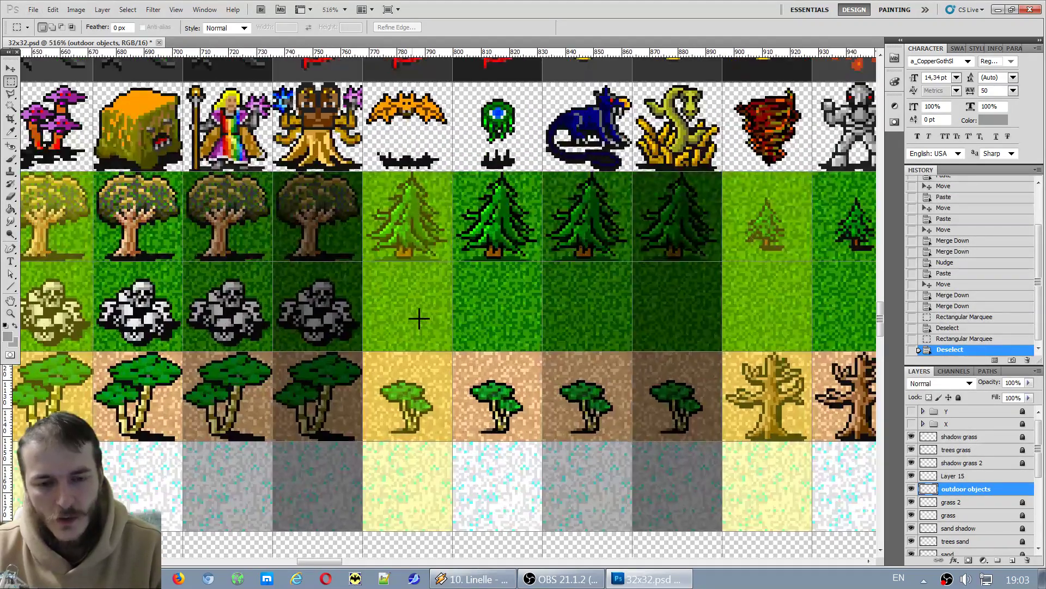
key(ctrl+v)
key(v)
drag(419, 321, 406, 322)
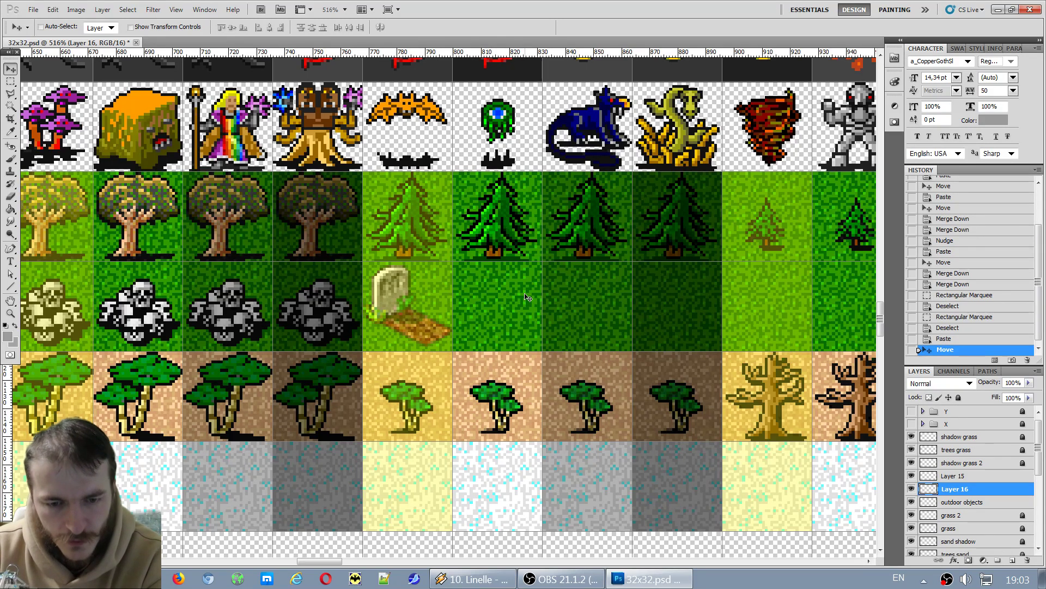
key(Right)
key(Down)
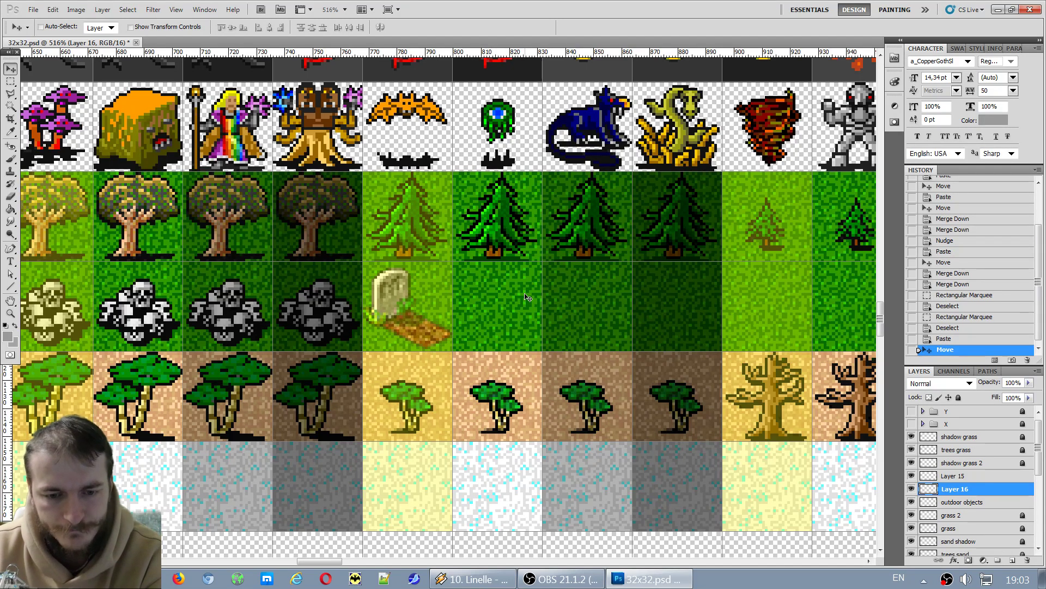
Fine-tune the grave's position in the lightest grass tile, lowering it about 1 more pixel.
scroll(438, 321, up, 4)
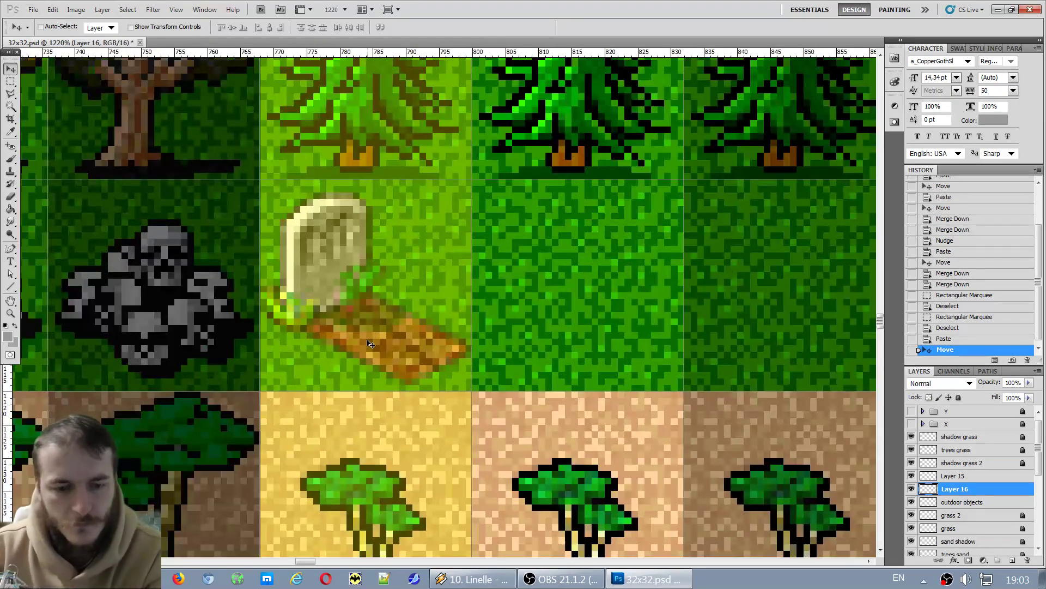
key(Down)
key(Up)
key(Up)
key(Down)
key(Down)
key(Down)
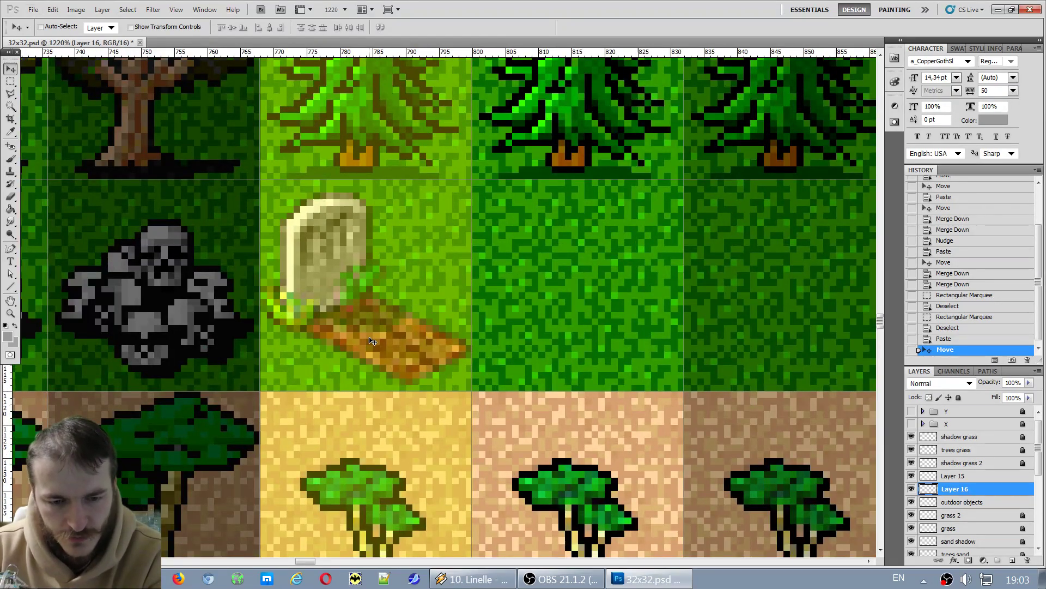
key(Left)
key(Left)
key(Right)
key(Right)
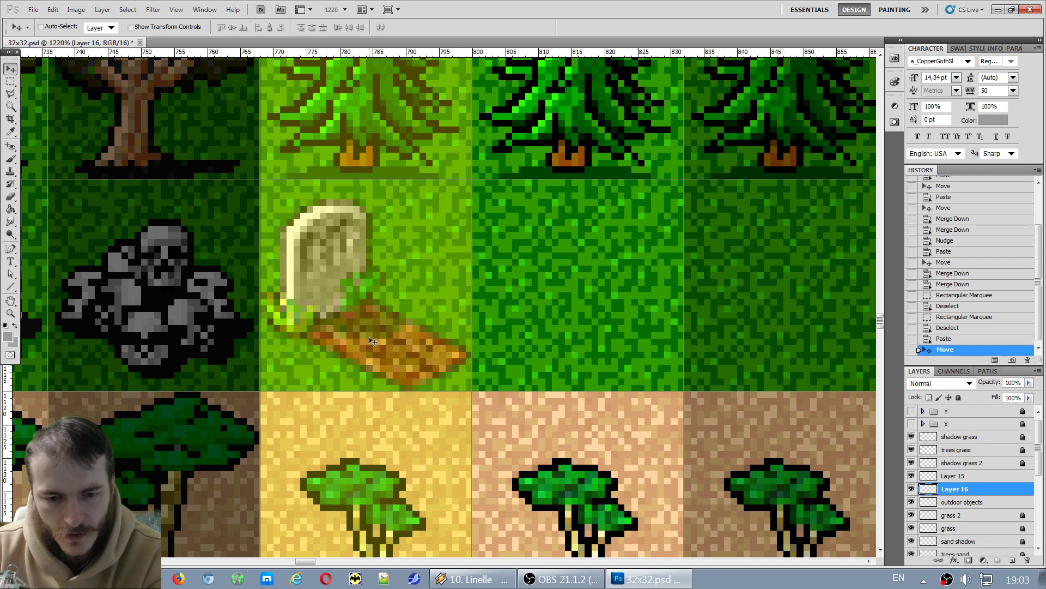
Paste two more graves into the normal and slightly darker grass tiles, level with the first grave.
key(ctrl+v)
drag(523, 323, 597, 337)
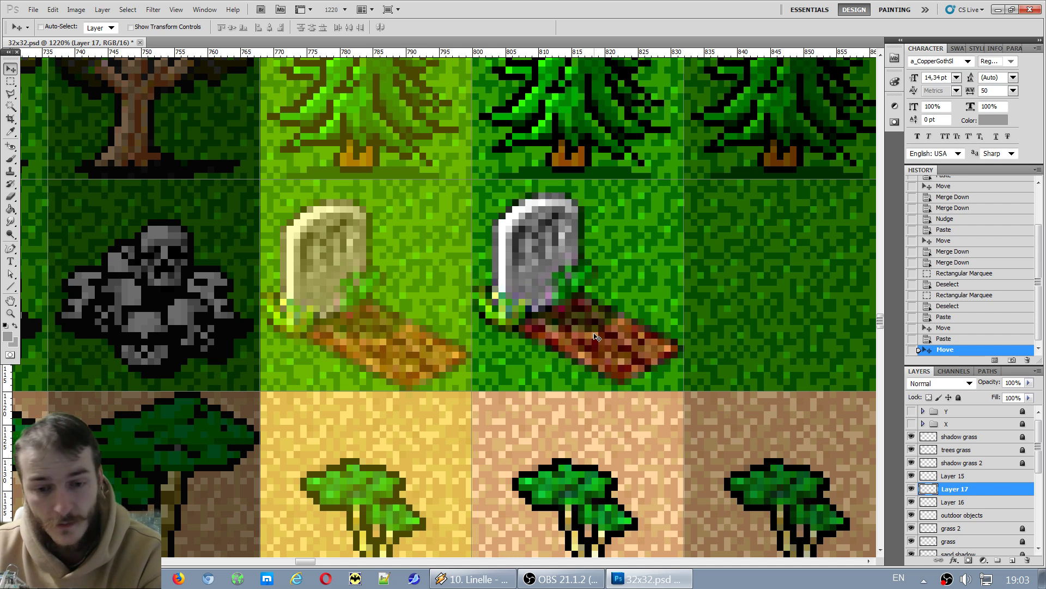
drag(596, 337, 597, 338)
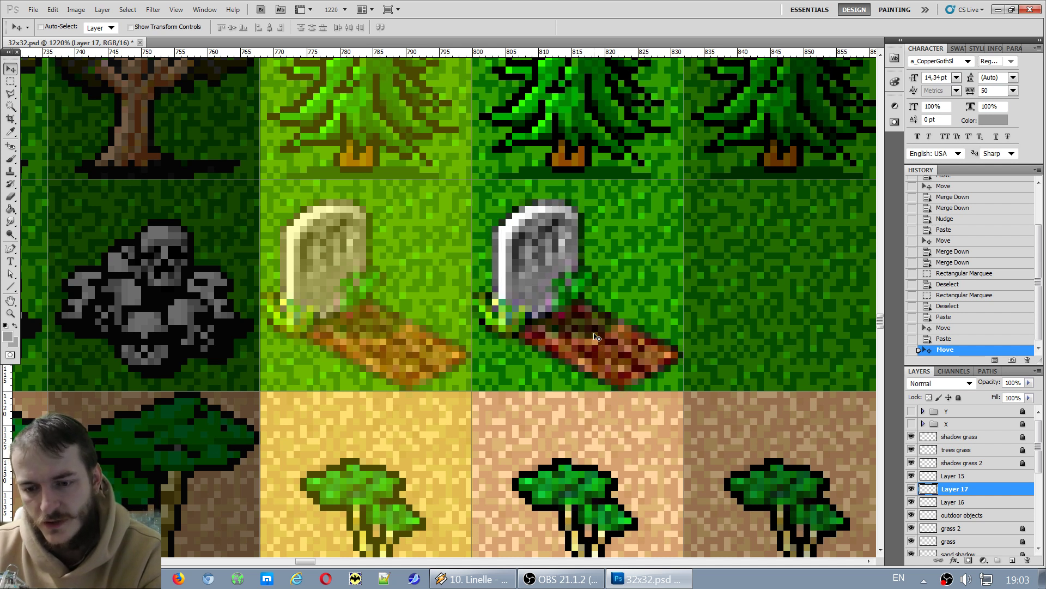
drag(305, 562, 312, 561)
key(ctrl+v)
drag(483, 297, 531, 278)
drag(604, 315, 604, 314)
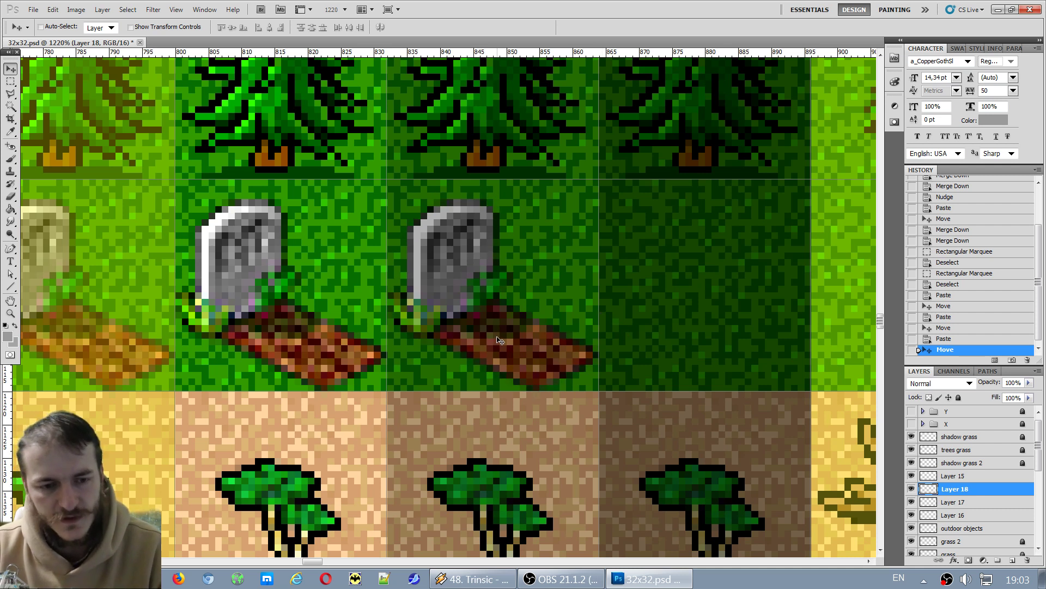
Paste a fourth grave into the darkest grass tile beside the others and nudge it down.
key(ctrl+v)
drag(499, 343, 724, 322)
key(Down)
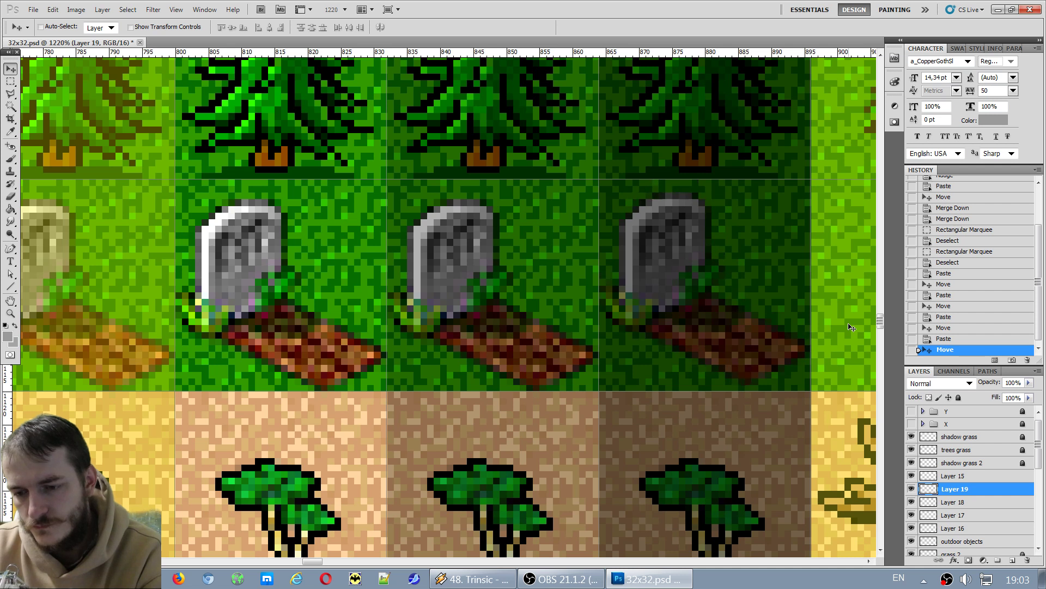
Fine-tune the fourth grave in the darkest grass tile so it lines up with the three other graves.
key(Up)
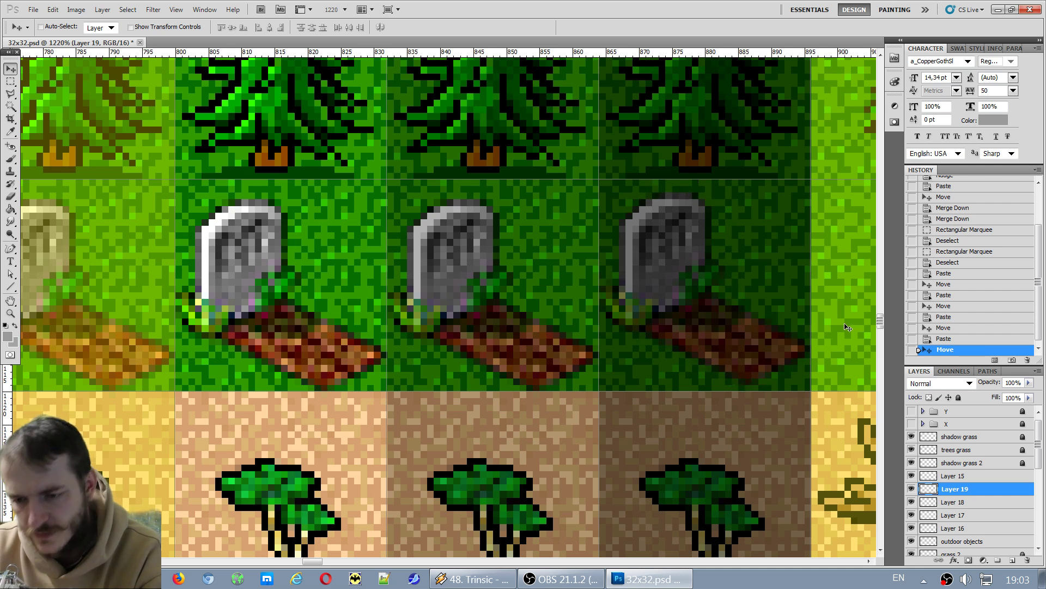
key(Down)
key(Up)
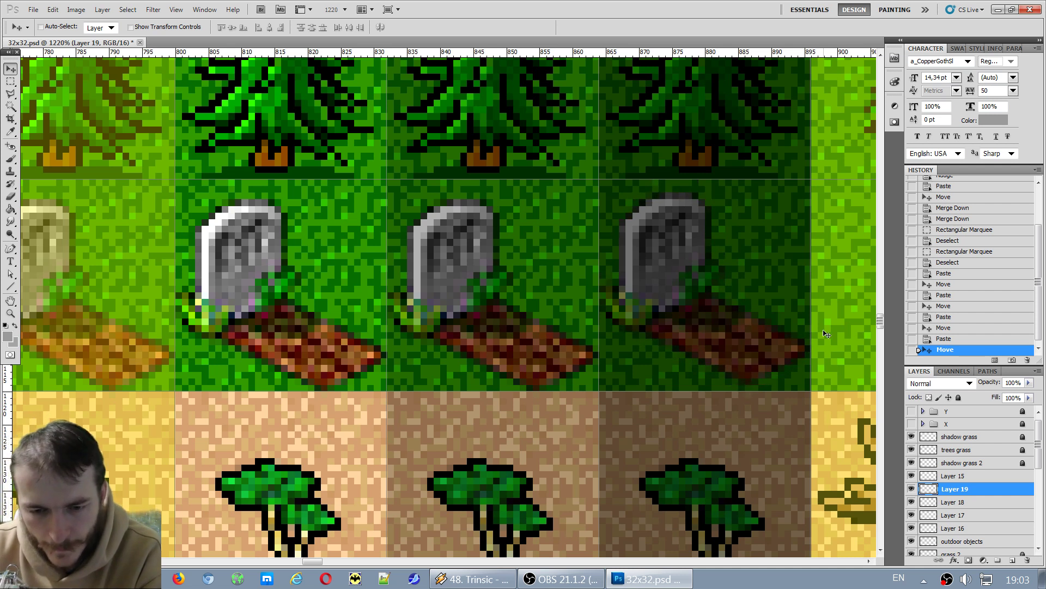
drag(763, 345, 763, 356)
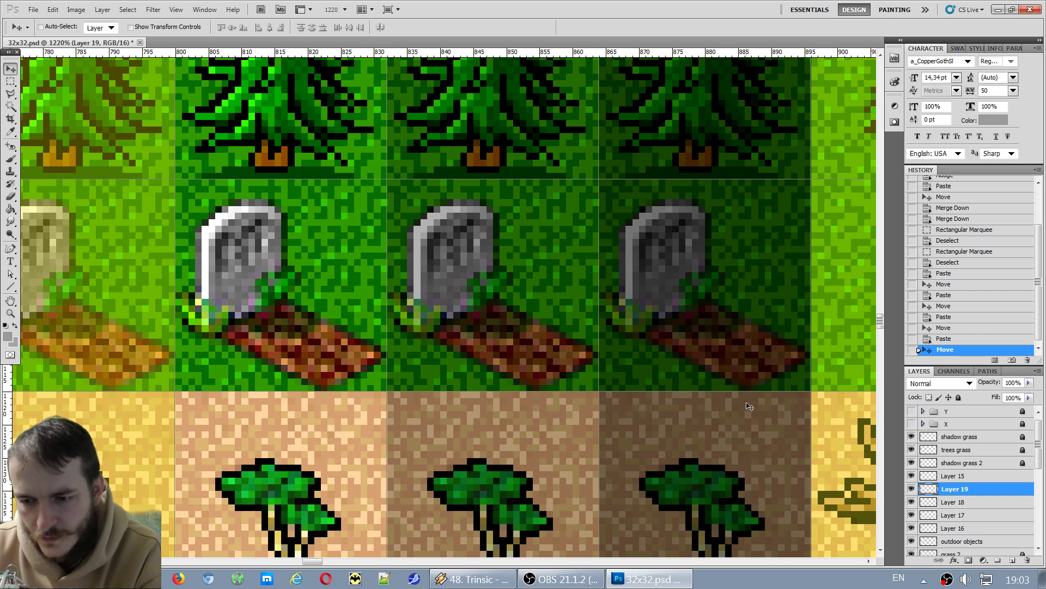
key(ctrl+z)
key(ctrl+z)
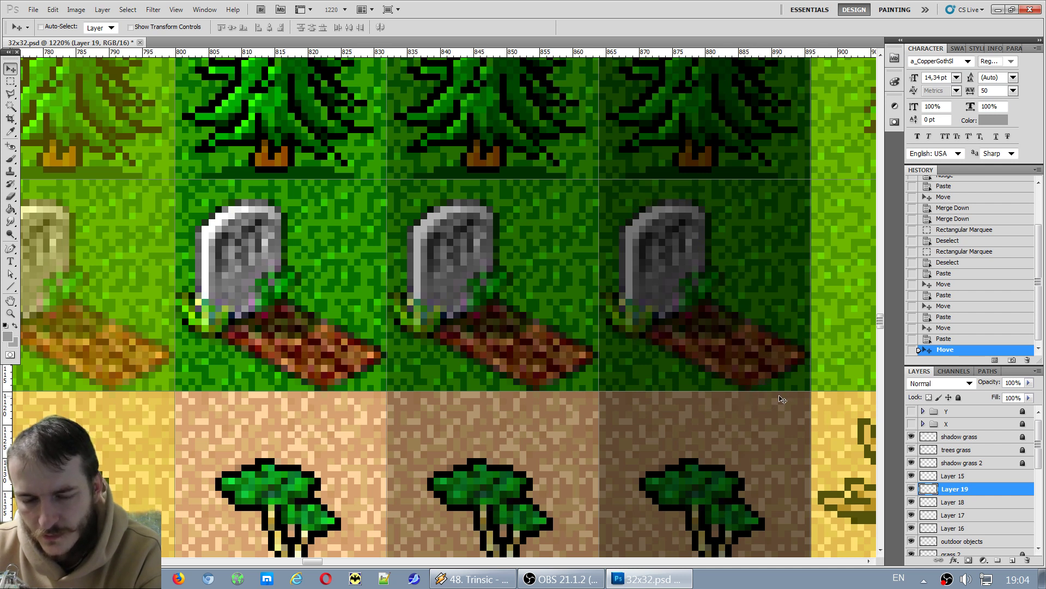
key(Up)
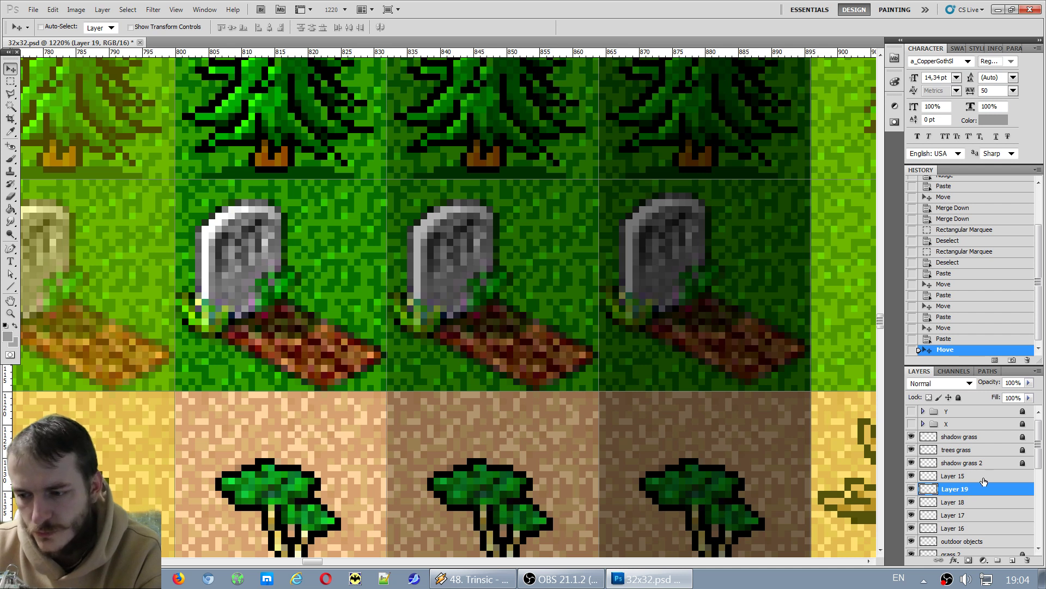
key(Down)
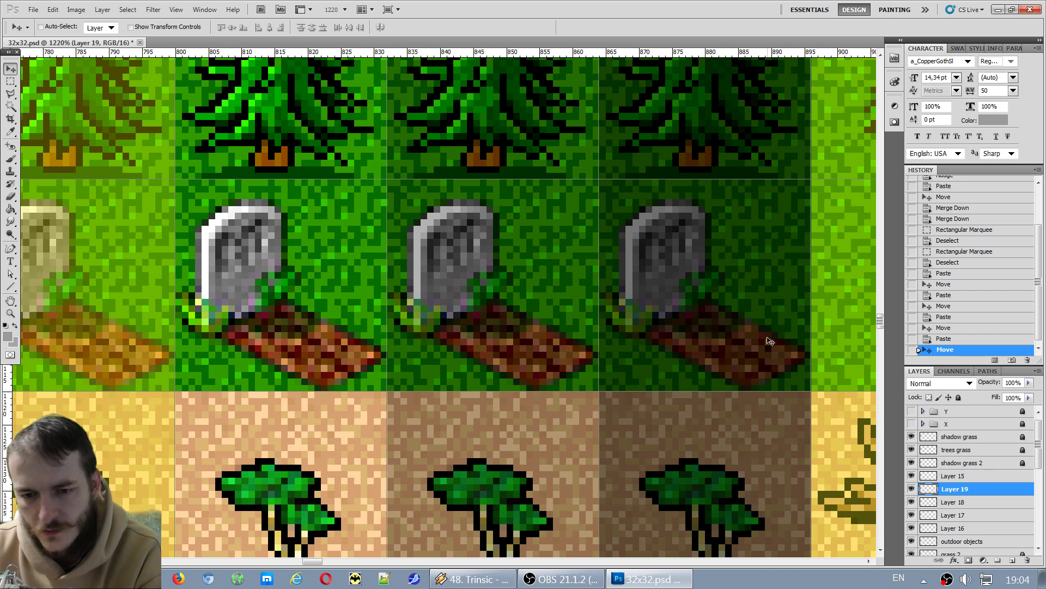
Merge the four grave layers into one and nudge the graves up 2 pixels together.
scroll(567, 402, down, 2)
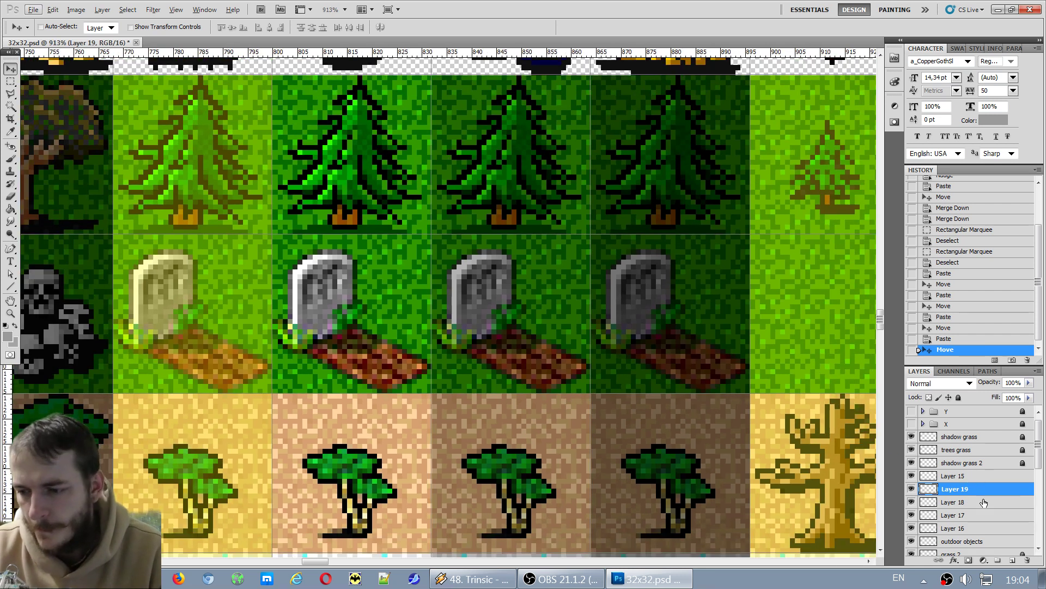
key(ctrl+e)
key(ctrl+e)
key(ctrl+e)
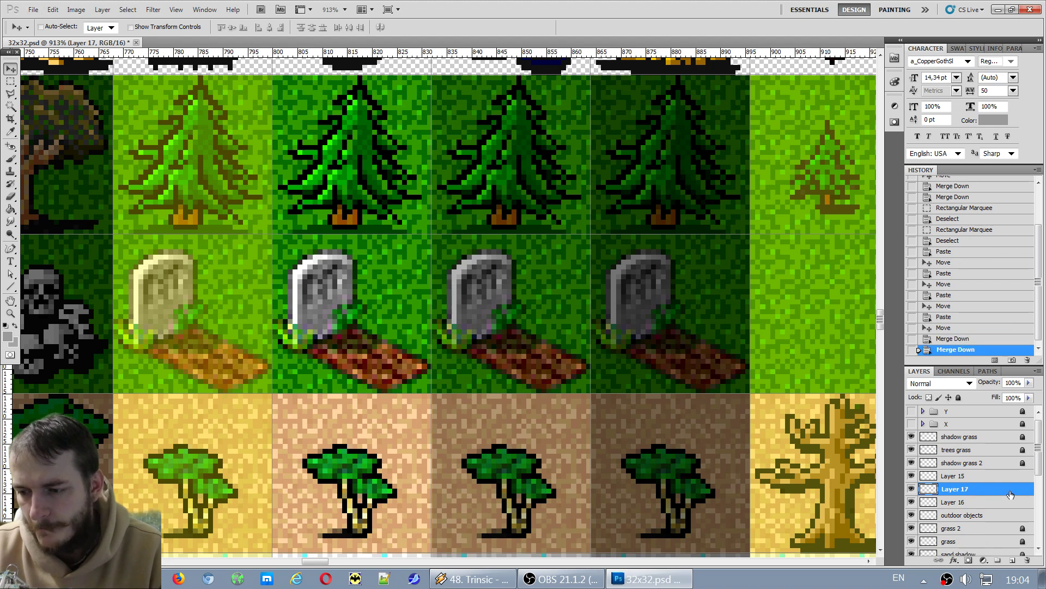
key(Up)
key(Up)
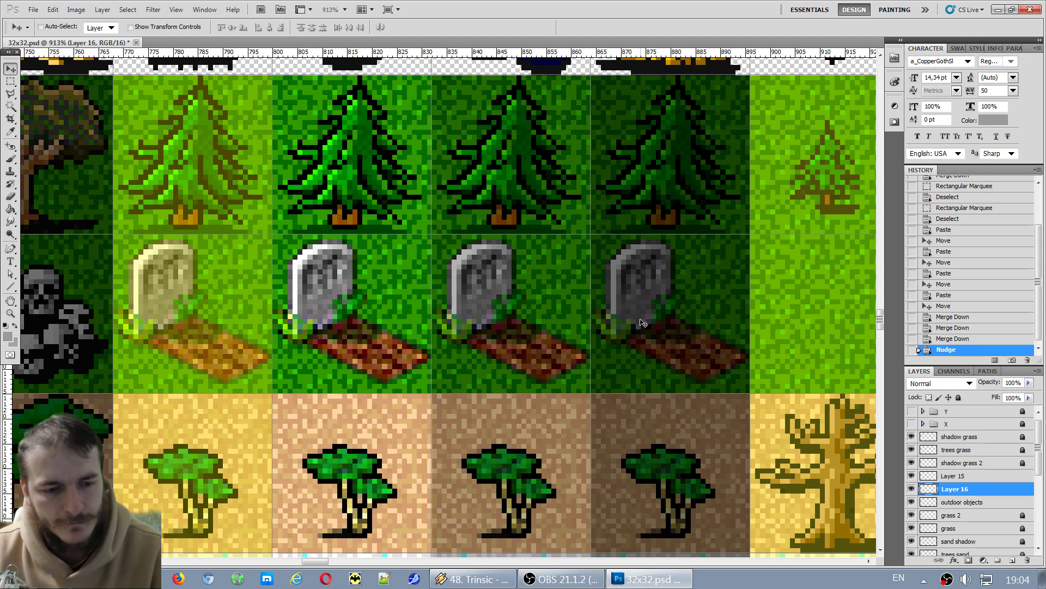
Merge Layer 15 into Layer 16 and copy the cooking pot sprite beside the original grave from the outdoor objects layer.
scroll(468, 355, down, 2)
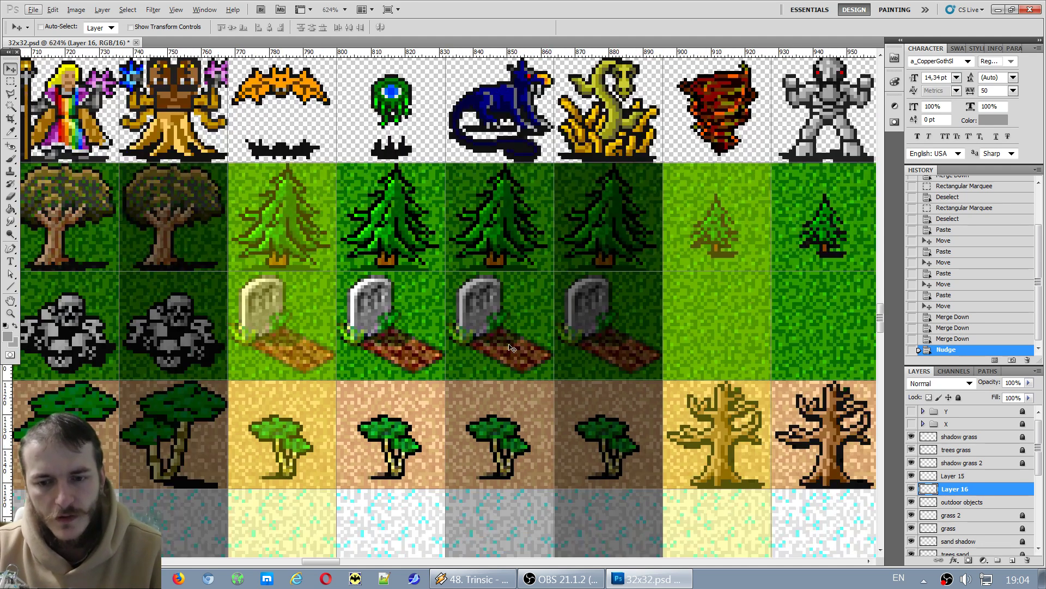
scroll(482, 302, up, 4)
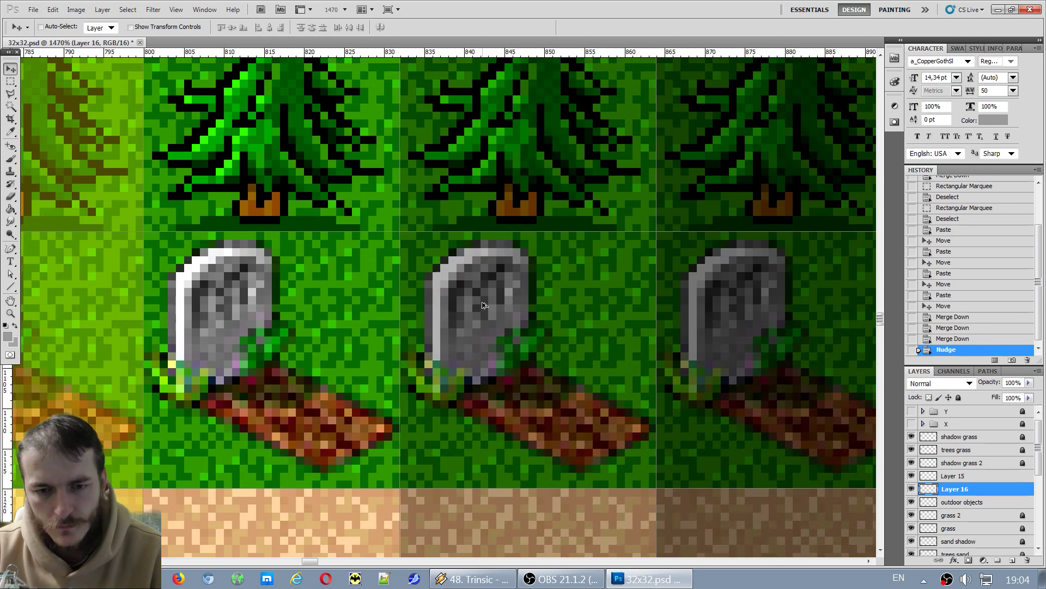
scroll(484, 305, down, 6)
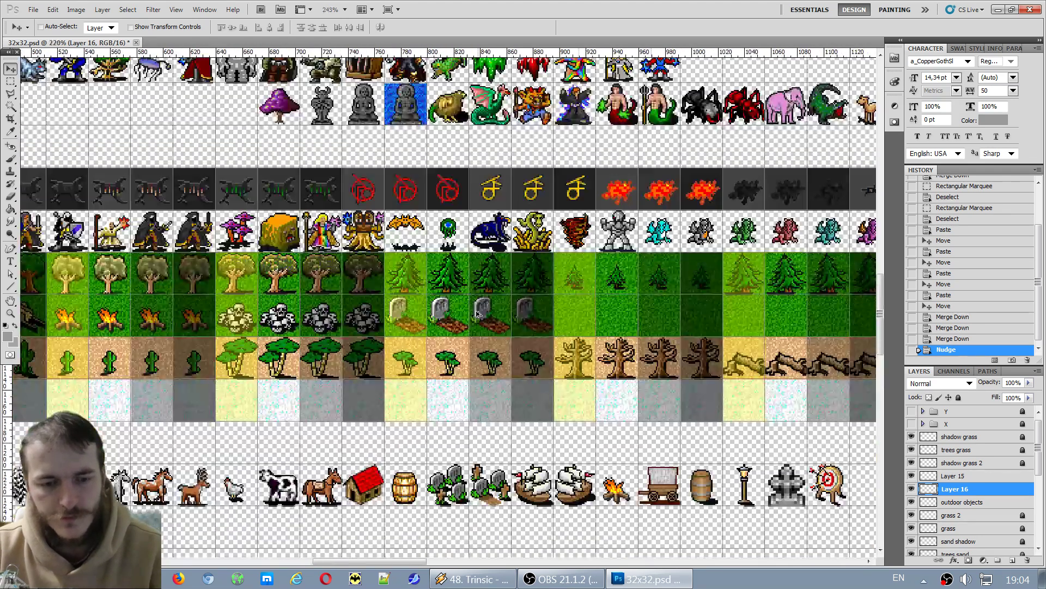
scroll(477, 315, down, 2)
click(11, 80)
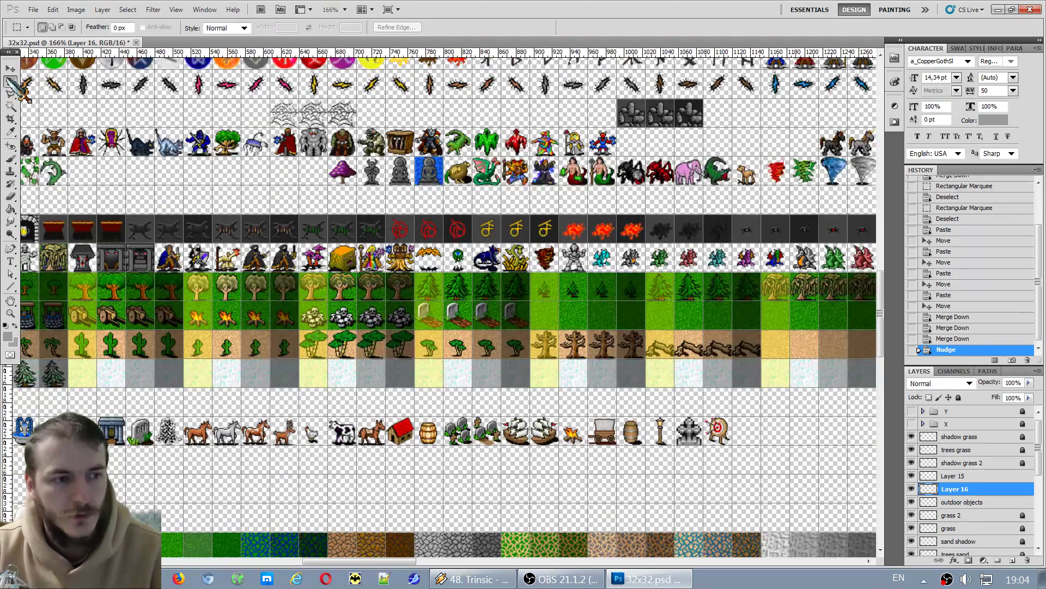
scroll(238, 402, down, 1)
drag(385, 561, 355, 561)
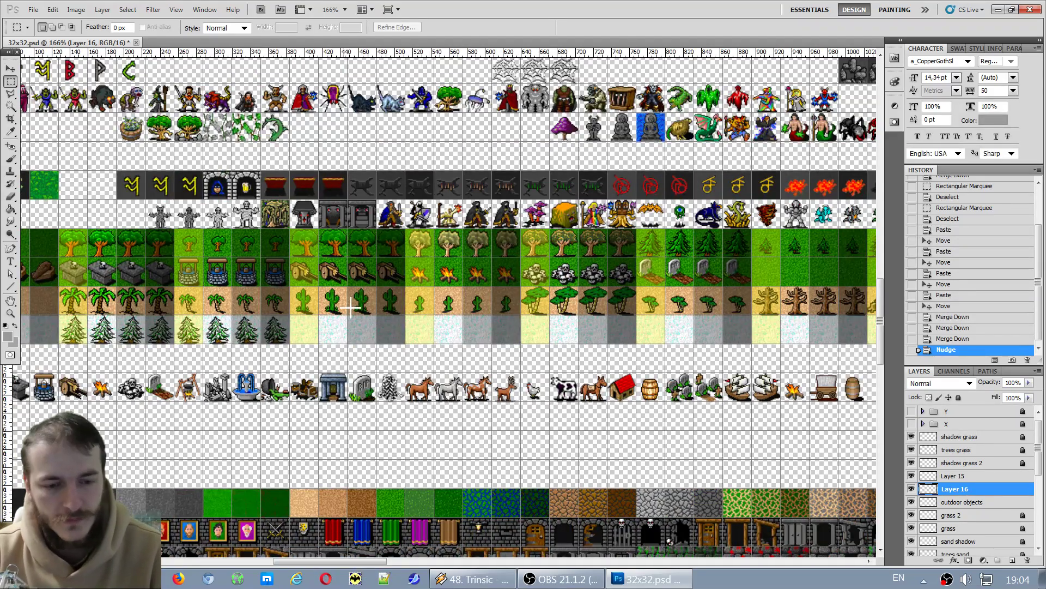
scroll(153, 372, up, 4)
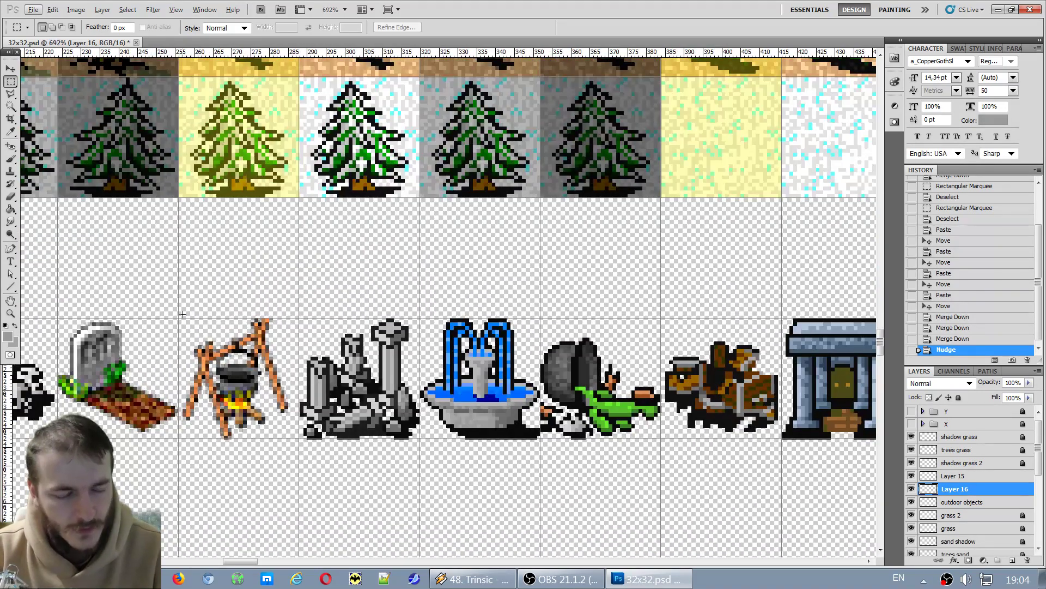
scroll(182, 314, up, 1)
scroll(204, 332, down, 1)
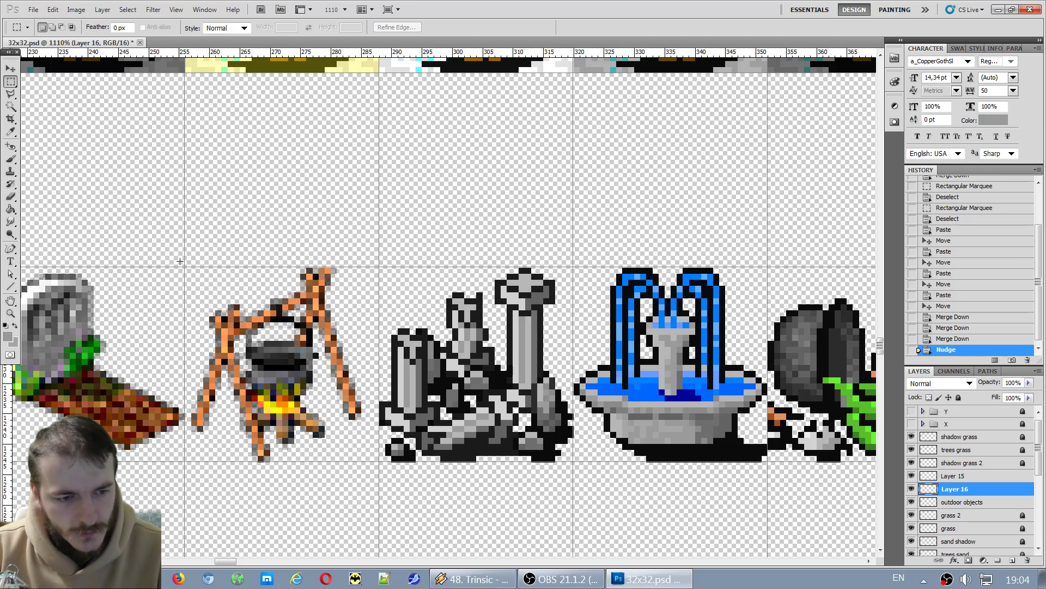
drag(203, 288, 380, 462)
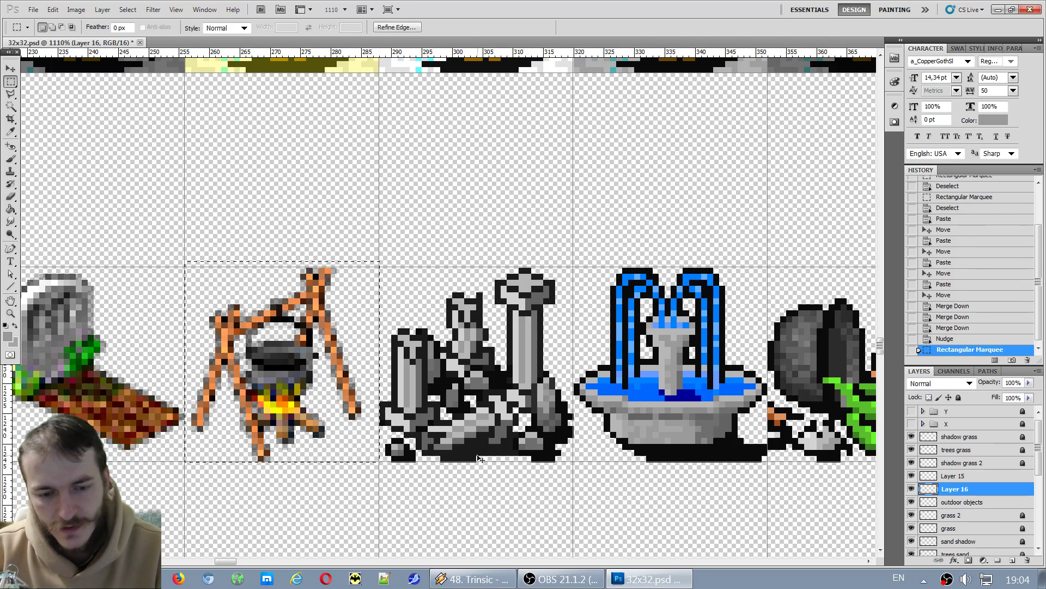
click(964, 476)
key(ctrl+e)
click(967, 490)
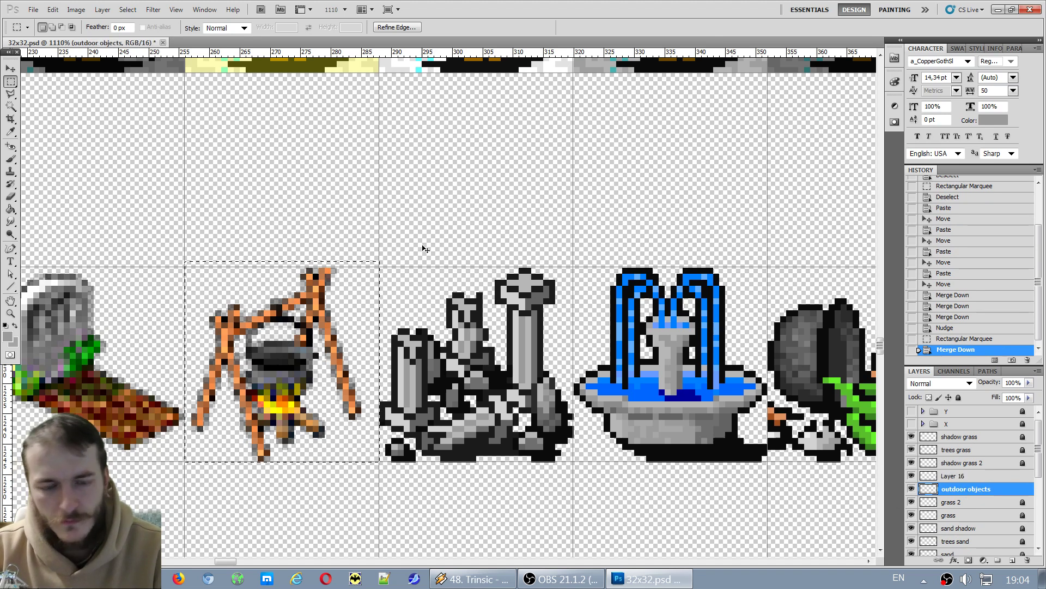
key(ctrl+d)
Paste the cooking pot into the lightest empty grass tile beside the graves and nudge it 1 pixel left.
scroll(442, 346, down, 2)
scroll(650, 349, down, 5)
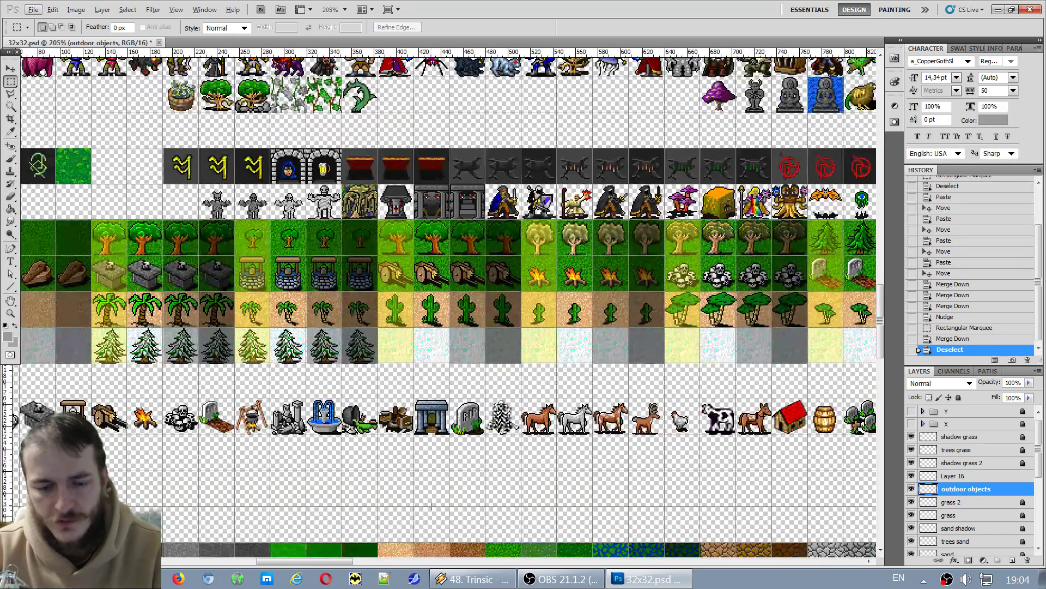
drag(319, 562, 390, 561)
scroll(351, 304, up, 3)
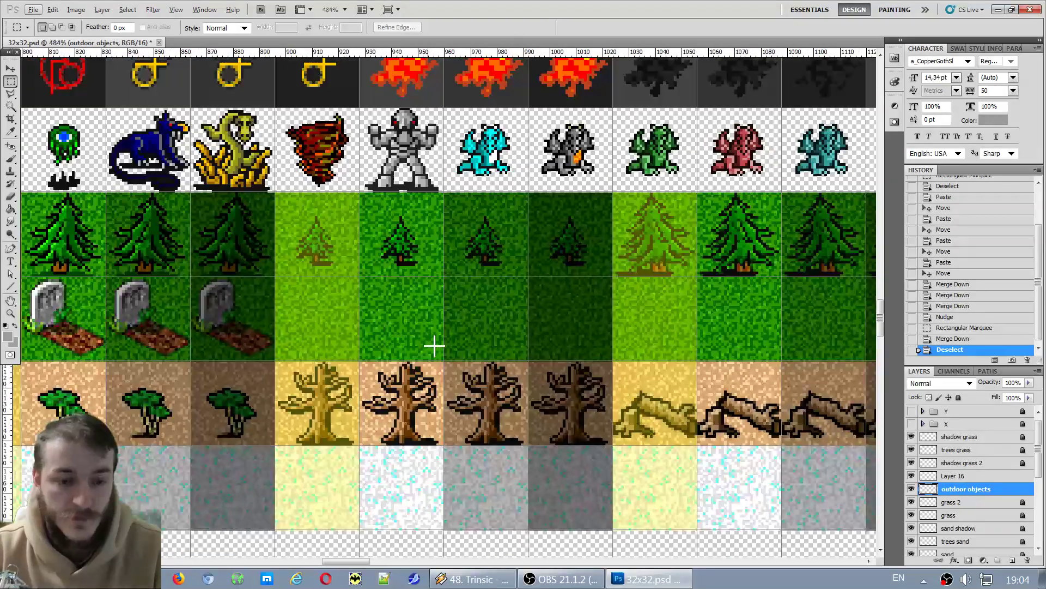
key(ctrl+v)
key(v)
drag(436, 318, 314, 329)
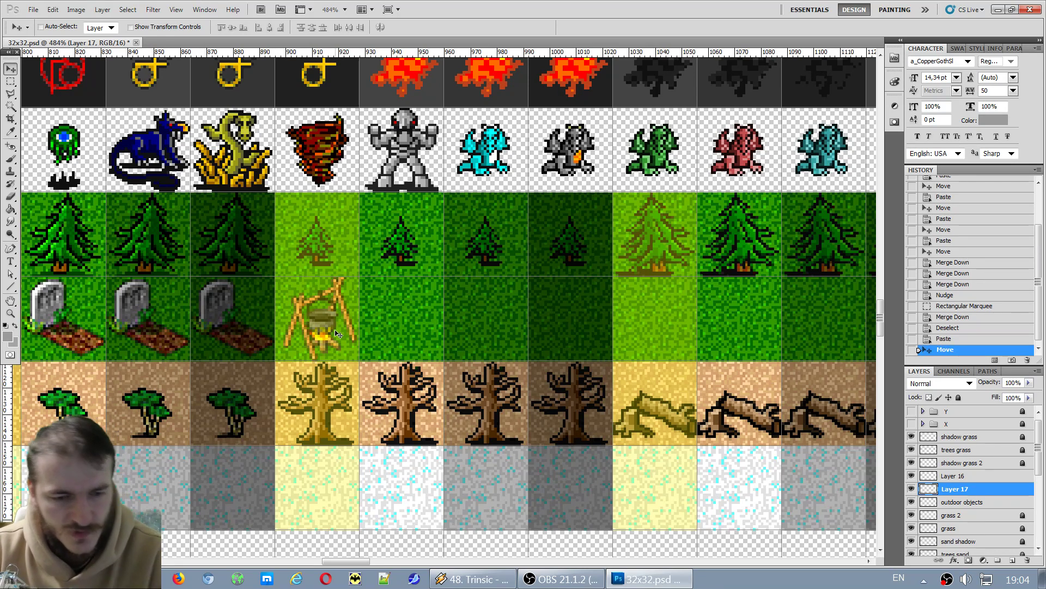
scroll(337, 333, up, 2)
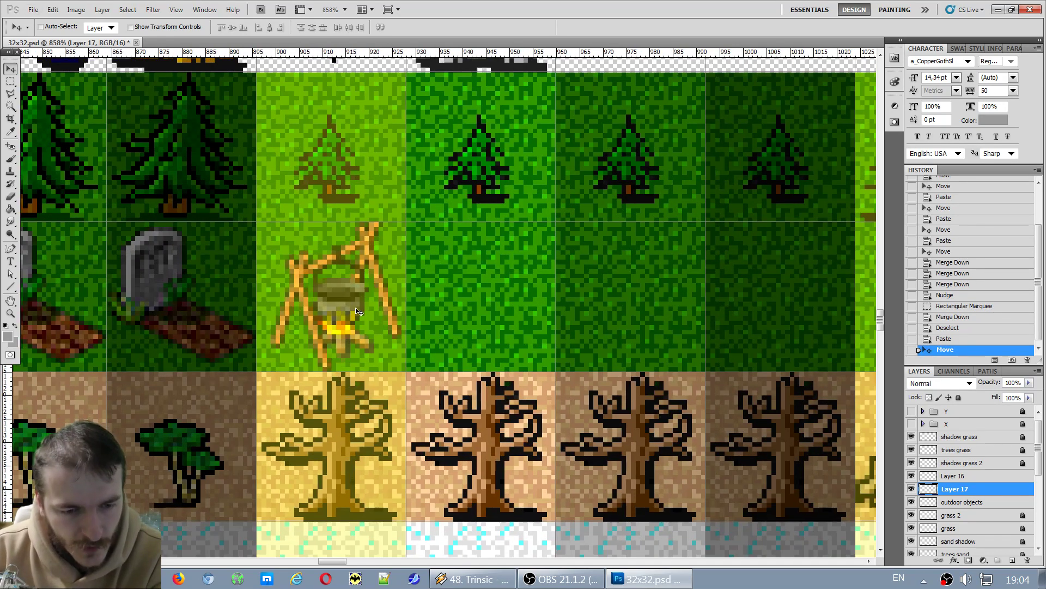
key(Left)
key(Left)
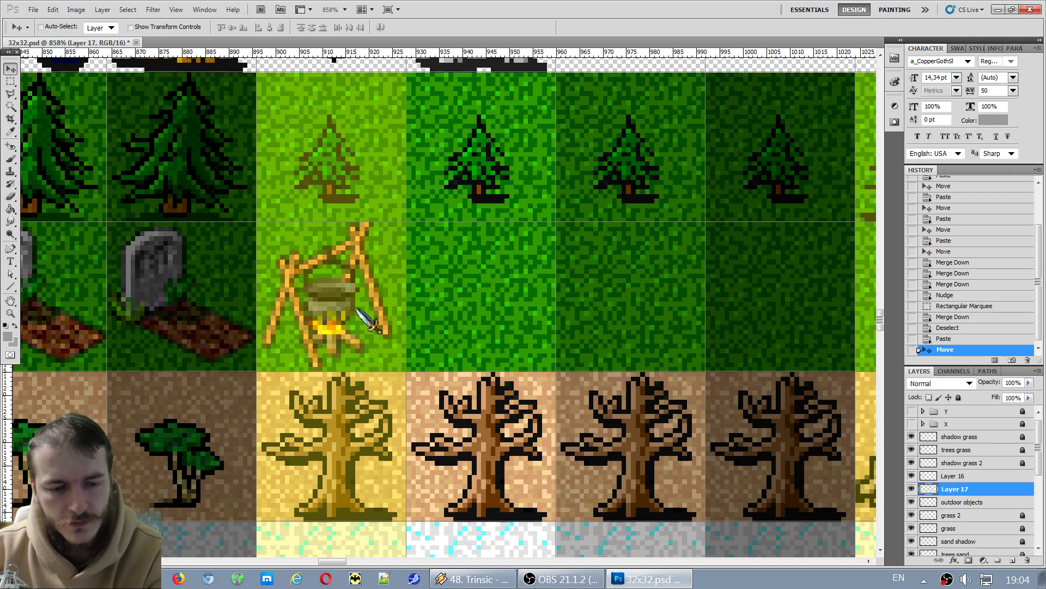
key(Right)
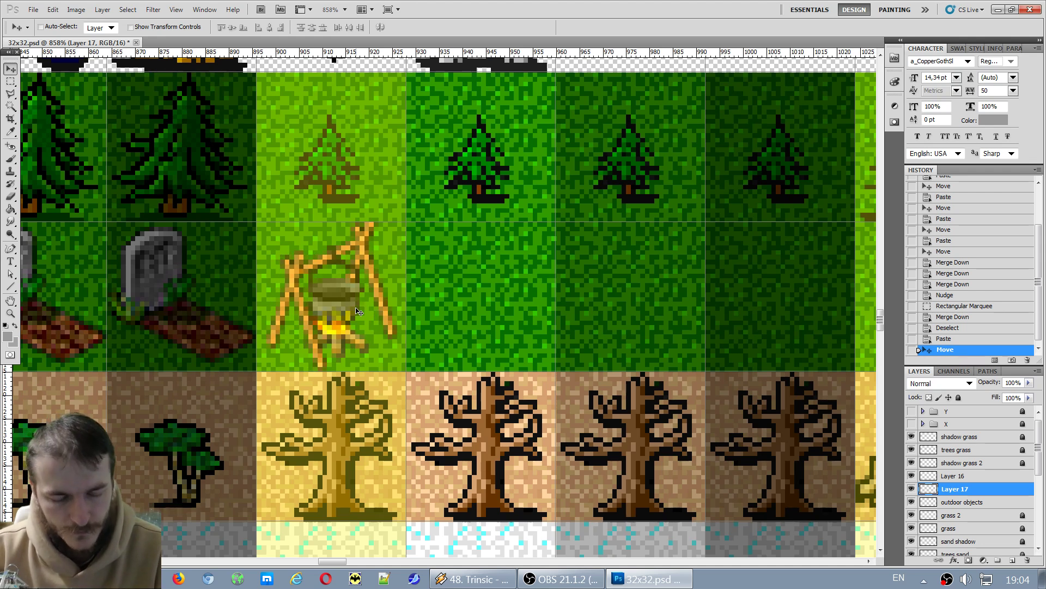
Paste two more cooking pots into the normal and slightly darker grass tiles, level with the first pot.
key(ctrl+v)
drag(455, 308, 489, 299)
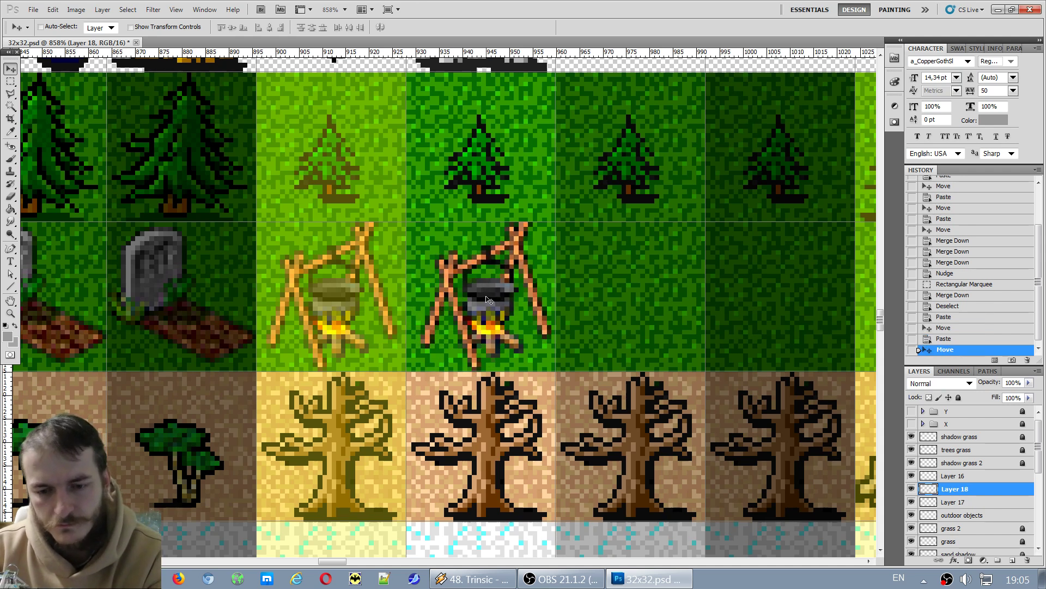
key(Left)
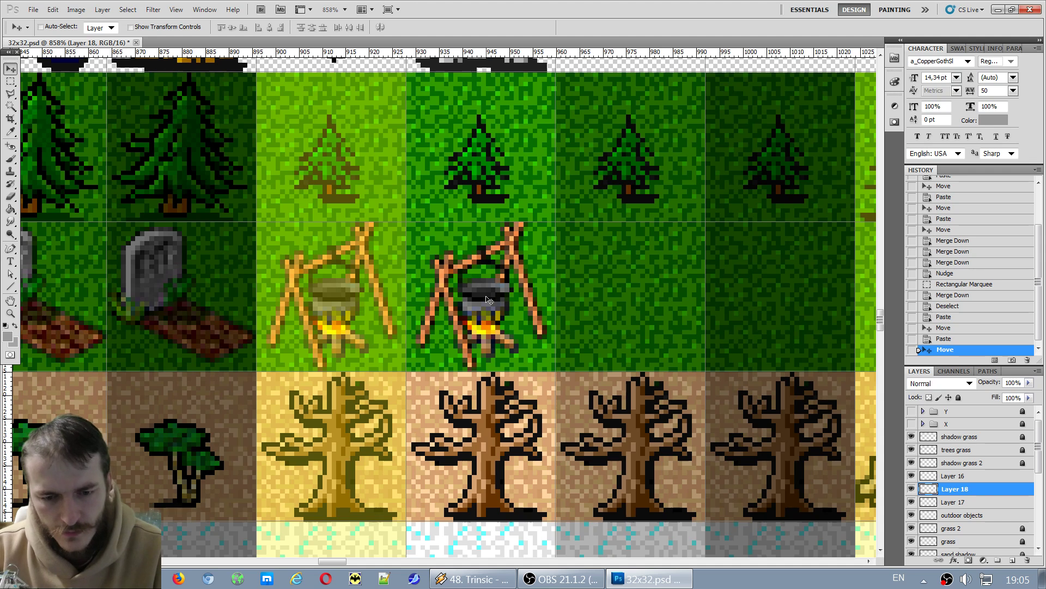
key(ctrl+v)
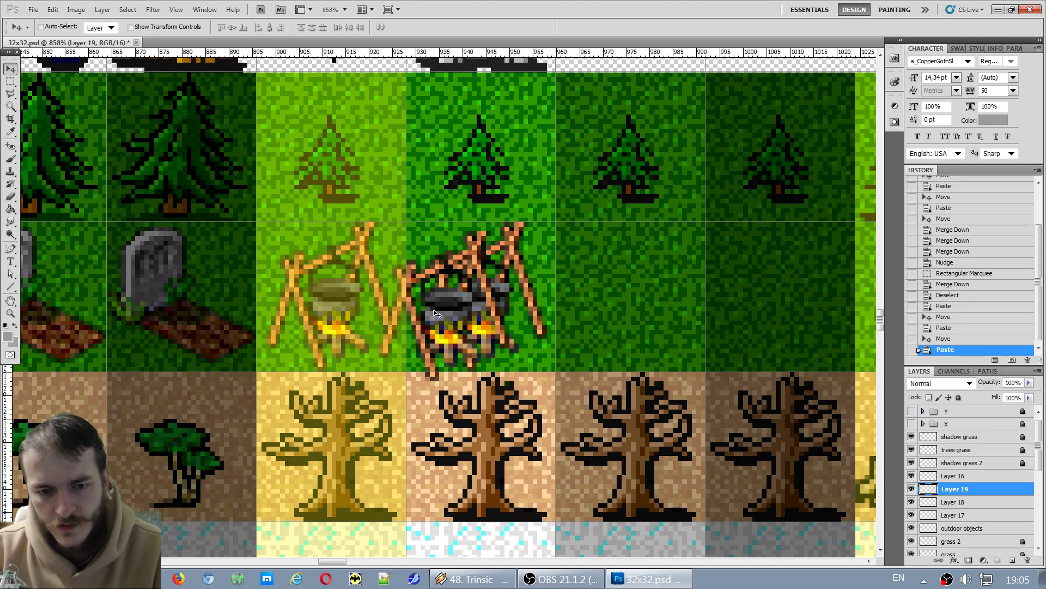
drag(437, 314, 626, 303)
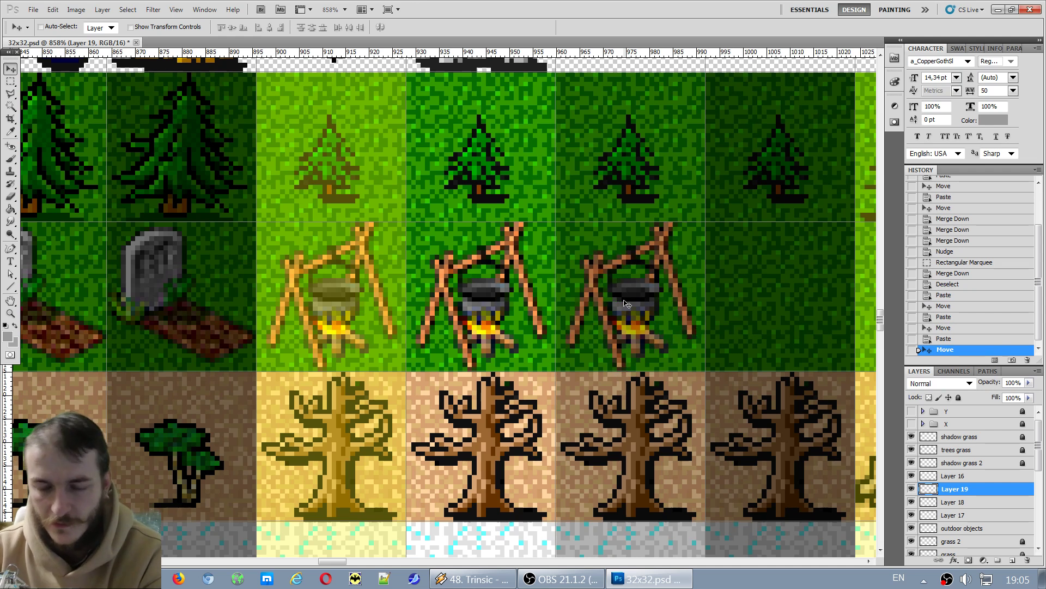
Paste a fourth cooking pot into the darkest grass tile, level with the other pots.
drag(345, 561, 348, 562)
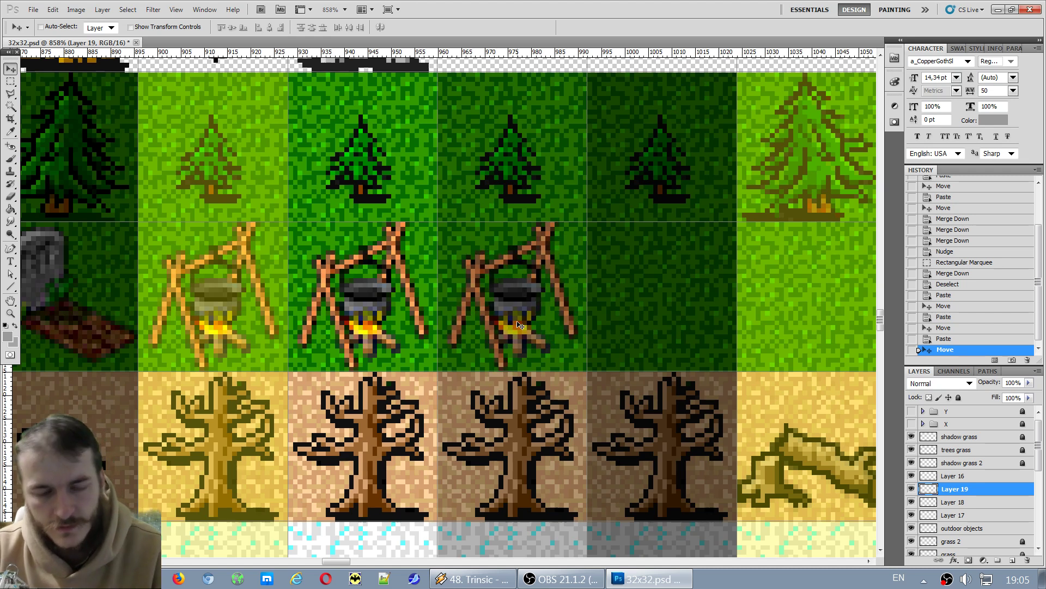
key(ctrl+v)
drag(520, 325, 671, 313)
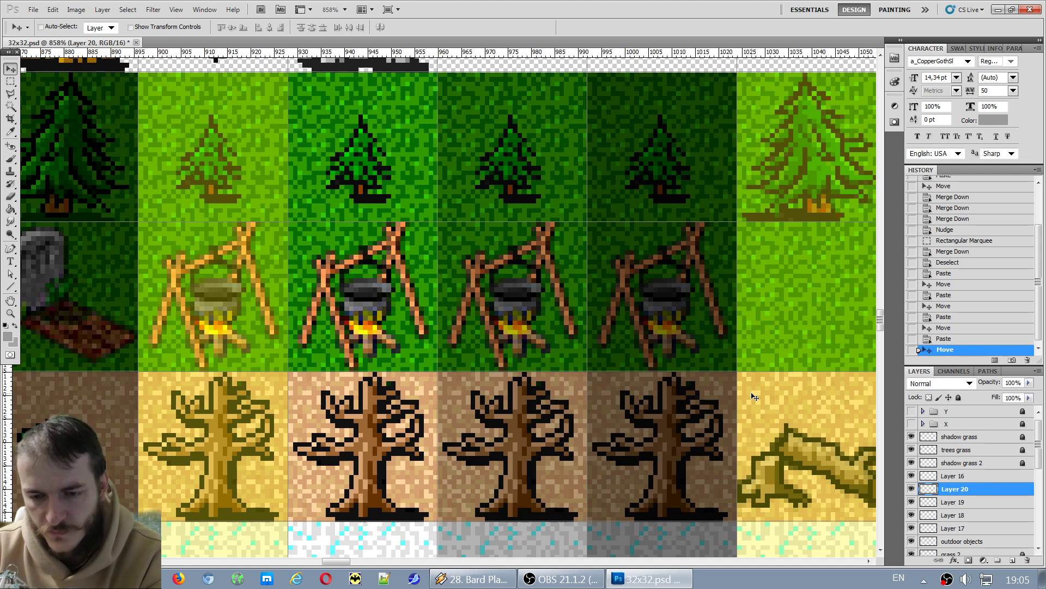
Merge the four cooking pot layers into the single Layer 17.
key(ctrl+e)
key(ctrl+e)
key(ctrl+e)
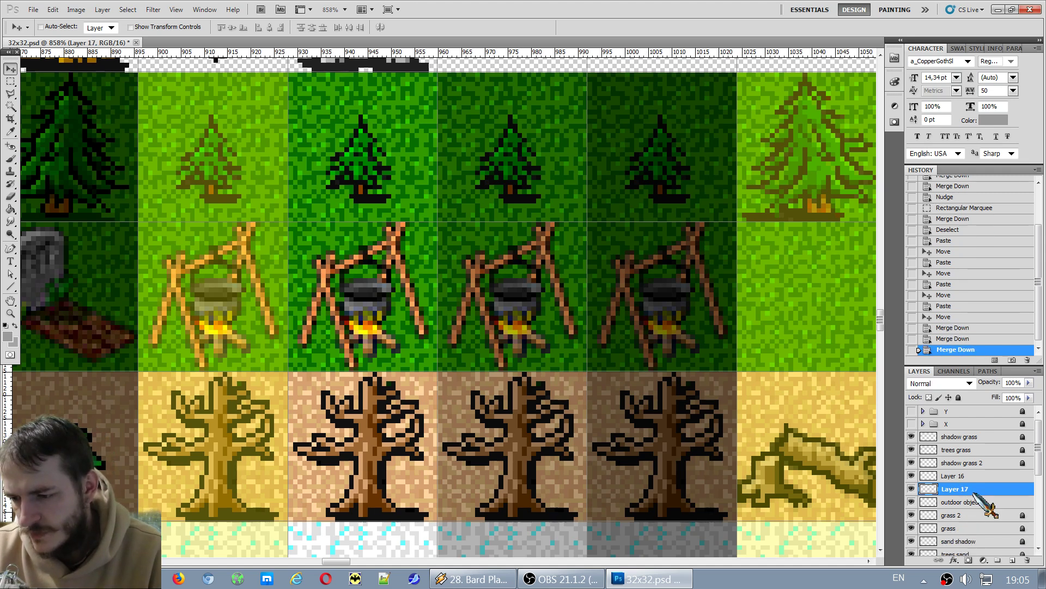
Check the contents of Layers 16 and 17 by toggling their visibility, and merge Layer 16 down into Layer 17.
click(910, 489)
click(911, 489)
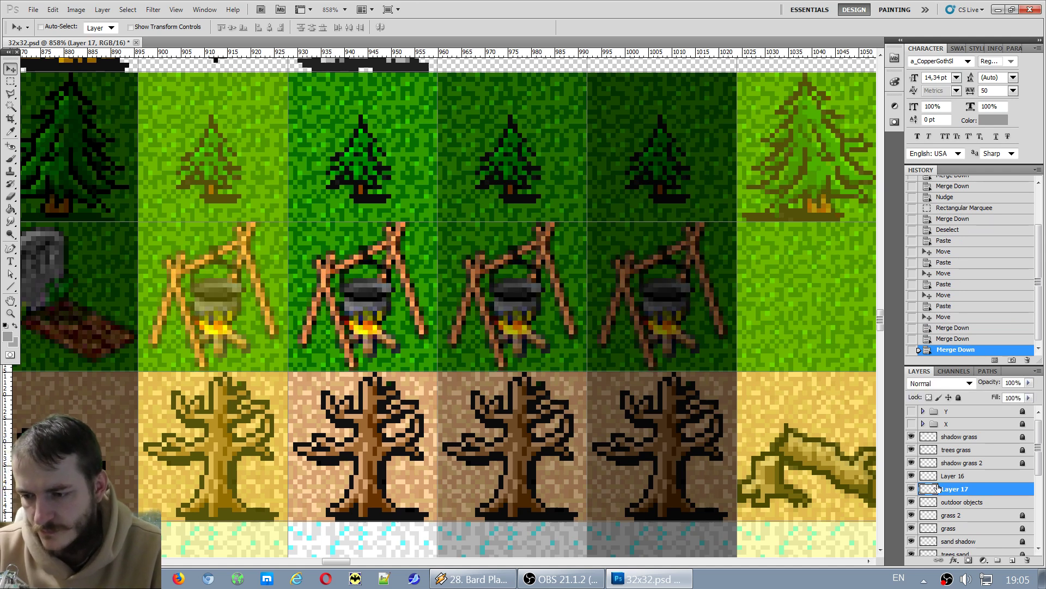
click(911, 475)
click(911, 476)
click(964, 476)
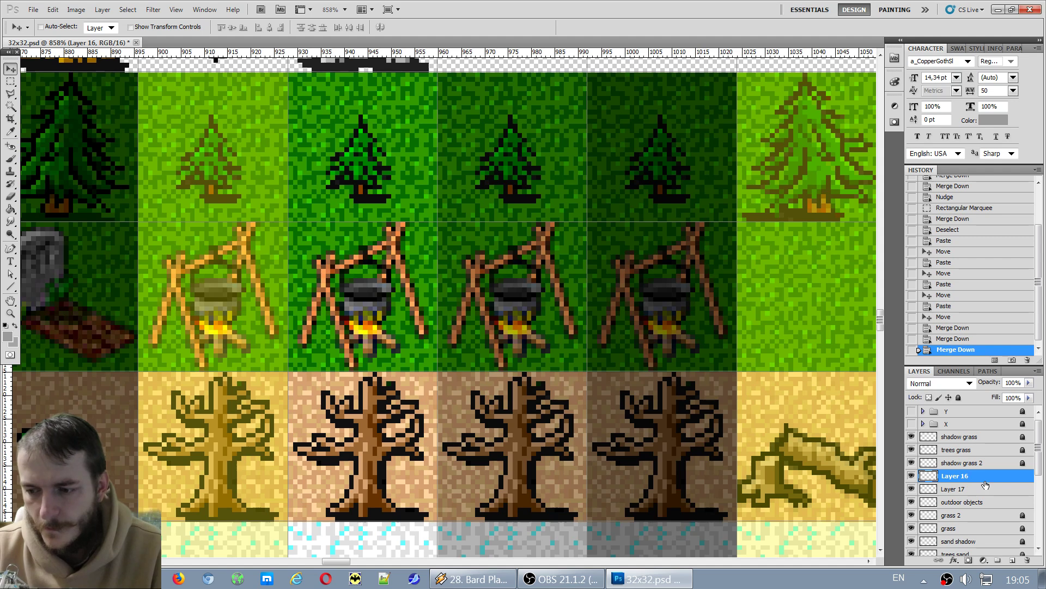
key(ctrl+e)
click(911, 476)
click(911, 476)
scroll(365, 409, down, 1)
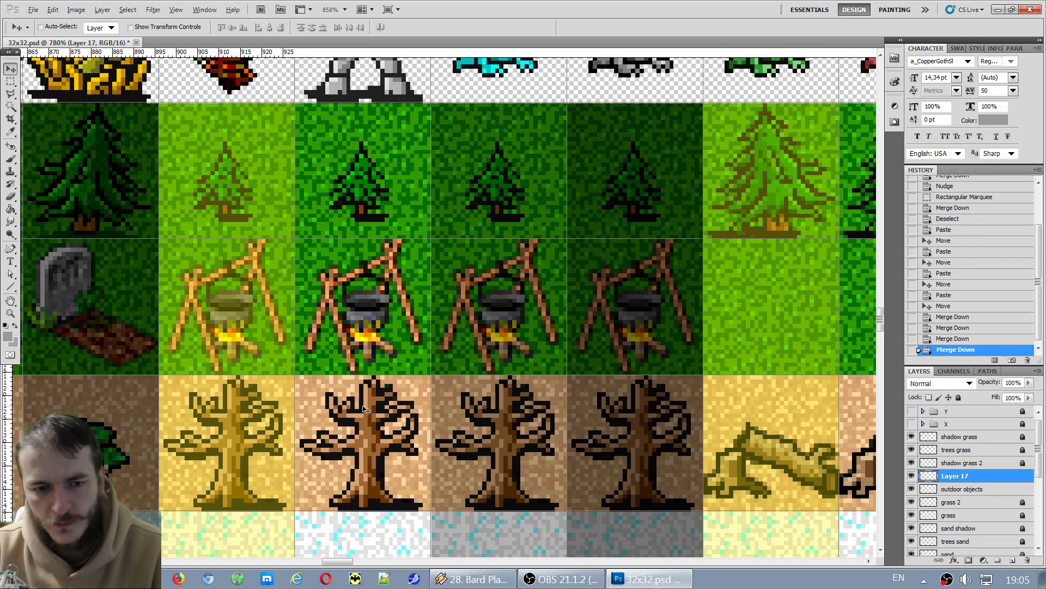
scroll(364, 409, down, 3)
scroll(382, 479, up, 1)
scroll(397, 523, down, 2)
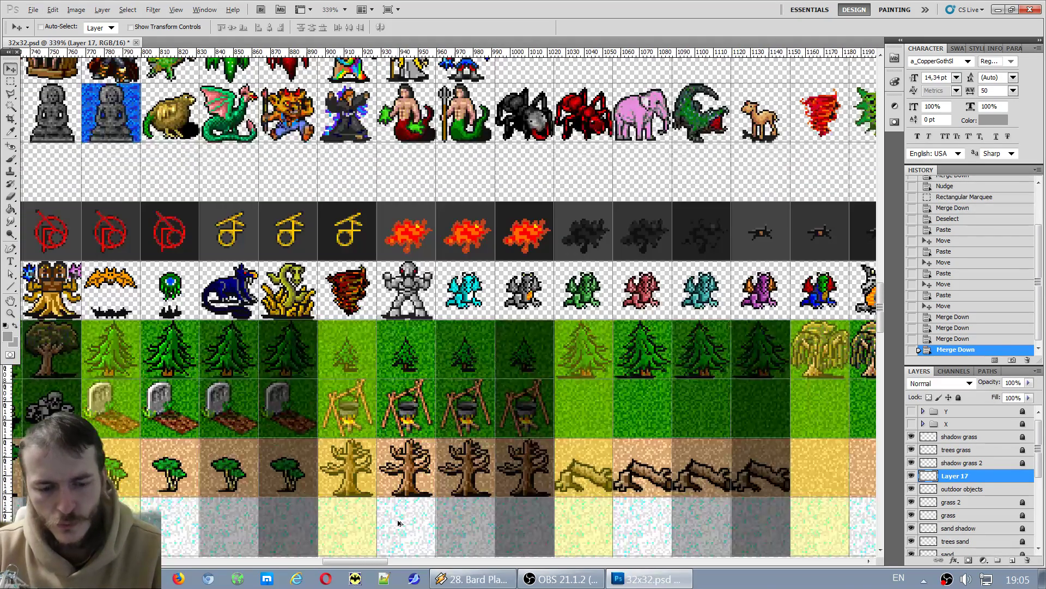
Select the ruined columns sprite in the source object row with the Rectangular Marquee and copy it from the outdoor objects layer.
drag(357, 558, 272, 556)
scroll(276, 514, down, 2)
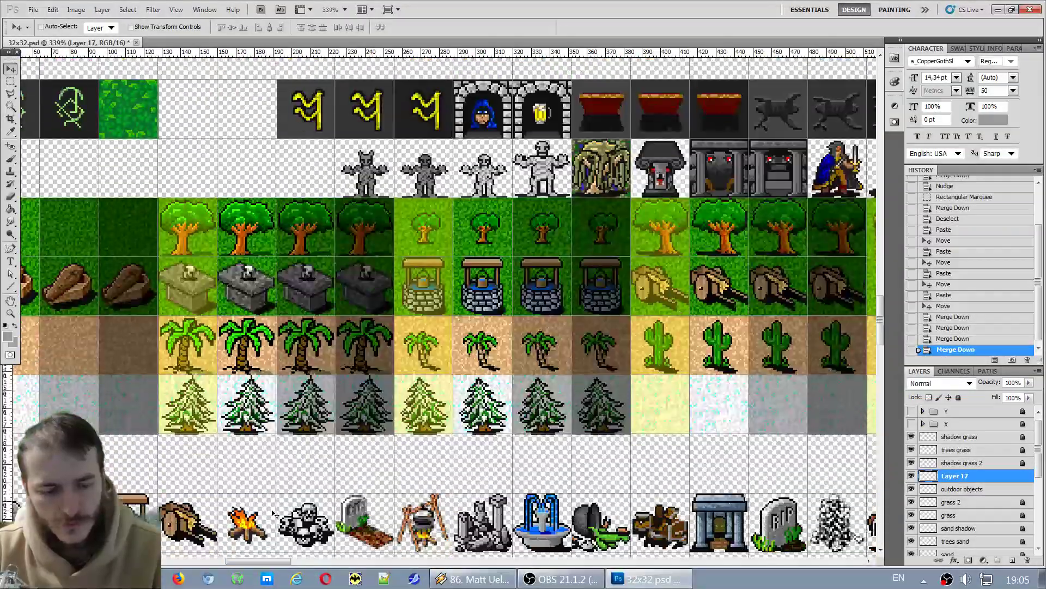
scroll(275, 514, down, 1)
scroll(278, 540, left, 2)
scroll(330, 508, down, 1)
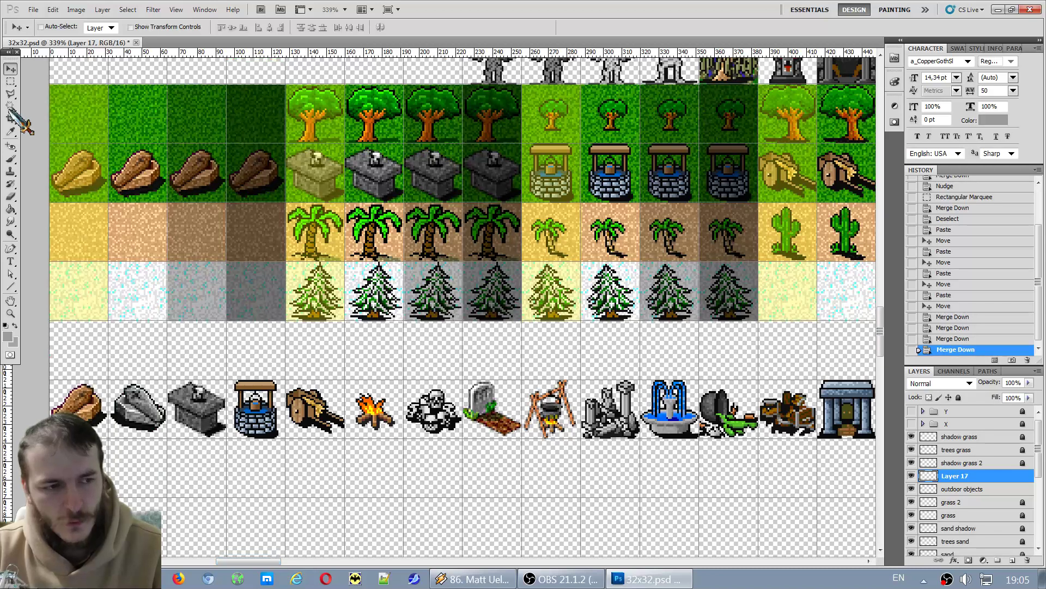
click(11, 81)
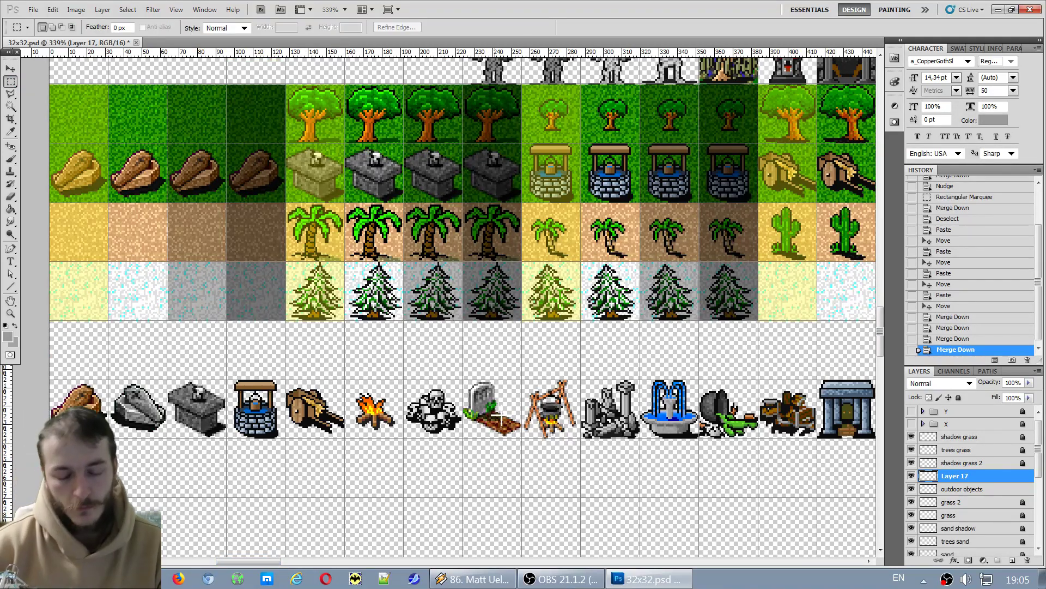
scroll(701, 438, up, 2)
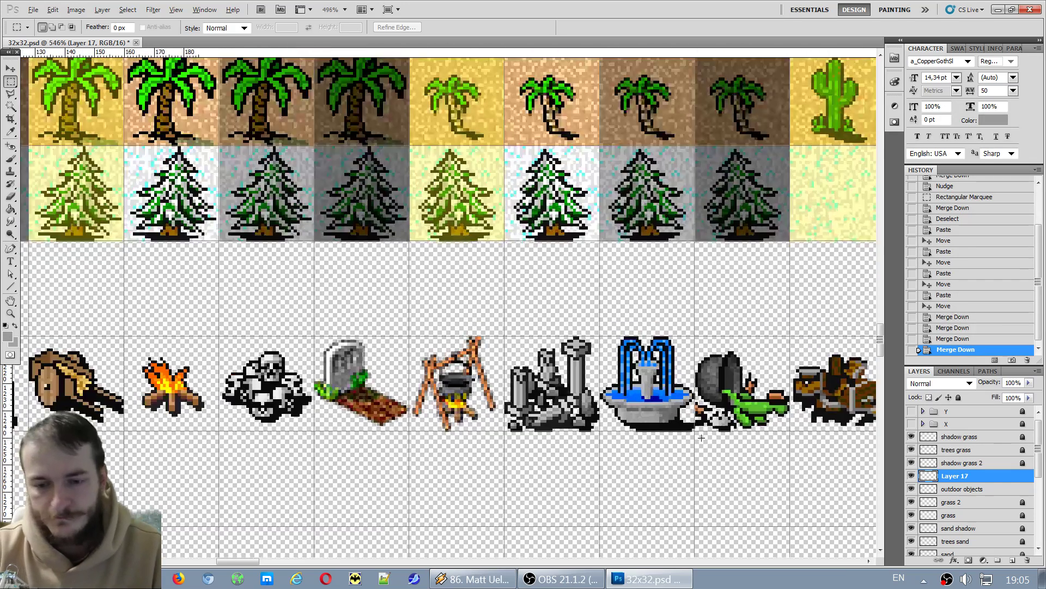
scroll(701, 437, up, 1)
drag(467, 317, 467, 316)
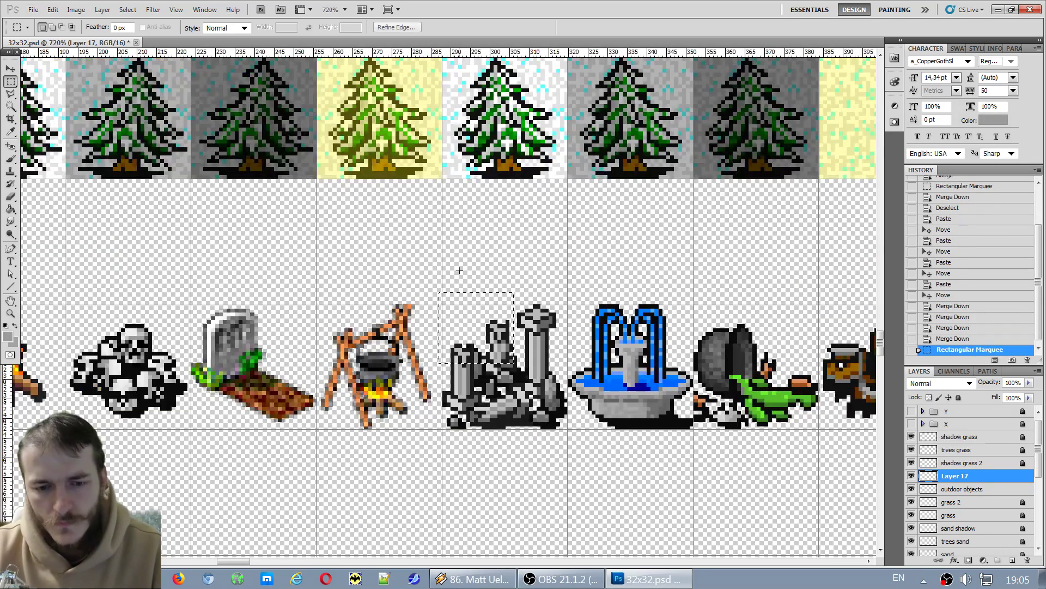
click(443, 294)
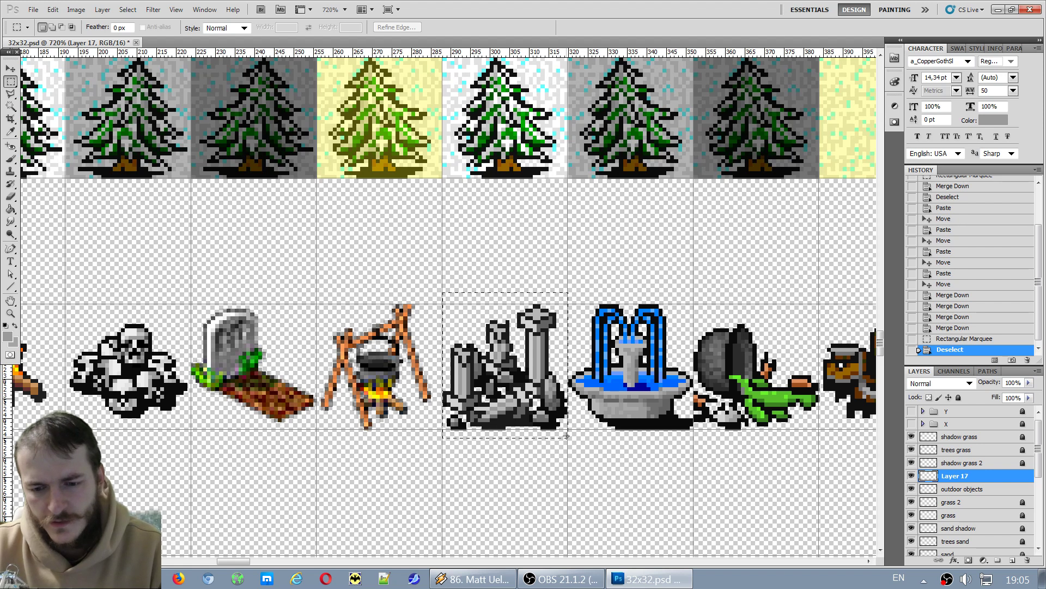
drag(567, 436, 567, 436)
key(ctrl+c)
click(522, 225)
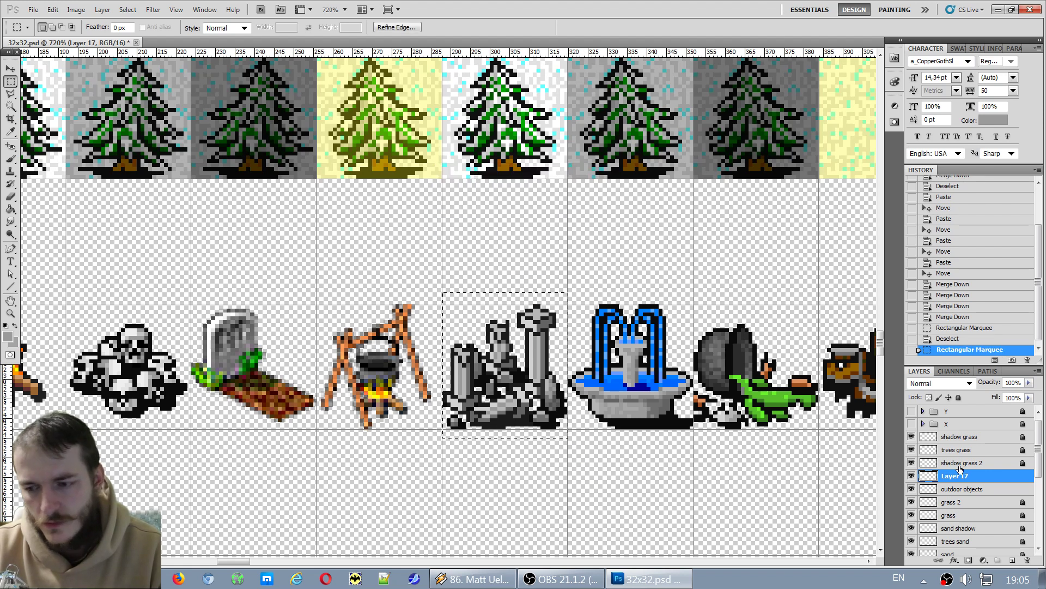
click(975, 489)
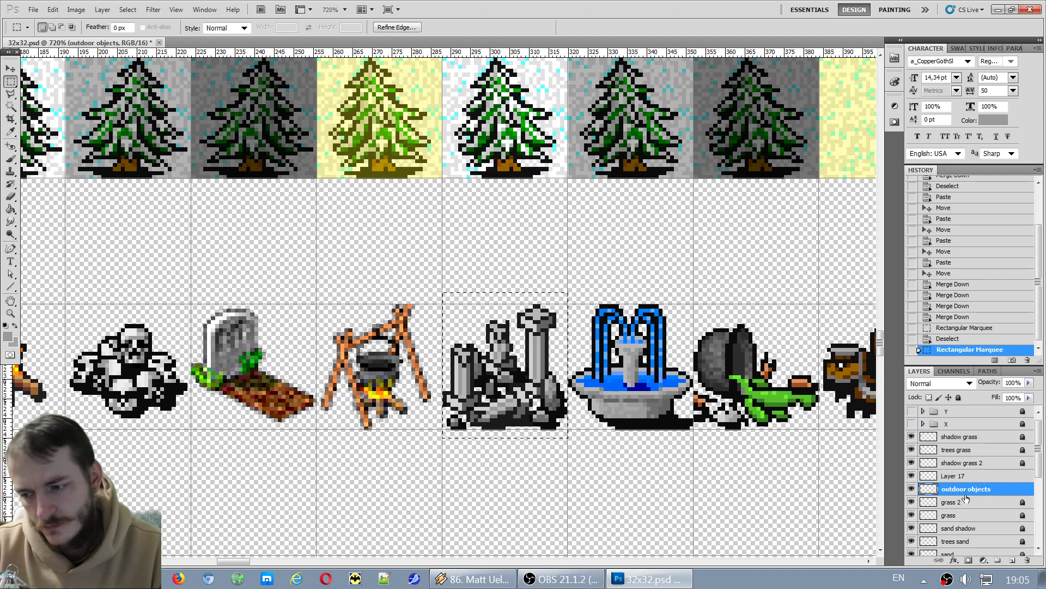
Paste the ruined columns and move them into the empty lightest grass tile below the large spruce, after the cooking pots.
scroll(571, 471, down, 6)
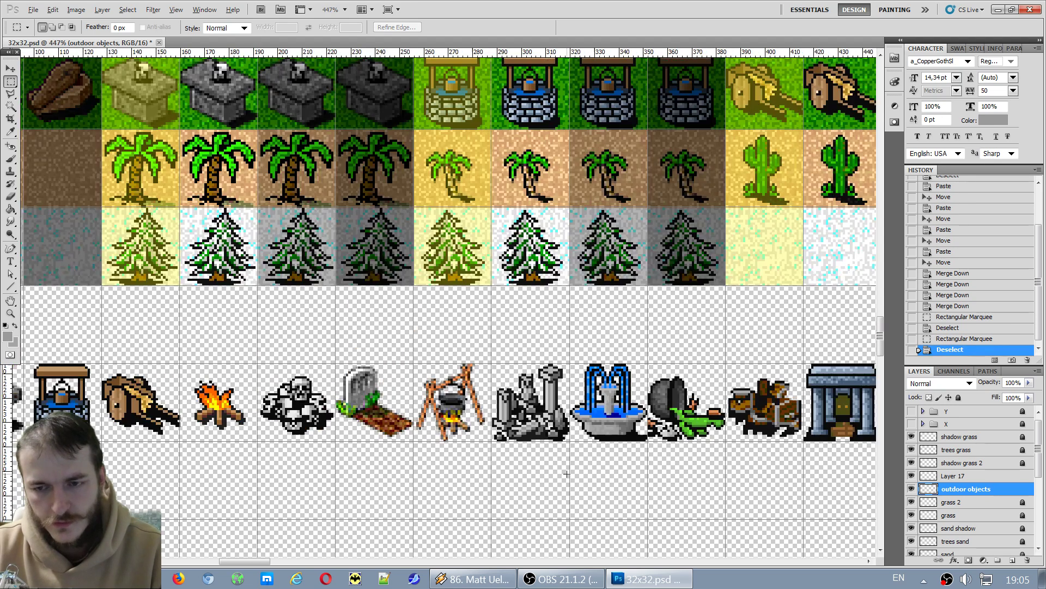
click(692, 402)
scroll(692, 402, left, 3)
scroll(815, 346, up, 3)
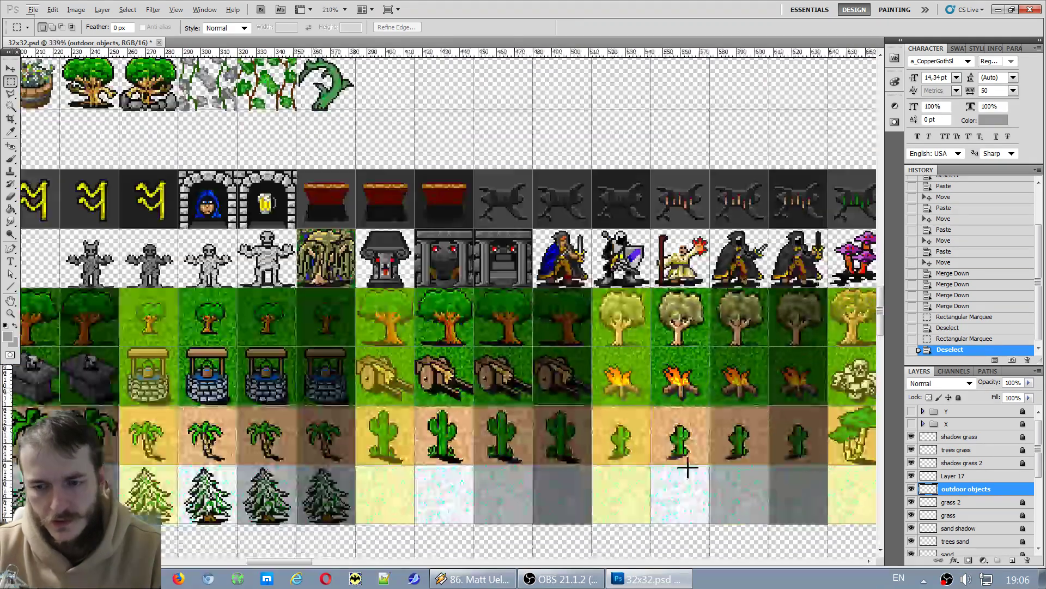
drag(287, 564, 359, 563)
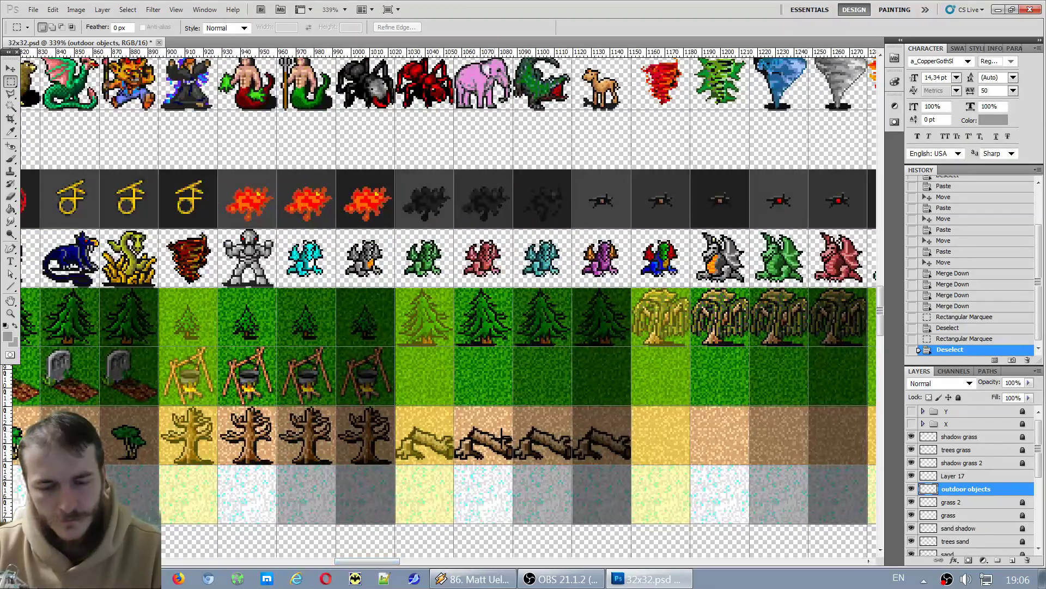
scroll(501, 436, up, 2)
scroll(505, 409, up, 2)
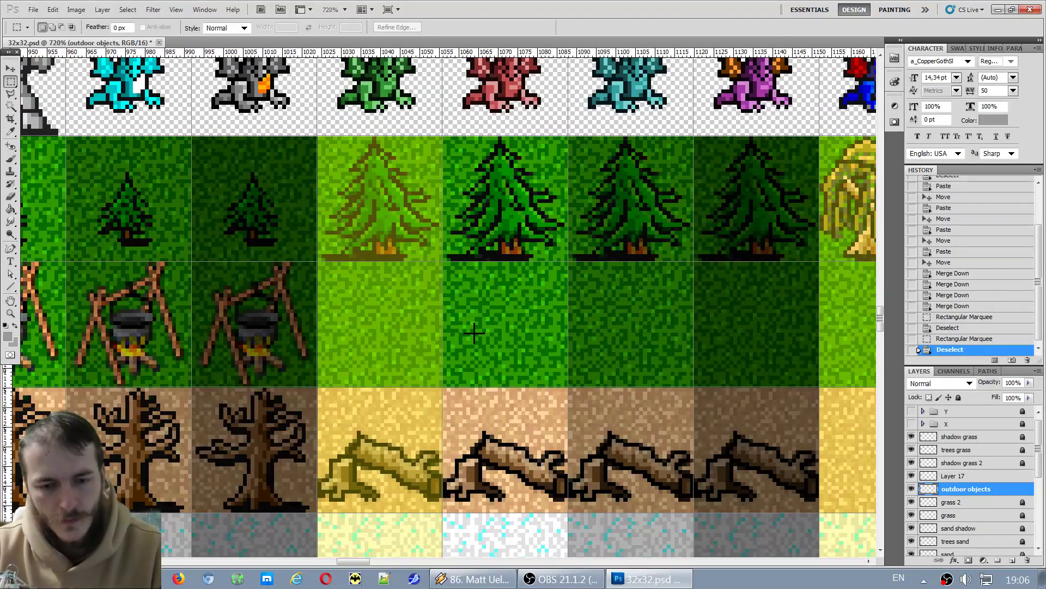
key(ctrl+v)
key(v)
drag(479, 366, 407, 356)
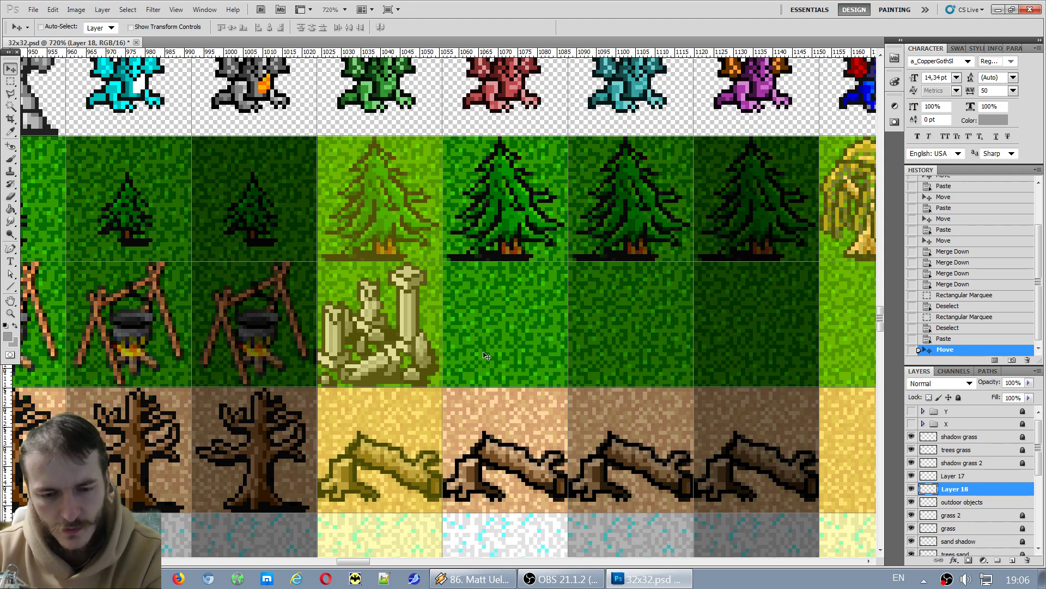
Paste two more ruined columns into the normal and slightly darker grass tiles, level with the first one.
key(ctrl+v)
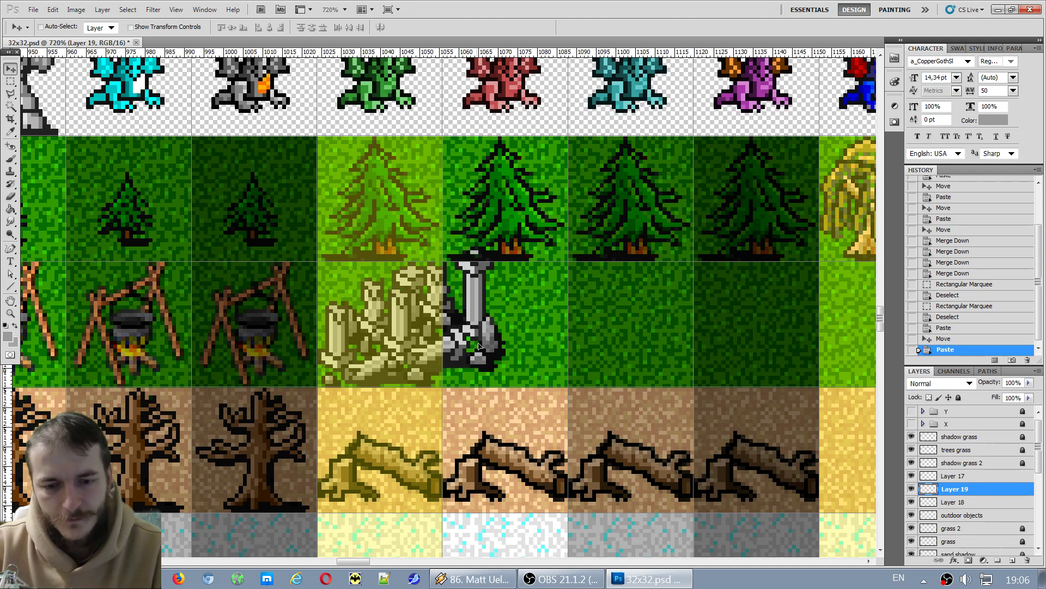
drag(478, 346, 541, 357)
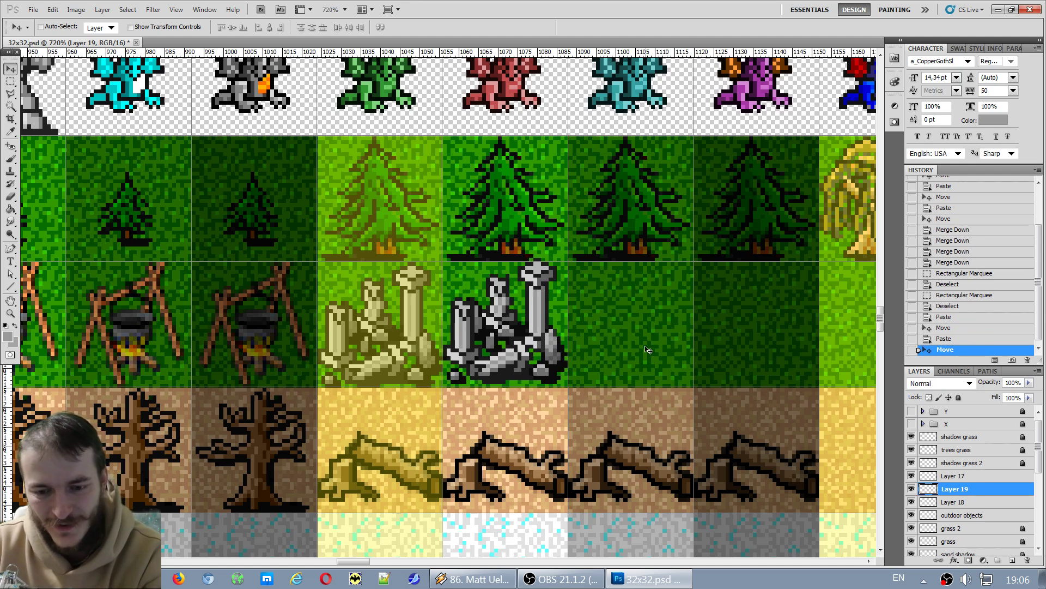
key(Down)
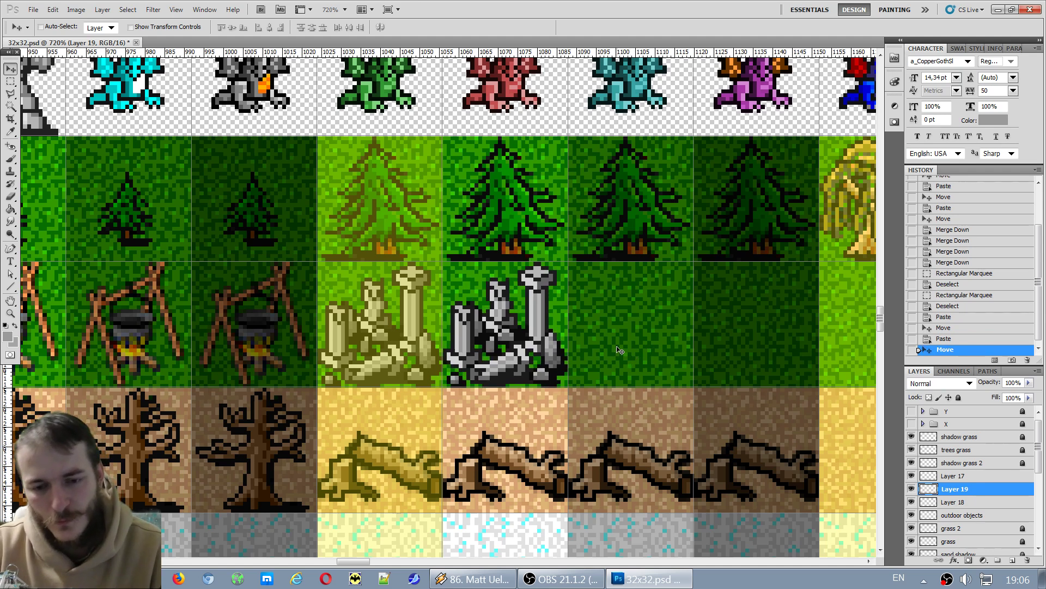
key(ctrl+v)
drag(470, 351, 659, 353)
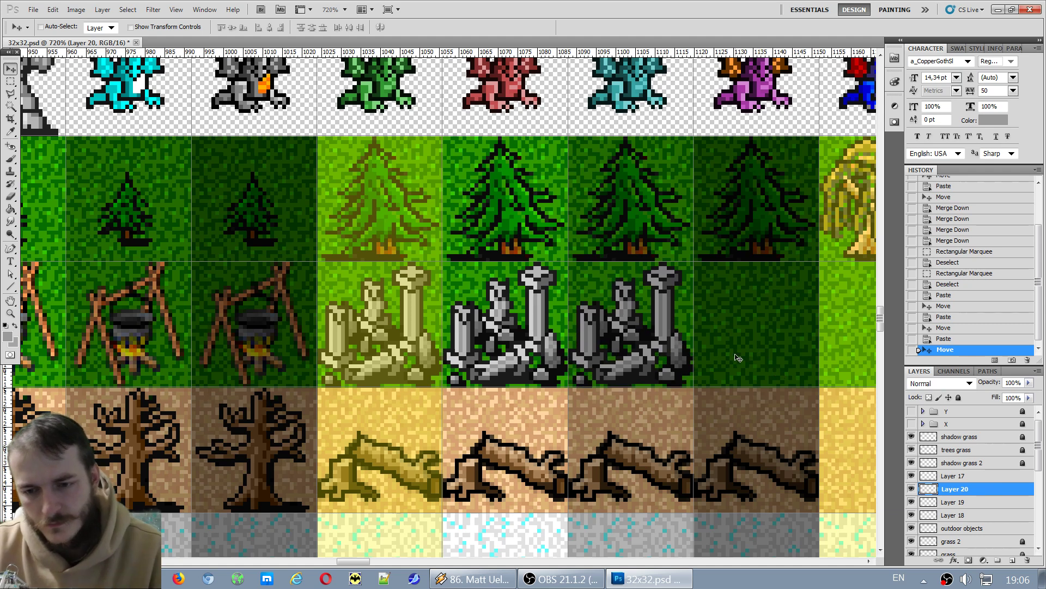
Paste a fourth ruined columns sprite into the darkest grass tile, level with the other three.
scroll(738, 357, down, 2)
scroll(522, 516, up, 3)
scroll(351, 561, right, 3)
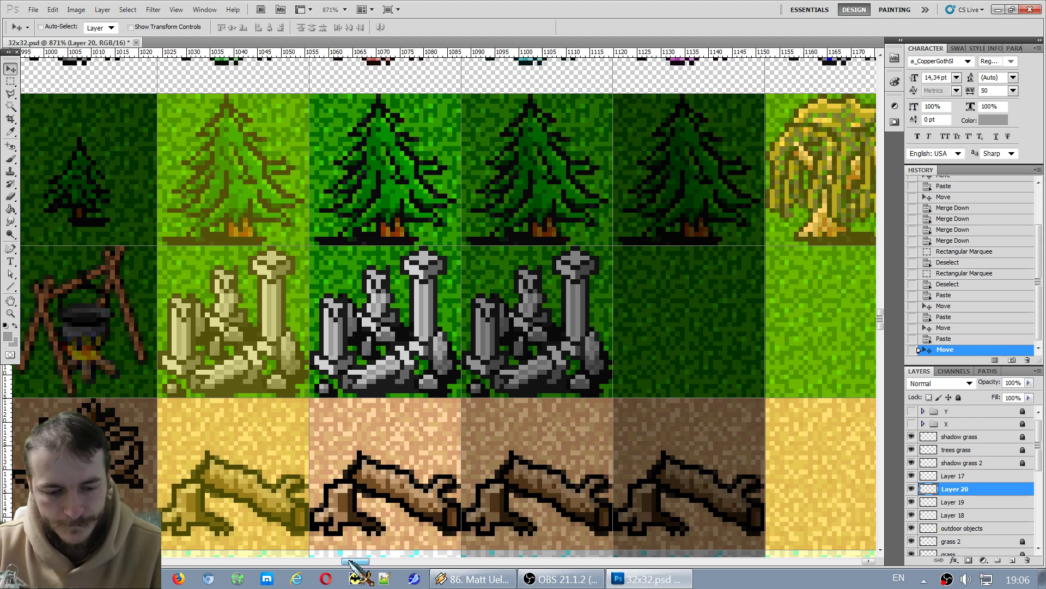
key(ctrl+v)
drag(474, 336, 626, 337)
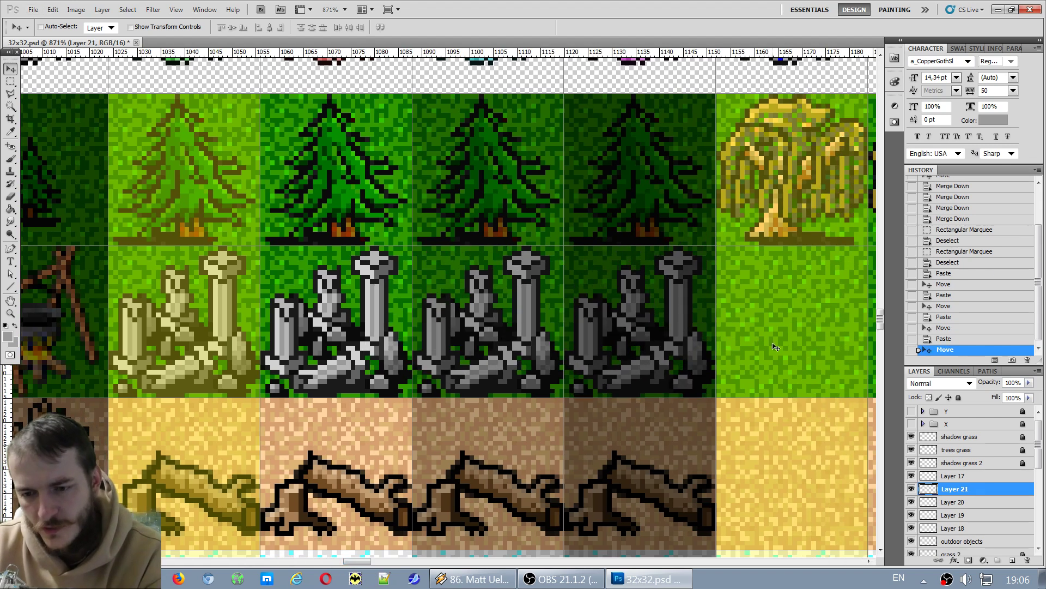
Merge the four ruined columns layers into Layer 18, merge Layer 17 down into it, and check it by toggling its visibility.
scroll(772, 347, down, 2)
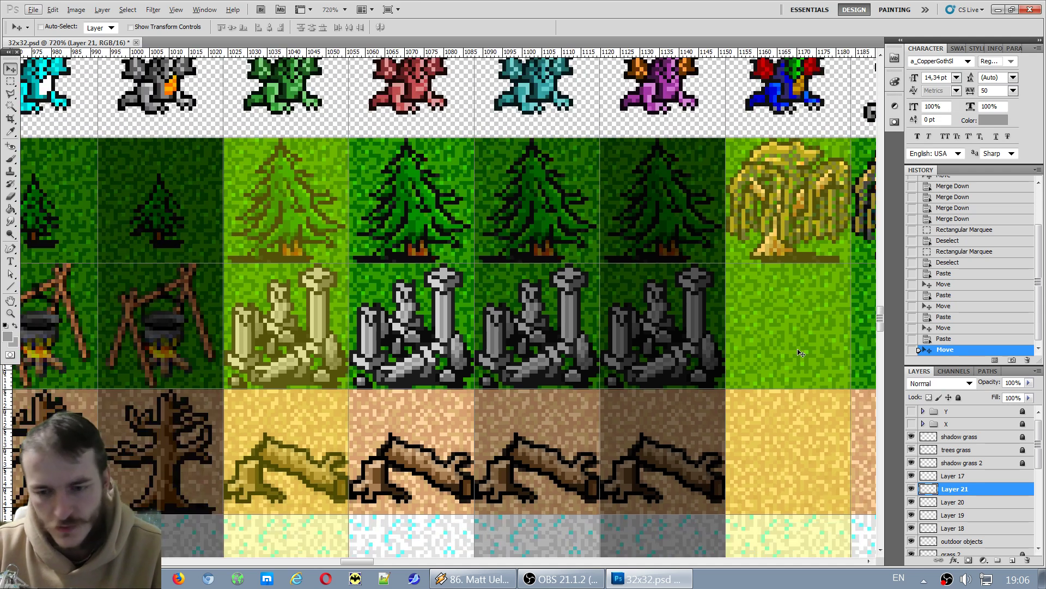
key(ctrl+e)
key(ctrl+e)
key(ctrl+e)
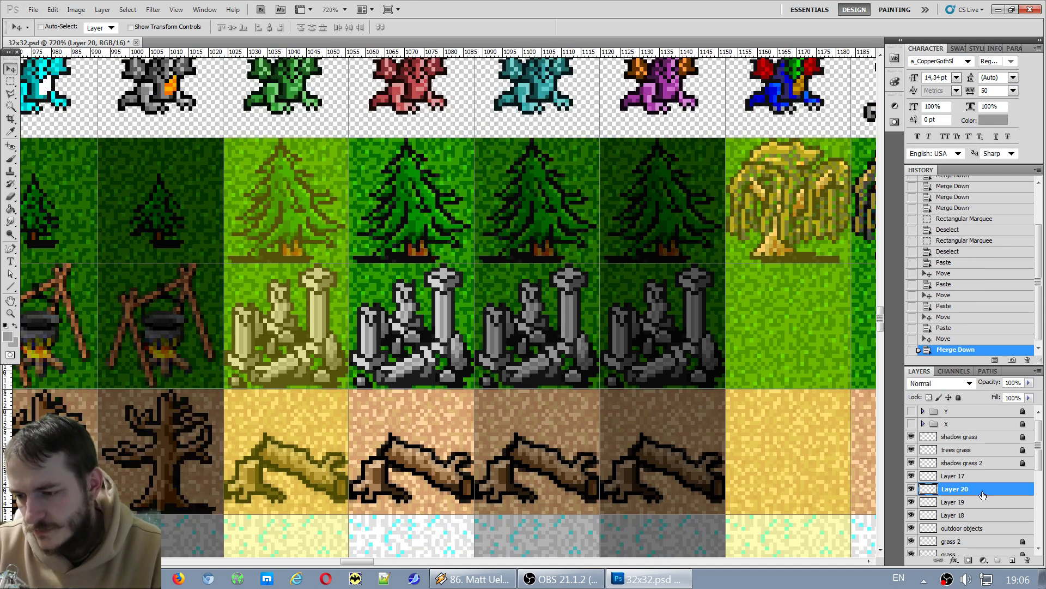
click(955, 478)
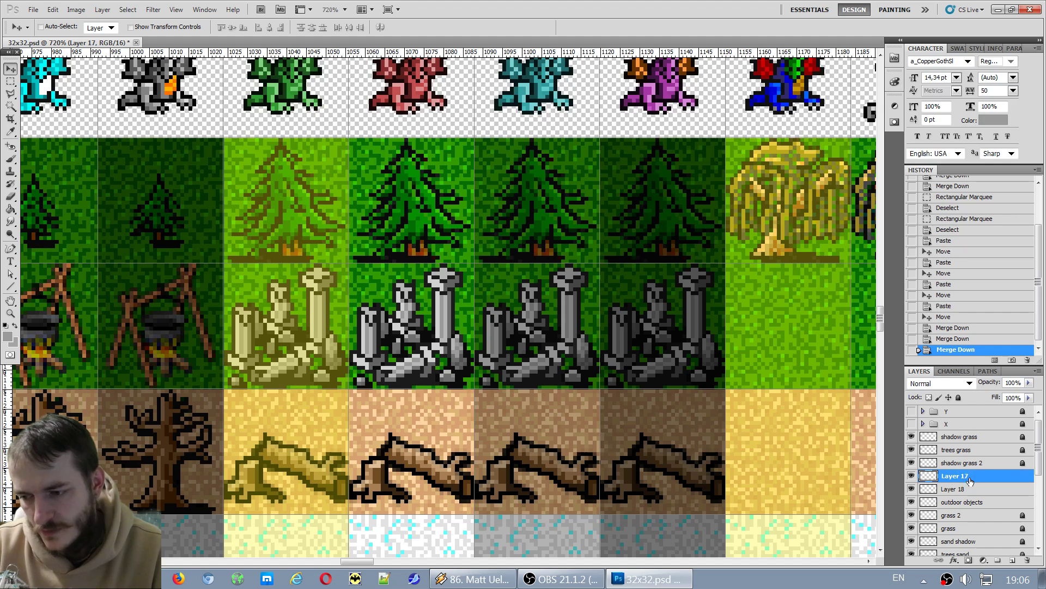
key(ctrl+e)
click(911, 476)
click(910, 477)
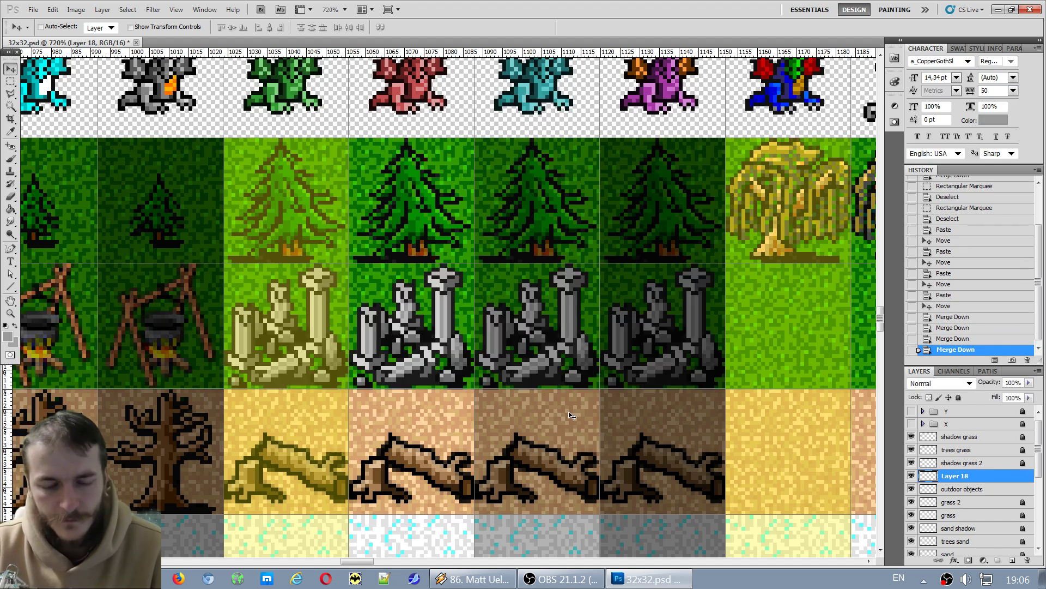
Select the fountain sprite in the source object row with the Rectangular Marquee and copy it from the outdoor objects layer.
click(10, 81)
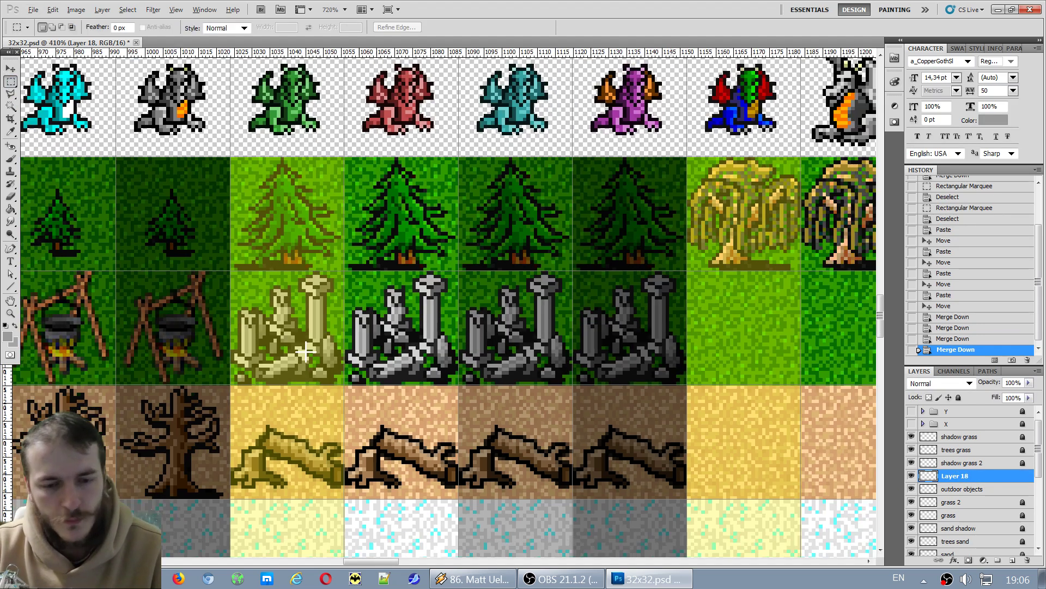
scroll(284, 448, down, 6)
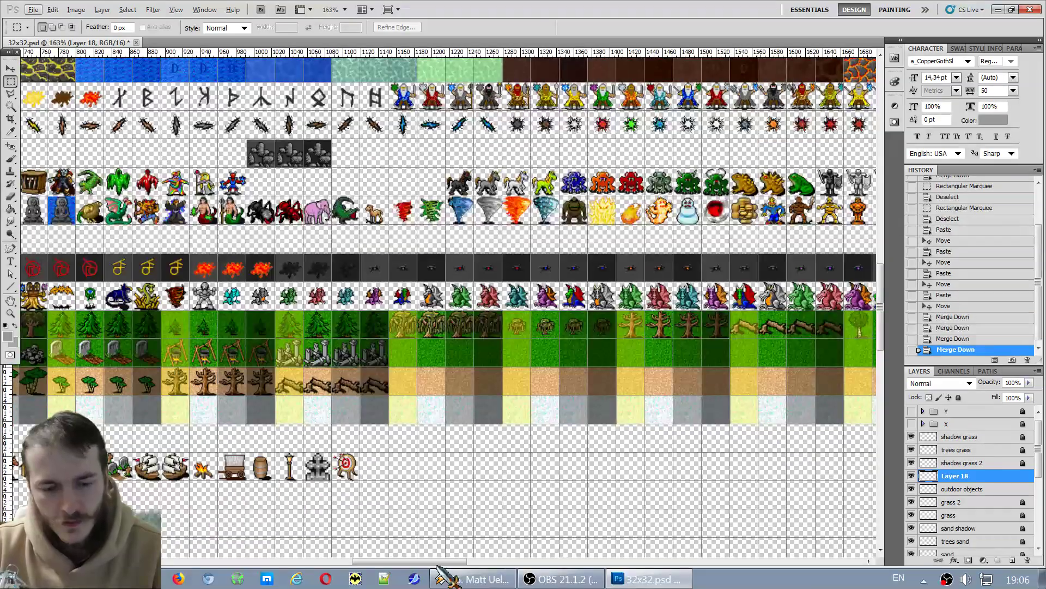
drag(444, 561, 346, 564)
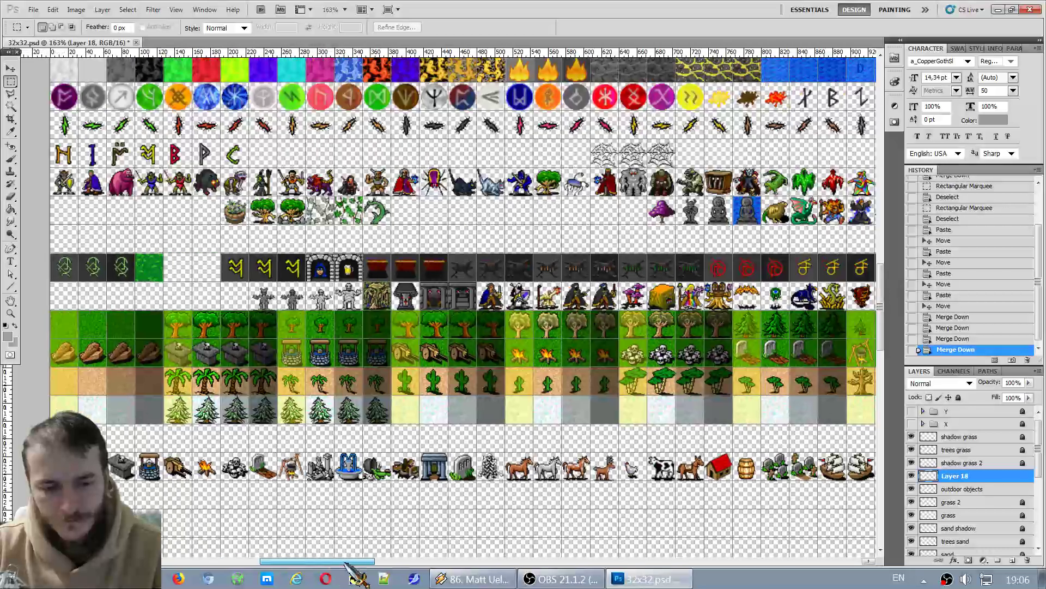
scroll(322, 304, up, 8)
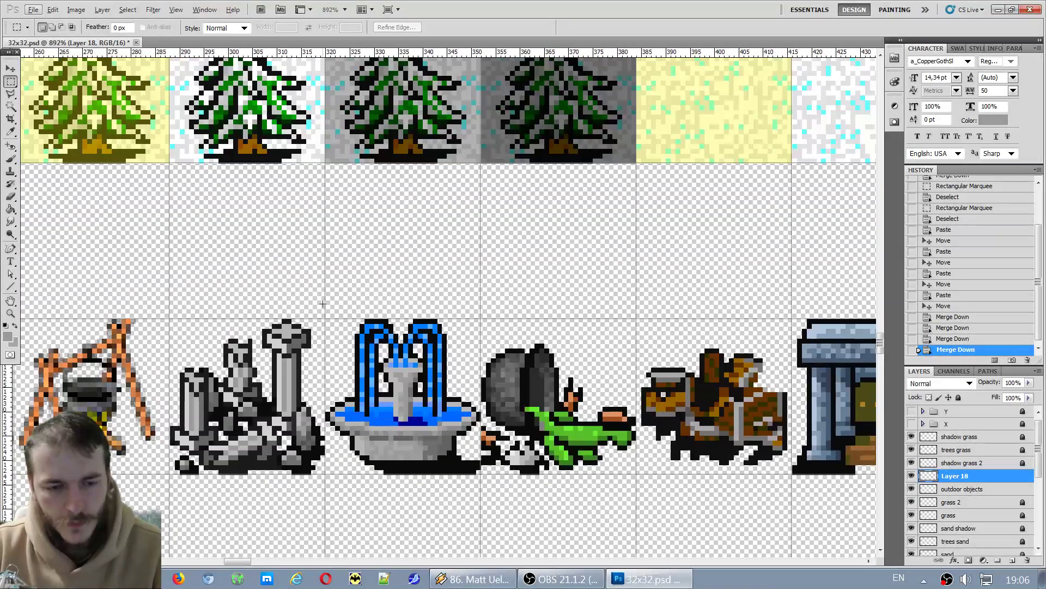
drag(427, 399, 334, 298)
click(334, 298)
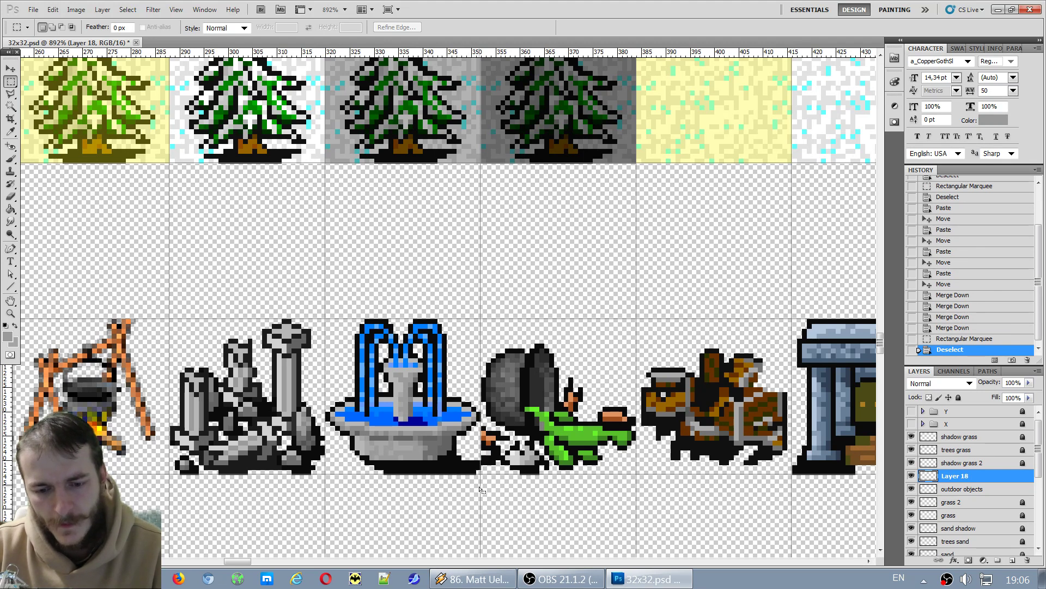
drag(482, 490, 325, 310)
key(ctrl+c)
key(Return)
click(948, 486)
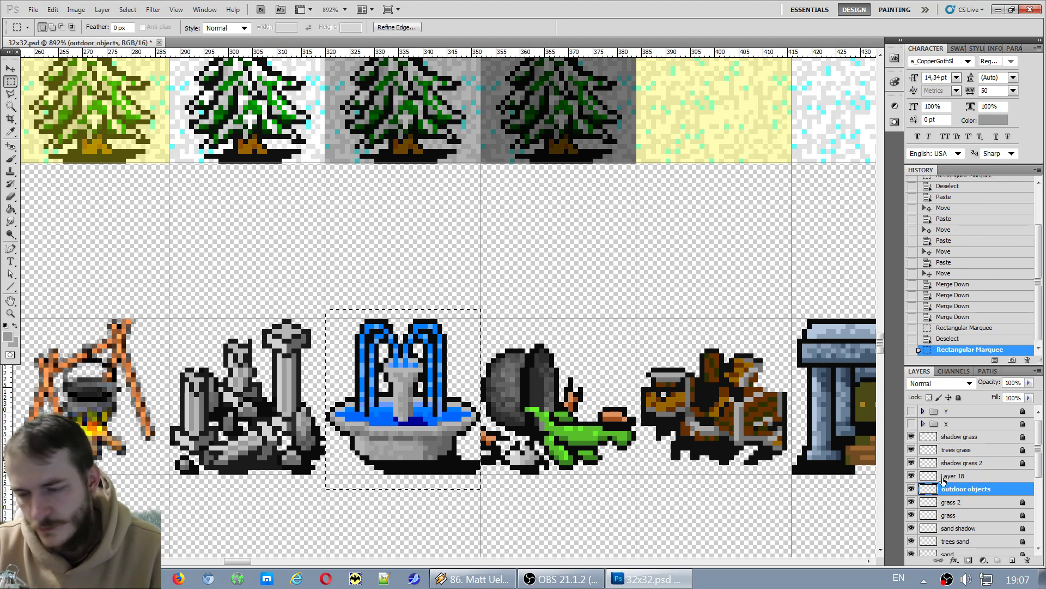
key(ctrl+d)
Paste the fountain and align it inside the empty lightest grass tile below the large willow, after the ruined columns.
scroll(486, 356, down, 5)
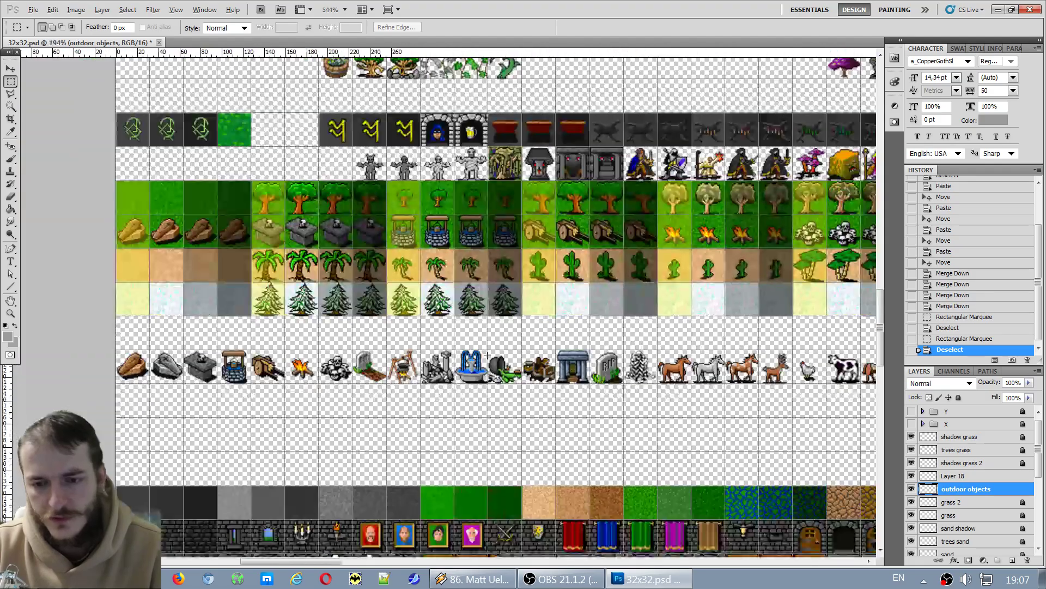
scroll(487, 356, down, 2)
scroll(727, 290, up, 4)
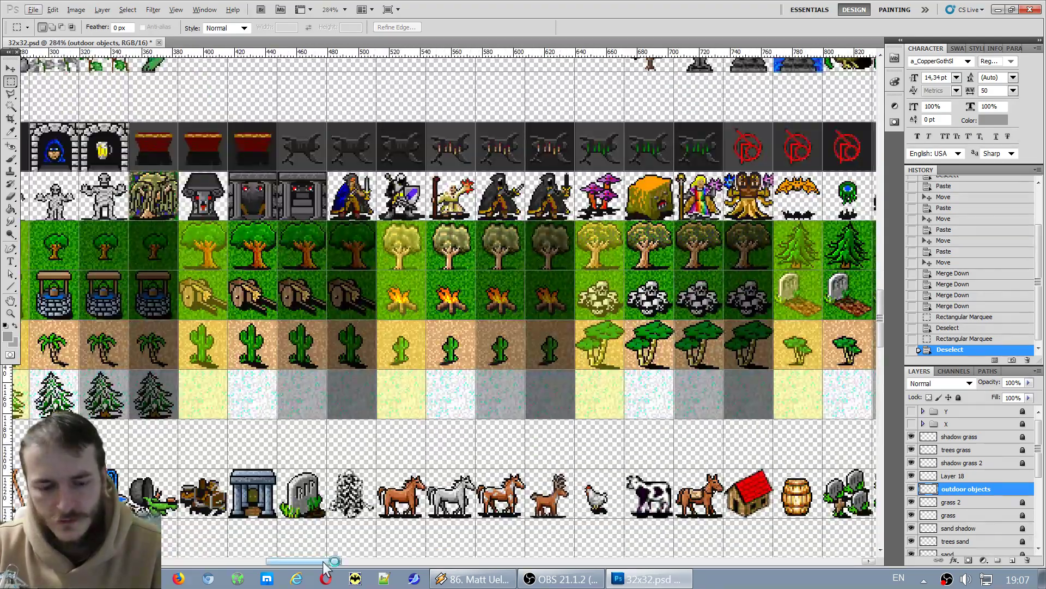
drag(325, 567, 404, 568)
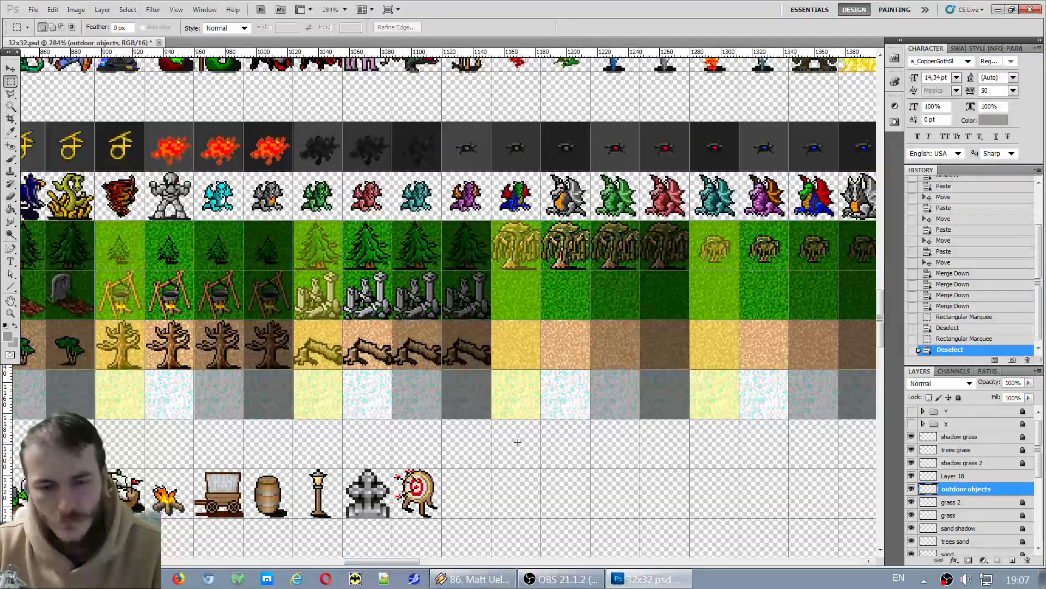
scroll(597, 315, up, 3)
key(ctrl+v)
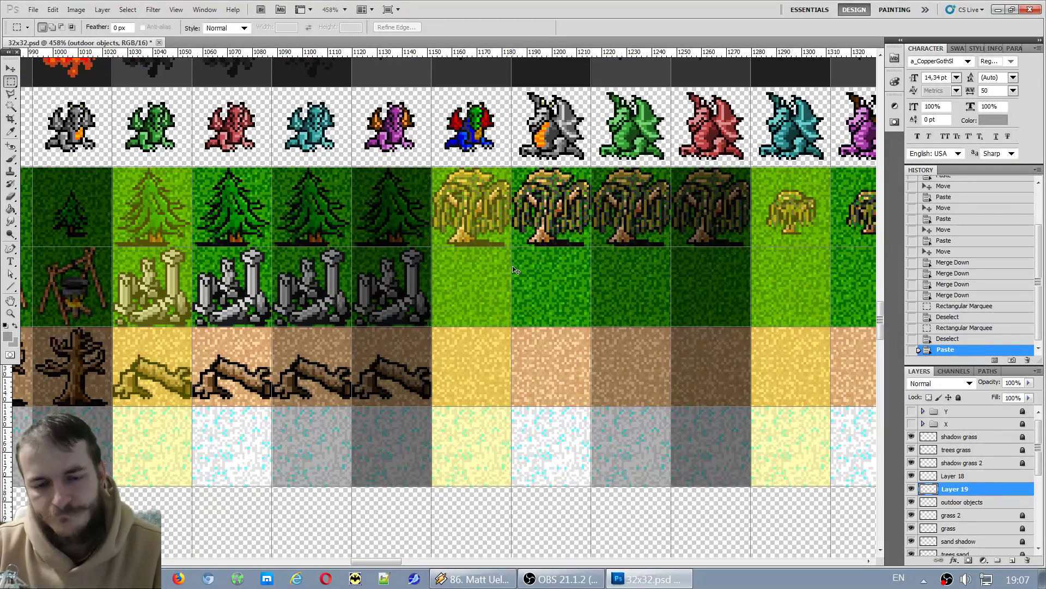
key(v)
drag(467, 332, 487, 312)
scroll(487, 312, up, 5)
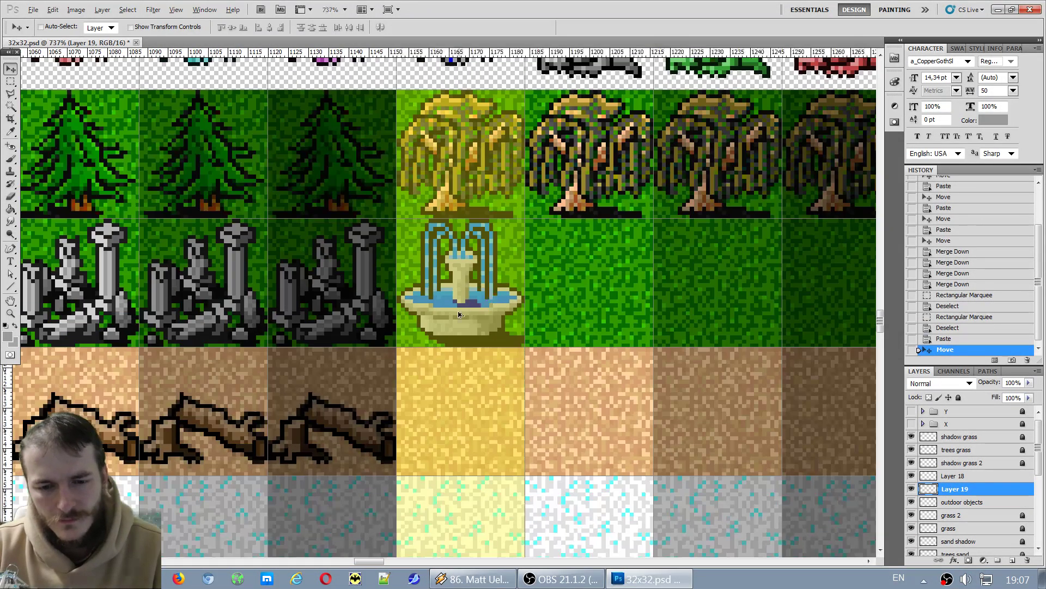
key(Left)
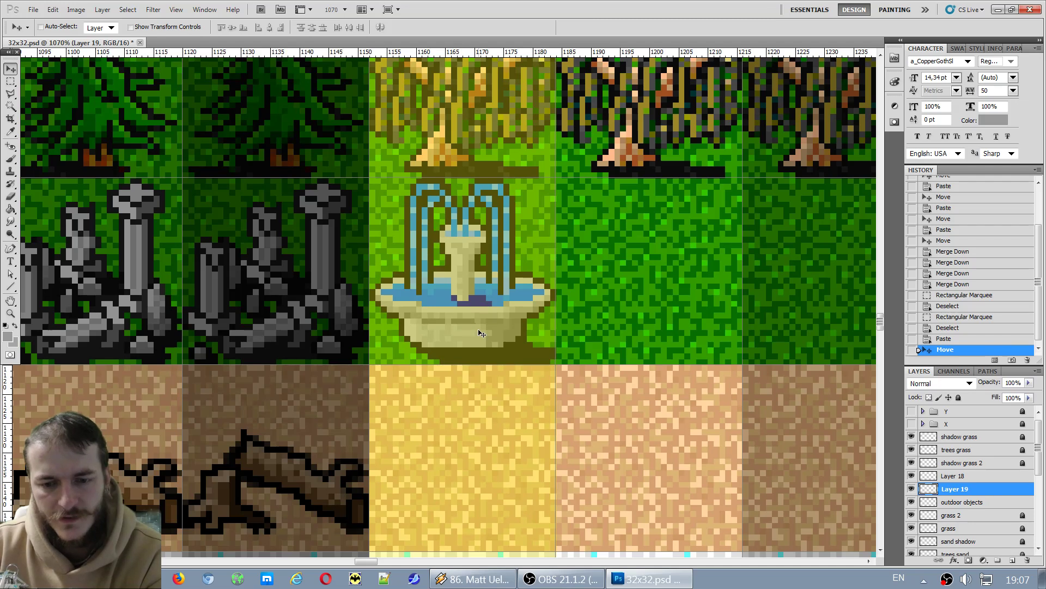
Paste a second fountain into the next, normally lit grass tile, level with the first one.
key(Right)
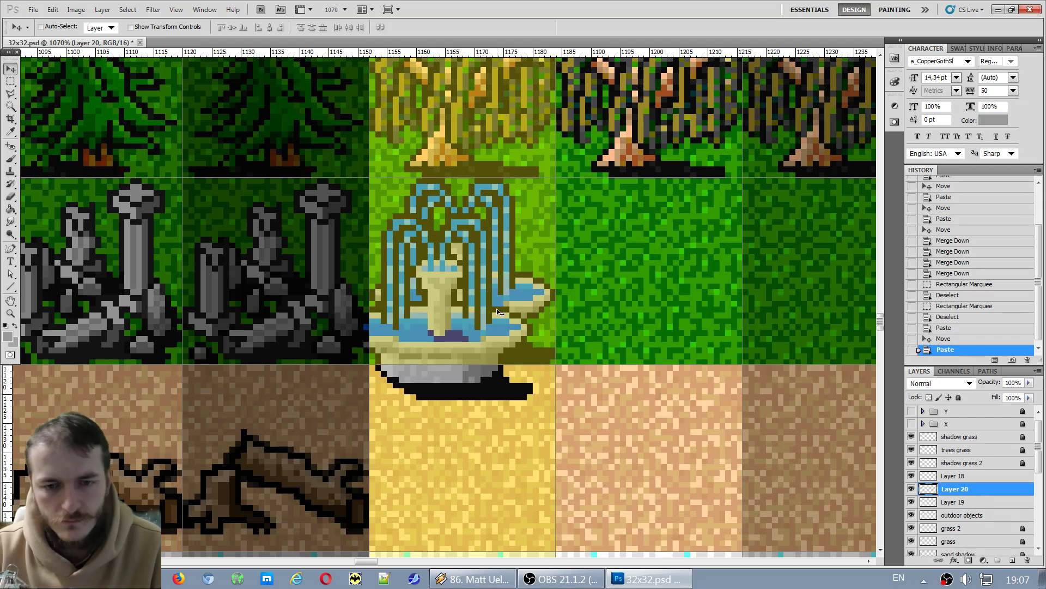
key(ctrl+v)
drag(567, 295, 652, 326)
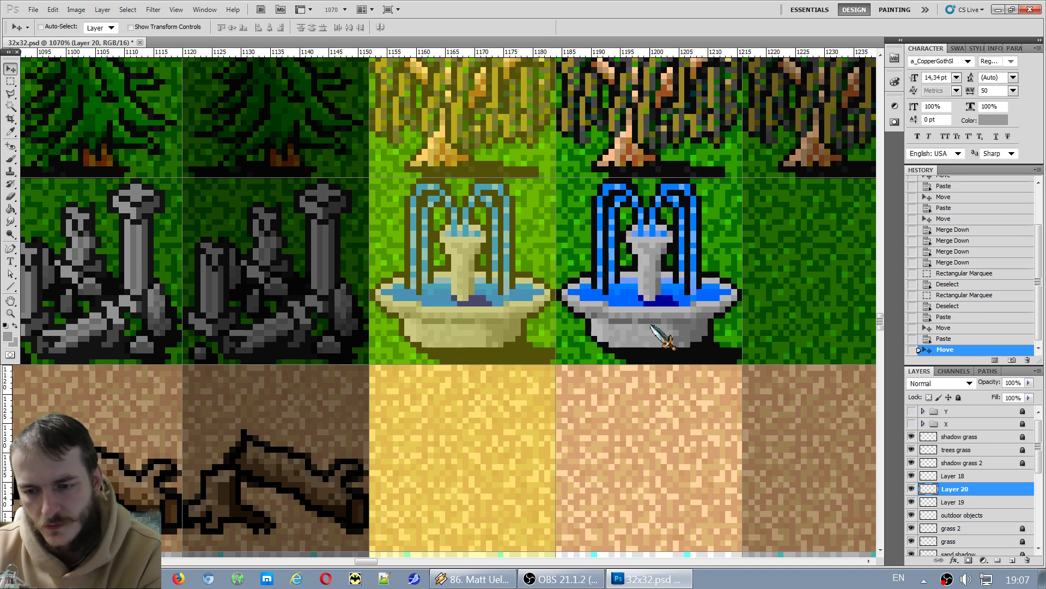
Paste two more fountain copies and align them inside the two darker grass tiles below the large willows.
click(345, 562)
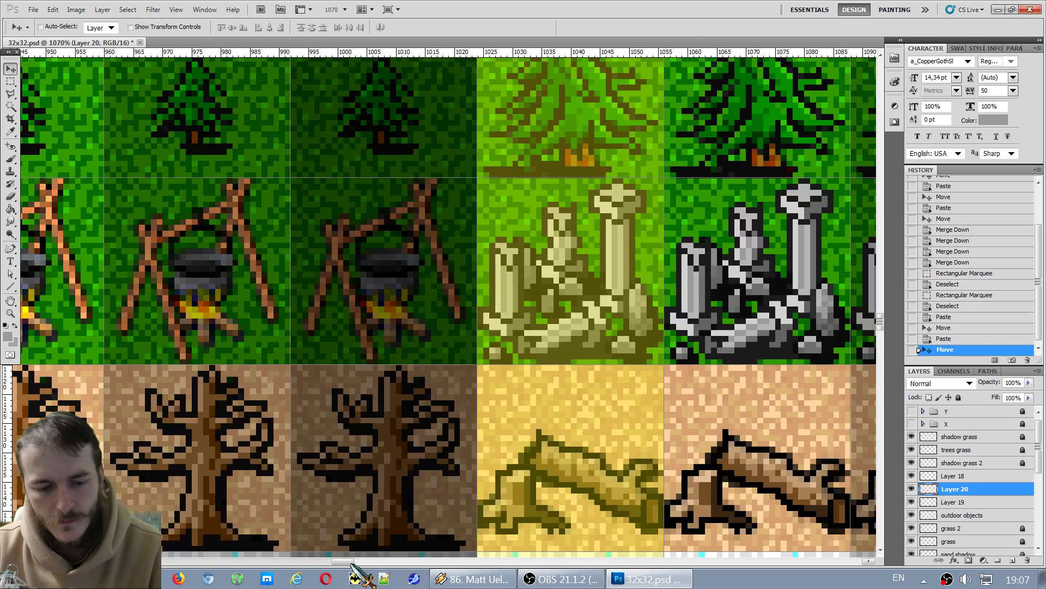
drag(352, 562, 389, 562)
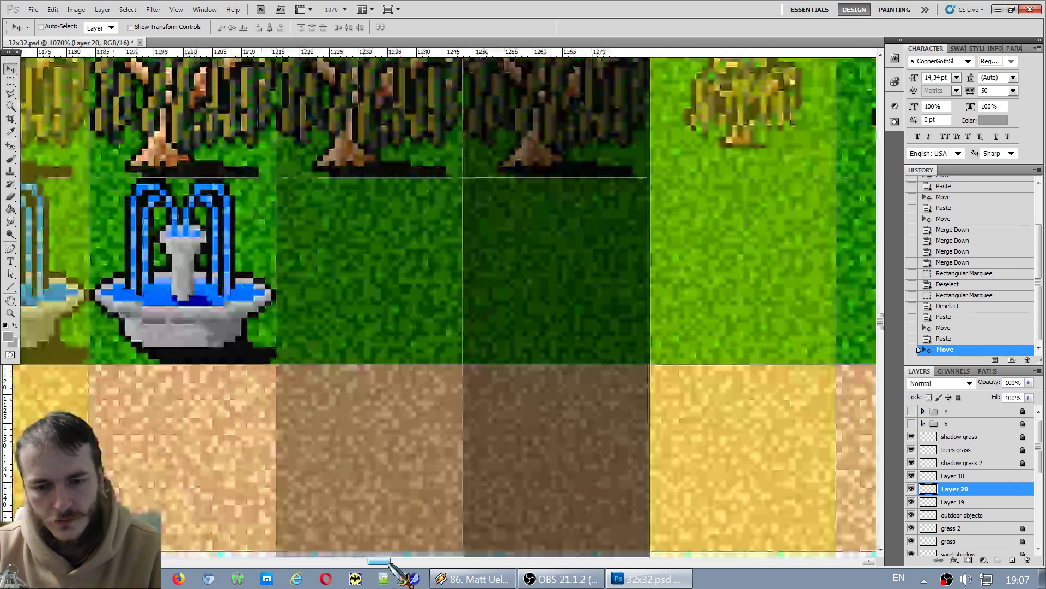
key(ctrl+v)
drag(427, 298, 382, 294)
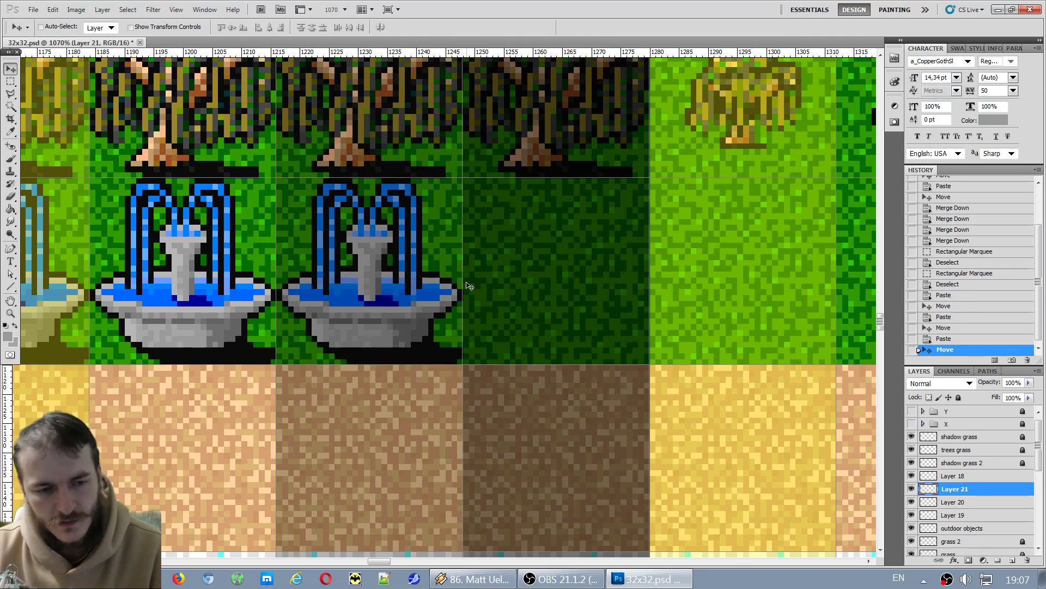
key(ctrl+v)
drag(467, 286, 533, 319)
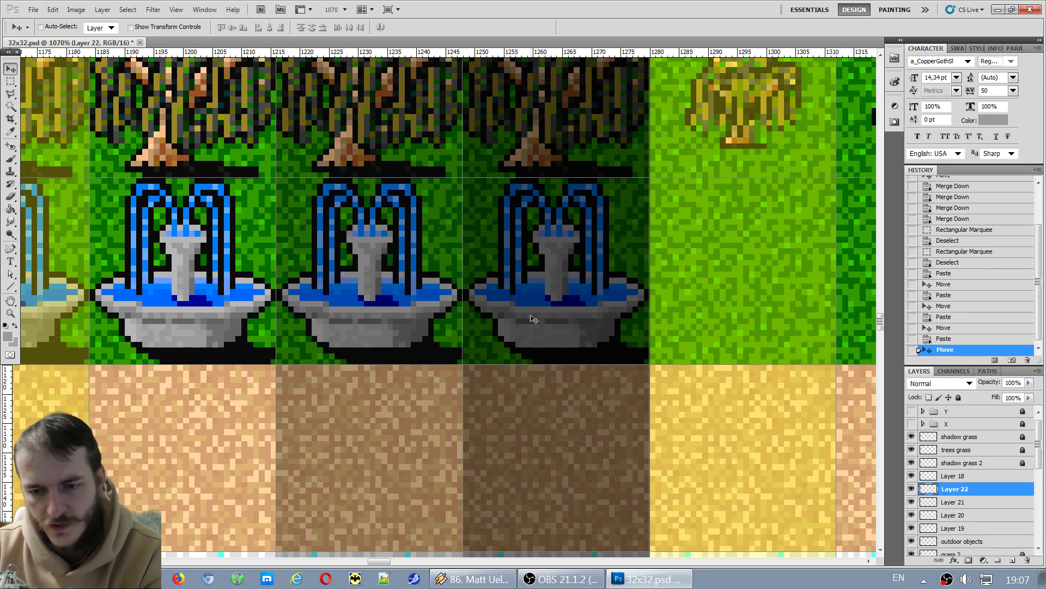
Merge the four fountain layers into Layer 19, merge Layer 18 down into it, and check it by toggling its visibility.
scroll(548, 366, down, 2)
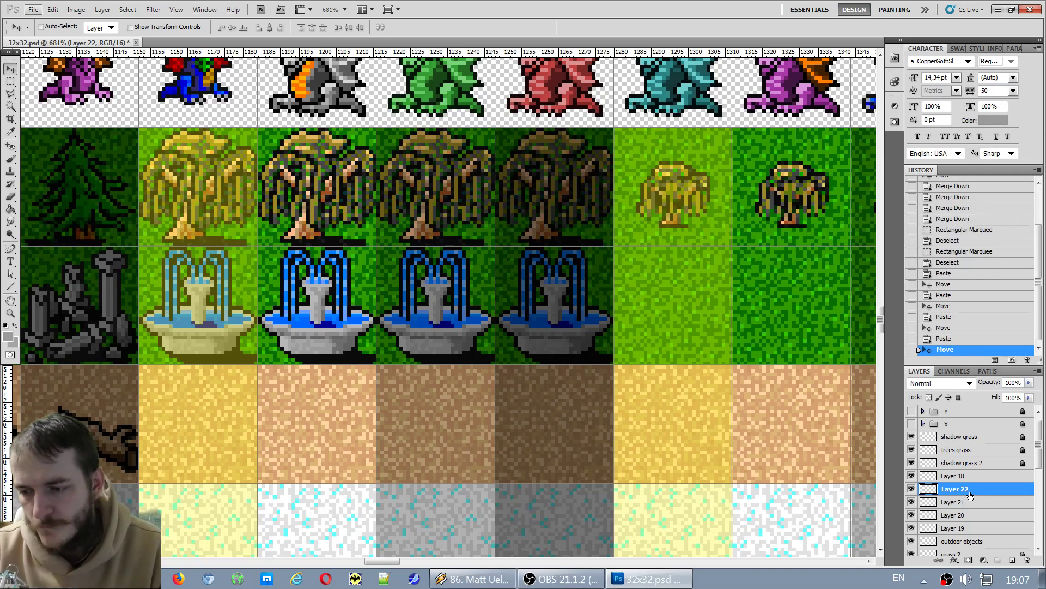
key(ctrl+e)
key(ctrl+e)
key(ctrl+e)
click(960, 476)
key(ctrl+e)
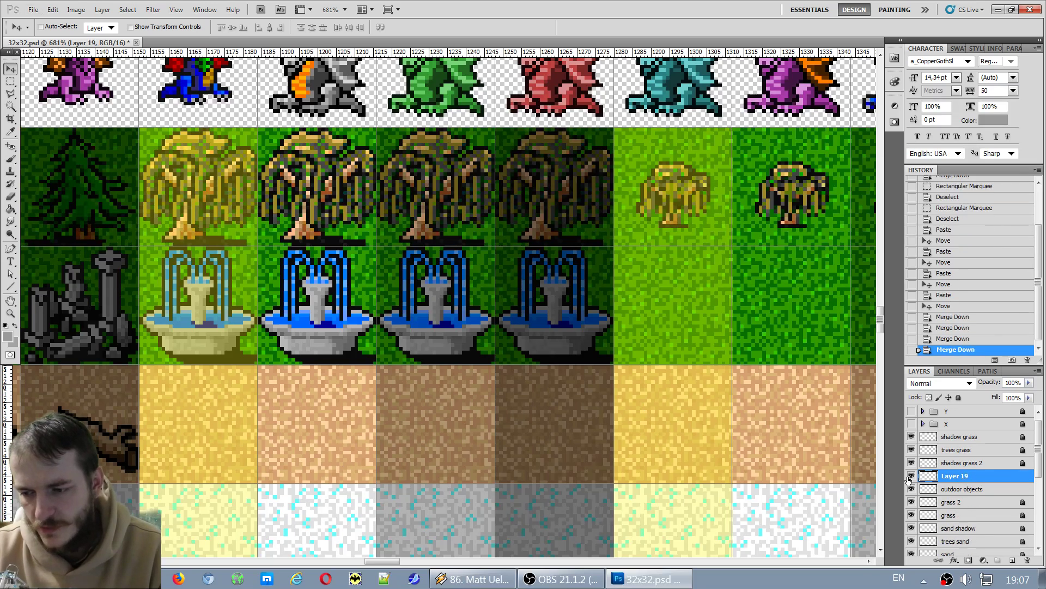
click(912, 477)
click(910, 477)
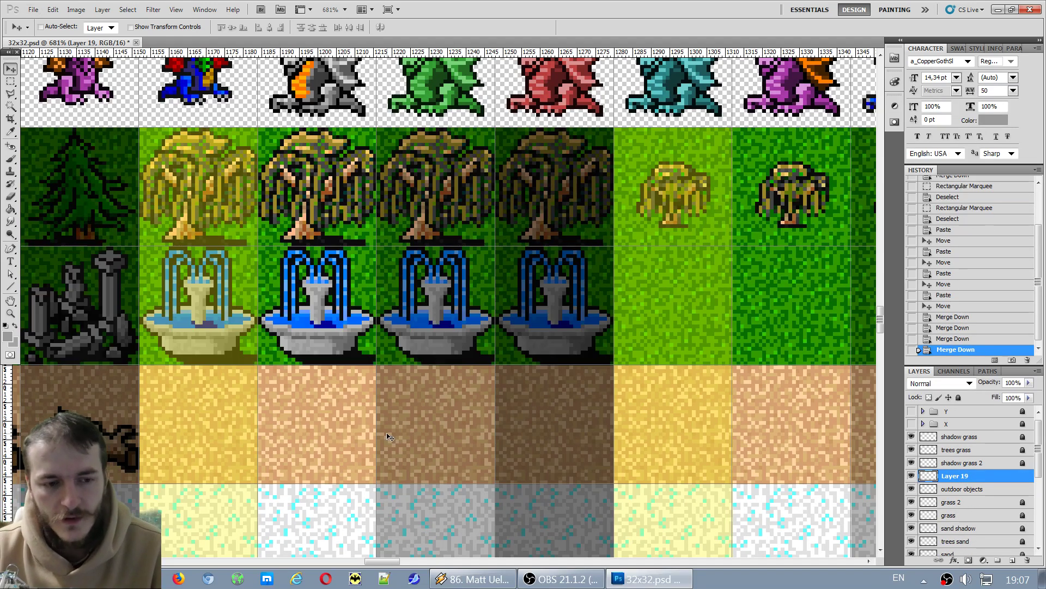
Select the overturned cauldron sprite in the source object row with the Rectangular Marquee and copy it from the outdoor objects layer.
scroll(412, 435, down, 5)
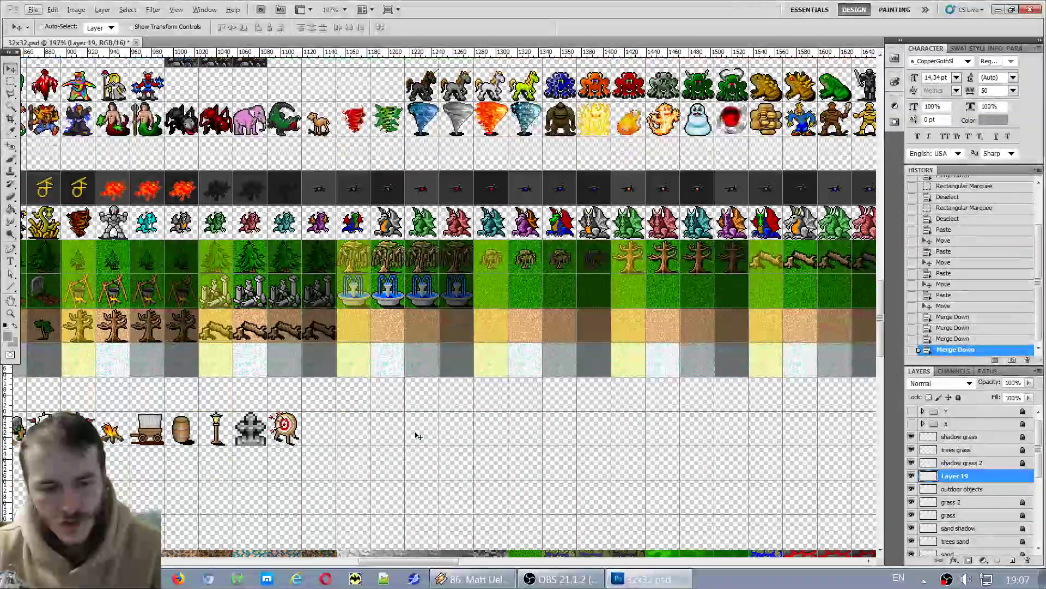
drag(439, 561, 341, 563)
click(11, 82)
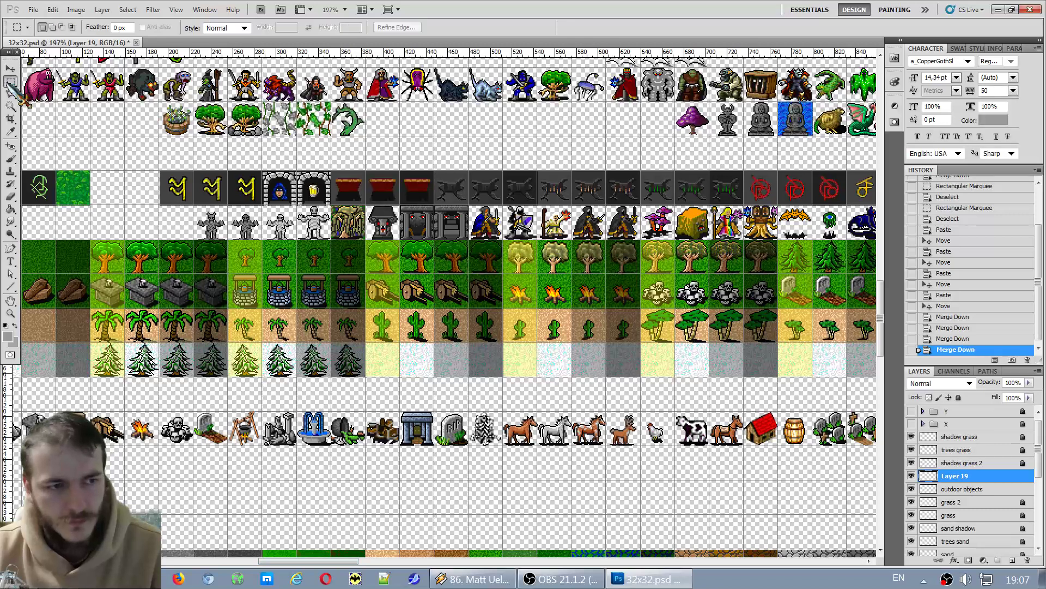
scroll(267, 459, up, 6)
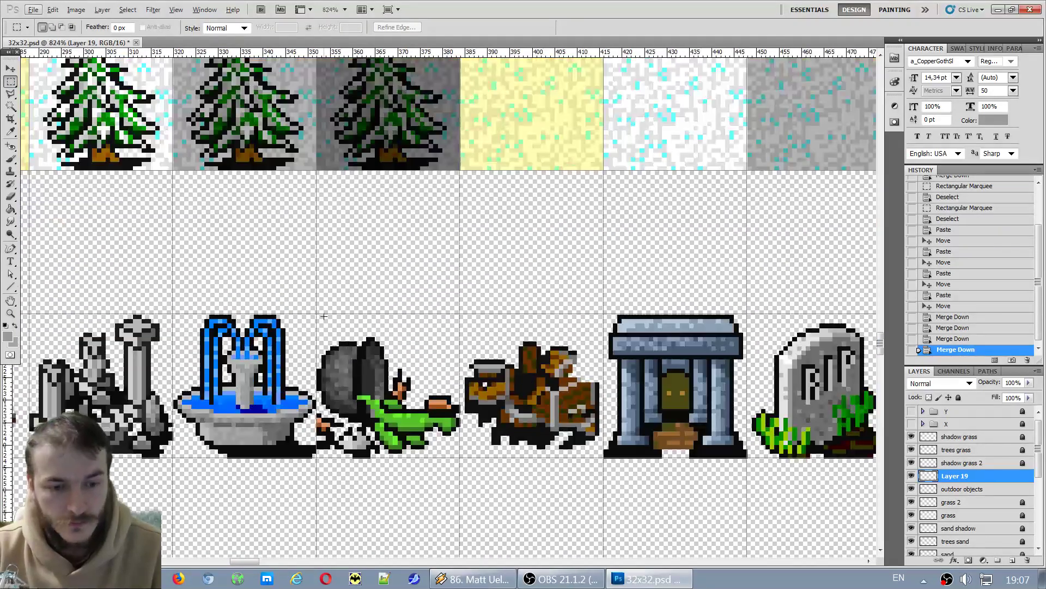
drag(387, 366, 387, 367)
click(333, 277)
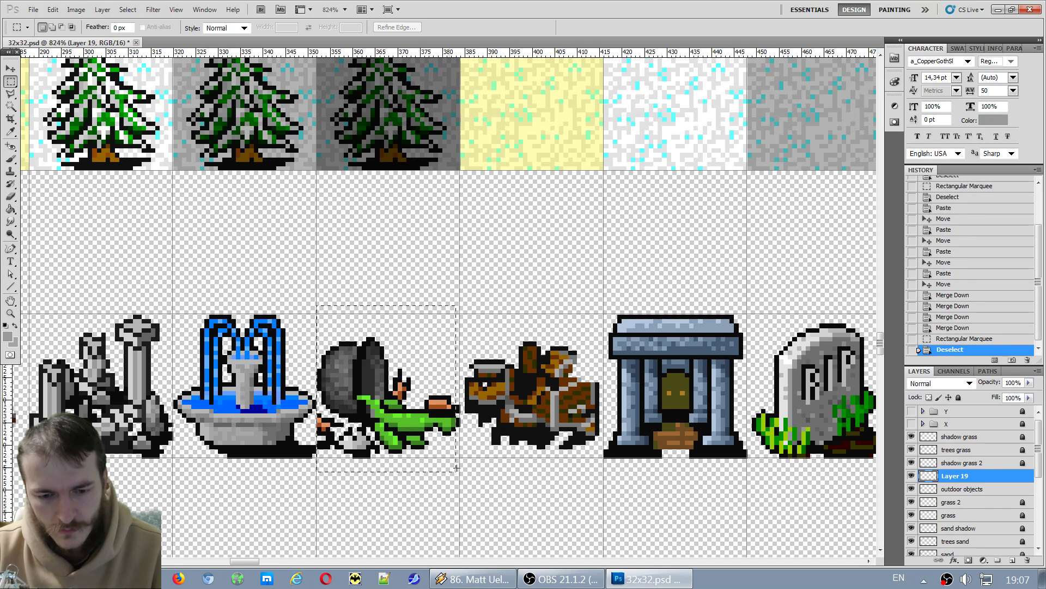
drag(457, 468, 460, 471)
key(ctrl+c)
key(Return)
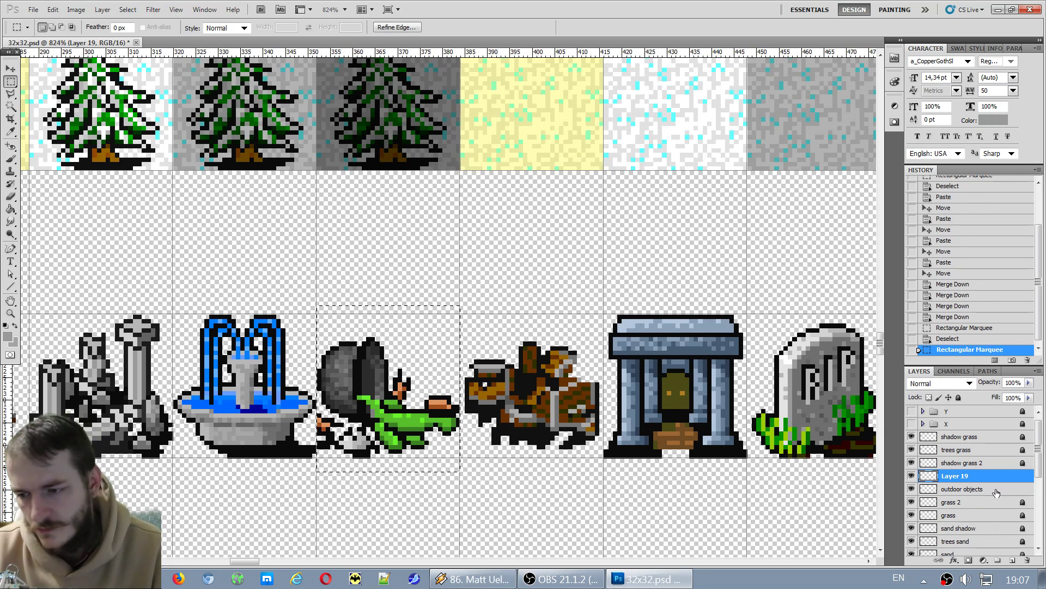
click(996, 490)
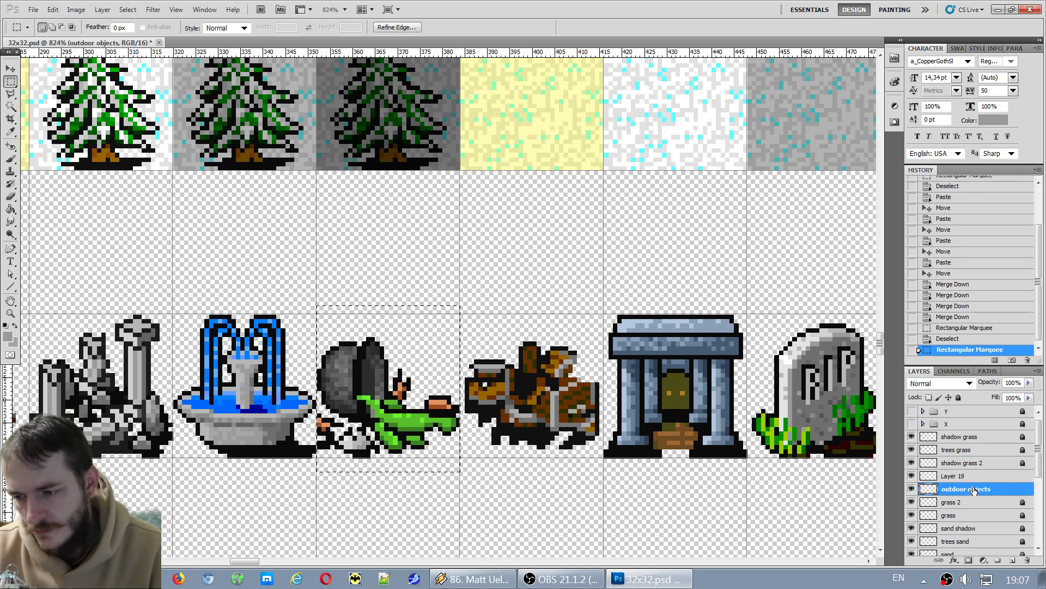
click(504, 264)
Go to the empty grass tiles after the fountains to place the copied cauldron sprite.
scroll(499, 273, down, 8)
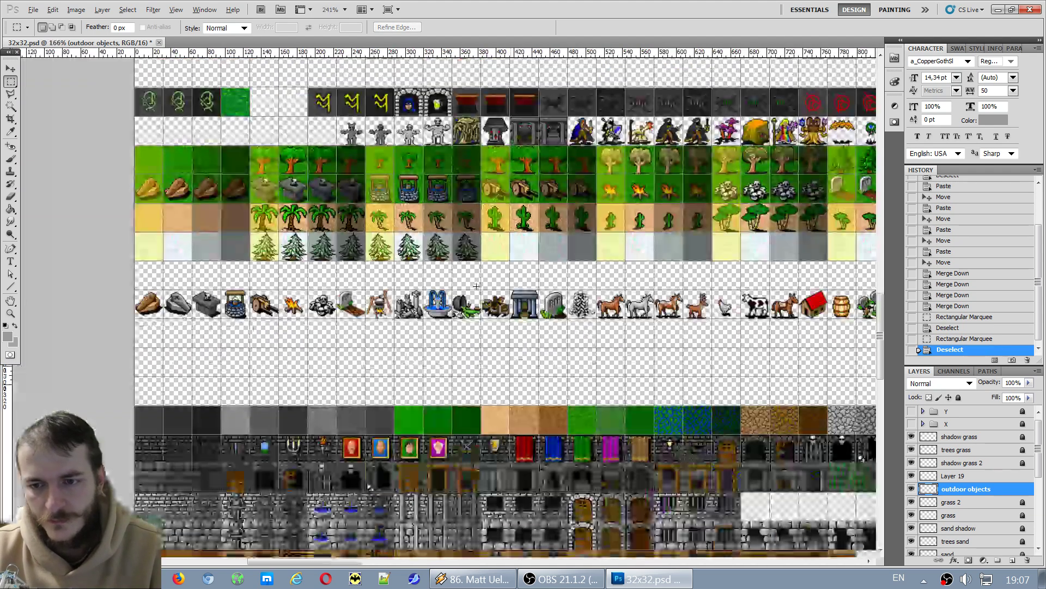
scroll(477, 285, down, 2)
scroll(491, 284, up, 5)
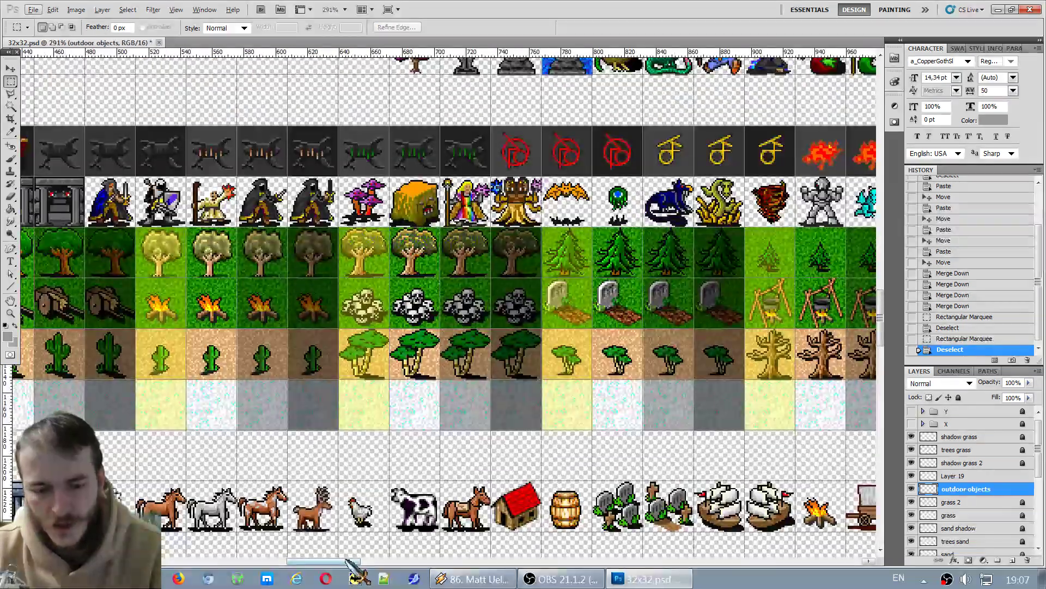
Paste the copied overturned cauldron sprite onto the light grass tile beside the fountains and nudge it down into place.
drag(352, 562, 435, 562)
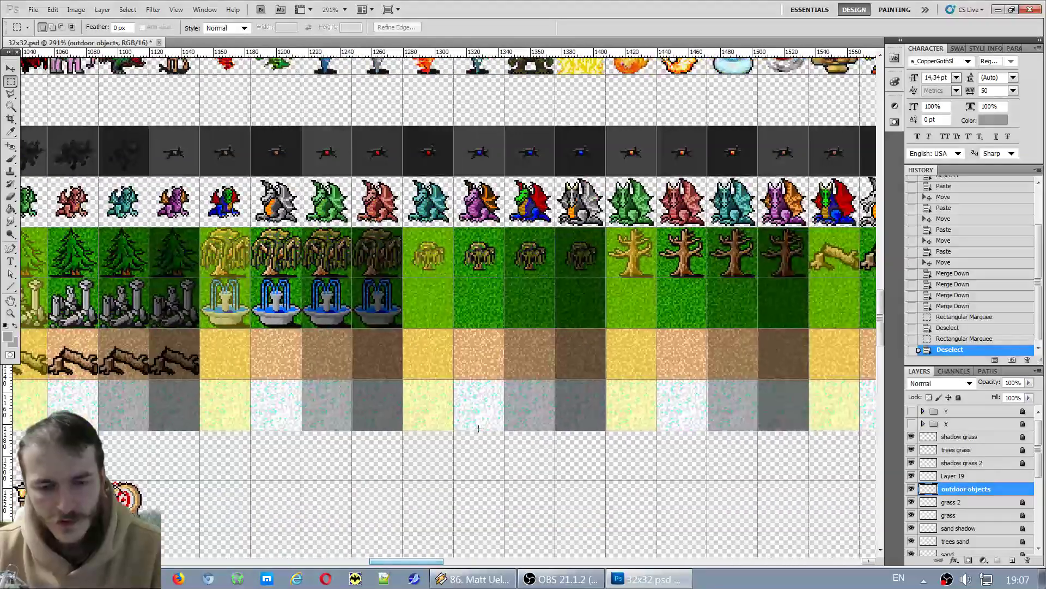
scroll(545, 301, up, 3)
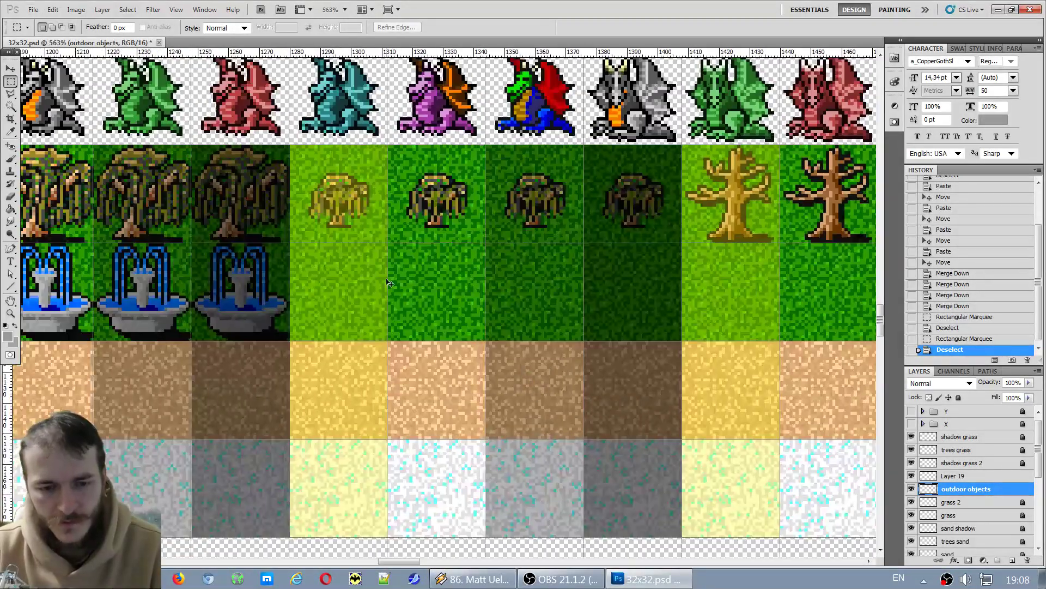
key(ctrl+v)
key(v)
drag(442, 309, 337, 295)
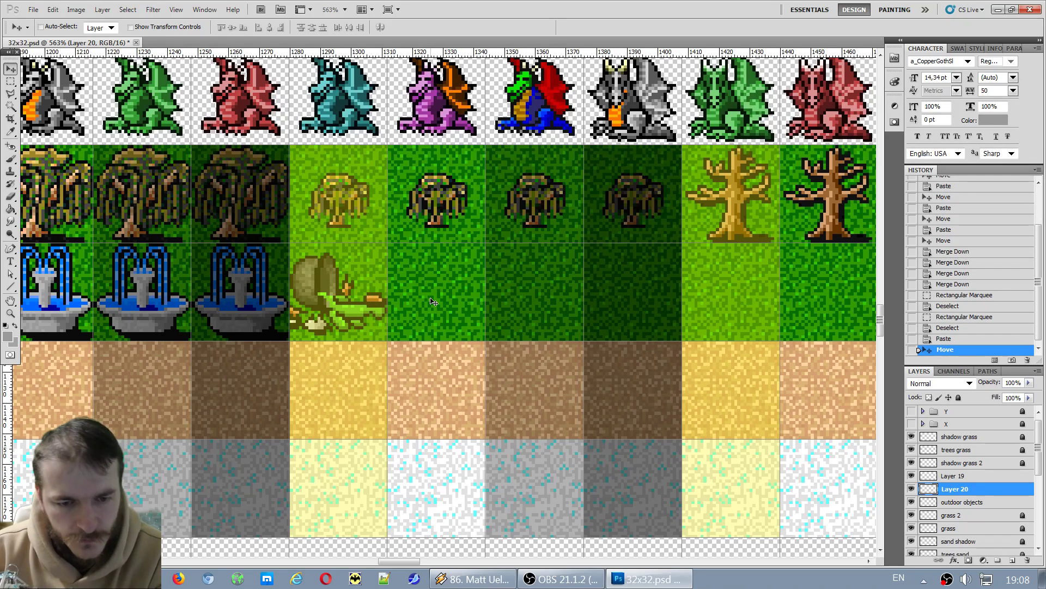
key(Down)
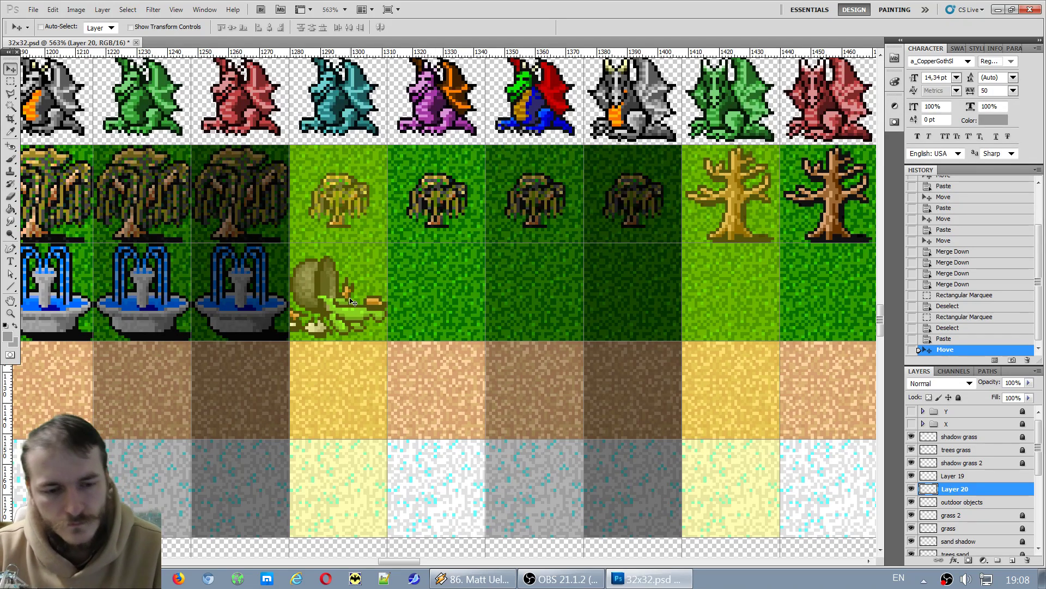
Paste and duplicate the cauldron sprite onto the three progressively darker grass tiles next to the light one.
key(ctrl+v)
drag(417, 300, 616, 296)
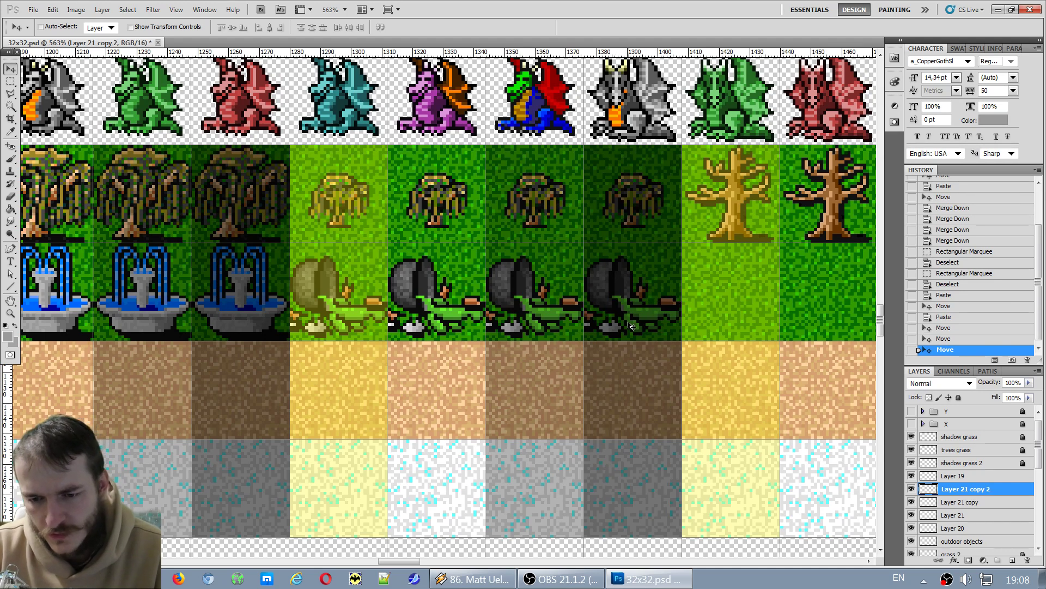
scroll(616, 297, up, 5)
scroll(555, 321, down, 2)
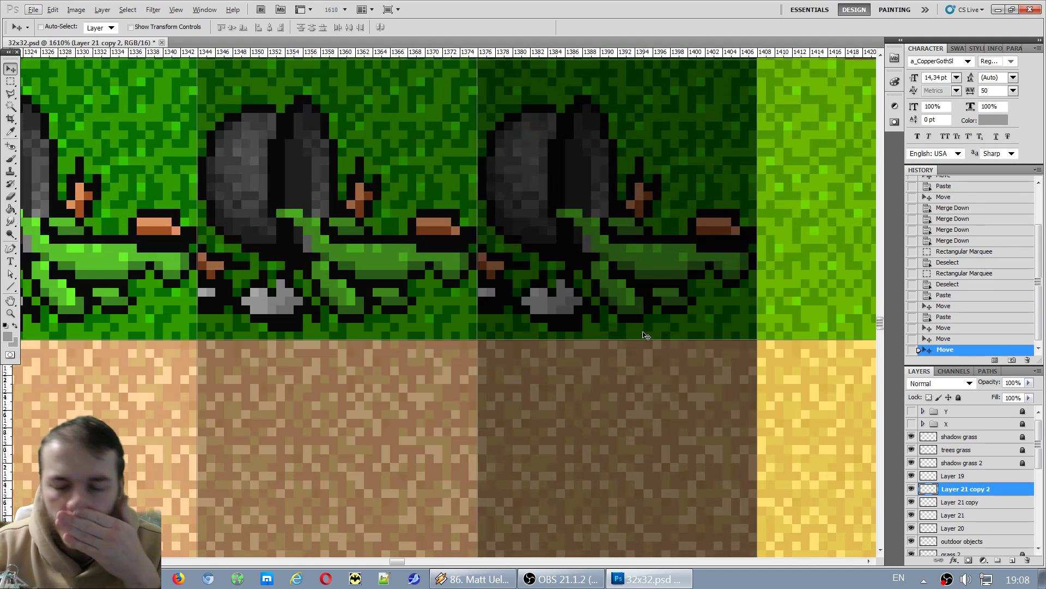
scroll(626, 324, down, 2)
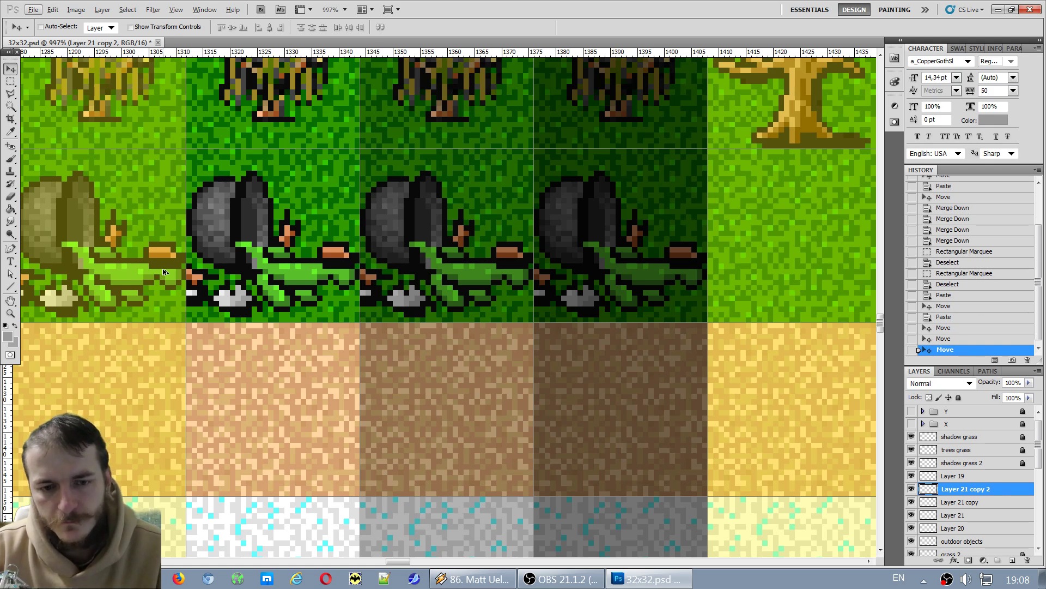
Select the brown wreckage sprite next to the cauldron in the source object row with the Rectangular Marquee for copying.
scroll(163, 272, down, 5)
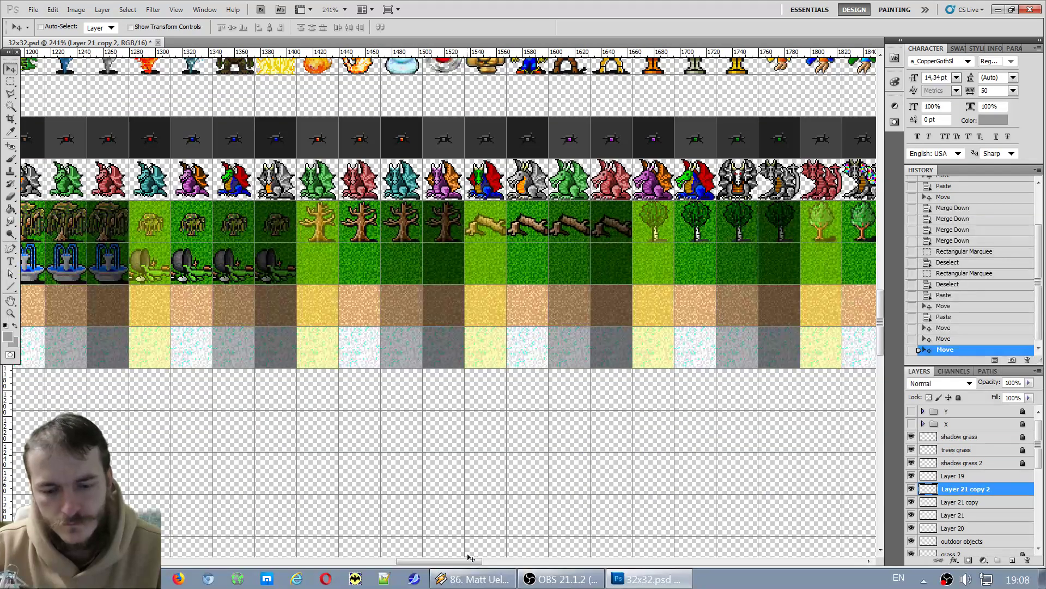
drag(469, 557, 329, 558)
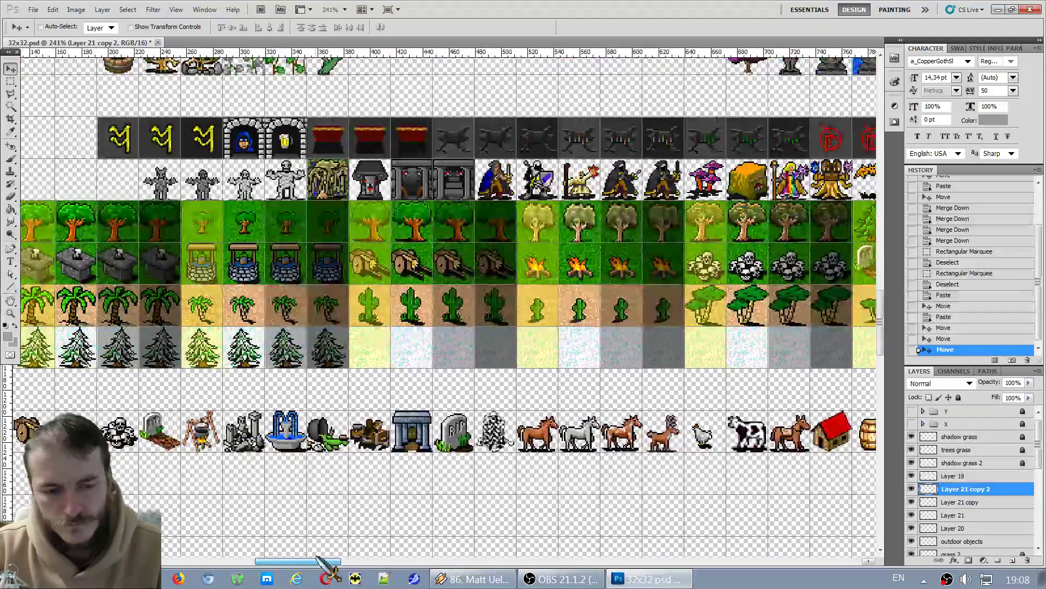
click(10, 81)
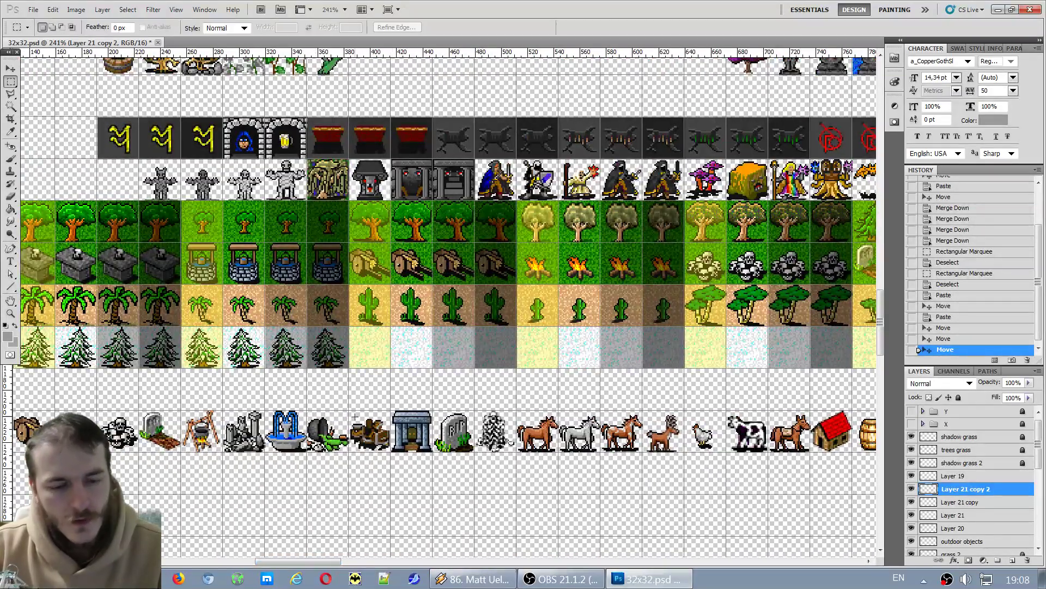
scroll(355, 416, up, 5)
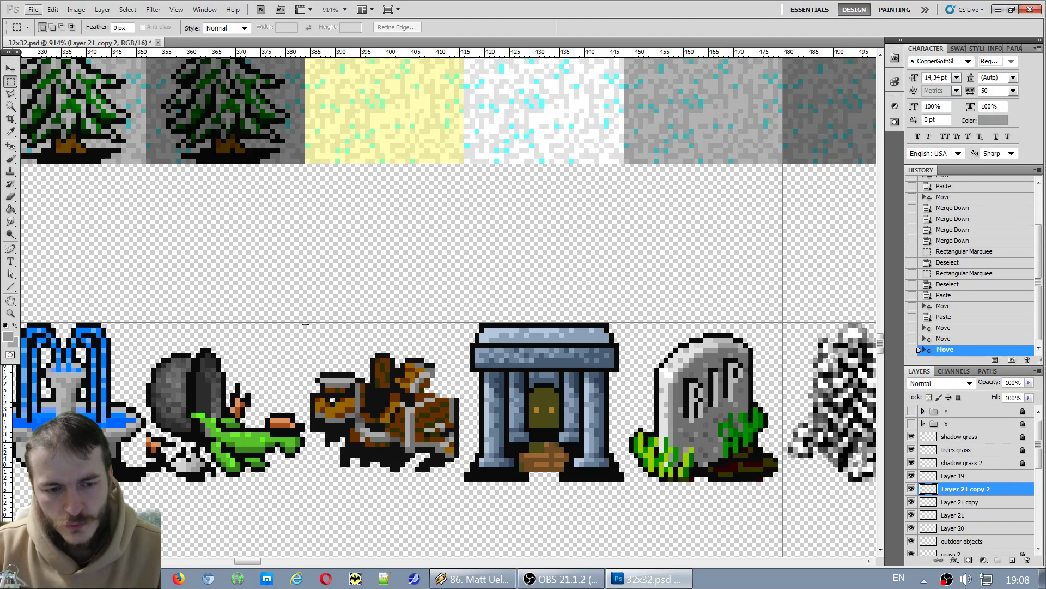
drag(461, 490, 462, 494)
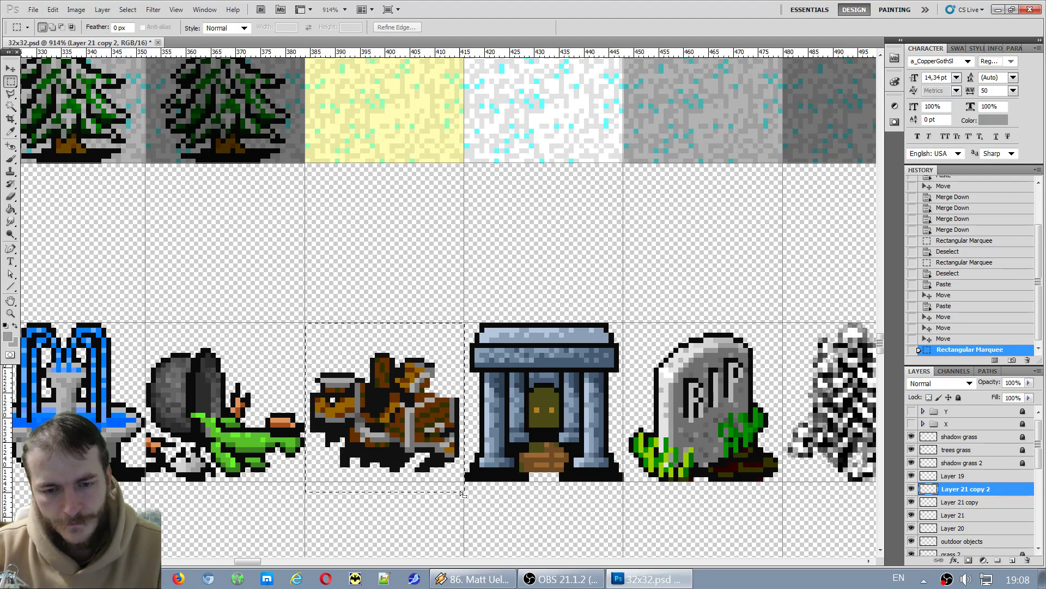
key(ctrl+c)
click(526, 226)
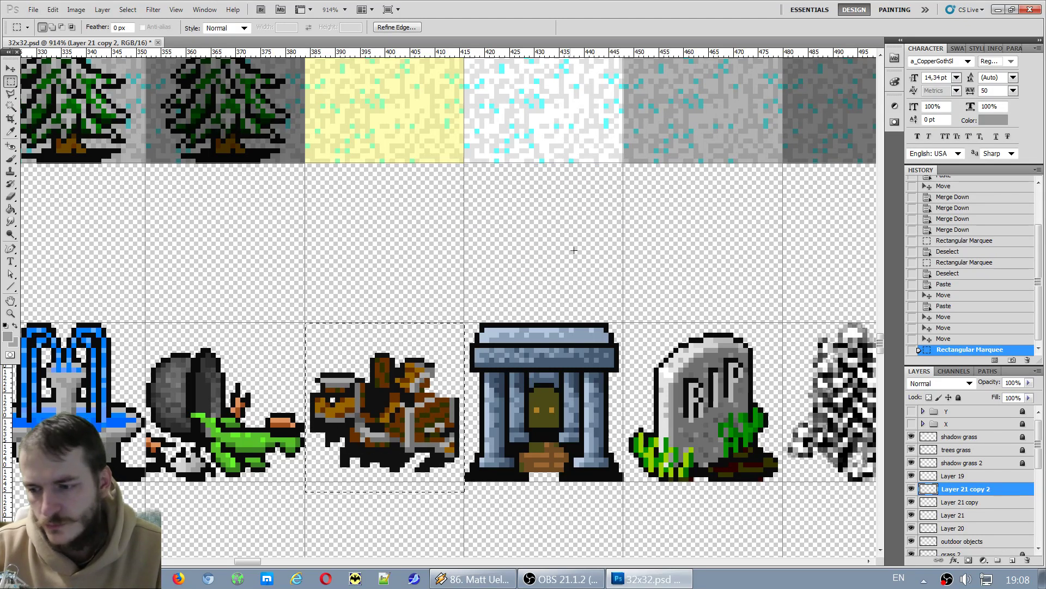
Merge Layer 19 and the pasted cauldron layers down into Layer 20, activate the outdoor objects layer, and clear the selection.
click(962, 477)
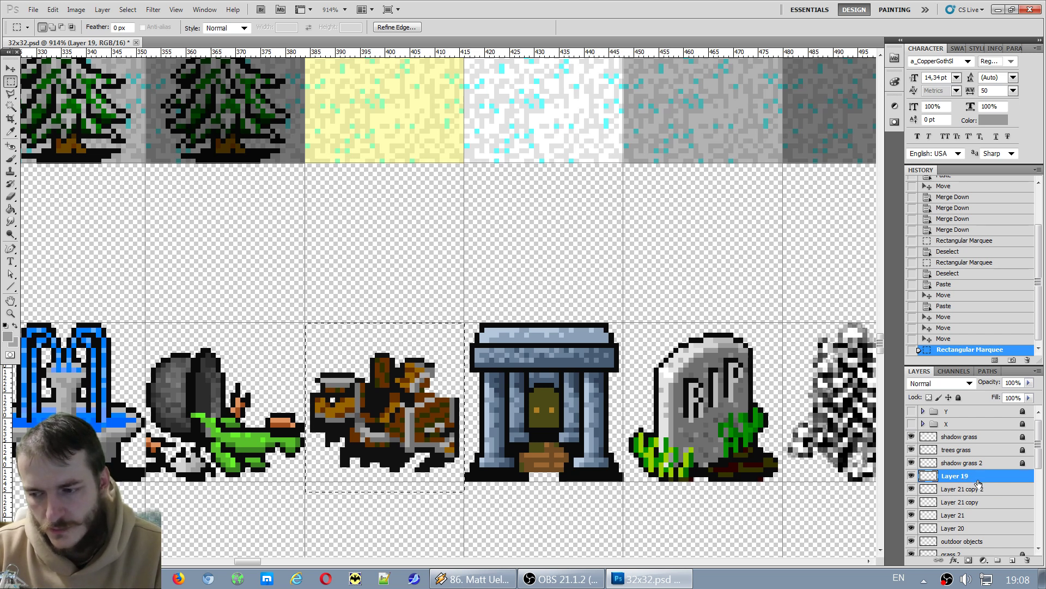
key(ctrl+e)
key(ctrl+e)
key(ctrl+e)
key(ctrl+e)
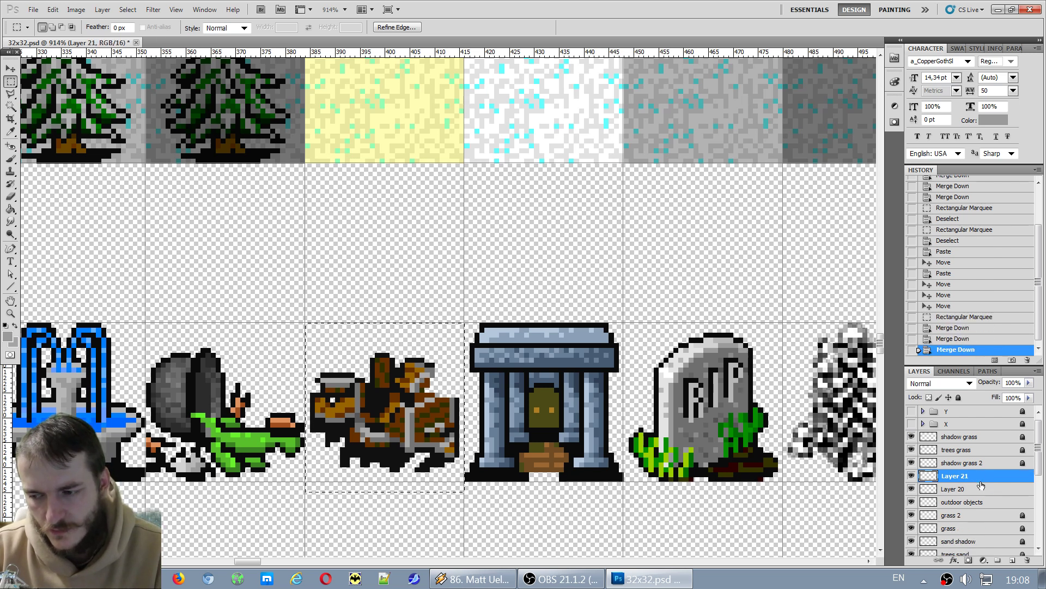
click(962, 489)
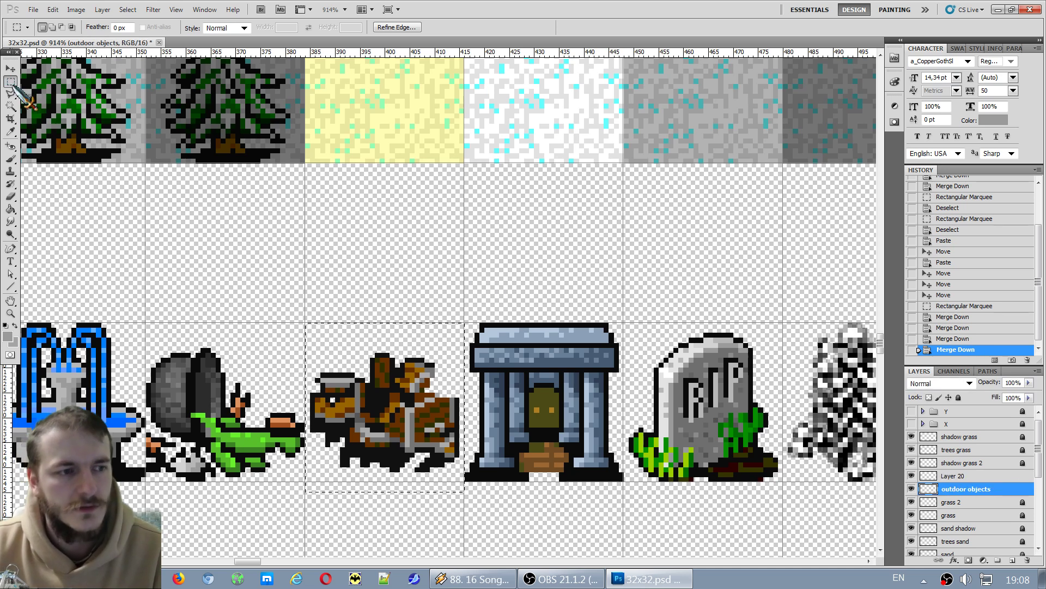
key(ctrl+d)
Paste the brown wreckage sprite onto the light grass tile below the first bare tree, beside the cauldrons.
scroll(742, 274, down, 5)
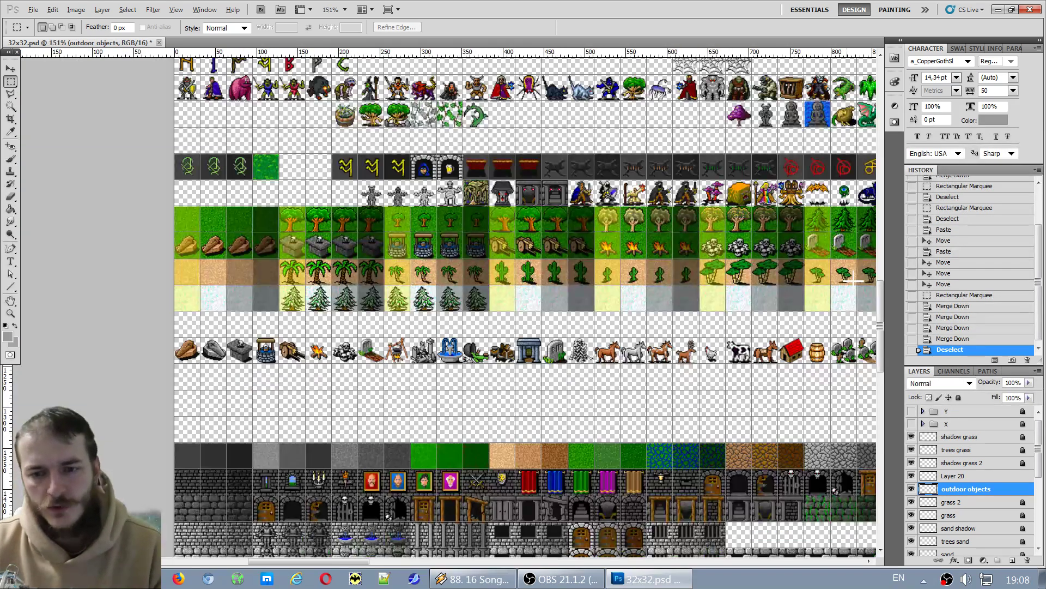
scroll(741, 274, up, 2)
drag(302, 561, 419, 563)
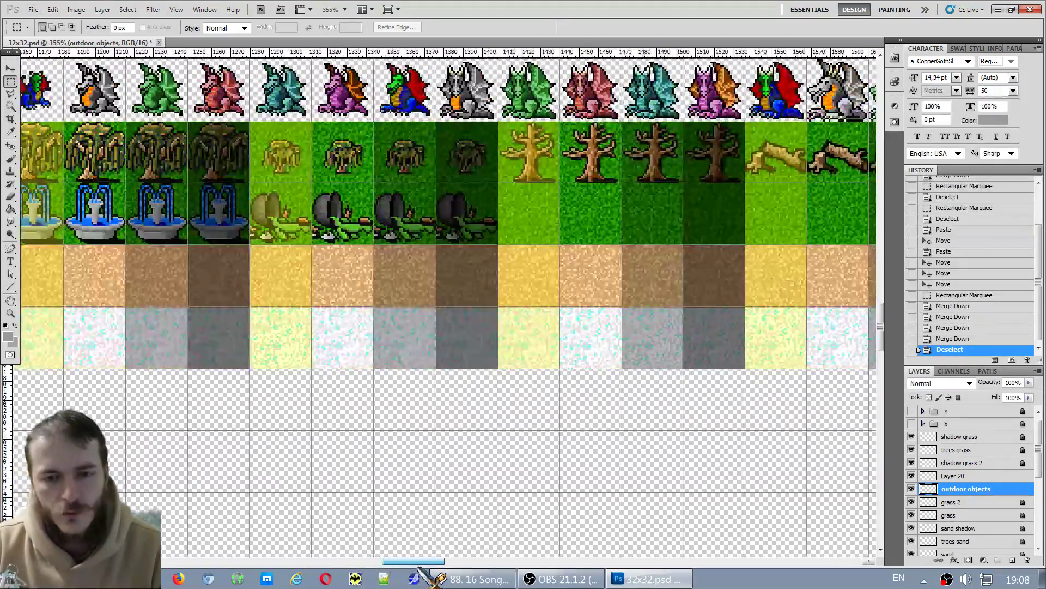
scroll(661, 173, up, 3)
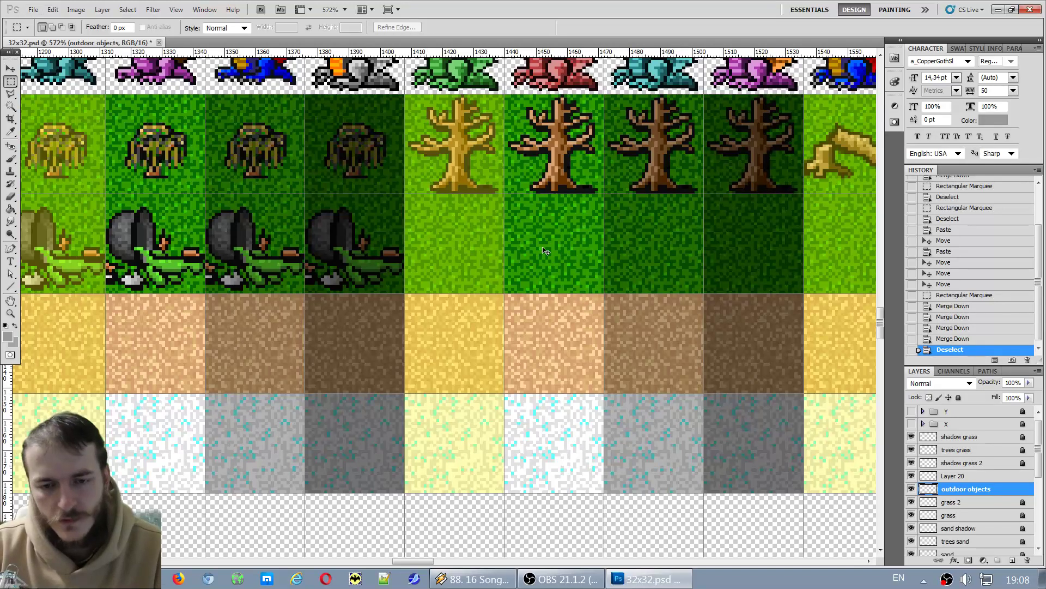
key(ctrl+v)
key(v)
drag(527, 331, 550, 260)
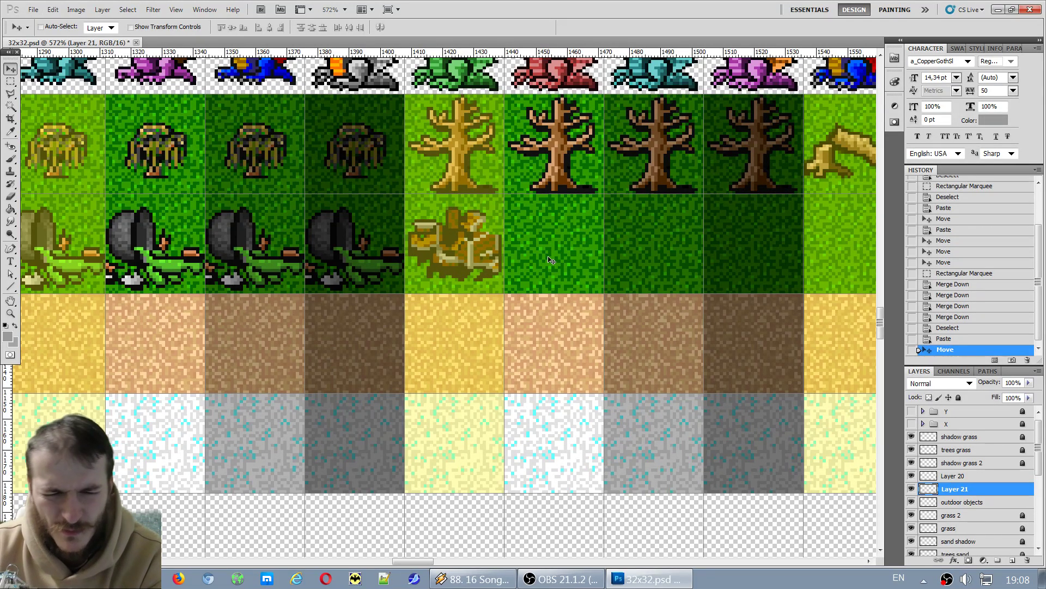
Examine the other tile groups across the sheet, especially the wooden floor textures and the building and terrain tiles.
scroll(598, 267, down, 10)
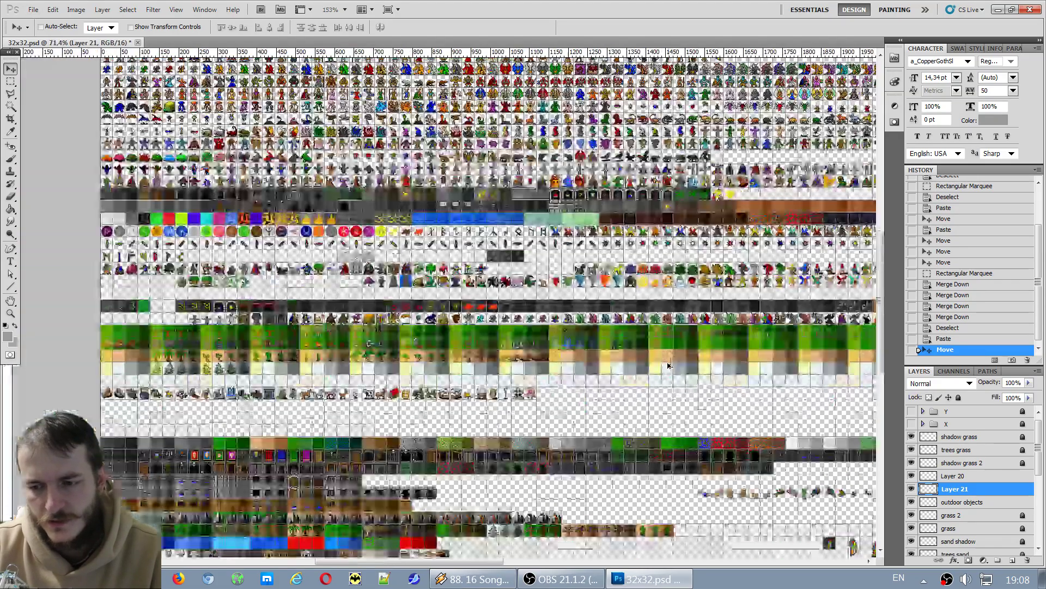
scroll(716, 381, up, 10)
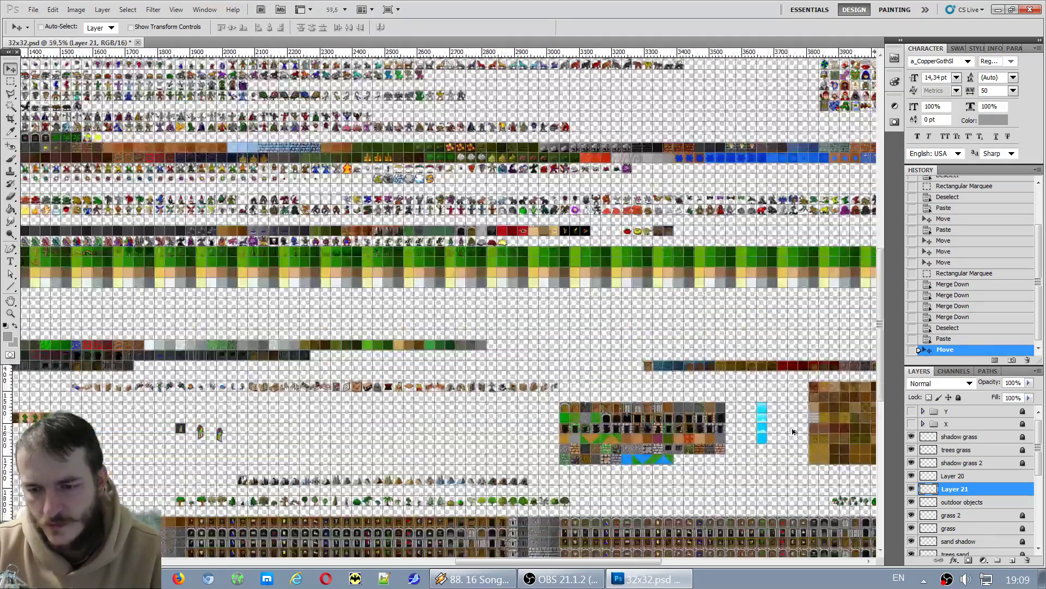
scroll(672, 420, up, 4)
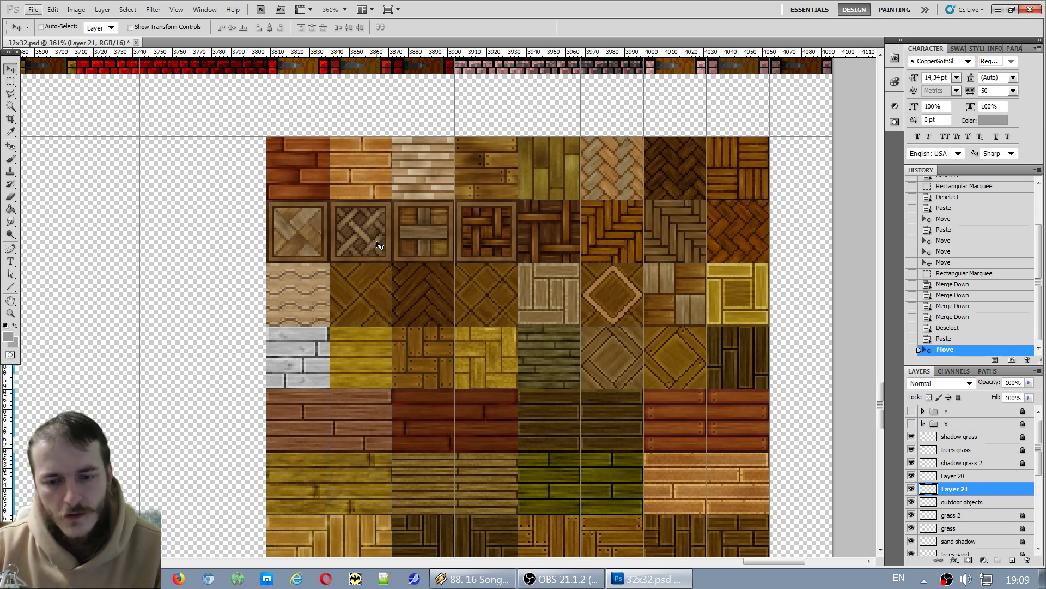
scroll(380, 245, down, 2)
scroll(380, 244, down, 2)
scroll(380, 244, up, 2)
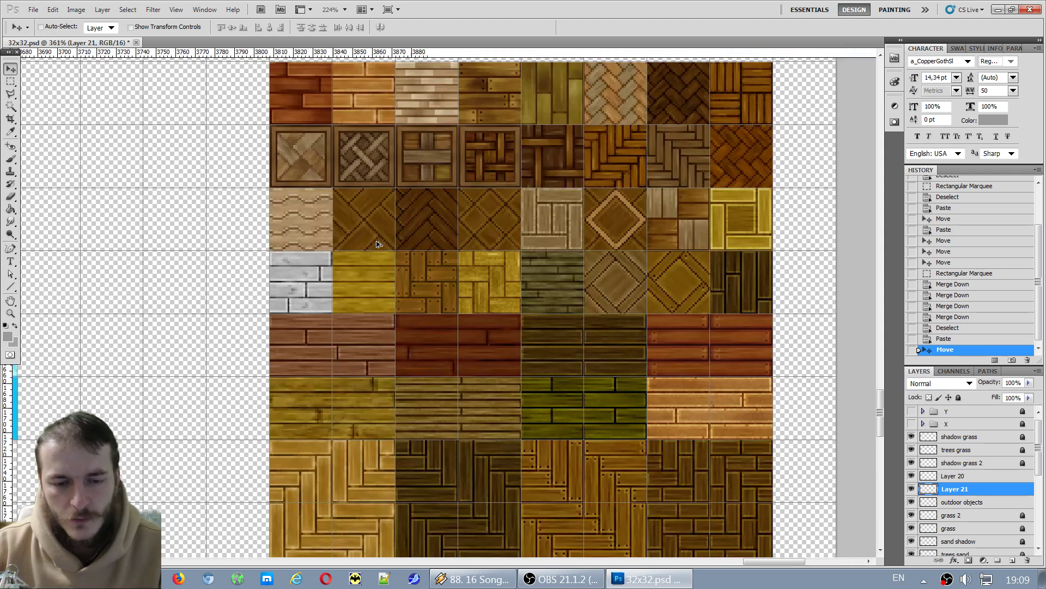
scroll(403, 183, up, 2)
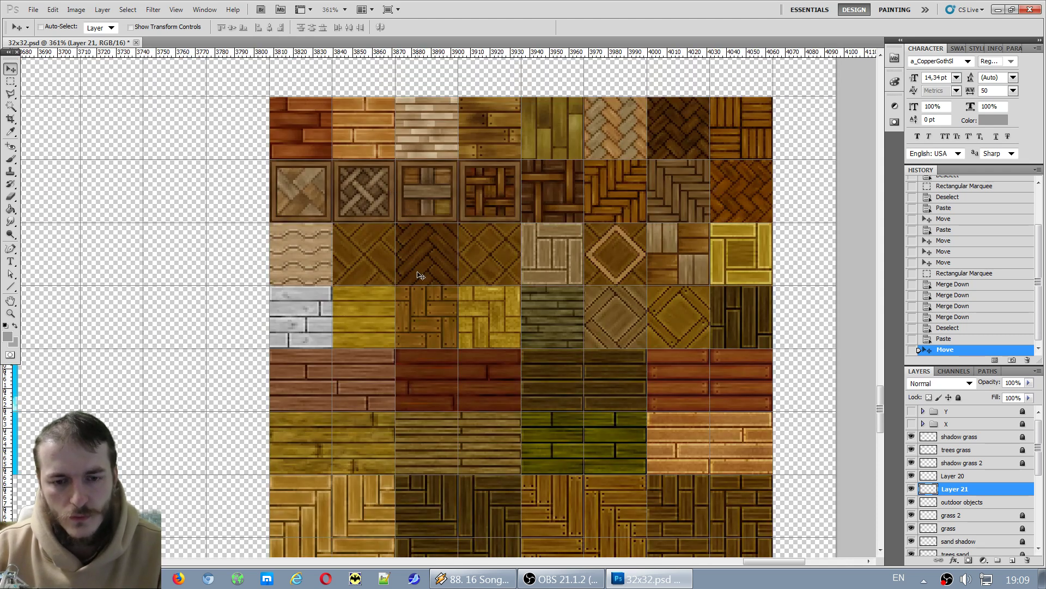
scroll(490, 309, down, 5)
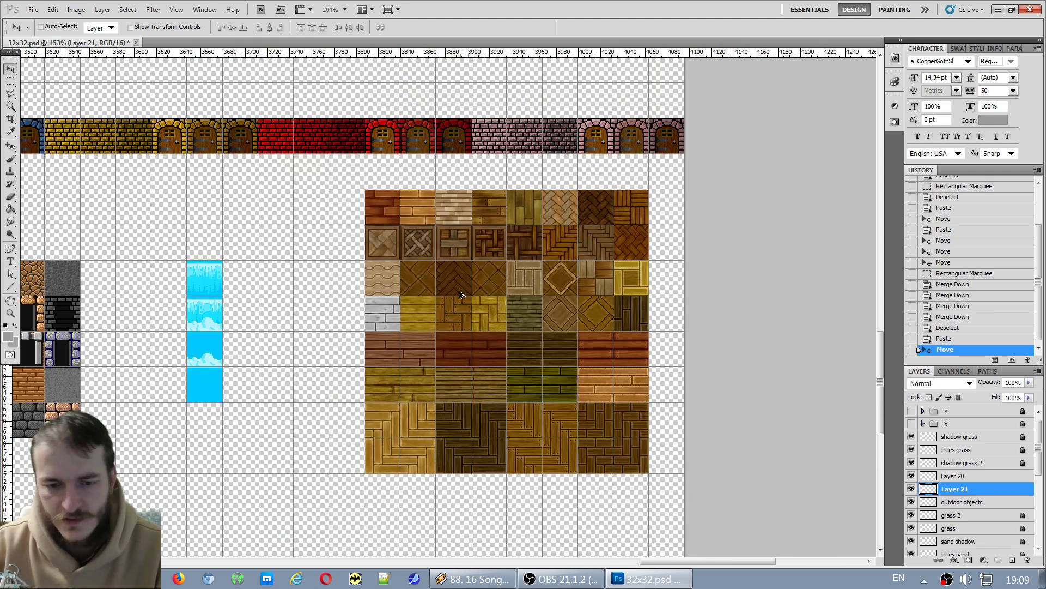
drag(648, 563, 350, 555)
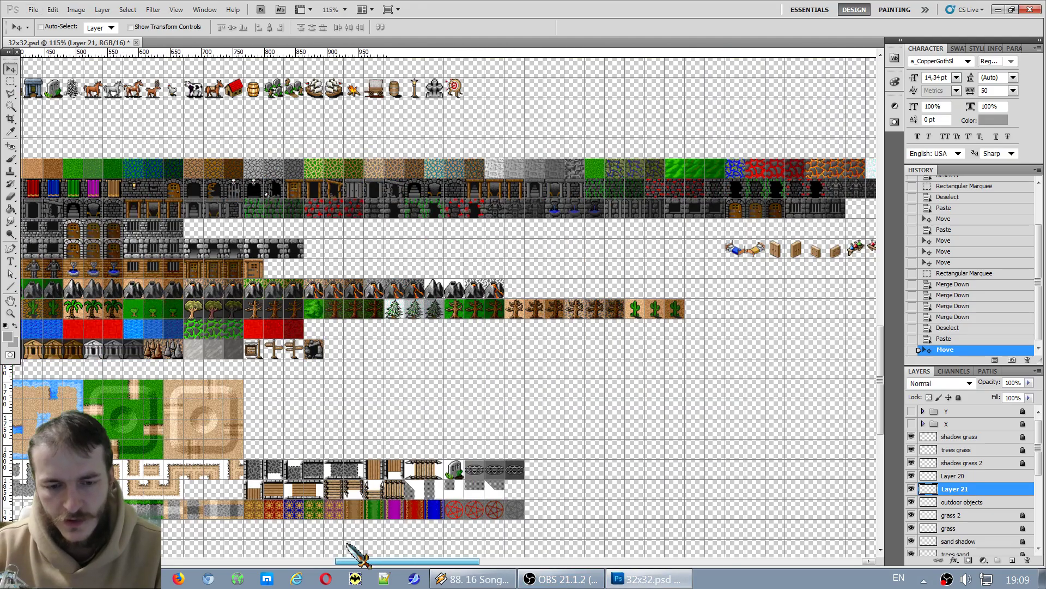
scroll(350, 555, down, 3)
scroll(639, 84, up, 5)
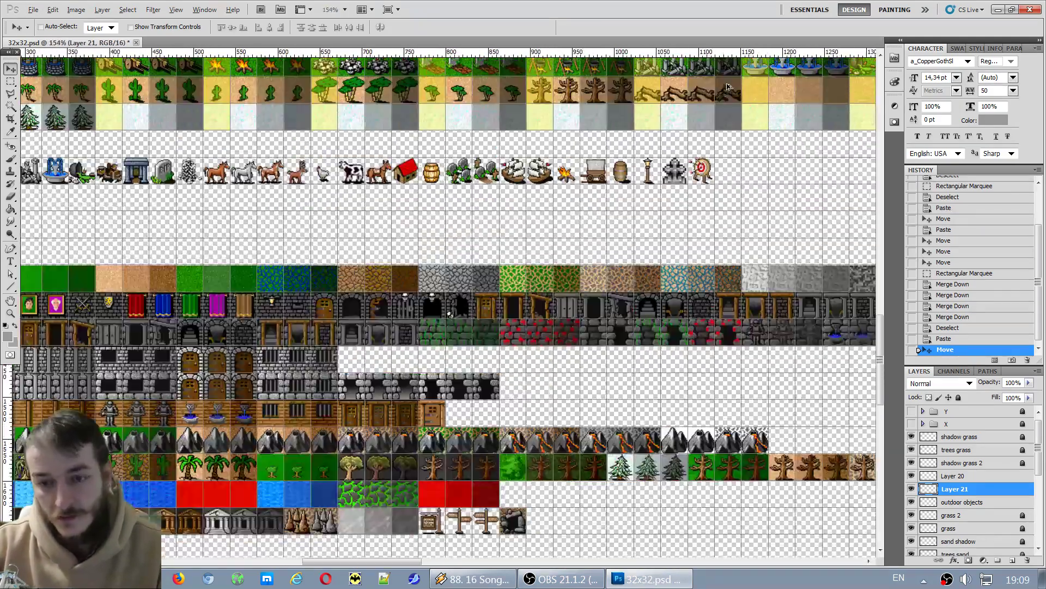
scroll(569, 158, up, 1)
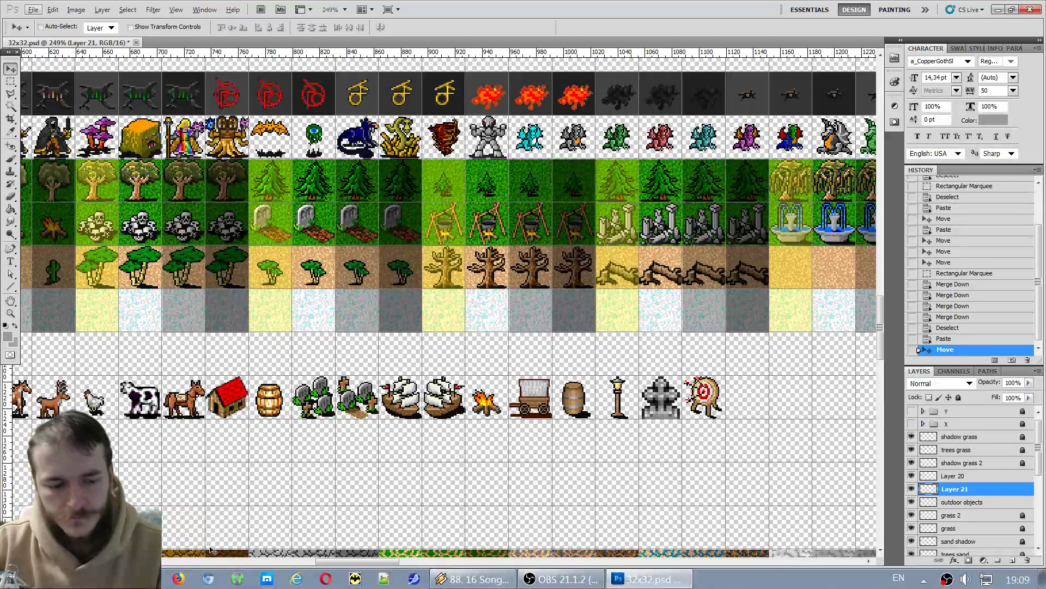
Paste a second wreckage sprite onto the bright green tile beside the first and nudge it down and right into place.
drag(357, 562, 419, 567)
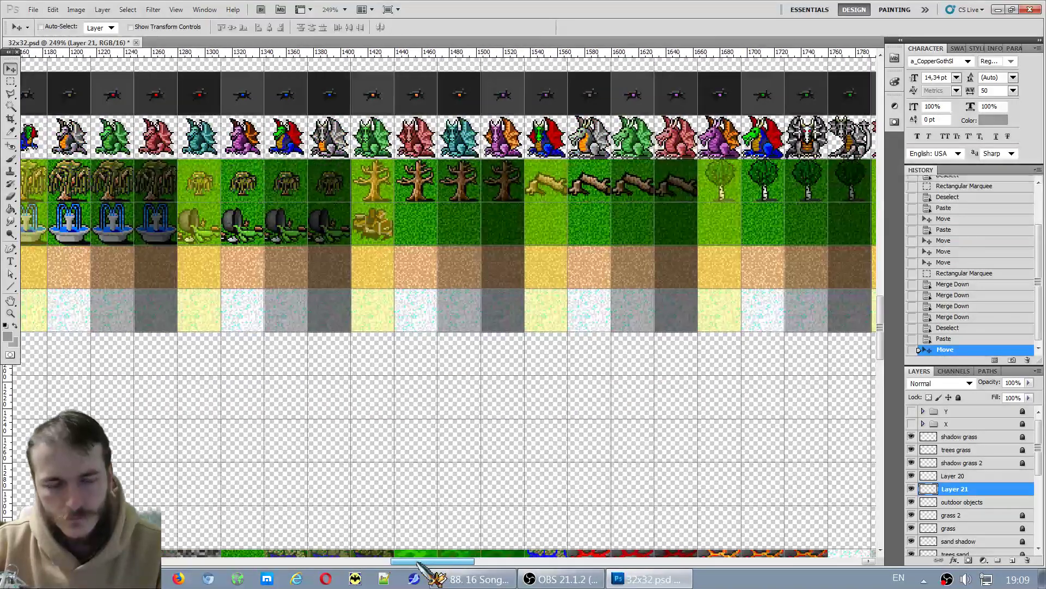
scroll(483, 171, up, 3)
scroll(322, 271, up, 2)
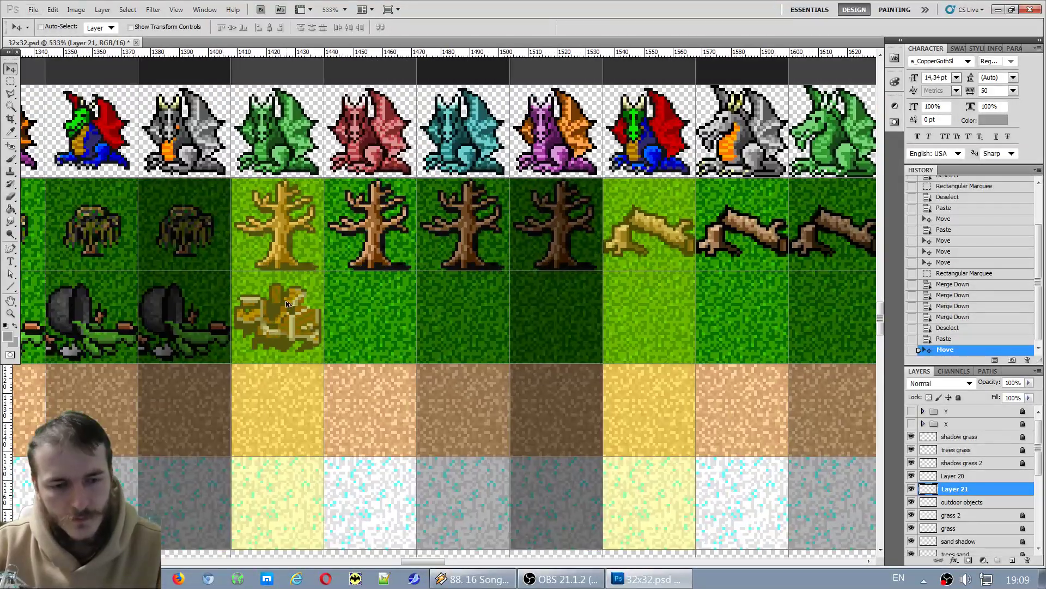
key(ctrl+v)
drag(455, 321, 413, 342)
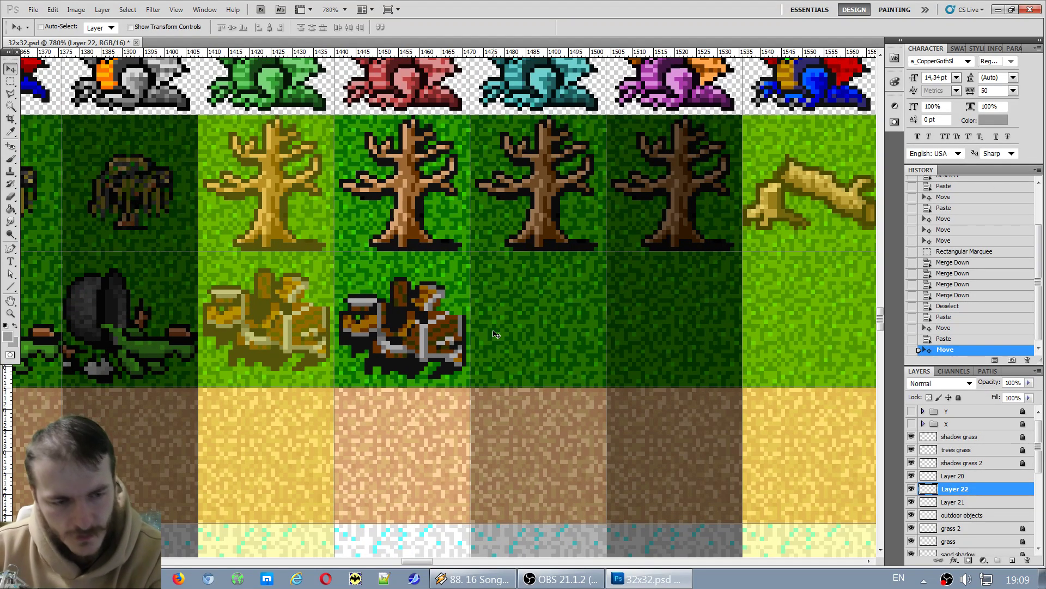
drag(482, 329, 474, 321)
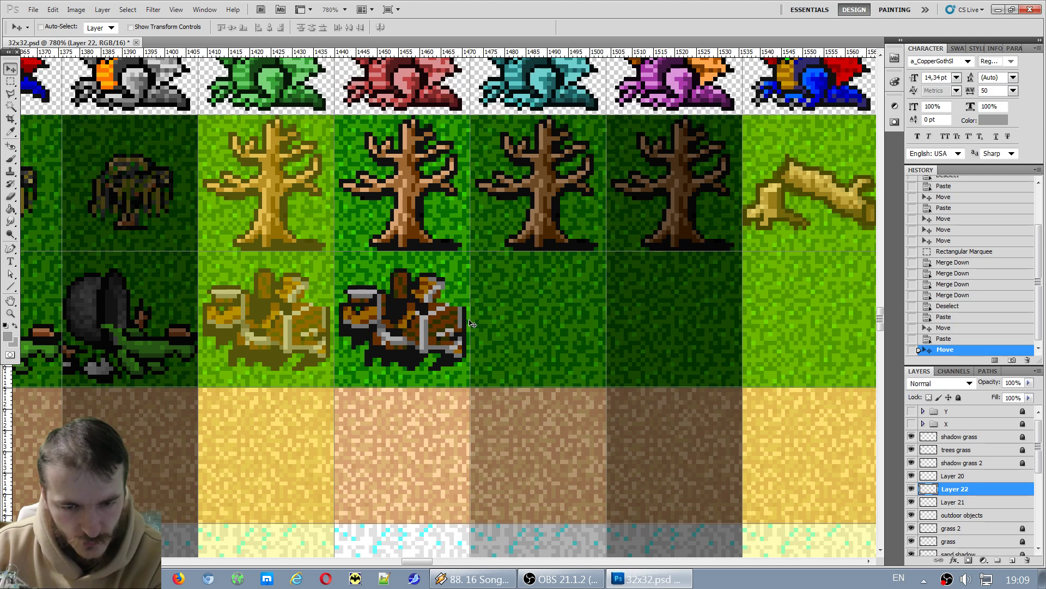
key(Down)
key(Down)
key(Right)
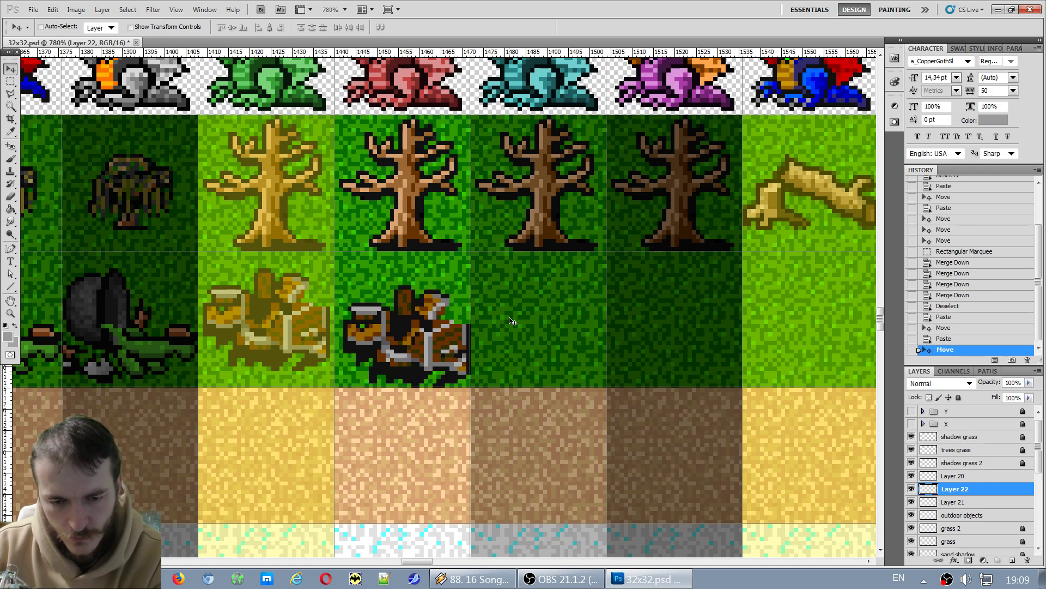
Nudge the light-tile wreckage down and right to match its neighbour, and duplicate it onto the two darker grass tiles.
click(955, 507)
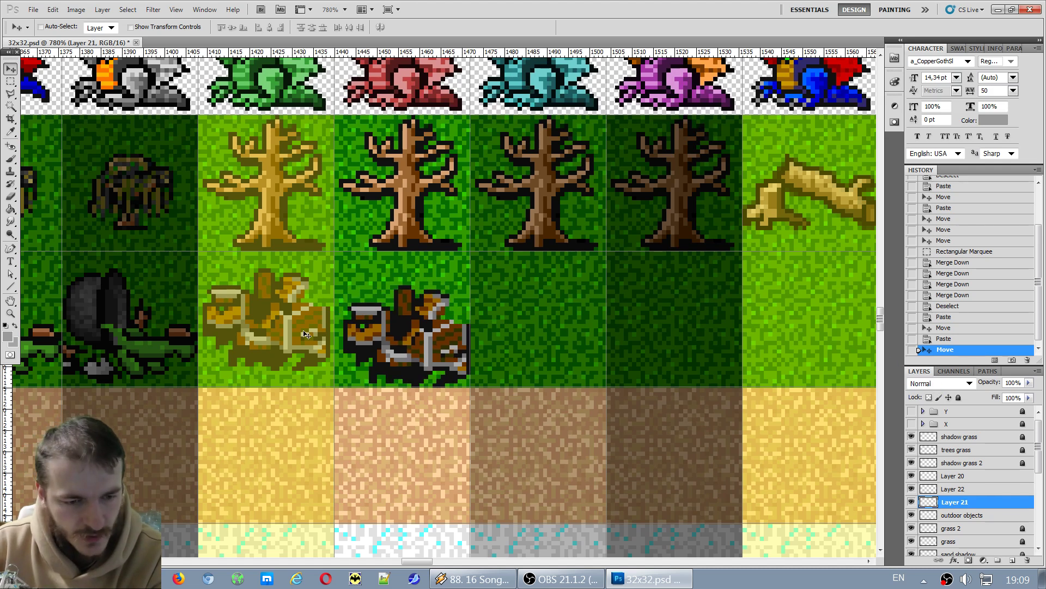
key(Down)
key(Down)
key(Right)
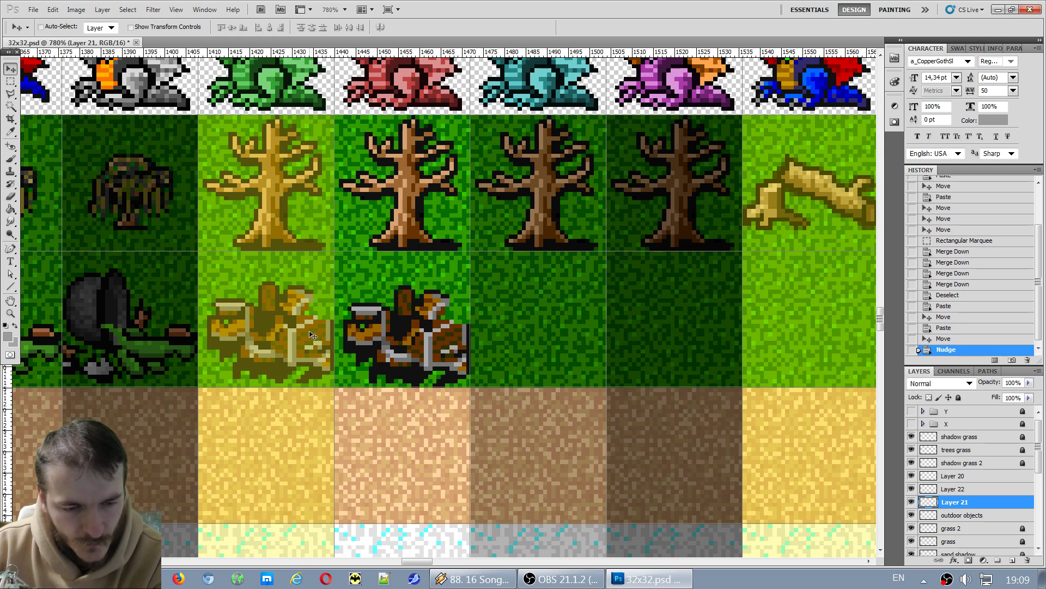
key(Down)
drag(449, 355, 682, 355)
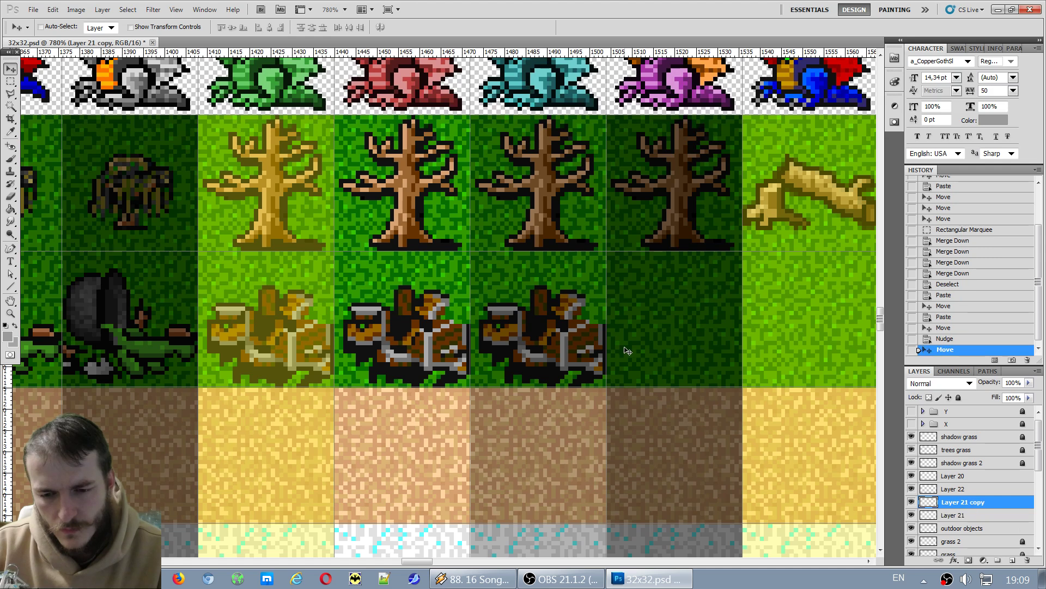
drag(543, 351, 670, 347)
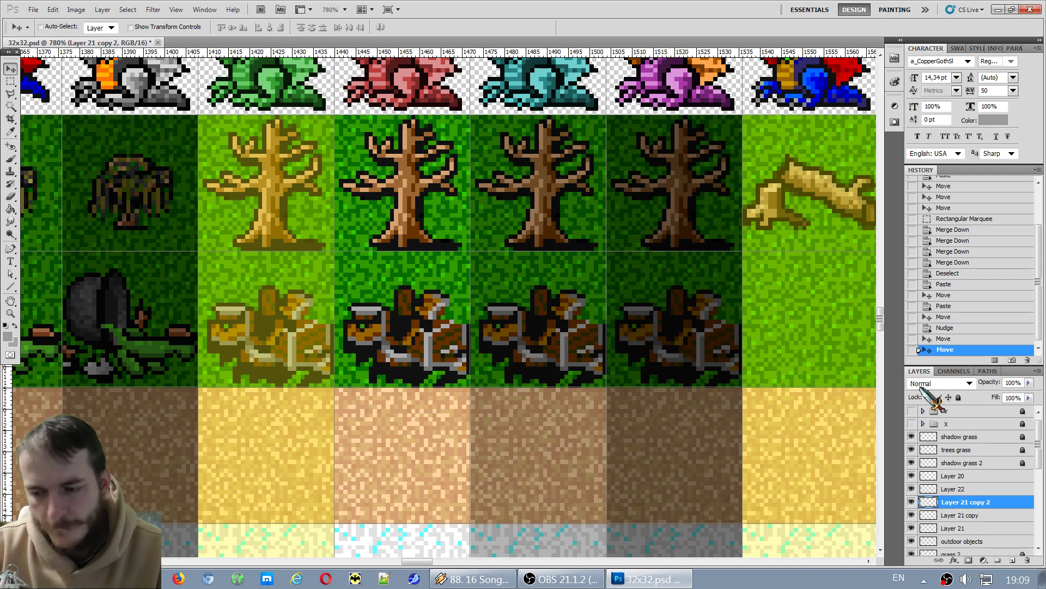
Merge Layer 22 and the wreckage copies down into Layer 21, keeping it separate from the outdoor objects layer.
click(956, 490)
click(976, 479)
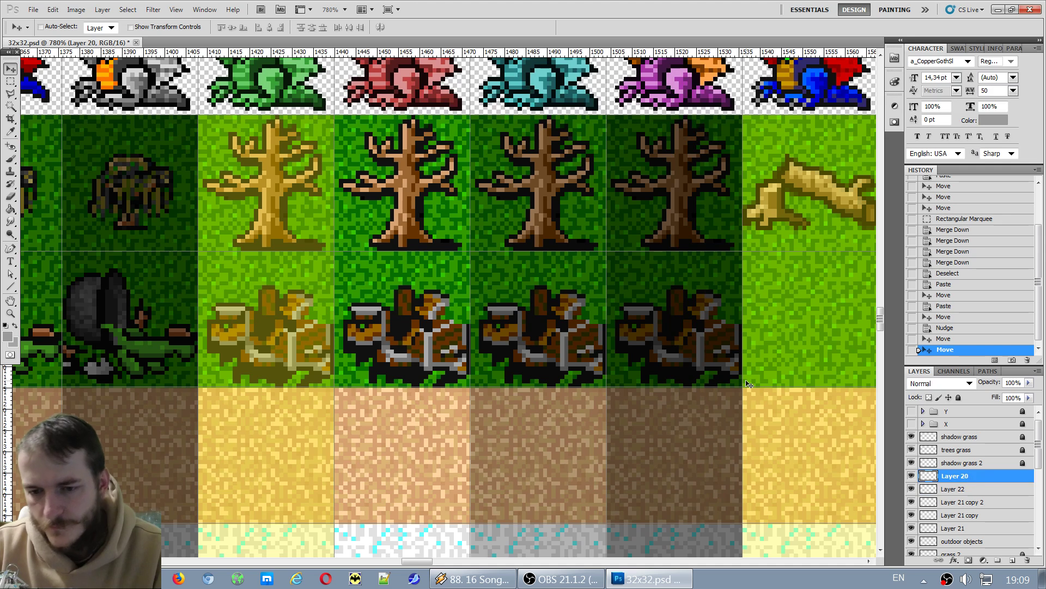
click(967, 489)
key(ctrl+e)
key(ctrl+e)
key(ctrl+e)
key(ctrl+e)
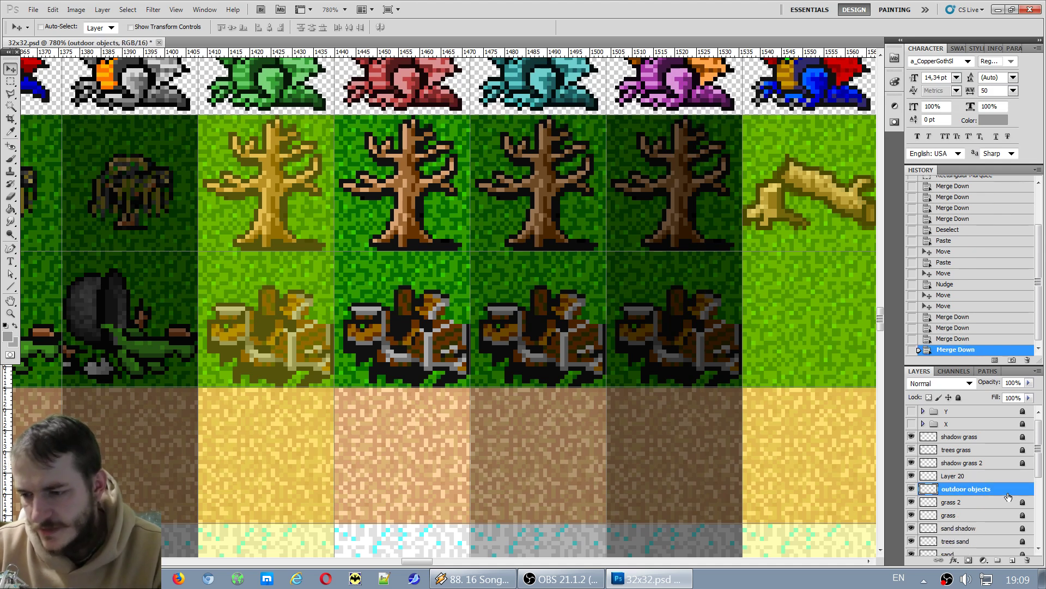
click(957, 341)
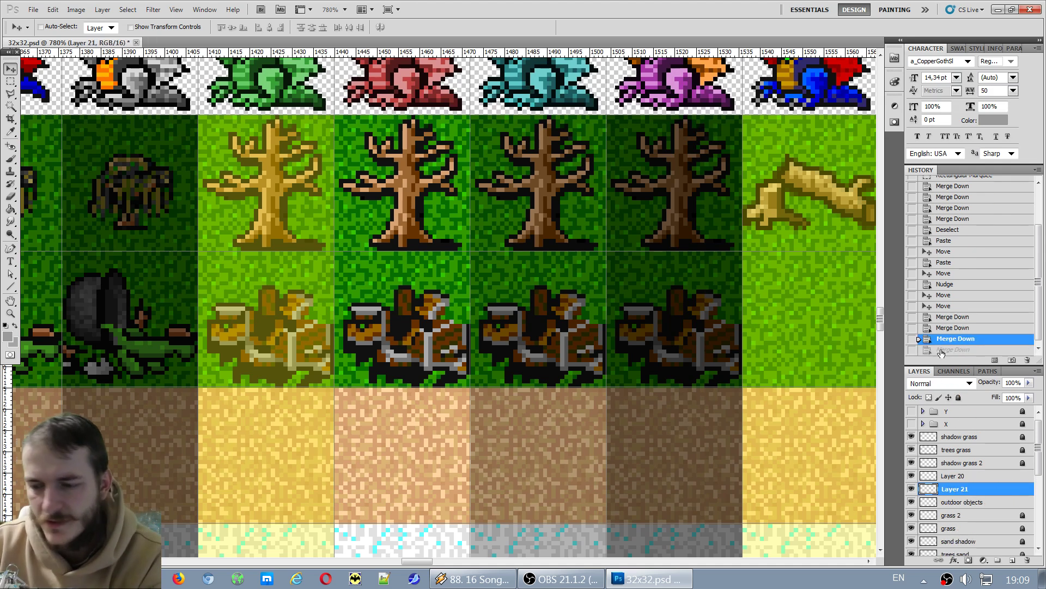
Nudge the four merged wreckage sprites up and slightly left within their grass tiles.
key(Up)
key(Up)
key(Up)
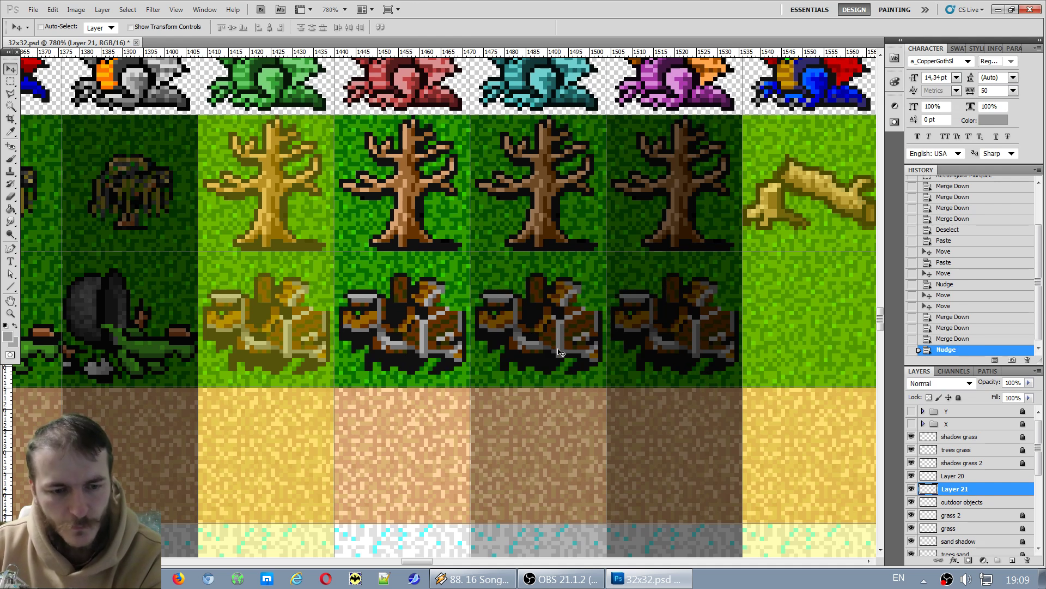
key(Up)
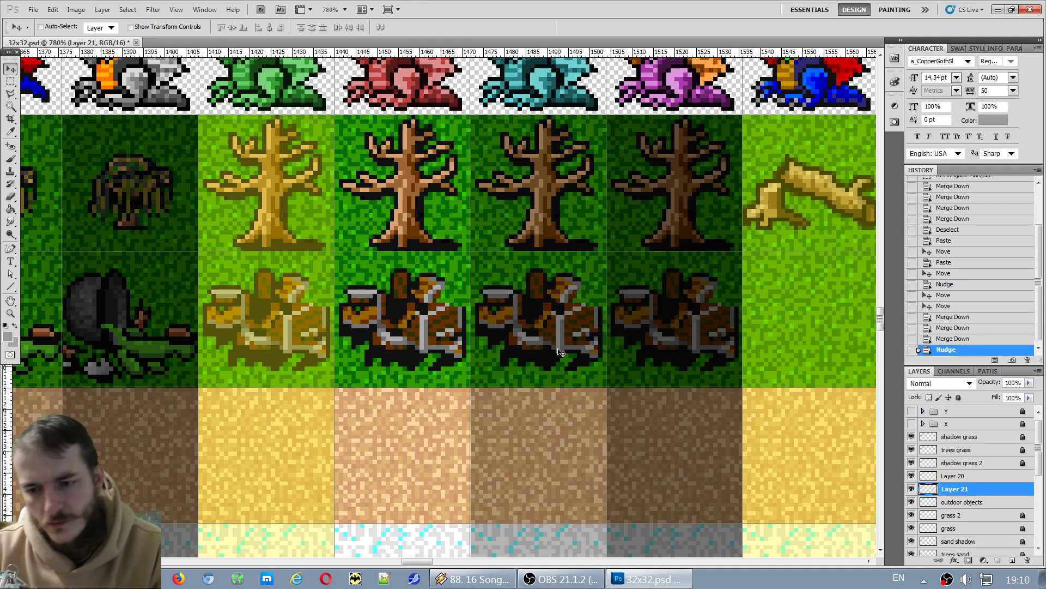
key(Down)
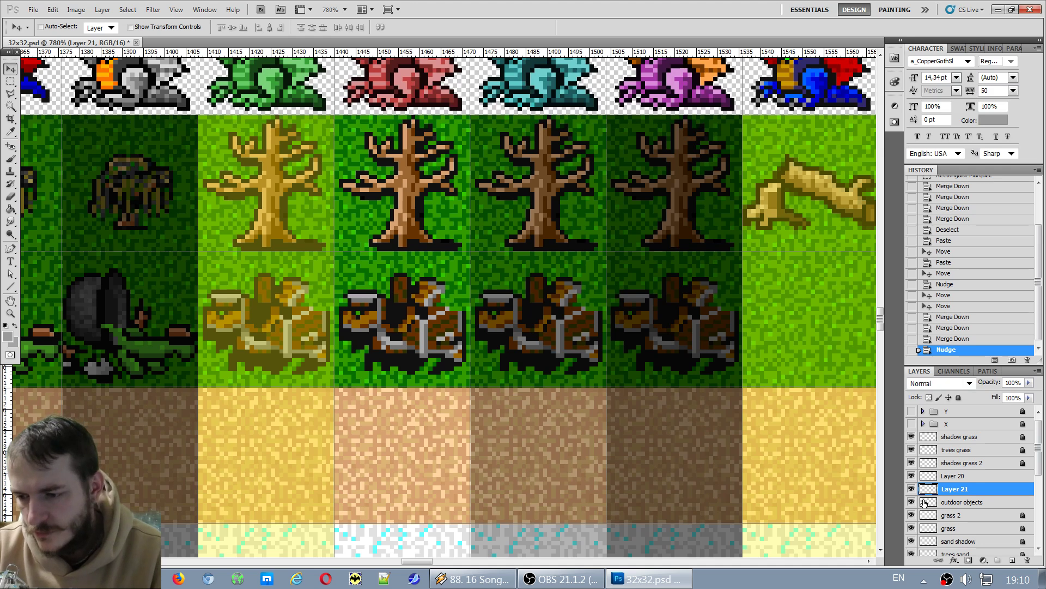
Merge Layer 20 down into Layer 21 and activate the outdoor objects layer.
click(964, 477)
key(ctrl+e)
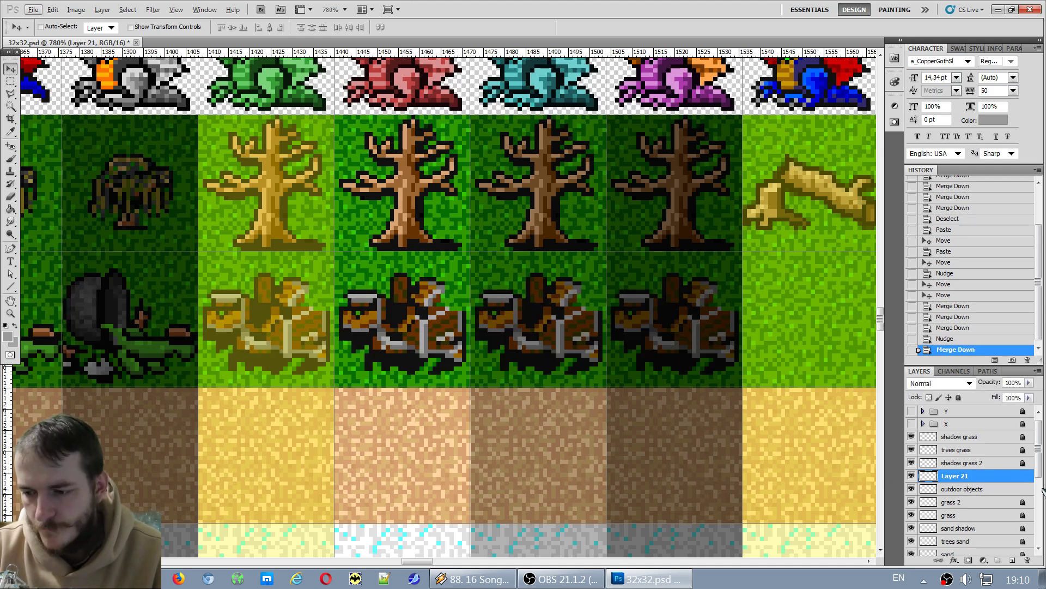
click(981, 489)
Copy the blue columned crypt sprite from the object row below the tiles with a rectangular marquee, and clear the selection.
scroll(402, 444, down, 8)
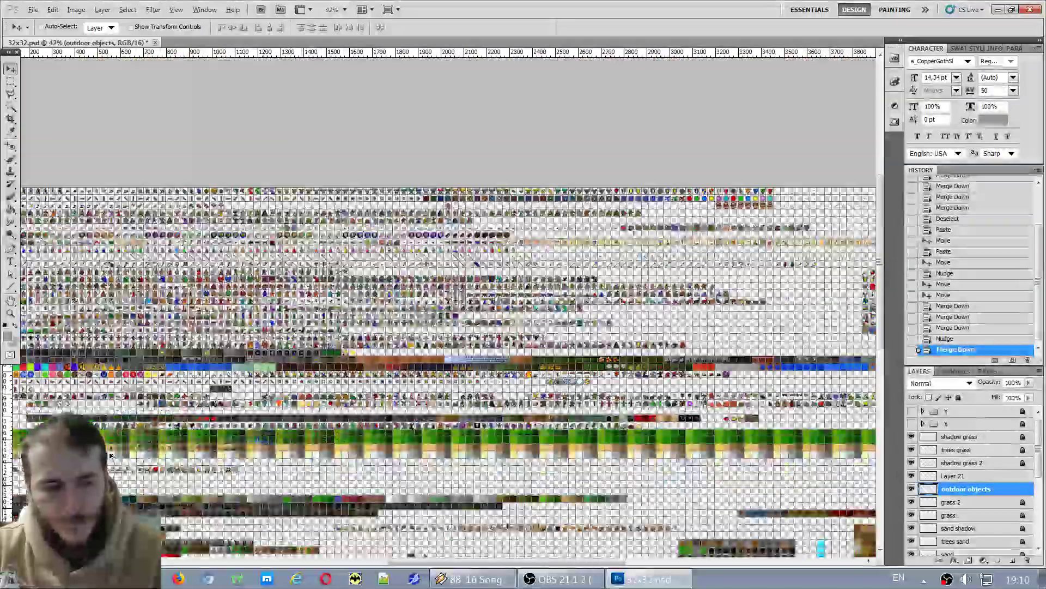
scroll(111, 455, up, 6)
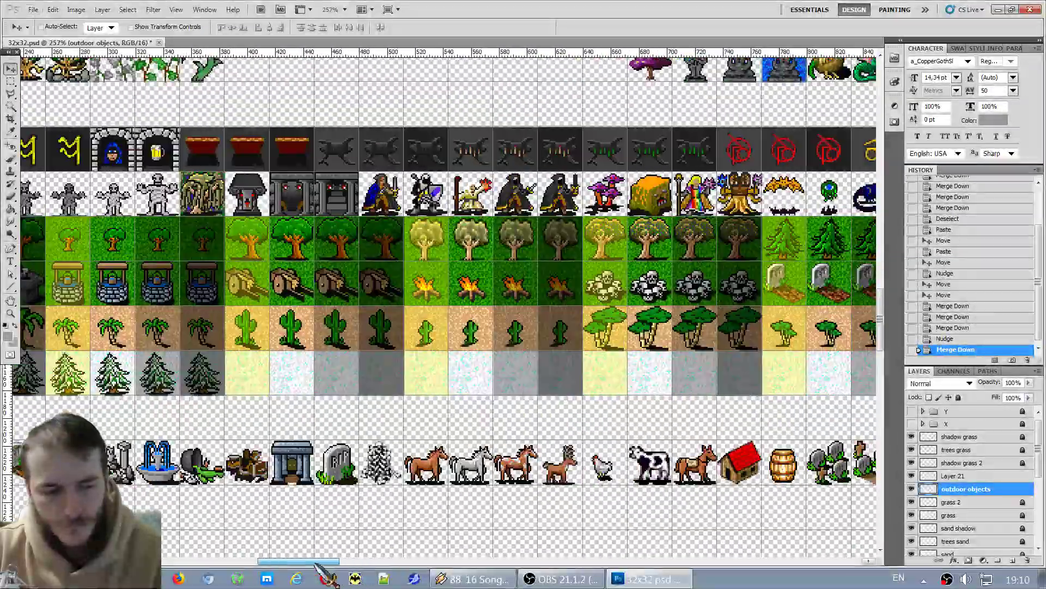
scroll(322, 569, down, 1)
scroll(337, 537, up, 1)
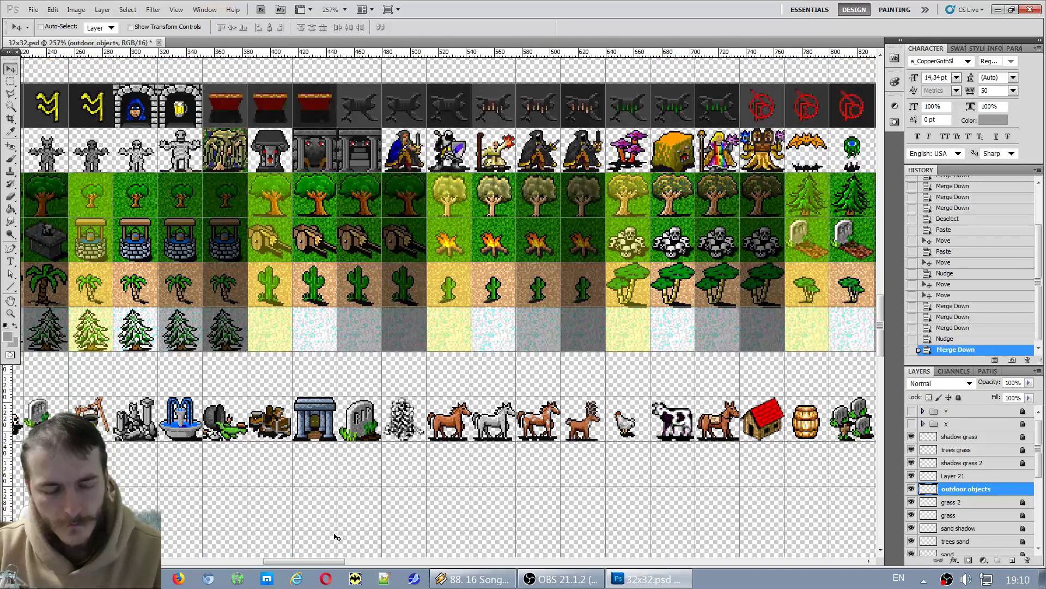
scroll(274, 444, down, 2)
click(10, 82)
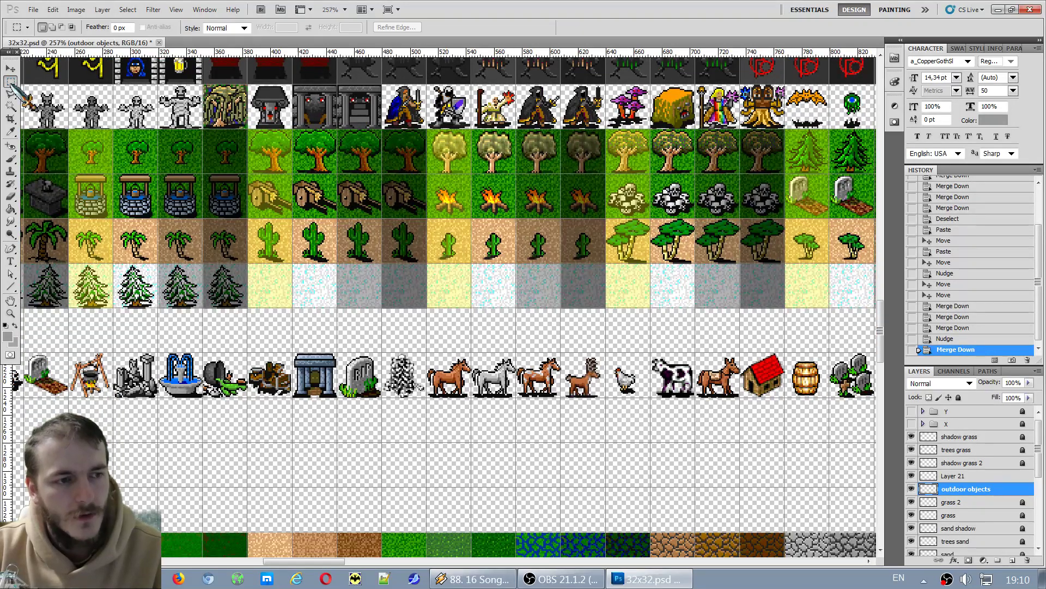
scroll(276, 347, up, 3)
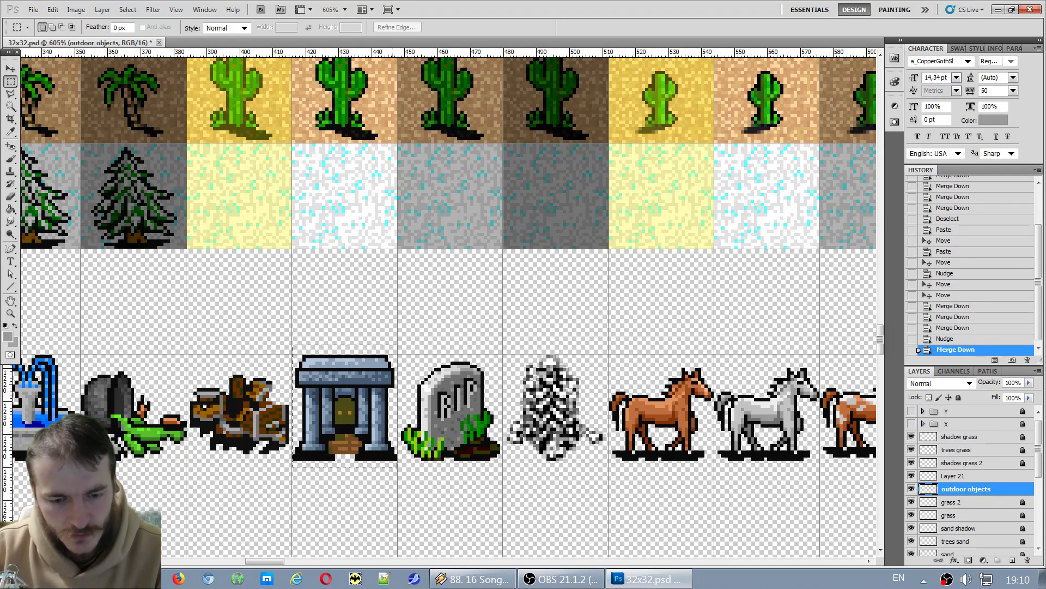
drag(397, 466, 398, 467)
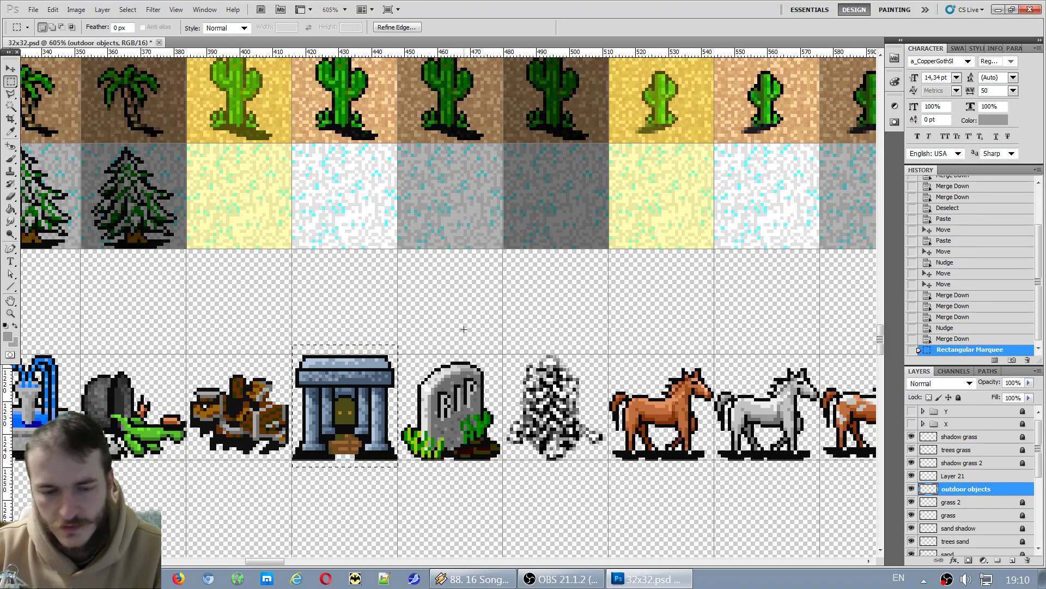
key(ctrl+d)
Paste the crypt sprite and align it on the light grass tile below the first fallen log.
scroll(458, 331, down, 5)
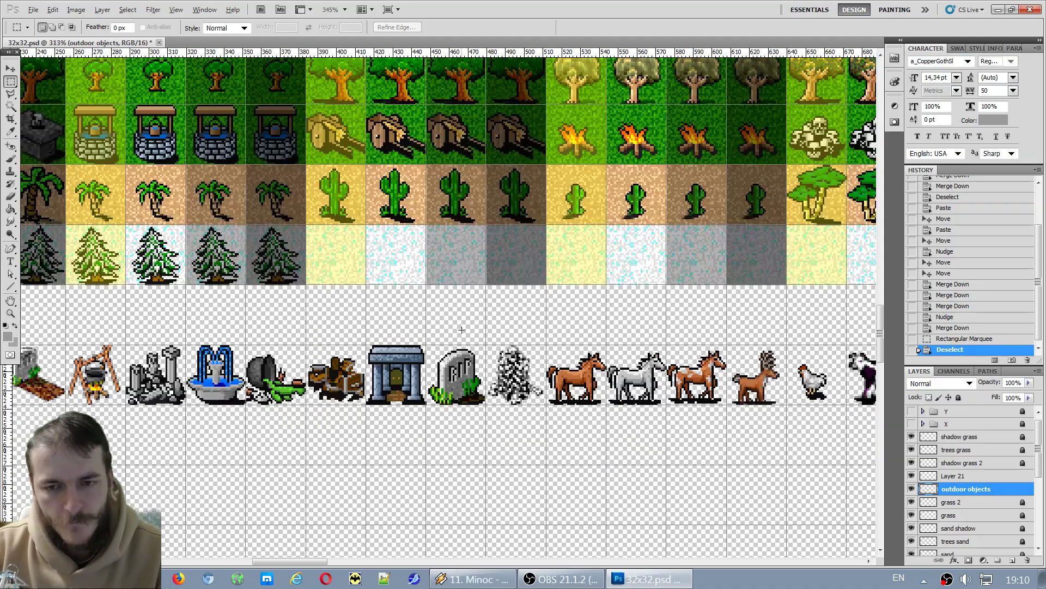
scroll(855, 318, down, 2)
scroll(696, 312, up, 5)
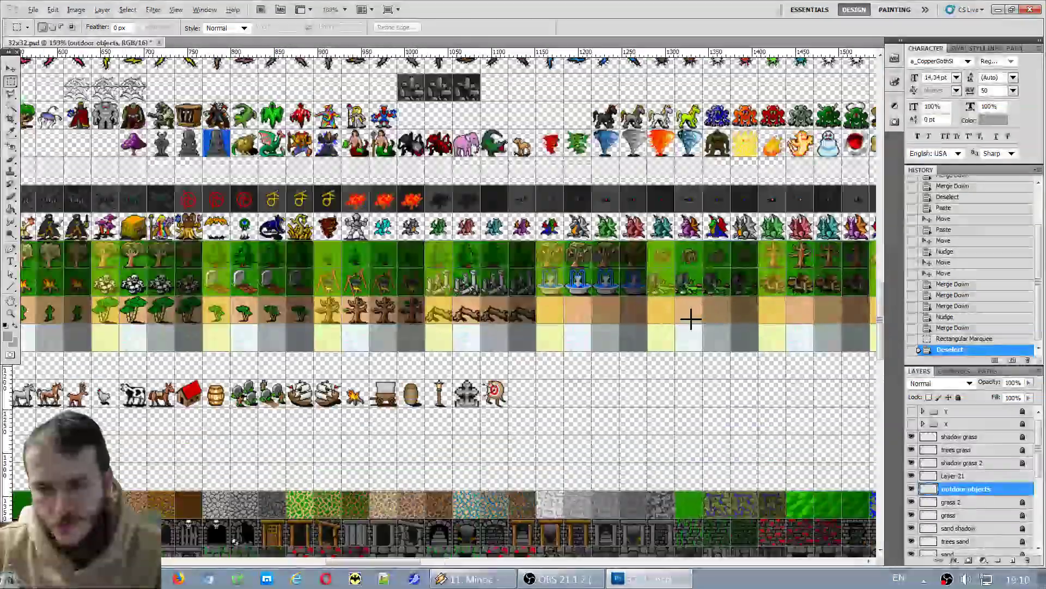
scroll(523, 360, down, 2)
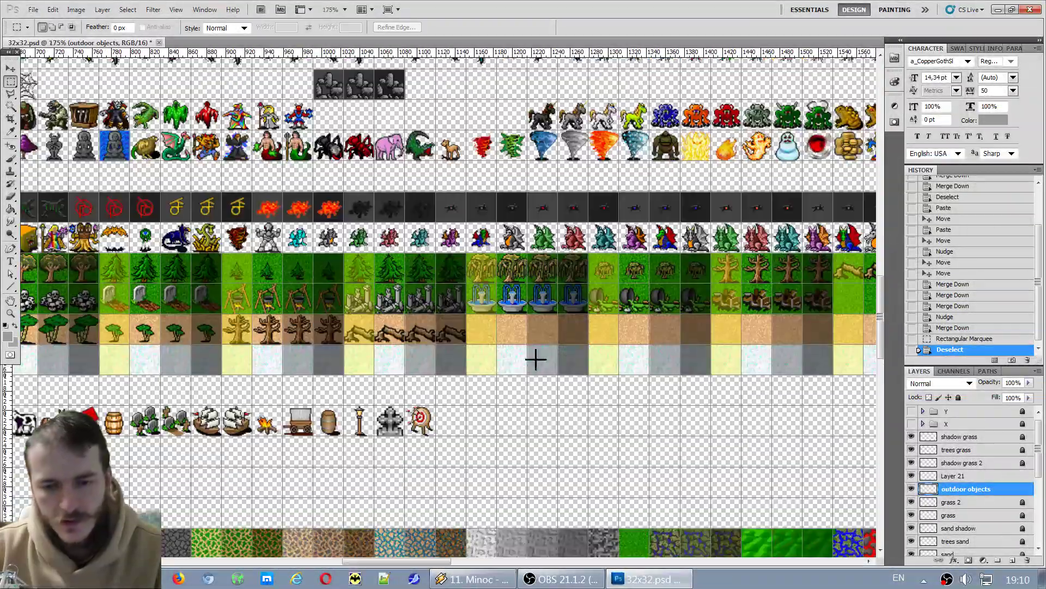
scroll(666, 340, up, 2)
drag(439, 561, 485, 565)
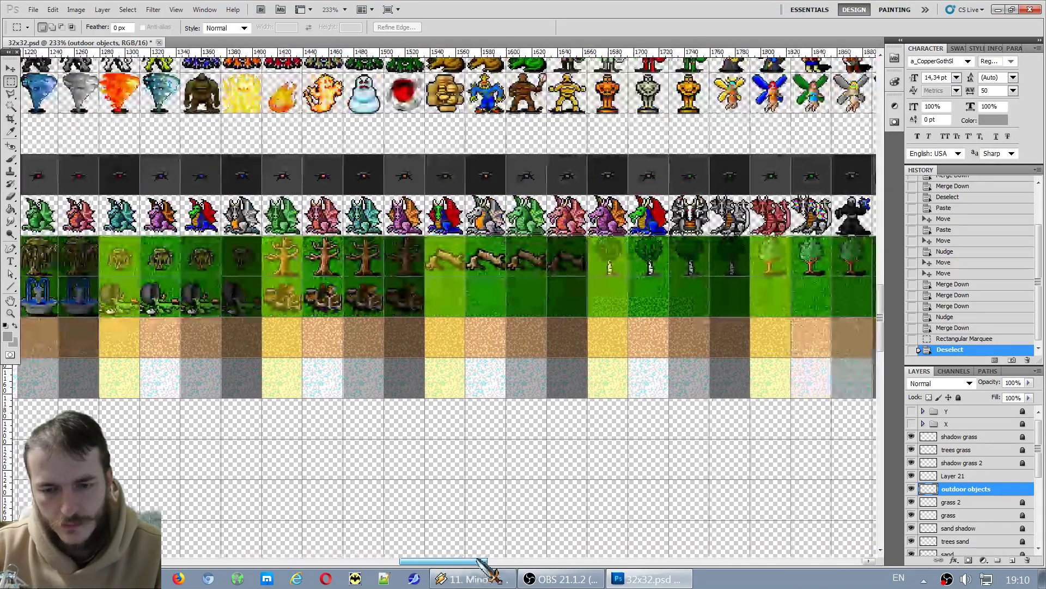
scroll(700, 306, up, 1)
scroll(700, 307, up, 1)
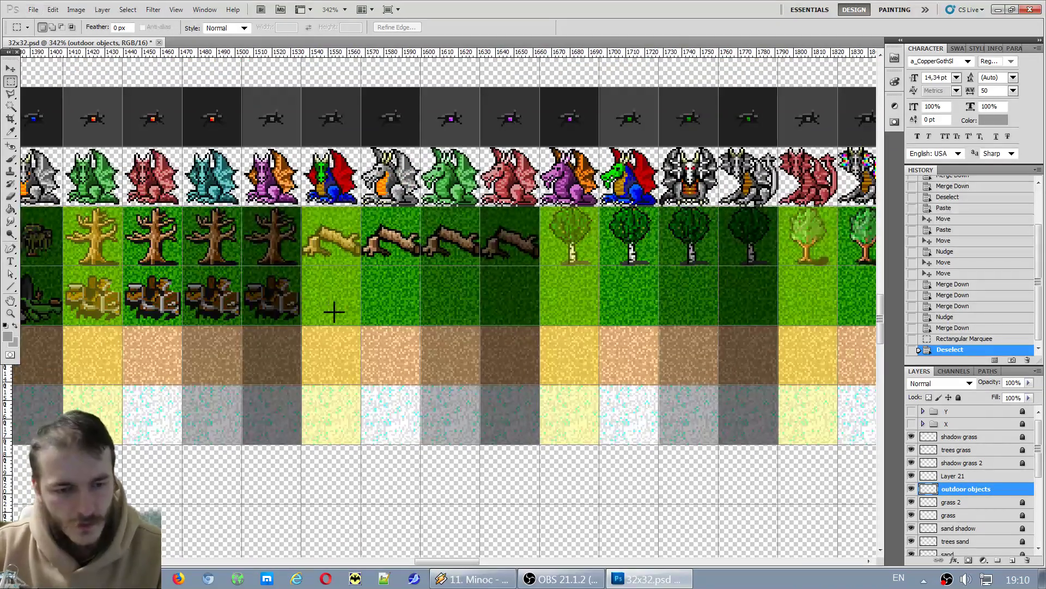
key(ctrl+v)
drag(448, 298, 342, 287)
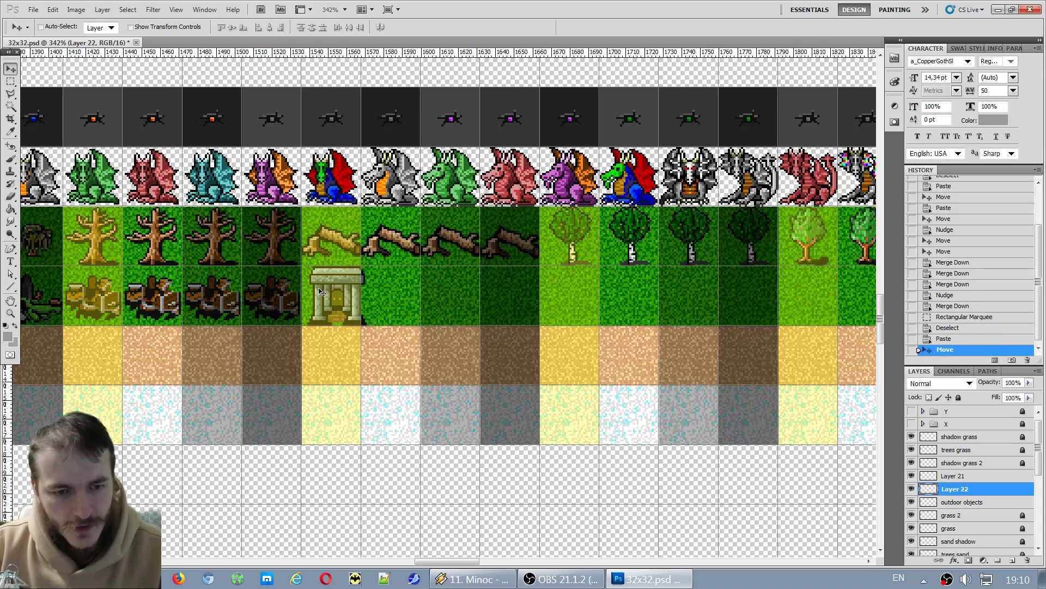
scroll(342, 286, up, 4)
drag(426, 326, 412, 325)
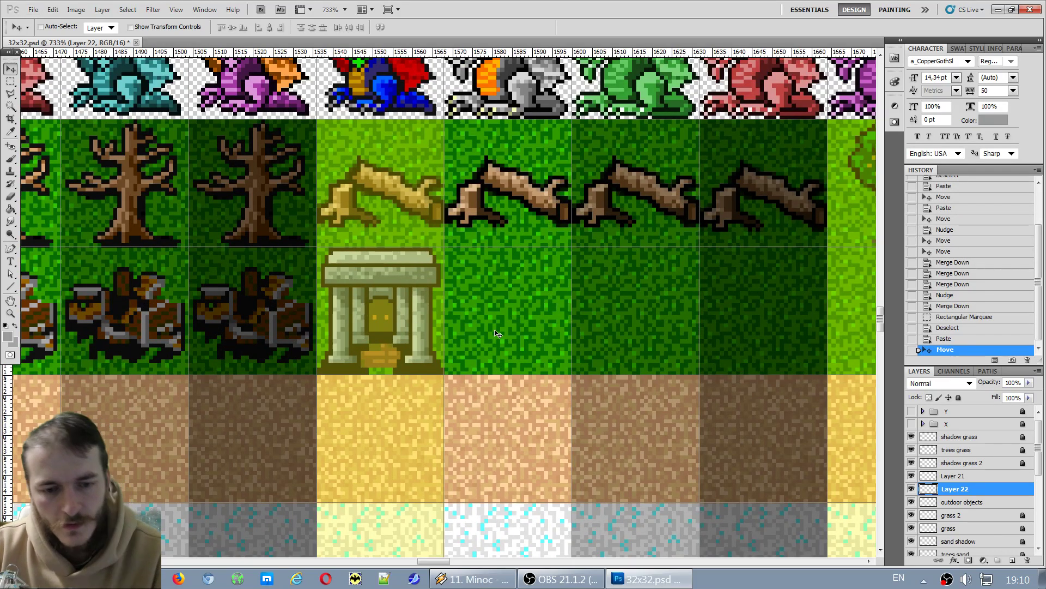
Paste three more crypt sprites, one onto each of the remaining grass tiles below the fallen logs.
key(ctrl+v)
drag(467, 326, 530, 327)
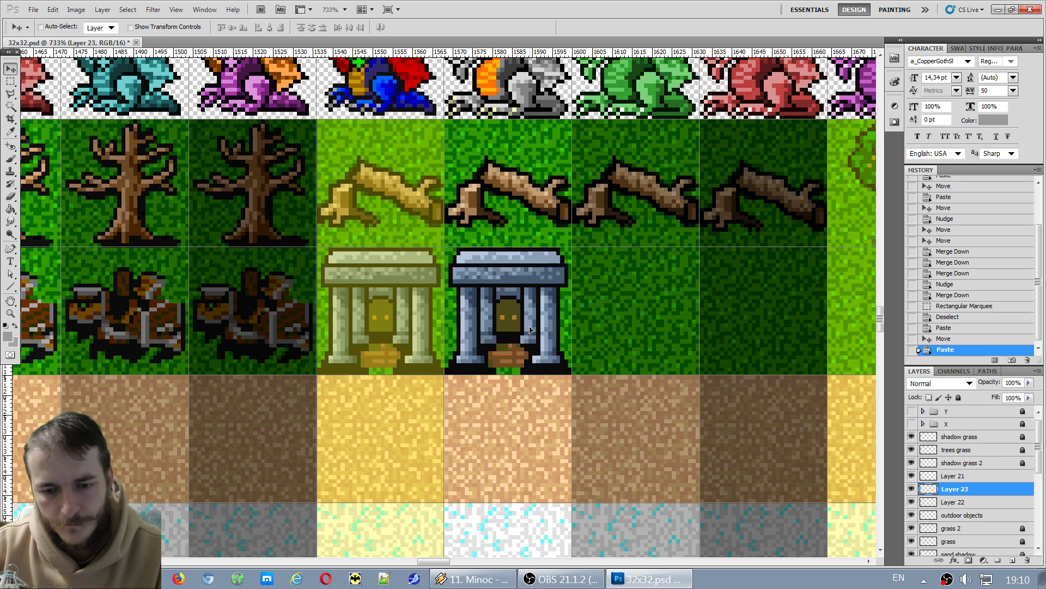
key(ctrl+v)
drag(468, 282, 660, 284)
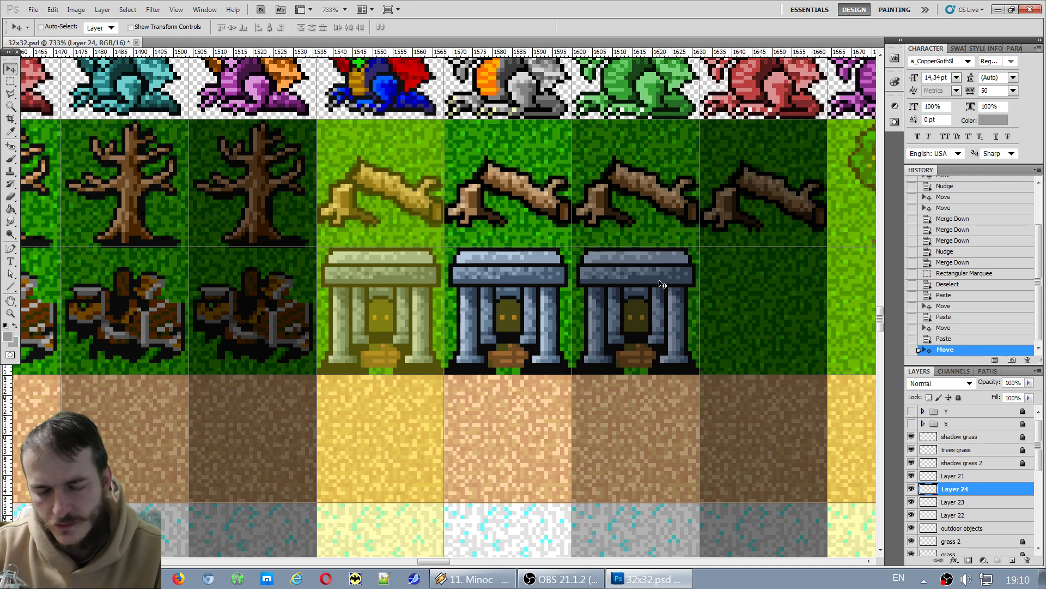
key(ctrl+v)
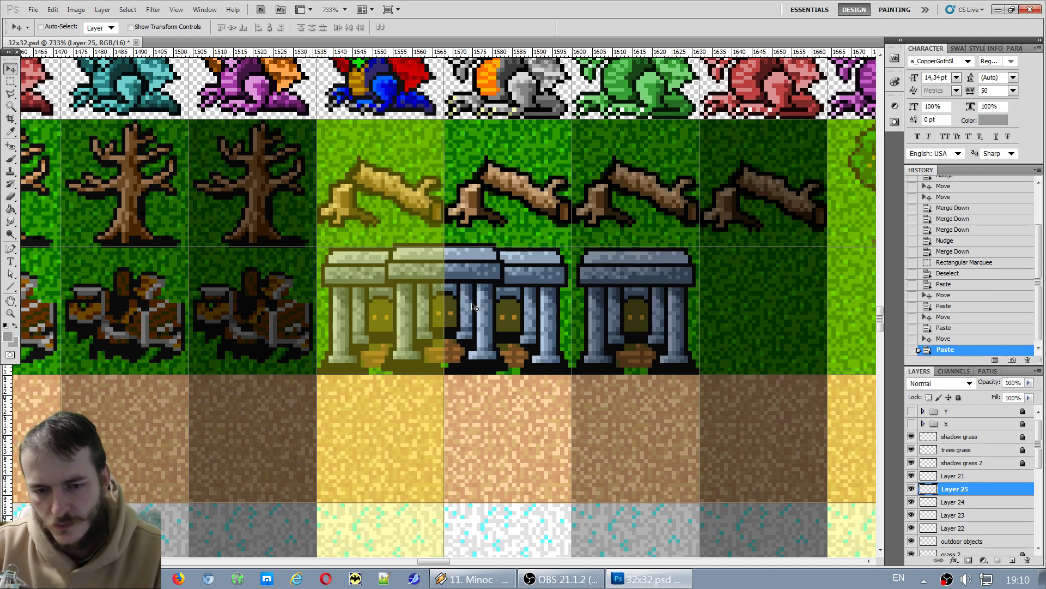
drag(473, 307, 768, 338)
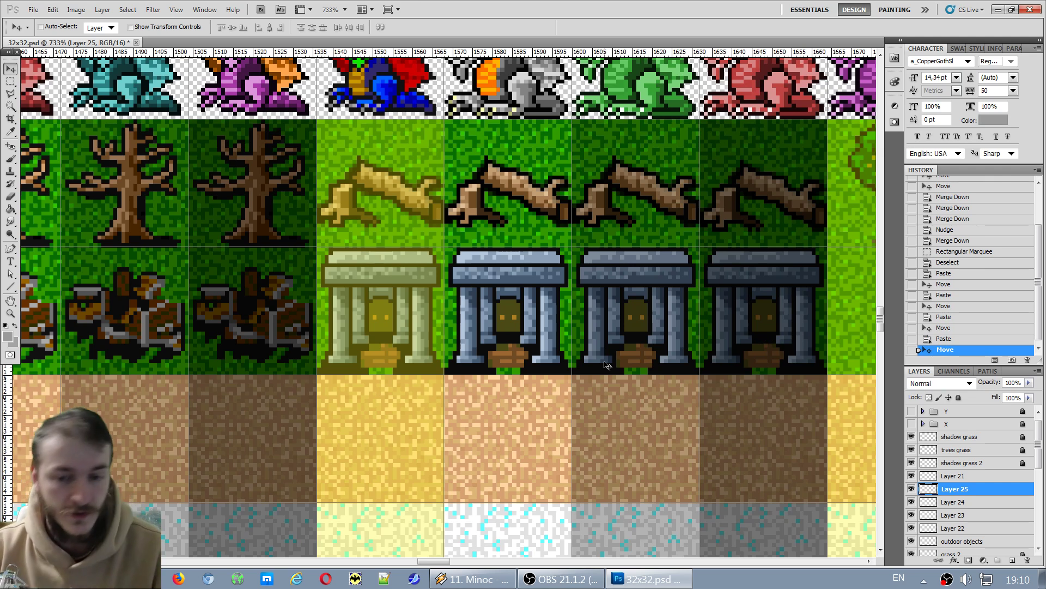
Merge Layer 21 and the pasted crypt layers down into Layer 22, keeping it separate from the outdoor objects layer.
click(970, 476)
key(ctrl+e)
key(ctrl+e)
key(ctrl+e)
key(ctrl+e)
key(ctrl+e)
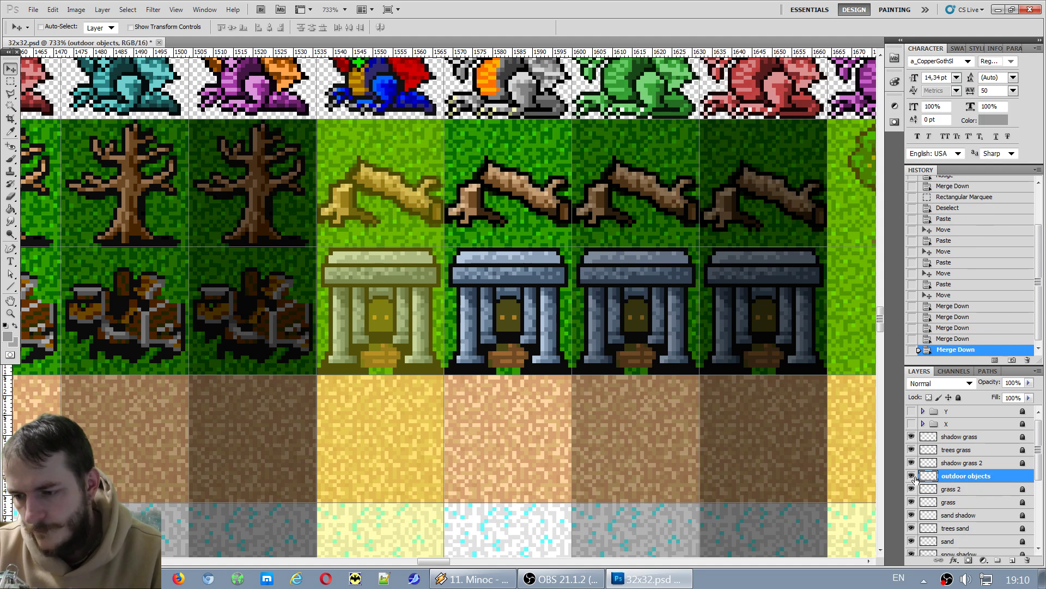
click(958, 339)
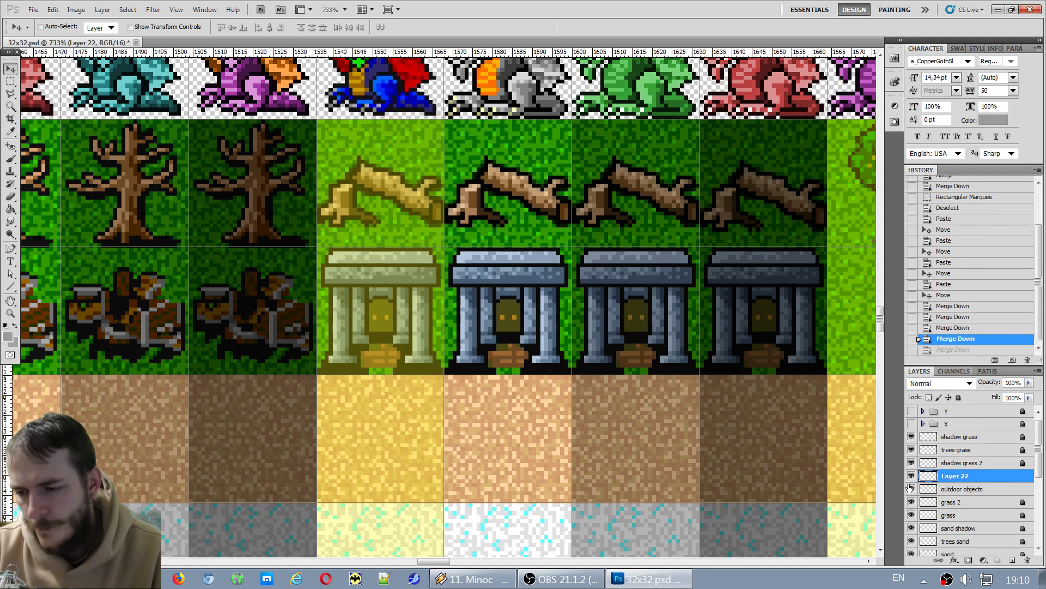
Try to copy the RIP gravestone sprite from the object row with Layer 22 active, and clear the selection.
drag(859, 484, 502, 467)
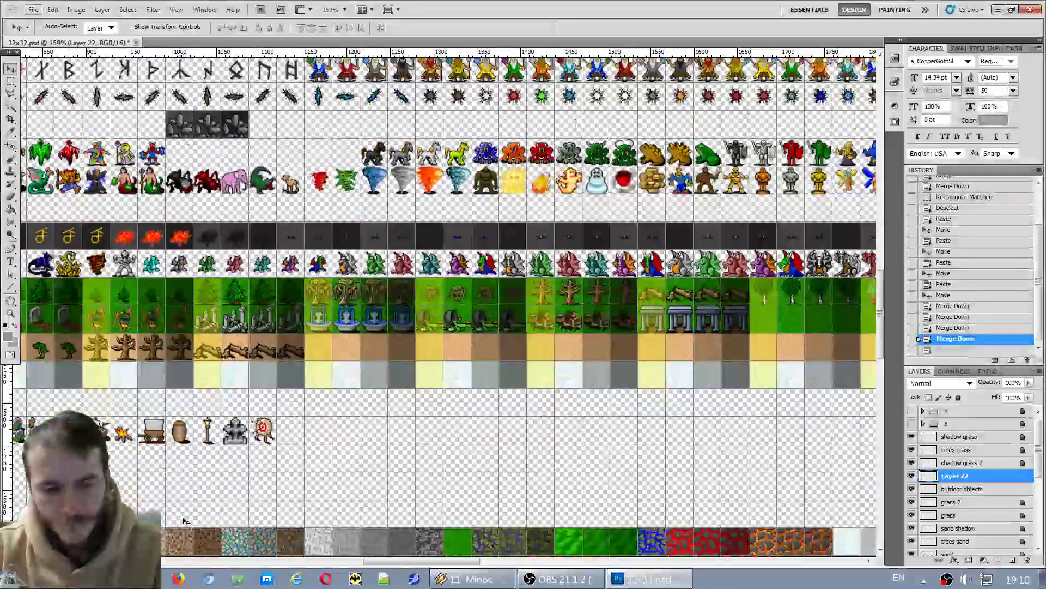
drag(472, 562, 411, 561)
scroll(192, 446, up, 2)
scroll(94, 483, up, 5)
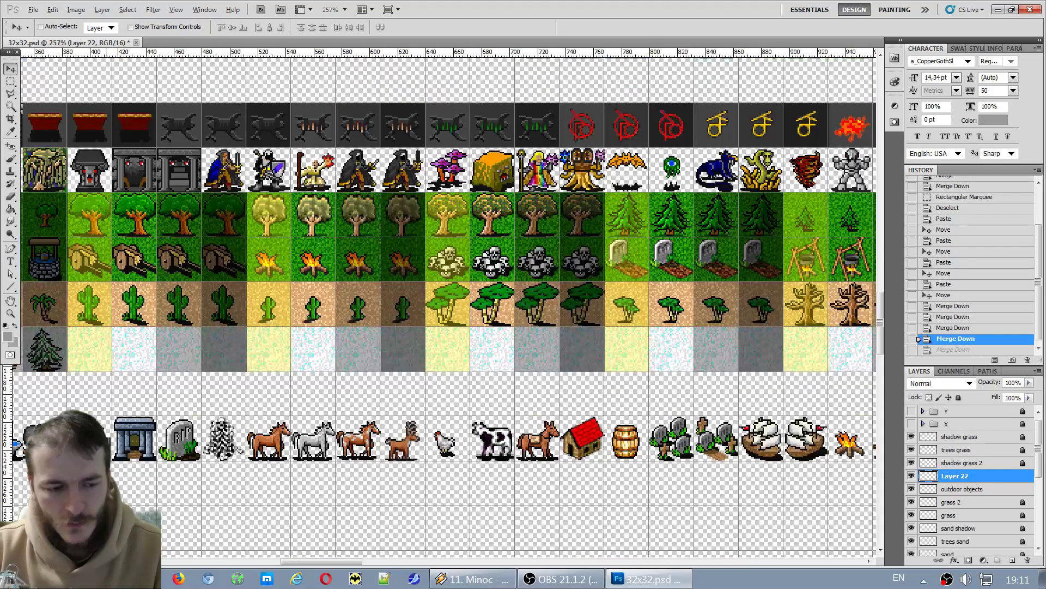
click(10, 81)
scroll(164, 404, up, 3)
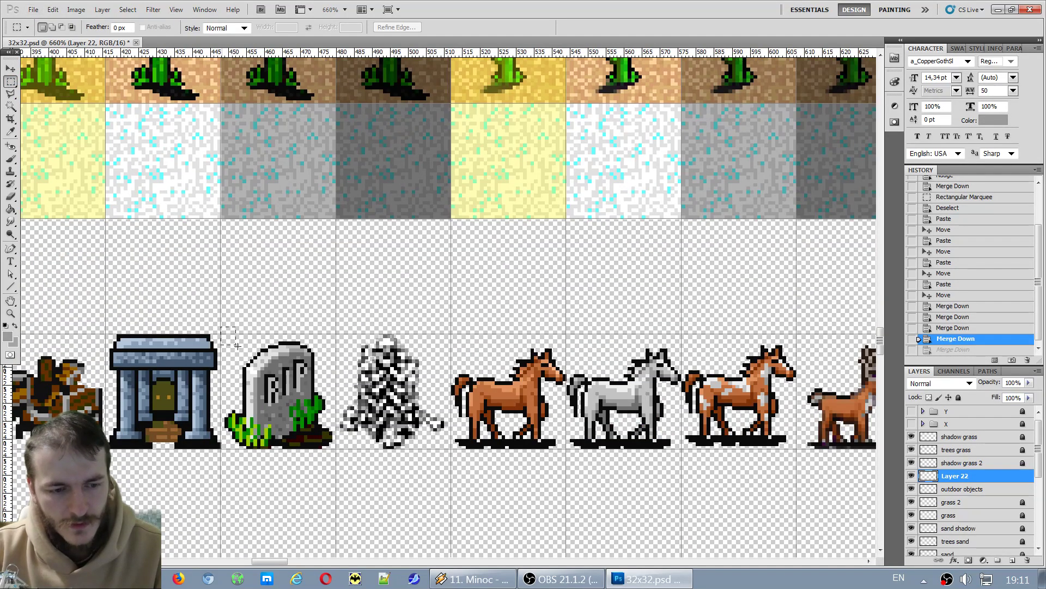
drag(333, 439, 336, 452)
key(ctrl+c)
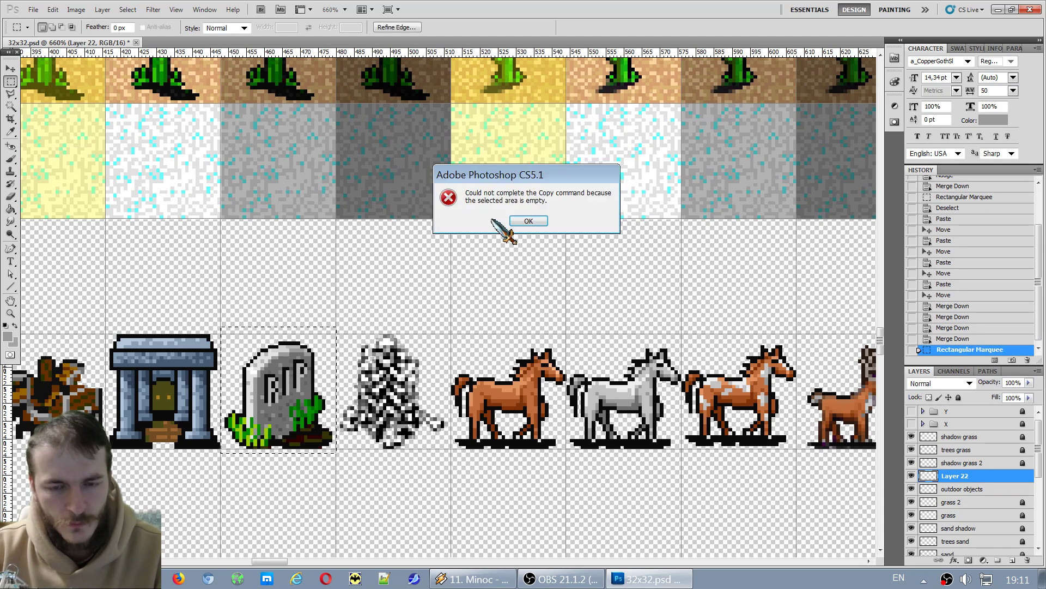
click(528, 220)
scroll(427, 463, down, 3)
key(ctrl+d)
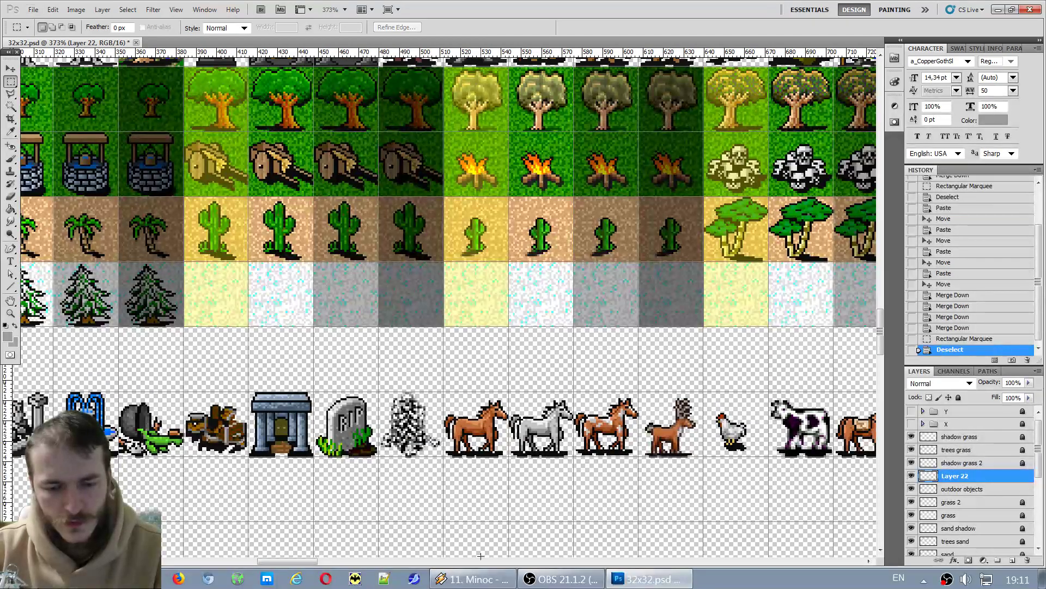
Copy the RIP gravestone sprite from the object row on the outdoor objects layer, and make Layer 22 active with the selection cleared.
mouse_move(292, 562)
mouse_down()
mouse_move(264, 562)
mouse_move(288, 562)
mouse_up()
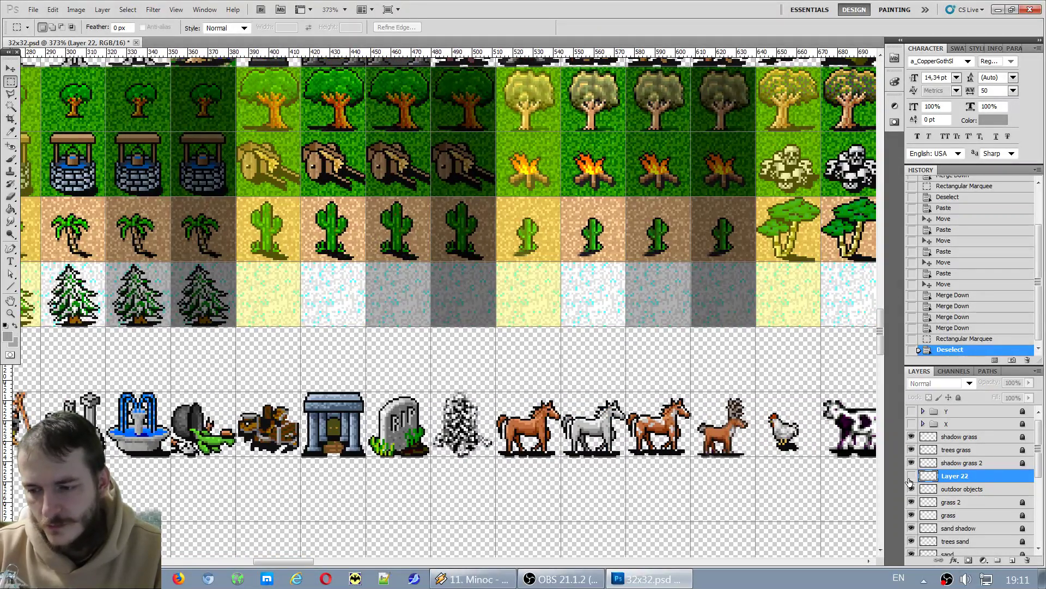
click(965, 489)
scroll(498, 419, up, 3)
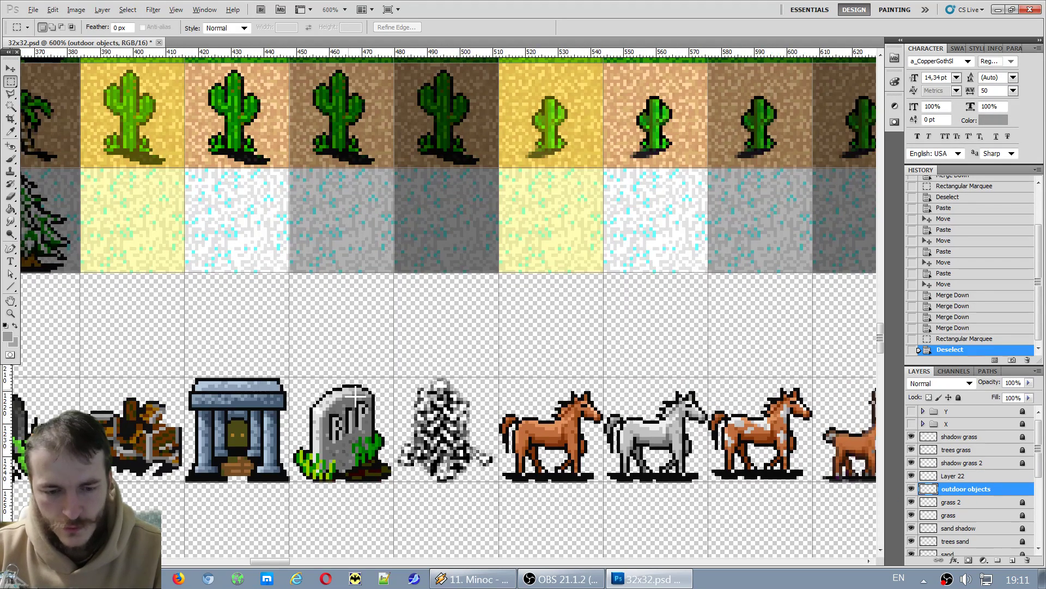
drag(289, 375, 292, 374)
click(294, 373)
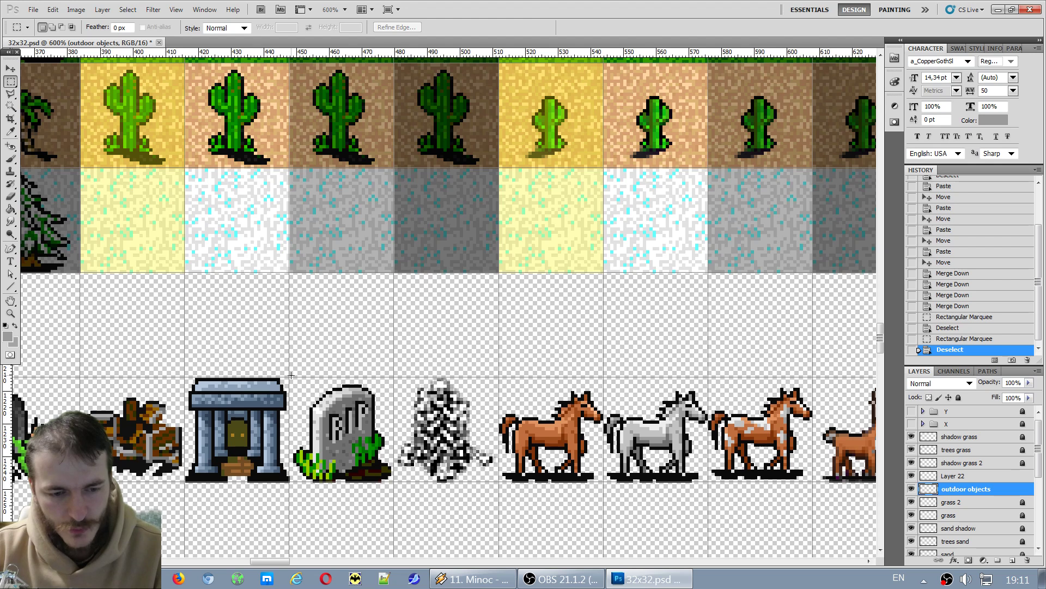
drag(388, 470, 394, 481)
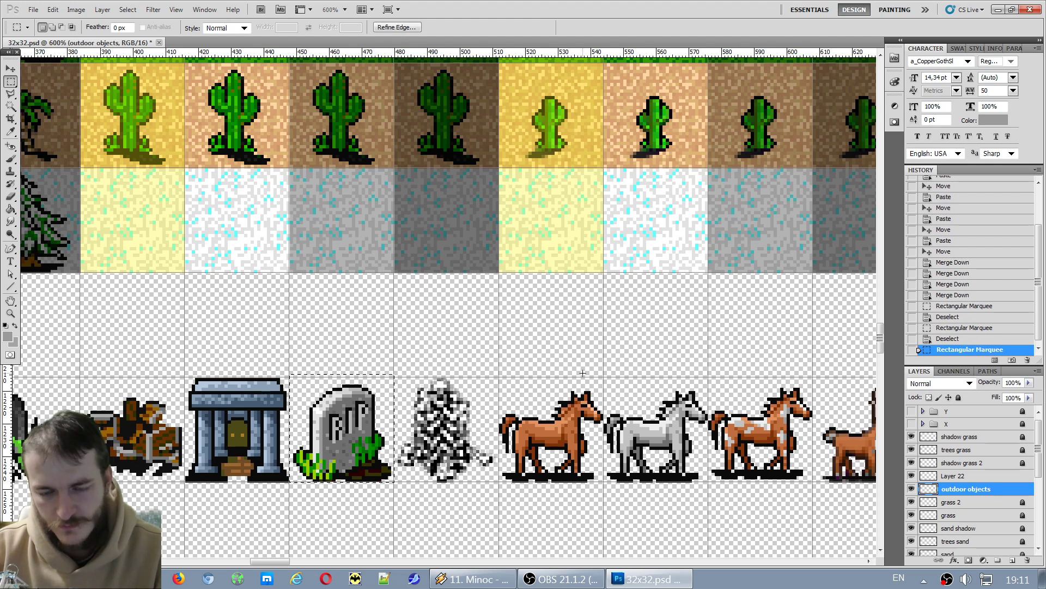
click(960, 475)
key(ctrl+d)
Paste two gravestone sprites and align them on the first two grass tiles beside the crypts, below the white-trunked trees.
scroll(621, 356, down, 6)
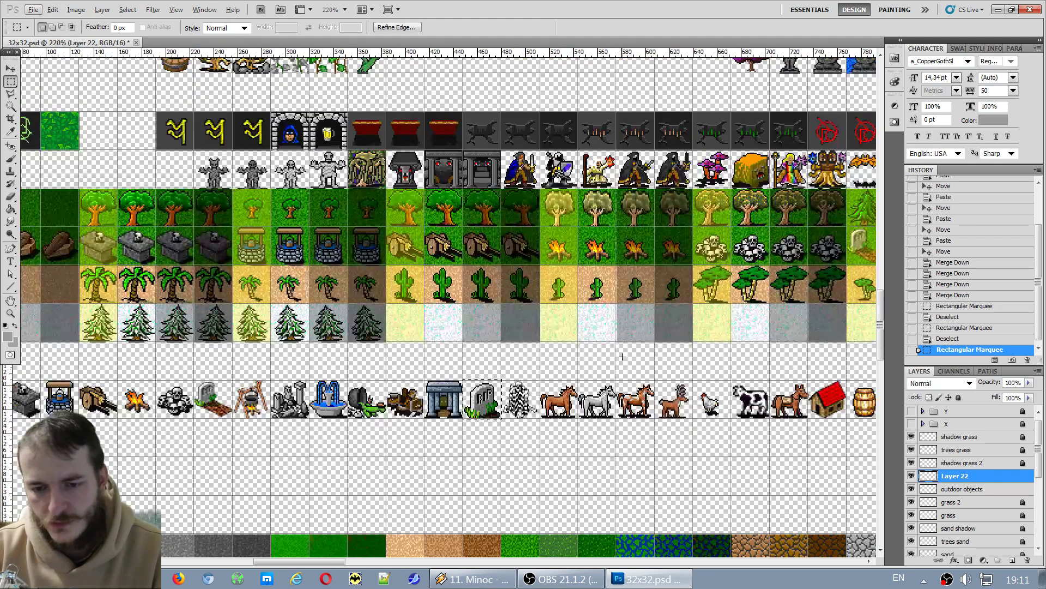
scroll(621, 357, down, 3)
scroll(510, 541, up, 4)
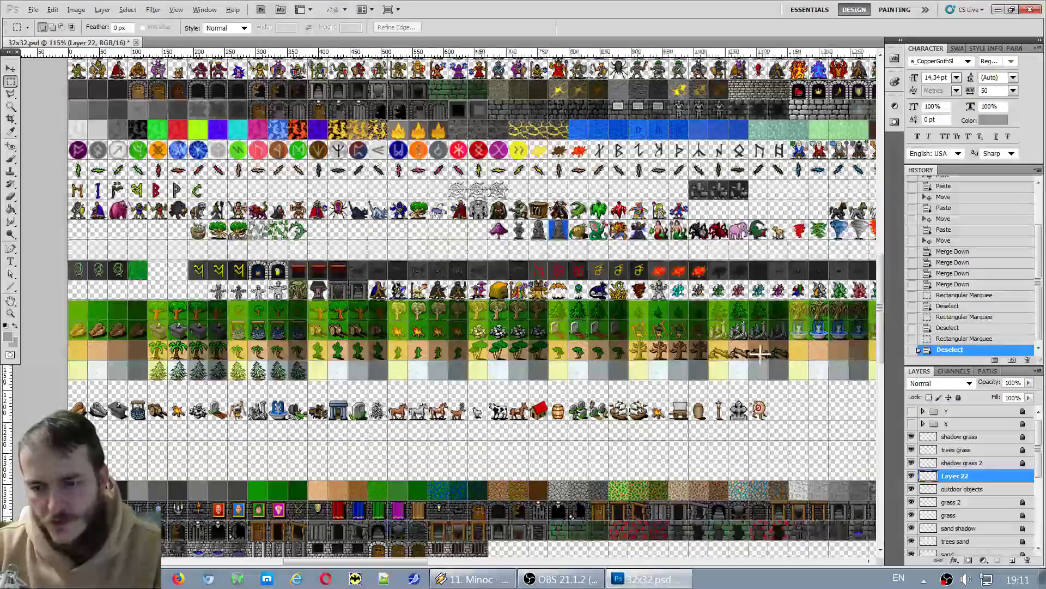
scroll(510, 541, right, 10)
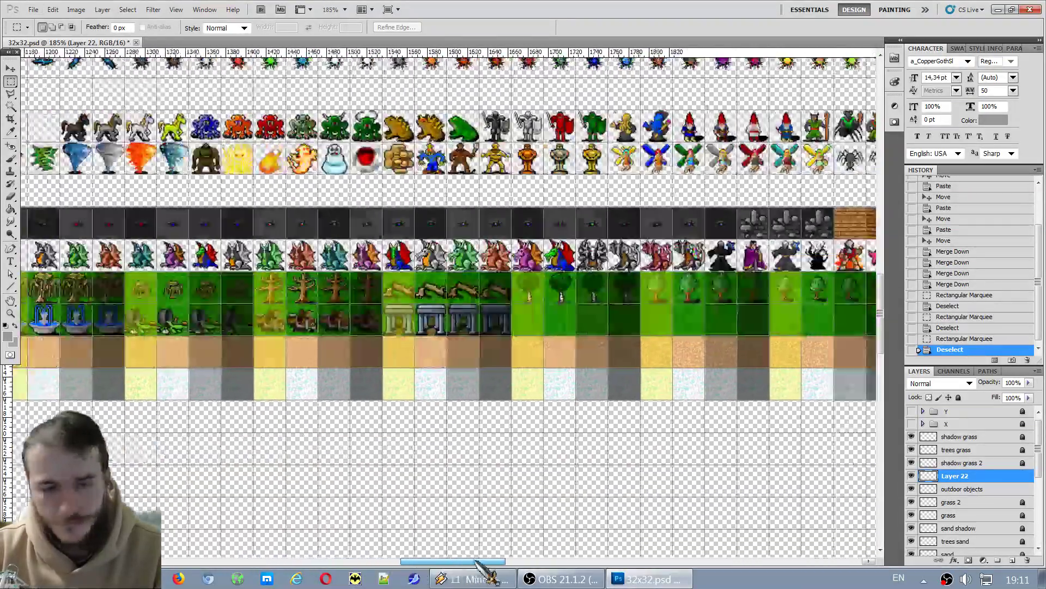
scroll(550, 454, up, 3)
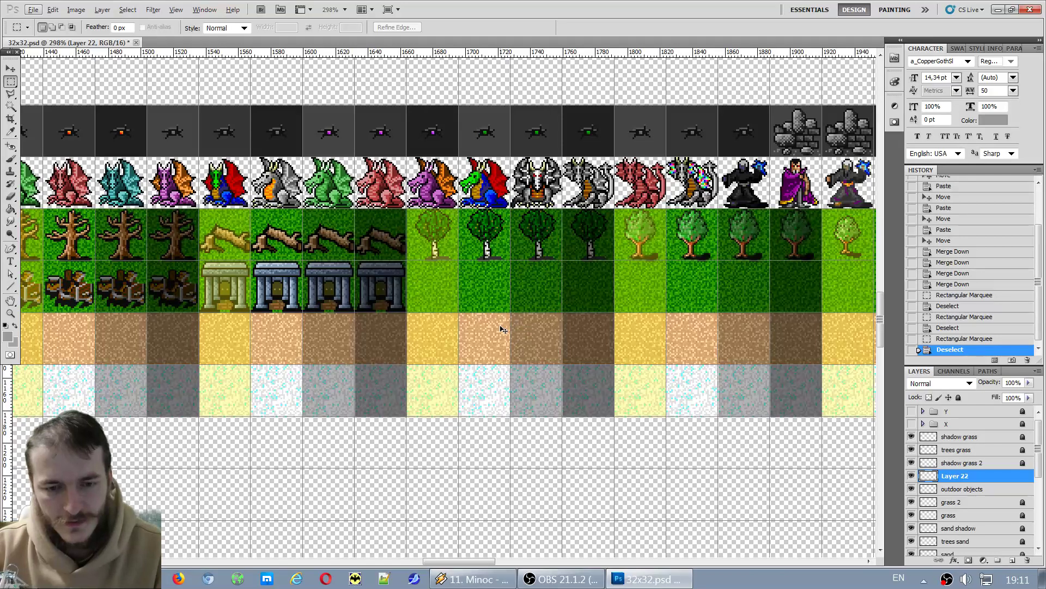
key(ctrl+v)
scroll(467, 311, up, 4)
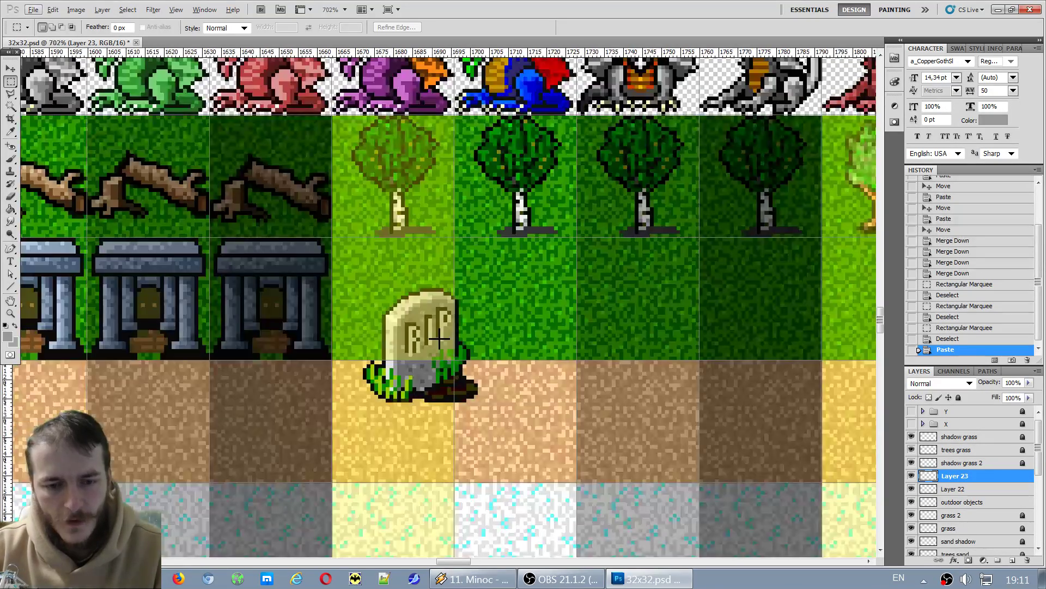
key(v)
drag(439, 334, 516, 308)
key(ctrl+v)
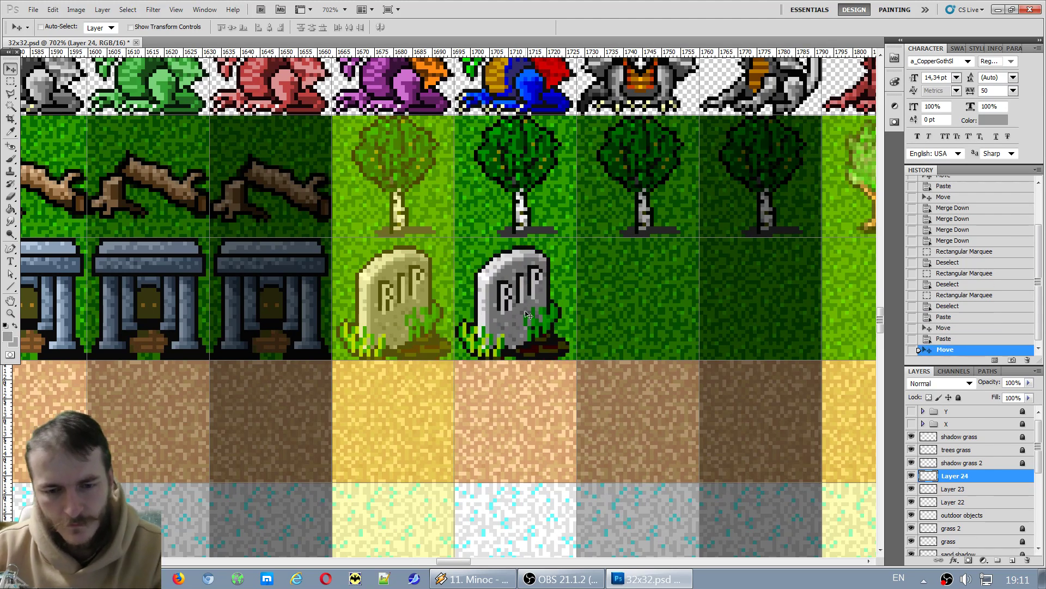
Paste two more gravestone sprites onto the two darker grass tiles below the white-trunked trees.
key(m)
key(ctrl+v)
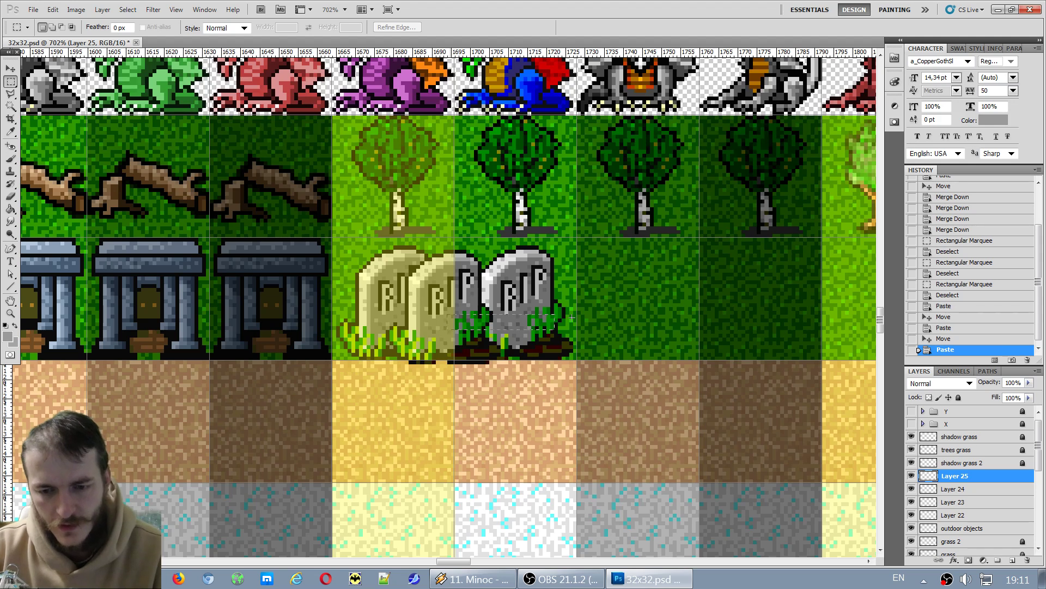
drag(581, 301, 581, 301)
key(ctrl+d)
key(v)
drag(466, 285, 659, 290)
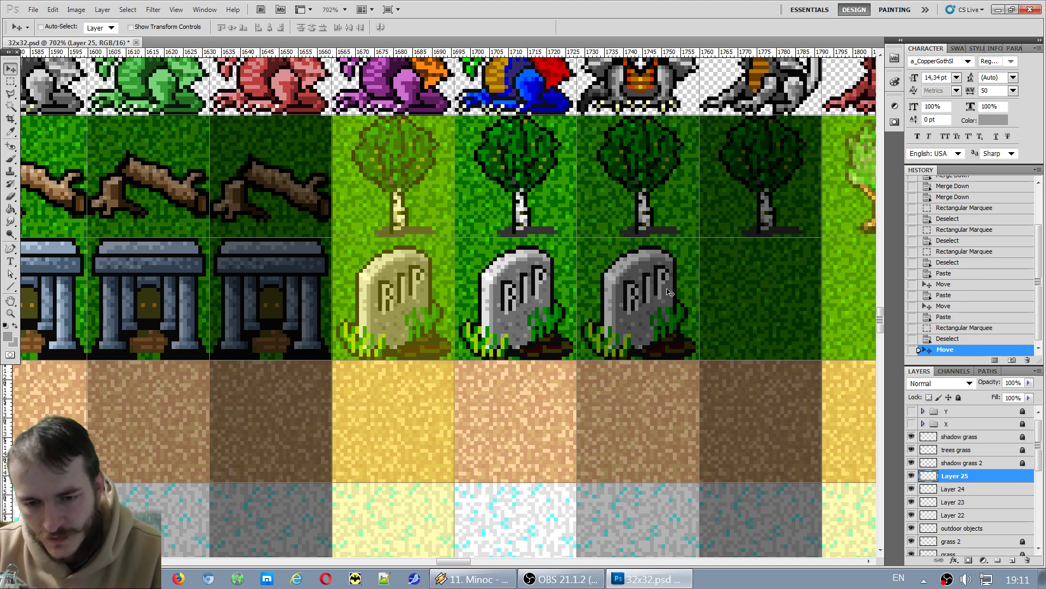
key(ctrl+v)
drag(456, 314, 771, 311)
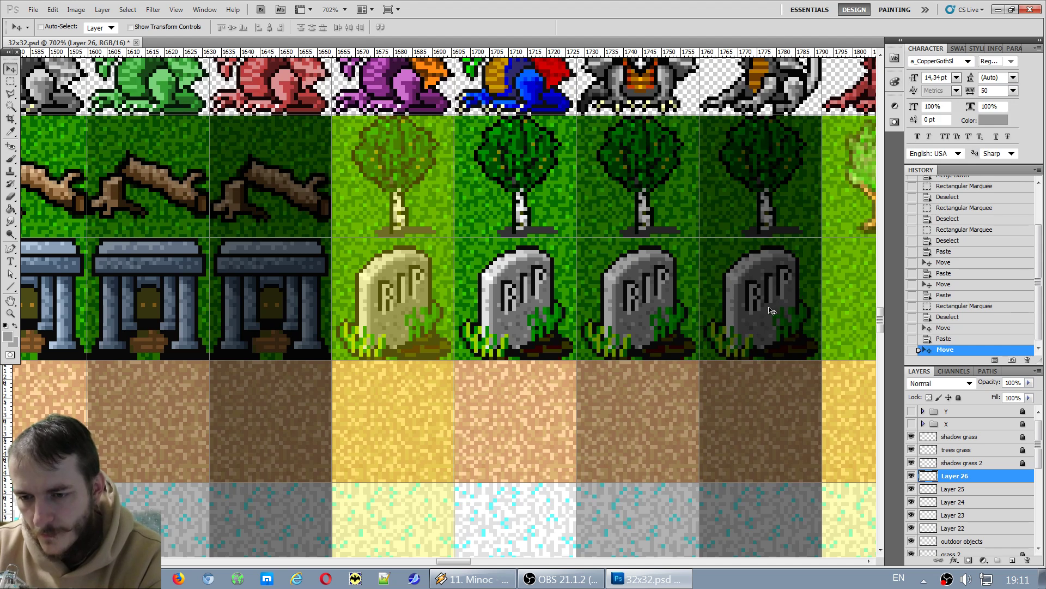
click(979, 489)
key(ctrl+e)
key(ctrl+e)
key(ctrl+e)
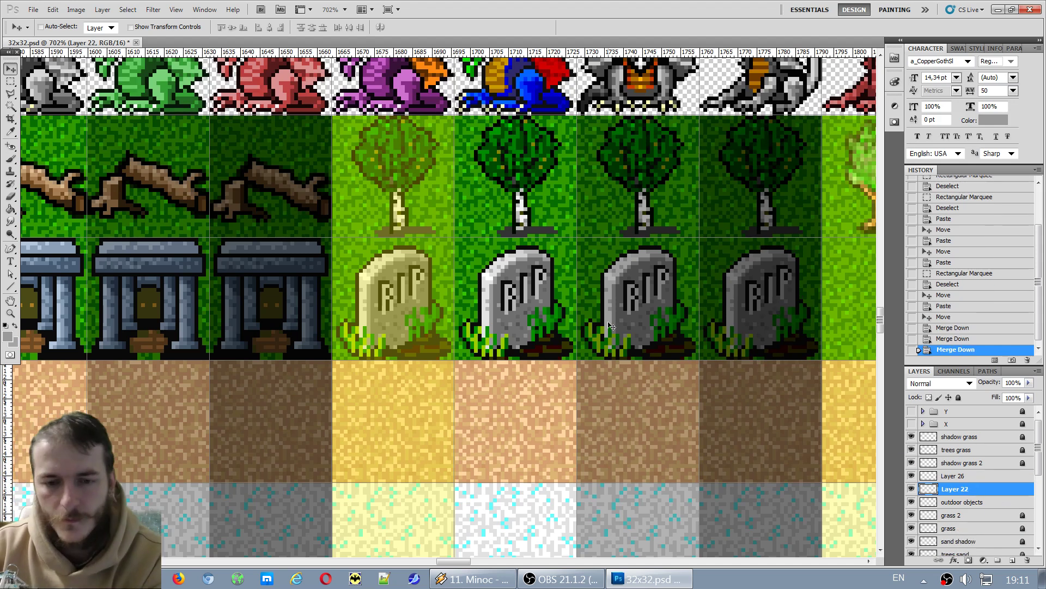
key(Up)
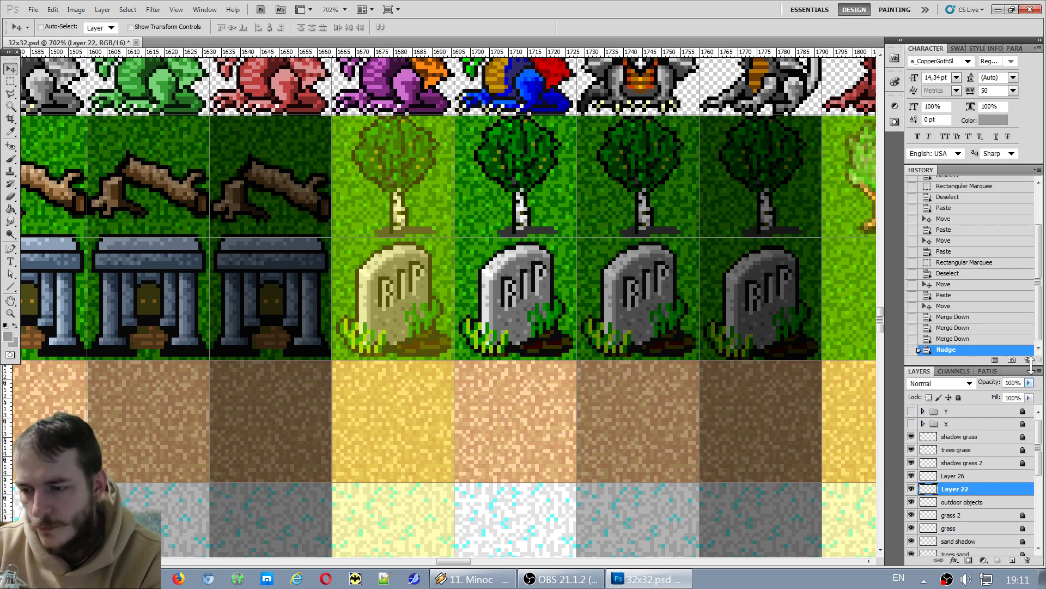
click(960, 339)
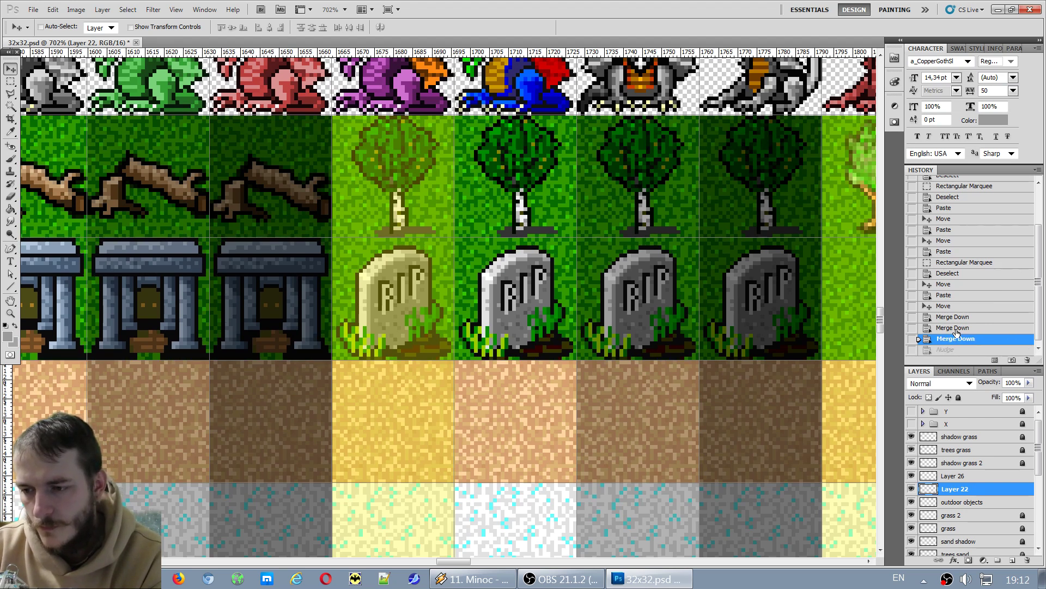
click(954, 328)
click(952, 317)
click(946, 306)
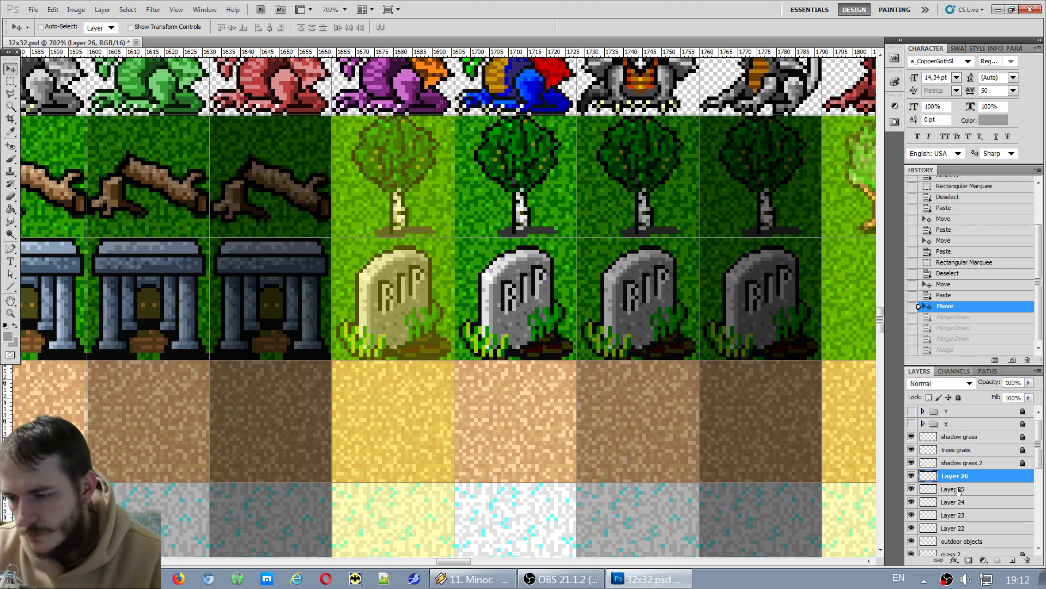
Merge the four gravestone layers down into Layer 23, keeping Layer 22 separate, and nudge the gravestones slightly upward.
click(912, 528)
click(911, 529)
key(ctrl+e)
key(ctrl+e)
key(ctrl+e)
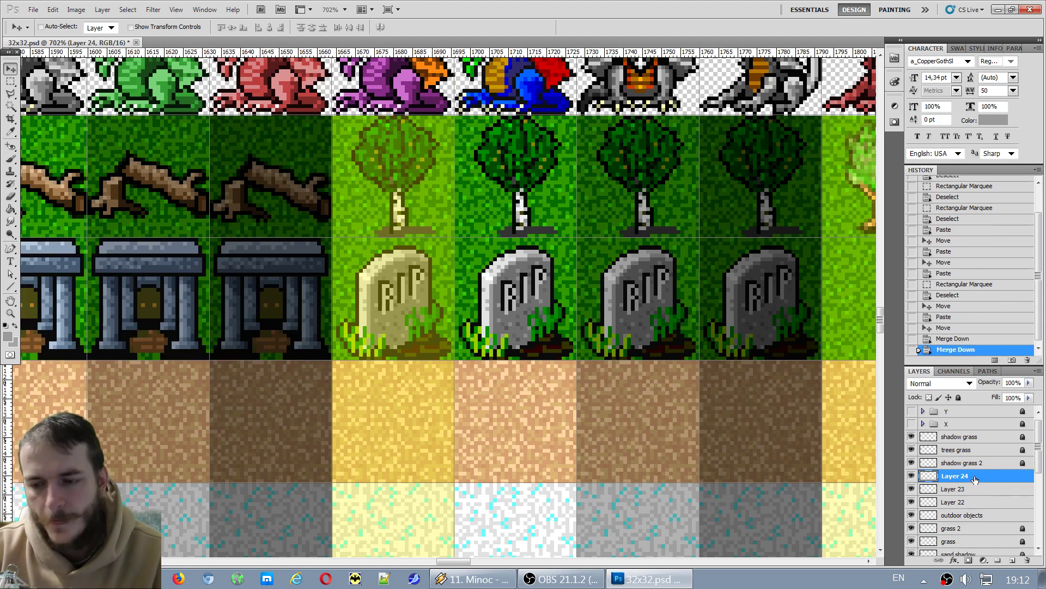
key(Up)
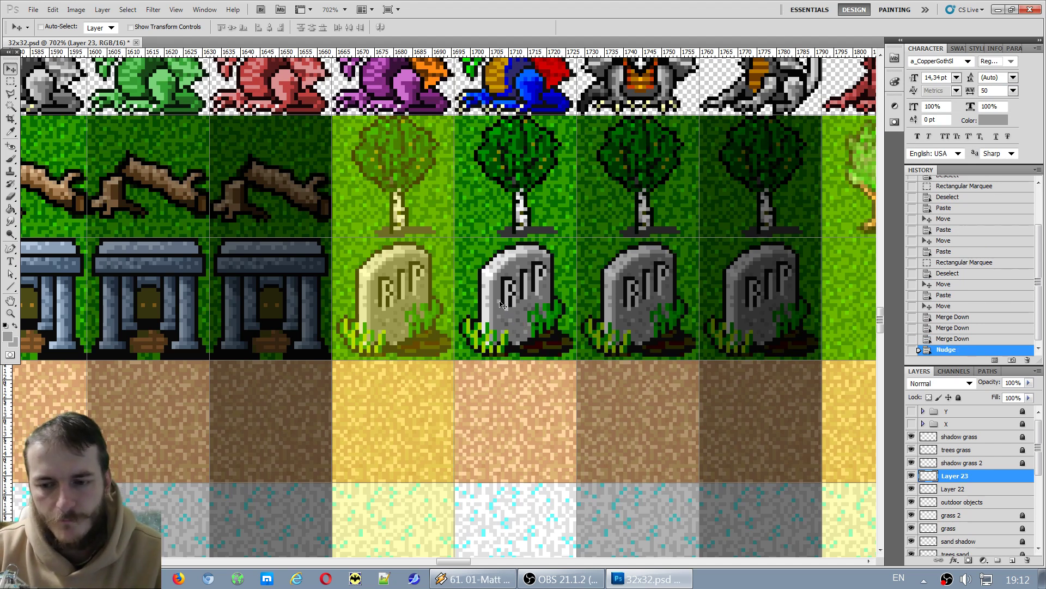
Look over the filled grass row and the remaining tiles and object sprites across the sheet.
scroll(502, 304, down, 10)
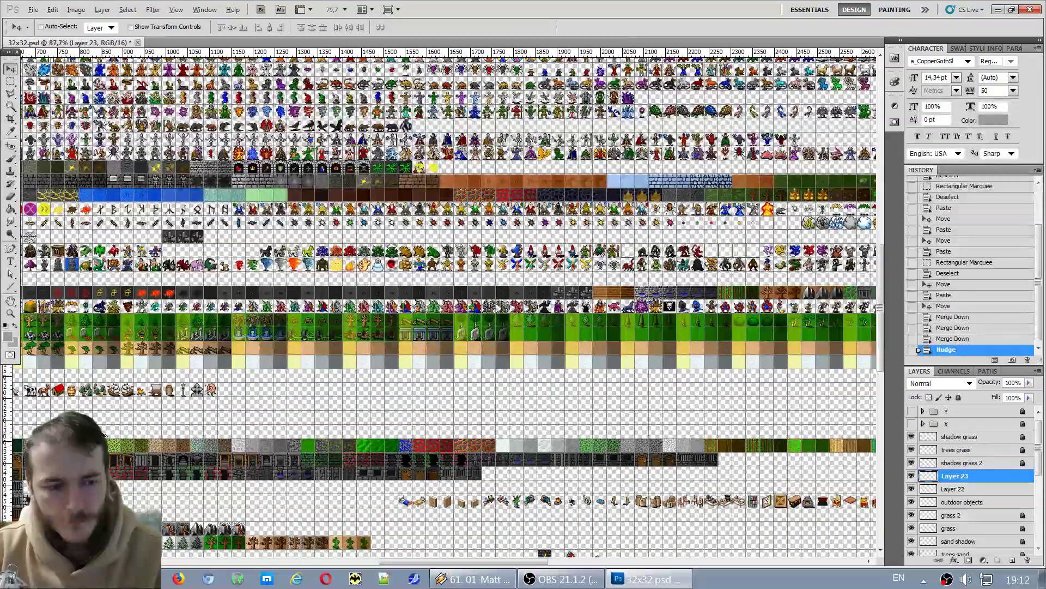
scroll(111, 436, up, 3)
scroll(111, 436, down, 2)
scroll(111, 436, down, 4)
scroll(189, 281, up, 4)
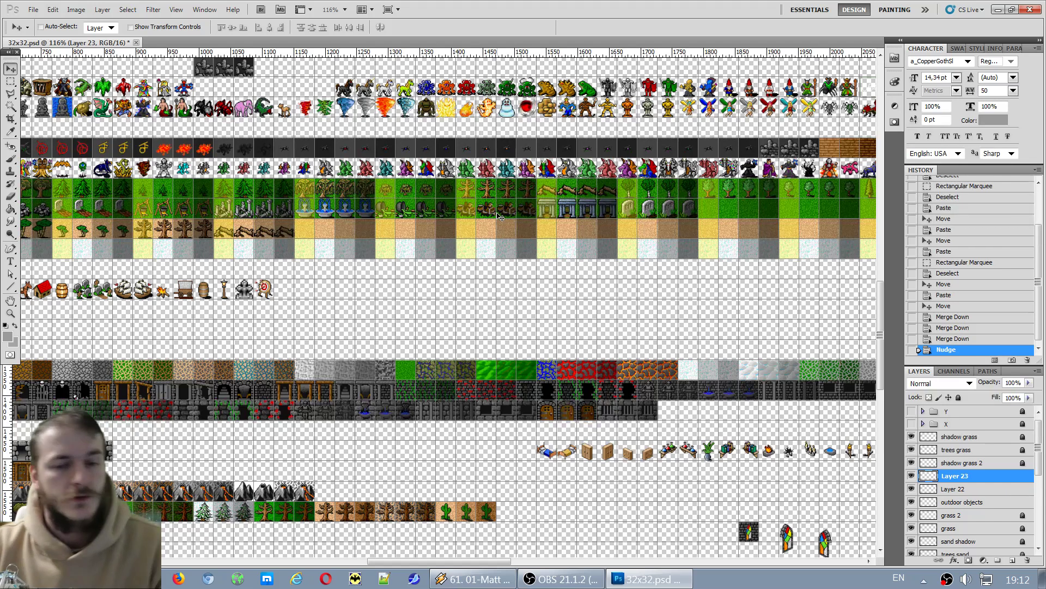
scroll(384, 234, up, 3)
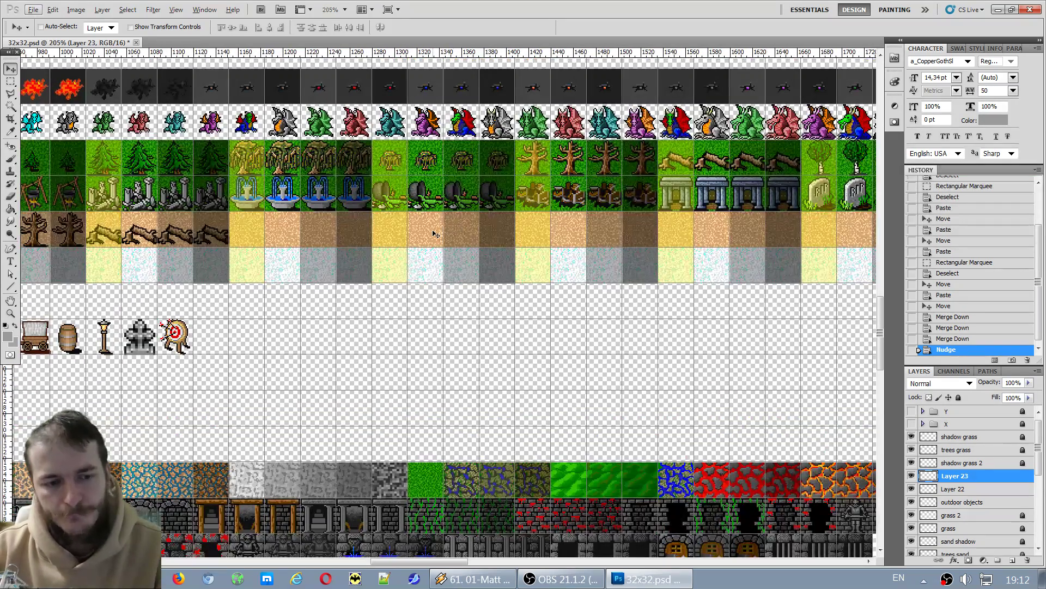
scroll(314, 289, down, 2)
key(m)
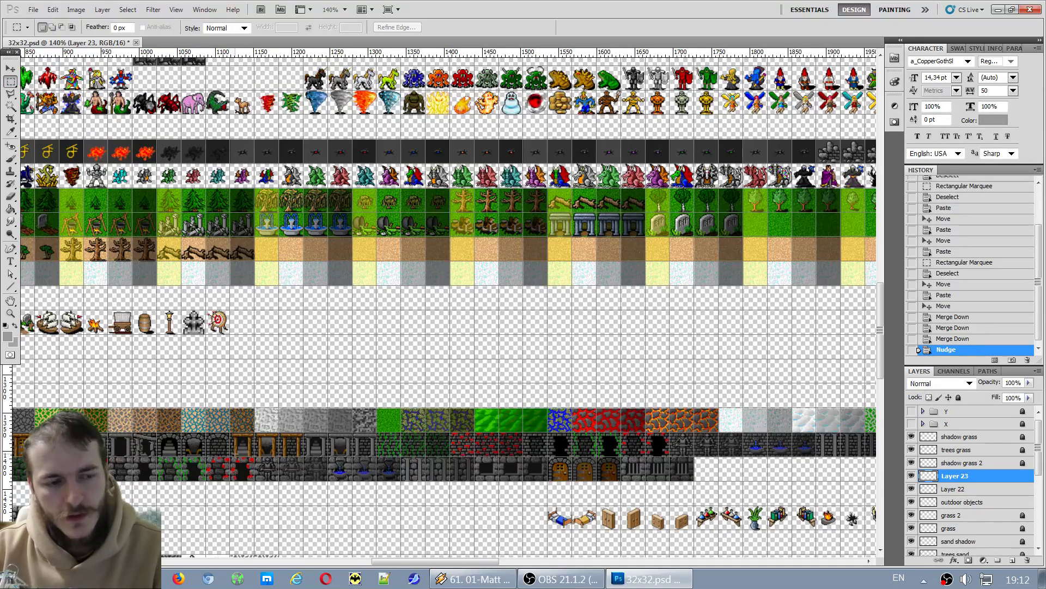
scroll(400, 548, left, 10)
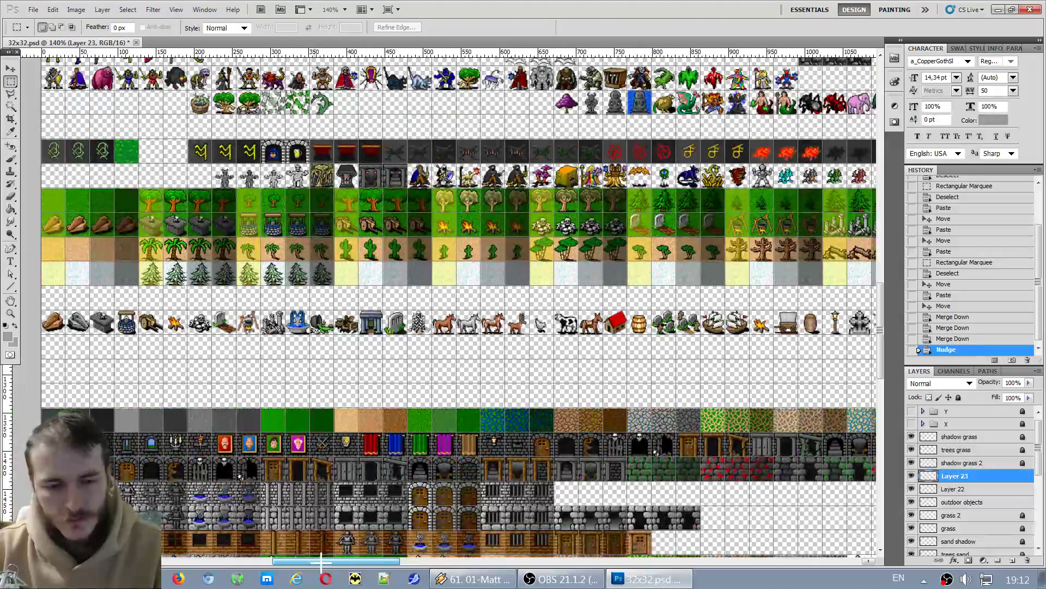
Check what Layer 22 contains by hiding and showing it, and make the outdoor objects layer active.
scroll(415, 375, up, 6)
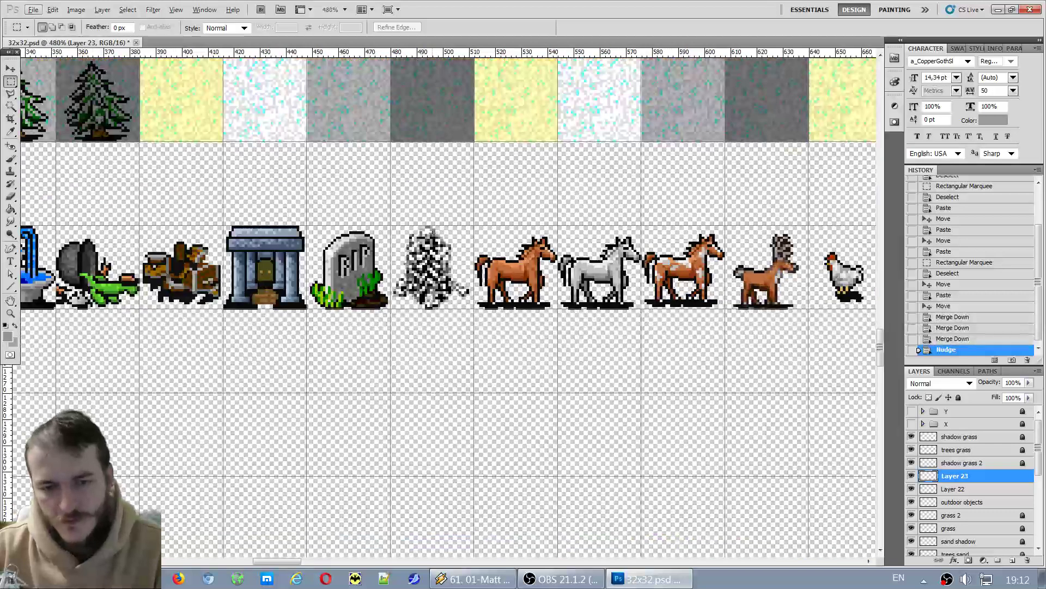
scroll(419, 251, up, 2)
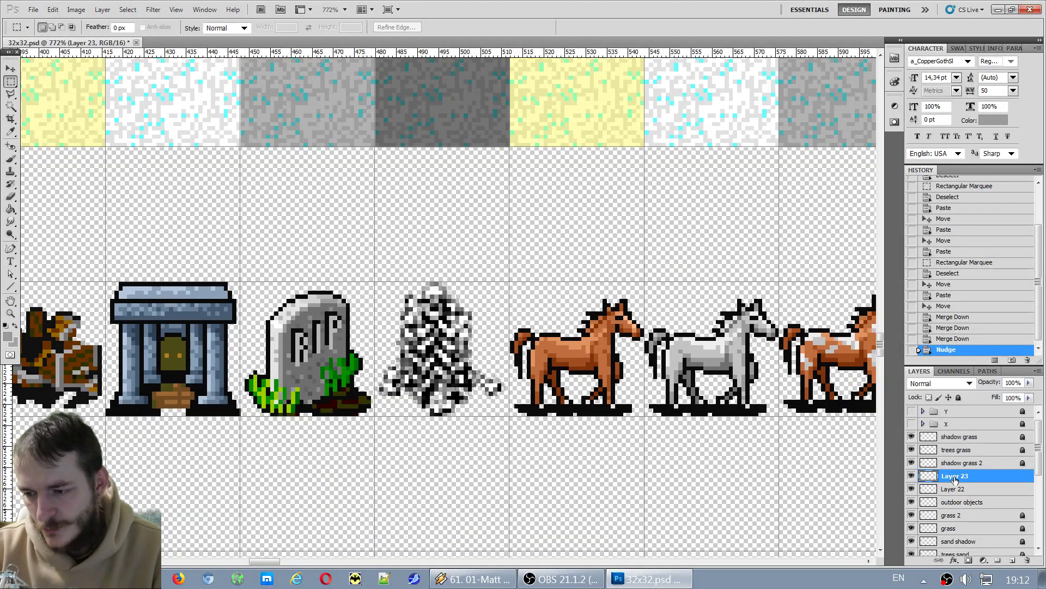
scroll(561, 333, down, 3)
scroll(561, 333, down, 2)
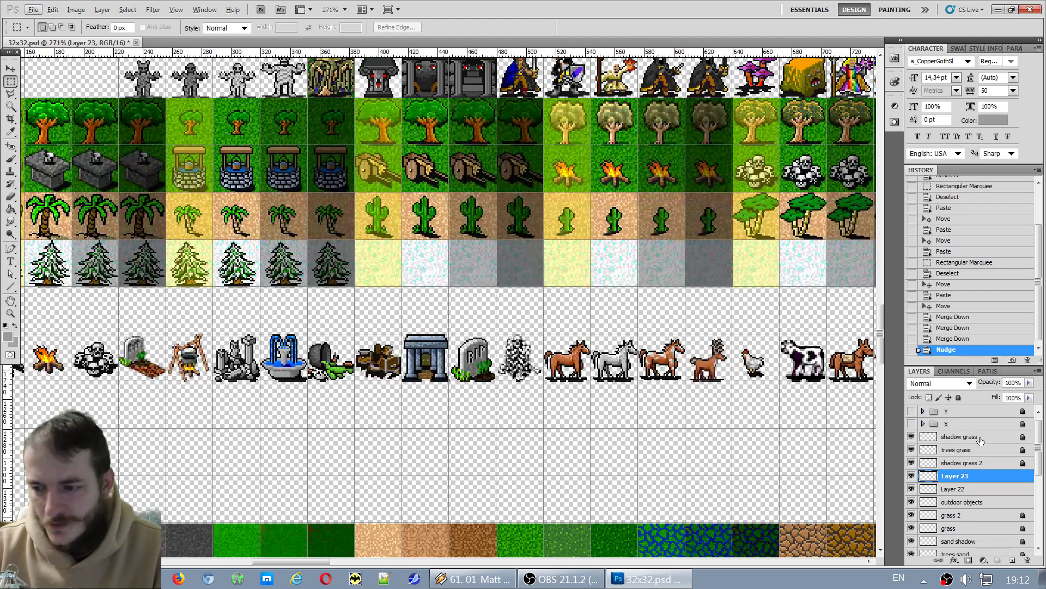
click(911, 489)
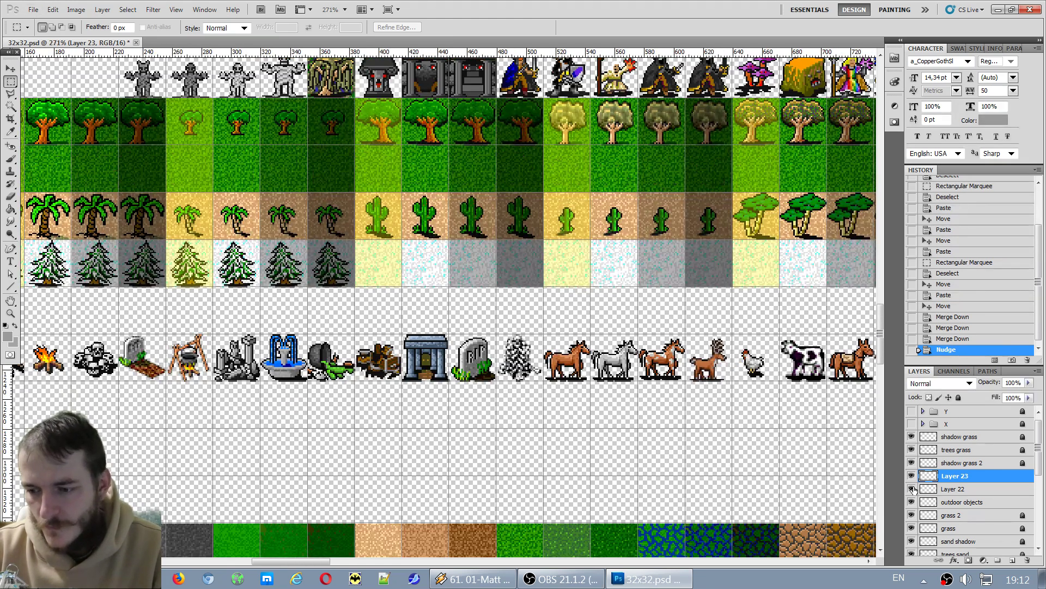
click(911, 489)
ctrl+click(909, 504)
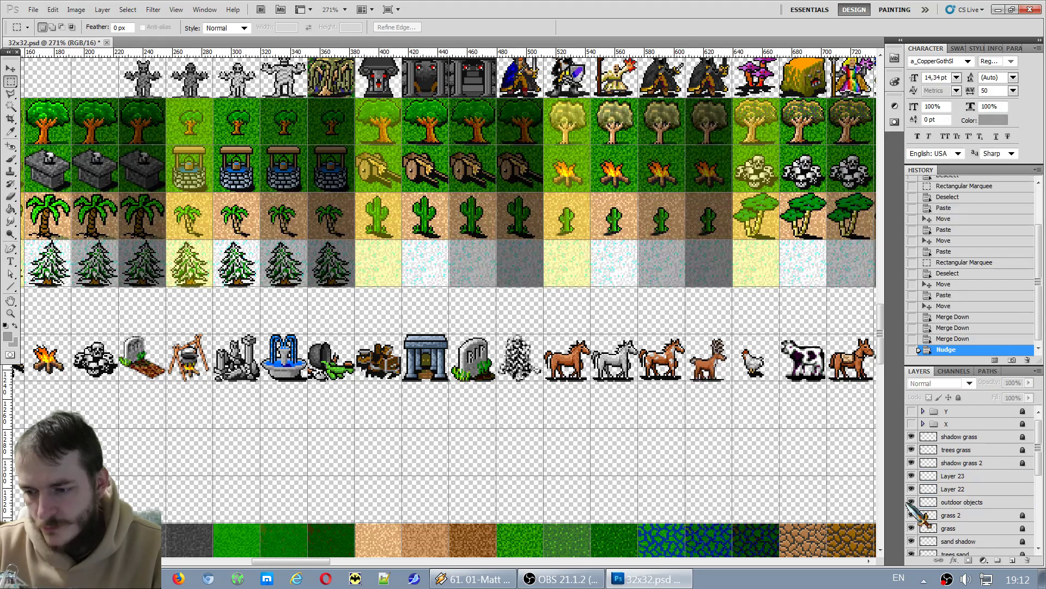
click(959, 504)
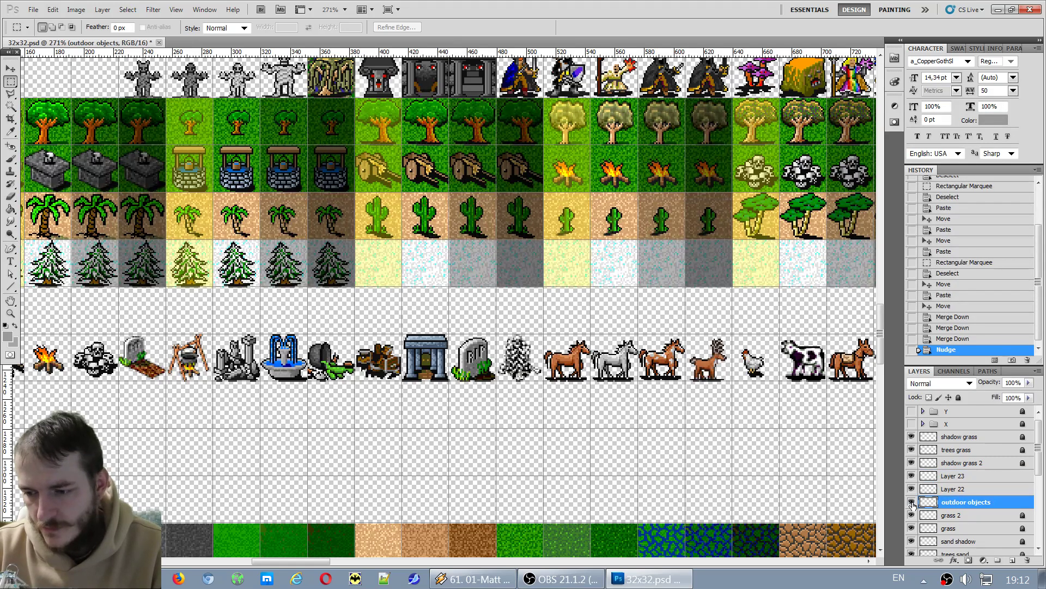
Copy the grey mottled sprite between the gravestone and the brown horse in the object row, and clear the selection.
scroll(488, 320, up, 5)
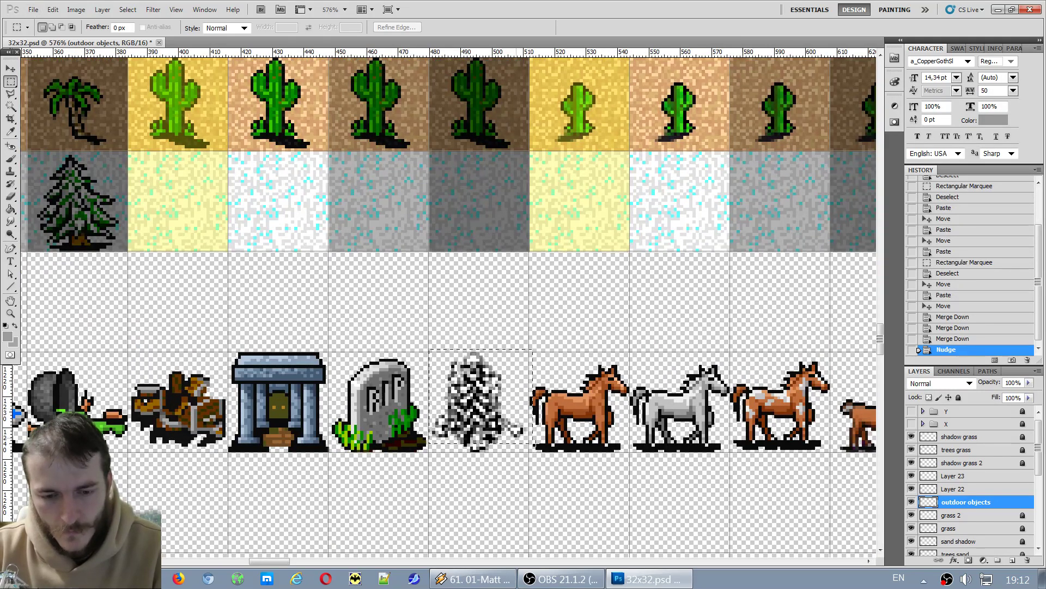
drag(526, 452, 527, 454)
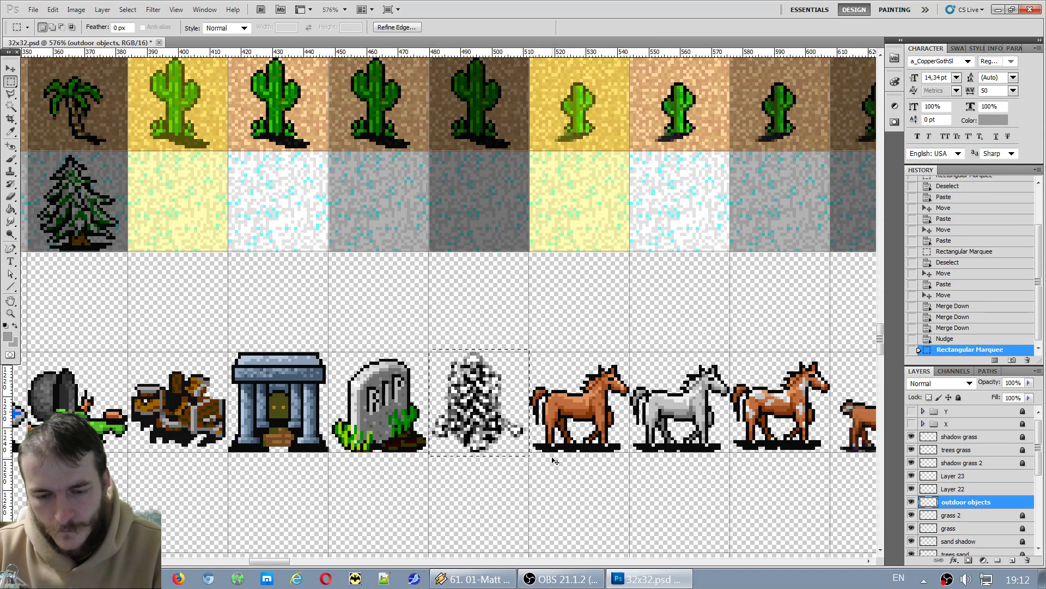
click(556, 349)
scroll(384, 315, down, 8)
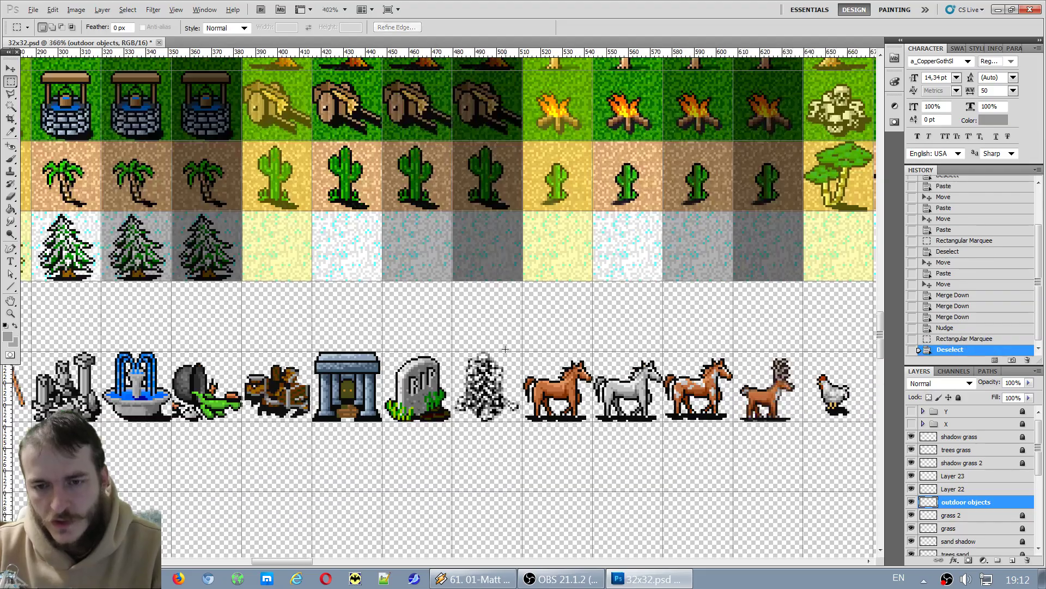
scroll(599, 289, up, 3)
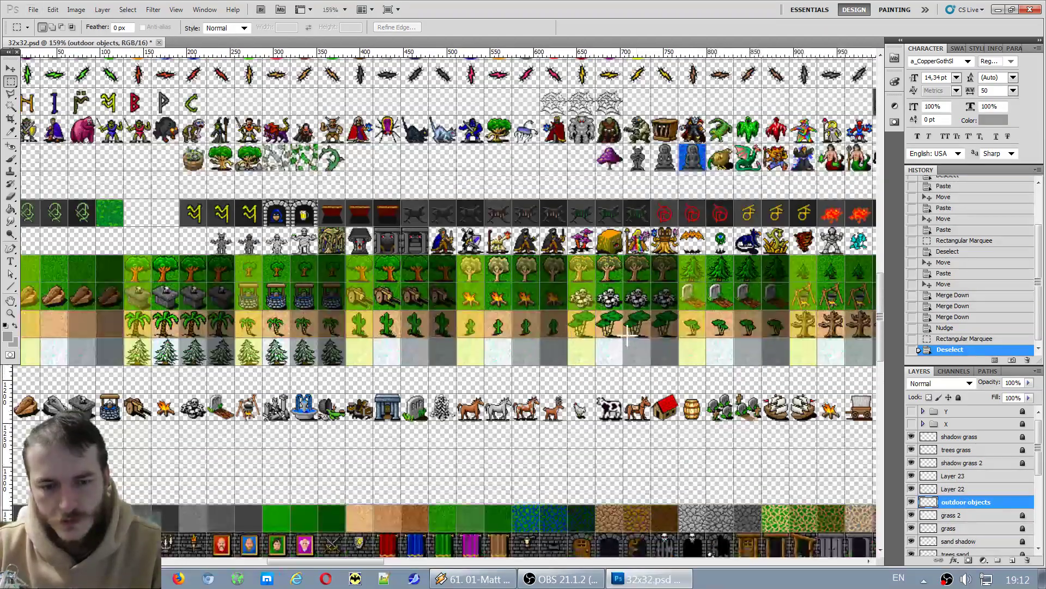
scroll(674, 345, right, 10)
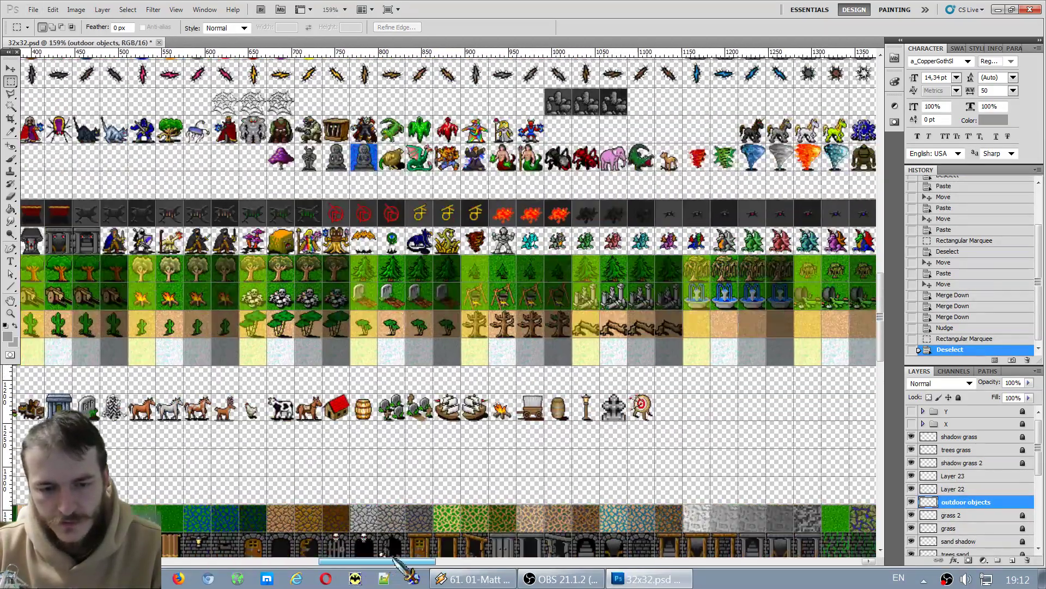
Paste the copied mottled sprite onto the bright yellow-green grass tile just after the gravestones and align it within the tile.
scroll(675, 345, up, 4)
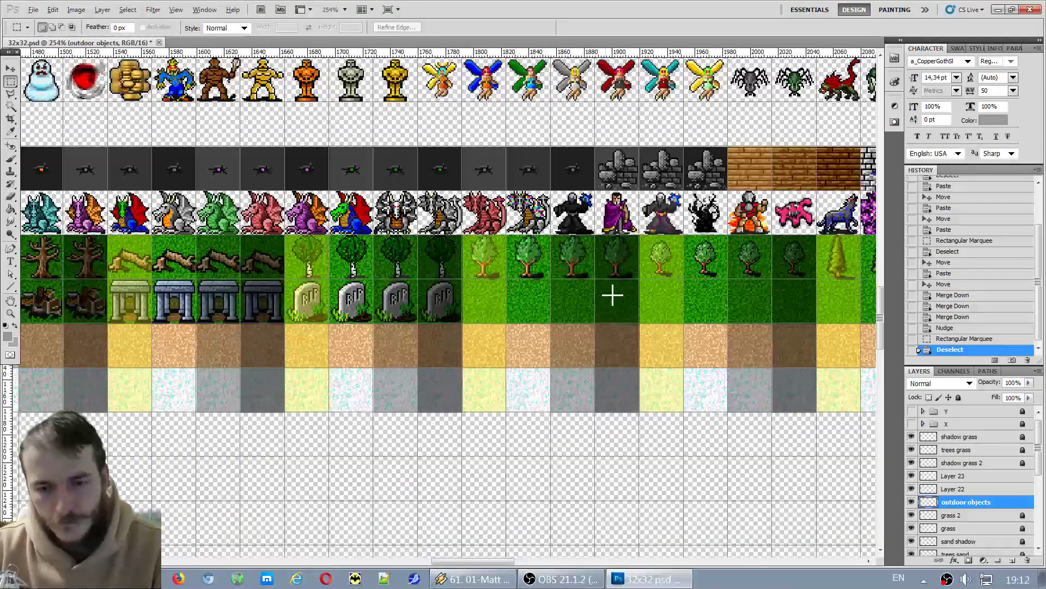
key(ctrl+v)
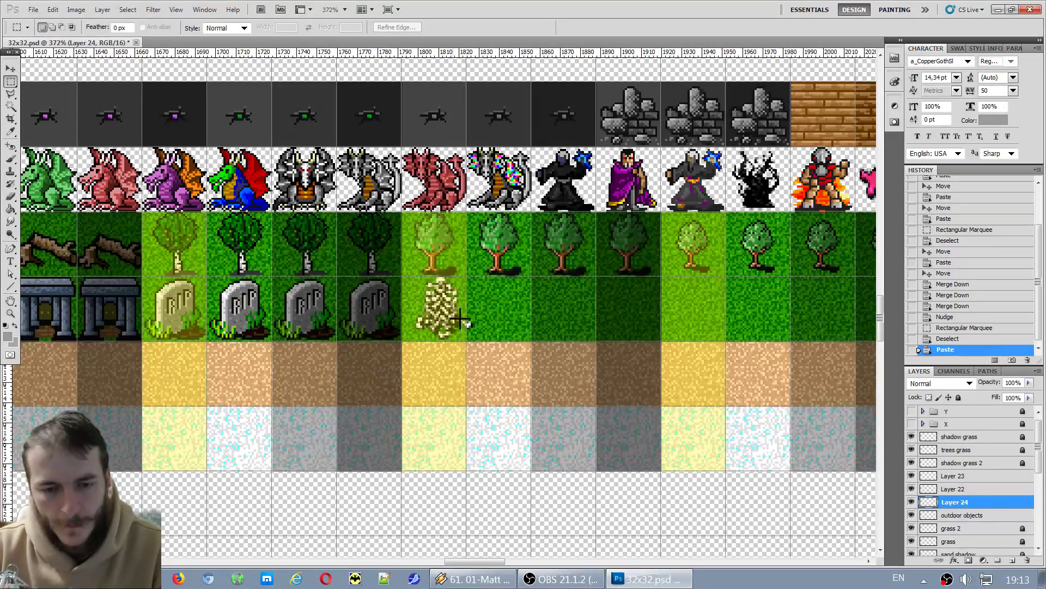
key(v)
drag(443, 318, 433, 319)
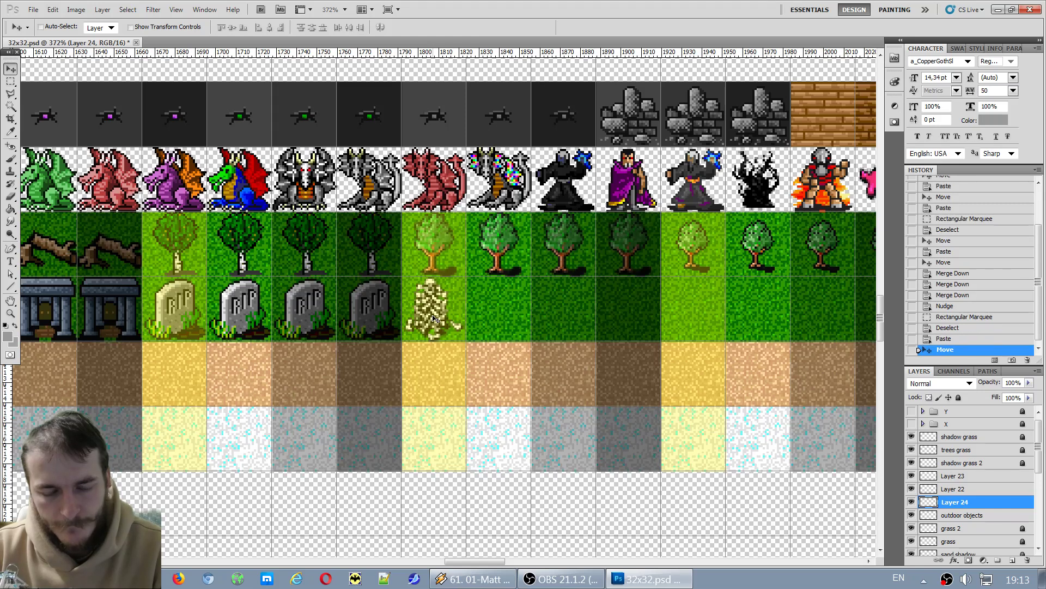
scroll(532, 317, up, 3)
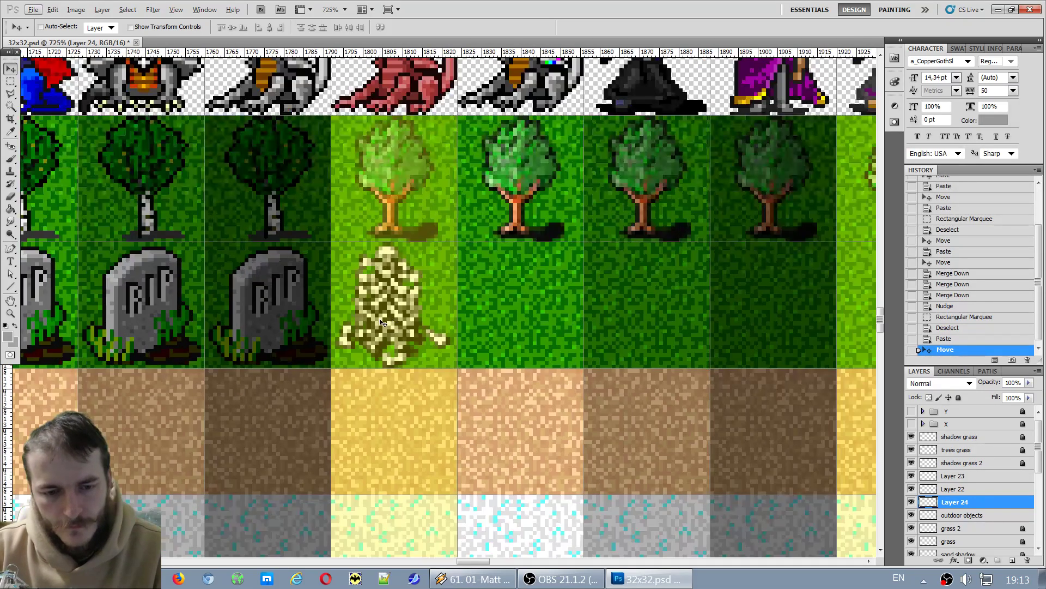
drag(382, 322, 406, 323)
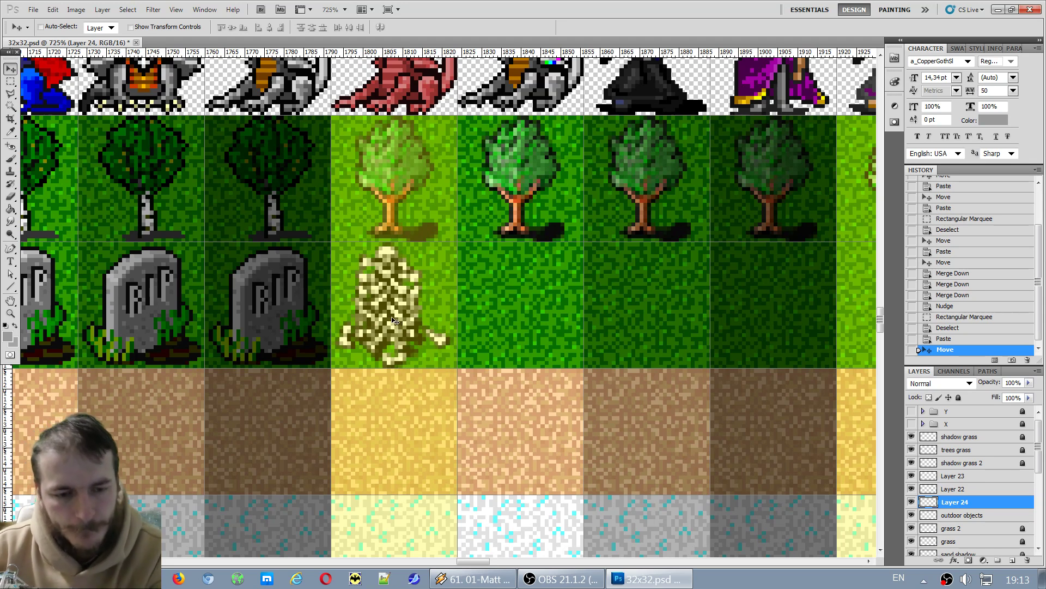
Paste three more copies of the mottled sprite, one on each of the next three progressively darker grass tiles.
key(ctrl+v)
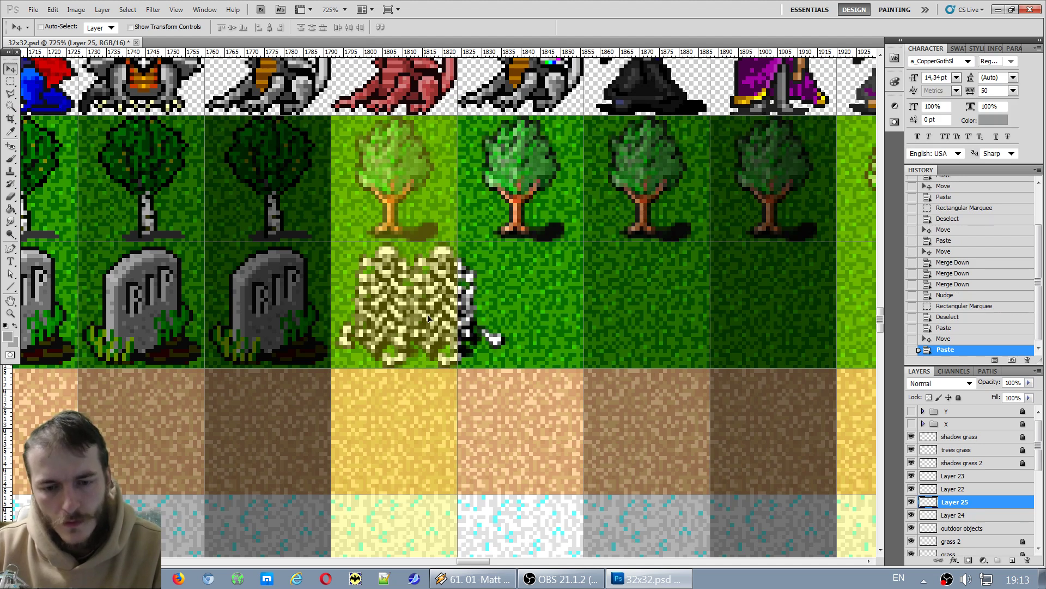
drag(428, 319, 521, 331)
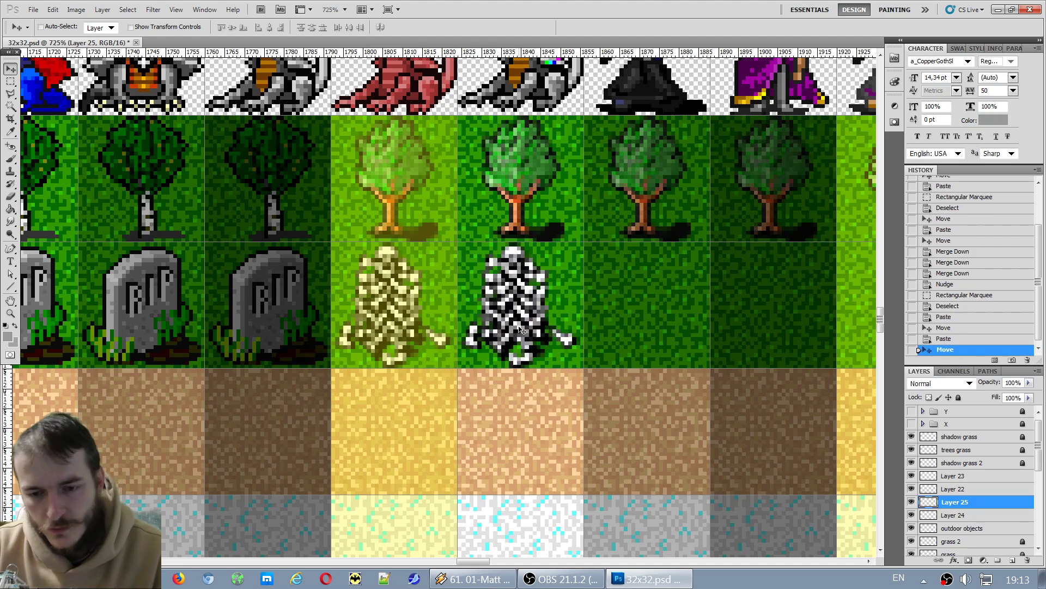
key(ctrl+v)
drag(426, 318, 635, 318)
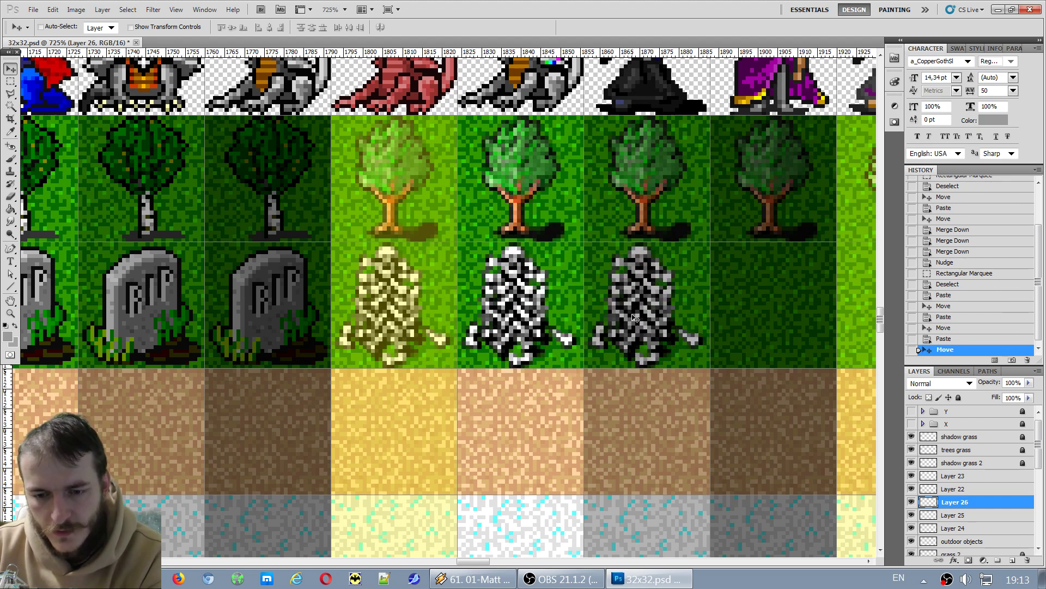
key(ctrl+v)
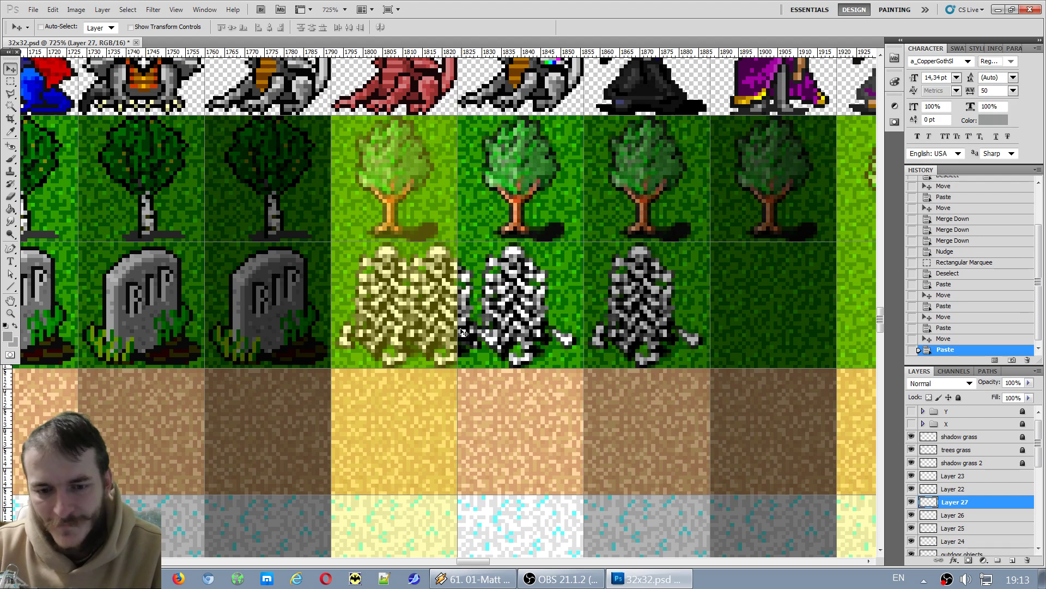
drag(442, 326, 767, 324)
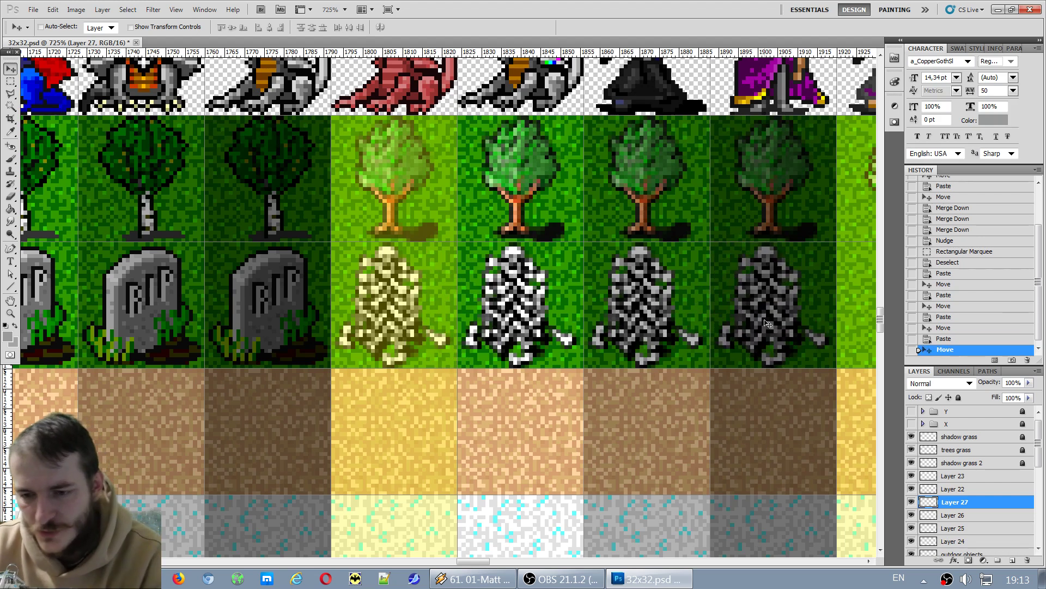
Merge Layer 22 and the mottled sprite layers down into Layer 24, and check the result by hiding and showing it.
click(976, 490)
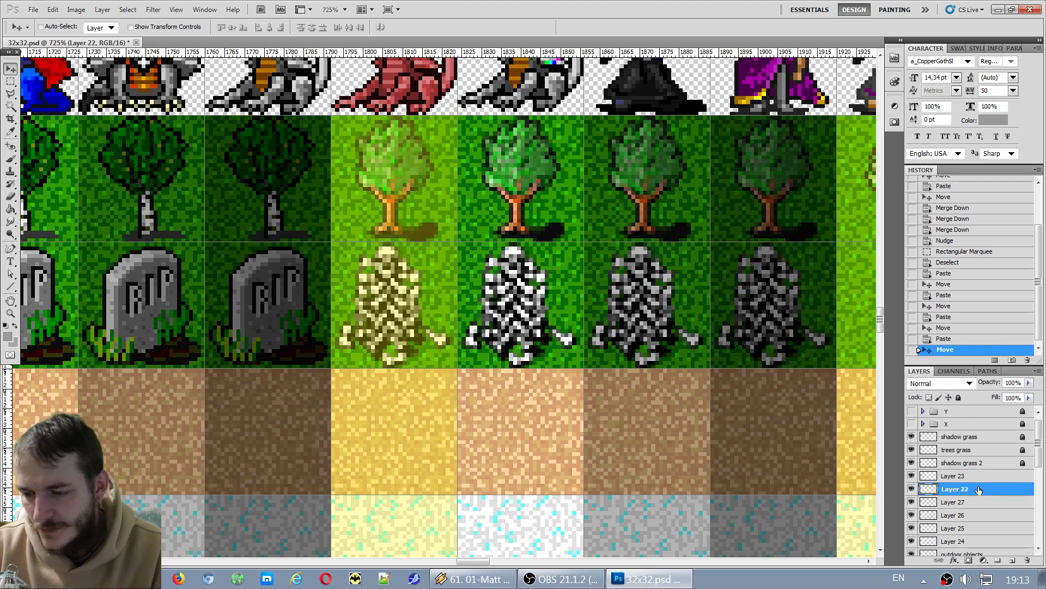
click(911, 476)
click(911, 476)
key(ctrl+e)
key(ctrl+e)
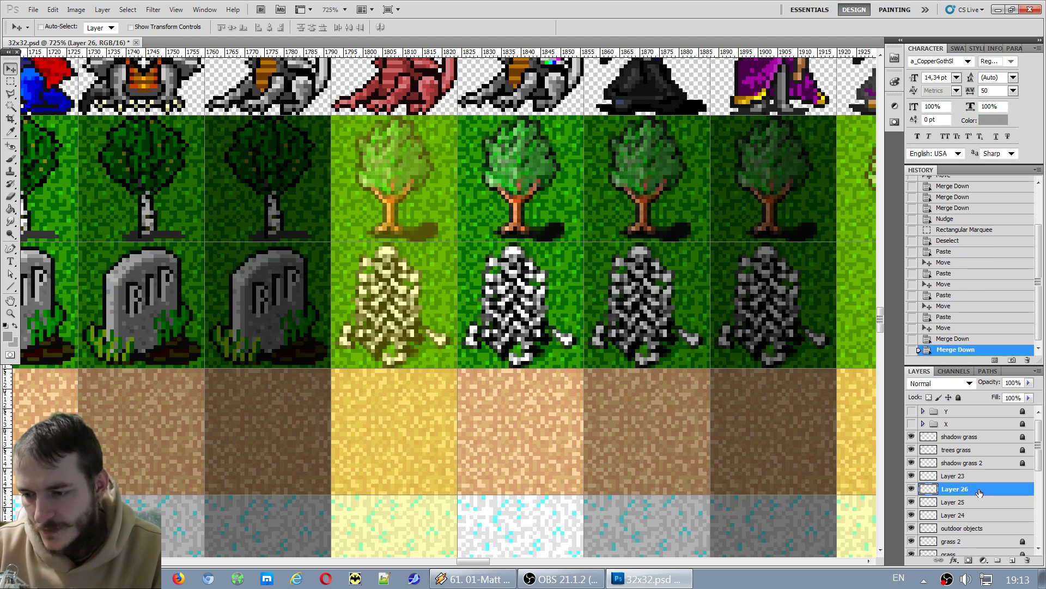
key(ctrl+e)
key(ctrl+e)
click(910, 489)
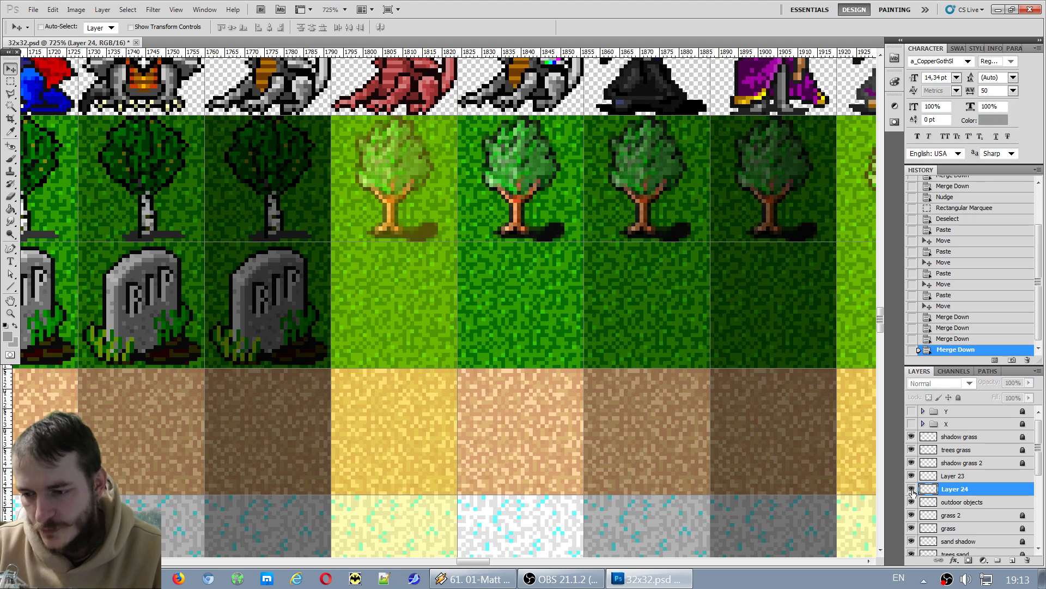
click(911, 489)
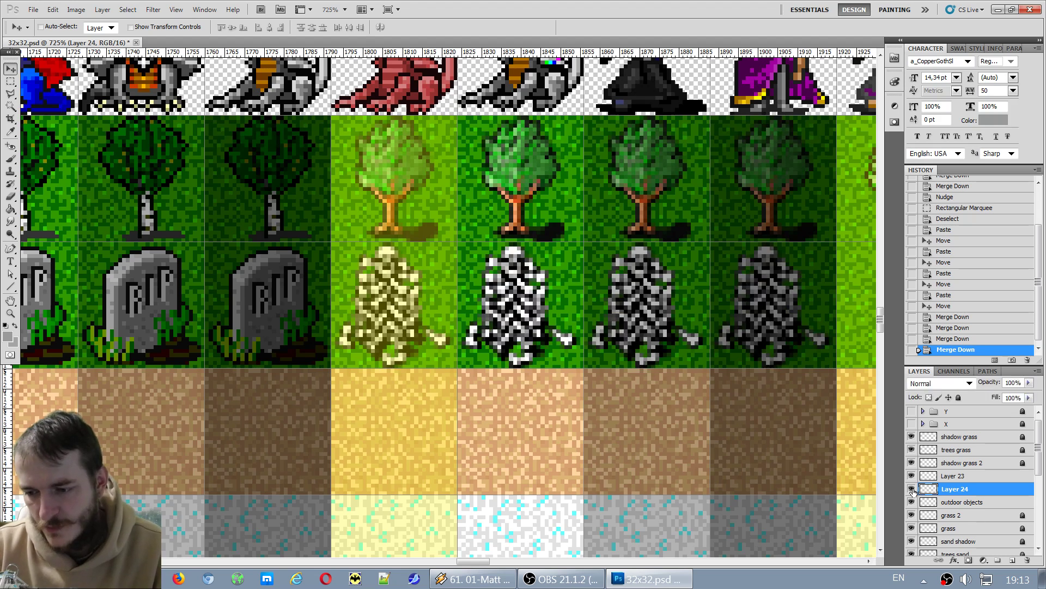
Merge the gravestone Layer 23 down into Layer 24, and check the combined layer by hiding and showing it.
click(953, 479)
key(ctrl+e)
click(911, 476)
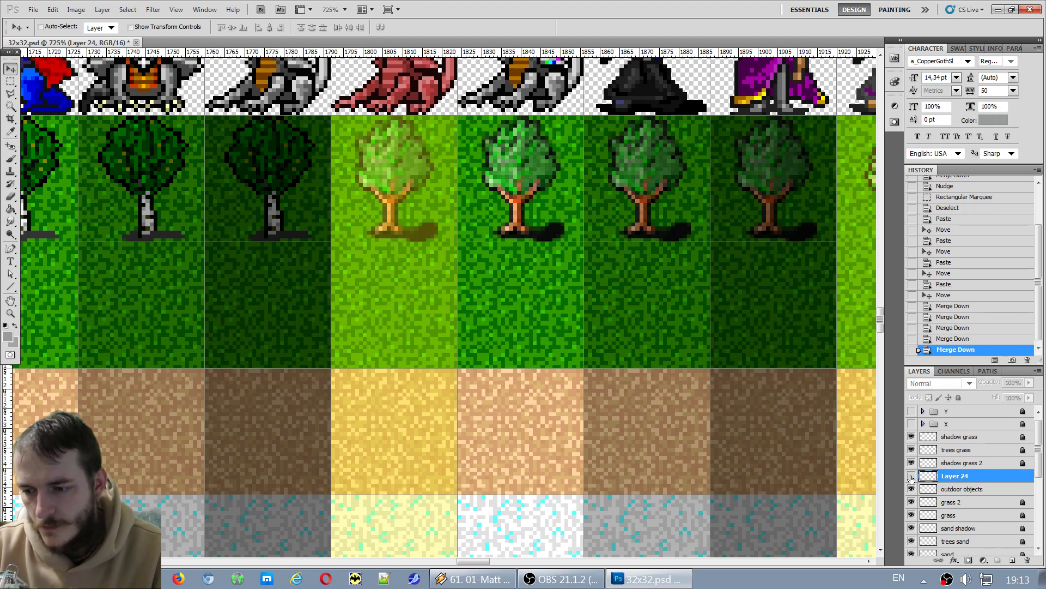
click(911, 477)
Look over the object row for the next sprite to place, and check whether those sprites belong to Layer 24.
scroll(392, 368, down, 5)
scroll(376, 384, down, 5)
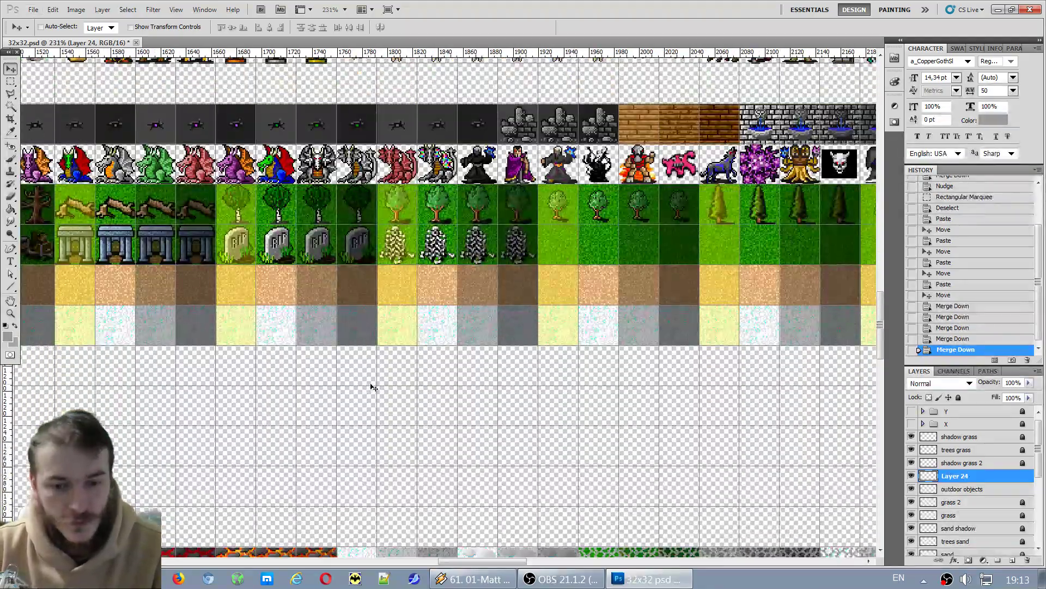
scroll(140, 456, up, 5)
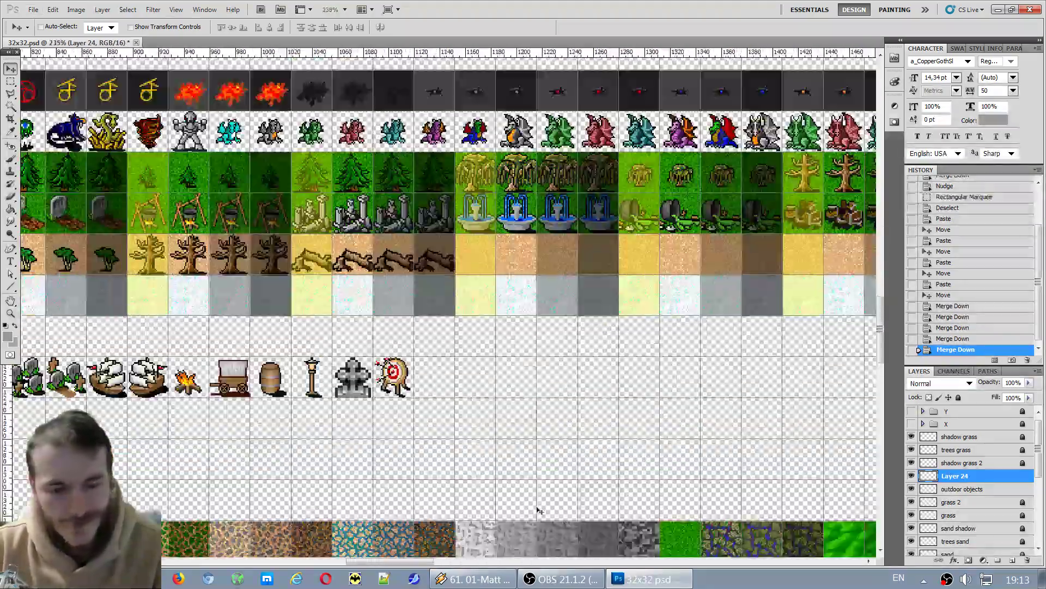
drag(408, 561, 315, 562)
click(11, 80)
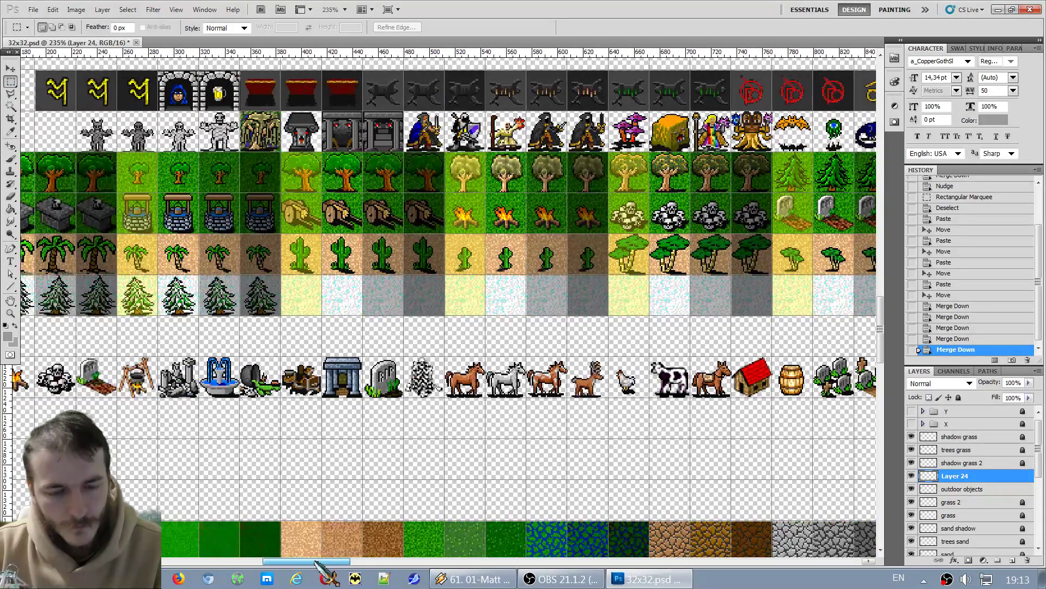
scroll(656, 408, down, 2)
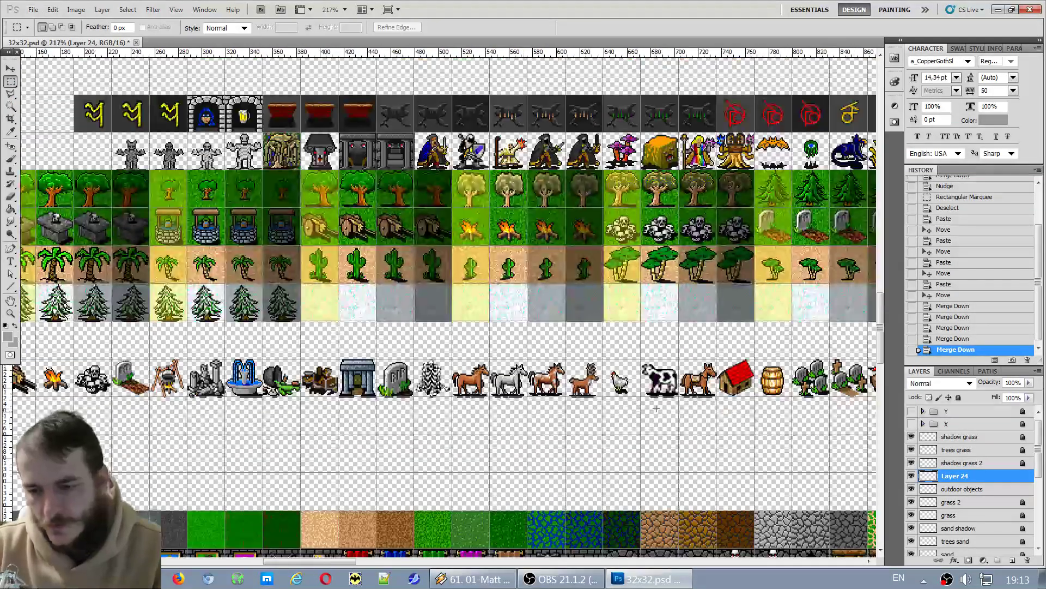
drag(310, 562, 329, 561)
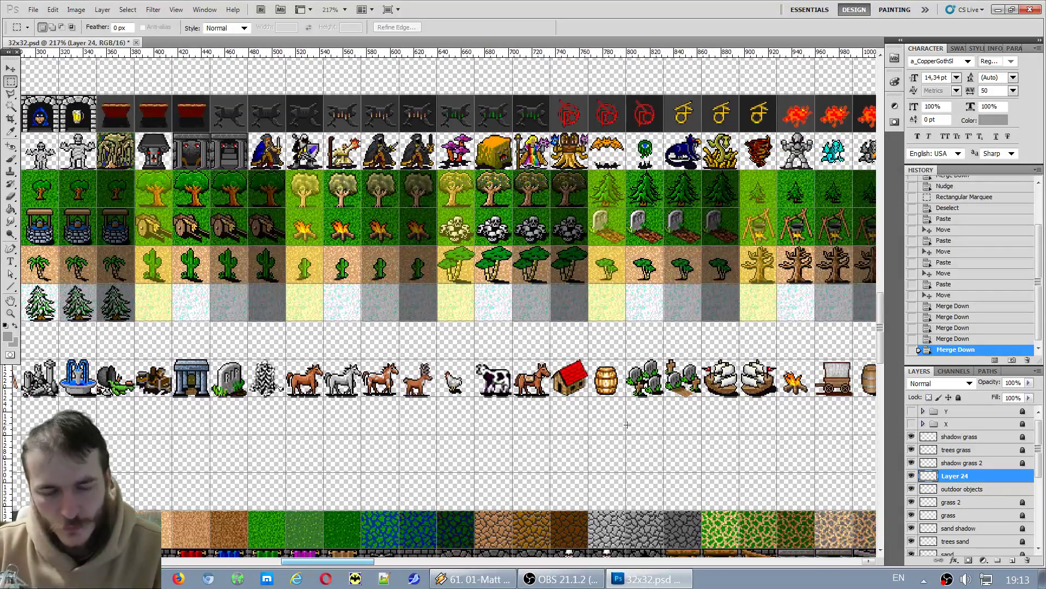
scroll(624, 406, up, 6)
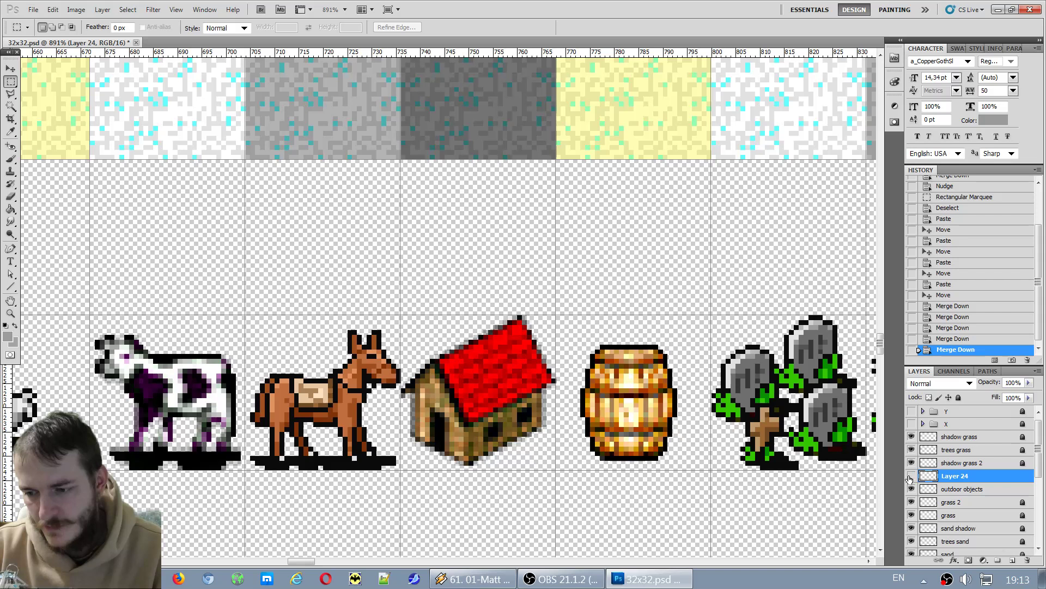
click(910, 477)
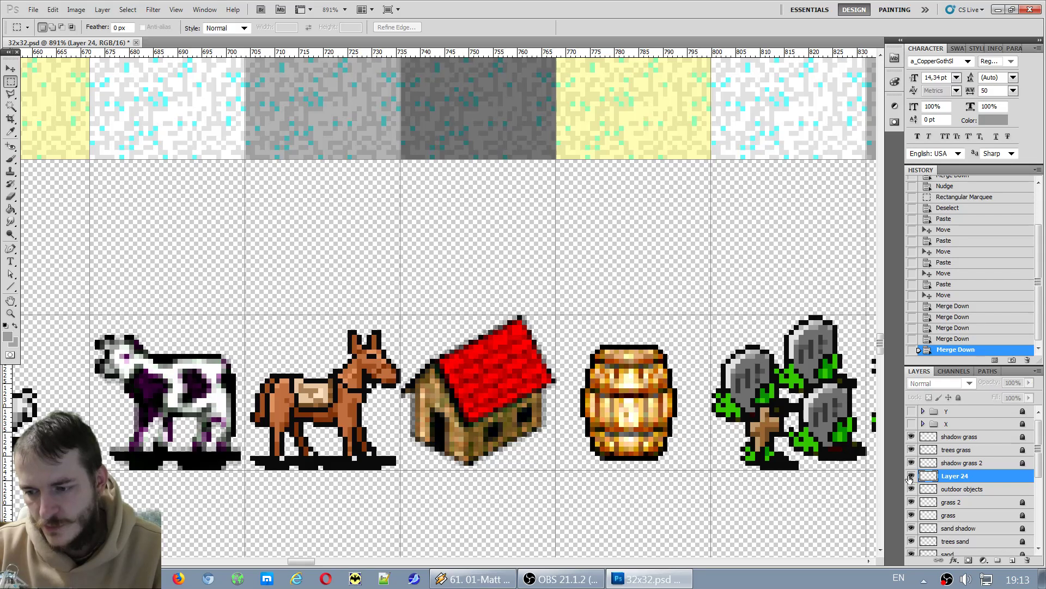
scroll(648, 404, down, 5)
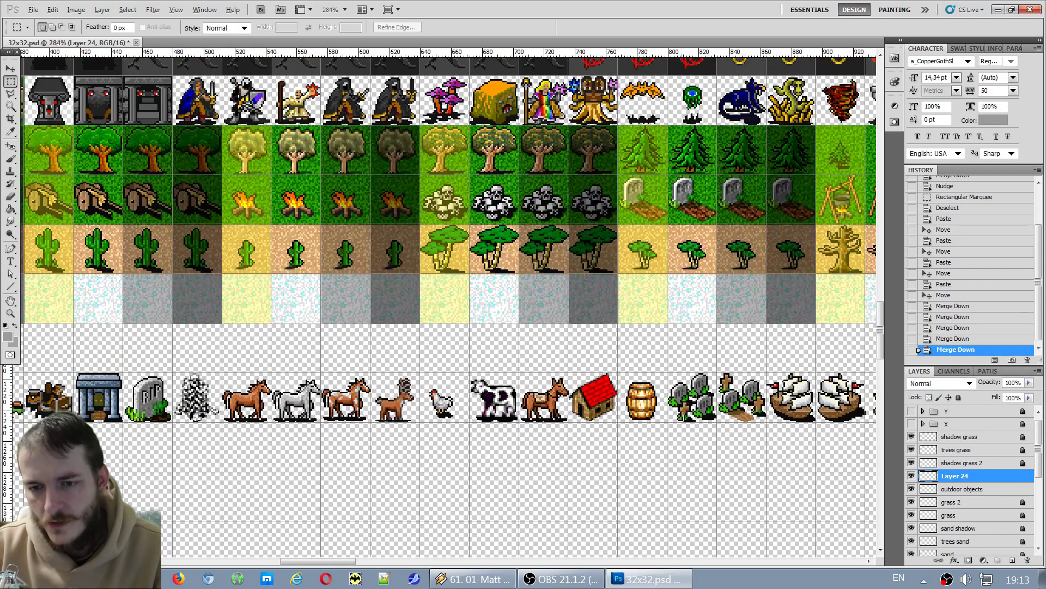
click(913, 477)
click(913, 477)
Copy the red-roofed house between the donkey and the barrel from the outdoor objects layer, and clear the selection.
click(925, 490)
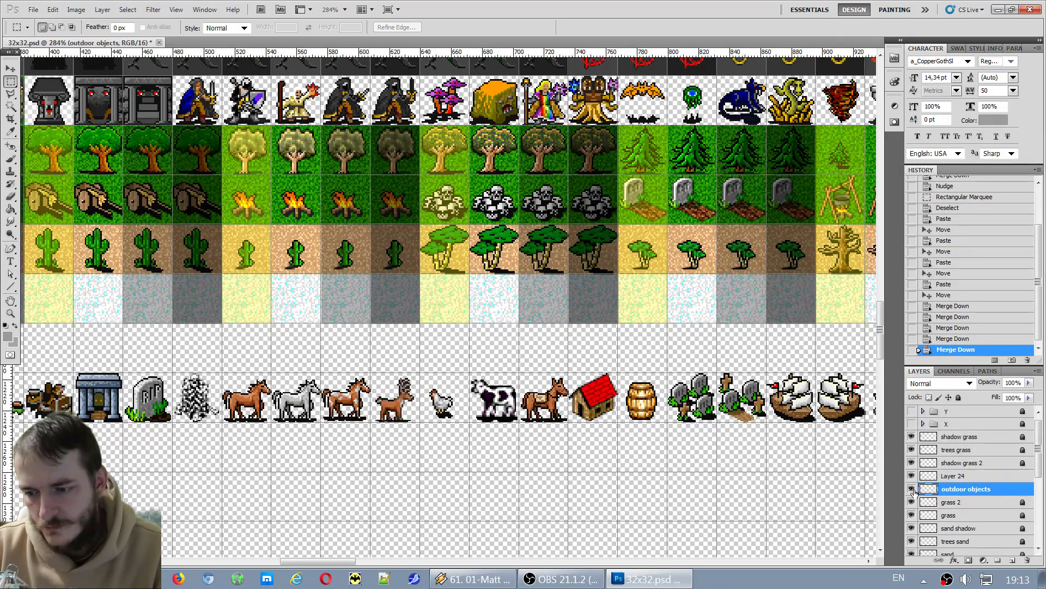
click(911, 489)
click(912, 490)
scroll(551, 384, up, 2)
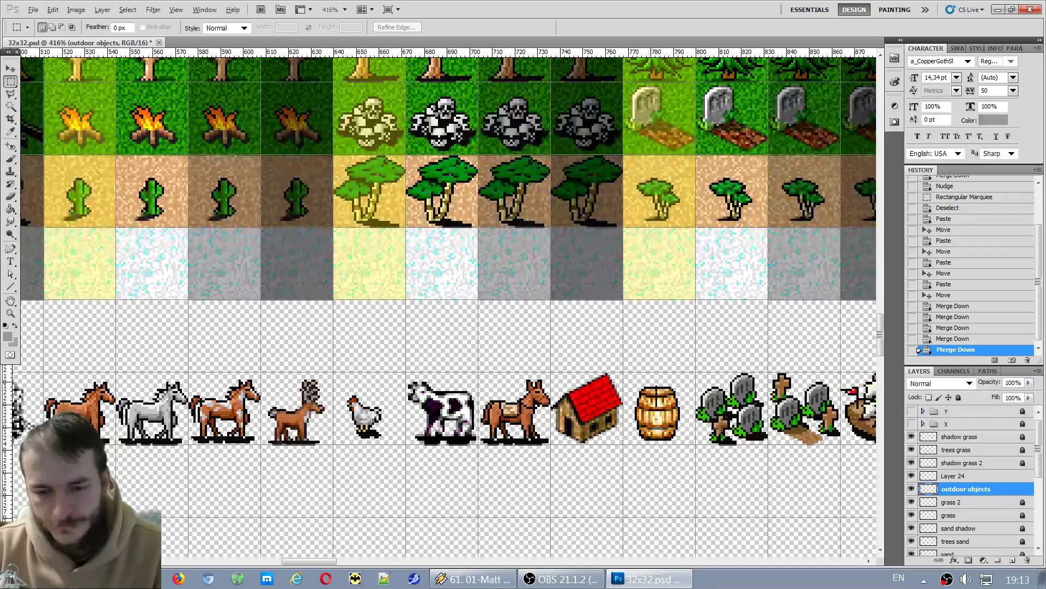
scroll(552, 373, up, 3)
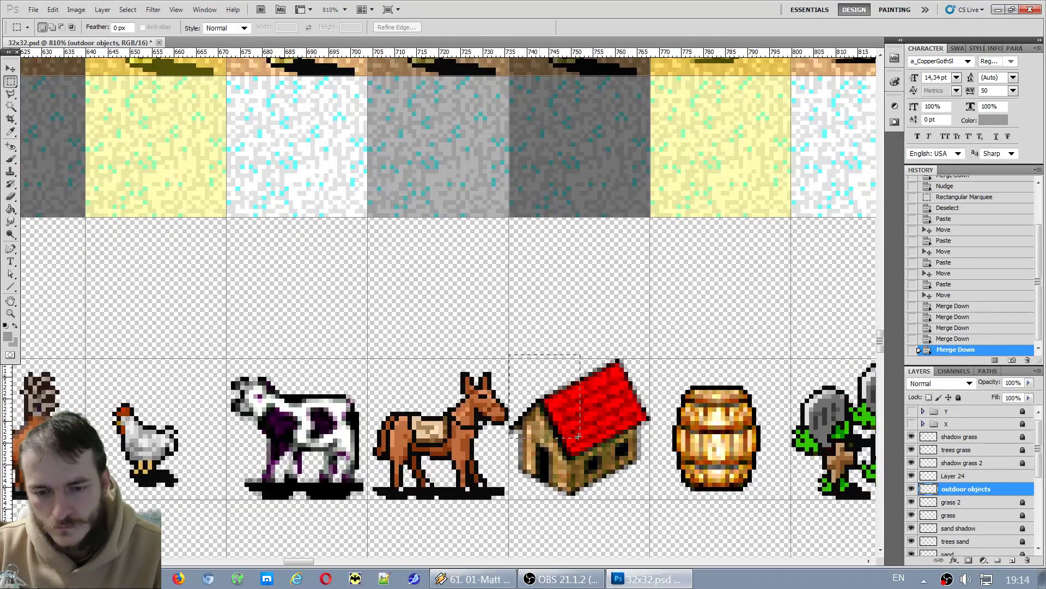
drag(649, 493, 650, 500)
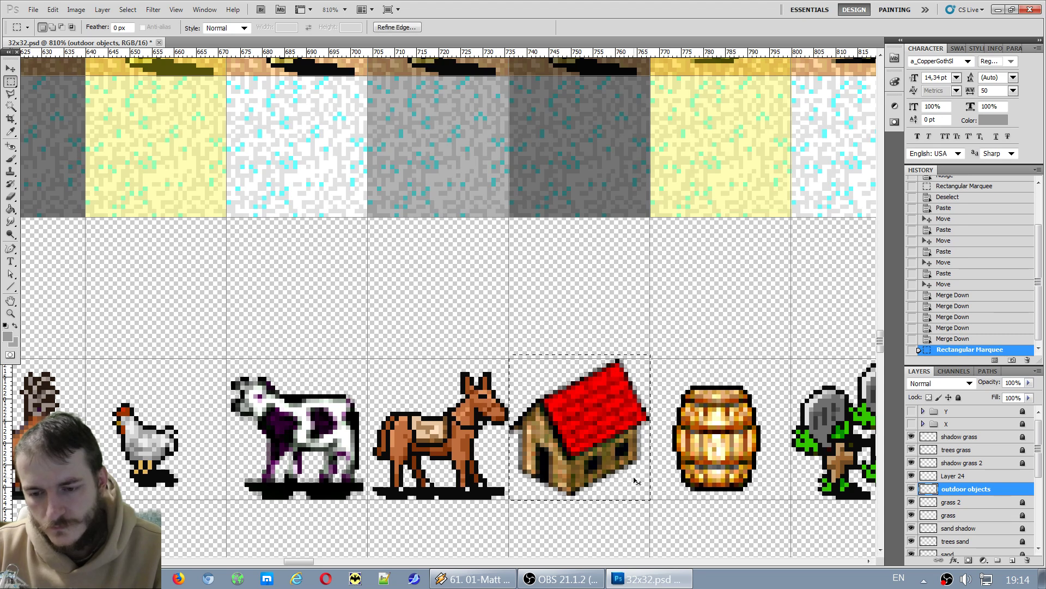
scroll(650, 500, down, 1)
scroll(592, 420, down, 6)
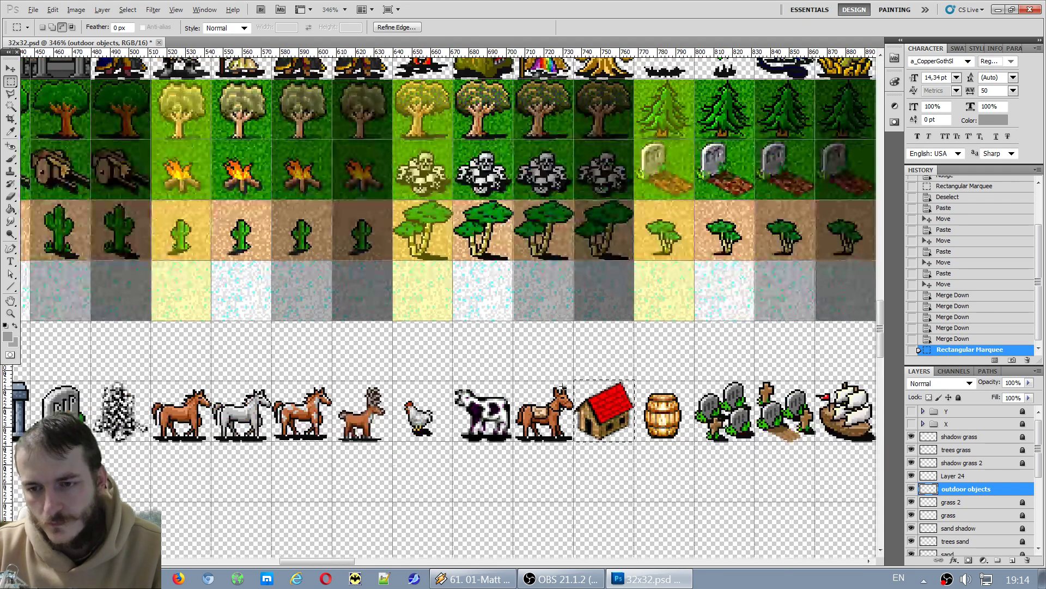
key(ctrl+d)
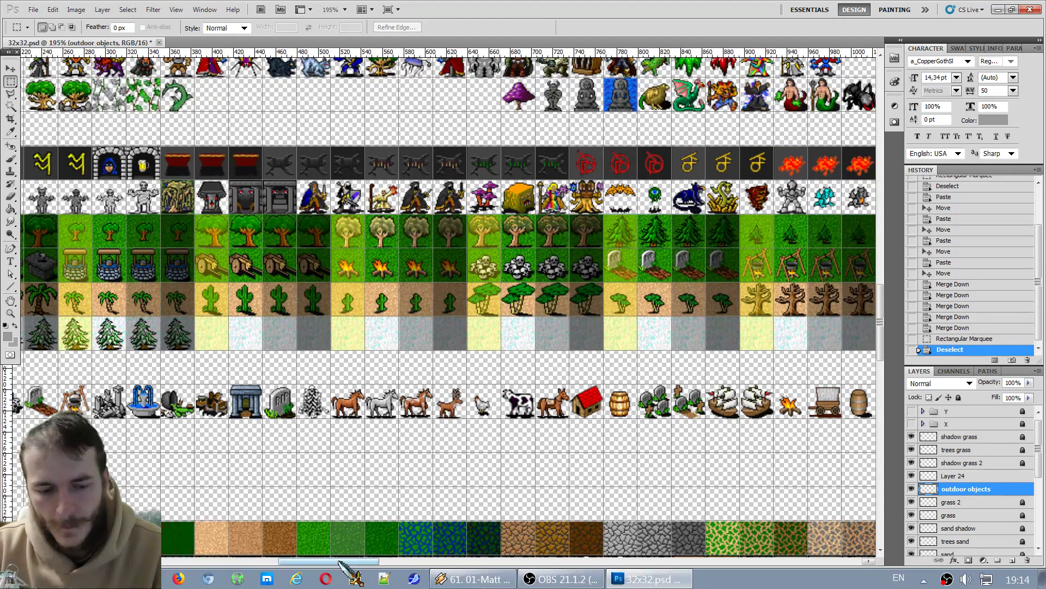
Paste the house onto the bright yellow-green grass tile after the mottled sprites, align it and nudge it slightly upward.
drag(342, 561, 502, 572)
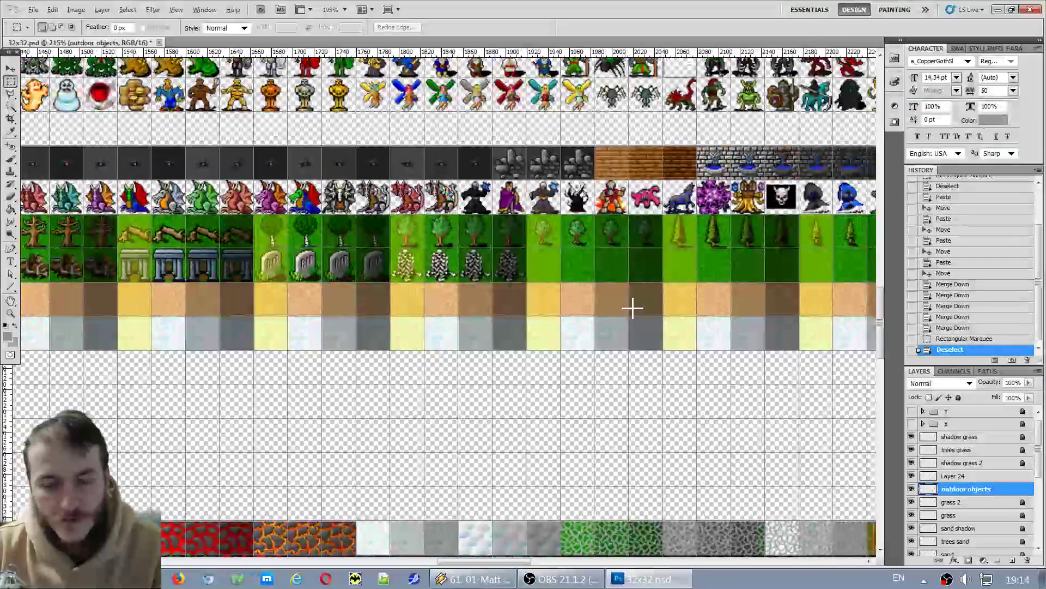
scroll(626, 241, up, 4)
scroll(593, 303, up, 1)
scroll(593, 303, up, 2)
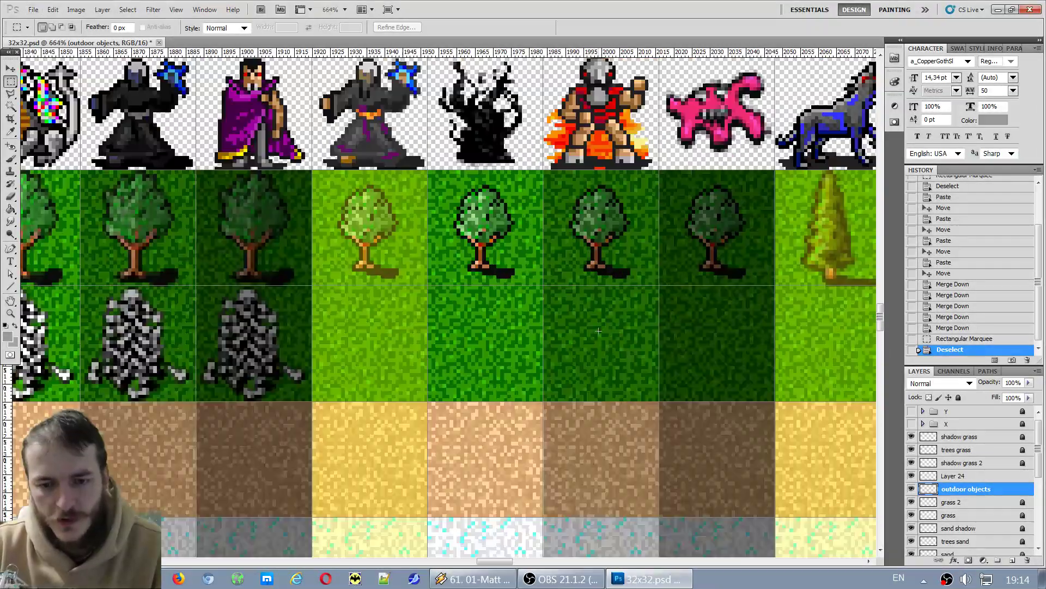
key(ctrl+v)
drag(457, 326, 391, 364)
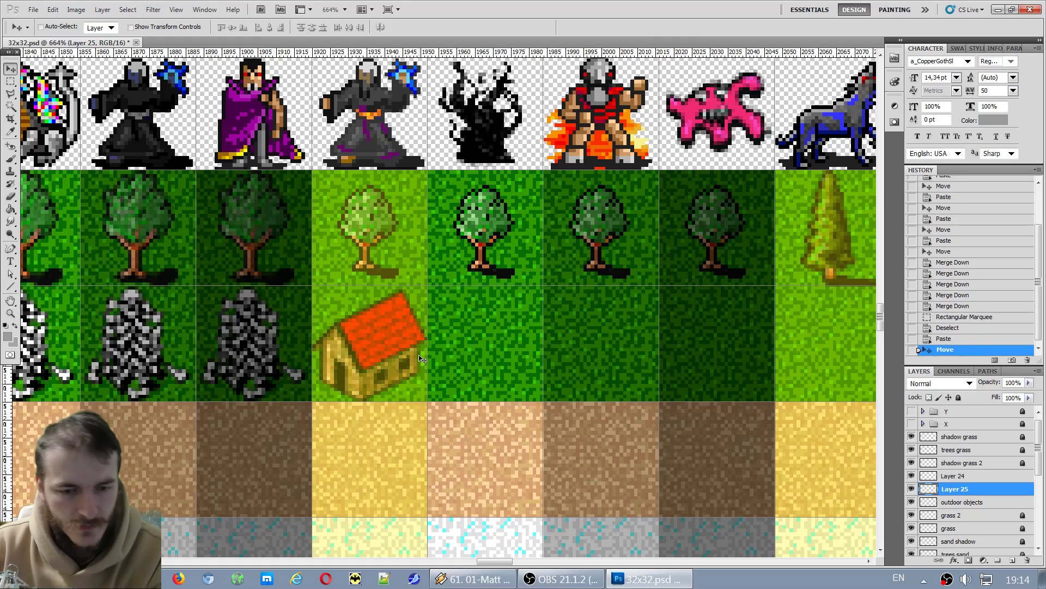
key(Up)
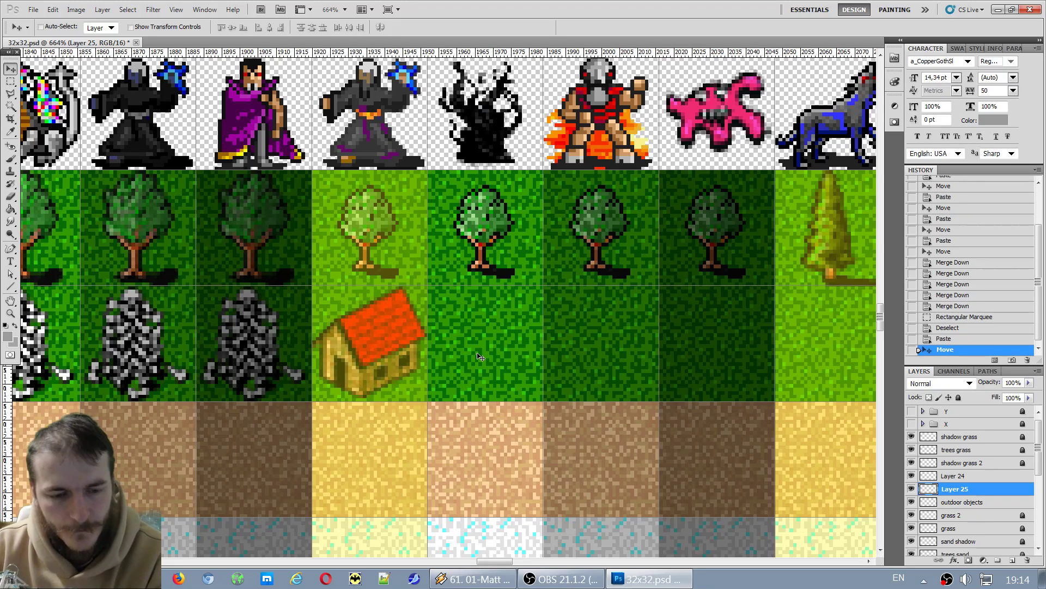
Paste three more copies of the house, aligning one on each of the three progressively darker grass tiles after the first house.
key(ctrl+v)
drag(419, 346, 485, 361)
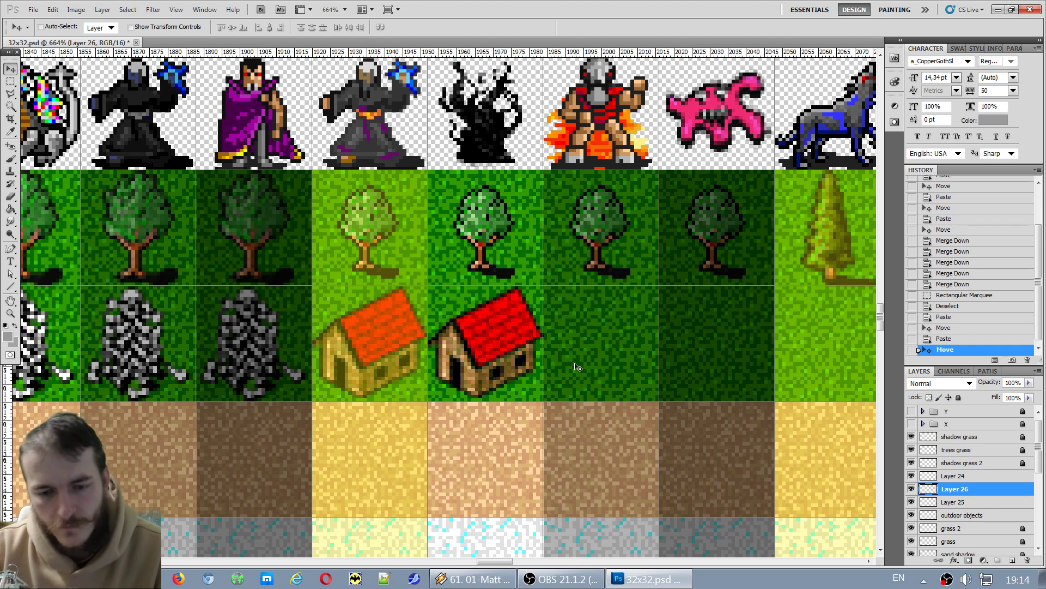
key(ctrl+v)
drag(443, 325, 600, 360)
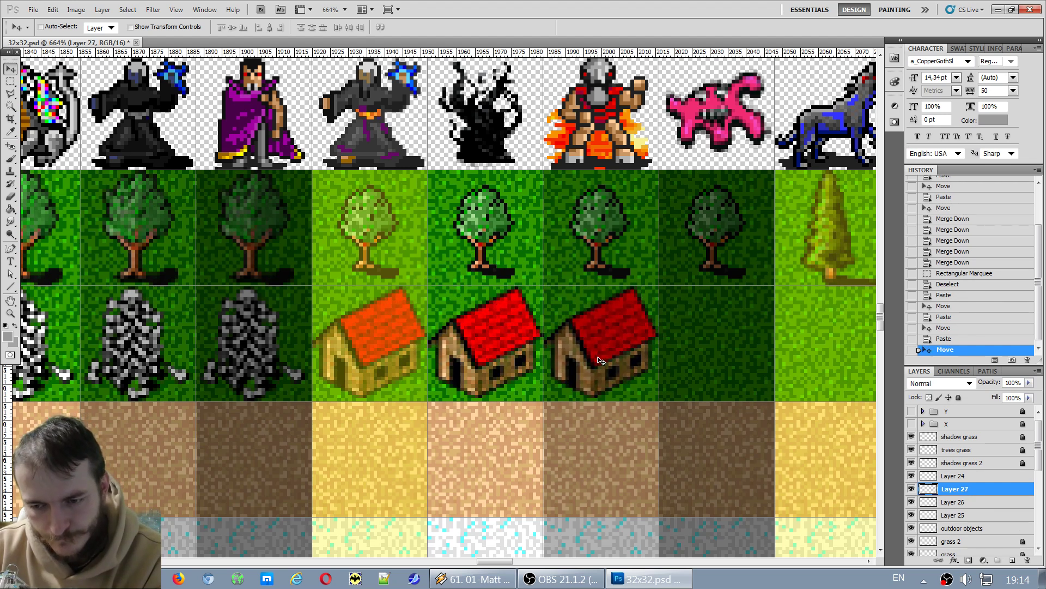
key(ctrl+v)
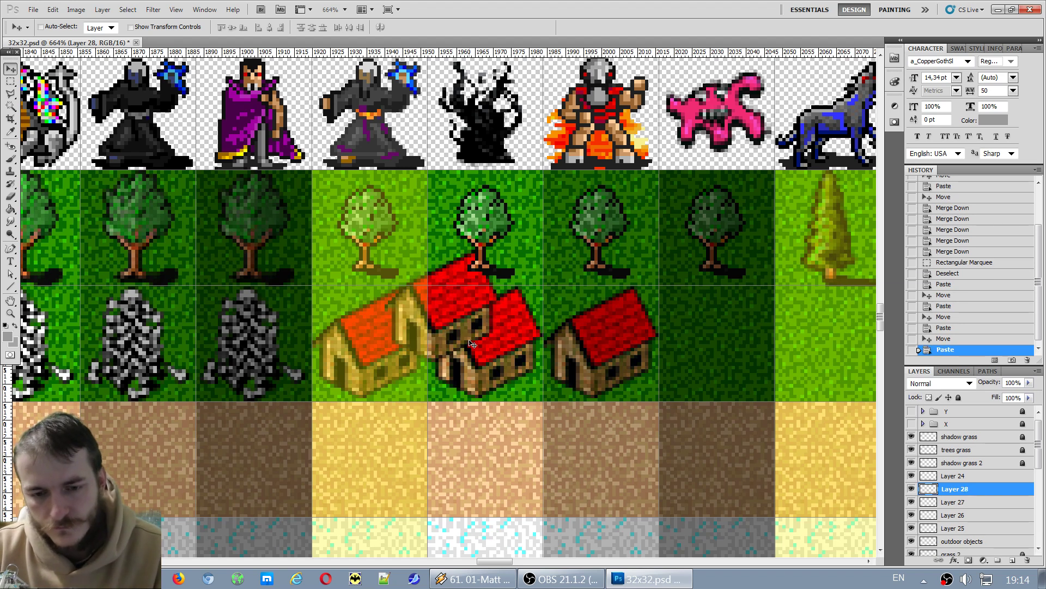
drag(449, 360, 731, 362)
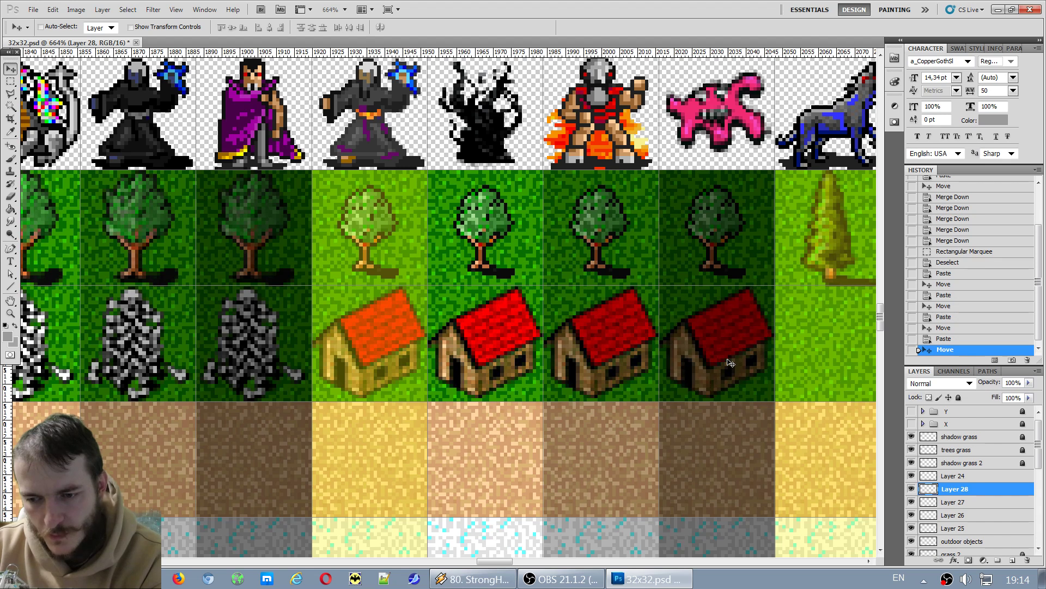
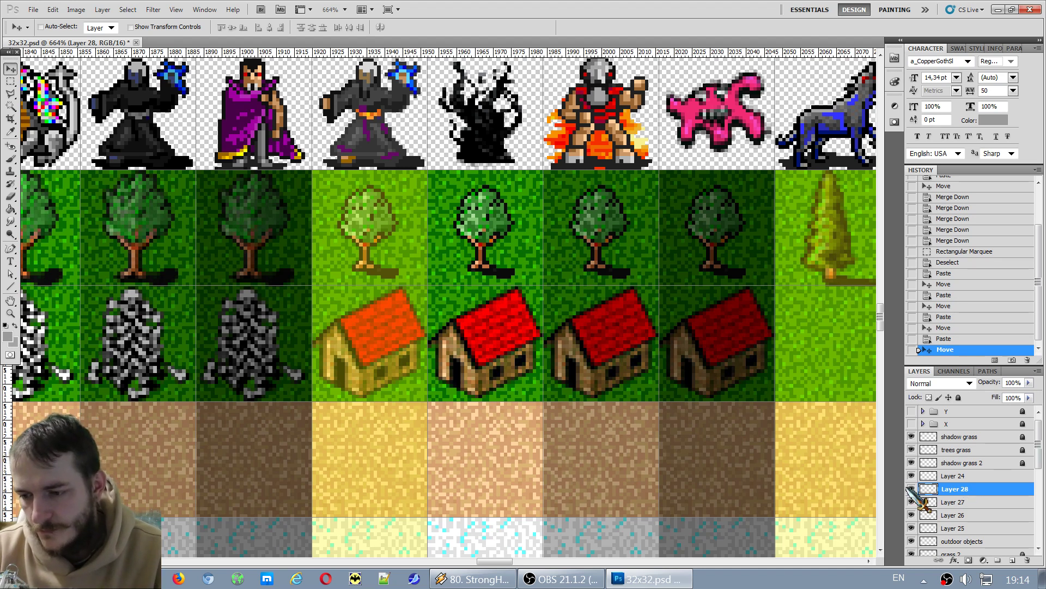
Merge the house copies down into Layer 25, and check the combined layer by hiding and showing it.
key(ctrl+e)
key(ctrl+e)
key(ctrl+e)
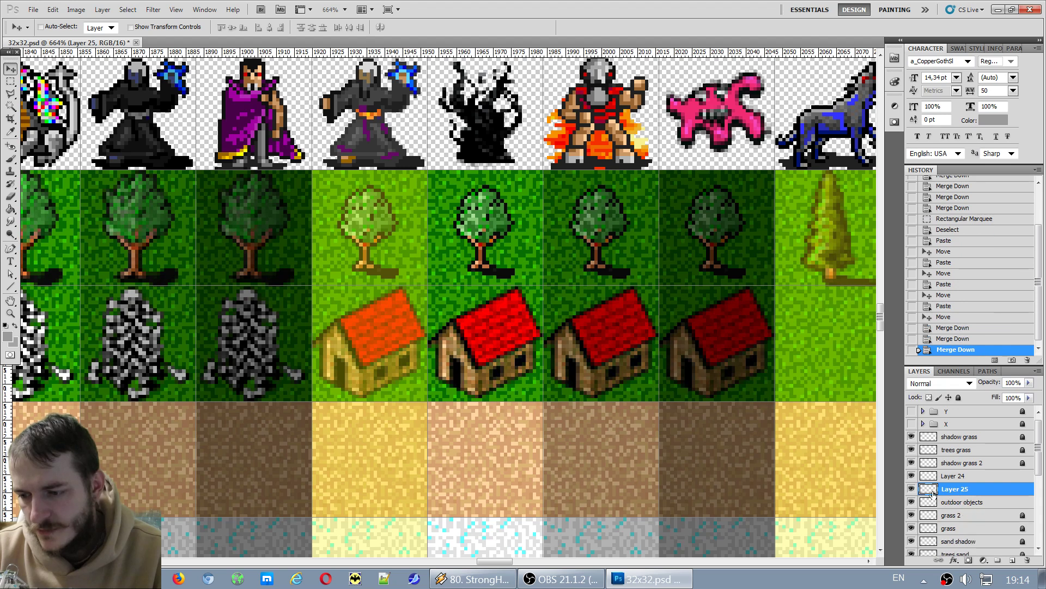
click(912, 489)
click(911, 490)
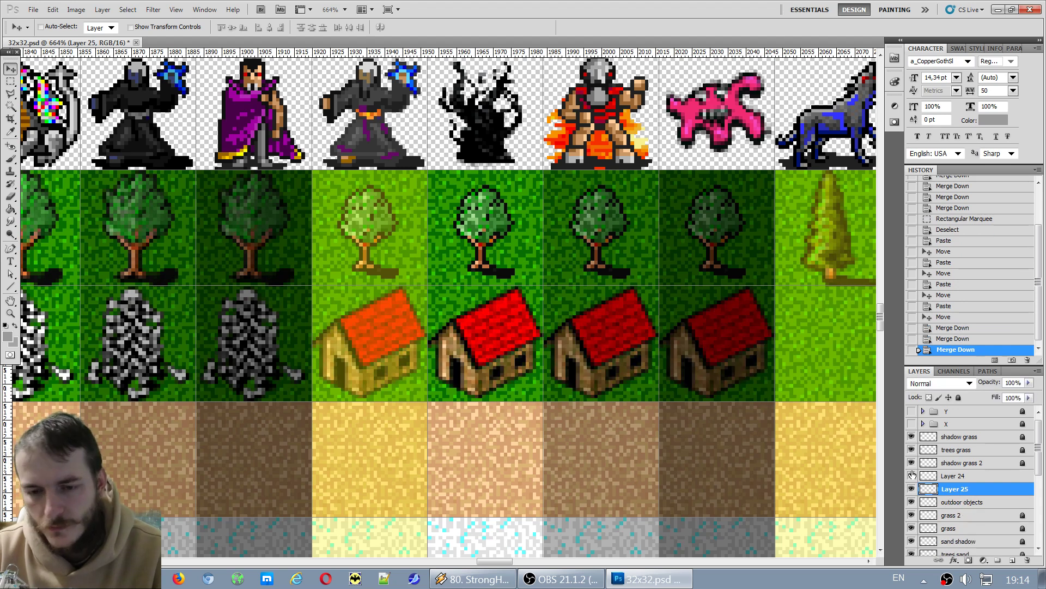
Check the contents of Layer 24 by hiding and showing it, and merge it down into Layer 25.
click(912, 475)
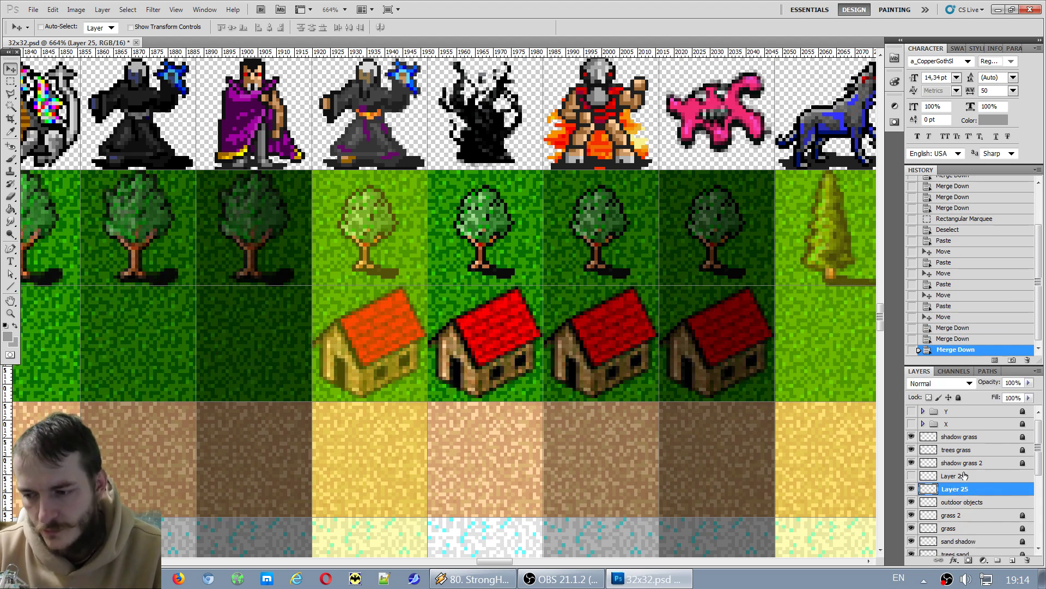
click(912, 475)
key(ctrl+e)
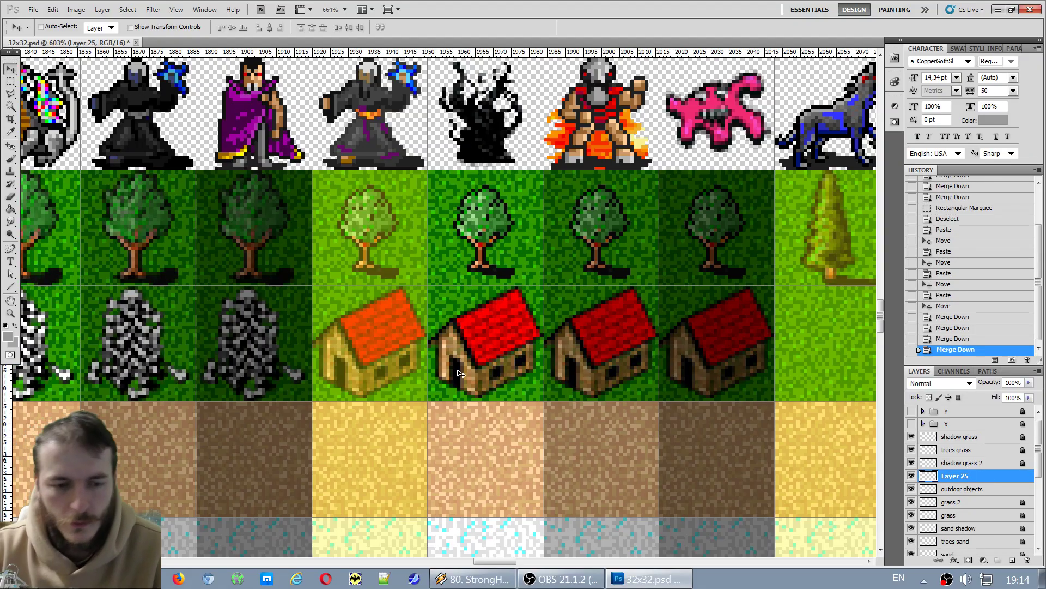
Copy the barrel between the house and the gravestones from the outdoor objects layer, and clear the selection.
scroll(458, 374, down, 10)
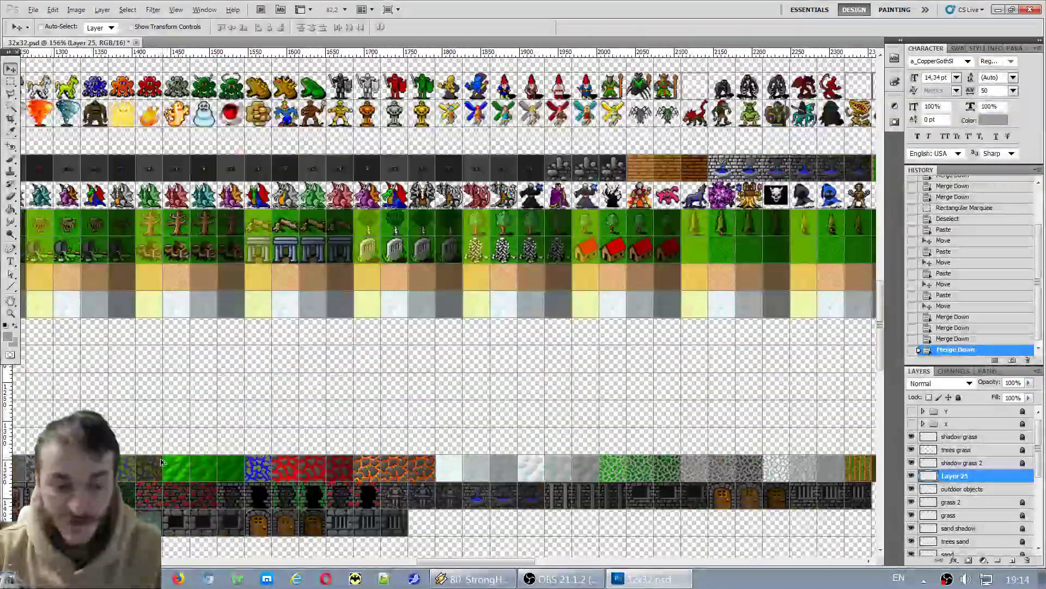
drag(464, 560, 366, 560)
click(13, 83)
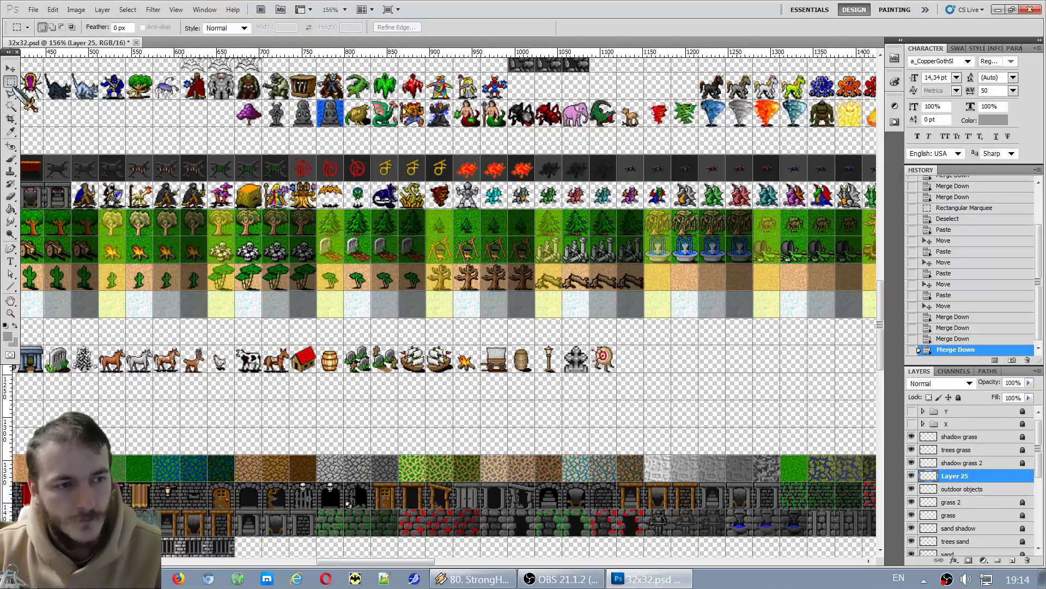
scroll(251, 309, up, 5)
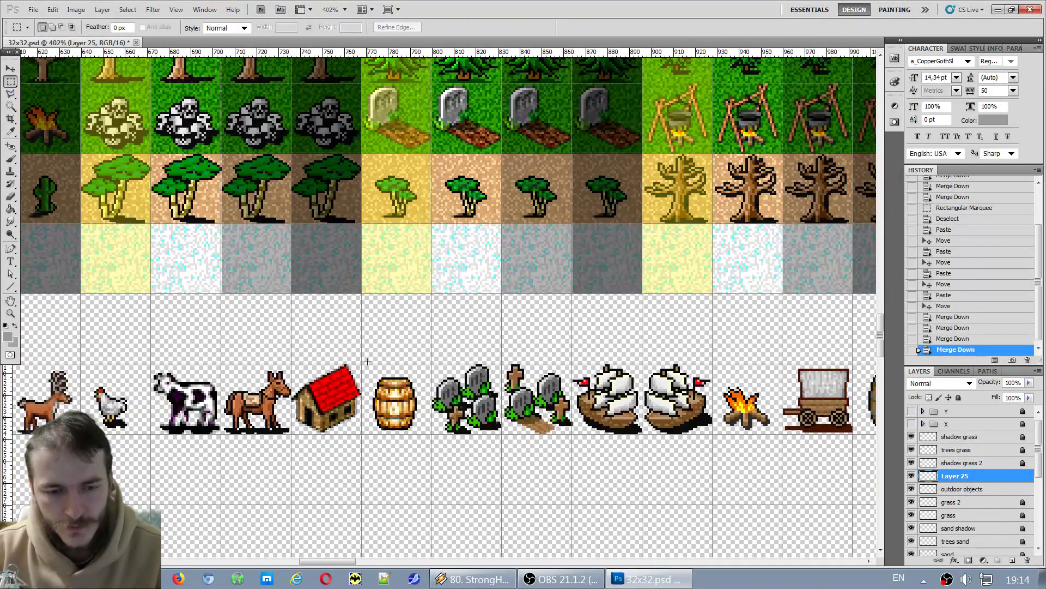
drag(420, 444, 420, 445)
key(ctrl+c)
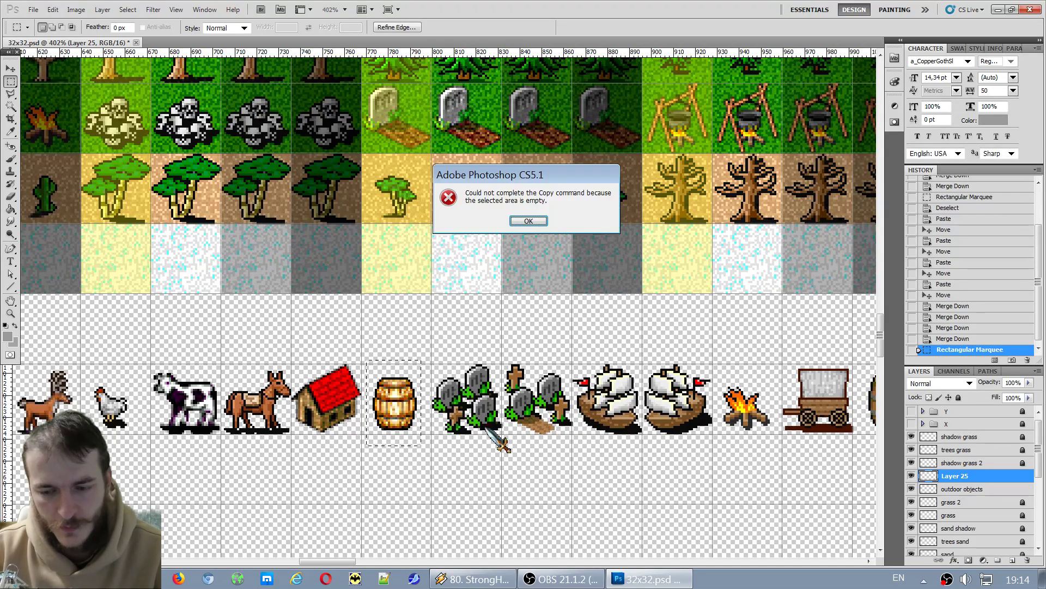
key(Return)
click(954, 491)
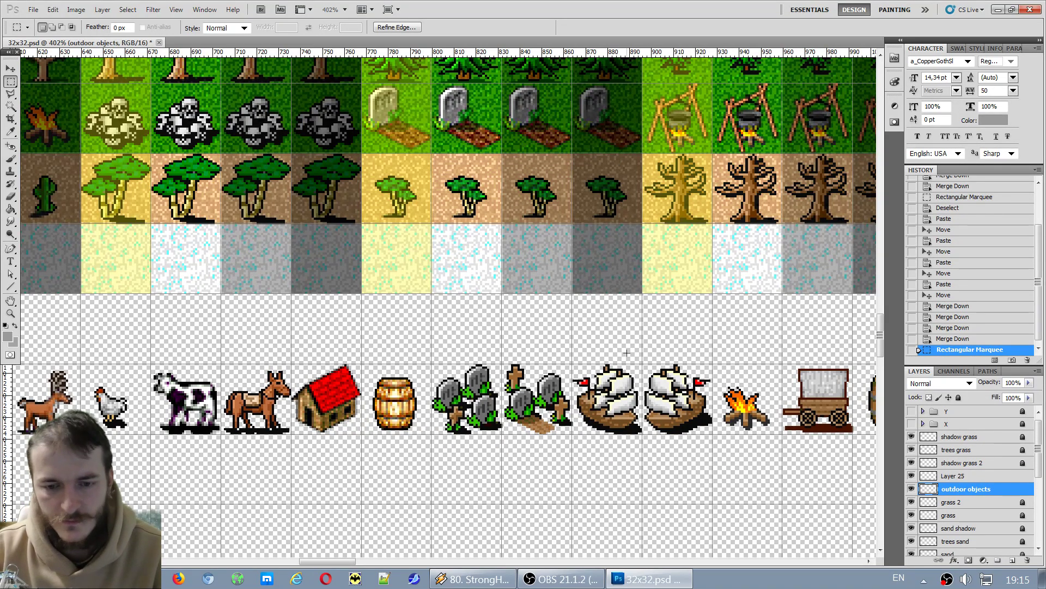
key(ctrl+d)
Paste the barrel onto the bright yellow-green grass tile after the houses, and duplicate it onto the next two tiles.
scroll(627, 353, down, 7)
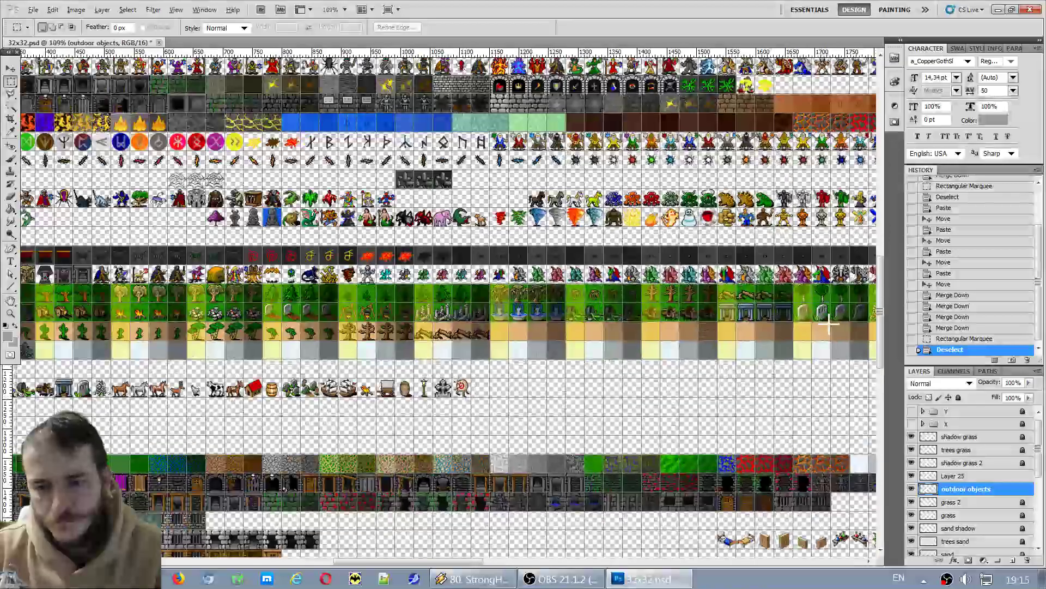
scroll(828, 324, up, 5)
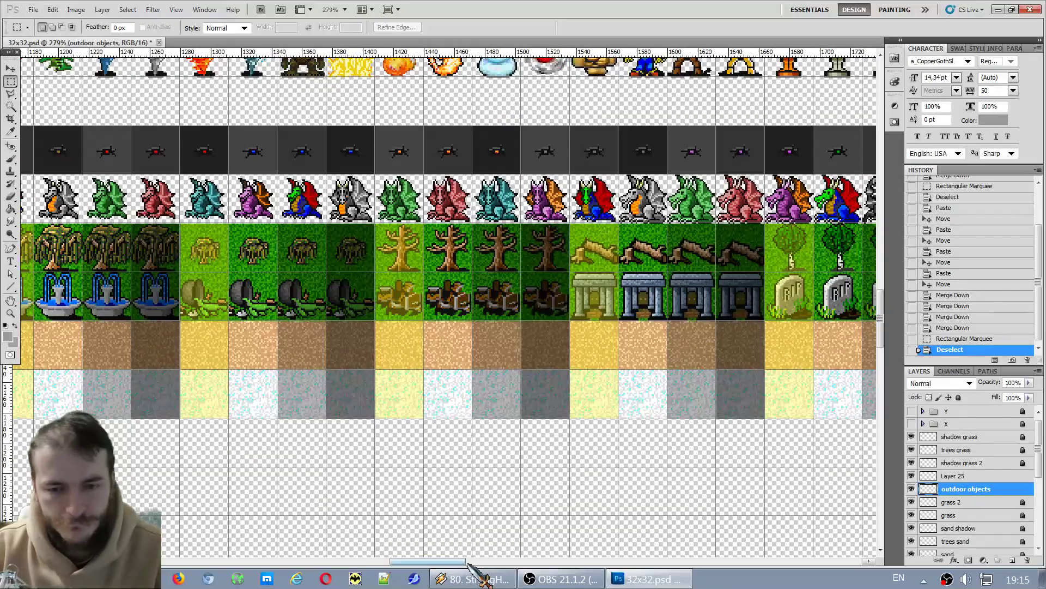
drag(467, 562, 537, 563)
scroll(544, 314, up, 2)
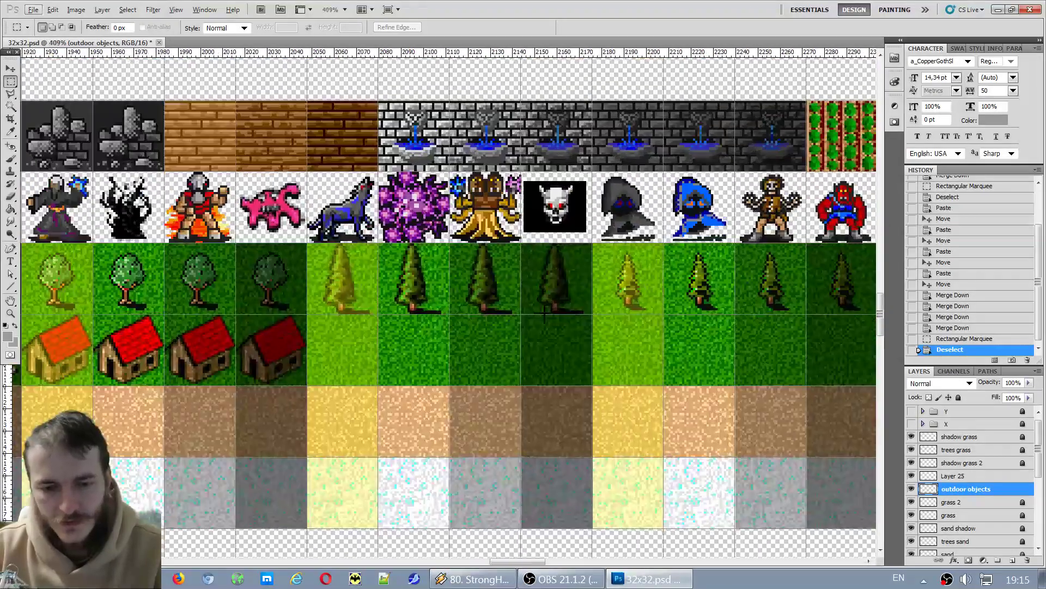
key(ctrl+v)
key(v)
drag(442, 317, 762, 347)
scroll(359, 368, up, 3)
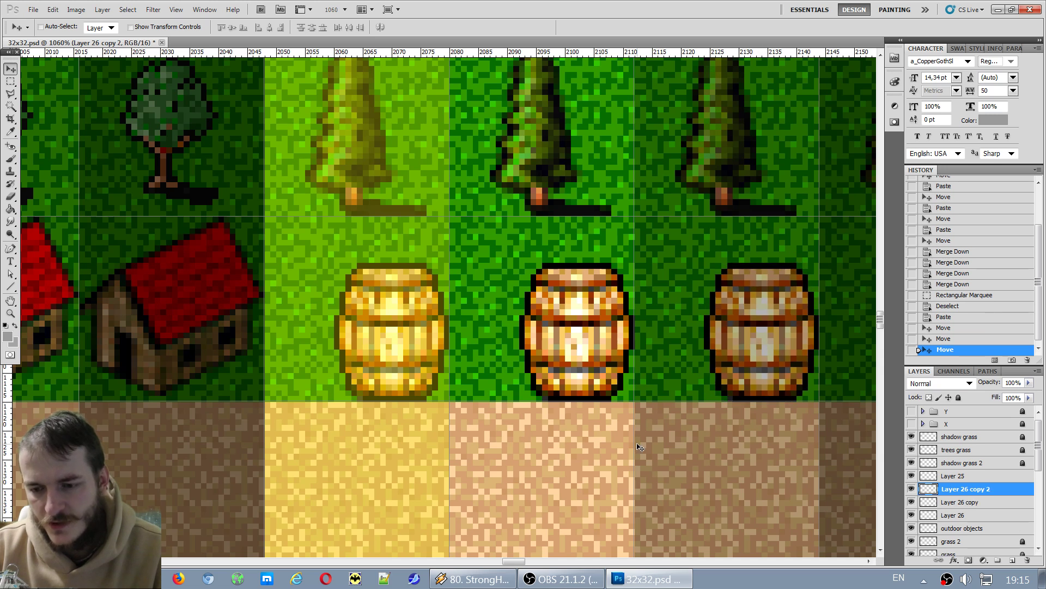
Duplicate the third barrel onto the darkest grass tile, aligned with the other barrels.
drag(520, 562, 538, 561)
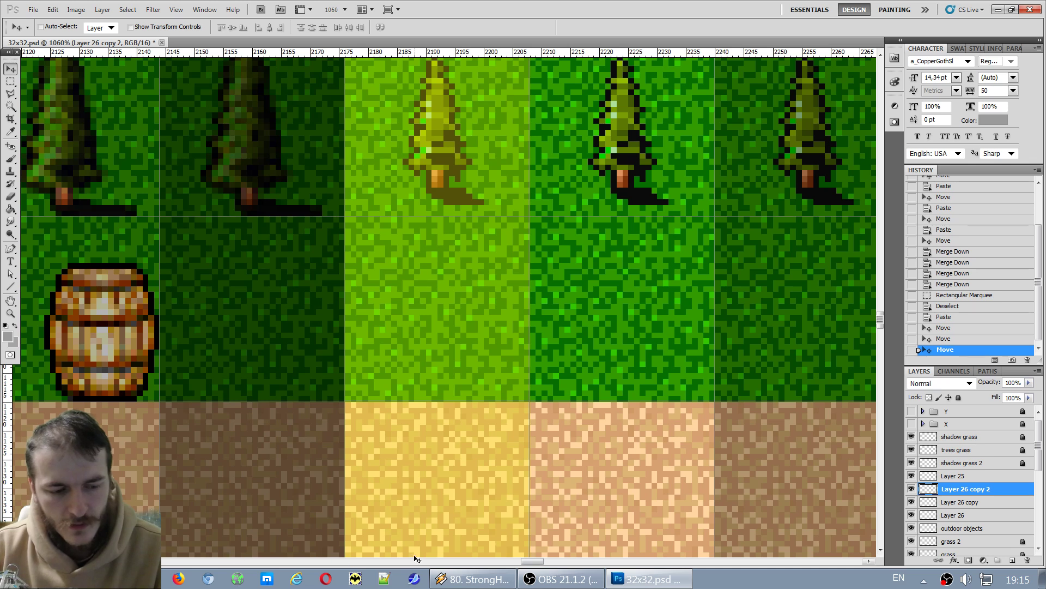
drag(532, 561, 521, 562)
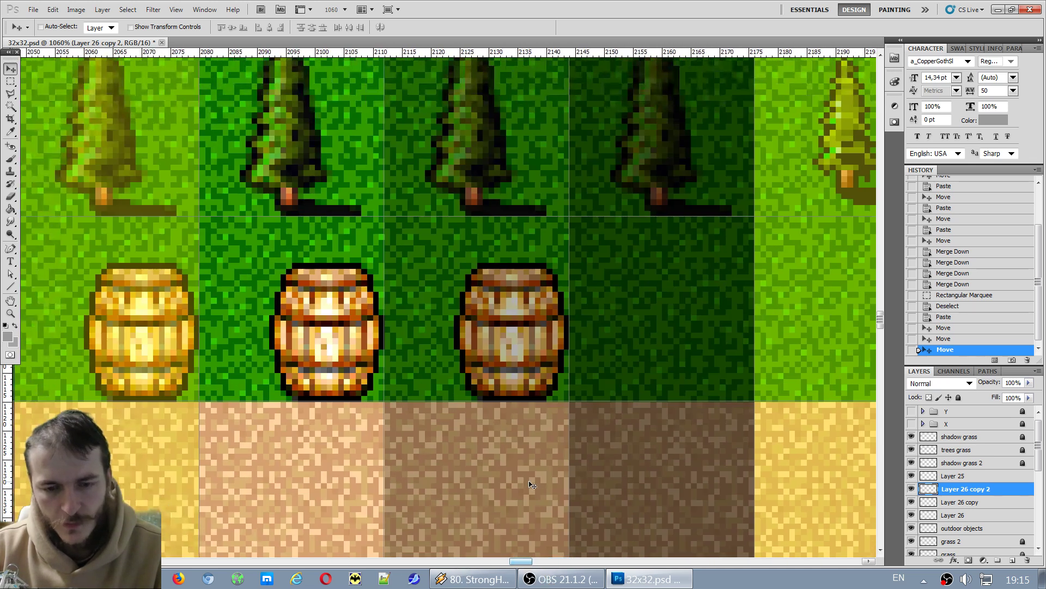
drag(529, 337, 703, 346)
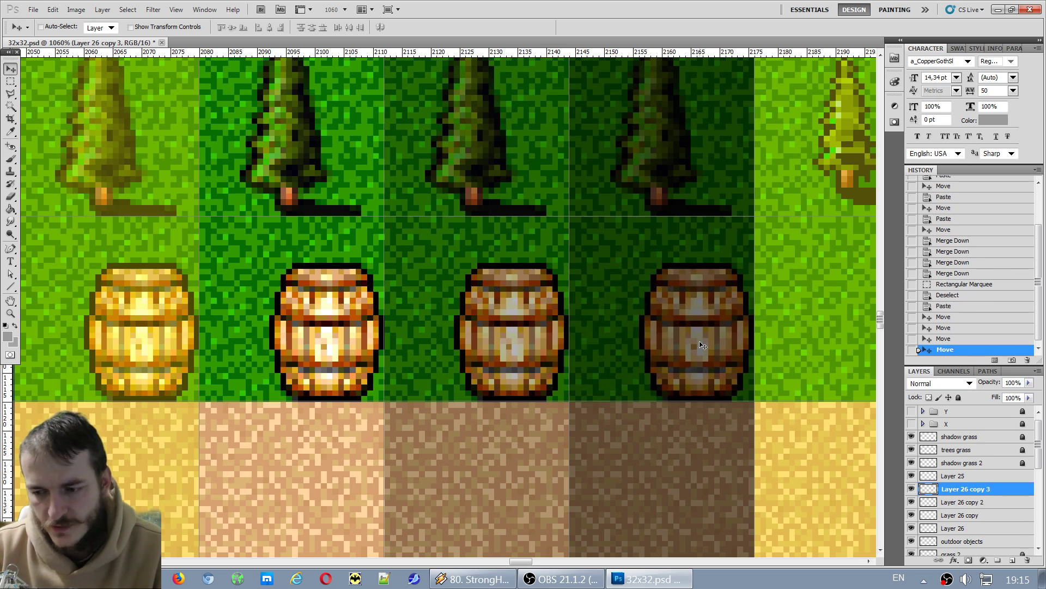
Merge the three barrel copies down into Layer 26, checking the layers by hiding and showing them.
scroll(688, 346, down, 3)
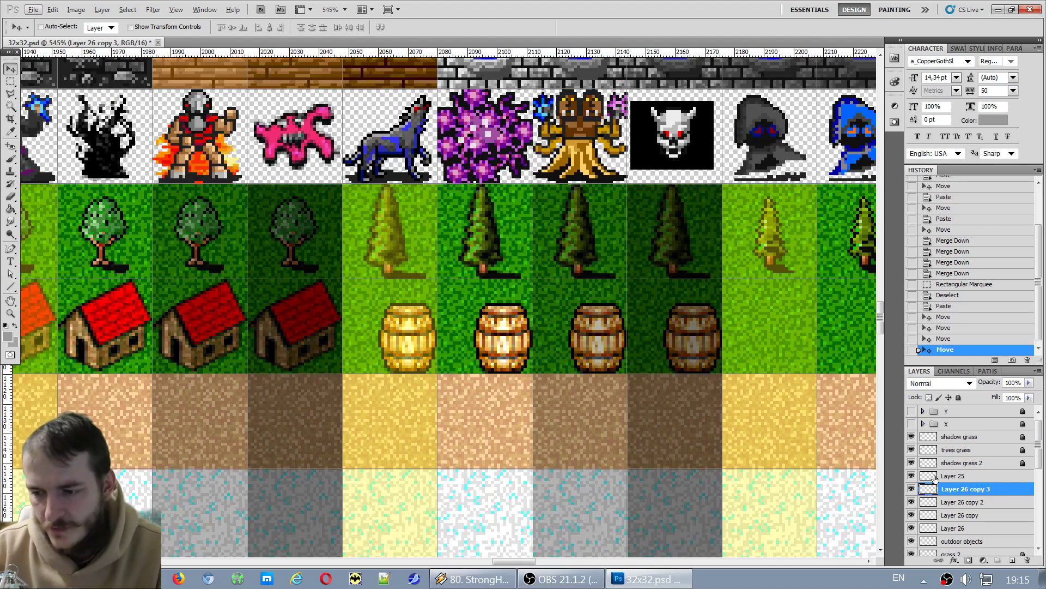
click(911, 475)
click(911, 475)
click(911, 489)
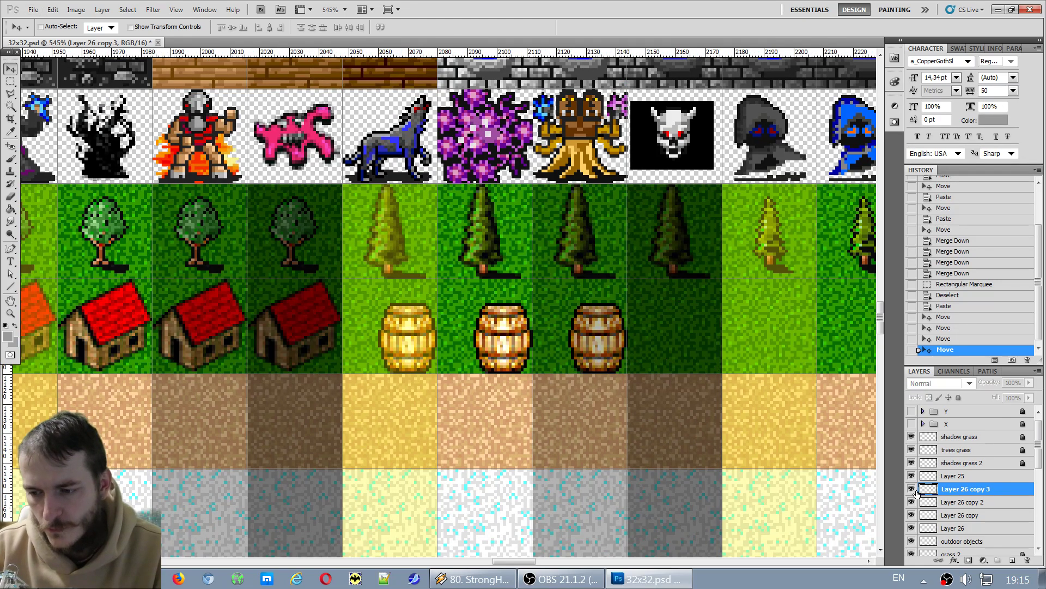
click(912, 489)
key(ctrl+e)
key(ctrl+e)
key(ctrl+e)
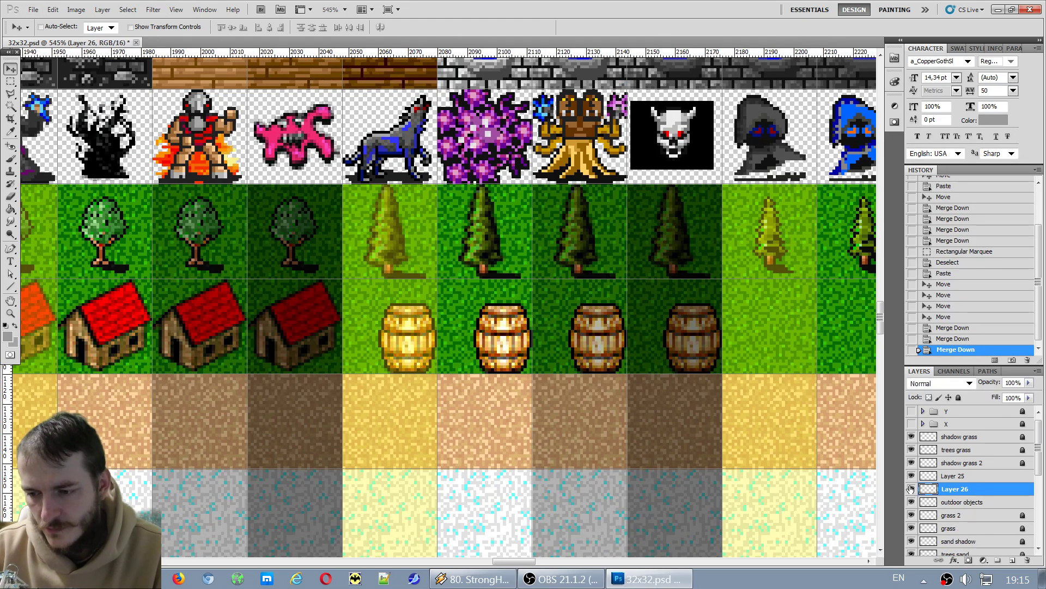
click(912, 488)
click(912, 489)
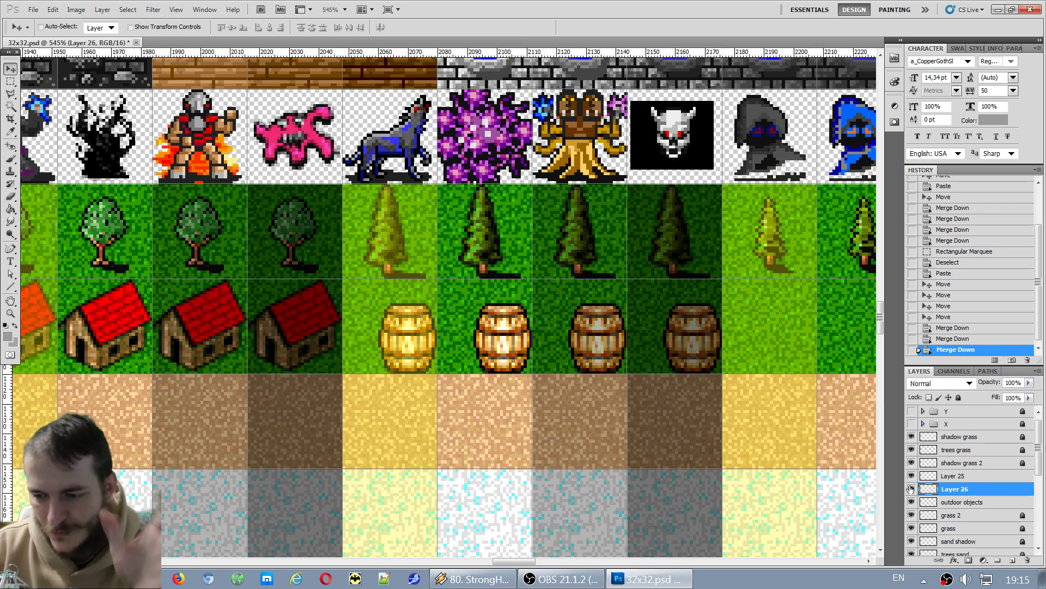
Compare Layers 25 and 26 by toggling their visibility, merge Layer 25 down into Layer 26, and check the merged layer.
click(912, 481)
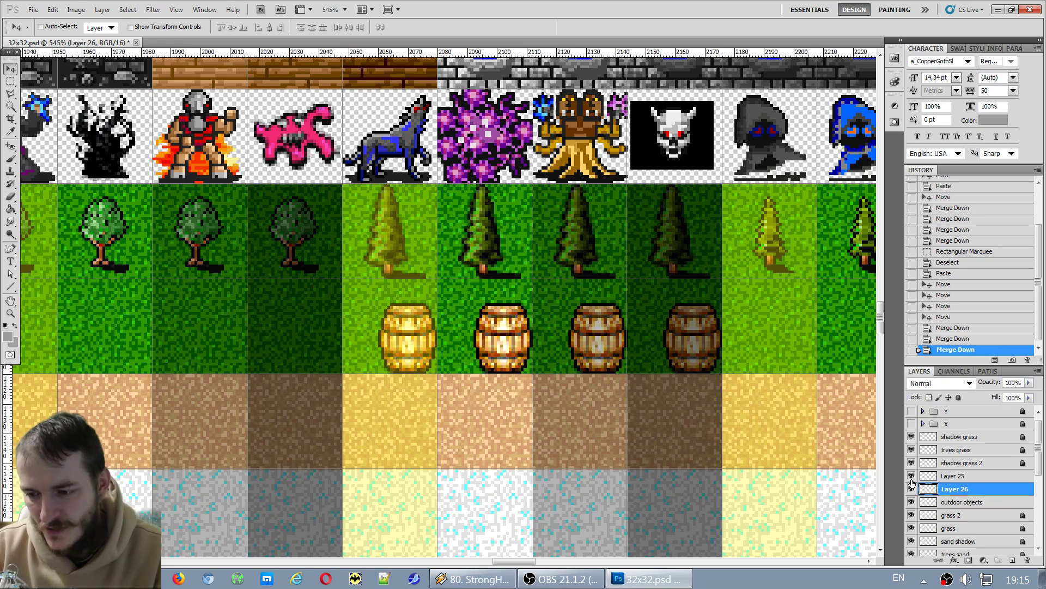
click(912, 480)
click(934, 479)
click(911, 489)
click(911, 489)
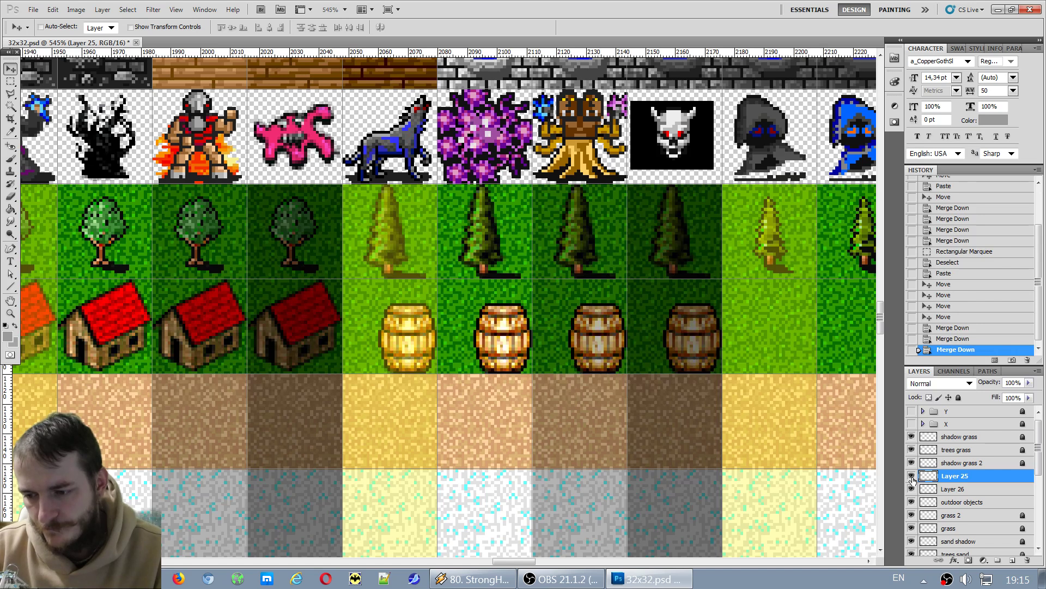
click(912, 476)
click(912, 476)
key(ctrl+e)
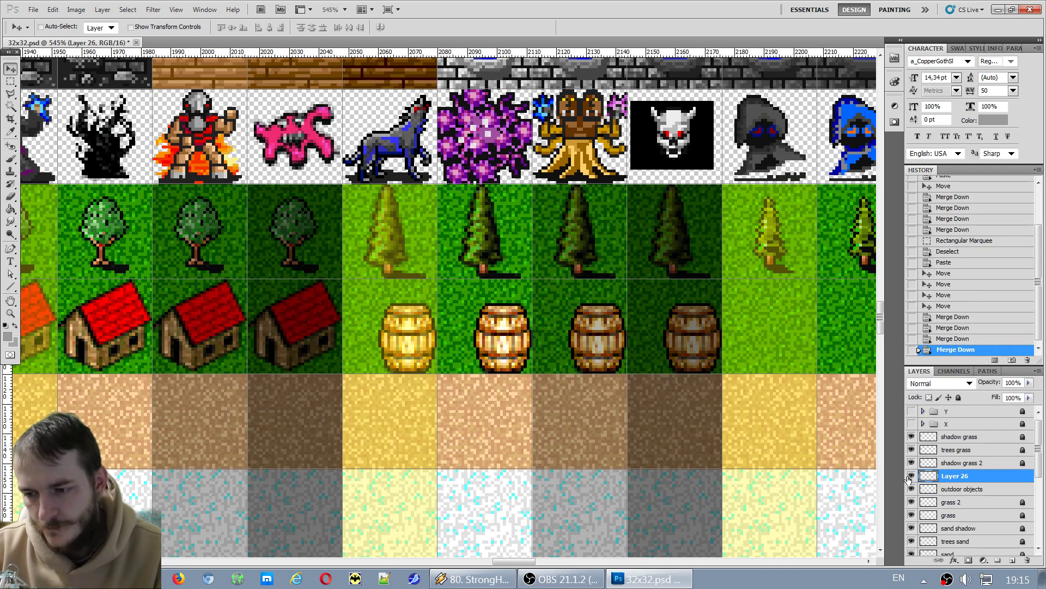
click(911, 476)
click(911, 477)
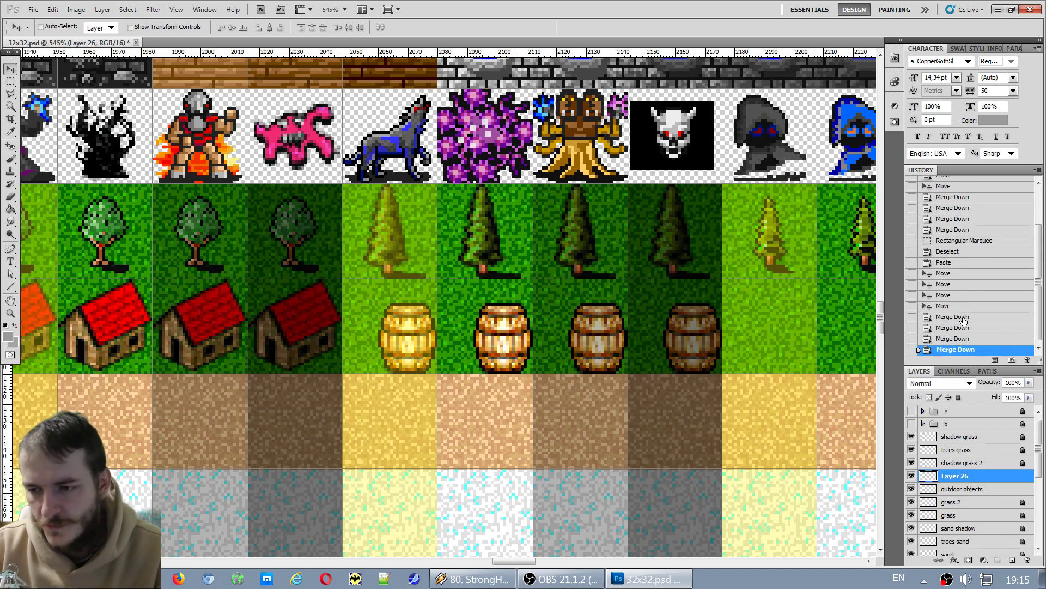
Step back in the history to undo the merge of Layer 25 into Layer 26.
click(945, 339)
scroll(599, 345, down, 10)
scroll(599, 344, right, 10)
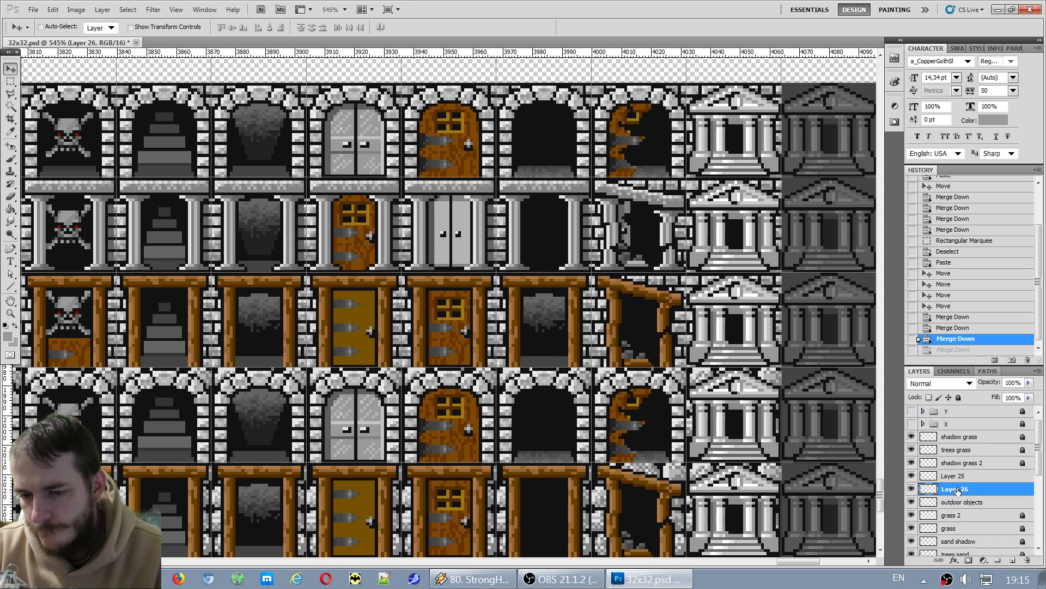
scroll(681, 420, down, 8)
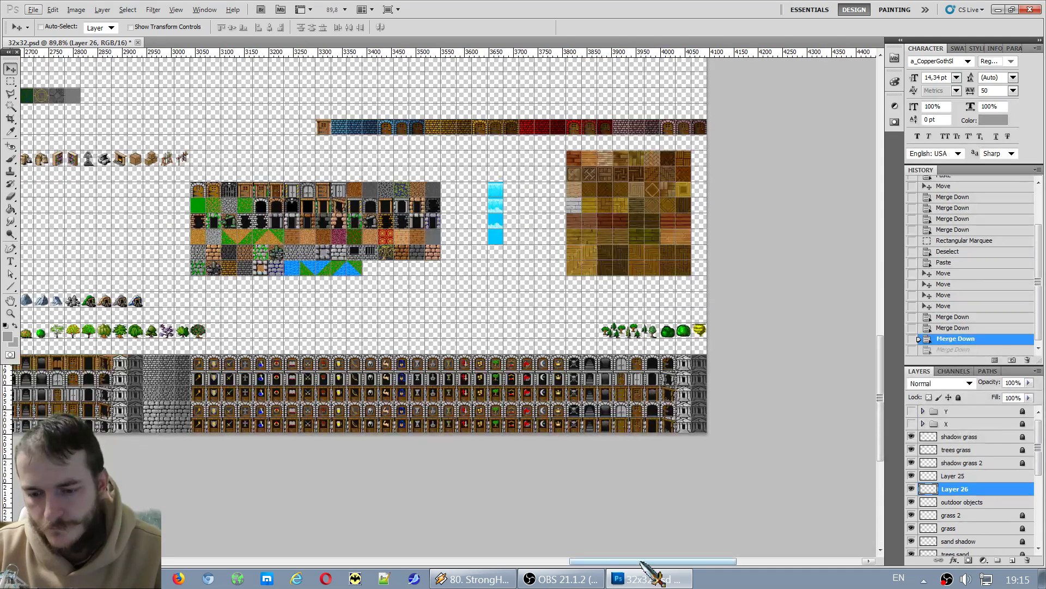
drag(643, 562, 563, 563)
Undo the merge of Layer 26 copy into Layer 26, and return to the row of barrels on the grass tiles.
key(ctrl+z)
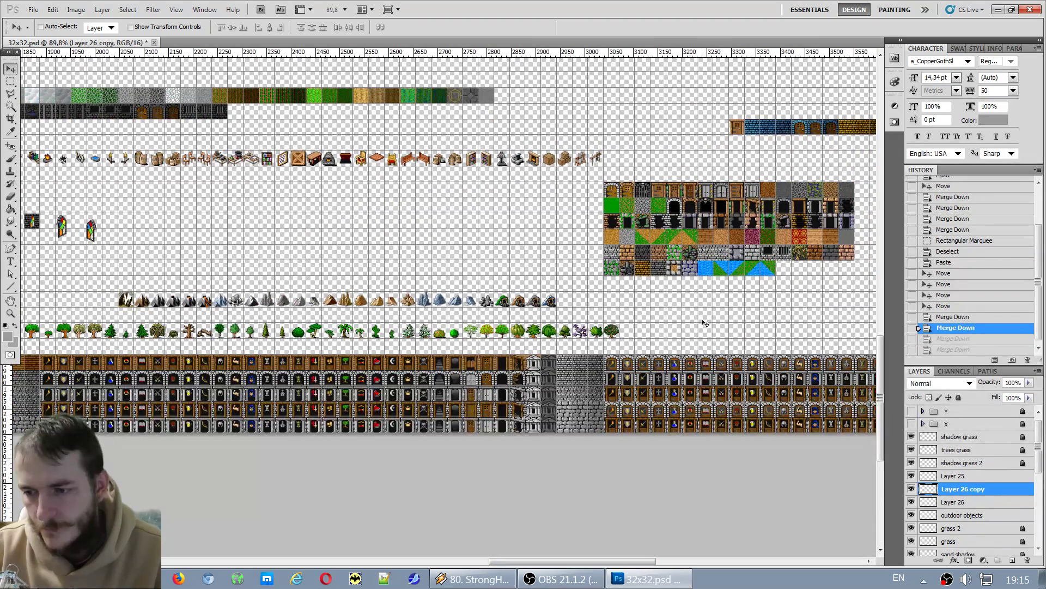
scroll(704, 323, down, 3)
scroll(170, 423, up, 6)
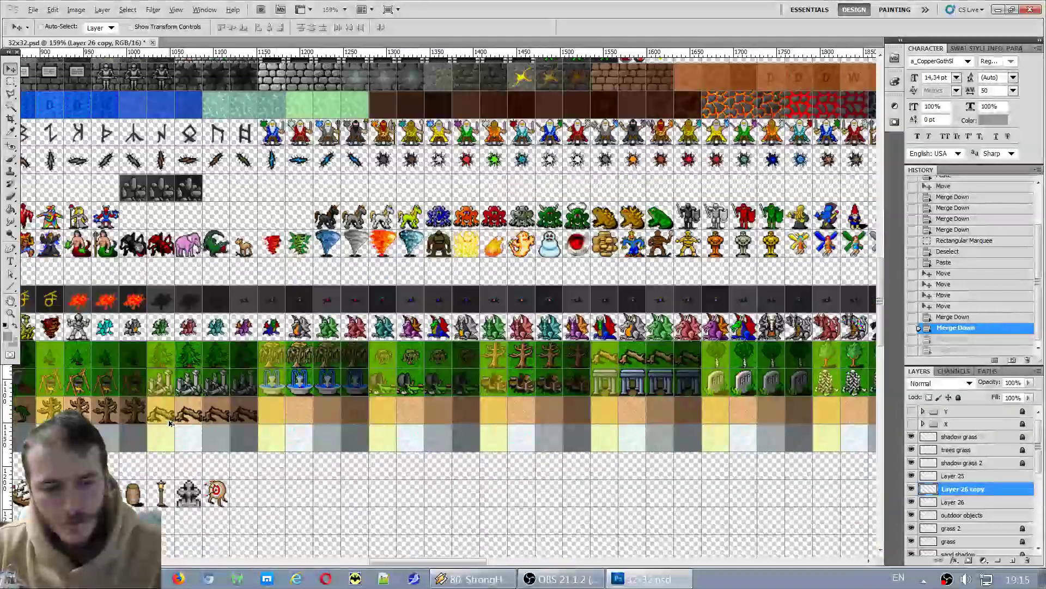
scroll(234, 466, up, 2)
scroll(581, 466, down, 1)
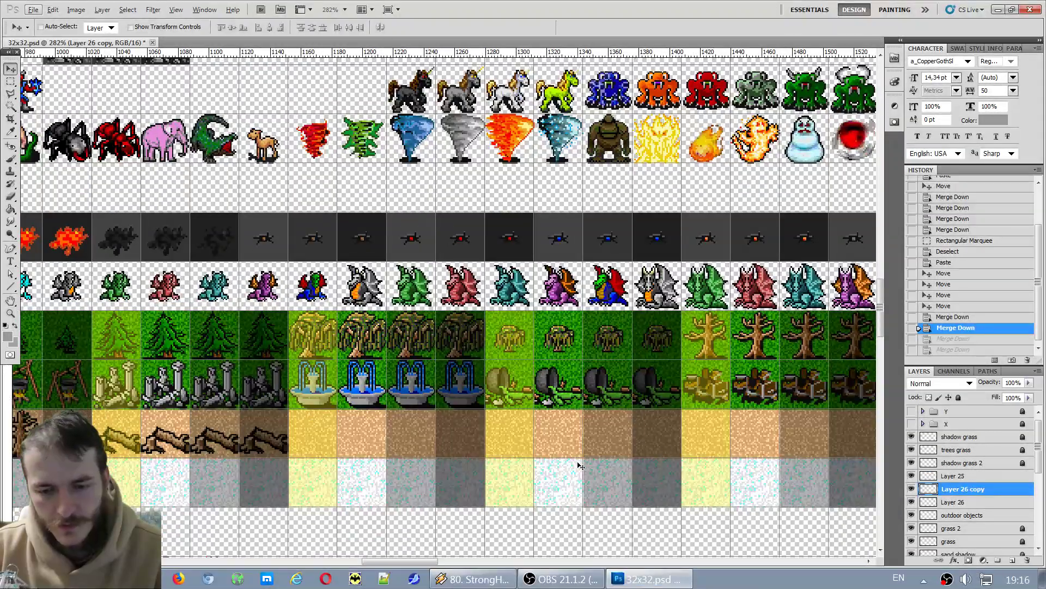
drag(474, 562, 531, 563)
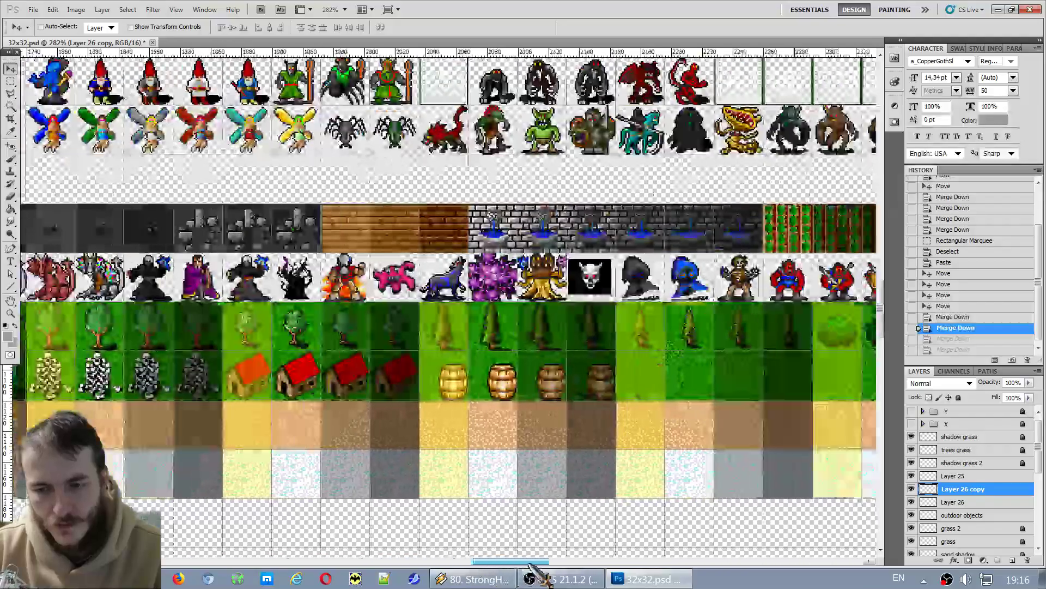
Merge Layer 26 copy down into Layer 26 and nudge the barrels six pixels left and two pixels up on their grass tiles.
scroll(807, 449, up, 5)
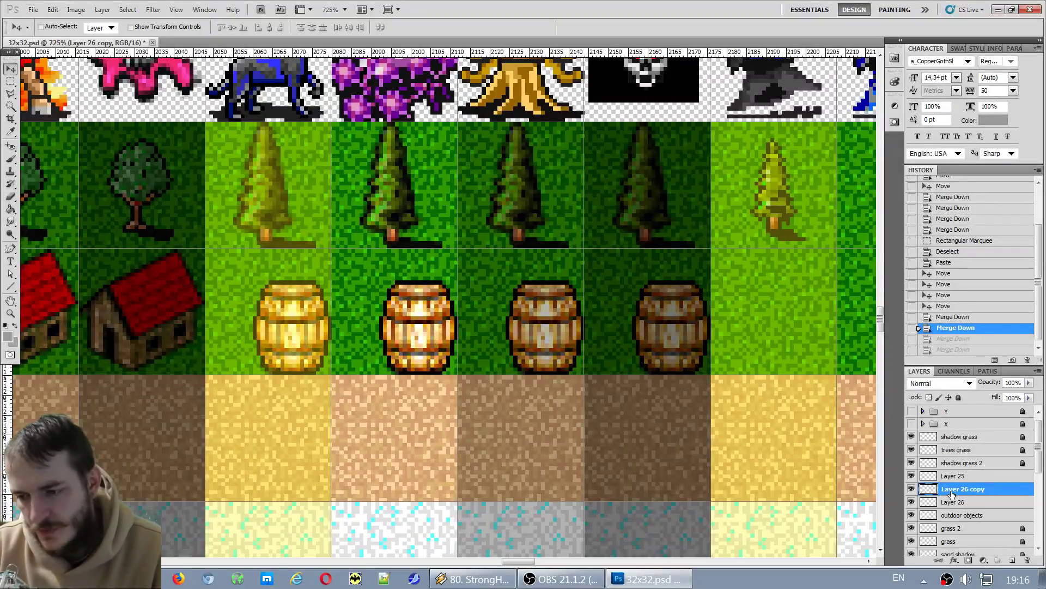
key(ctrl+e)
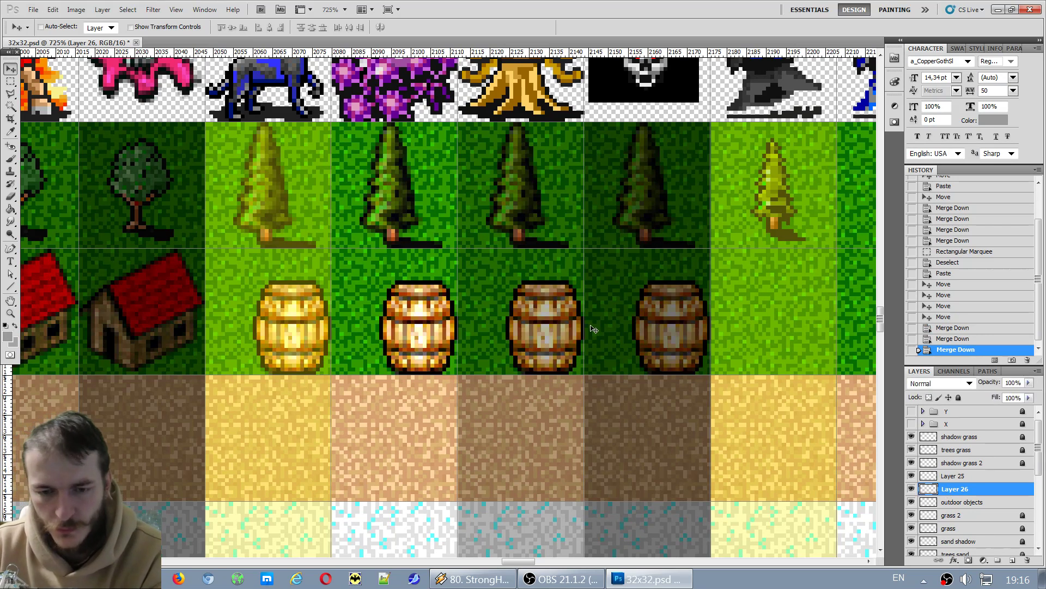
key(Left)
key(Left)
key(Left)
key(Left)
key(Left)
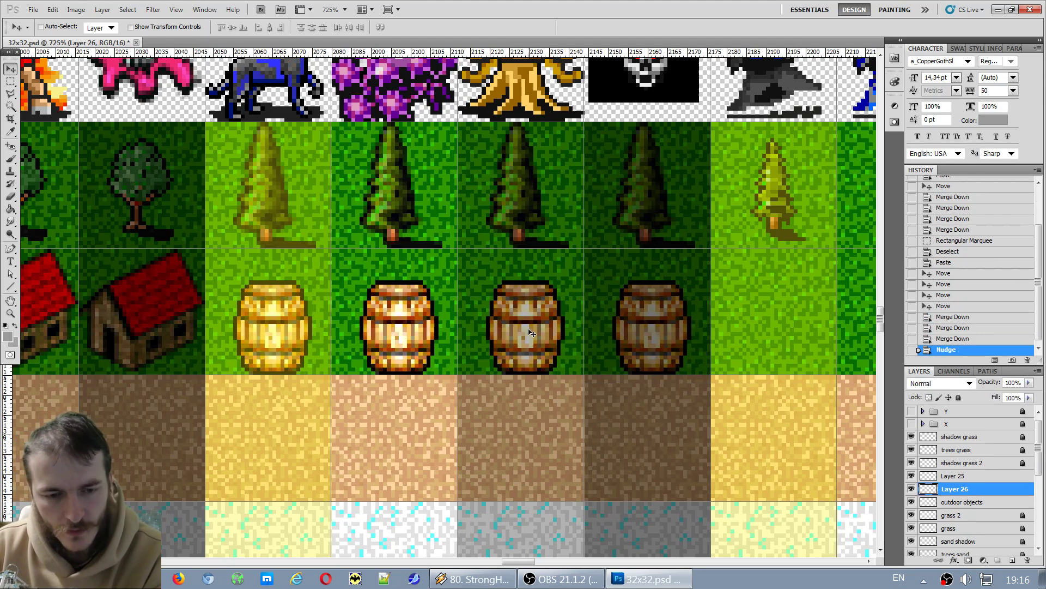
key(Up)
key(Up)
key(Left)
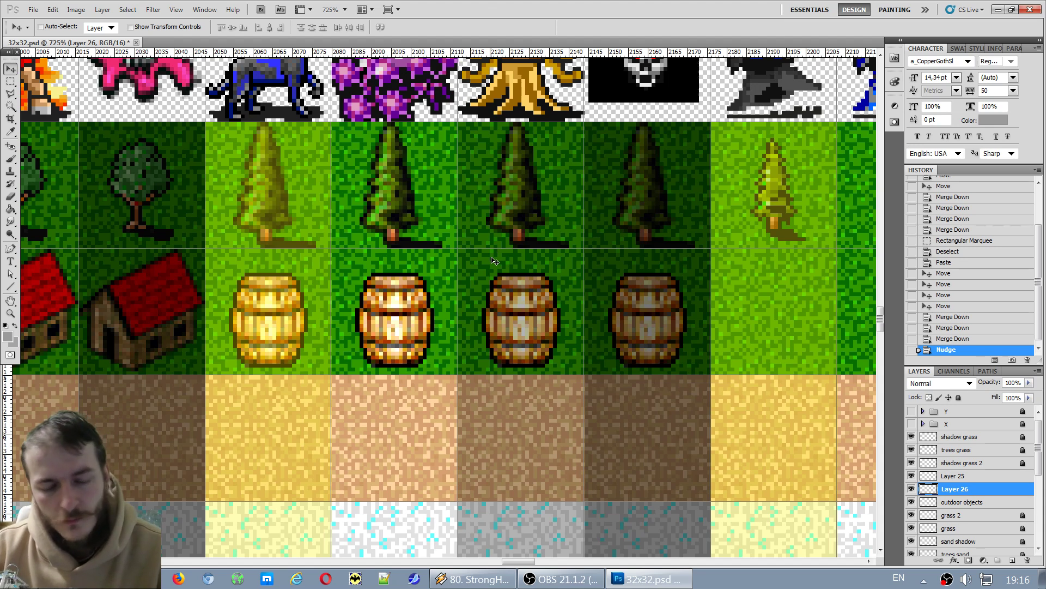
Marquee-select the gravestone cluster beside the barrel in the lower source row and try to copy it from Layer 26.
click(10, 81)
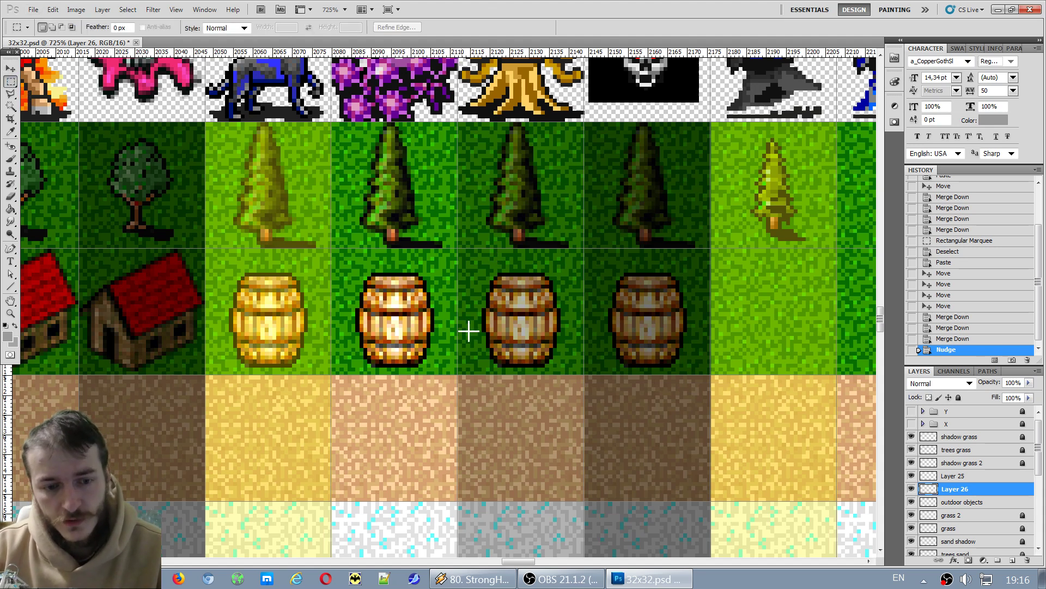
scroll(460, 328, down, 5)
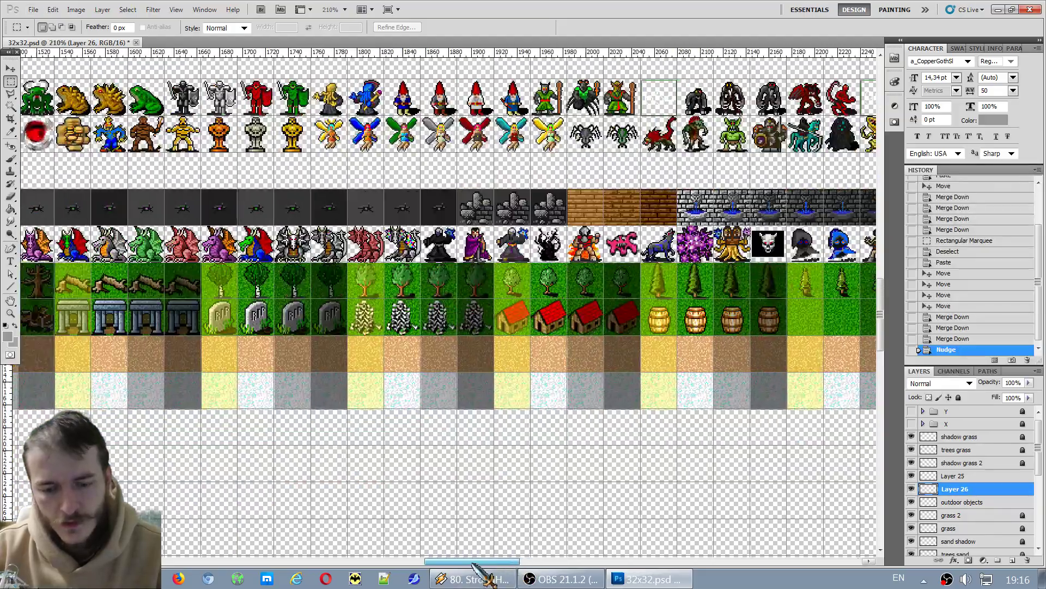
drag(472, 563, 360, 562)
scroll(377, 299, up, 5)
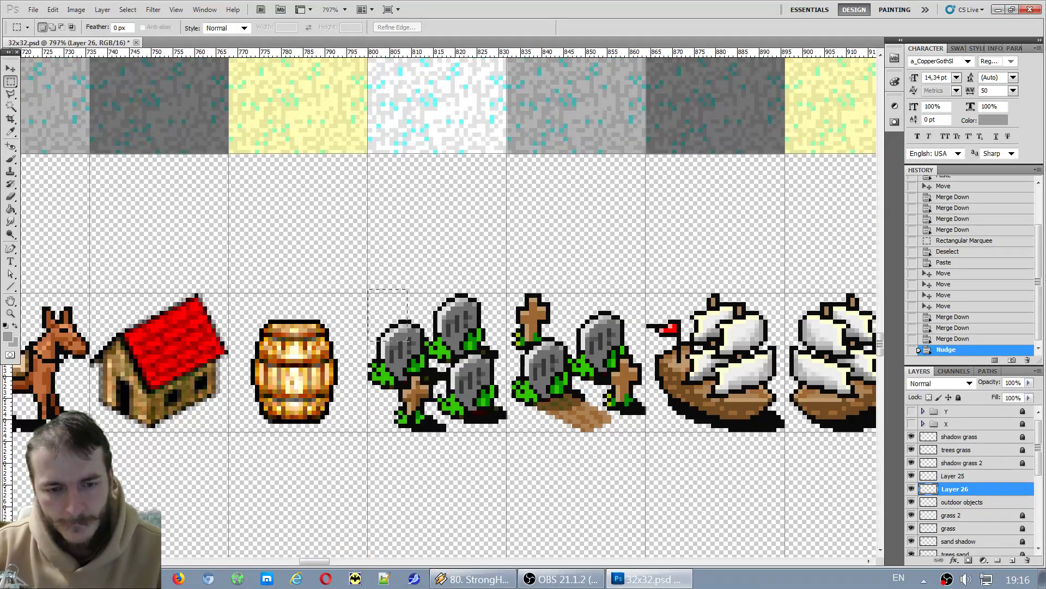
drag(504, 437, 506, 440)
key(ctrl+c)
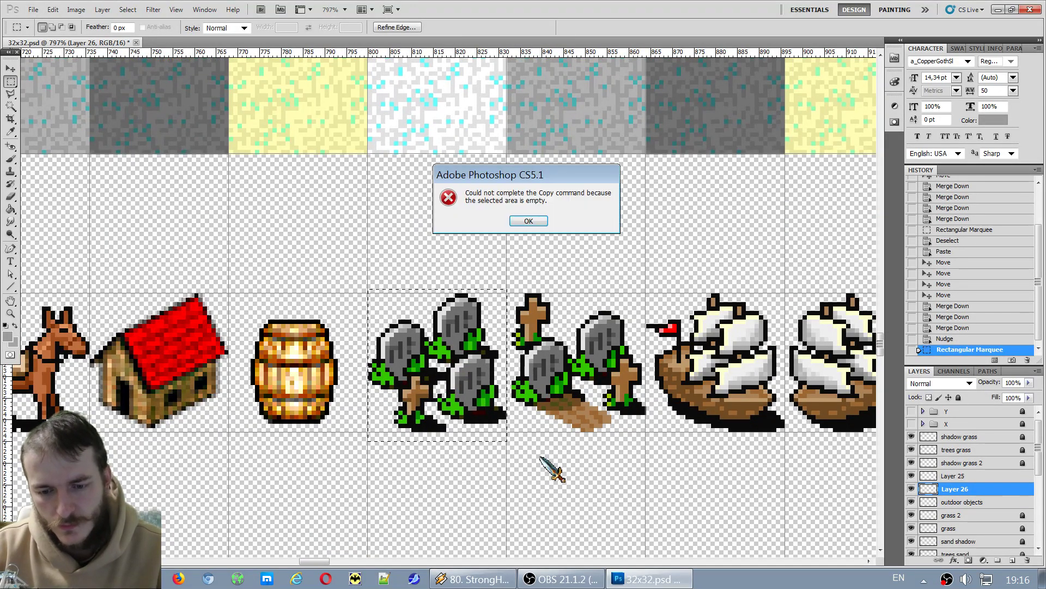
click(528, 222)
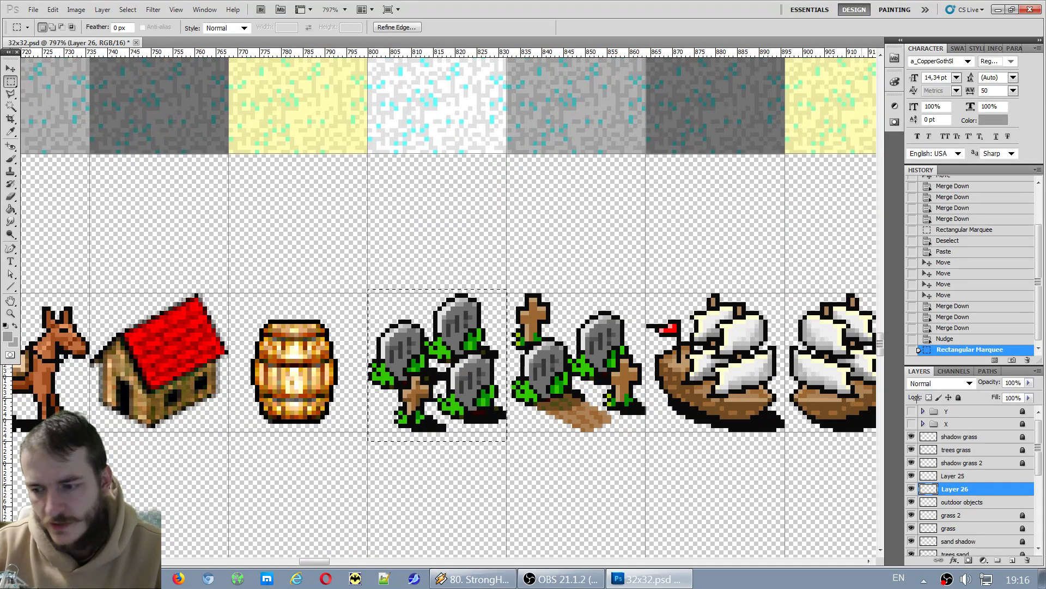
Merge Layer 25 down into Layer 26, copy the selected gravestone cluster from the outdoor objects layer, and deselect.
click(961, 480)
key(ctrl+e)
click(981, 494)
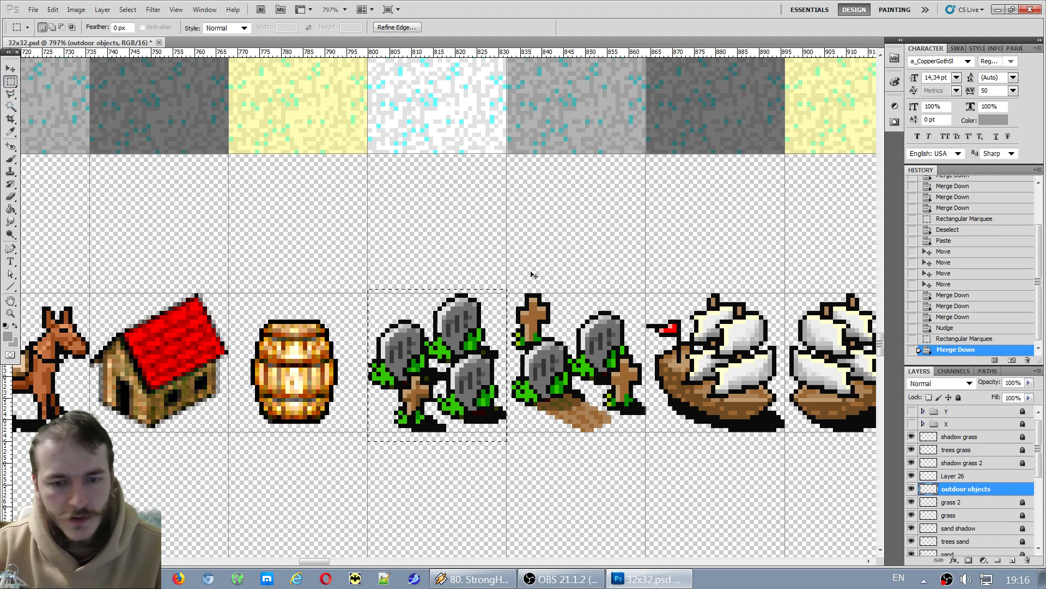
key(ctrl+minus)
key(ctrl+minus)
key(ctrl+minus)
key(ctrl+minus)
key(ctrl+minus)
key(ctrl+minus)
key(ctrl+minus)
key(ctrl+d)
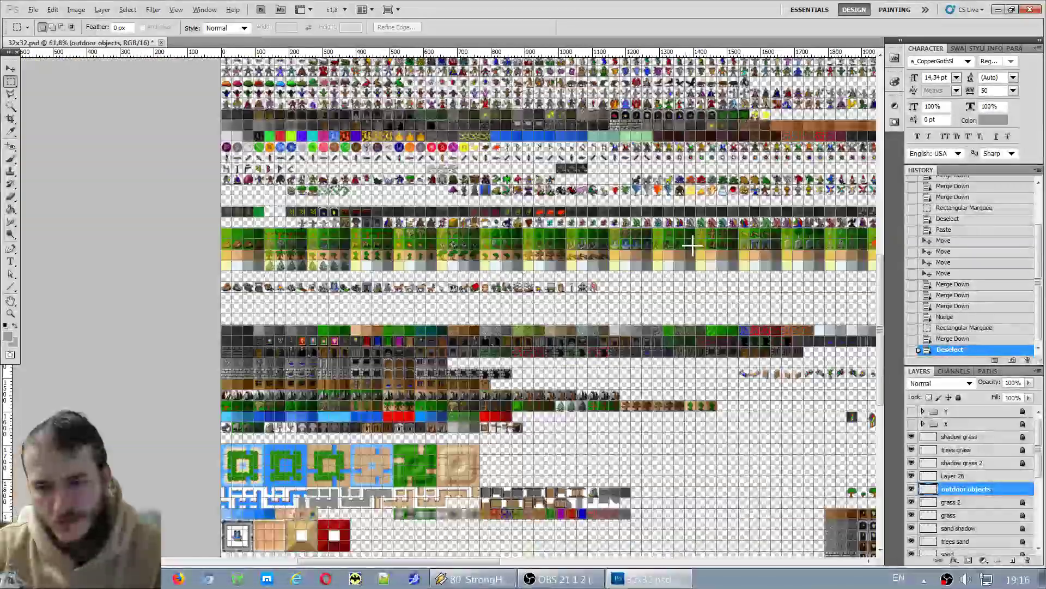
Paste the gravestone cluster and fit it onto the brightest empty grass tile beside the barrels, below the small fir.
scroll(758, 221, up, 5)
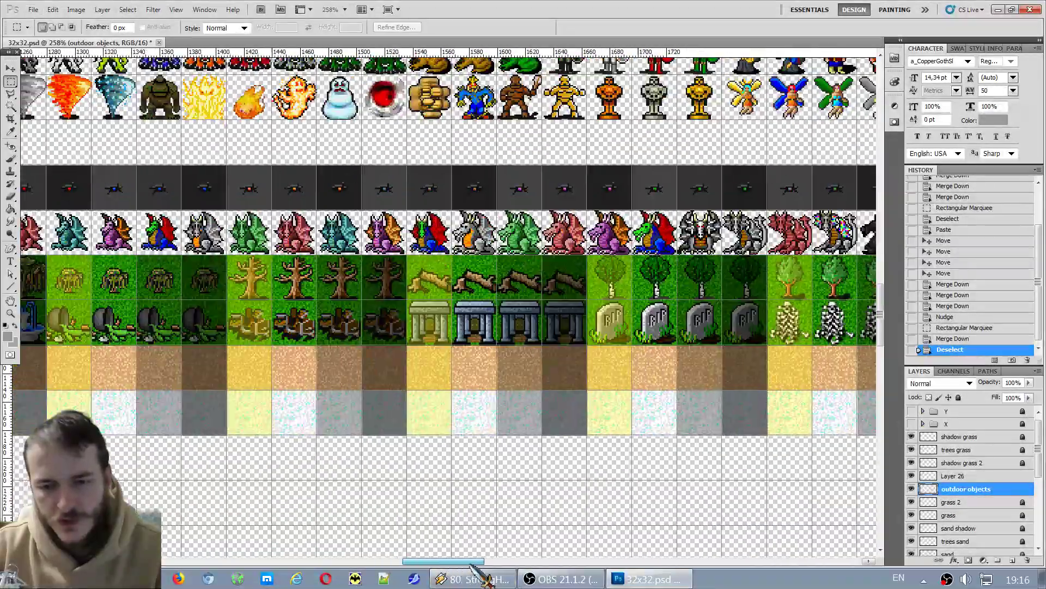
drag(473, 561, 557, 563)
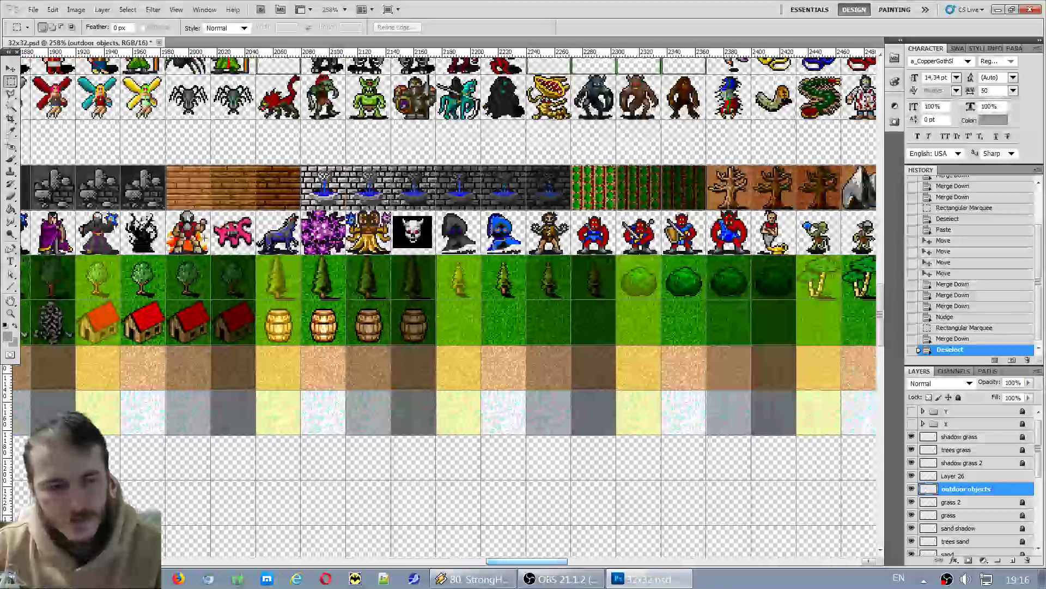
click(11, 68)
scroll(447, 395, up, 2)
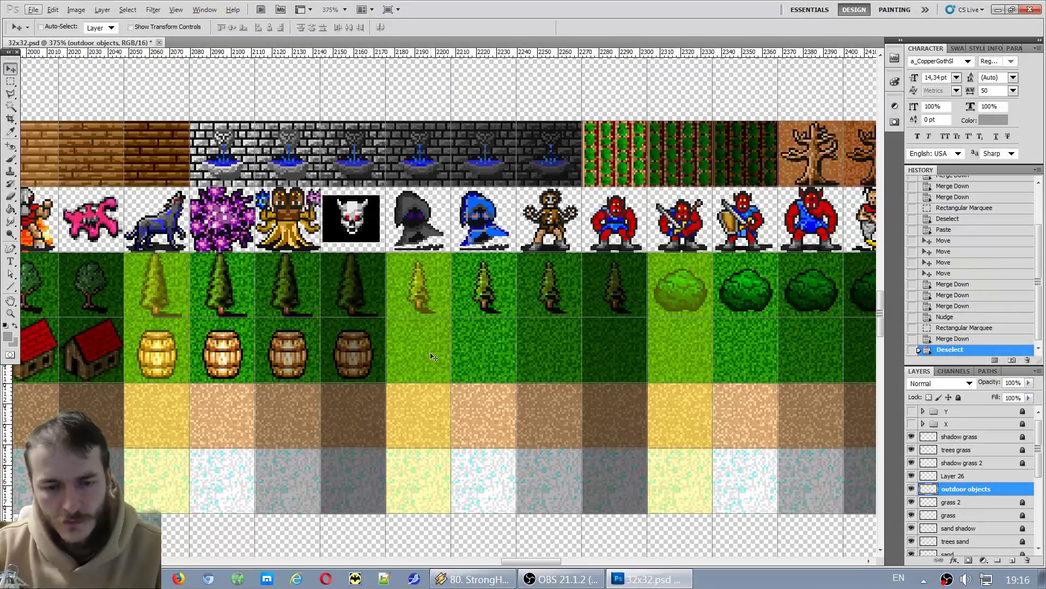
scroll(434, 357, up, 2)
key(ctrl+v)
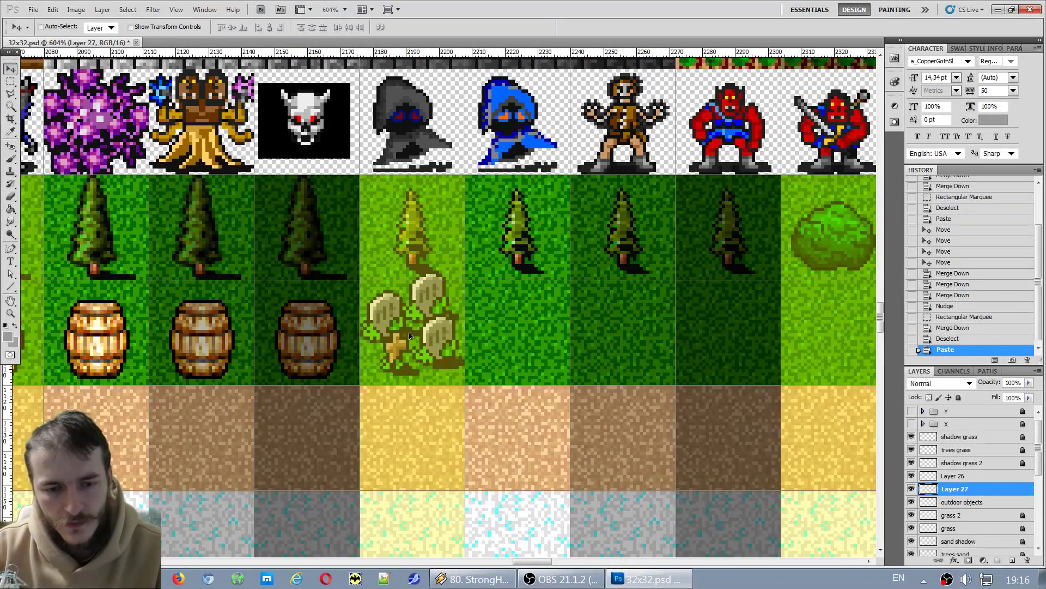
drag(410, 335, 421, 352)
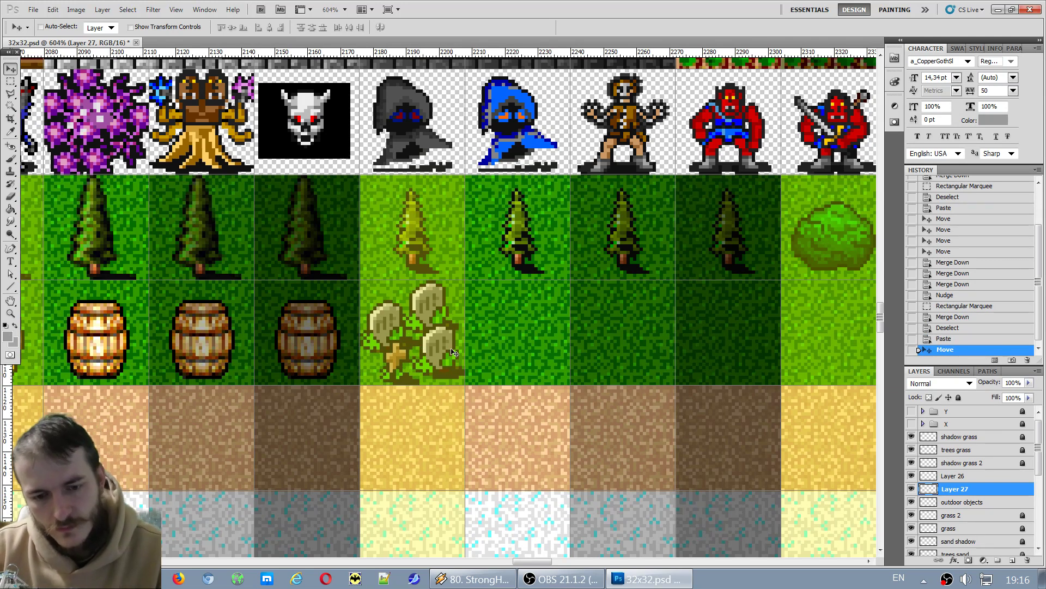
Paste three more gravestone clusters and place one on each of the three darker grass tiles below the small firs.
key(ctrl+v)
drag(452, 353, 538, 347)
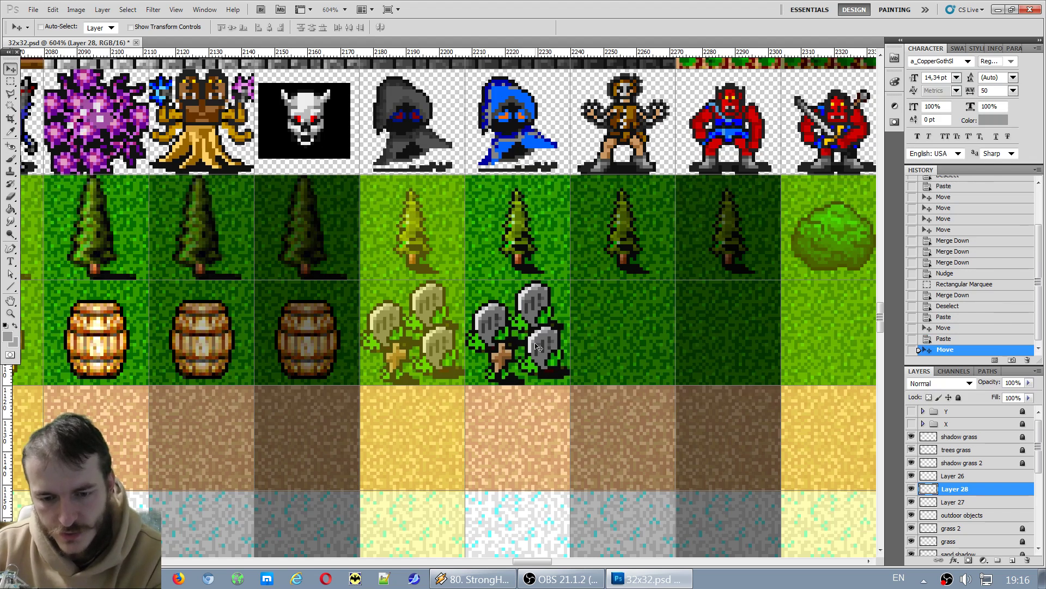
key(ctrl+v)
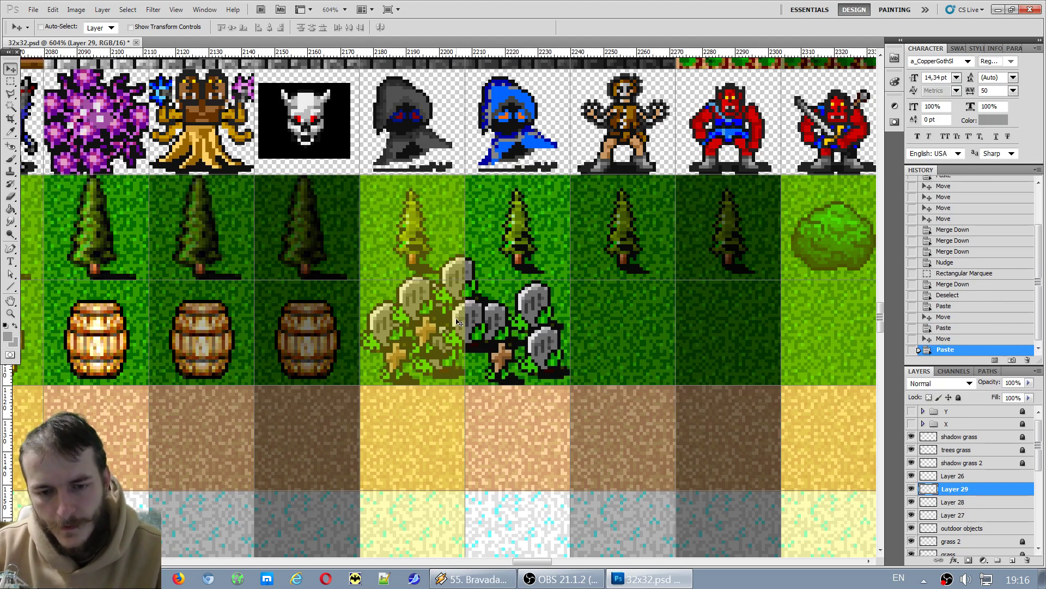
drag(459, 323, 645, 347)
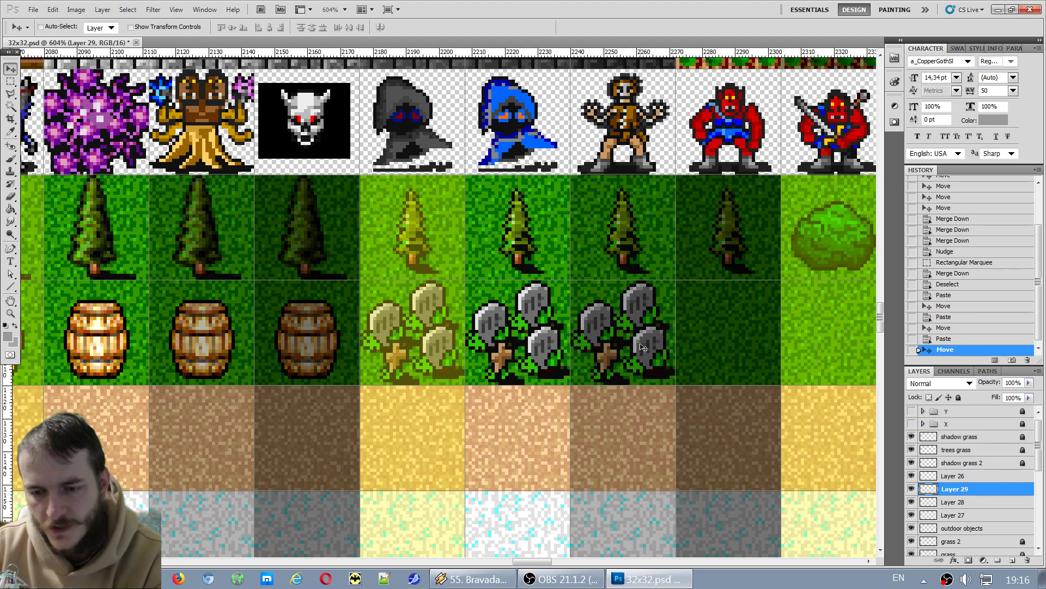
key(ctrl+v)
drag(440, 303, 722, 321)
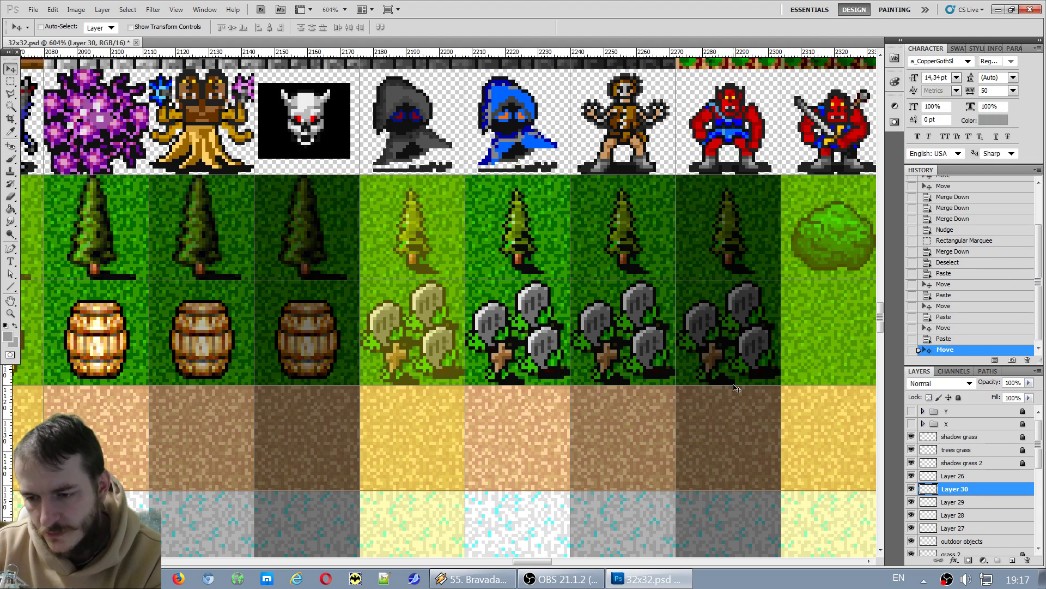
Merge Layer 26 and the pasted gravestone layers down into Layer 27.
click(973, 480)
key(ctrl+e)
key(ctrl+e)
key(ctrl+e)
key(ctrl+e)
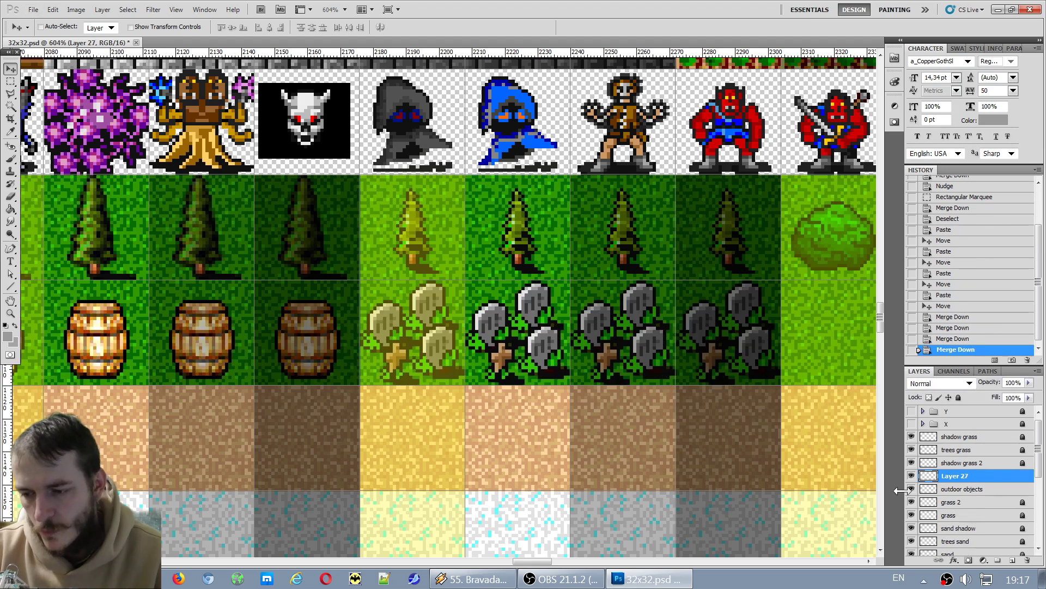
Copy the gravestone cluster with two crosses and a dirt patch from the outdoor objects layer in the source row, and deselect.
scroll(686, 463, down, 5)
scroll(590, 502, down, 10)
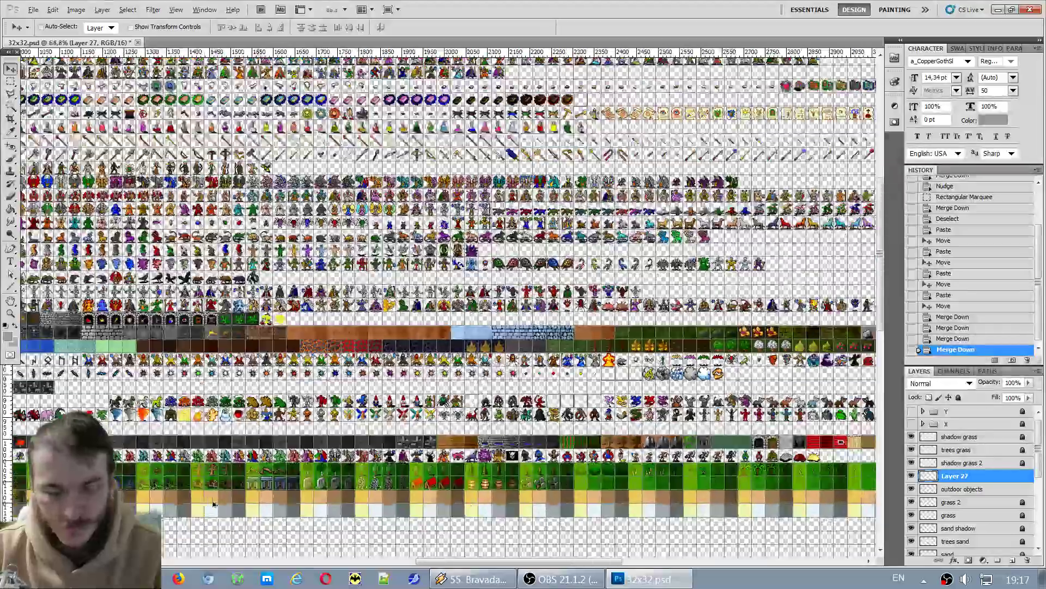
scroll(168, 402, up, 8)
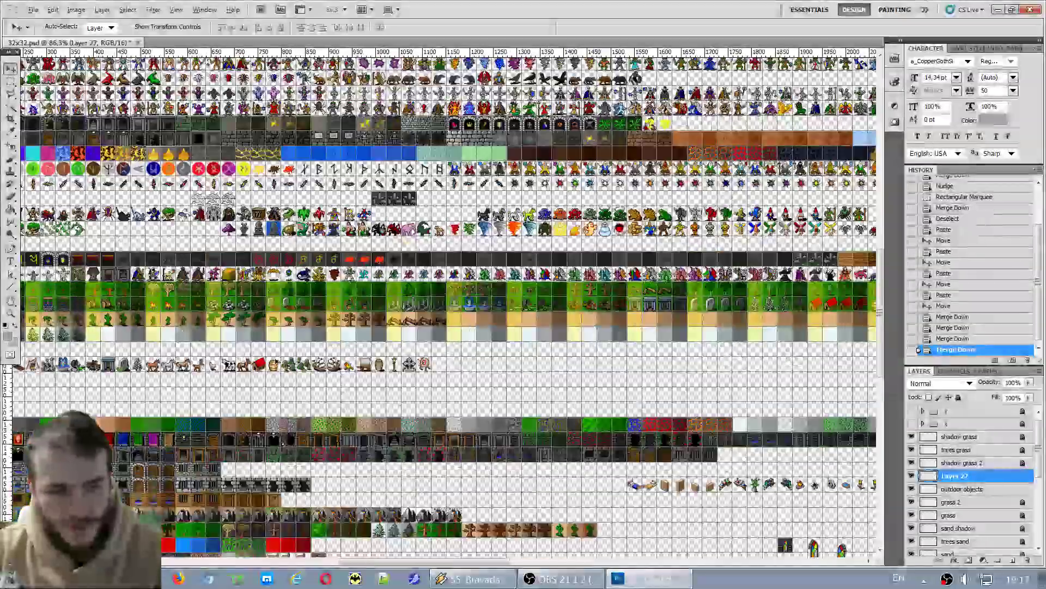
key(m)
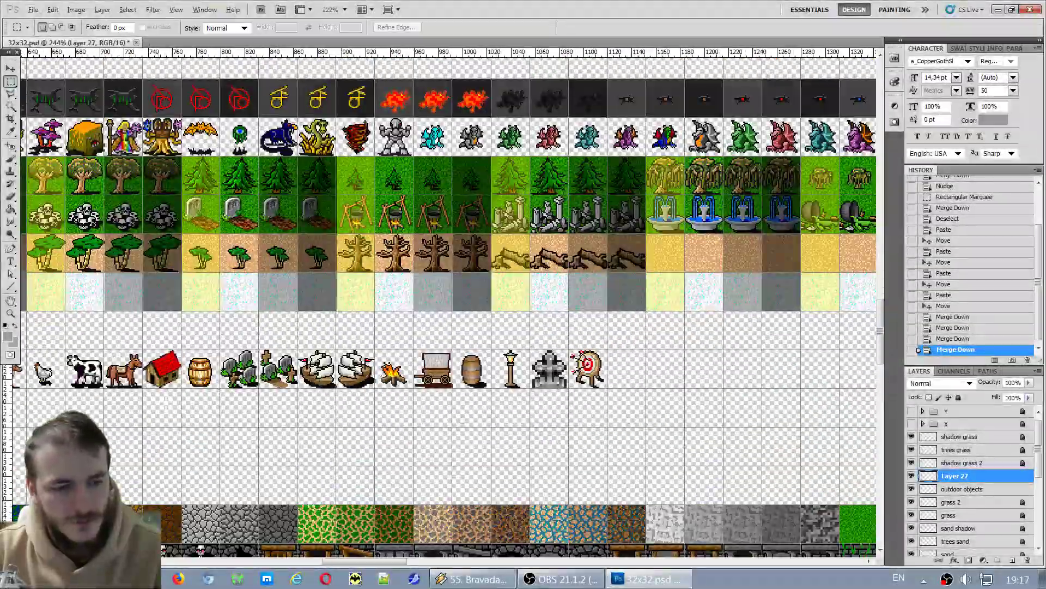
scroll(312, 282, up, 5)
scroll(312, 281, up, 1)
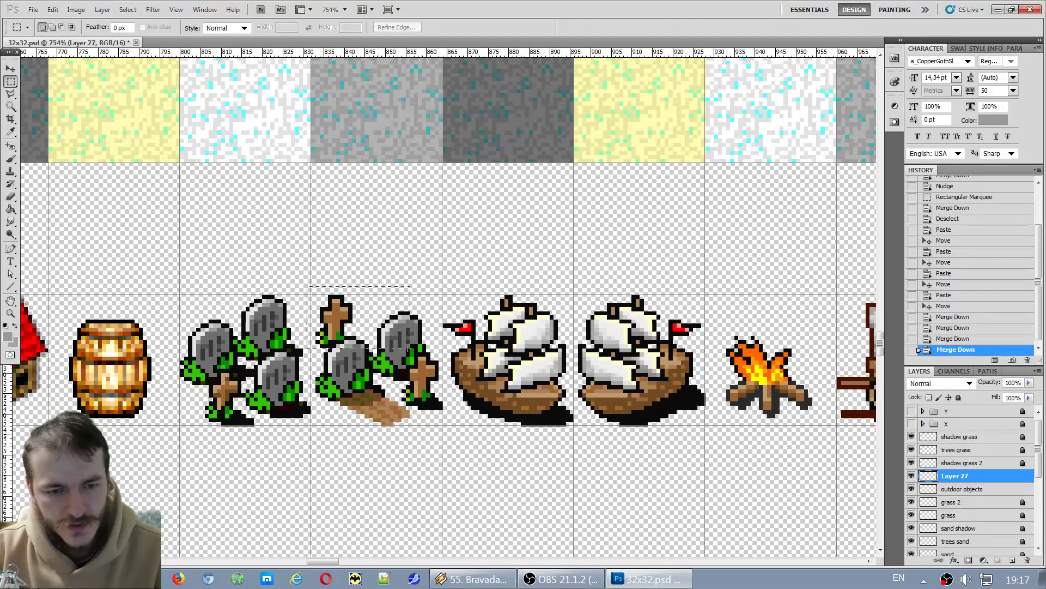
drag(409, 346, 409, 347)
click(446, 347)
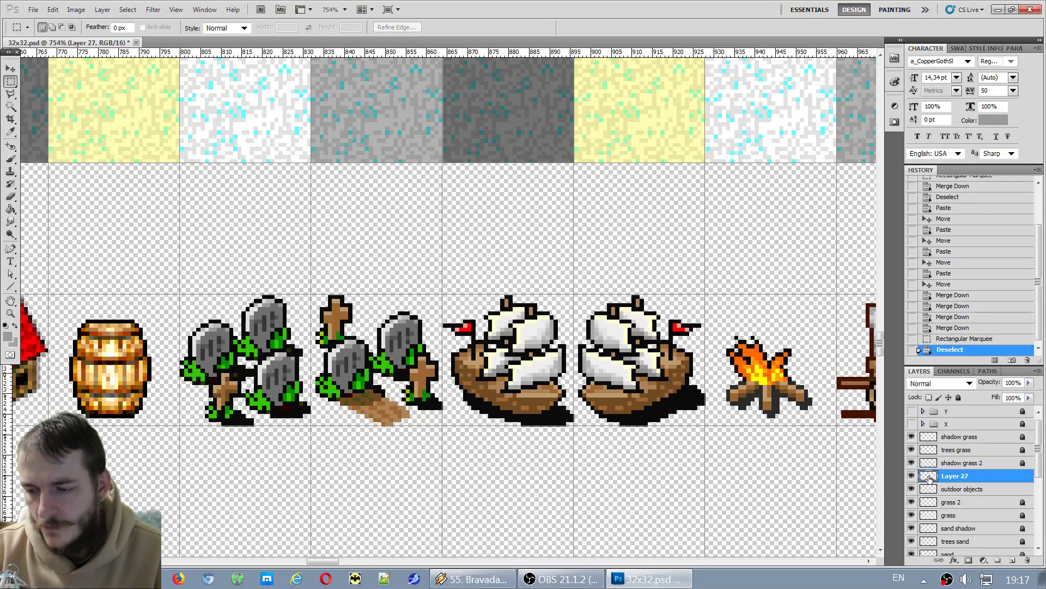
click(950, 492)
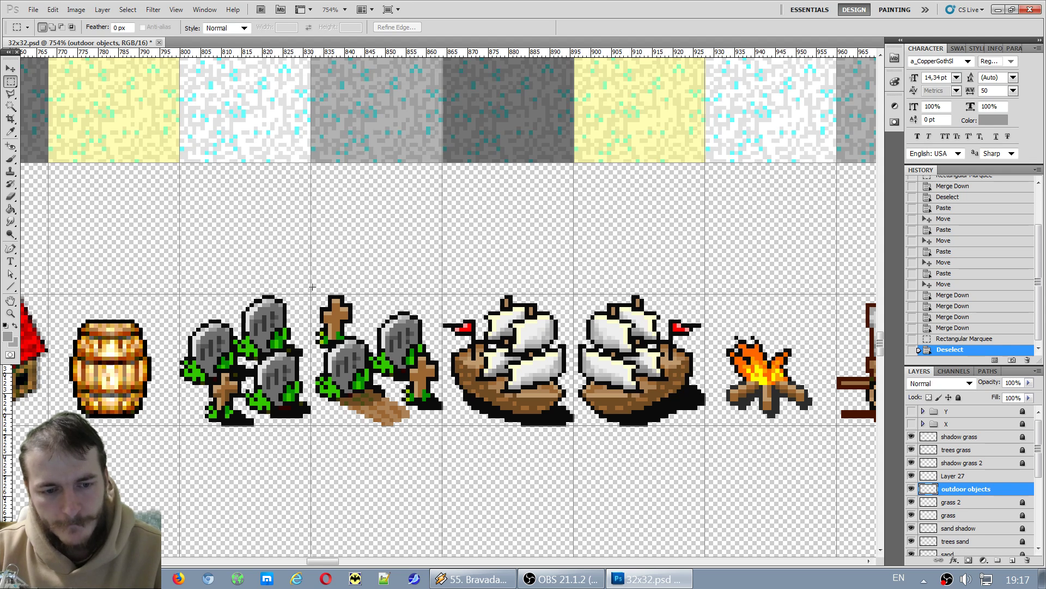
drag(443, 420, 443, 426)
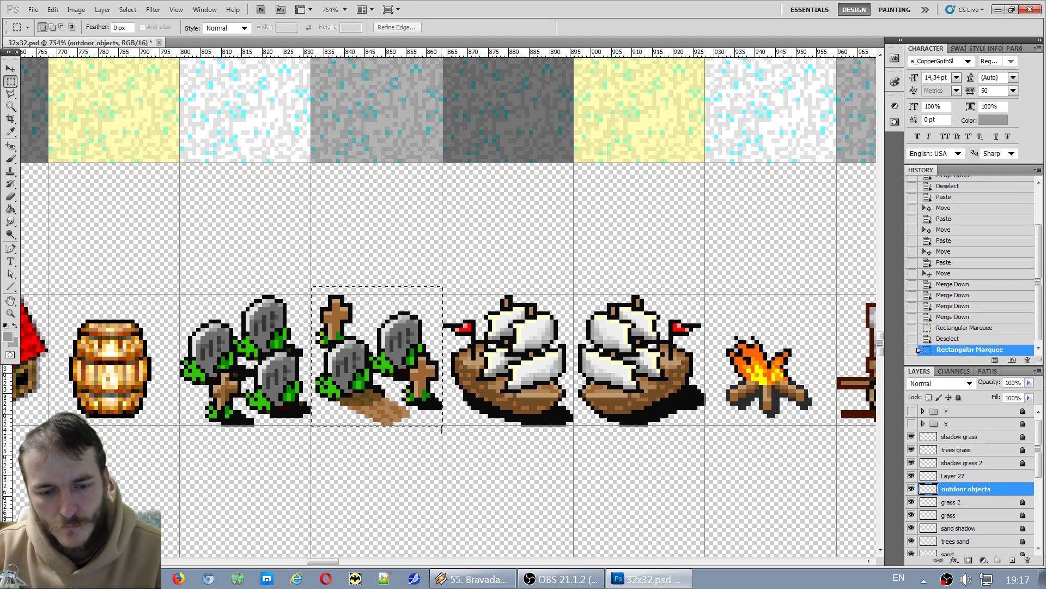
click(423, 443)
Paste the cluster with crosses and place it on the brightest grass tile below the round bush.
scroll(424, 443, down, 12)
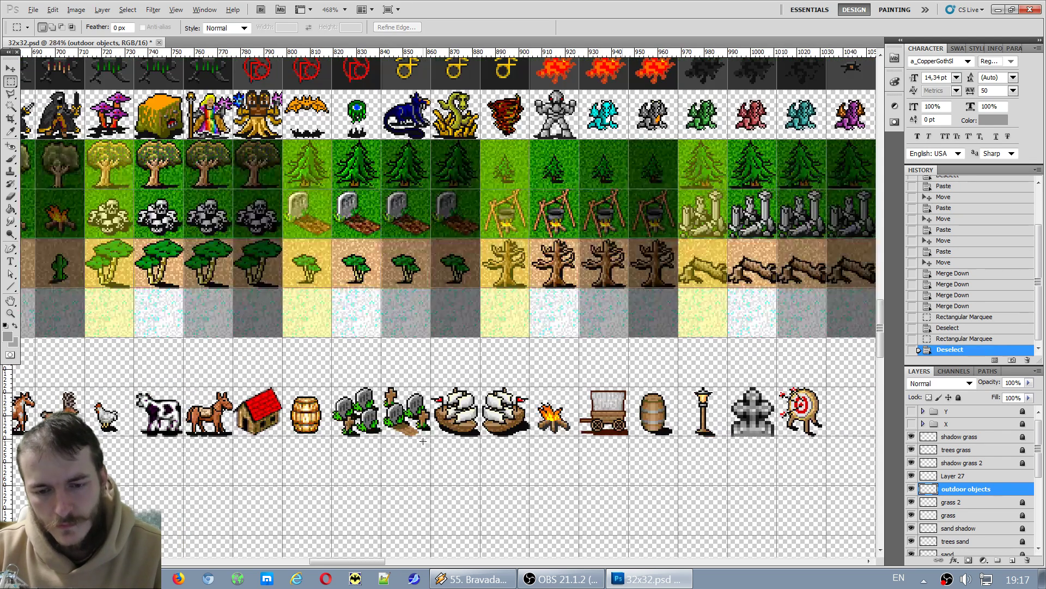
scroll(806, 404, up, 5)
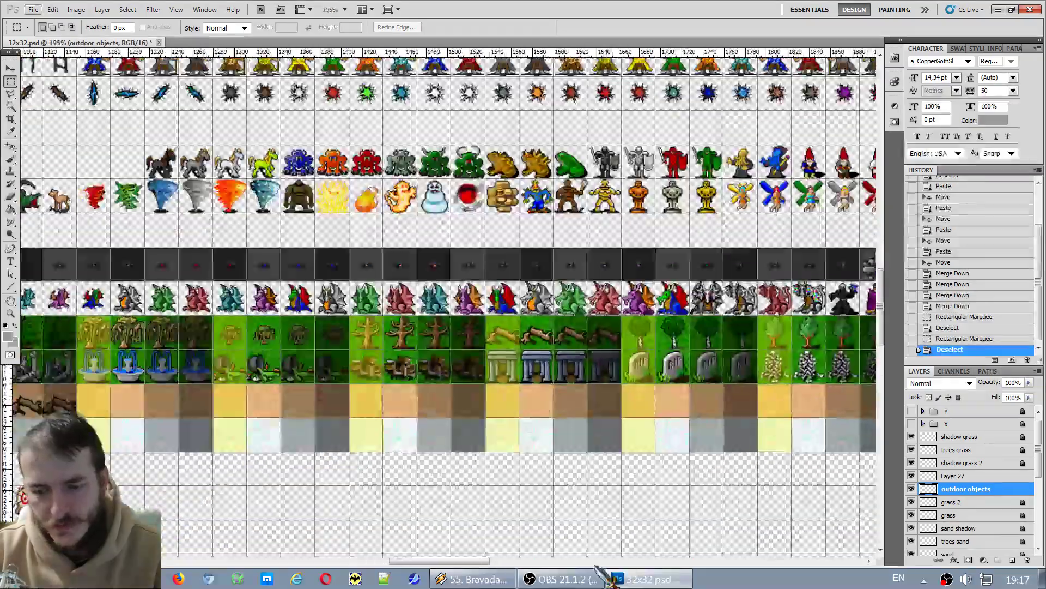
drag(480, 561, 593, 567)
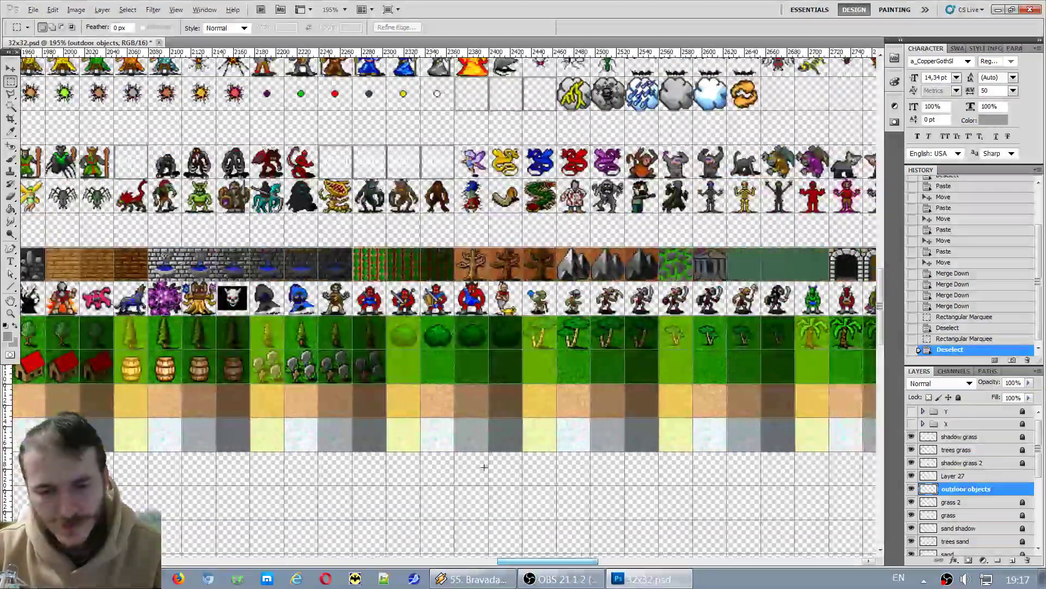
scroll(444, 423, up, 5)
key(ctrl+v)
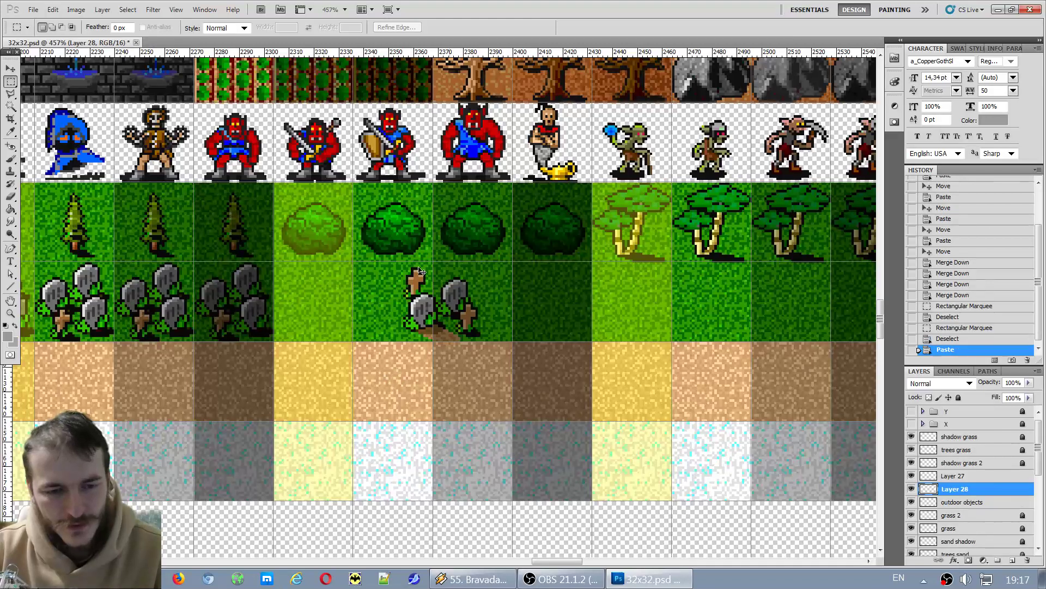
key(v)
drag(441, 314, 315, 309)
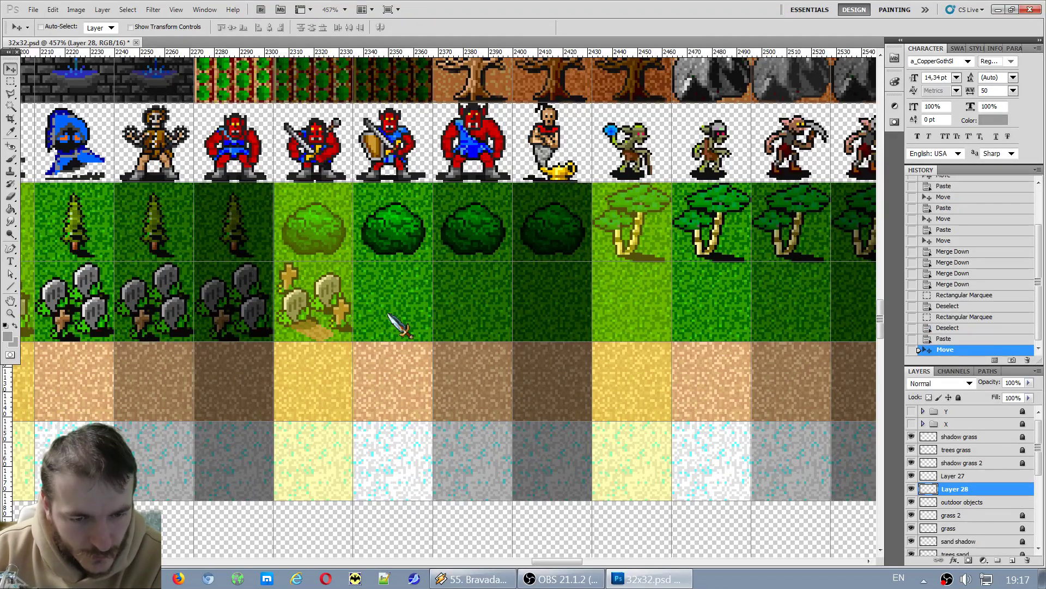
Paste a second copy of the cluster with crosses and place it on the adjacent normally lit grass tile below the bush.
scroll(388, 317, up, 2)
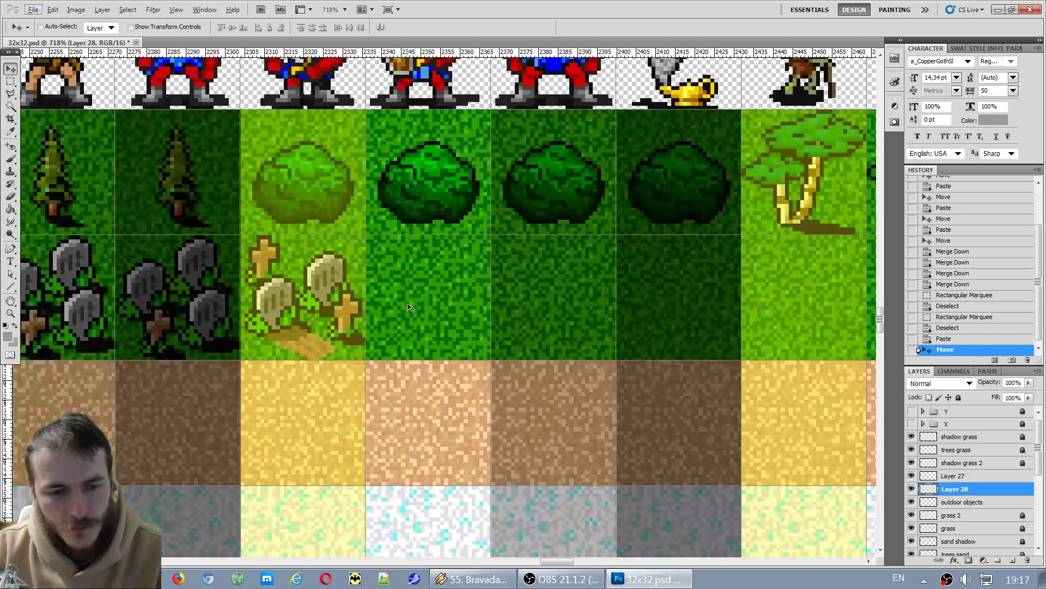
key(ctrl+v)
drag(421, 310, 410, 303)
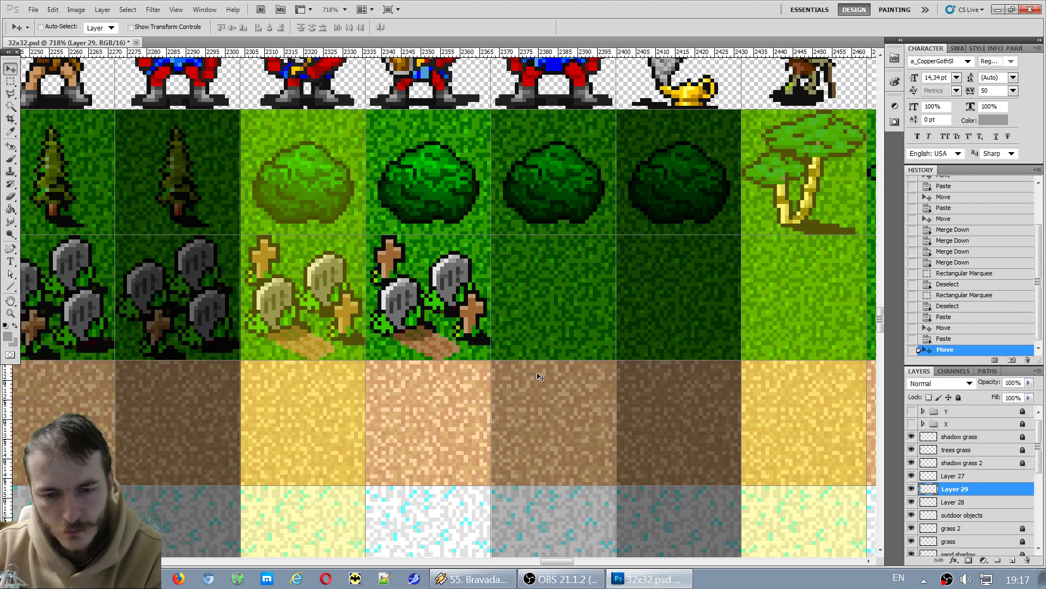
Paste two more copies of the gravestone cluster with crosses onto the two darker grass tiles below the round bushes.
key(ctrl+v)
drag(412, 313, 552, 305)
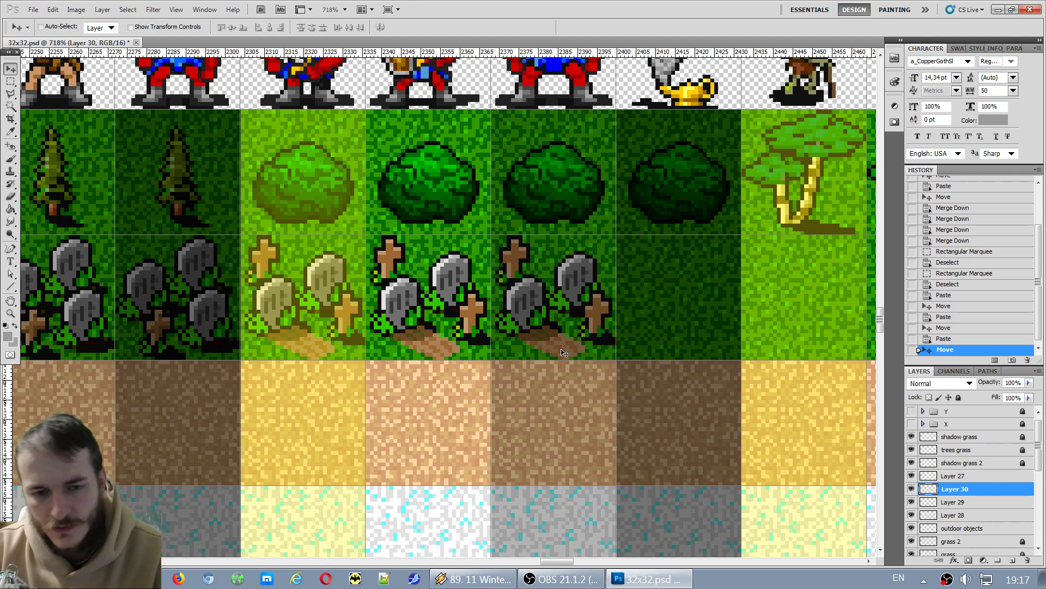
key(ctrl+v)
drag(479, 293, 715, 289)
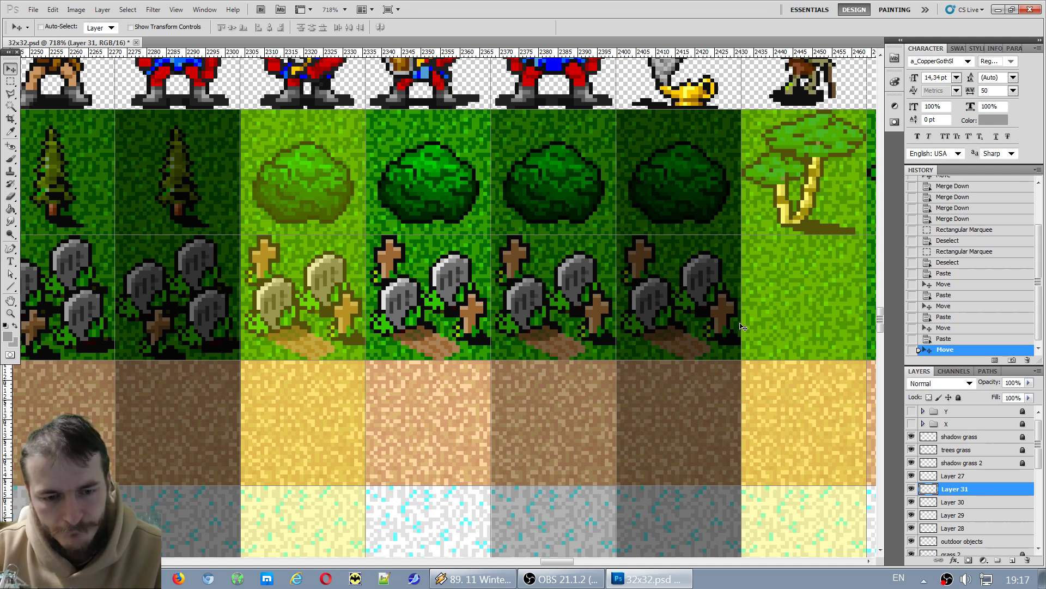
Merge Layer 27 and the pasted cross cluster layers down into Layer 28, and check the result by toggling its visibility.
click(955, 476)
key(ctrl+e)
key(ctrl+e)
key(ctrl+e)
key(ctrl+e)
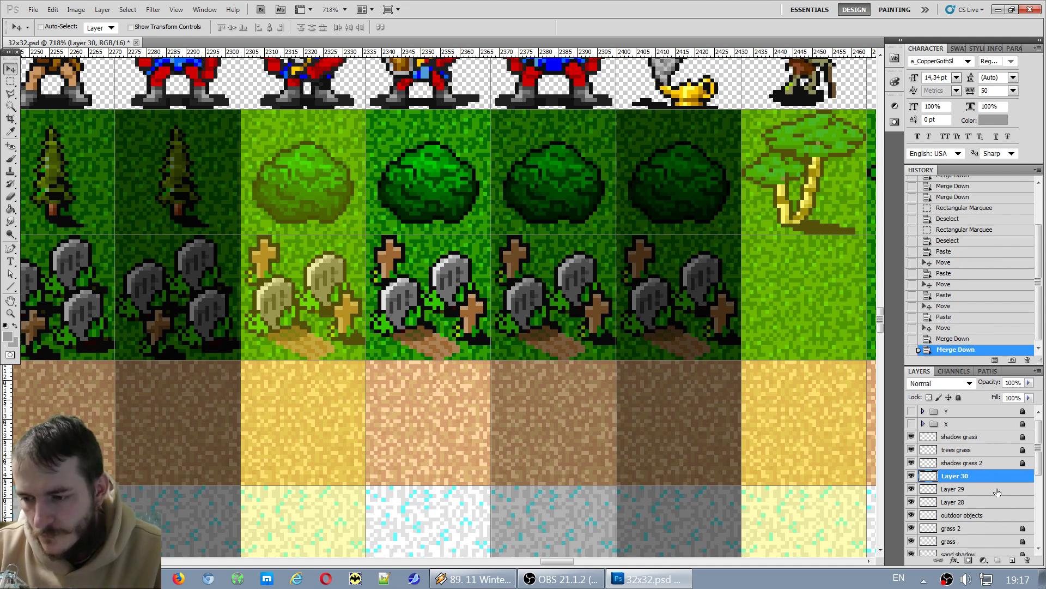
click(911, 476)
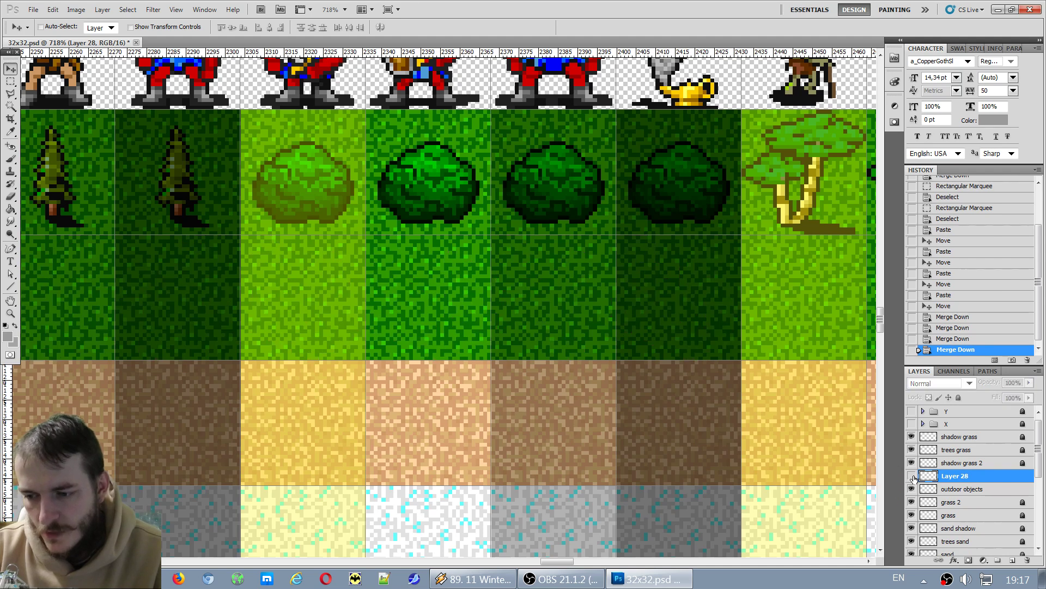
click(911, 476)
click(911, 477)
click(911, 476)
Look over the filled grass tile rows and the source row of outdoor objects to find the next sprite.
scroll(493, 460, down, 8)
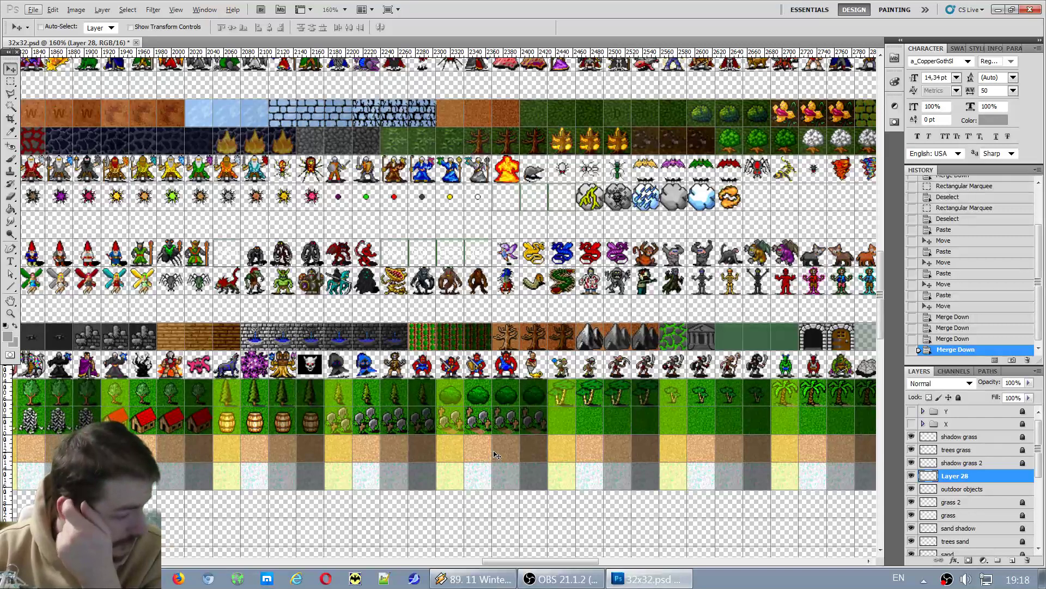
scroll(507, 452, up, 2)
scroll(507, 453, up, 1)
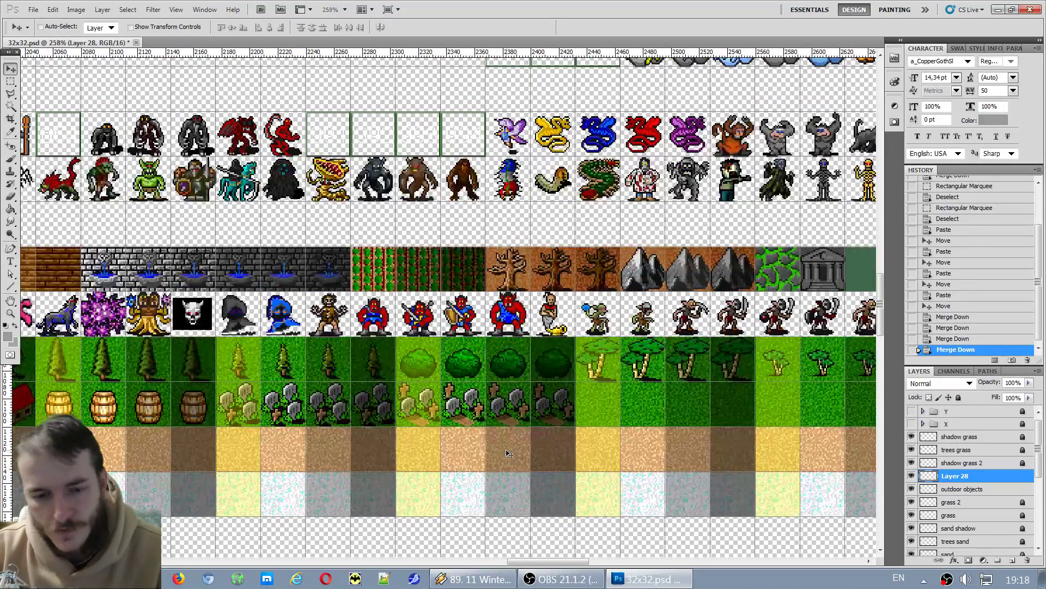
scroll(535, 534, down, 2)
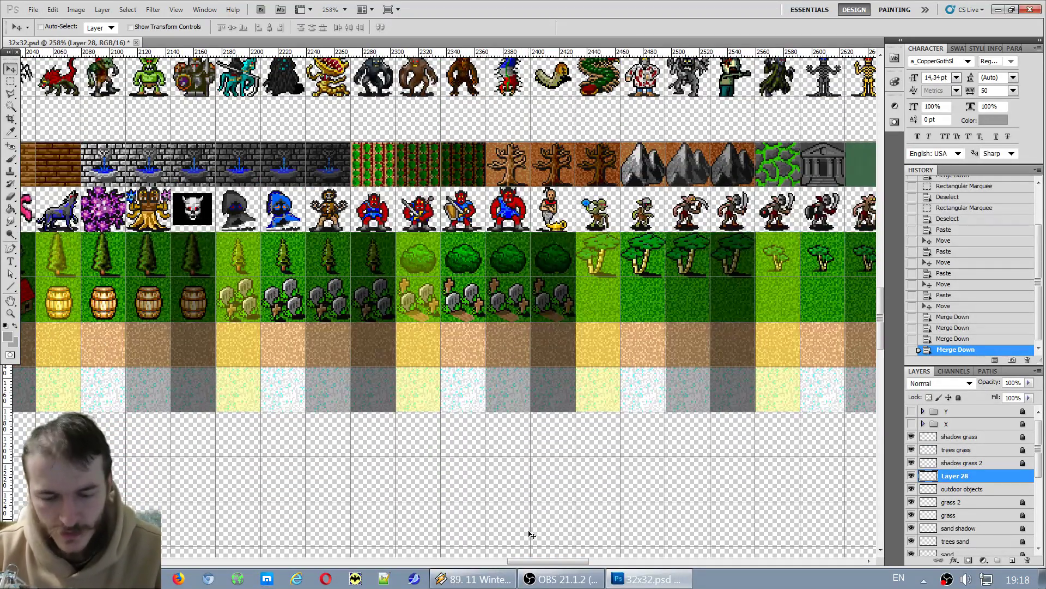
scroll(524, 349, up, 5)
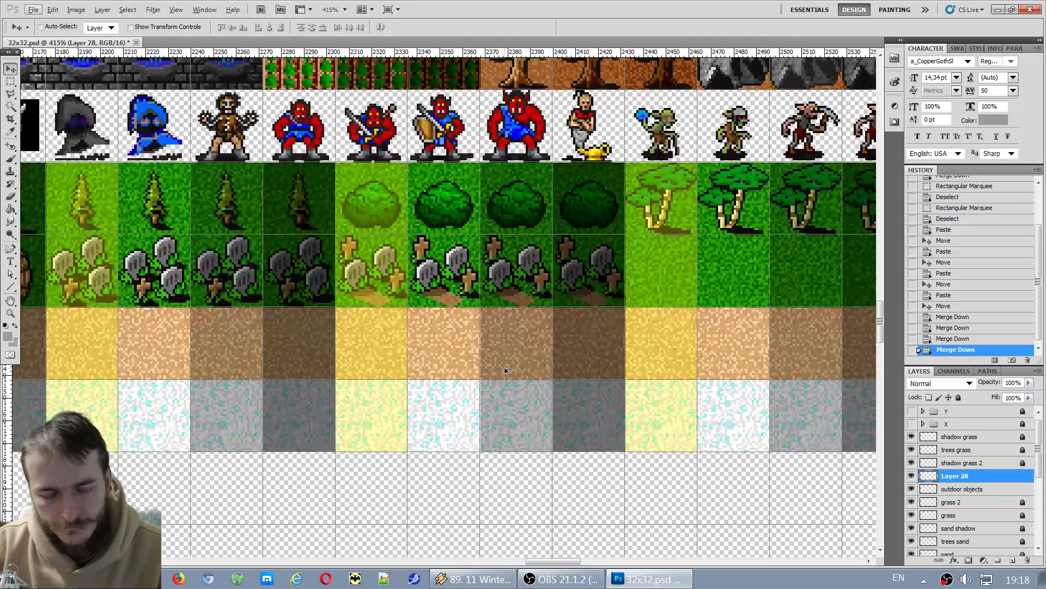
scroll(510, 323, down, 2)
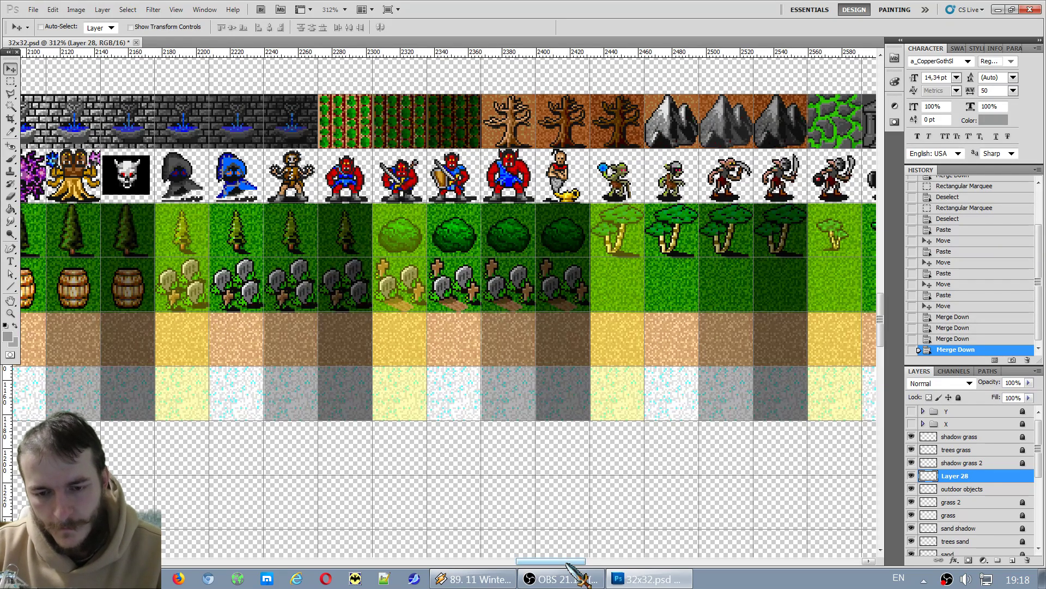
drag(568, 562, 374, 551)
scroll(442, 517, down, 2)
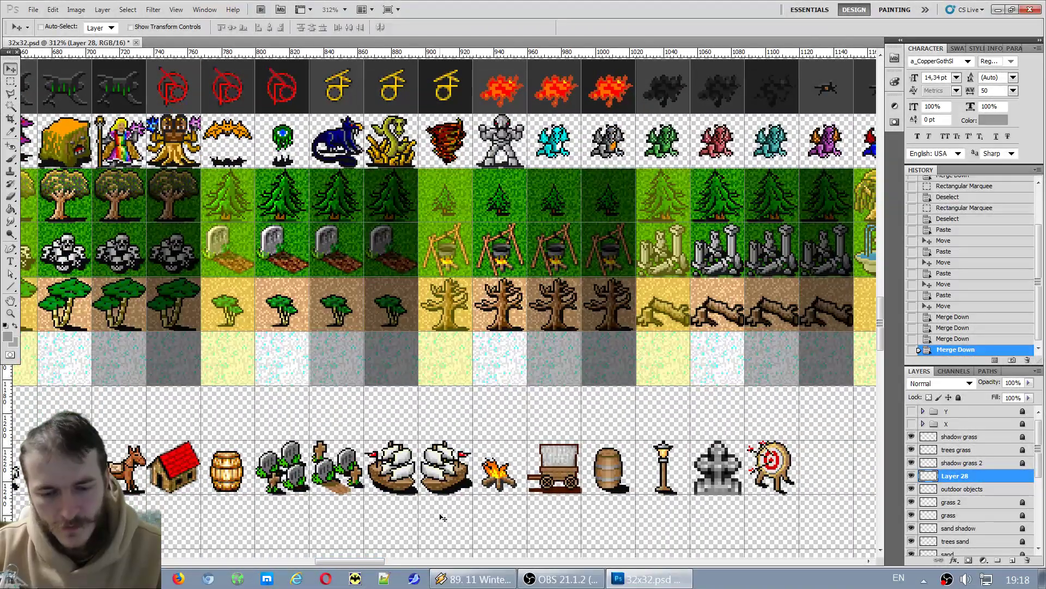
scroll(443, 518, down, 6)
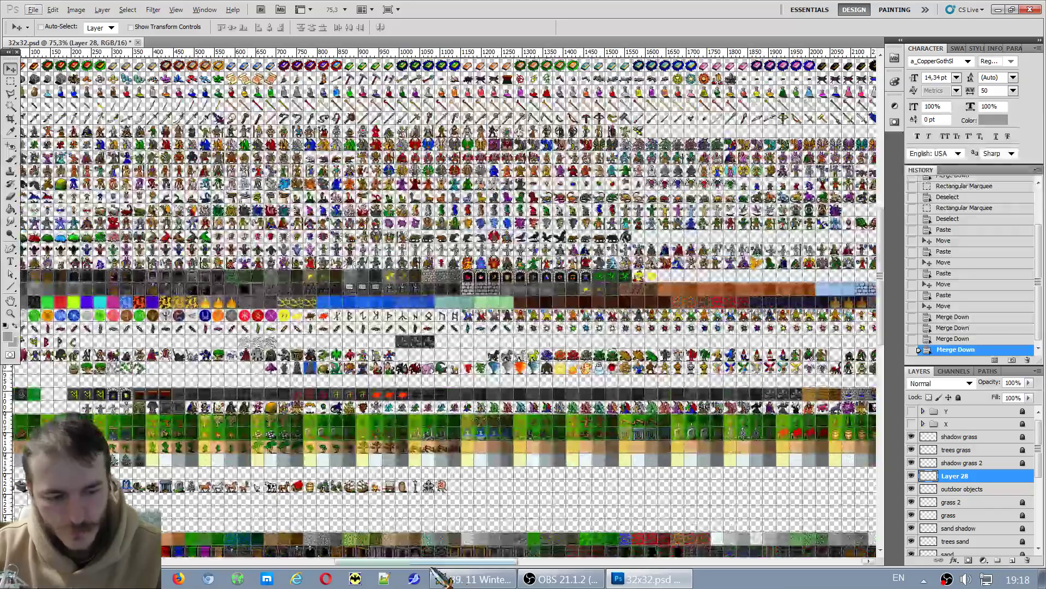
scroll(374, 564, down, 2)
scroll(391, 504, up, 5)
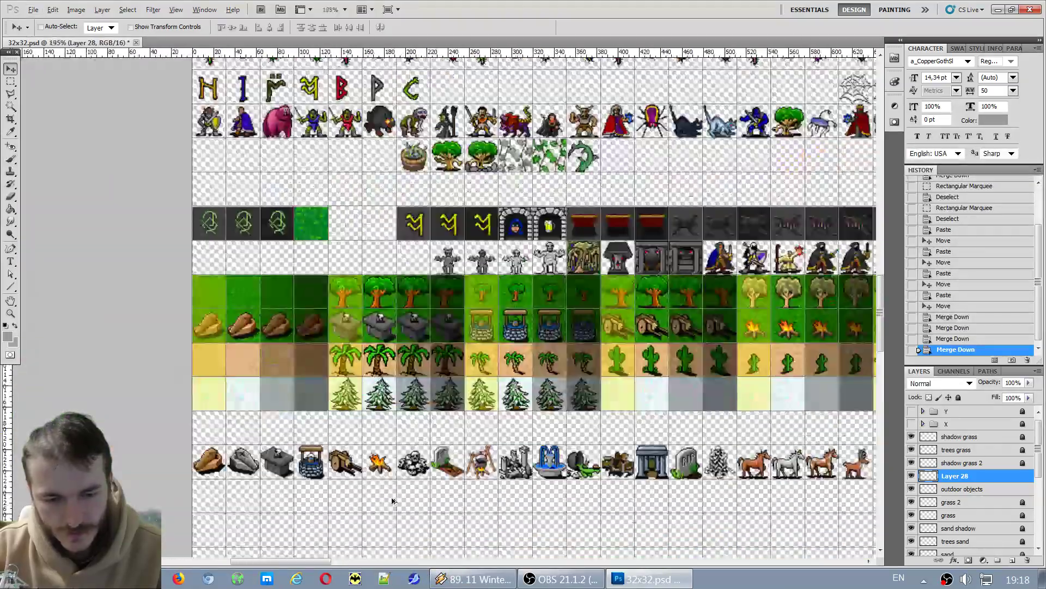
Delete the campfire between the ship and the covered wagon from the outdoor objects layer, and deselect.
drag(307, 556, 414, 567)
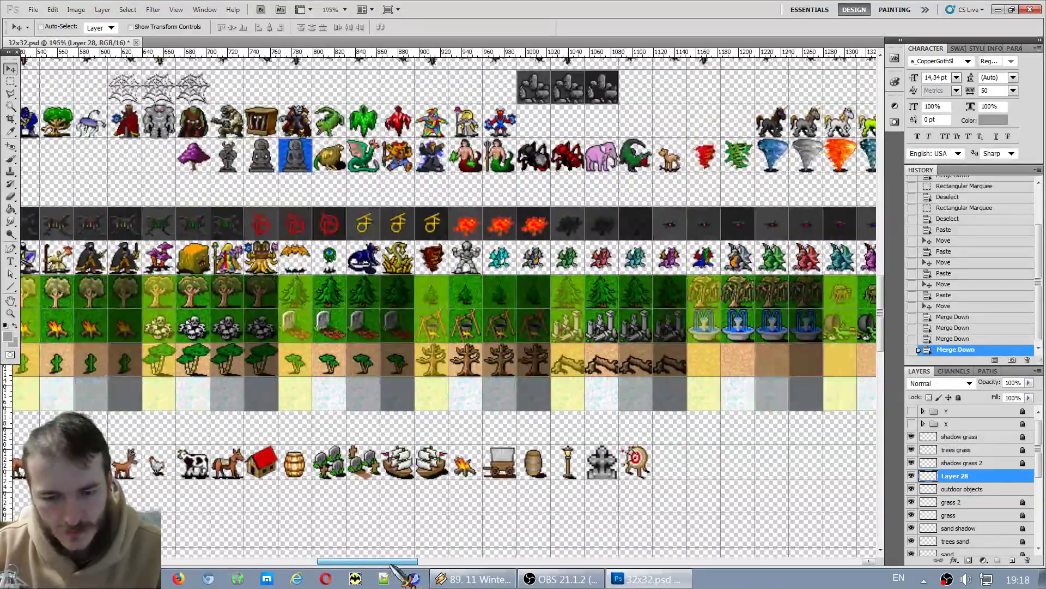
scroll(472, 534, up, 3)
scroll(472, 534, up, 2)
key(m)
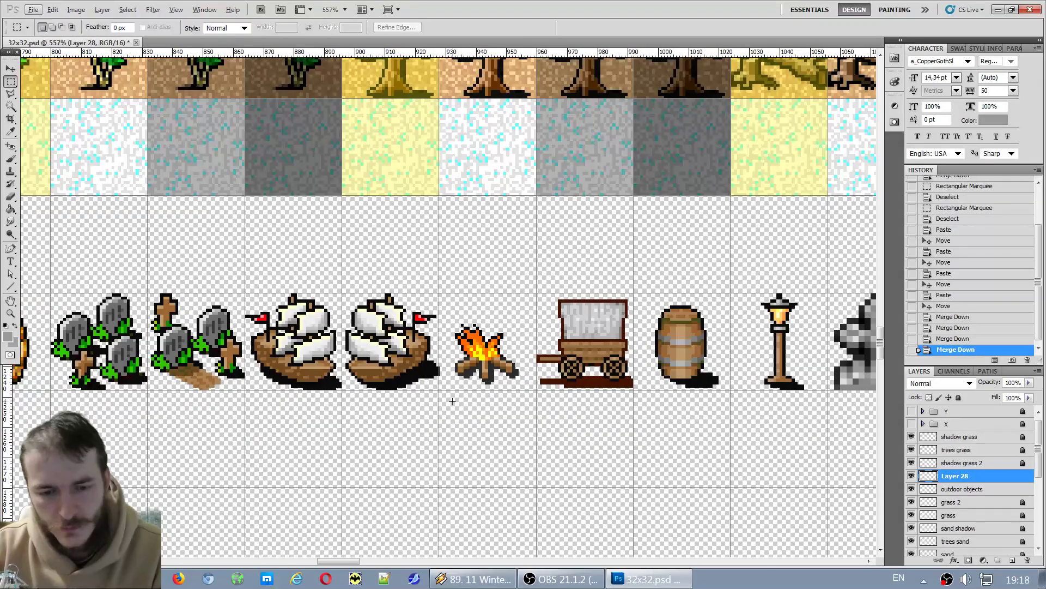
drag(453, 401, 528, 287)
key(Delete)
key(v)
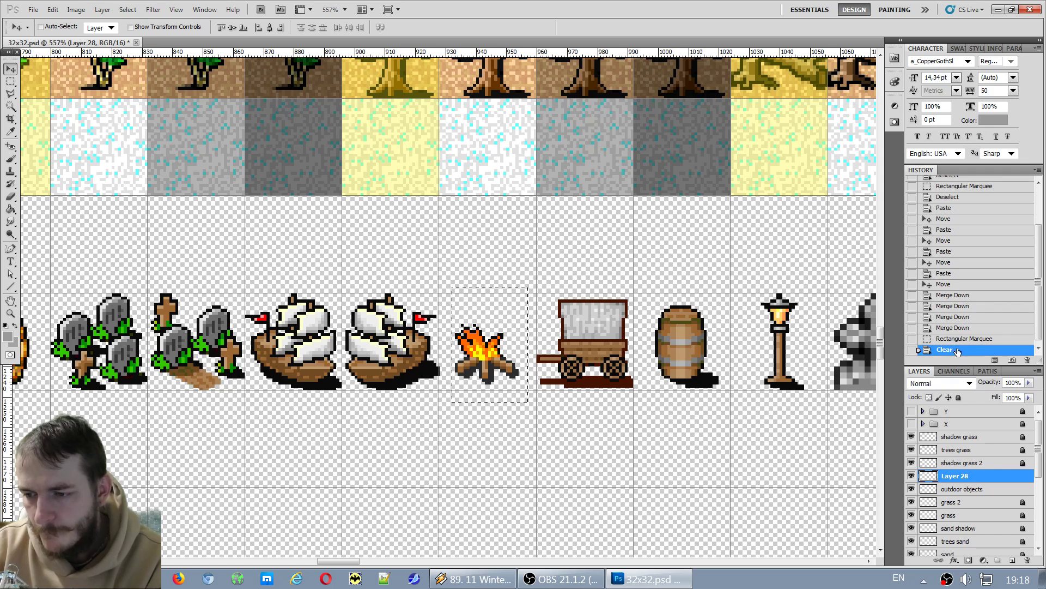
click(953, 490)
key(Delete)
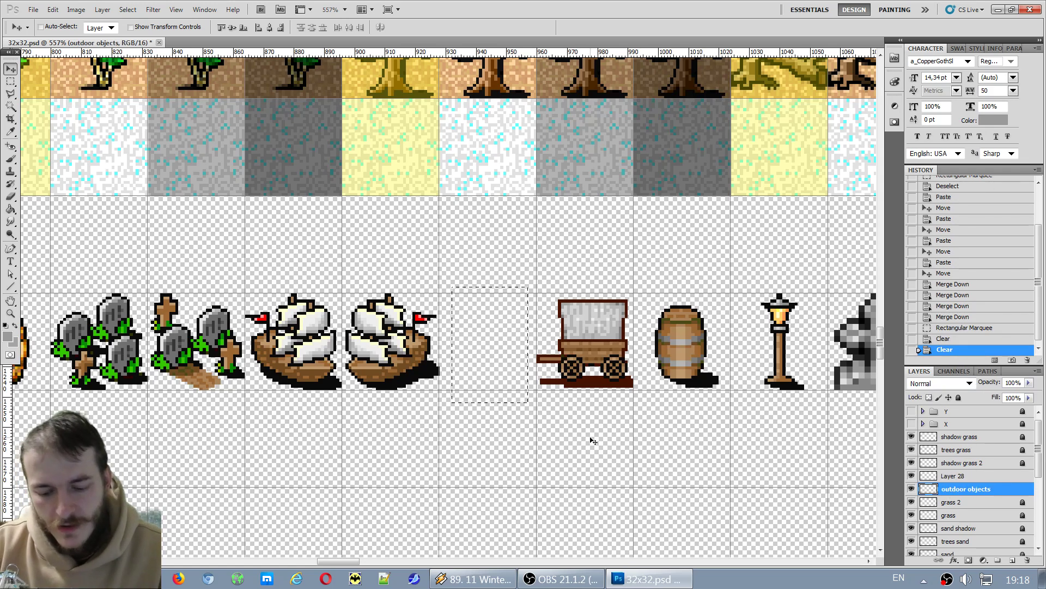
key(m)
key(ctrl+d)
Cut the wagon, barrel, lamp post, grey statue and archery target, and paste them one tile over to close the campfire gap.
scroll(588, 436, down, 3)
scroll(513, 443, up, 2)
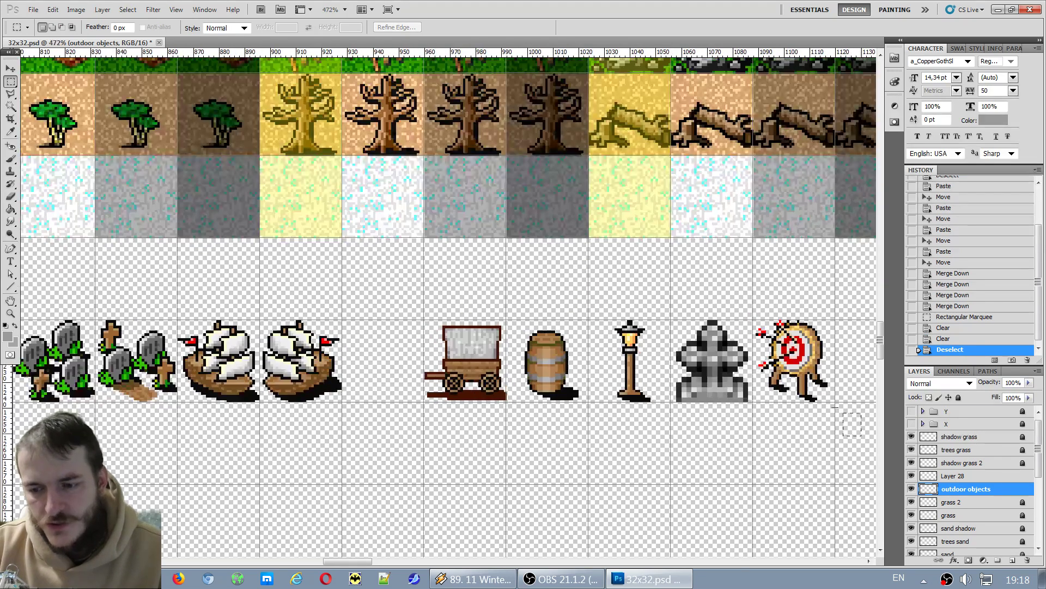
drag(445, 295, 446, 296)
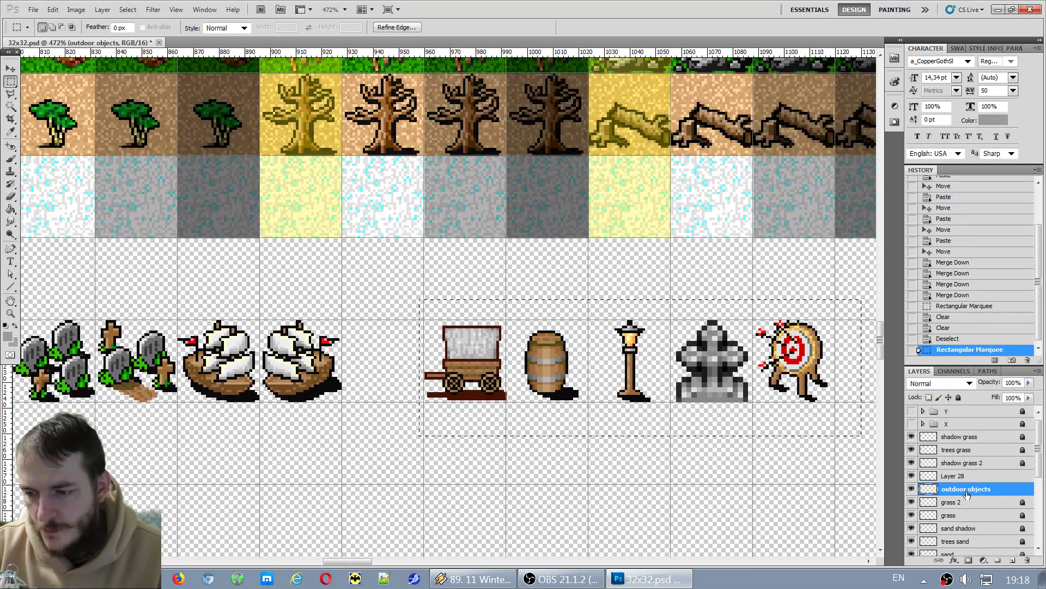
key(ctrl+x)
key(ctrl+v)
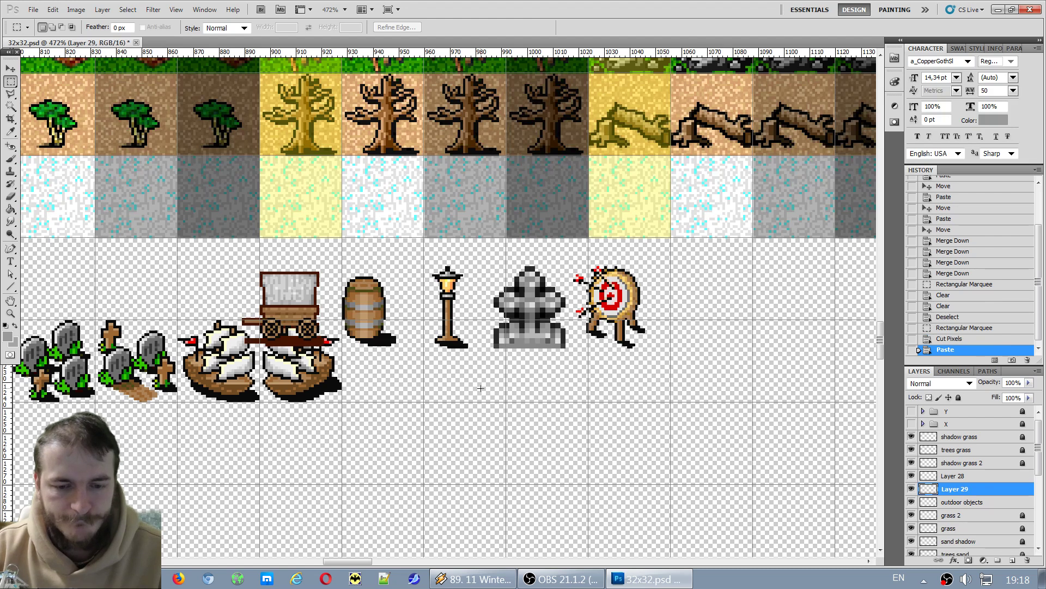
key(v)
drag(371, 315, 473, 374)
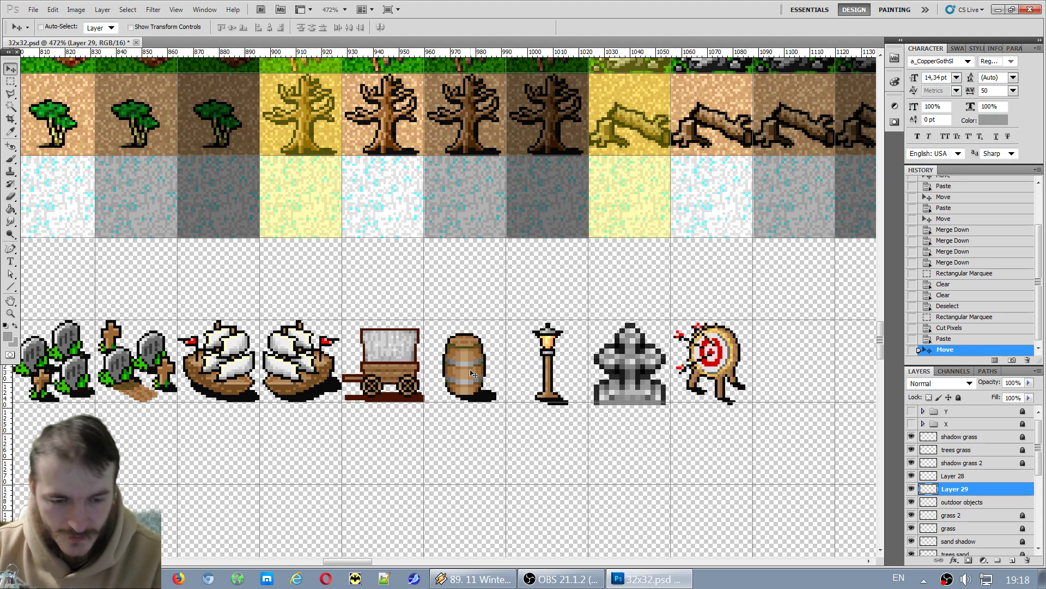
scroll(473, 374, up, 2)
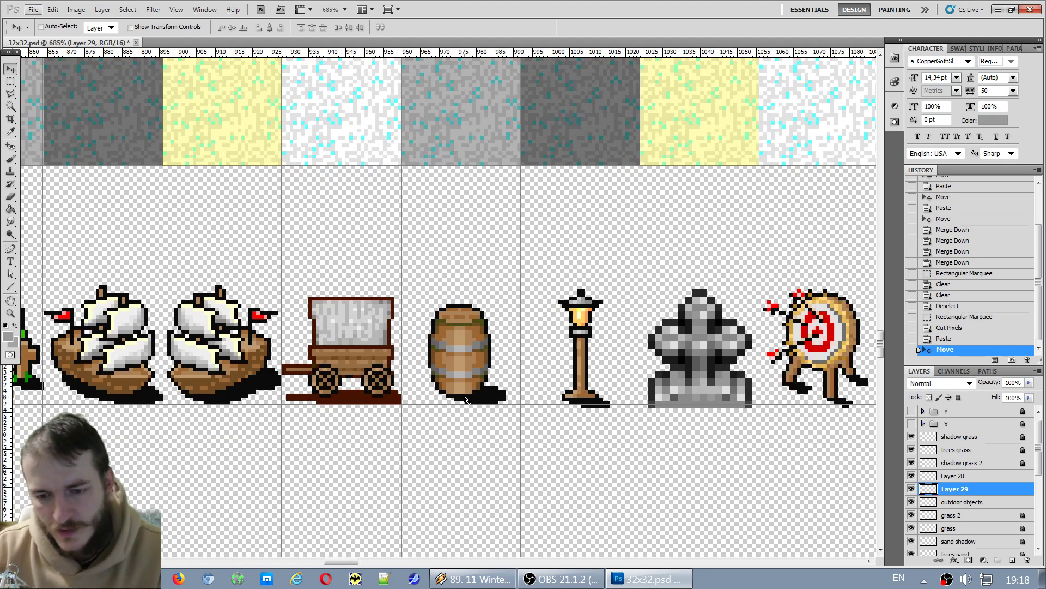
key(Up)
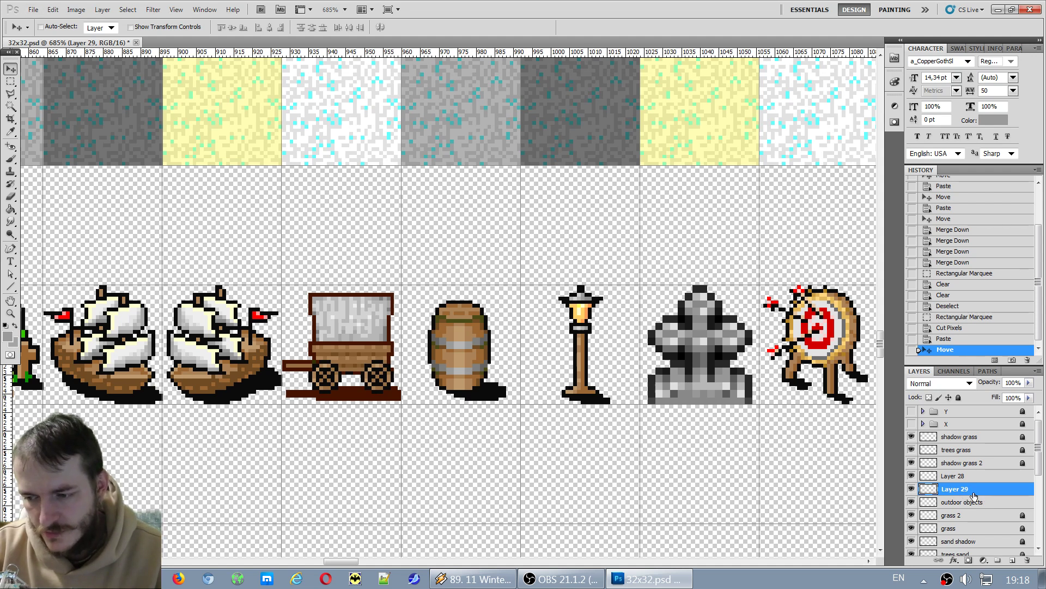
Merge the shifted sprites down into the outdoor objects layer and check it by toggling its visibility.
key(ctrl+e)
click(911, 489)
click(911, 489)
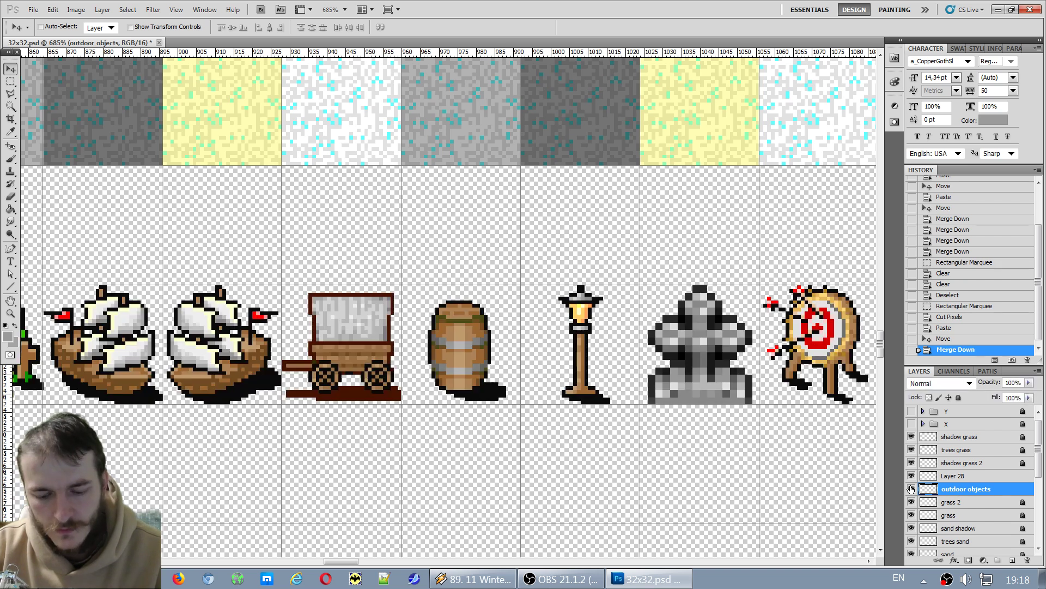
Copy the covered wagon from the outdoor objects layer in the source row, and deselect.
key(m)
drag(338, 338, 401, 264)
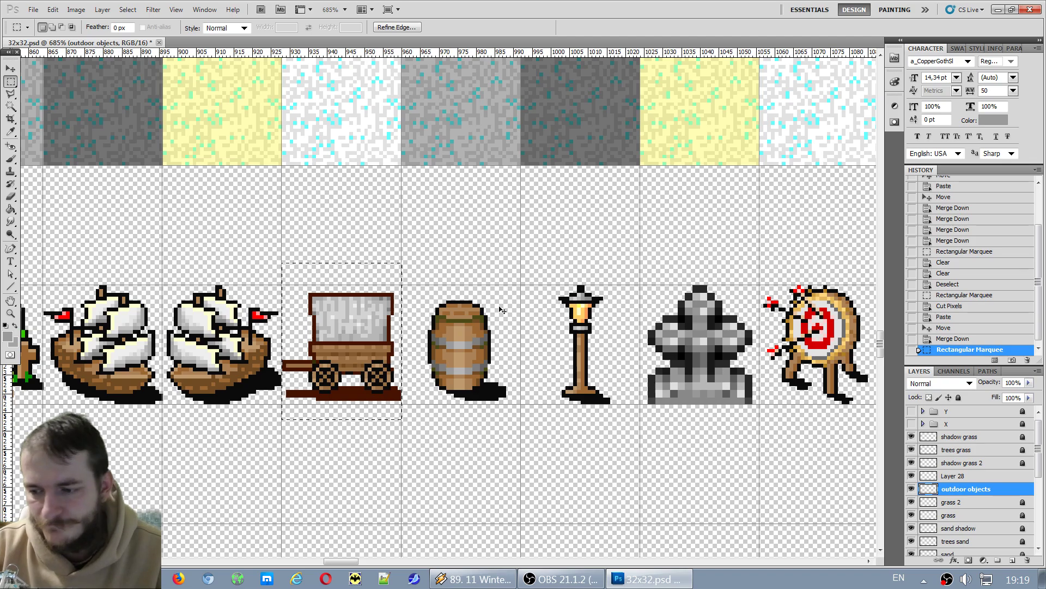
key(ctrl+d)
Paste the covered wagon and align it on the brightest empty grass tile below the large twin-trunk tree.
scroll(499, 291, down, 4)
scroll(500, 291, down, 6)
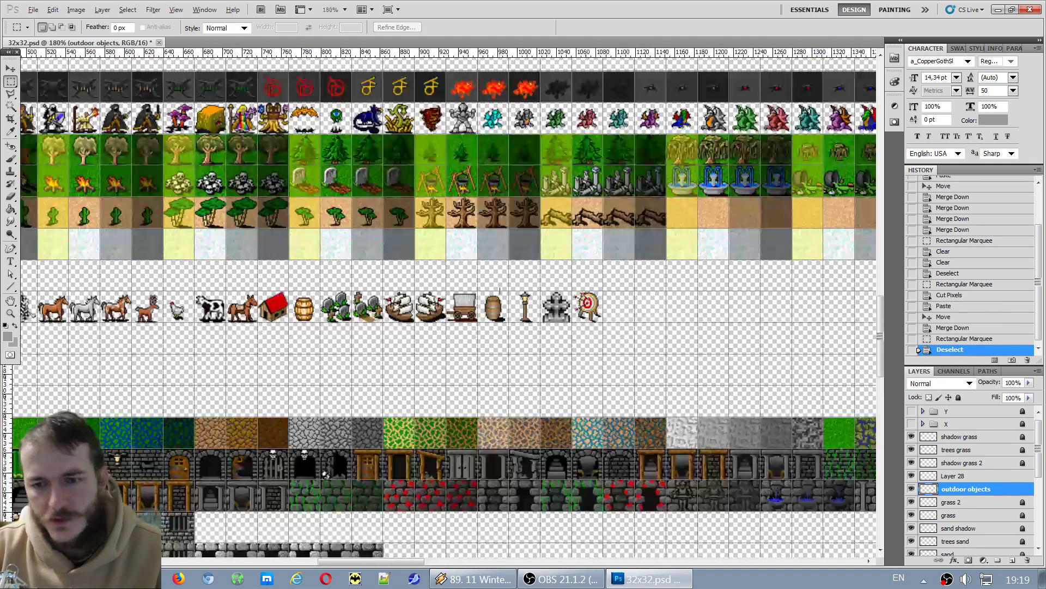
scroll(500, 291, up, 3)
drag(401, 566, 556, 570)
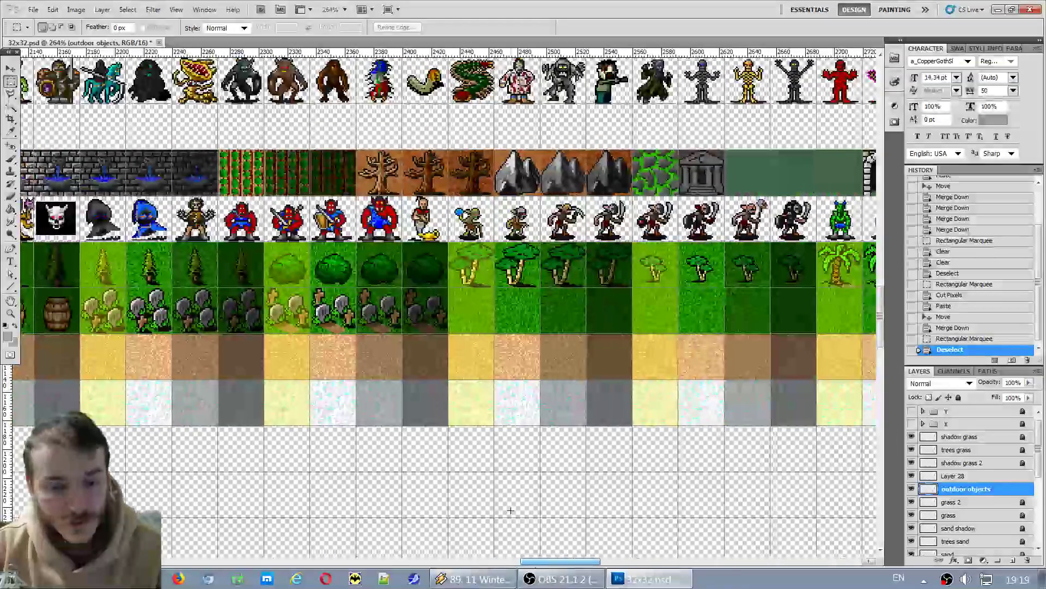
scroll(527, 314, up, 3)
key(ctrl+v)
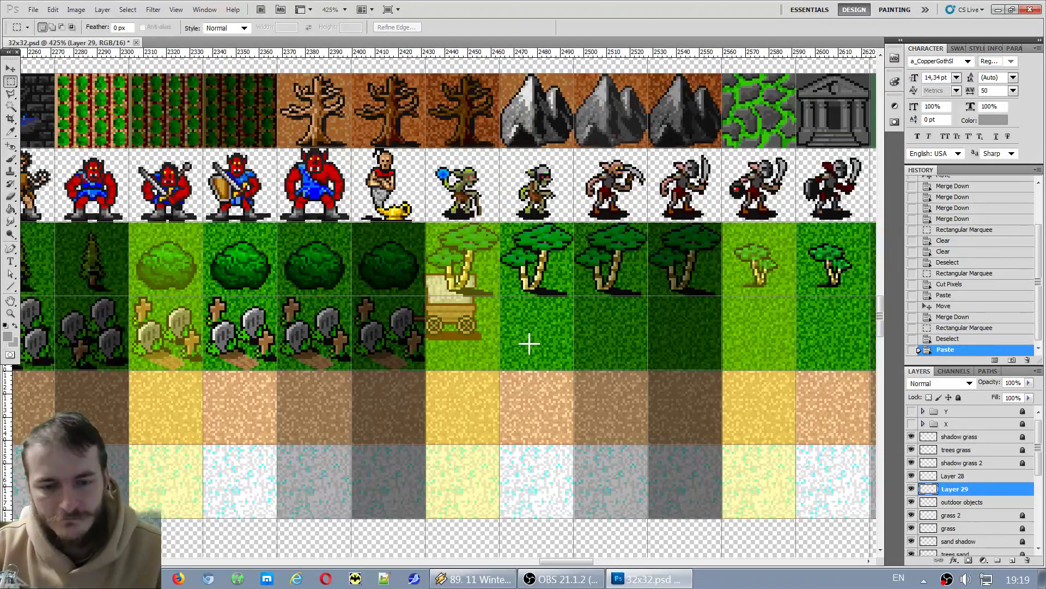
key(v)
drag(451, 317, 467, 347)
scroll(486, 336, up, 3)
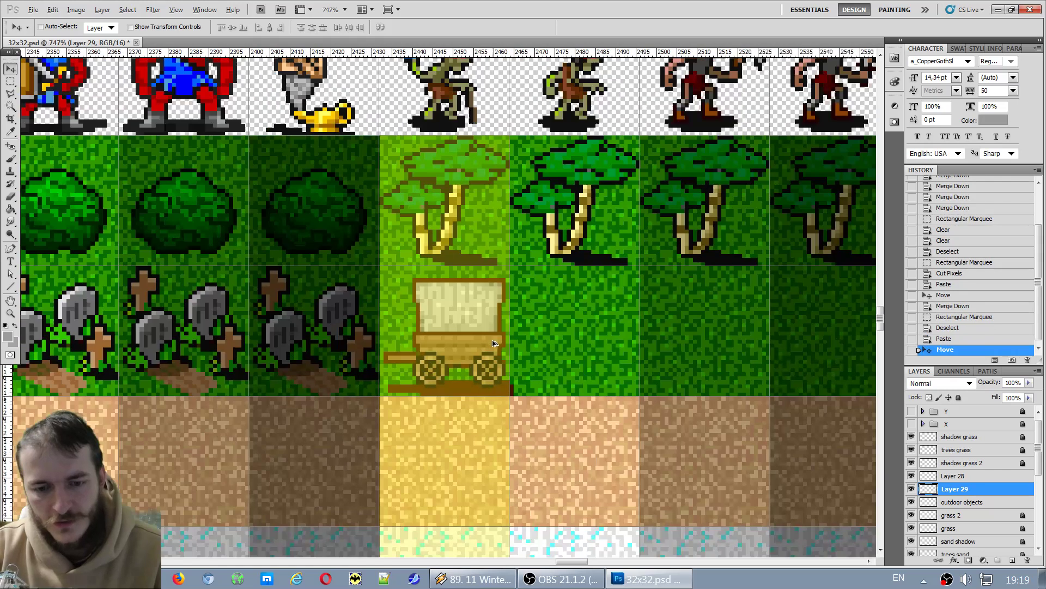
key(Left)
key(Up)
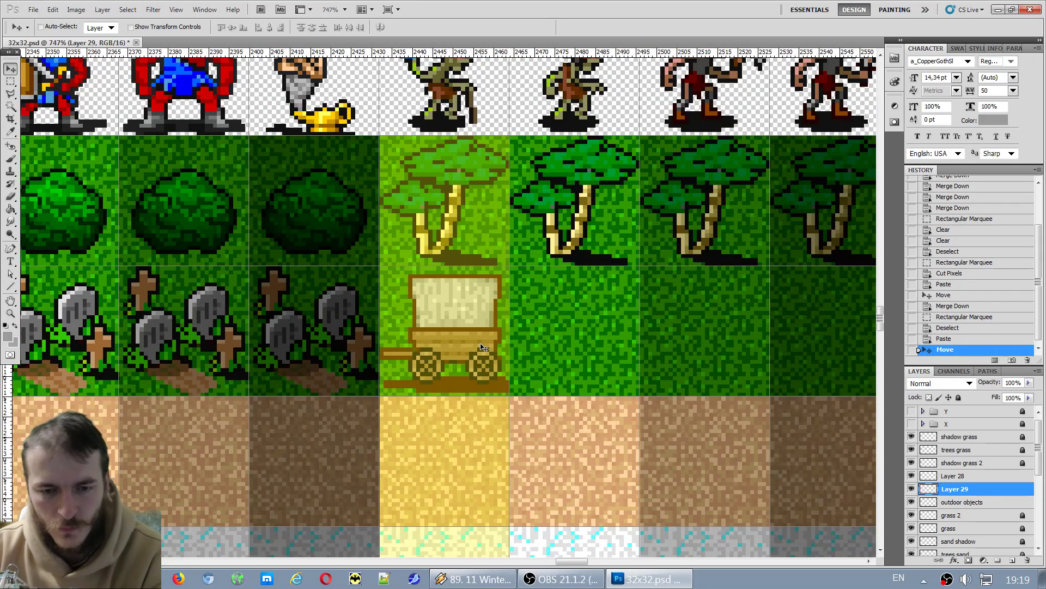
Paste a second covered wagon and align it on the adjacent normally lit grass tile.
key(ctrl+v)
drag(483, 348, 602, 392)
key(Up)
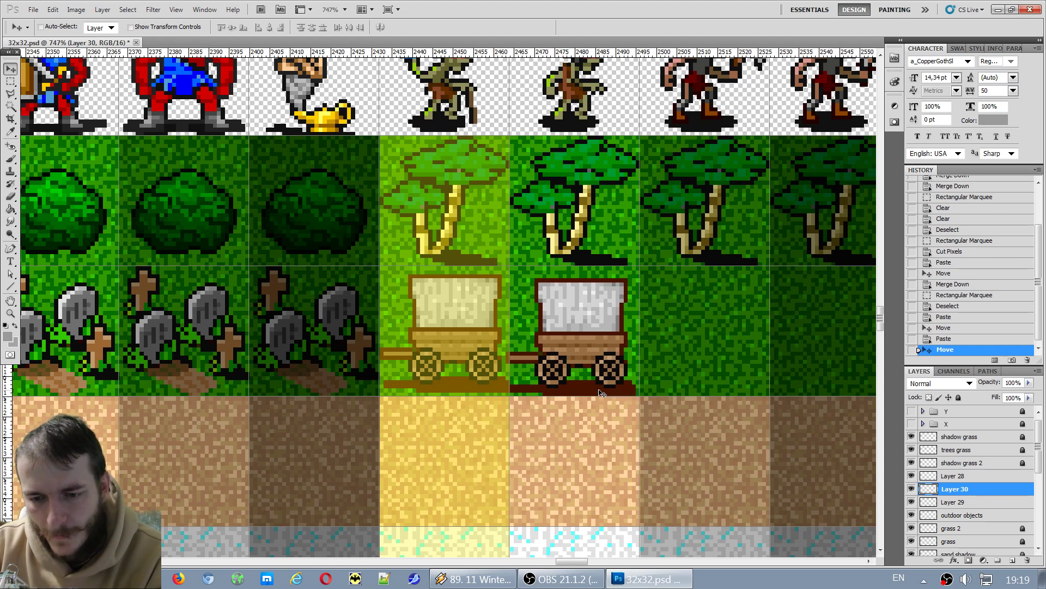
key(Right)
key(Up)
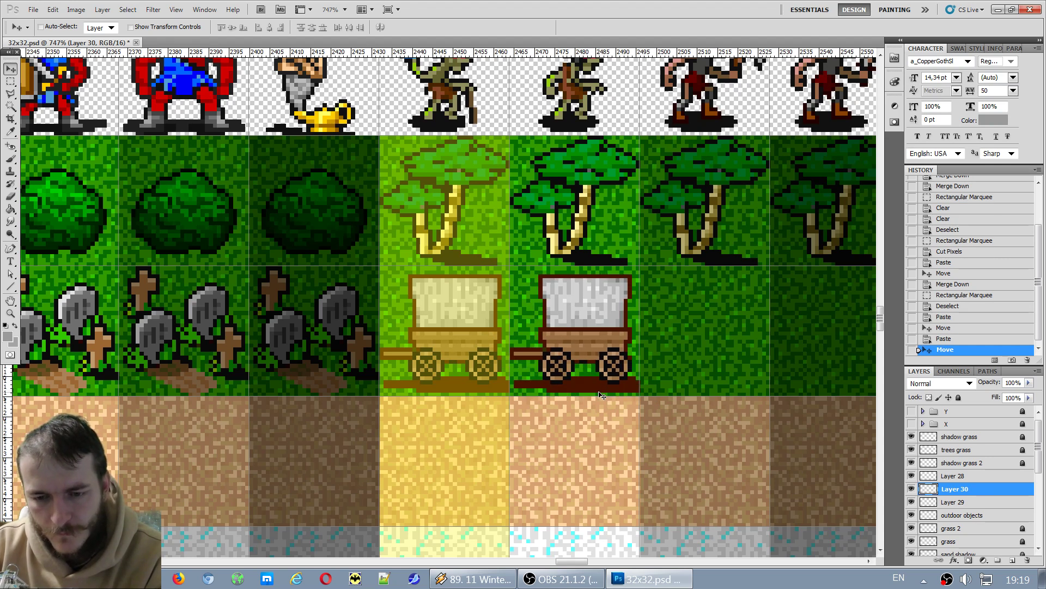
Paste two more covered wagons and align them on the two darker grass tiles below the large twin-trunk trees.
drag(481, 336, 715, 340)
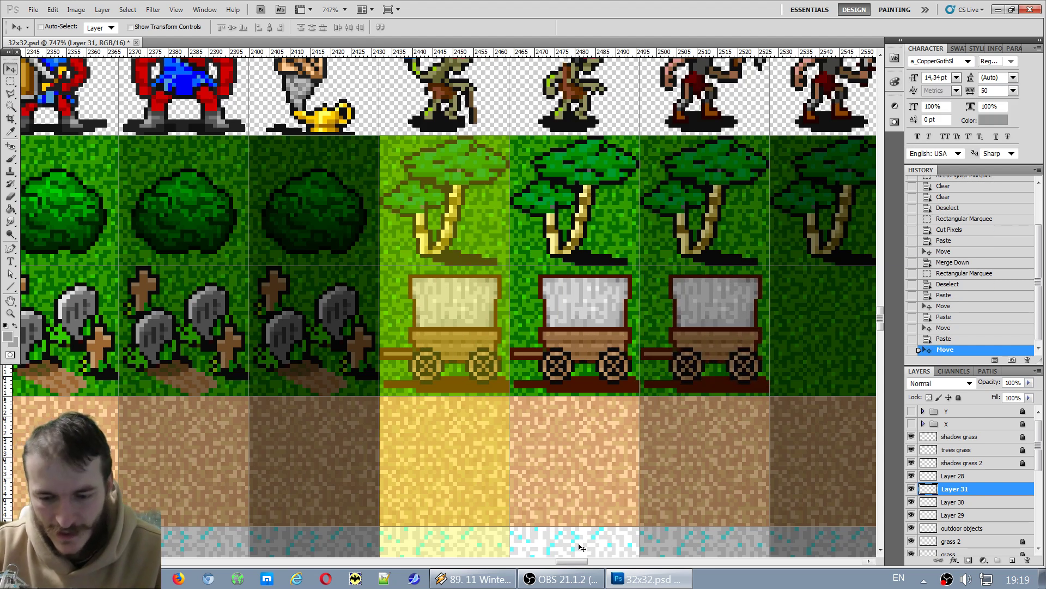
drag(581, 561, 587, 560)
key(ctrl+v)
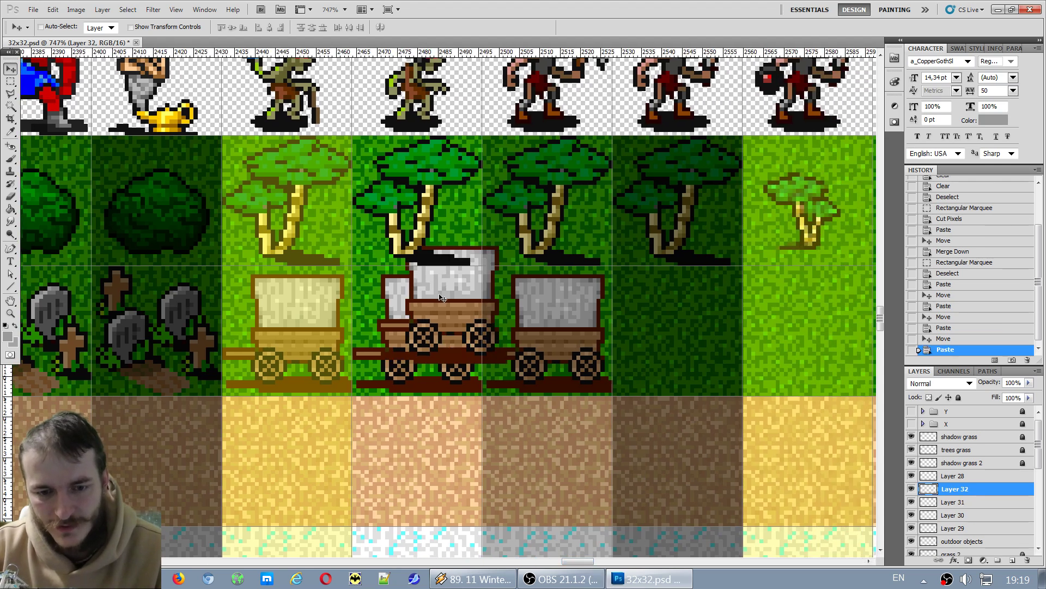
drag(441, 297, 709, 363)
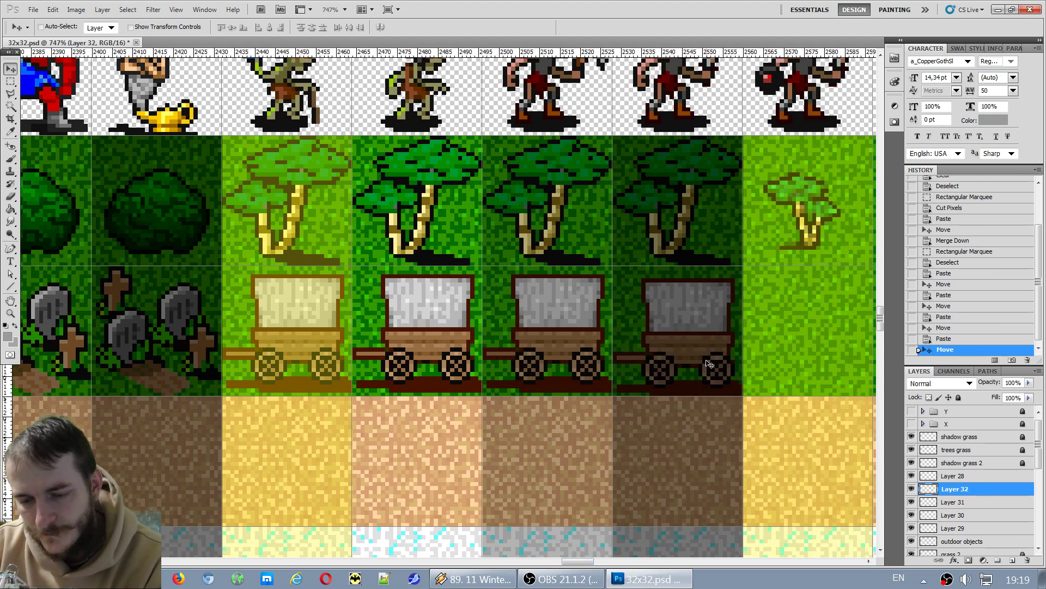
key(Up)
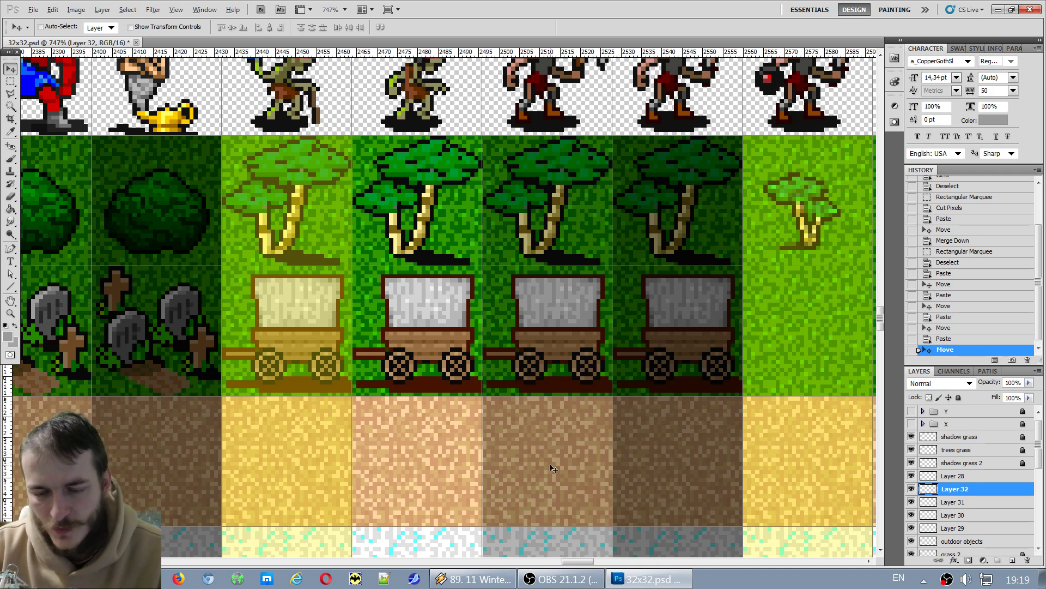
scroll(554, 438, down, 1)
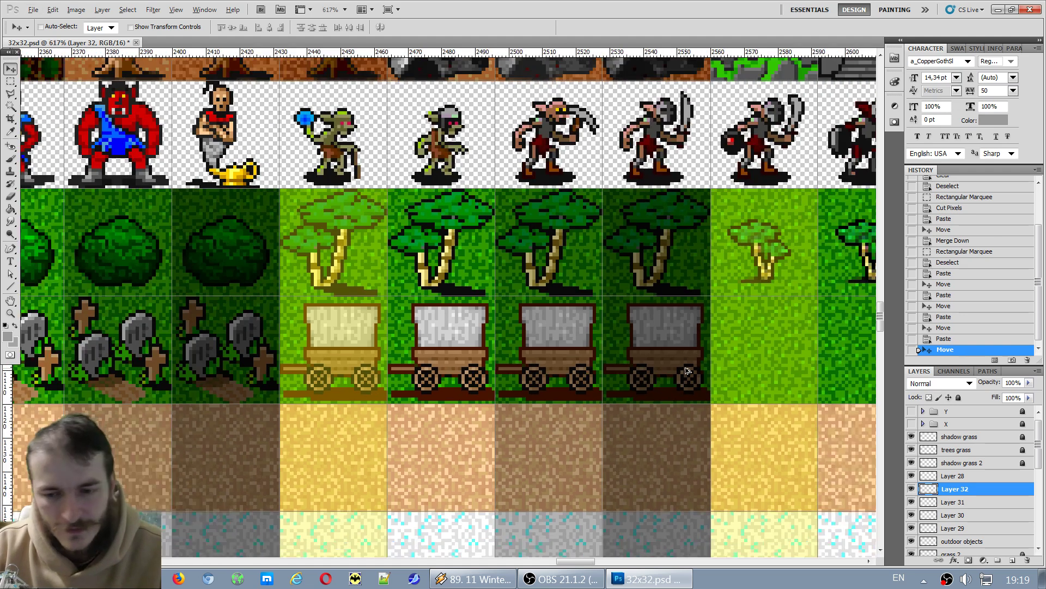
scroll(621, 403, up, 2)
scroll(687, 371, down, 2)
scroll(687, 370, down, 2)
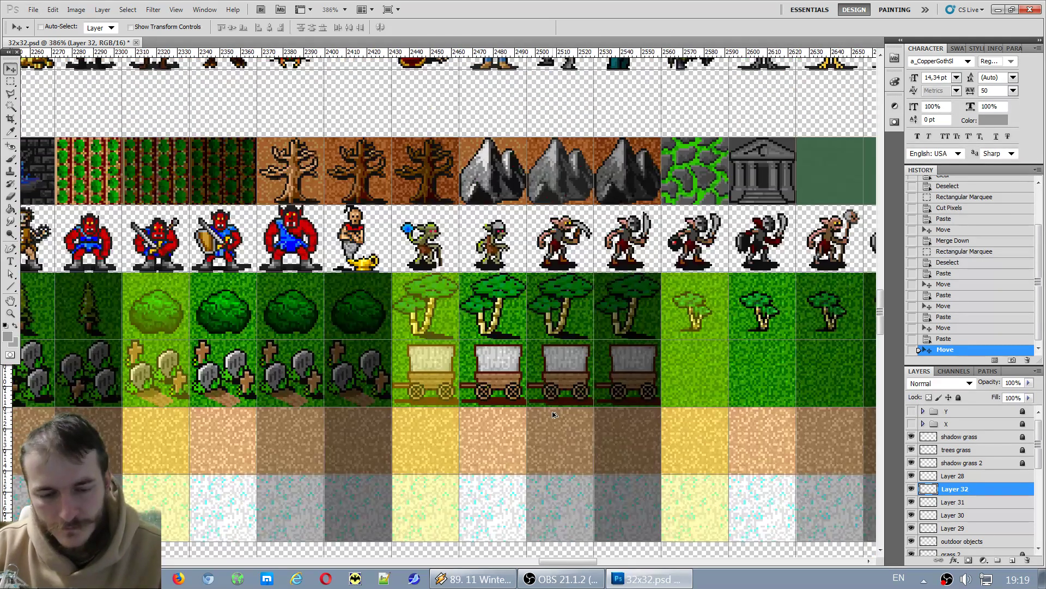
scroll(555, 414, up, 2)
scroll(549, 436, down, 8)
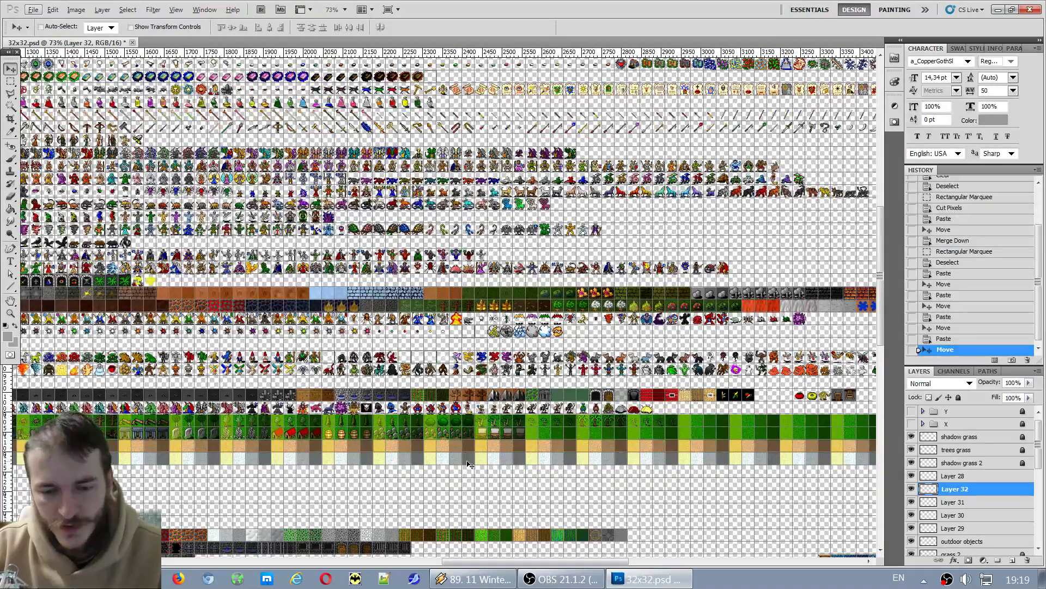
scroll(470, 463, up, 3)
scroll(504, 450, down, 3)
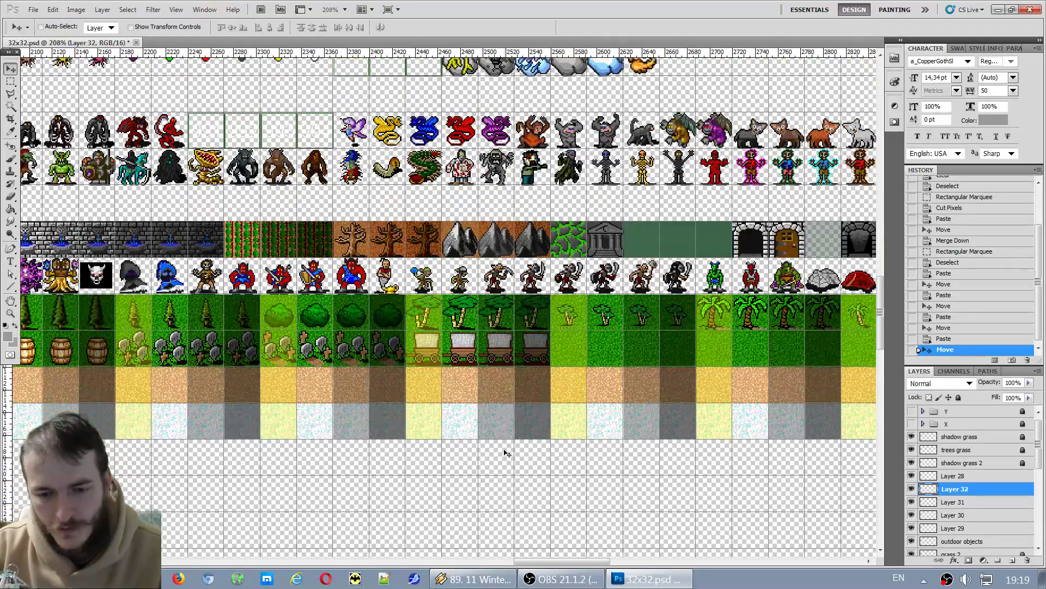
Merge Layer 28 and the separate covered wagon layers down into Layer 29, and check the merged layer by toggling its visibility.
drag(575, 561, 414, 562)
scroll(164, 526, down, 3)
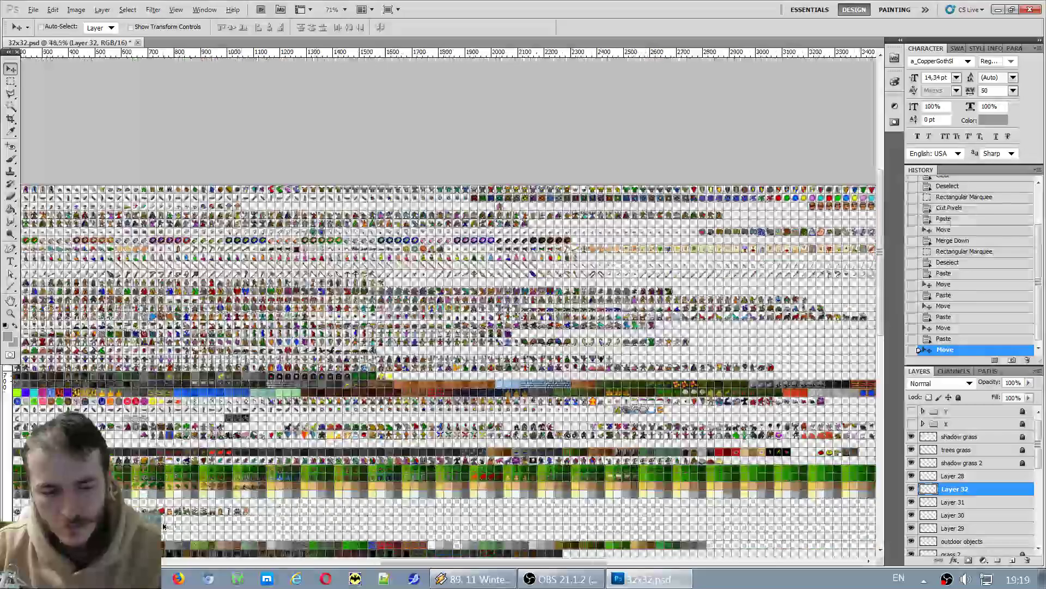
scroll(164, 526, up, 5)
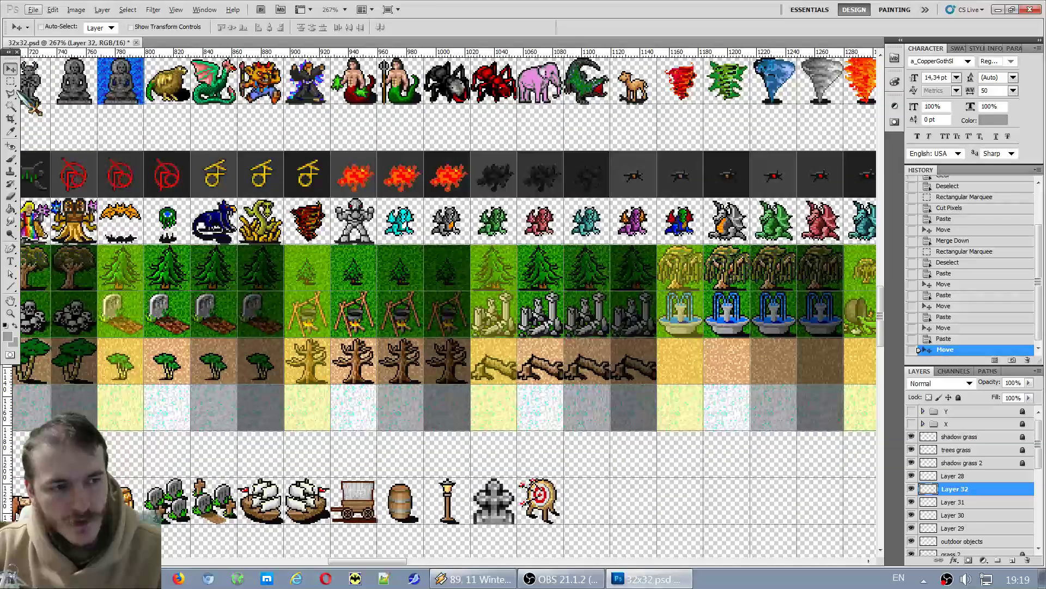
click(10, 81)
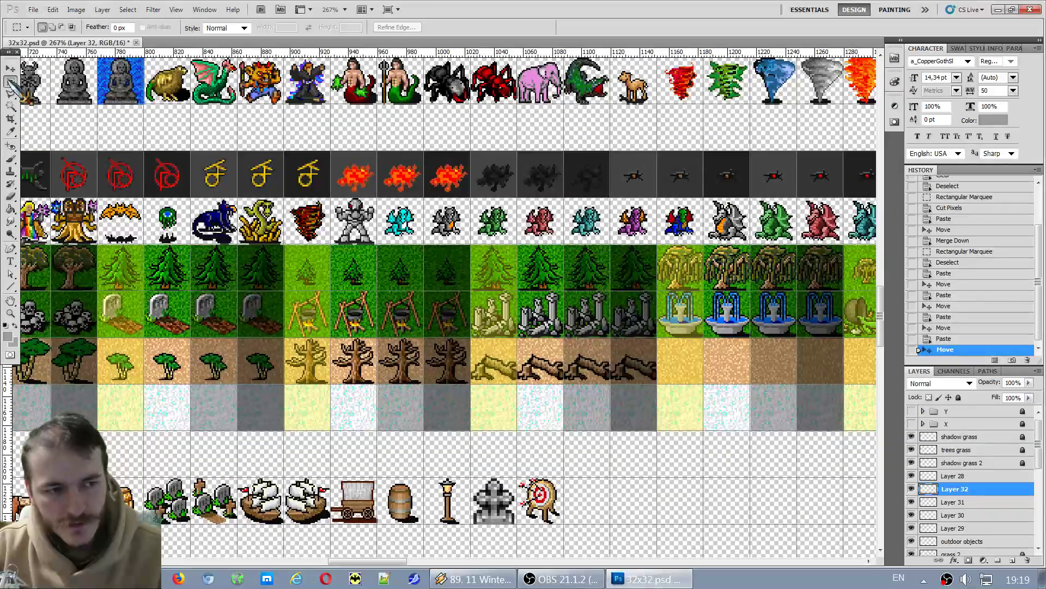
scroll(428, 496, up, 2)
scroll(428, 496, down, 1)
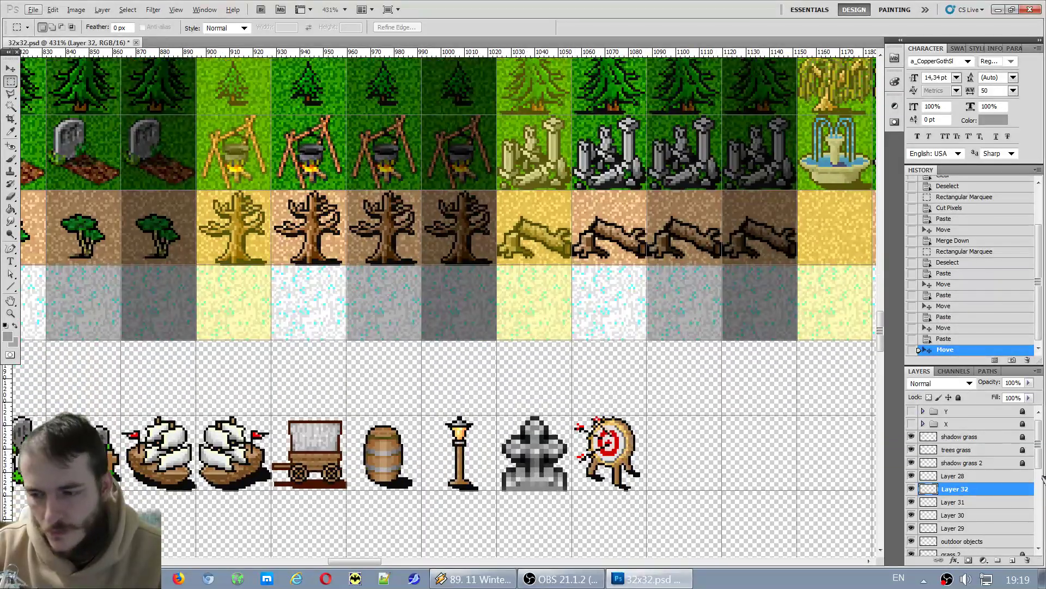
click(968, 479)
key(ctrl+e)
key(ctrl+e)
key(ctrl+e)
key(ctrl+e)
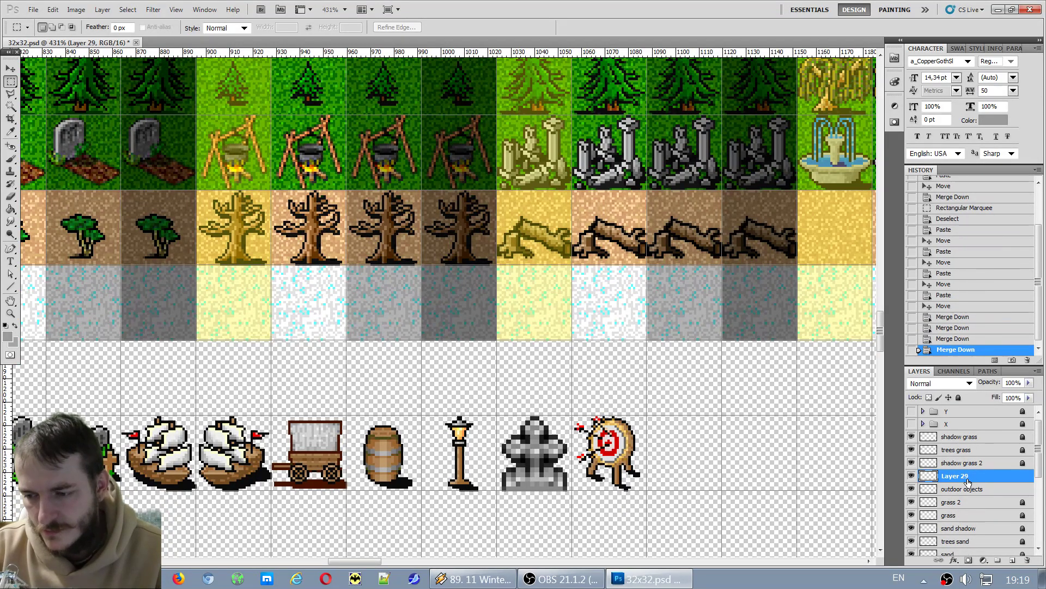
click(912, 477)
click(911, 477)
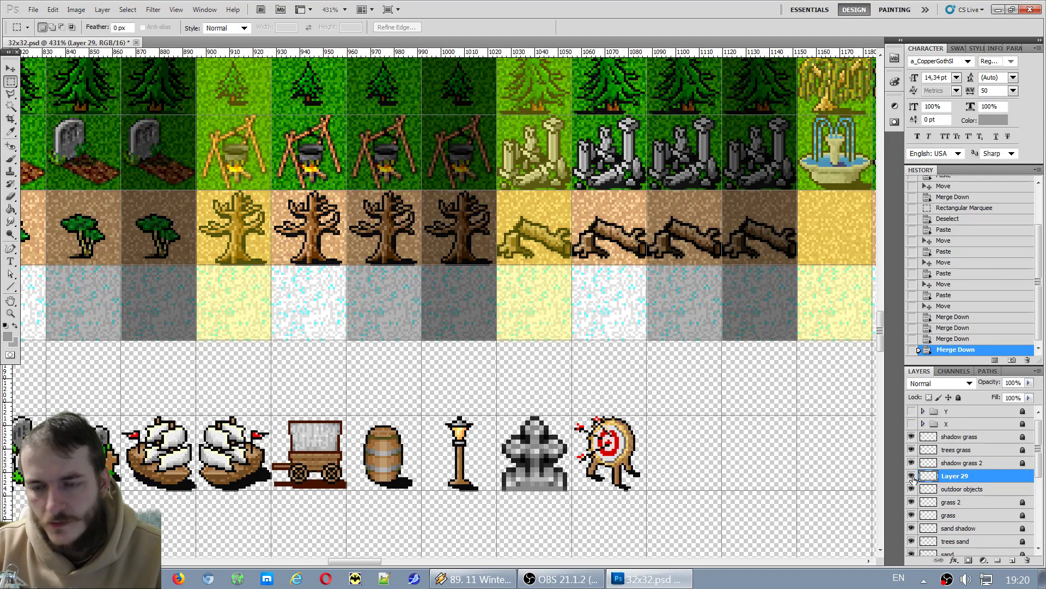
Copy the lamp post from the outdoor objects layer in the source row, and deselect.
click(965, 490)
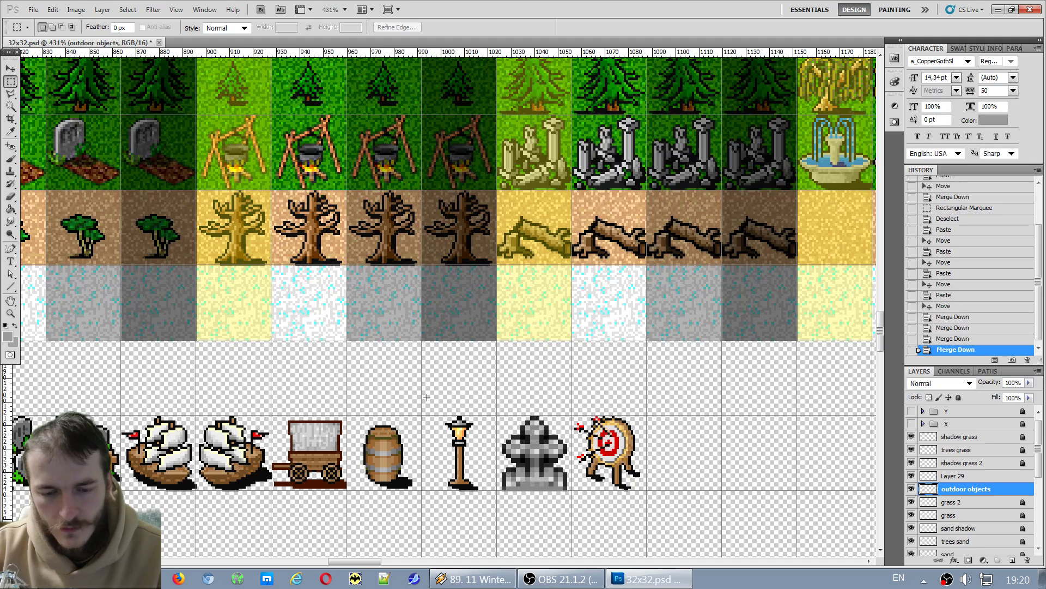
drag(479, 504, 479, 504)
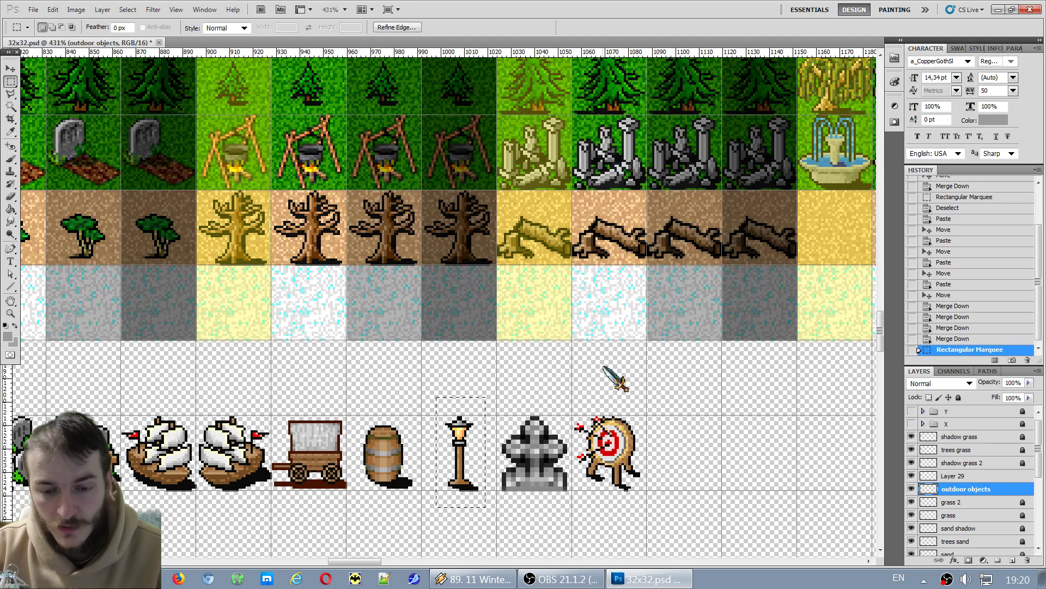
click(603, 366)
Paste the lamp post and place it on the brightest empty grass tile below the small twin-trunk tree.
scroll(602, 365, down, 5)
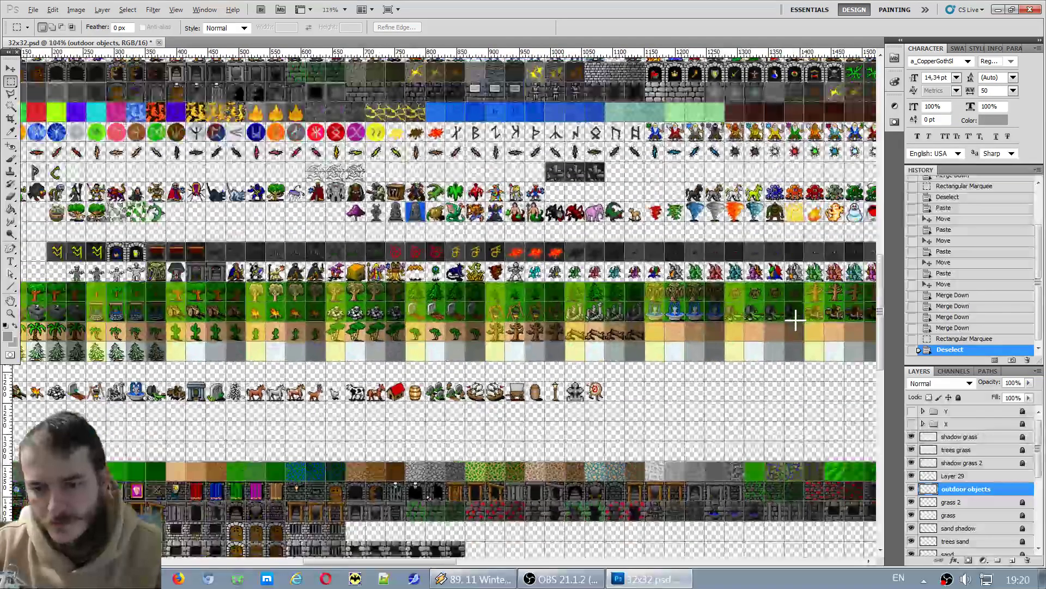
scroll(446, 527, up, 3)
drag(409, 561, 580, 562)
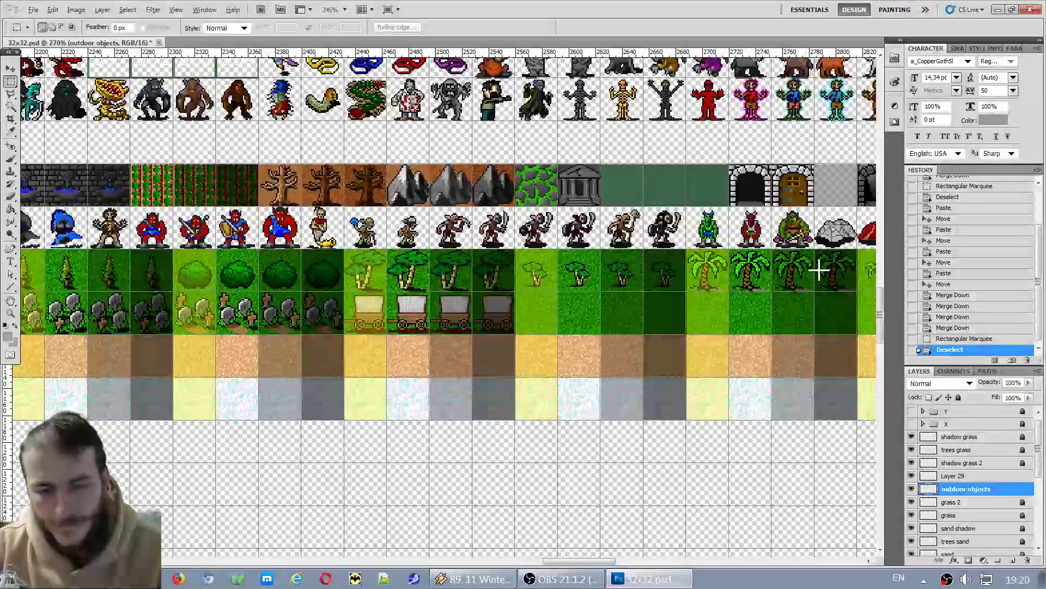
scroll(574, 407, up, 2)
key(ctrl+v)
key(v)
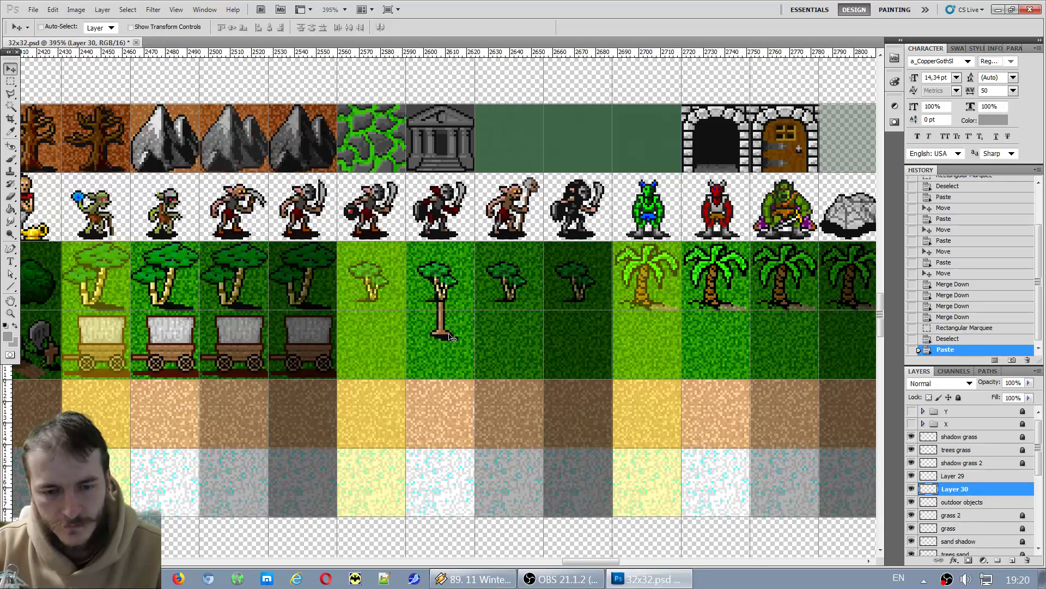
drag(450, 327, 381, 372)
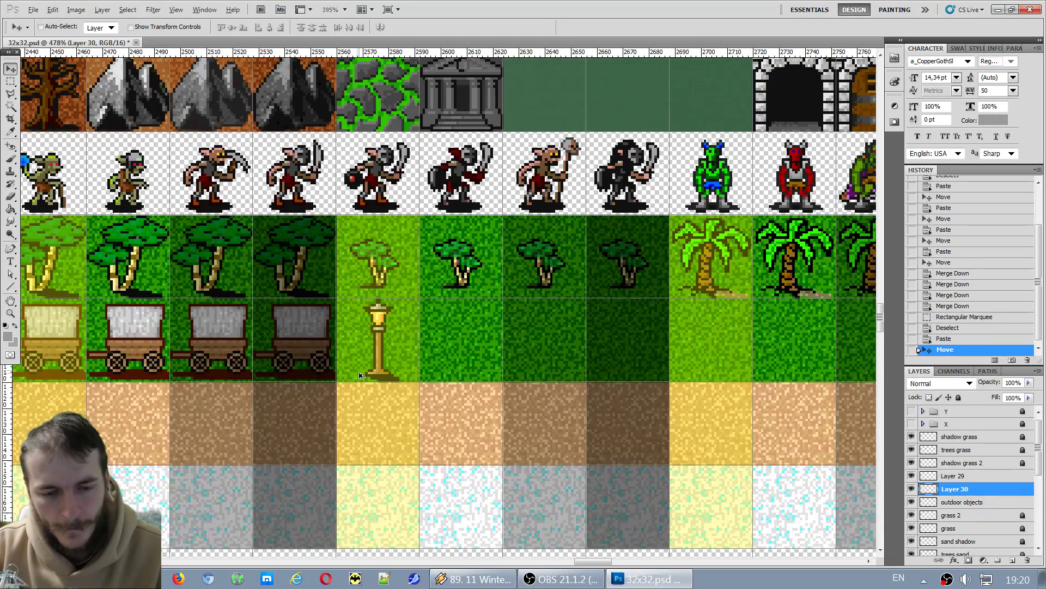
Duplicate the lamp post onto the other three grass tiles below the small trees, and merge the copies into Layer 30.
scroll(381, 372, up, 2)
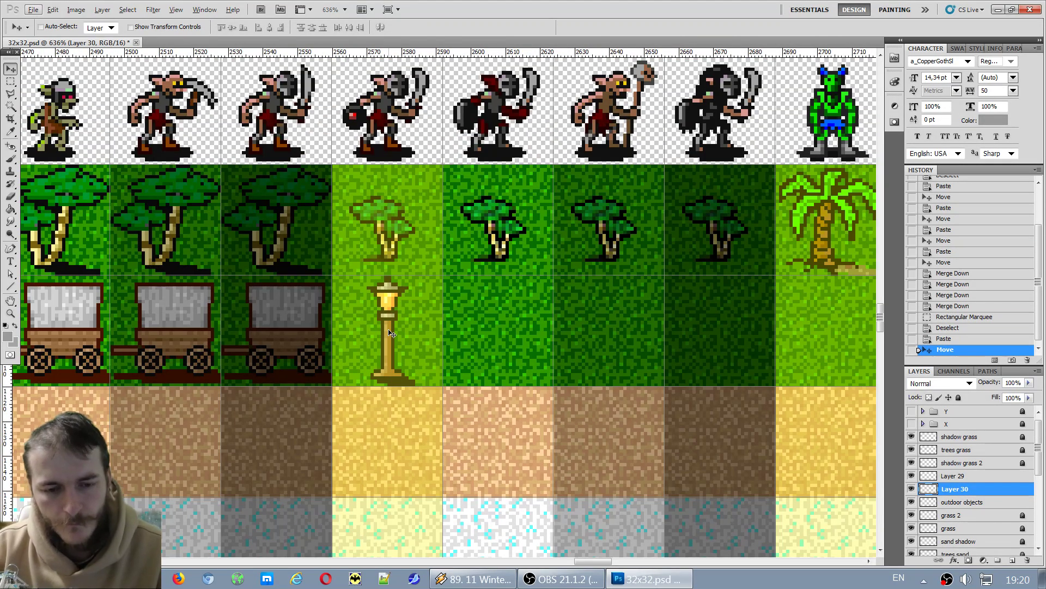
drag(390, 333, 750, 344)
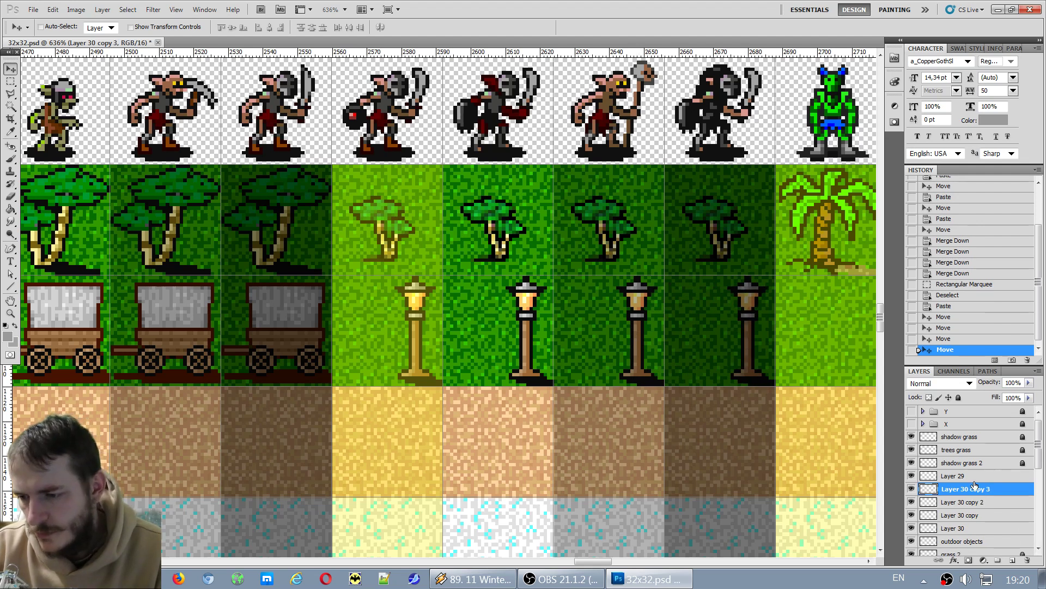
key(ctrl+e)
key(ctrl+e)
key(ctrl+e)
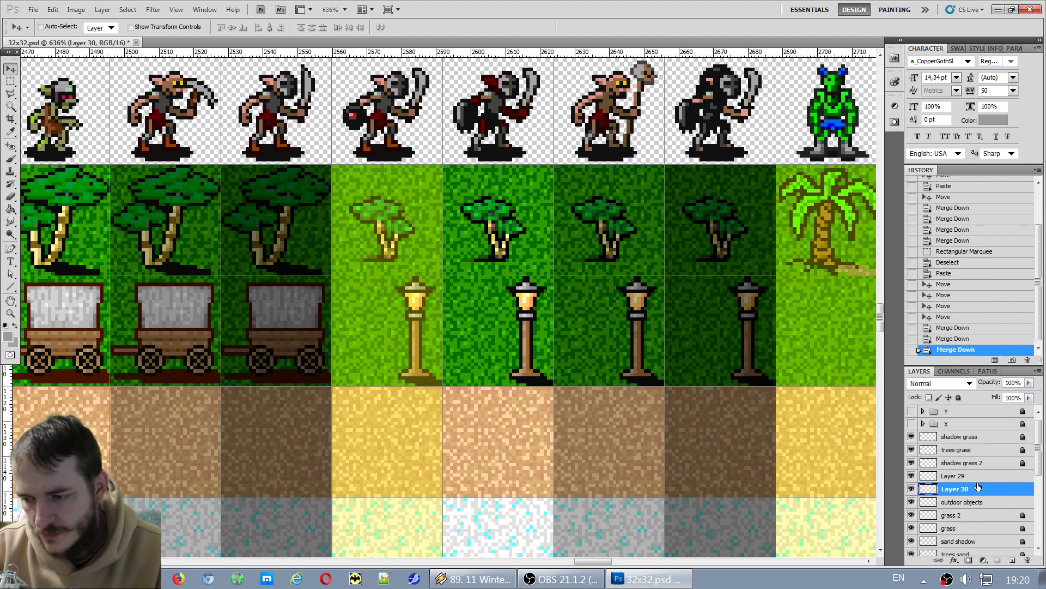
Nudge the row of four lamp posts 7 px to the left to centre them on their grass tiles.
key(Left)
key(Left)
key(Left)
key(Left)
key(Left)
key(Left)
key(Left)
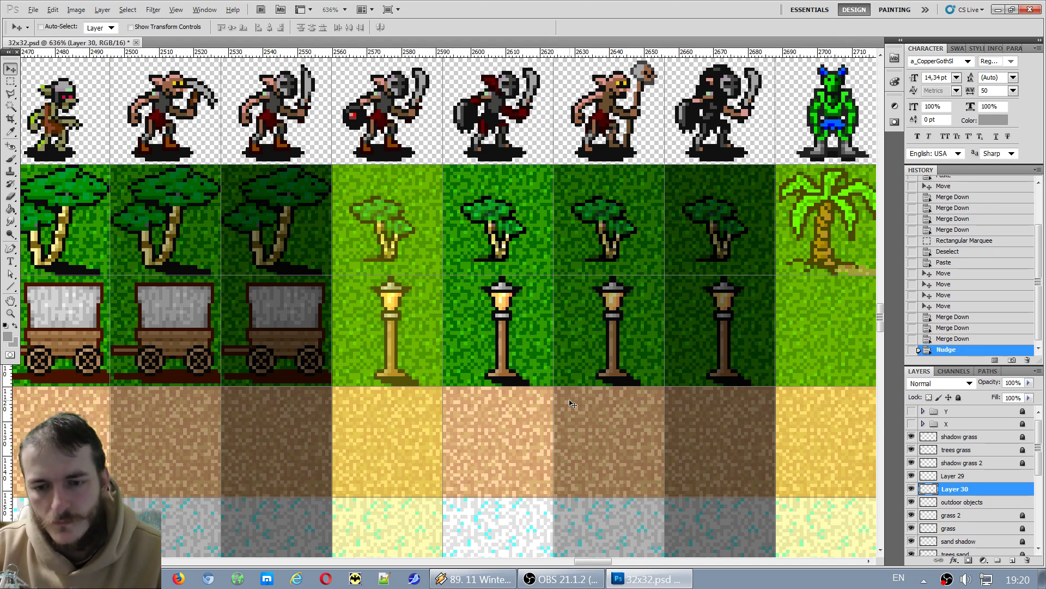
Select the grey stone monument beside the lamp post in the source row, and try to copy it.
scroll(572, 404, down, 4)
click(10, 81)
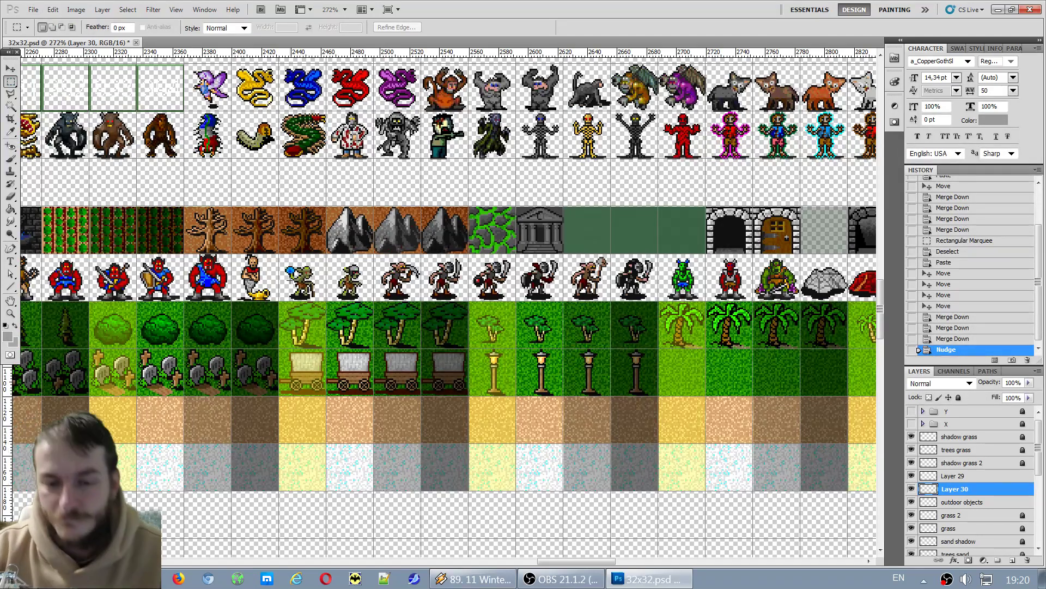
scroll(396, 391, down, 3)
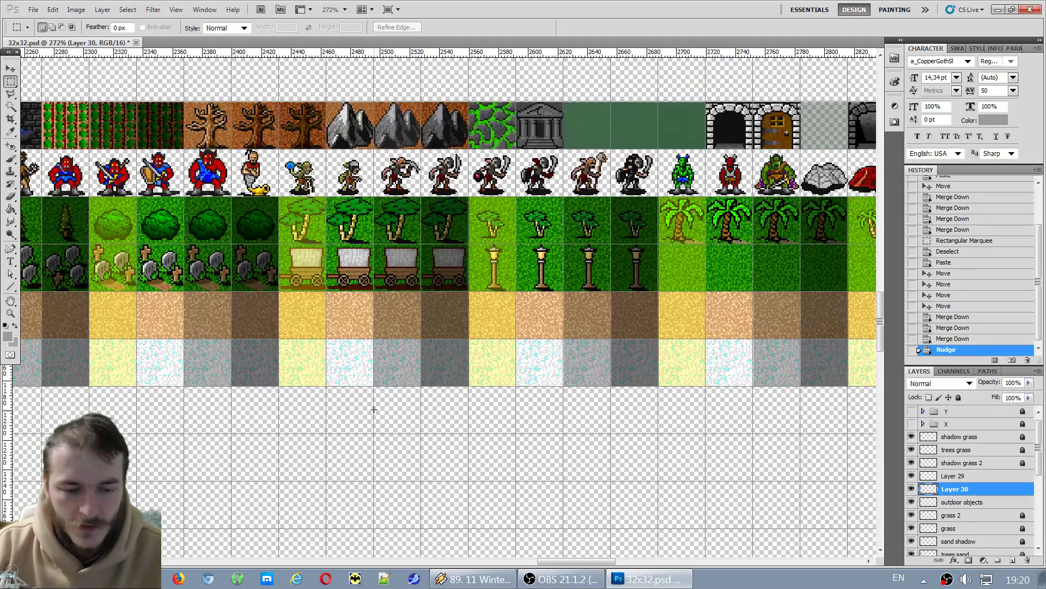
scroll(198, 374, down, 3)
scroll(198, 374, up, 3)
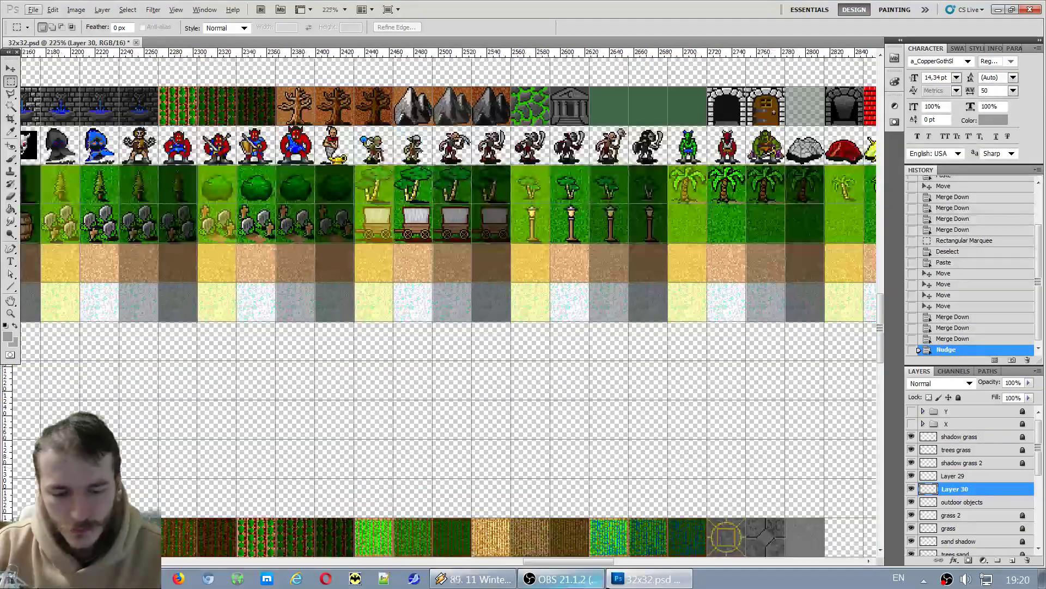
drag(597, 562, 396, 562)
scroll(672, 355, up, 4)
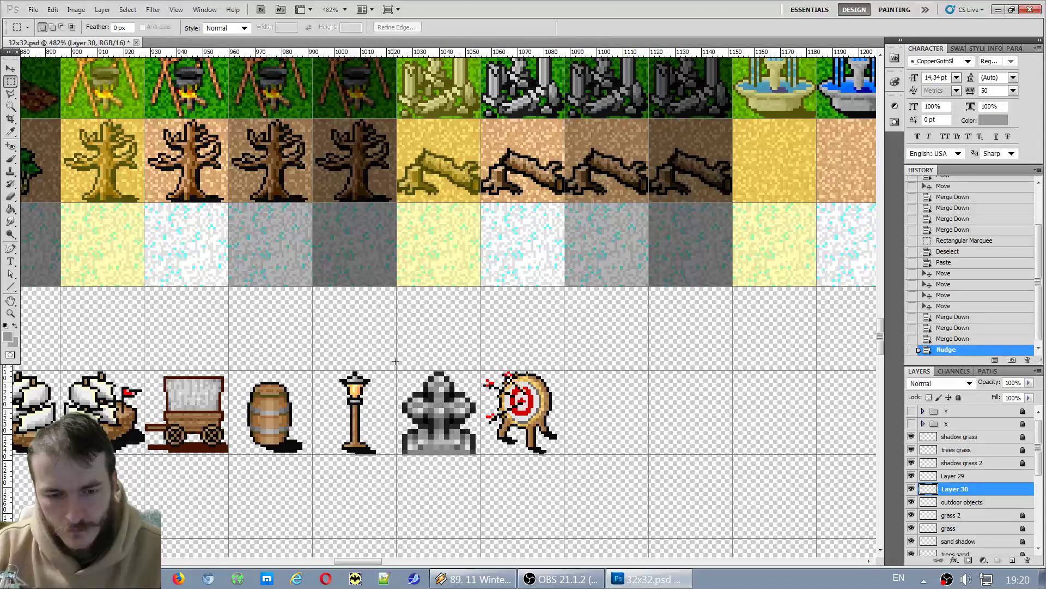
drag(482, 466, 480, 467)
key(ctrl+c)
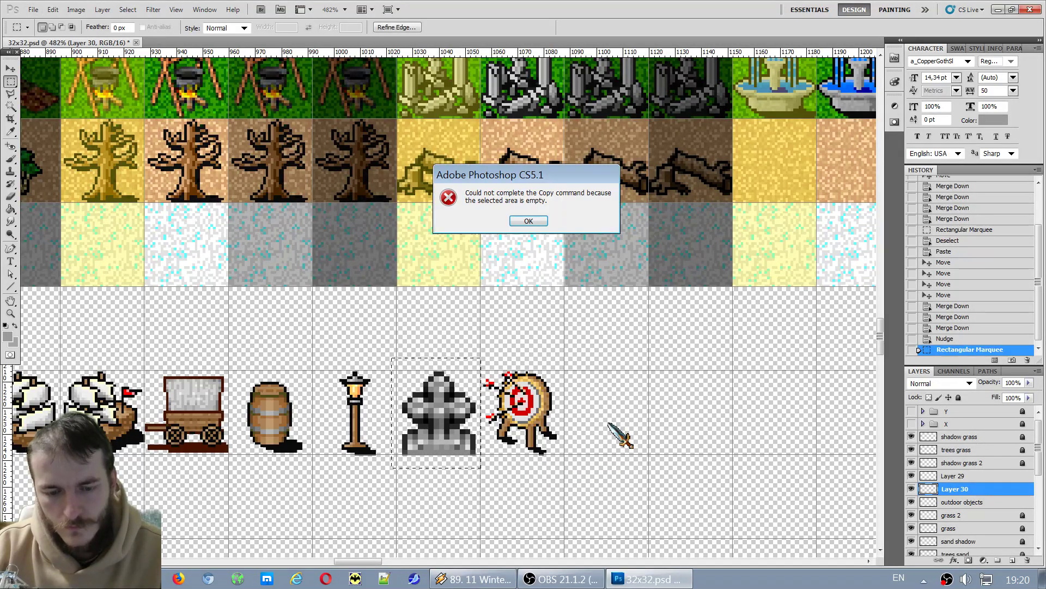
click(513, 229)
Merge Layer 29 down into Layer 30, and copy the selected stone monument from the outdoor objects layer.
click(967, 475)
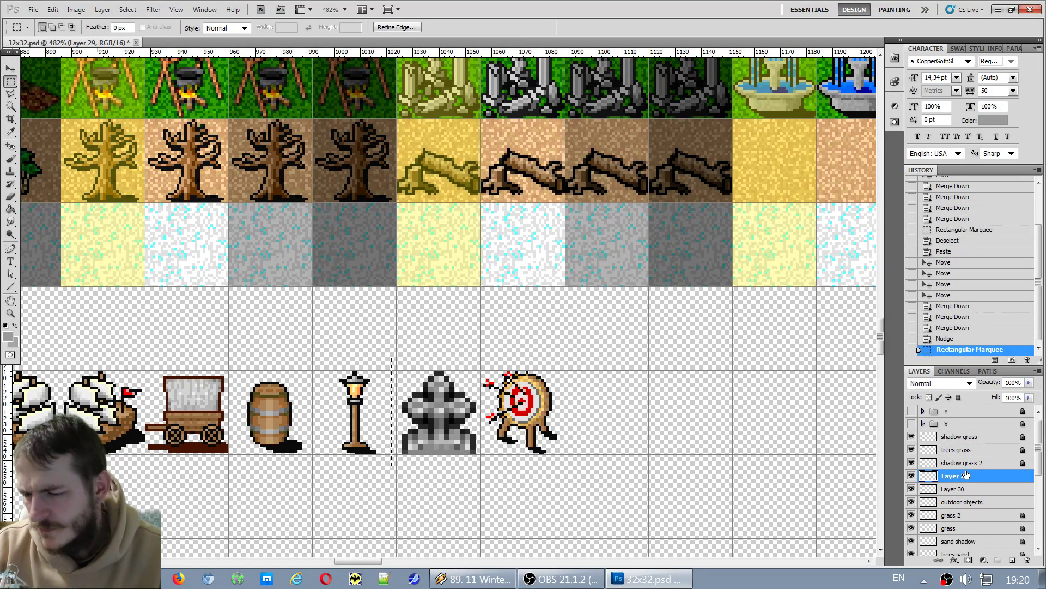
key(ctrl+e)
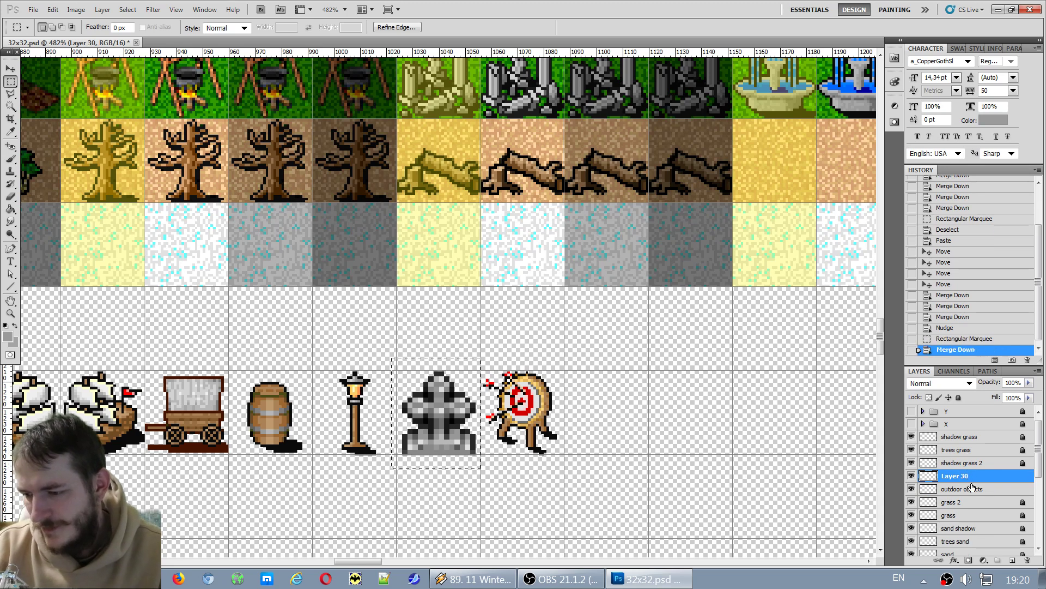
click(976, 490)
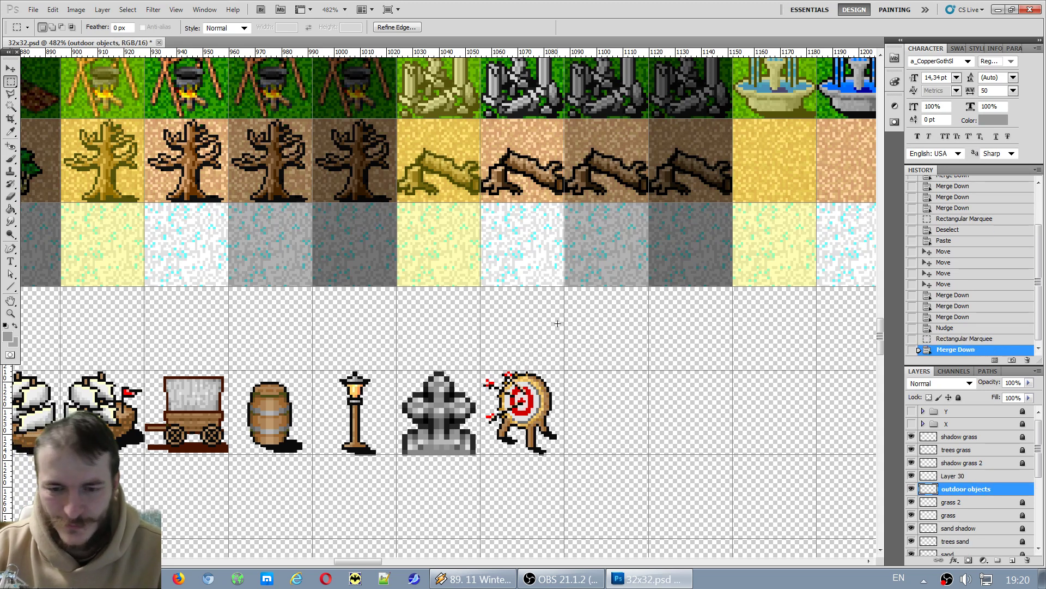
key(ctrl+d)
Paste the stone monument and align it on the brightest empty grass tile below the large palm tree.
scroll(558, 323, down, 6)
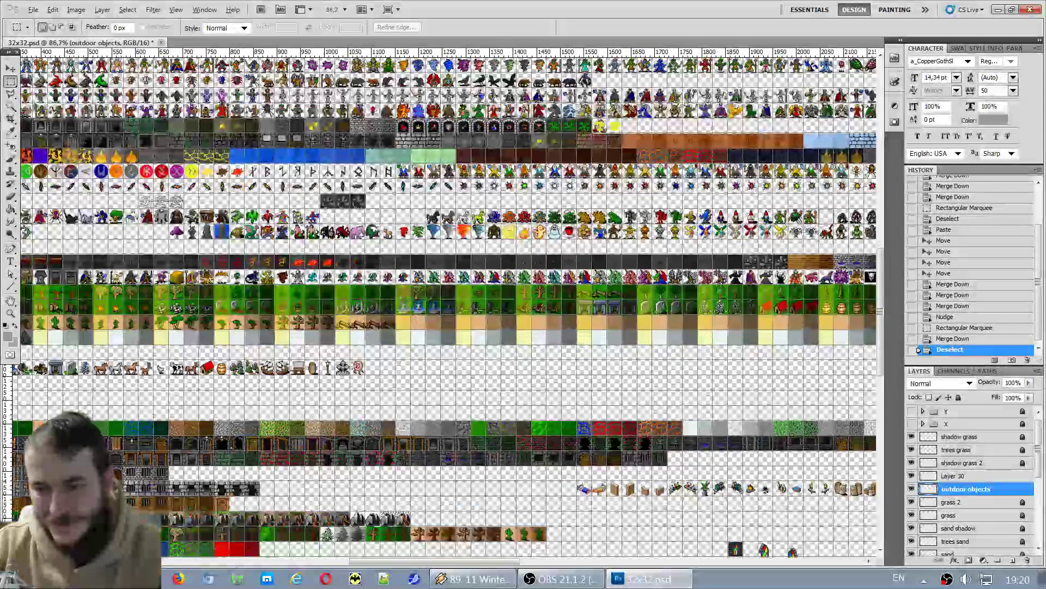
scroll(827, 343, up, 2)
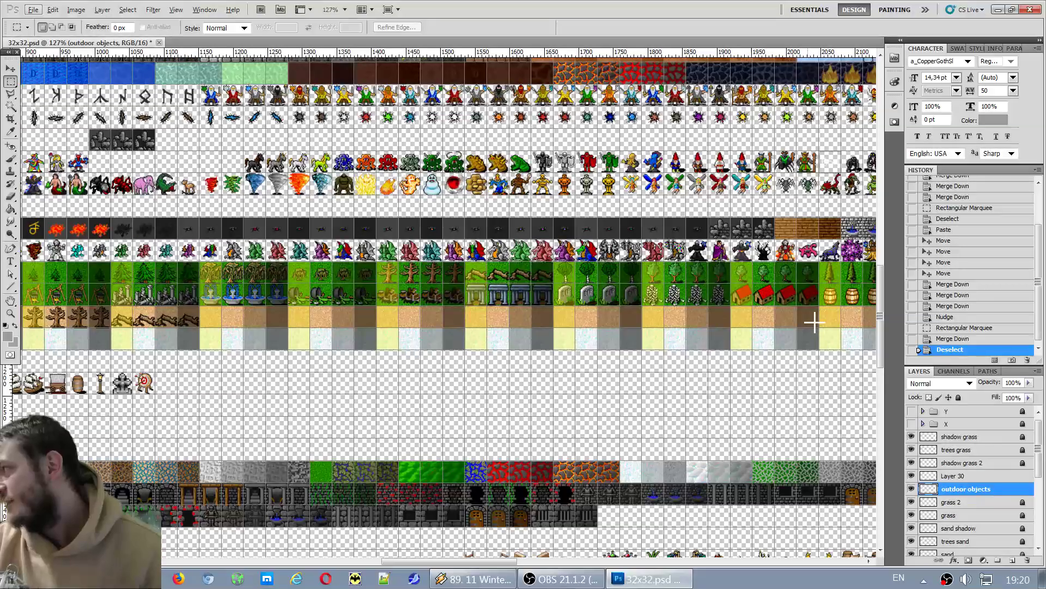
scroll(819, 322, up, 1)
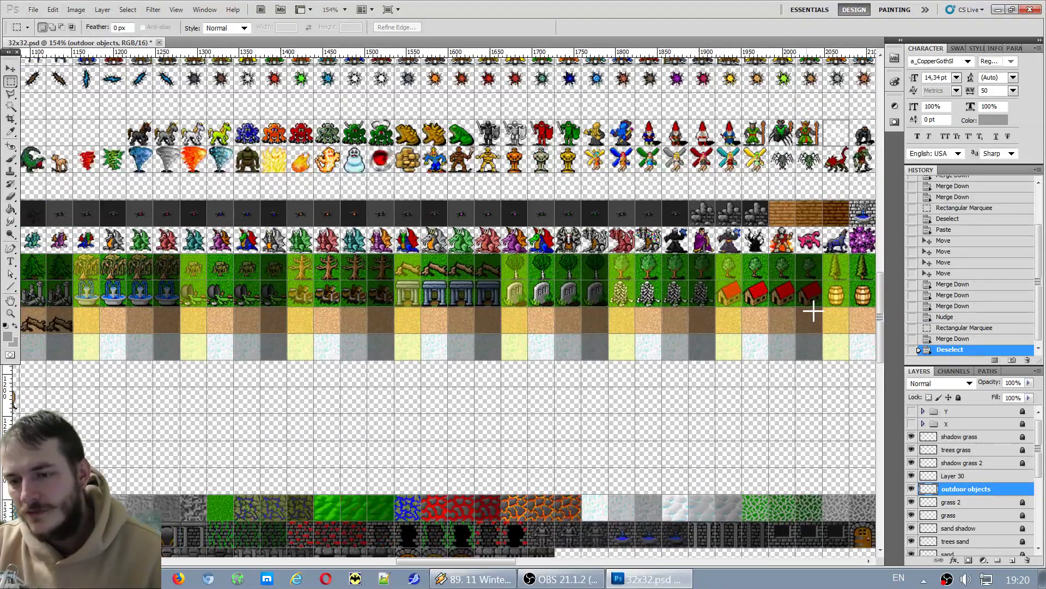
drag(510, 561, 621, 562)
scroll(700, 292, up, 4)
key(ctrl+v)
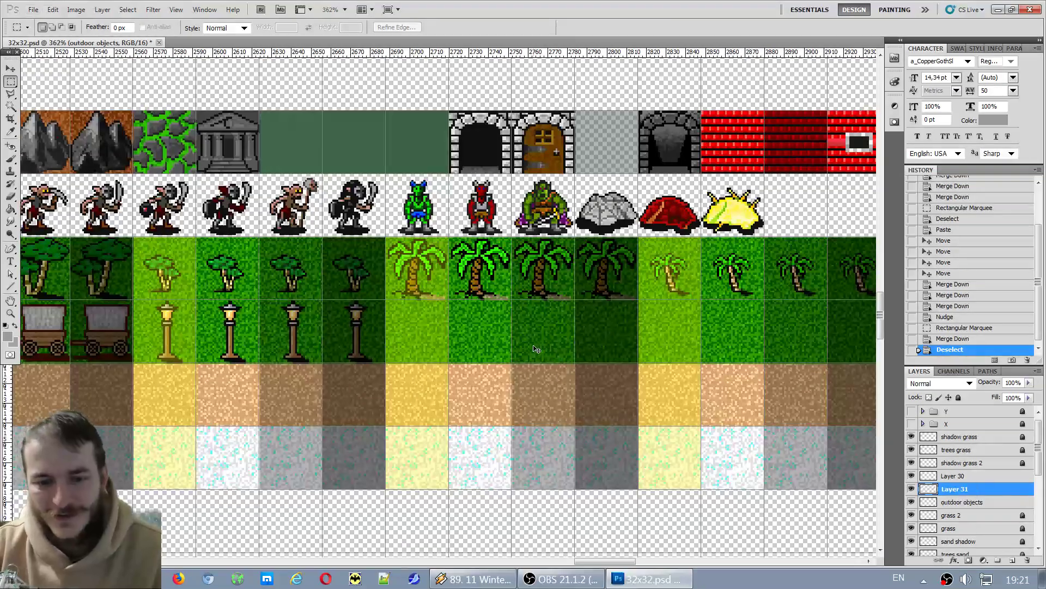
key(v)
drag(426, 329, 411, 348)
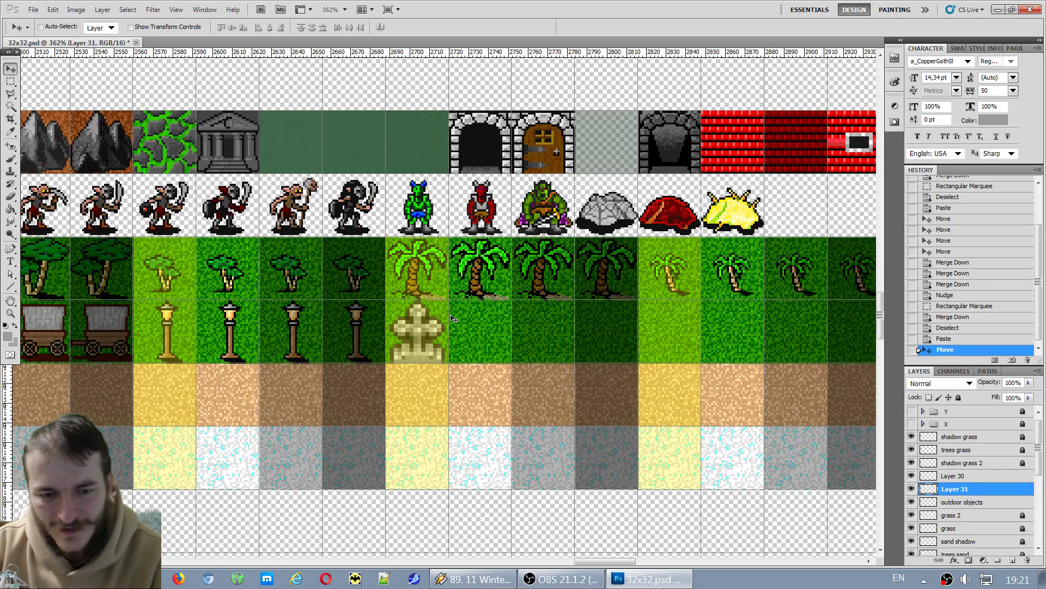
Duplicate the stone monument onto the three darker grass tiles beside it, aligning each copy with its tile.
scroll(447, 354, up, 2)
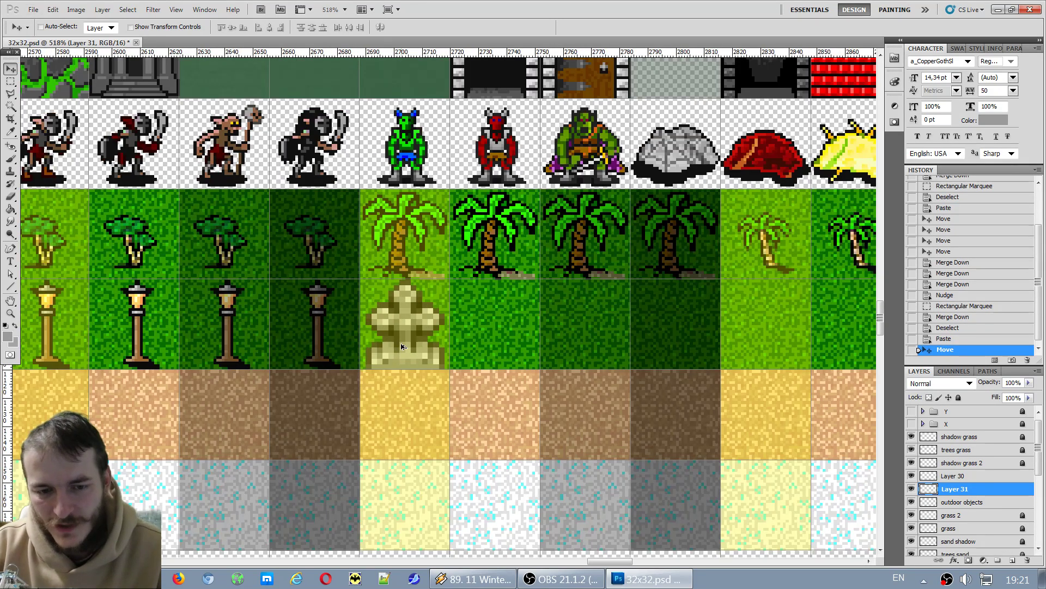
drag(401, 346, 615, 371)
scroll(548, 351, up, 2)
click(971, 500)
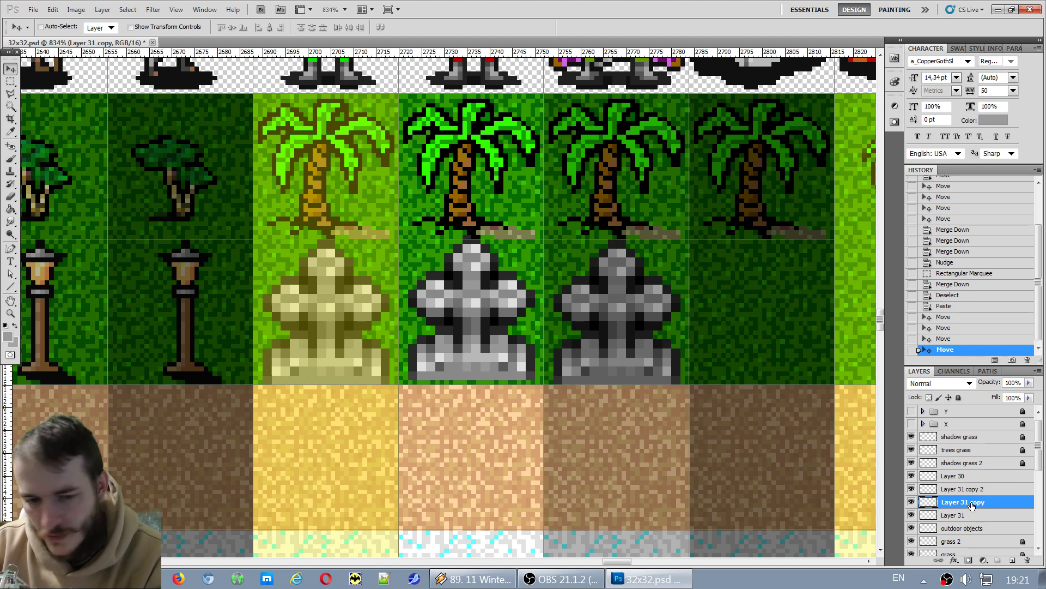
key(Down)
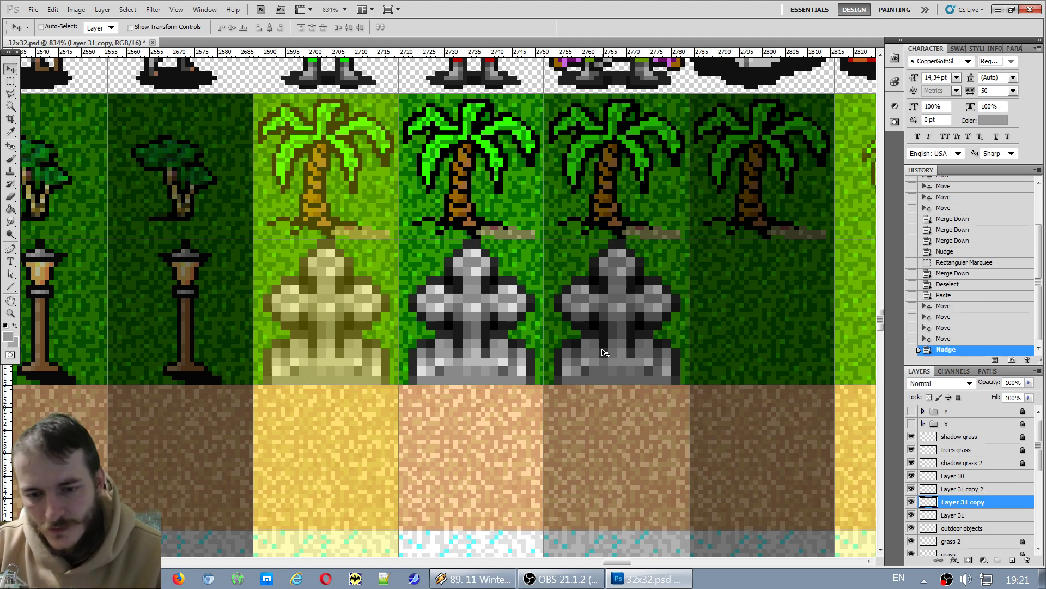
drag(613, 364, 866, 343)
drag(726, 350, 739, 363)
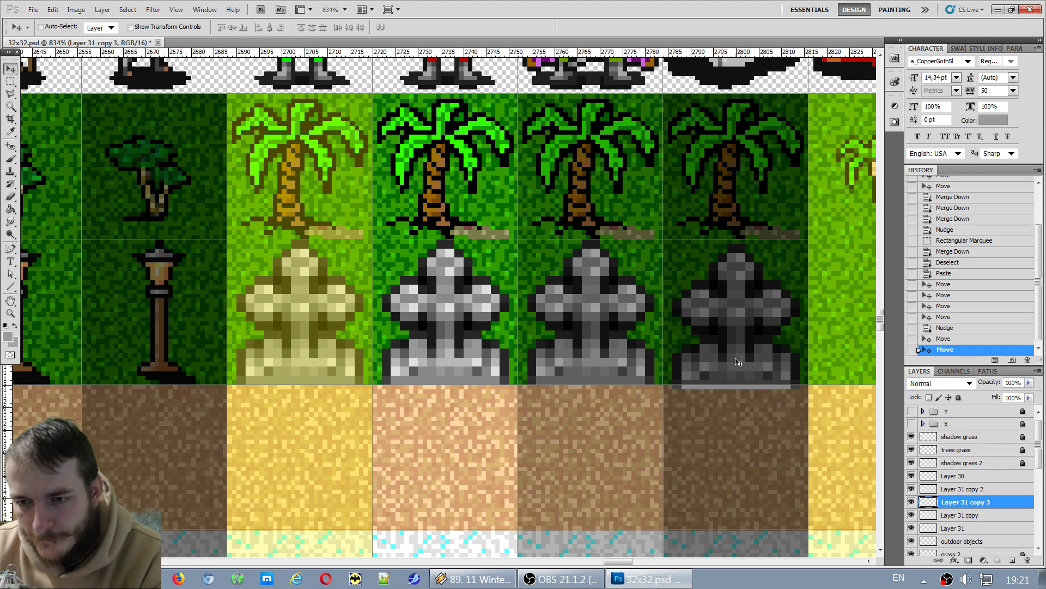
Merge Layer 30 and the three monument copies down into Layer 31.
click(967, 477)
key(ctrl+e)
key(ctrl+e)
key(ctrl+e)
key(ctrl+e)
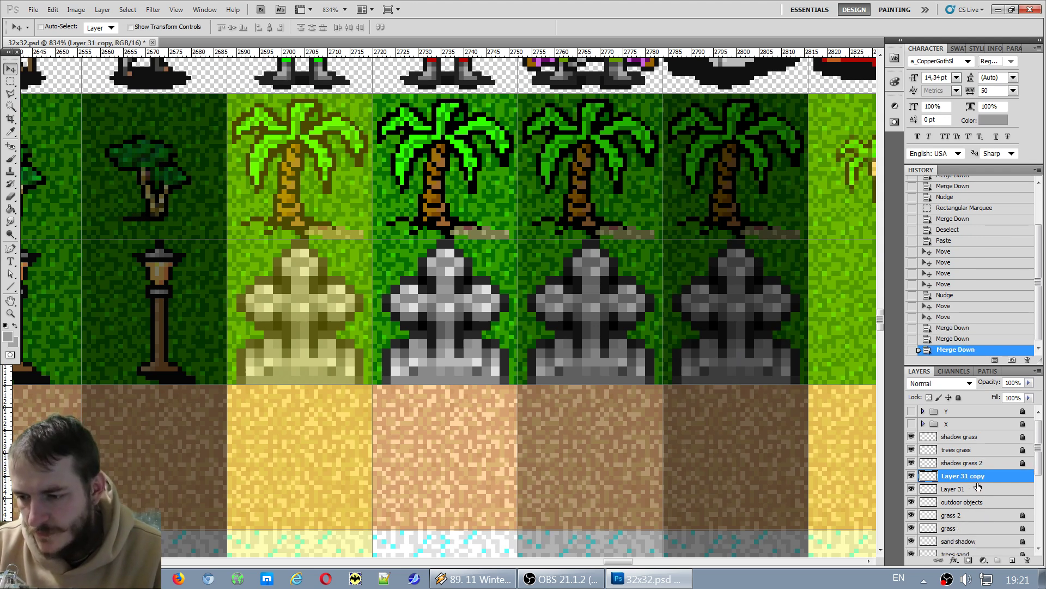
Try merging Layer 31 into the outdoor objects layer and moving the result, and undo both the move and the merge.
key(ctrl+e)
click(912, 476)
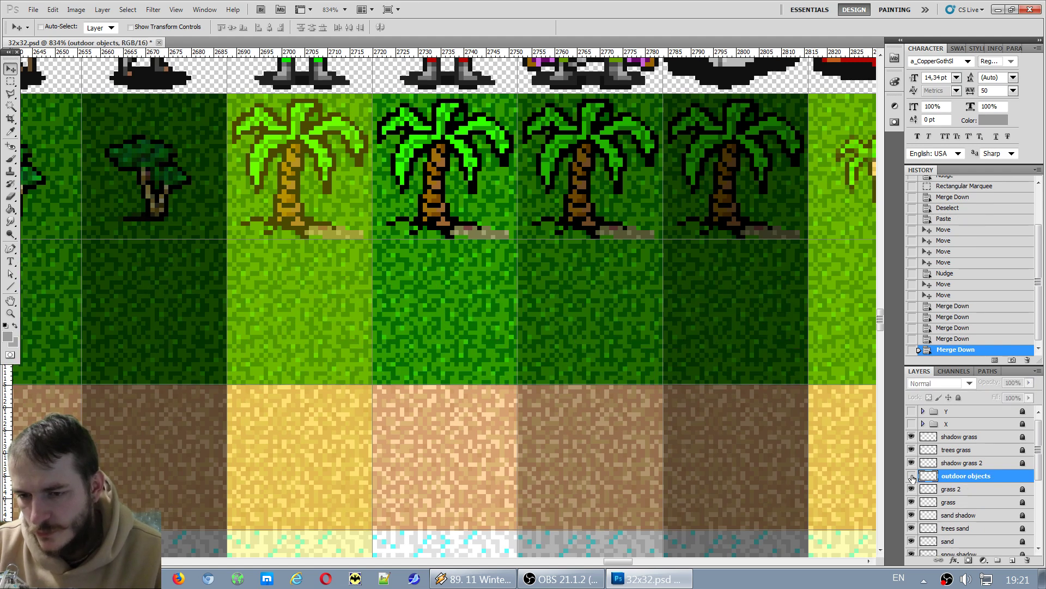
click(912, 476)
scroll(613, 475, down, 3)
scroll(613, 475, down, 8)
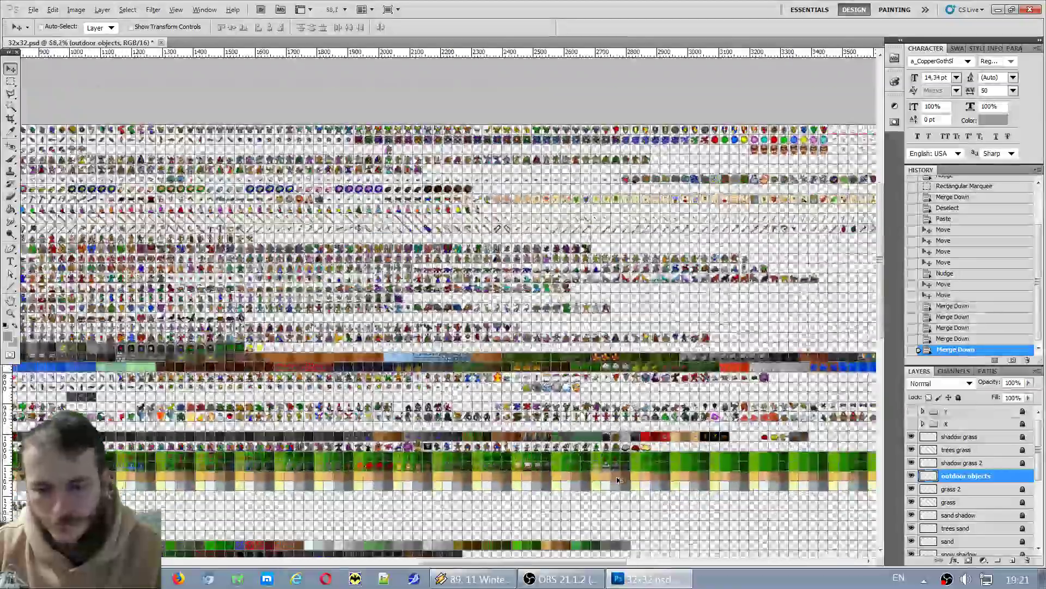
scroll(131, 372, up, 3)
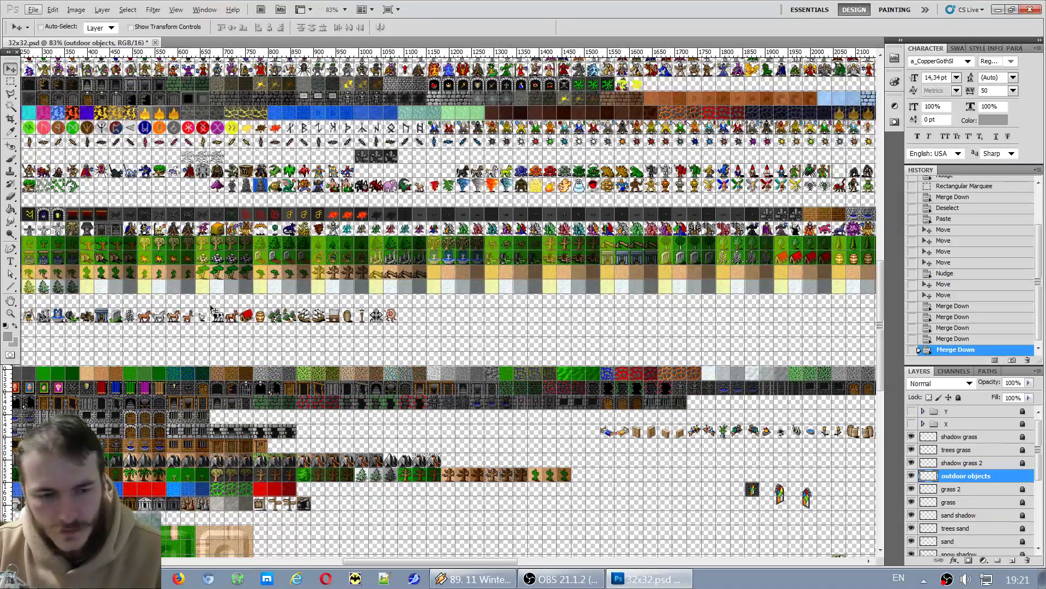
scroll(212, 309, up, 4)
drag(370, 309, 393, 389)
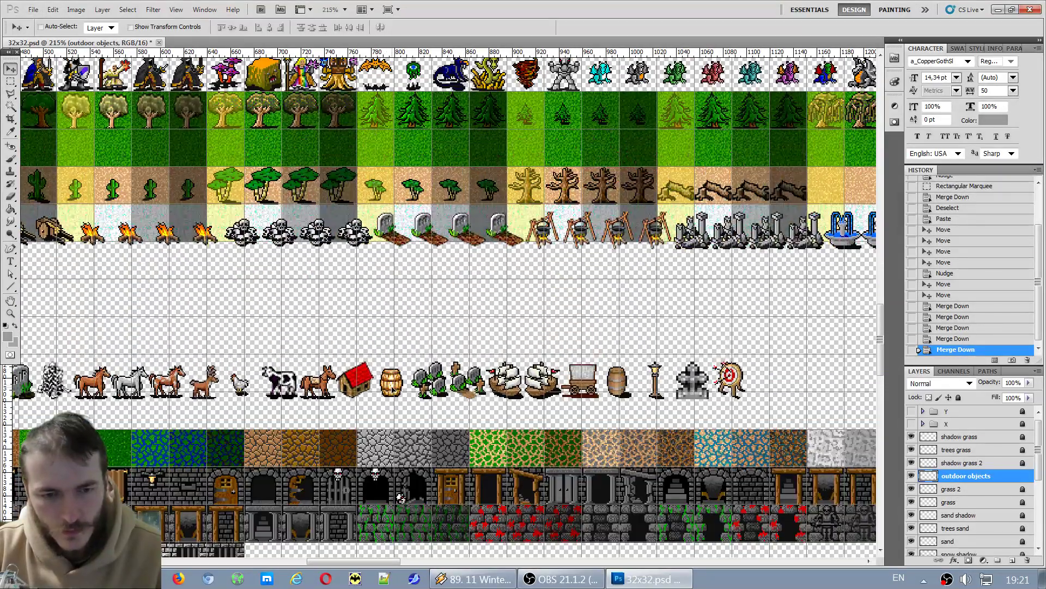
key(Escape)
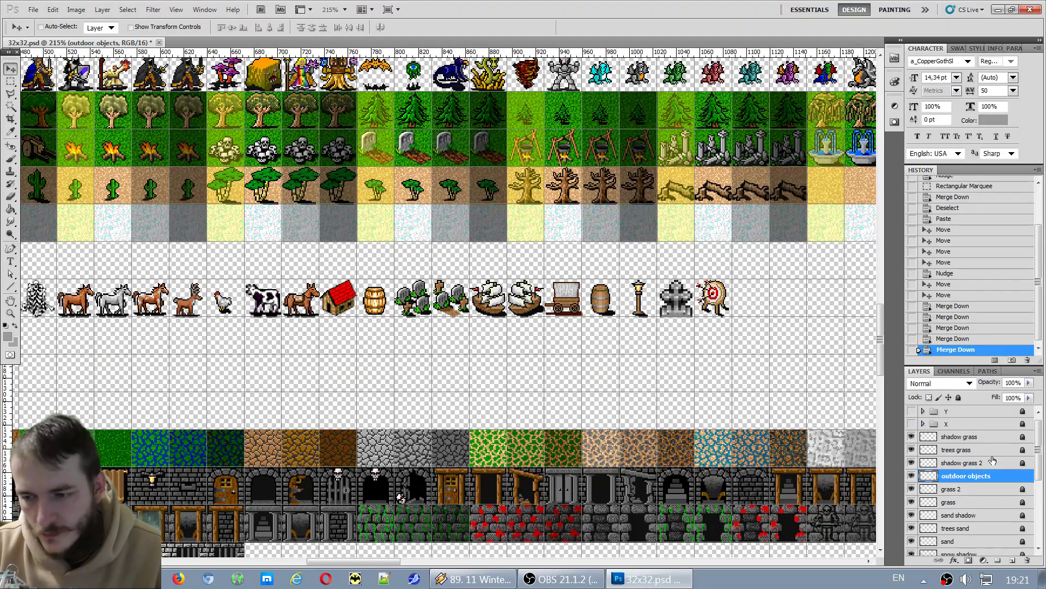
click(960, 339)
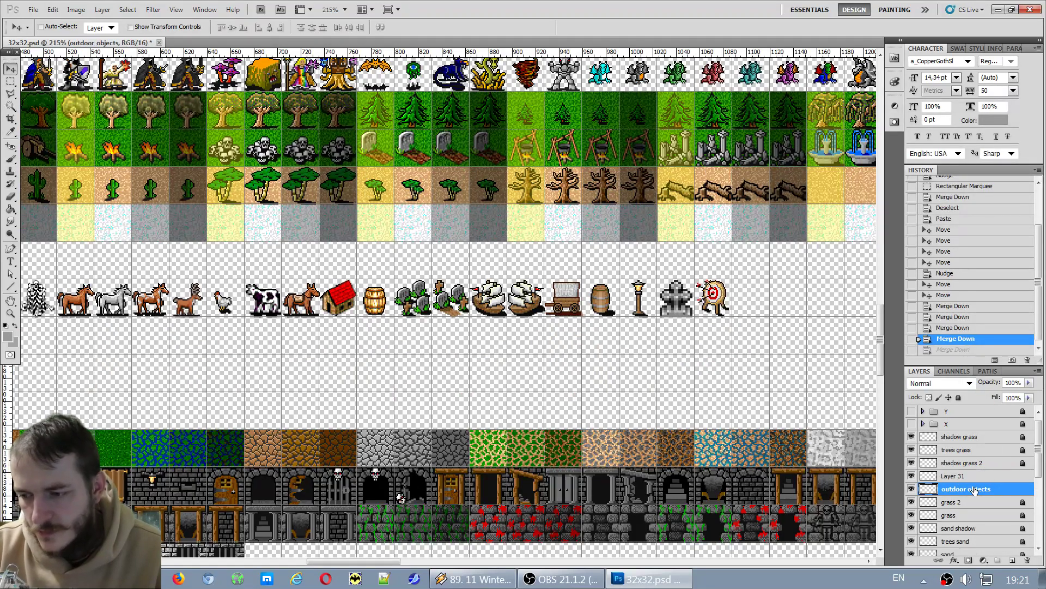
Move the outdoor objects source row down into the empty area just above the floor tiles, starting at the sheet's first columns.
drag(530, 322, 538, 420)
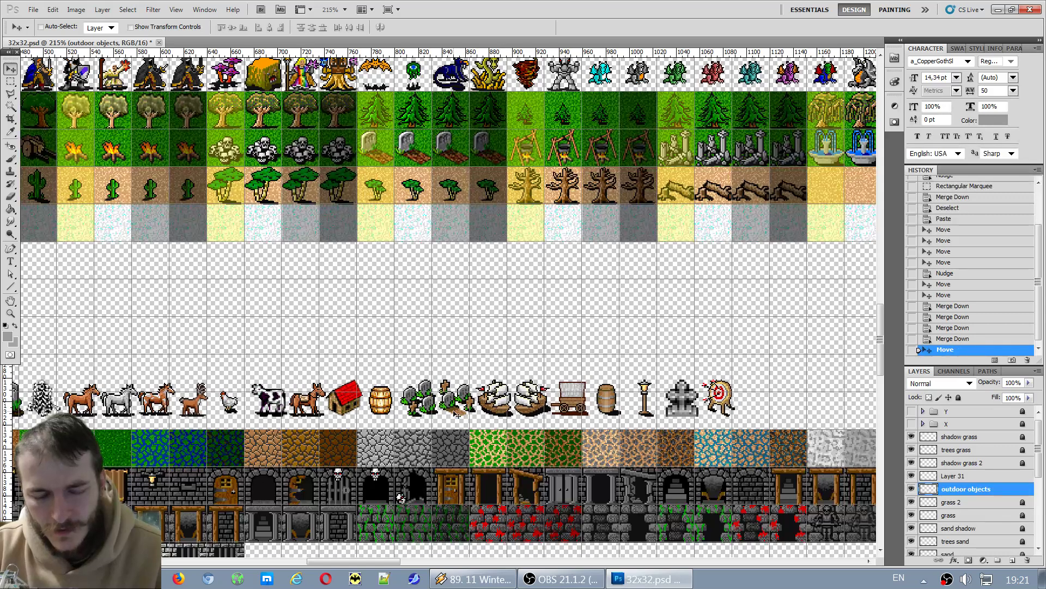
scroll(537, 420, down, 3)
scroll(431, 414, left, 5)
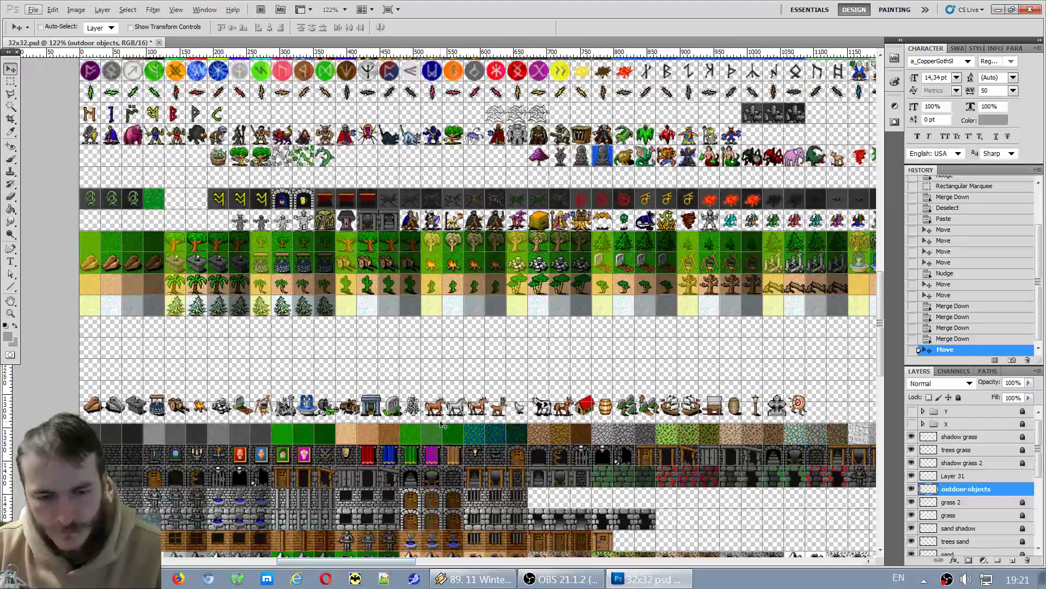
scroll(286, 423, up, 5)
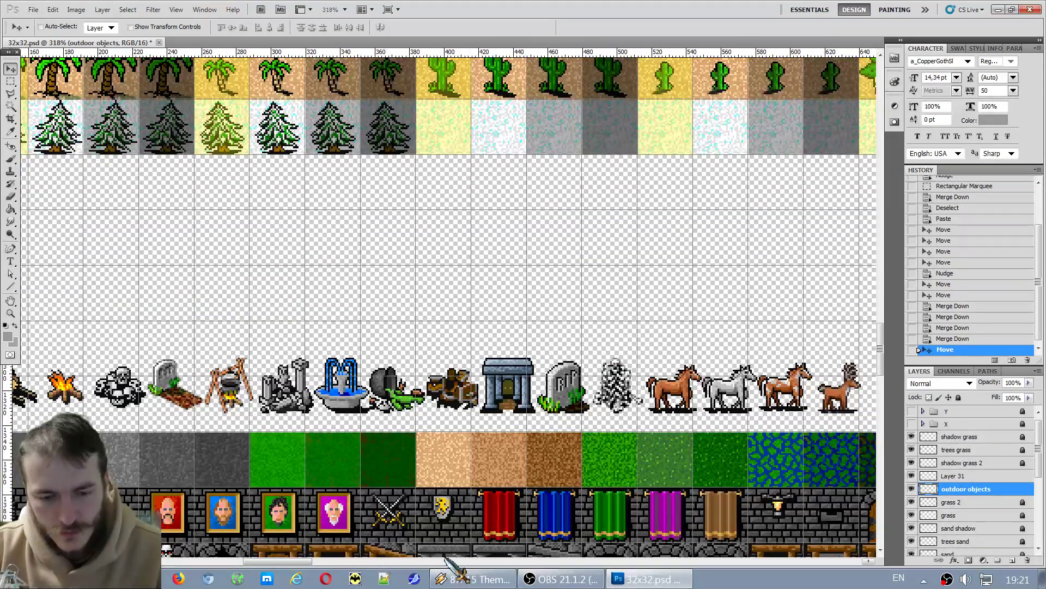
drag(287, 562, 252, 561)
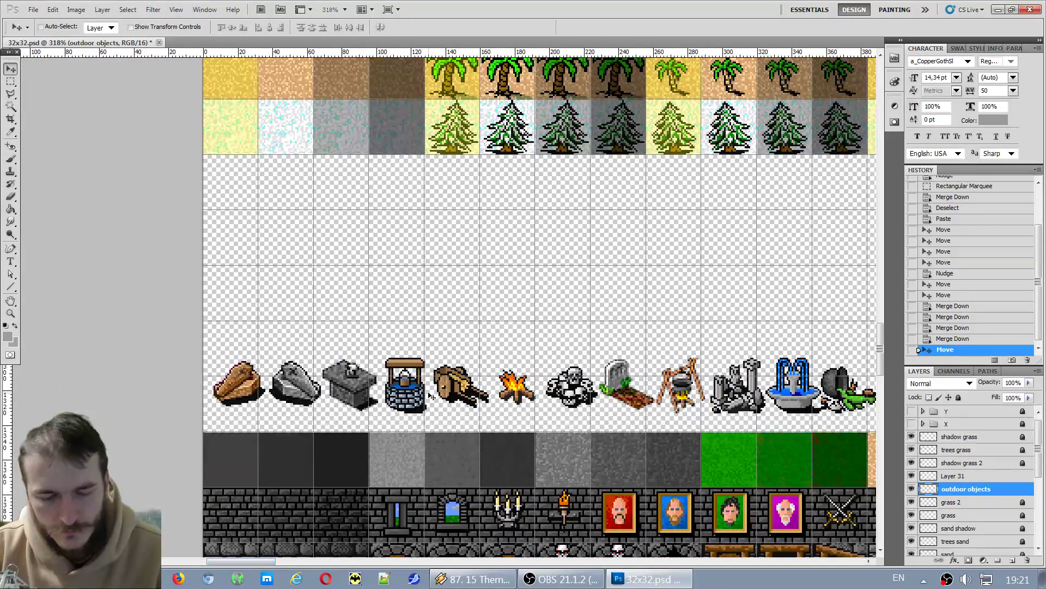
drag(406, 394, 406, 342)
Shift the outdoor objects row sideways until the horses line up with the tile grid columns.
scroll(532, 396, down, 8)
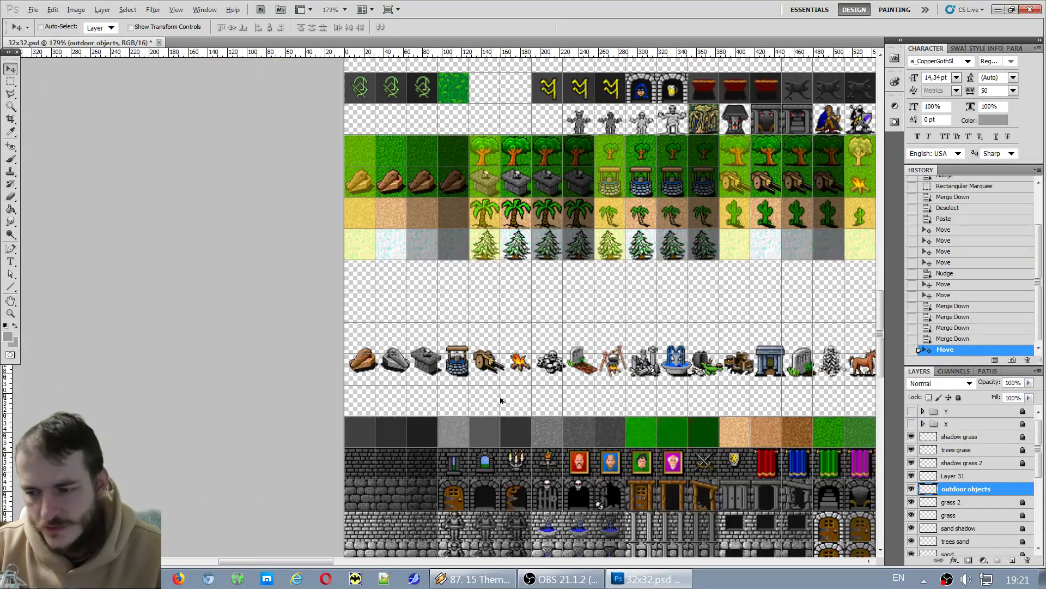
scroll(833, 376, up, 5)
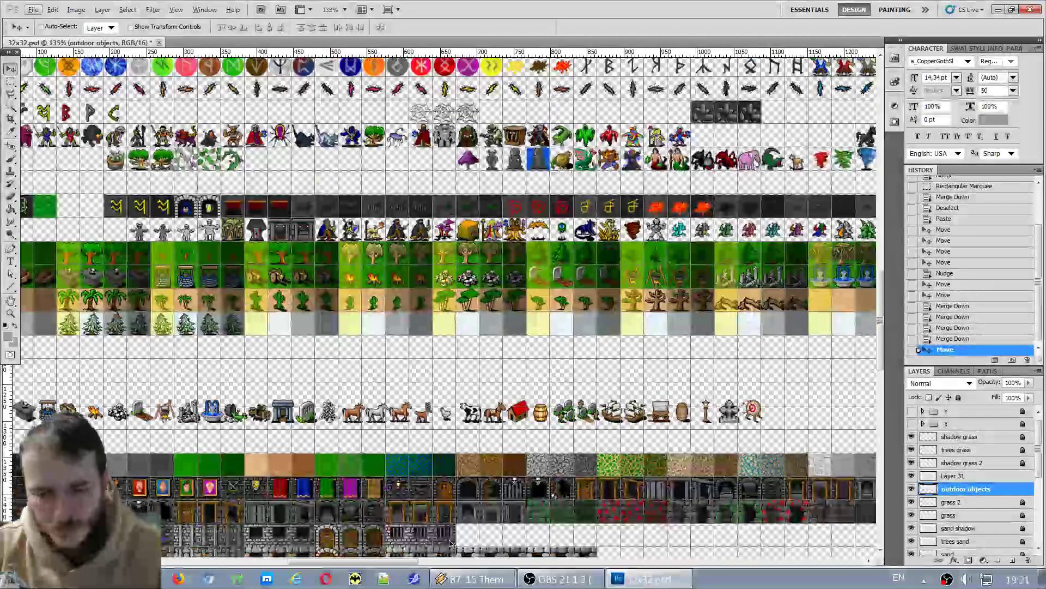
drag(401, 561, 413, 561)
scroll(285, 430, up, 3)
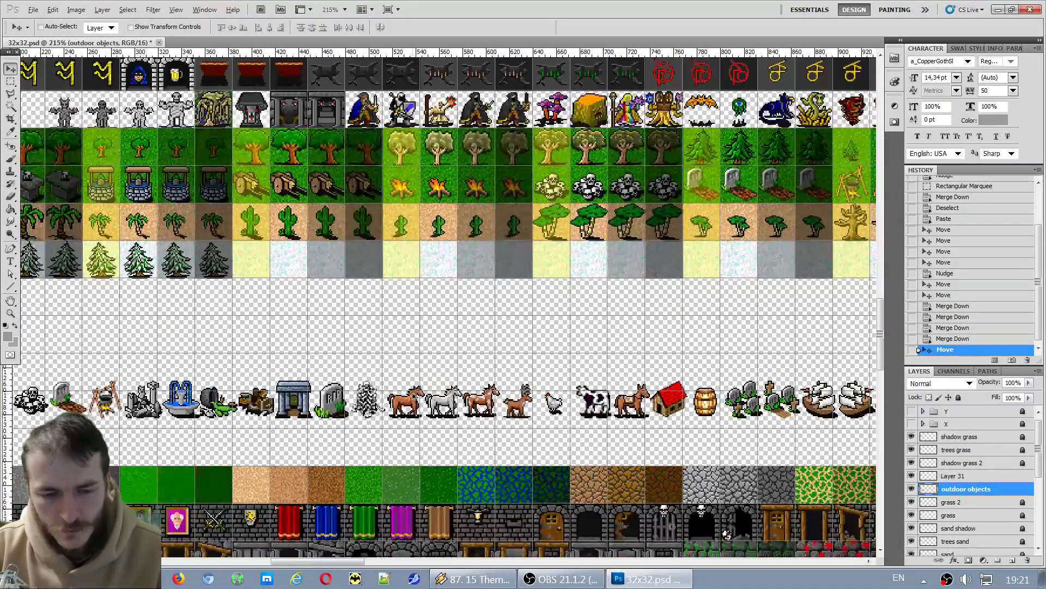
drag(433, 410, 484, 402)
scroll(493, 396, up, 5)
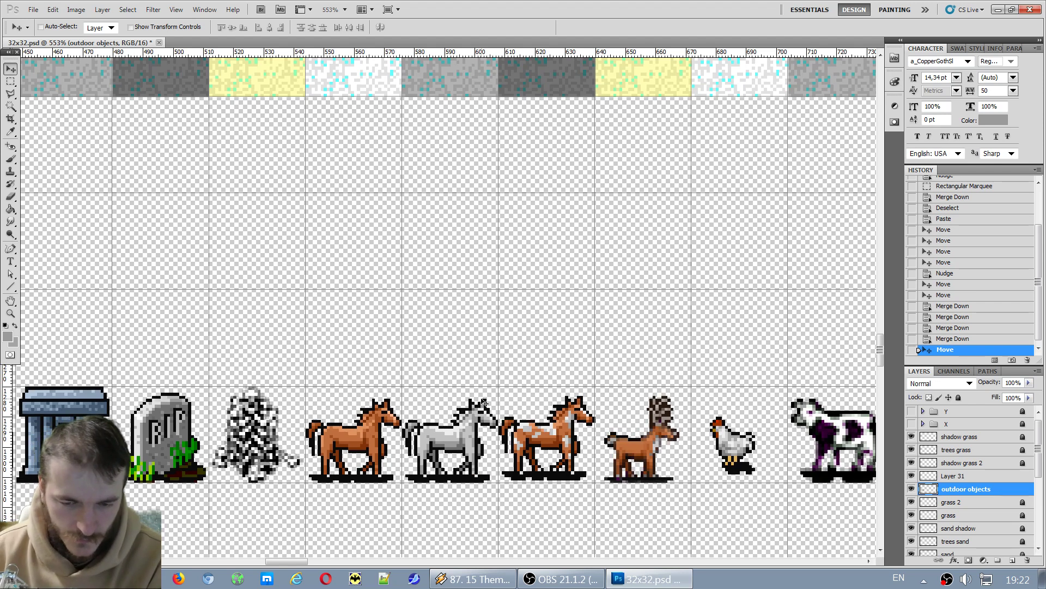
Cut the brown-and-white spotted horse from the outdoor objects layer and paste it on its own layer.
scroll(611, 362, down, 5)
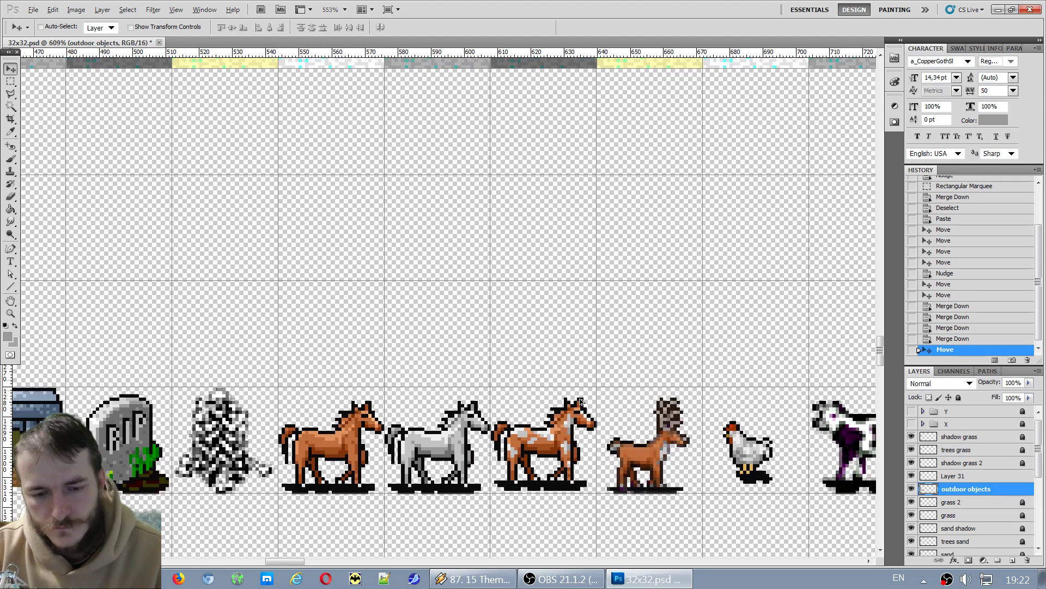
scroll(584, 415, down, 3)
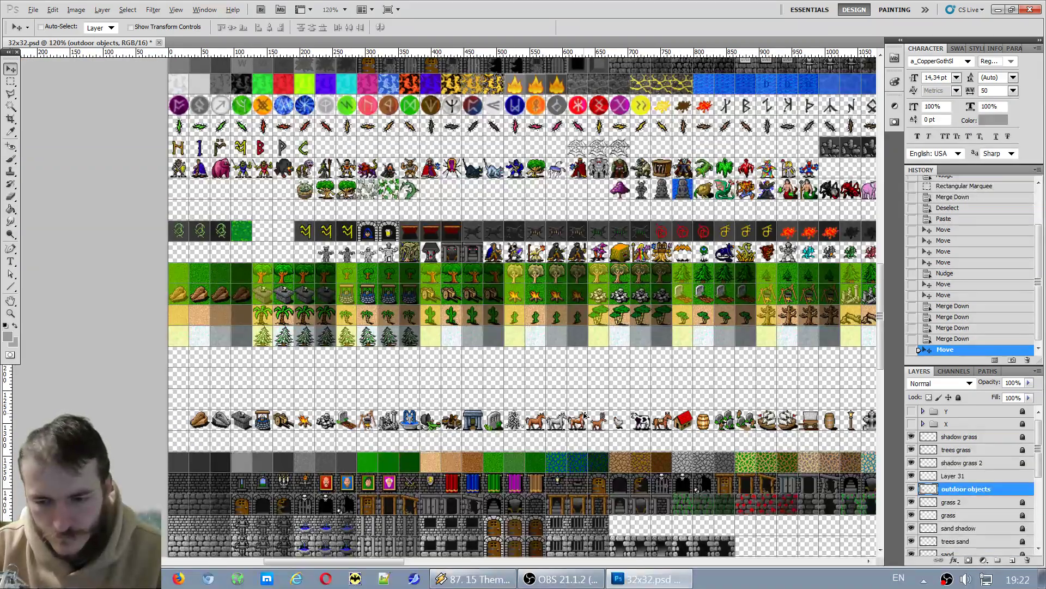
scroll(584, 415, up, 6)
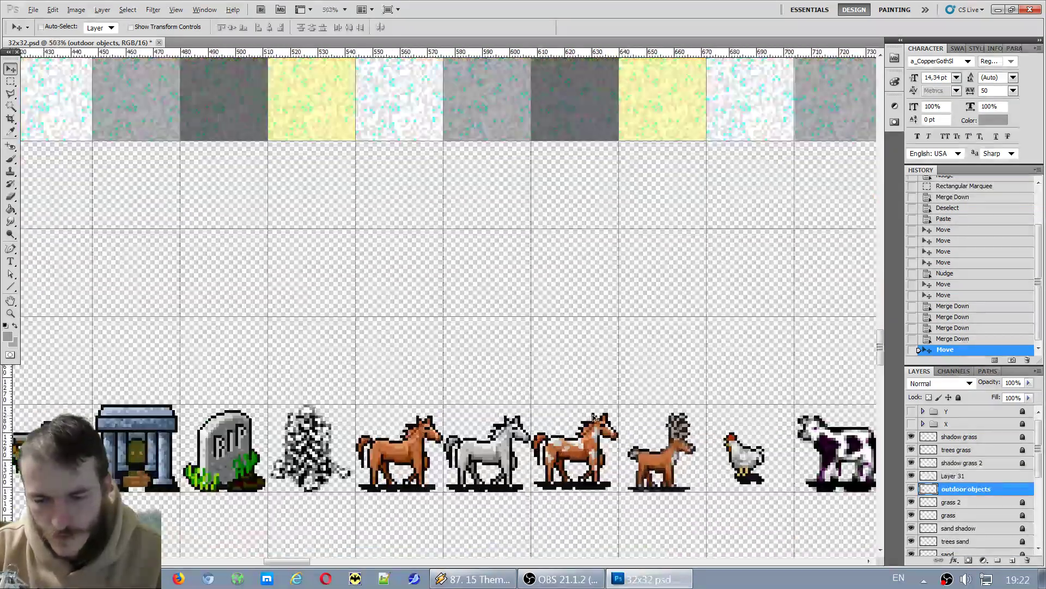
scroll(594, 417, up, 3)
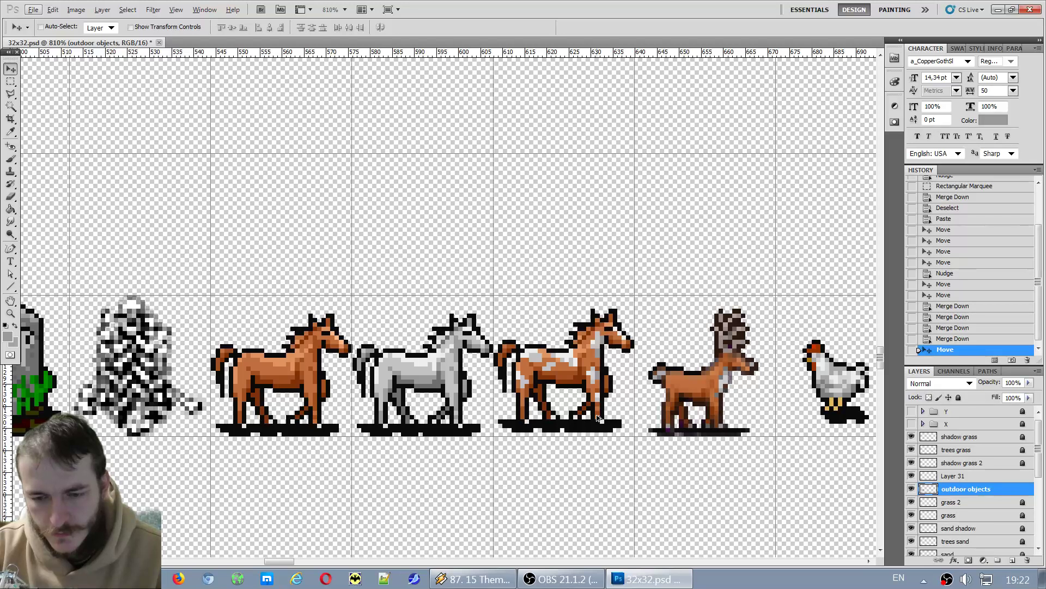
scroll(597, 418, down, 2)
scroll(628, 440, up, 1)
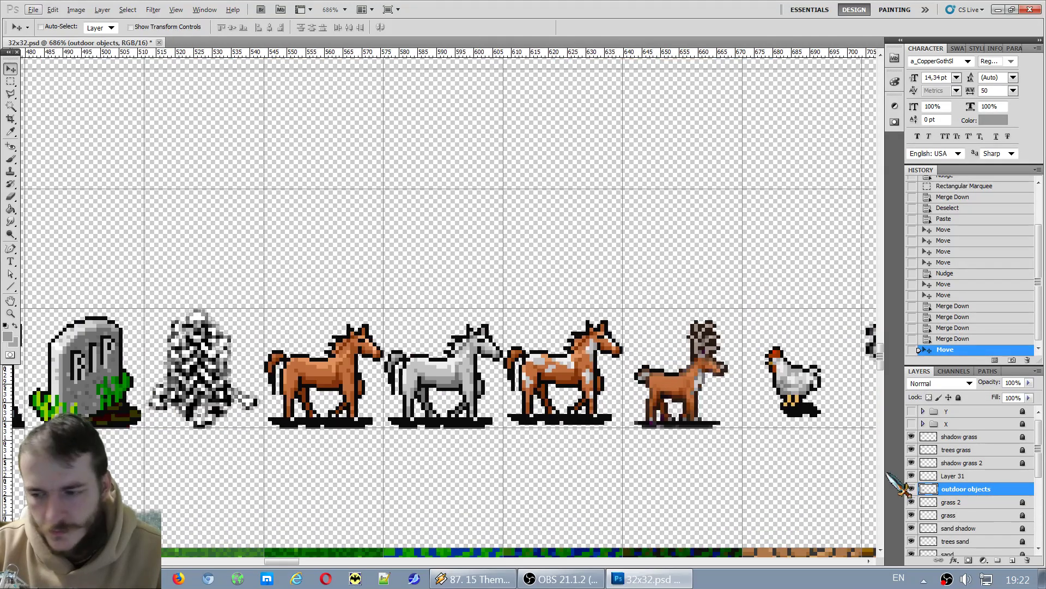
key(m)
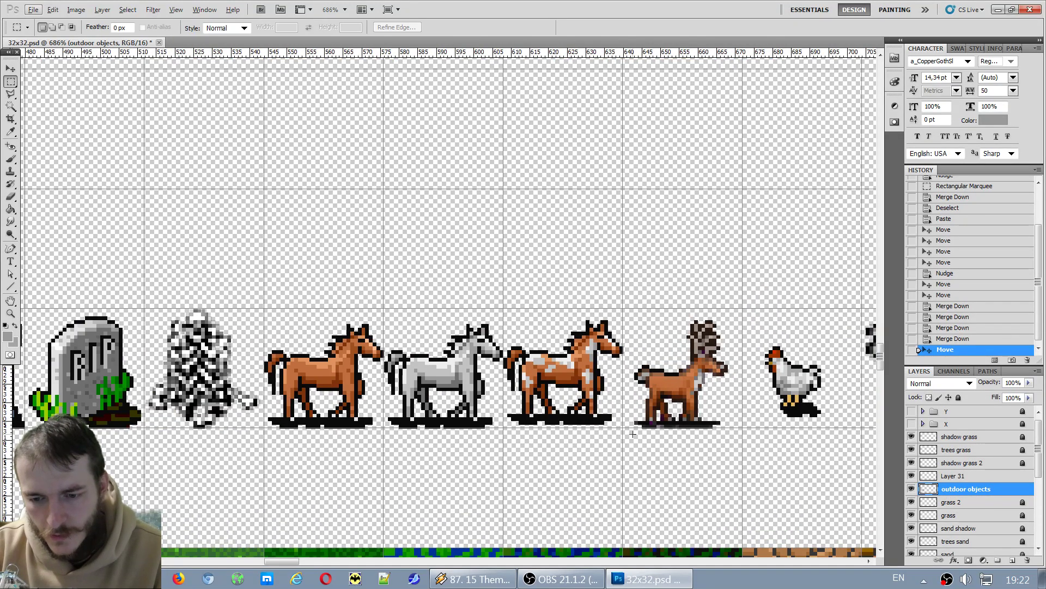
drag(571, 298, 539, 230)
key(ctrl+x)
key(ctrl+v)
Flip the spotted horse horizontally and place it back in its tile beside the grey horse.
key(v)
key(ctrl+t)
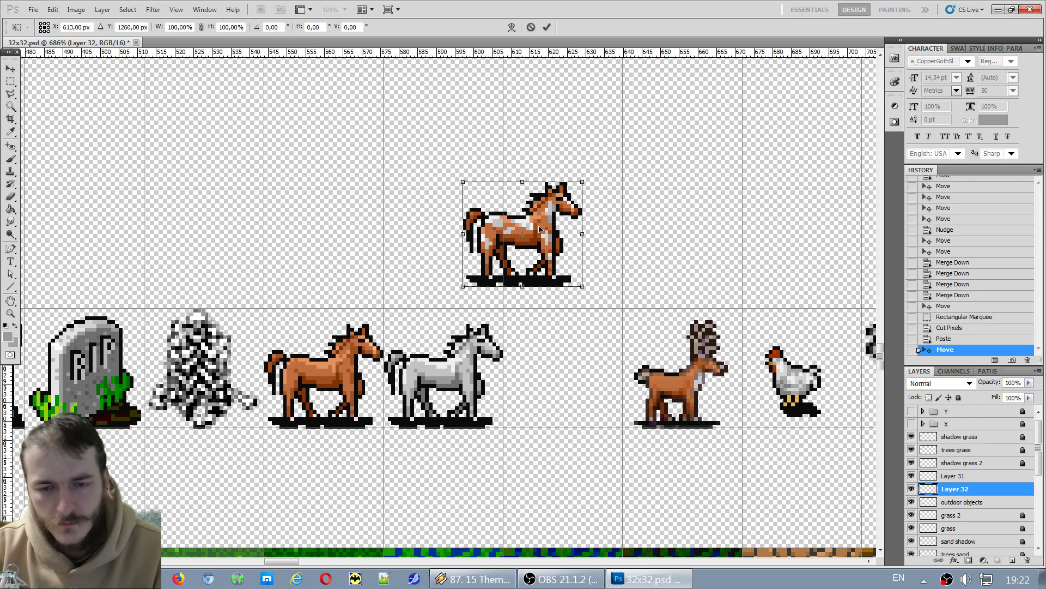
right_click(550, 236)
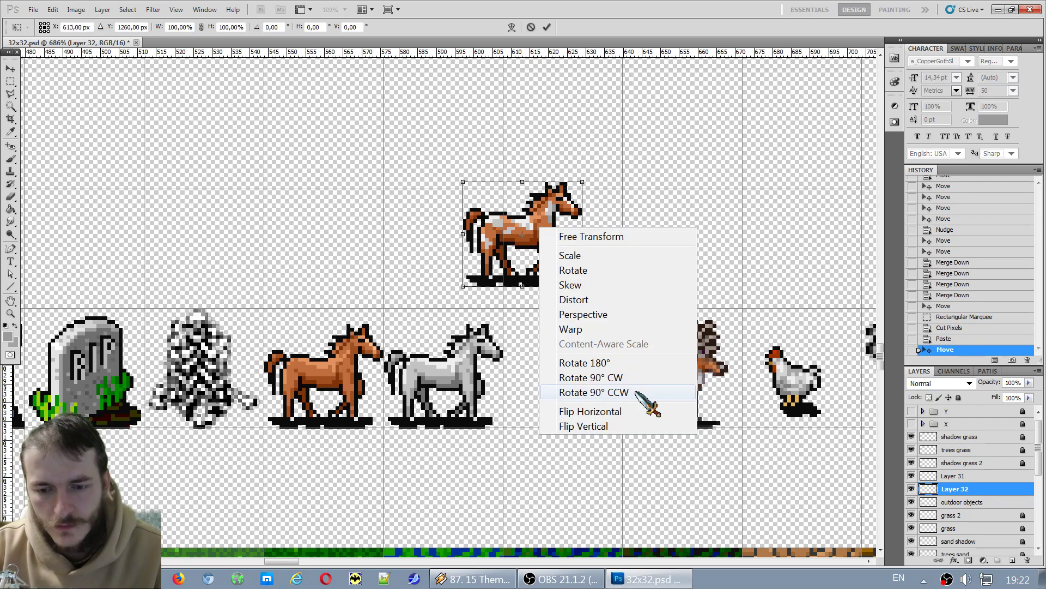
click(605, 412)
key(Return)
drag(549, 254, 572, 366)
key(Down)
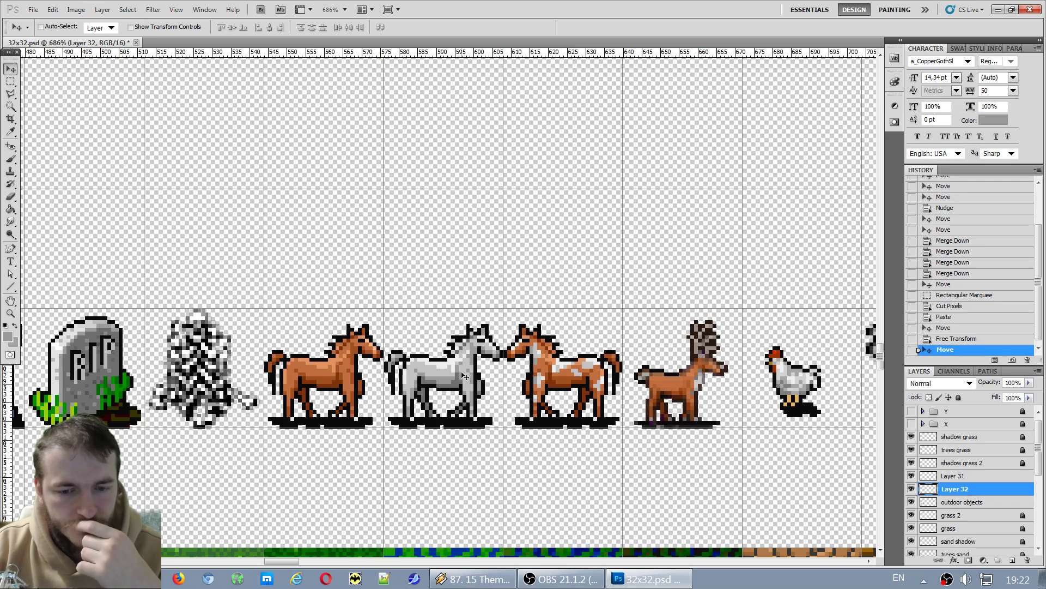
Merge the flipped horse down into the outdoor objects layer and check the layer's contents by toggling its visibility.
scroll(621, 309, down, 3)
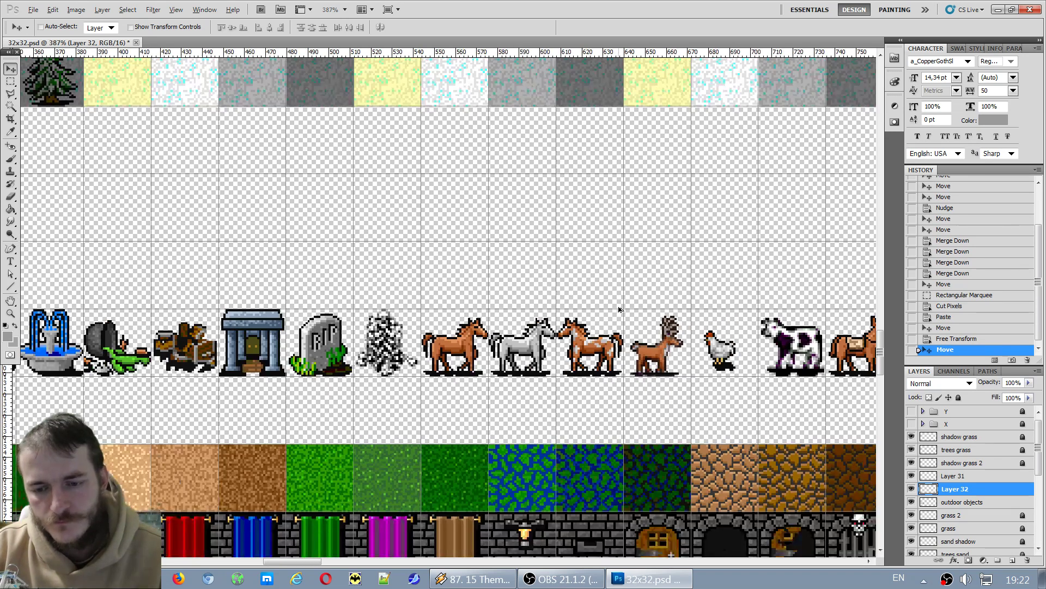
click(11, 81)
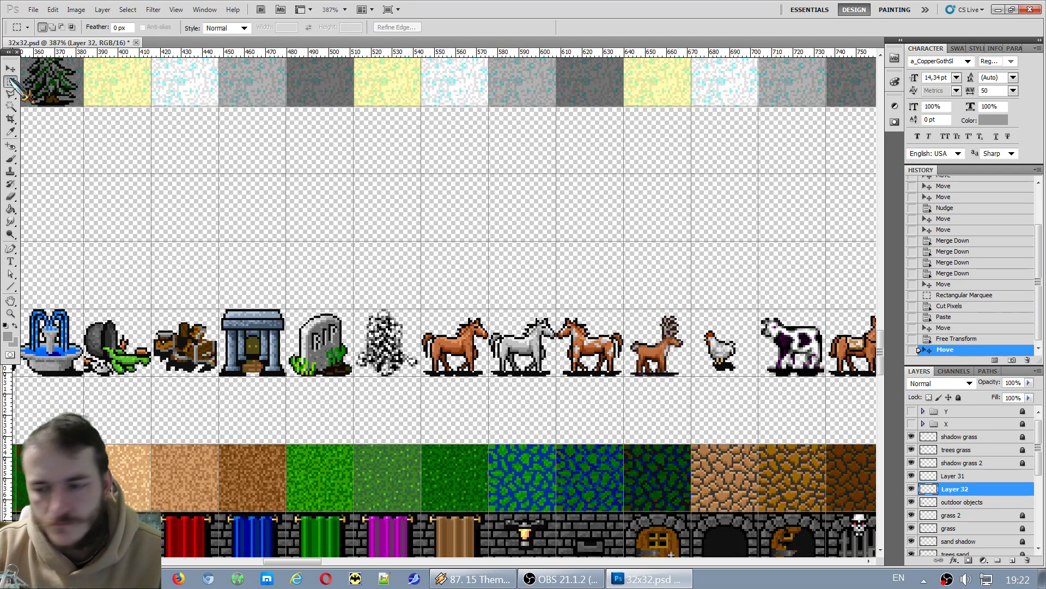
key(ctrl+e)
click(911, 489)
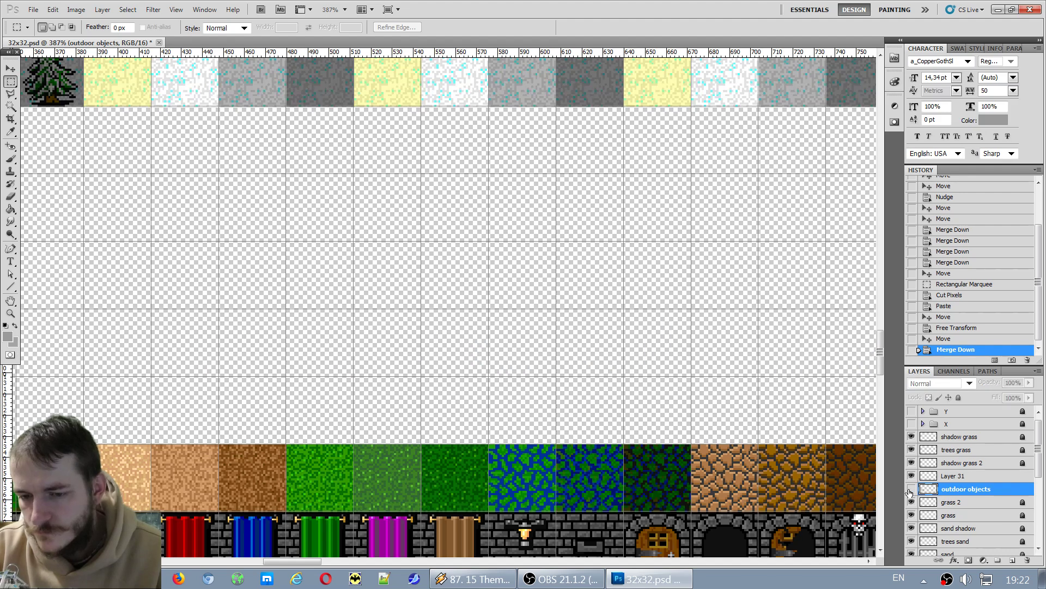
click(911, 489)
Select the animal sprites from the brown horse up to the red-roofed house and cut them from the outdoor objects layer.
scroll(434, 299, down, 3)
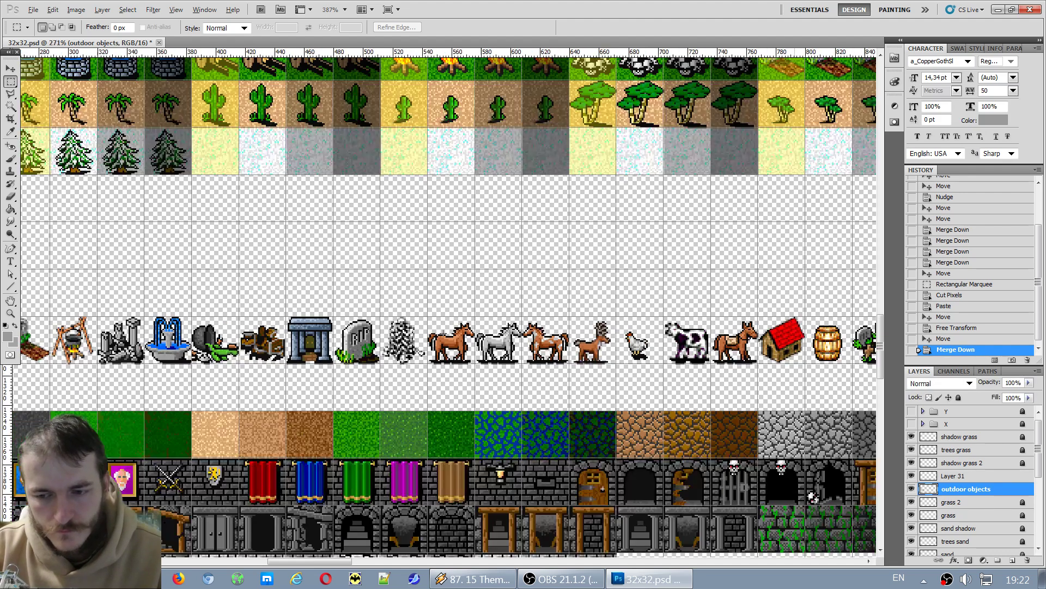
scroll(383, 303, up, 3)
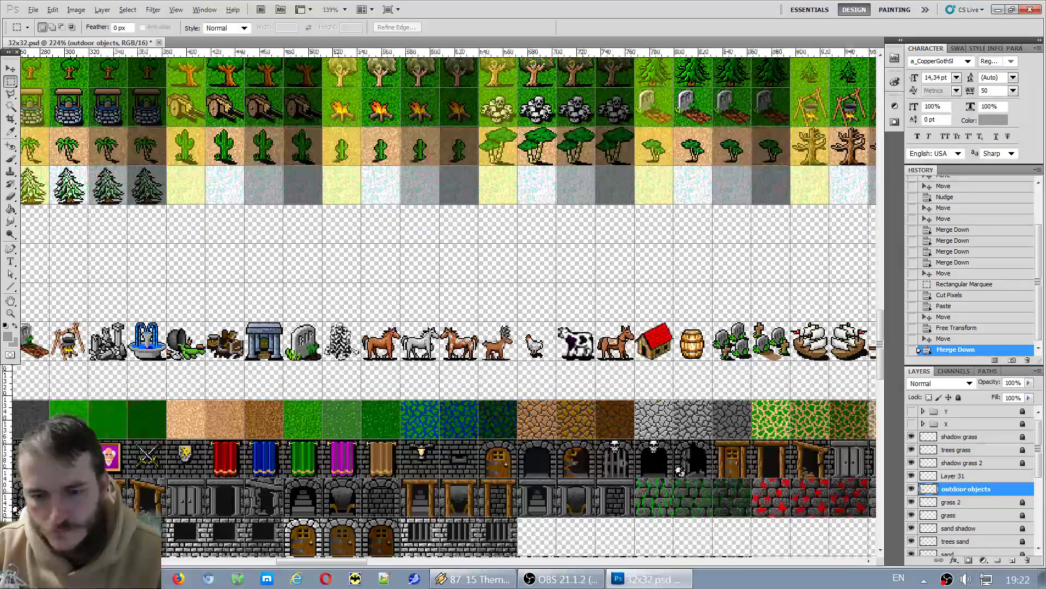
scroll(322, 323, up, 1)
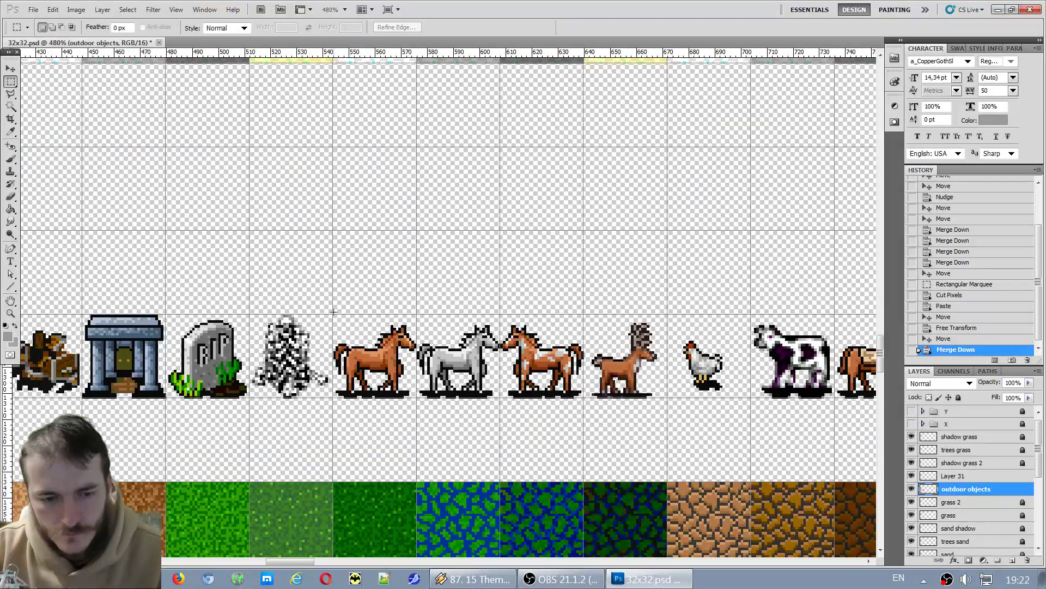
drag(519, 382, 698, 429)
key(ctrl+x)
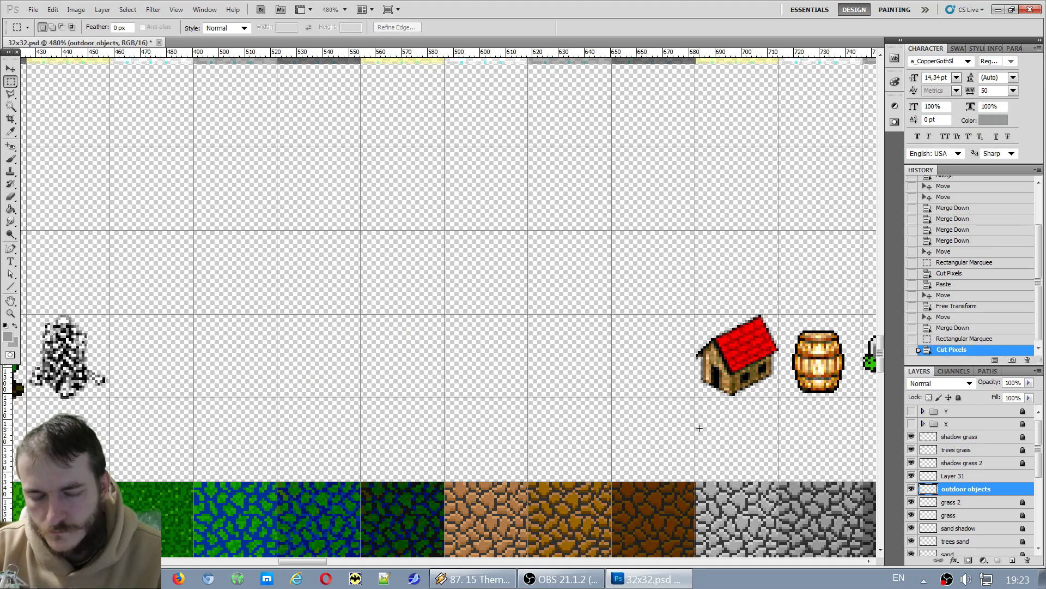
Paste the cut animals on a new layer and place them in the empty tiles directly after the bee sprite.
scroll(668, 422, down, 5)
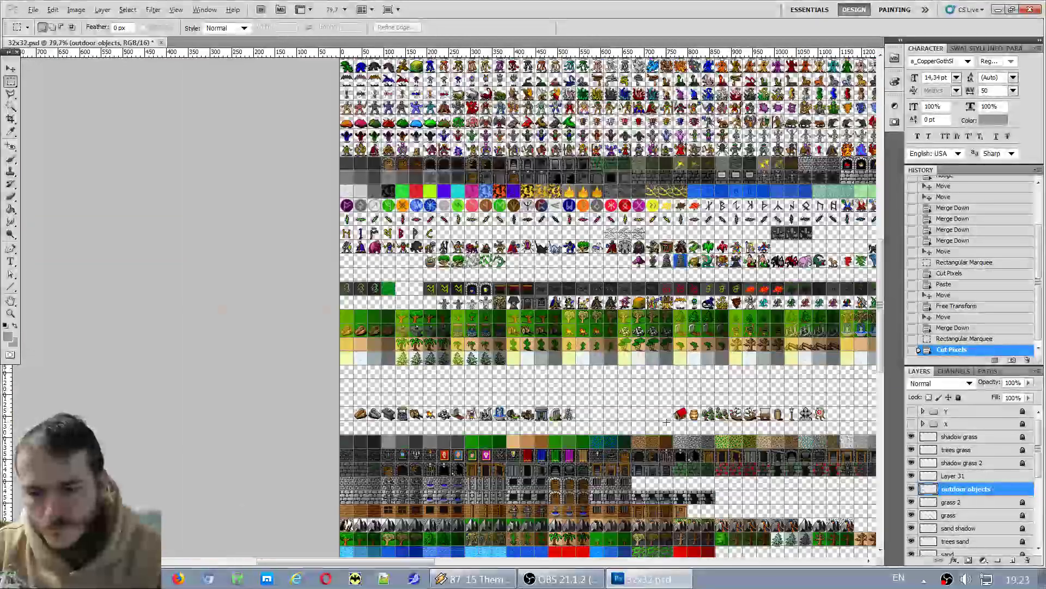
scroll(809, 354, up, 2)
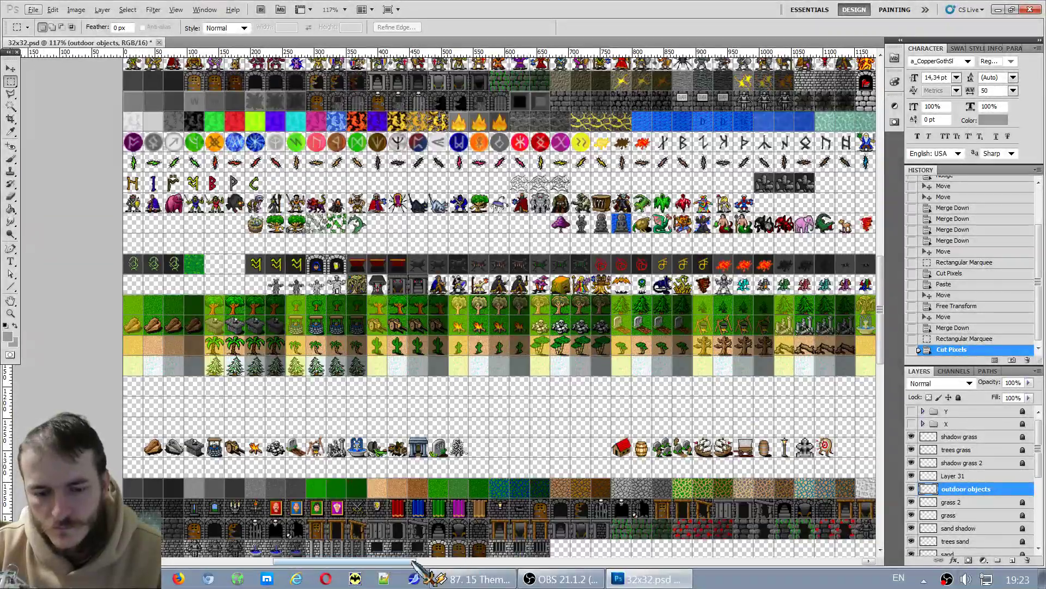
drag(419, 561, 691, 561)
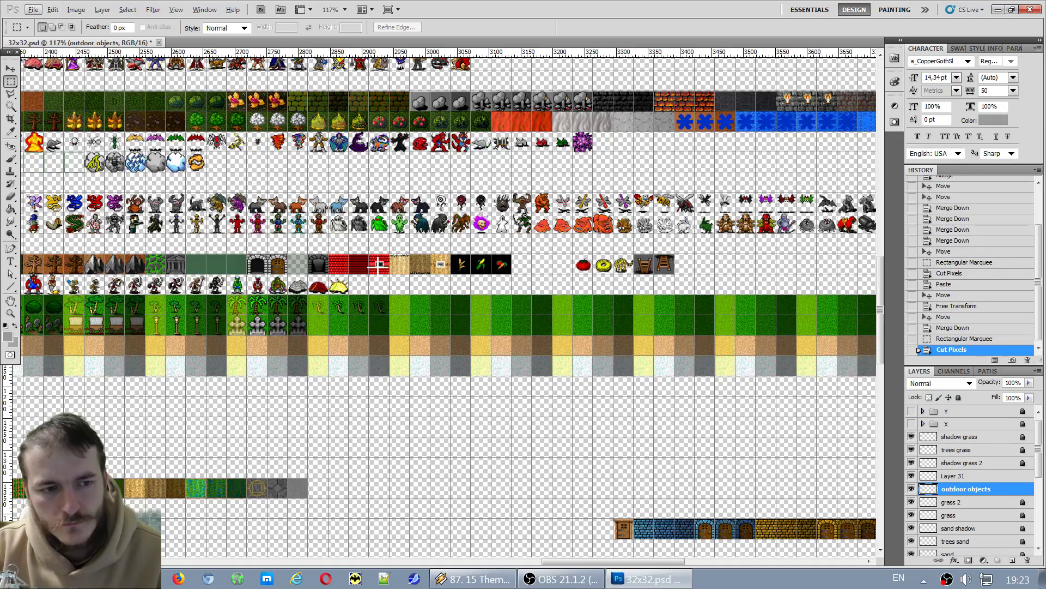
scroll(450, 250, down, 3)
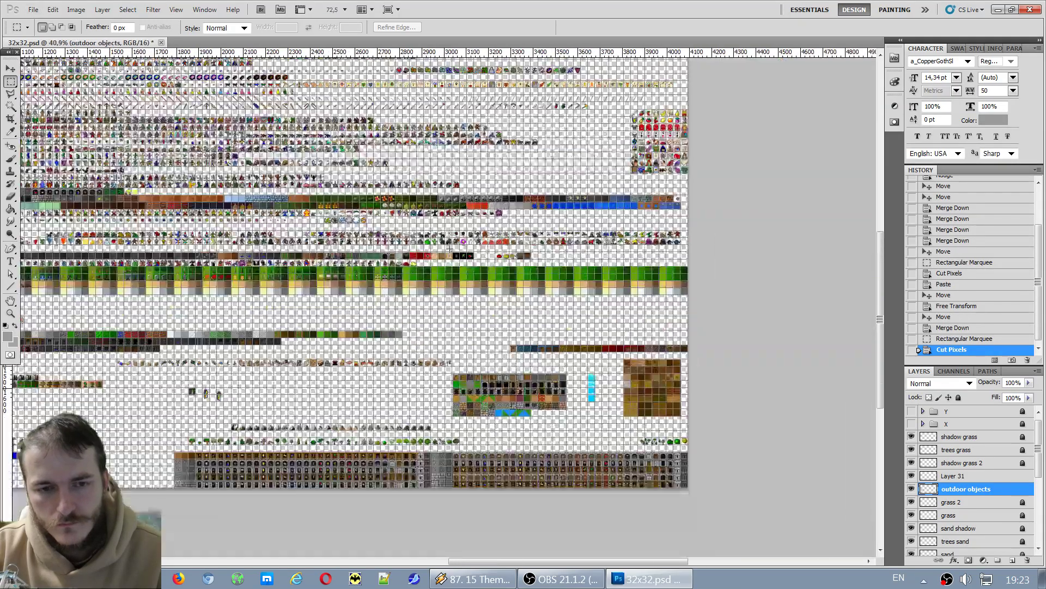
scroll(327, 163, up, 2)
scroll(262, 128, up, 6)
scroll(262, 127, up, 5)
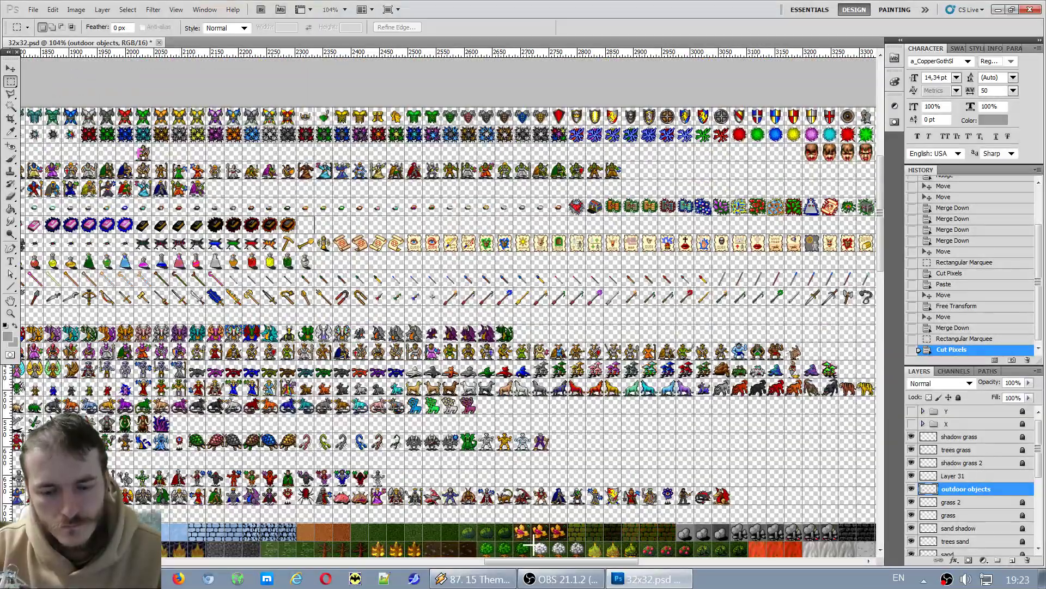
drag(600, 561, 496, 564)
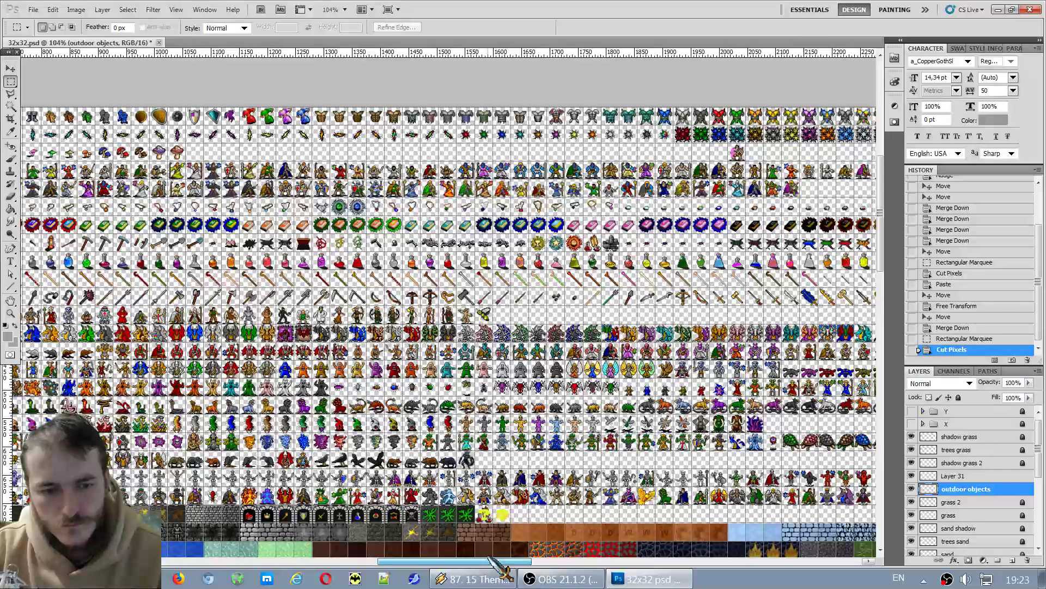
scroll(483, 316, up, 8)
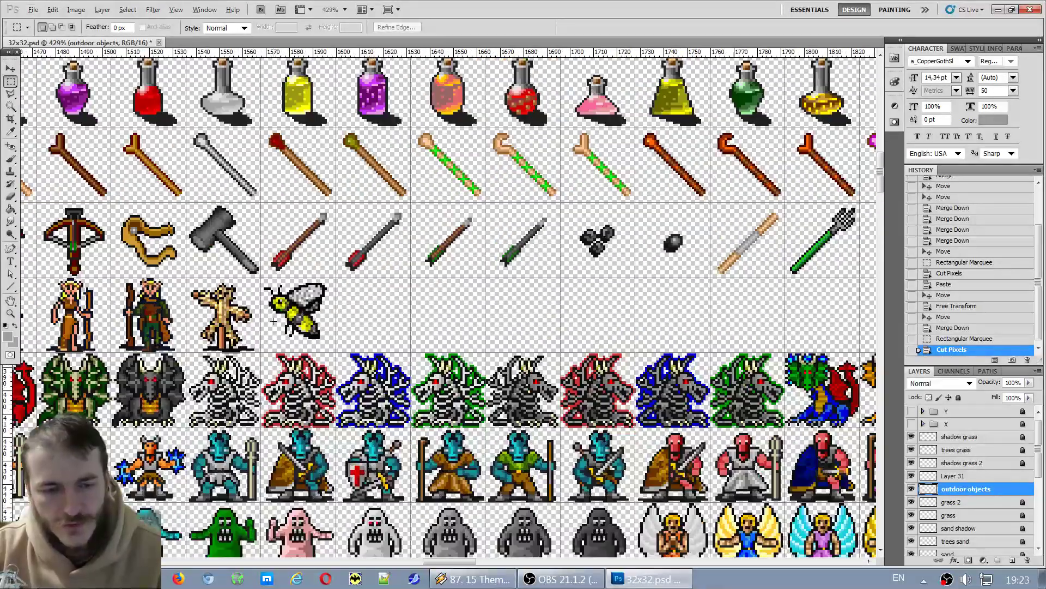
drag(330, 324, 526, 333)
key(ctrl+d)
key(ctrl+v)
key(v)
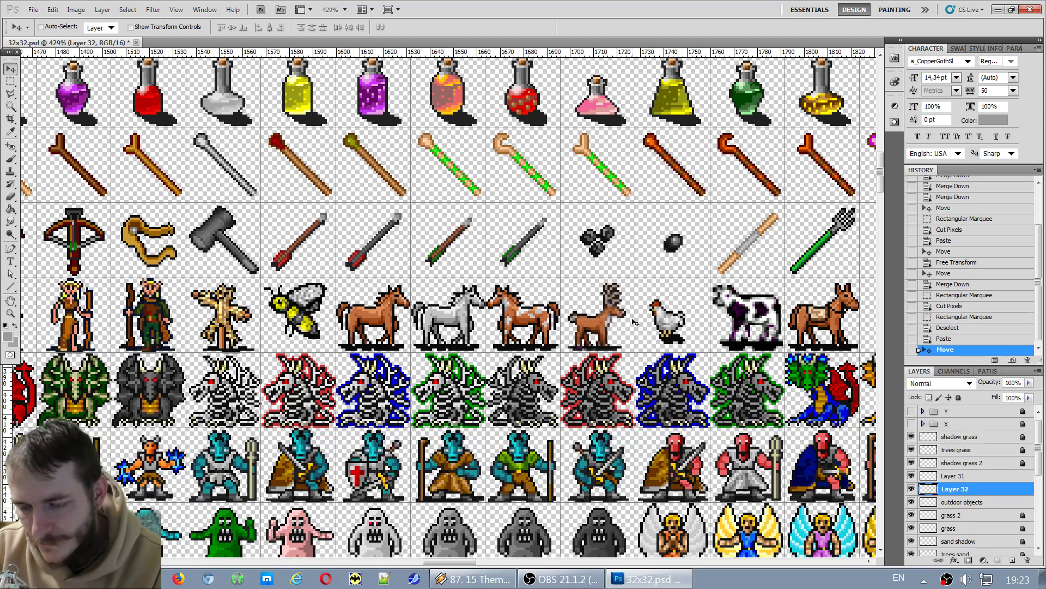
Test the pasted animals' position against the tile grid with a small shift and inspect the horses up close.
scroll(815, 323, up, 2)
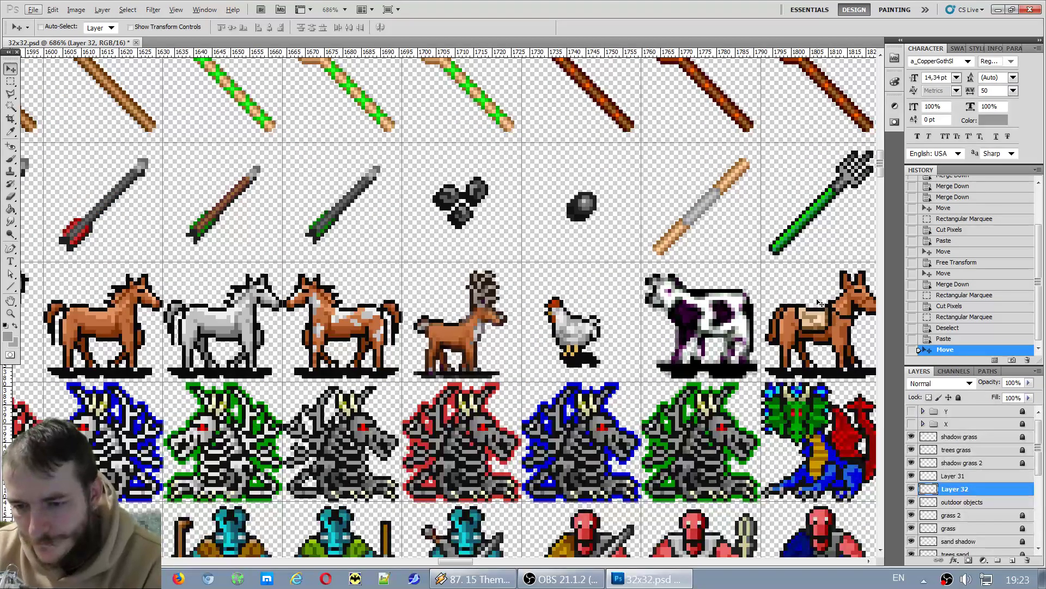
key(alt+f)
key(Escape)
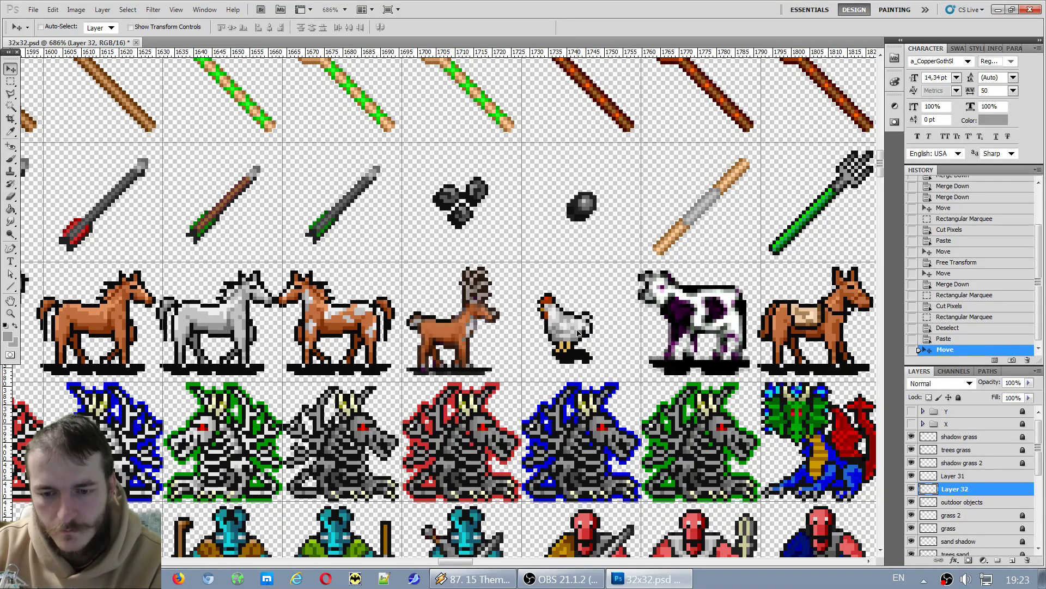
drag(580, 332, 585, 335)
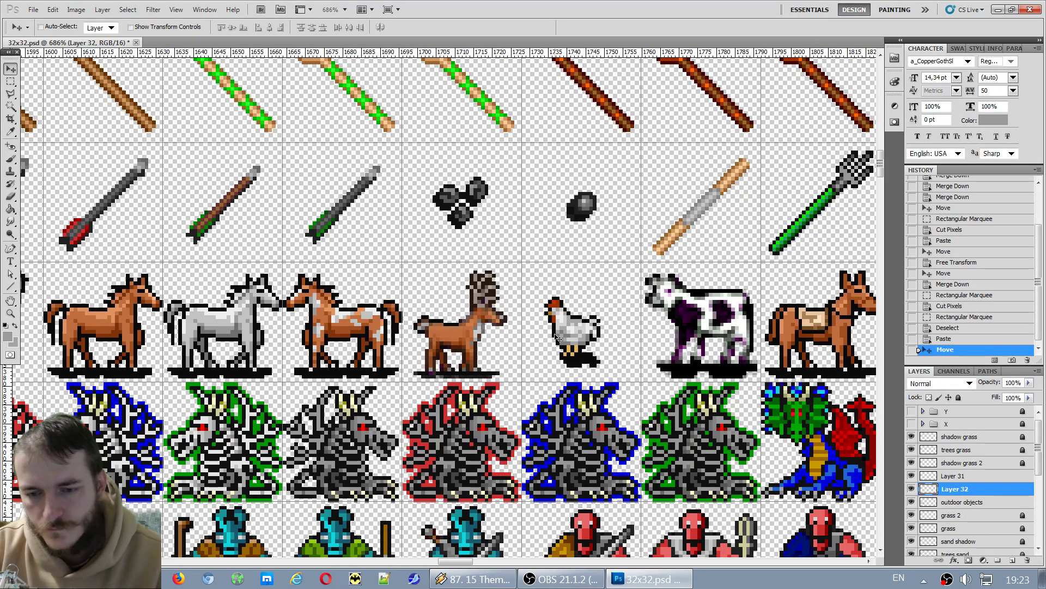
scroll(558, 338, down, 2)
scroll(547, 338, down, 1)
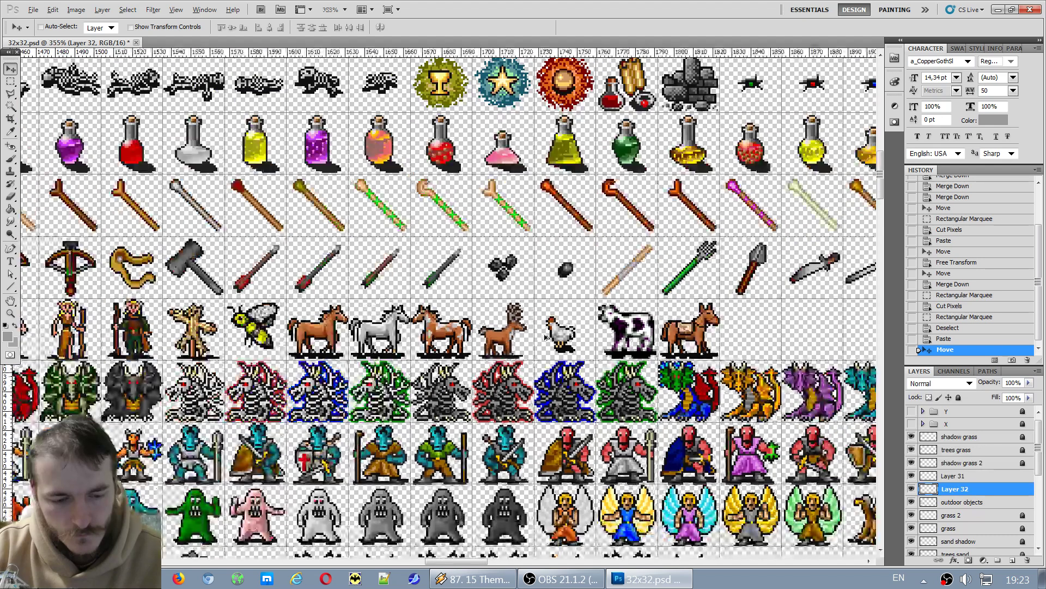
scroll(304, 347, up, 1)
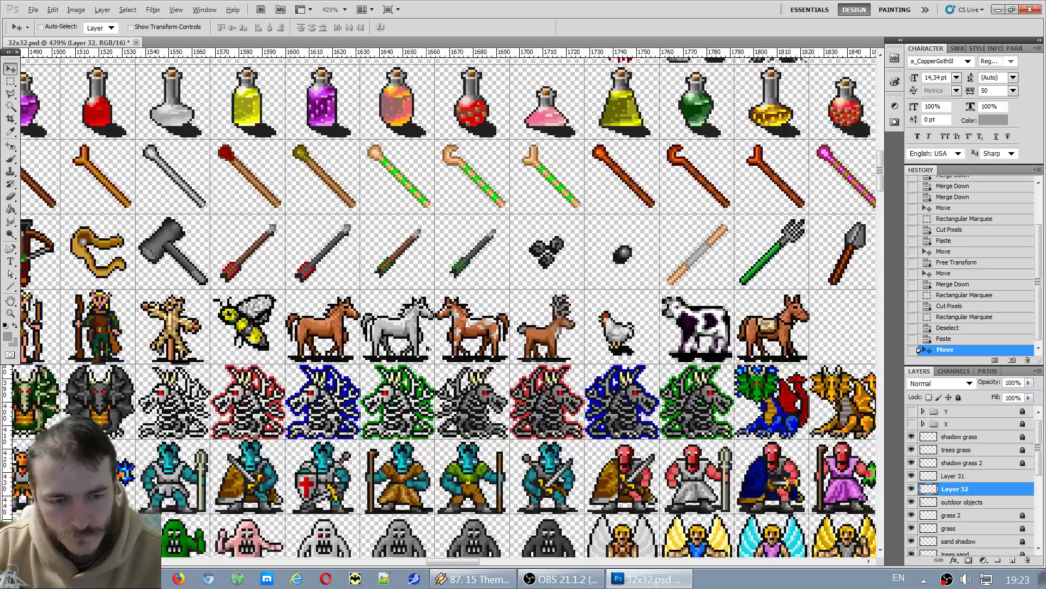
scroll(428, 348, up, 1)
scroll(314, 330, up, 5)
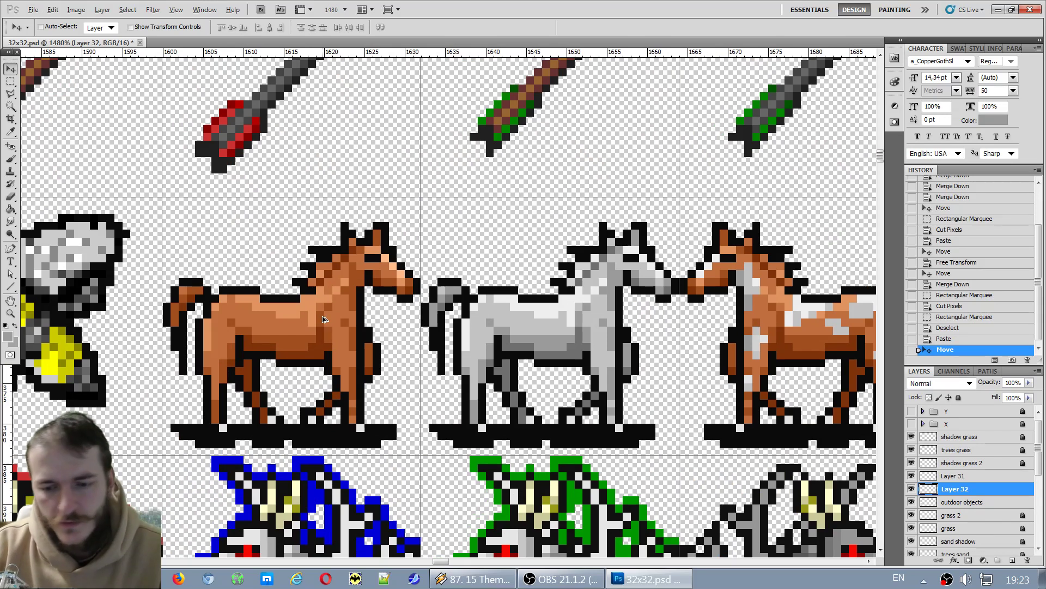
scroll(323, 319, down, 2)
scroll(323, 319, down, 1)
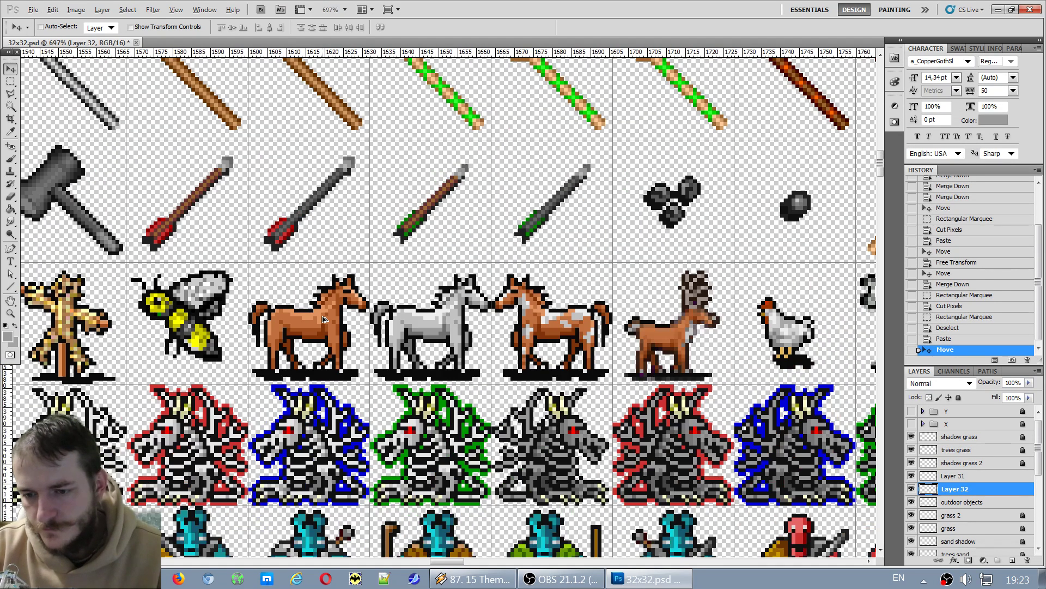
scroll(324, 319, down, 1)
scroll(323, 319, down, 2)
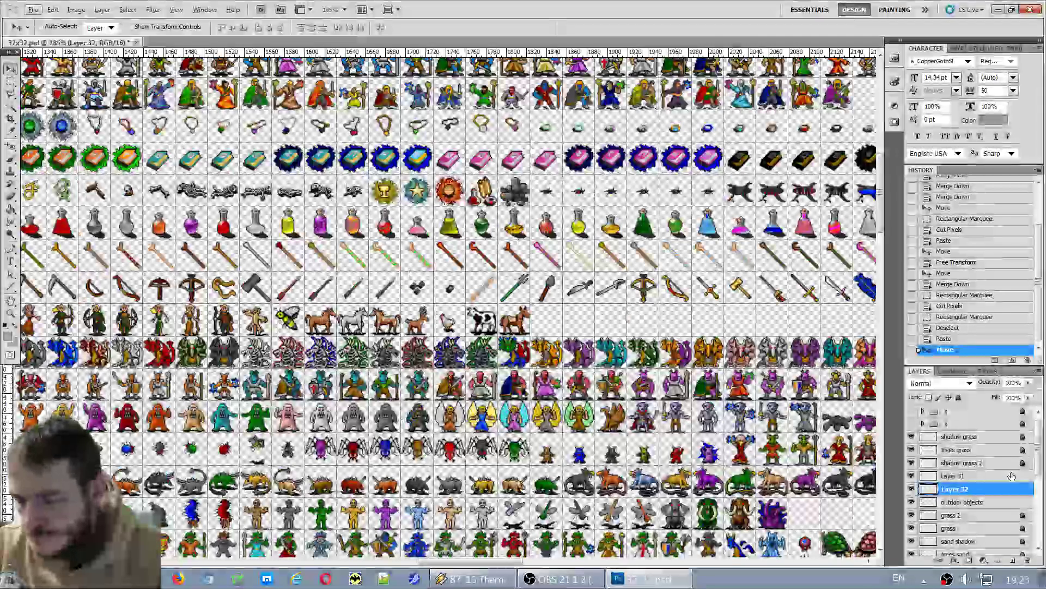
Check the pasted animal layer by toggling its visibility and reorder it to sit directly above the ALL layer.
click(911, 489)
click(911, 489)
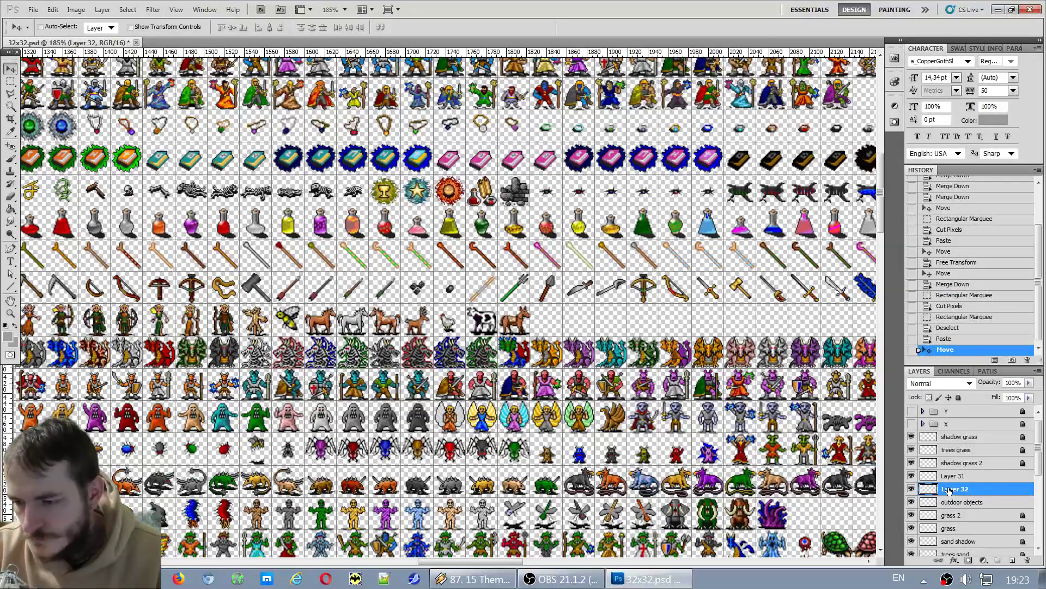
drag(1027, 498, 965, 445)
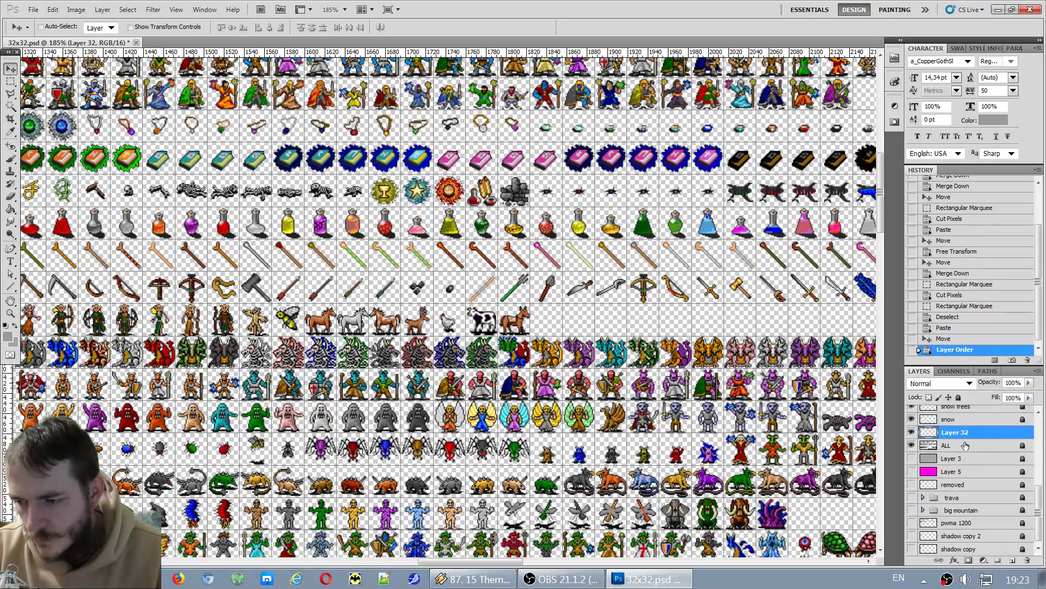
shift+click(948, 448)
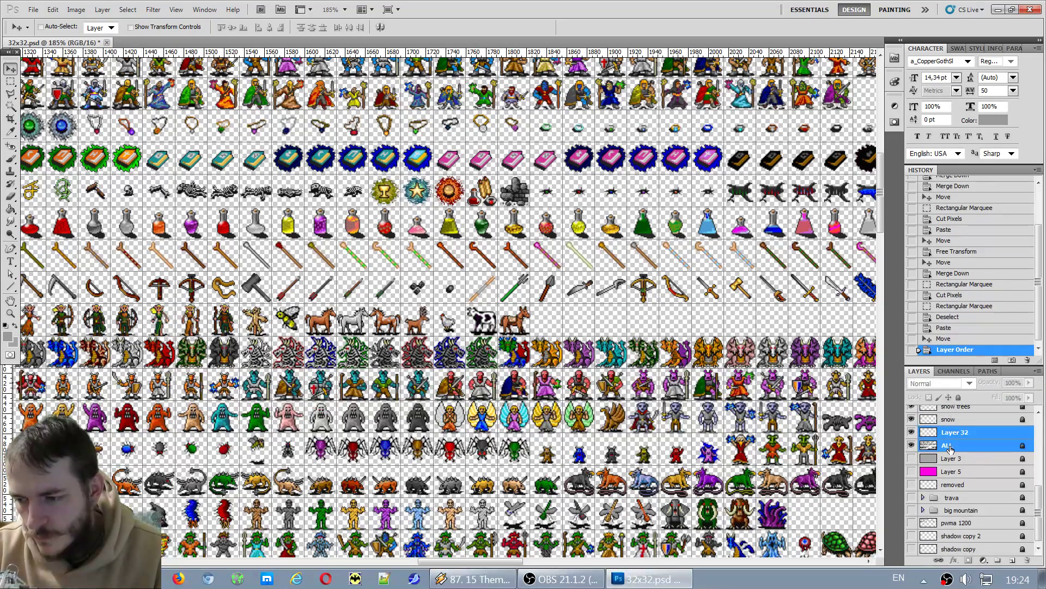
key(ctrl+e)
key(ctrl+z)
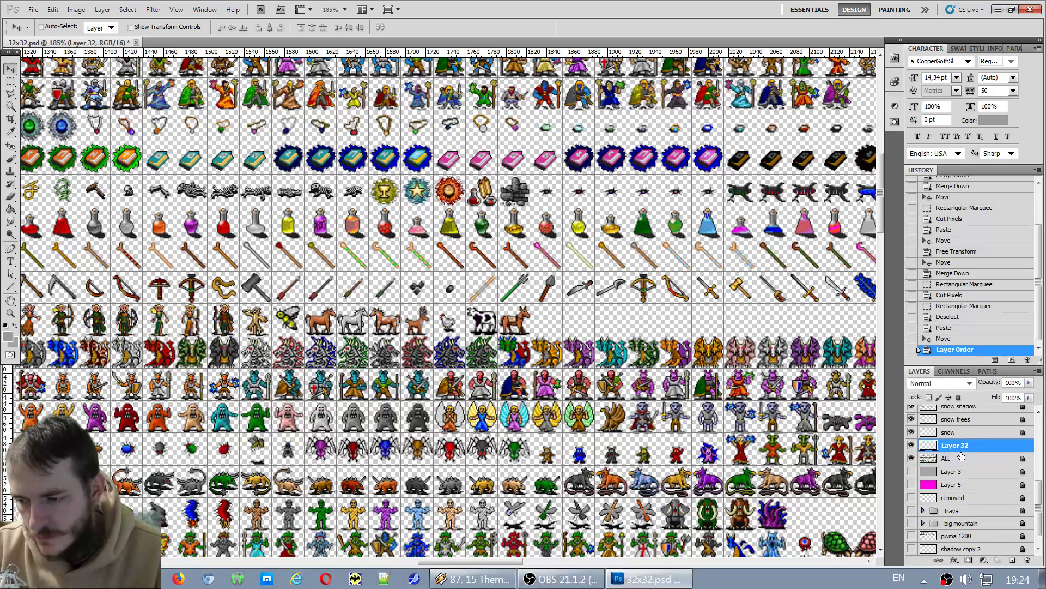
Unlock the ALL layer and merge the pasted animal layer down into it.
click(963, 458)
click(959, 446)
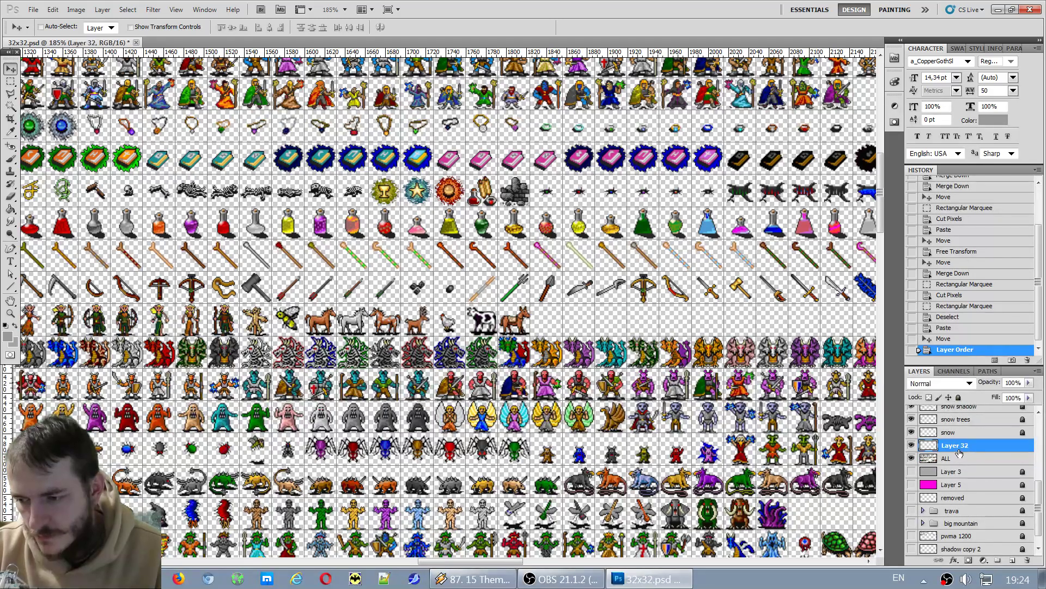
key(ctrl+e)
Check the ALL layer's contents by toggling its visibility and lock the layer again.
click(912, 446)
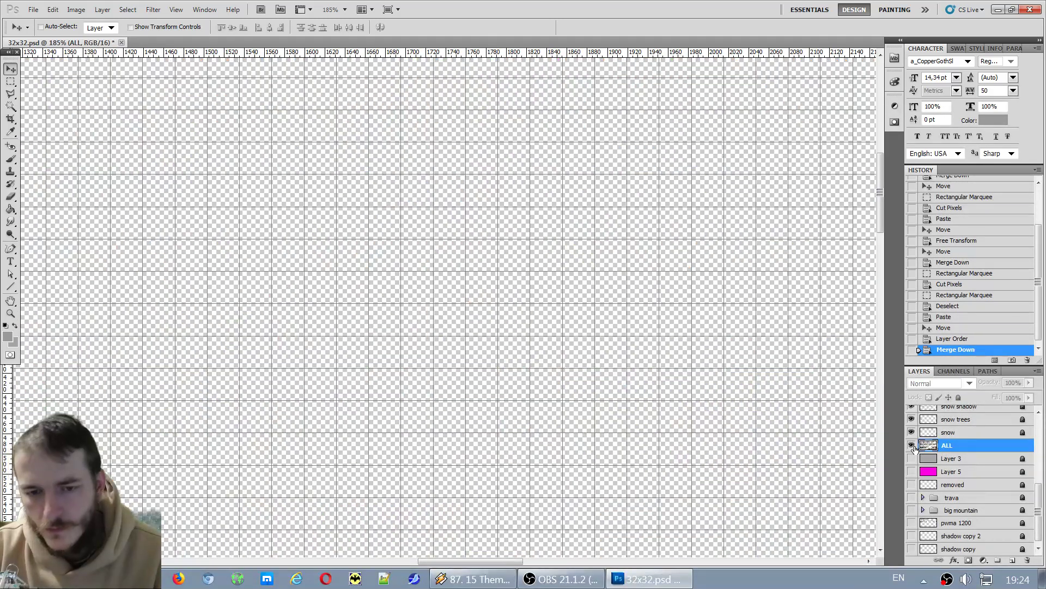
click(912, 446)
click(959, 397)
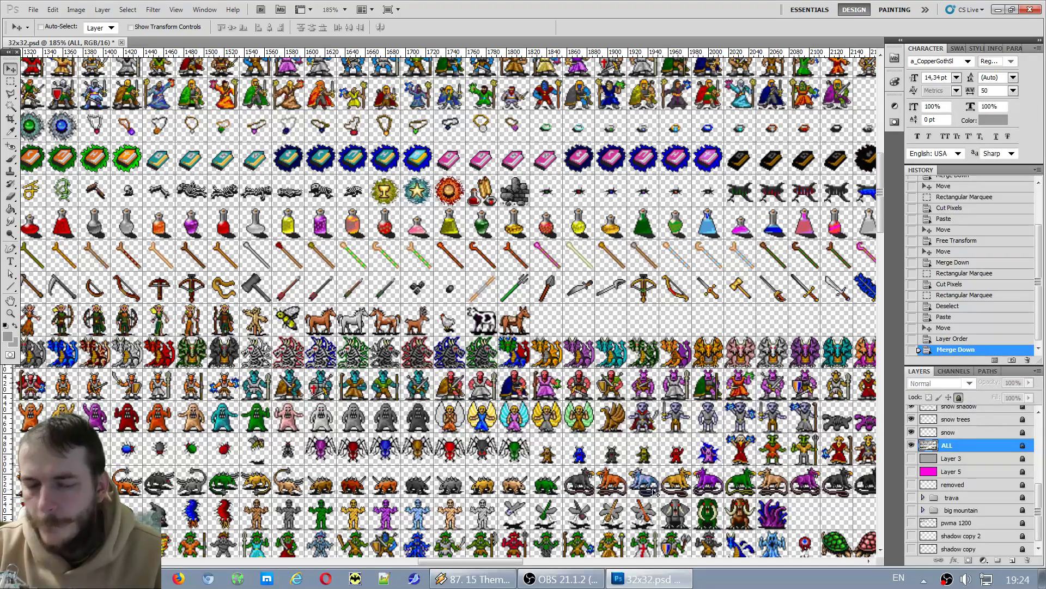
Select the remaining sprites from the red-roofed house to the archery target and cut them from the outdoor objects layer.
scroll(654, 492, down, 5)
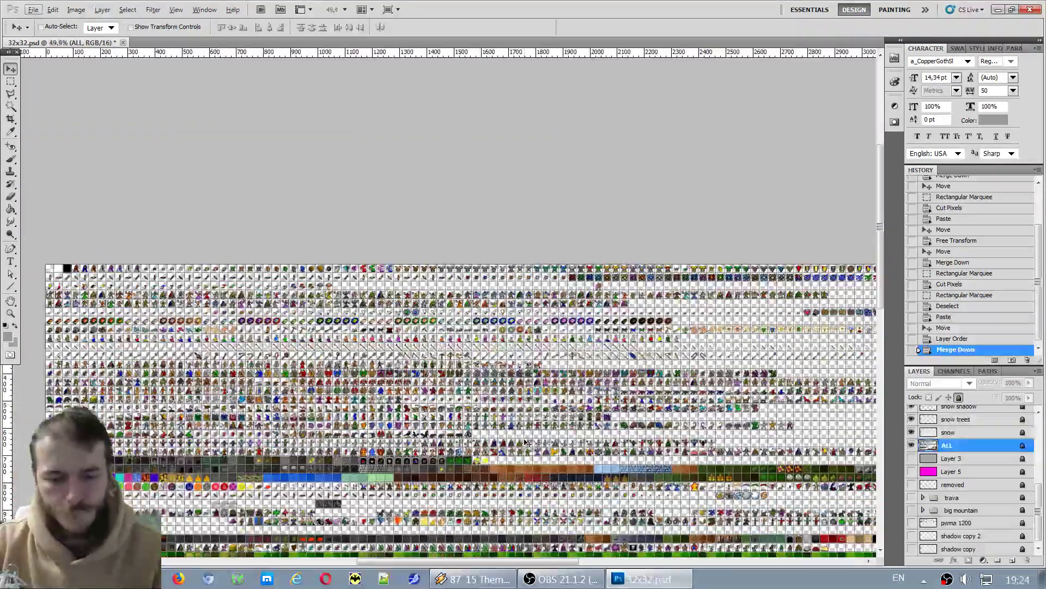
scroll(527, 442, up, 3)
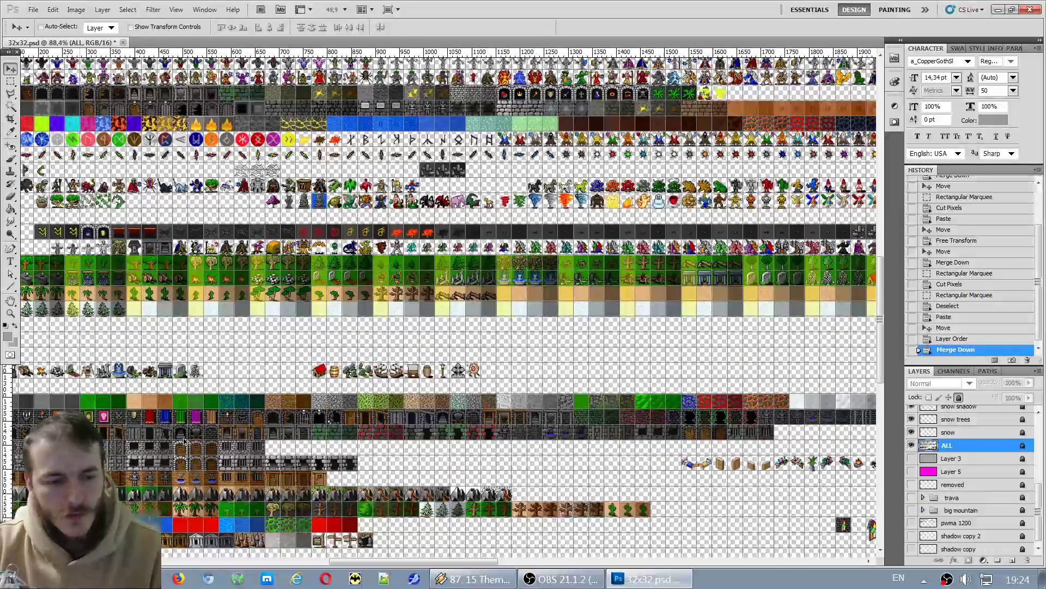
click(11, 82)
scroll(386, 373, up, 4)
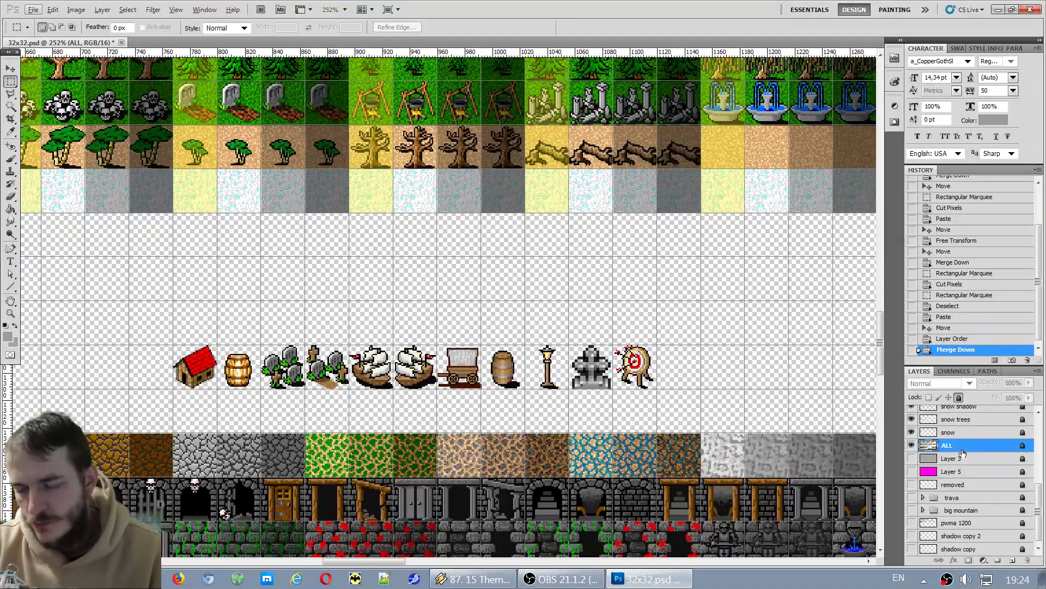
scroll(963, 452, up, 5)
click(963, 490)
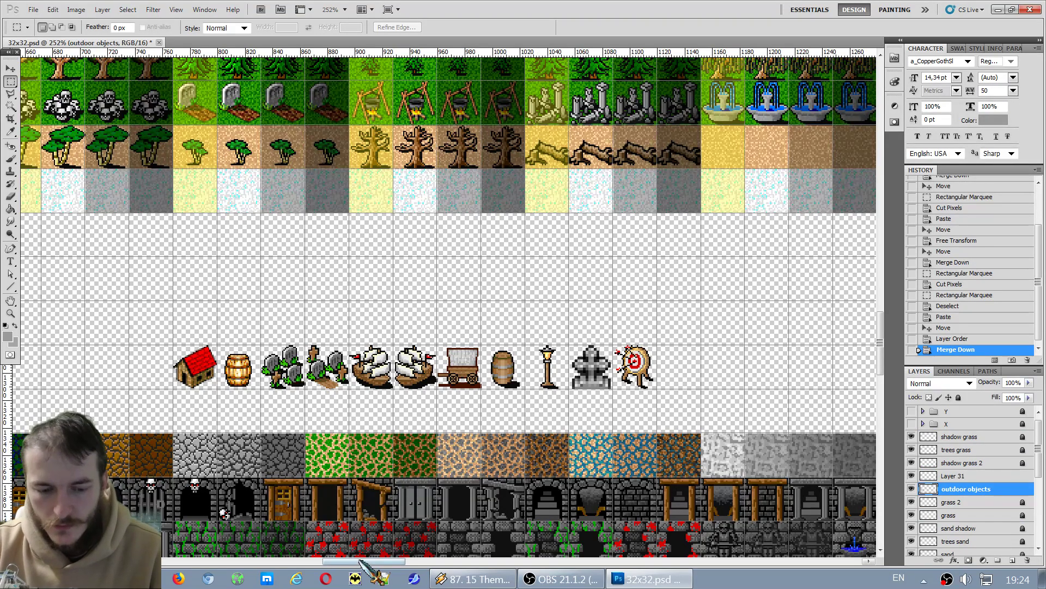
scroll(453, 501, left, 5)
scroll(453, 502, down, 1)
scroll(453, 502, down, 2)
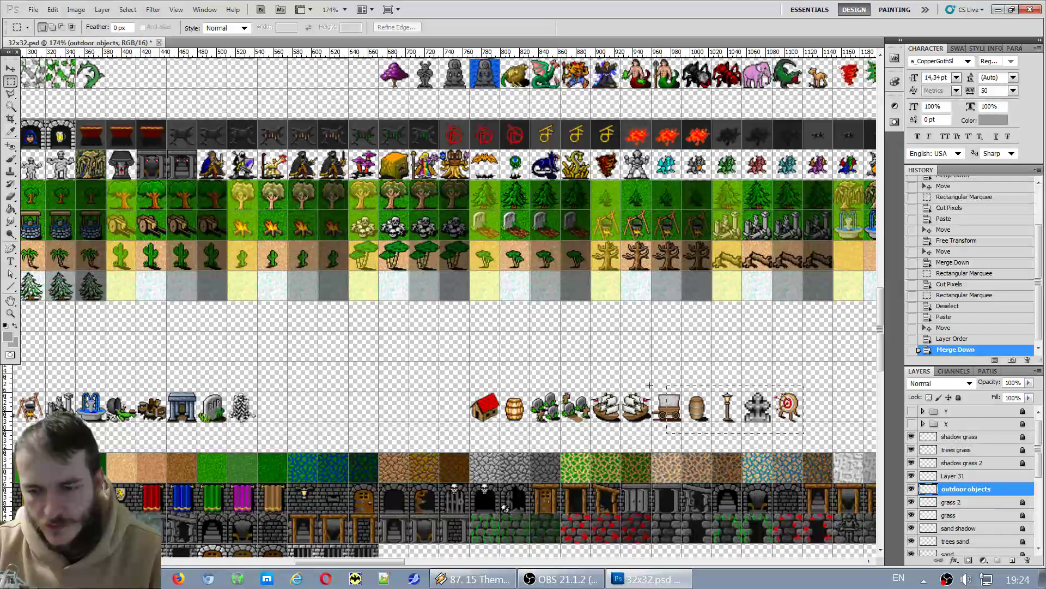
drag(804, 376, 446, 433)
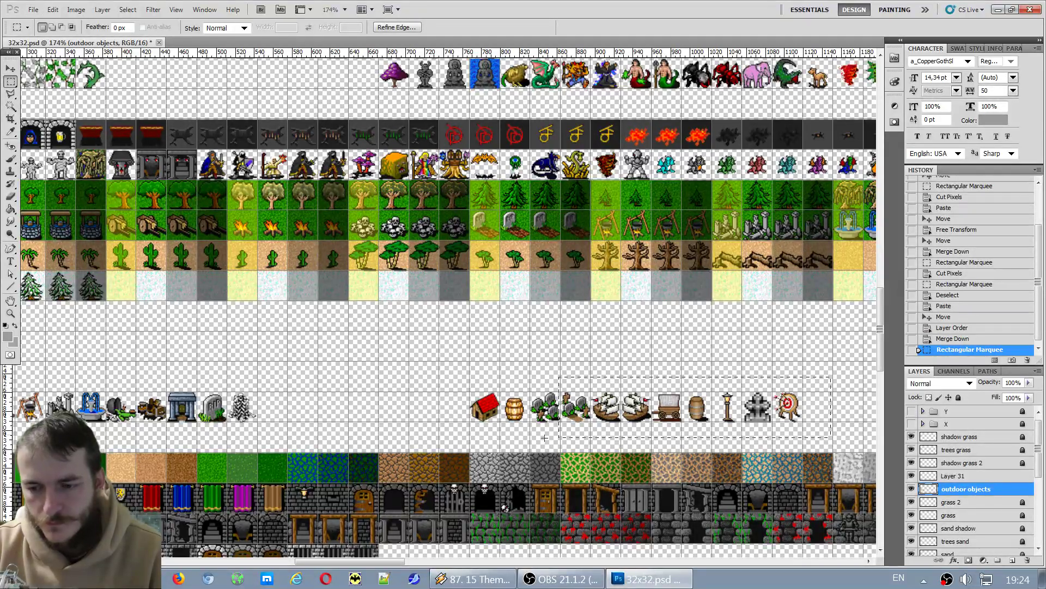
drag(544, 437, 440, 436)
key(ctrl+x)
Paste the cut sprites on a new layer and place the house in the tile right after the grey-and-white sprite.
scroll(149, 432, up, 4)
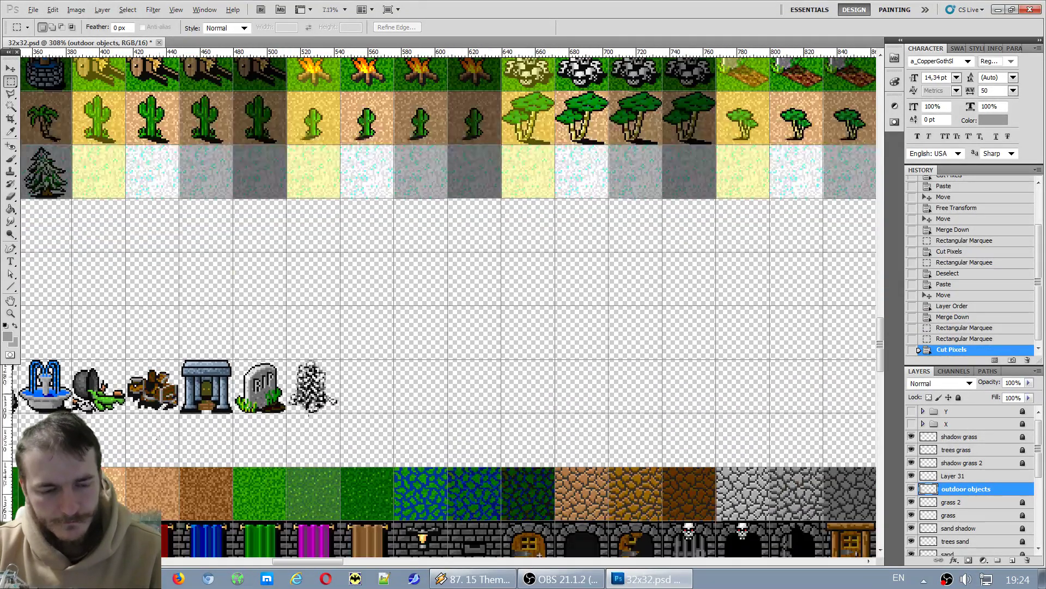
key(ctrl+v)
key(v)
drag(378, 307, 572, 389)
scroll(380, 390, up, 6)
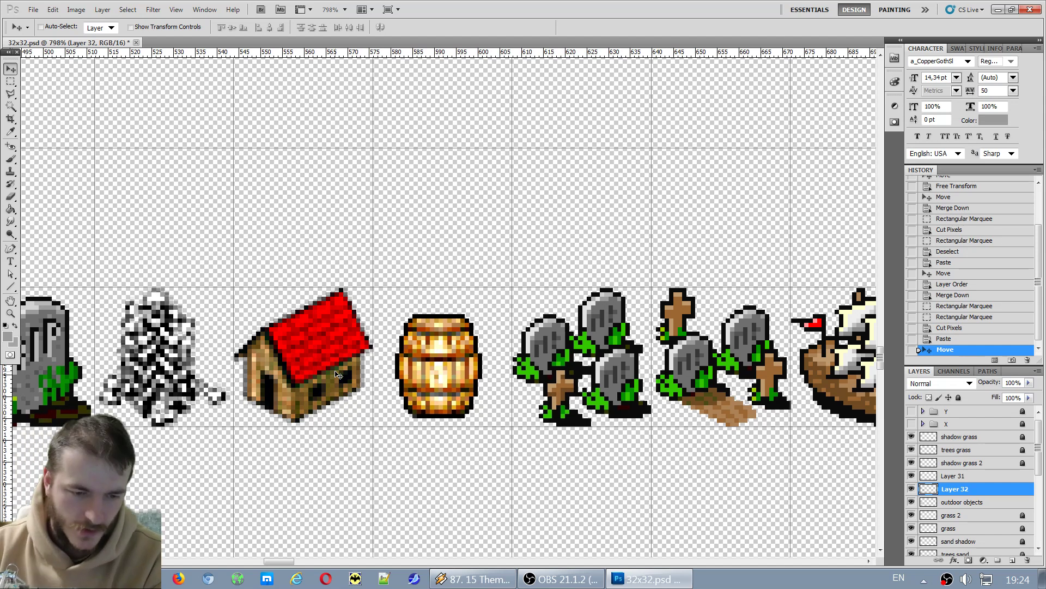
Check the moved sprites' pixel alignment with the tile grid and merge them down into the outdoor objects layer.
key(Down)
key(Up)
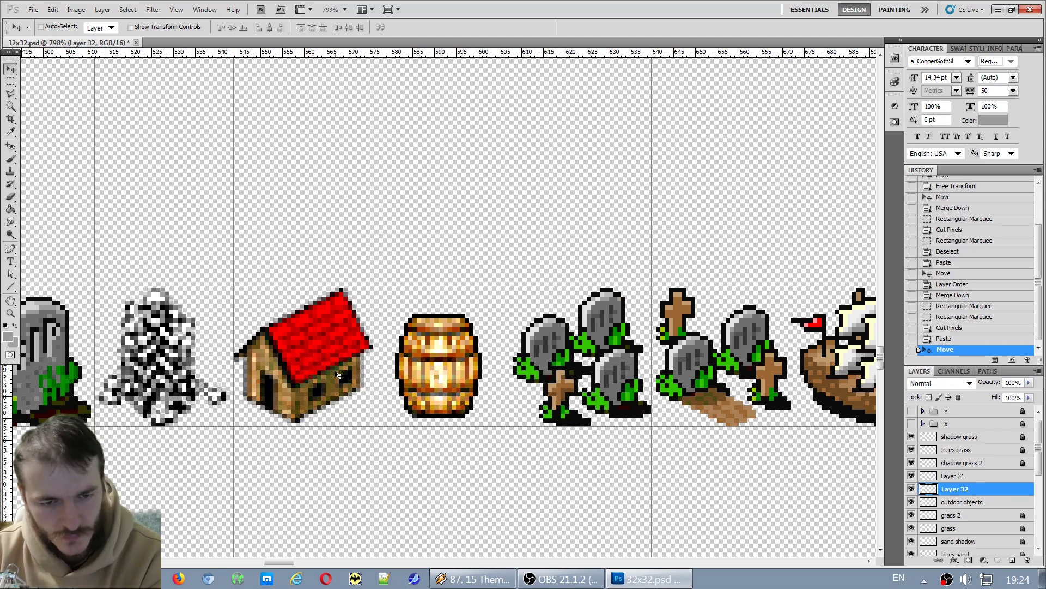
key(Down)
key(Up)
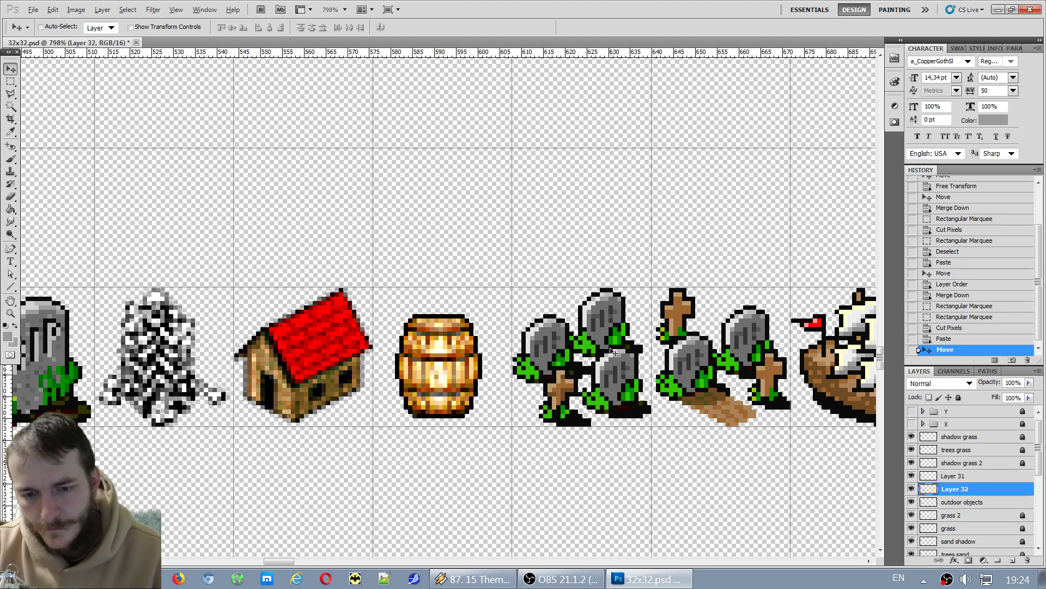
scroll(613, 352, down, 3)
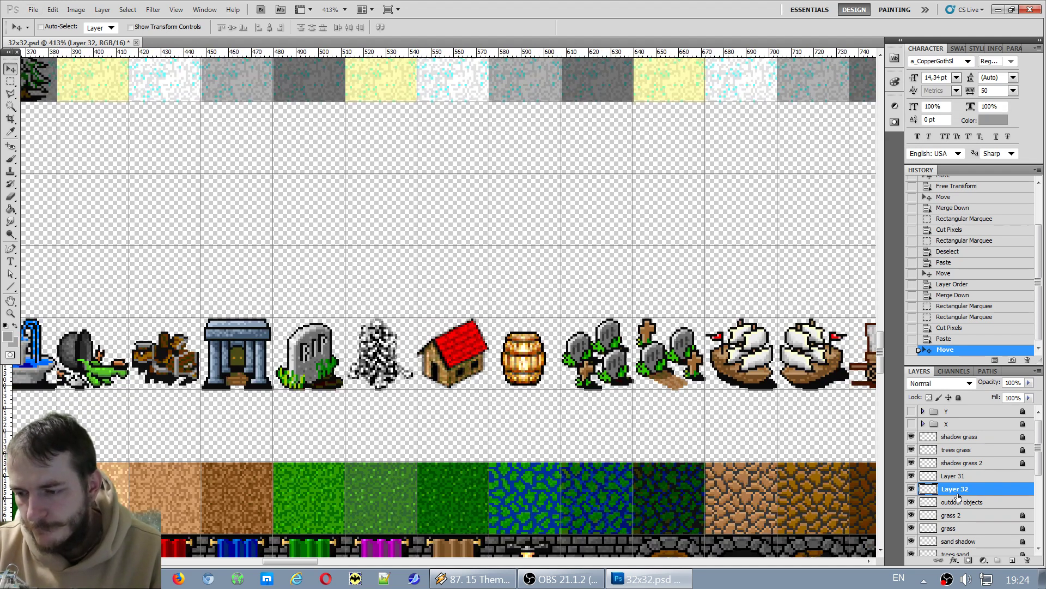
key(ctrl+e)
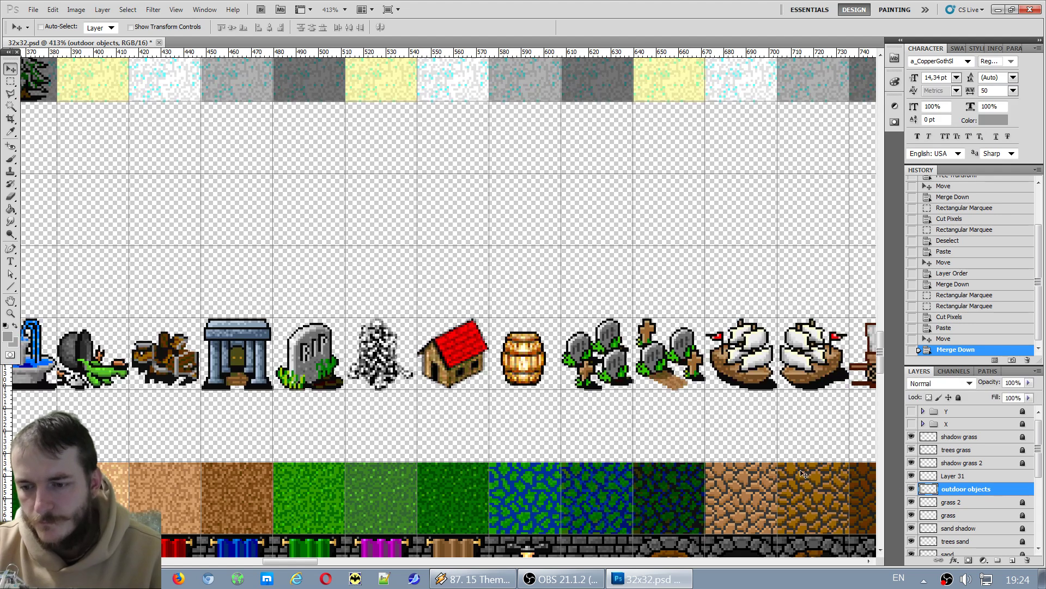
Move the outdoor objects sprite row beneath the indoor furniture sprite row and check its alignment with the tile grid.
scroll(613, 436, down, 6)
scroll(612, 436, down, 2)
scroll(373, 358, up, 1)
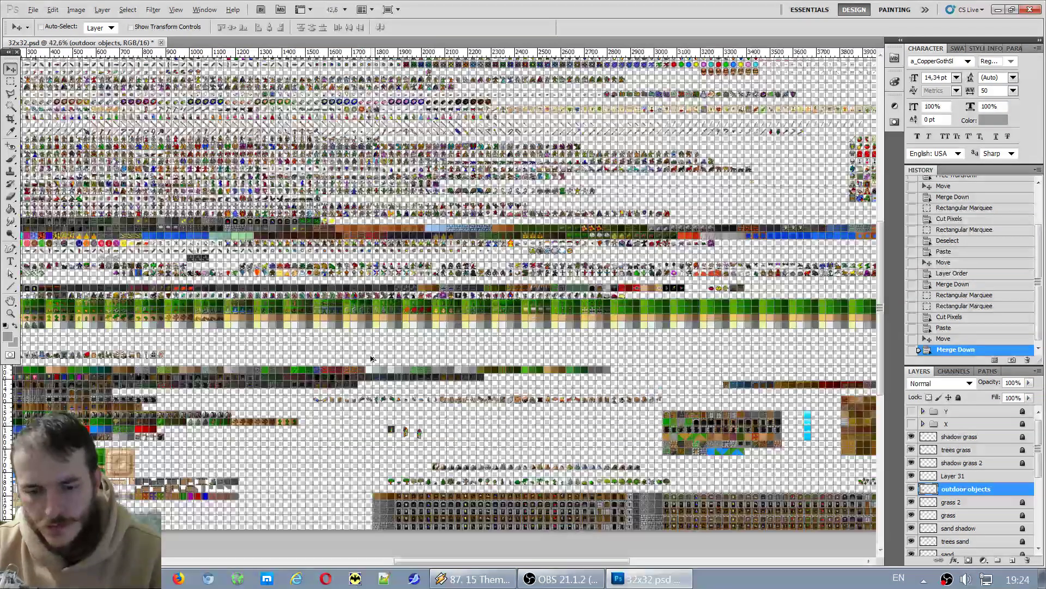
drag(156, 358, 534, 421)
scroll(332, 438, up, 4)
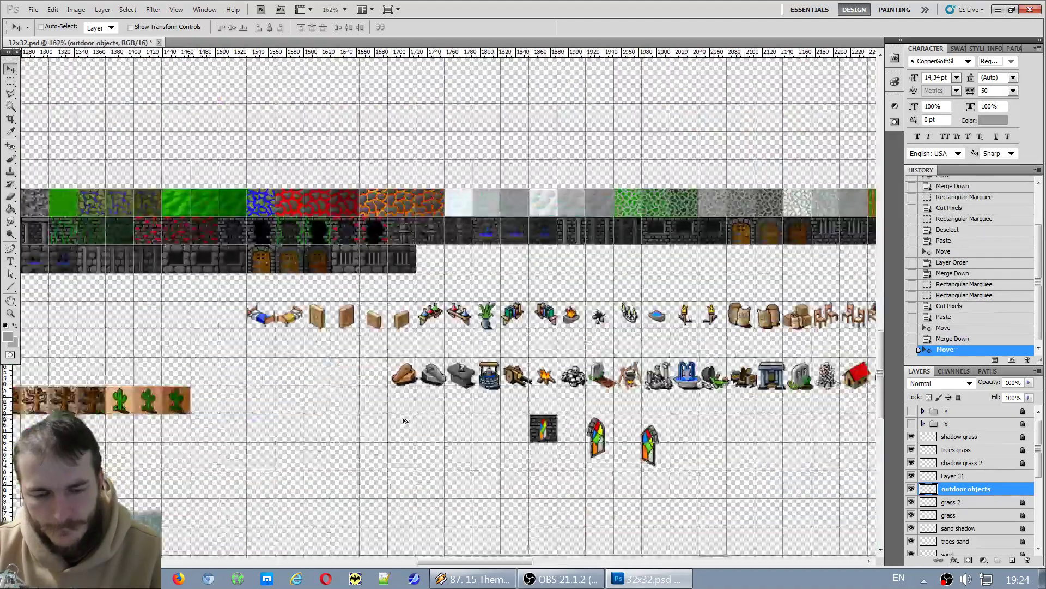
scroll(513, 379, up, 3)
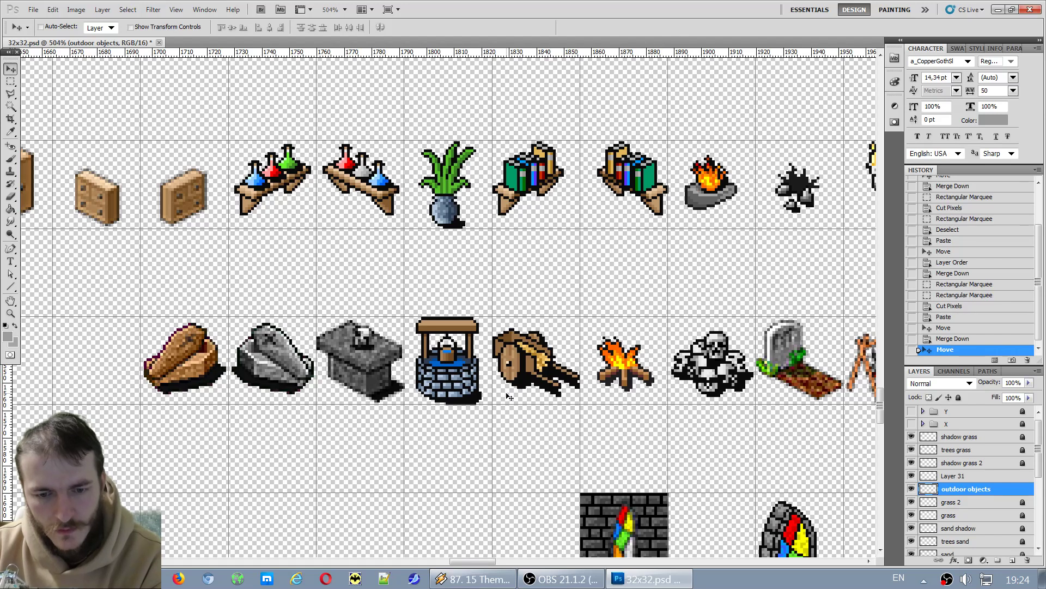
scroll(509, 396, down, 3)
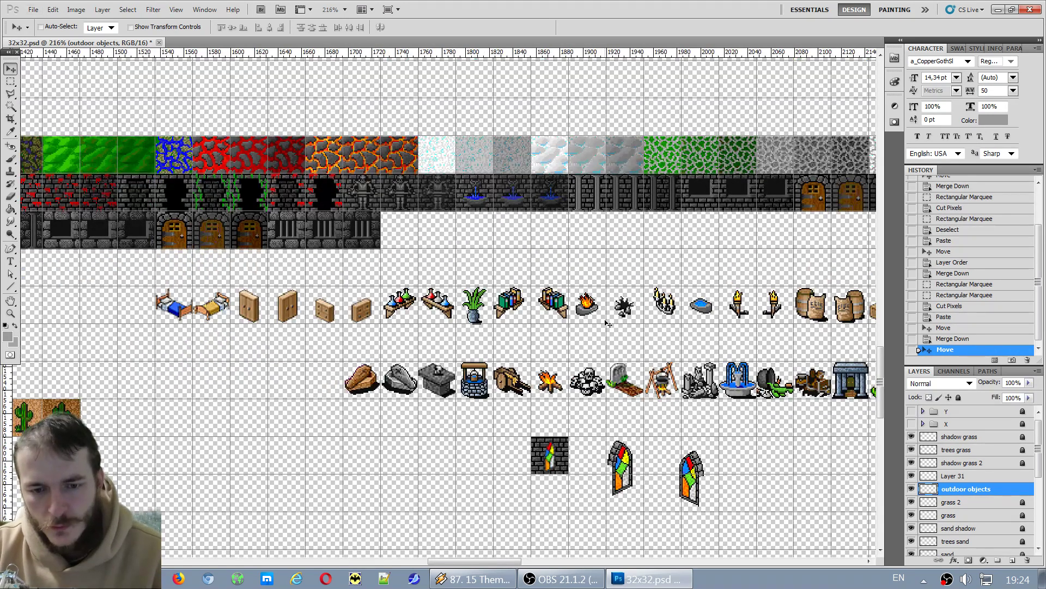
Select the indoor furniture sprite row above the outdoor objects with a rectangular marquee, starting from its far end.
drag(474, 561, 594, 567)
scroll(594, 567, down, 3)
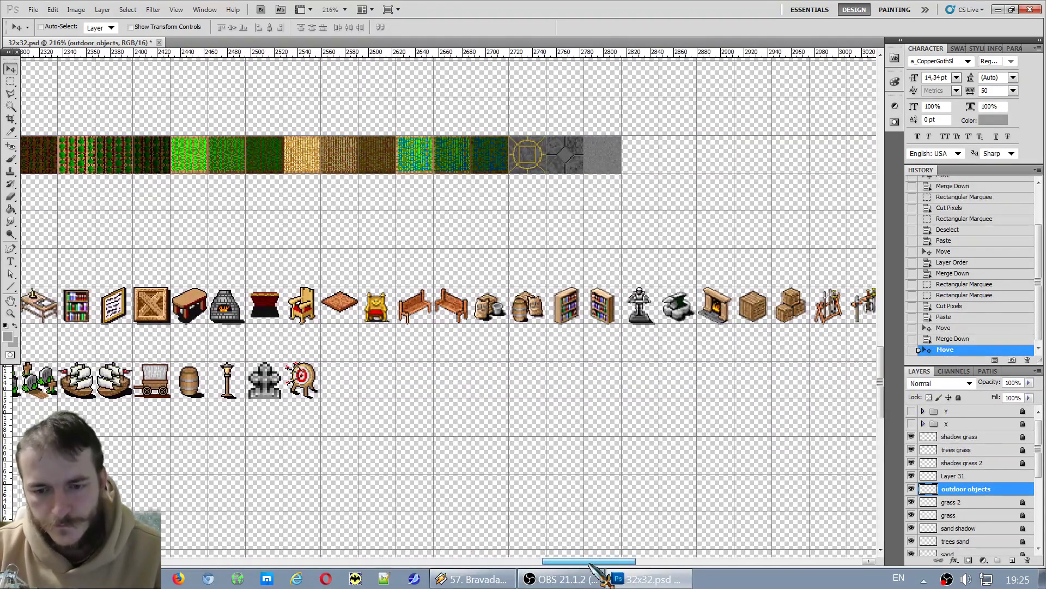
scroll(695, 442, down, 2)
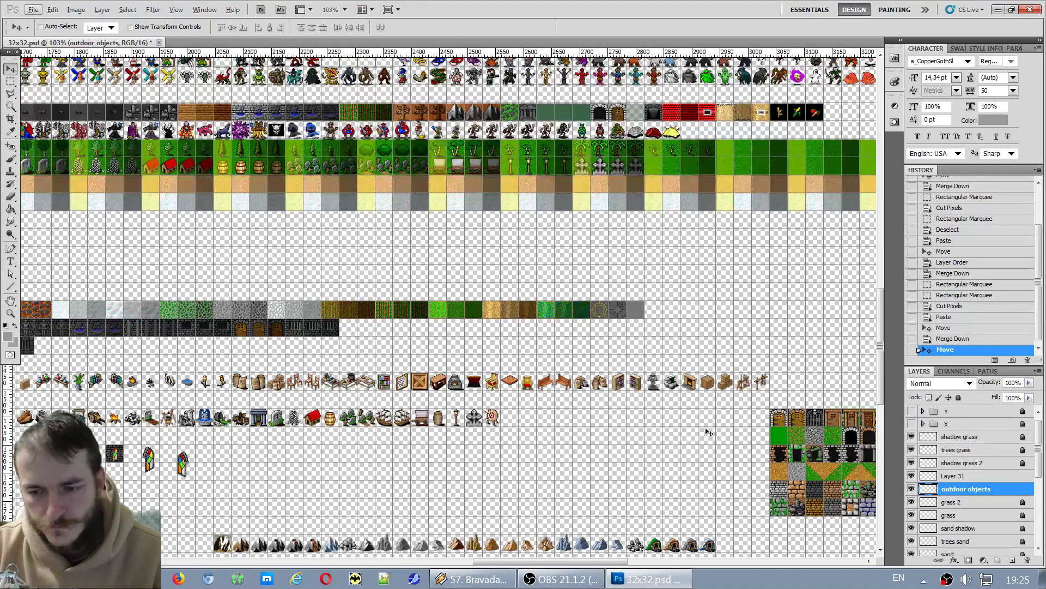
click(10, 81)
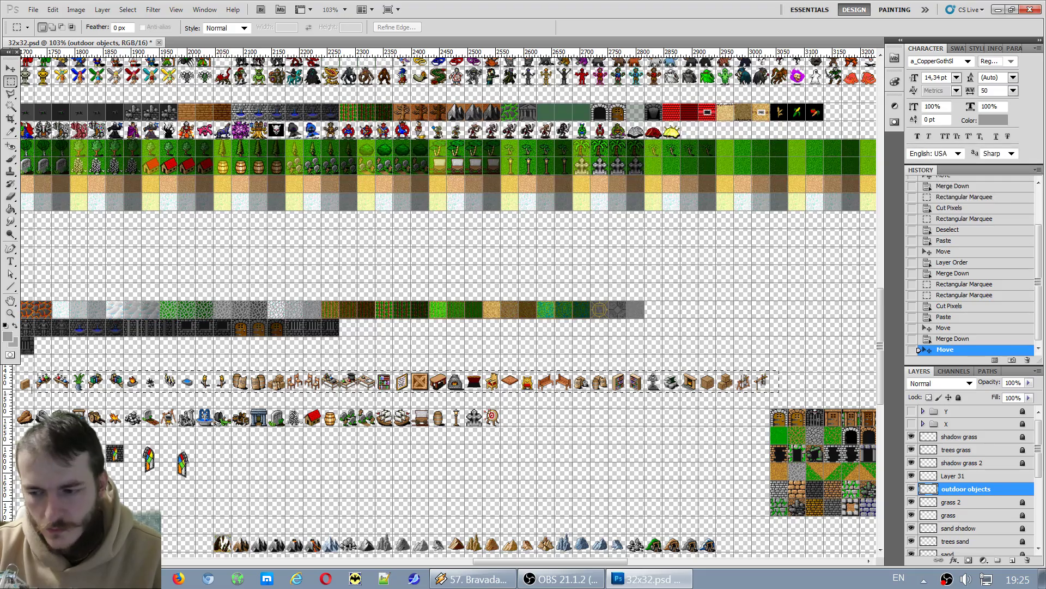
Select the whole row of indoor furniture sprites, cut it from the unlocked ALL layer, and relock the layer.
drag(22, 391, 333, 396)
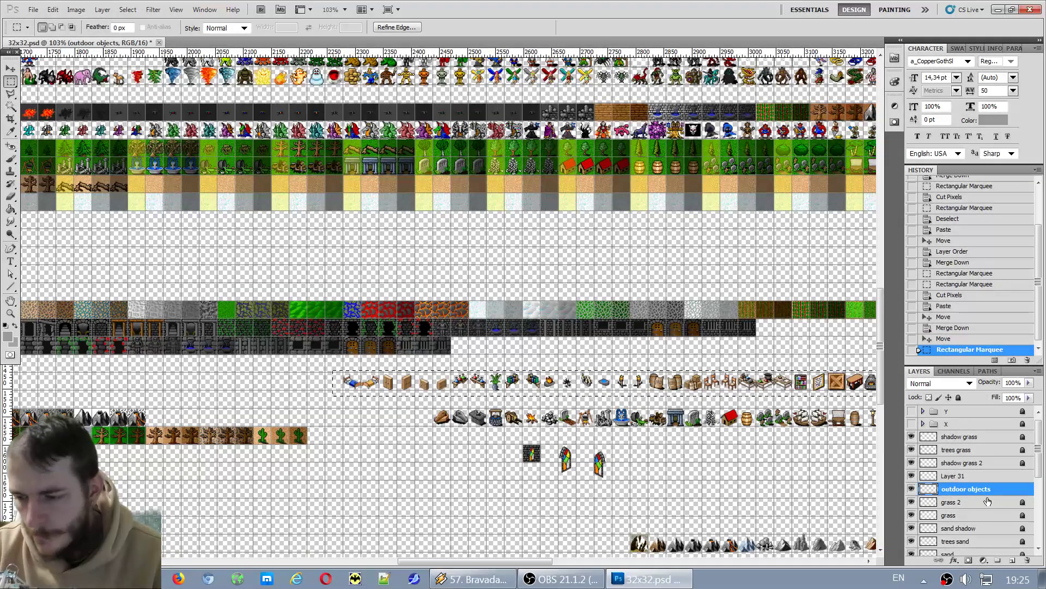
scroll(988, 501, down, 8)
click(961, 447)
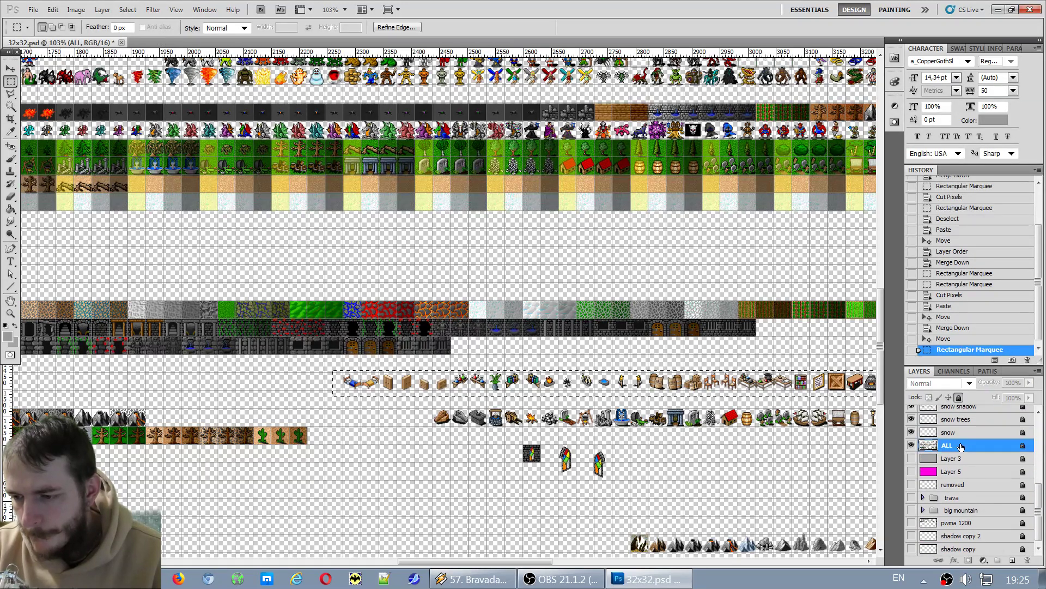
key(ctrl+x)
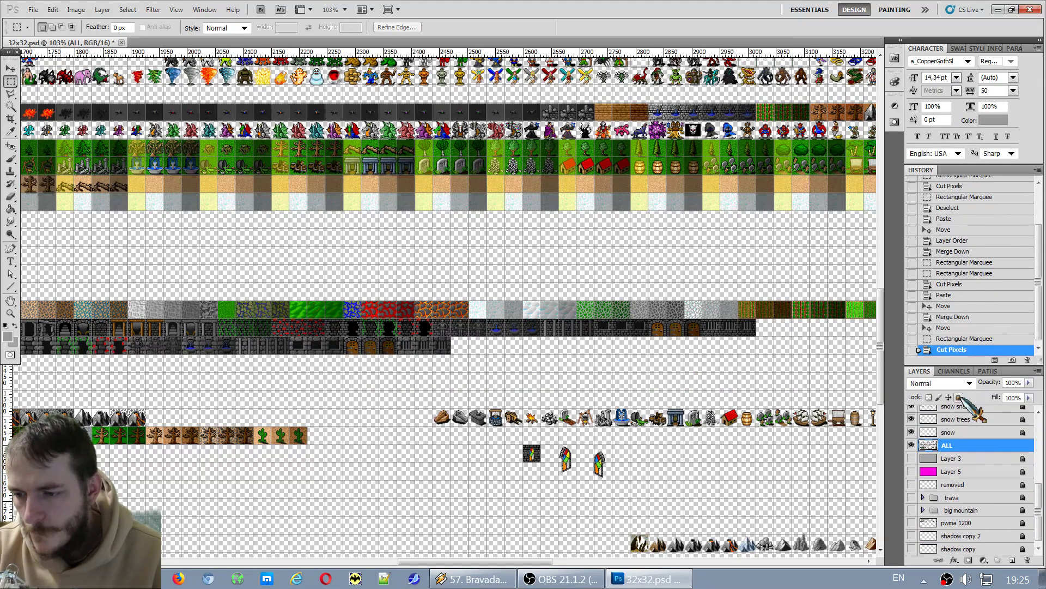
click(959, 398)
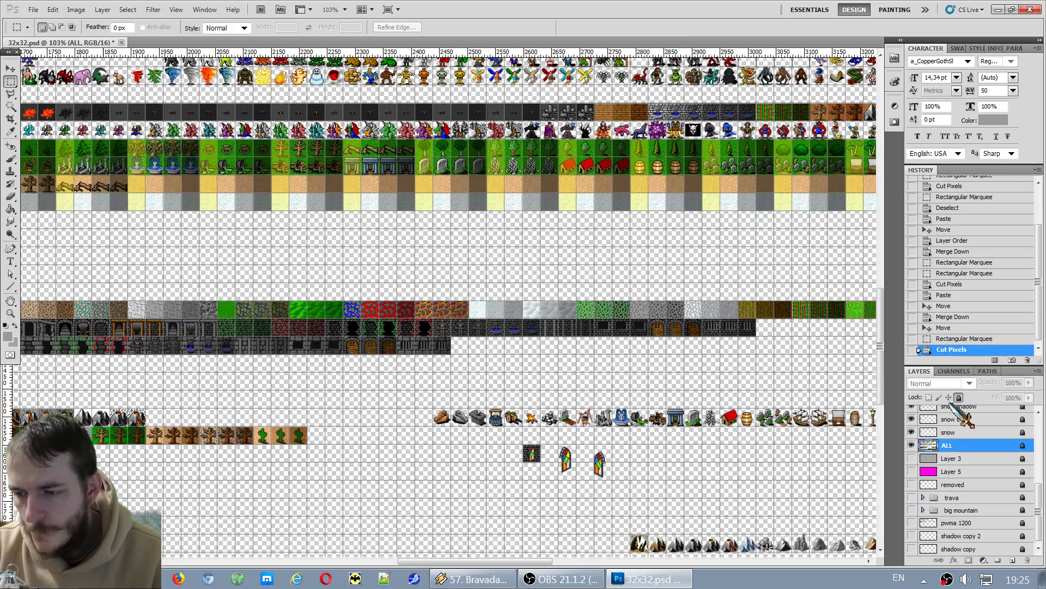
Paste the cut indoor sprites onto a new layer above ALL, in the empty area below the terrain tiles.
scroll(447, 299, up, 3)
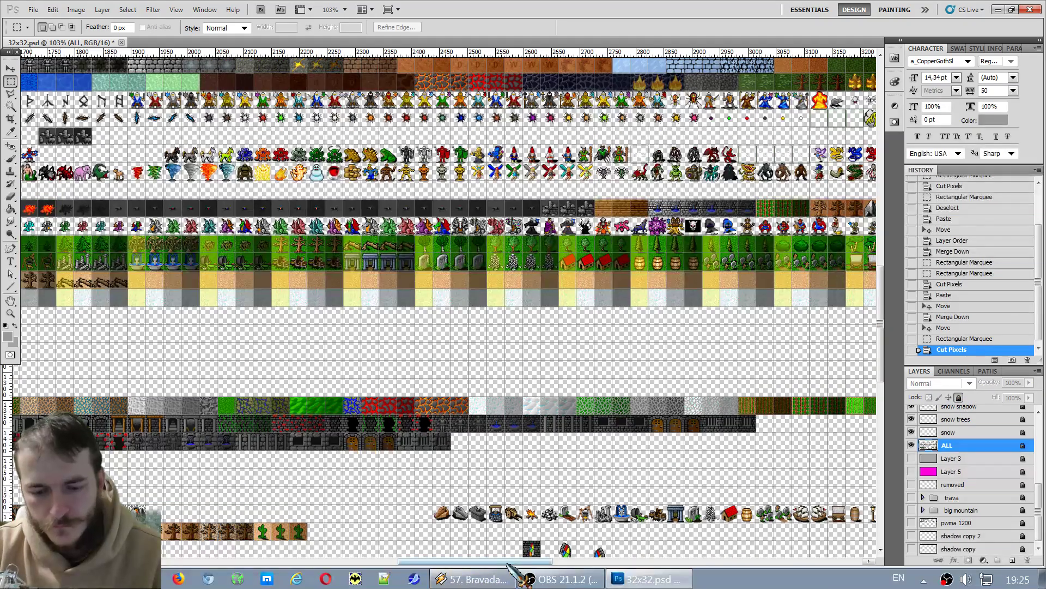
drag(512, 561, 655, 561)
scroll(367, 559, up, 2)
key(ctrl+v)
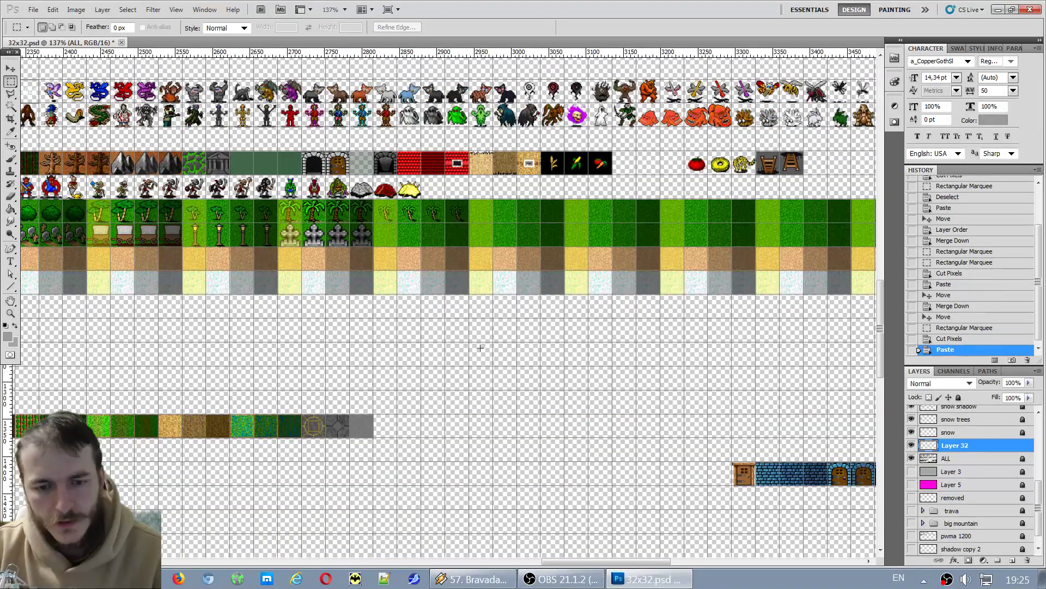
Try to shift the pasted sprite row into place below the snow tiles, and undo the move.
key(v)
drag(485, 362, 492, 402)
scroll(492, 403, down, 3)
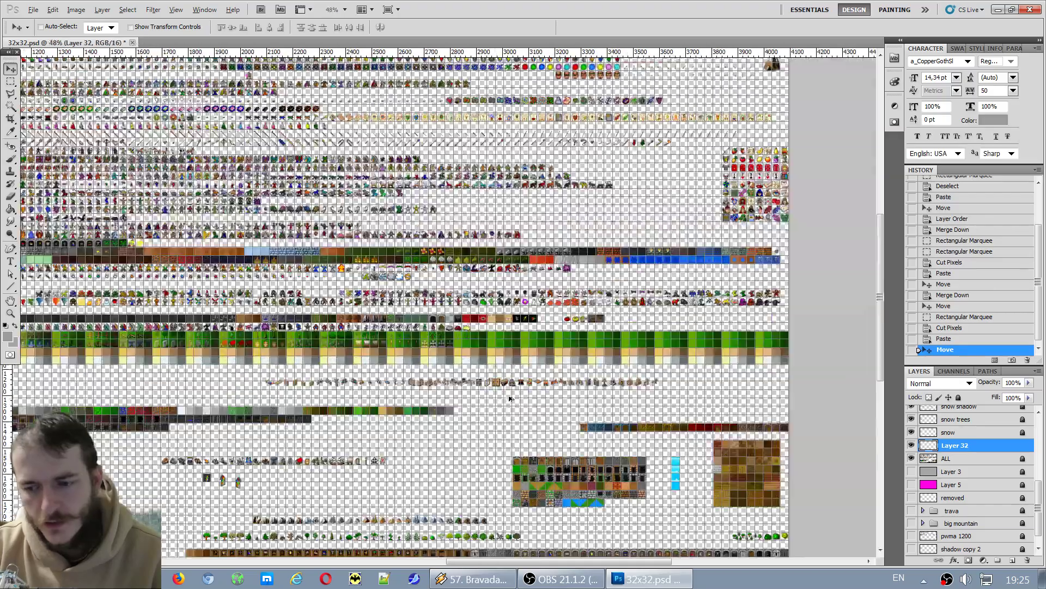
scroll(749, 380, up, 4)
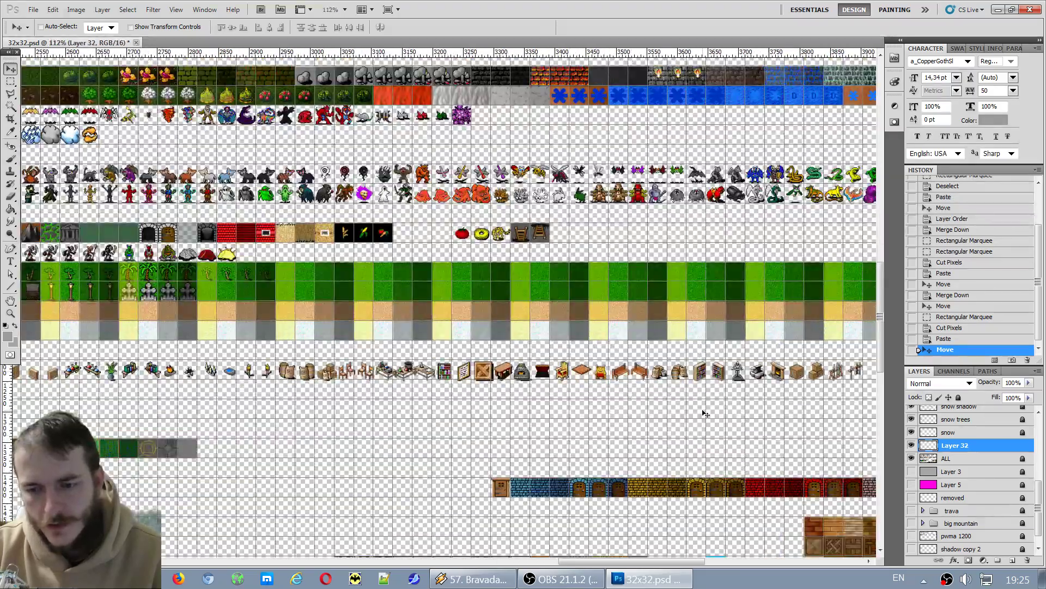
scroll(709, 392, down, 3)
scroll(697, 401, up, 2)
key(shift+Right)
key(shift+Right)
key(shift+Right)
key(shift+Right)
key(shift+Right)
key(shift+Right)
key(shift+Right)
key(shift+Right)
key(shift+Right)
key(shift+Right)
key(shift+Right)
key(shift+Right)
key(shift+Right)
key(shift+Right)
key(shift+Right)
key(shift+Right)
key(shift+Right)
key(shift+Right)
key(shift+Right)
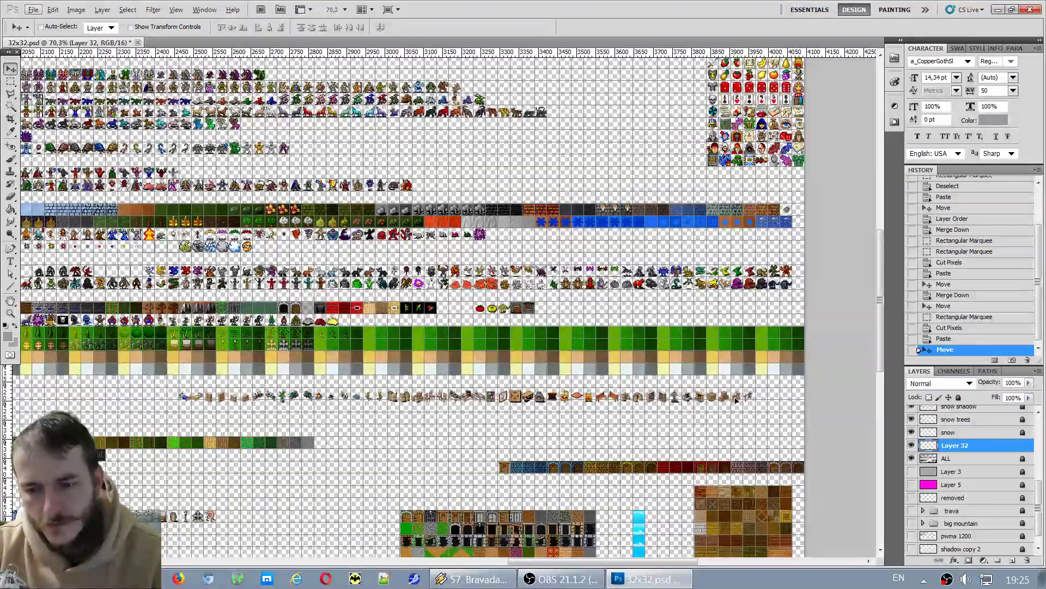
scroll(551, 413, up, 2)
scroll(550, 413, up, 3)
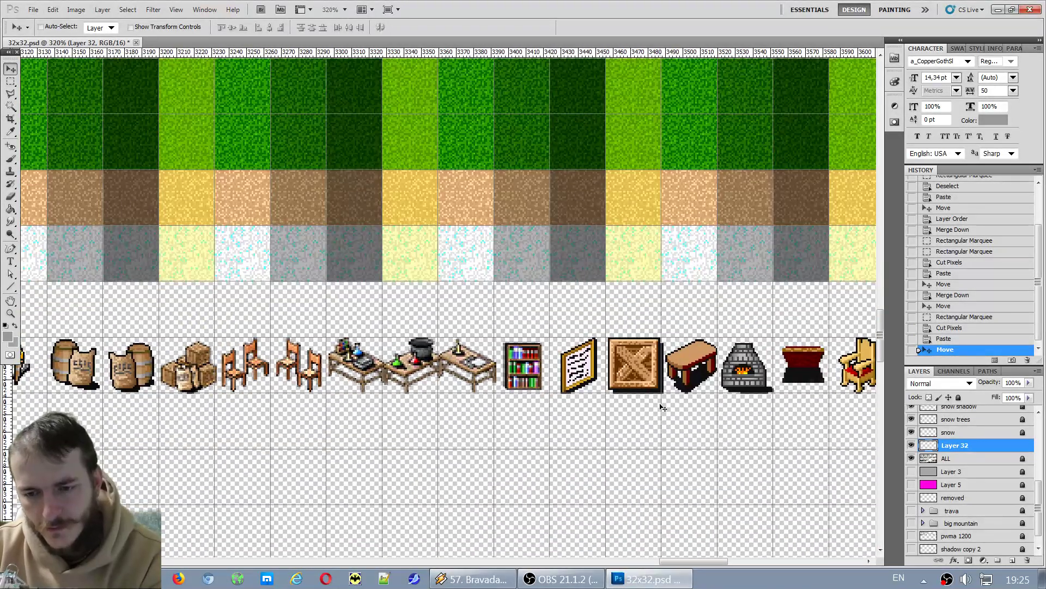
scroll(680, 430, up, 1)
scroll(594, 418, down, 6)
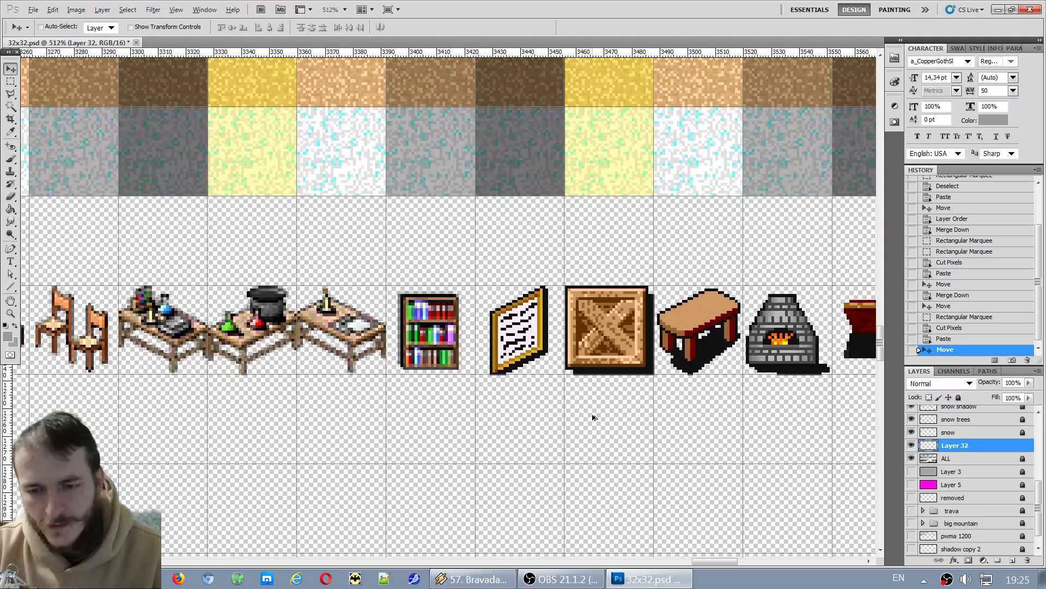
scroll(553, 421, up, 5)
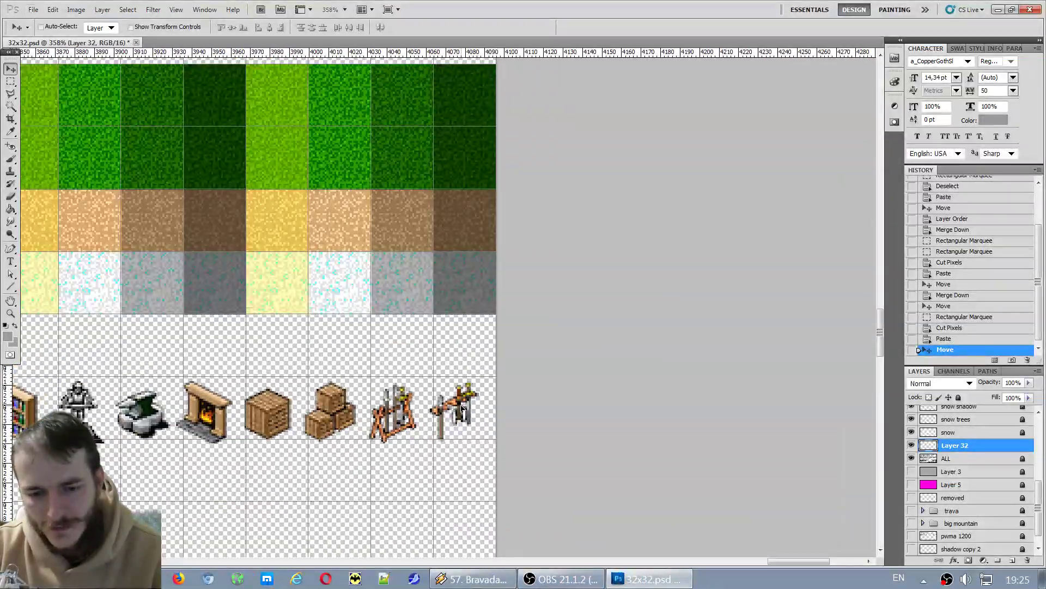
key(ctrl+z)
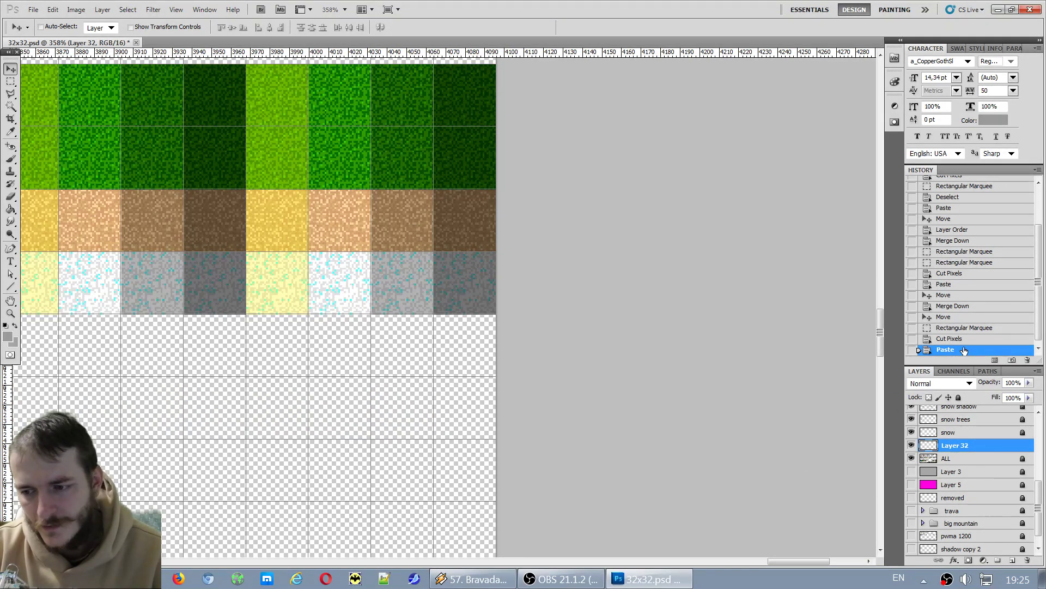
Move the pasted row below the snow tiles, aligned to the grid with its last sprite in the canvas's final column.
scroll(461, 521, down, 4)
mouse_move(691, 562)
mouse_down()
mouse_move(603, 565)
mouse_move(688, 562)
mouse_up()
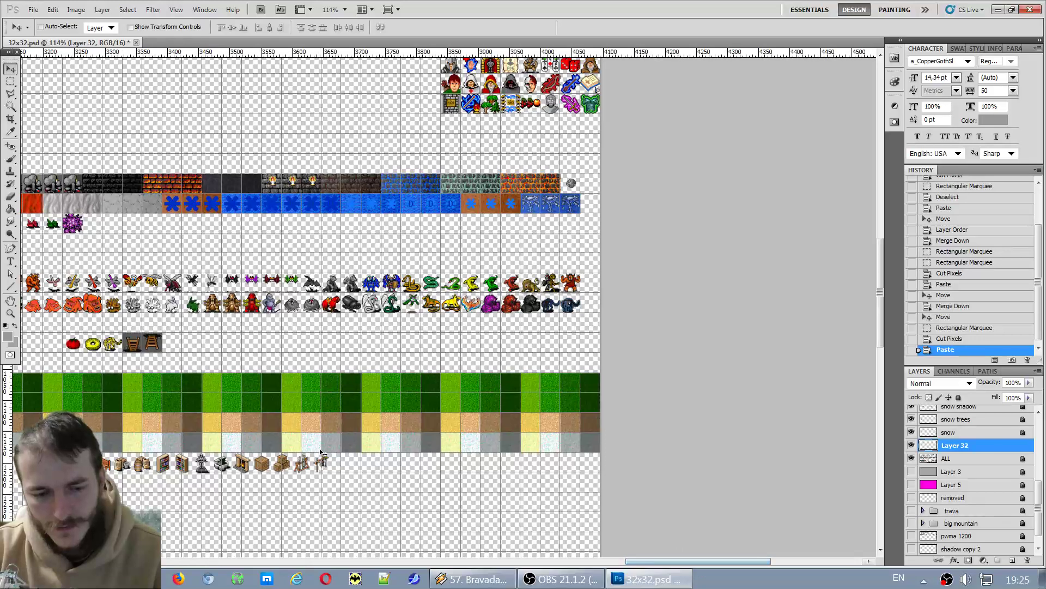
drag(493, 498, 622, 516)
alt+scroll(327, 515, up, 4)
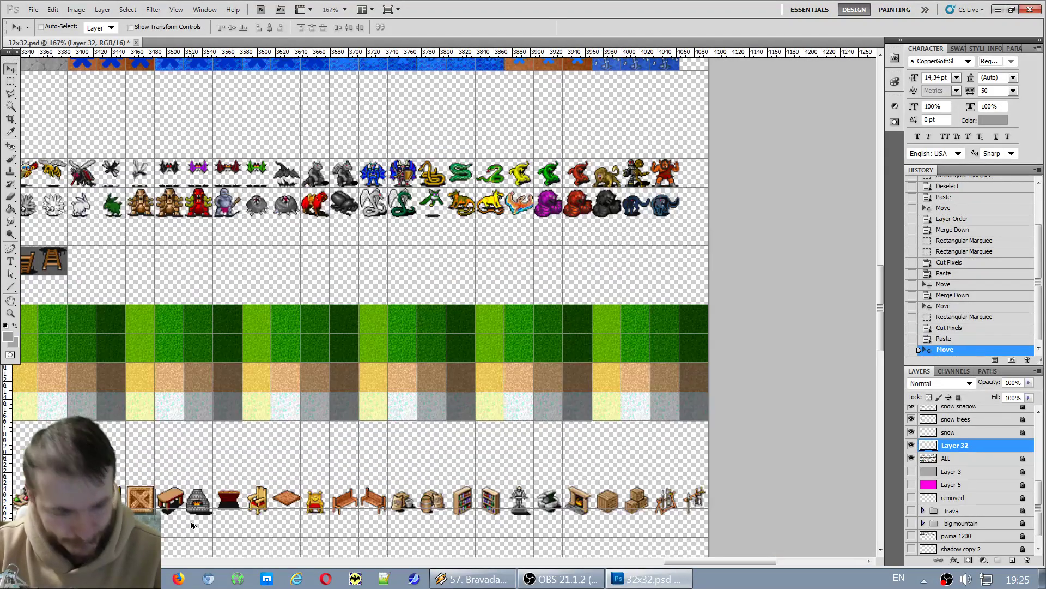
drag(209, 508, 201, 492)
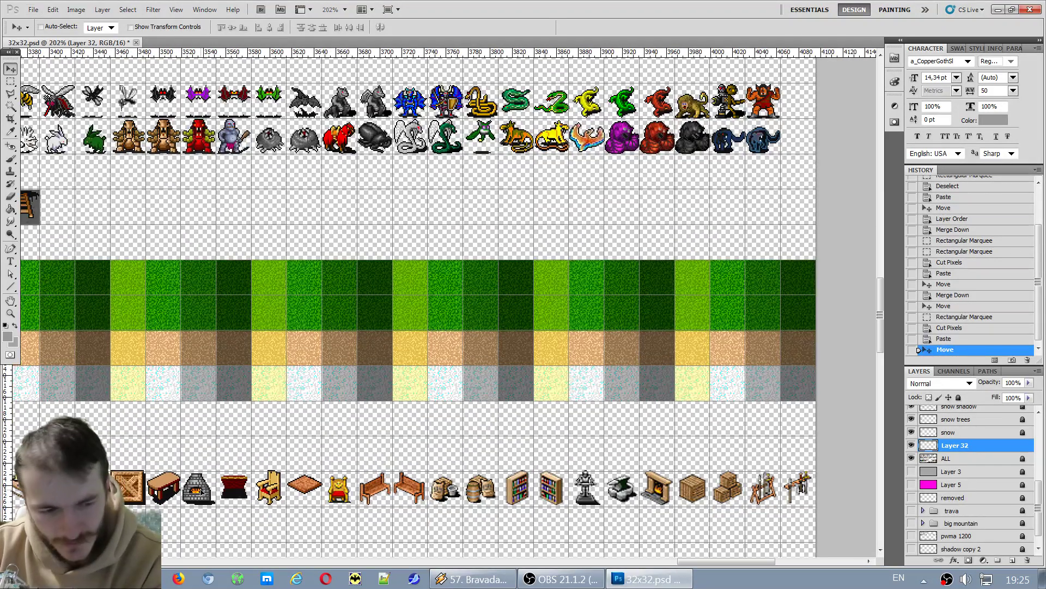
alt+scroll(80, 490, up, 7)
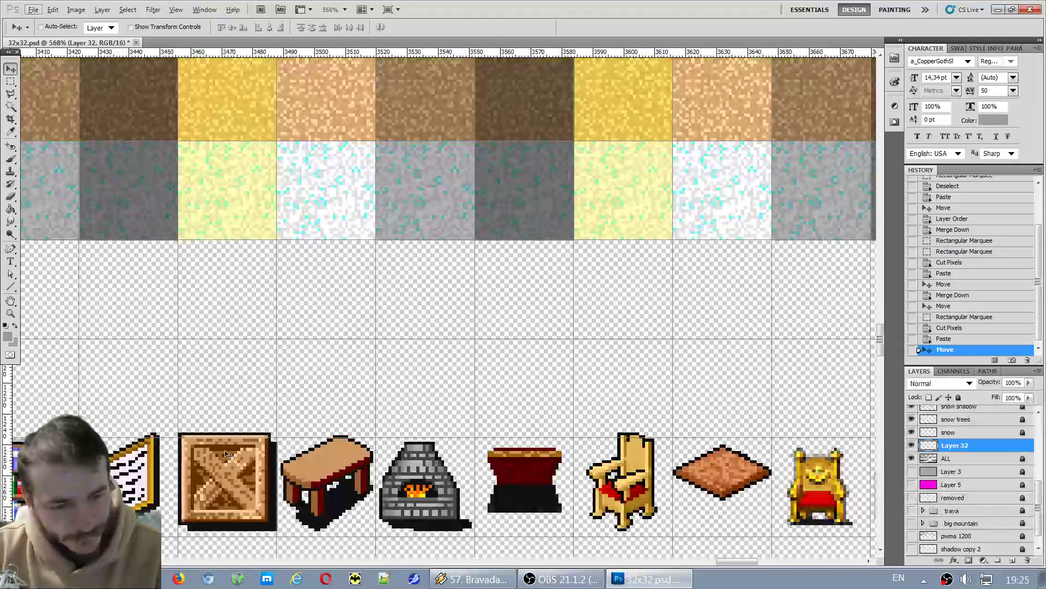
key(Down)
key(Down)
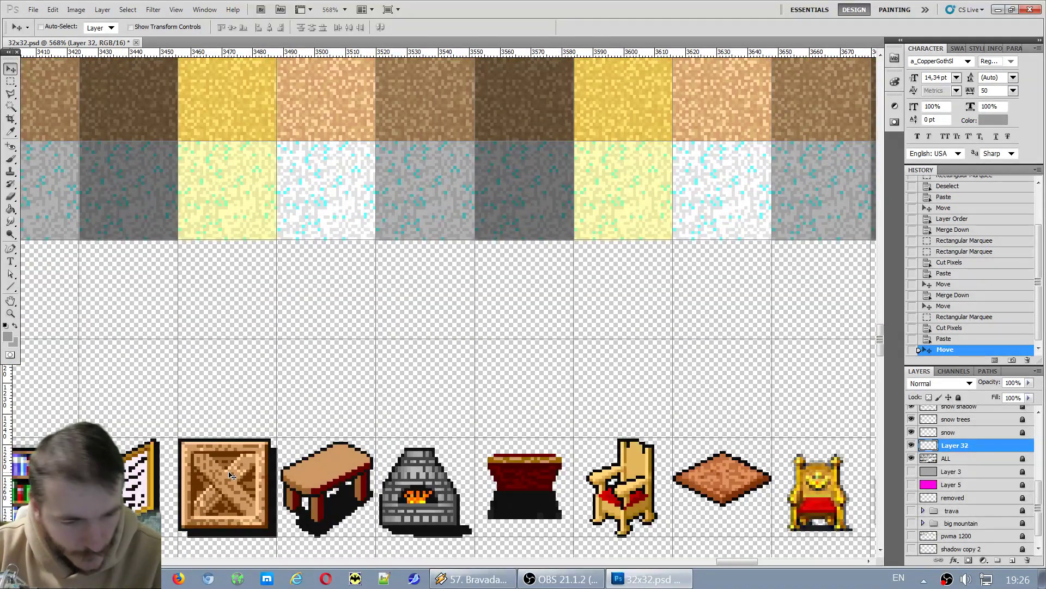
Raise the indoor sprite row by one grid cell, leaving a single empty row beneath the snow tiles.
scroll(229, 474, down, 3)
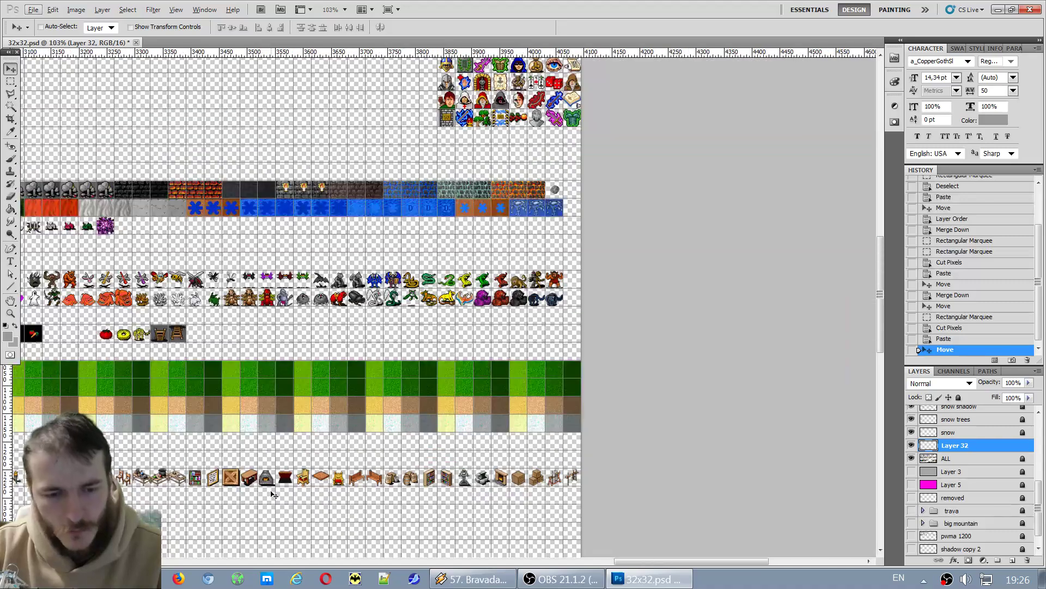
click(602, 561)
drag(621, 564, 563, 565)
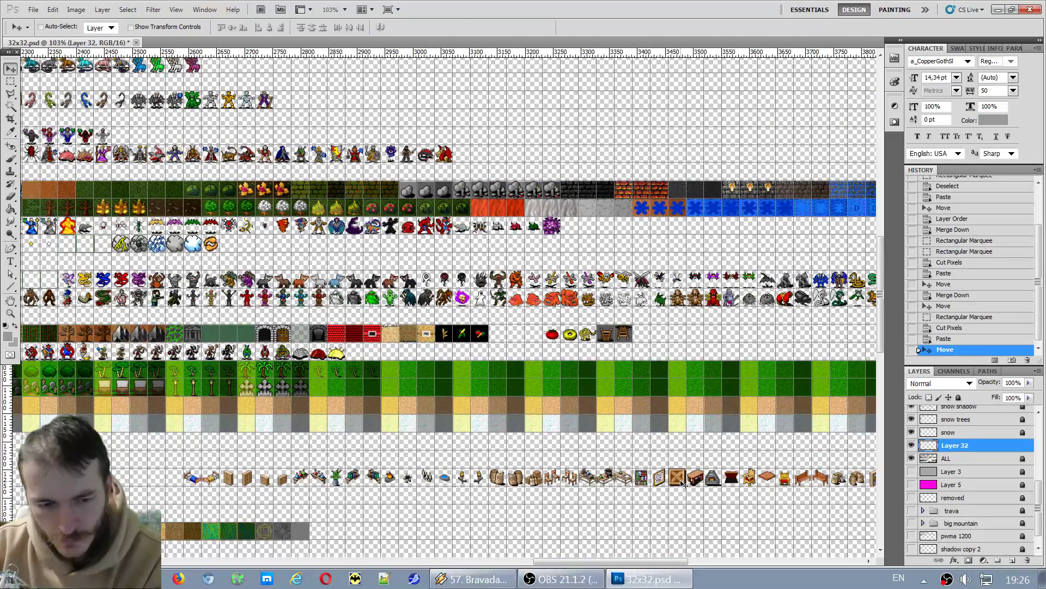
key(Up)
key(Up)
key(Up)
key(Up)
key(Up)
key(Up)
key(Up)
key(Up)
key(Up)
key(Up)
key(Up)
key(Up)
key(Up)
key(Up)
key(Up)
key(Up)
key(Up)
key(Up)
key(Up)
key(Up)
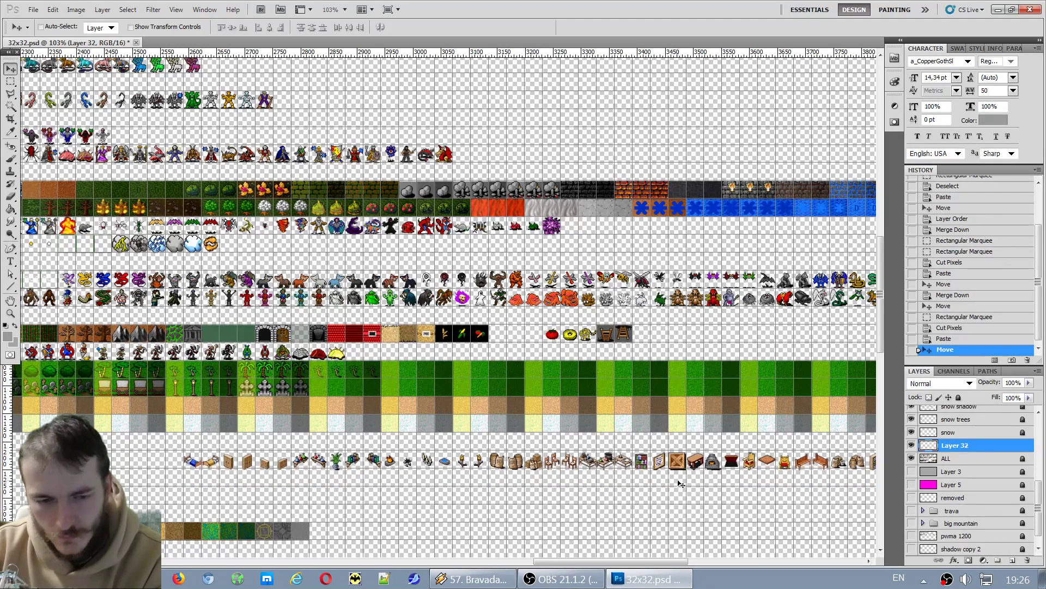
key(Up)
key(Up)
key(Up)
scroll(678, 480, up, 5)
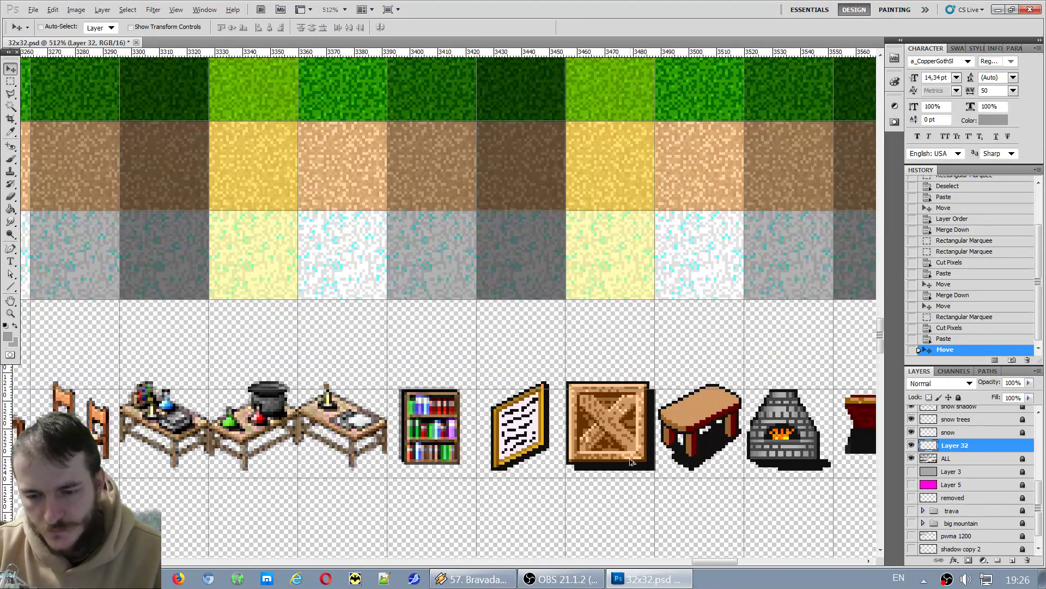
key(Down)
key(Down)
key(Down)
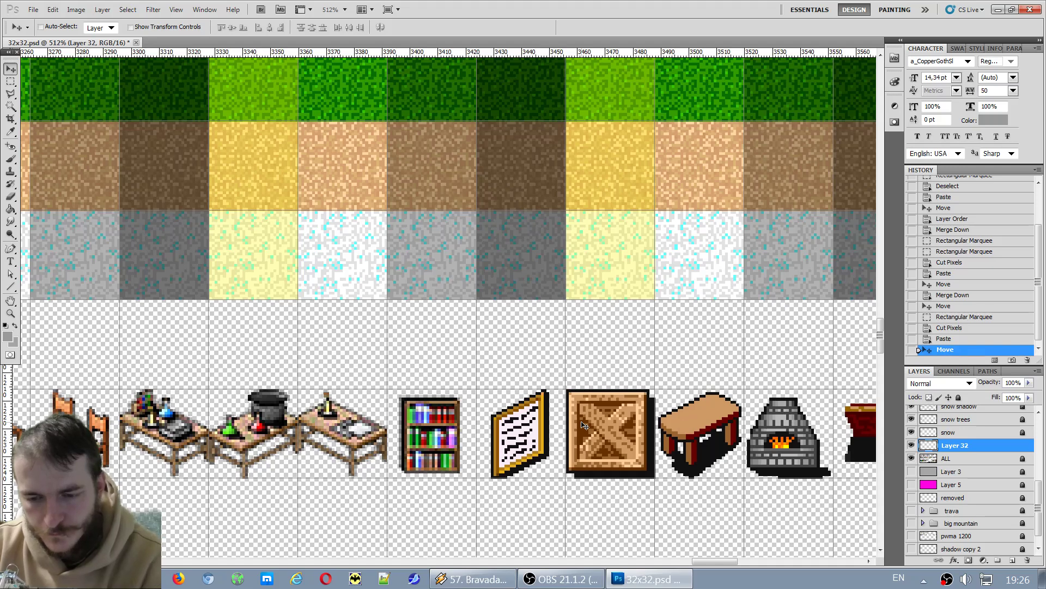
Select the potted plant sprite in the indoor row with a rectangular marquee.
scroll(582, 424, down, 3)
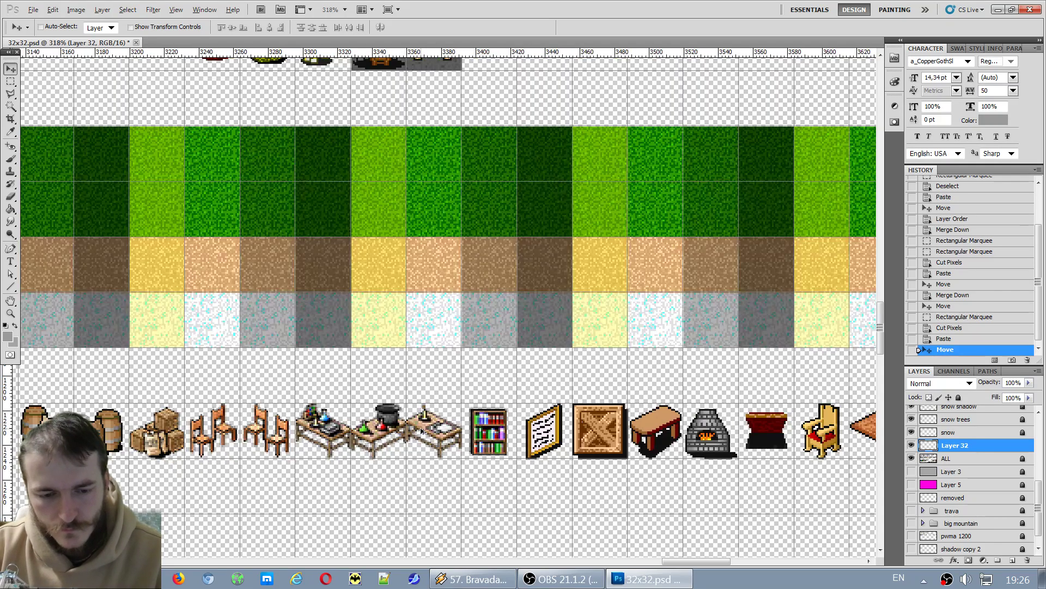
drag(666, 561, 590, 560)
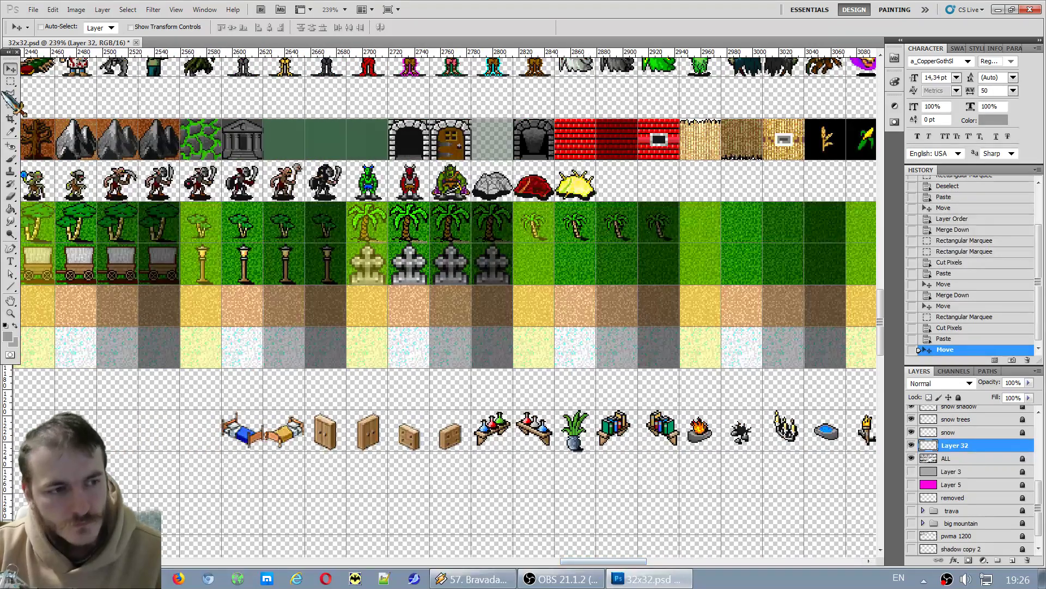
key(m)
scroll(455, 408, up, 2)
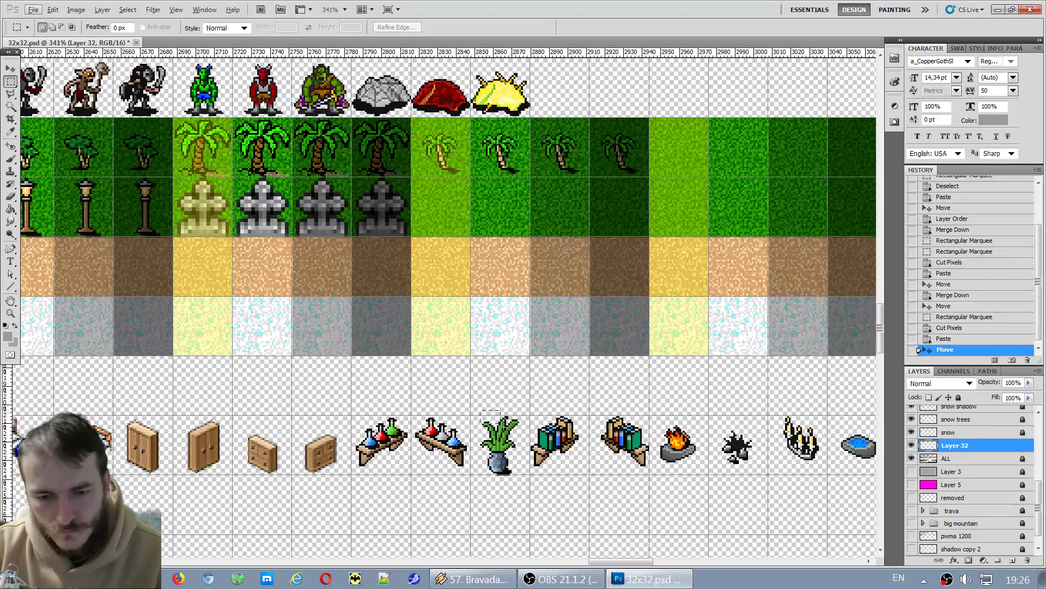
drag(512, 488, 525, 488)
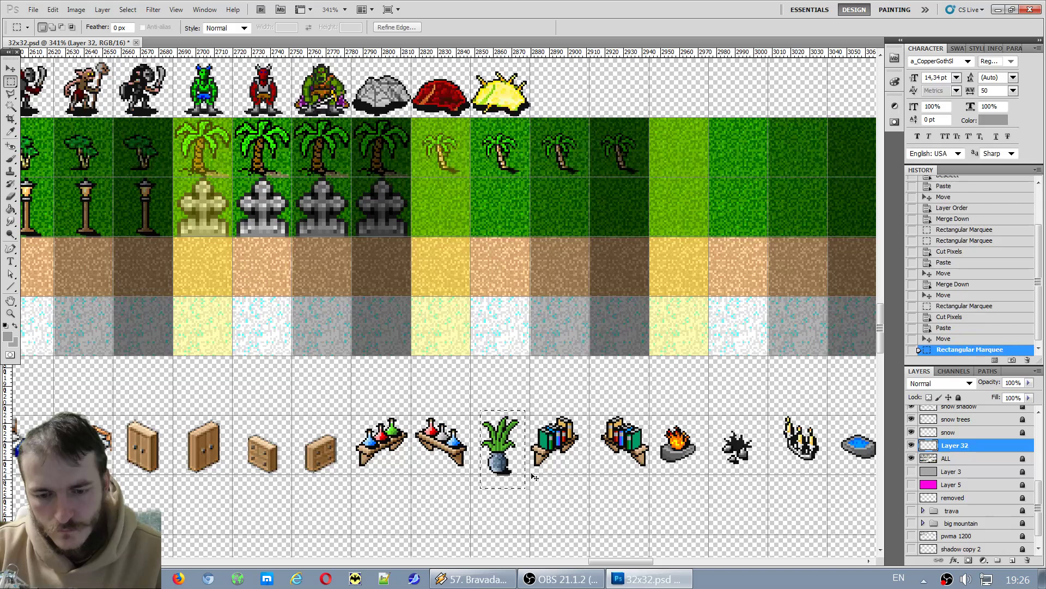
Try deselecting and pasting the clipboard sprites again, and revert the history to the plant's marquee selection.
click(556, 389)
scroll(561, 393, up, 2)
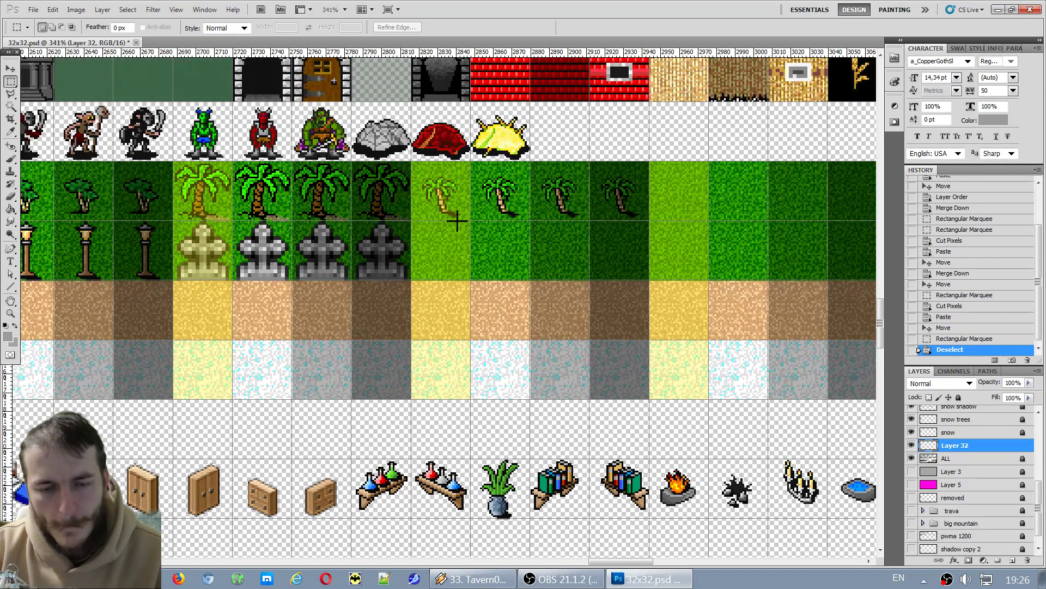
key(ctrl+v)
key(v)
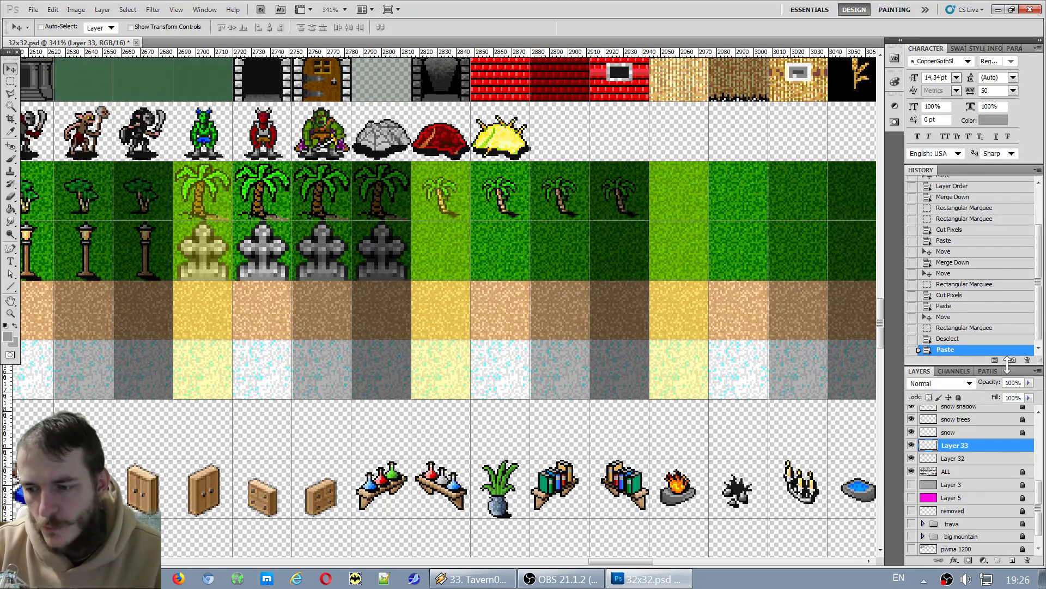
click(963, 339)
click(959, 339)
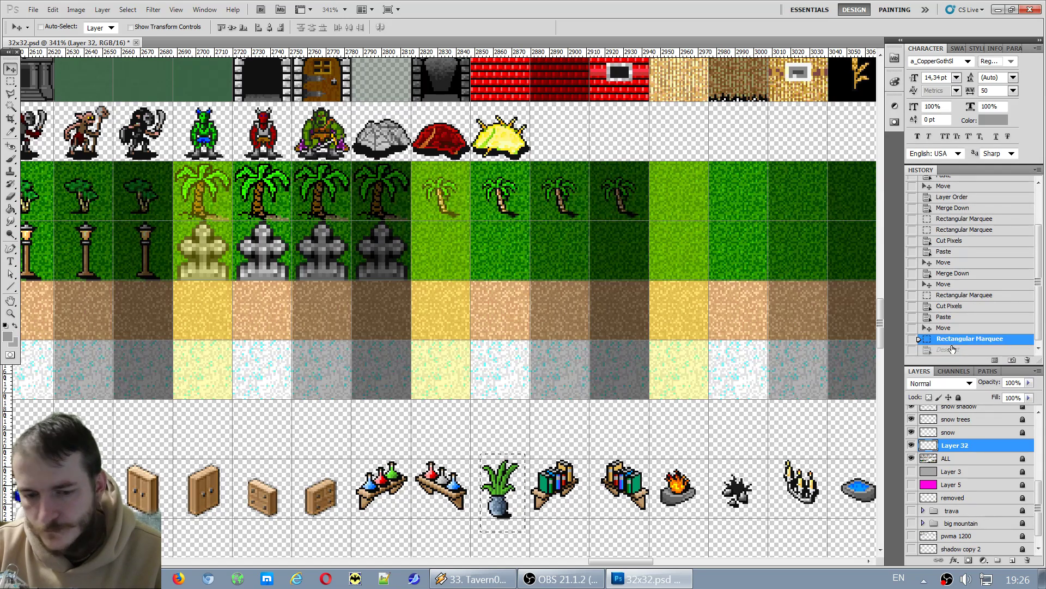
click(952, 349)
click(952, 339)
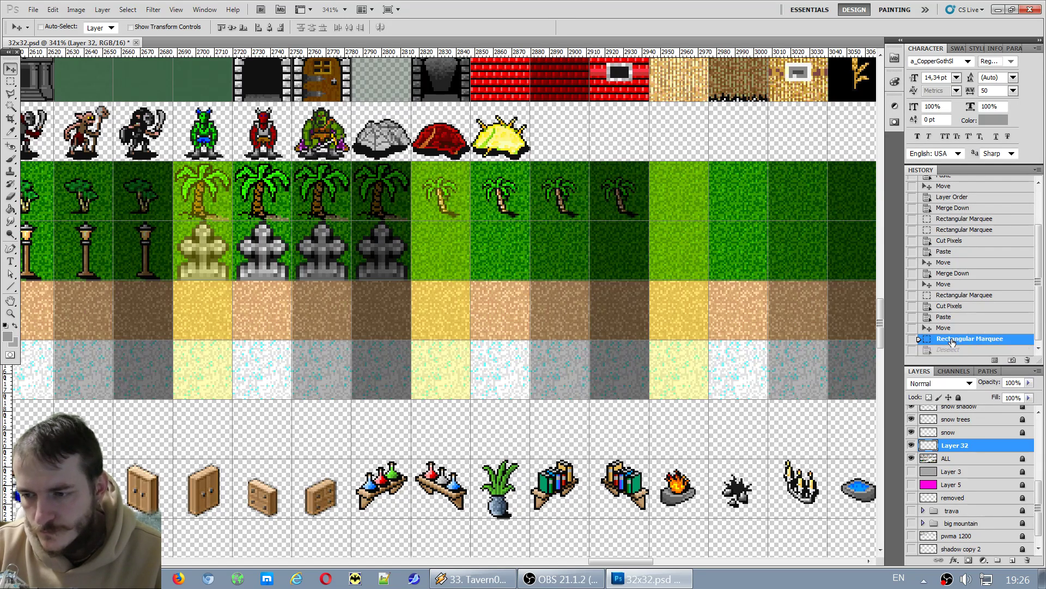
Rename Layer 32 as "indoor objects".
double_click(996, 445)
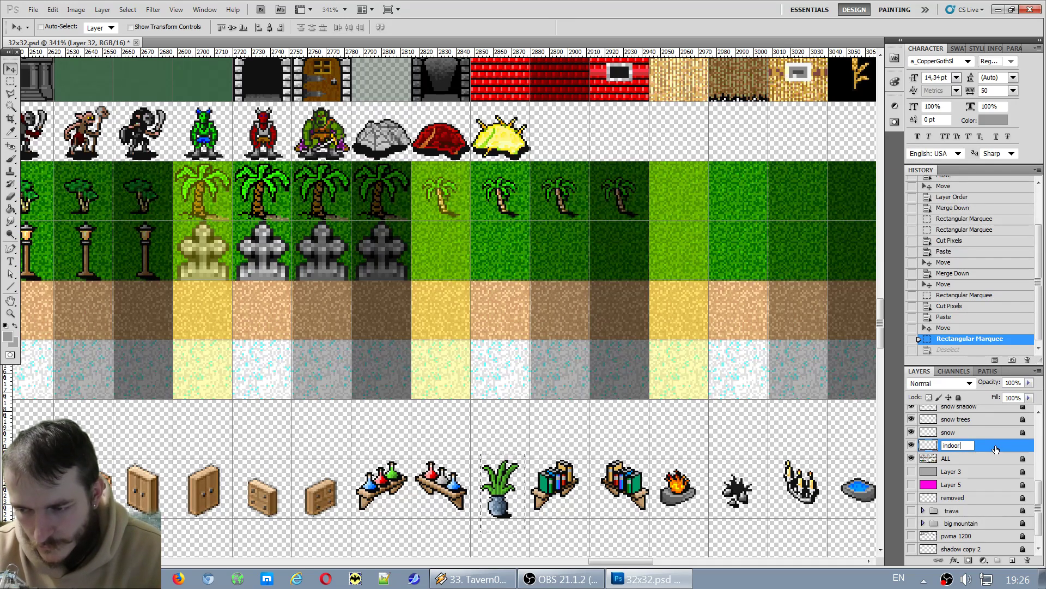
text(indoor objects)
key(Return)
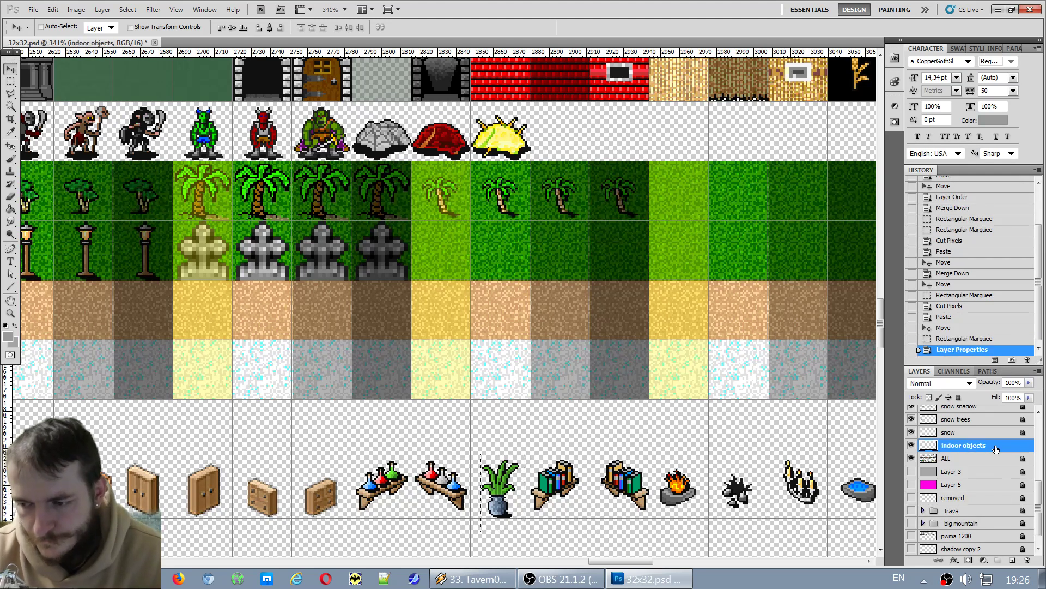
Reorder the indoor objects layer to sit directly above outdoor objects, and make outdoor objects the active layer.
scroll(964, 469, up, 5)
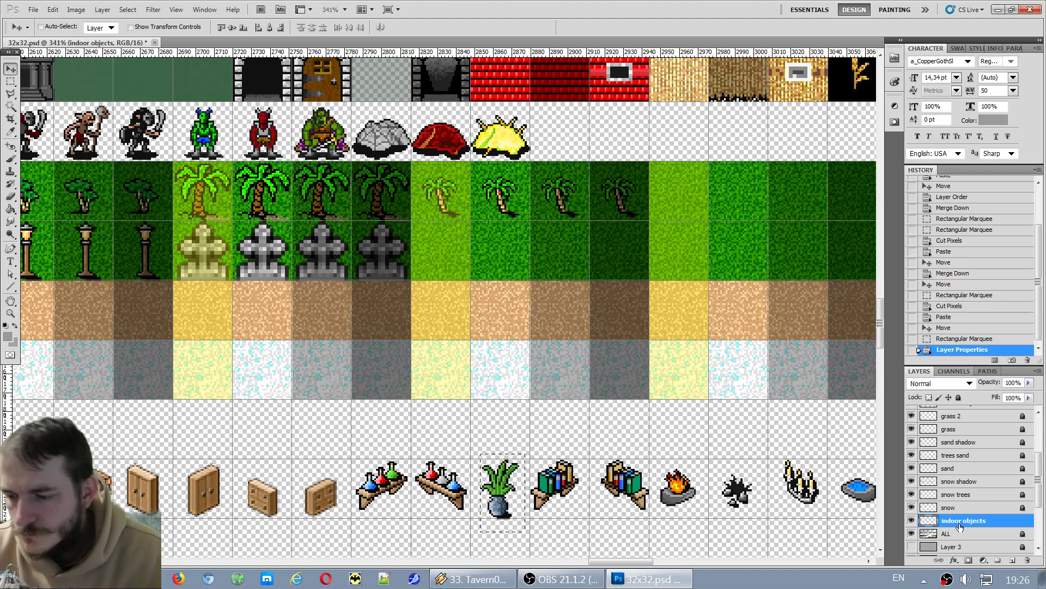
drag(962, 525, 982, 451)
click(962, 464)
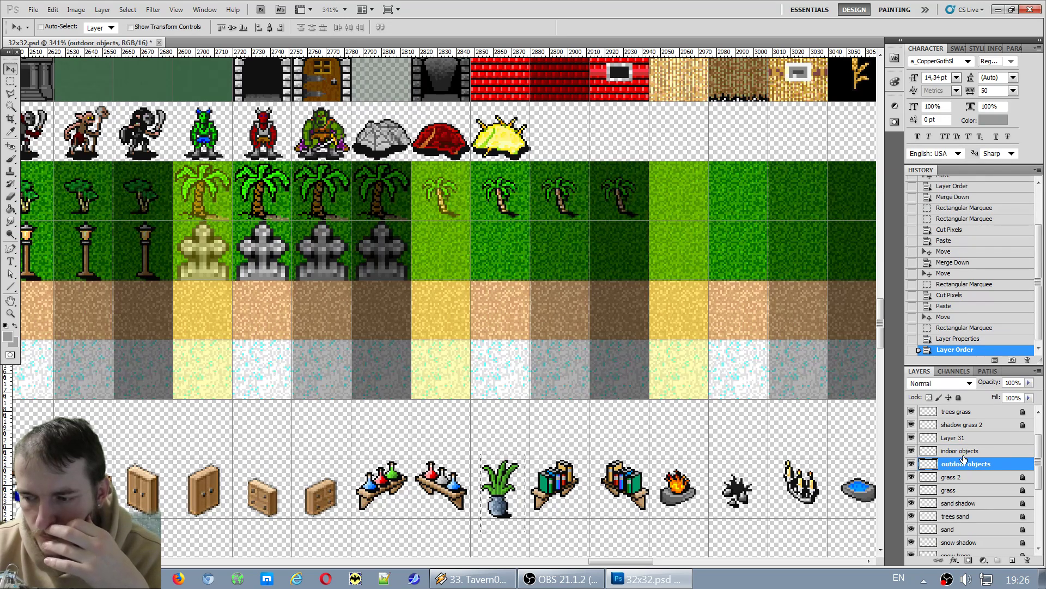
Move the outdoor objects layer directly below the ALL layer, lock it and hide it.
drag(967, 466, 968, 533)
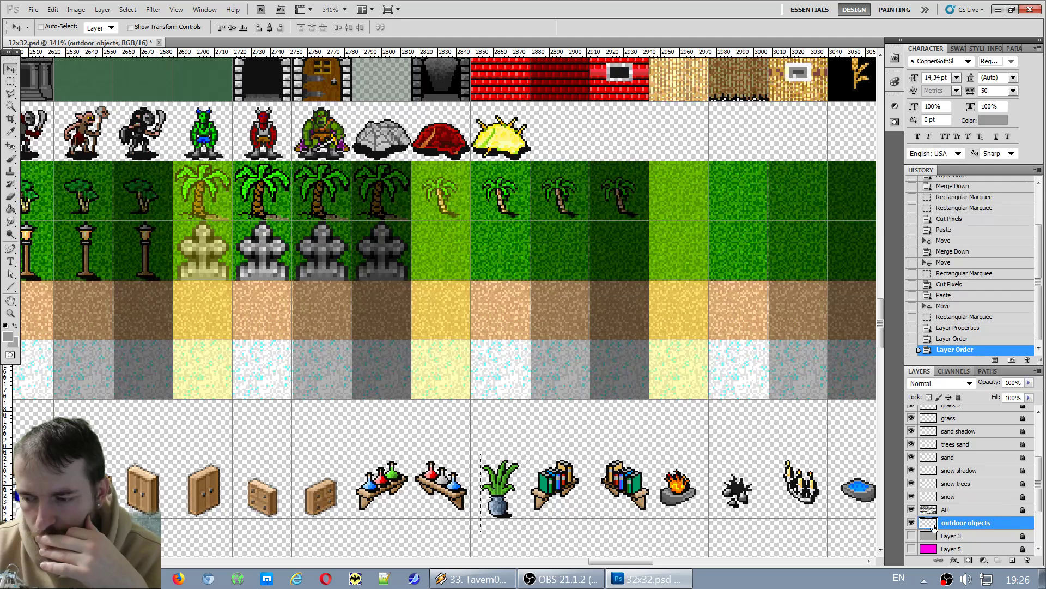
click(959, 397)
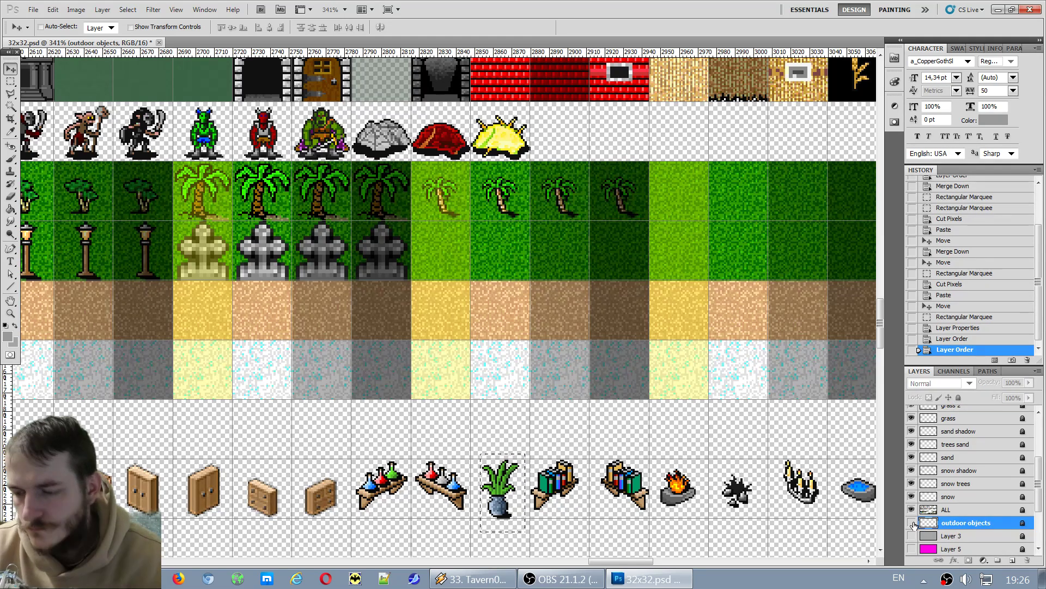
scroll(942, 533, down, 1)
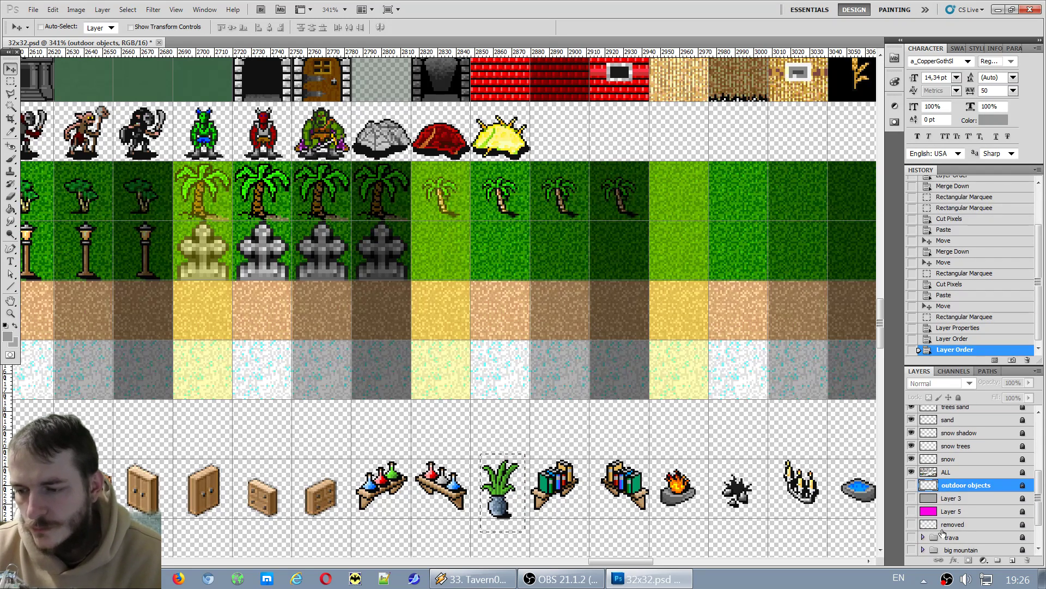
Toggle the visibility of the indoor objects layer and Layer 31 to check which sprites each one holds.
scroll(942, 533, up, 4)
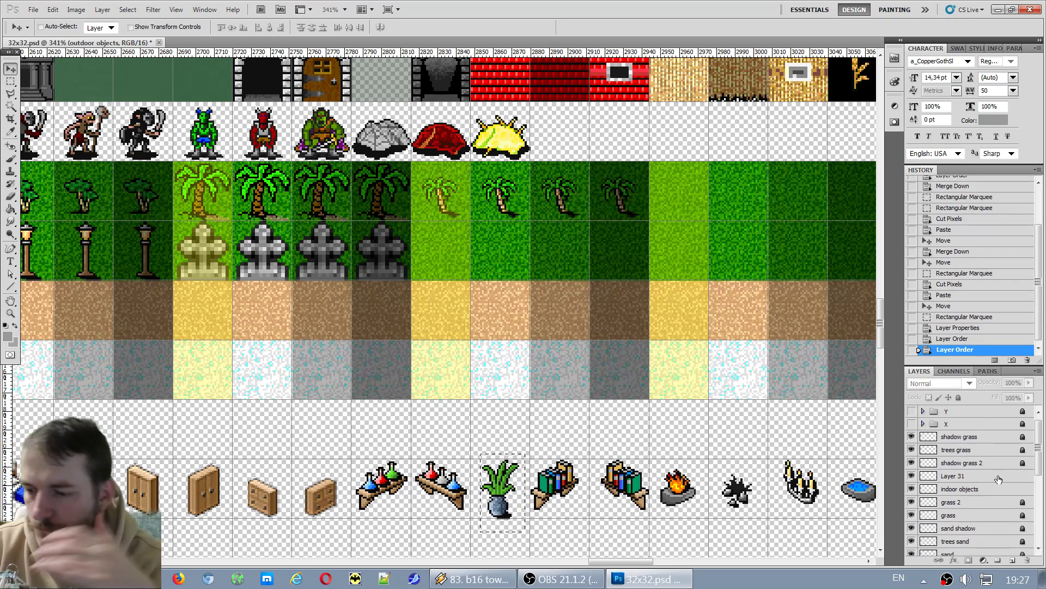
click(949, 491)
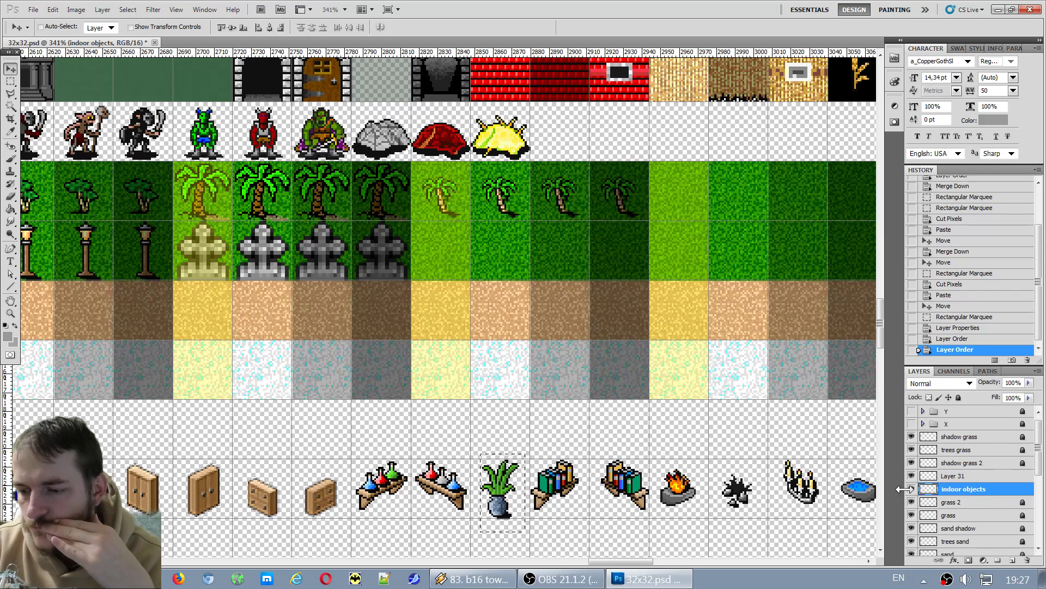
click(905, 489)
click(911, 489)
click(911, 489)
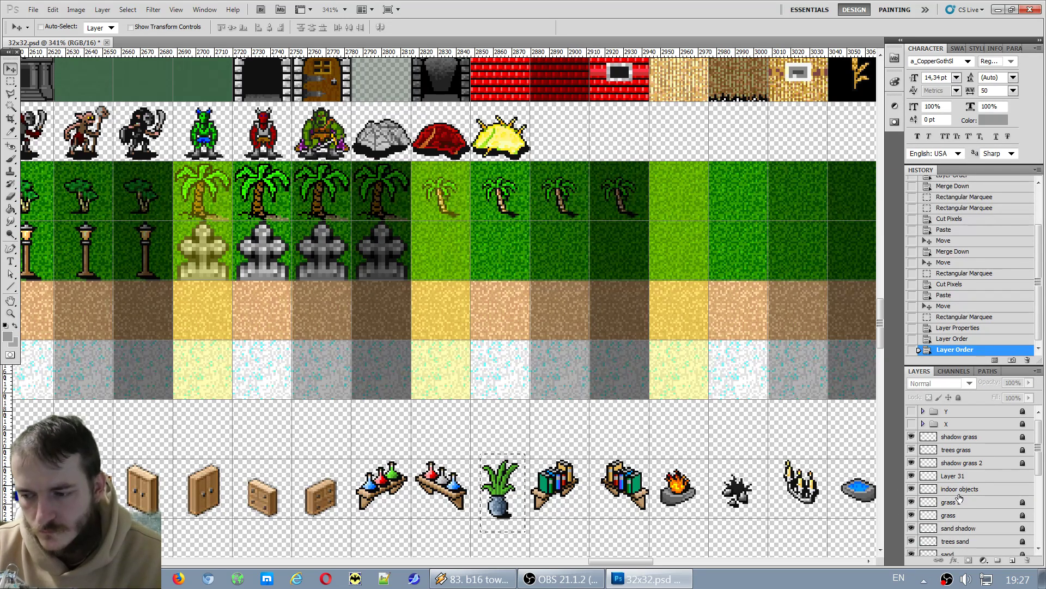
click(977, 492)
click(966, 479)
click(911, 476)
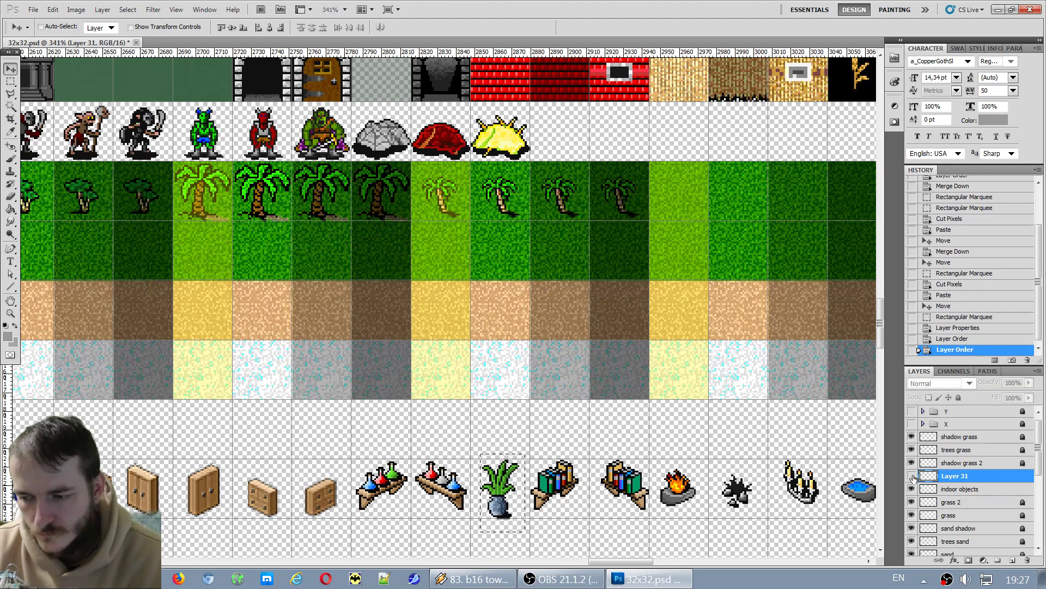
click(911, 476)
click(912, 476)
click(911, 477)
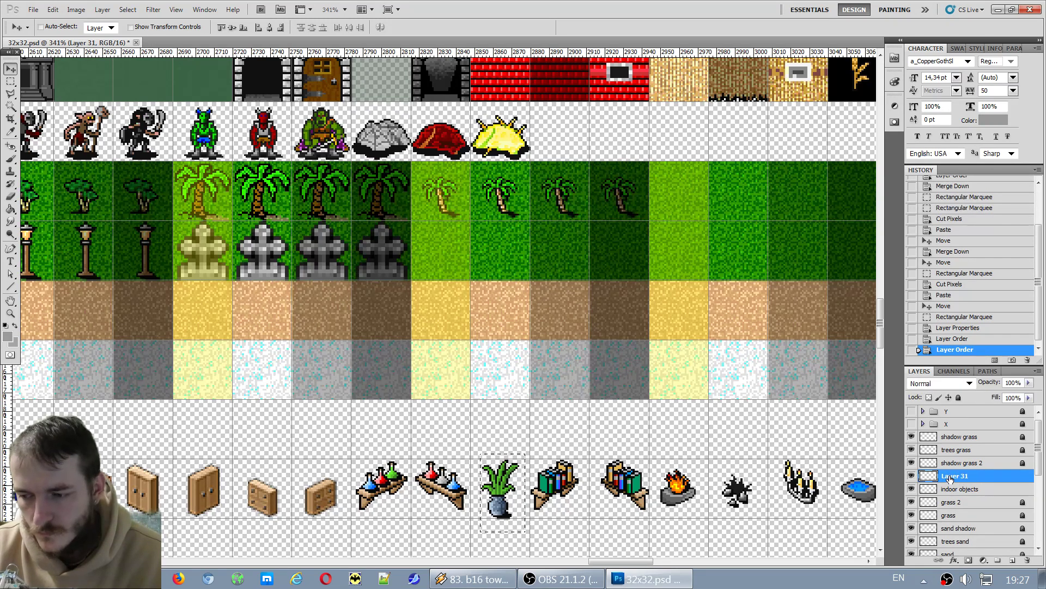
Make indoor objects the active layer and clear the marquee selection around the potted plant.
double_click(951, 476)
click(974, 492)
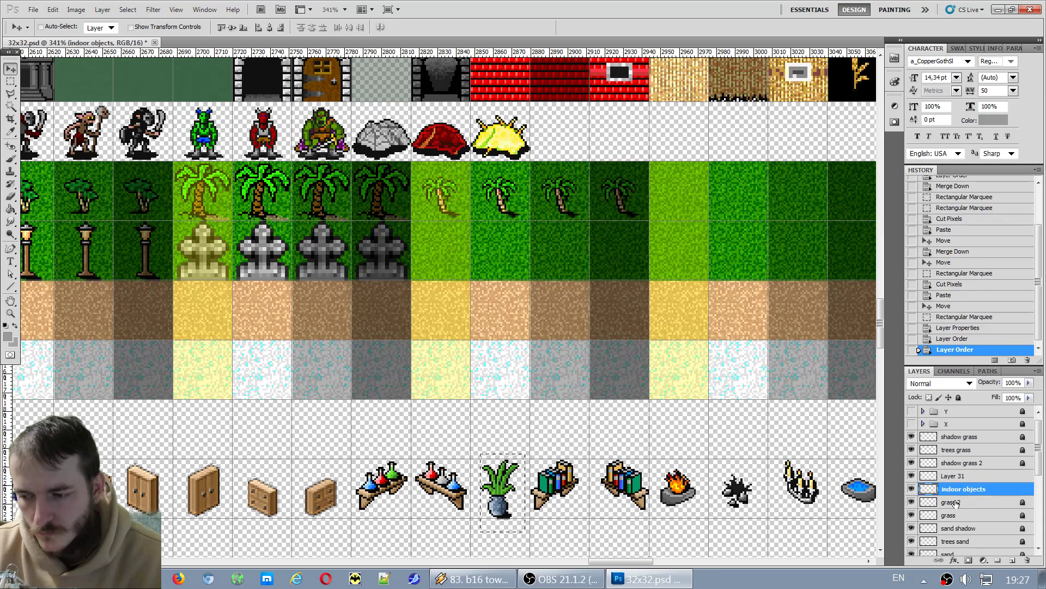
click(968, 500)
click(923, 491)
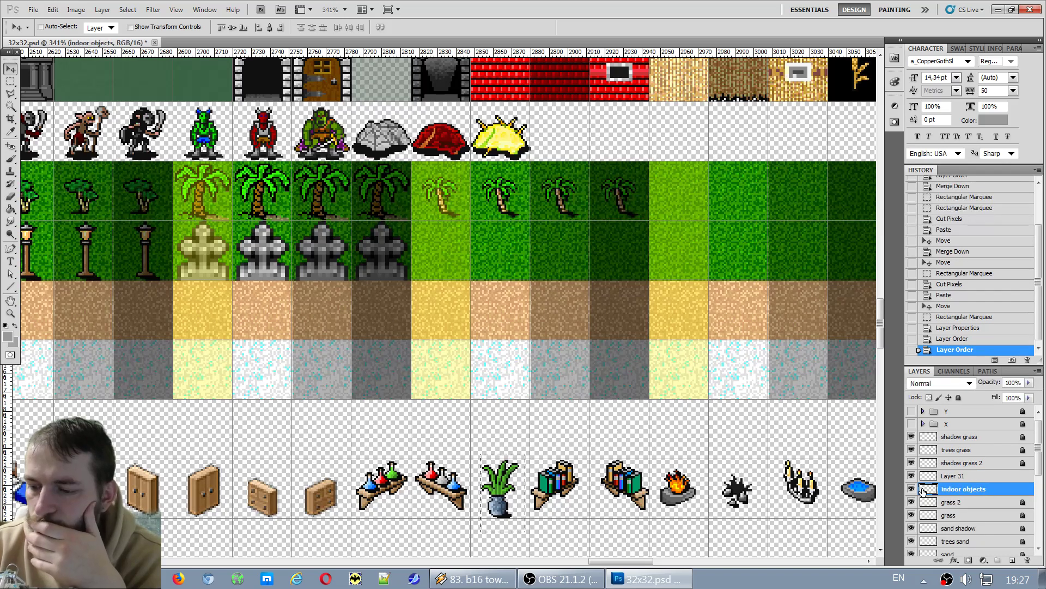
click(912, 490)
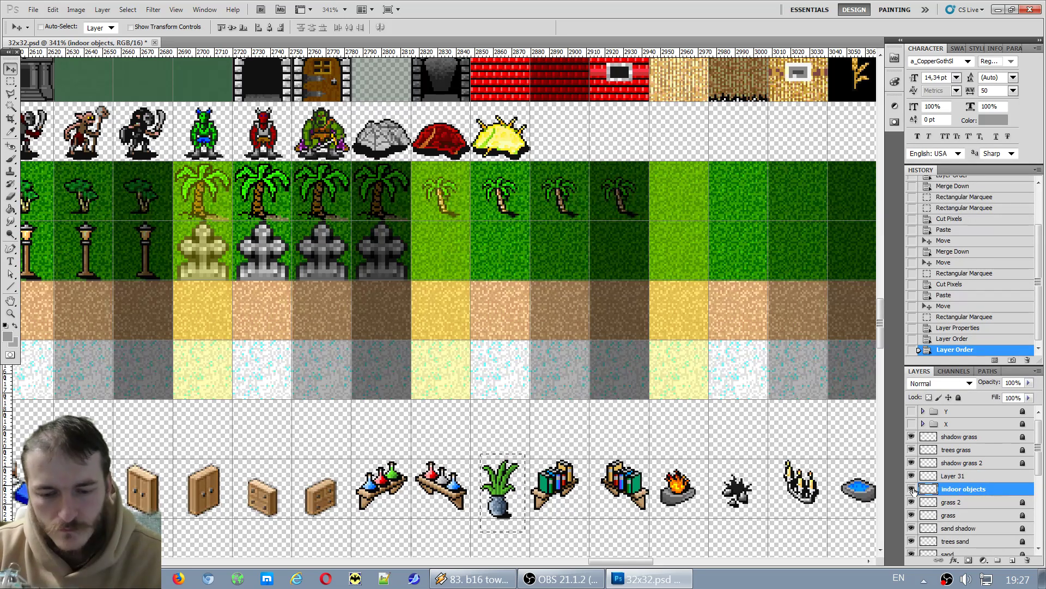
click(11, 82)
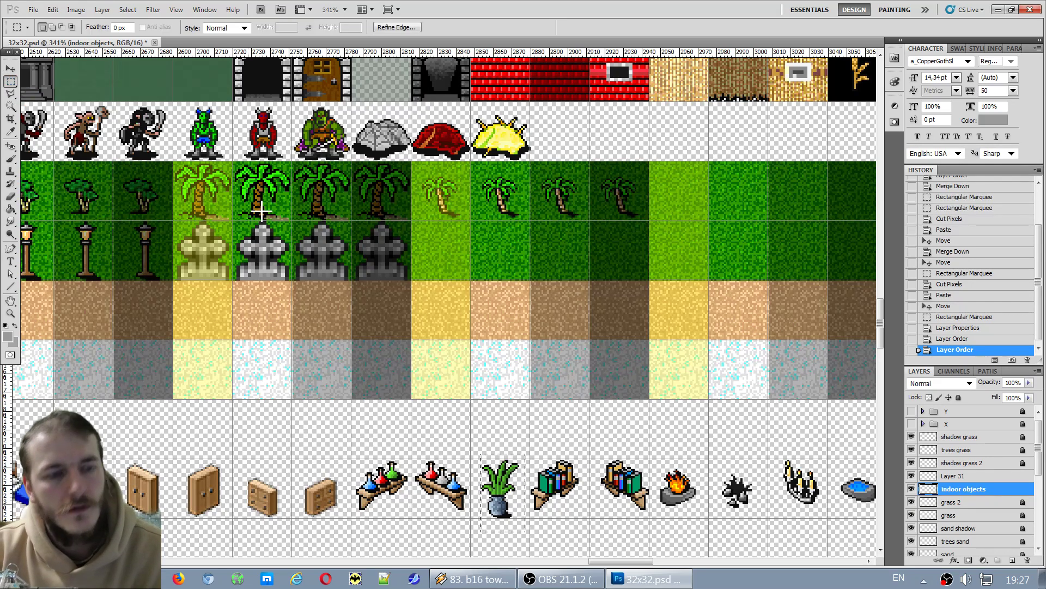
click(598, 420)
Paste the potted plant sprite and move it into the light green grass cell beside the darkest gravestone.
scroll(598, 420, down, 4)
scroll(551, 324, up, 3)
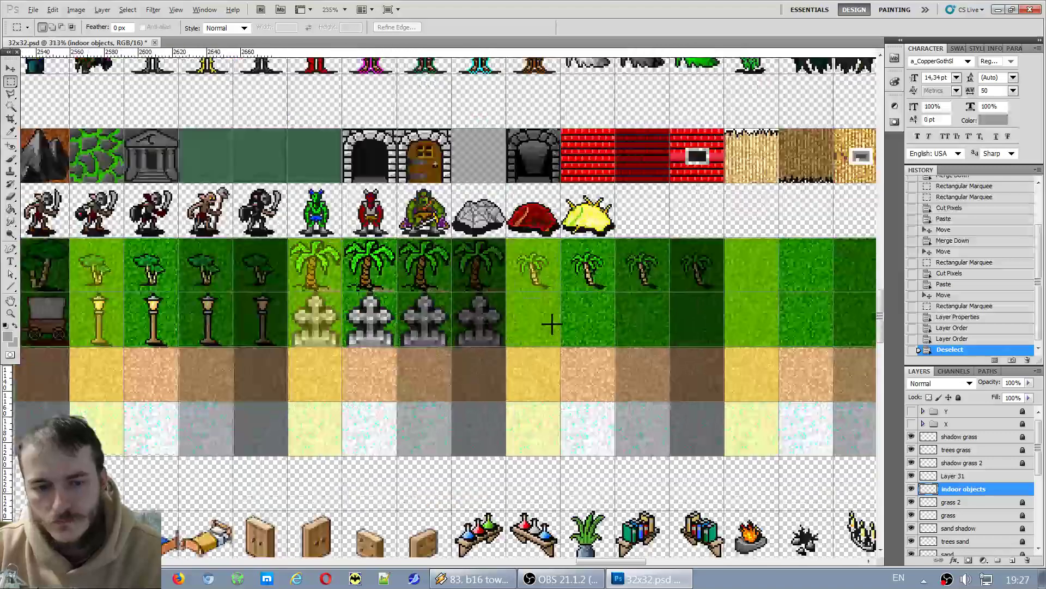
scroll(551, 324, up, 3)
key(ctrl+v)
key(v)
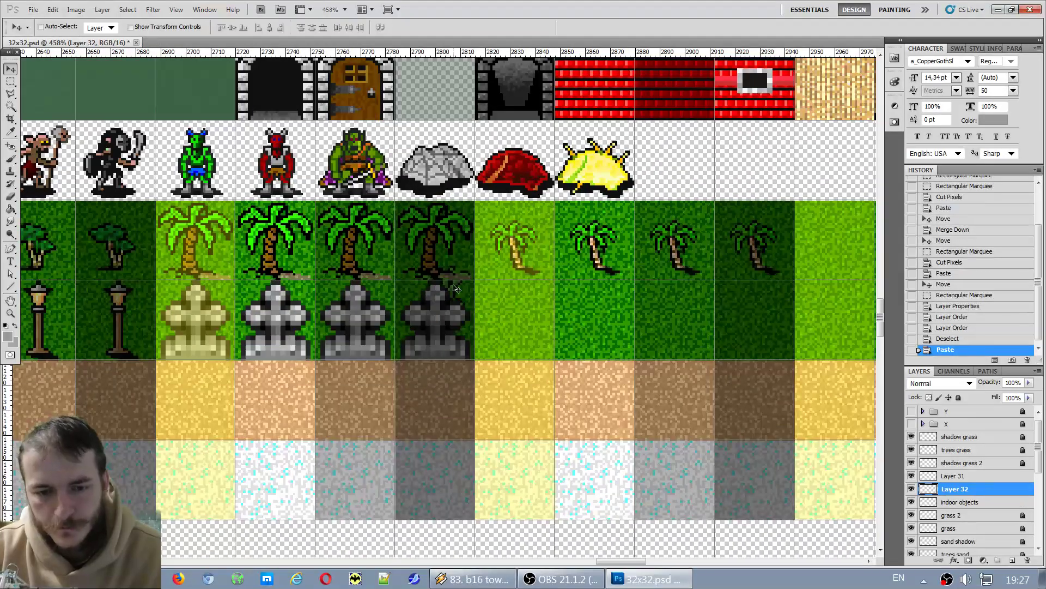
drag(456, 288, 525, 308)
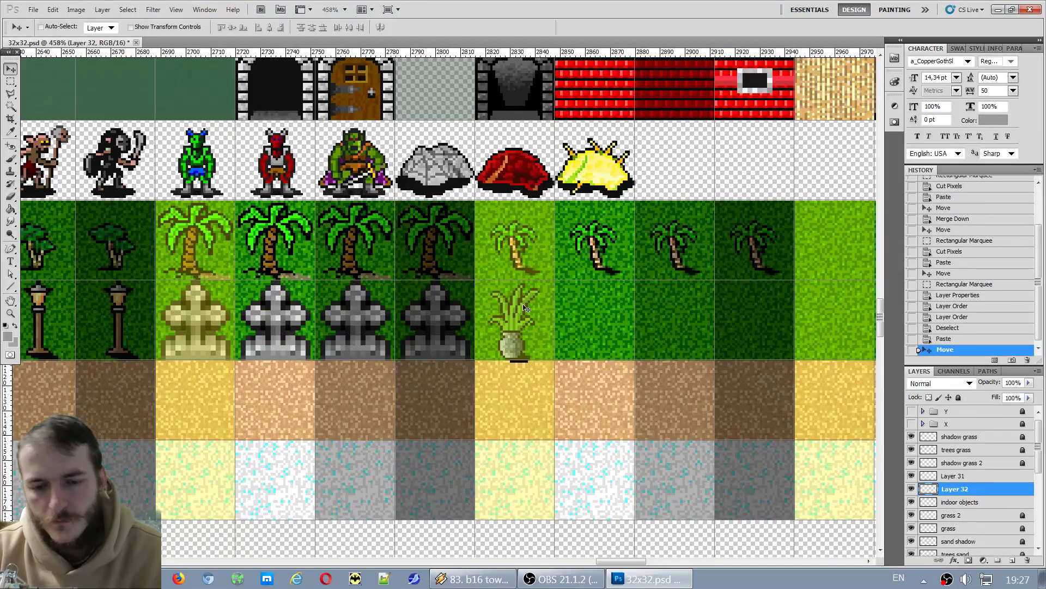
Nudge the pasted plant upward until its base and shadow sit on the lower edge of the grass cell.
key(Up)
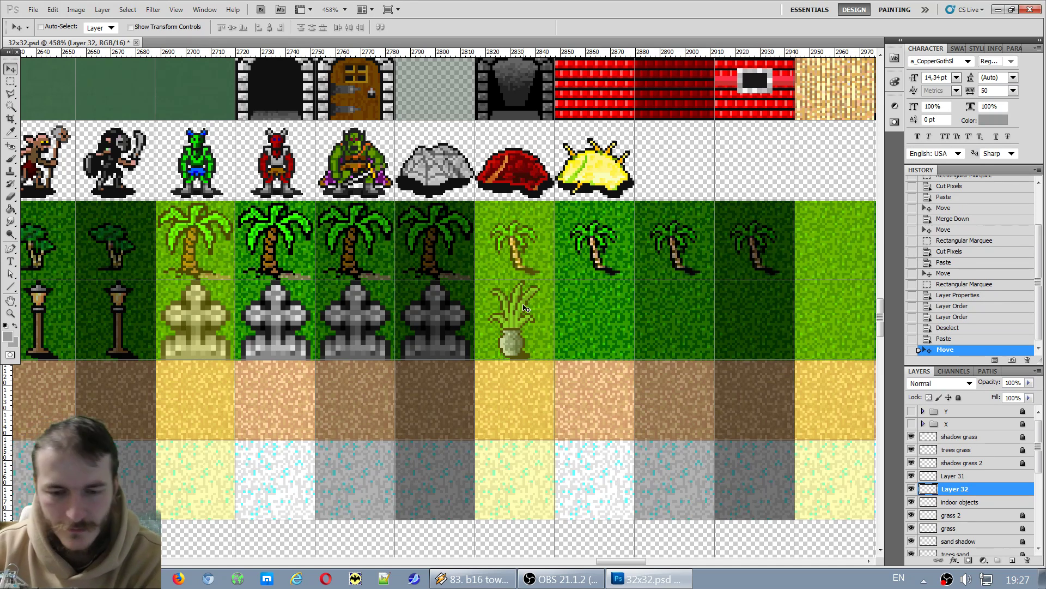
key(Up)
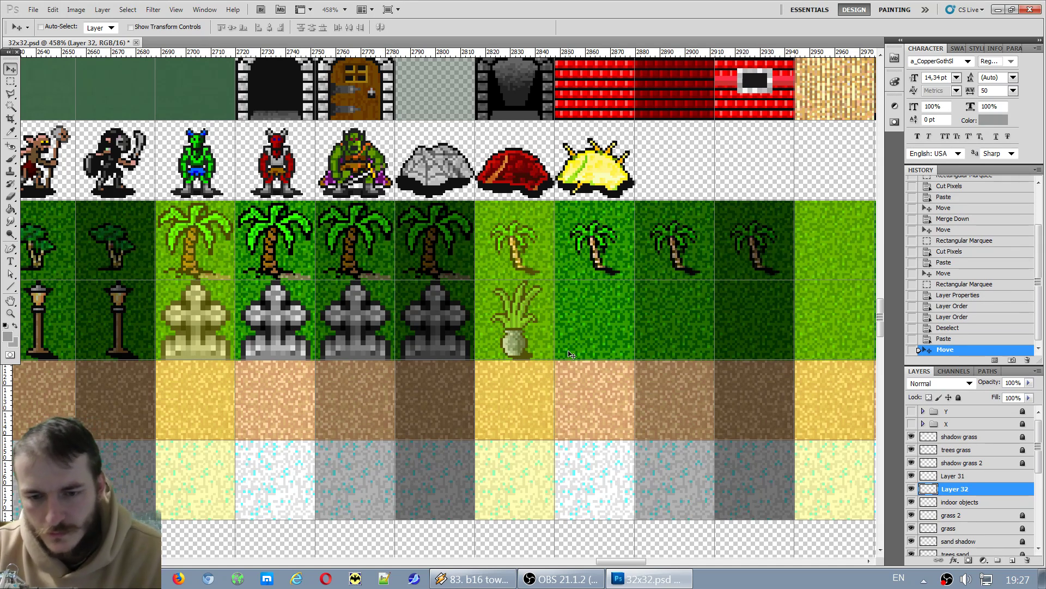
key(Up)
key(Down)
key(Up)
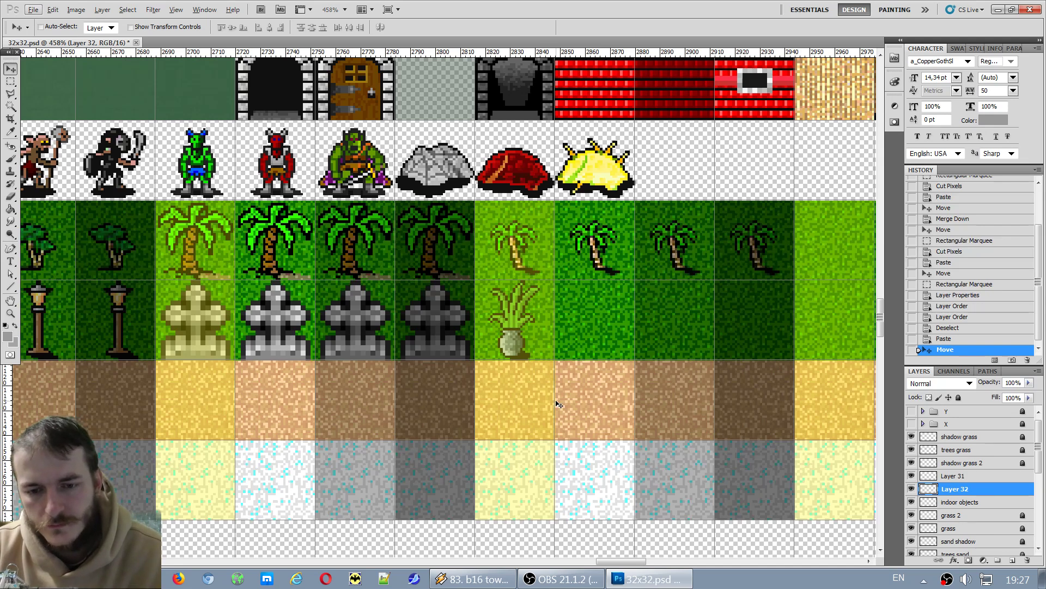
scroll(557, 403, up, 2)
scroll(557, 403, down, 4)
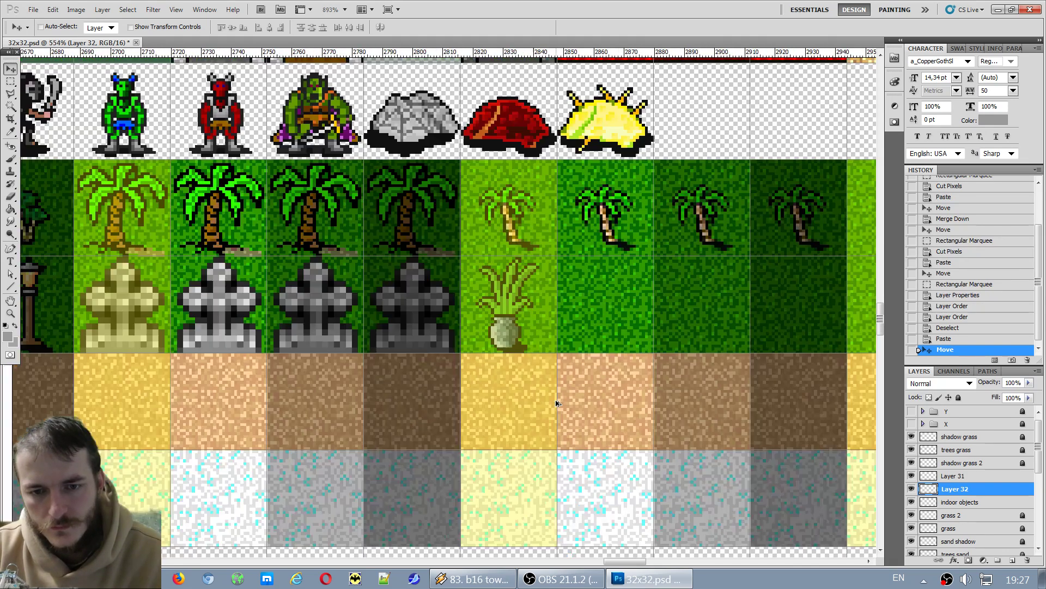
scroll(690, 408, up, 1)
scroll(436, 349, up, 3)
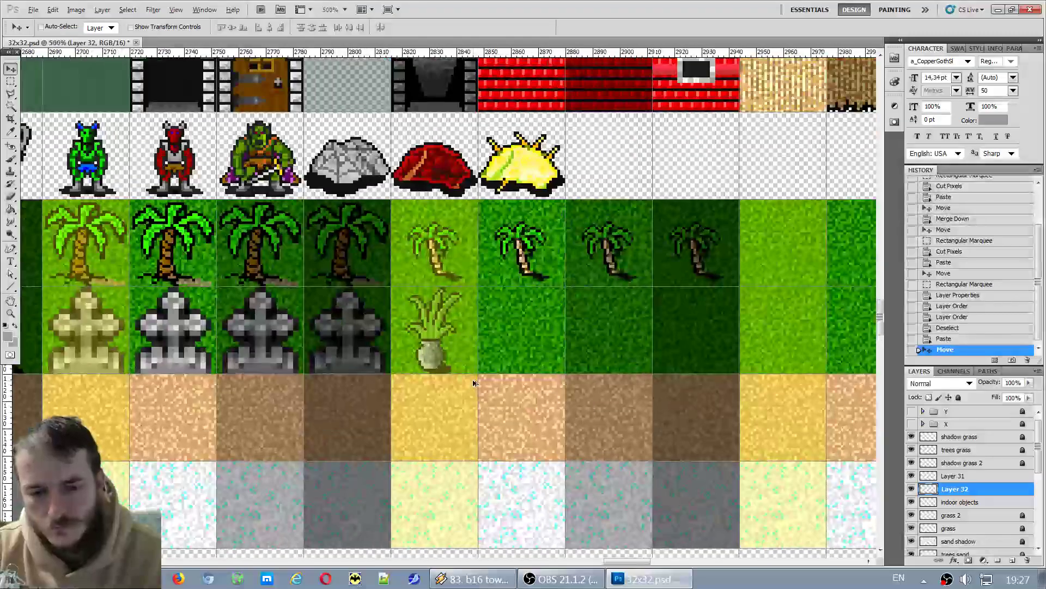
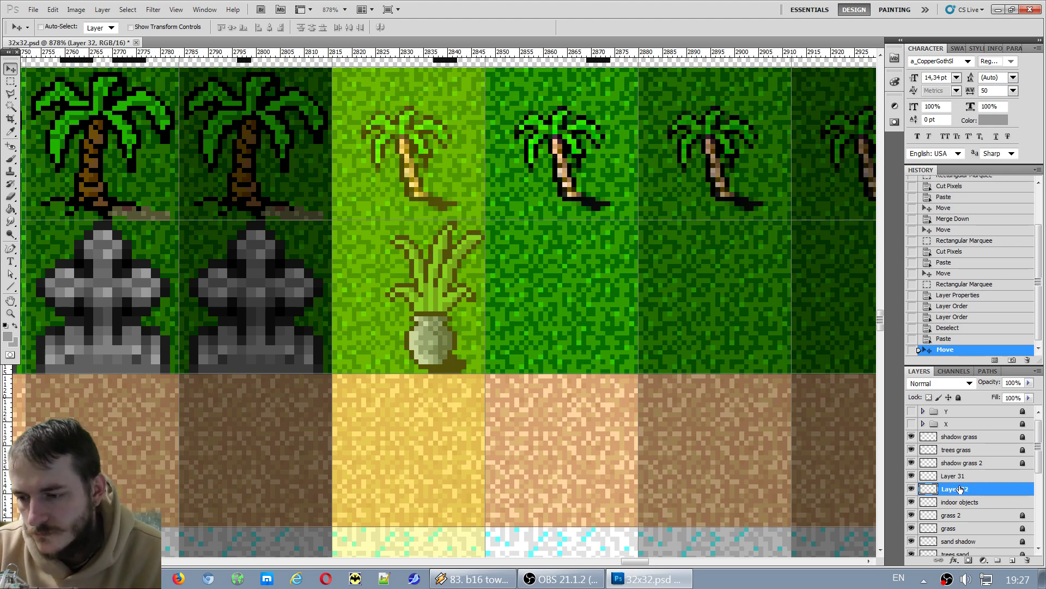
Paste a second plant into the next grass cell and duplicate it into the two darker cells beyond, matching the first plant's position.
key(m)
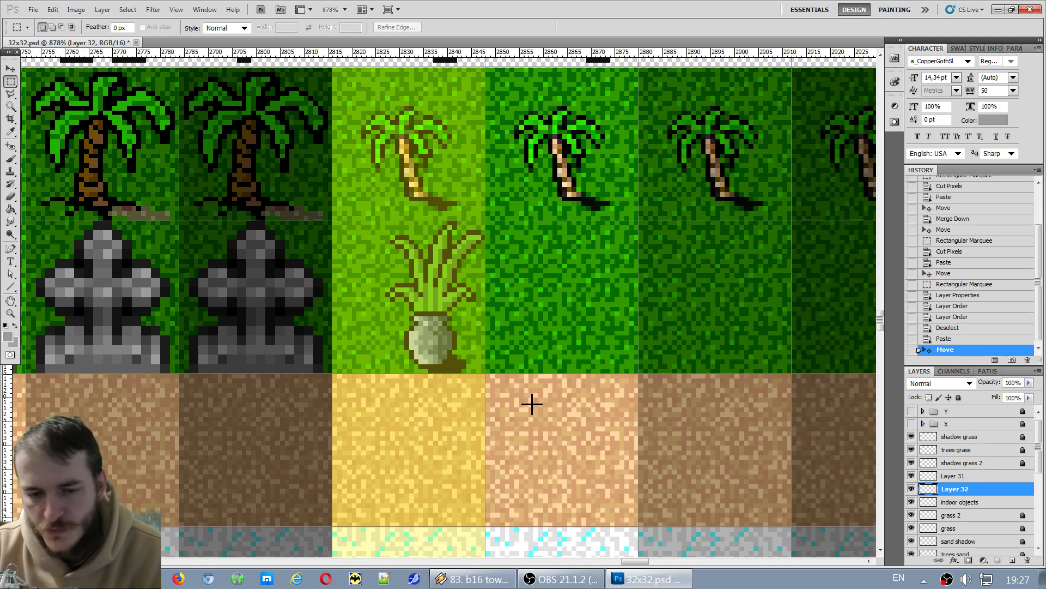
key(ctrl+v)
key(v)
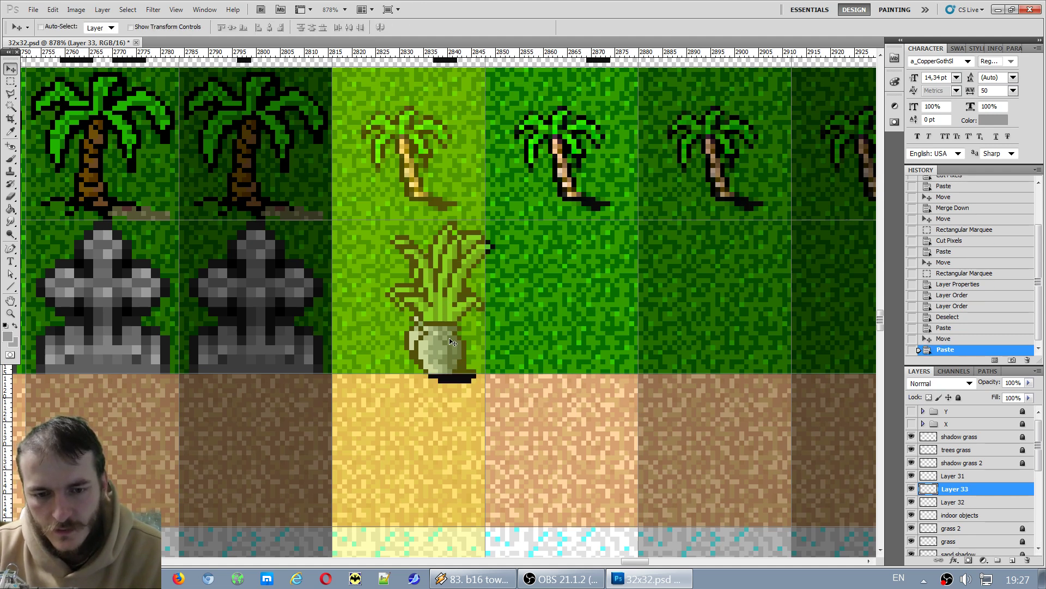
drag(442, 351, 739, 330)
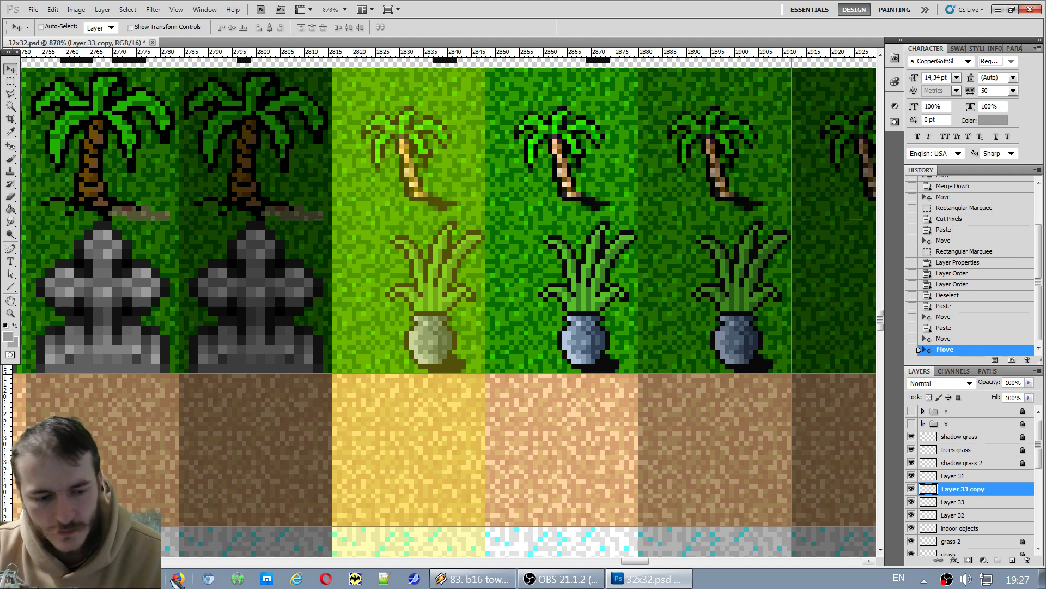
drag(634, 561, 645, 562)
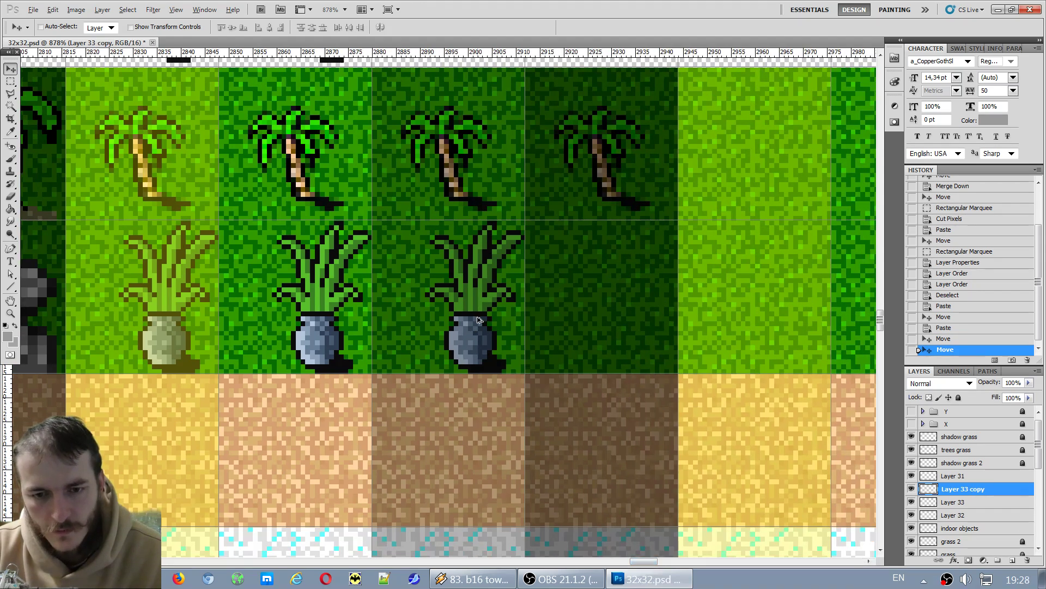
drag(478, 320, 633, 327)
Merge the plant copies down into Layer 32 and toggle its visibility to check that it holds all four plants.
key(ctrl+e)
key(ctrl+e)
key(ctrl+e)
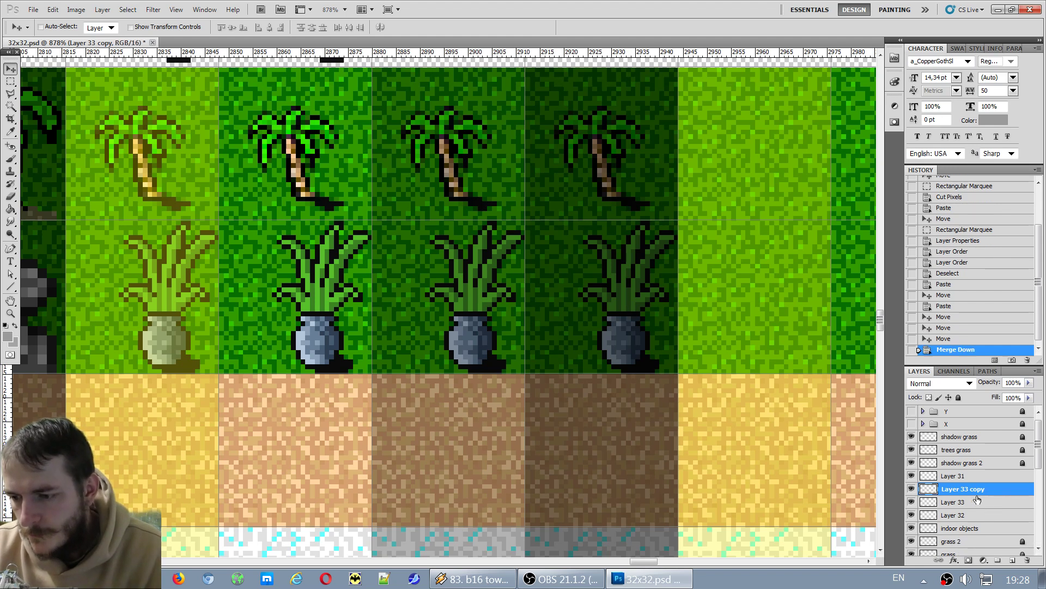
click(911, 492)
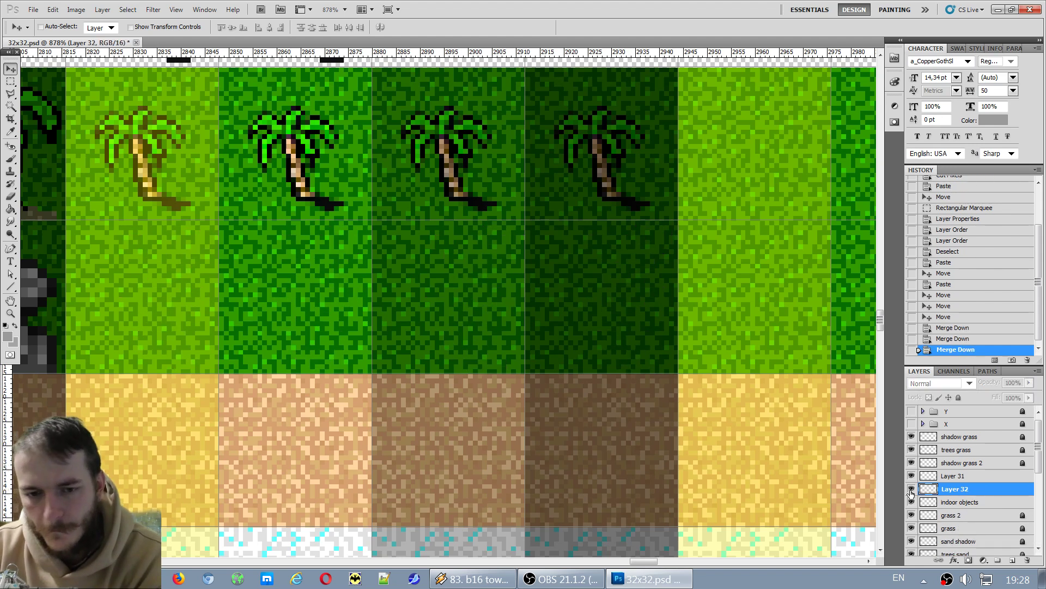
click(911, 493)
Nudge the row of four plants about 5 pixels left to centre them in their grass cells.
key(Left)
key(Left)
key(Left)
key(Left)
key(Left)
key(Left)
key(Left)
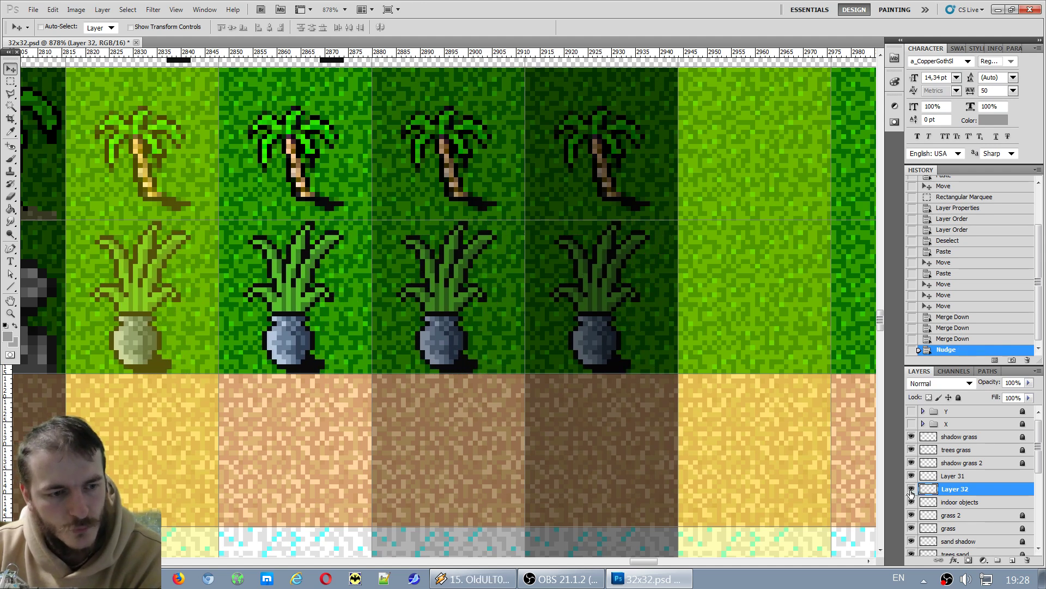
key(Right)
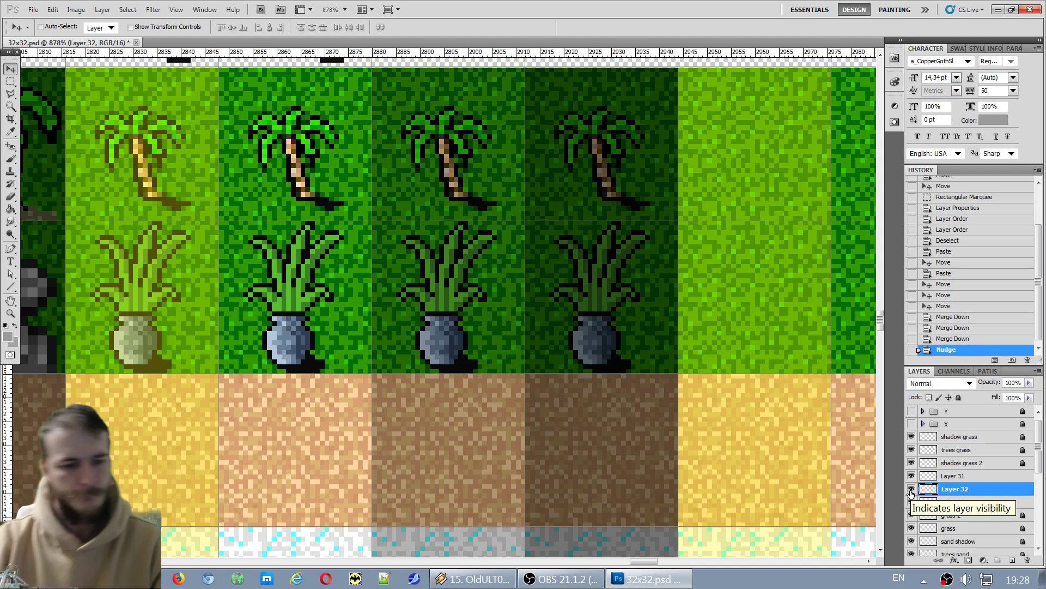
key(Right)
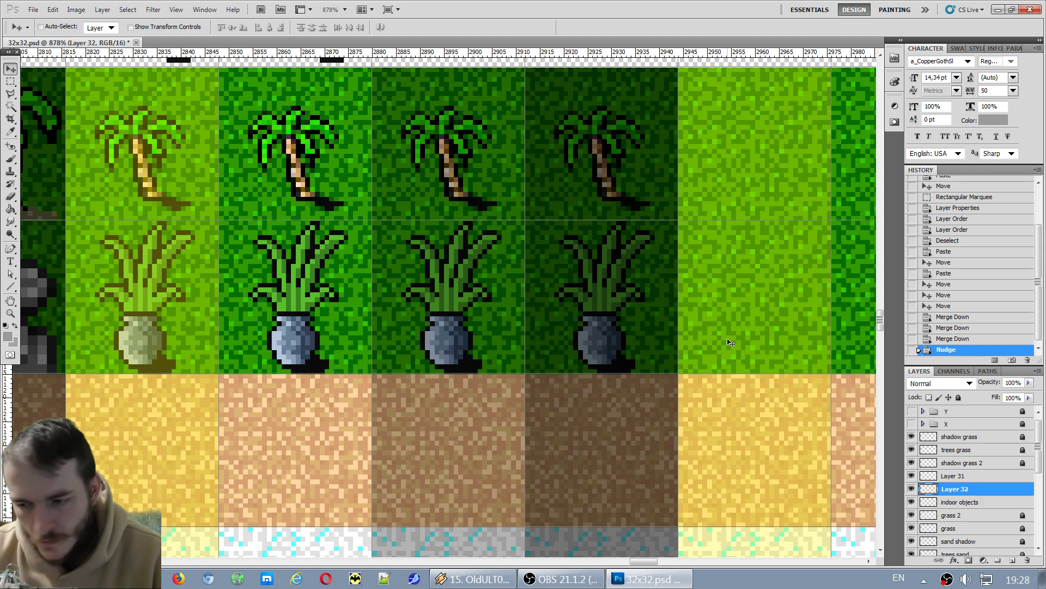
Merge Layer 31 and Layer 32 into one layer and toggle its visibility to check the combined sprites.
click(916, 481)
click(923, 479)
key(ctrl+e)
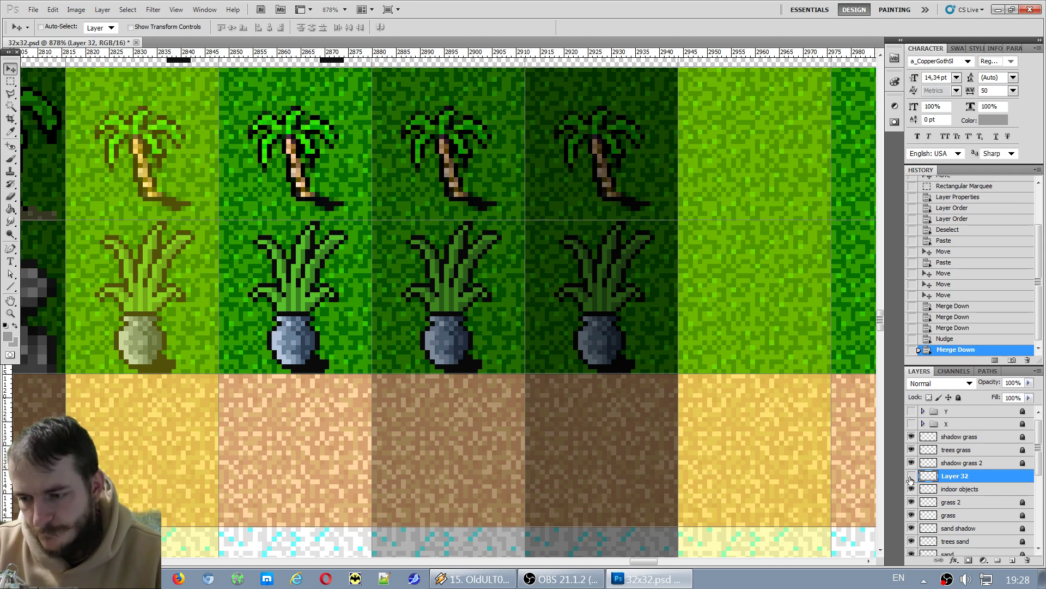
scroll(605, 464, down, 5)
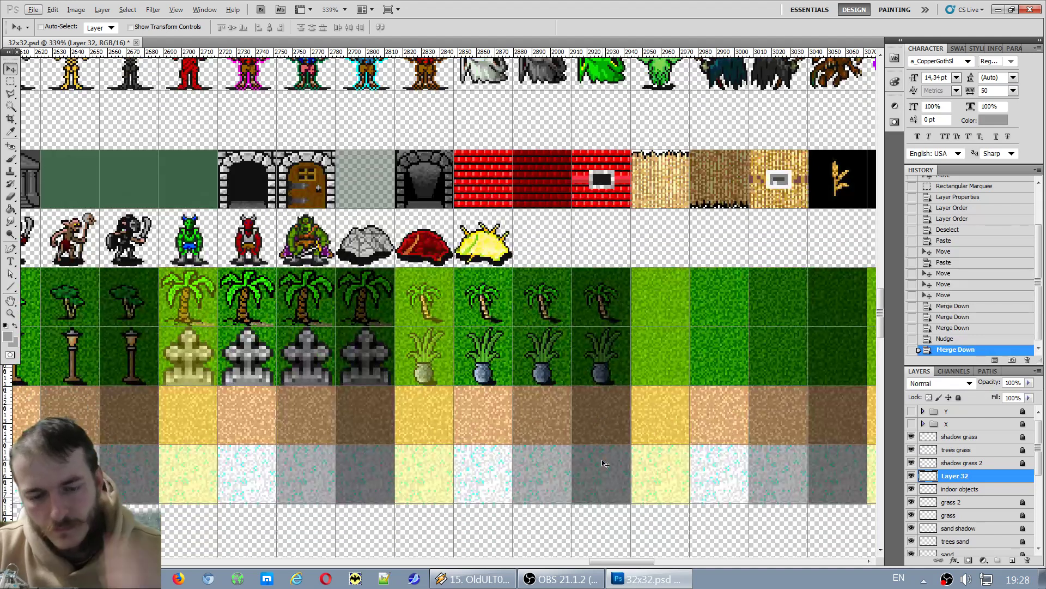
scroll(605, 463, down, 1)
key(m)
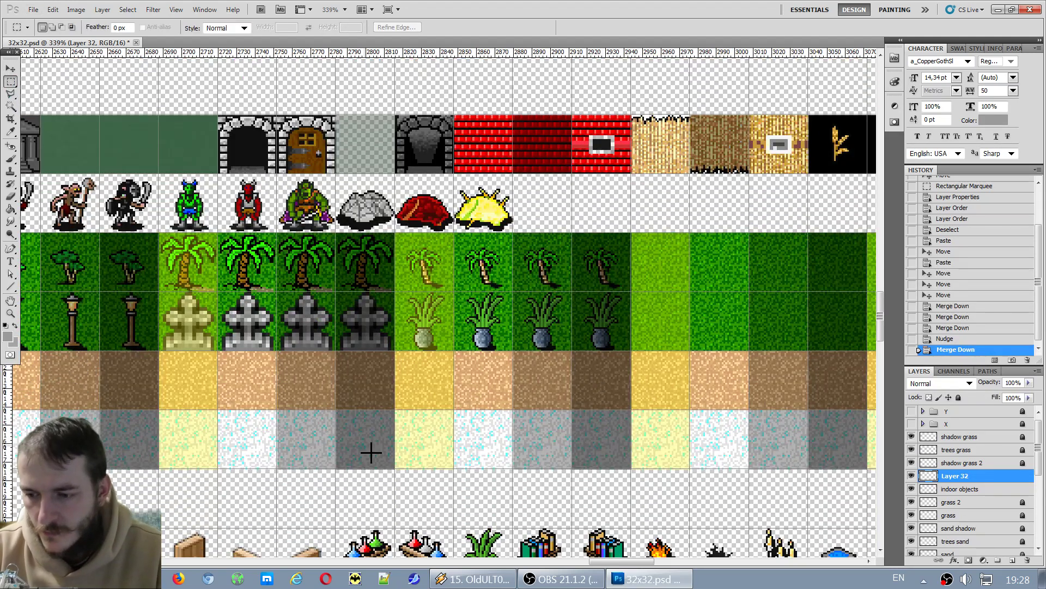
click(911, 476)
click(912, 476)
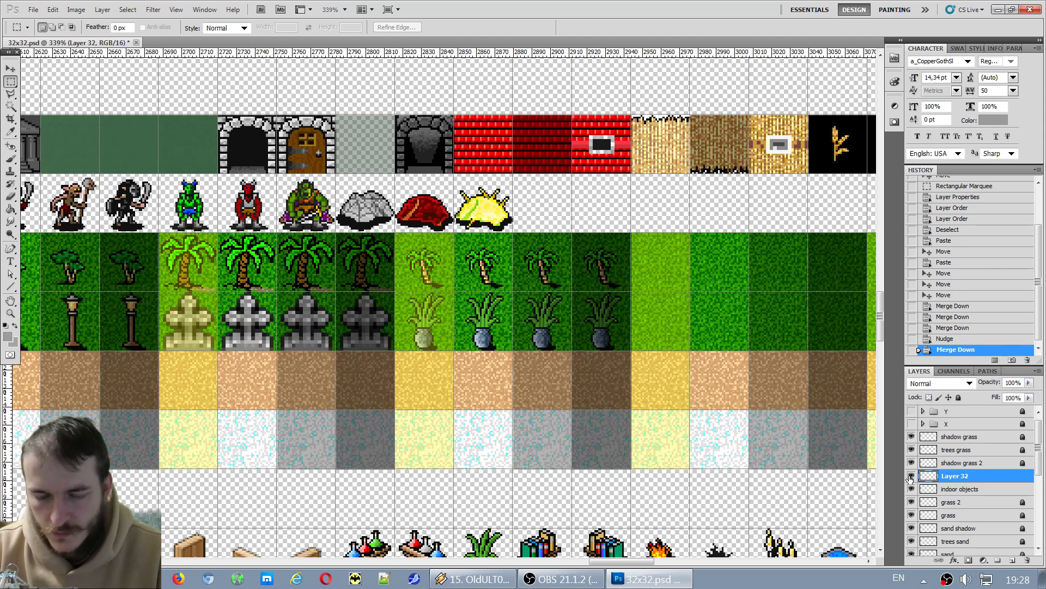
scroll(509, 451, down, 5)
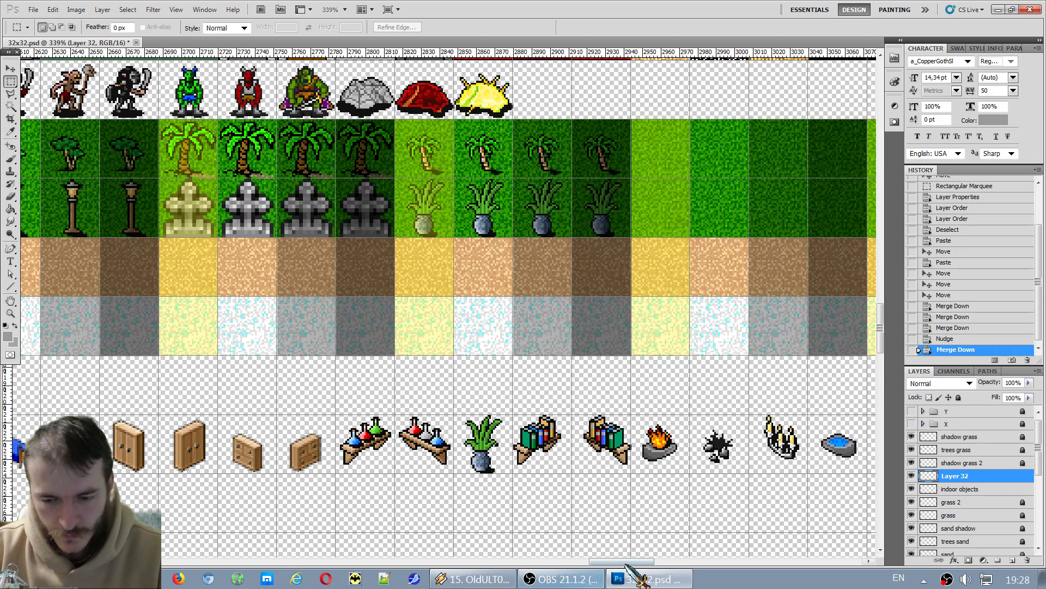
Copy the black rubble sprite in the bottom object row from the indoor objects layer and clear the selection.
mouse_move(632, 567)
mouse_down()
mouse_move(612, 569)
mouse_move(626, 561)
mouse_up()
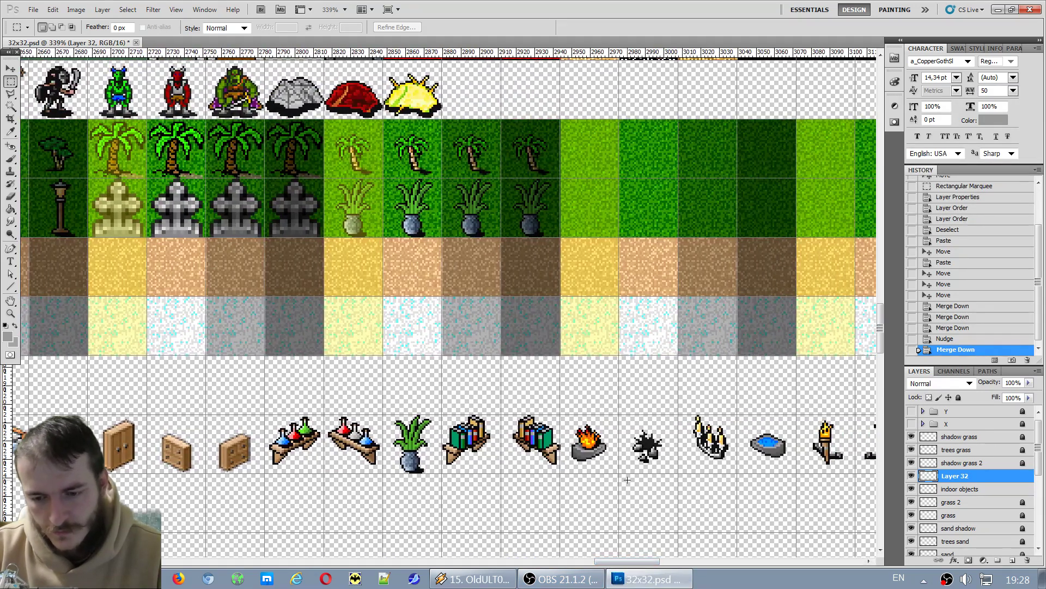
drag(625, 481, 674, 400)
key(ctrl+c)
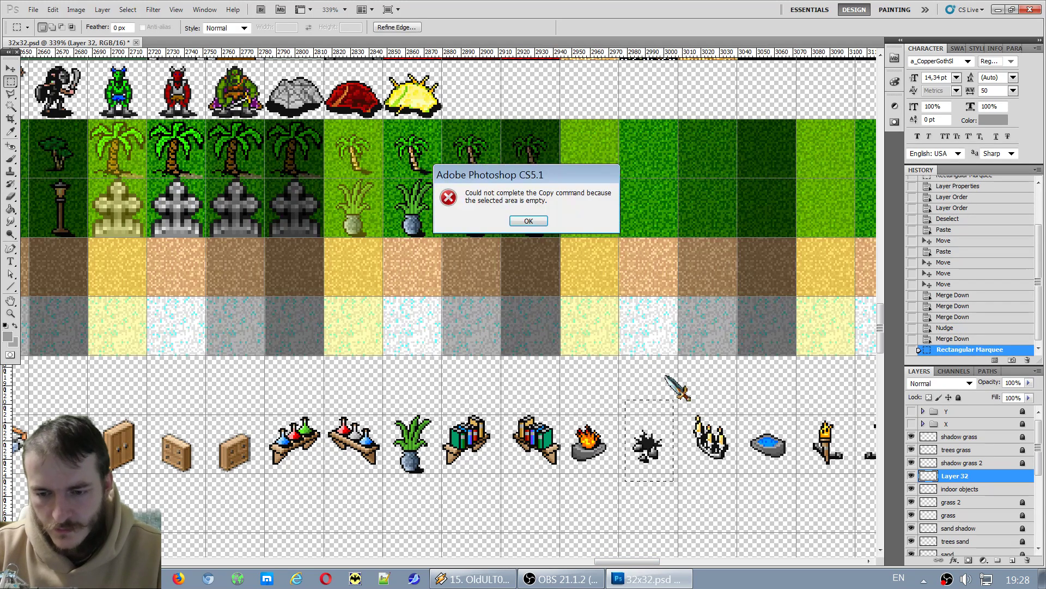
click(538, 223)
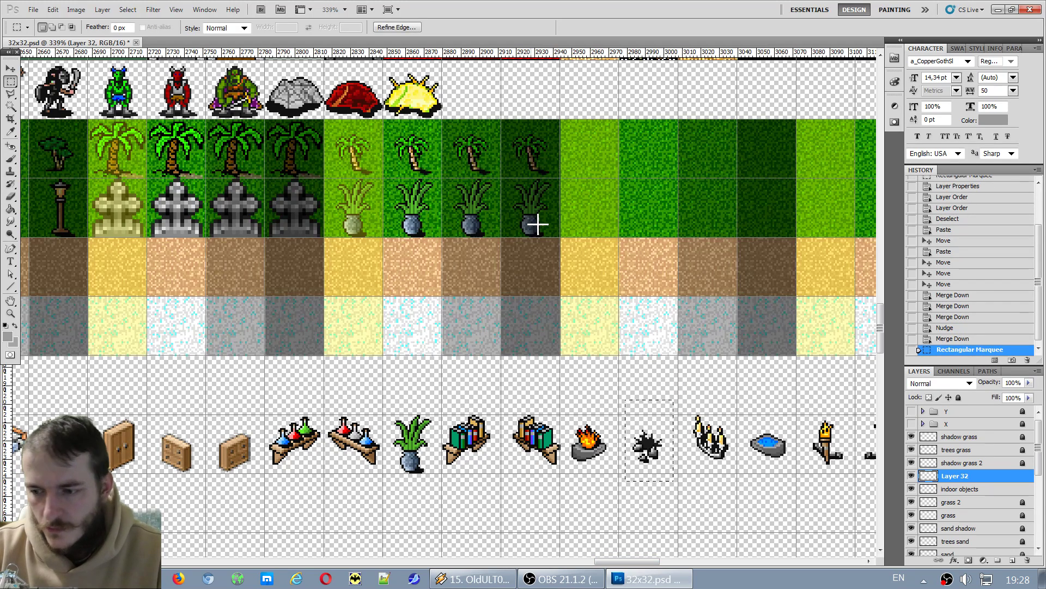
click(911, 476)
click(912, 476)
click(959, 489)
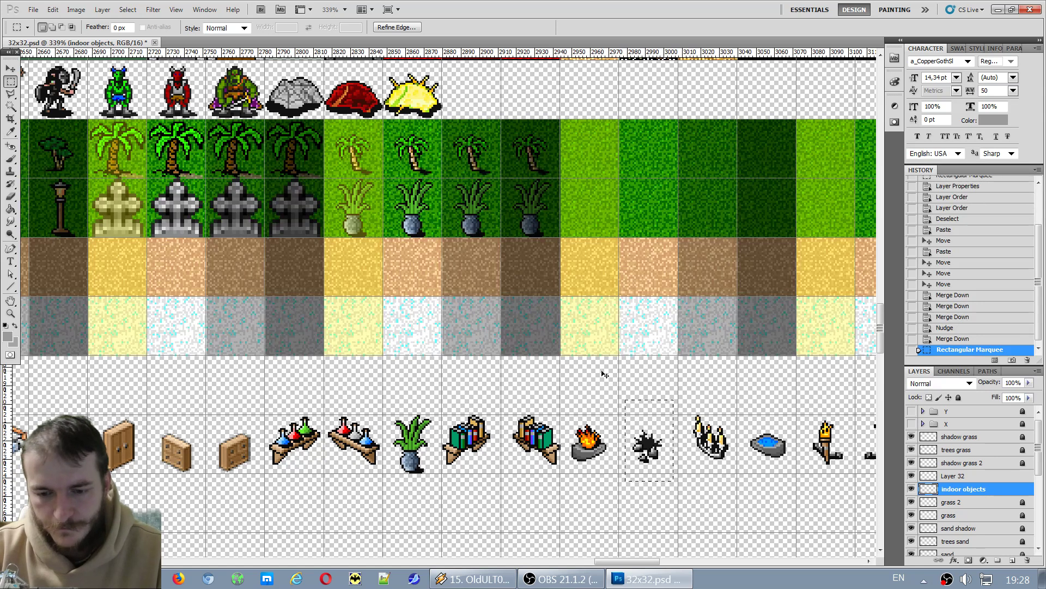
key(ctrl+d)
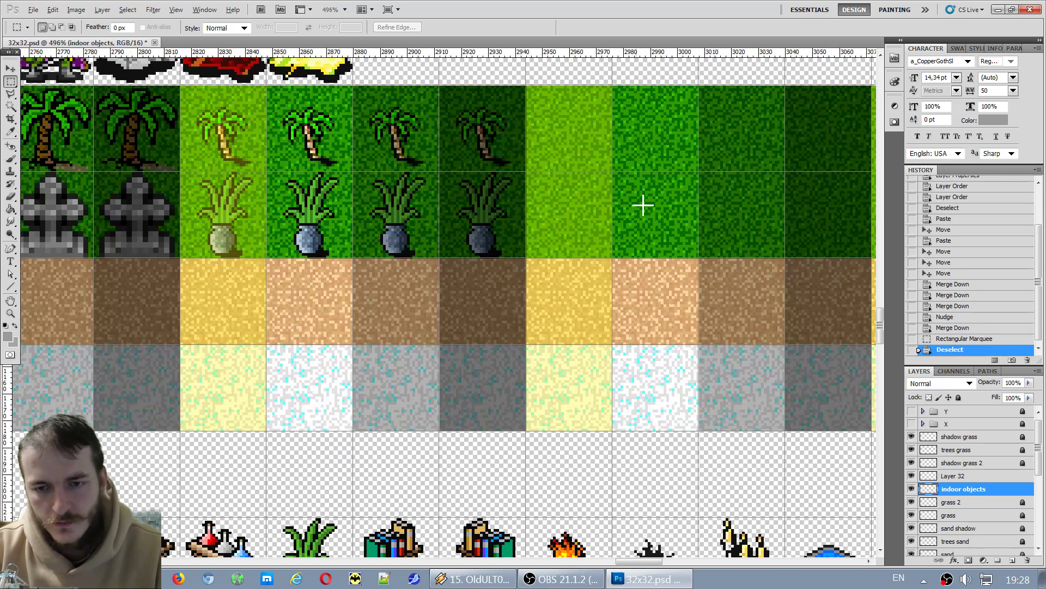
Paste the rubble sprite and place it in the empty light green cell beside the potted plants in the lower grass row.
scroll(642, 208, up, 2)
scroll(580, 381, down, 2)
scroll(612, 354, up, 4)
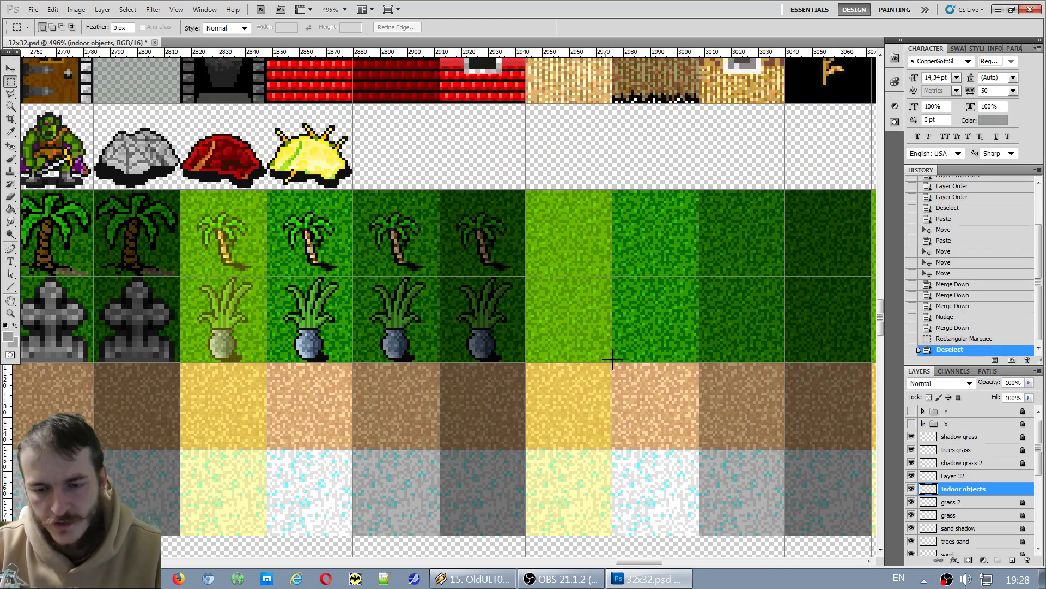
scroll(671, 324, up, 2)
scroll(670, 324, down, 4)
scroll(743, 304, up, 2)
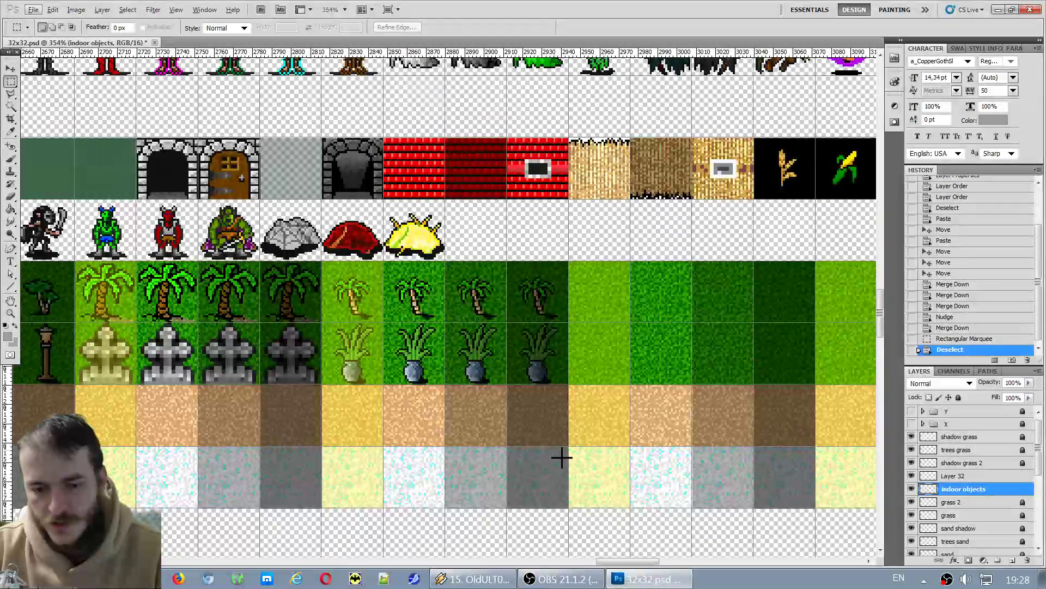
drag(626, 561, 633, 561)
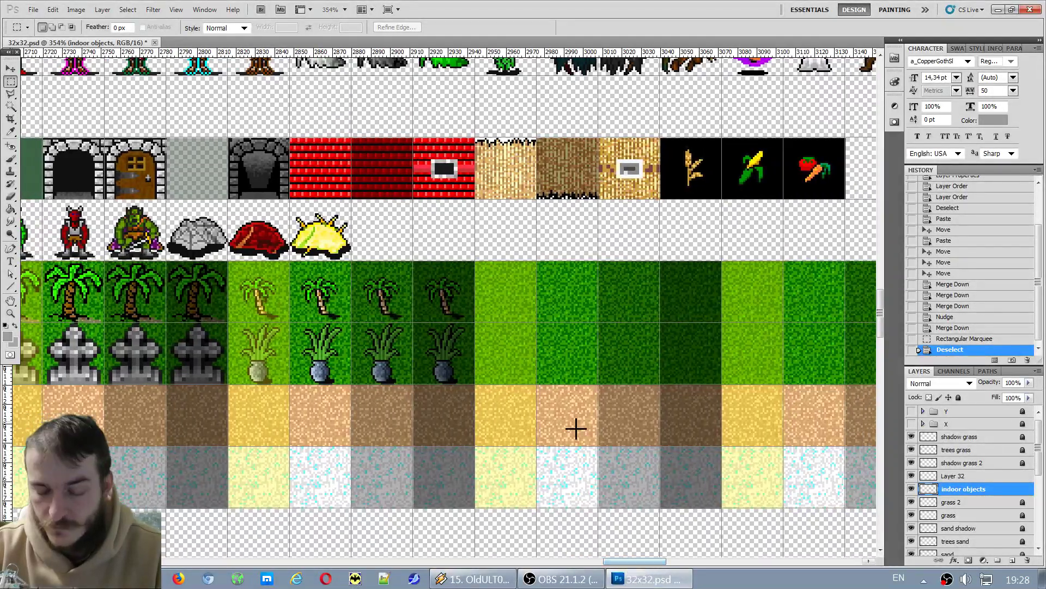
key(ctrl+v)
key(v)
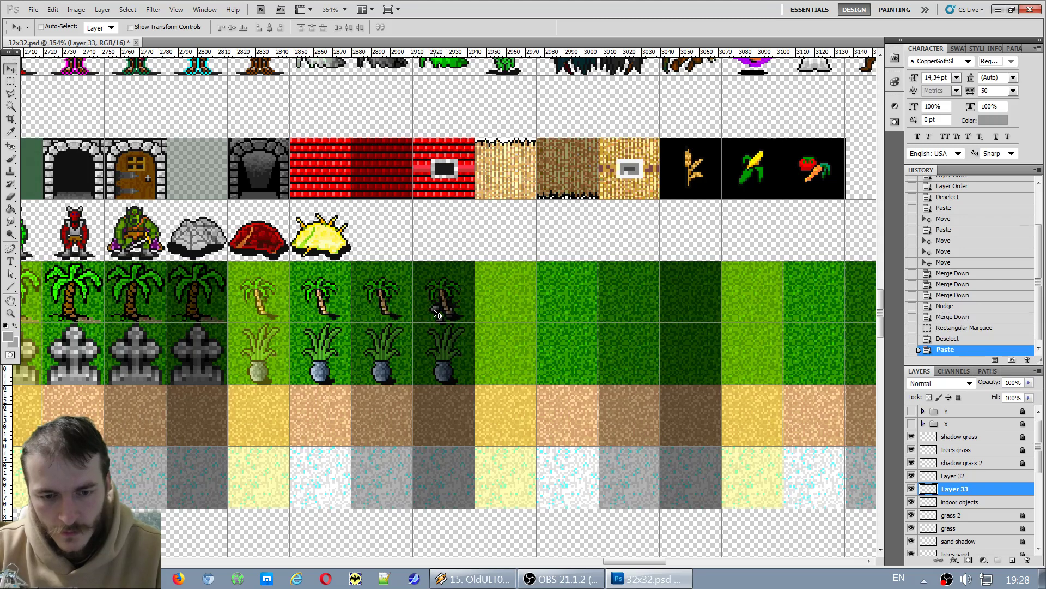
drag(436, 313, 498, 361)
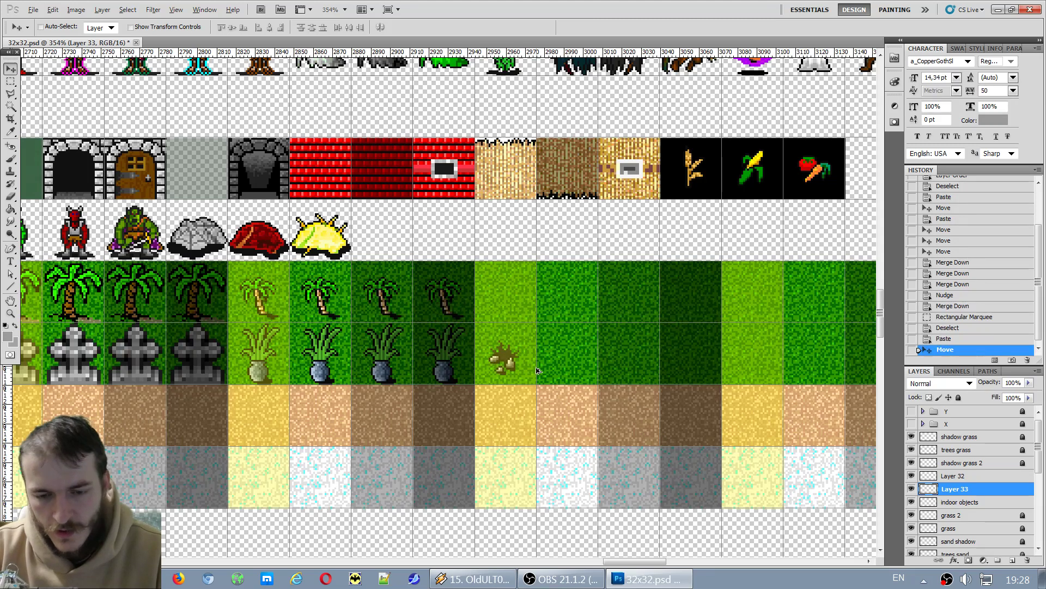
Duplicate the rubble into the neighbouring bright green cell and nudge the copy down to match the first one's height.
scroll(537, 370, up, 5)
drag(662, 563, 666, 562)
drag(354, 347, 521, 362)
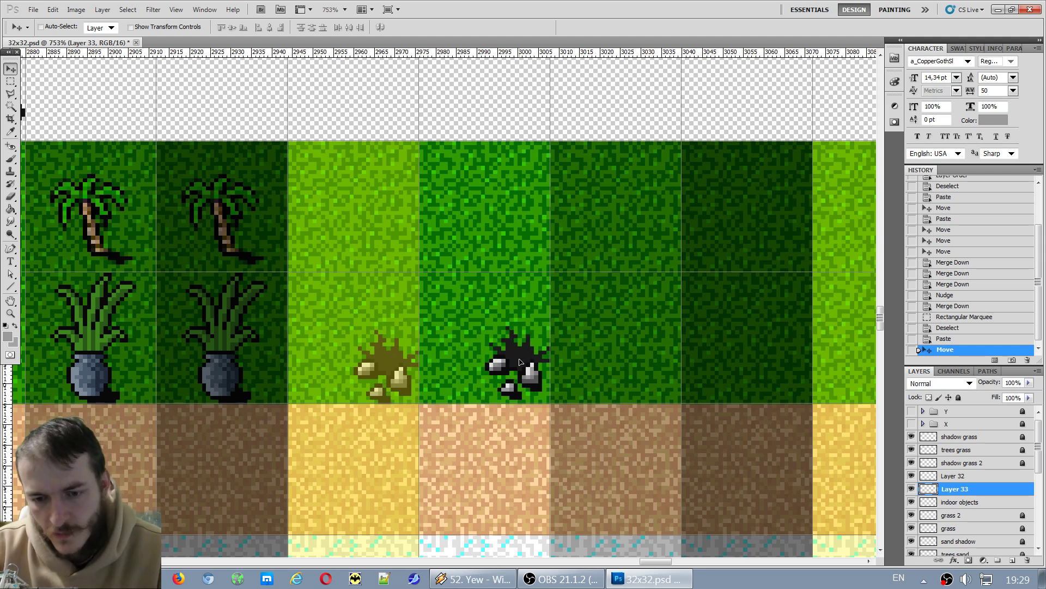
key(Down)
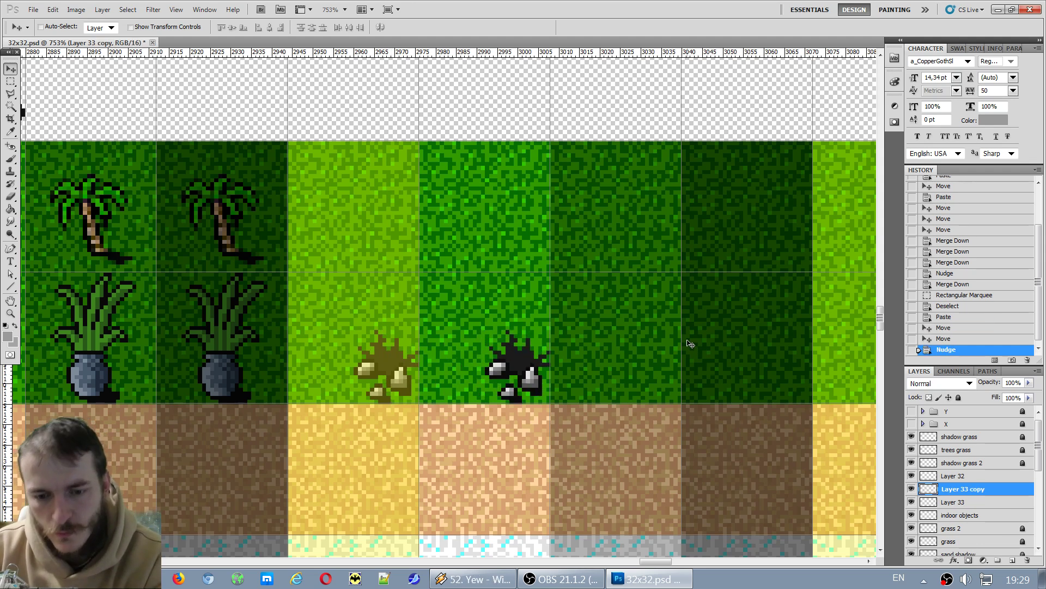
Duplicate the rubble into the two darker grass cells beyond, nudging each copy to the same position within its cell.
drag(528, 371, 657, 364)
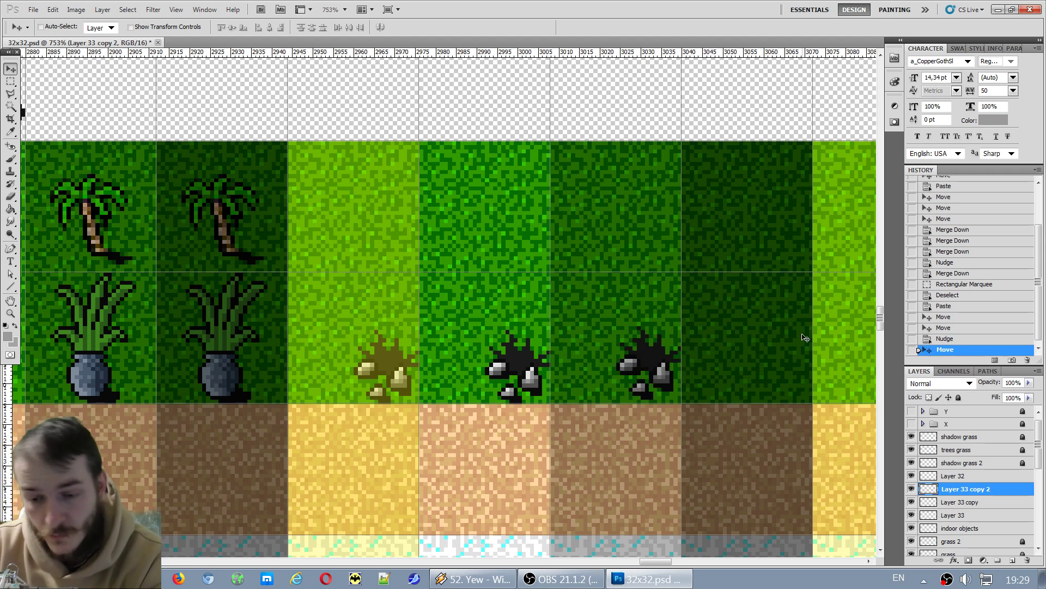
key(Right)
key(Left)
key(Left)
key(Right)
key(Right)
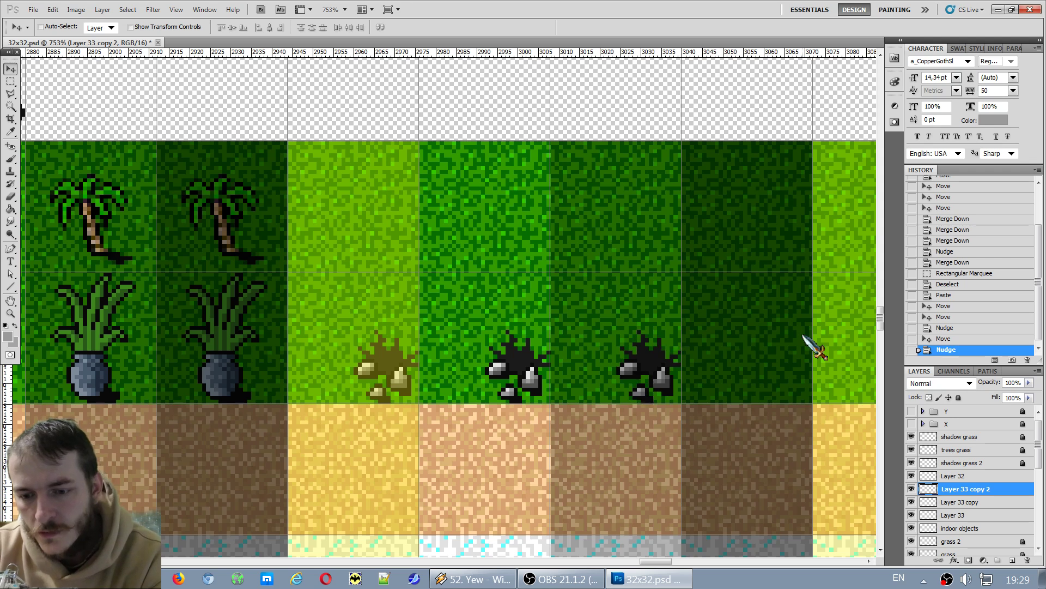
key(Left)
key(Right)
drag(652, 368, 786, 366)
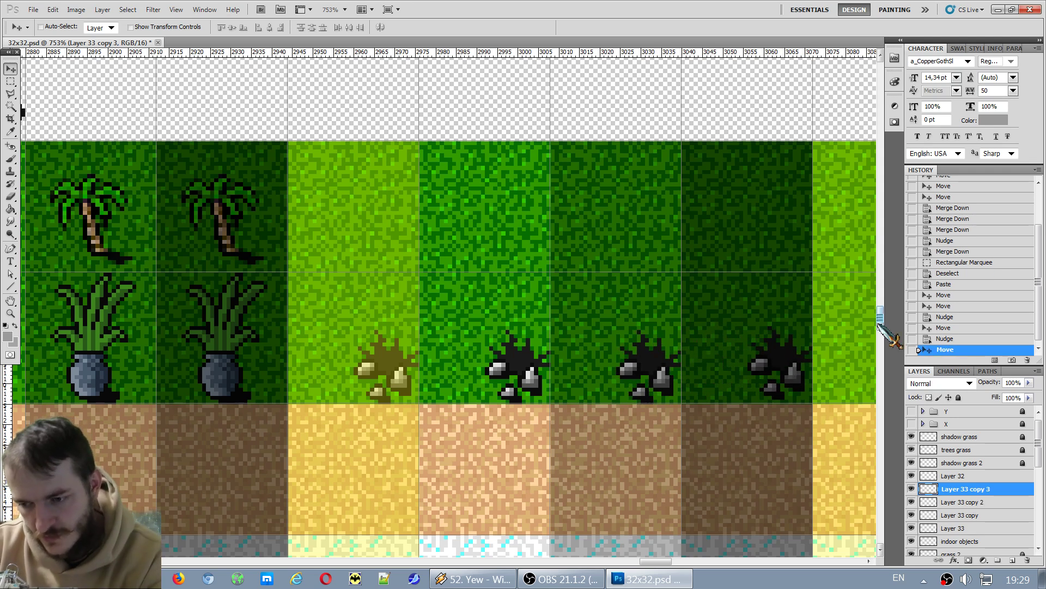
key(alt+Left)
key(Down)
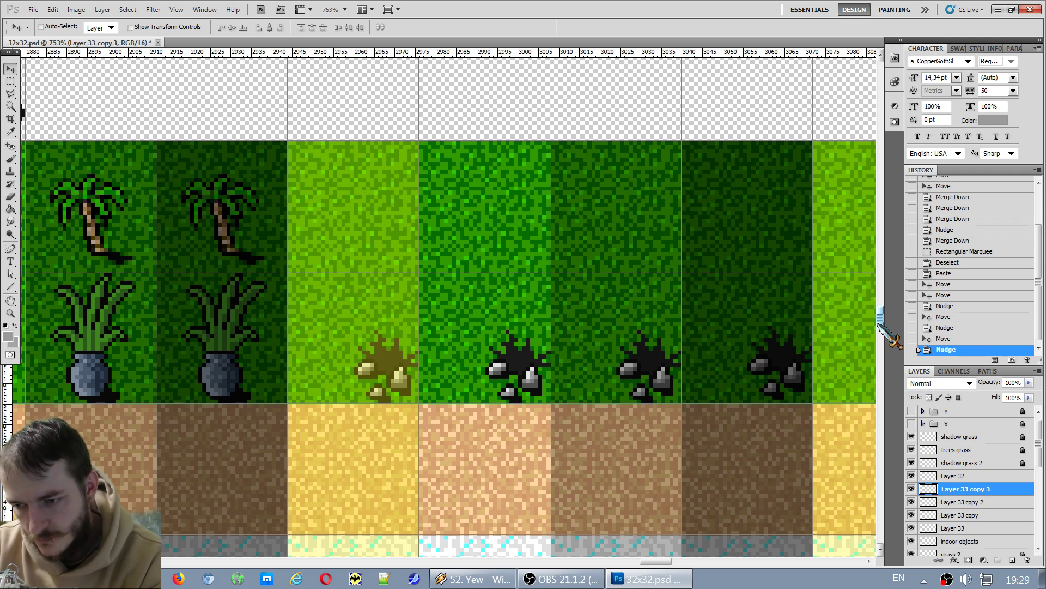
key(Right)
Merge the three rubble copies down into Layer 33.
key(ctrl+e)
key(ctrl+e)
key(ctrl+e)
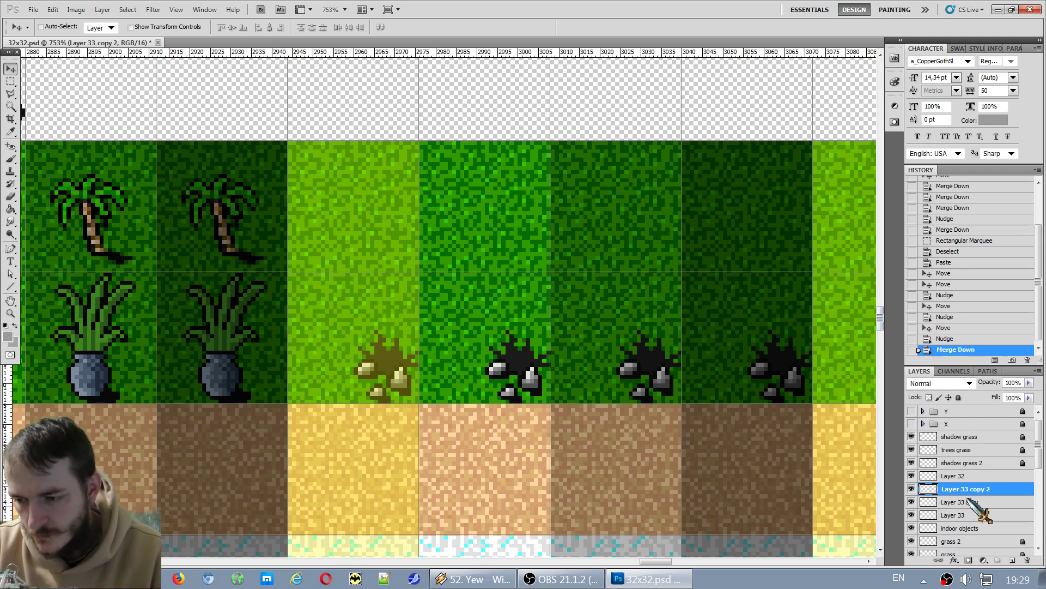
click(912, 489)
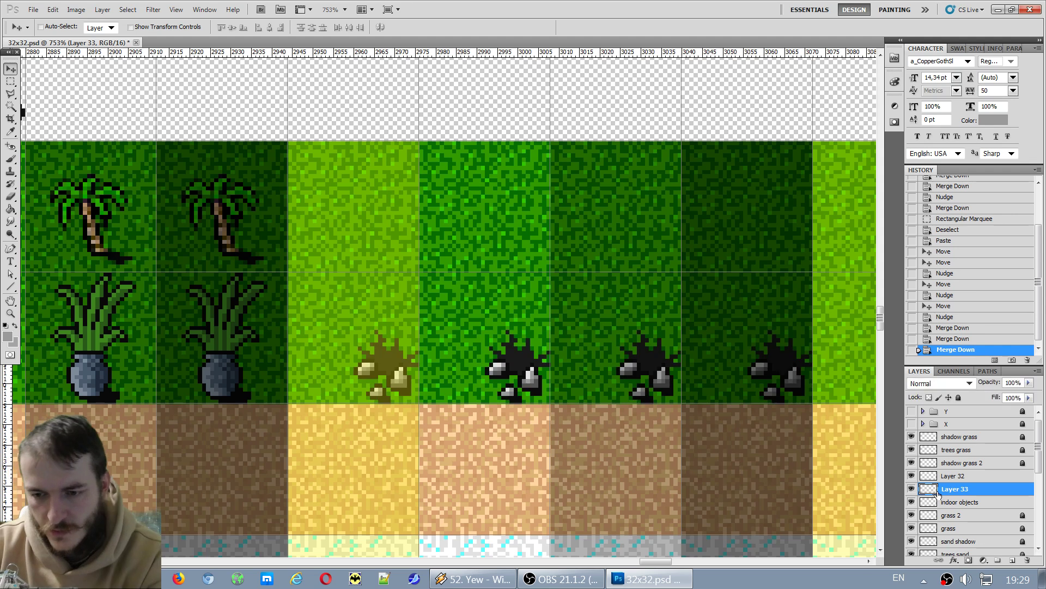
Nudge the row of four rubble sprites about 7 pixels left and 4 pixels up to centre them in their grass cells.
key(Left)
key(Left)
key(Up)
key(Left)
key(Left)
key(Up)
key(Left)
key(Left)
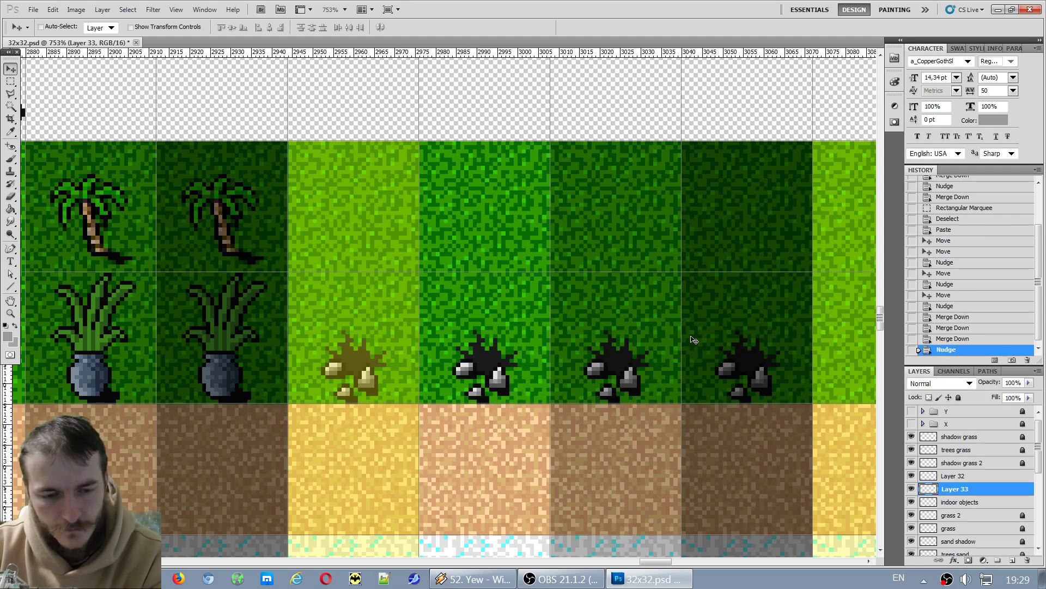
key(Left)
key(Left)
key(Up)
key(Up)
key(Up)
key(Left)
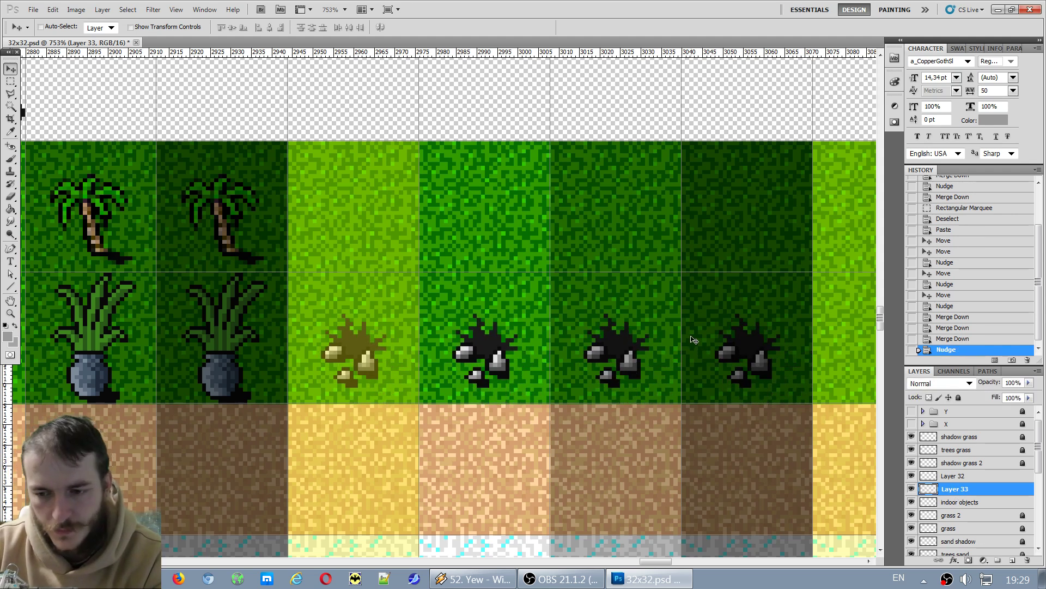
key(Right)
key(Right)
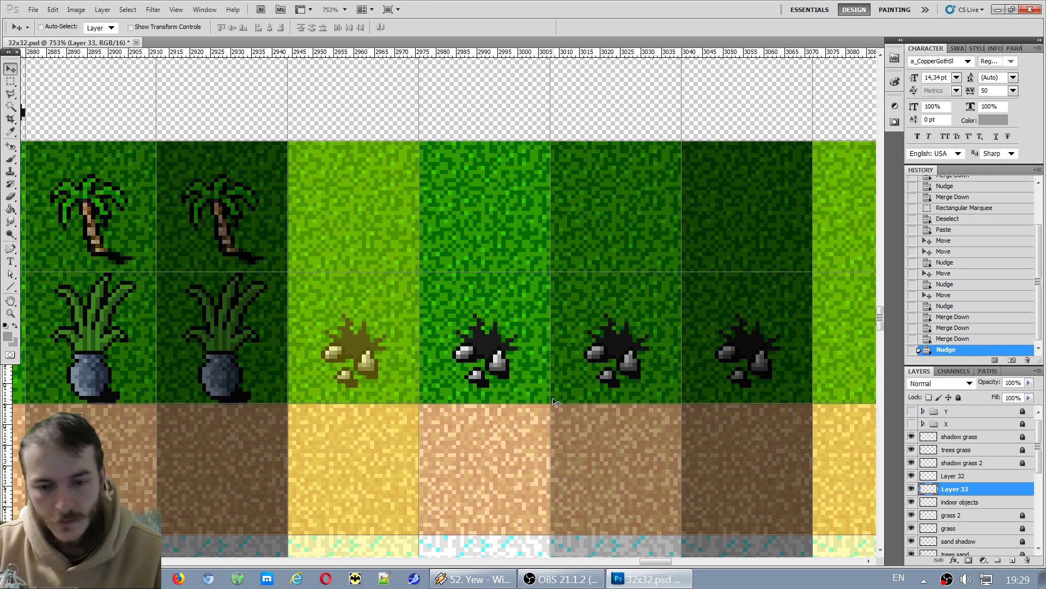
Check Layer 32 by toggling its visibility, and merge it down into Layer 33.
click(911, 476)
click(912, 475)
click(970, 477)
key(ctrl+e)
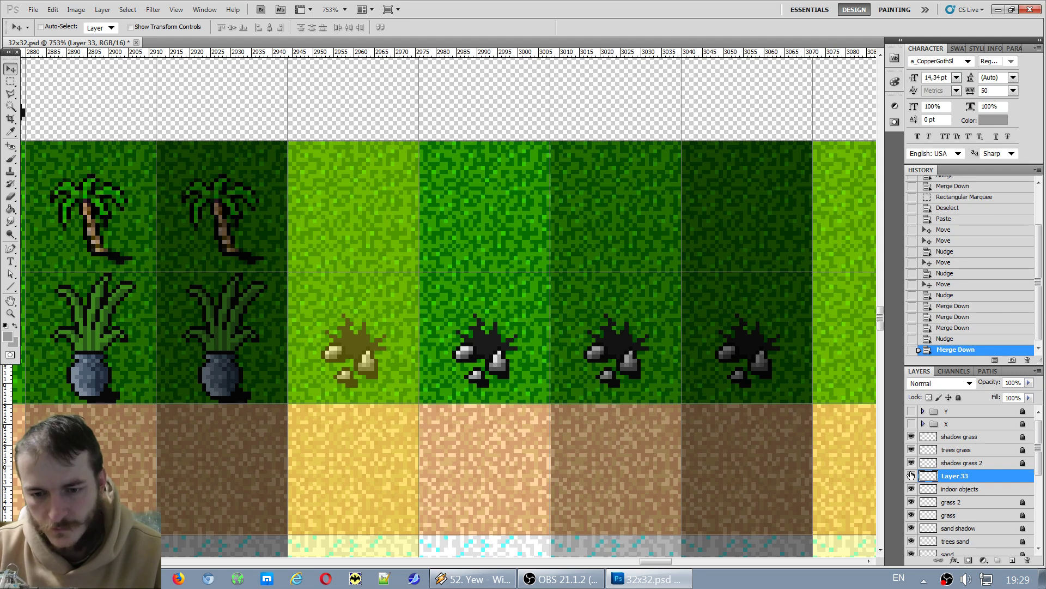
Copy the first barrel-and-sack sprite in the bottom object row from the indoor objects layer and clear the selection.
scroll(544, 428, down, 5)
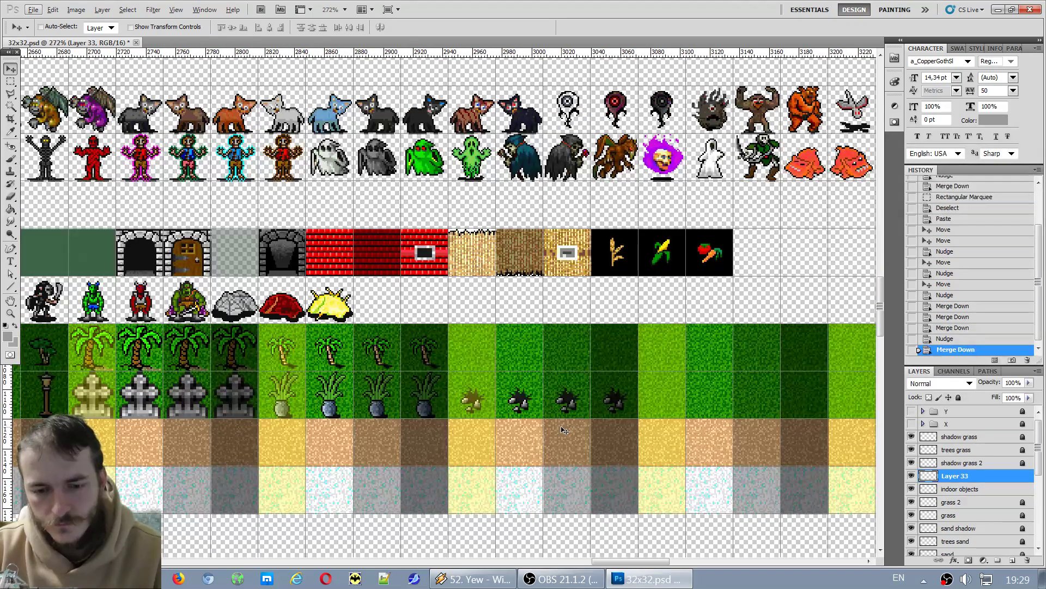
scroll(564, 430, down, 3)
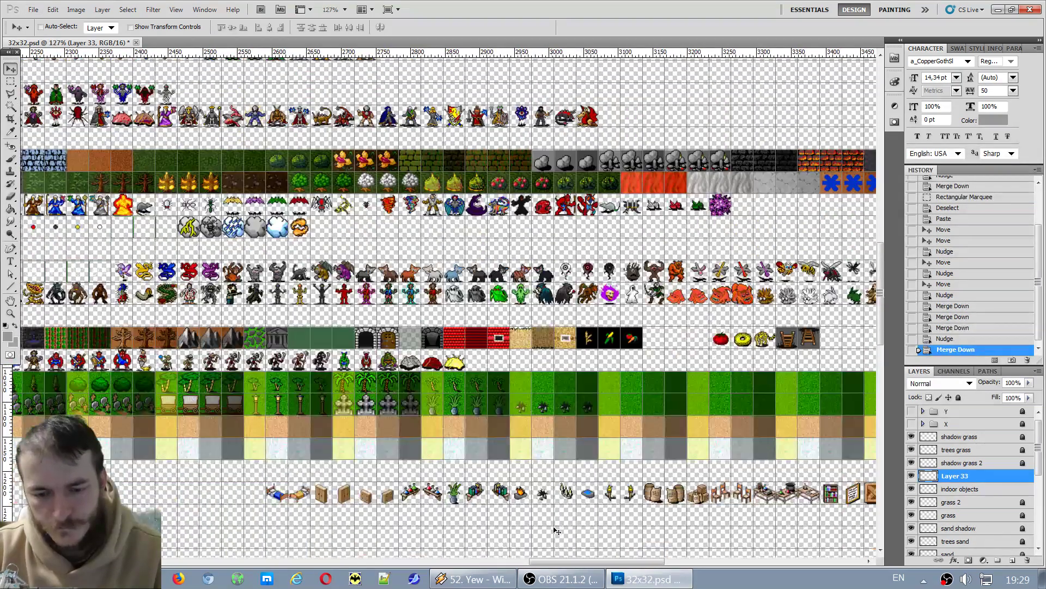
scroll(565, 419, up, 3)
key(m)
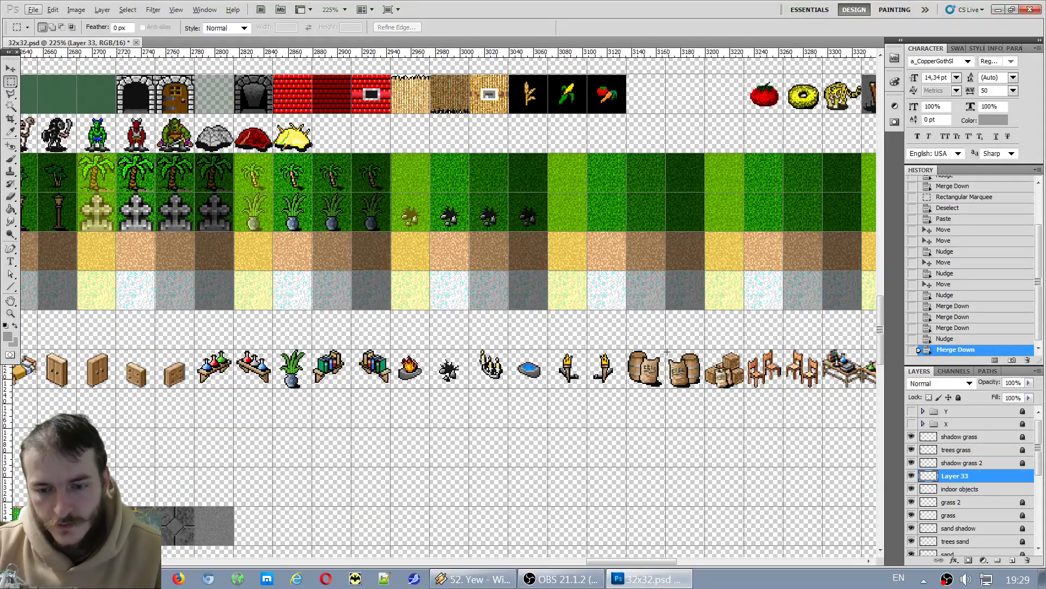
scroll(740, 369, up, 1)
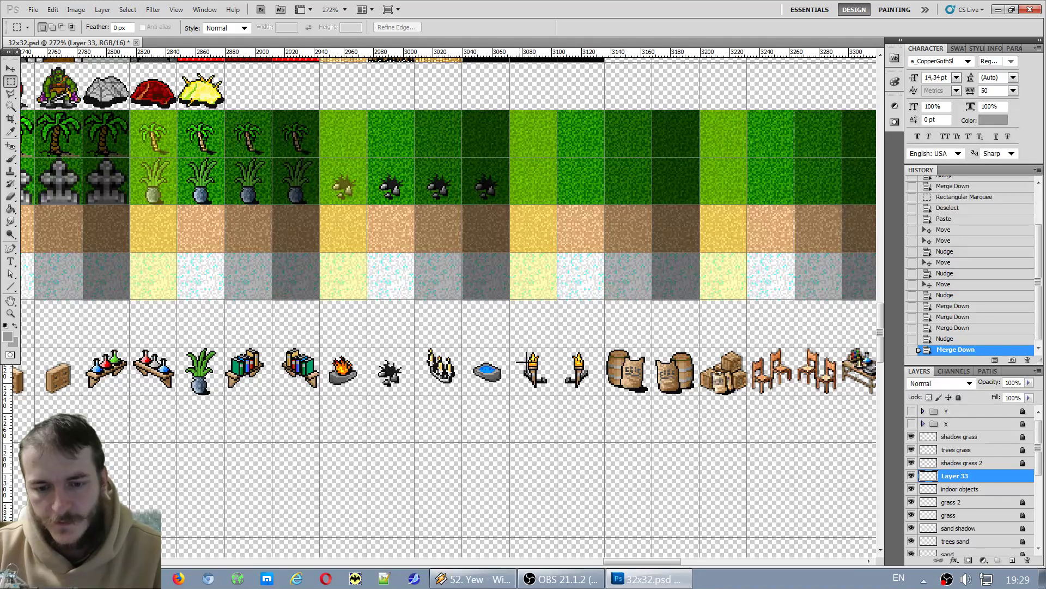
scroll(712, 364, down, 1)
scroll(712, 364, up, 2)
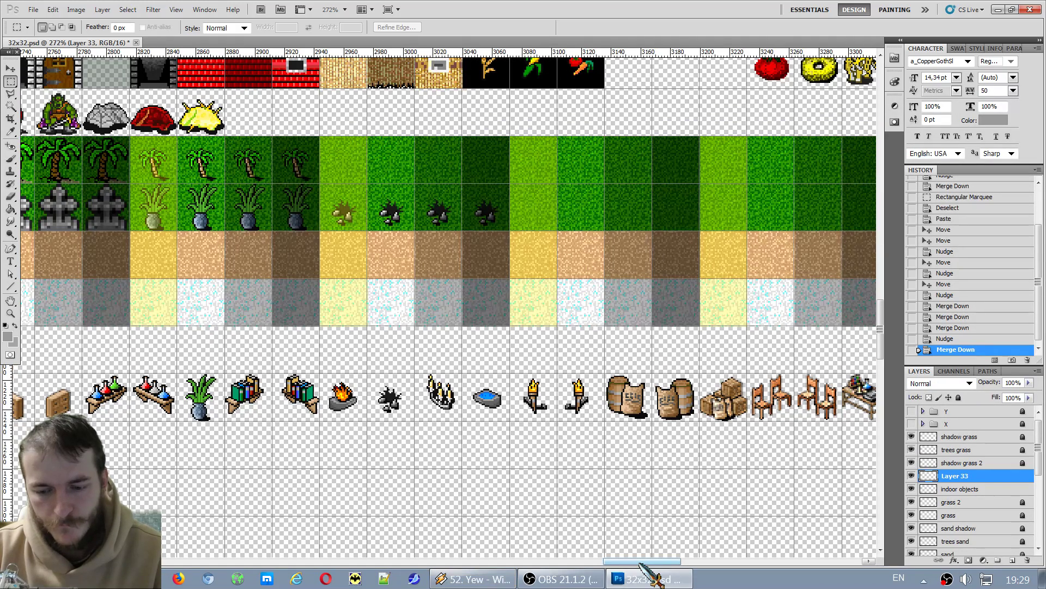
drag(642, 561, 669, 561)
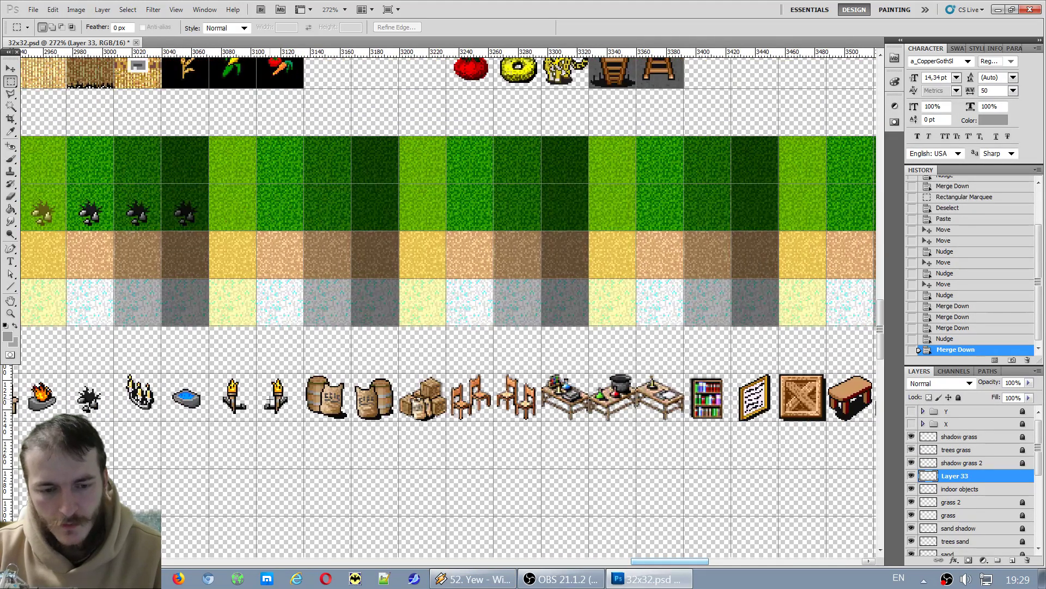
drag(349, 424, 352, 426)
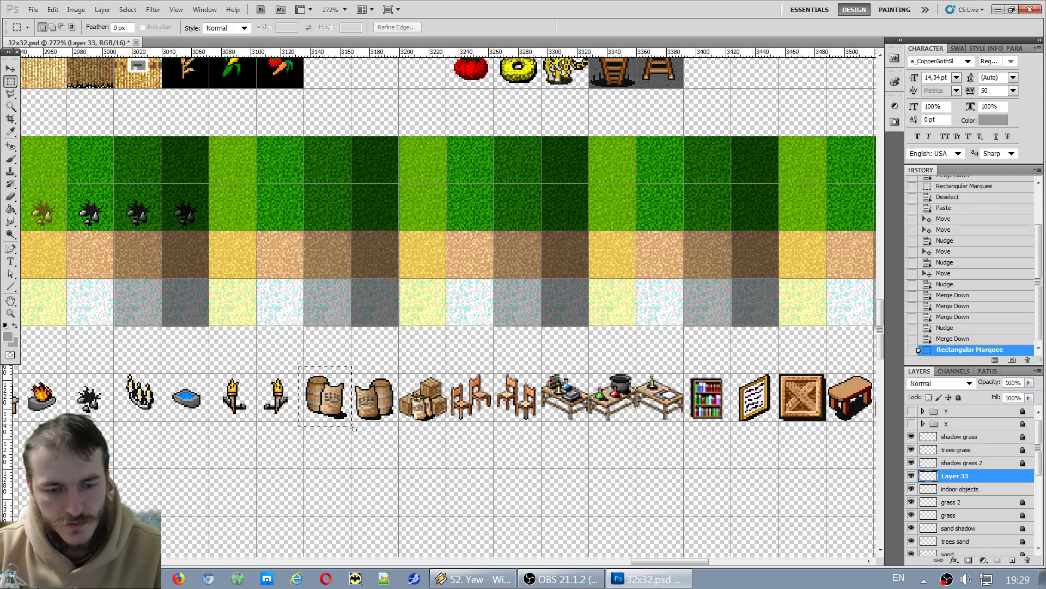
key(ctrl+c)
click(536, 222)
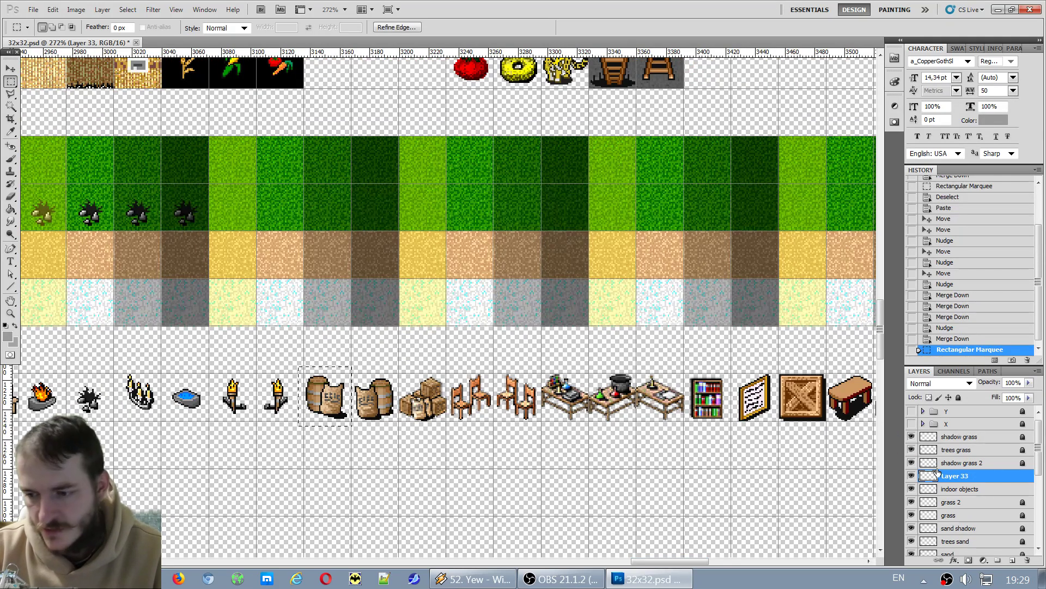
click(962, 489)
click(163, 216)
Paste the barrel-and-sack sprite and place it in the light green cell beside the rubble in the lower grass row.
scroll(163, 216, up, 2)
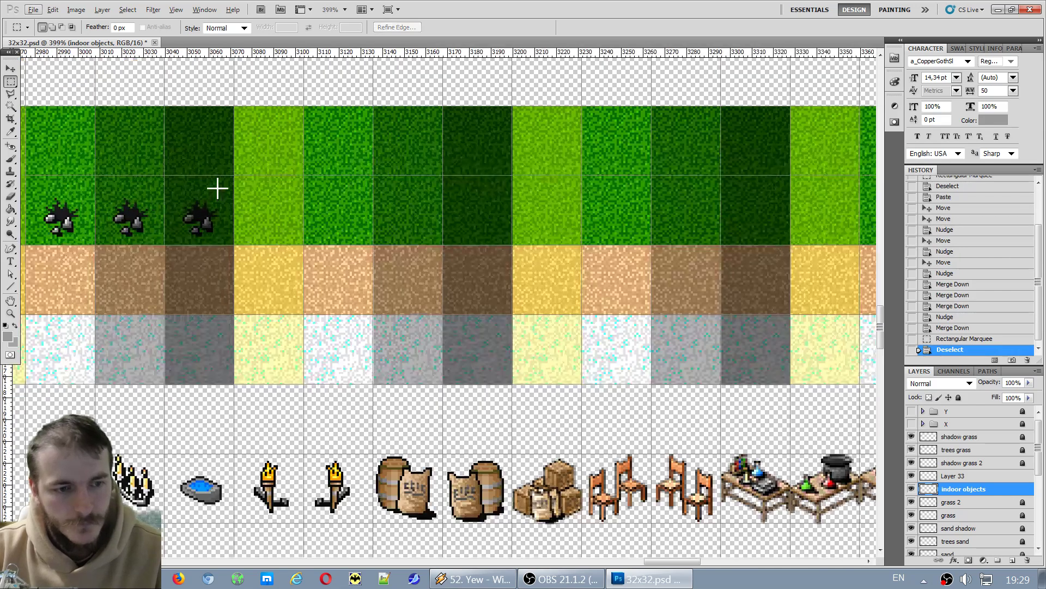
key(ctrl+v)
key(v)
drag(439, 317, 264, 264)
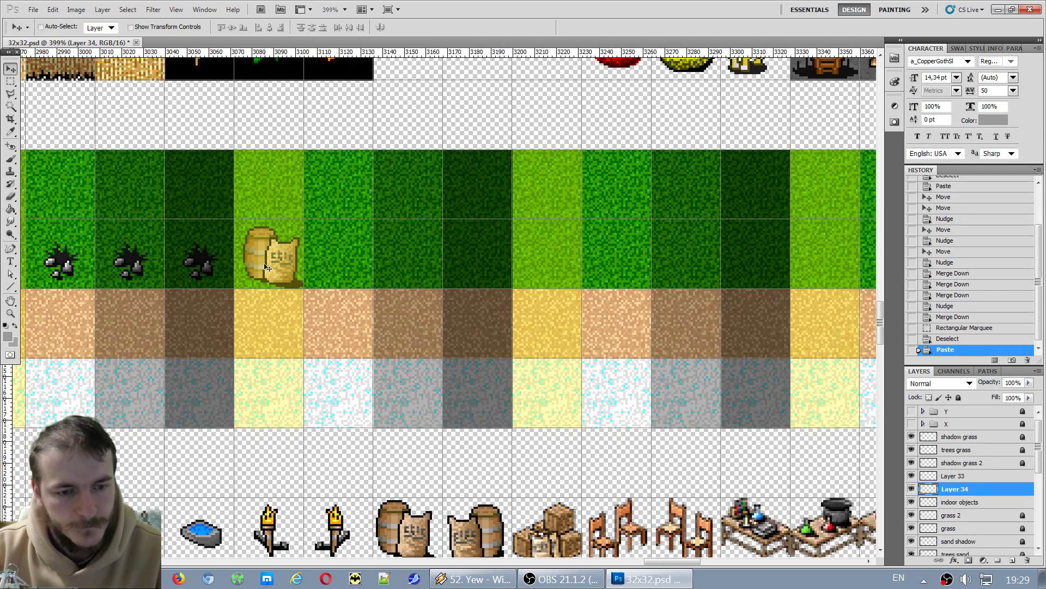
scroll(213, 257, up, 2)
key(alt+Tab)
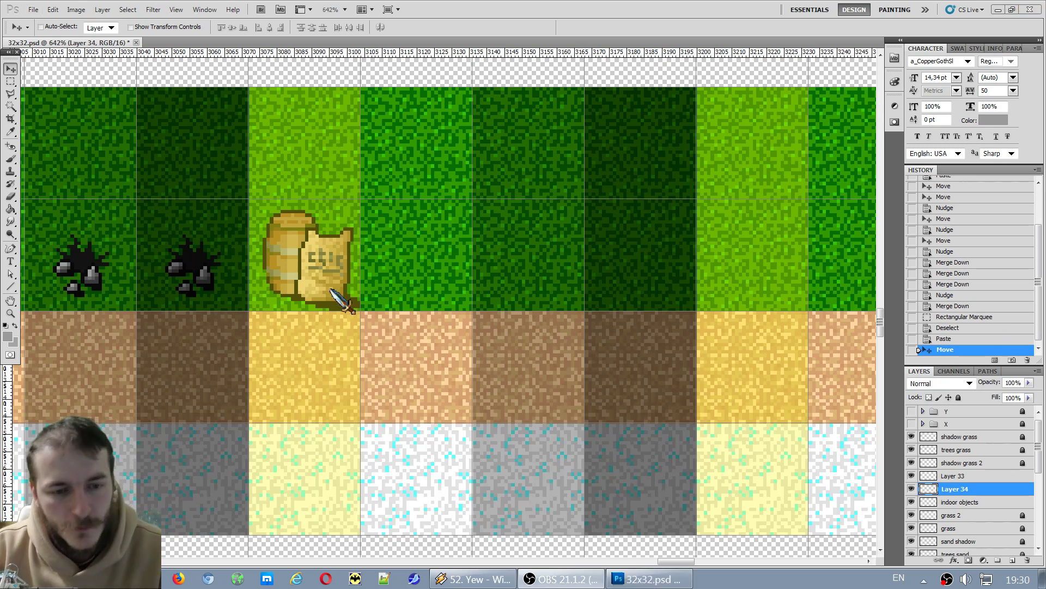
Duplicate the barrel-and-sack sprite into the three darker grass cells beside it, matching the first one's position.
drag(327, 272, 627, 264)
key(Down)
Merge the barrel-and-sack copies down into Layer 34 and nudge the row of four about 2 pixels left.
key(ctrl+e)
key(ctrl+e)
key(ctrl+e)
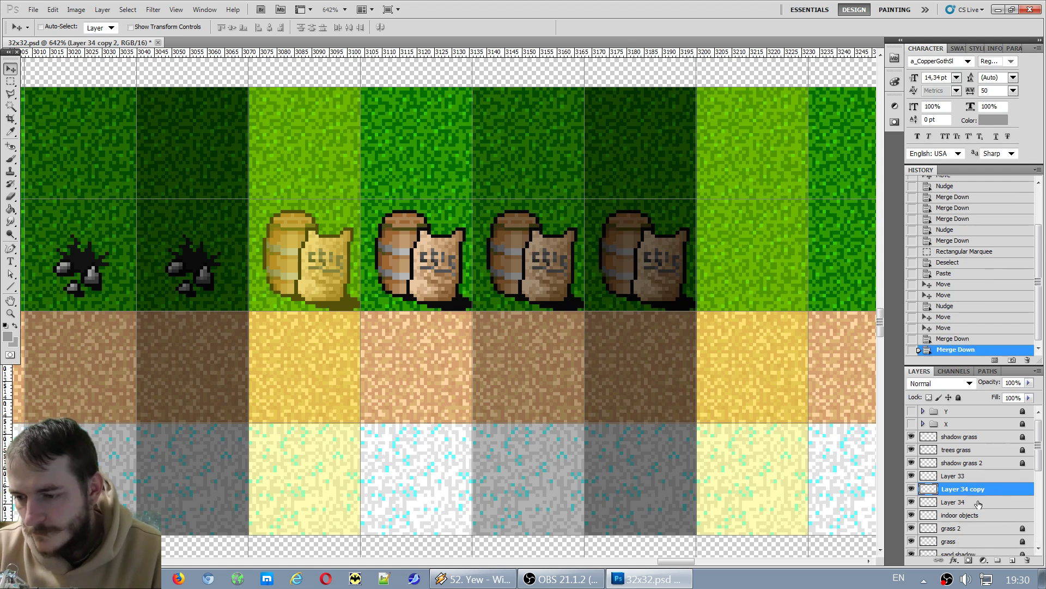
key(Left)
key(Up)
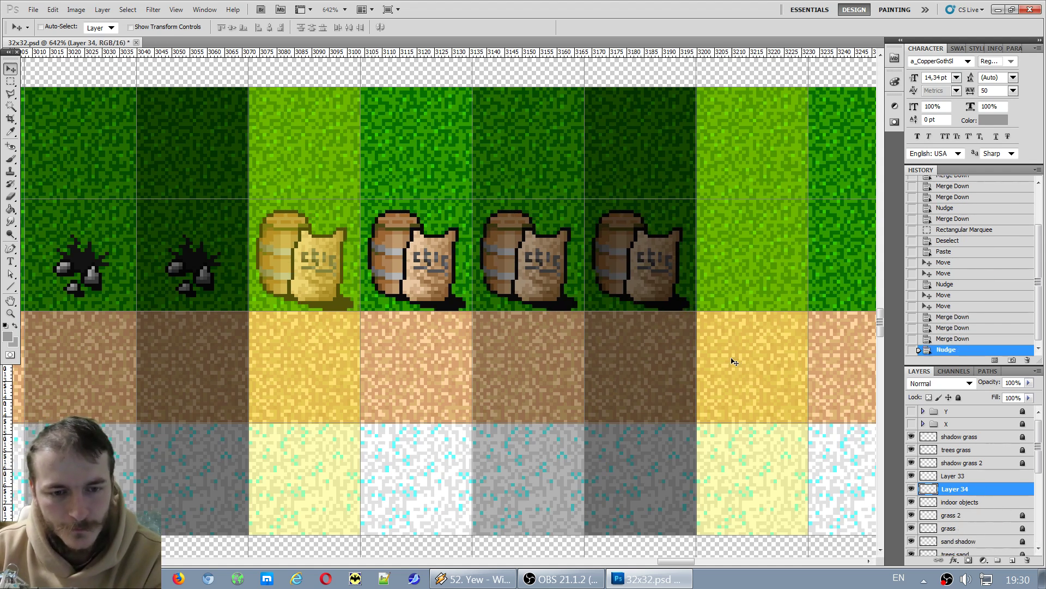
Nudge the row of four barrel-and-sack sprites up about 1 pixel and merge Layer 33 down into Layer 34.
key(Left)
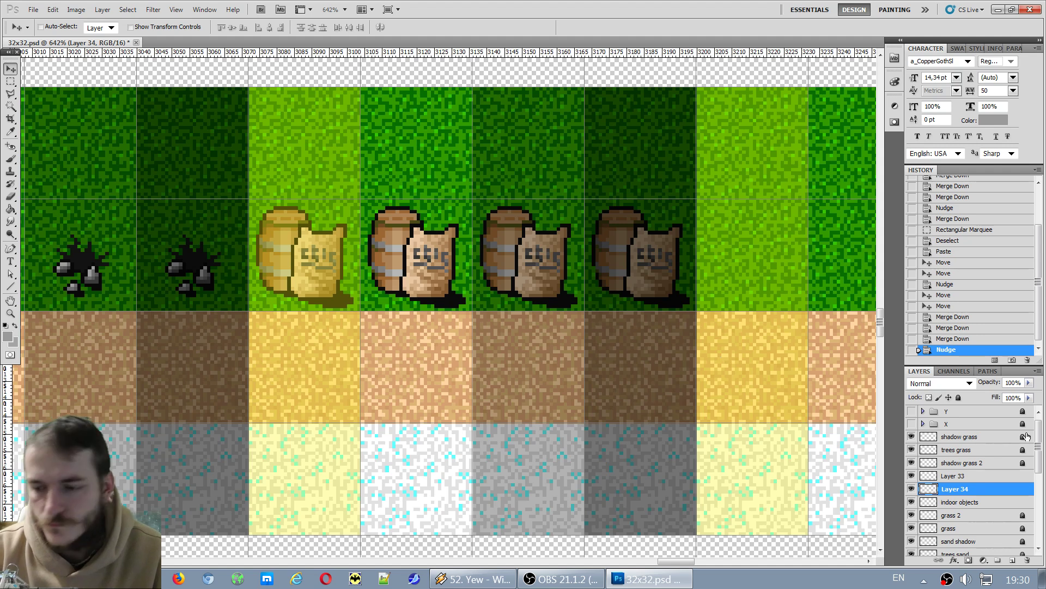
click(955, 480)
key(ctrl+e)
Copy the second barrel-and-sack sprite, with the sack in front on its left, from the indoor objects layer and clear the selection.
scroll(416, 442, down, 5)
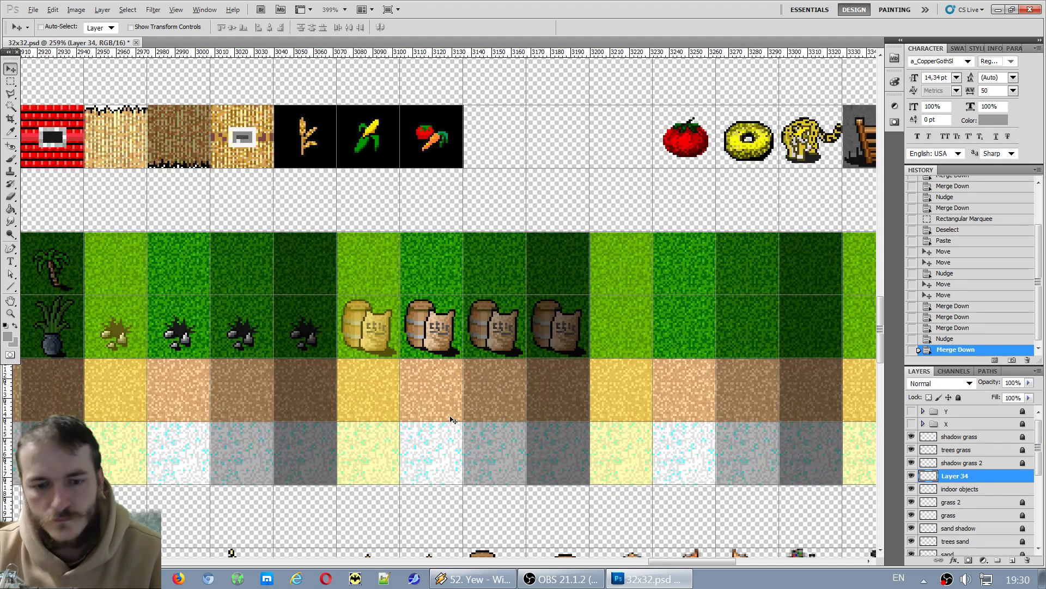
scroll(415, 442, down, 3)
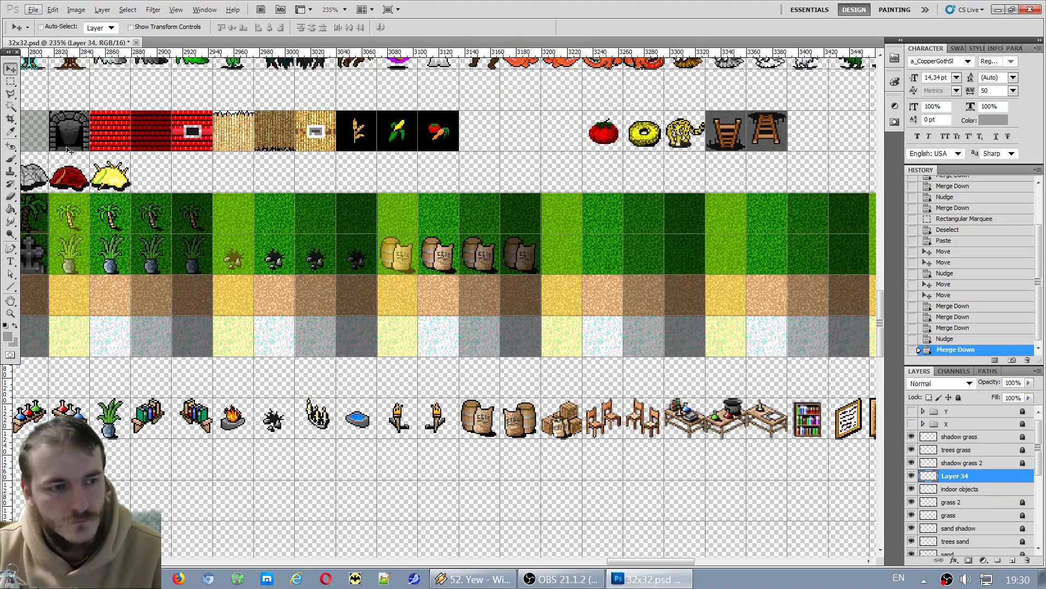
click(11, 82)
scroll(504, 436, up, 2)
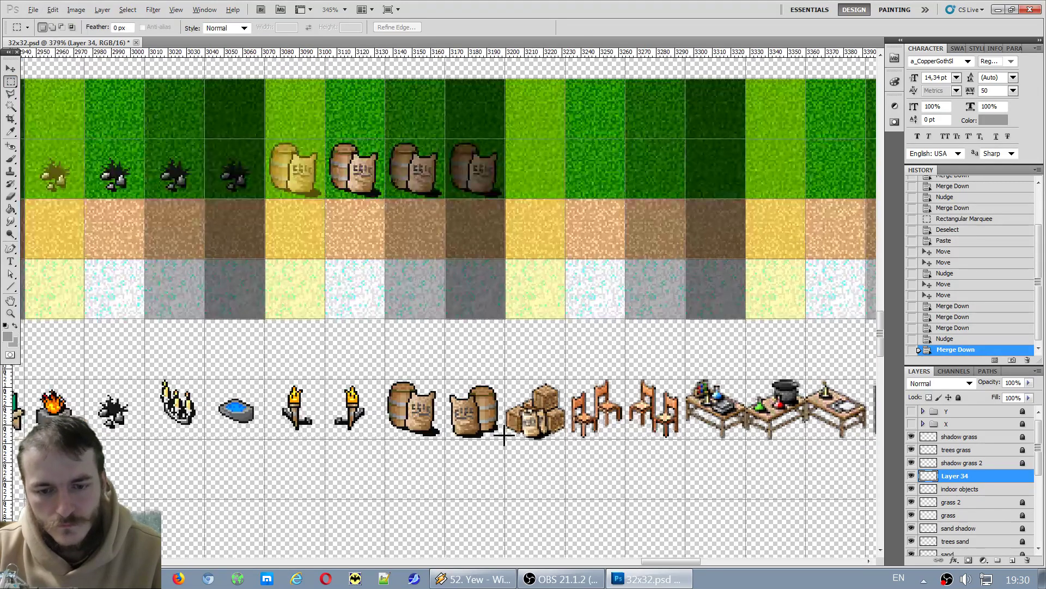
scroll(505, 436, up, 1)
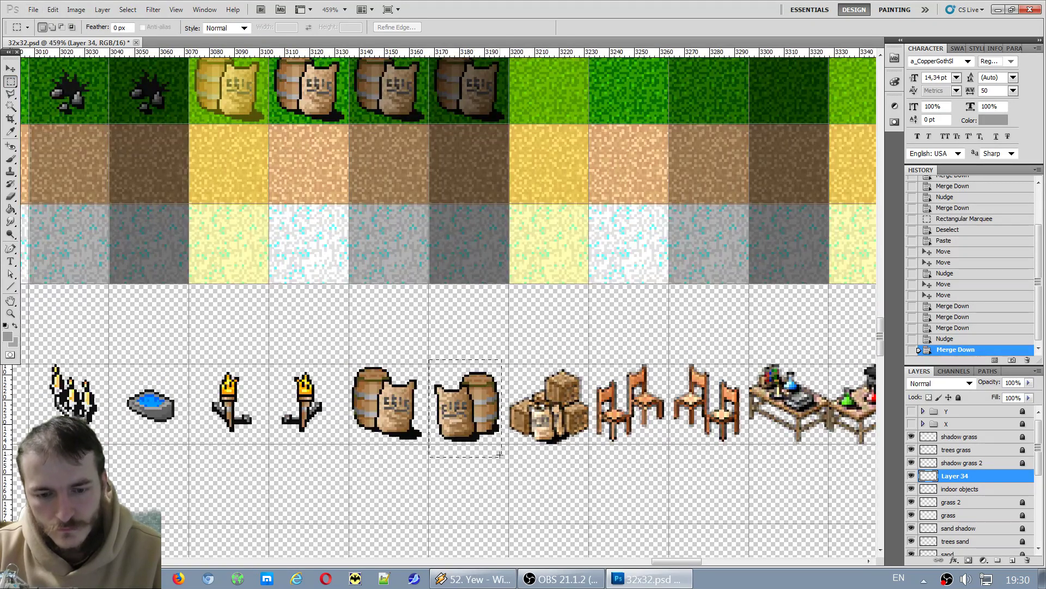
key(ctrl+c)
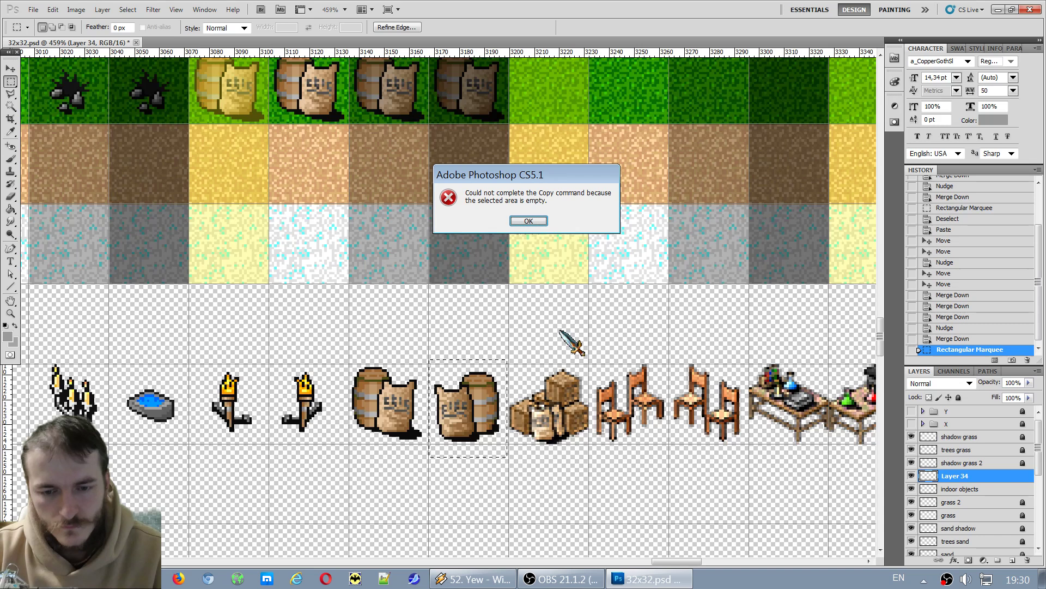
click(537, 229)
click(969, 464)
click(970, 488)
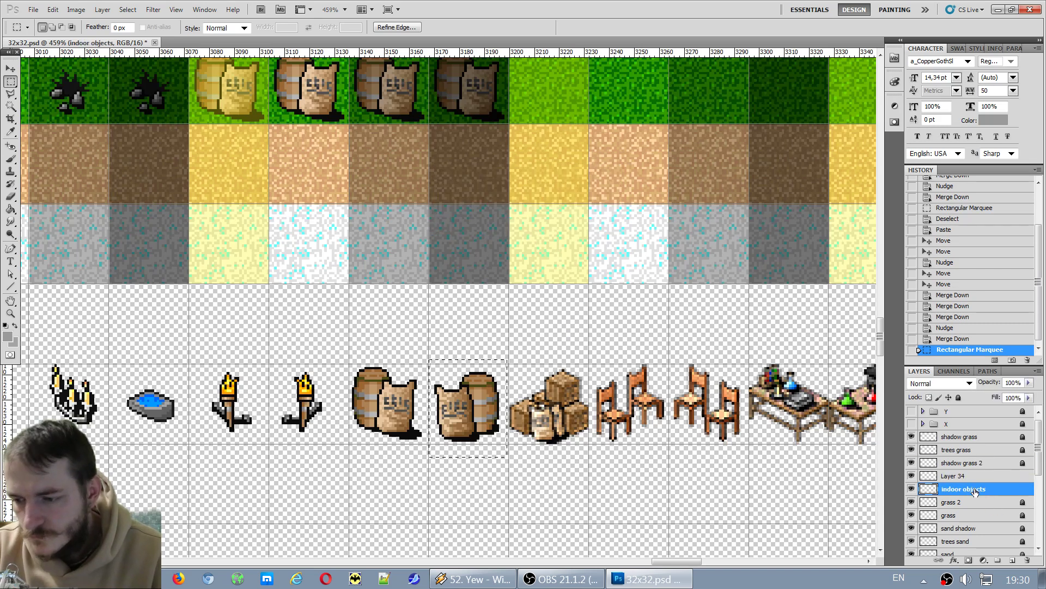
scroll(569, 256, up, 3)
key(ctrl+d)
Paste the second barrel-and-sack sprite into the next light green cell of the lower grass row and nudge it about 3 pixels right.
scroll(589, 281, down, 2)
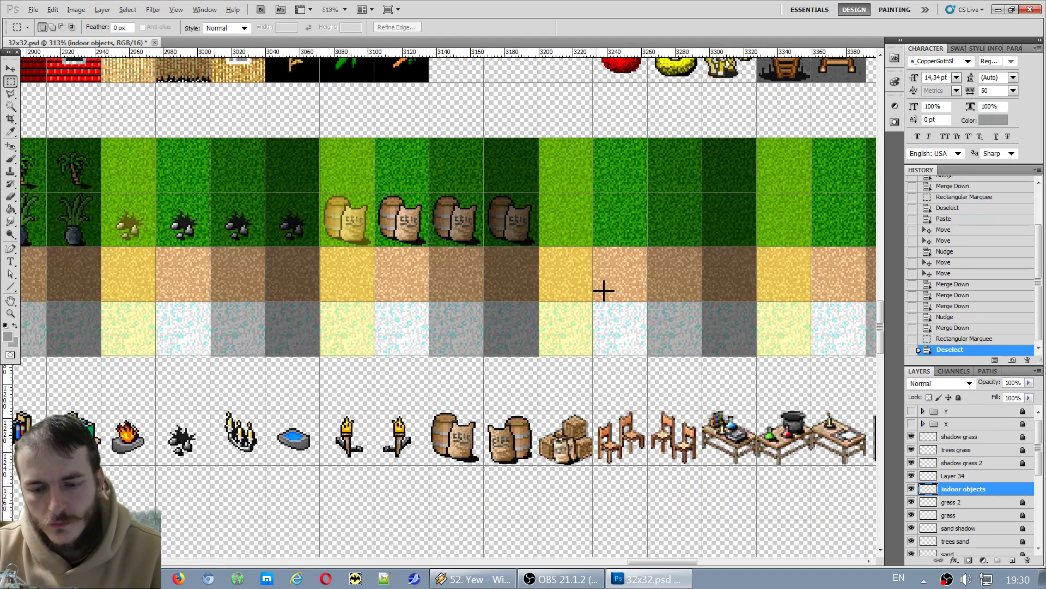
scroll(714, 229, up, 4)
scroll(708, 234, up, 3)
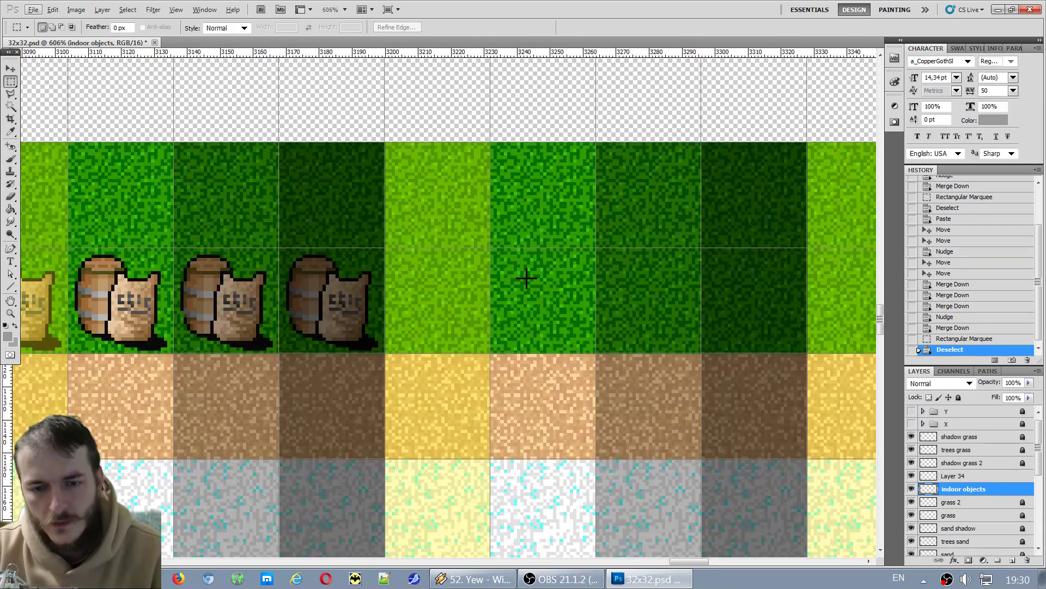
key(ctrl+v)
key(v)
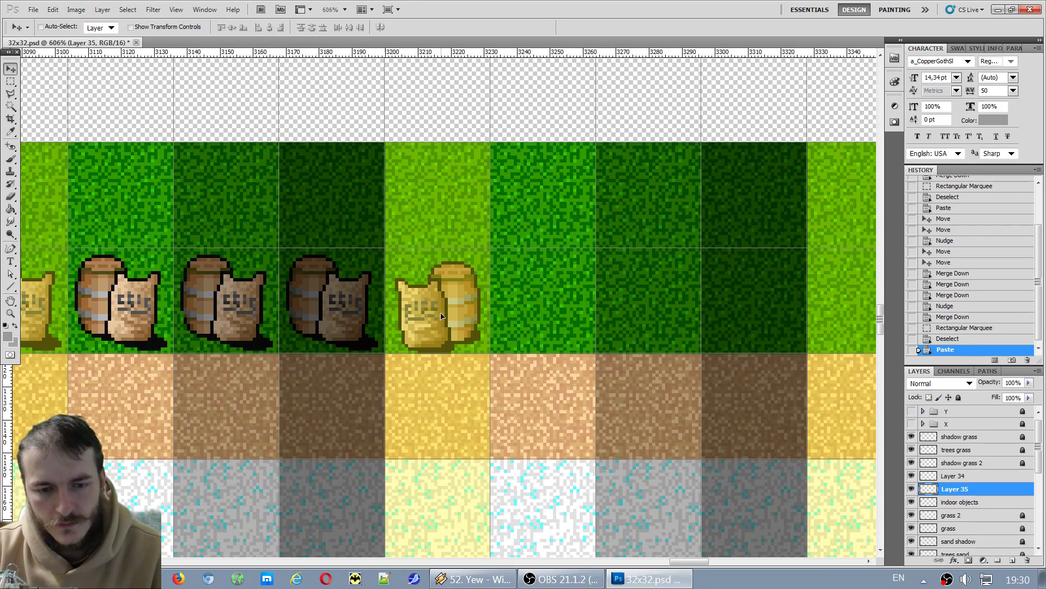
drag(441, 316, 449, 316)
key(Right)
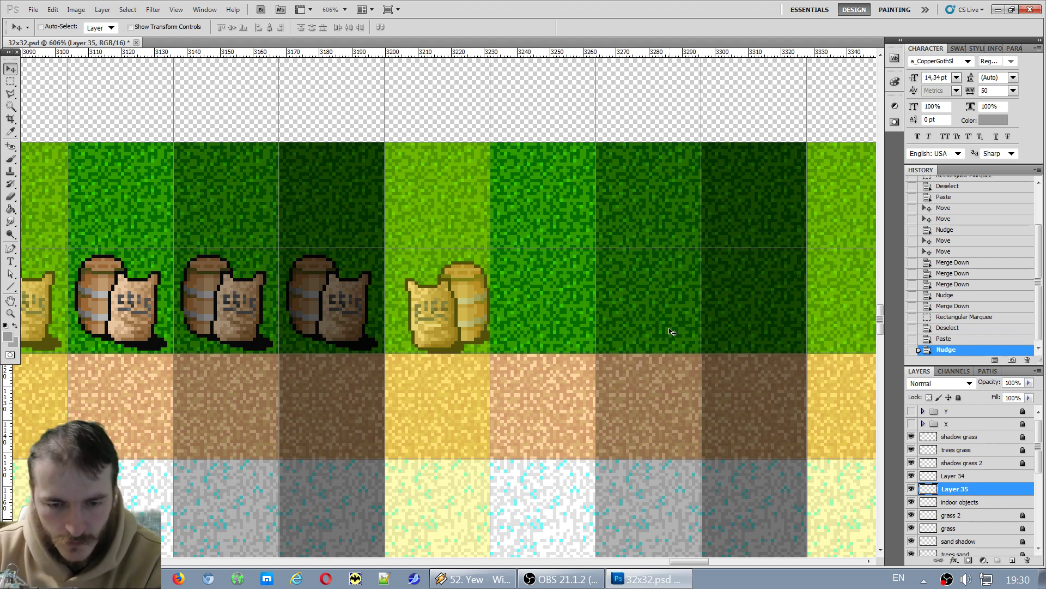
Duplicate the second barrel-and-sack sprite into the three darker grass cells beside it and merge the copies down into Layer 35.
drag(447, 306, 755, 319)
scroll(875, 312, up, 3)
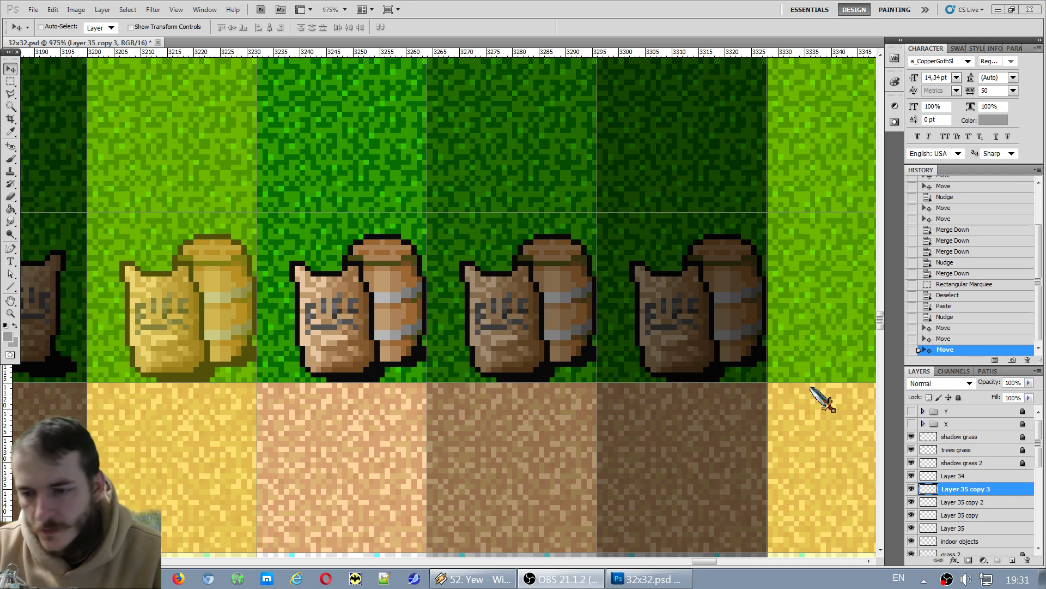
key(ctrl+e)
key(ctrl+e)
key(ctrl+e)
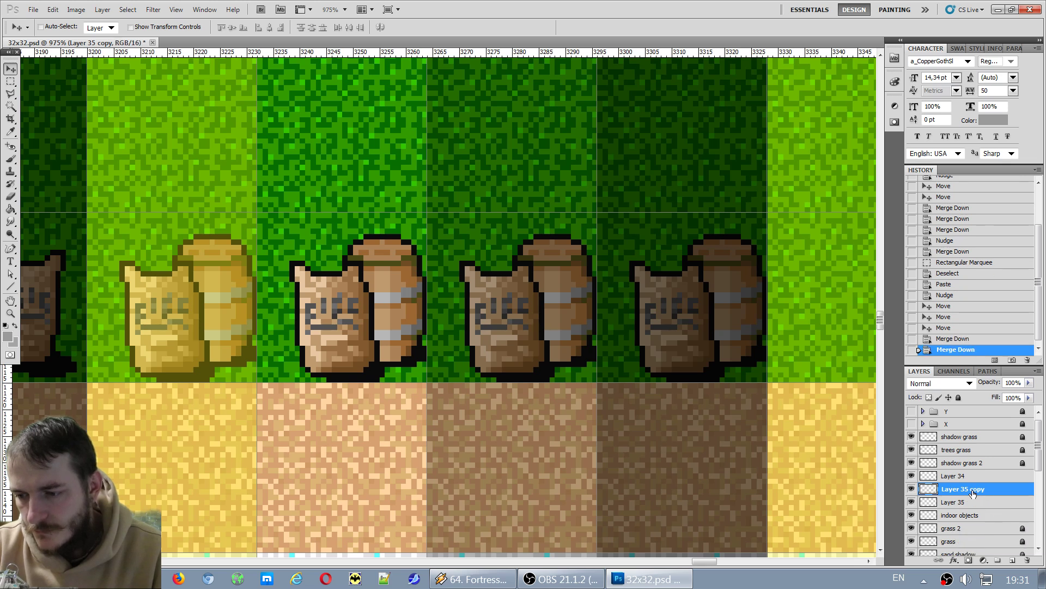
Nudge the merged row of four second barrel-and-sack sprites about 3 pixels left and 1 pixel up.
key(Left)
key(Left)
key(Up)
key(Left)
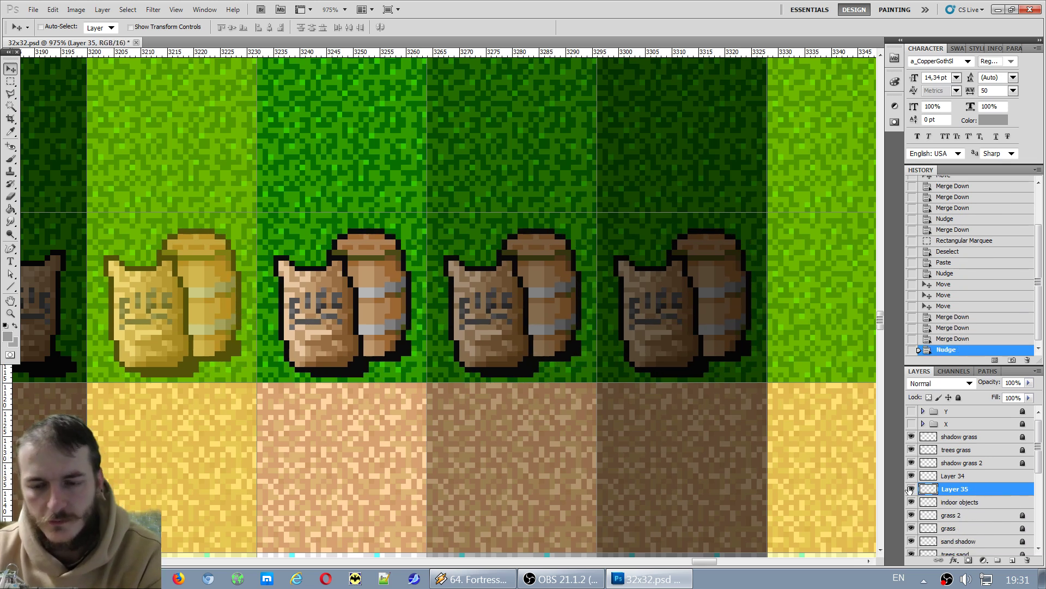
Select the grid cell around the crate-stack sprite in the bottom object row with the Rectangular Marquee tool.
scroll(523, 440, down, 5)
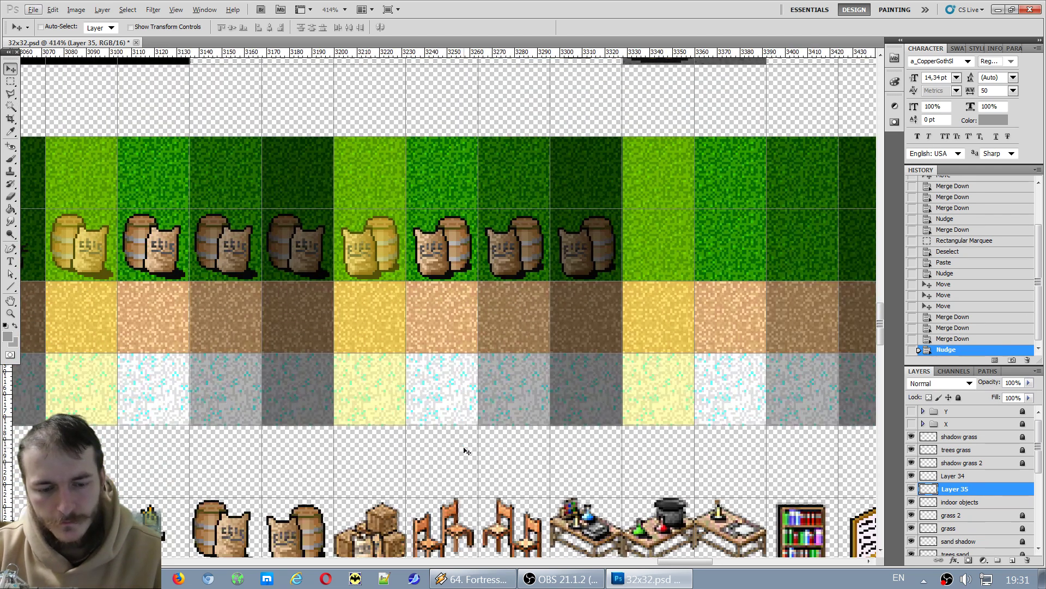
scroll(467, 451, down, 2)
click(10, 81)
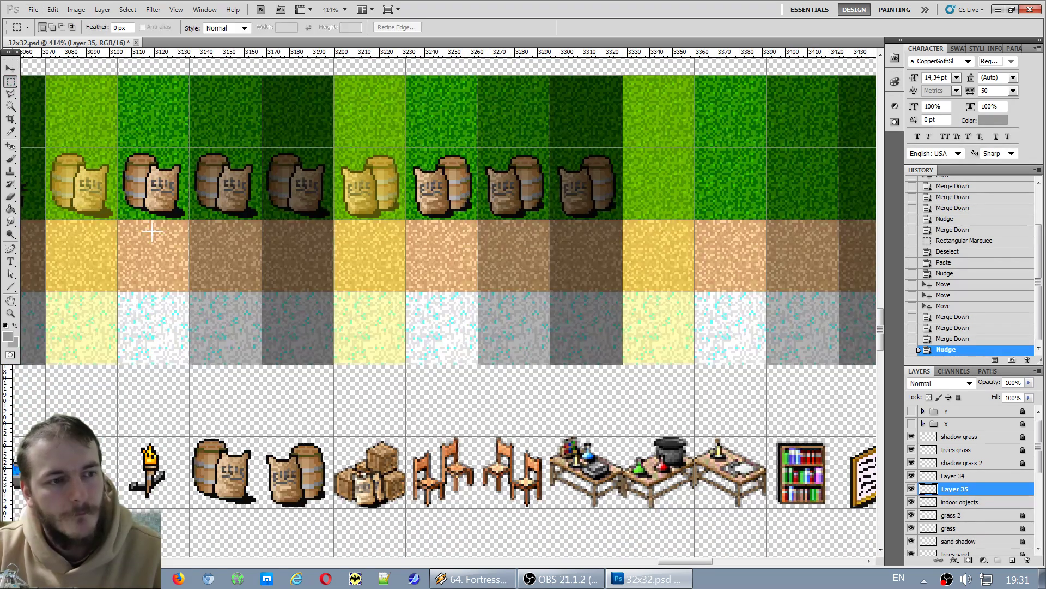
scroll(341, 440, down, 2)
scroll(330, 392, up, 4)
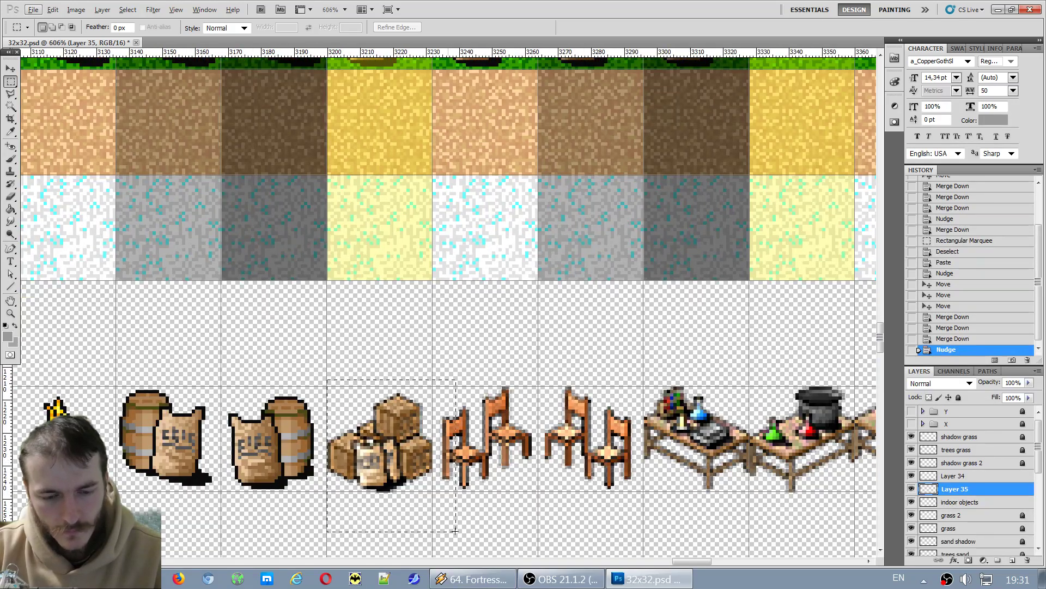
drag(431, 516, 431, 516)
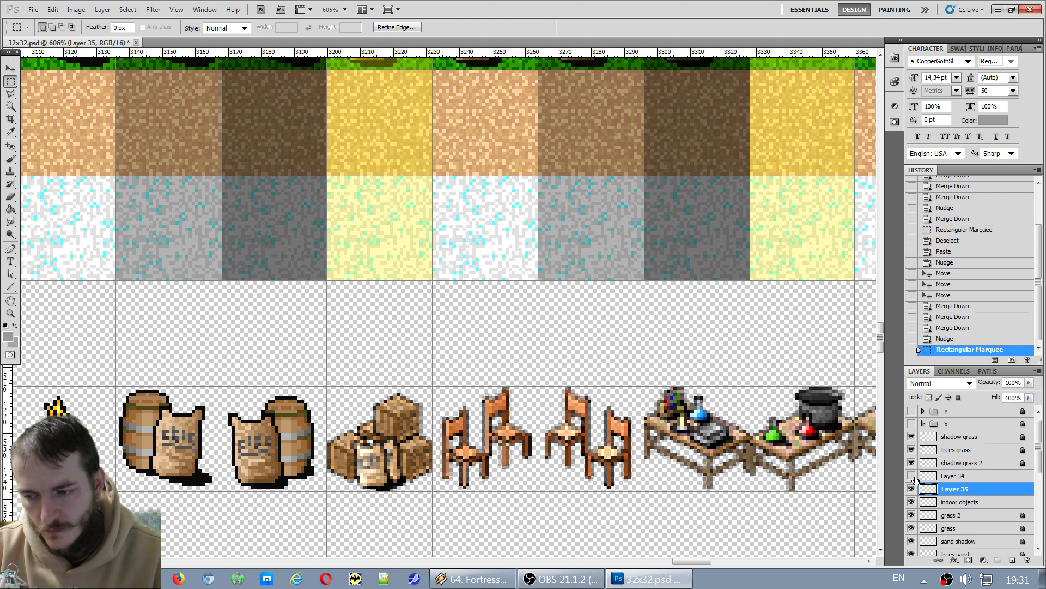
Check what Layers 34 and 35 contain by toggling their visibility, and merge Layer 34 down into Layer 35.
scroll(822, 425, up, 3)
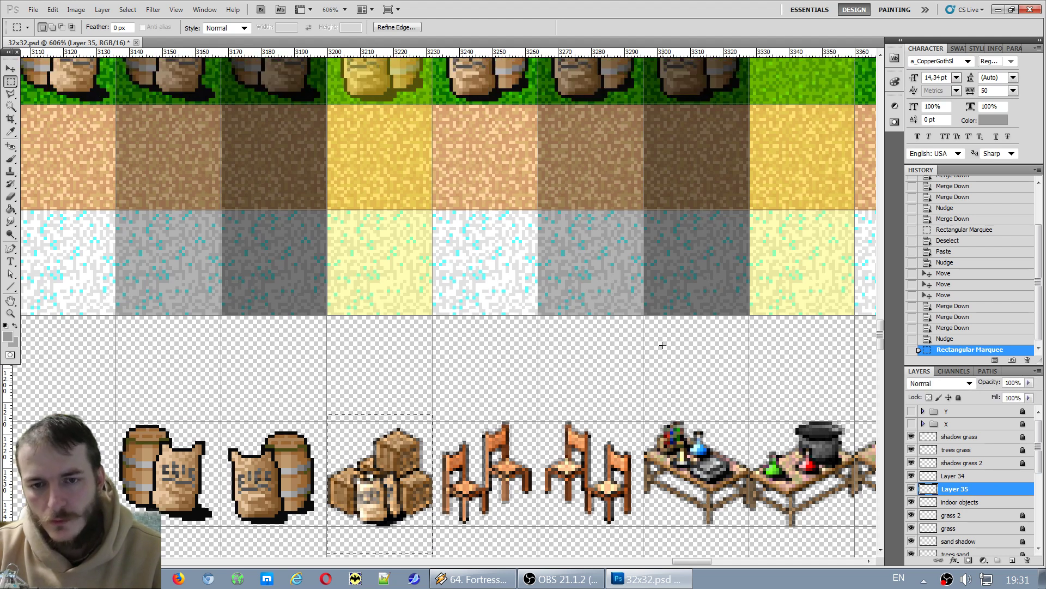
click(911, 489)
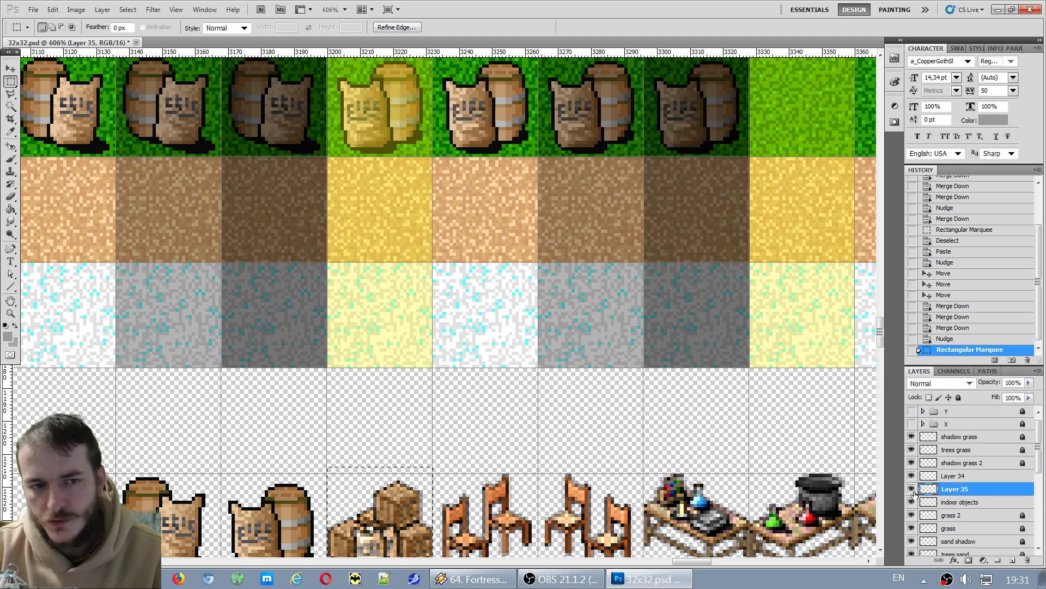
click(911, 475)
click(911, 475)
key(ctrl+e)
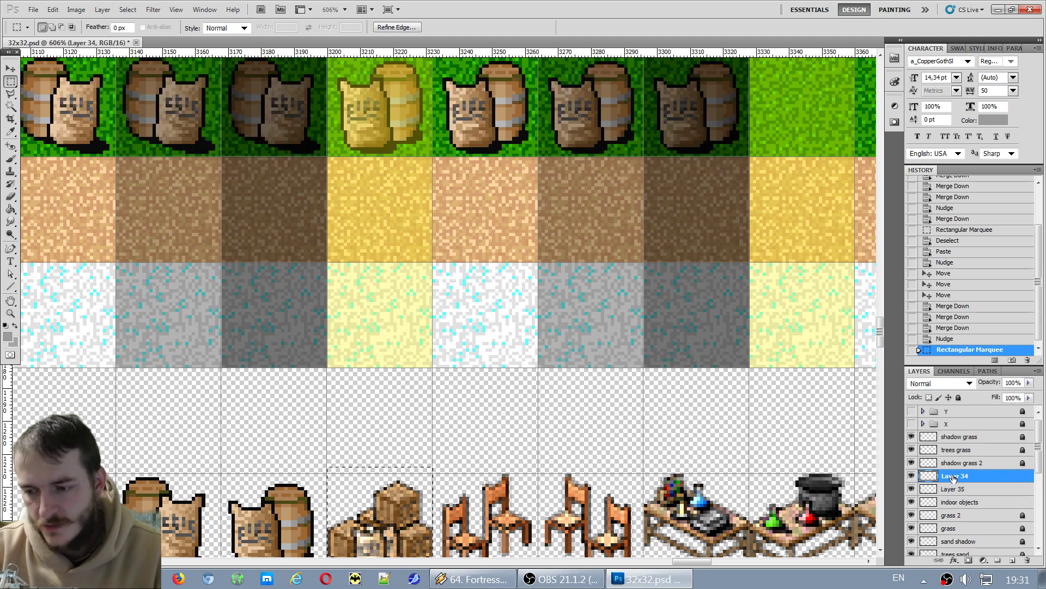
Copy the selected crate-stack sprite from the indoor objects layer and clear the selection.
click(953, 489)
scroll(489, 387, down, 2)
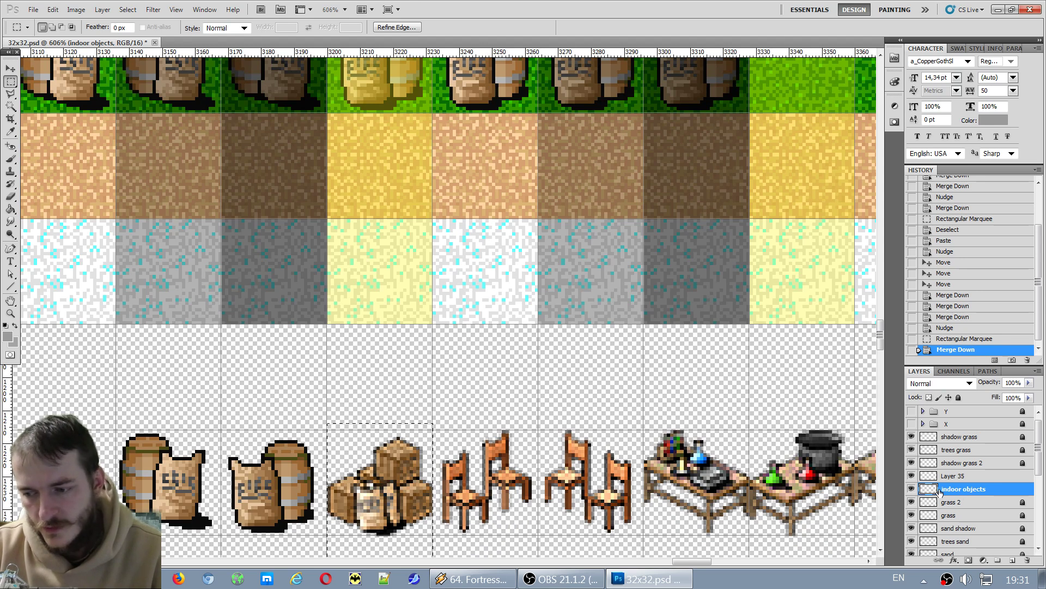
click(911, 489)
click(912, 489)
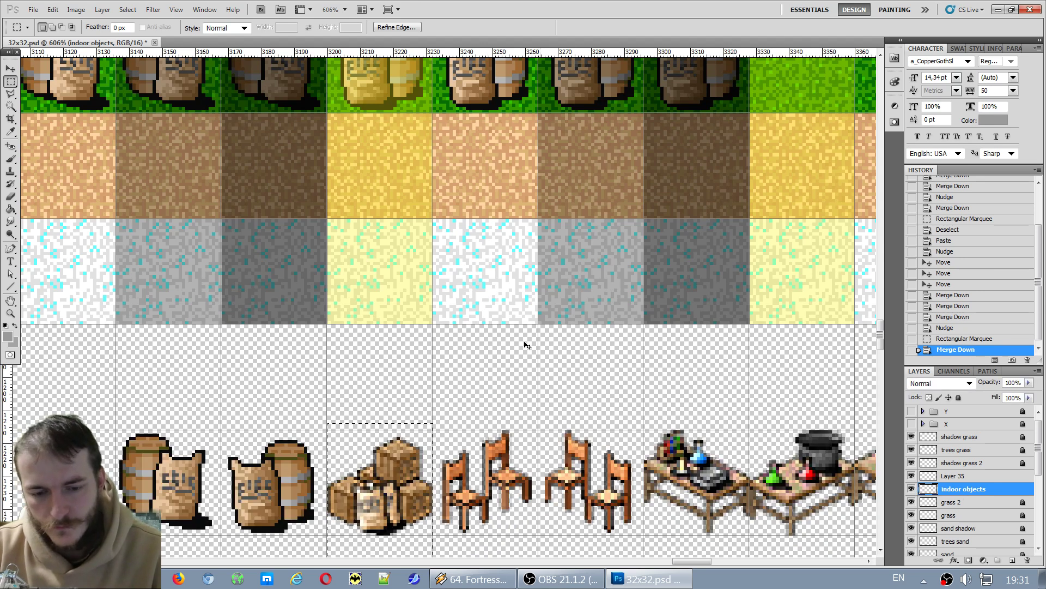
key(ctrl+d)
Paste the crate-stack sprite and place it in the next empty light green cell of the lower grass row.
scroll(532, 345, up, 5)
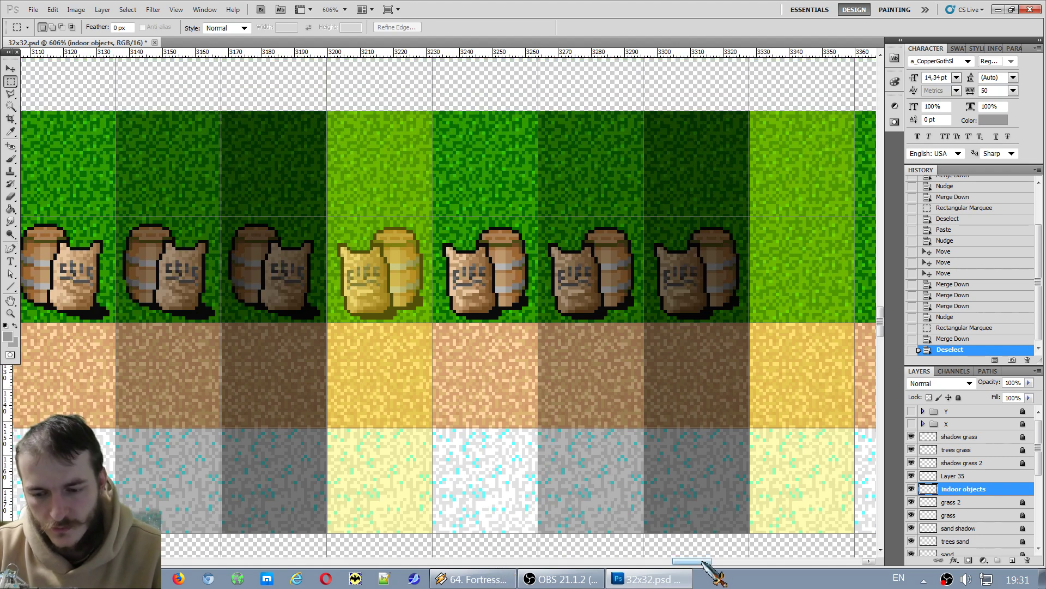
drag(697, 561, 720, 560)
key(ctrl+v)
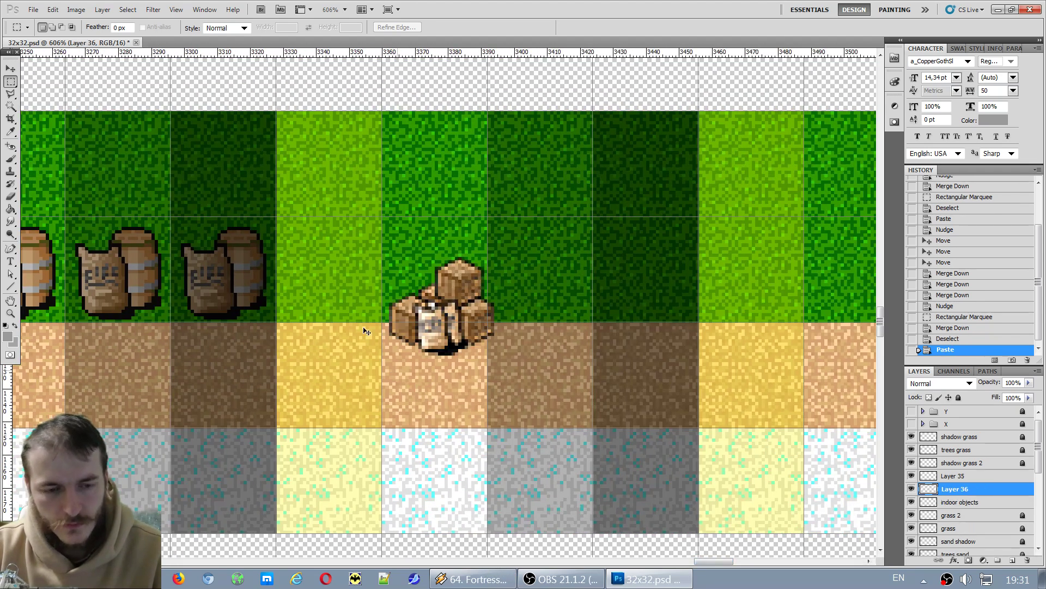
key(v)
drag(450, 330, 461, 278)
Duplicate the crate-stack sprite into the three darker grass cells beside it, nudging each copy to match the first one's height.
key(Down)
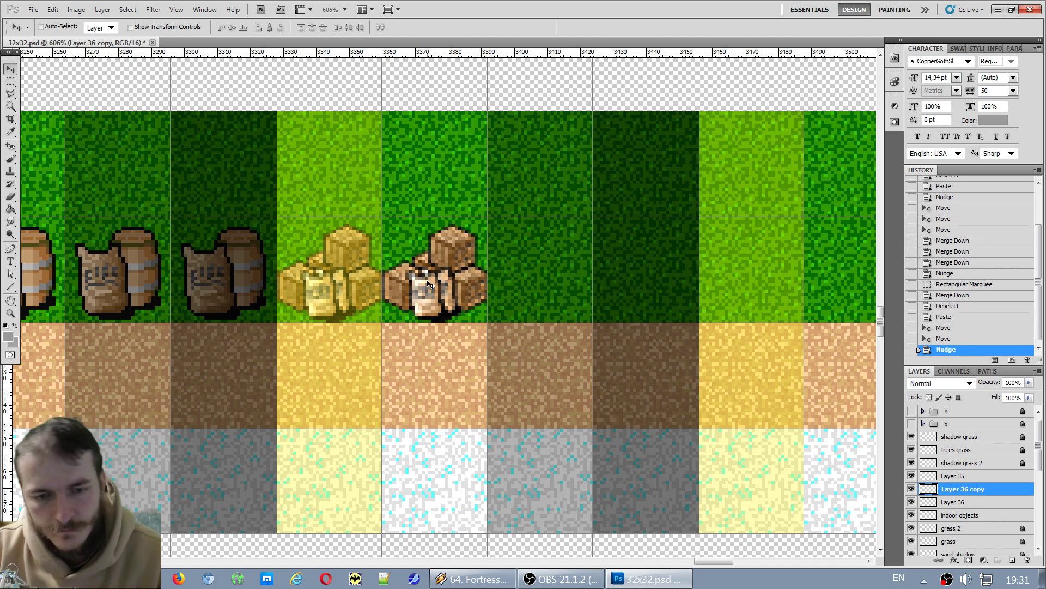
drag(434, 287, 537, 287)
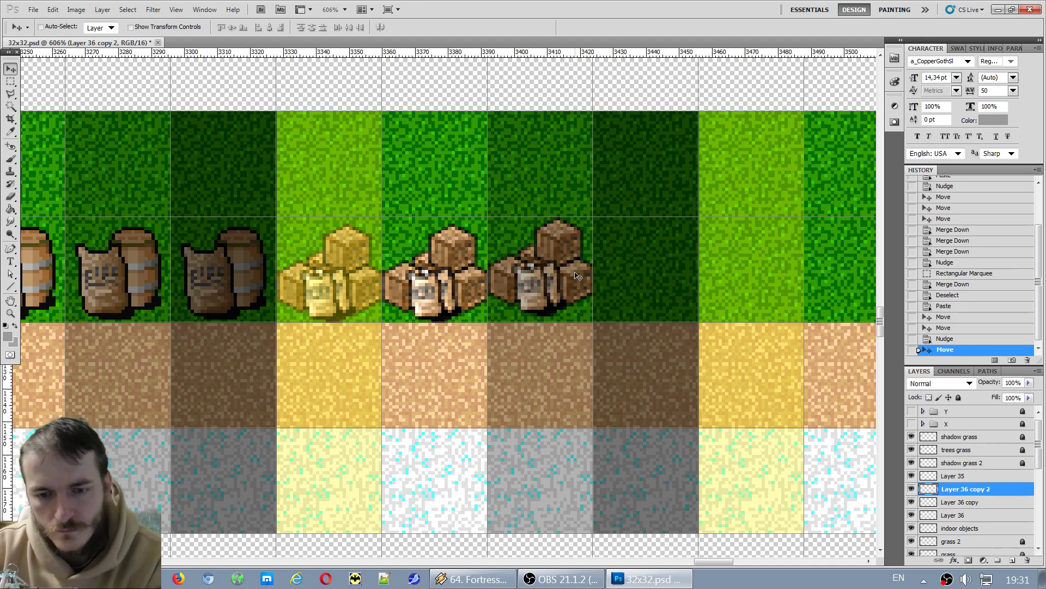
key(Down)
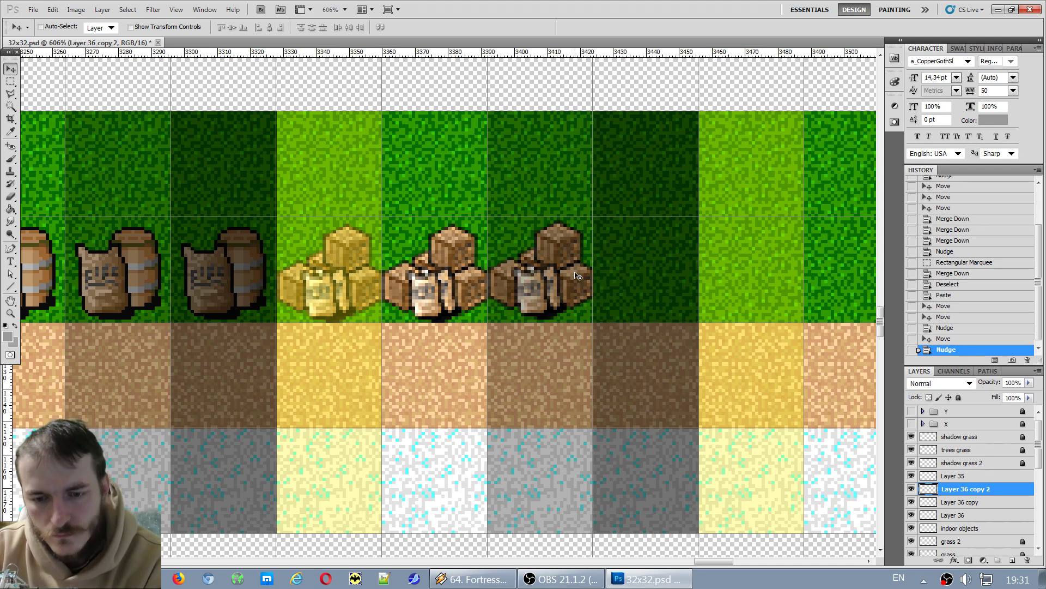
scroll(576, 275, down, 5)
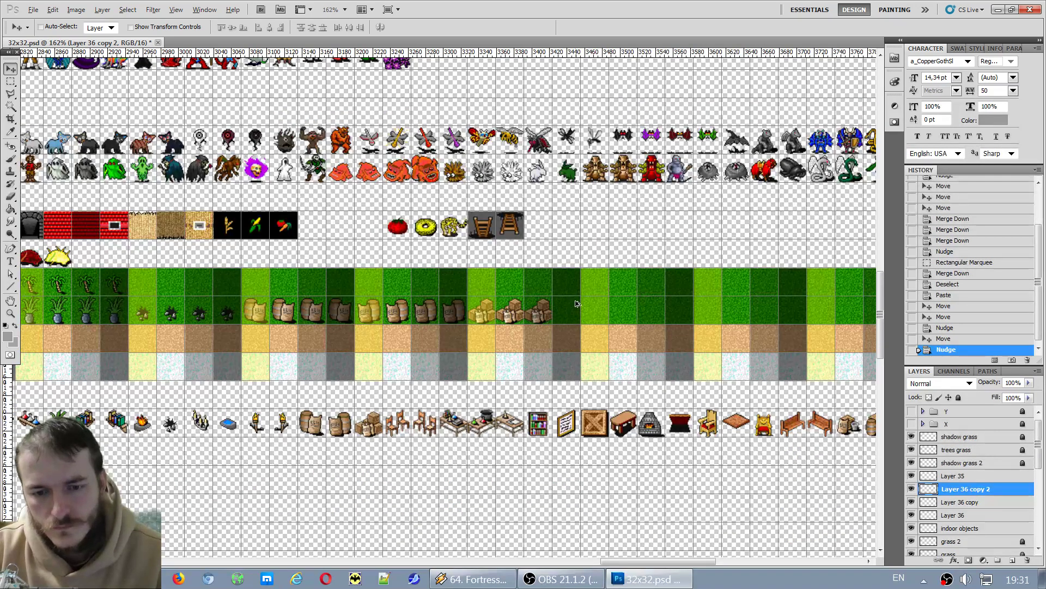
scroll(577, 303, up, 8)
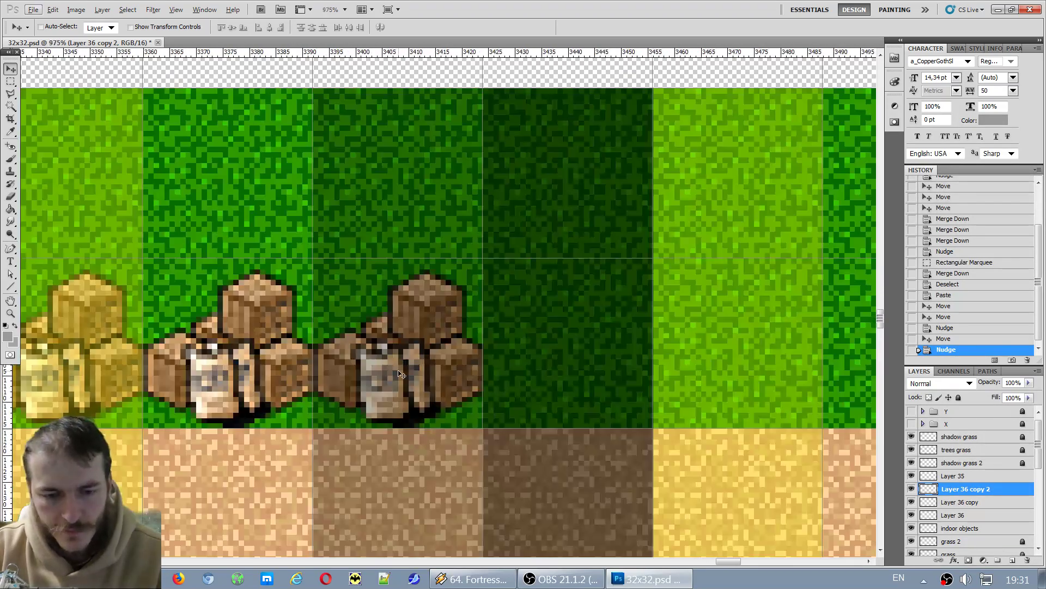
drag(400, 374, 568, 369)
key(Down)
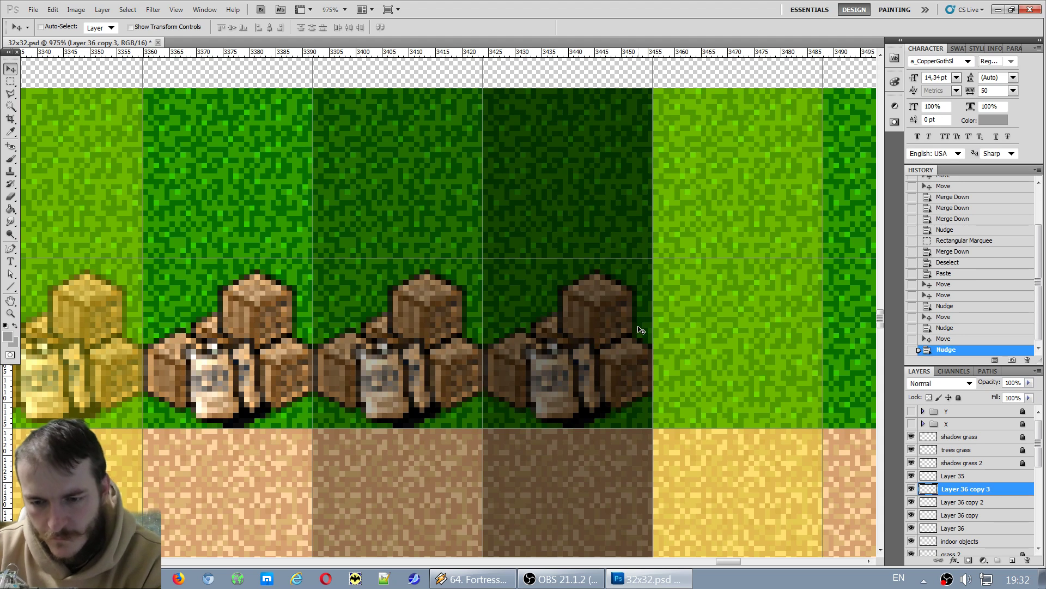
Merge Layer 35 and the crate-stack copies down into Layer 36, and toggle the merged layer's visibility to check its contents.
scroll(641, 330, down, 5)
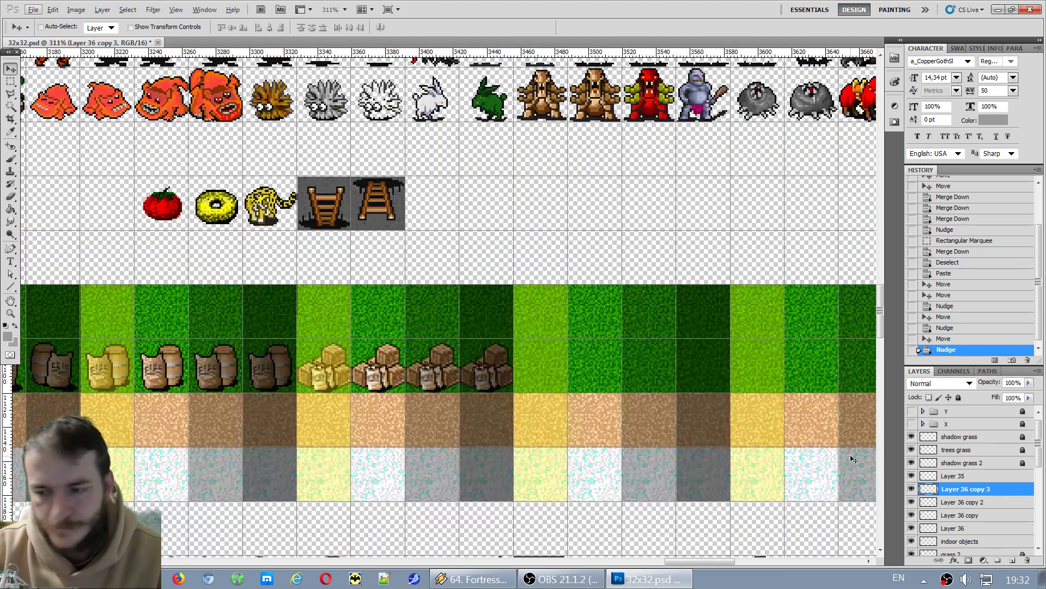
click(955, 478)
key(ctrl+e)
key(ctrl+e)
key(ctrl+e)
key(ctrl+e)
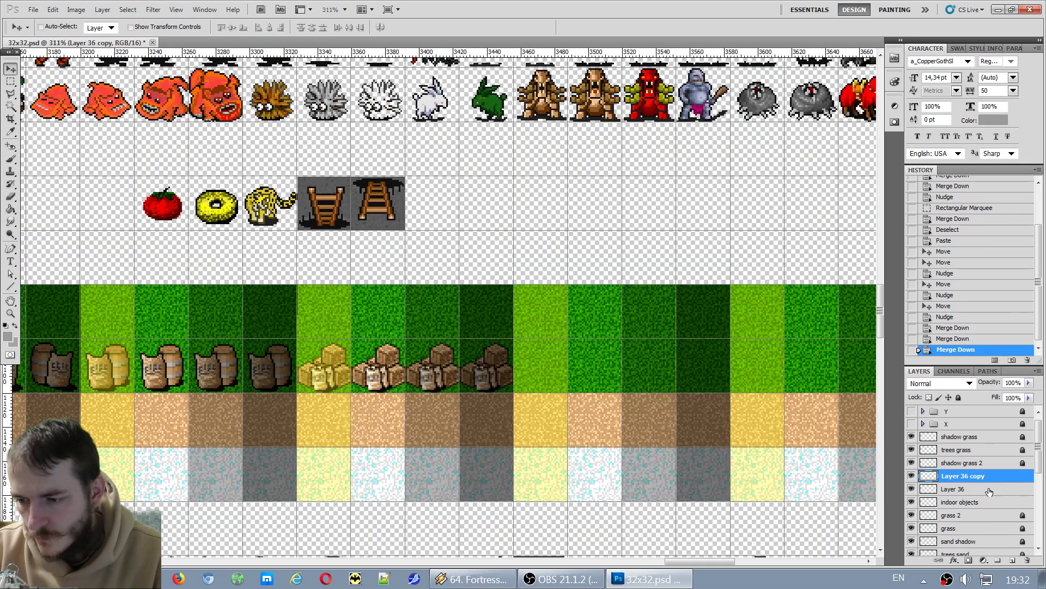
click(912, 476)
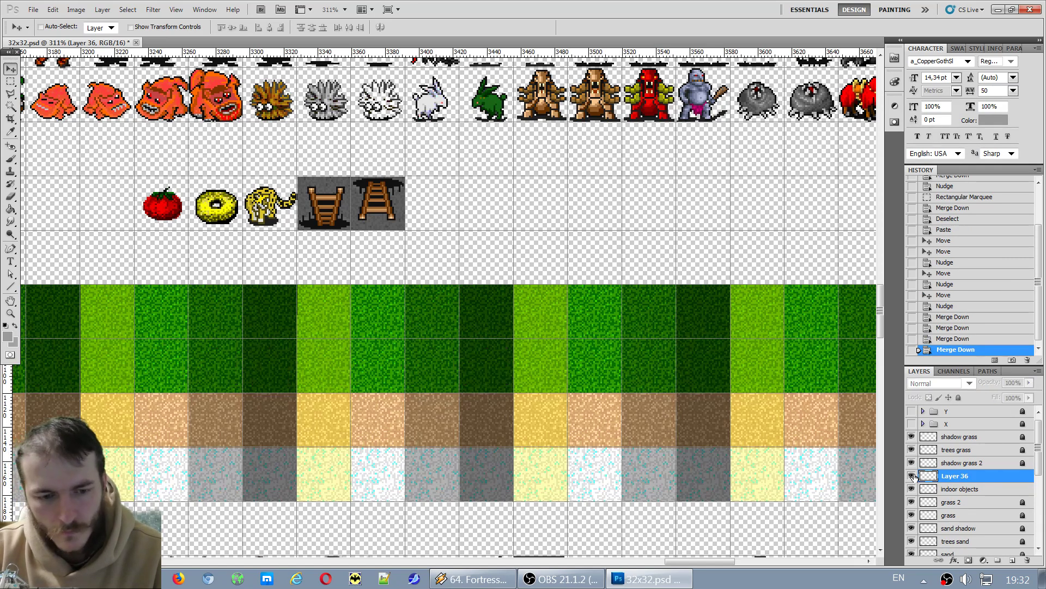
click(910, 476)
scroll(207, 471, down, 2)
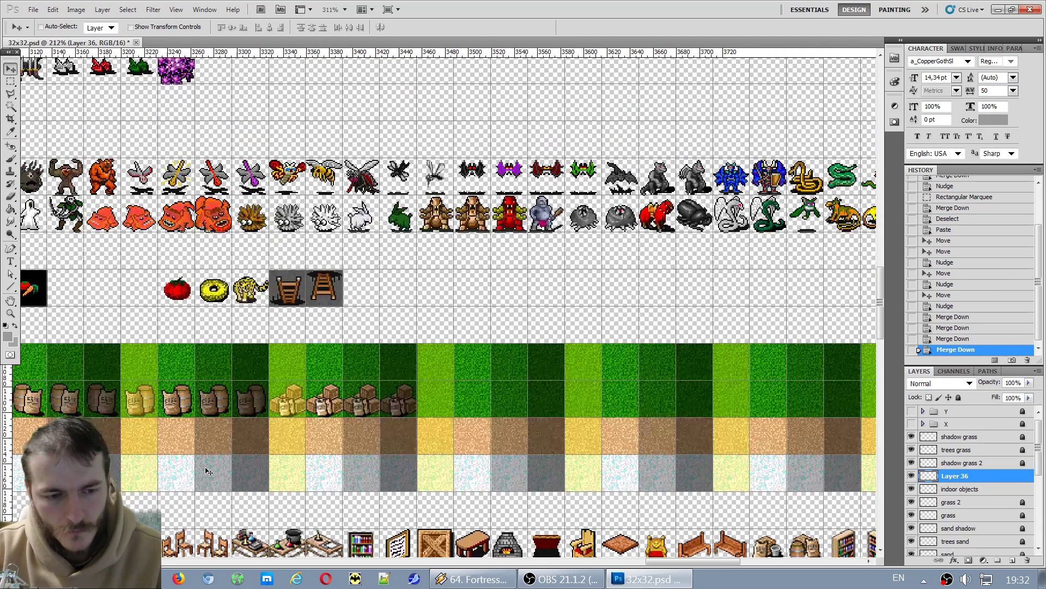
Switch to the Rectangular Marquee tool and try a selection around the desk sprites in the indoor objects row, clearing it again.
scroll(257, 513, down, 2)
scroll(257, 513, down, 1)
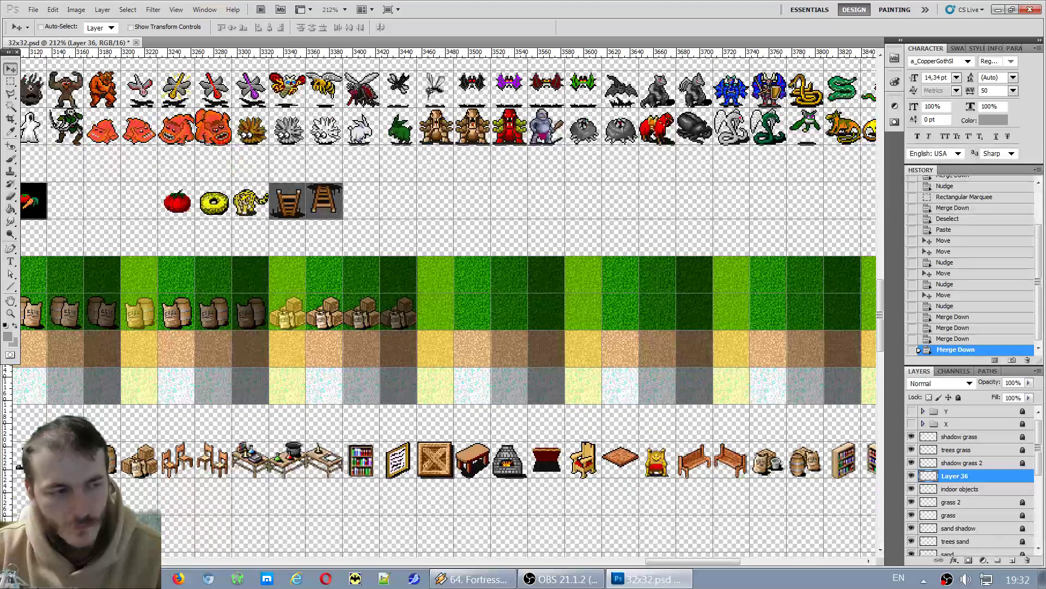
click(10, 82)
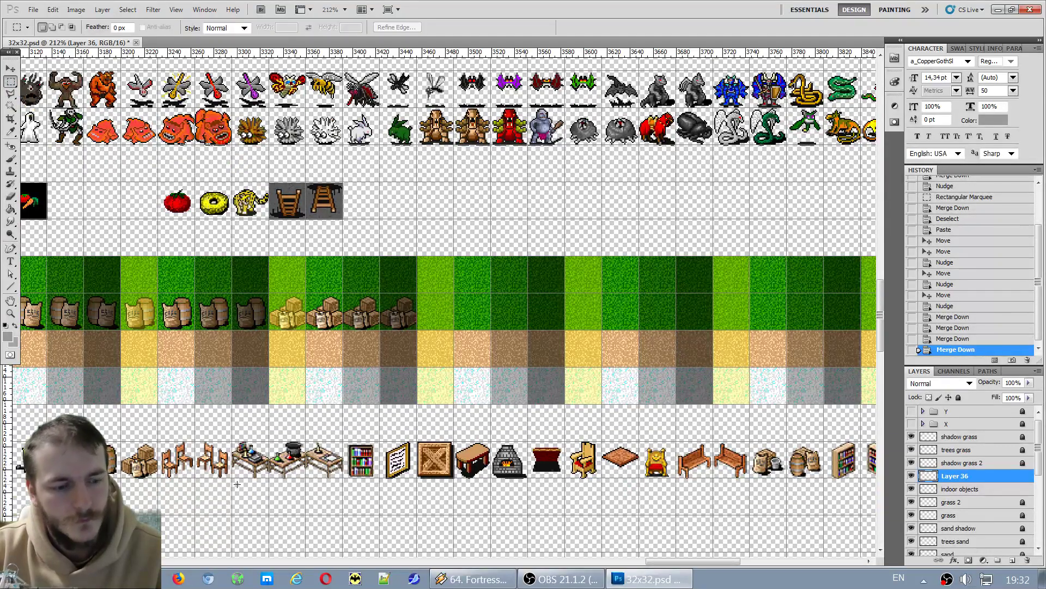
scroll(87, 495, up, 1)
scroll(323, 477, up, 2)
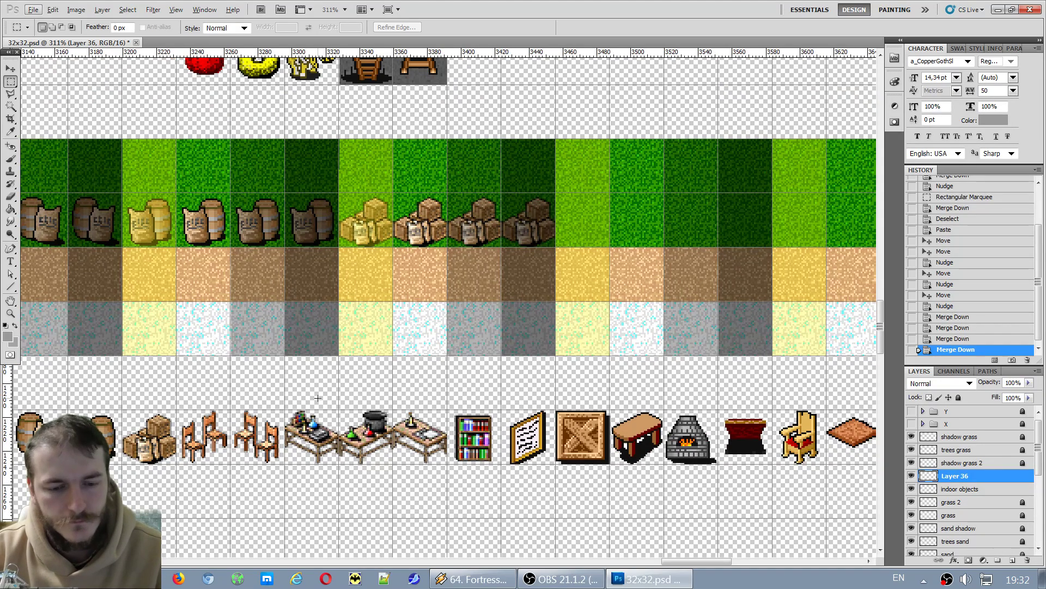
scroll(318, 398, down, 3)
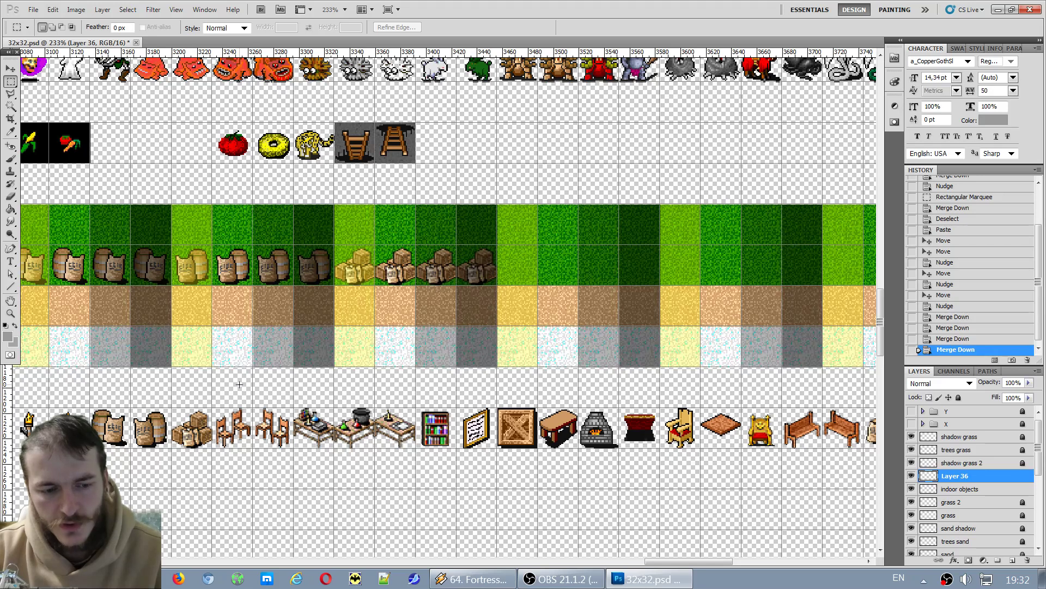
drag(296, 459, 297, 460)
click(442, 467)
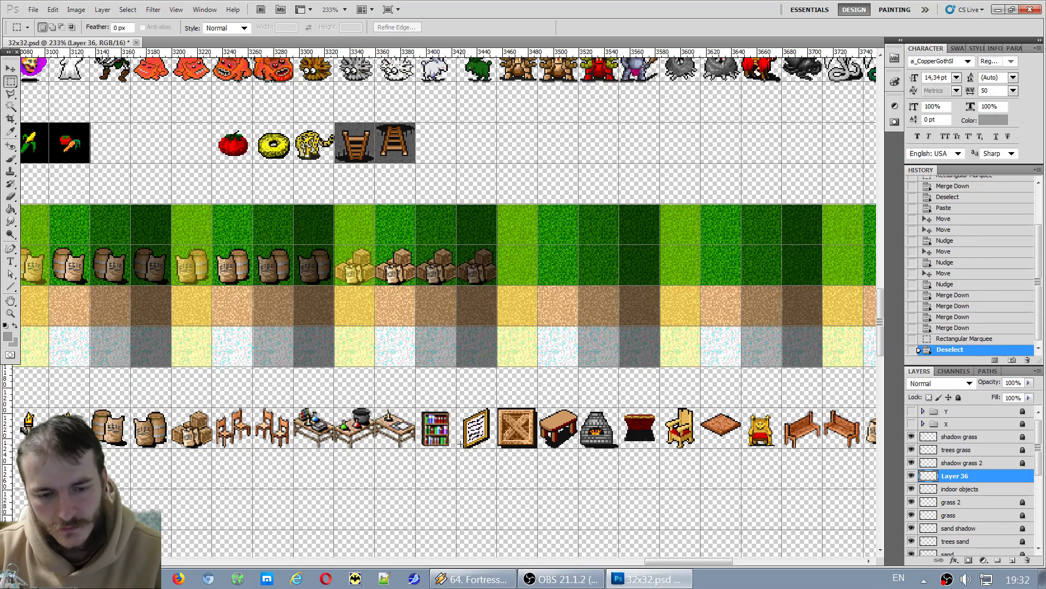
Examine the rest of the sprite sheet, including the terrain, rock, tree and floor tiles, for further objects.
scroll(478, 451, up, 2)
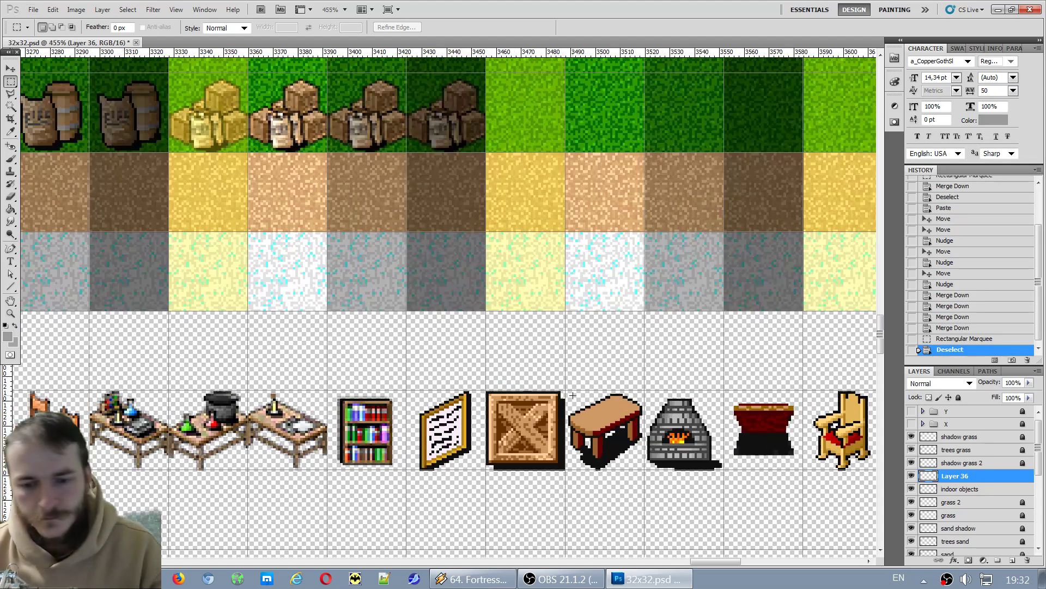
scroll(612, 448, up, 2)
scroll(612, 448, down, 15)
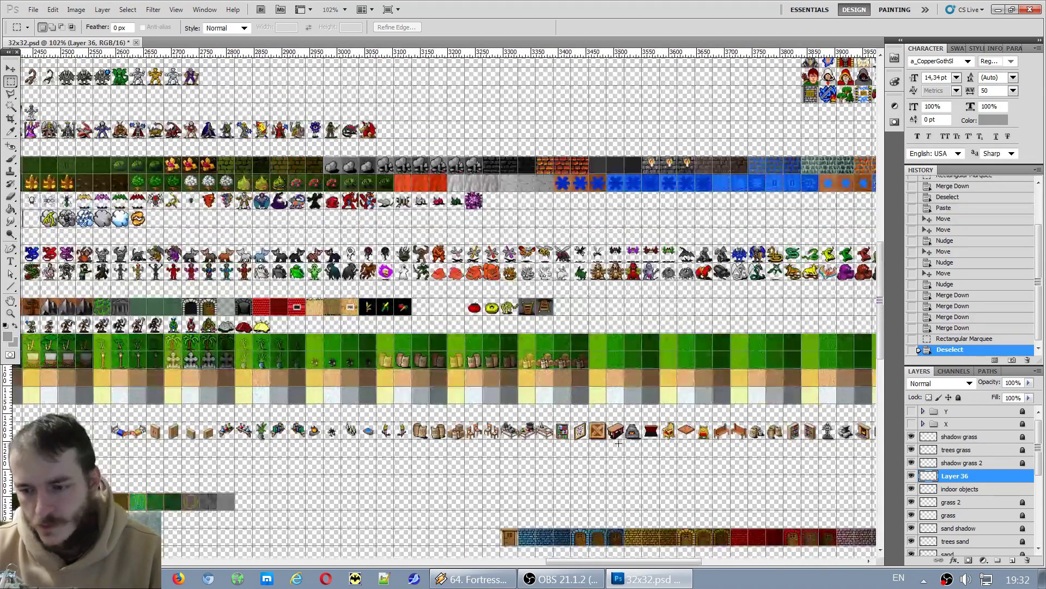
scroll(318, 500, down, 3)
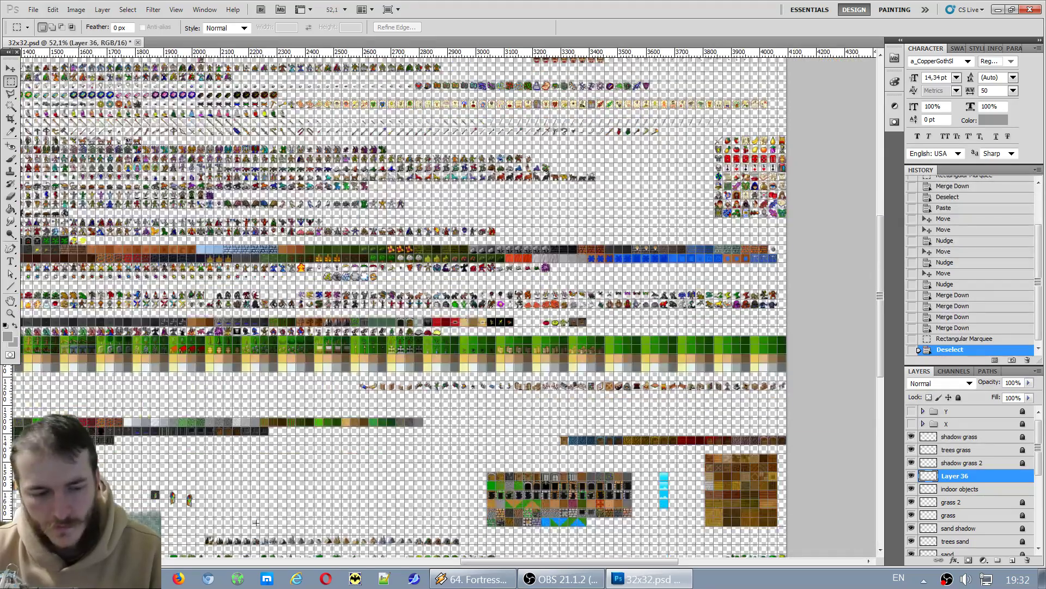
drag(568, 562, 469, 565)
scroll(455, 528, up, 6)
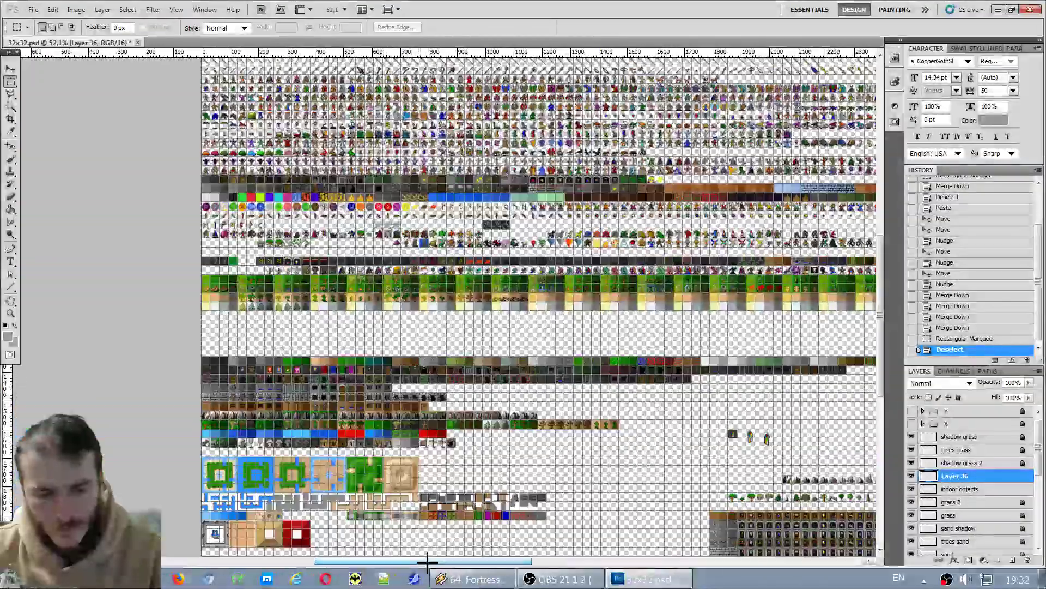
key(alt)
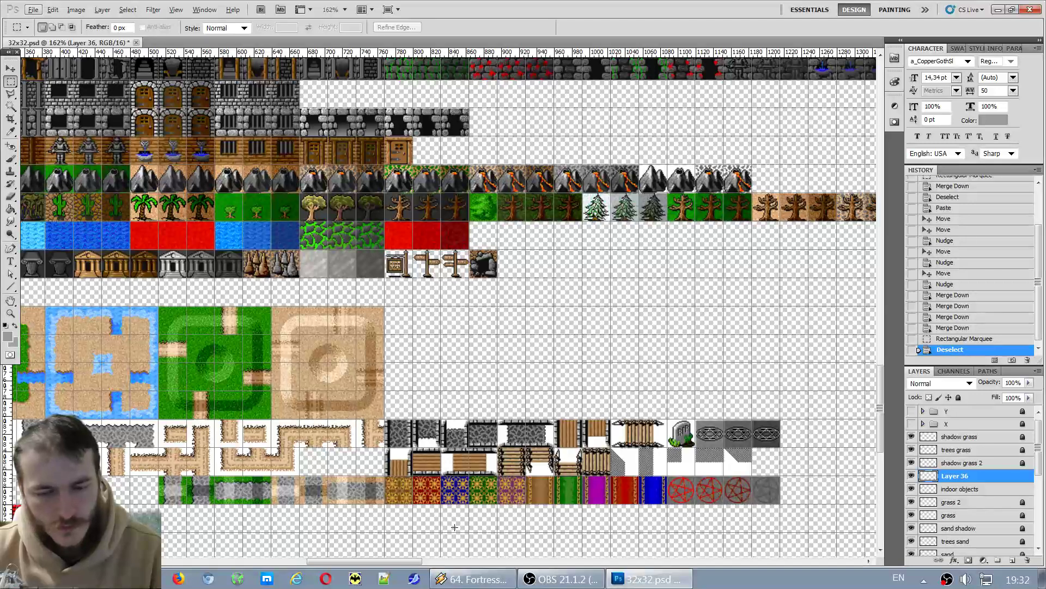
scroll(455, 267, up, 4)
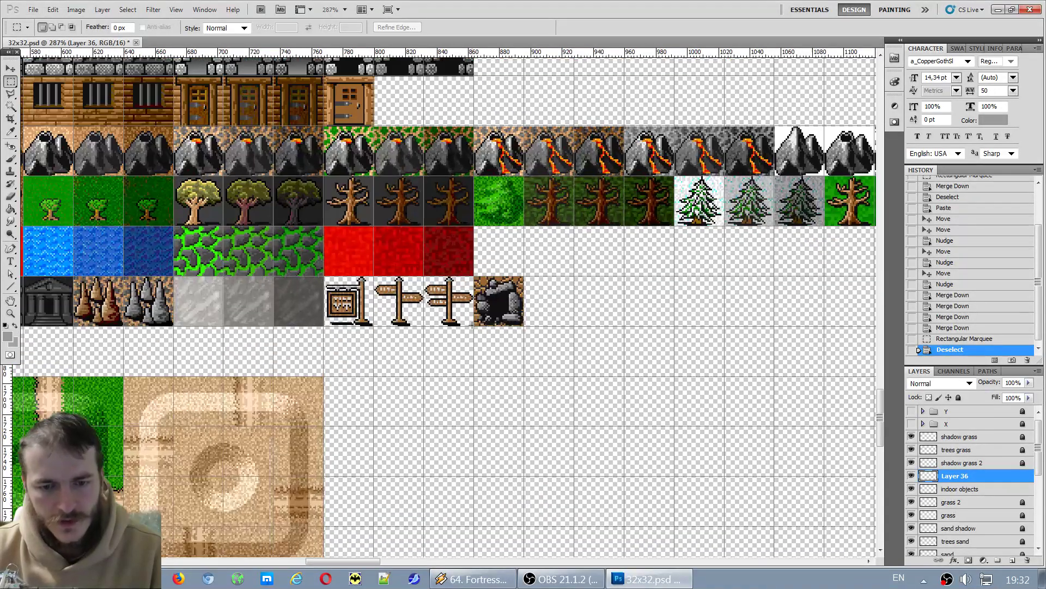
scroll(437, 308, down, 2)
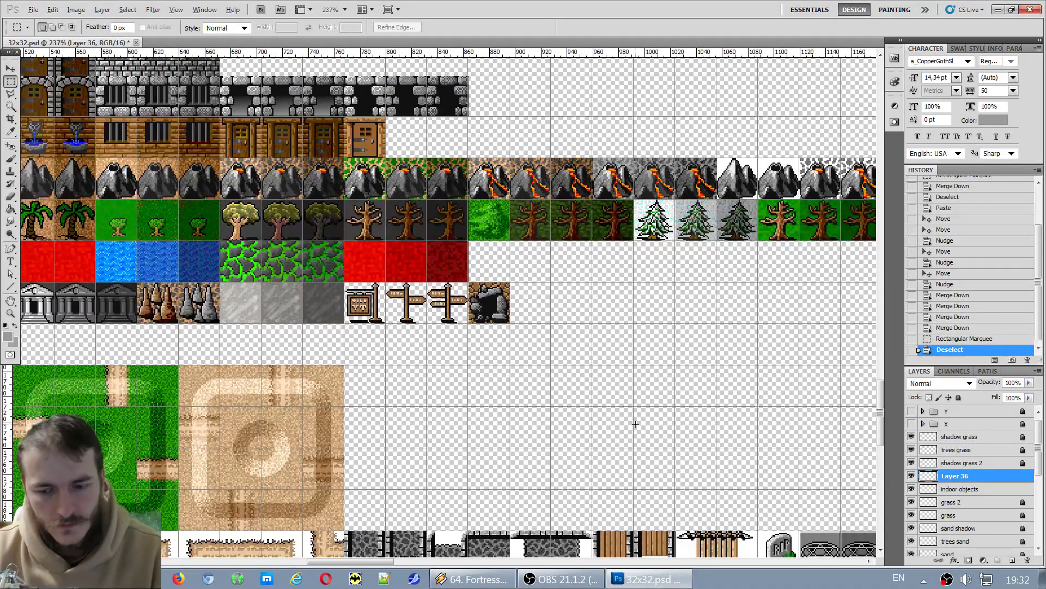
scroll(634, 424, down, 2)
scroll(621, 403, down, 3)
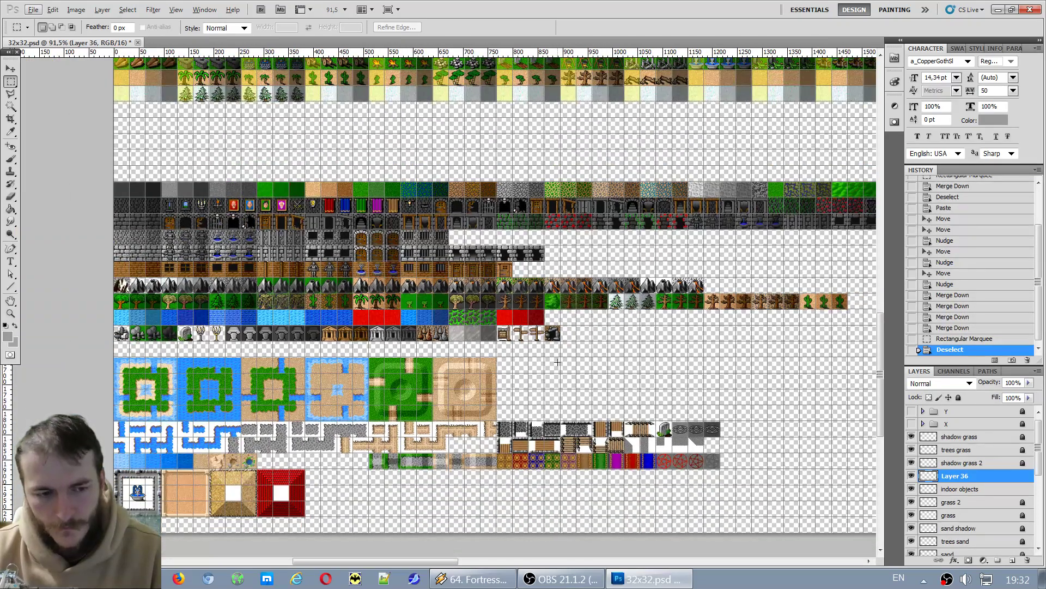
scroll(154, 353, up, 2)
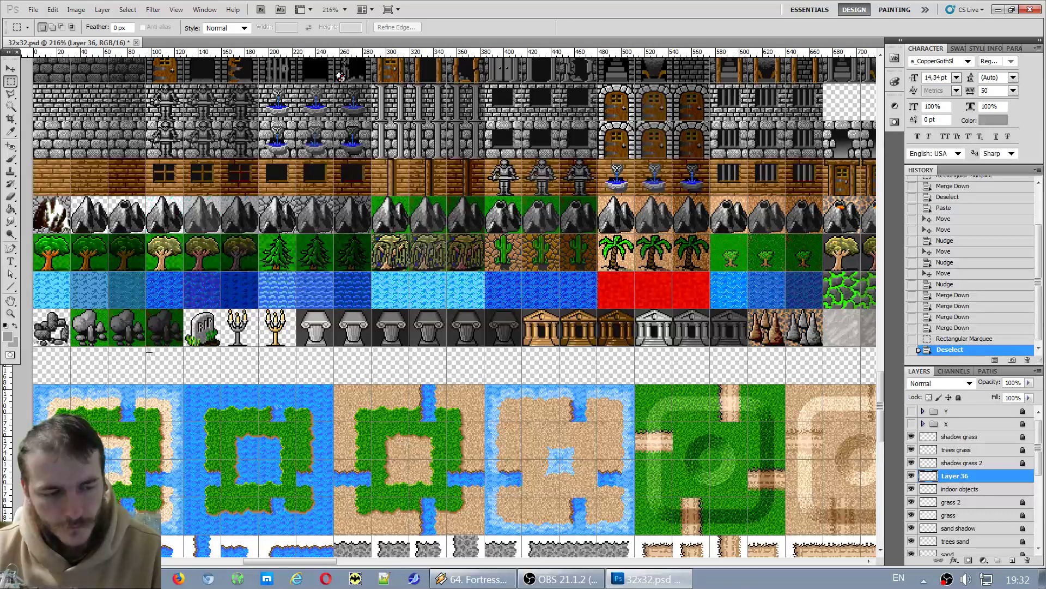
scroll(41, 332, up, 2)
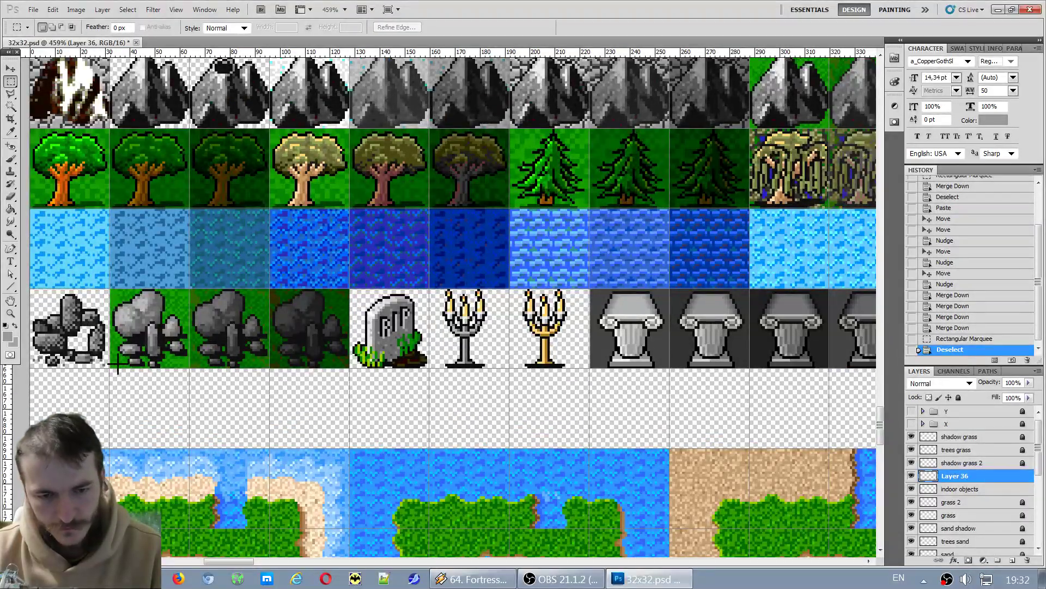
scroll(183, 364, down, 3)
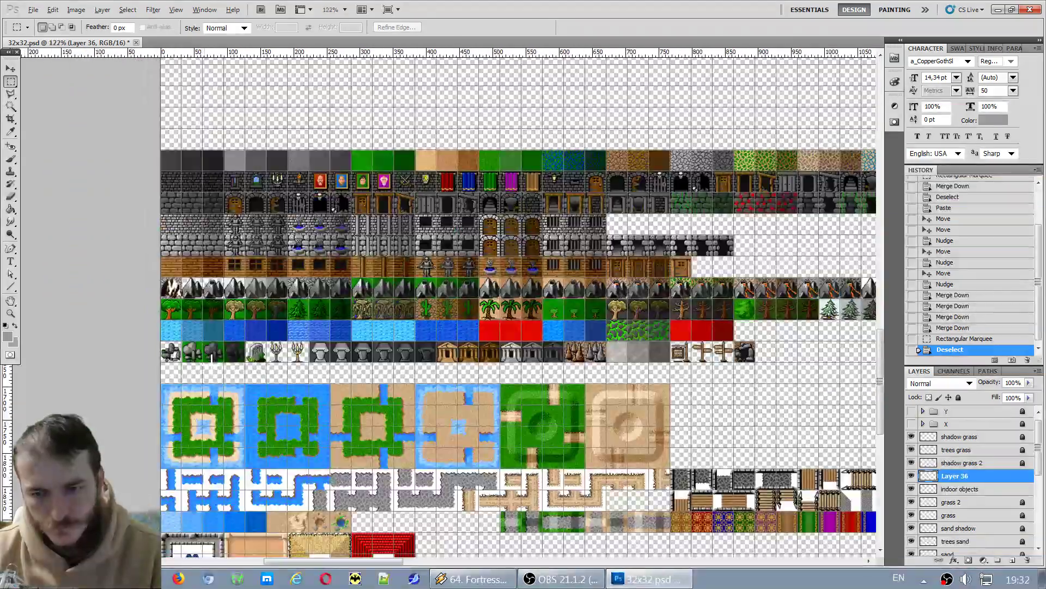
scroll(758, 348, down, 2)
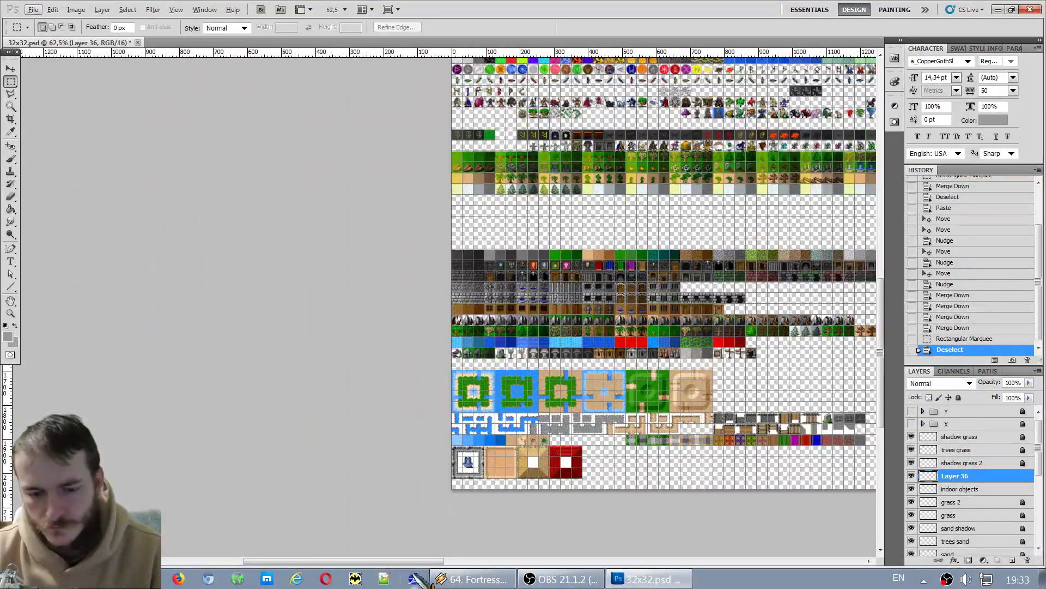
scroll(769, 410, up, 3)
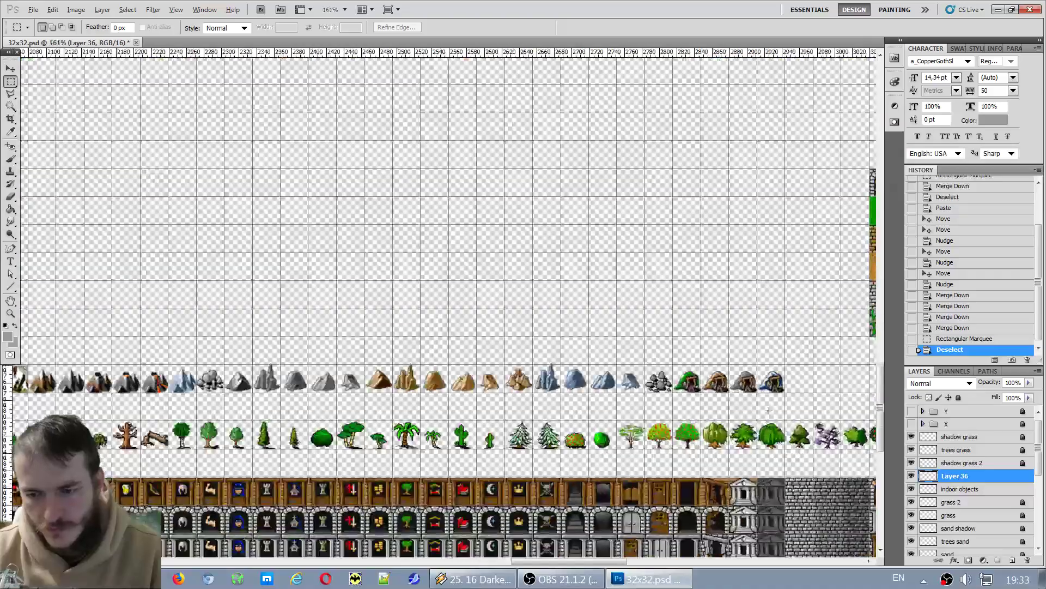
scroll(769, 410, down, 4)
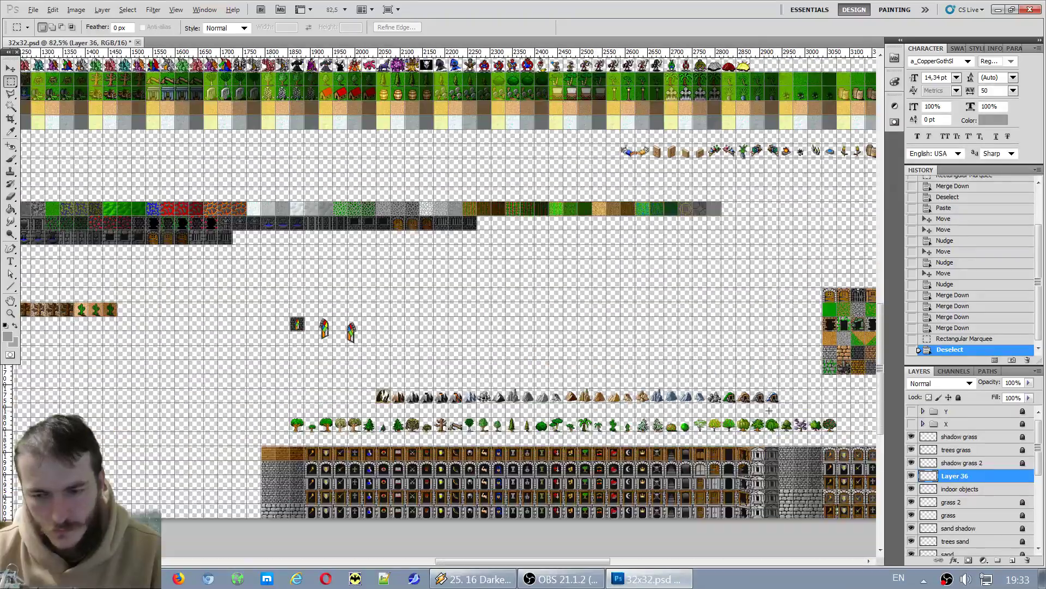
scroll(845, 467, down, 1)
scroll(846, 467, up, 3)
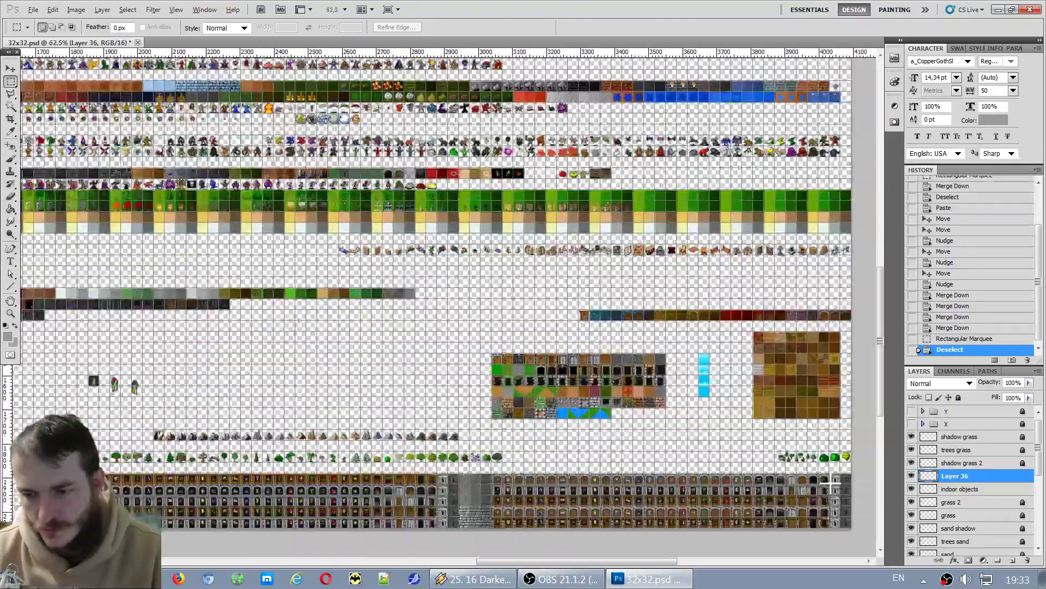
scroll(846, 467, up, 2)
scroll(549, 245, down, 5)
scroll(549, 245, up, 3)
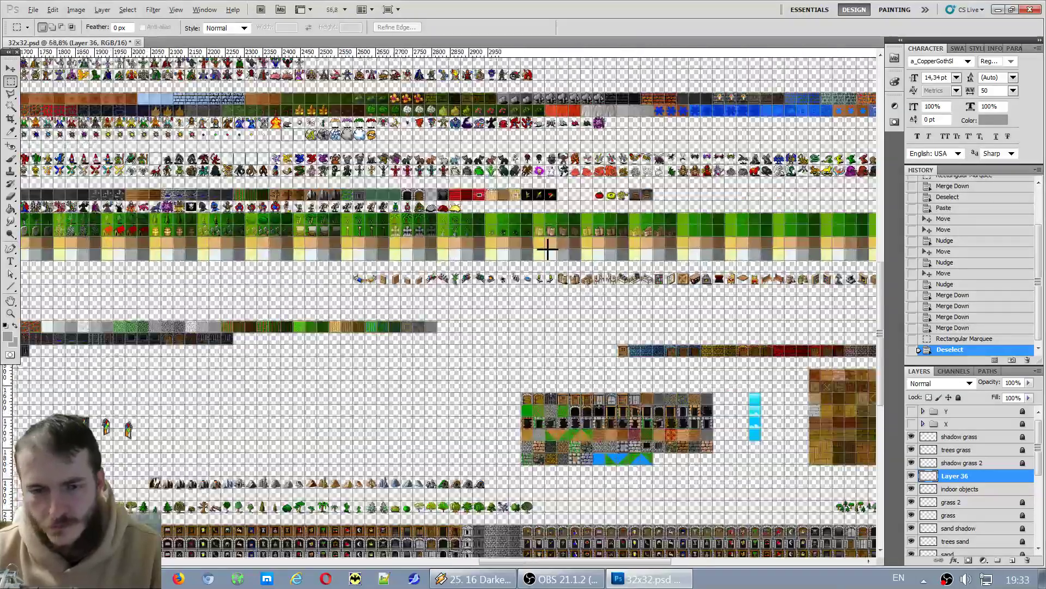
scroll(822, 509, down, 3)
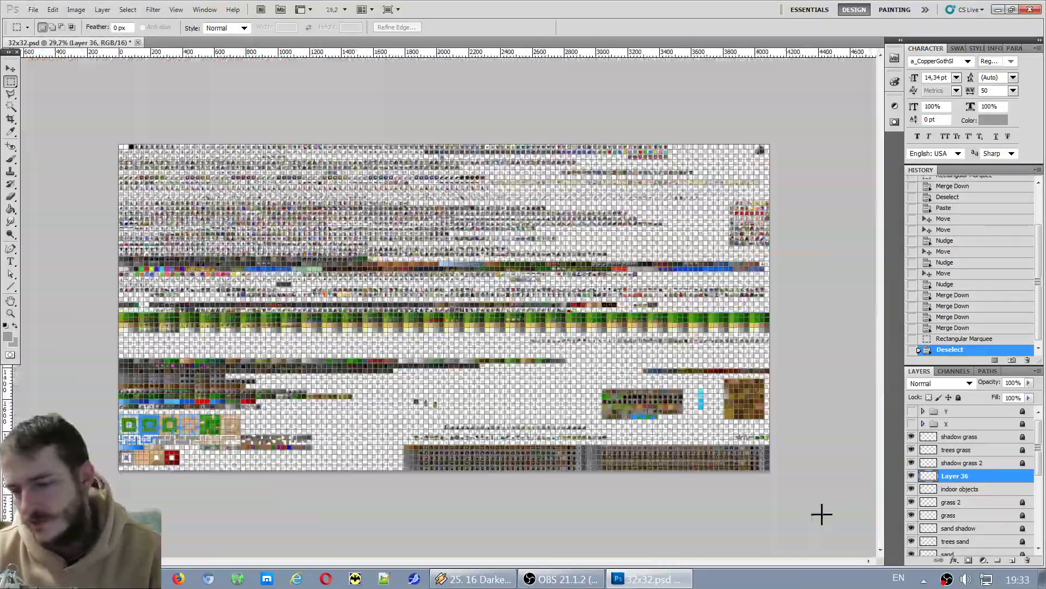
scroll(806, 453, up, 2)
scroll(806, 454, up, 5)
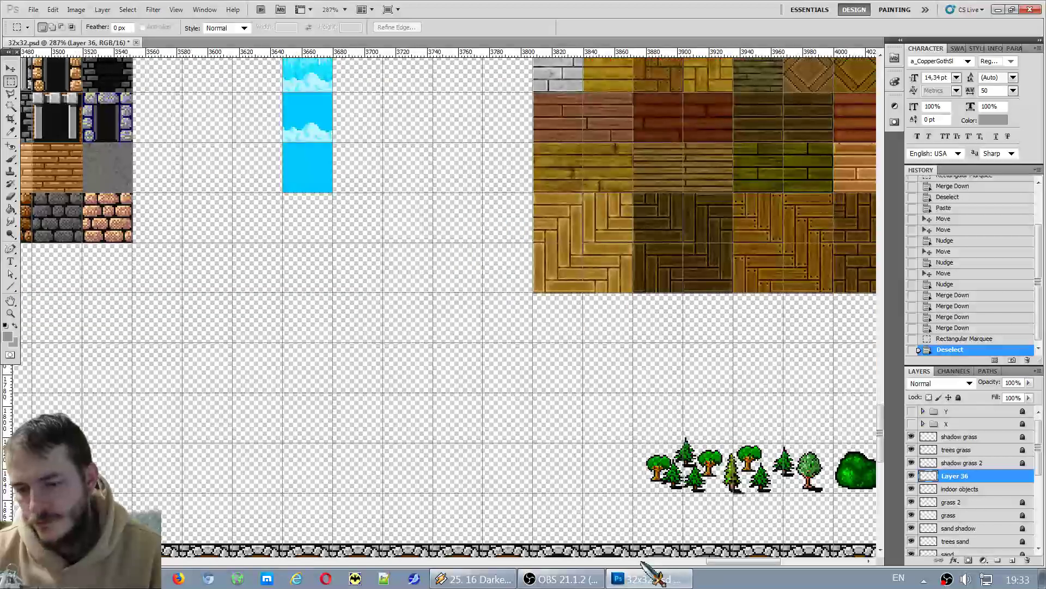
drag(752, 561, 790, 561)
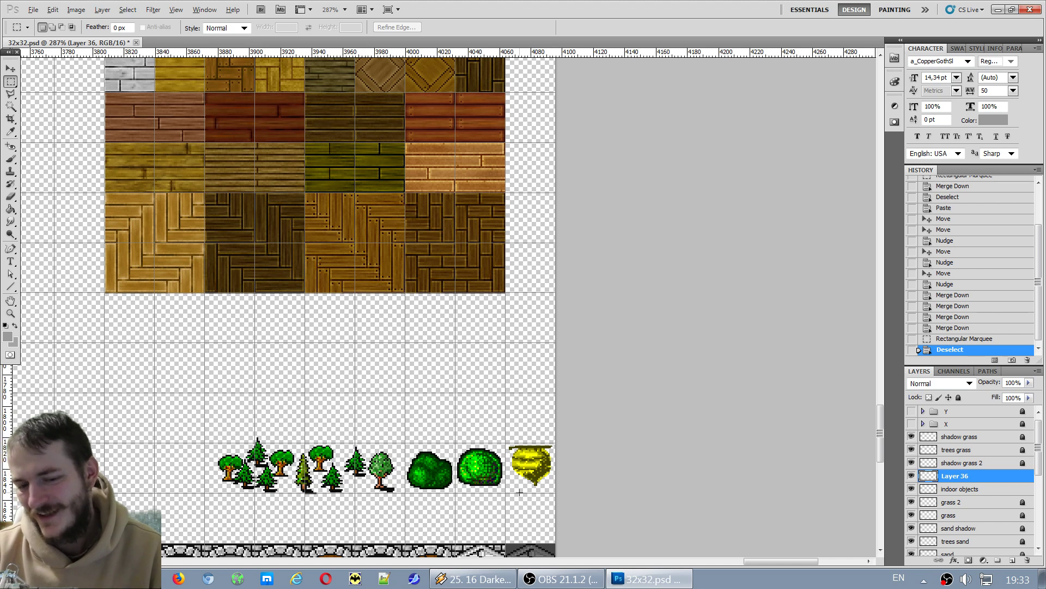
scroll(531, 468, down, 3)
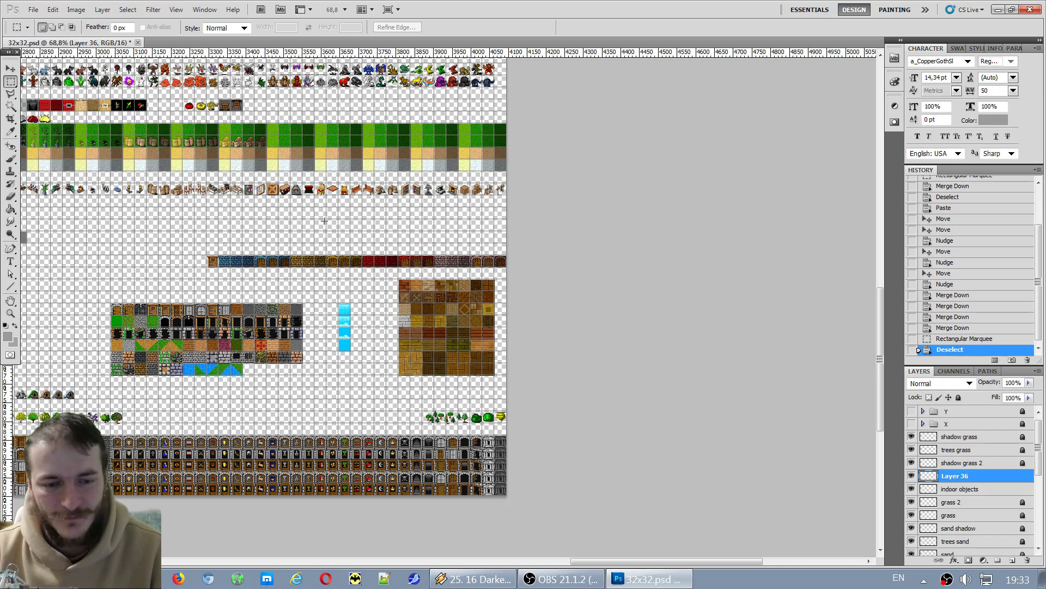
Select the square wooden crate sprite below the tile rows, copy it from the indoor objects layer, and clear the selection.
scroll(334, 211, up, 2)
scroll(299, 234, up, 5)
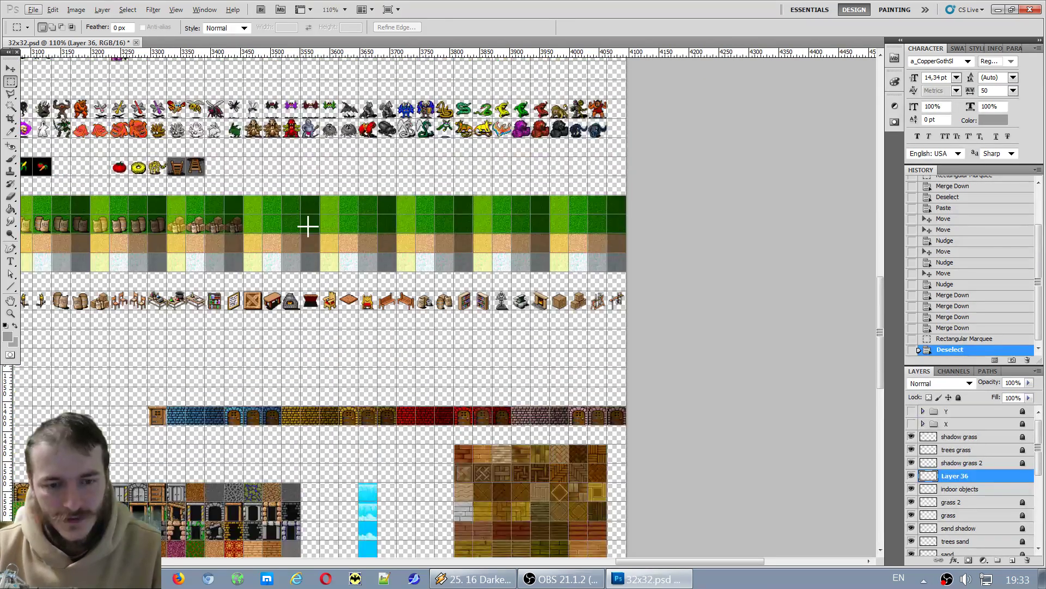
scroll(181, 278, up, 2)
scroll(308, 352, up, 2)
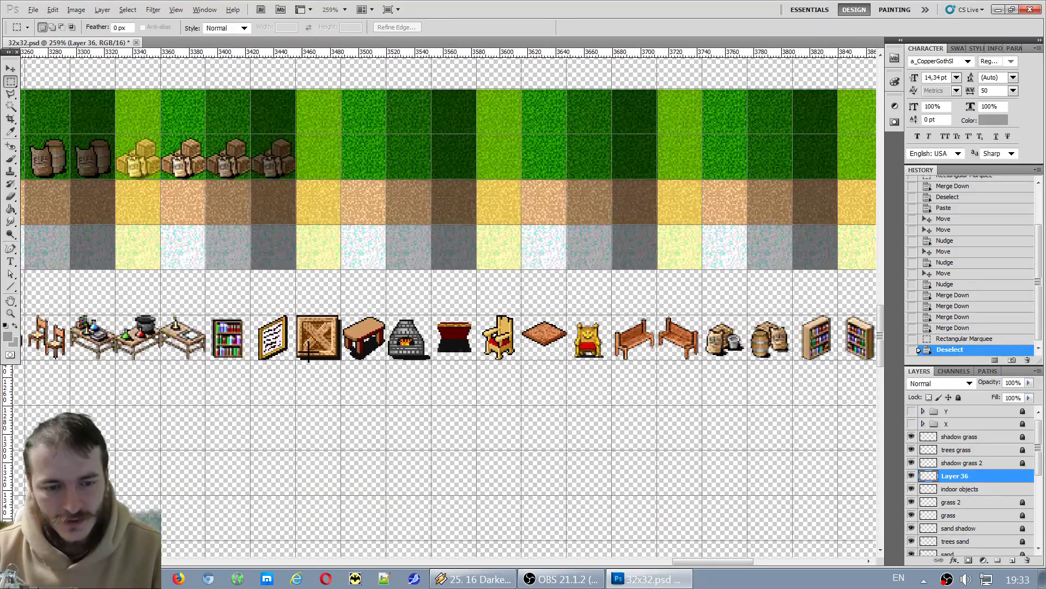
scroll(298, 326, up, 1)
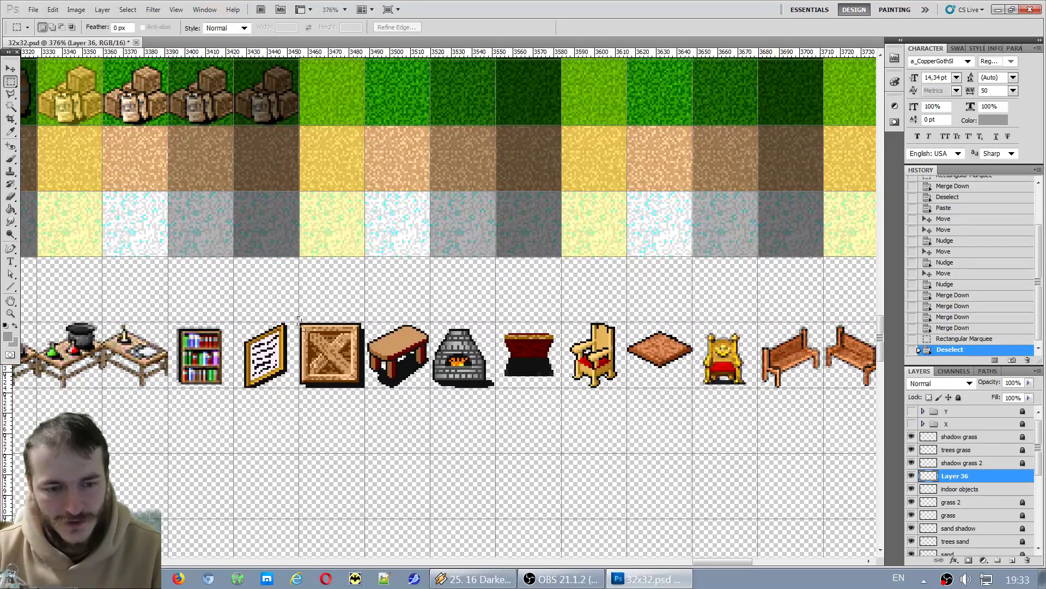
drag(380, 398, 364, 400)
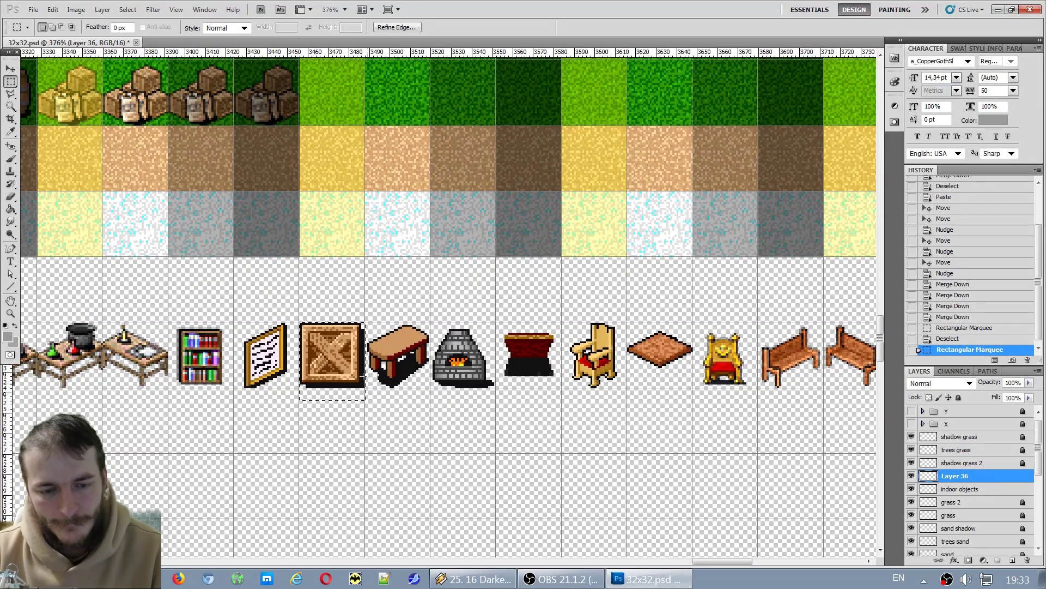
scroll(364, 302, up, 1)
click(912, 477)
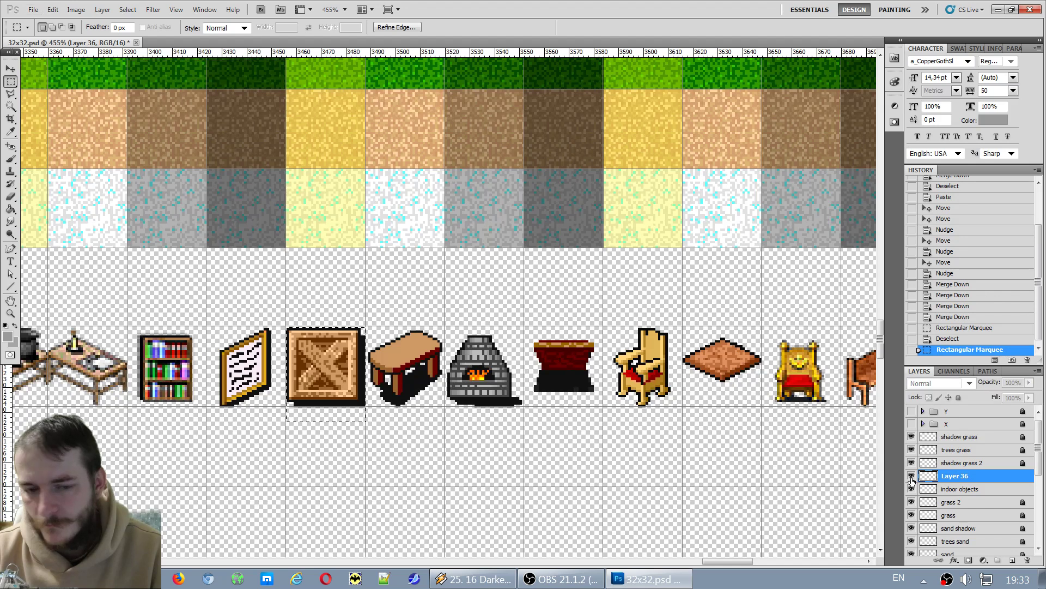
click(911, 477)
click(964, 489)
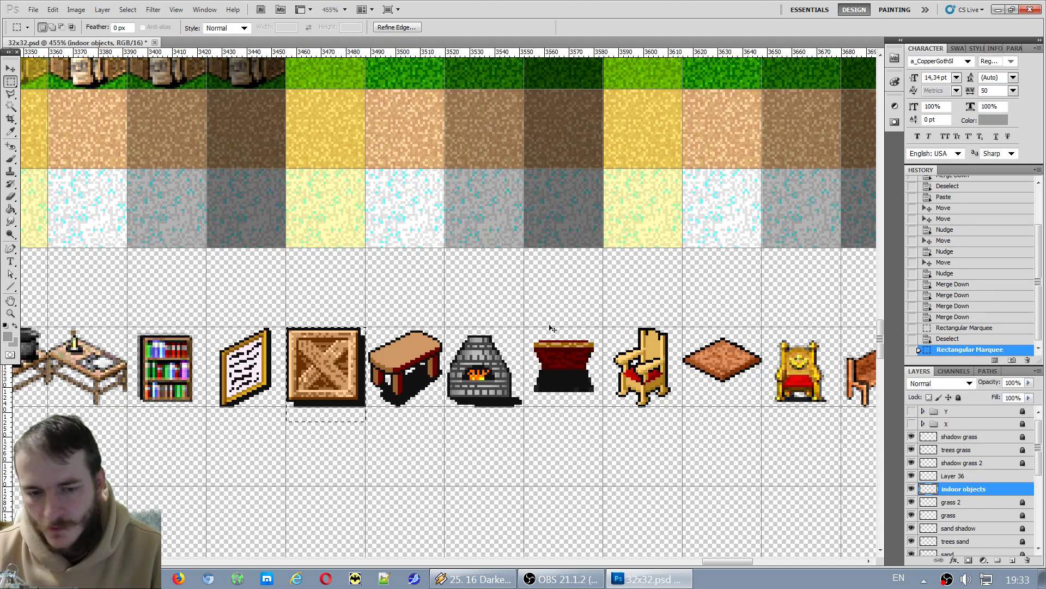
key(ctrl+d)
Paste the wooden crate sprite and place it in the next empty light green cell of the lower grass row.
scroll(444, 297, up, 2)
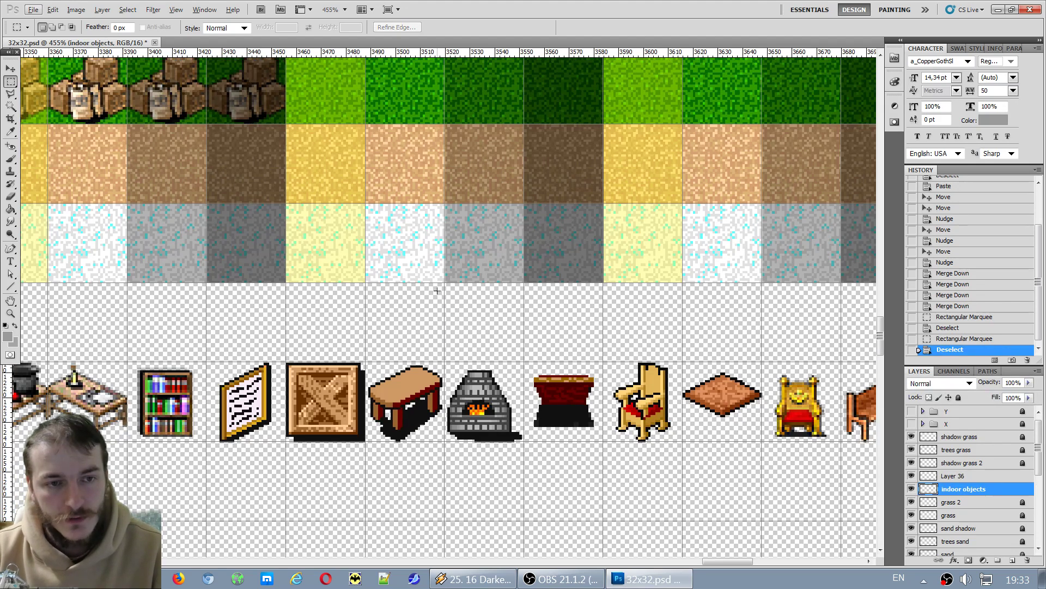
scroll(444, 297, up, 2)
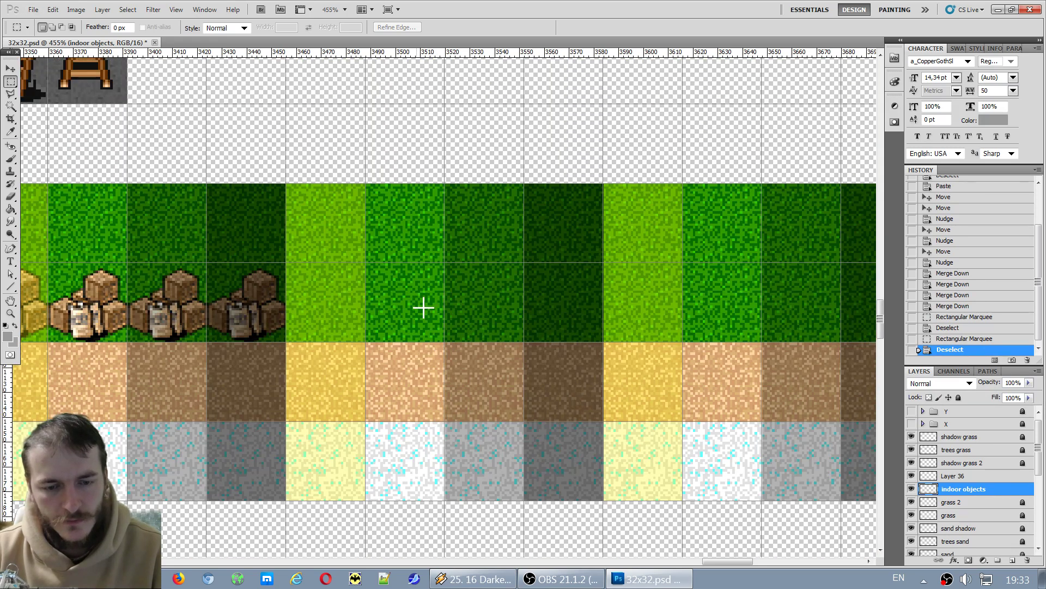
scroll(423, 308, up, 4)
key(ctrl+v)
key(v)
drag(430, 319, 408, 310)
Duplicate the wooden crate into the three darker grass cells beside it, nudging the last copy down into alignment.
drag(396, 299, 621, 297)
key(Down)
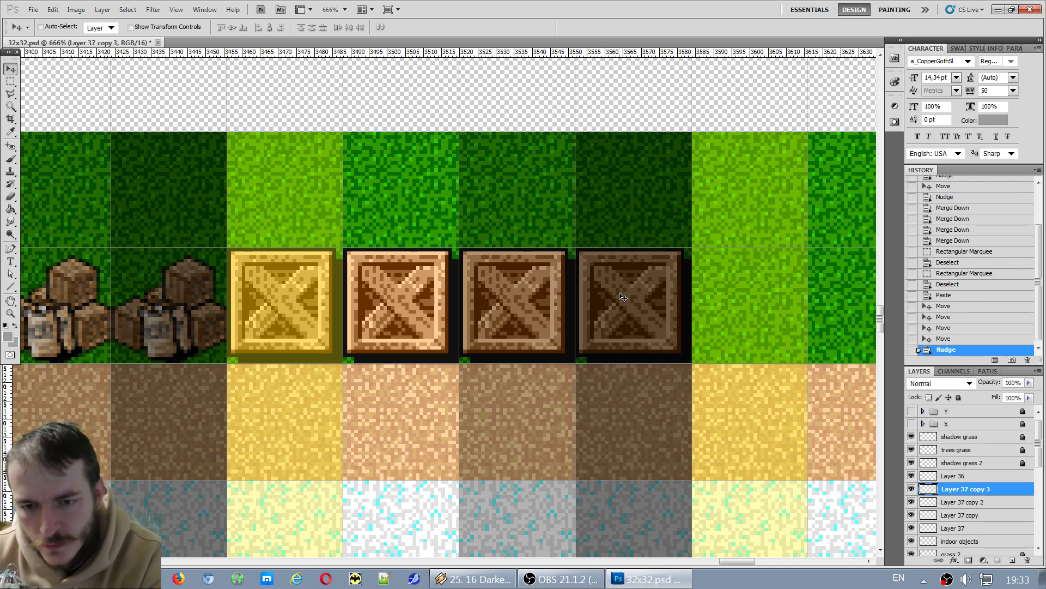
scroll(218, 278, up, 2)
scroll(218, 279, down, 2)
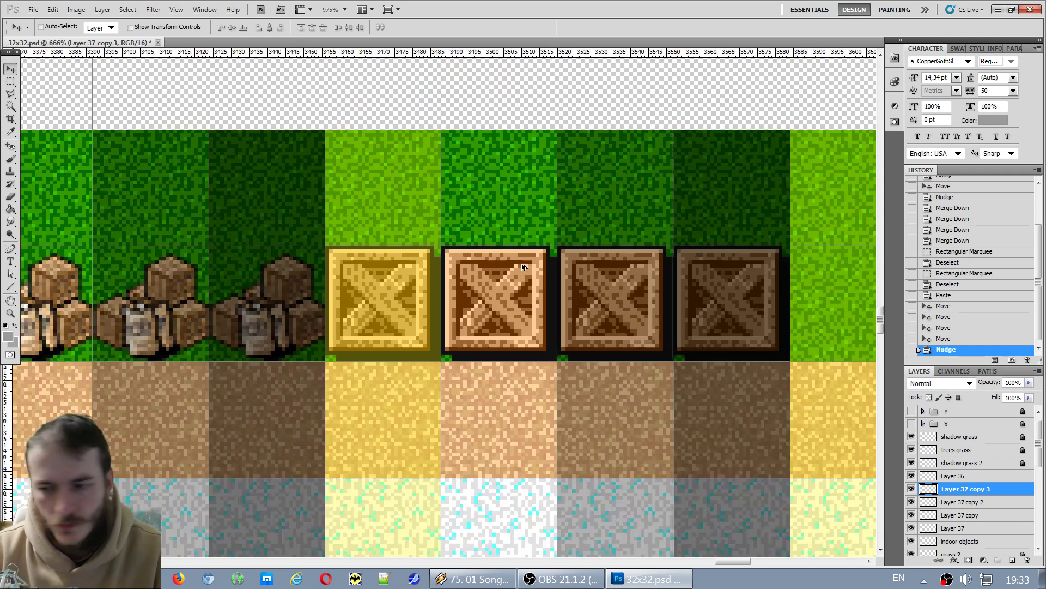
Merge the four wooden crate copies into a single layer and check it by toggling its visibility.
scroll(858, 369, up, 3)
scroll(859, 369, up, 1)
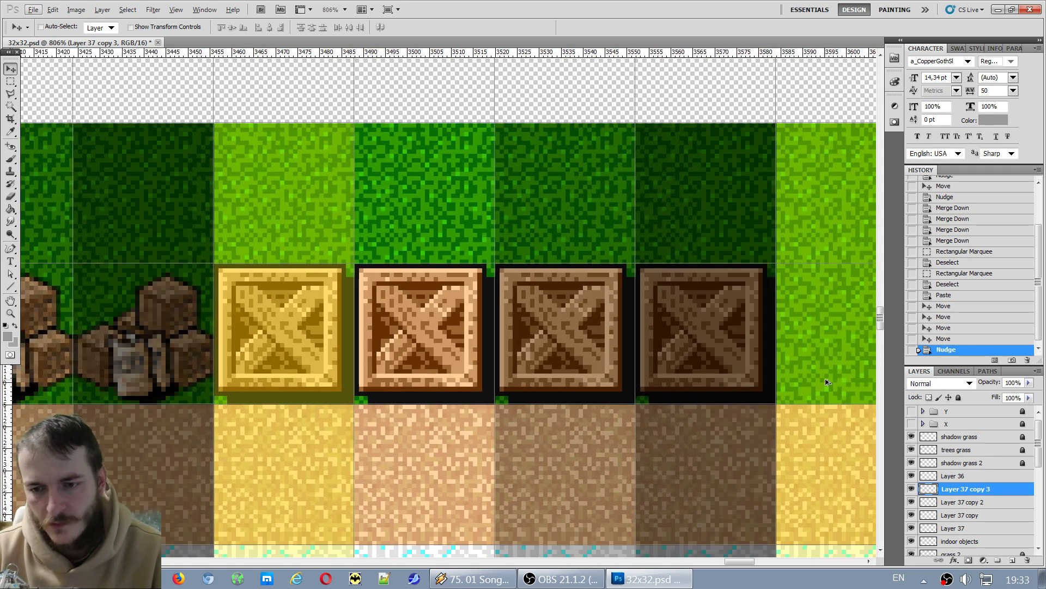
scroll(859, 369, down, 2)
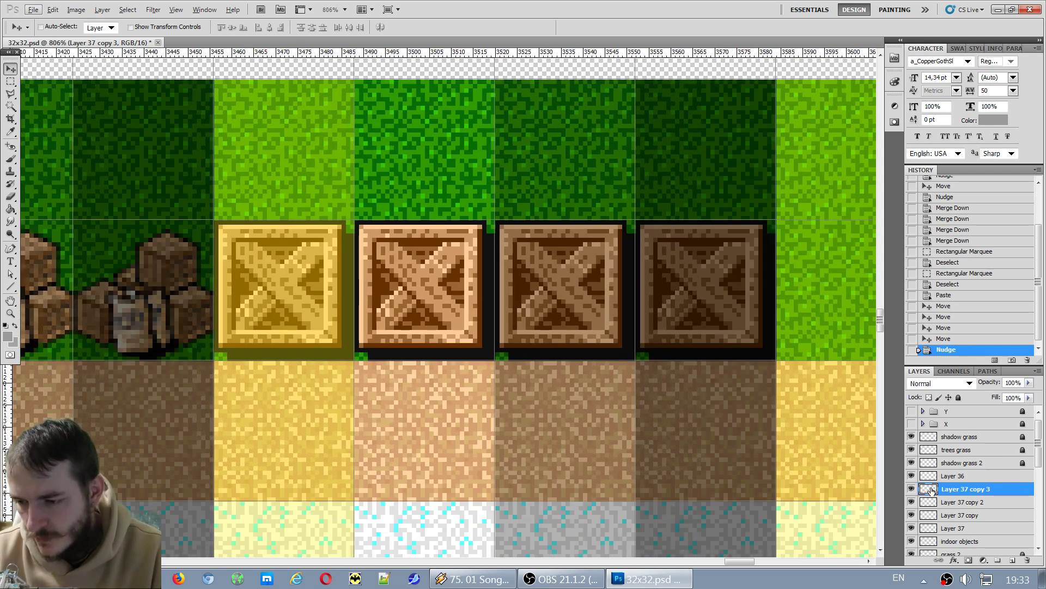
key(ctrl+e)
key(ctrl+e)
key(ctrl+e)
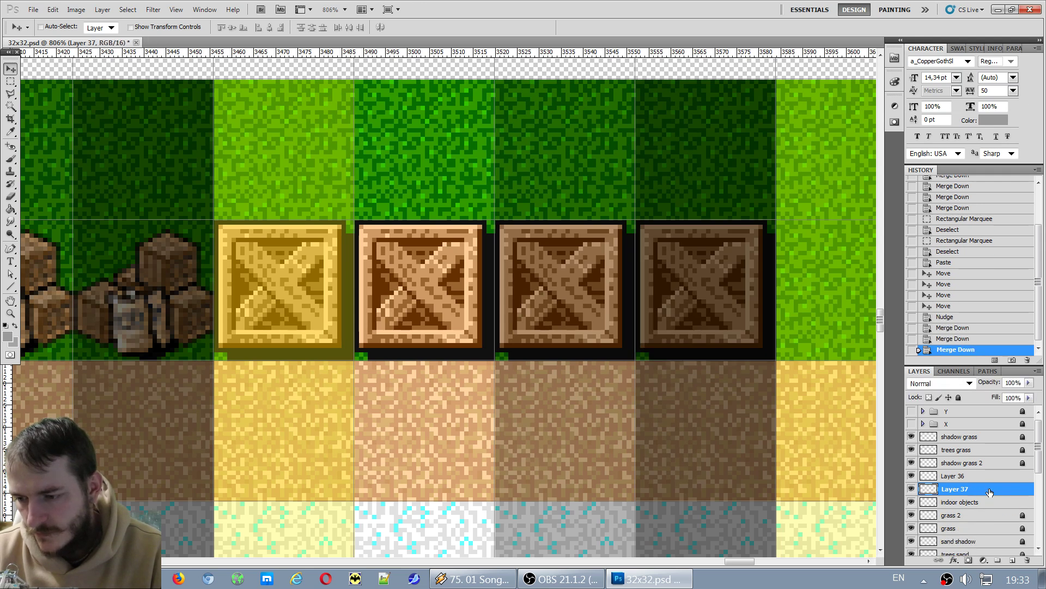
click(911, 488)
click(912, 489)
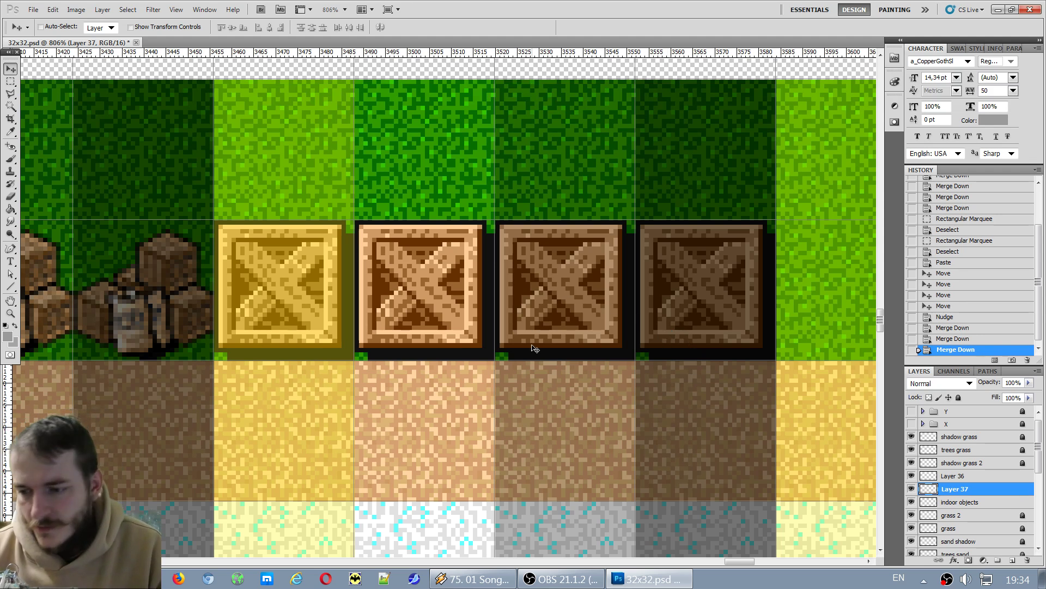
Merge Layer 36 with the earlier objects down into the wooden crate layer.
scroll(535, 348, down, 1)
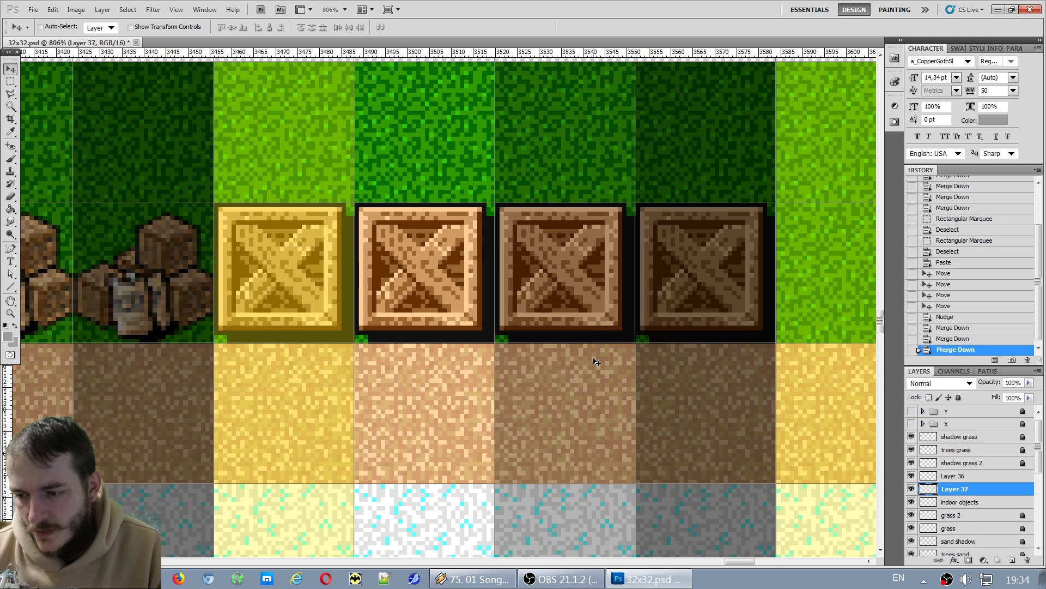
click(917, 476)
key(ctrl+e)
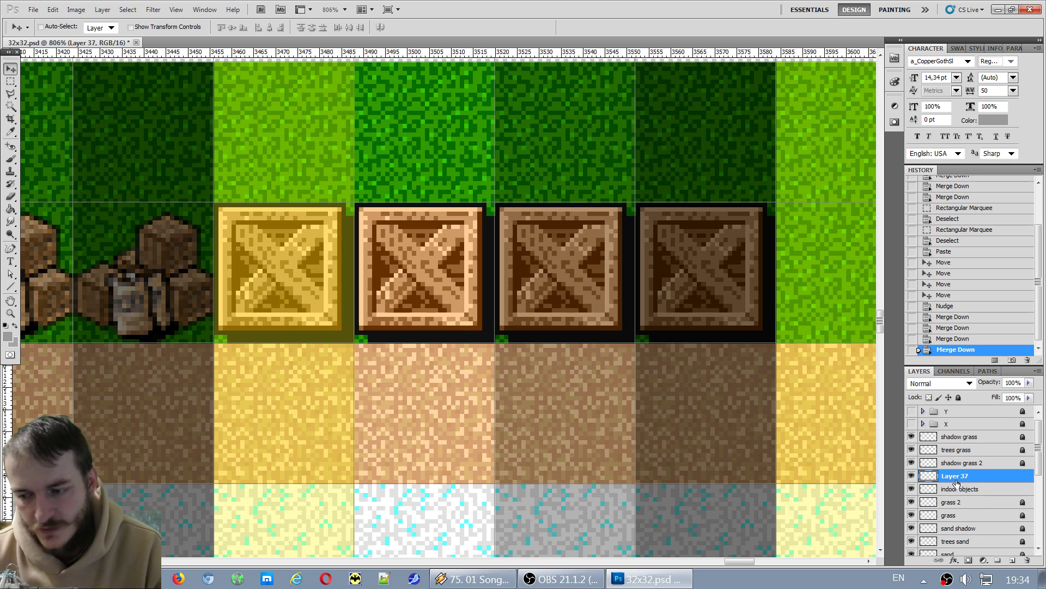
Select the wooden table sprite beside the crate on the indoor objects layer, copy it, and clear the selection.
scroll(631, 378, down, 3)
key(m)
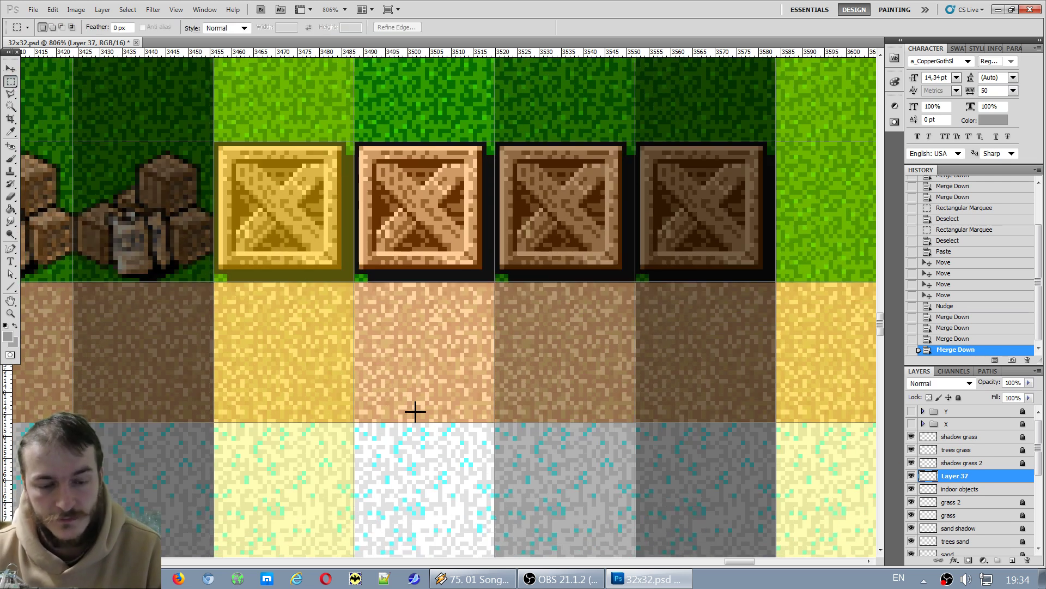
drag(461, 404, 464, 480)
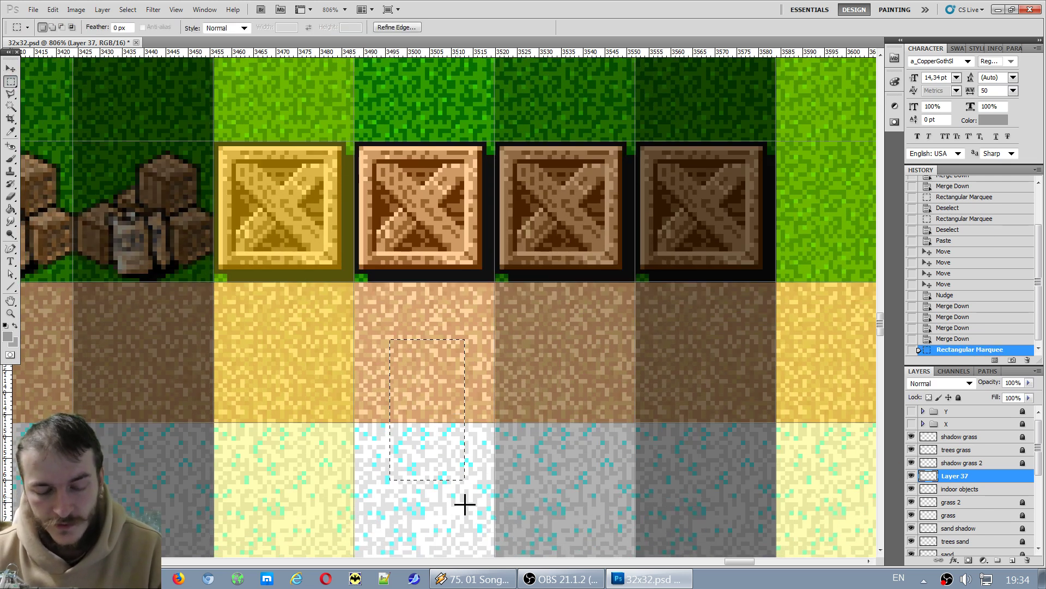
click(401, 453)
scroll(396, 452, down, 1)
scroll(397, 453, down, 5)
scroll(397, 444, down, 1)
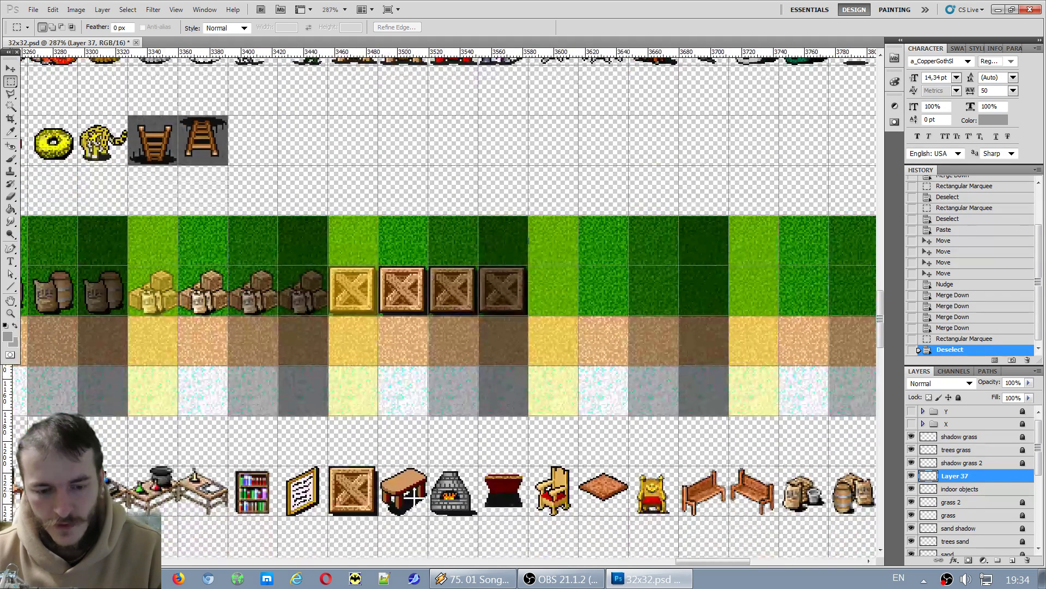
scroll(380, 462, up, 3)
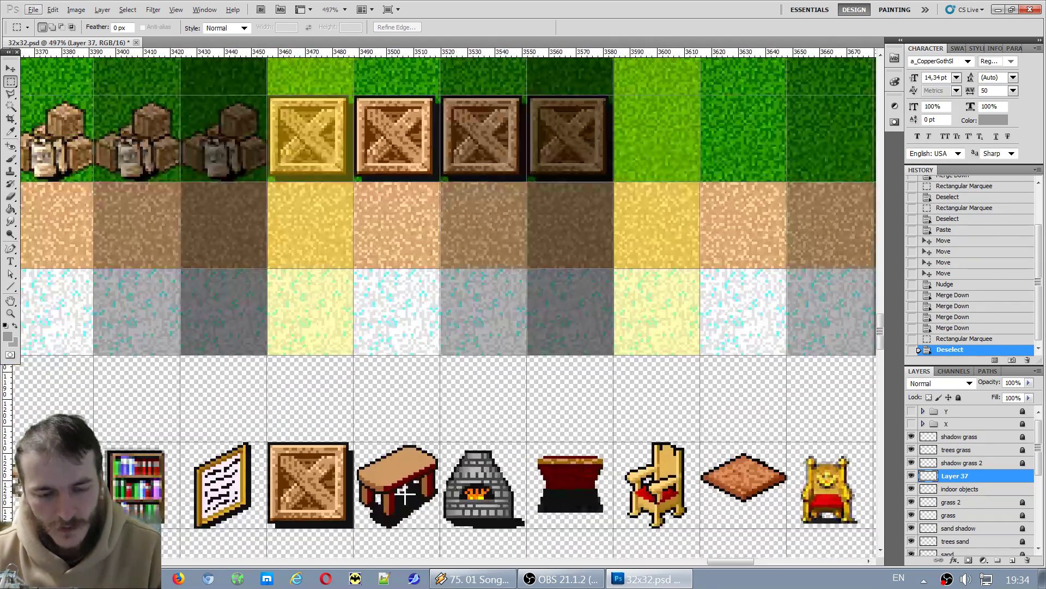
scroll(405, 493, up, 1)
scroll(406, 495, down, 2)
scroll(399, 476, up, 2)
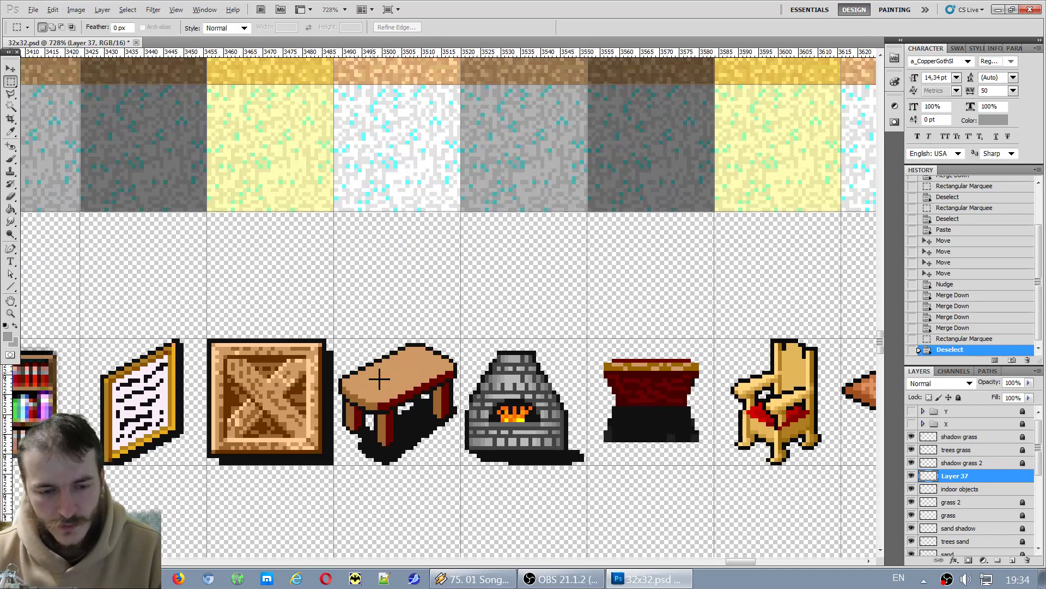
scroll(356, 368, up, 1)
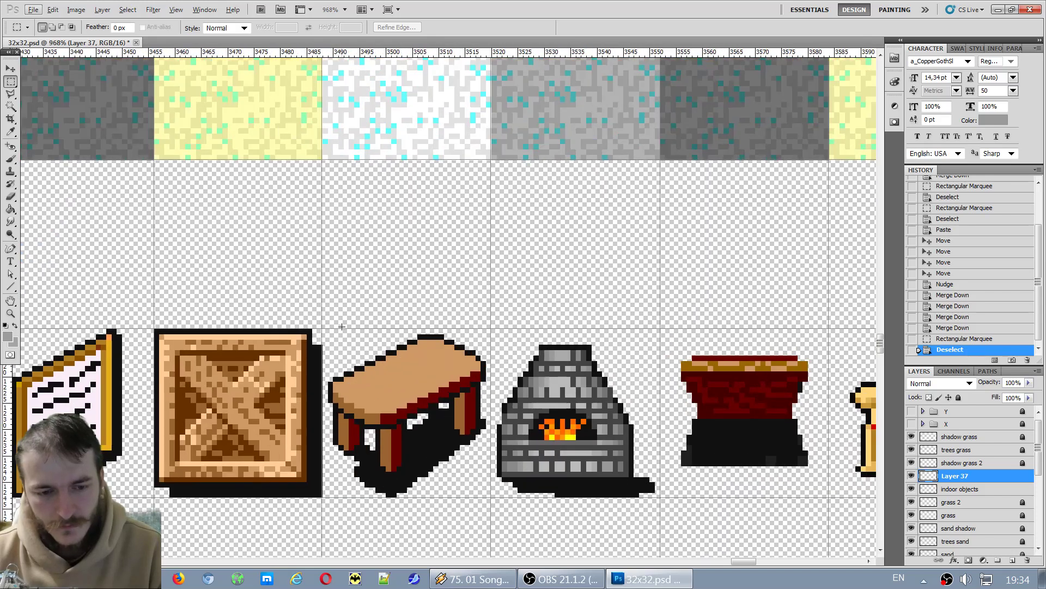
click(962, 489)
click(911, 488)
click(912, 489)
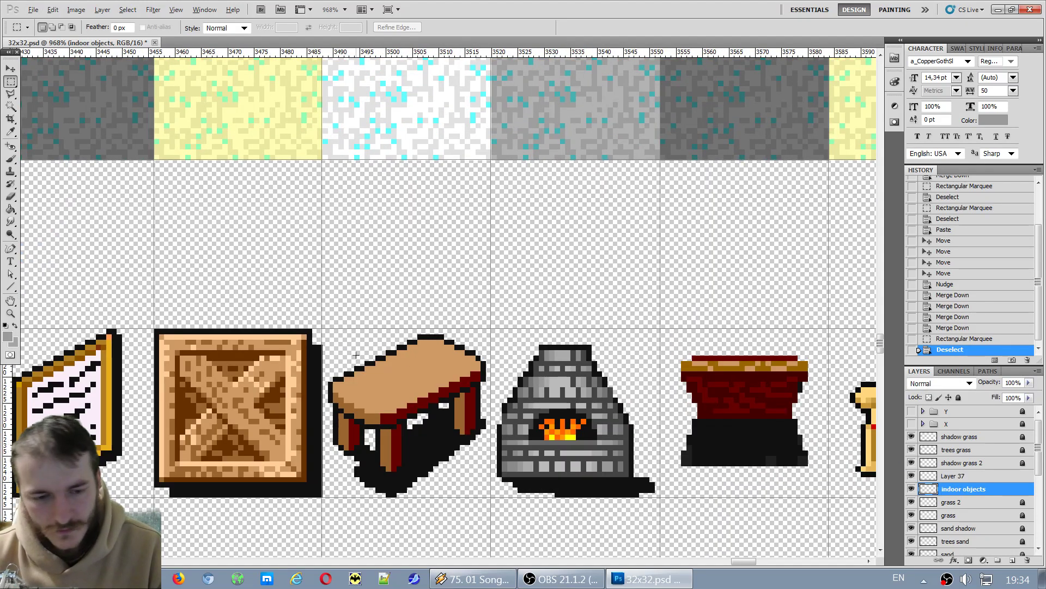
scroll(321, 334, up, 1)
drag(382, 404, 499, 525)
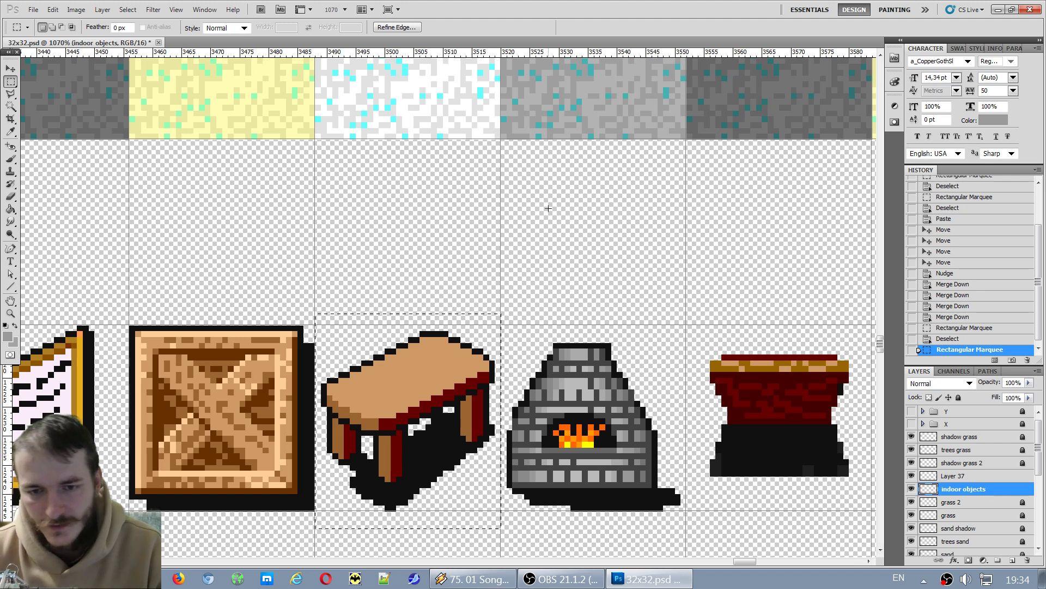
key(ctrl+d)
Paste the wooden table sprite and place it in the next empty light green cell of the lower grass row.
scroll(547, 211, down, 9)
scroll(650, 208, up, 5)
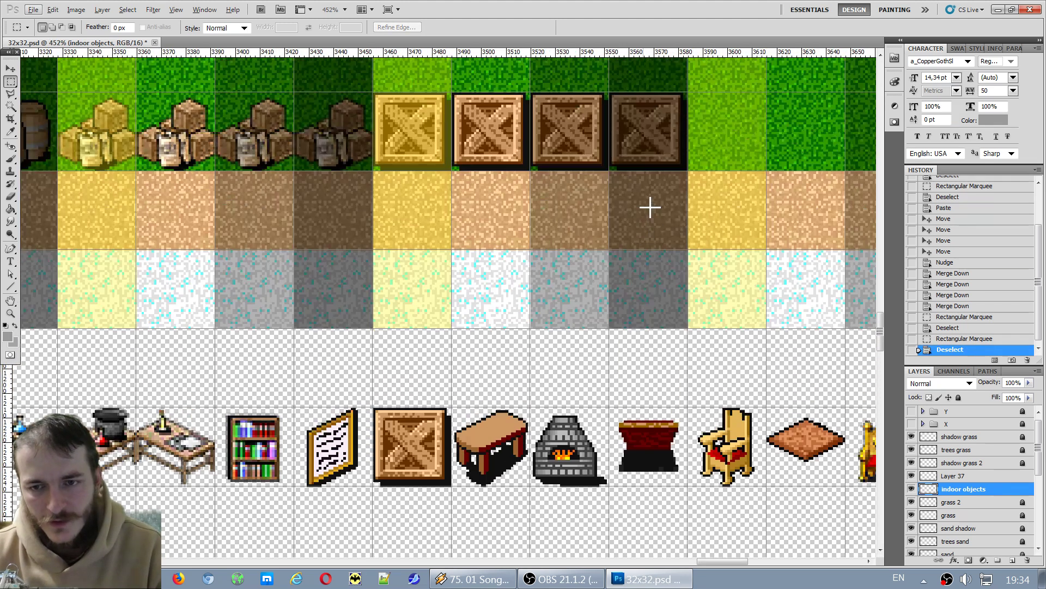
drag(722, 562, 743, 567)
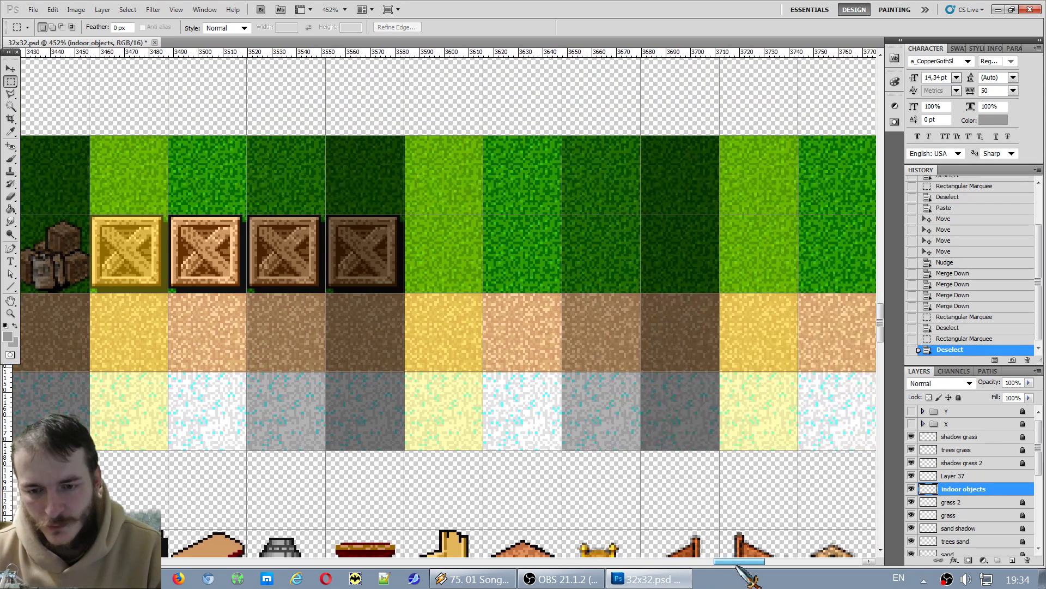
scroll(689, 430, up, 3)
key(ctrl+v)
key(v)
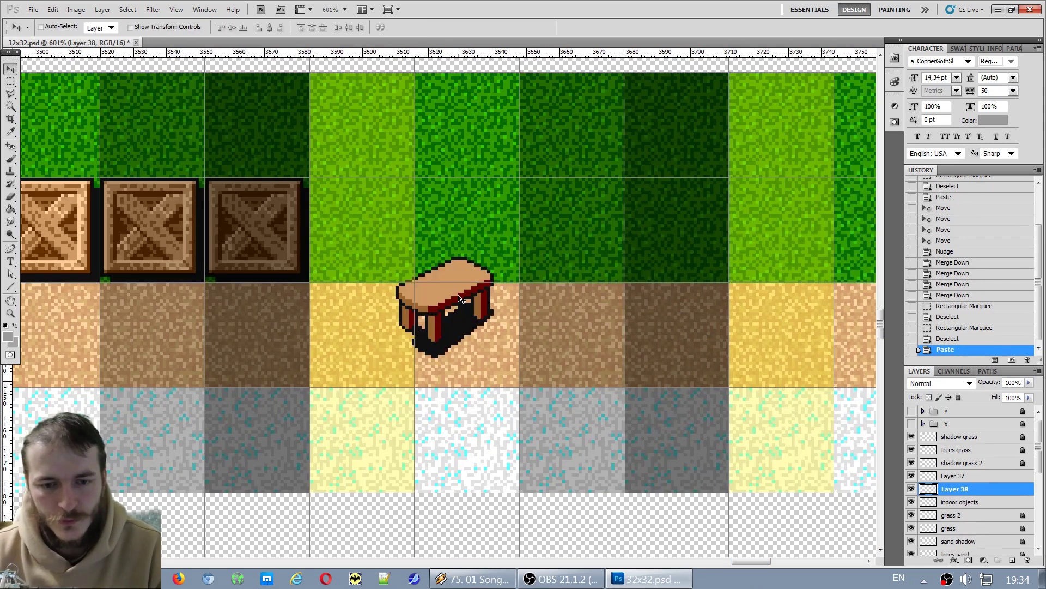
drag(449, 308, 365, 228)
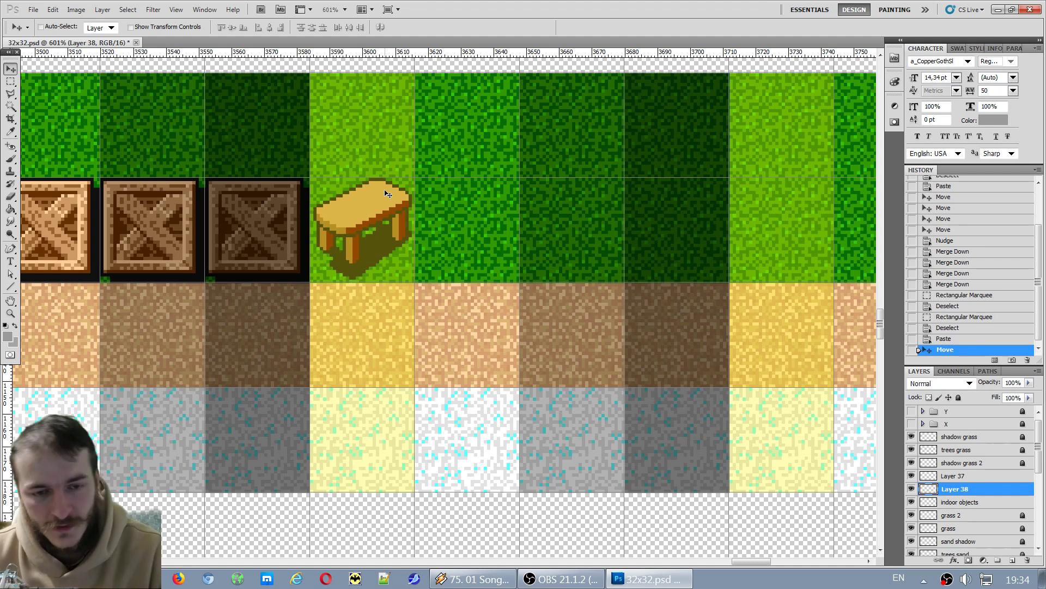
scroll(386, 194, up, 2)
key(Down)
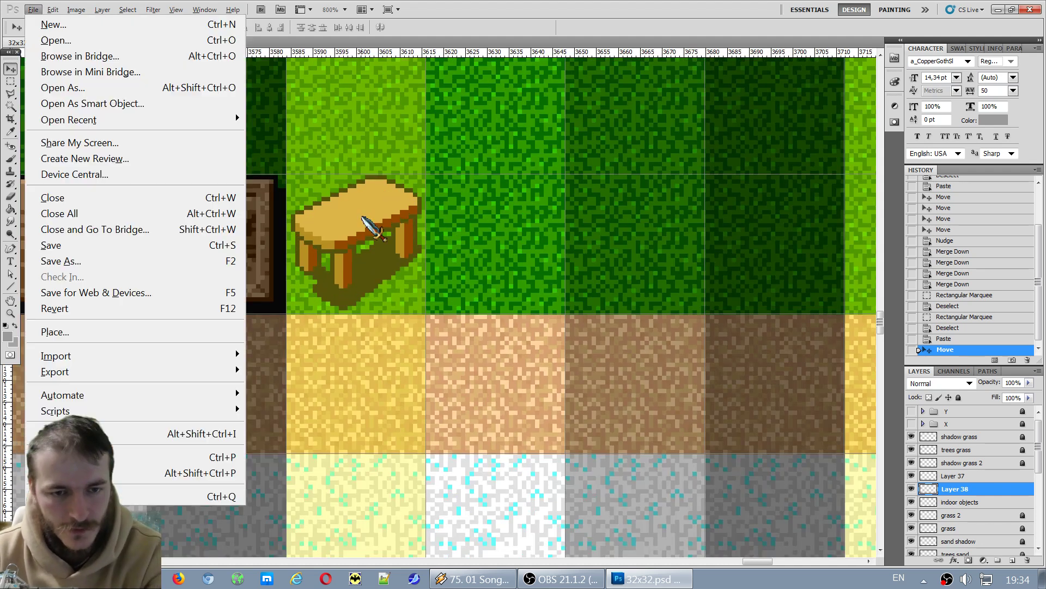
key(Escape)
key(Escape)
drag(356, 219, 357, 220)
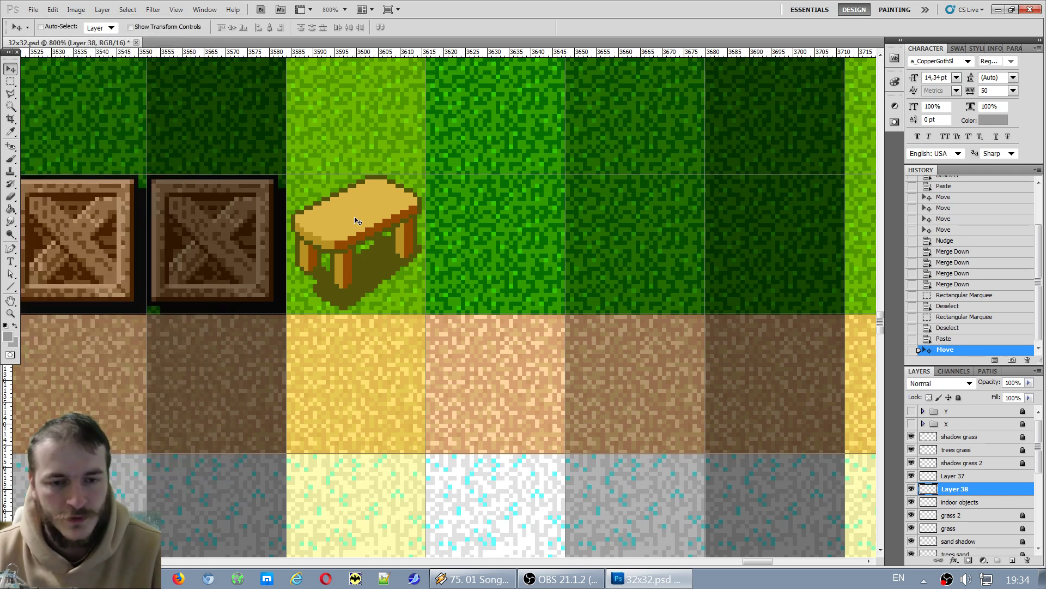
Duplicate the wooden table into the three darker grass cells beside it, nudging the copies into alignment.
drag(355, 219, 497, 220)
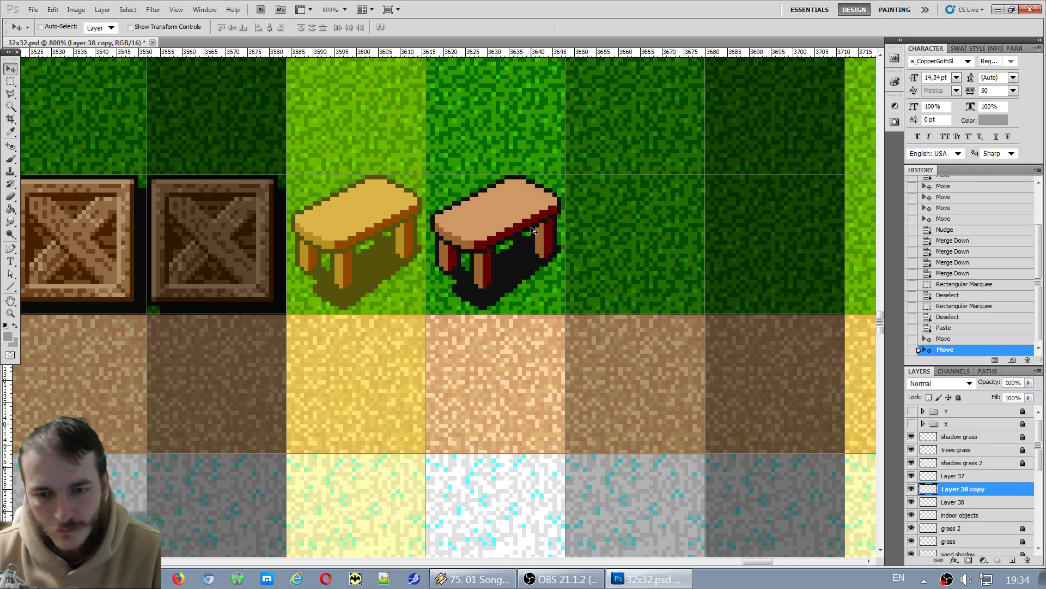
drag(481, 231, 616, 233)
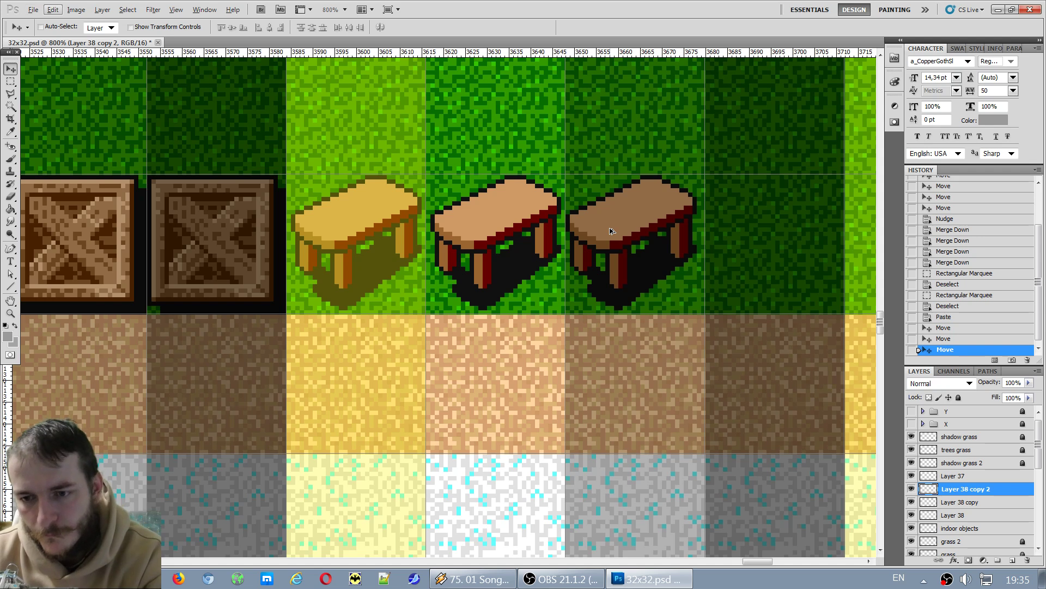
key(Right)
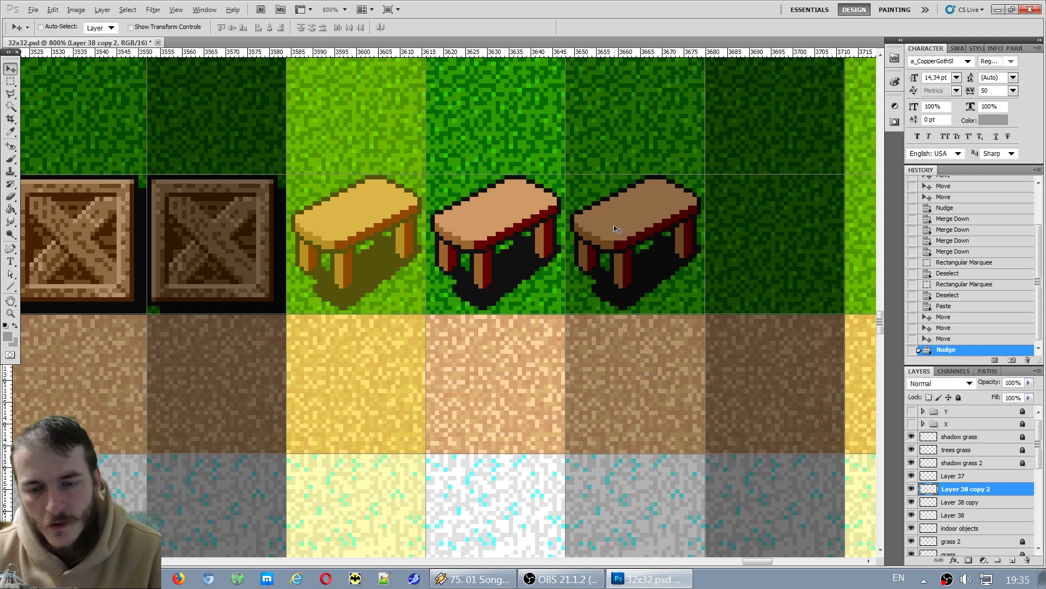
drag(616, 229, 755, 228)
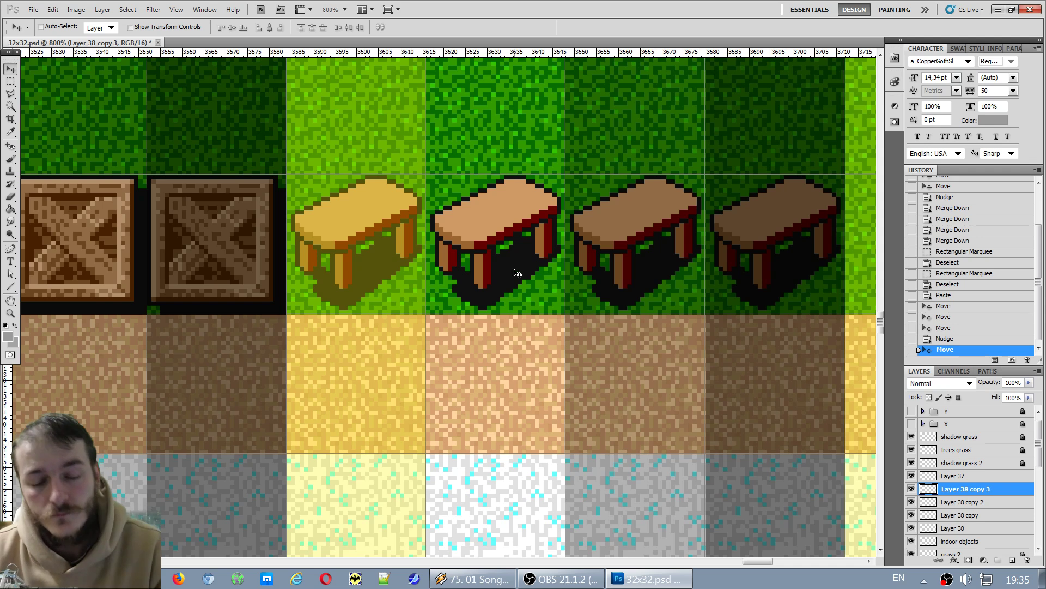
key(Down)
key(Up)
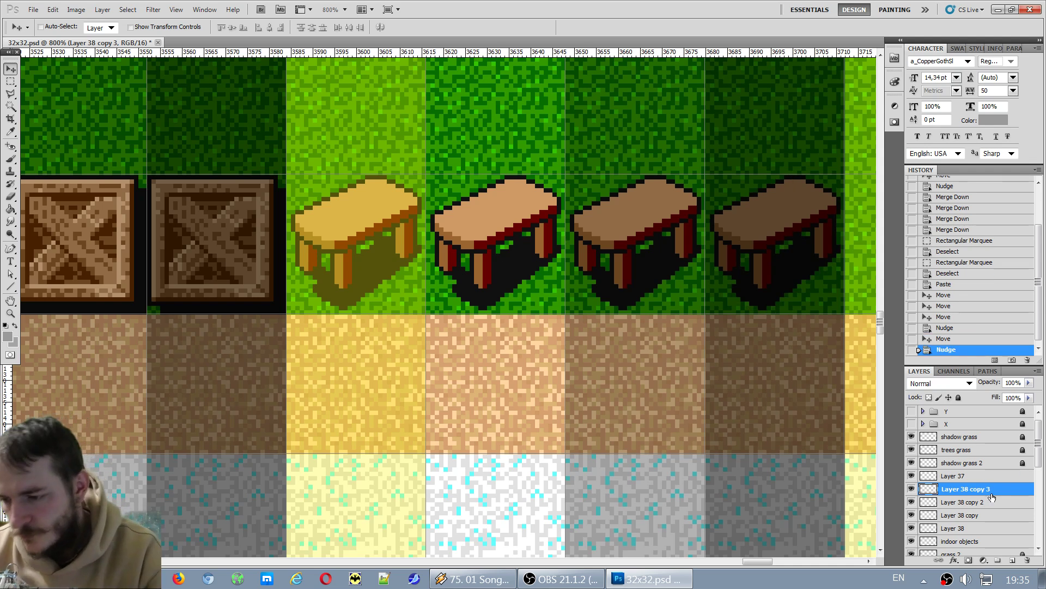
Merge the four wooden table copies into one layer and nudge them down slightly within their cells.
key(ctrl+e)
key(ctrl+e)
key(ctrl+e)
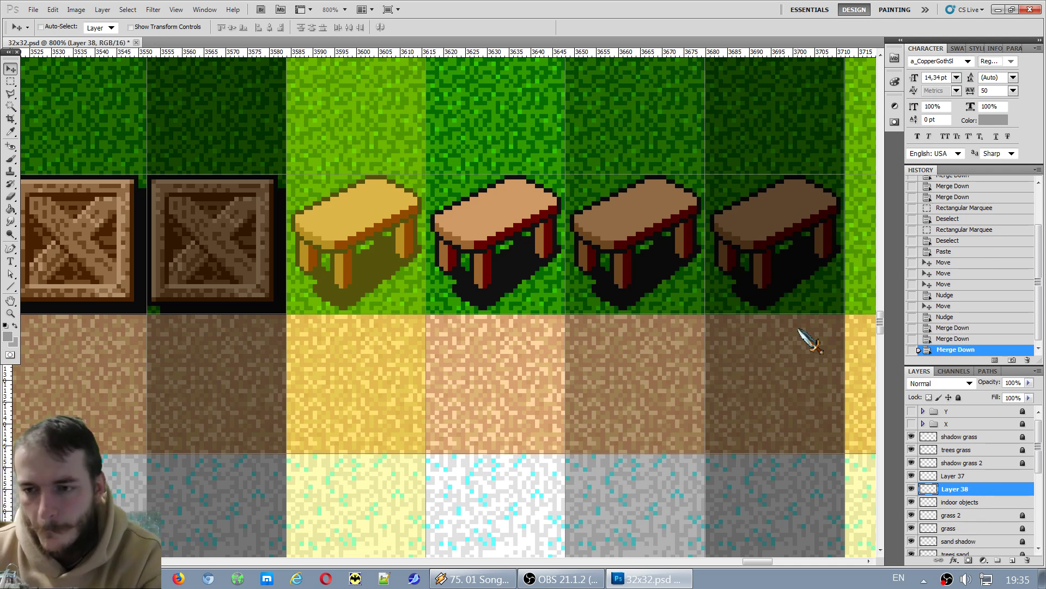
key(Down)
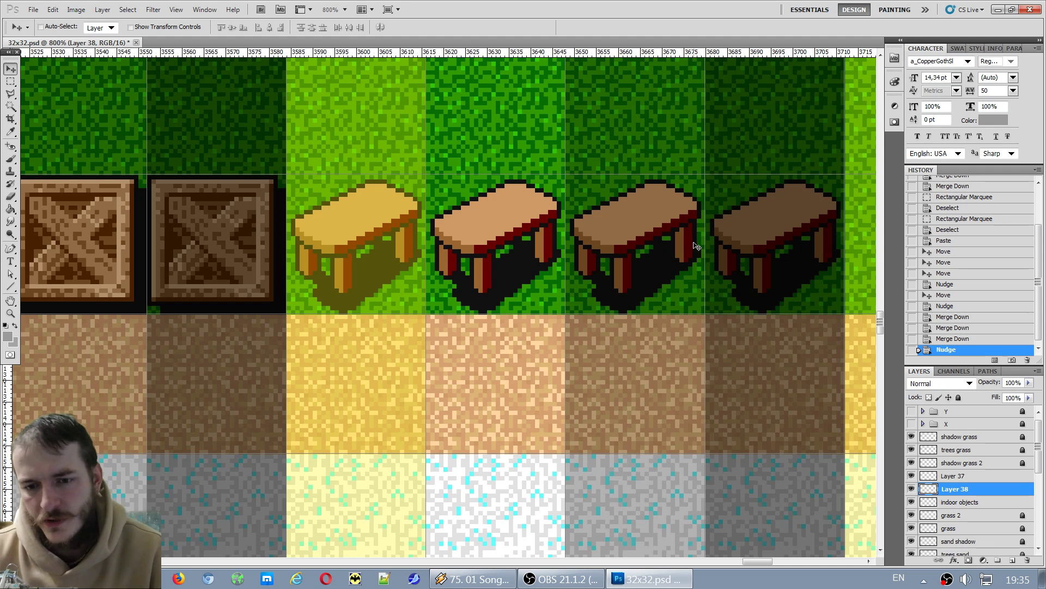
Examine the row of furniture and object sprites below the tile rows against the objects placed on the grass.
scroll(747, 329, down, 3)
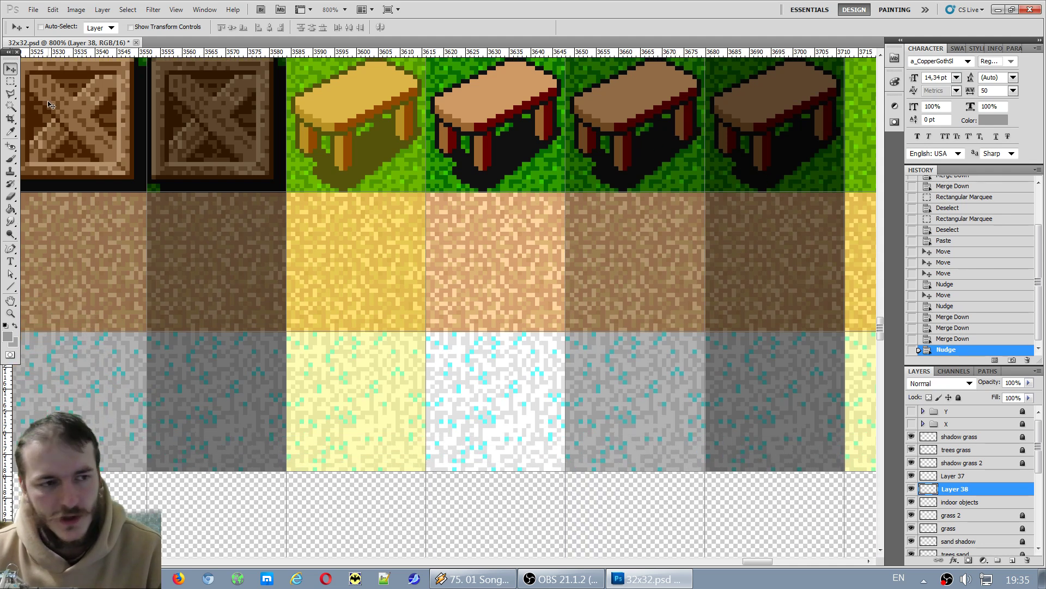
click(10, 82)
scroll(320, 374, down, 3)
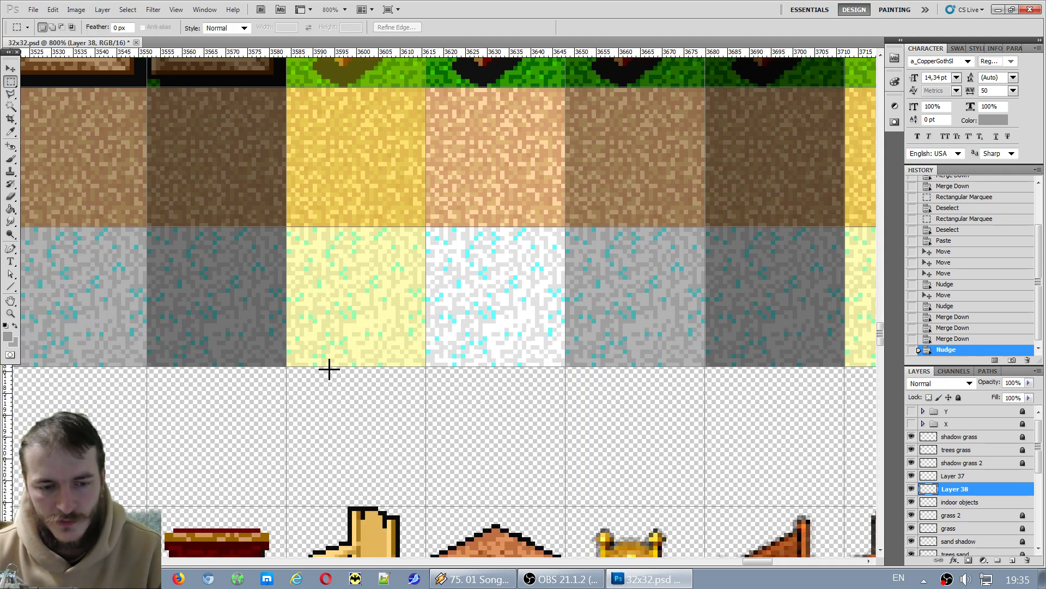
scroll(334, 367, down, 3)
scroll(192, 510, down, 3)
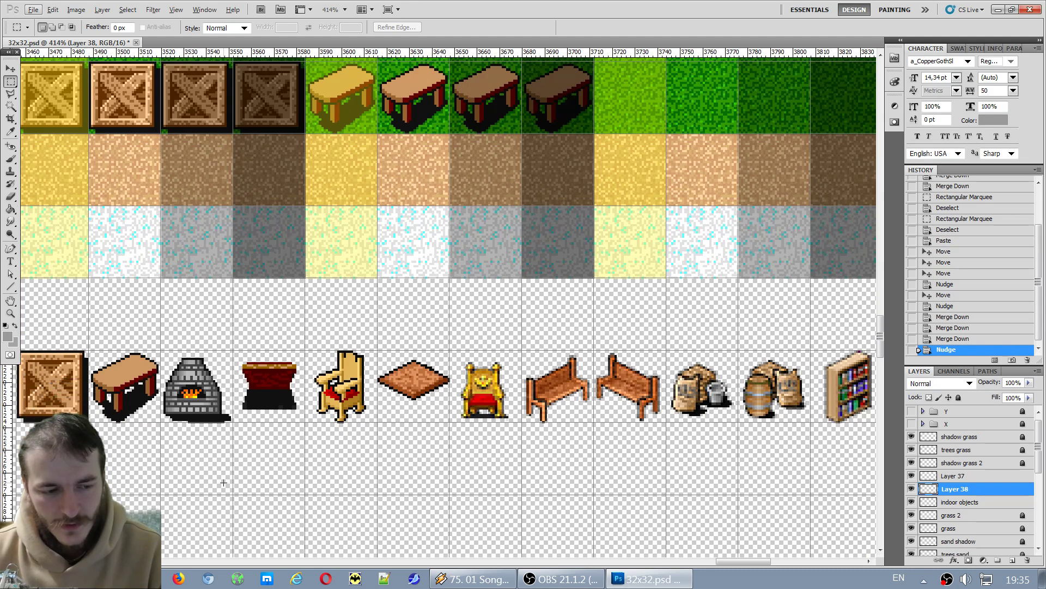
scroll(224, 382, down, 2)
scroll(309, 355, up, 1)
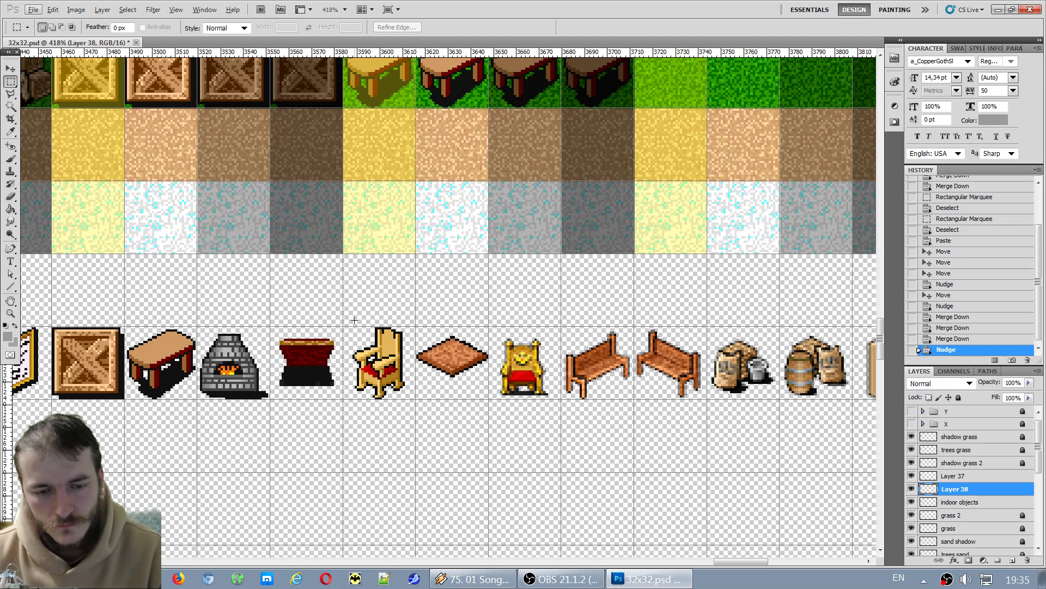
scroll(359, 319, up, 2)
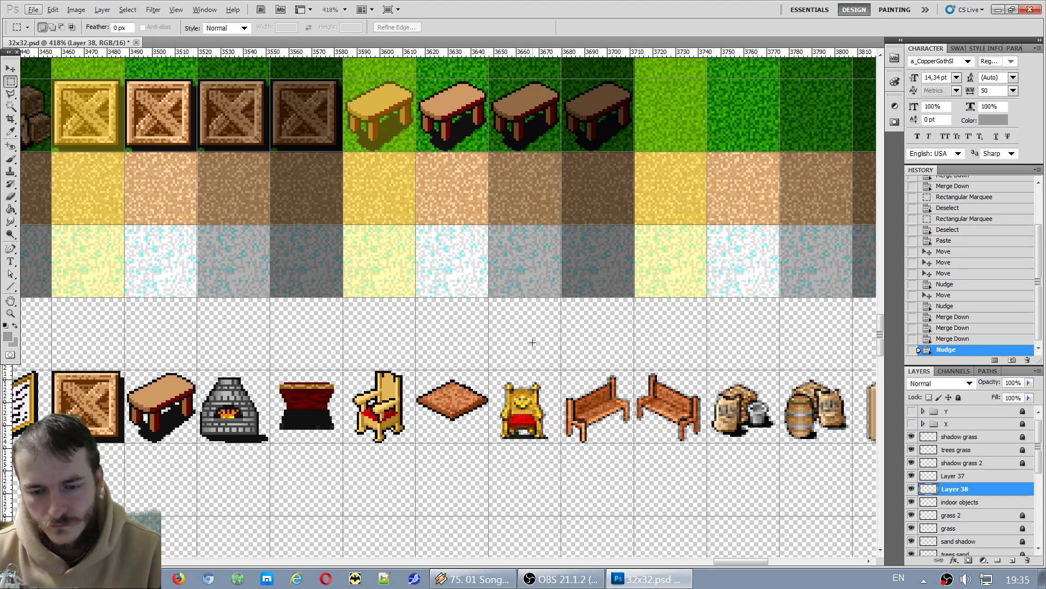
scroll(553, 389, down, 2)
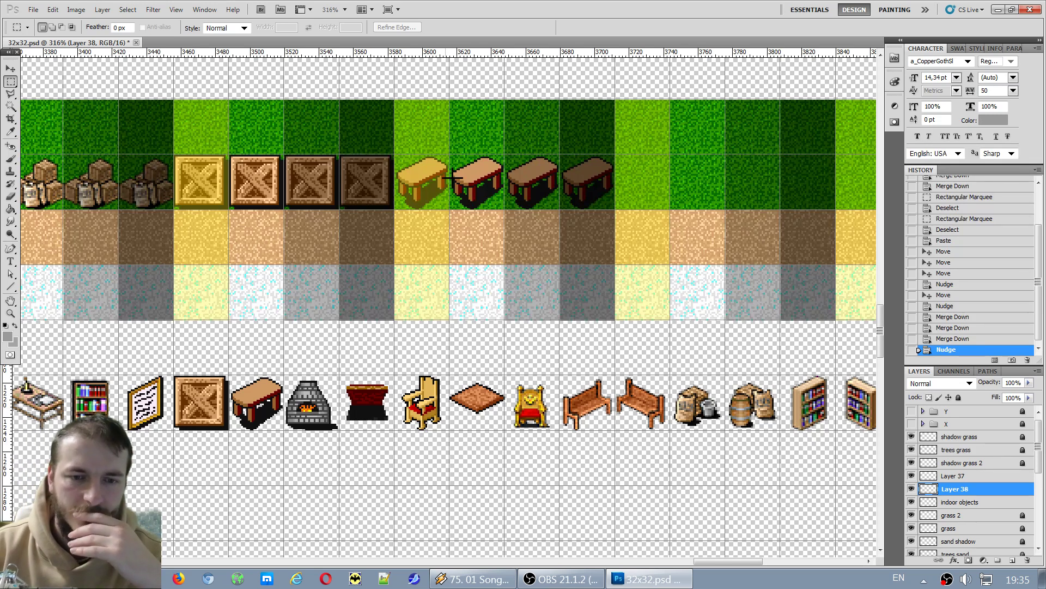
Delete the four wooden tables from the lower grass row and clear the selection.
click(911, 488)
click(911, 489)
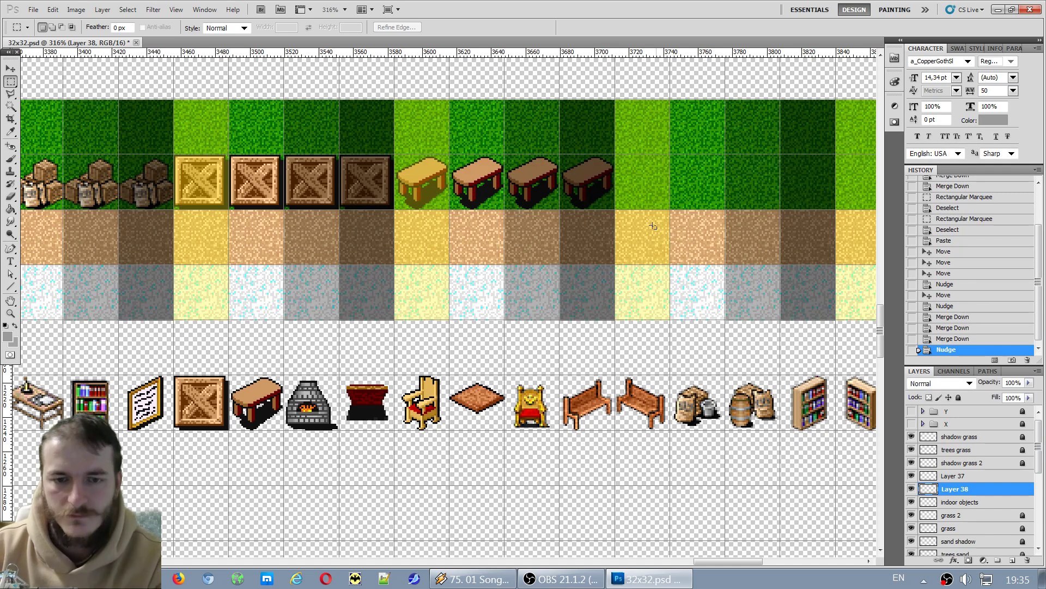
drag(657, 229, 394, 134)
key(Delete)
click(544, 273)
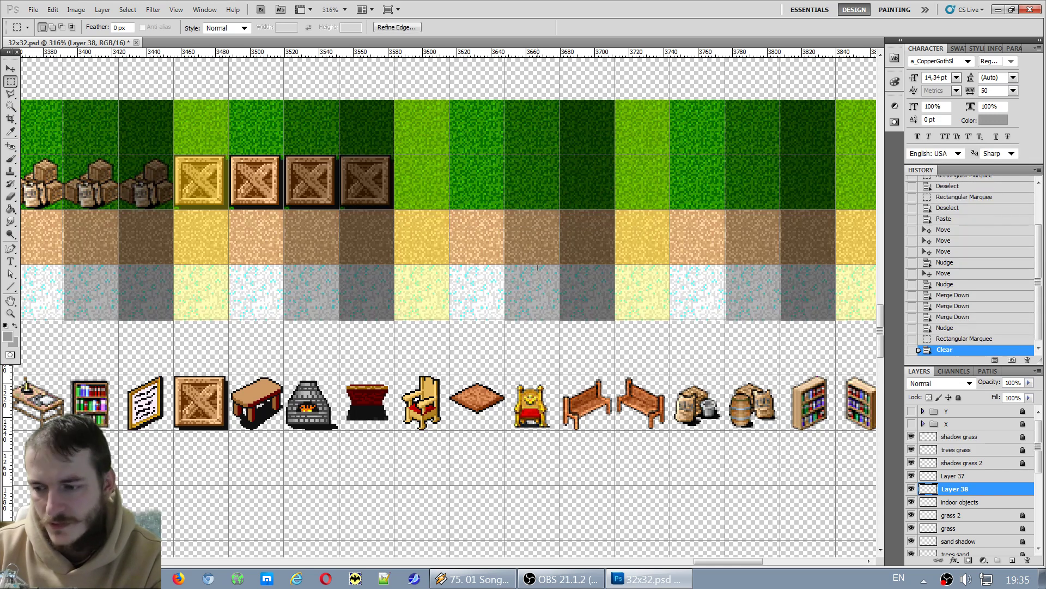
Check what Layer 37 holds by hiding and showing it, and merge it down into Layer 38.
click(911, 476)
click(911, 476)
click(970, 476)
key(ctrl+e)
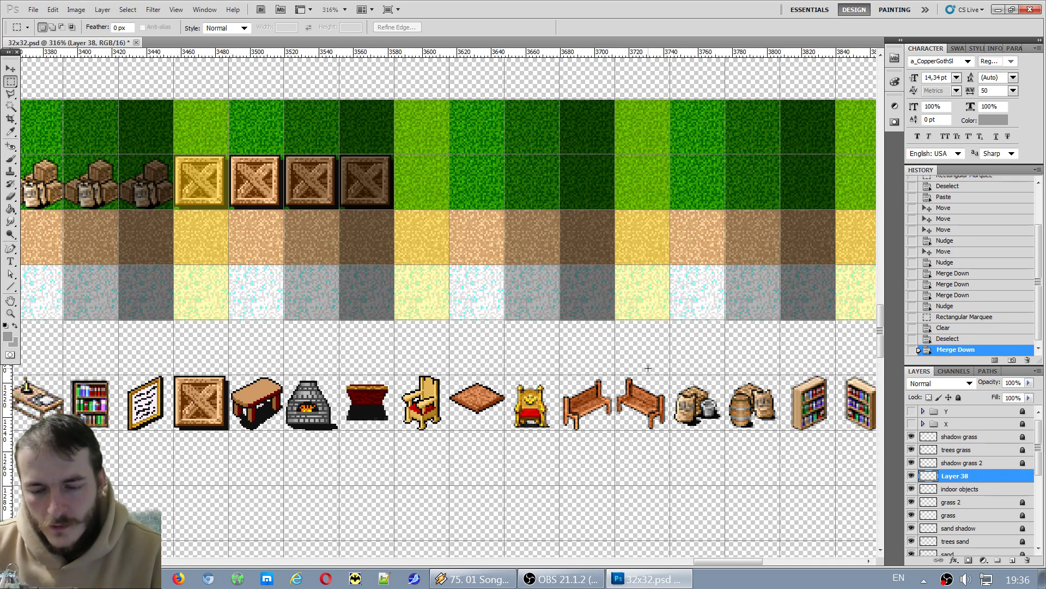
Copy the first wooden bench sprite in the furniture row from the indoor objects layer and clear the selection.
scroll(682, 378, up, 2)
scroll(682, 378, down, 2)
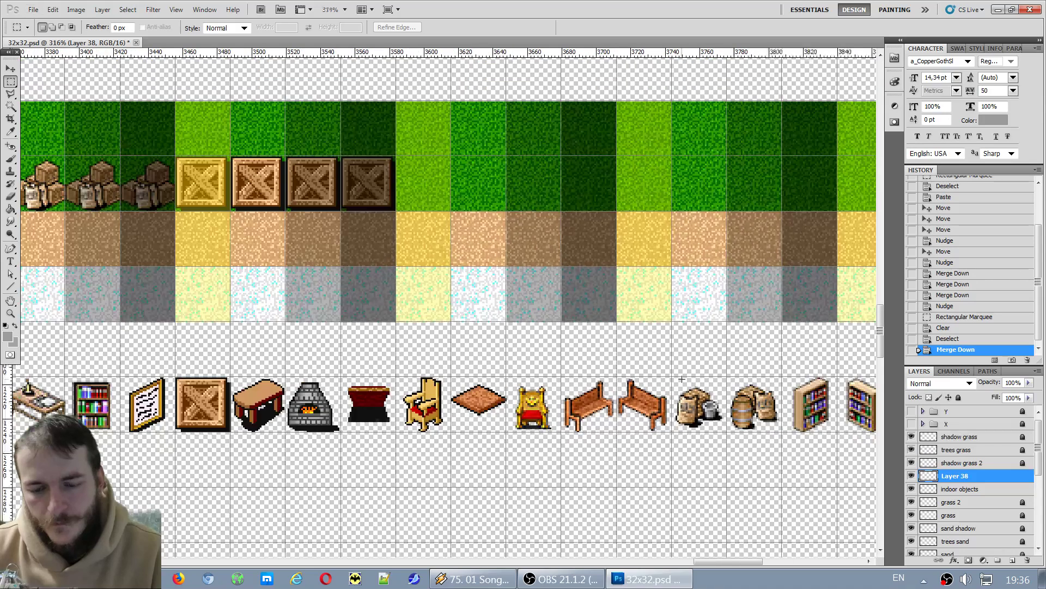
scroll(681, 378, up, 2)
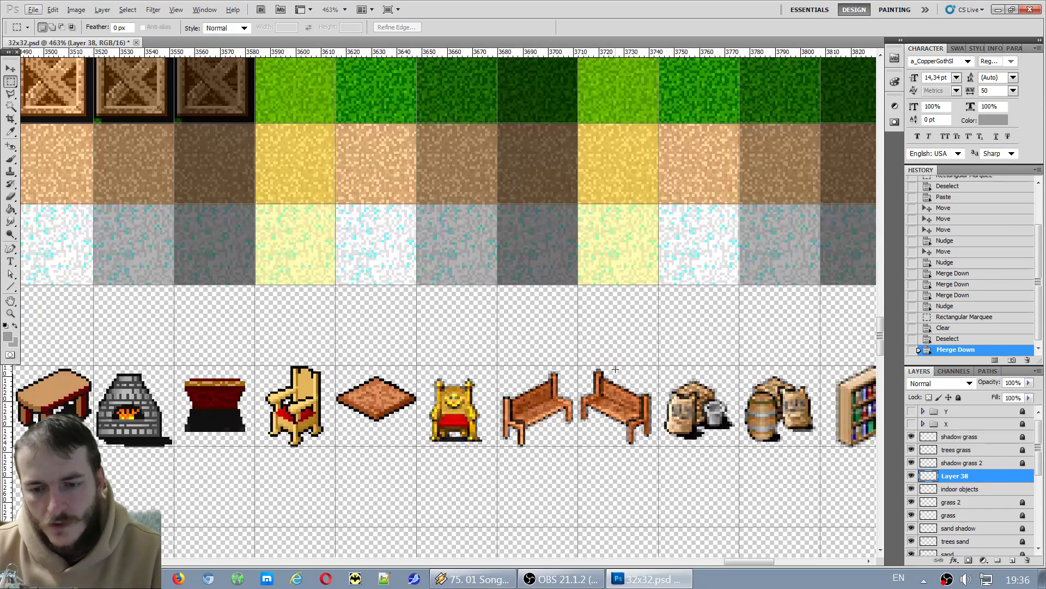
drag(495, 358, 575, 475)
key(ctrl+c)
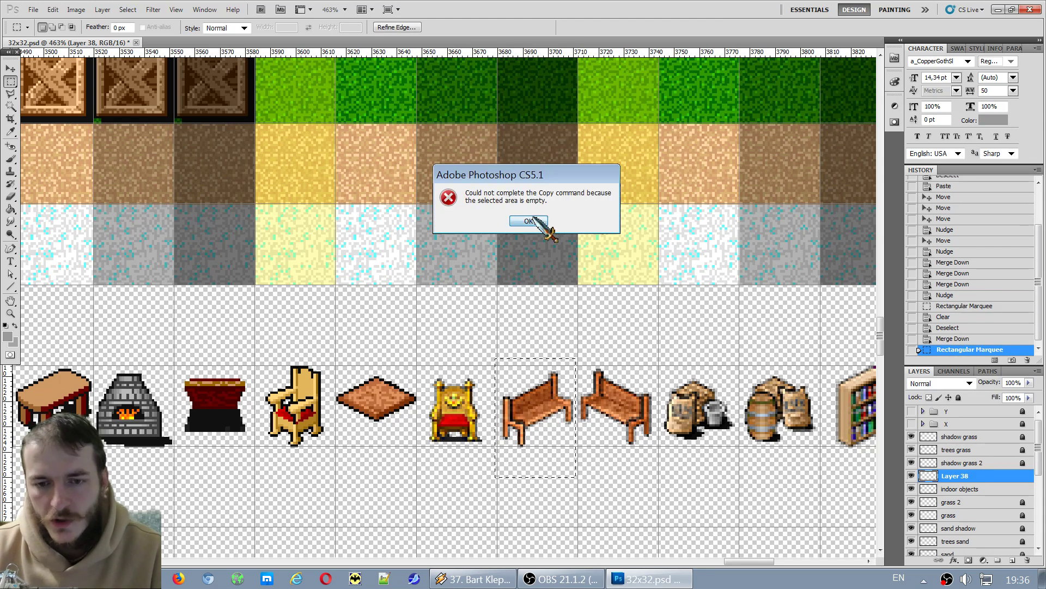
click(540, 283)
click(959, 489)
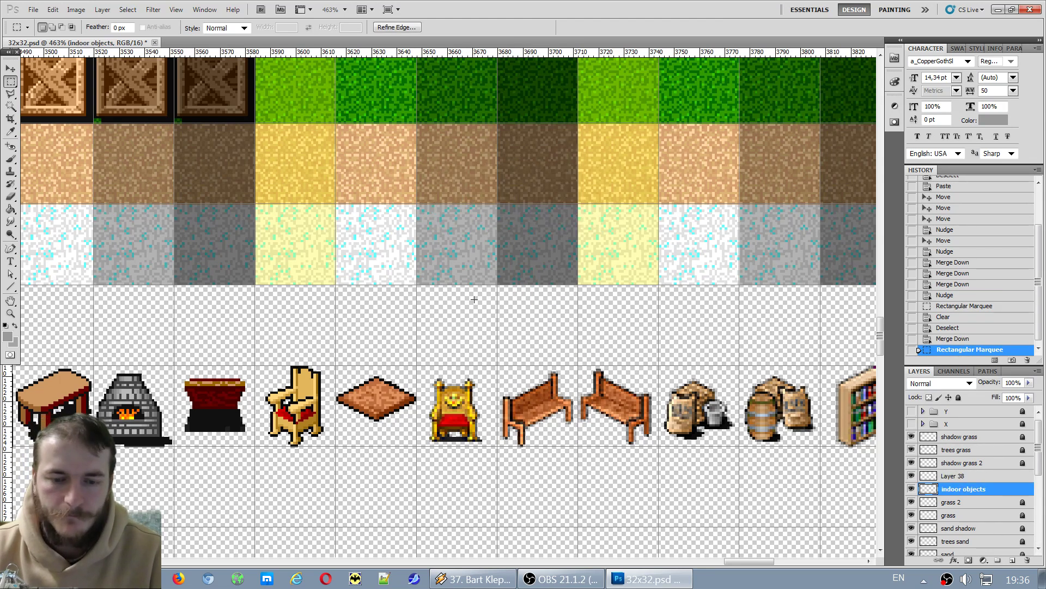
click(474, 300)
Paste the bench and move it into the empty light grass cell beside the darkest crate in the lower grass row.
scroll(474, 299, up, 1)
scroll(480, 303, up, 3)
scroll(327, 273, up, 1)
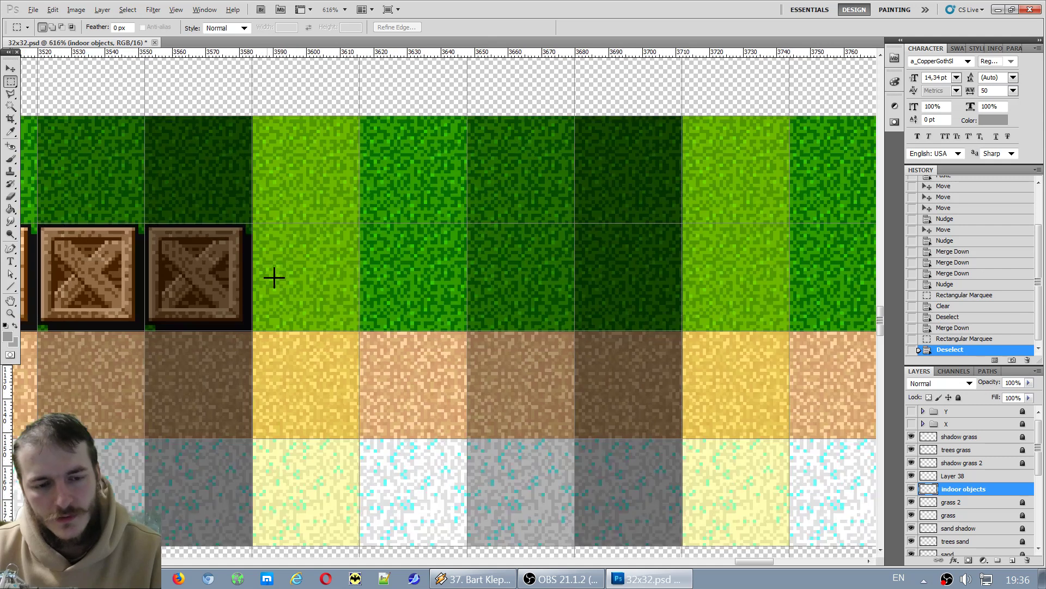
key(ctrl+v)
key(v)
drag(422, 300, 294, 279)
key(ctrl+z)
key(ctrl+z)
key(ctrl+z)
key(ctrl+z)
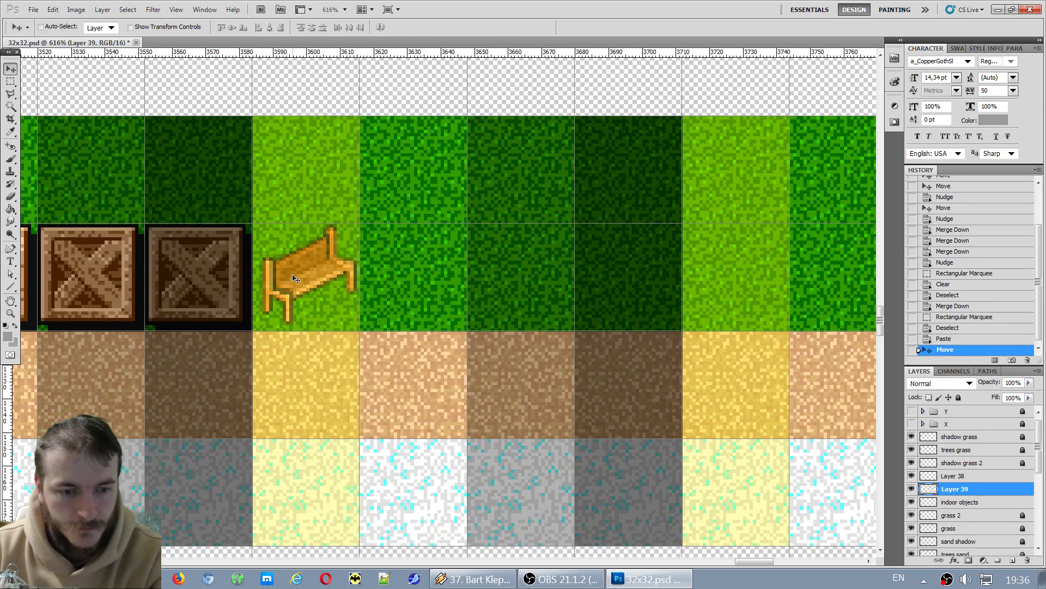
scroll(307, 279, up, 1)
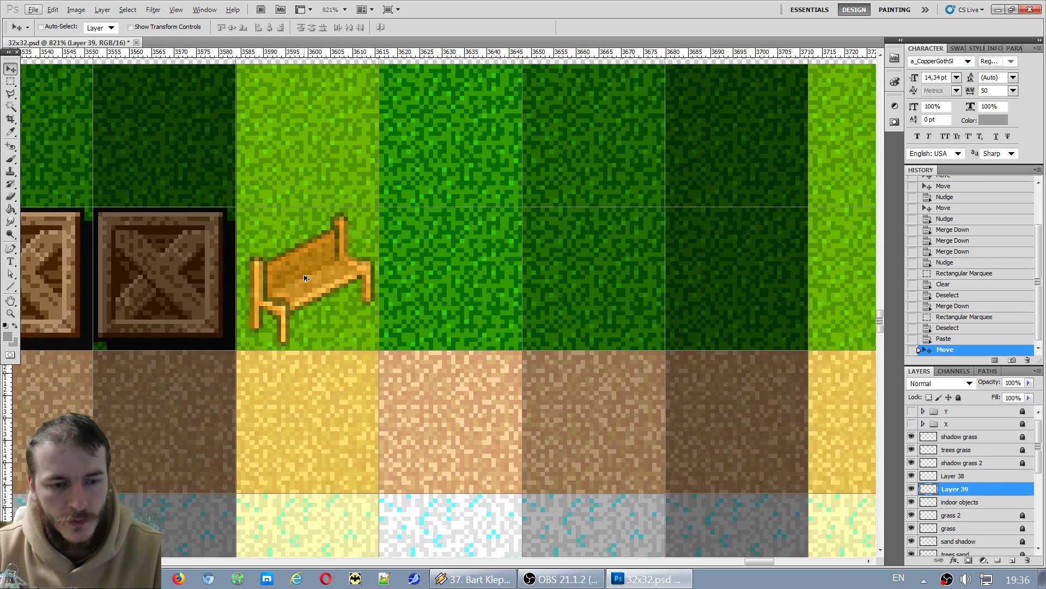
Fine-tune the bench's position slightly leftward within its light grass cell and check it against the empty cell.
key(ctrl+z)
key(ctrl+z)
key(ctrl+z)
key(ctrl+z)
key(ctrl+z)
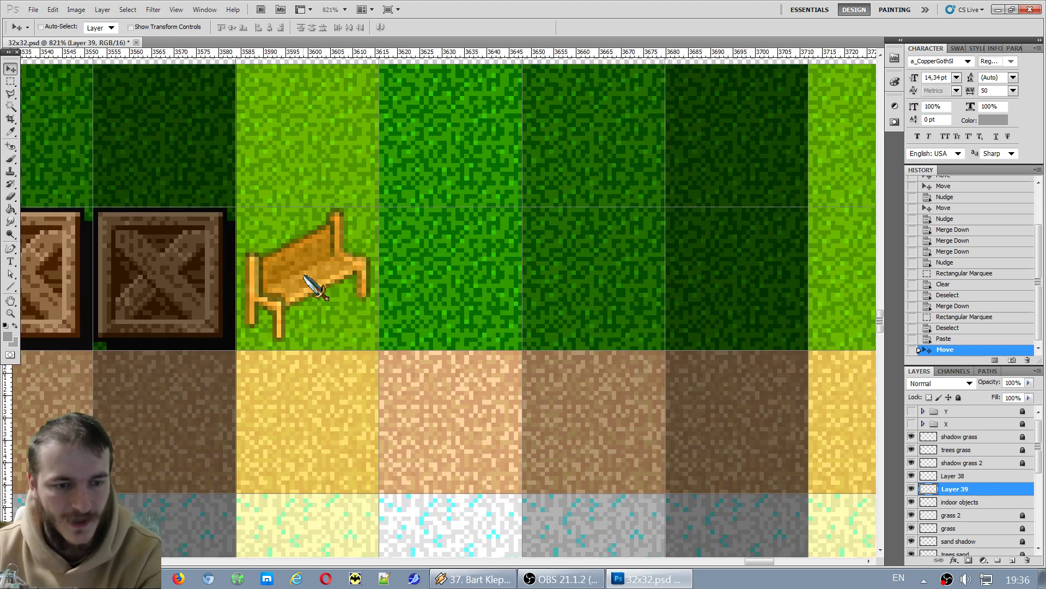
key(ctrl+z)
key(ctrl+z)
key(ctrl+z)
key(ctrl+z)
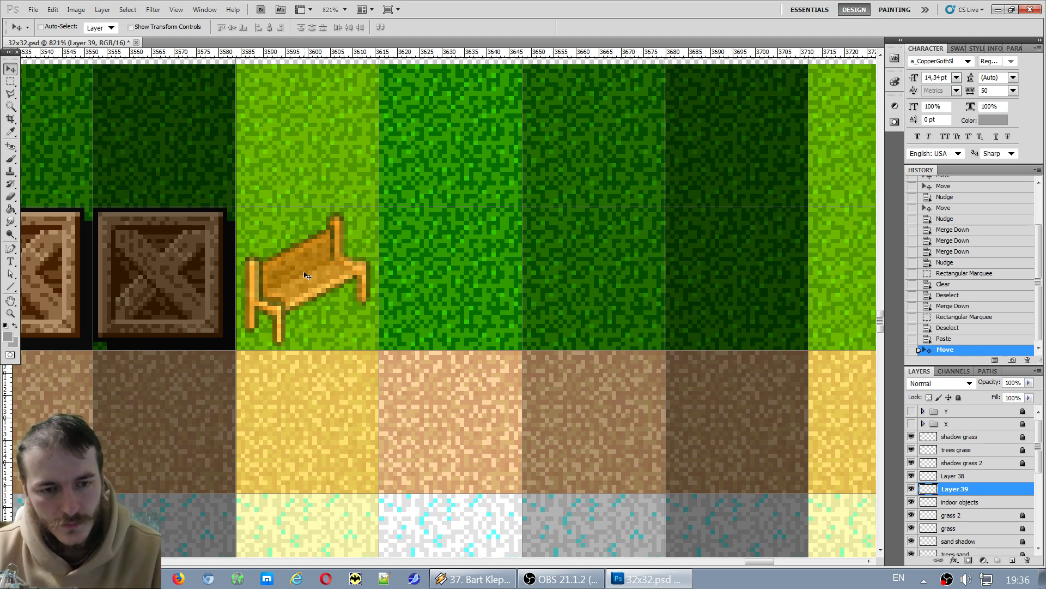
click(913, 490)
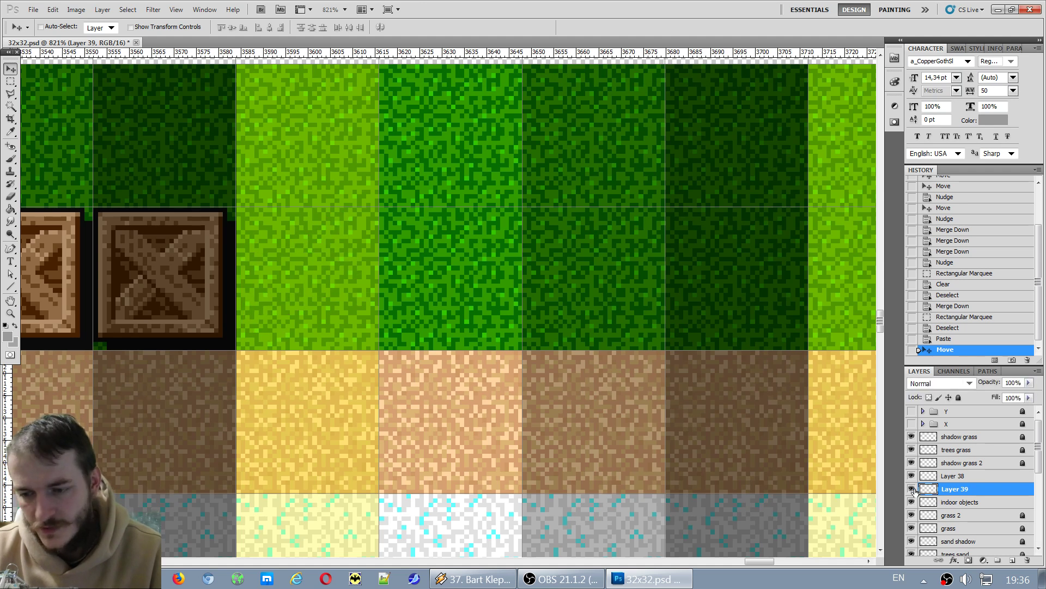
click(914, 491)
Duplicate the bench into the three darker grass cells beside it, nudging the copies into alignment.
drag(299, 281, 444, 279)
key(Down)
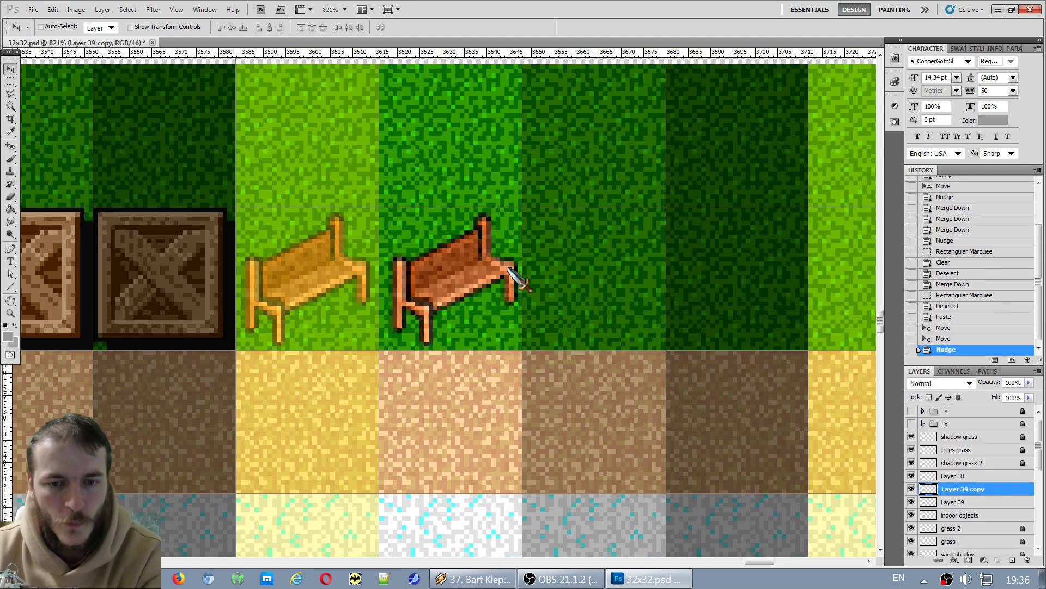
key(Right)
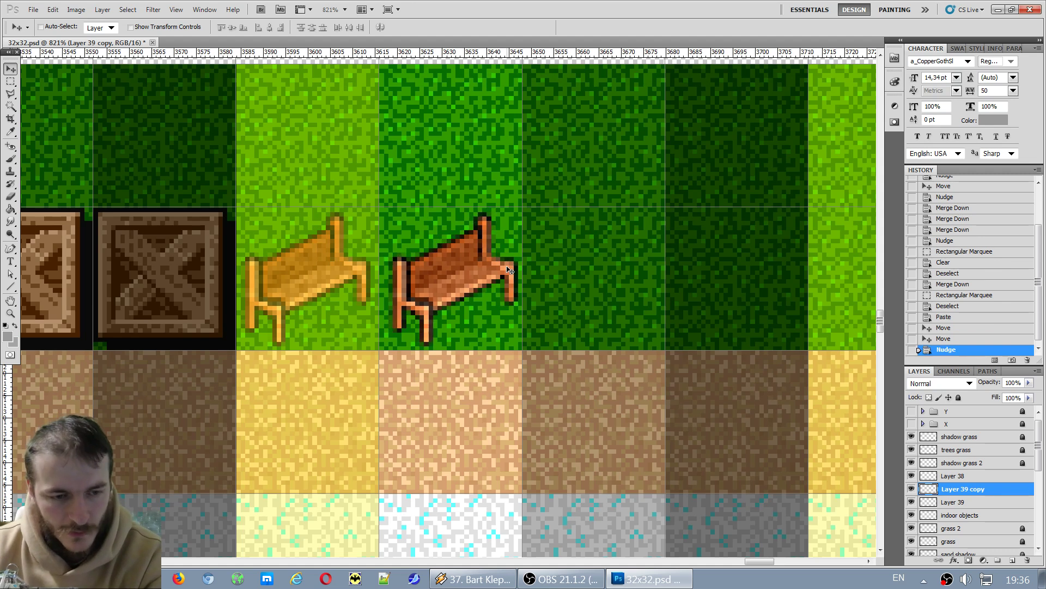
key(Left)
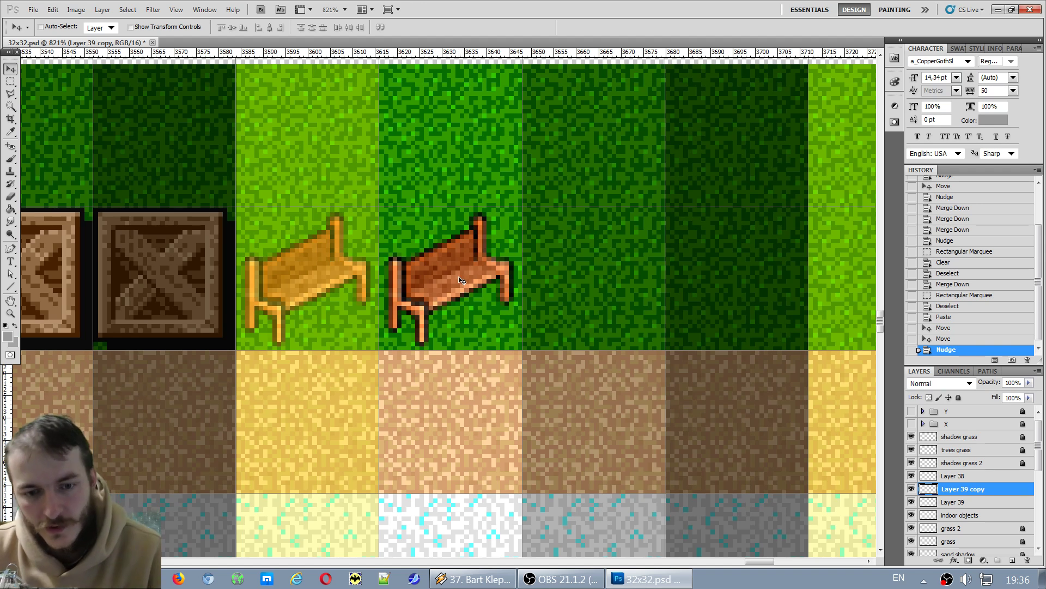
drag(444, 286, 589, 290)
key(Left)
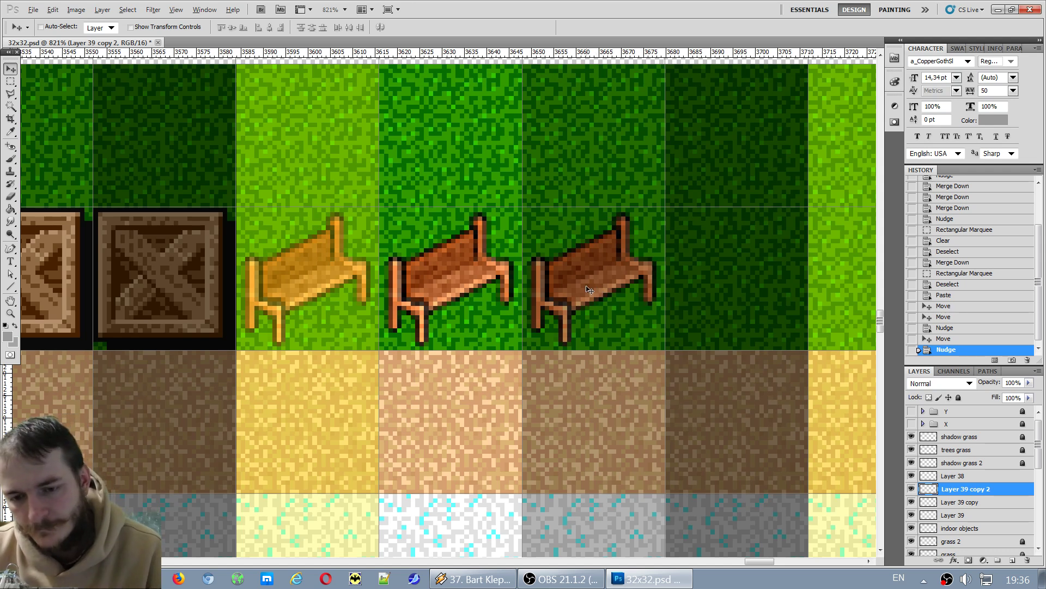
drag(589, 289, 730, 292)
key(Left)
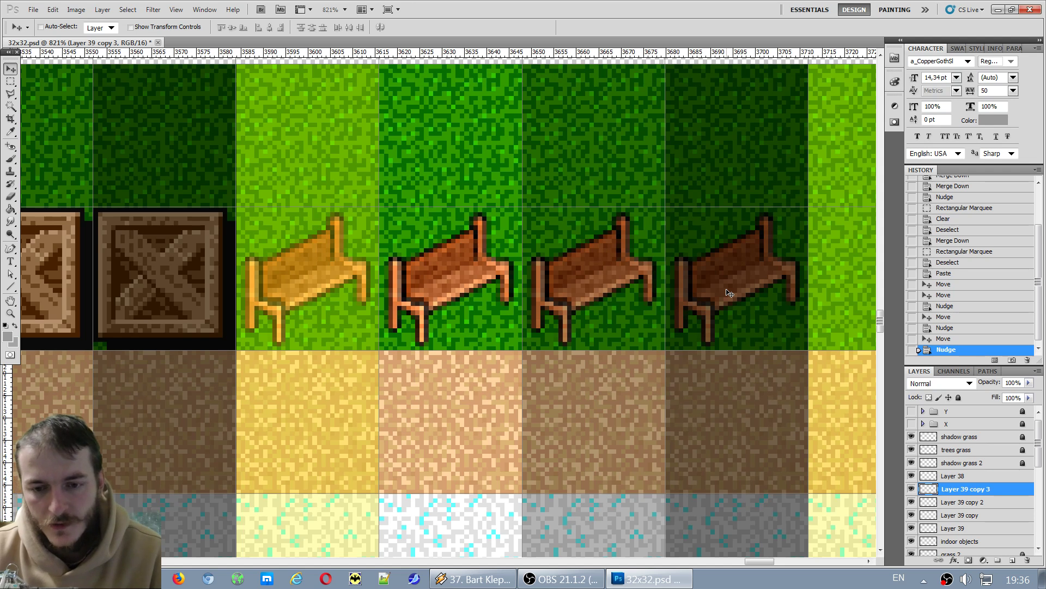
Merge Layer 38 and the three darker bench copies into one layer, leaving the light bench on its own layer.
scroll(730, 293, up, 2)
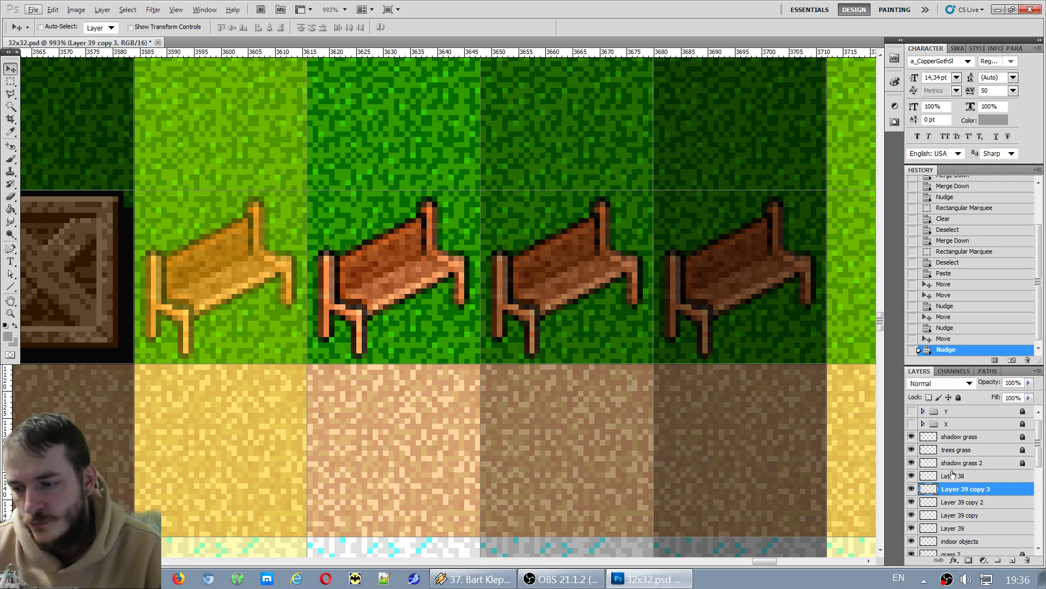
click(913, 477)
click(913, 477)
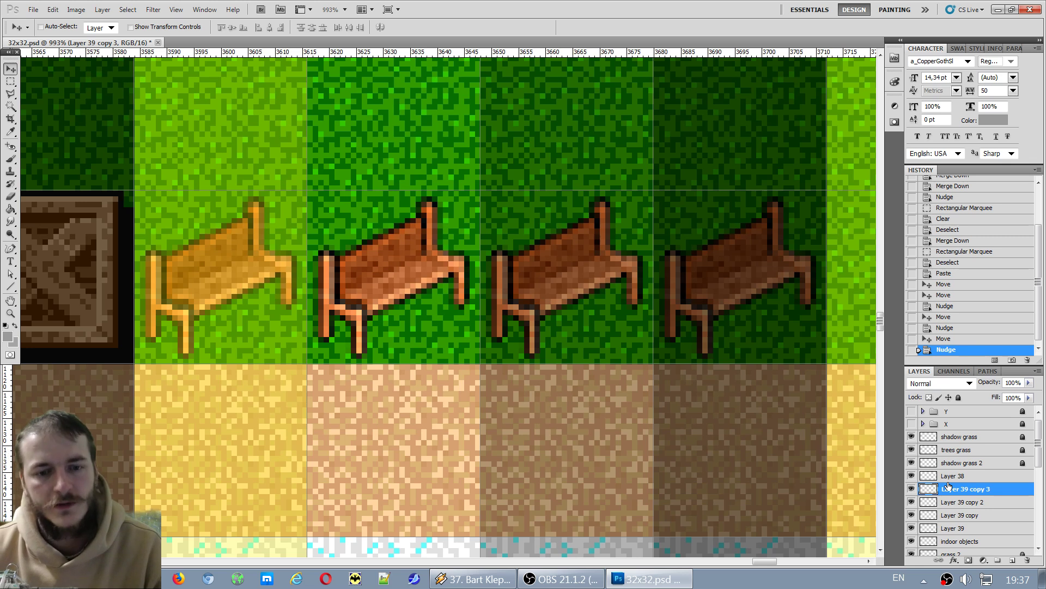
key(ctrl+e)
key(ctrl+e)
key(ctrl+e)
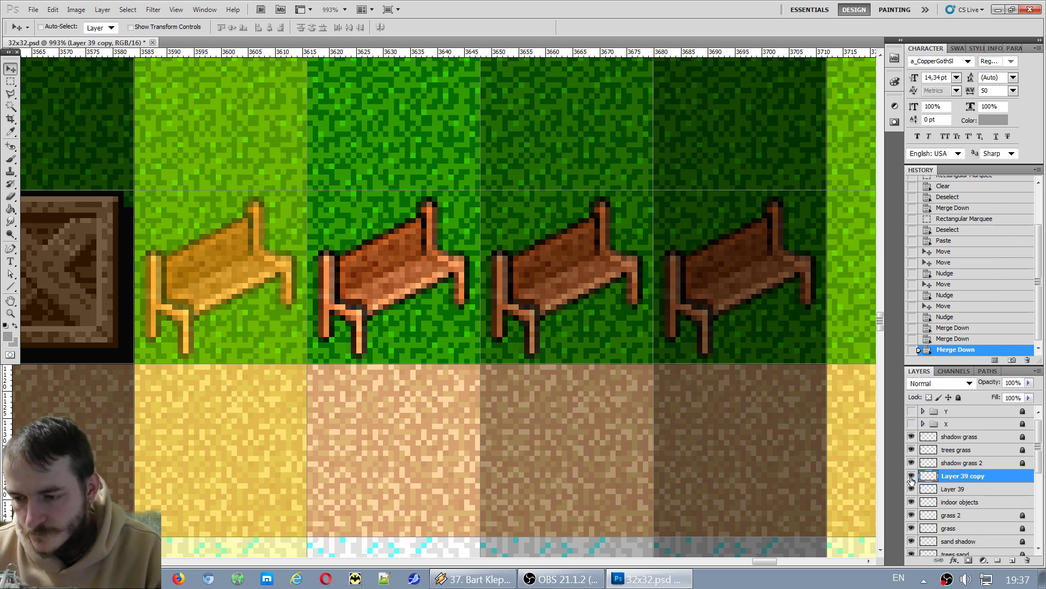
Examine what the merged object layer contains by hiding and showing it, with the Rectangular Marquee tool active.
click(911, 478)
click(912, 478)
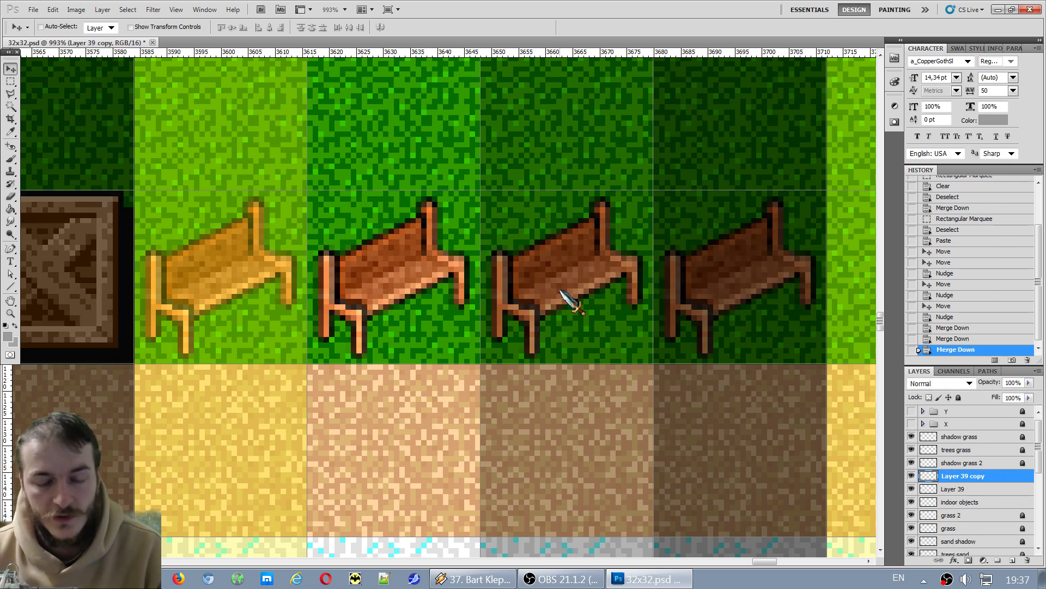
scroll(562, 293, down, 1)
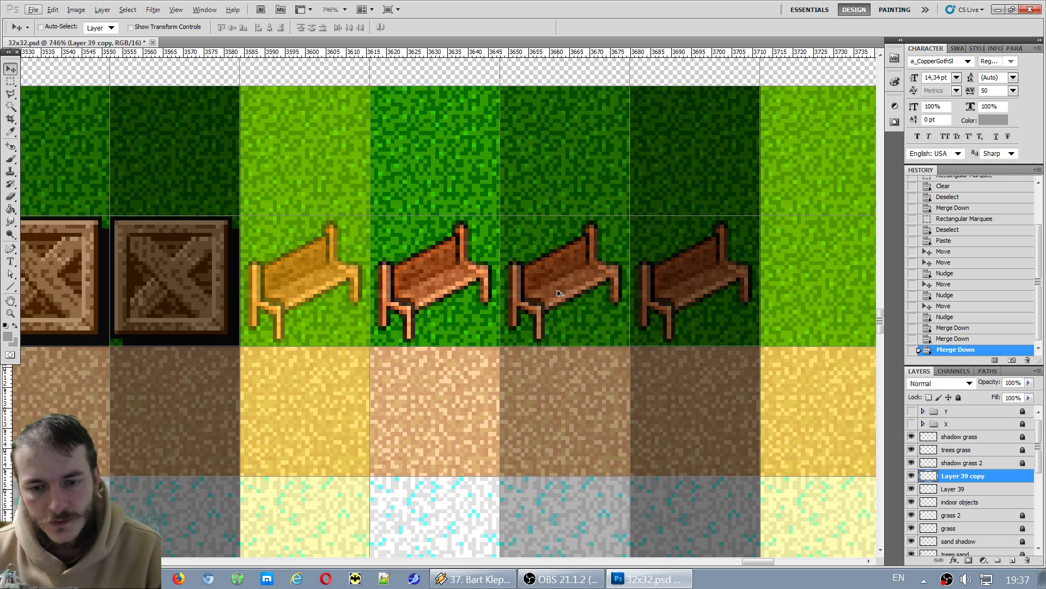
click(11, 81)
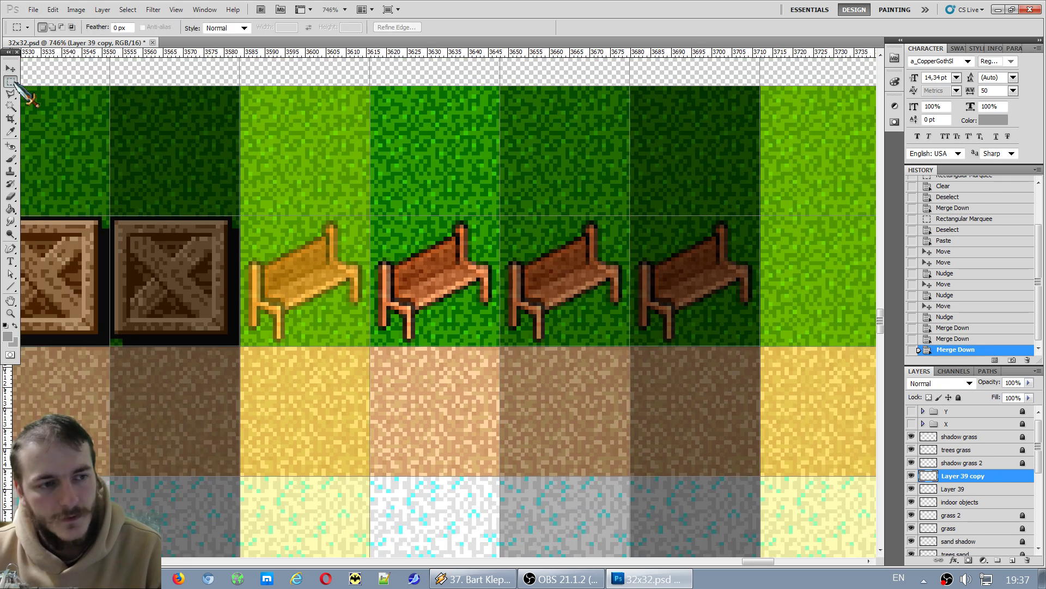
click(912, 476)
click(911, 476)
scroll(402, 472, down, 1)
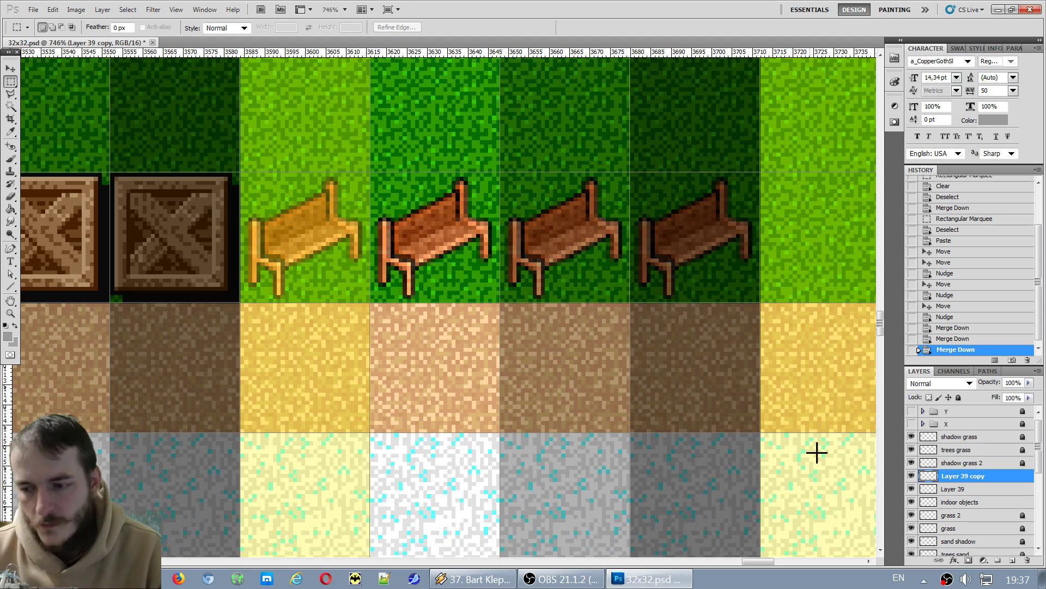
click(910, 476)
click(912, 476)
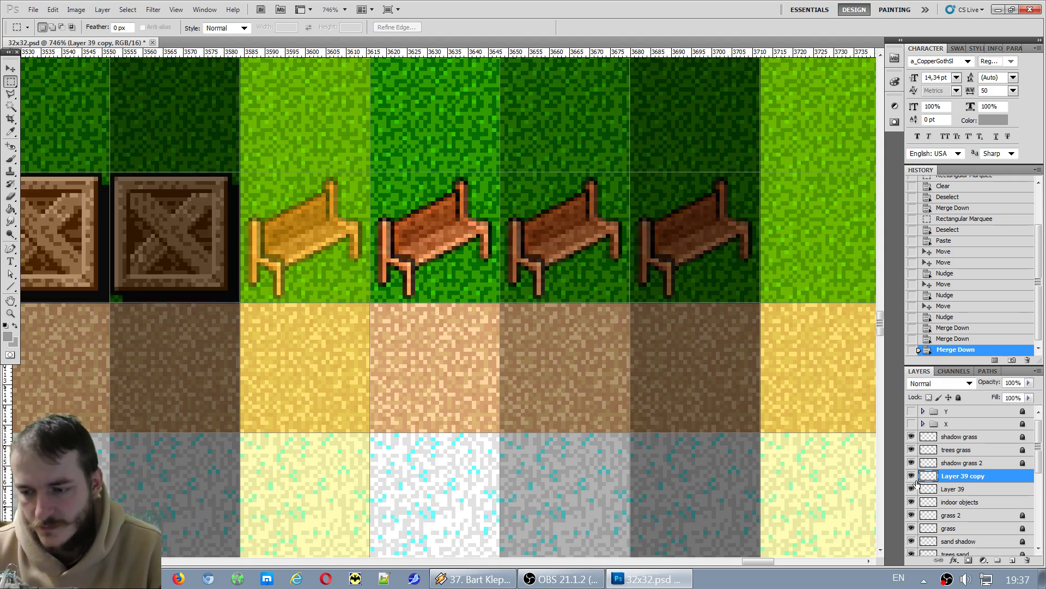
key(ctrl+e)
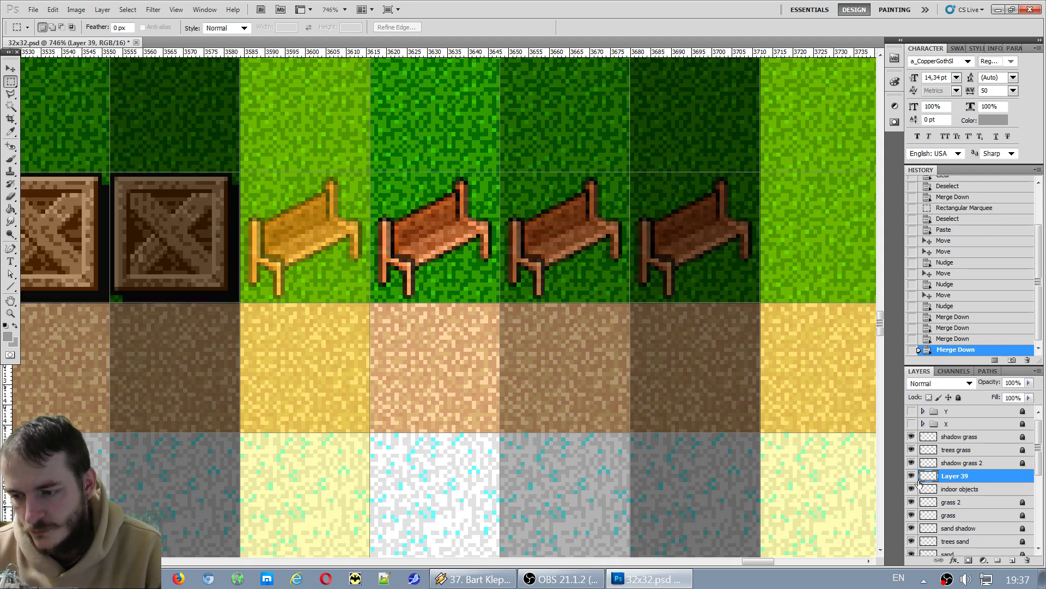
click(912, 477)
click(912, 476)
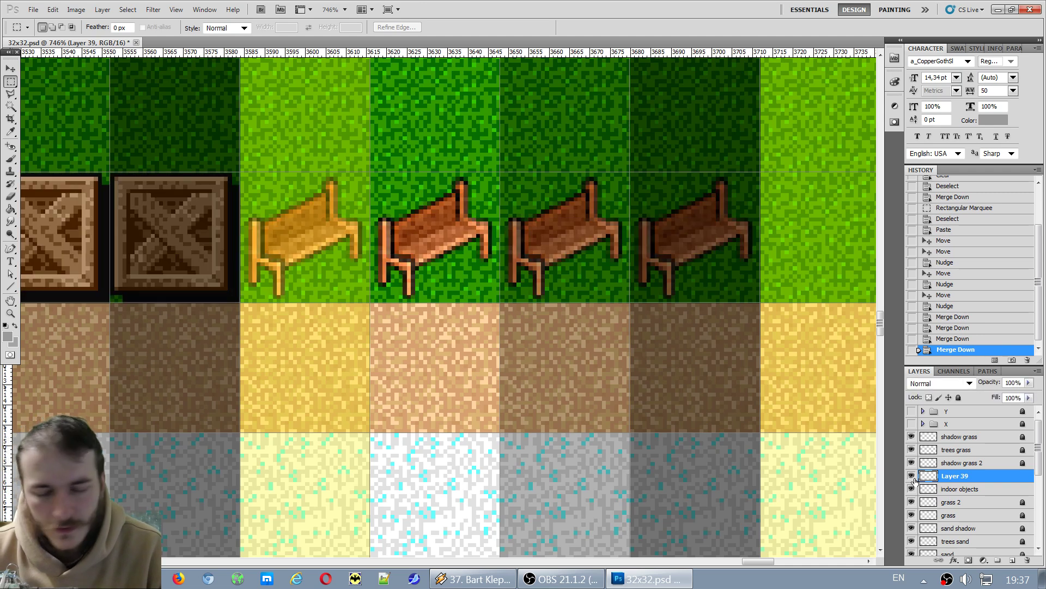
key(ctrl+z)
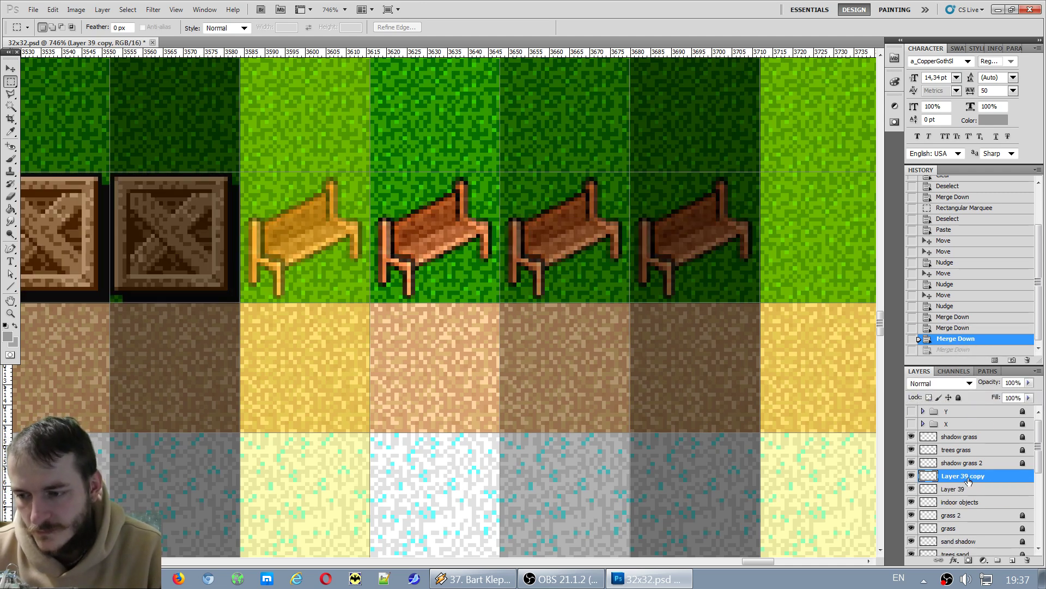
Check the light bench's layer by hiding and showing it, and merge the combined object layer down into it.
click(911, 489)
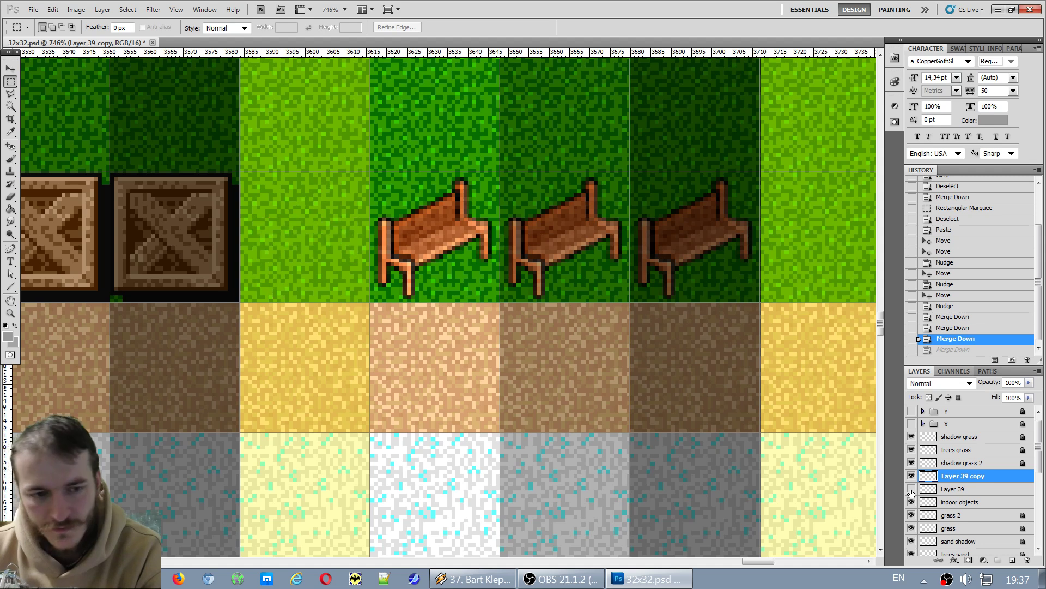
click(912, 490)
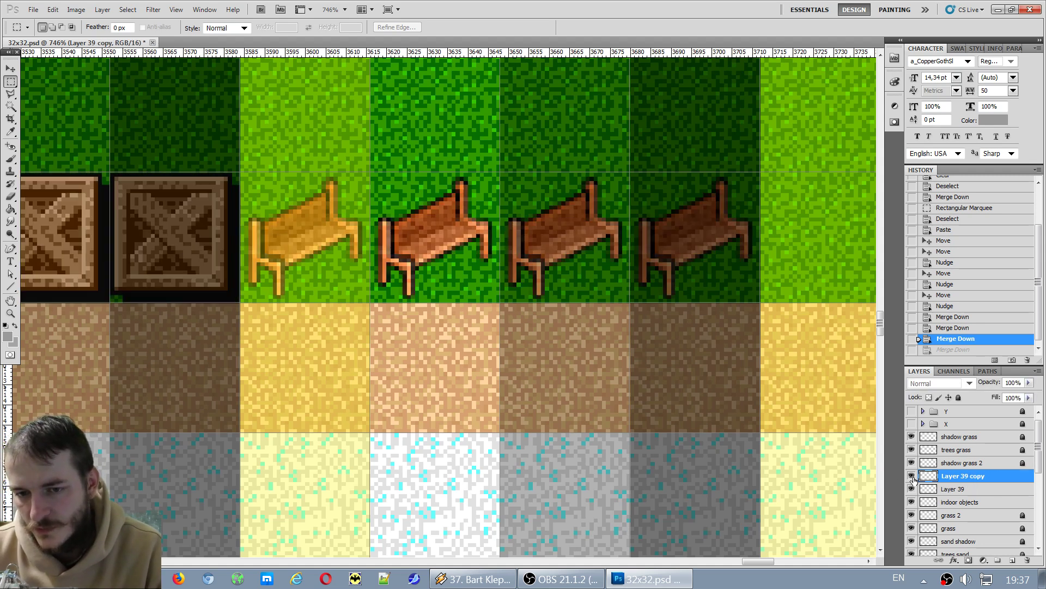
key(ctrl+e)
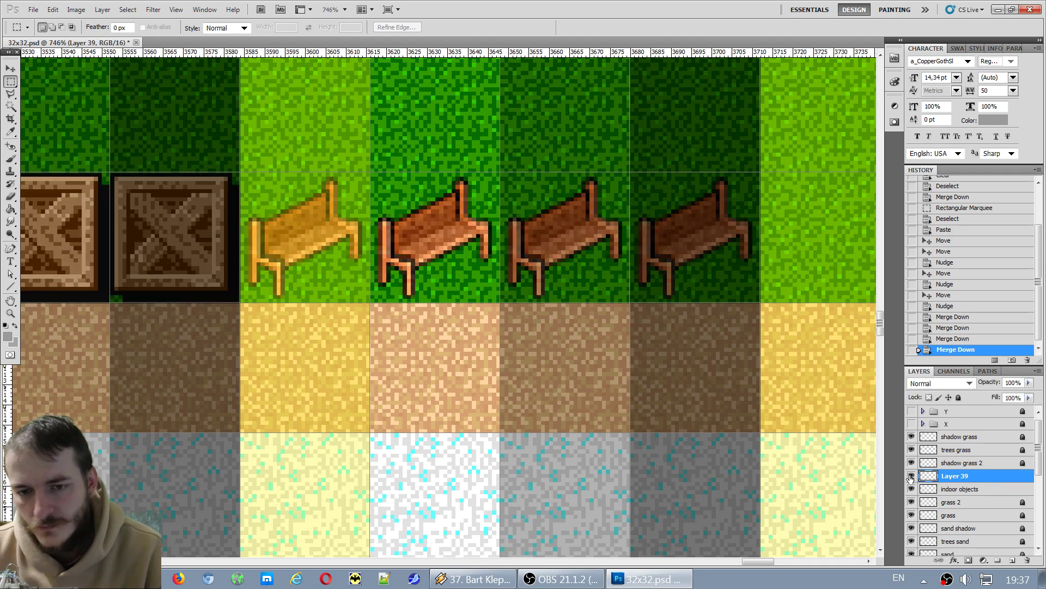
Marquee-select the sacks-and-bucket sprite in the object row below the tiles and try to copy it from Layer 39.
scroll(536, 379, down, 3)
scroll(536, 380, down, 3)
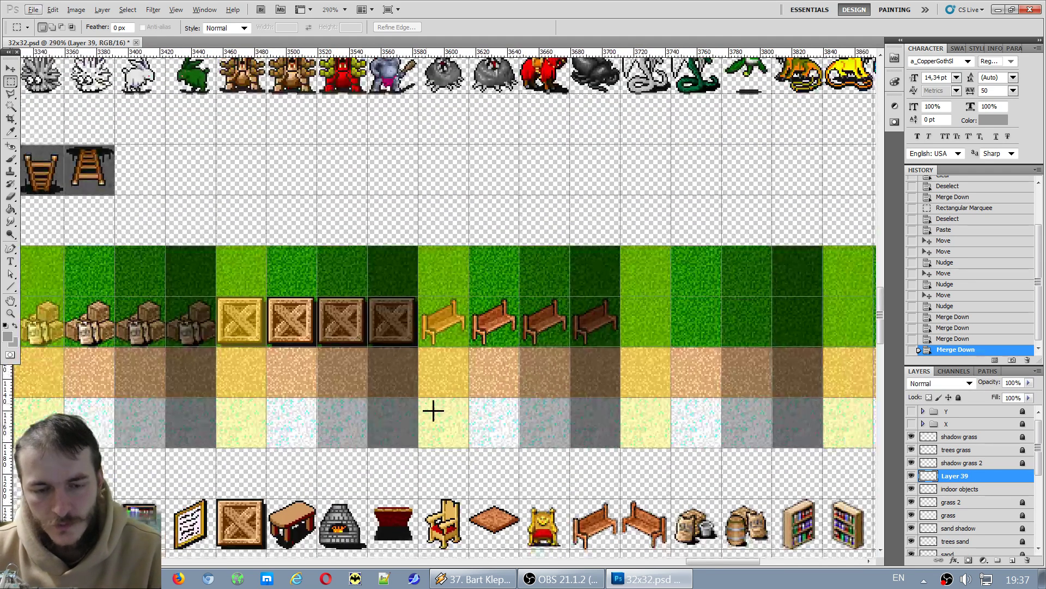
scroll(463, 374, up, 2)
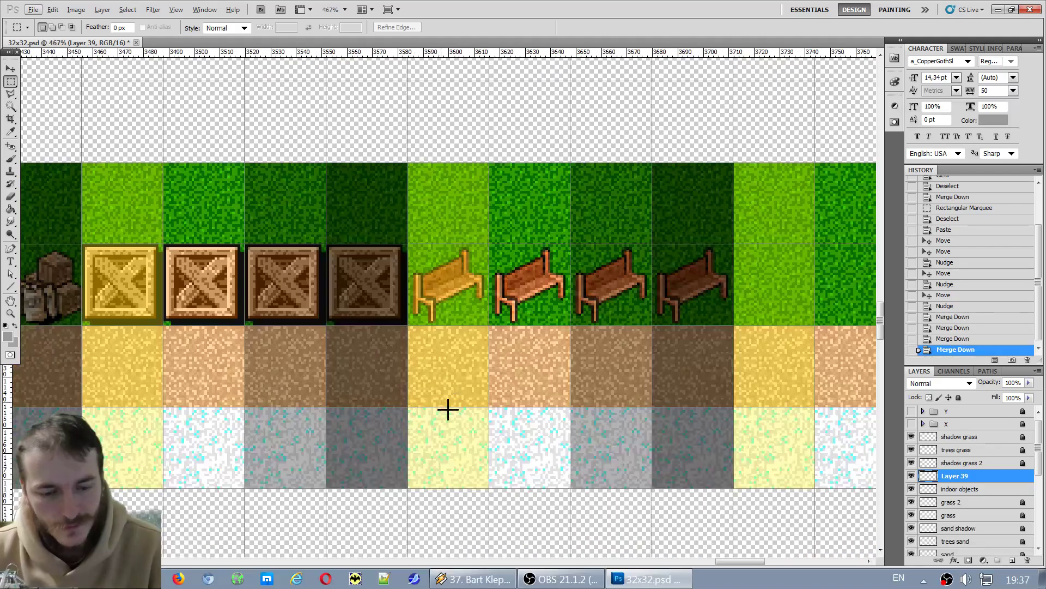
scroll(443, 409, down, 3)
scroll(513, 404, down, 3)
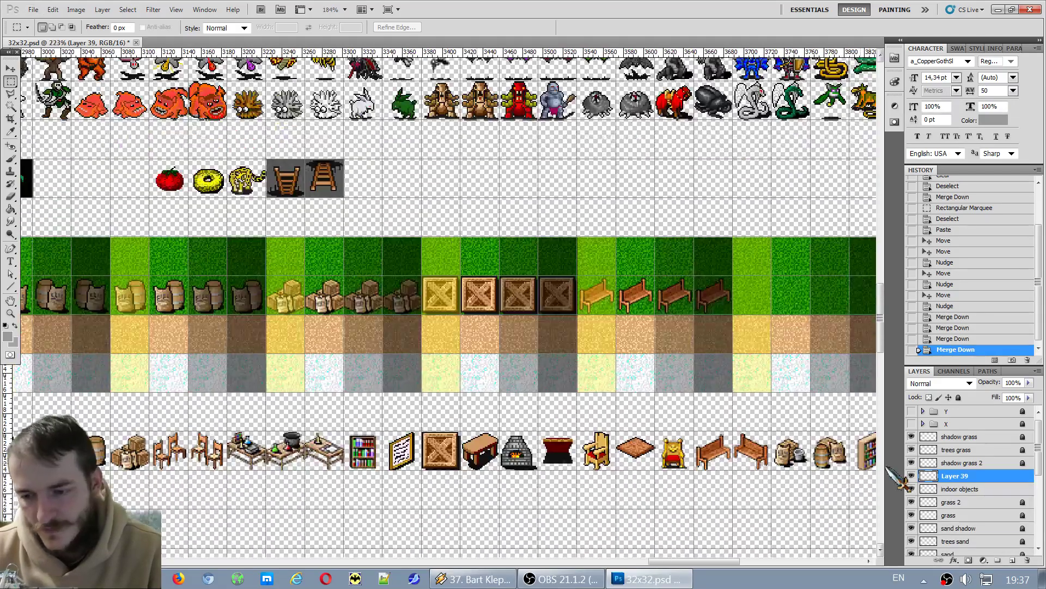
scroll(514, 404, up, 3)
scroll(729, 525, down, 1)
drag(729, 562, 752, 561)
scroll(702, 533, up, 1)
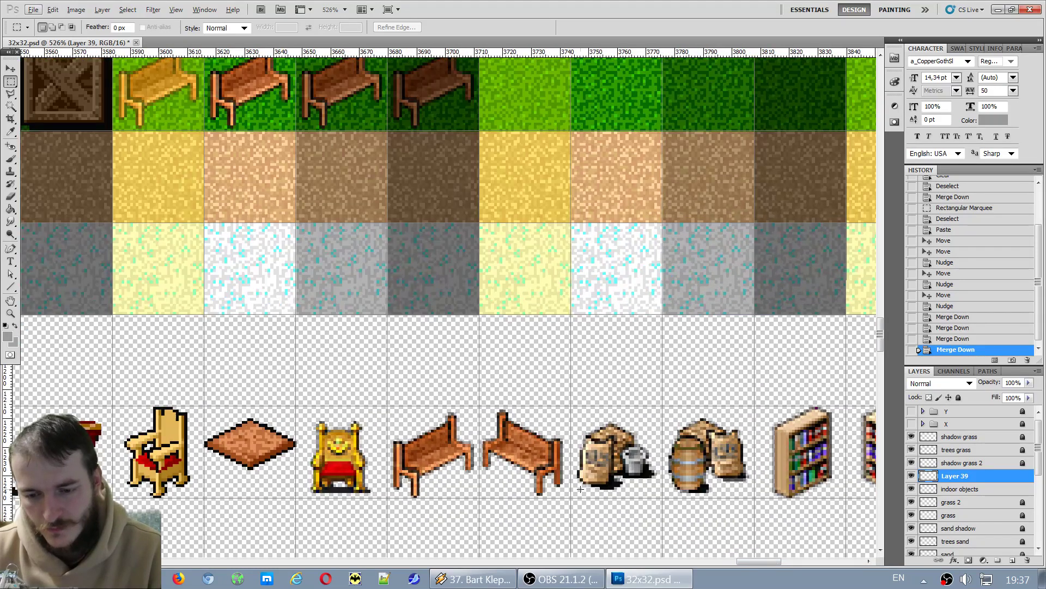
drag(658, 396, 657, 396)
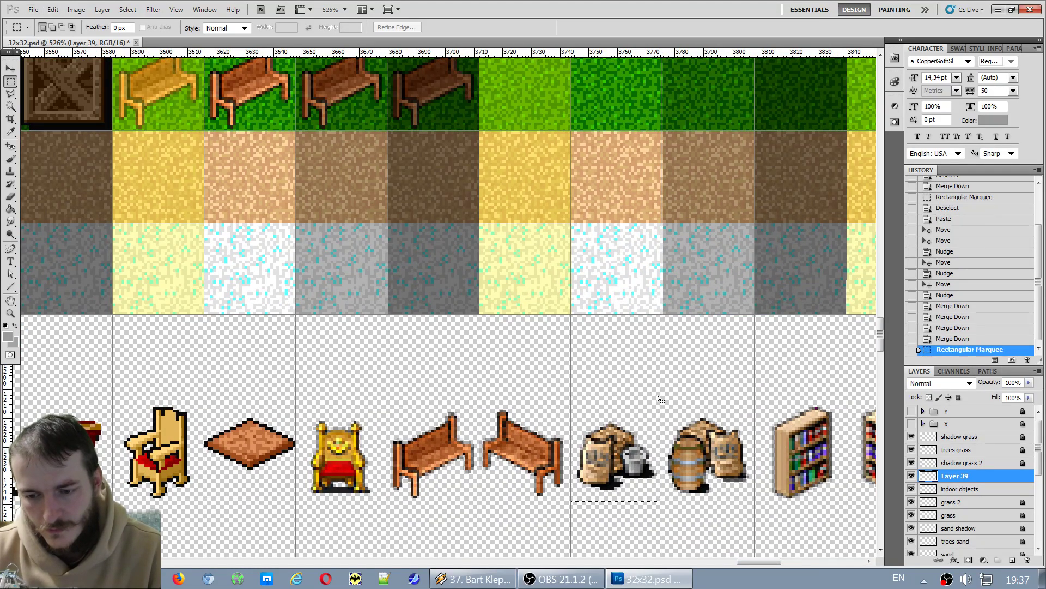
key(ctrl+c)
key(Return)
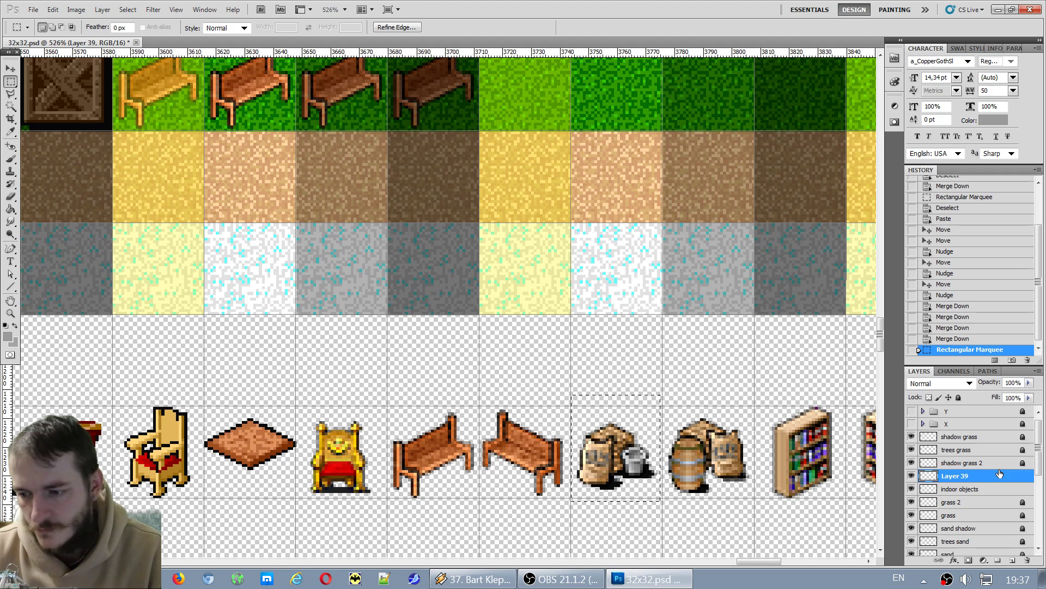
Examine what Layer 39 and the indoor objects layer each contain by hiding and showing them.
click(966, 491)
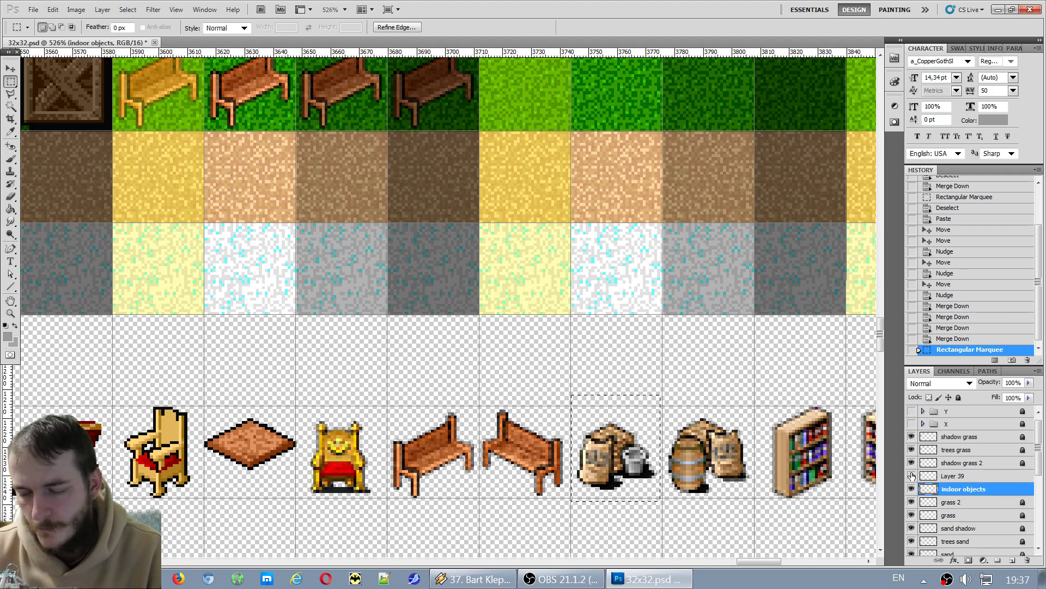
click(911, 476)
click(912, 476)
click(975, 477)
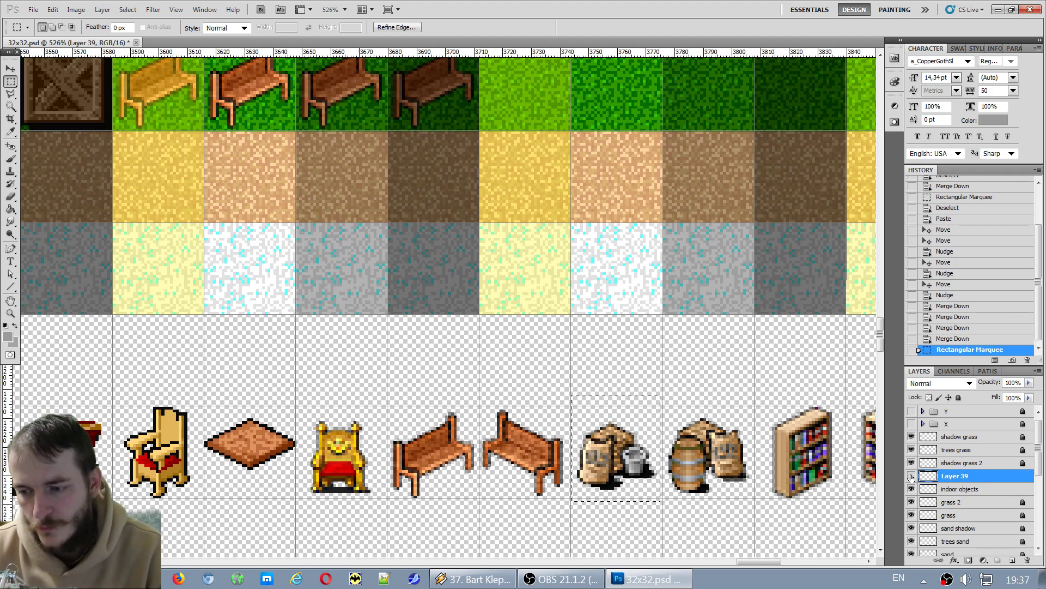
click(911, 475)
click(911, 476)
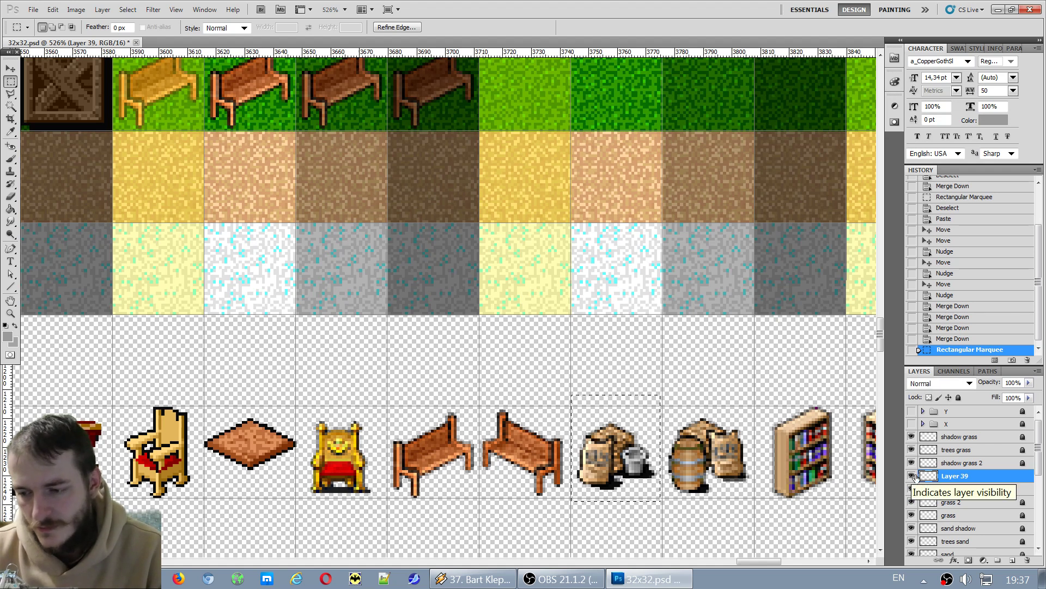
click(912, 488)
click(912, 489)
click(912, 476)
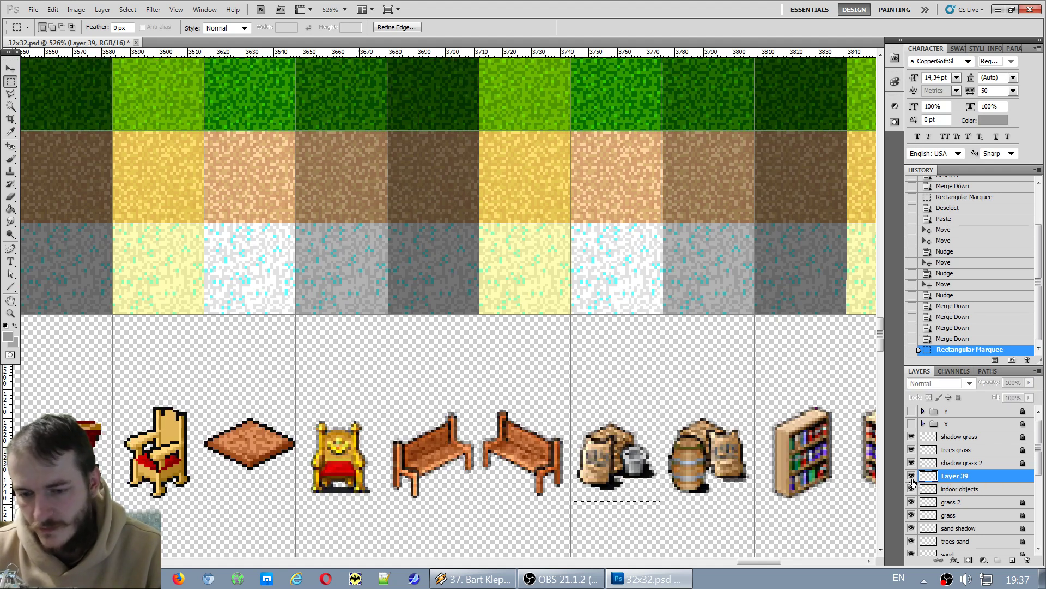
click(911, 476)
click(911, 489)
click(912, 489)
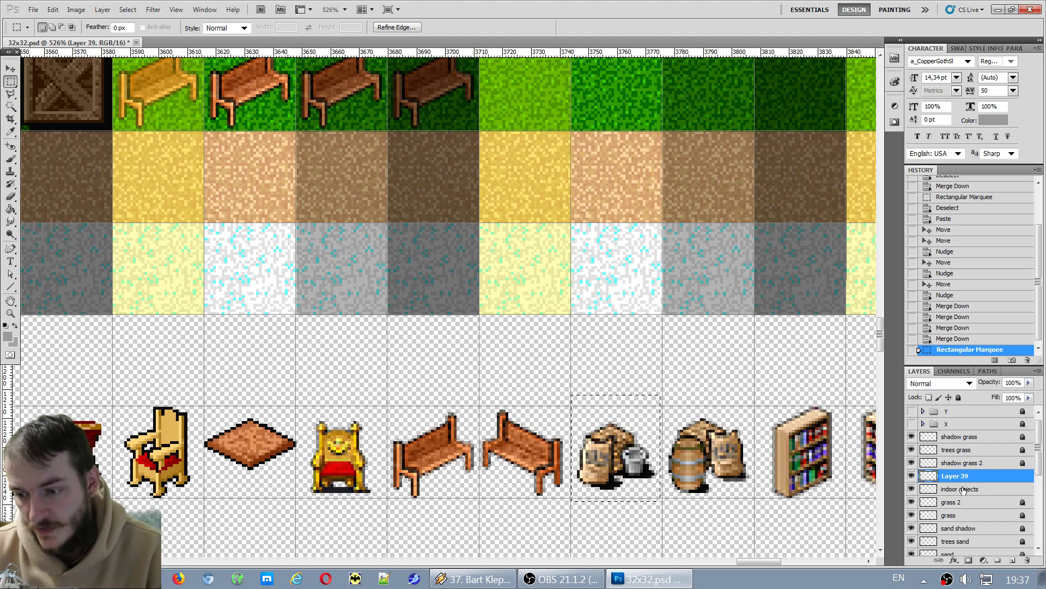
Copy the sacks-and-bucket sprite from the indoor objects layer and paste it onto the light grass cell beside the darkest bench.
click(964, 489)
key(ctrl+d)
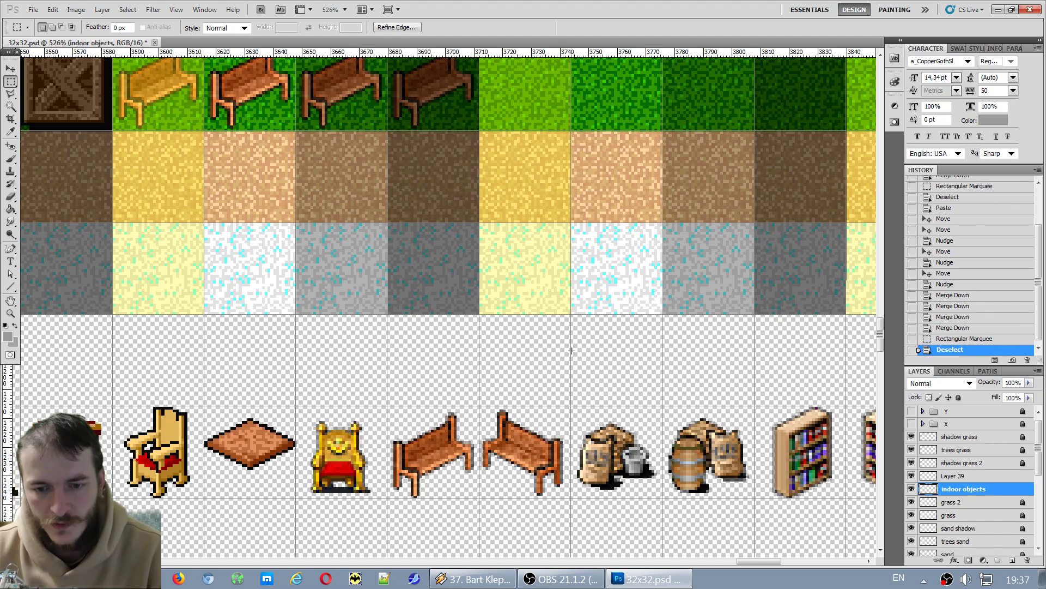
scroll(595, 197, up, 5)
scroll(689, 235, up, 2)
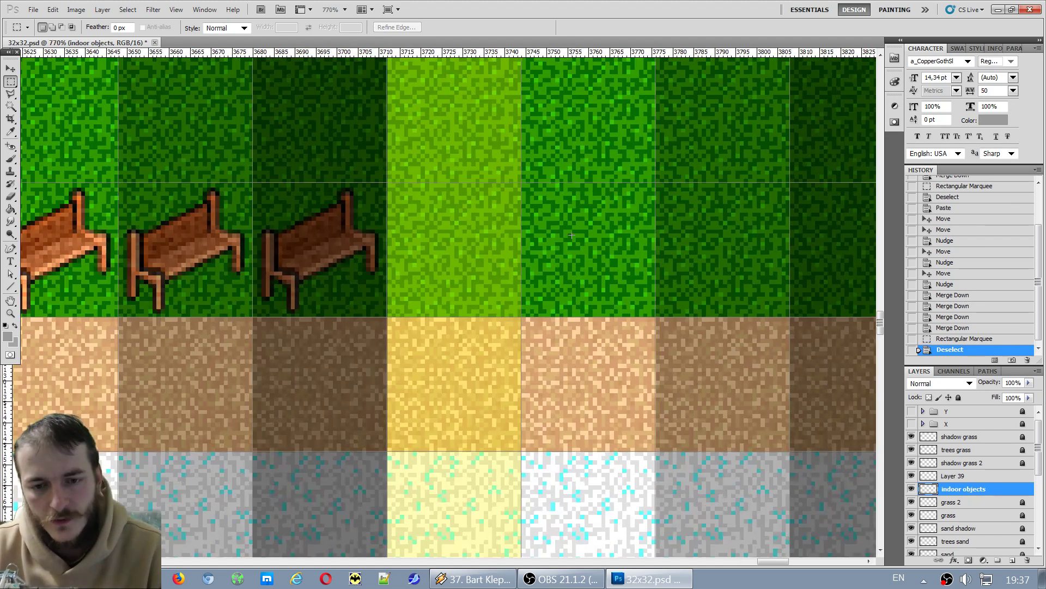
scroll(729, 261, down, 2)
scroll(724, 262, up, 1)
scroll(724, 262, up, 1)
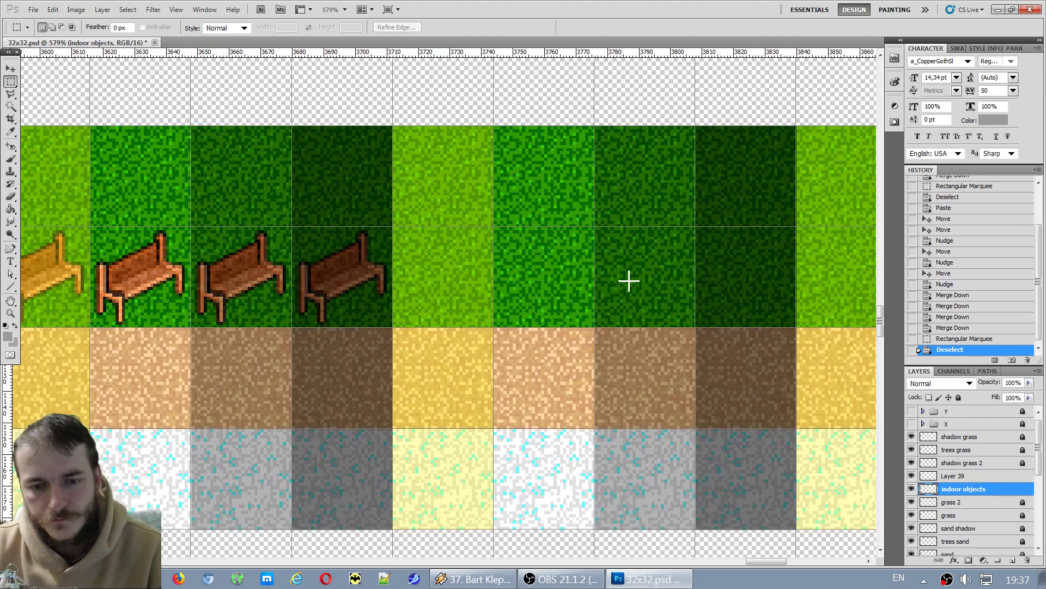
key(ctrl+v)
key(v)
drag(435, 314, 447, 294)
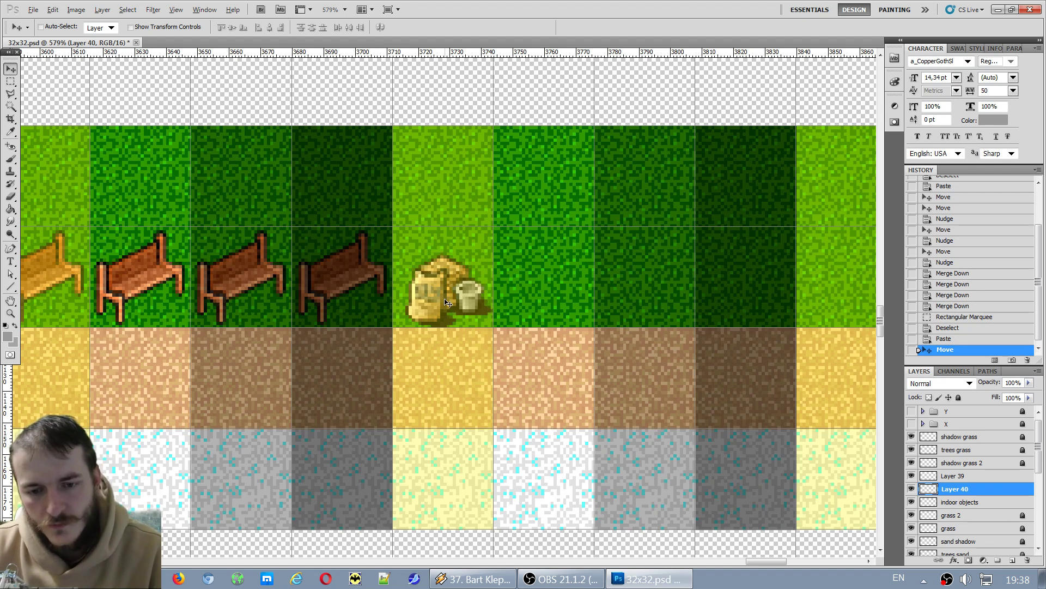
Duplicate the sacks-and-bucket sprite into the next two darker grass cells, nudging the copies into alignment with the grid.
drag(445, 301, 541, 299)
key(Right)
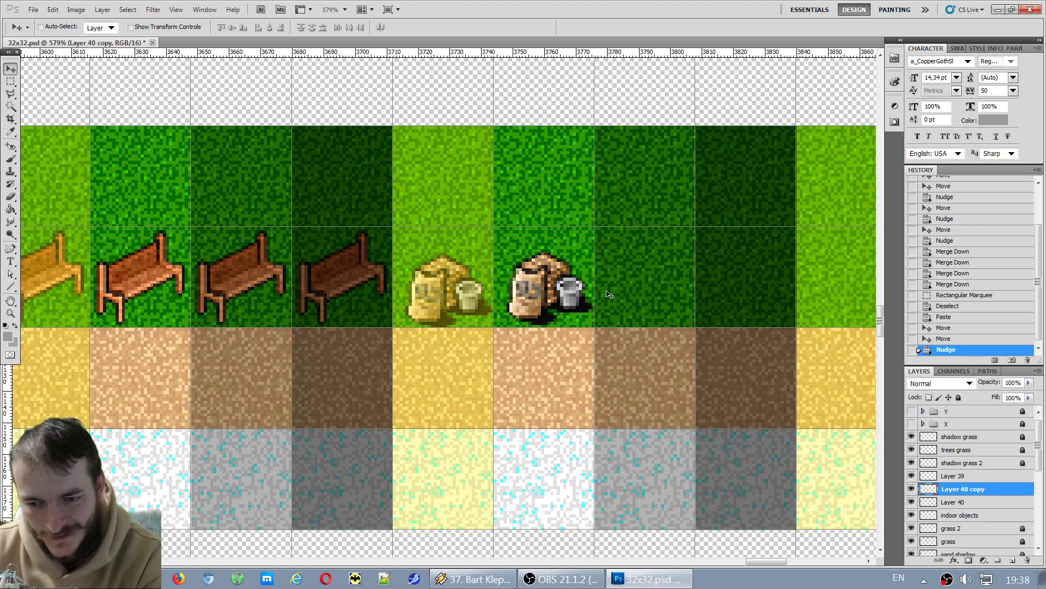
key(Right)
drag(537, 294, 638, 290)
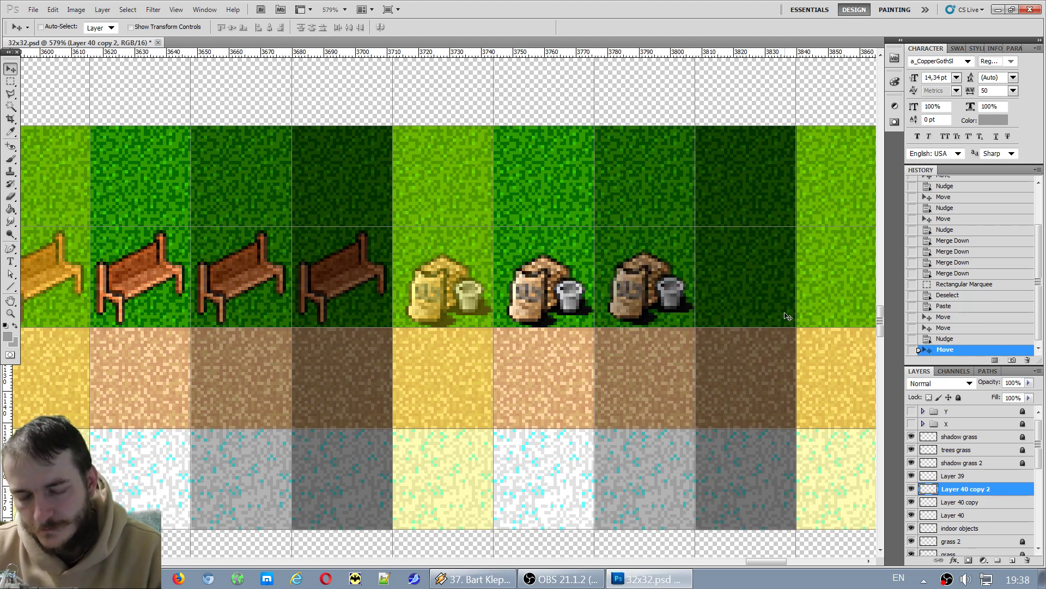
scroll(788, 290, up, 1)
key(Right)
key(Left)
key(Right)
key(Left)
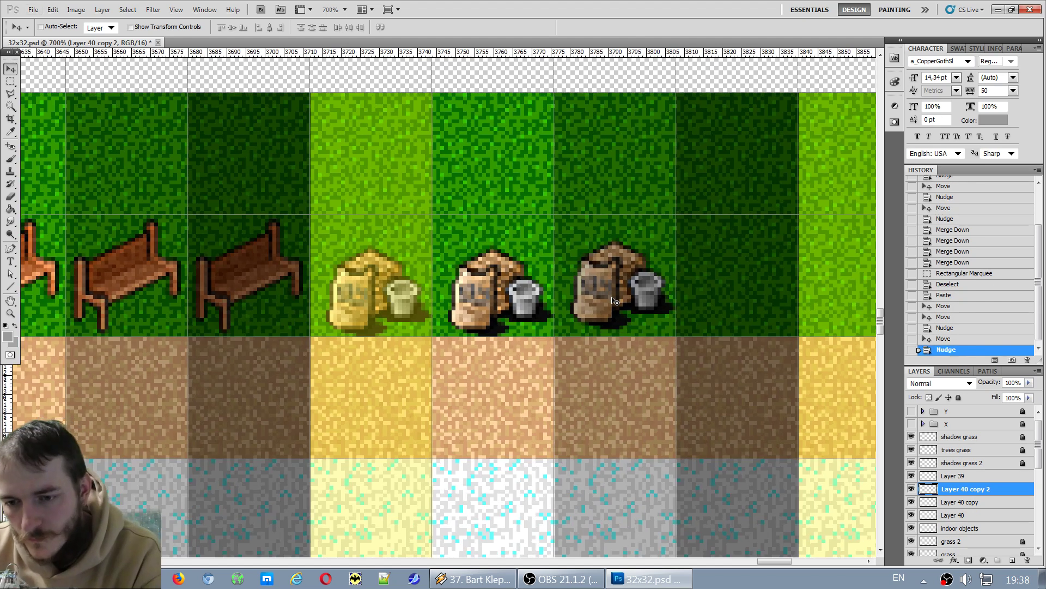
key(Right)
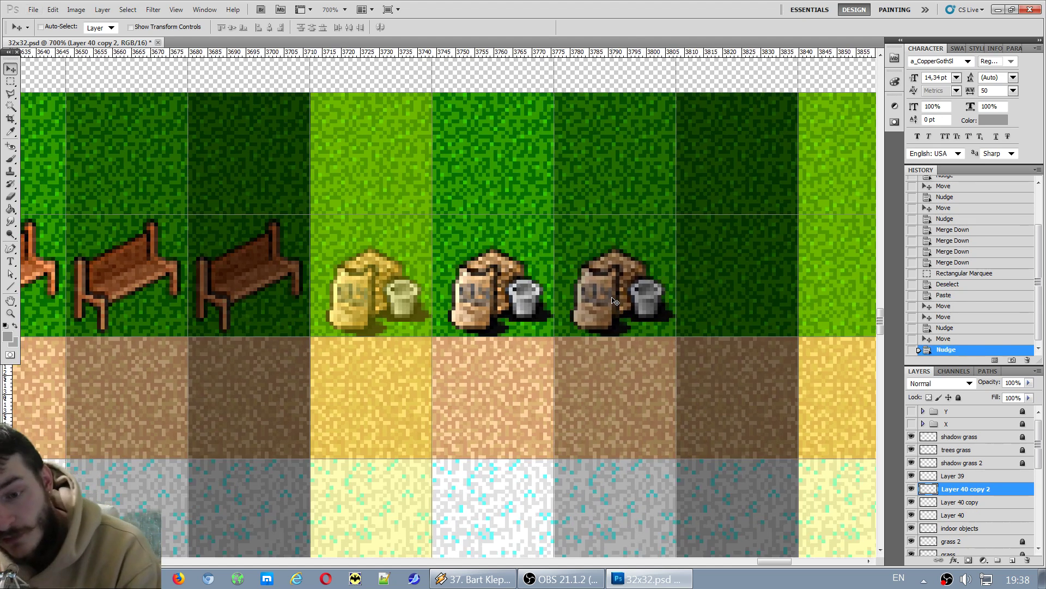
key(Left)
key(Right)
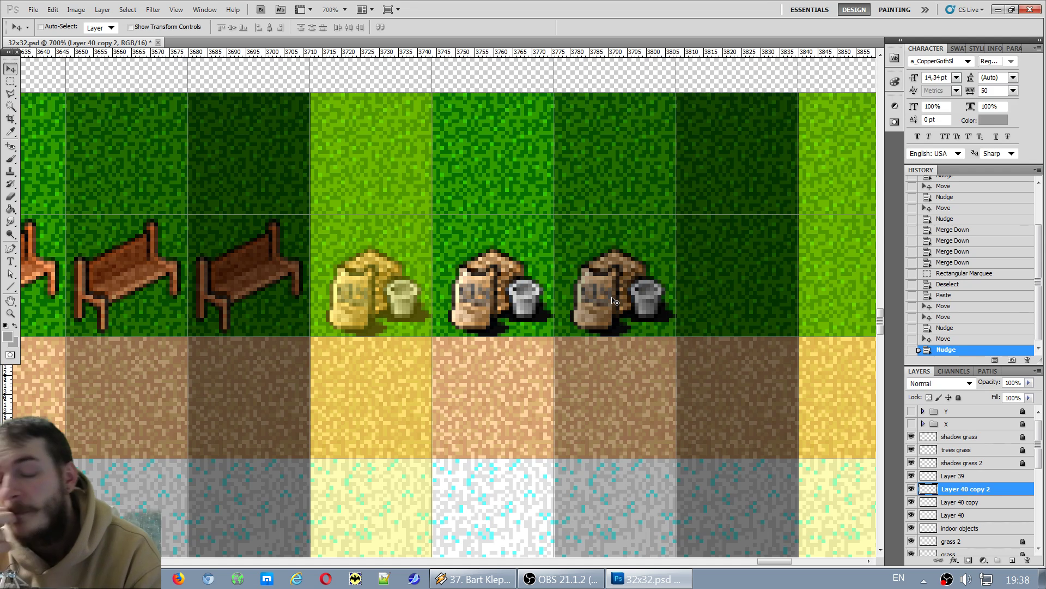
Duplicate the sacks-and-bucket sprite into the darkest grass cell and nudge it into alignment.
drag(626, 299, 748, 290)
key(Right)
key(Left)
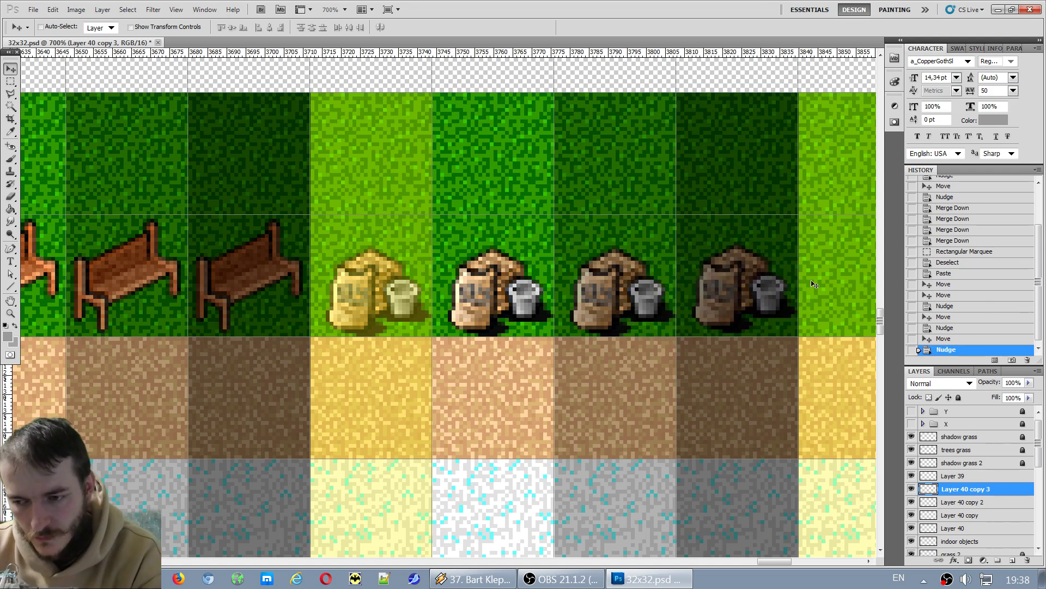
key(Right)
key(Left)
key(Right)
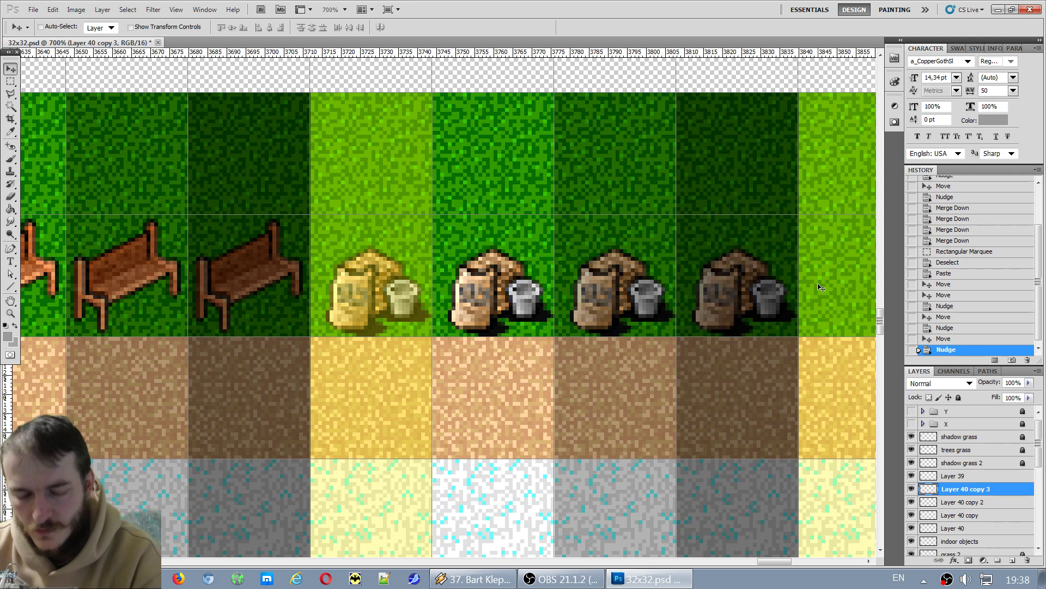
Merge the three sacks-and-bucket copies down into Layer 40 and check the merged layer by hiding and showing it.
key(ctrl+e)
key(ctrl+e)
key(ctrl+e)
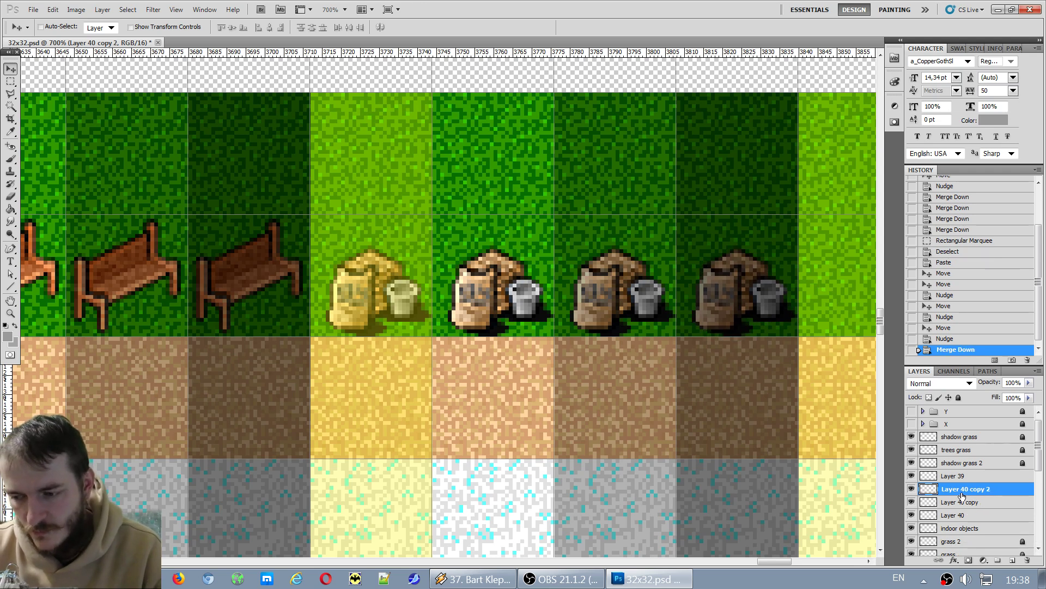
click(912, 489)
click(911, 489)
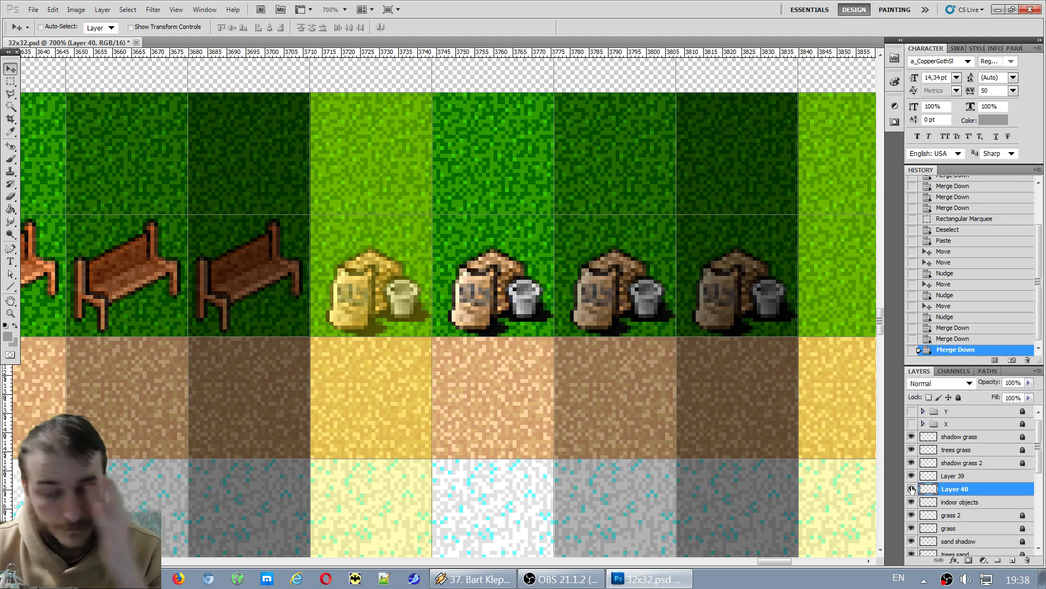
Nudge the merged sacks-and-bucket row about 2 px left and 3 px up within its grass cells, and activate the Rectangular Marquee tool.
key(Left)
key(Left)
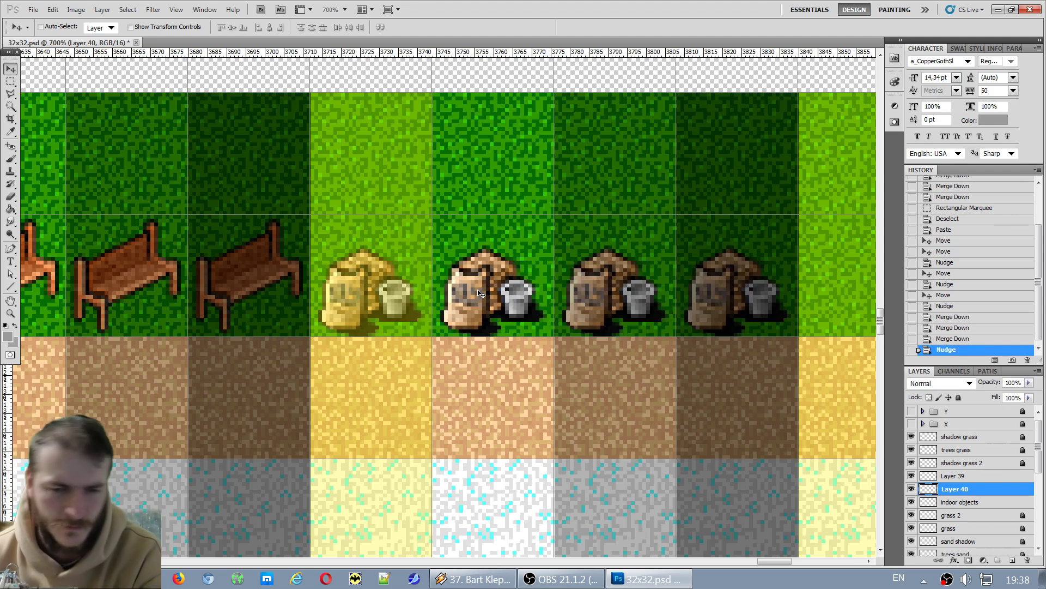
key(Up)
key(Up)
key(Up)
key(Up)
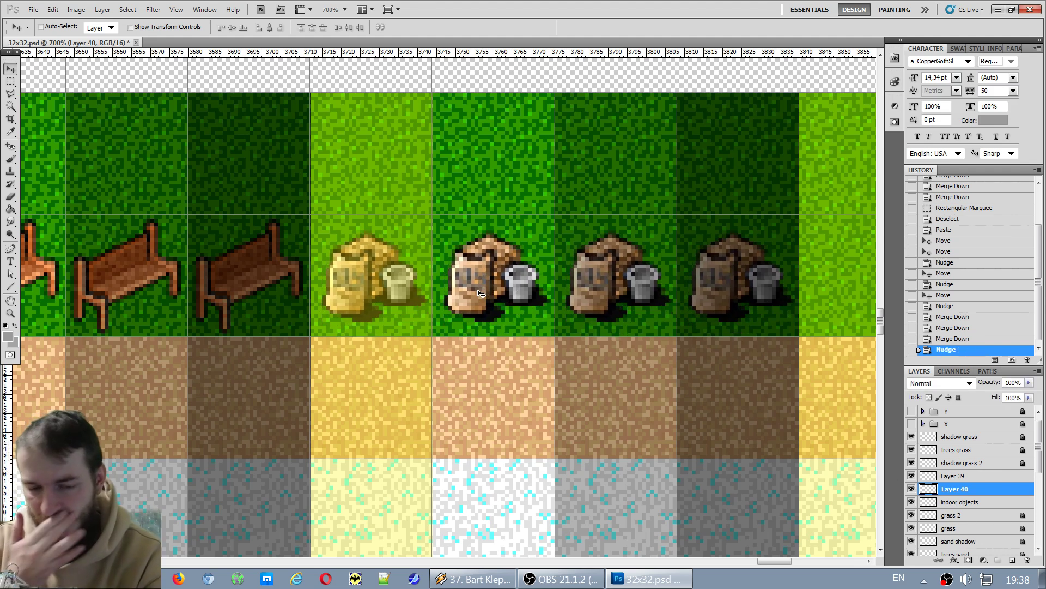
key(Down)
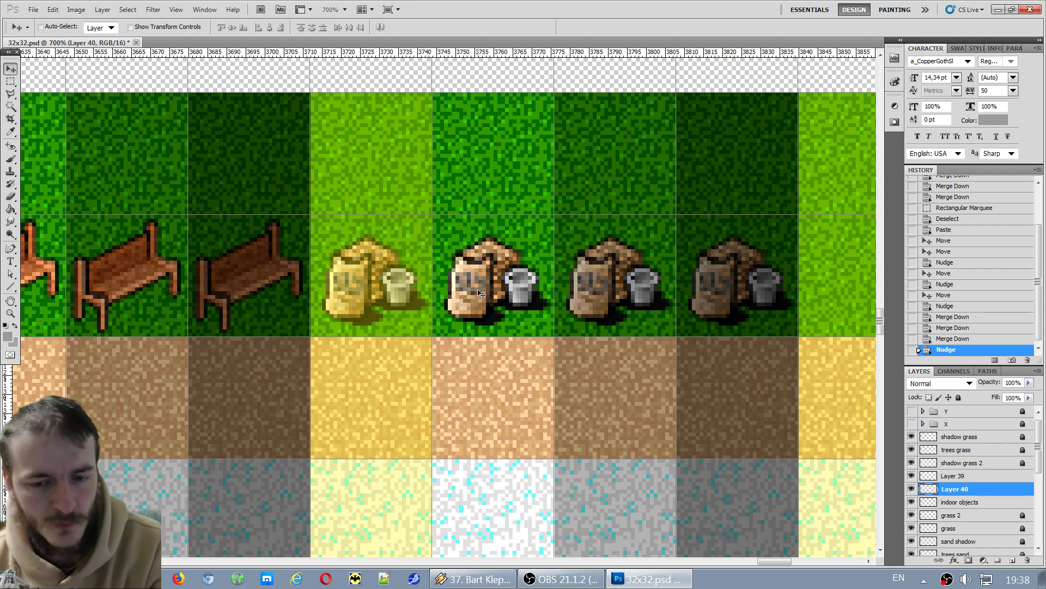
key(Up)
key(Down)
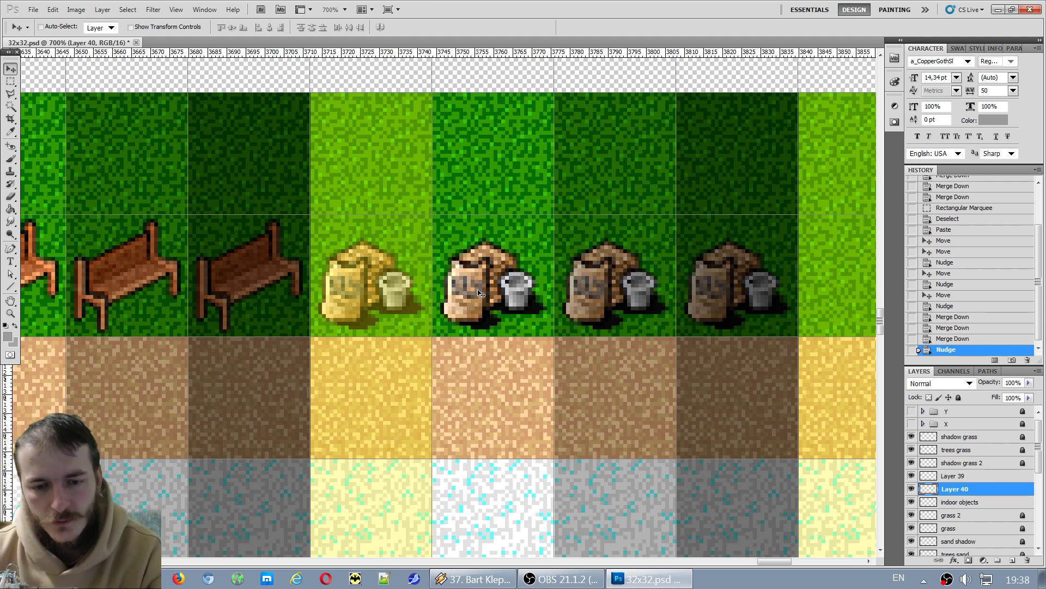
key(Up)
key(Down)
key(Up)
key(Down)
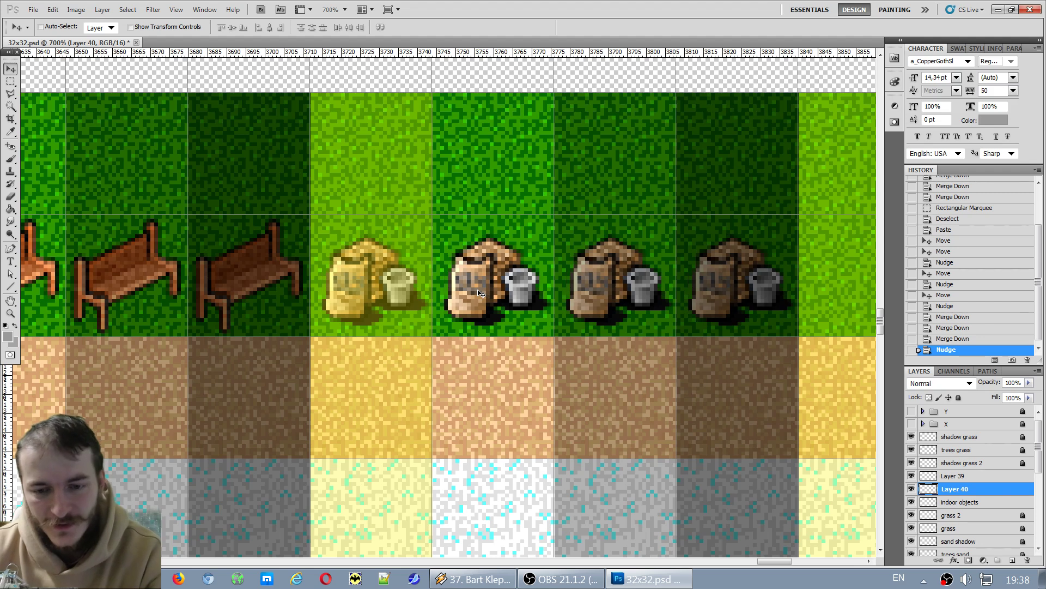
key(Left)
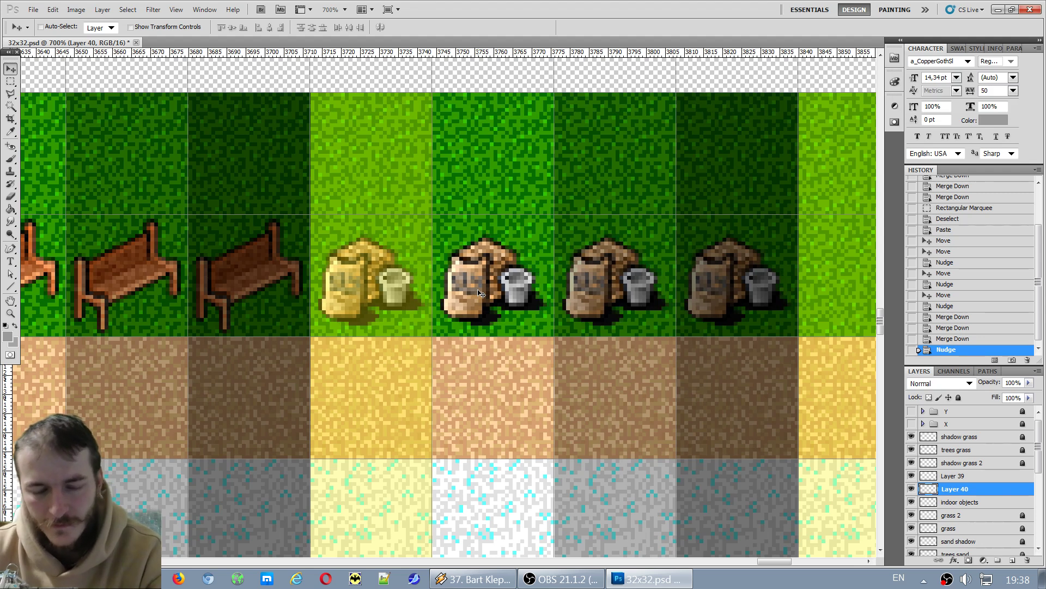
key(Right)
key(Left)
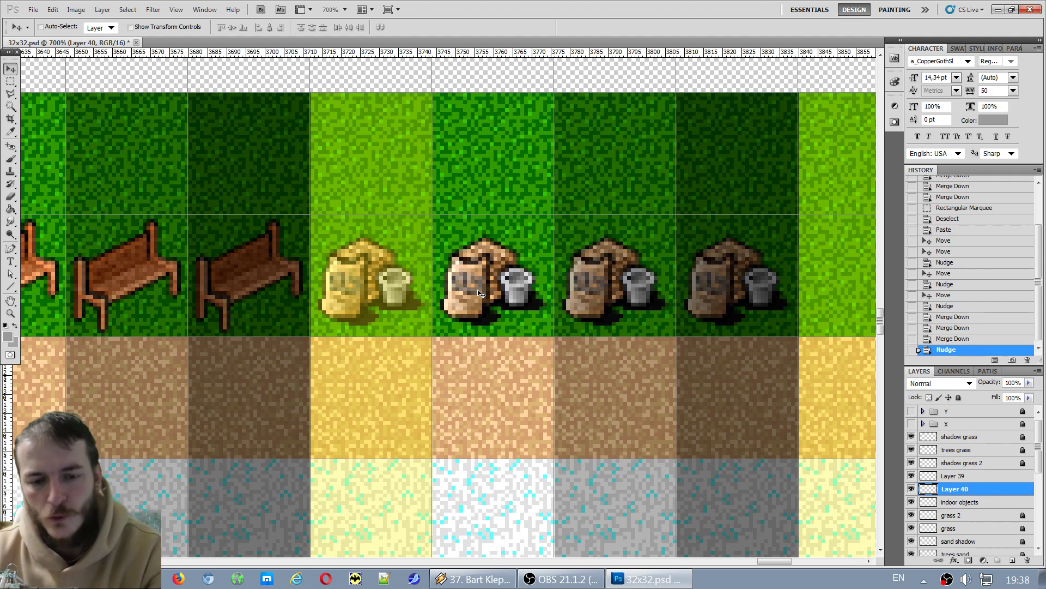
key(Up)
key(Down)
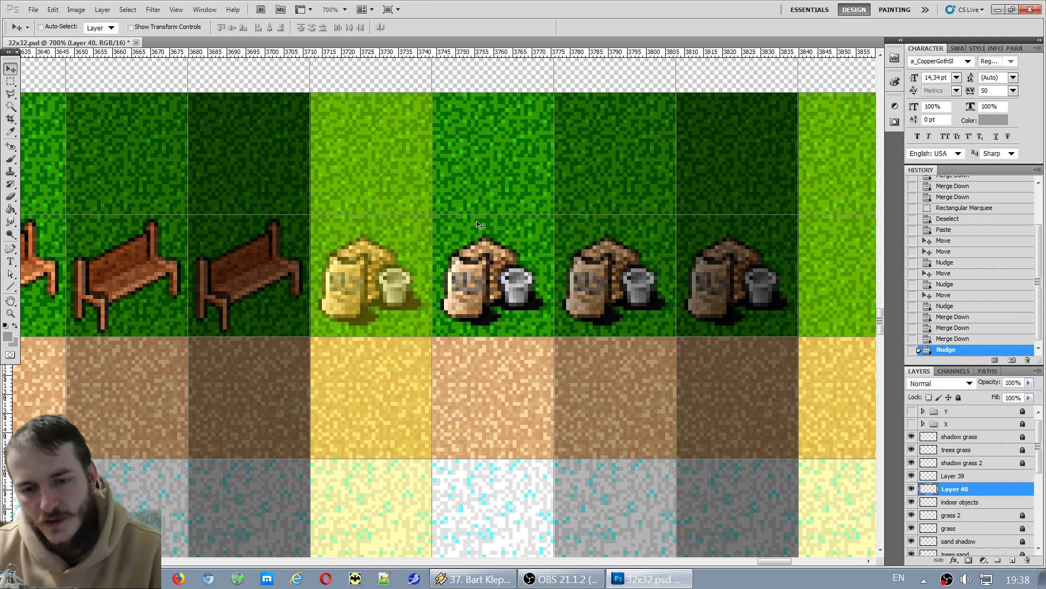
key(Right)
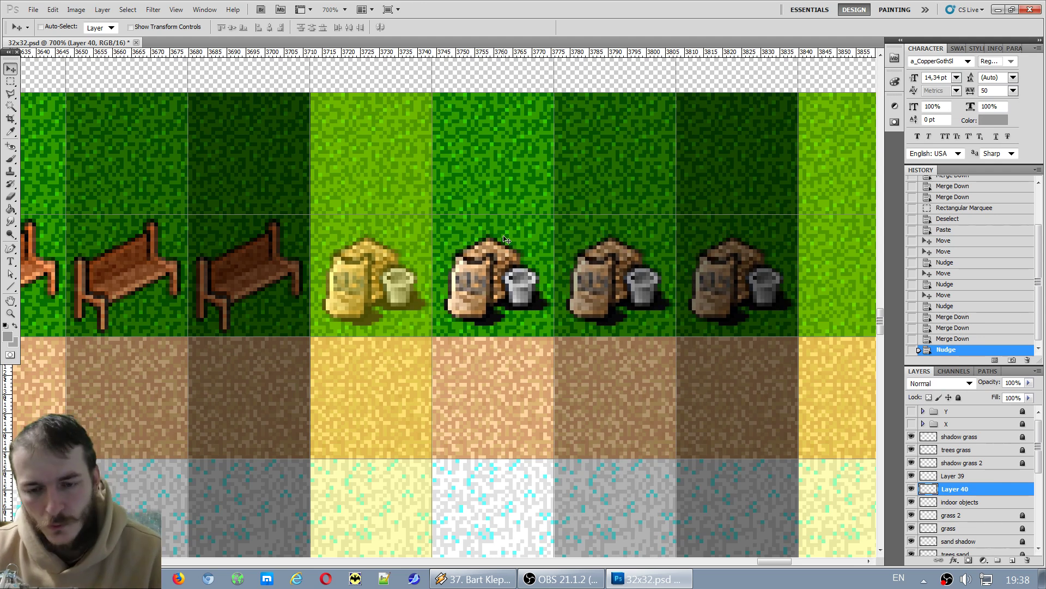
key(Left)
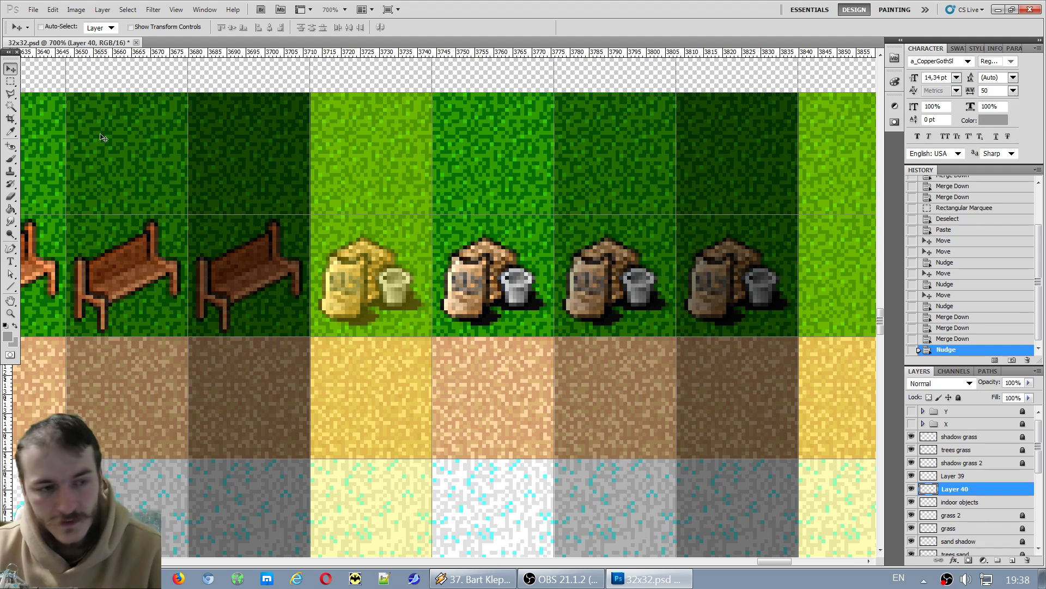
key(m)
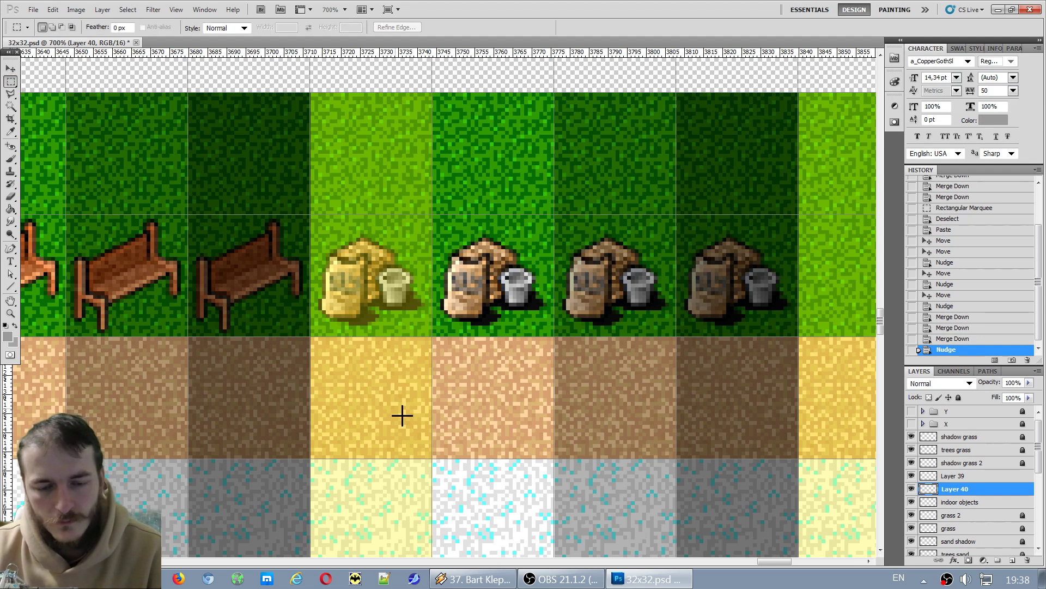
Check the contents of Layer 40 and Layer 39 by toggling their visibility, and merge Layer 39 down into Layer 40.
scroll(423, 418, down, 3)
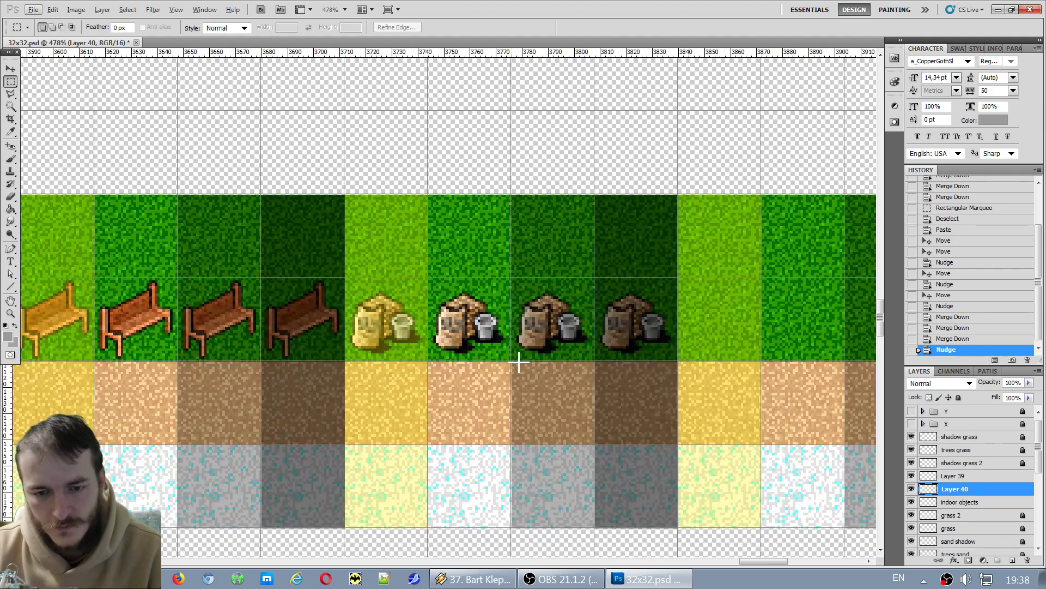
scroll(502, 377, up, 4)
scroll(502, 378, up, 3)
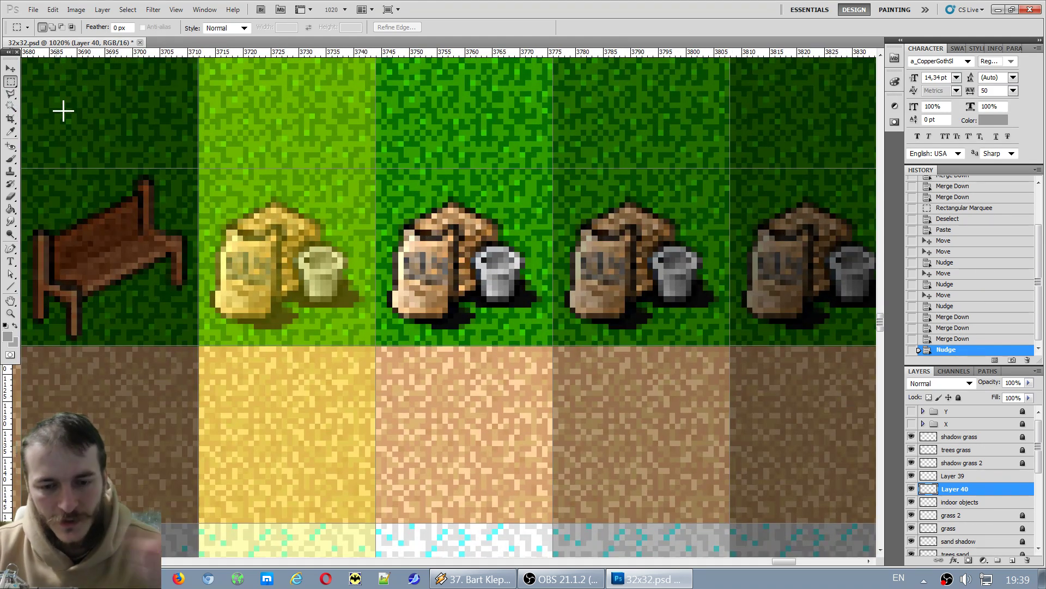
click(911, 490)
click(910, 490)
click(912, 475)
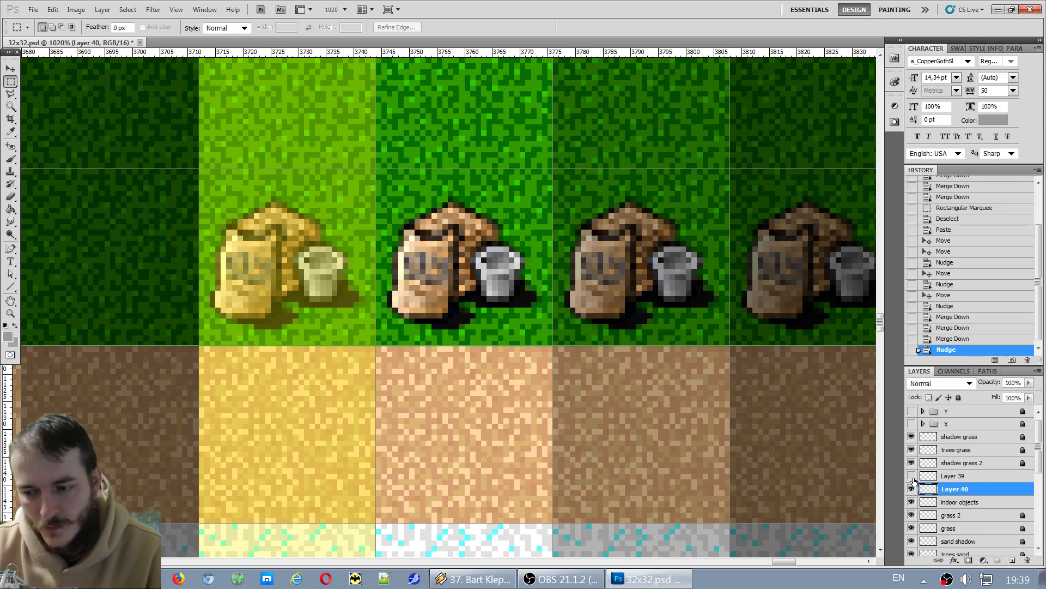
click(912, 476)
click(952, 476)
key(ctrl+e)
Copy the barrel-and-sacks sprite from the indoor objects layer using a rectangular selection around it, and clear the selection.
scroll(472, 451, down, 1)
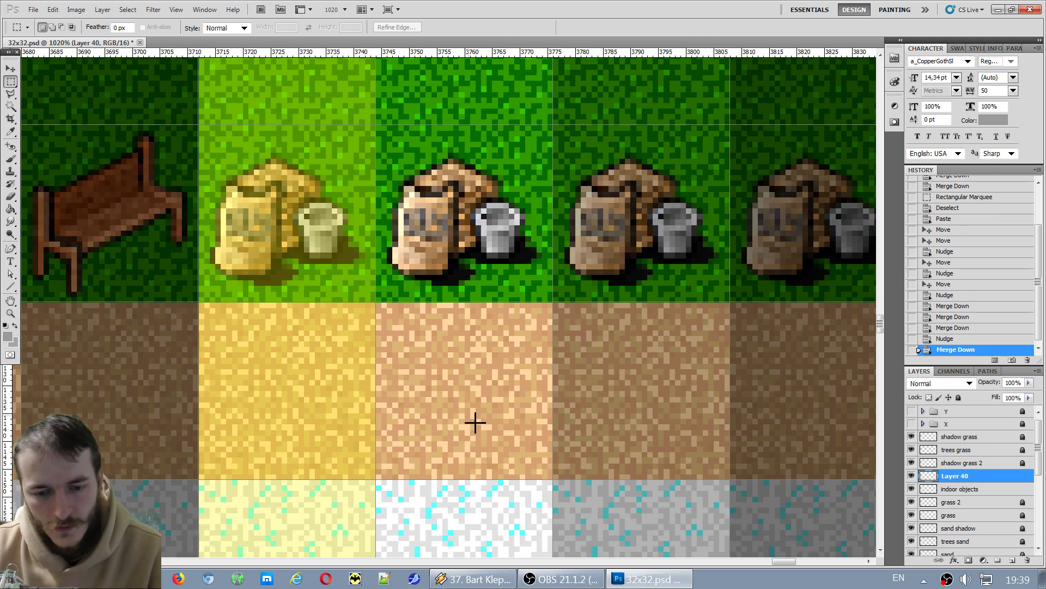
scroll(476, 422, down, 6)
scroll(468, 427, down, 1)
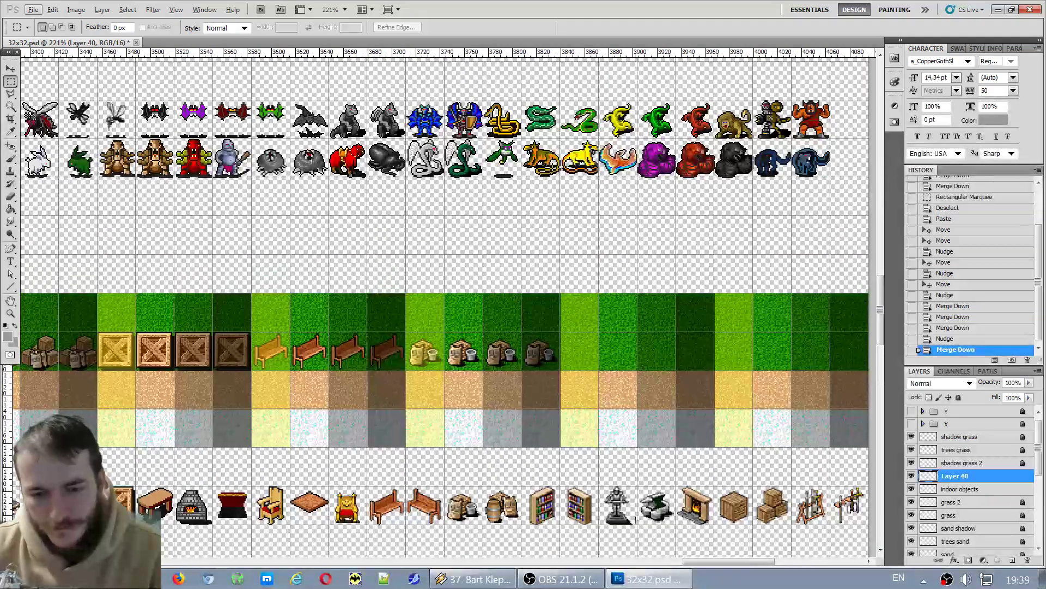
scroll(553, 542, up, 3)
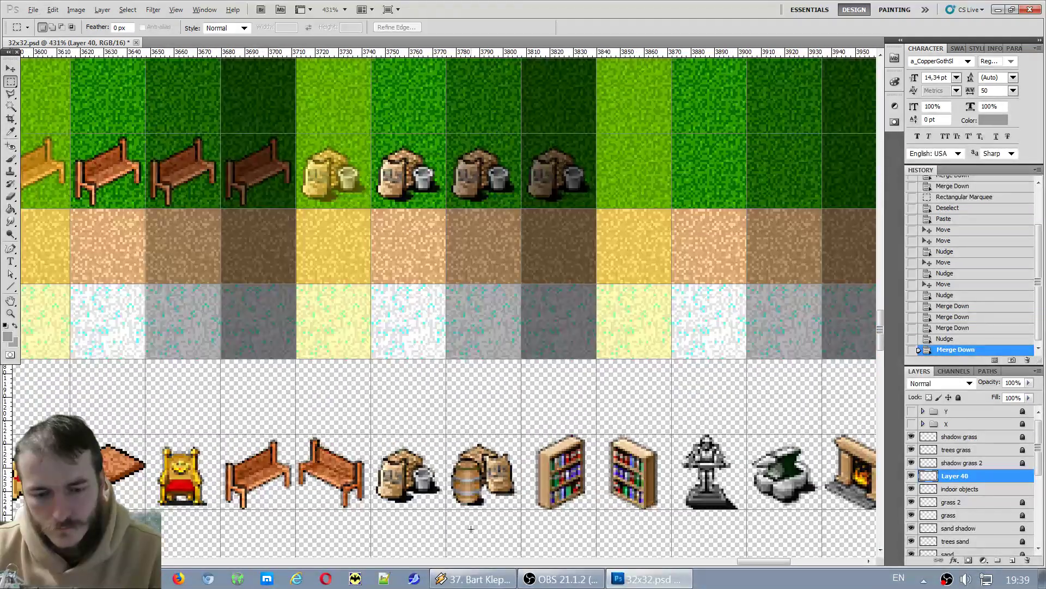
scroll(471, 528, down, 2)
scroll(463, 529, down, 1)
scroll(452, 532, up, 1)
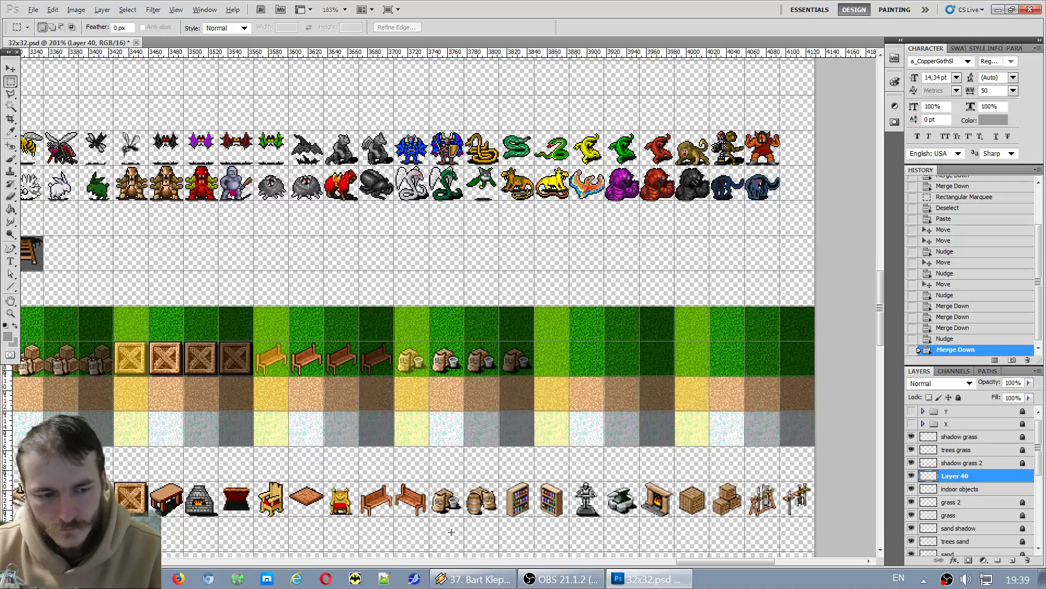
scroll(451, 531, up, 2)
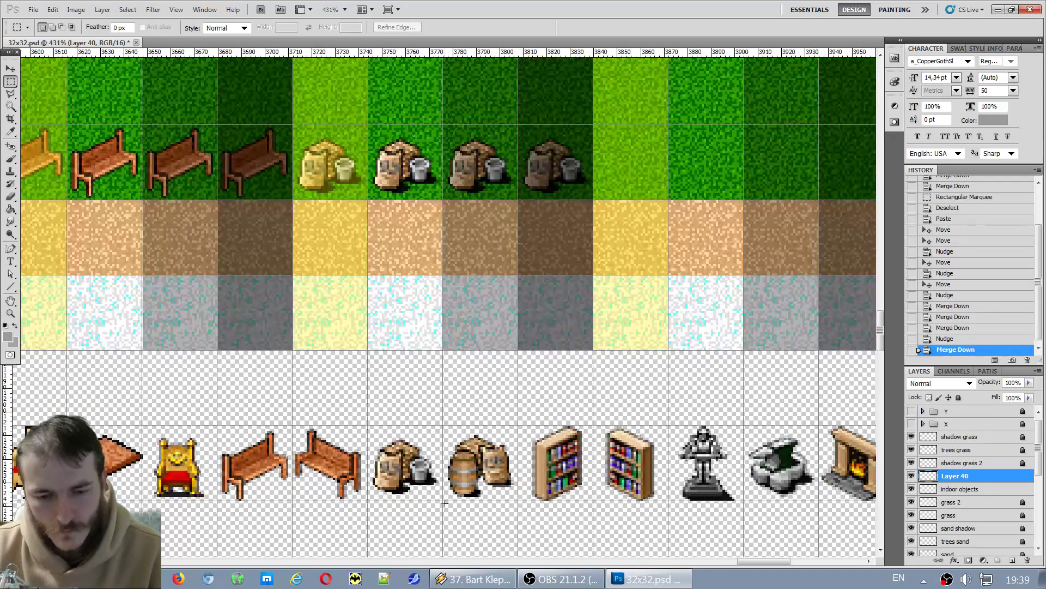
drag(511, 409, 516, 409)
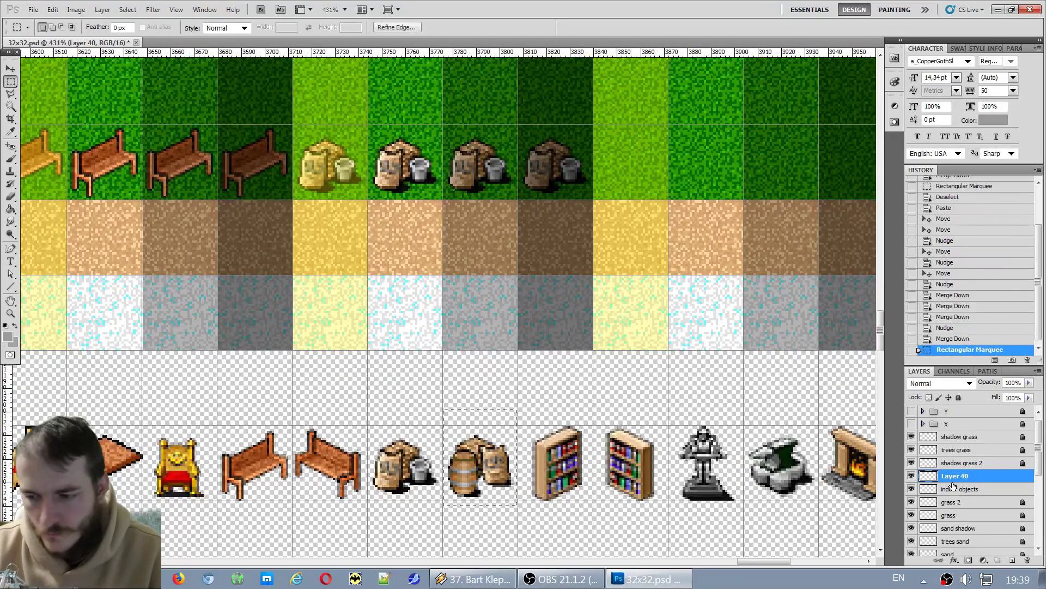
click(959, 489)
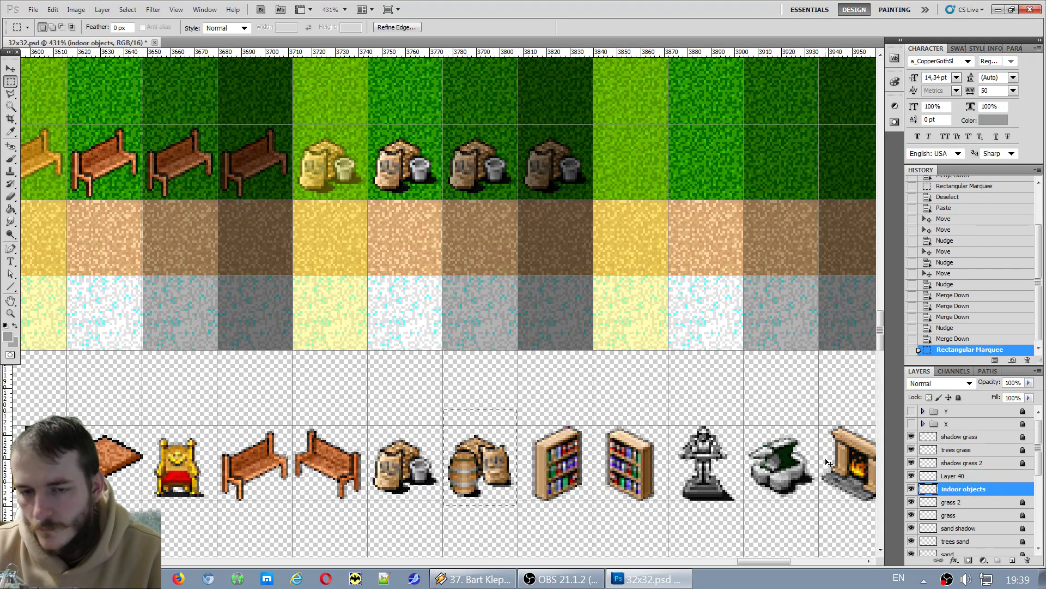
key(ctrl+d)
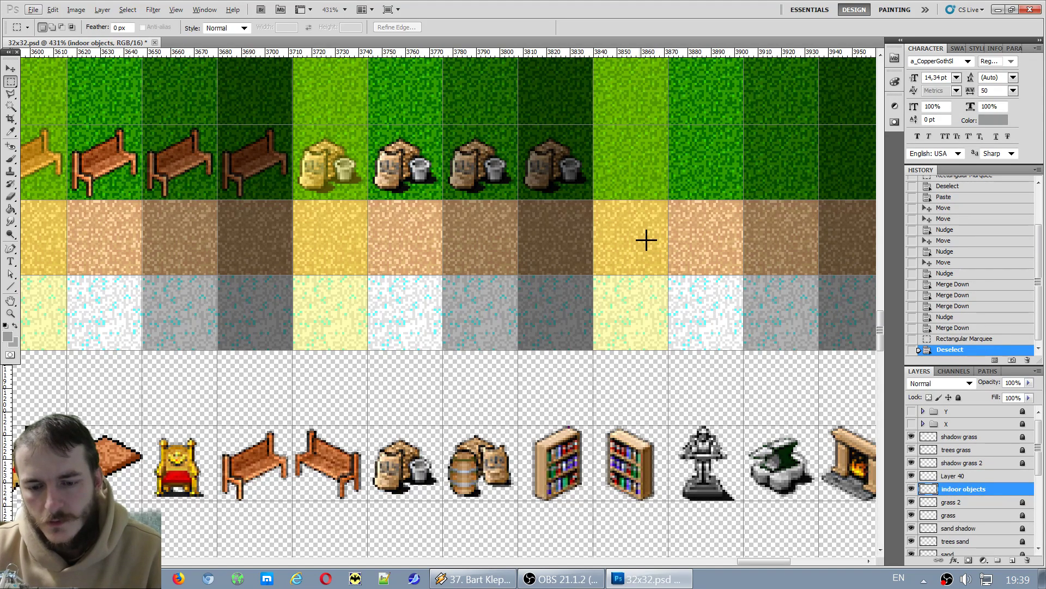
Paste the barrel-and-sacks sprite into the next empty yellow-green grass cell and duplicate it into the neighbouring bright green cell.
scroll(727, 213, up, 3)
scroll(726, 219, down, 3)
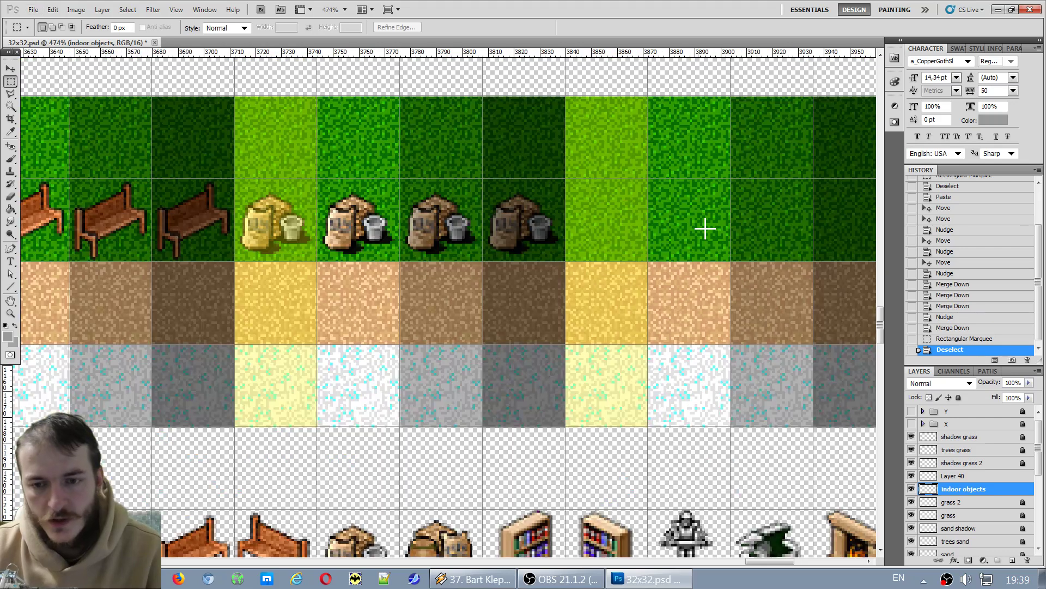
scroll(771, 231, up, 1)
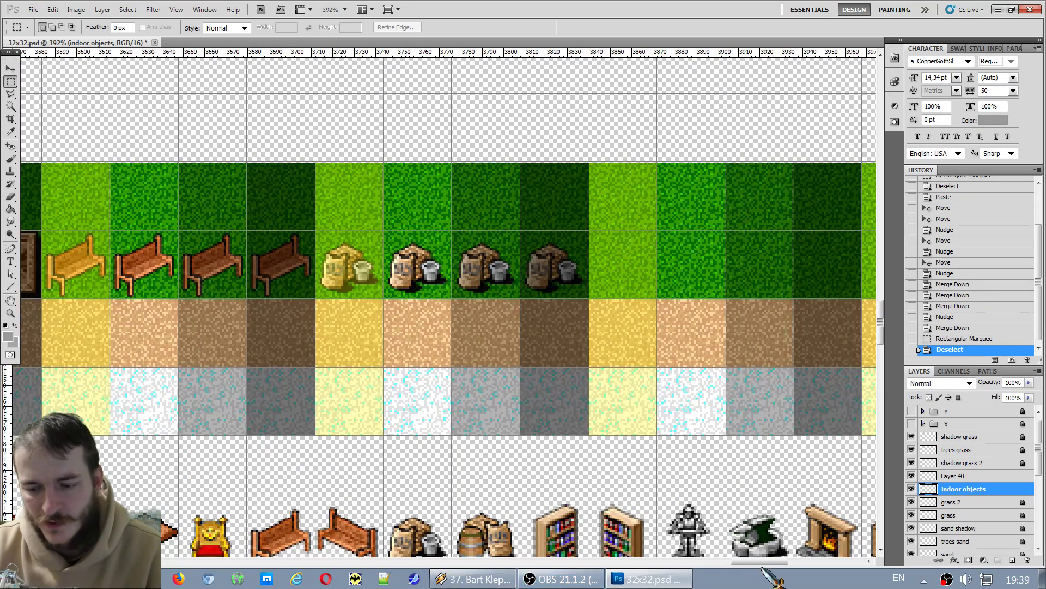
scroll(545, 183, right, 3)
scroll(677, 191, up, 1)
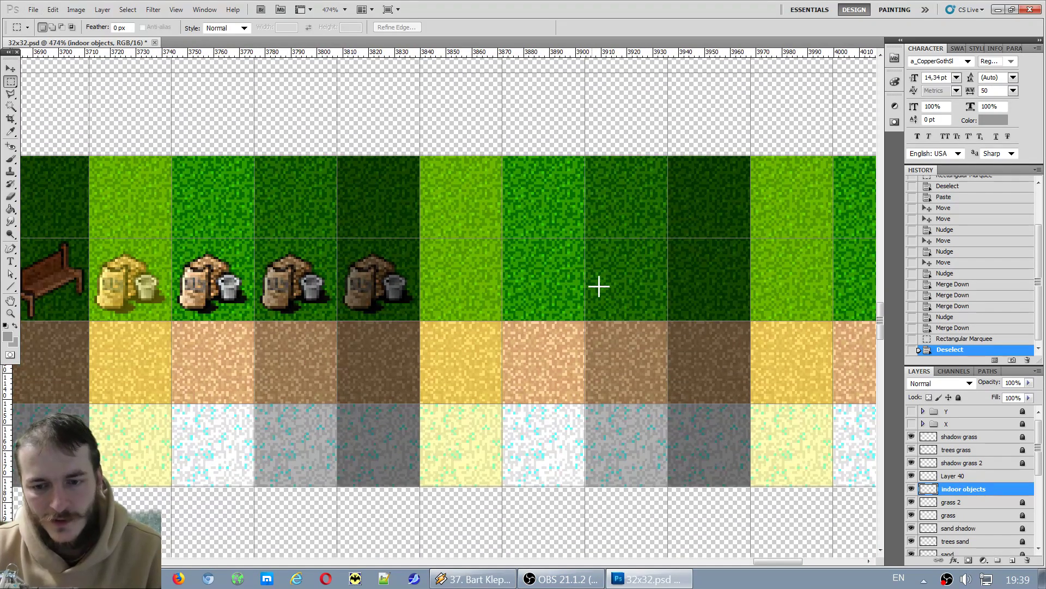
key(ctrl+v)
key(v)
drag(457, 297, 560, 297)
scroll(491, 289, up, 2)
alt+click(560, 297)
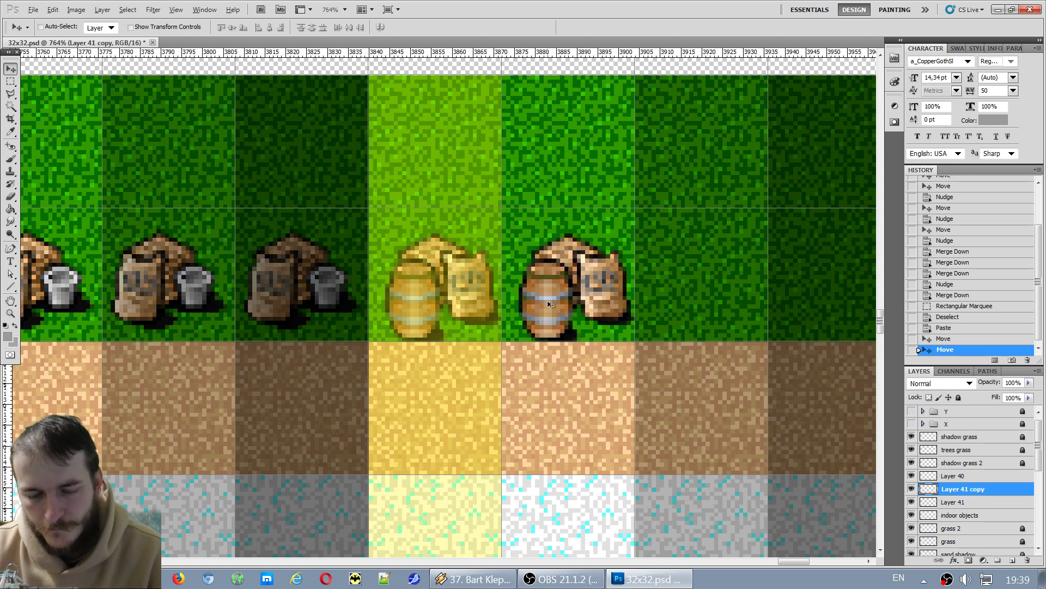
Duplicate the barrel-and-sacks sprite into the two darker grass cells of the same row, aligned with the other copies.
drag(550, 296, 690, 300)
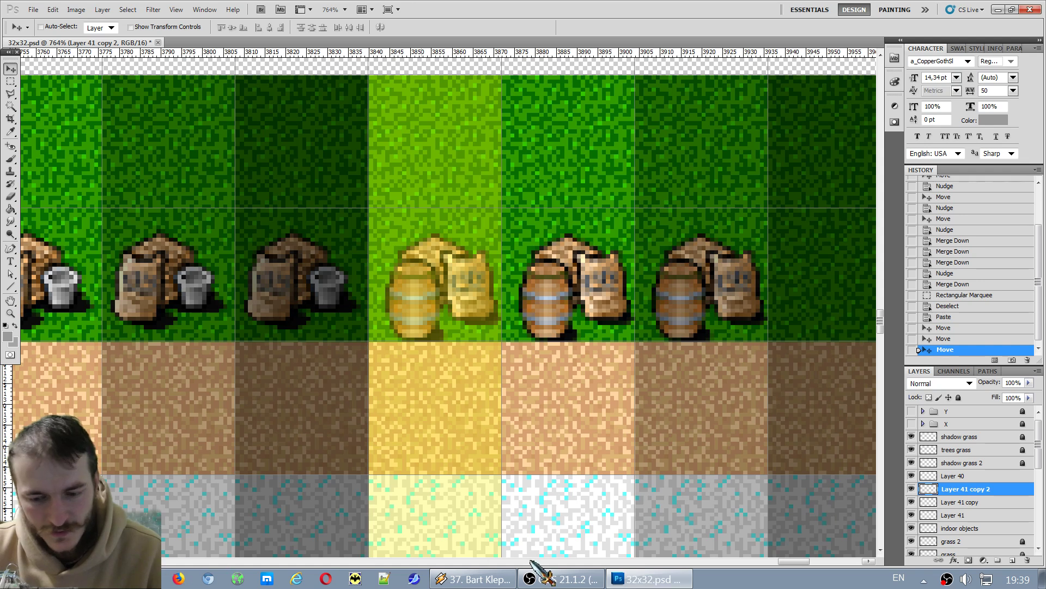
drag(795, 561, 804, 562)
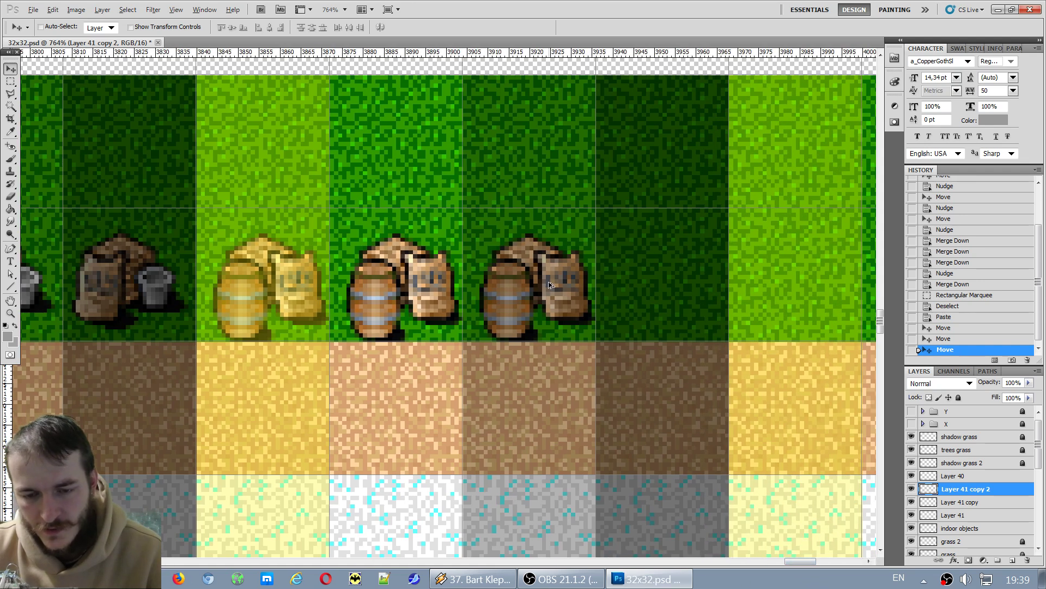
drag(549, 284, 667, 277)
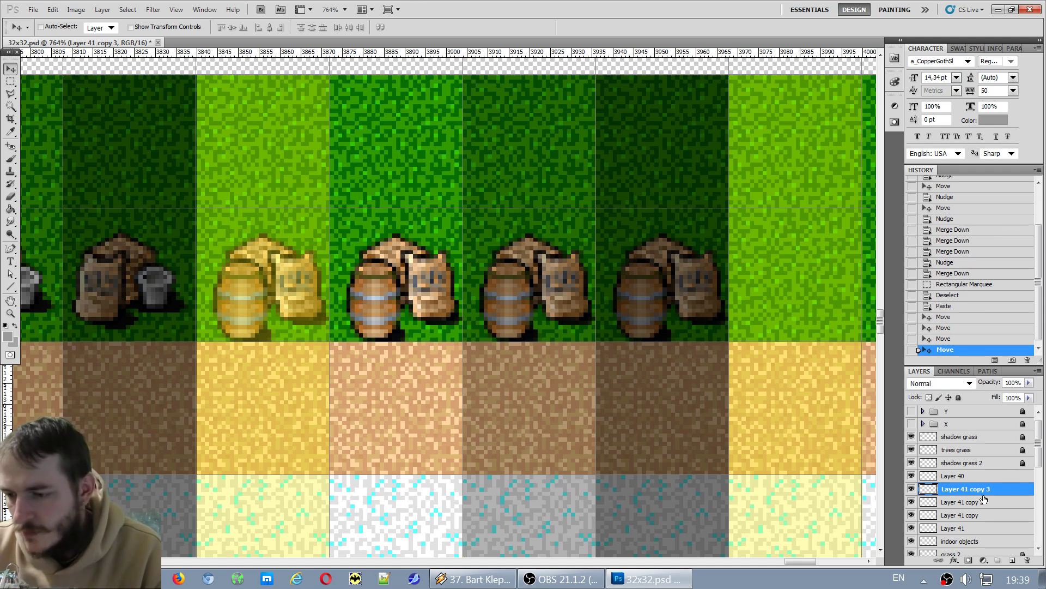
Merge the three barrel-and-sacks copies down into Layer 41.
key(ctrl+e)
key(ctrl+e)
key(ctrl+e)
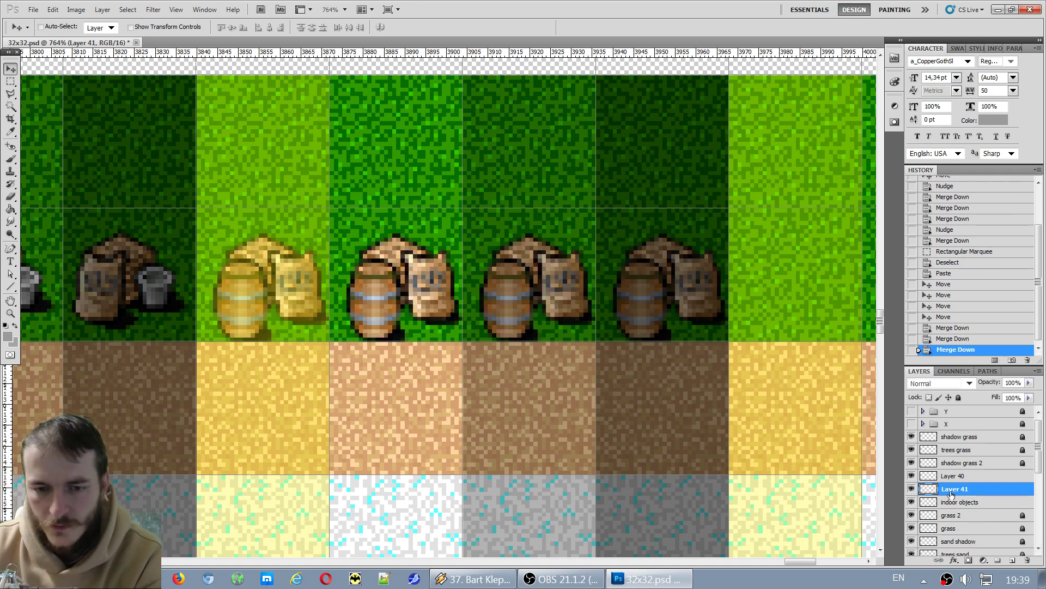
Nudge the merged barrel-and-sacks row about 1 px left and 2 px up, and merge Layer 40 down into Layer 41.
key(Left)
key(Left)
key(Up)
key(Up)
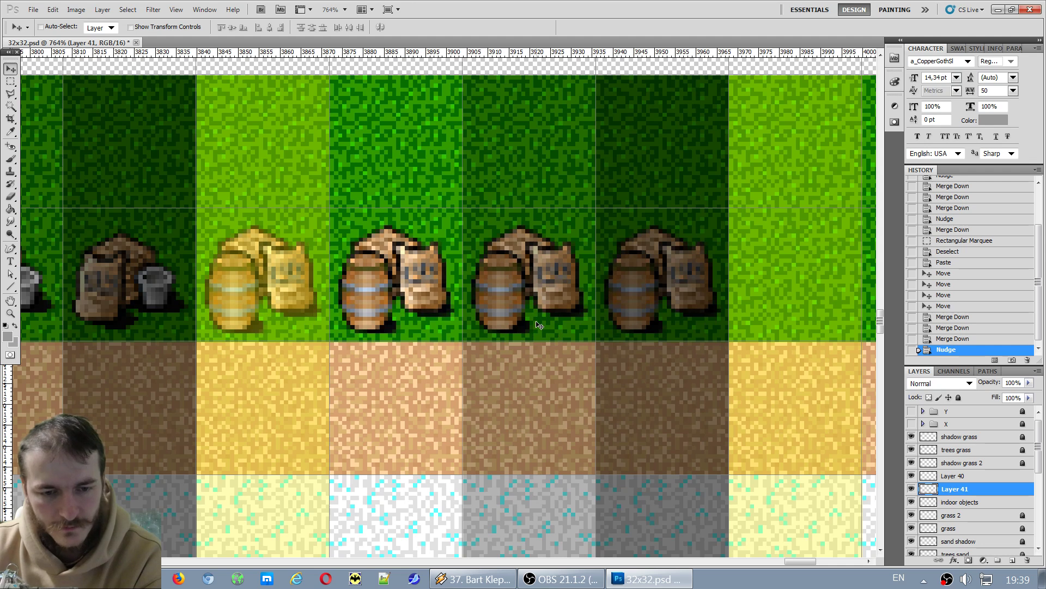
key(Right)
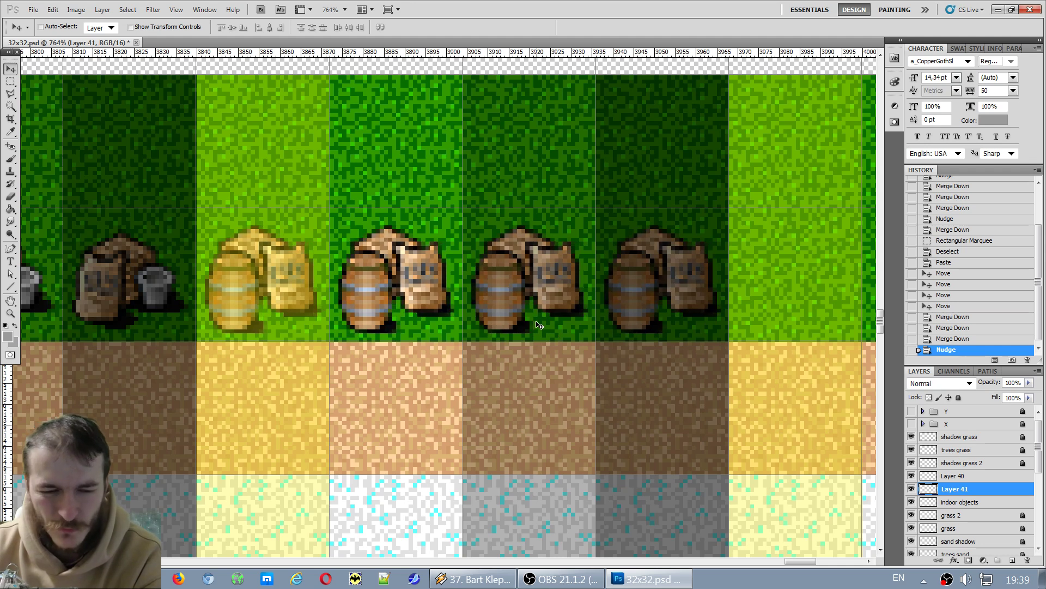
key(Left)
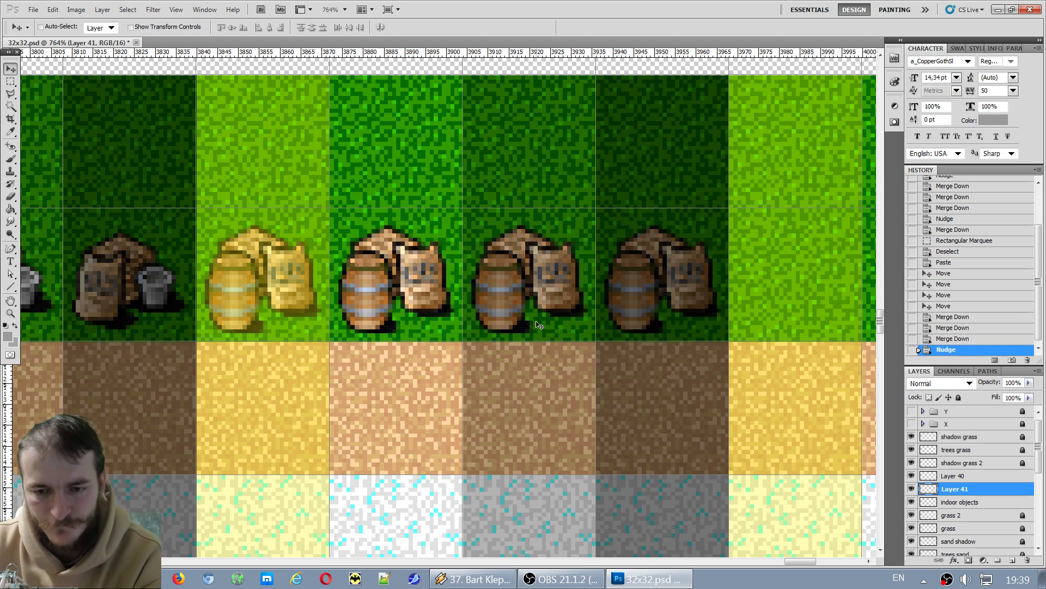
key(Right)
key(Left)
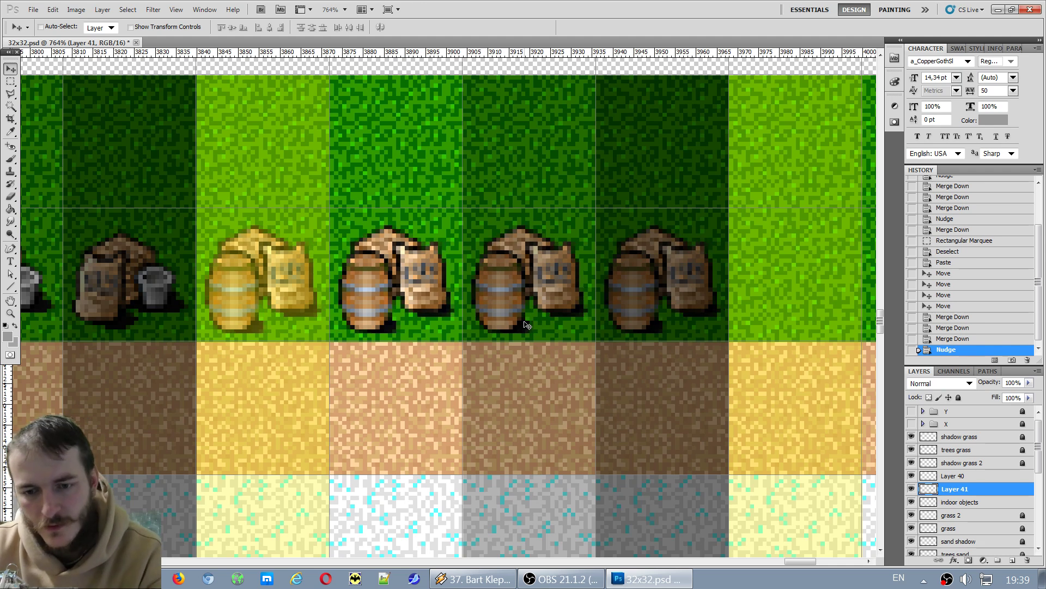
key(Right)
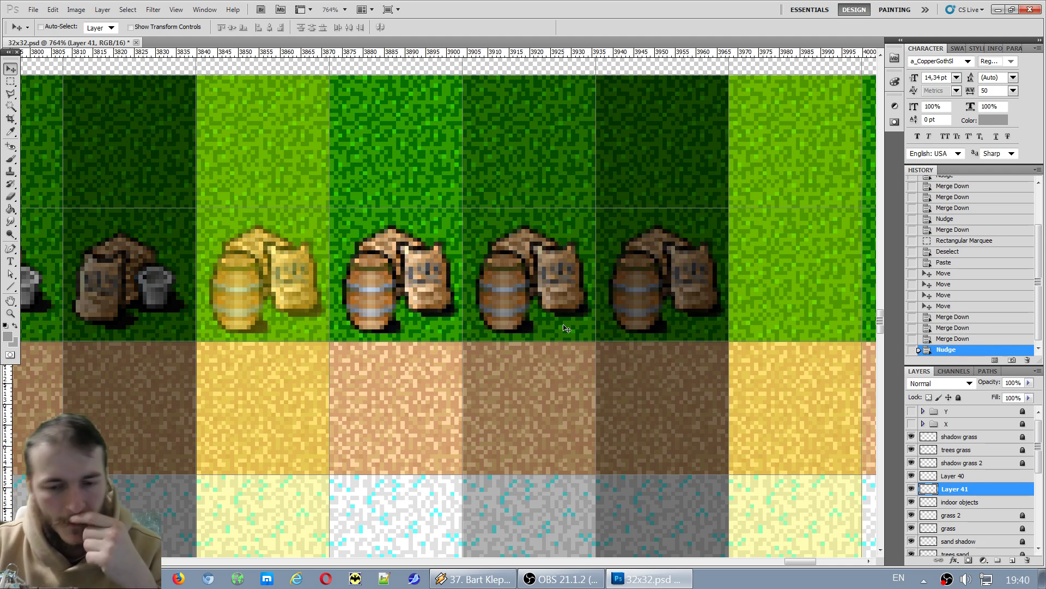
click(955, 476)
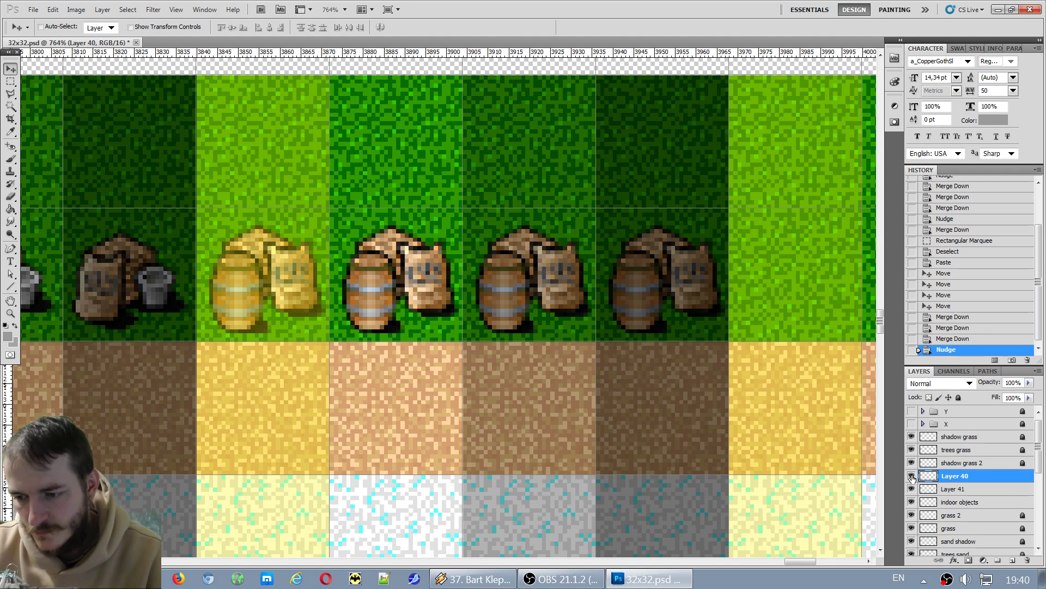
key(ctrl+e)
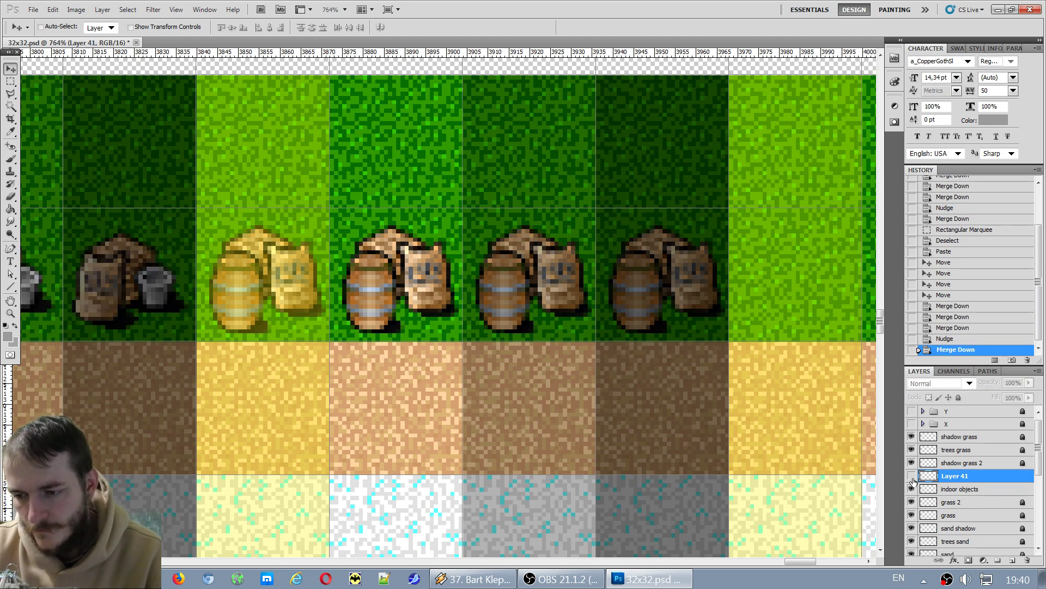
Copy the knight statue sprite from the indoor objects layer using a rectangular selection around it, and clear the selection.
click(10, 81)
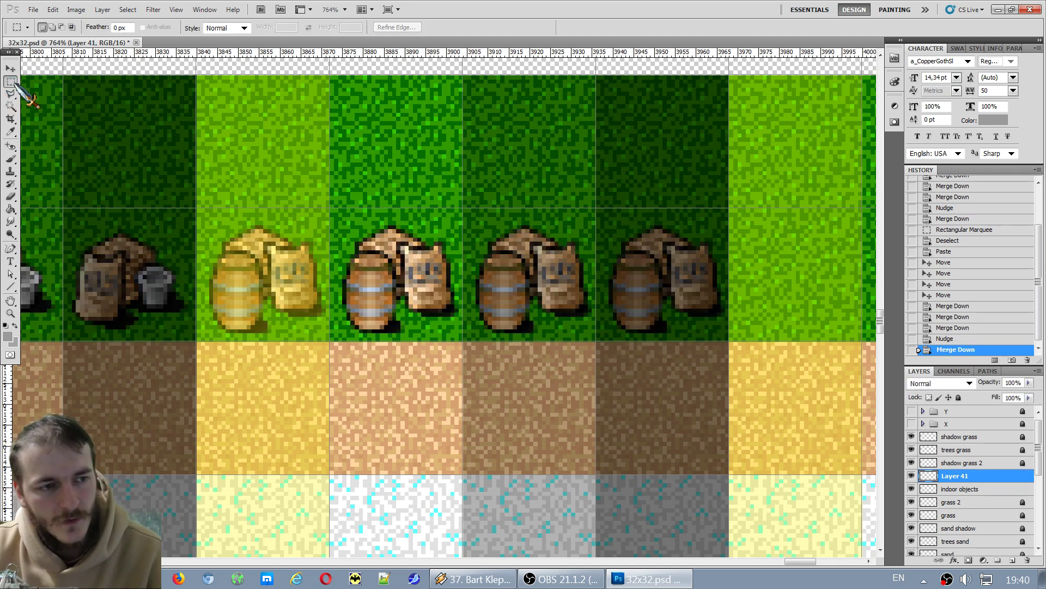
alt+scroll(456, 365, down, 4)
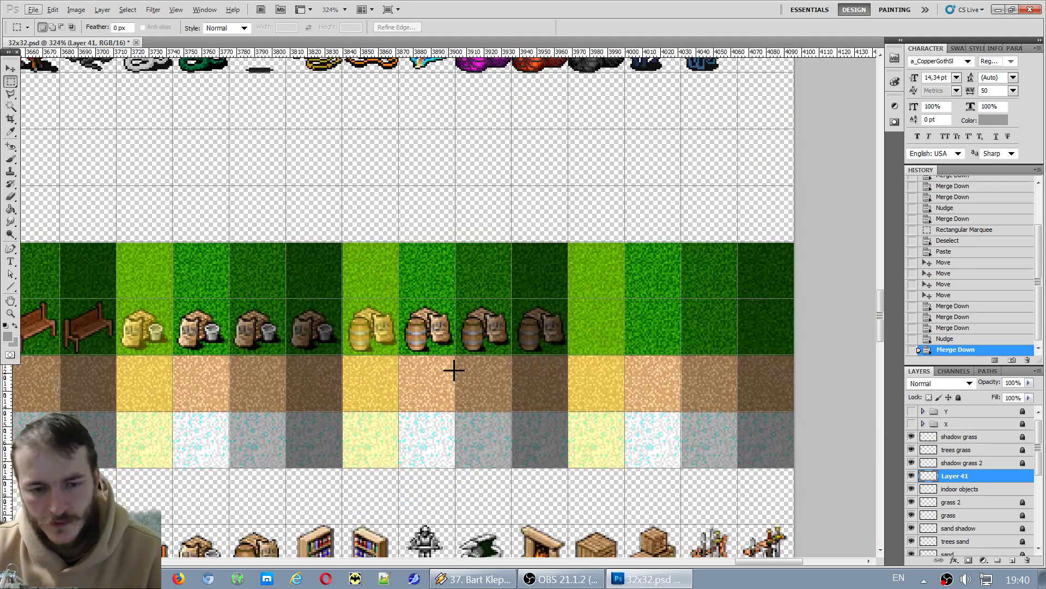
scroll(391, 442, down, 3)
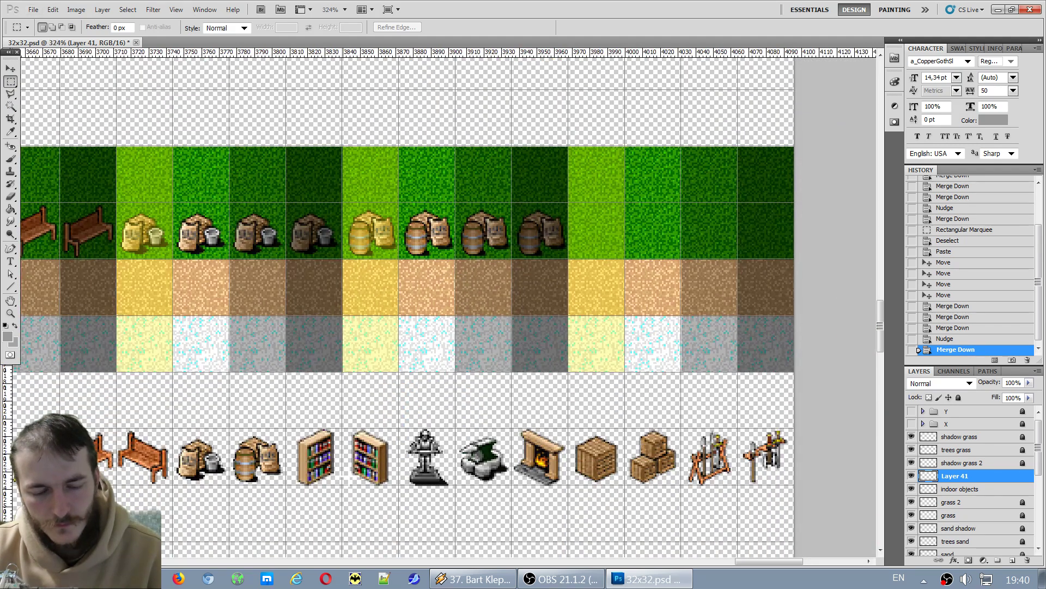
alt+scroll(371, 478, up, 1)
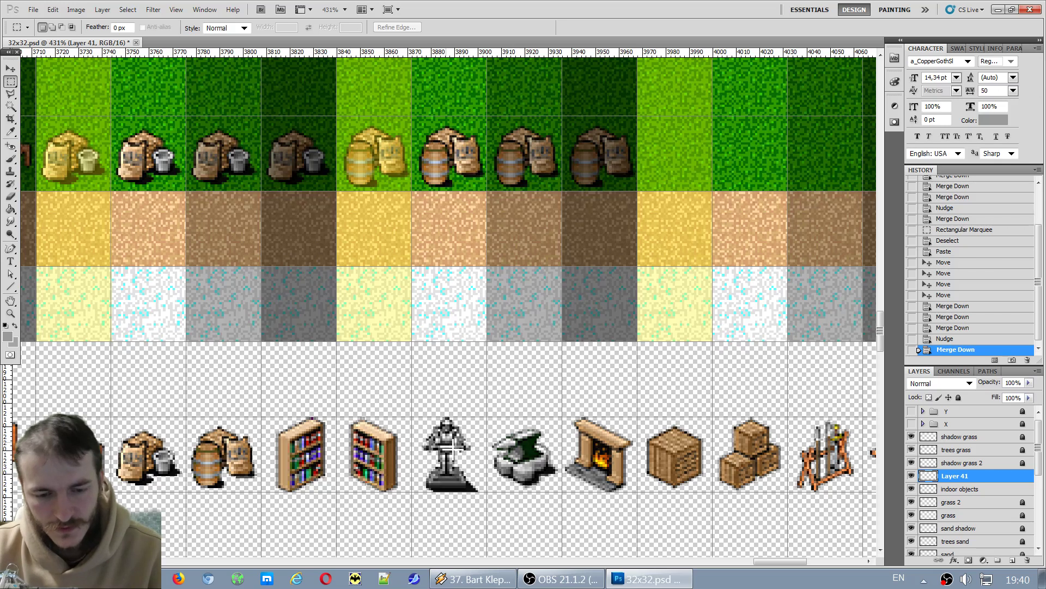
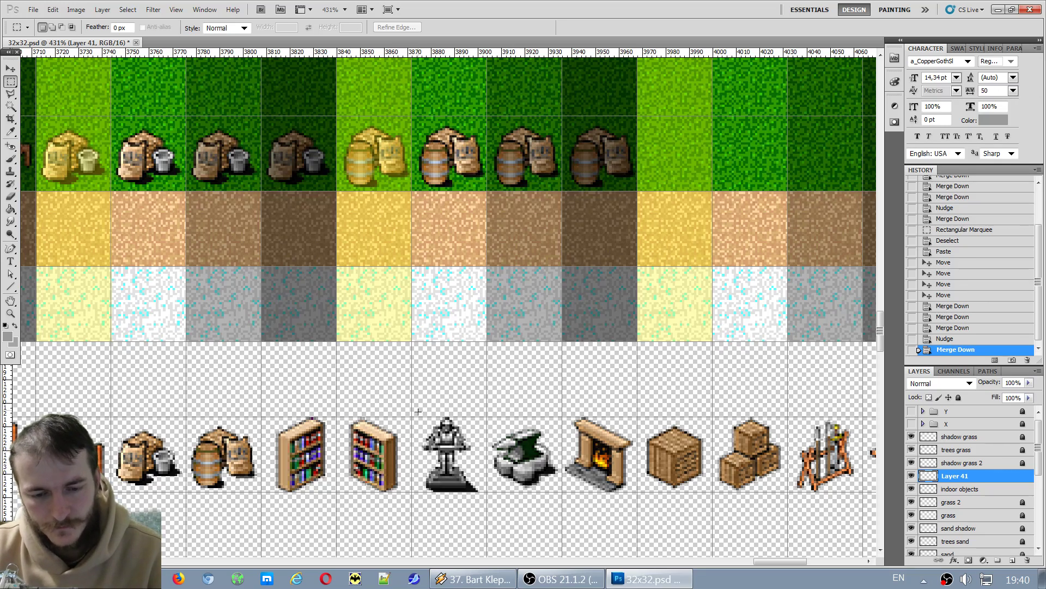
drag(478, 508, 485, 509)
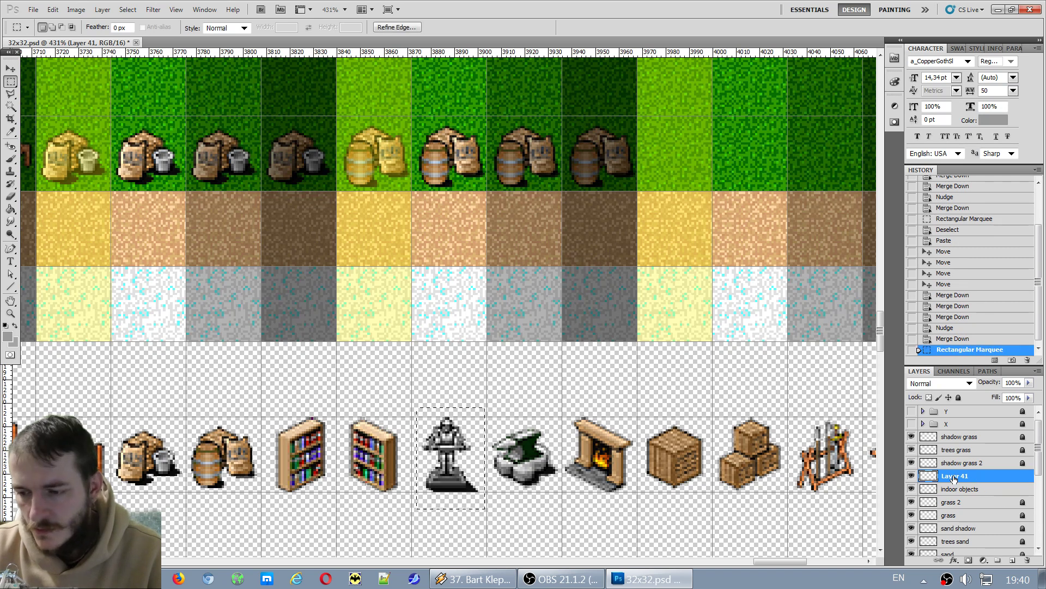
click(967, 489)
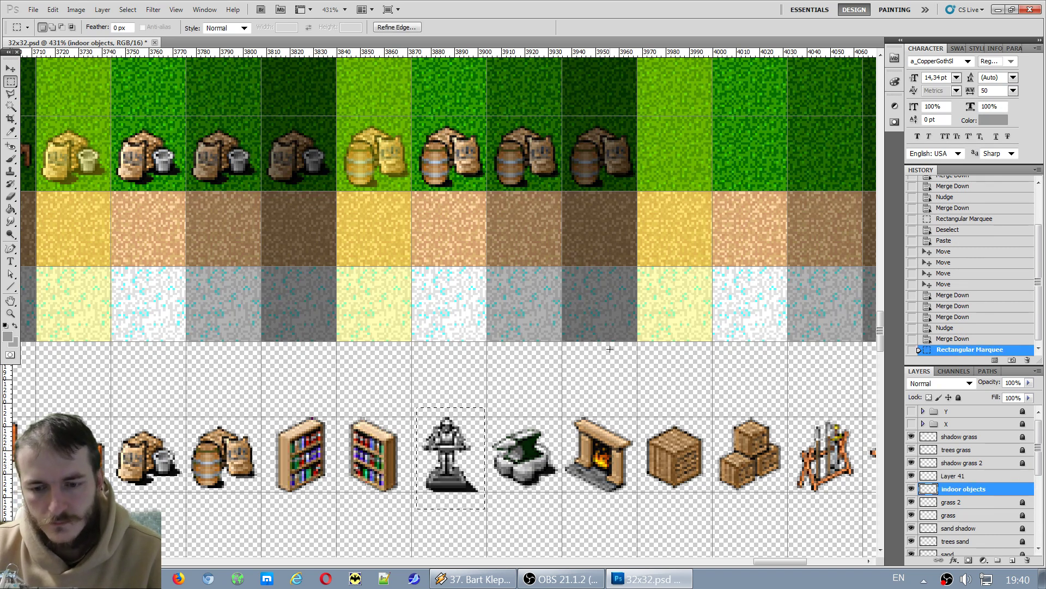
click(735, 310)
scroll(735, 310, up, 2)
scroll(707, 240, up, 3)
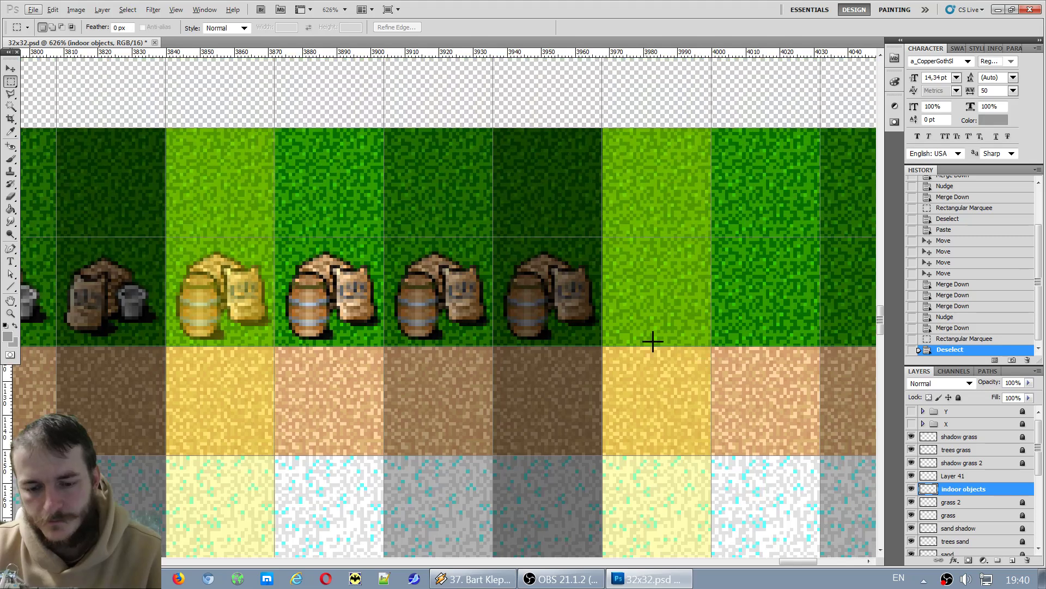
drag(801, 561, 812, 561)
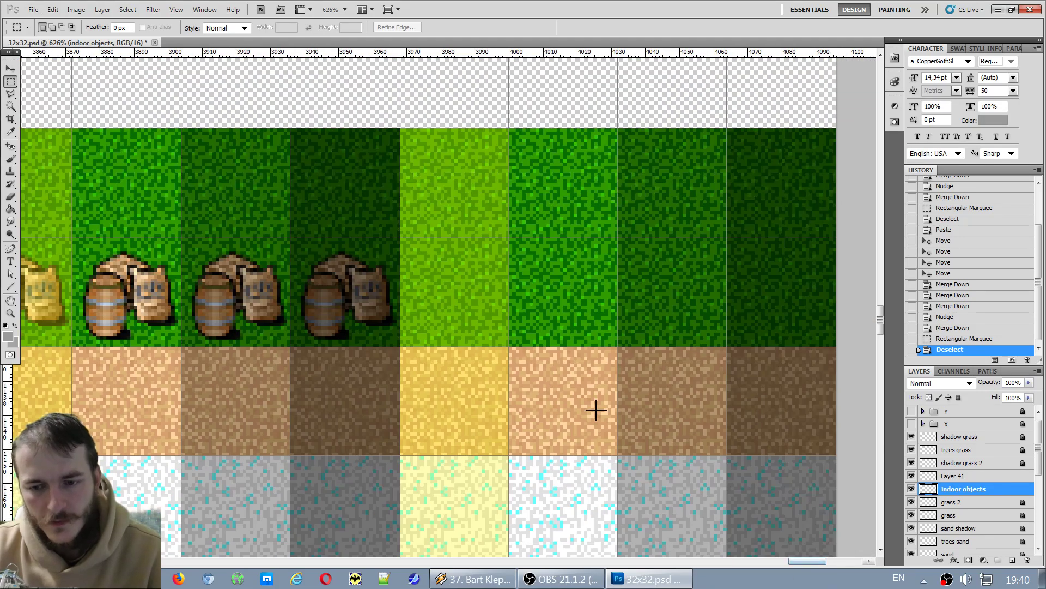
Paste the copied knight statue onto a new layer and place it in the lightest free grass cell of the object row.
key(ctrl+shift+alt+n)
key(ctrl+v)
key(v)
drag(520, 334, 532, 325)
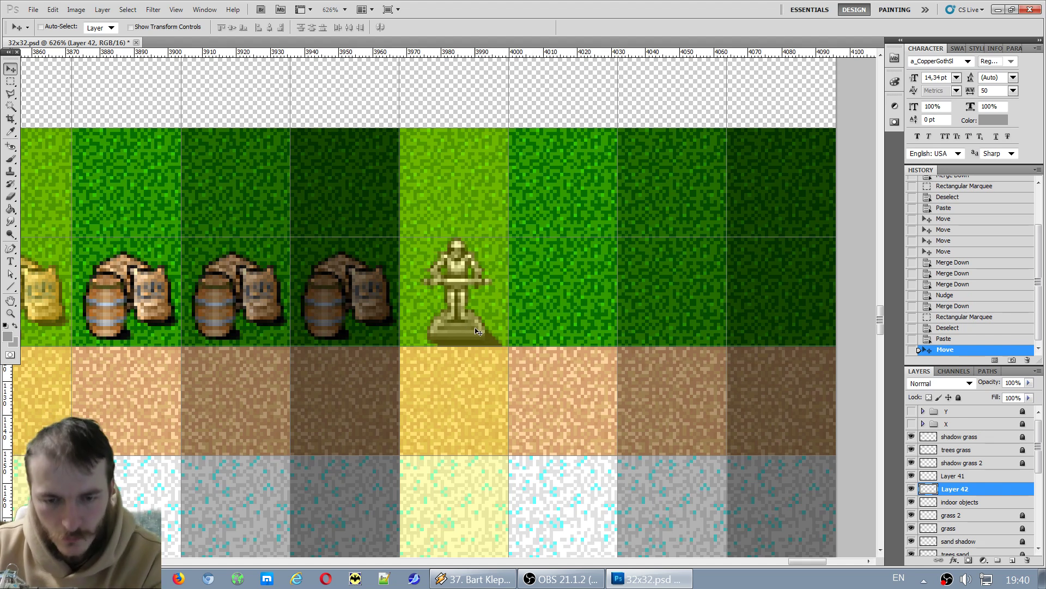
drag(456, 330, 660, 332)
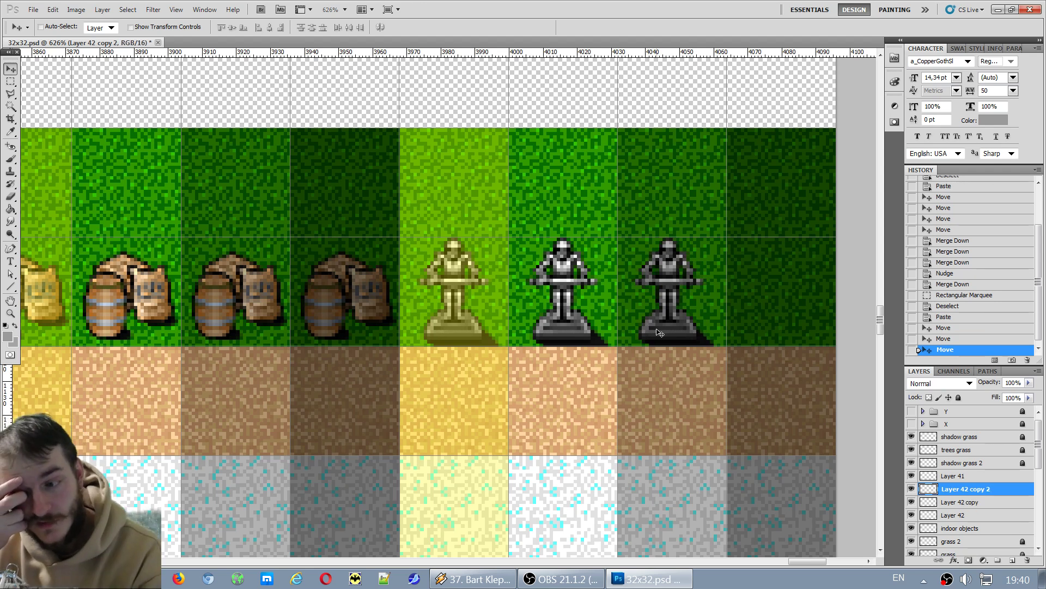
key(Delete)
key(Delete)
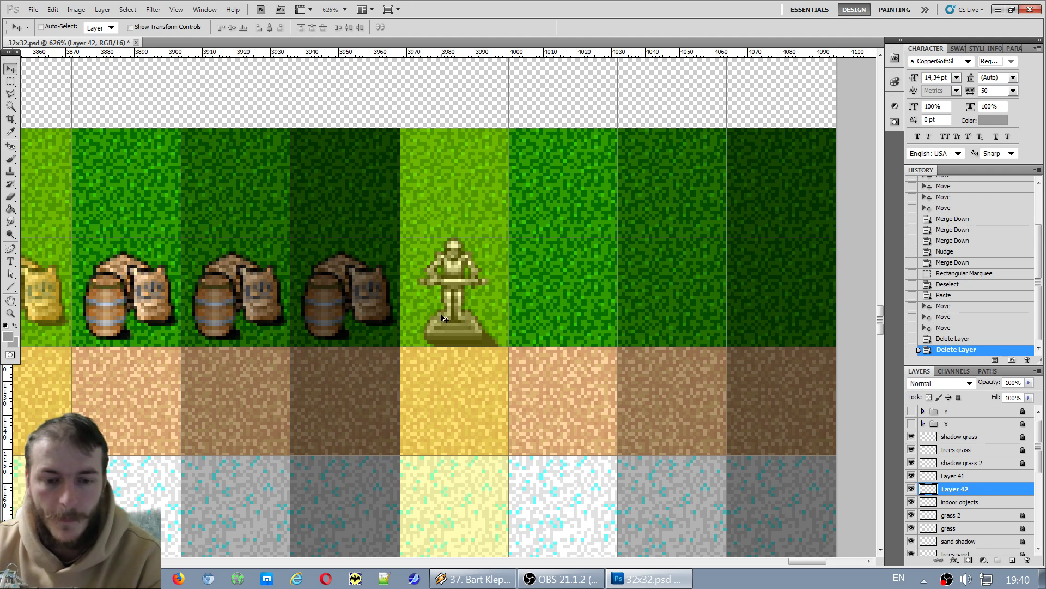
Duplicate the knight statue into the three darker grass cells beside it and merge the copies down into Layer 42.
drag(444, 318, 789, 330)
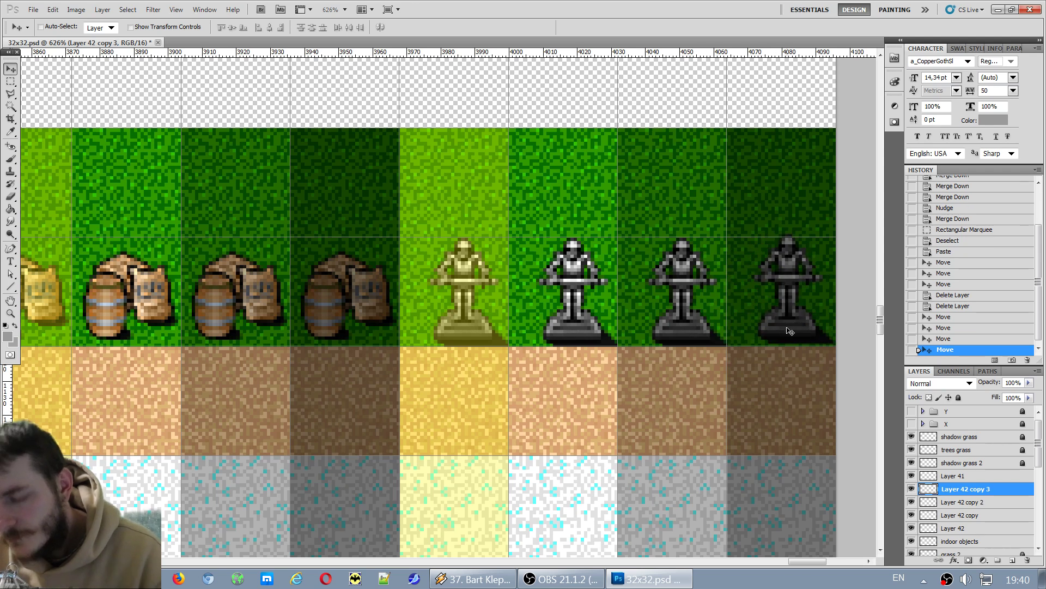
key(Right)
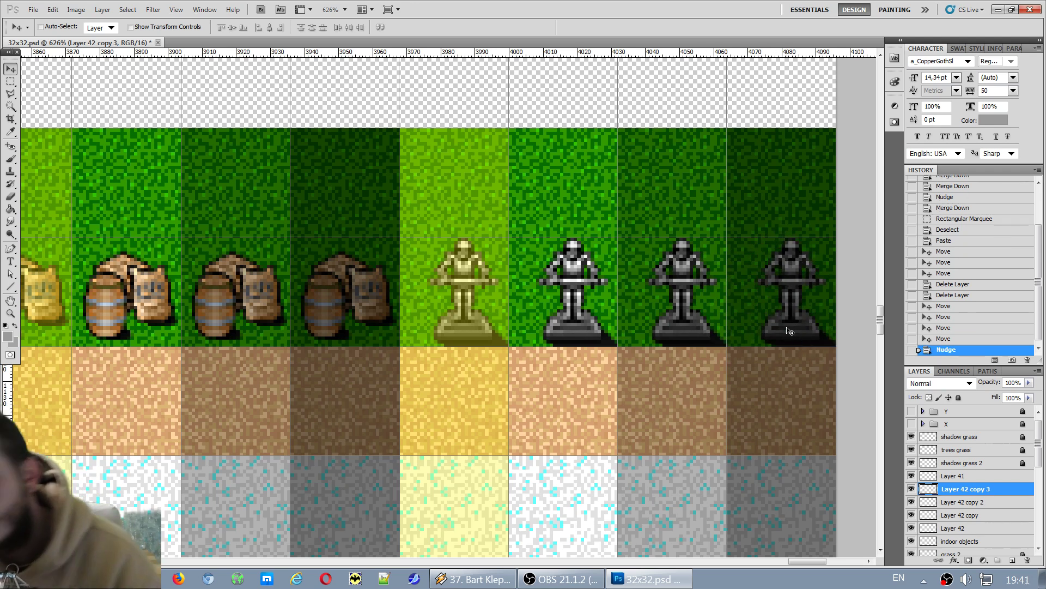
key(ctrl+e)
key(ctrl+e)
key(ctrl+e)
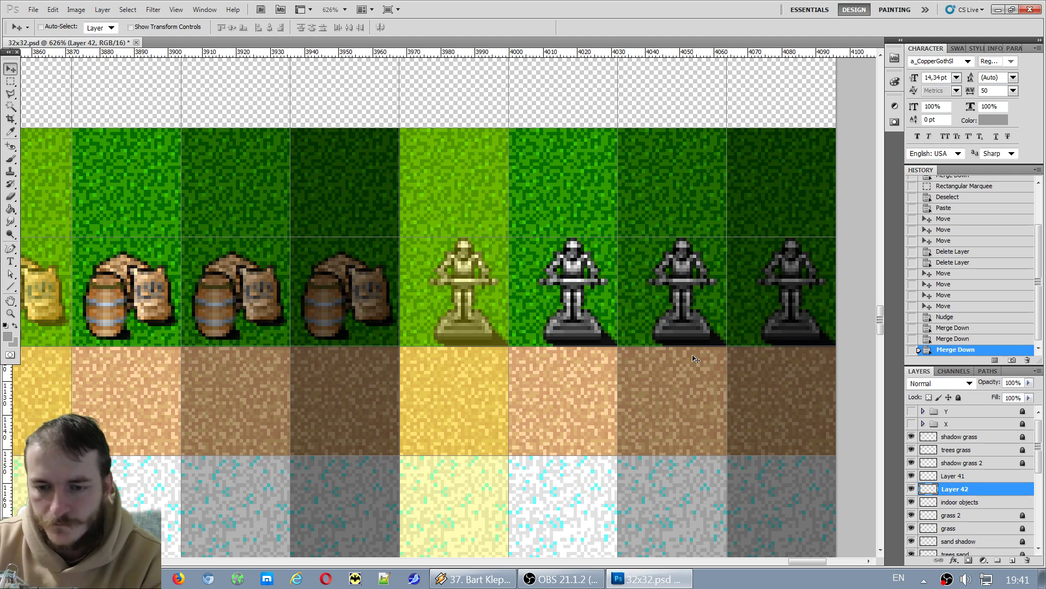
Nudge the merged knight statue row 3 px left so each statue sits centred in its grass cell.
key(Left)
key(Left)
key(Left)
key(Left)
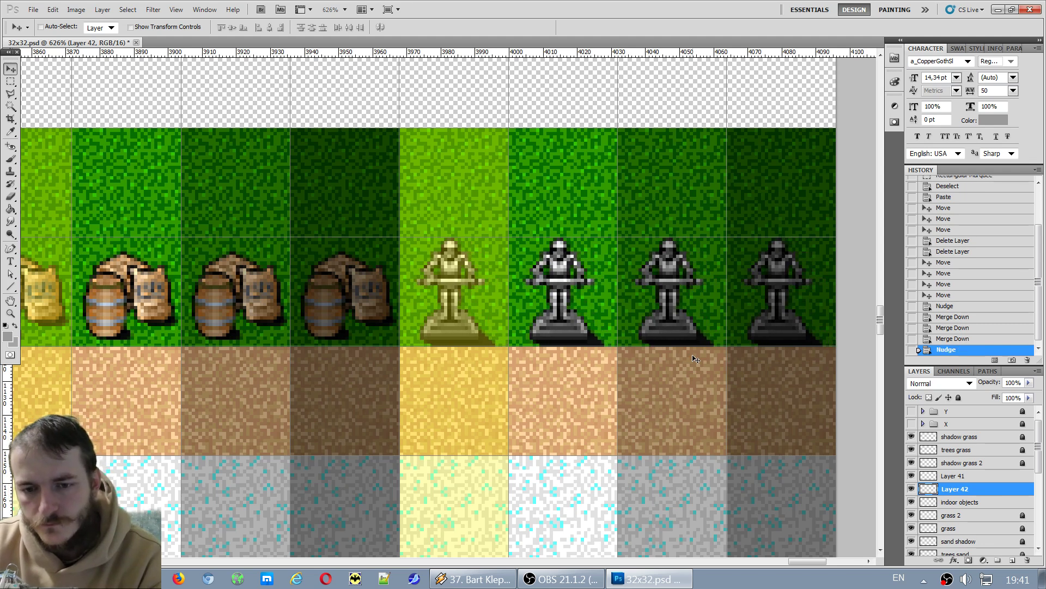
key(Right)
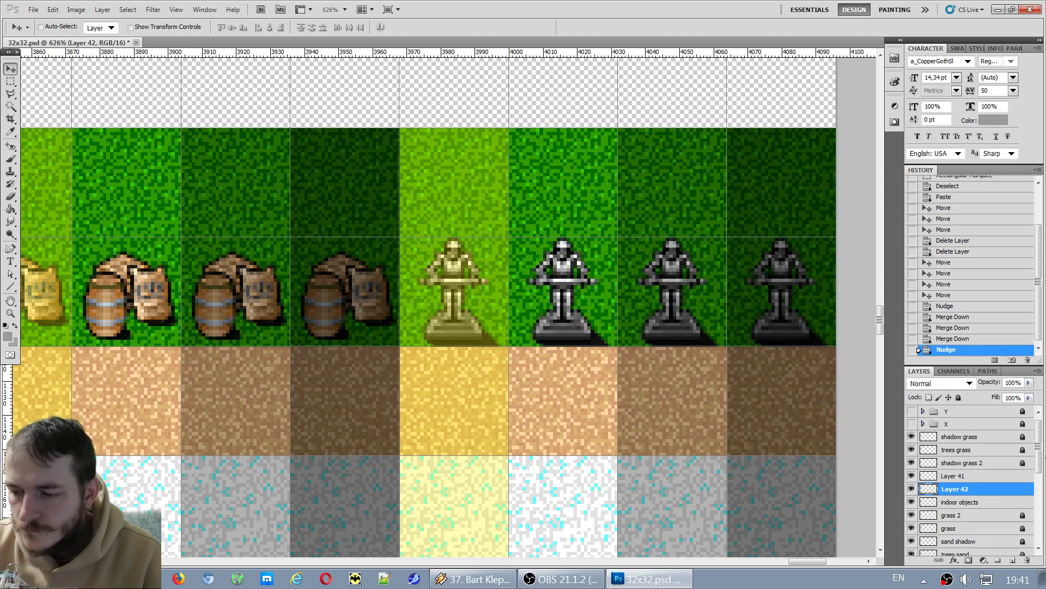
key(ctrl+e)
click(912, 489)
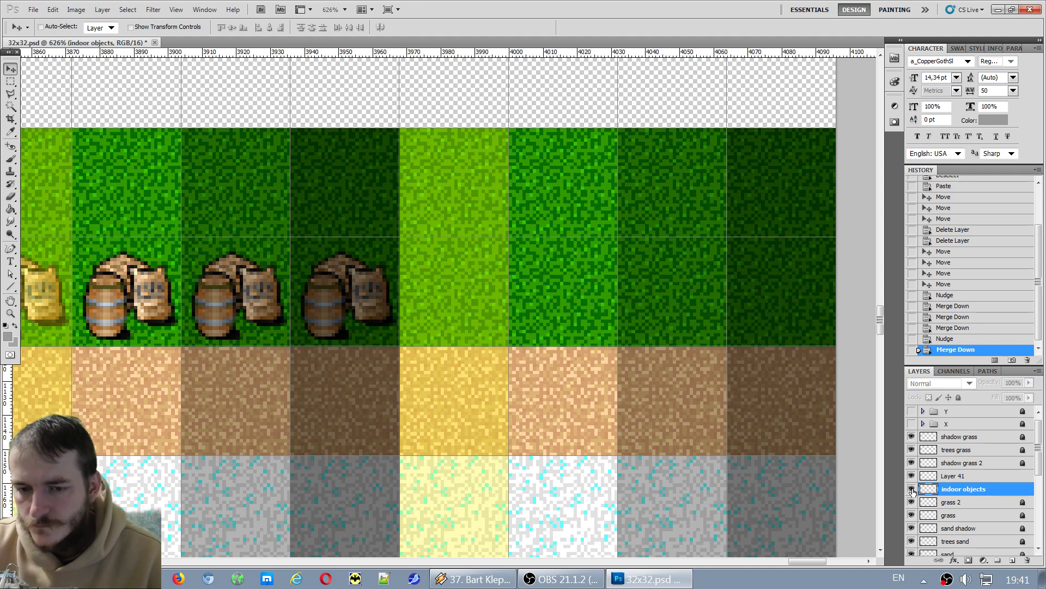
click(911, 489)
click(911, 489)
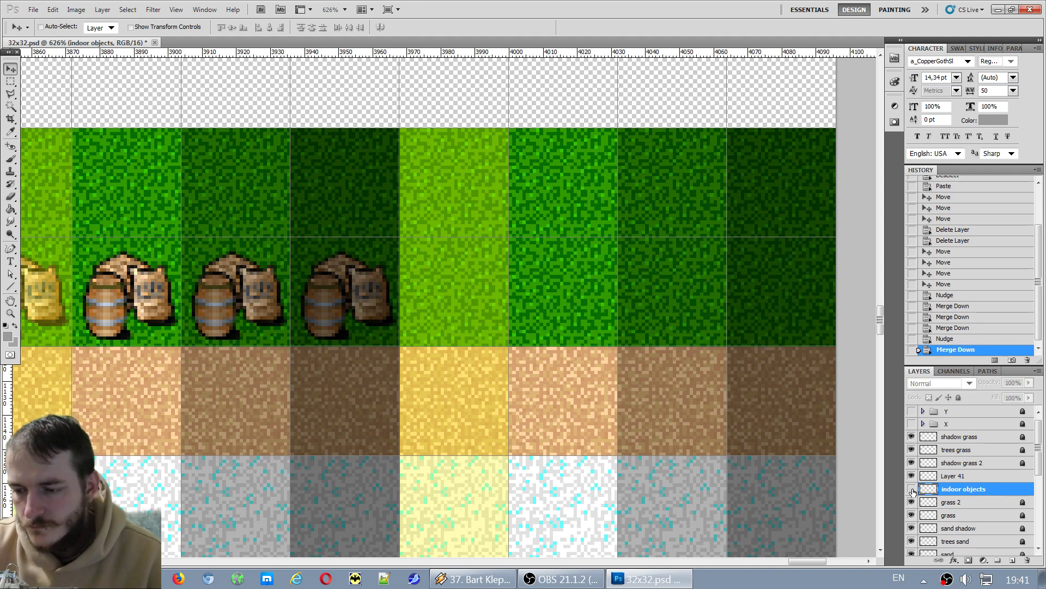
click(945, 339)
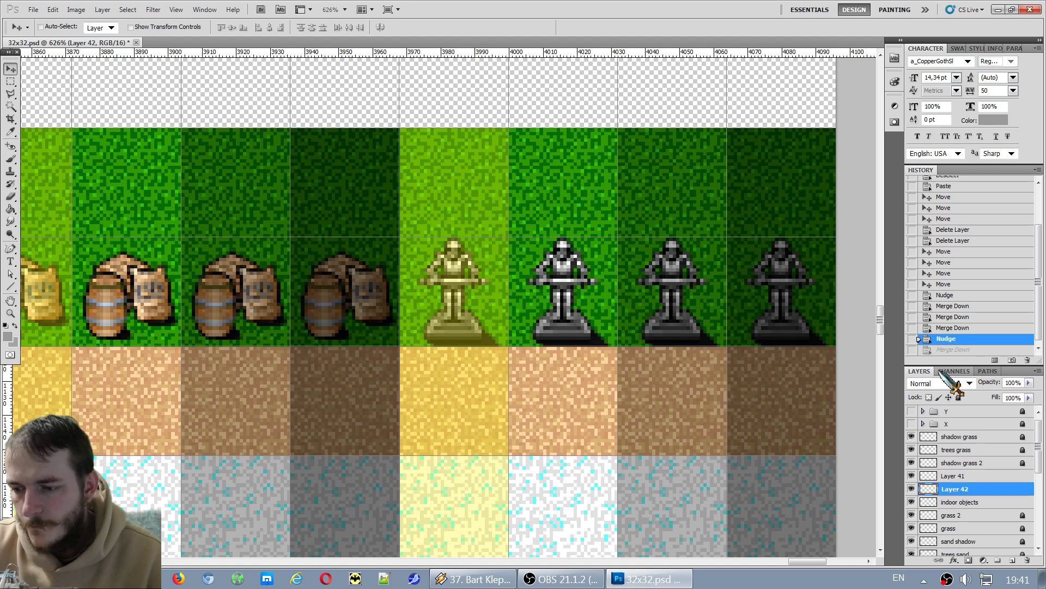
Merge Layer 41 down into Layer 42 so all the placed grass objects share one layer.
click(947, 478)
key(ctrl+e)
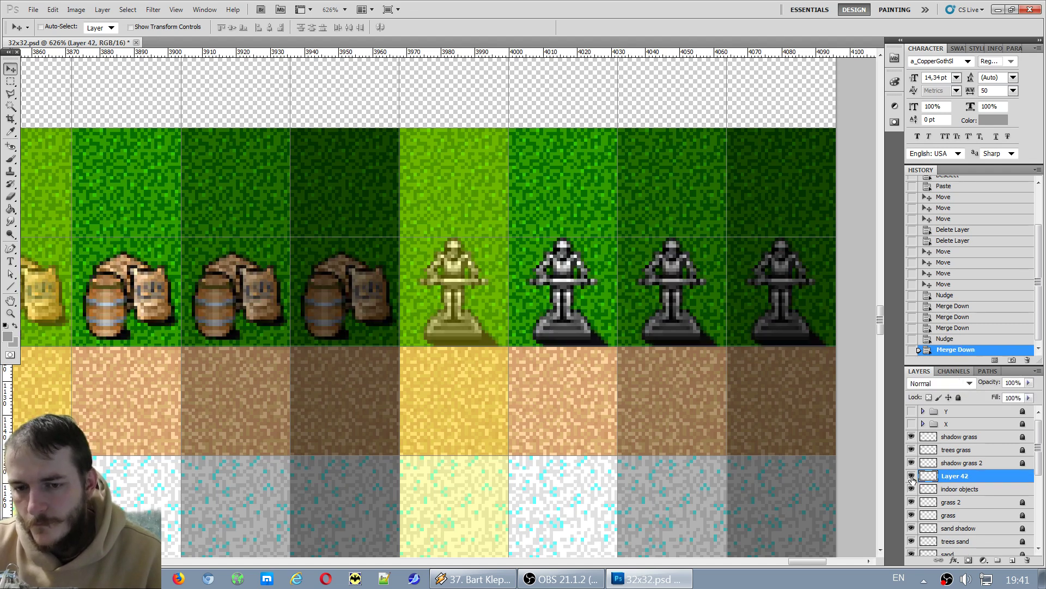
Move the row of sprites on the indoor objects layer about 400 px left and 64 px down, away from the terrain tiles.
scroll(465, 467, down, 6)
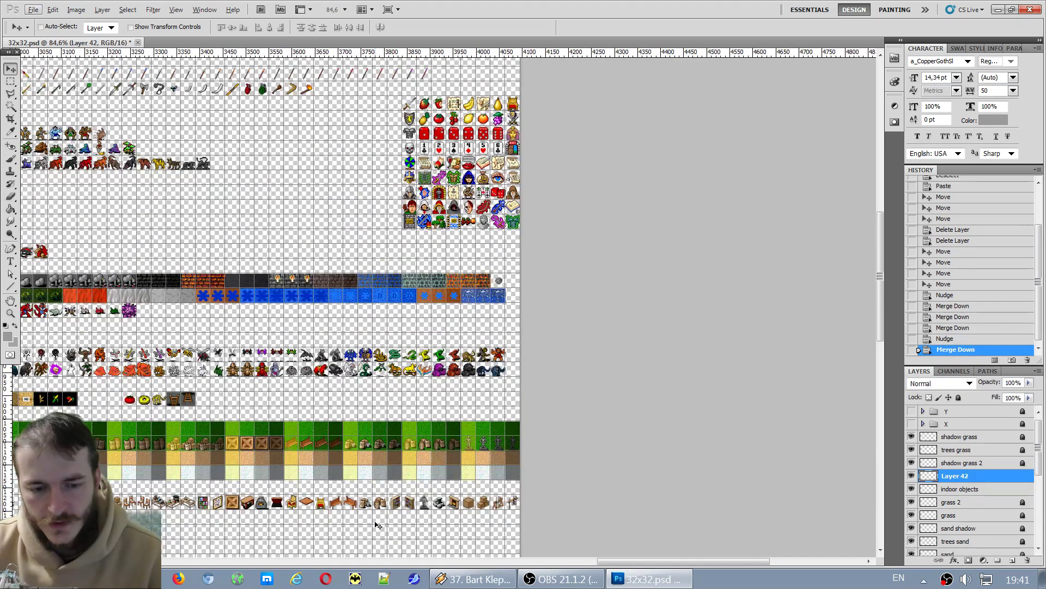
scroll(590, 457, up, 2)
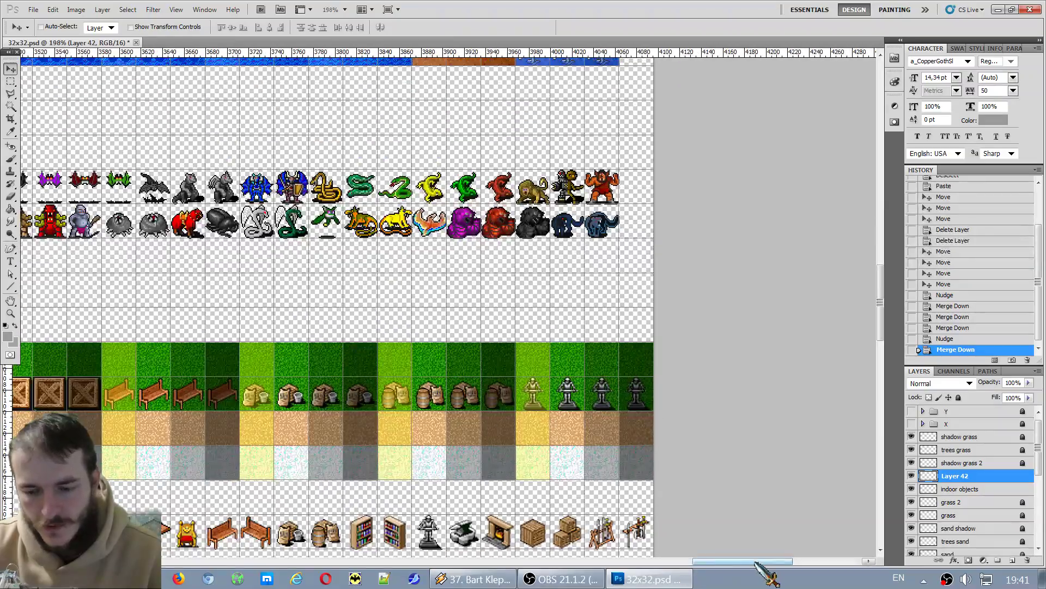
drag(763, 564, 410, 561)
scroll(681, 529, down, 5)
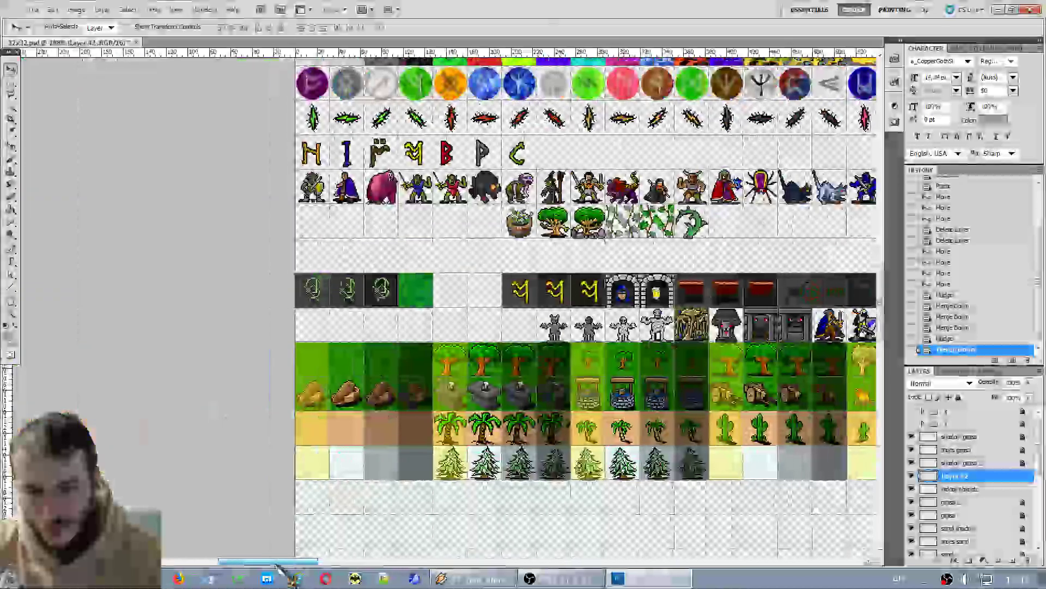
scroll(681, 529, down, 5)
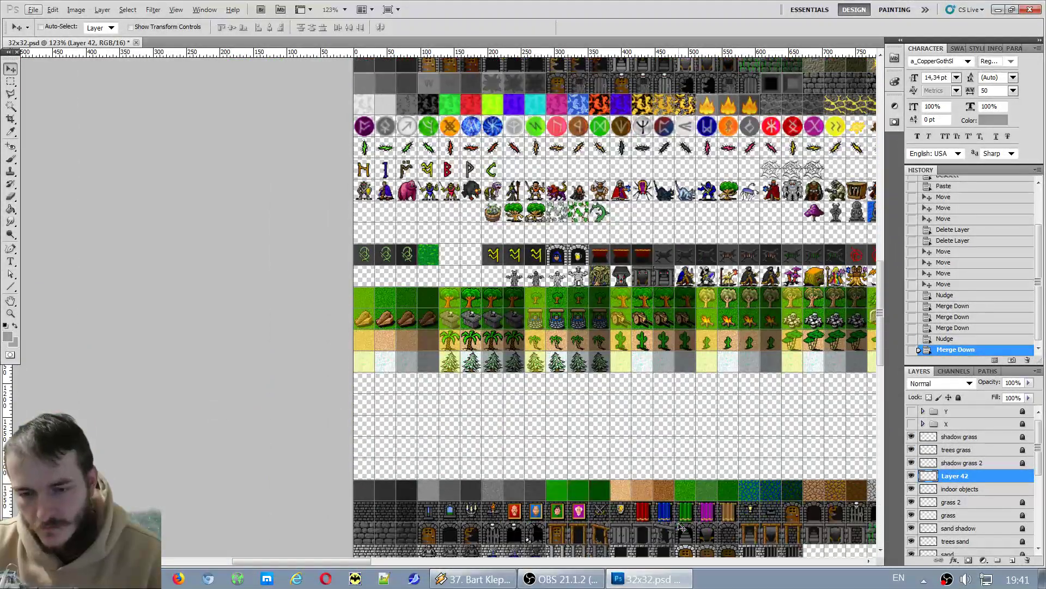
scroll(646, 466, down, 5)
scroll(645, 466, down, 3)
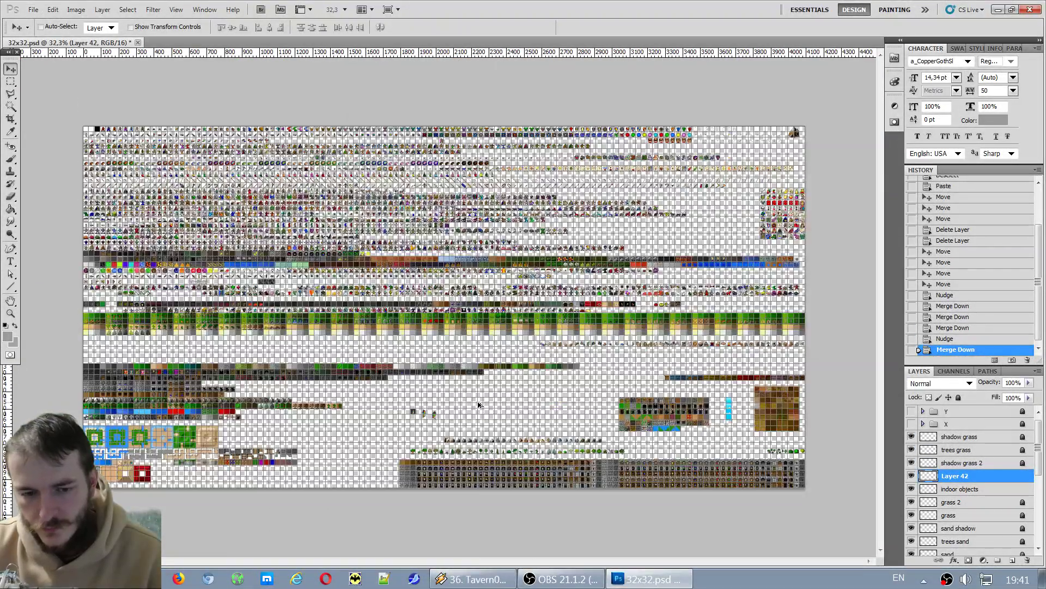
scroll(725, 352, up, 3)
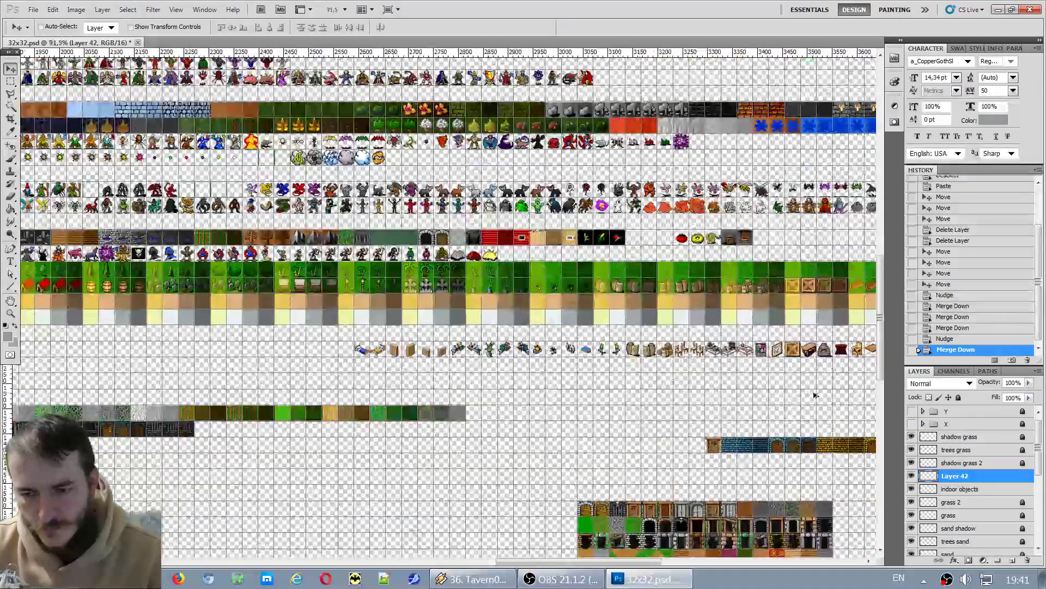
scroll(752, 388, up, 1)
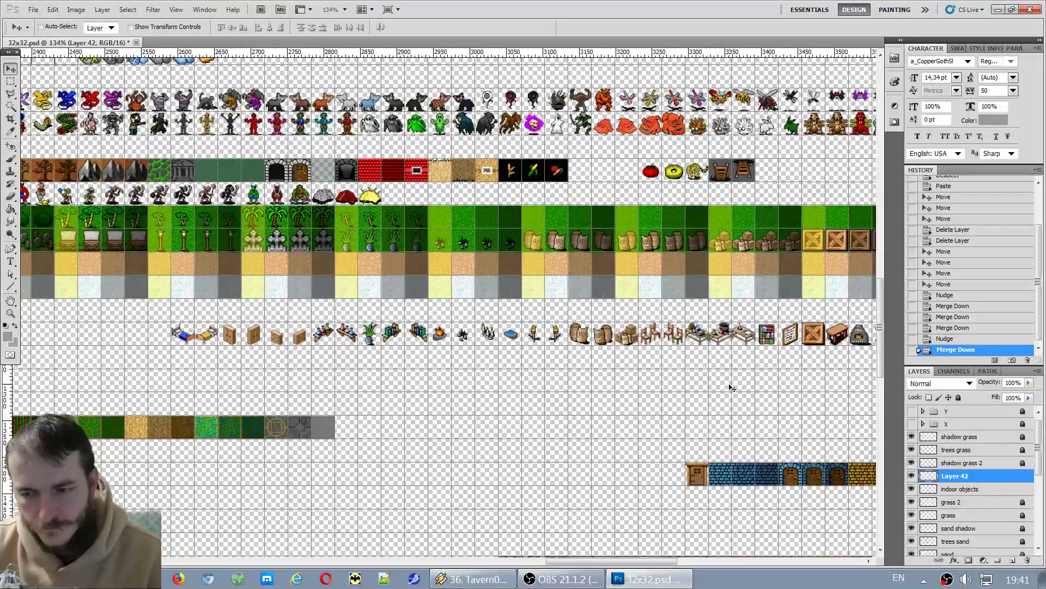
click(969, 488)
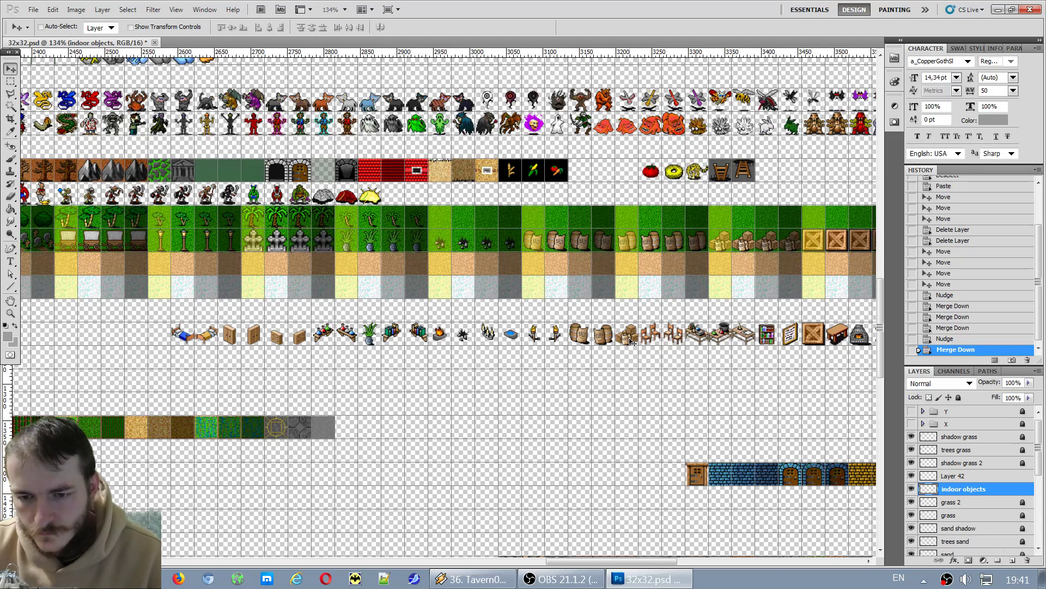
drag(631, 341, 339, 389)
Examine which tiles the shadow grass and trees grass layers contain by switching their visibility off and on.
click(974, 464)
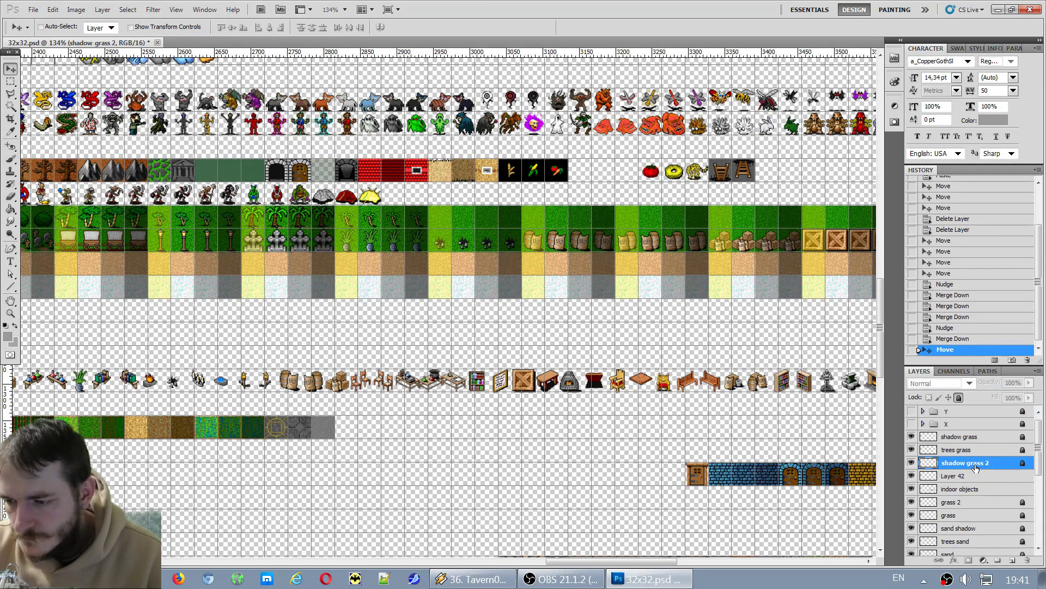
click(951, 480)
click(966, 465)
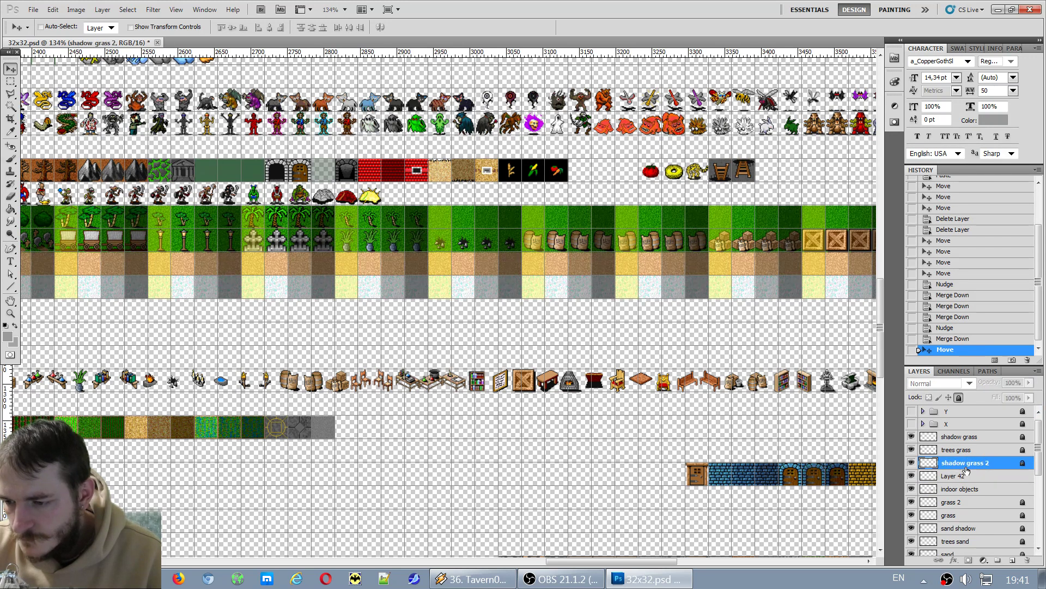
click(958, 437)
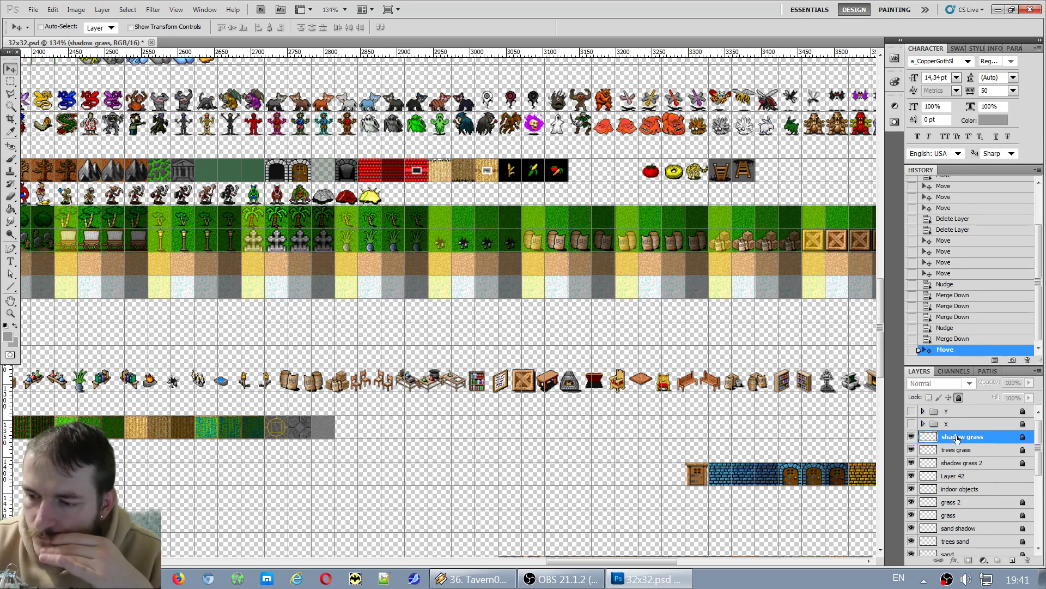
click(979, 455)
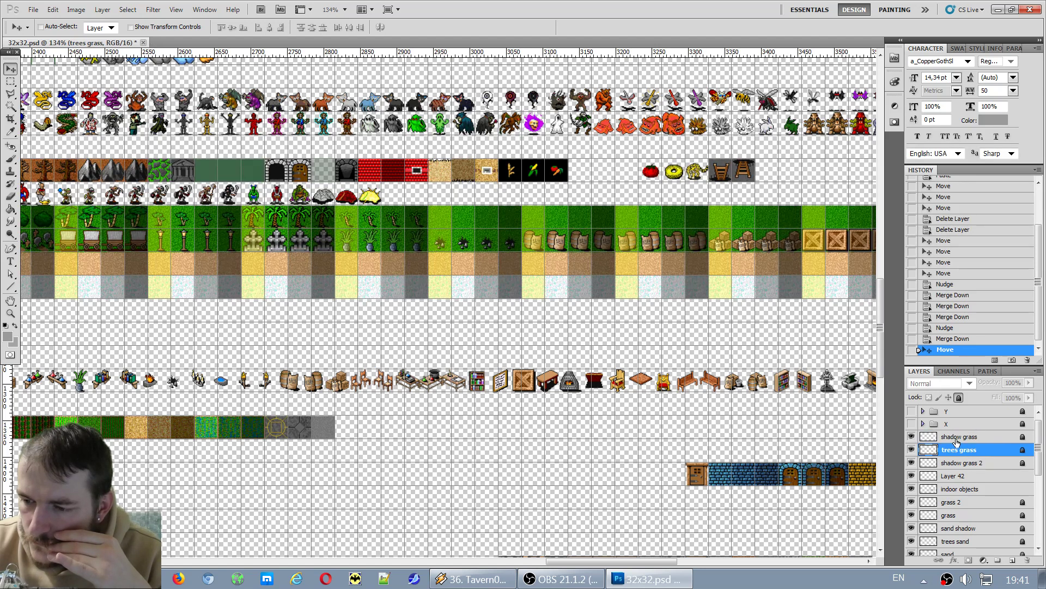
click(957, 441)
click(912, 437)
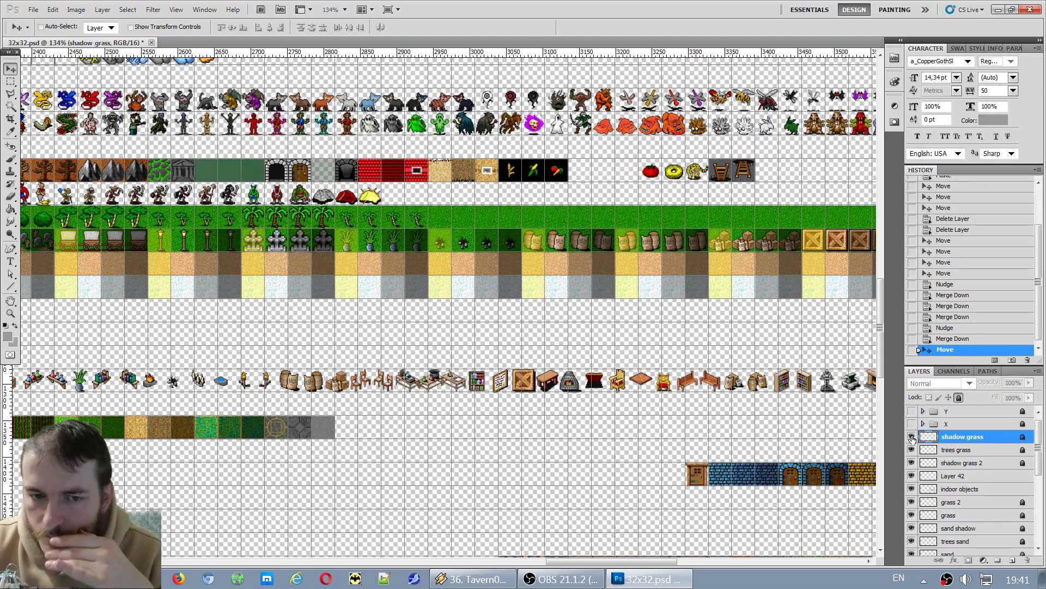
click(912, 436)
click(911, 451)
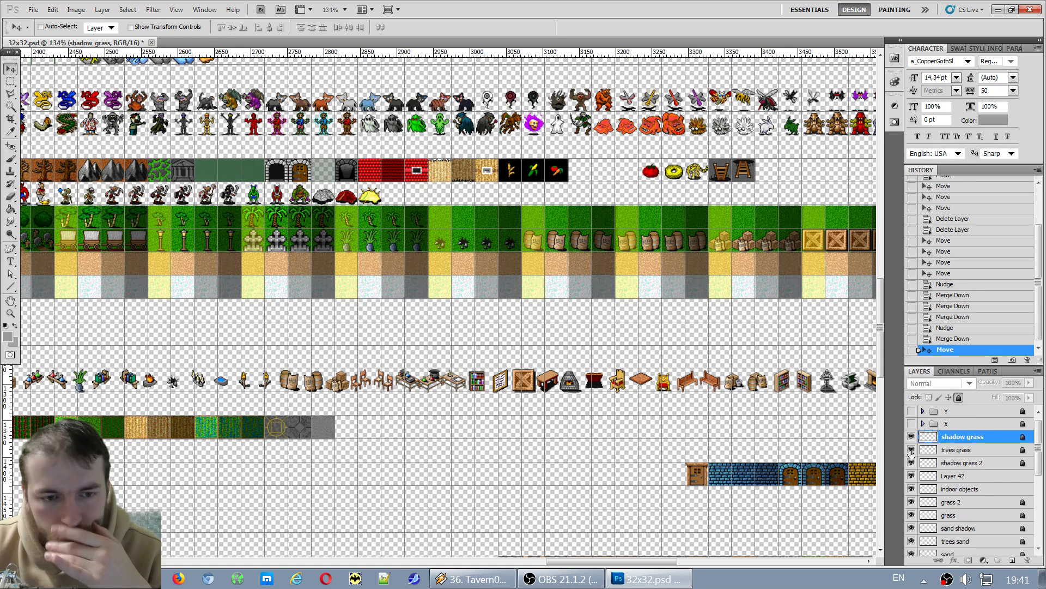
click(912, 450)
click(911, 450)
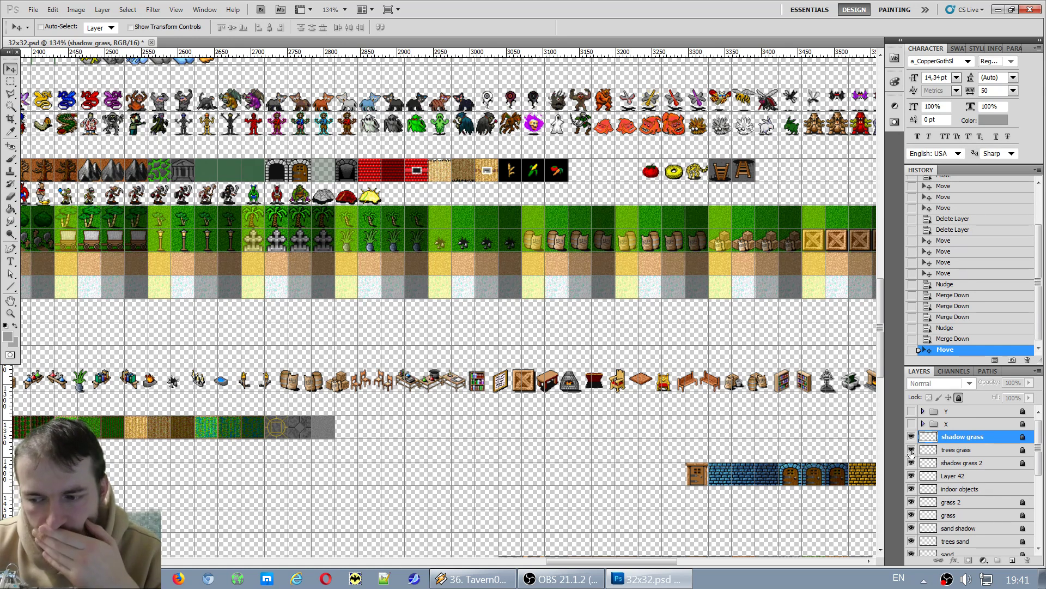
Try to order the grass layer directly below trees grass and link it with trees grass and shadow grass.
click(958, 515)
drag(975, 462, 968, 462)
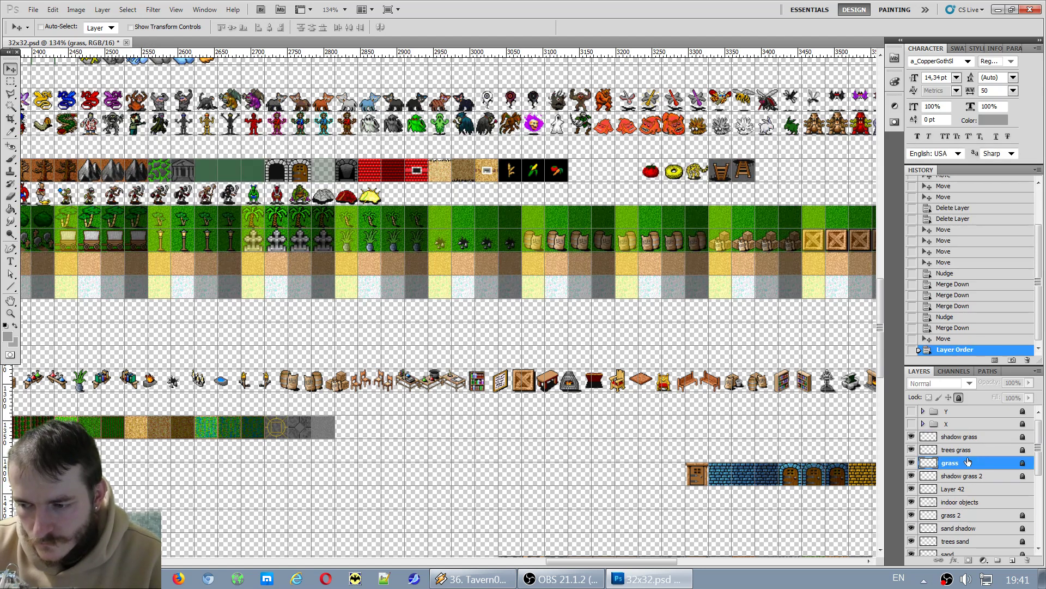
click(912, 463)
click(912, 462)
shift+click(960, 438)
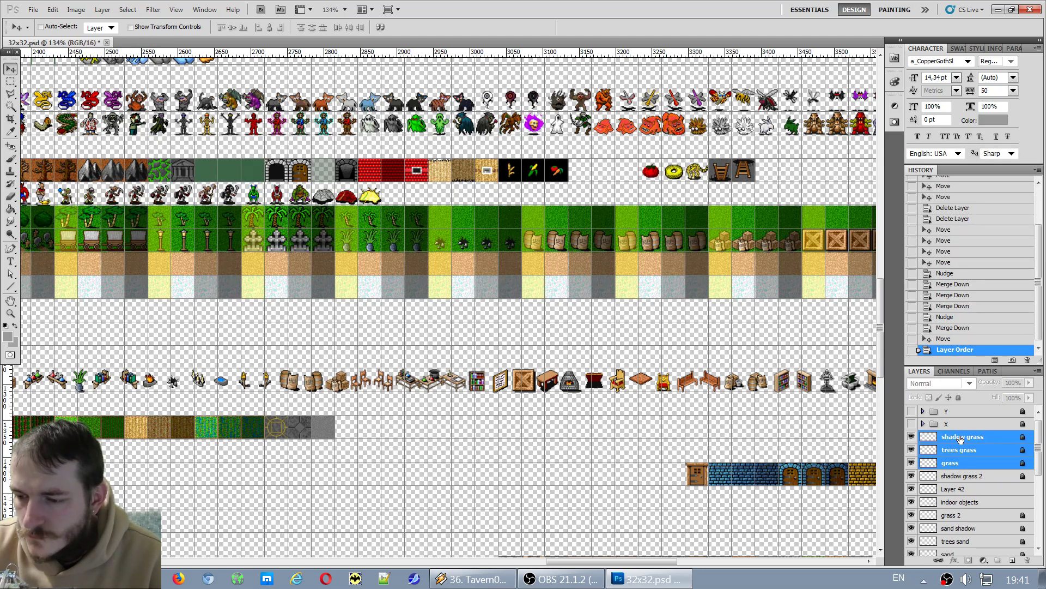
right_click(1002, 440)
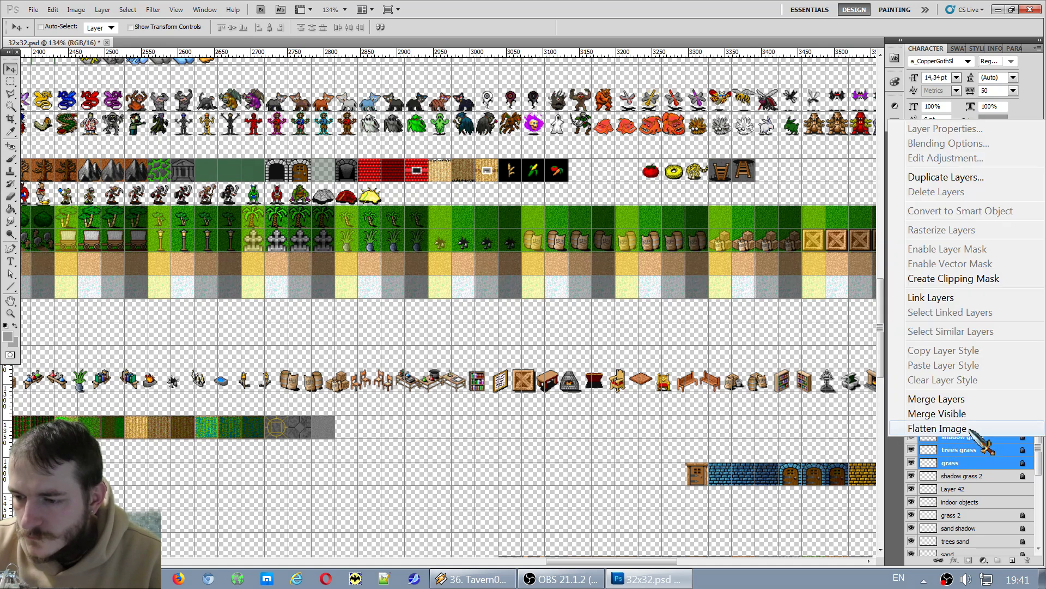
click(941, 298)
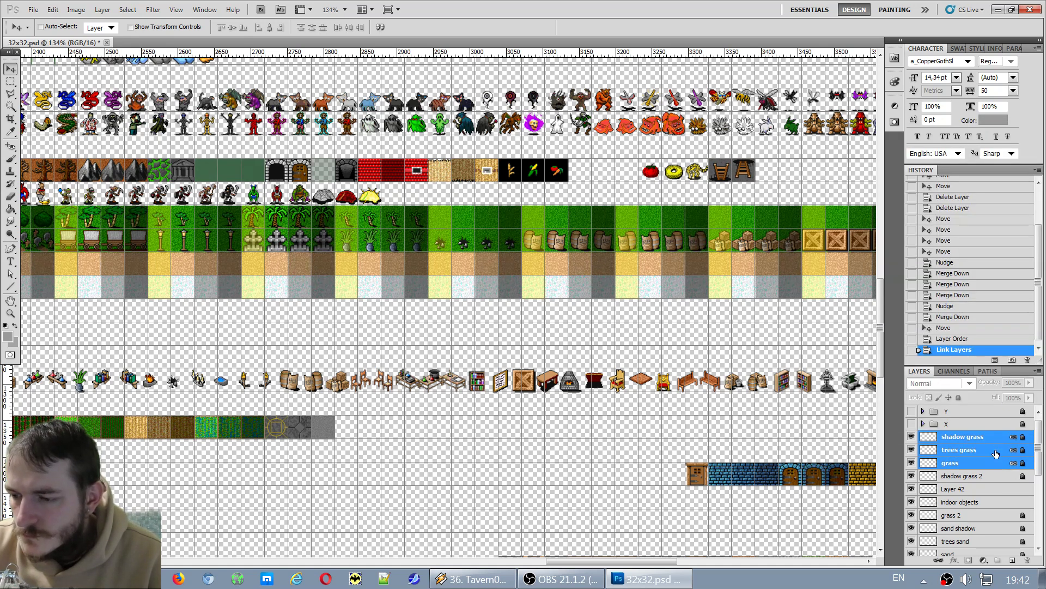
click(969, 437)
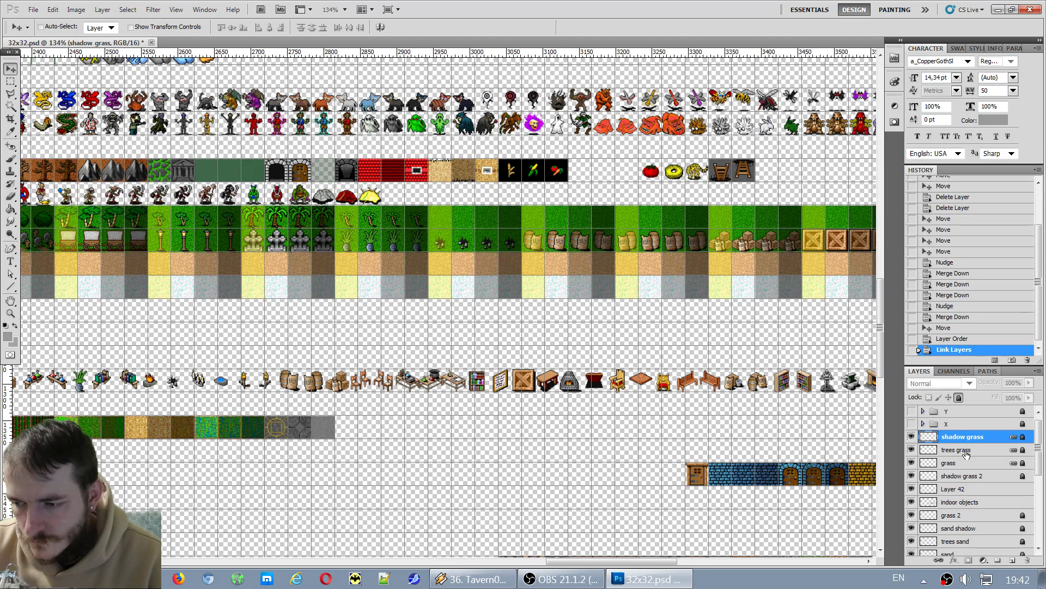
click(966, 454)
click(967, 437)
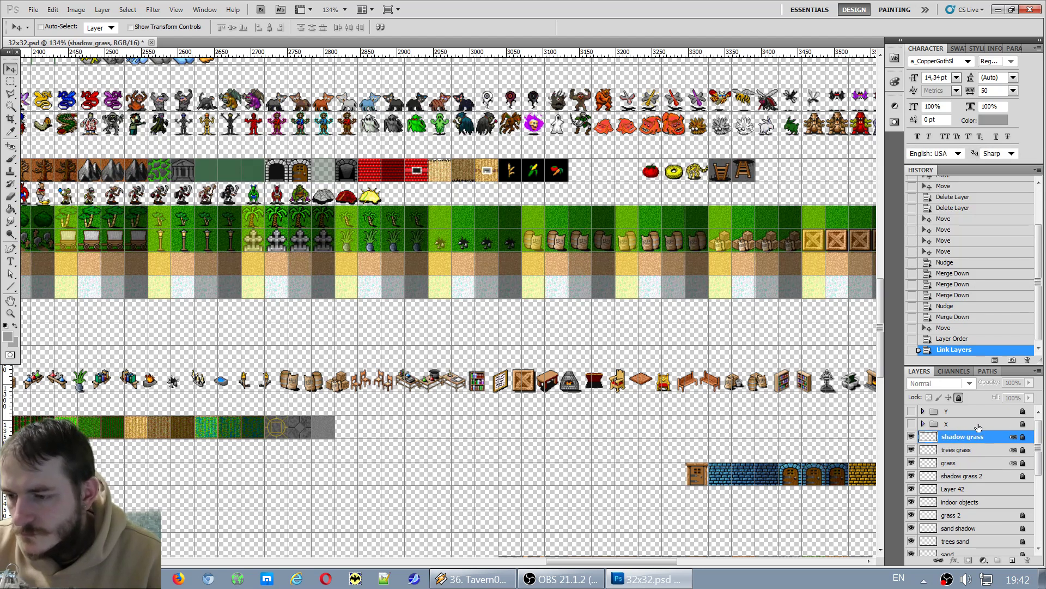
click(948, 327)
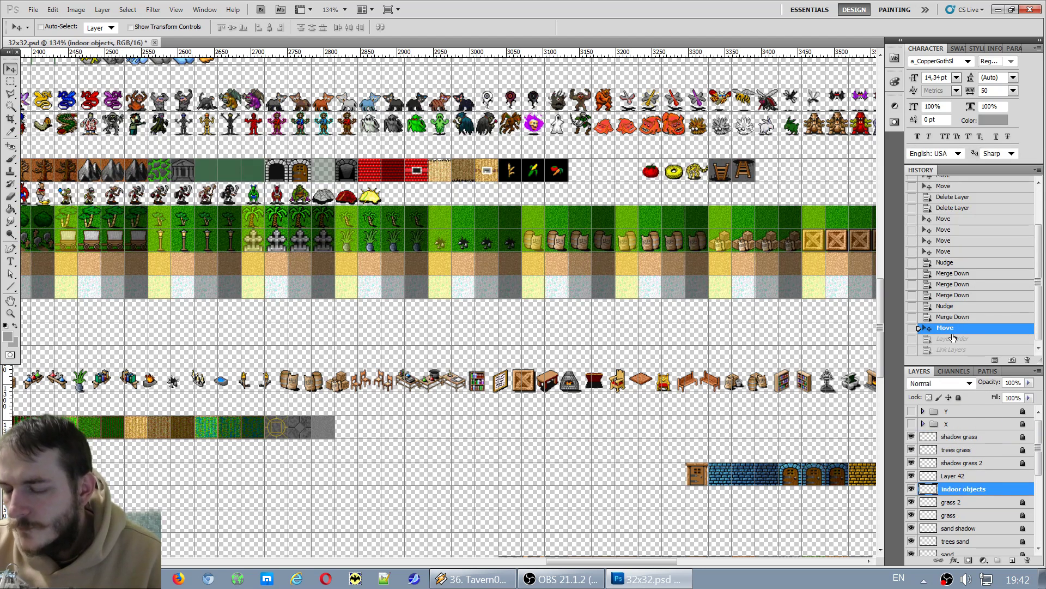
Create a layer group directly above the shadow grass layer and name it grass1.
click(998, 561)
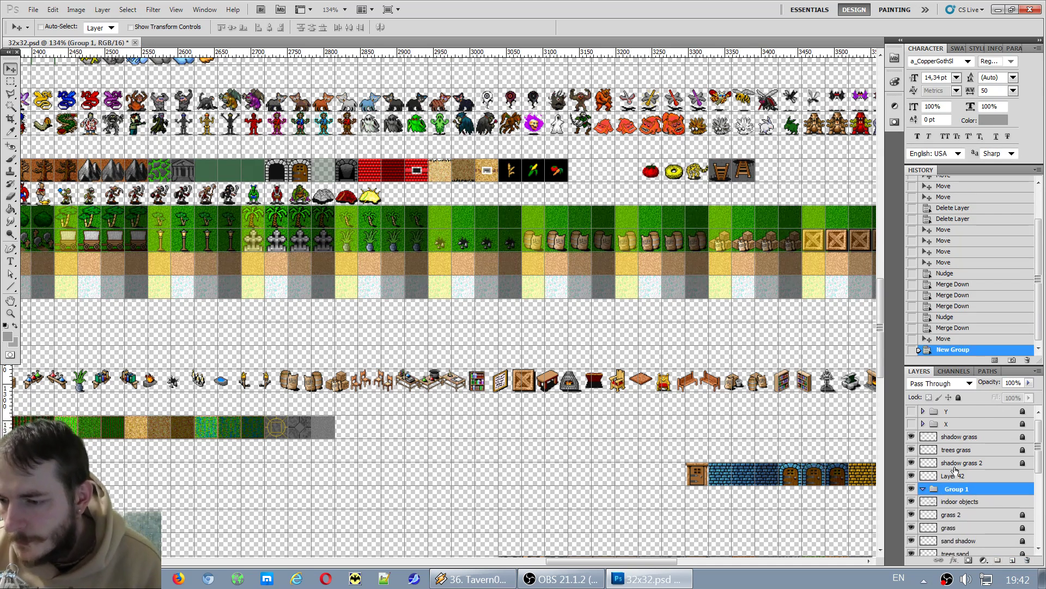
drag(980, 434, 981, 437)
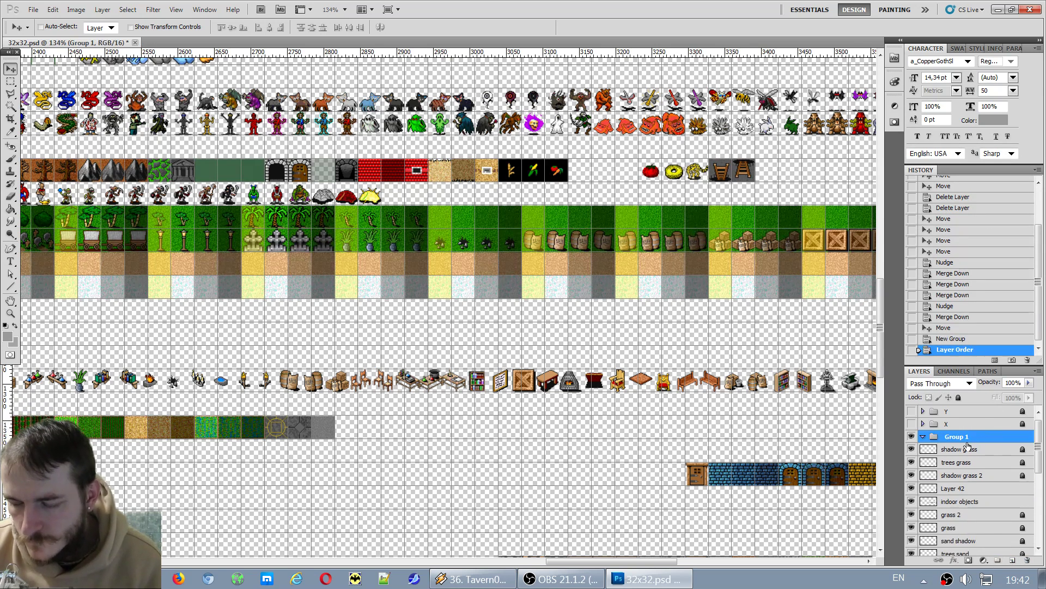
double_click(959, 437)
text(grass1)
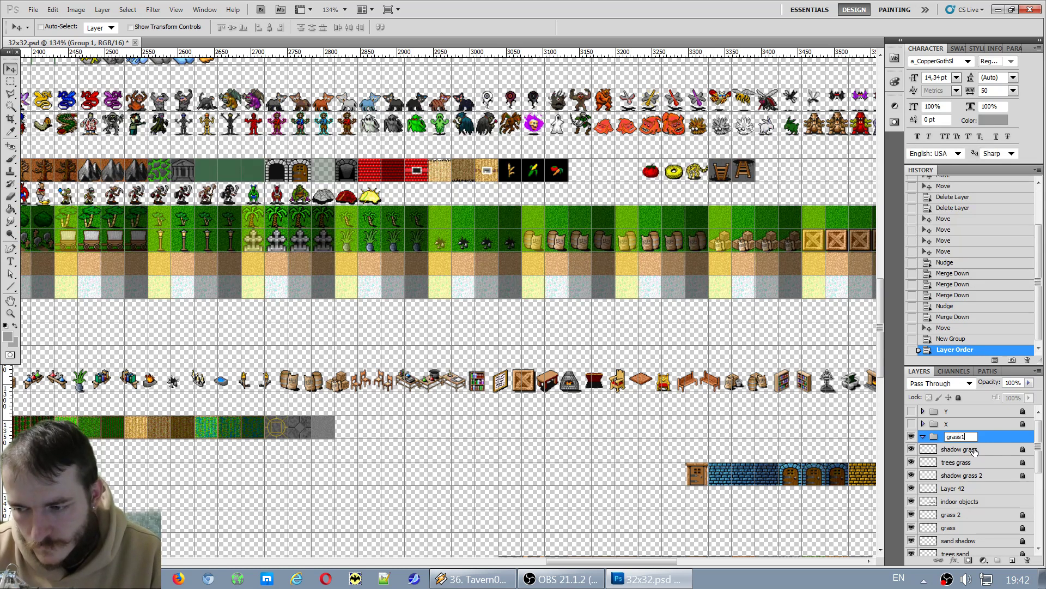
key(Return)
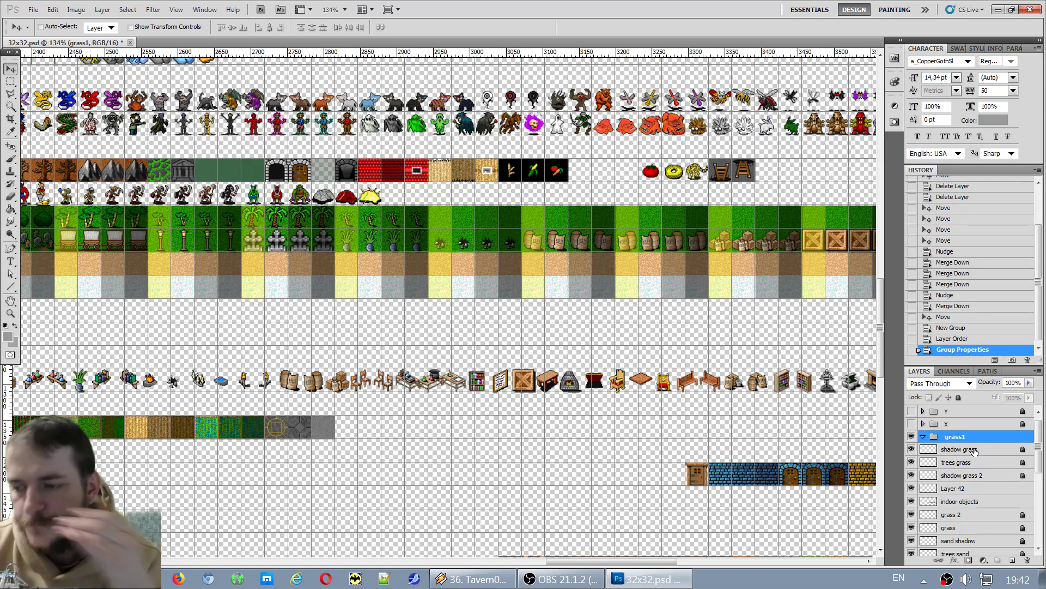
Put the shadow grass, trees grass and shadow grass 2 layers into the grass1 group and check its contents by toggling the group's visibility.
click(975, 450)
mouse_move(975, 450)
mouse_down()
mouse_move(967, 440)
mouse_move(970, 469)
mouse_up()
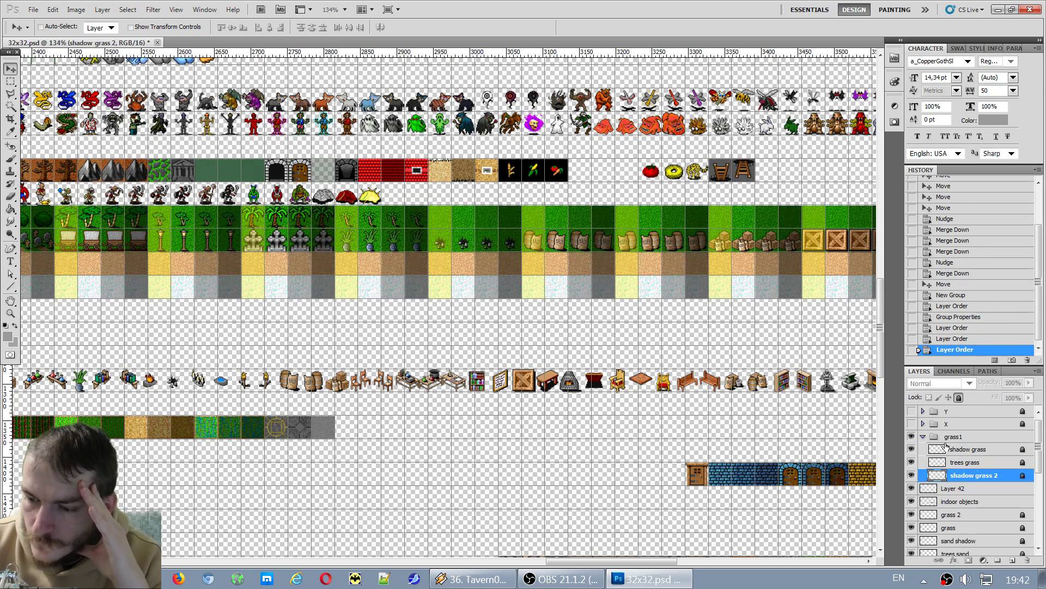
click(911, 438)
click(911, 438)
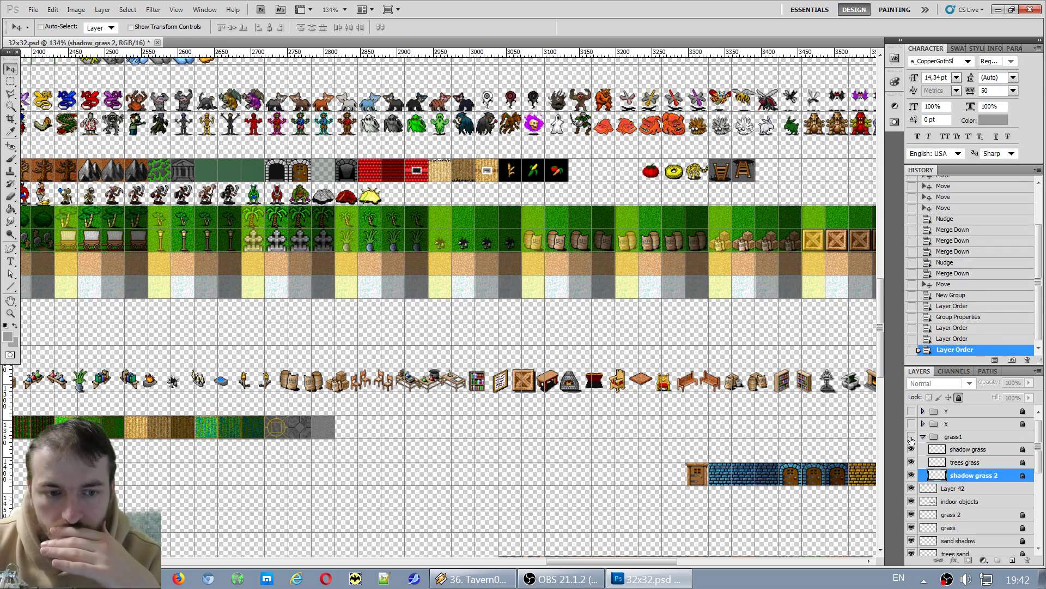
click(912, 438)
click(911, 438)
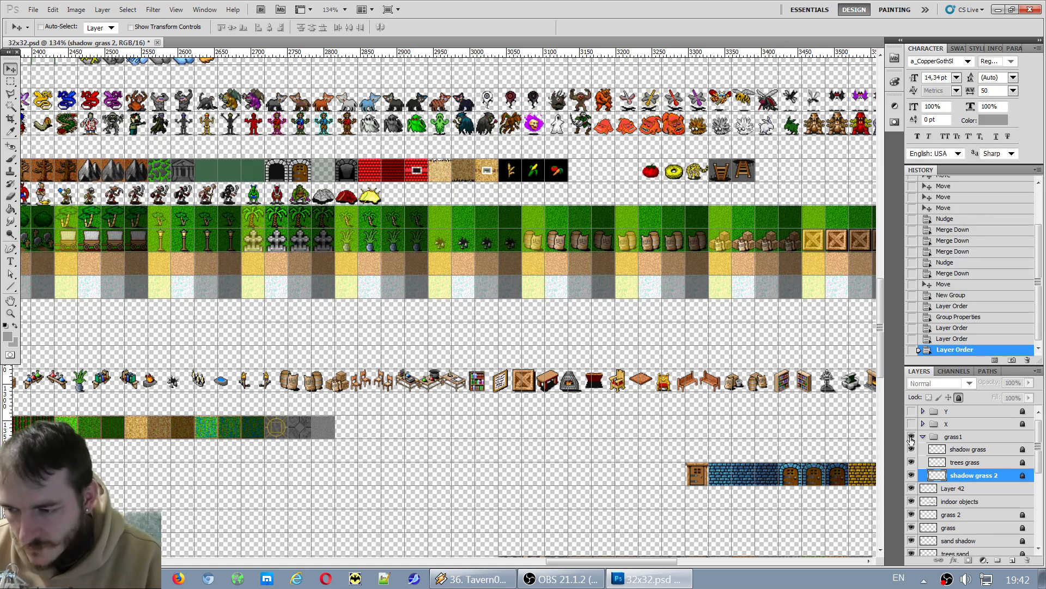
Take the shadow grass 2 layer out of the grass1 group, placing it directly below, and select trees grass.
mouse_move(960, 480)
mouse_down()
mouse_move(970, 492)
mouse_move(970, 476)
mouse_up()
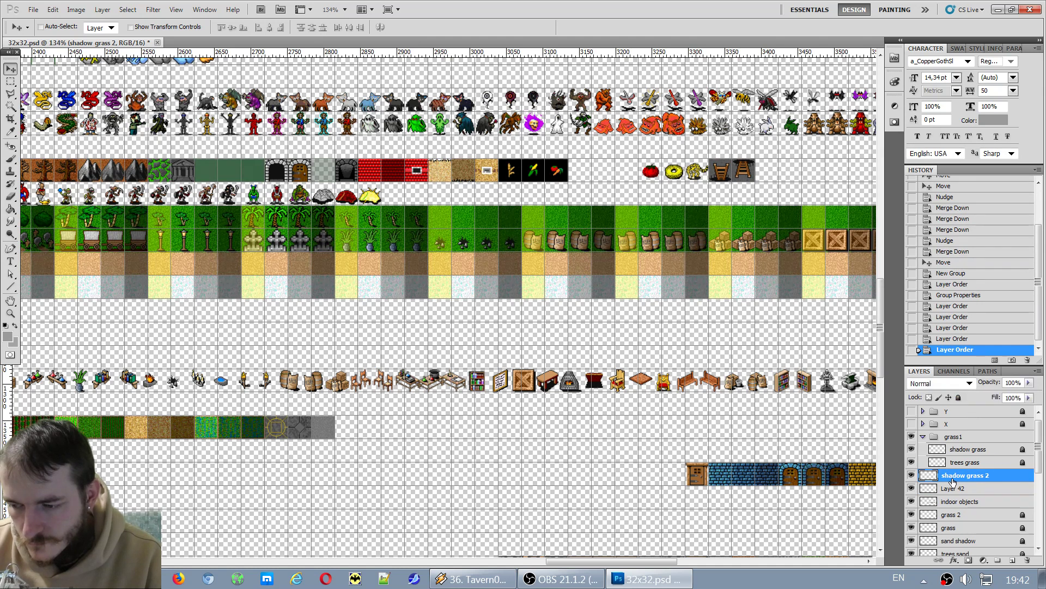
click(958, 463)
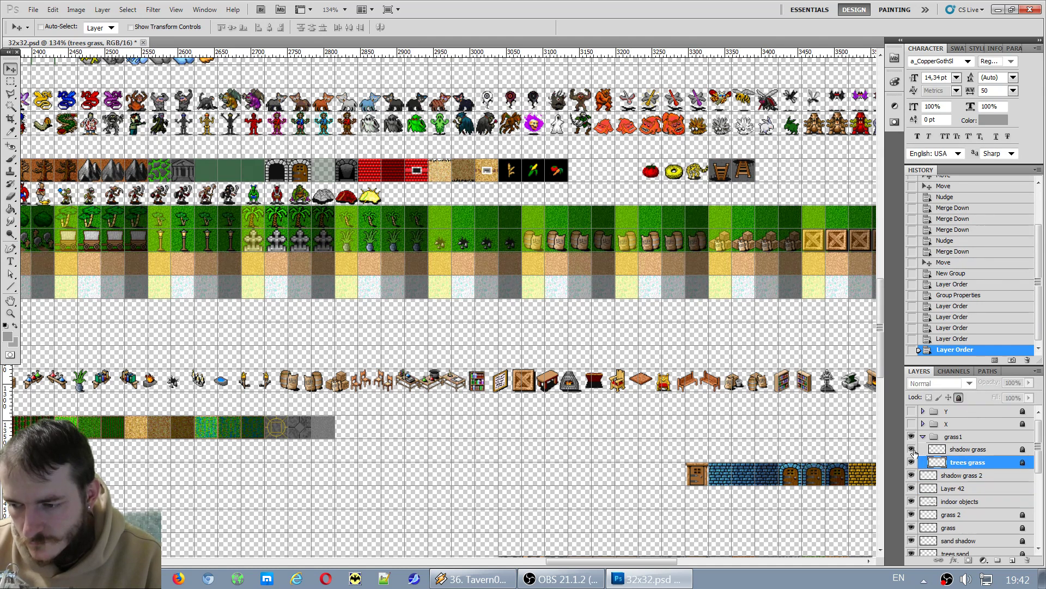
Check the shadow grass and trees grass layers by toggling their visibility, and move the grass layer into the grass1 group beneath trees grass.
click(912, 450)
click(912, 451)
click(912, 451)
click(912, 450)
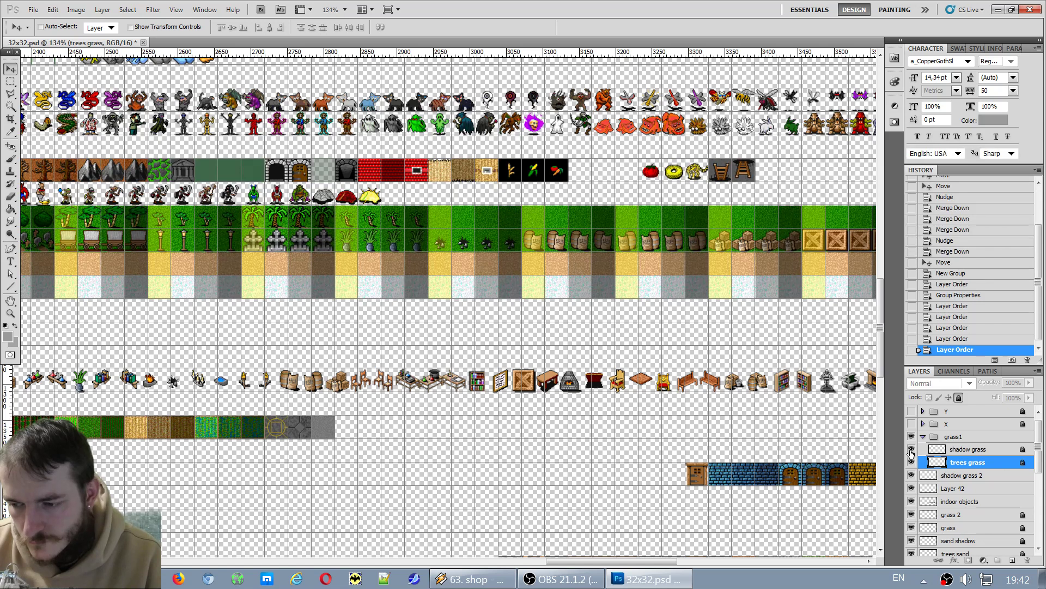
click(911, 463)
click(912, 464)
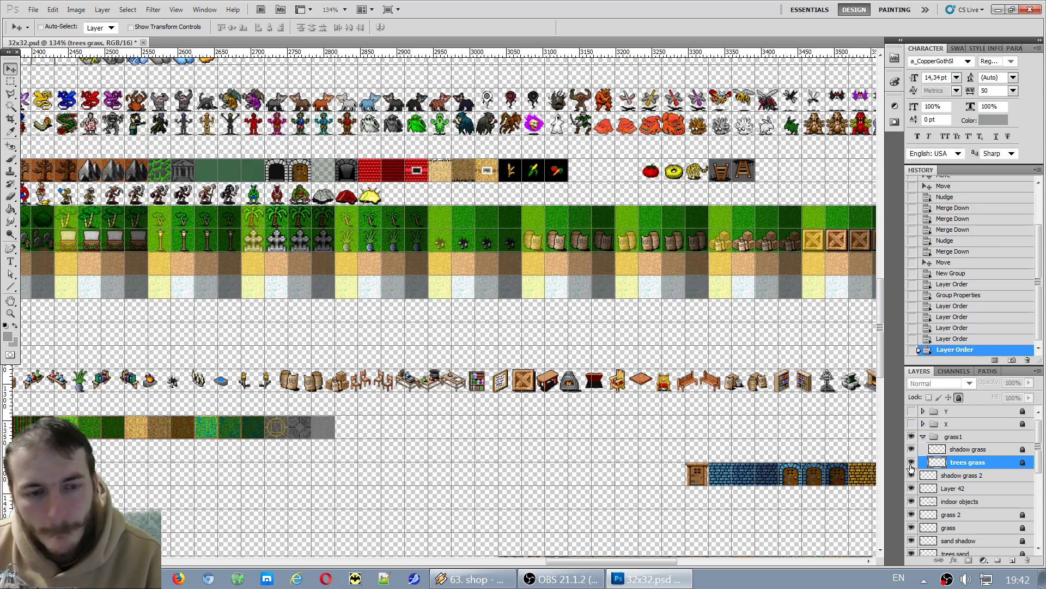
drag(954, 530, 979, 476)
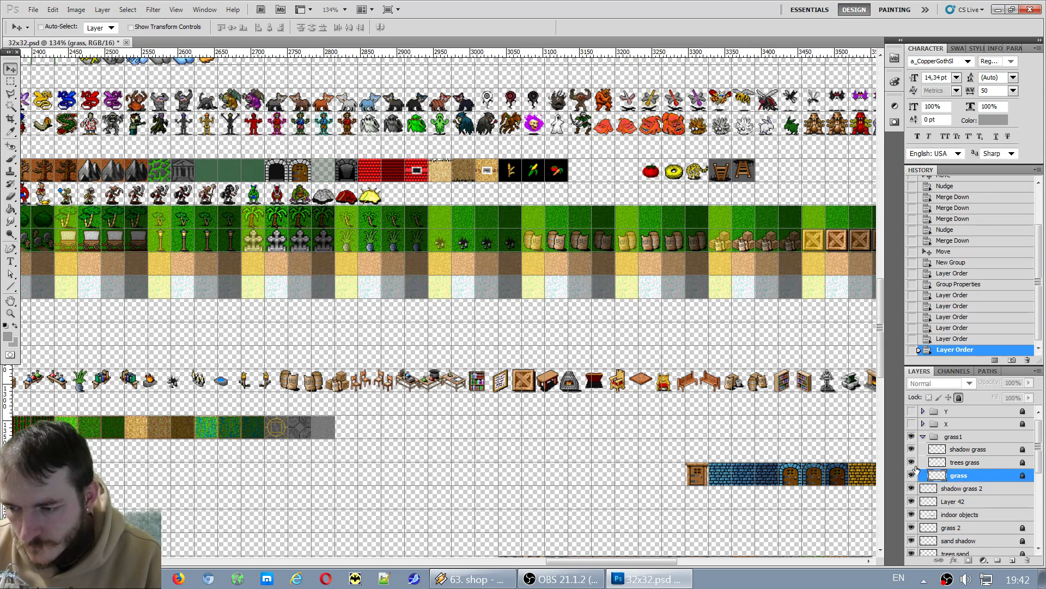
click(912, 449)
click(912, 449)
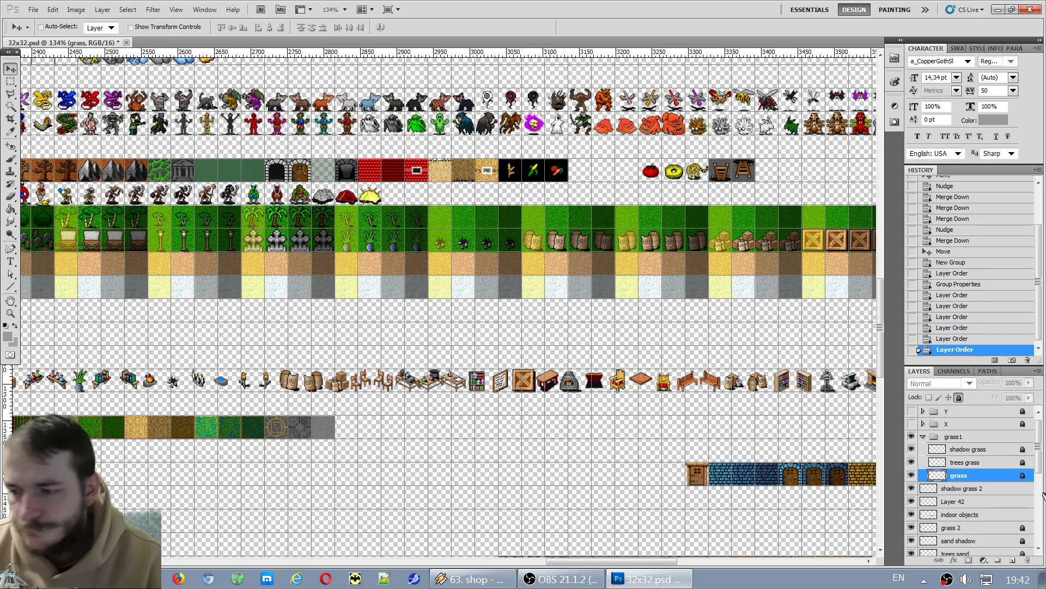
Collapse the grass1 group and lock it completely.
click(923, 438)
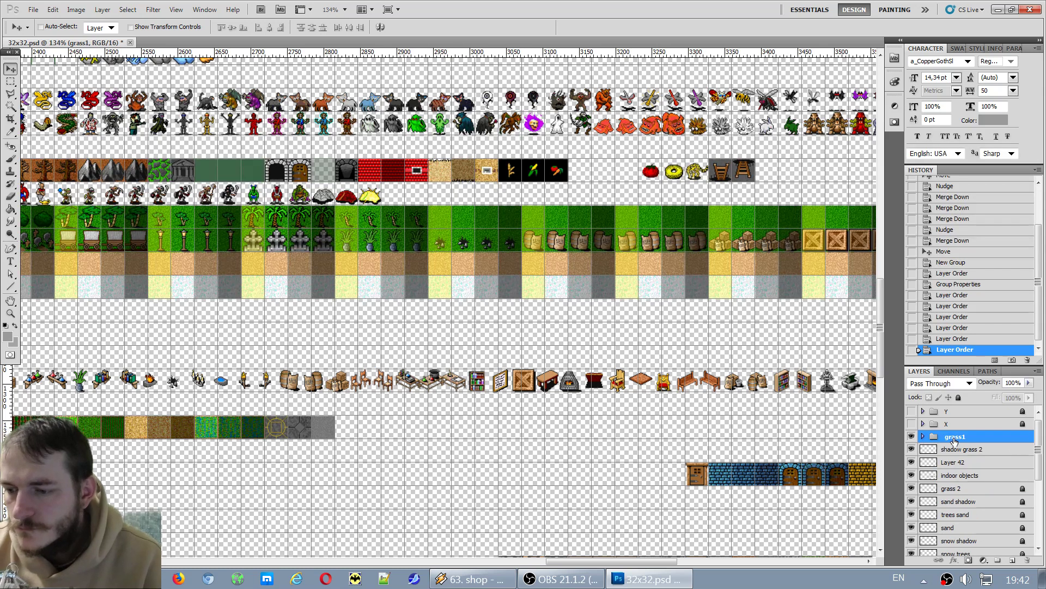
click(959, 397)
click(966, 451)
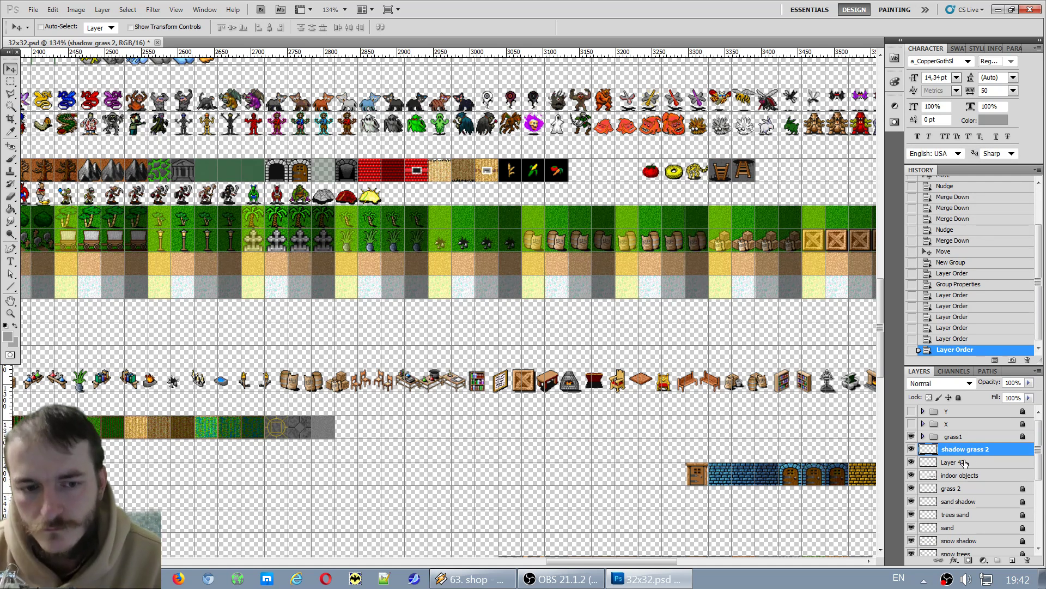
Create a new group named grass2 directly above the grass1 group and save the document.
click(968, 437)
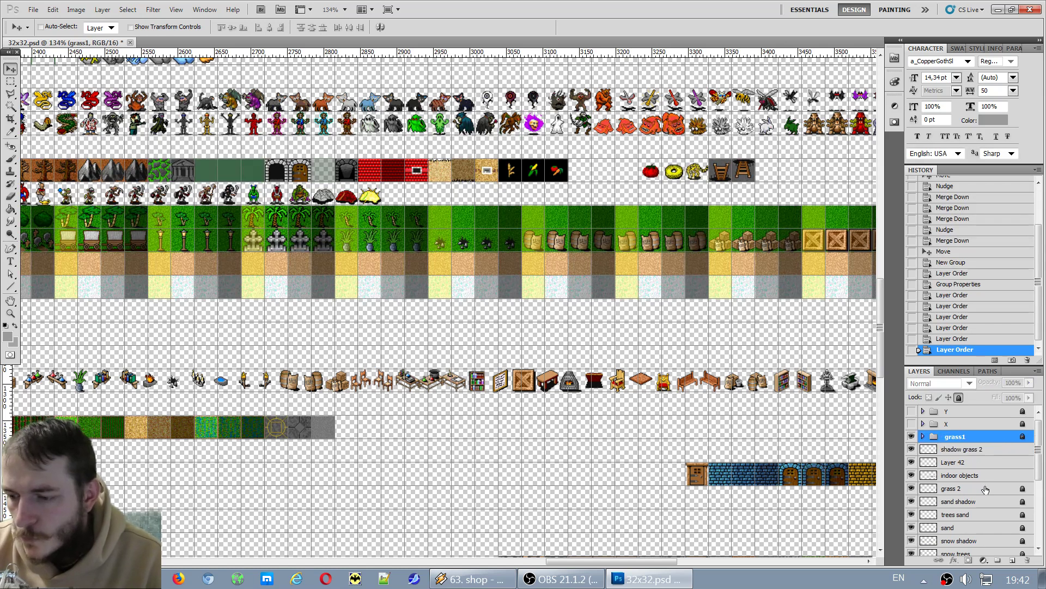
click(997, 561)
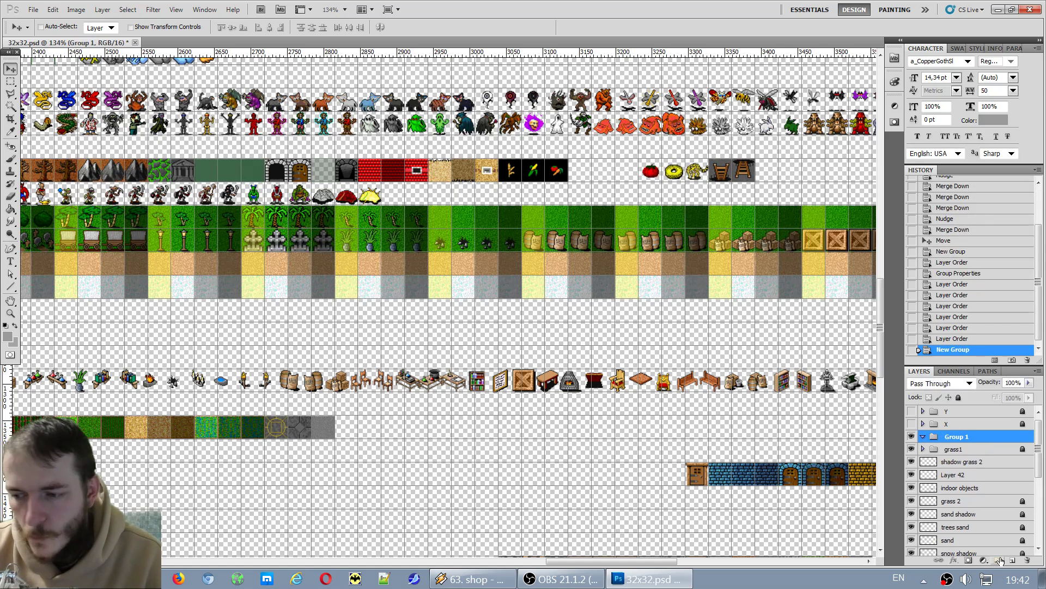
double_click(954, 441)
key(Escape)
double_click(957, 437)
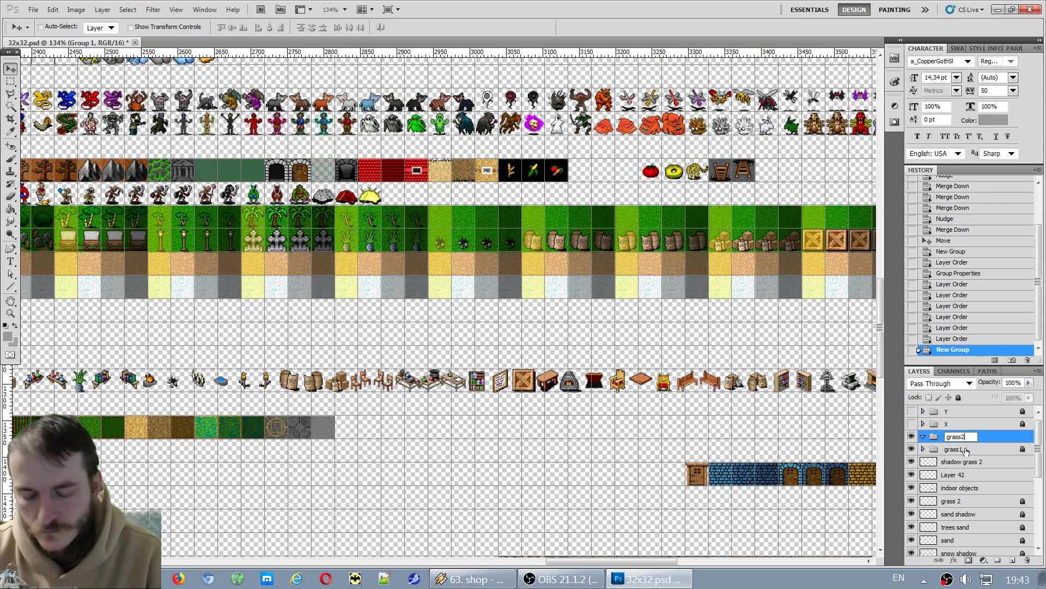
key(Return)
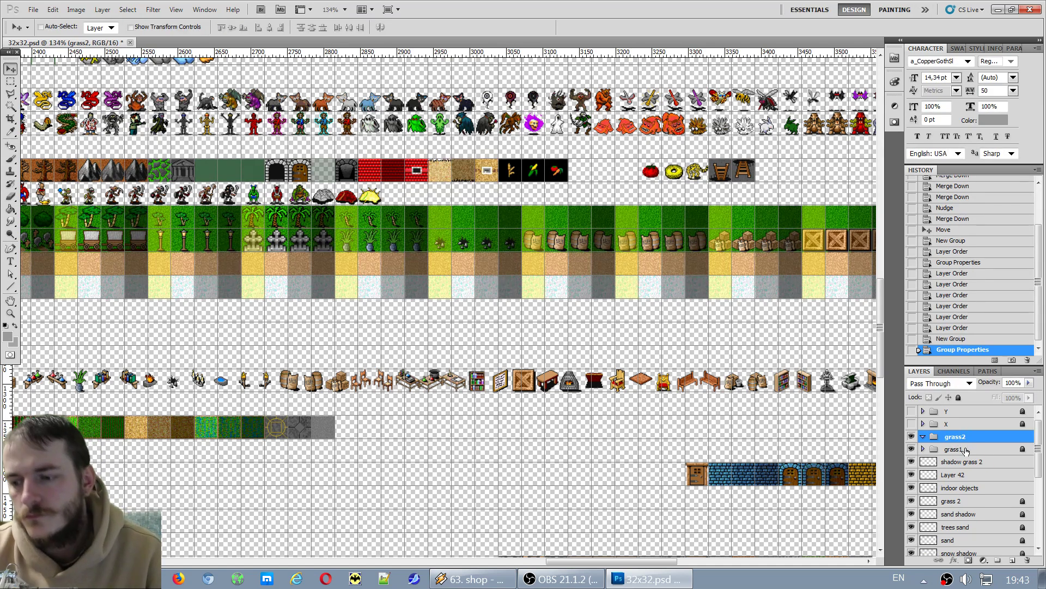
click(33, 10)
click(76, 252)
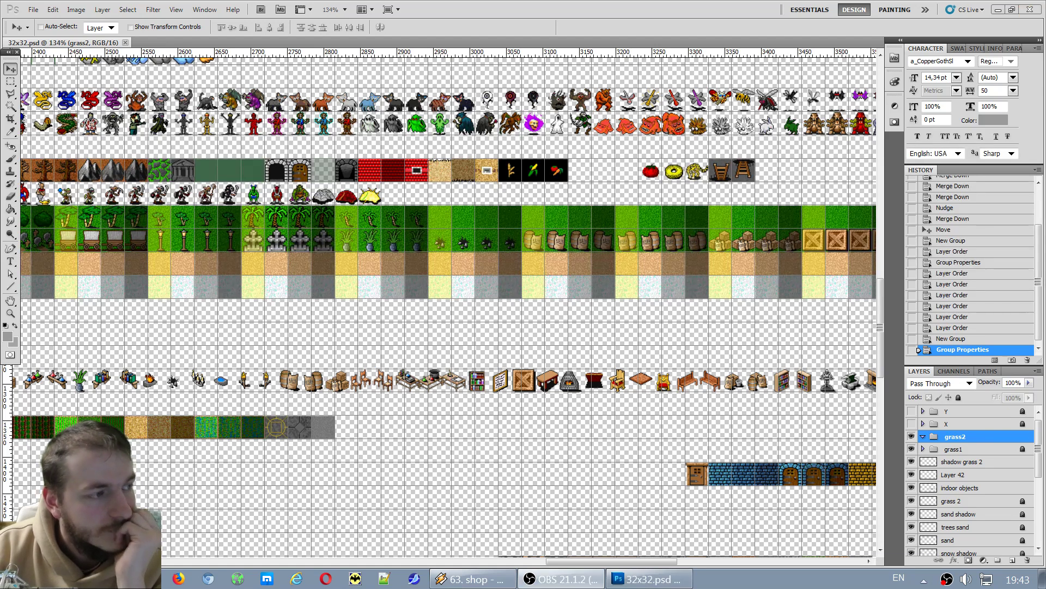
Set the UI font size to Large in the interface preferences.
click(52, 9)
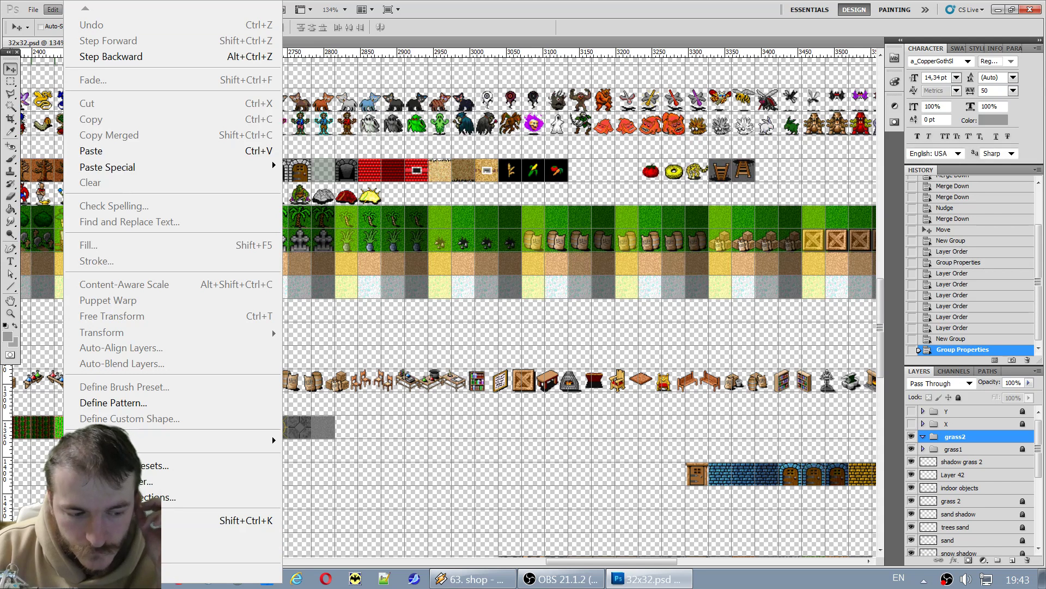
scroll(218, 545, down, 3)
mouse_move(261, 558)
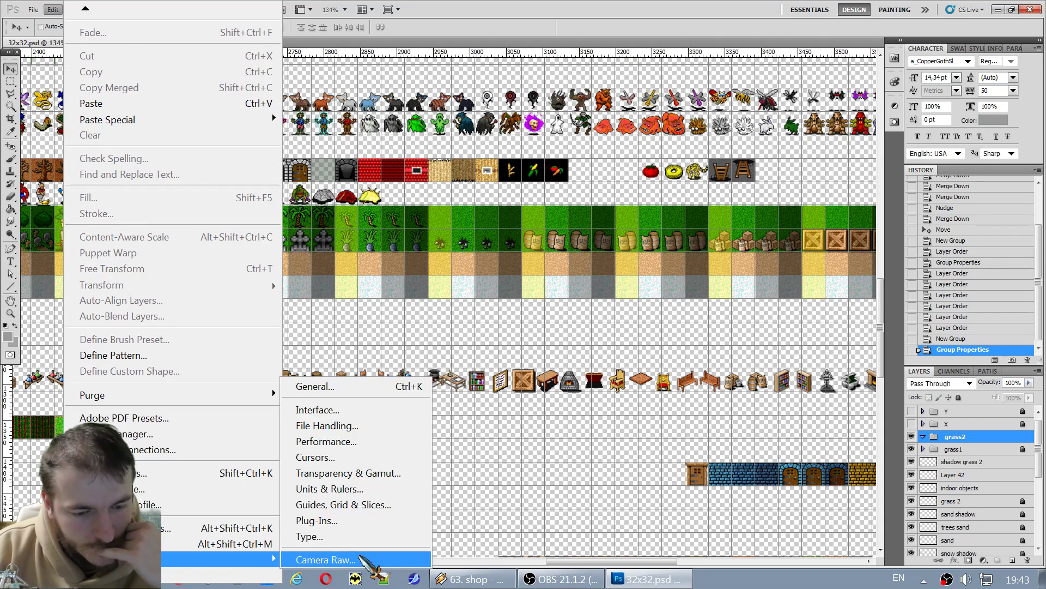
click(338, 409)
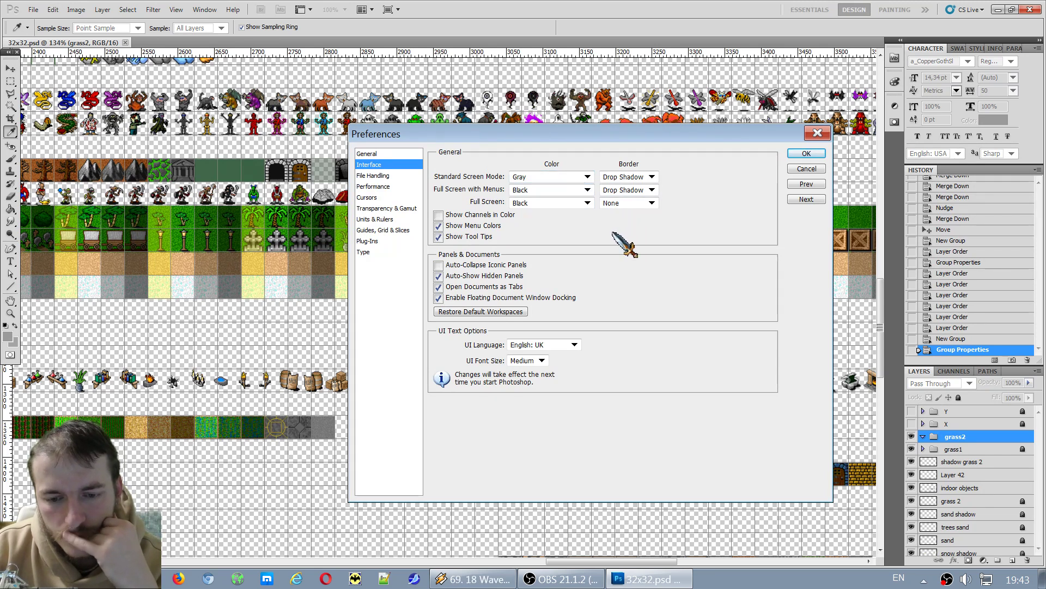
click(533, 364)
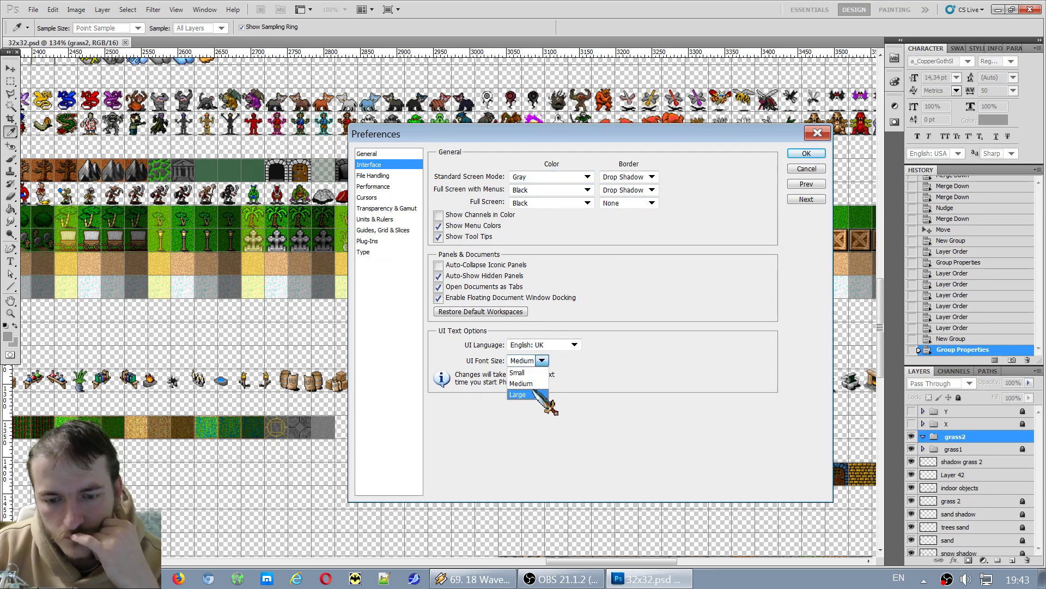
click(531, 388)
click(807, 153)
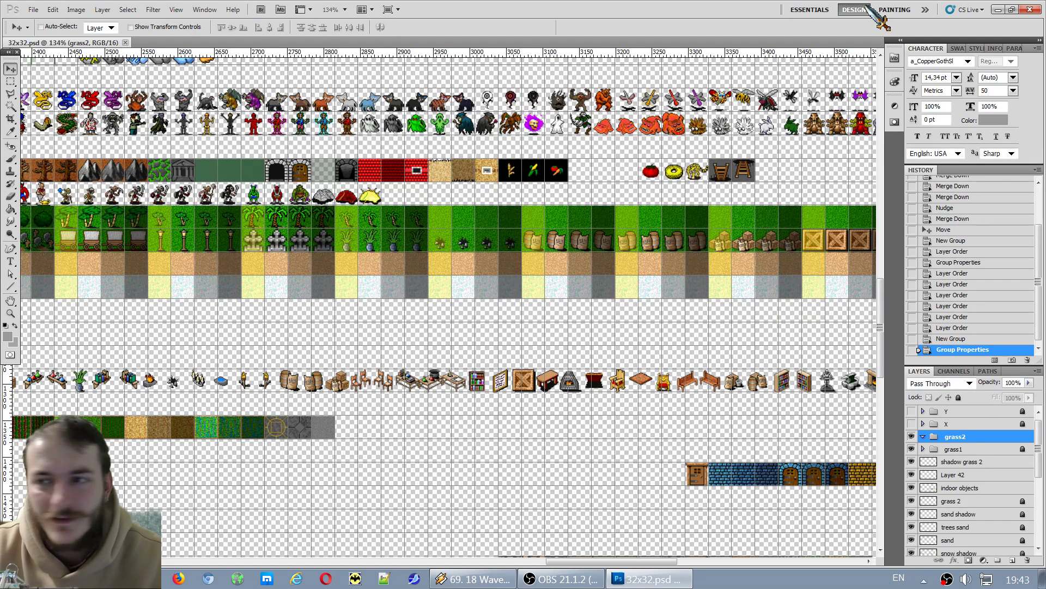
Check the UI font size in the interface preferences and close the program so it can restart with the new setting.
click(33, 10)
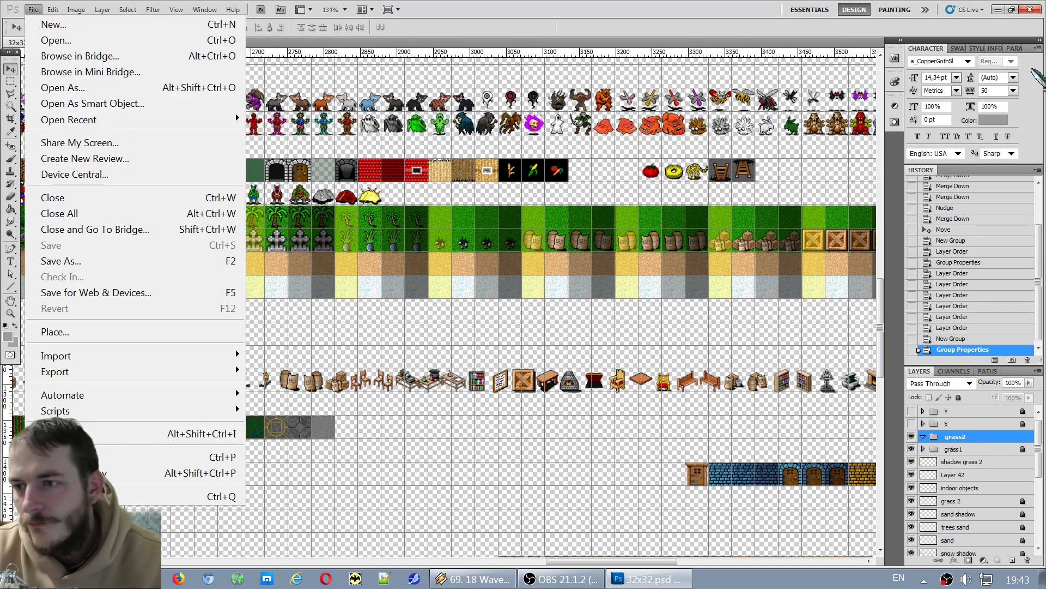
click(470, 9)
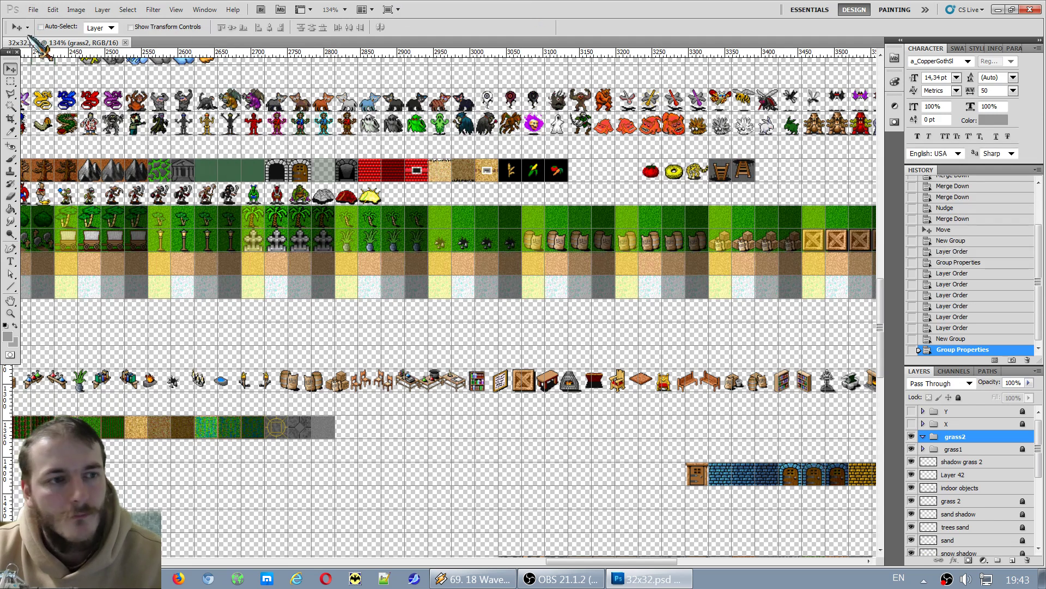
click(54, 11)
mouse_move(256, 559)
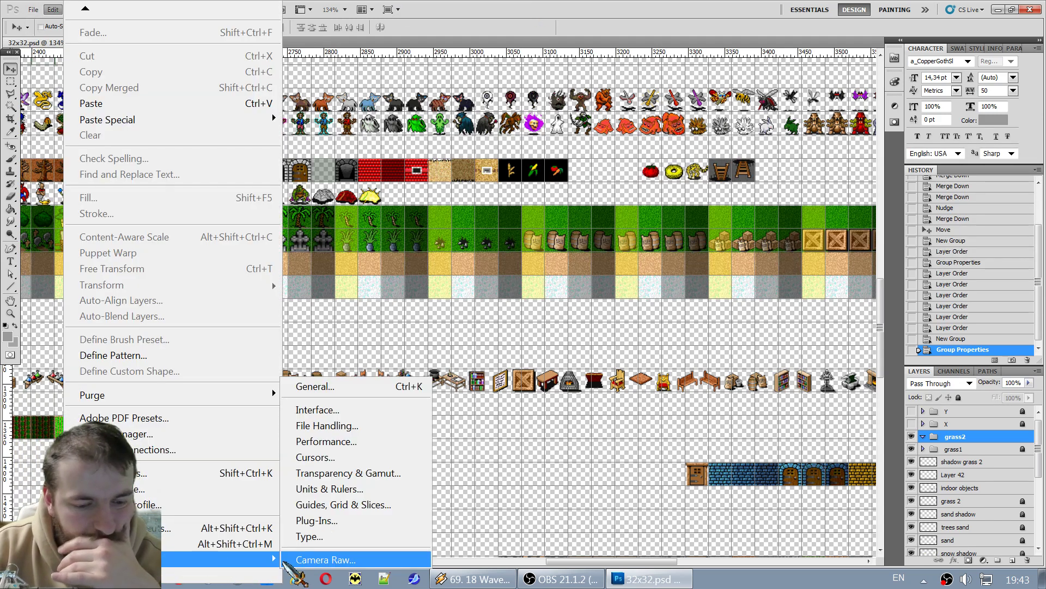
click(305, 409)
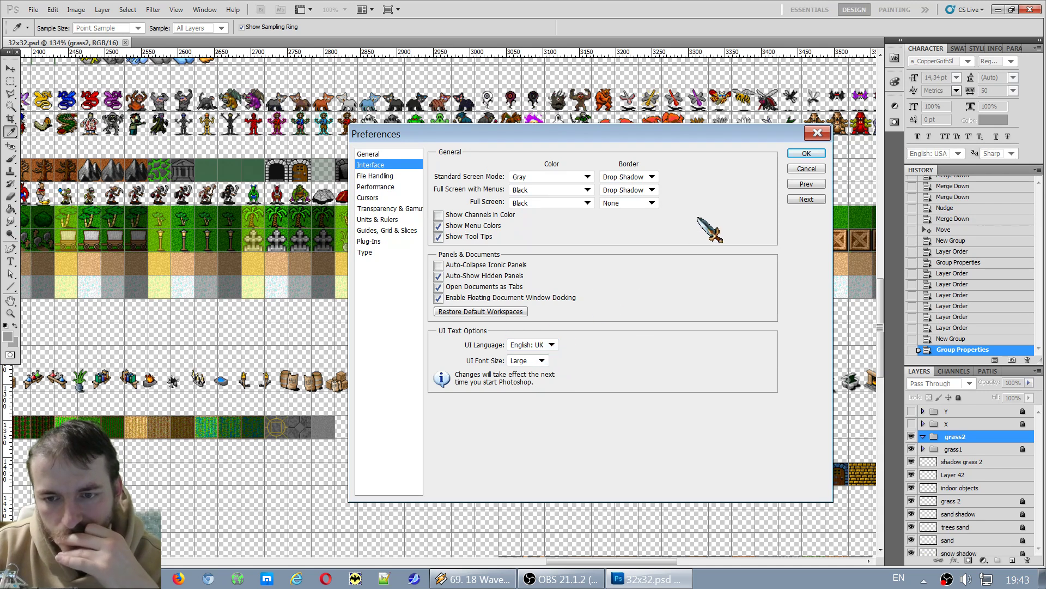
click(806, 154)
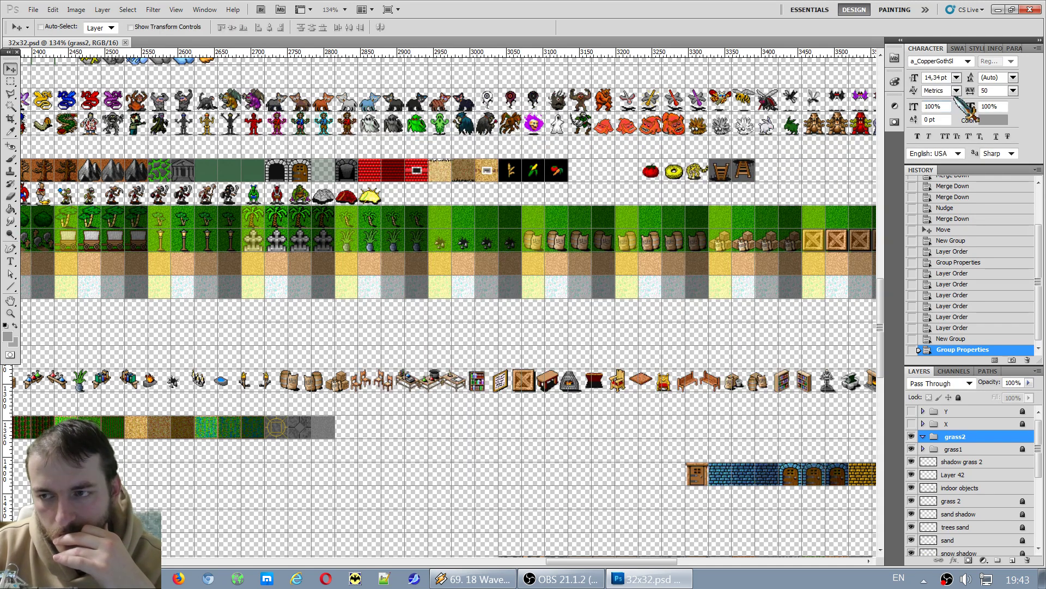
click(1030, 9)
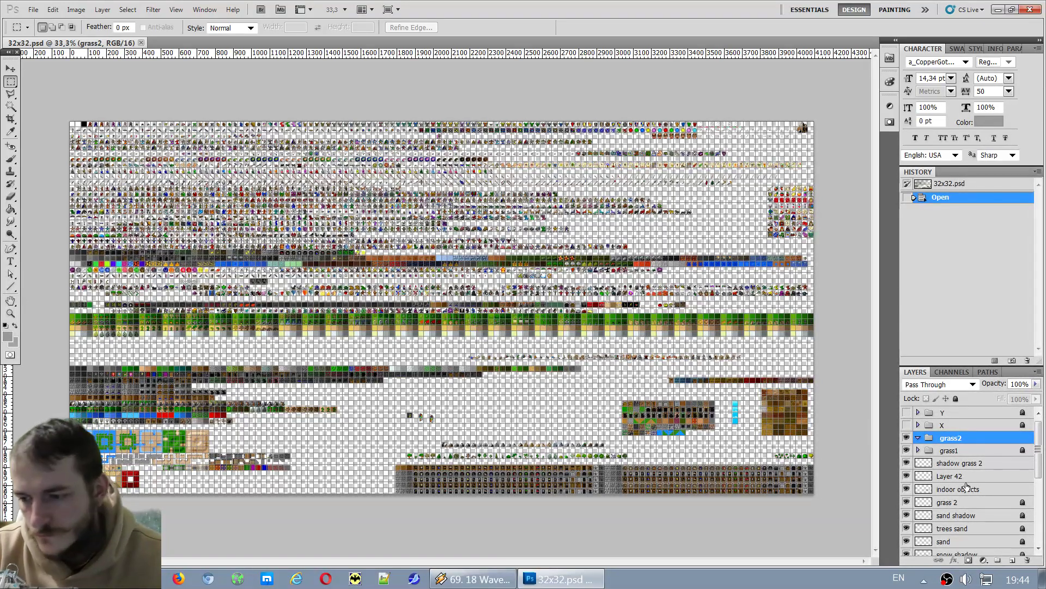
Move the grass1 group above the grass2 group in the layer stack and toggle its visibility to check its contents.
click(979, 467)
click(969, 477)
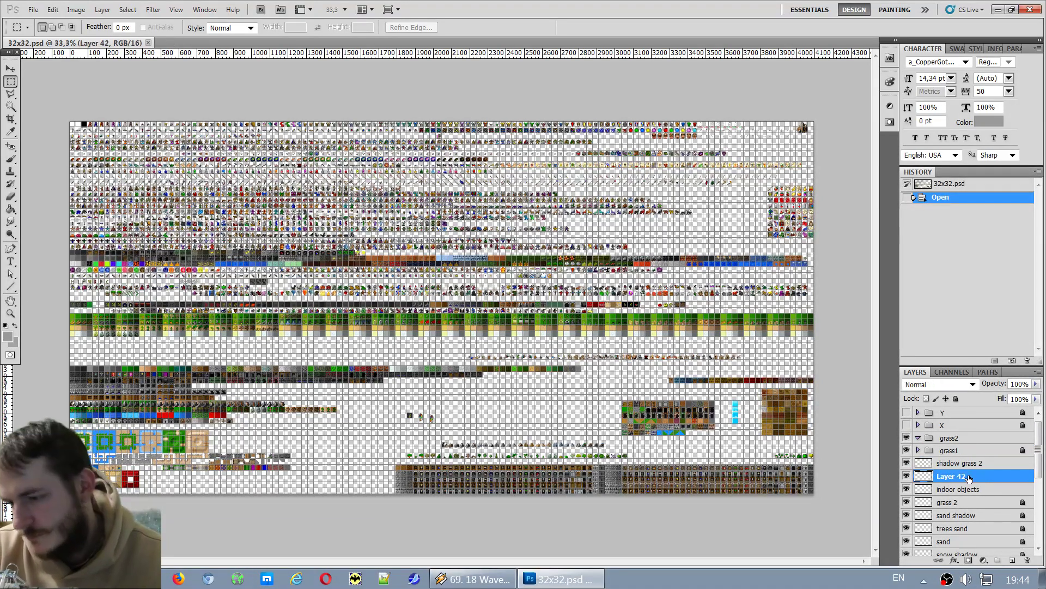
scroll(393, 327, up, 5)
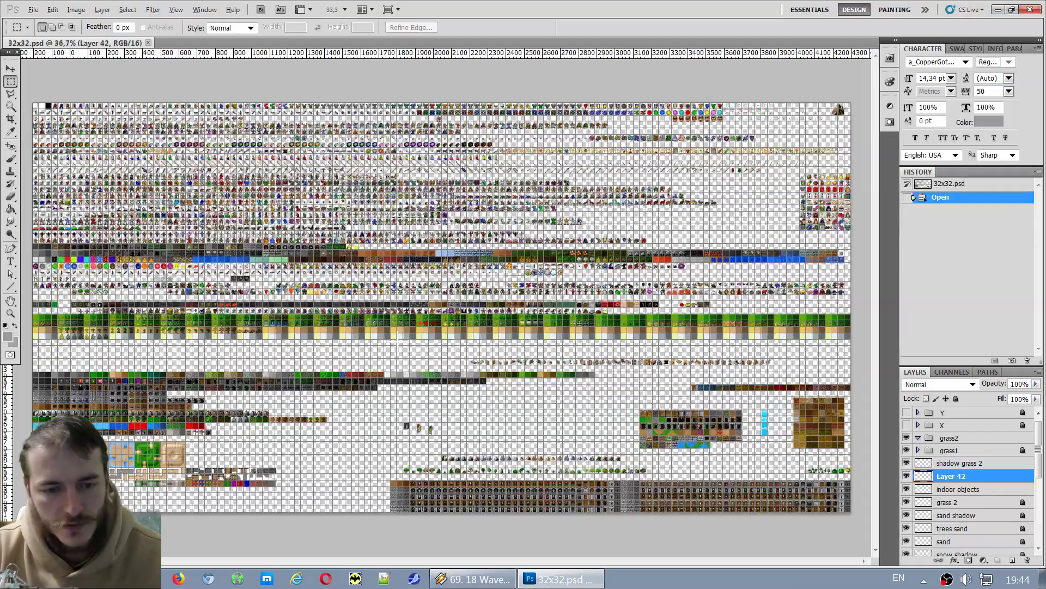
scroll(461, 291, up, 4)
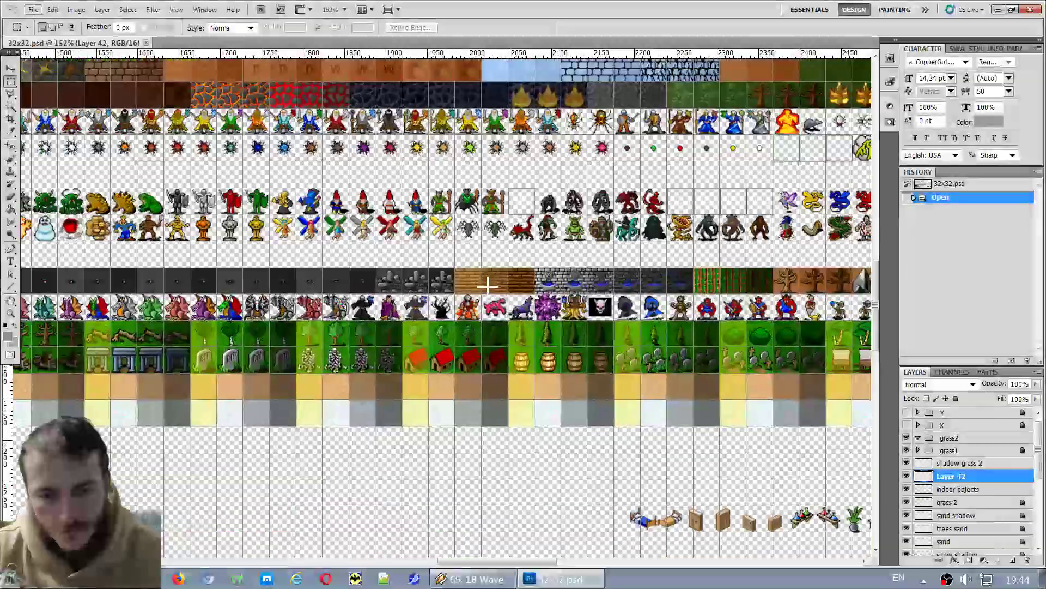
scroll(276, 354, up, 2)
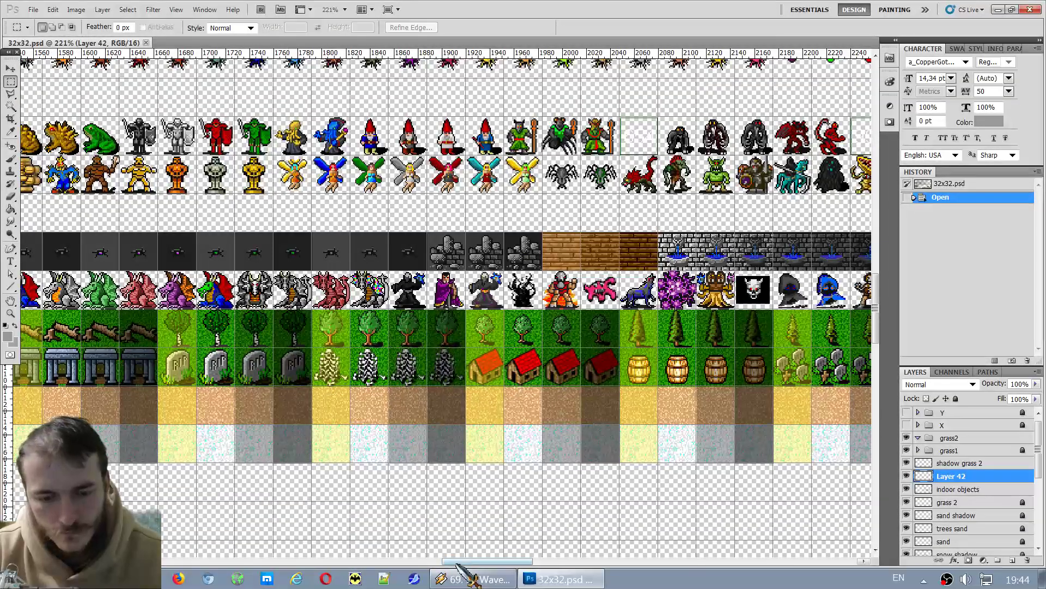
drag(468, 562, 292, 560)
scroll(542, 447, down, 2)
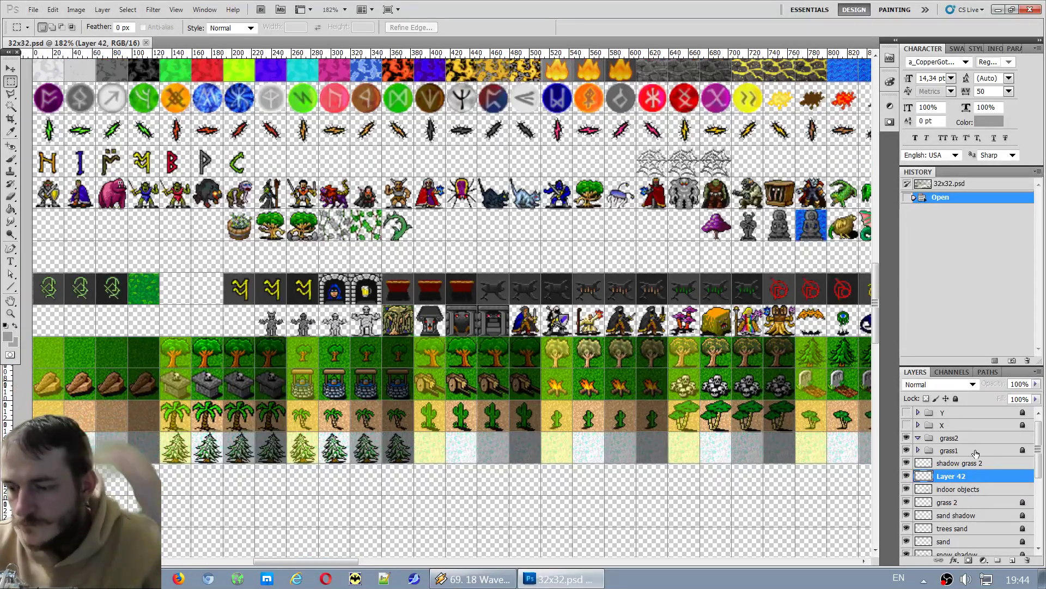
drag(959, 452, 967, 436)
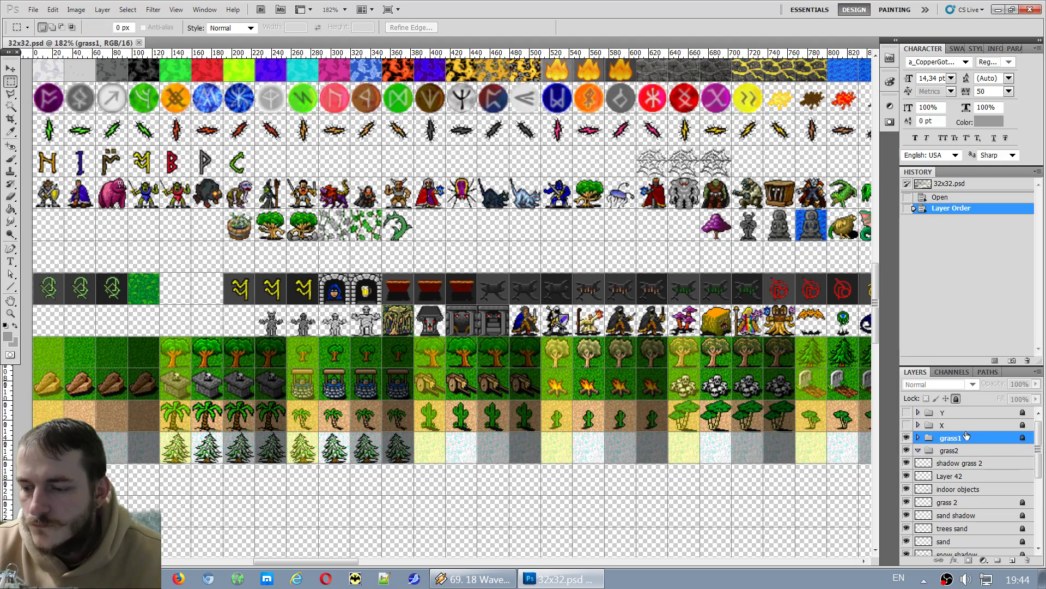
click(906, 438)
click(906, 437)
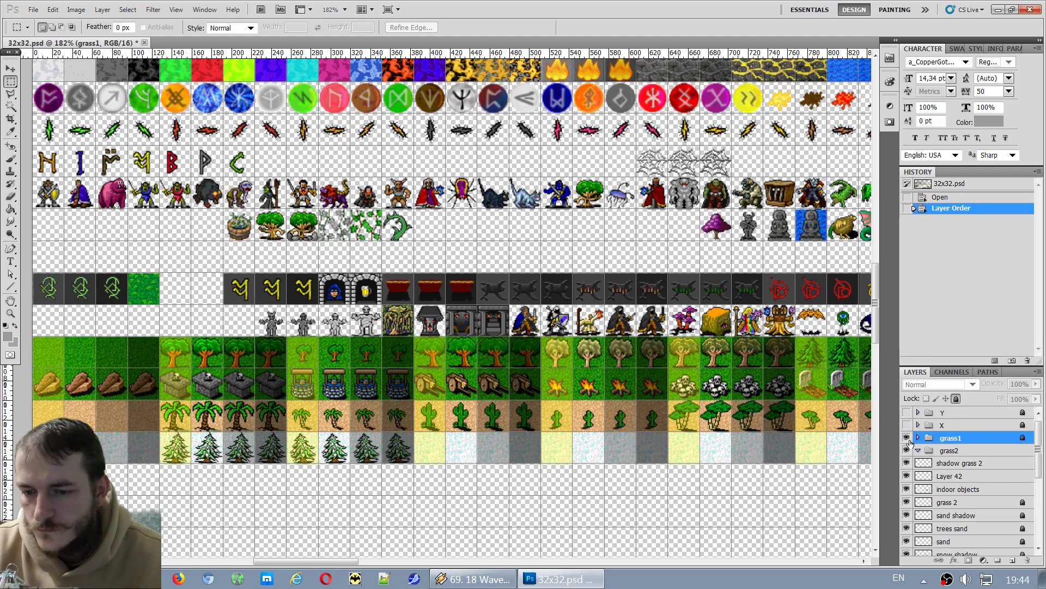
Move the shadow grass 2, Layer 42 and grass 2 layers into the grass2 group, in that order.
click(911, 451)
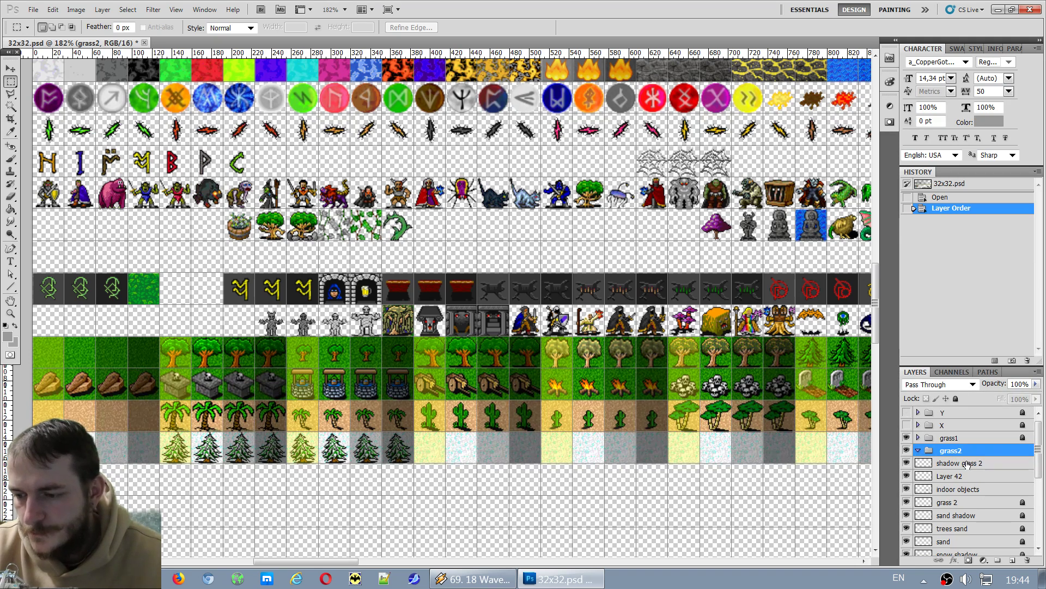
drag(967, 463, 977, 487)
click(955, 493)
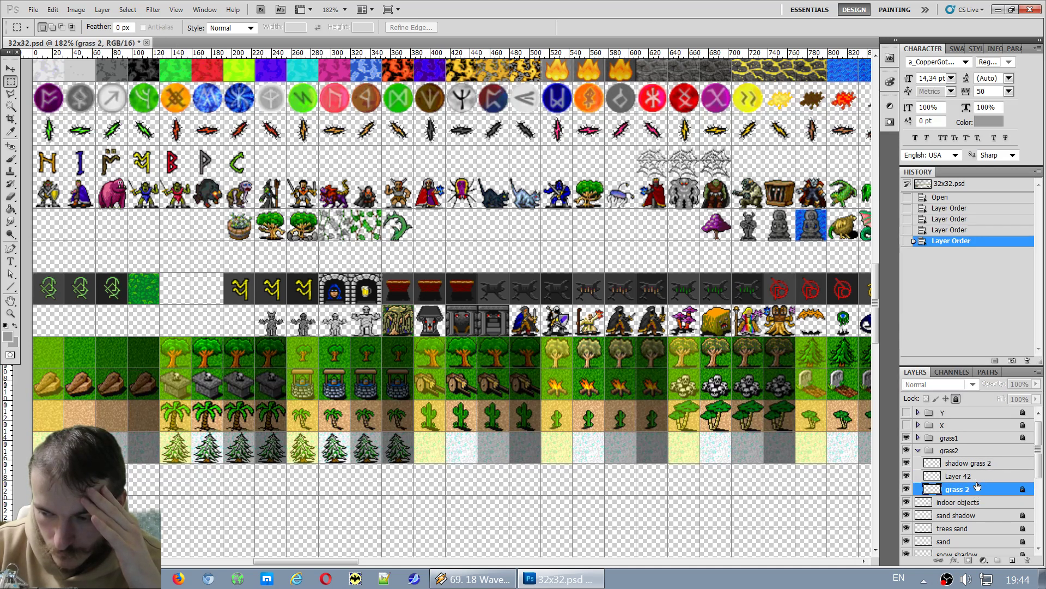
click(962, 504)
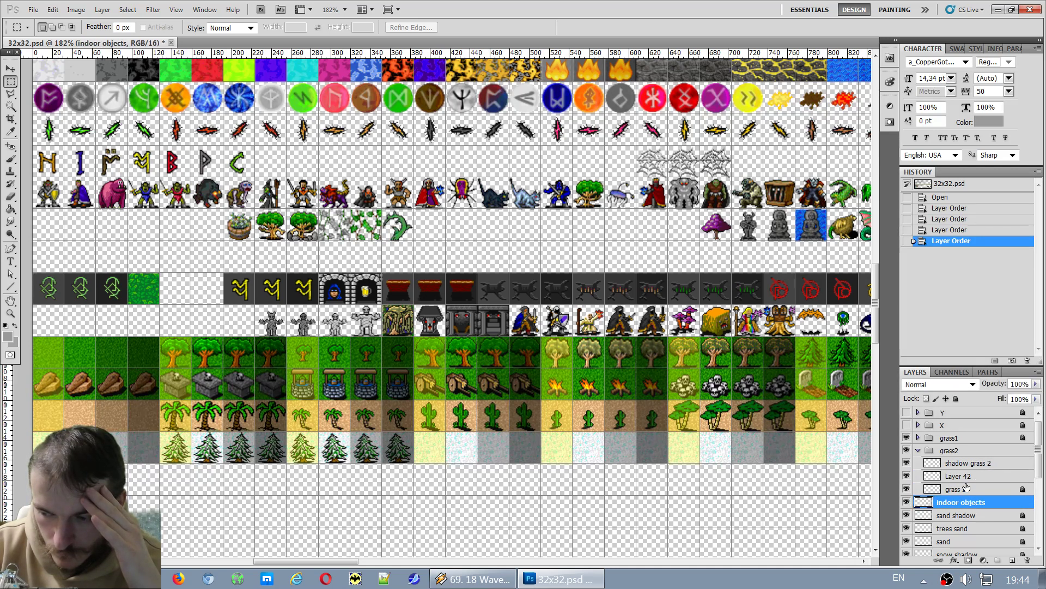
Rename Layer 42 in the grass2 group as "grass 2 objects" and toggle its visibility to check its contents.
click(949, 477)
double_click(964, 477)
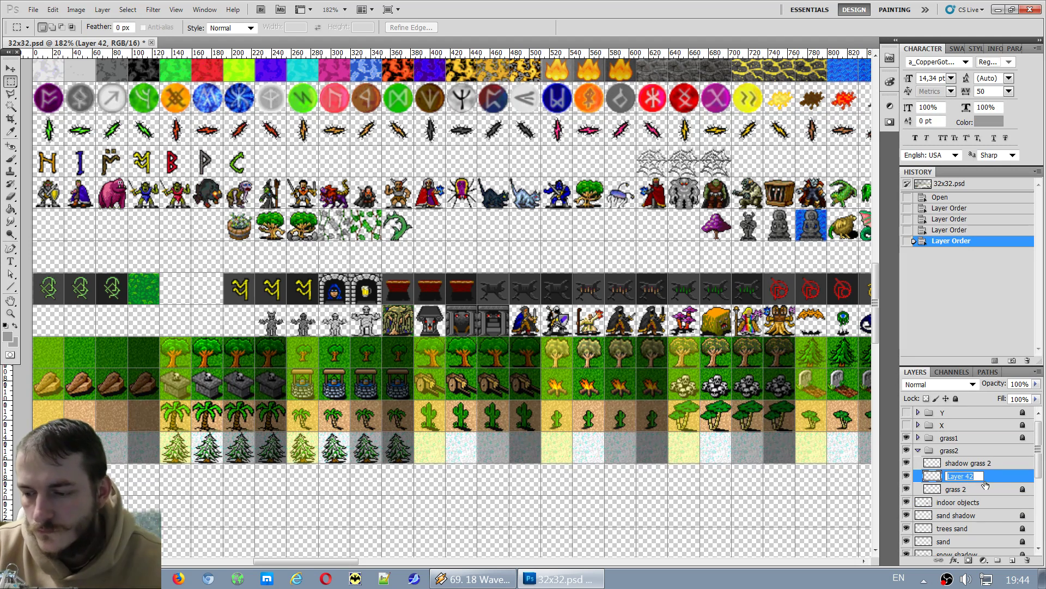
text(gr)
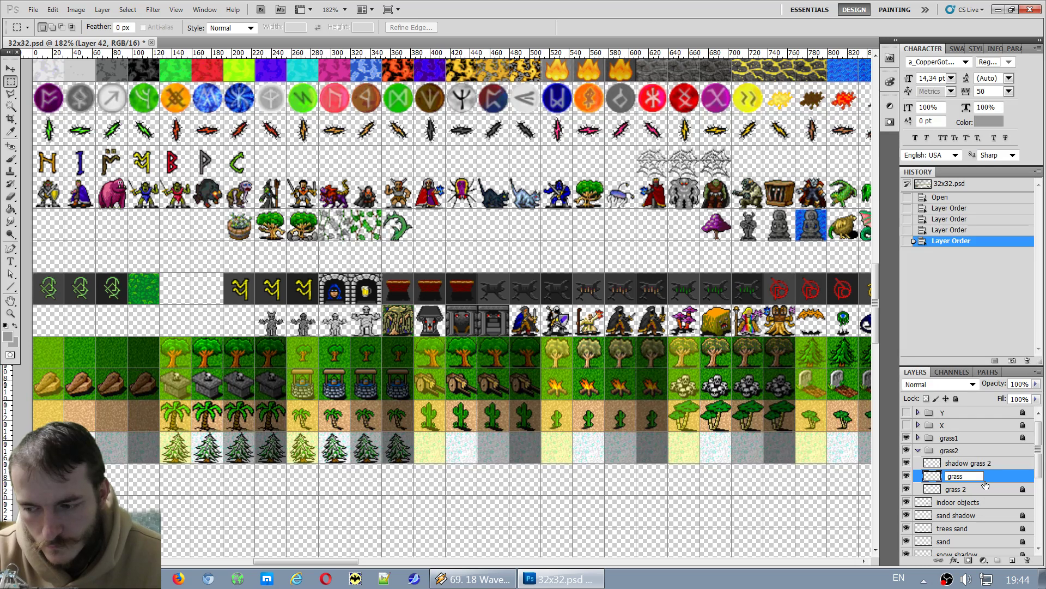
text(ass 2)
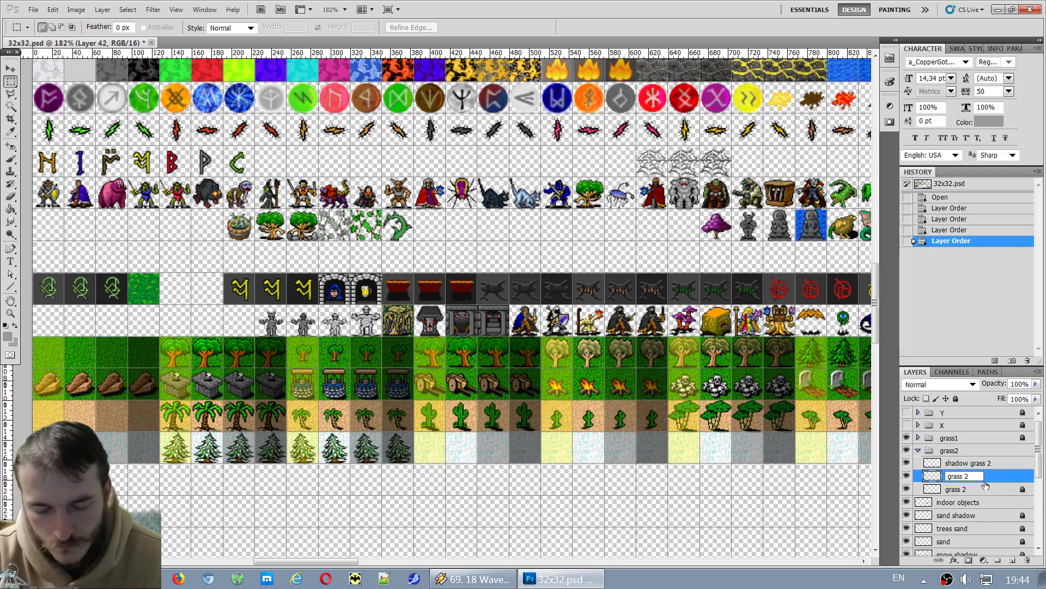
text( object)
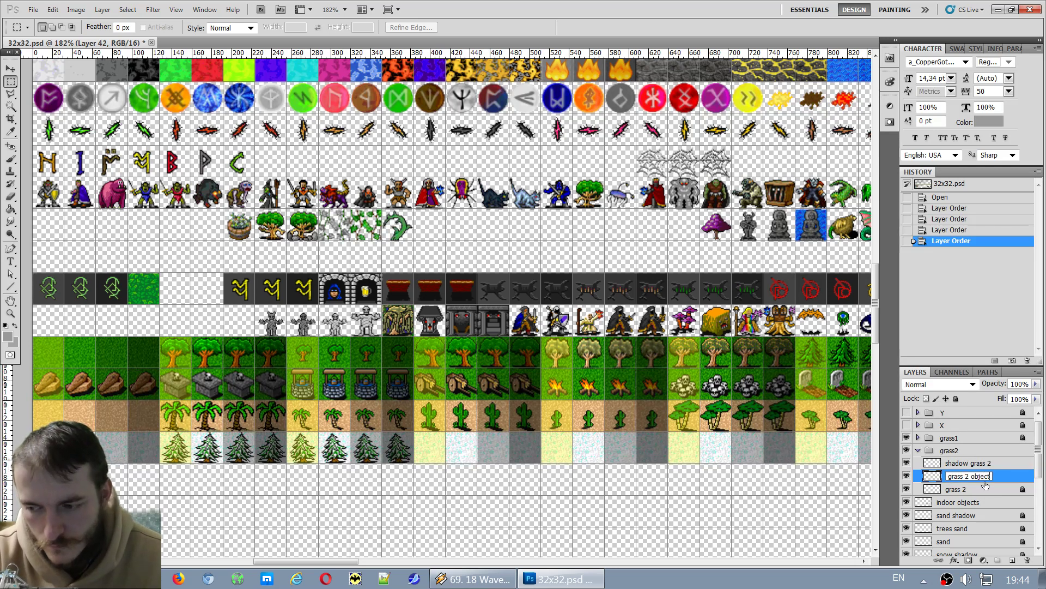
text(s)
key(Return)
click(906, 476)
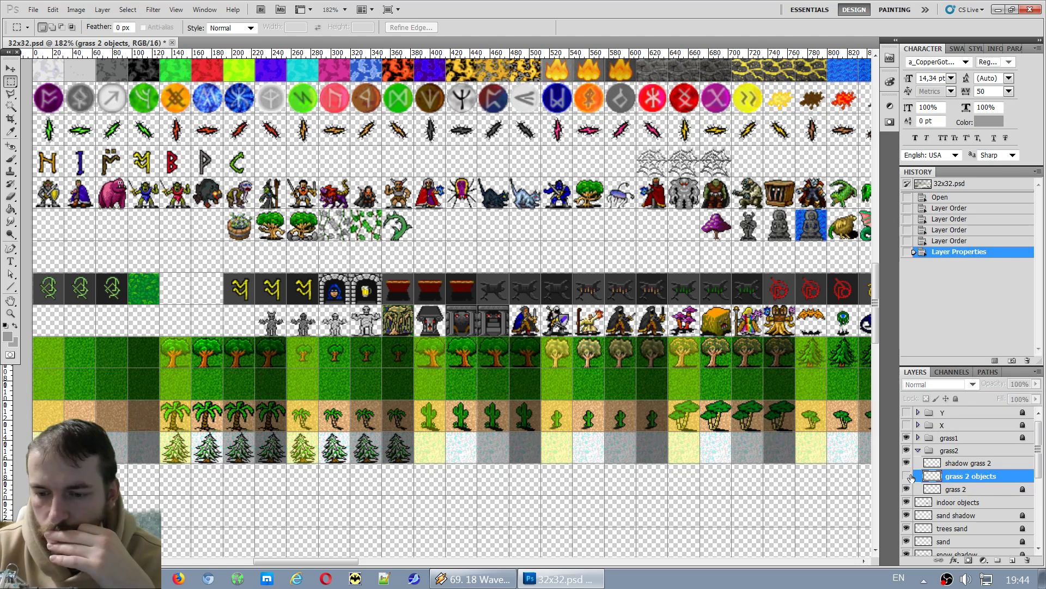
click(907, 476)
Remove the individual lock from the grass 2 layer and lock the whole grass2 group instead.
click(956, 464)
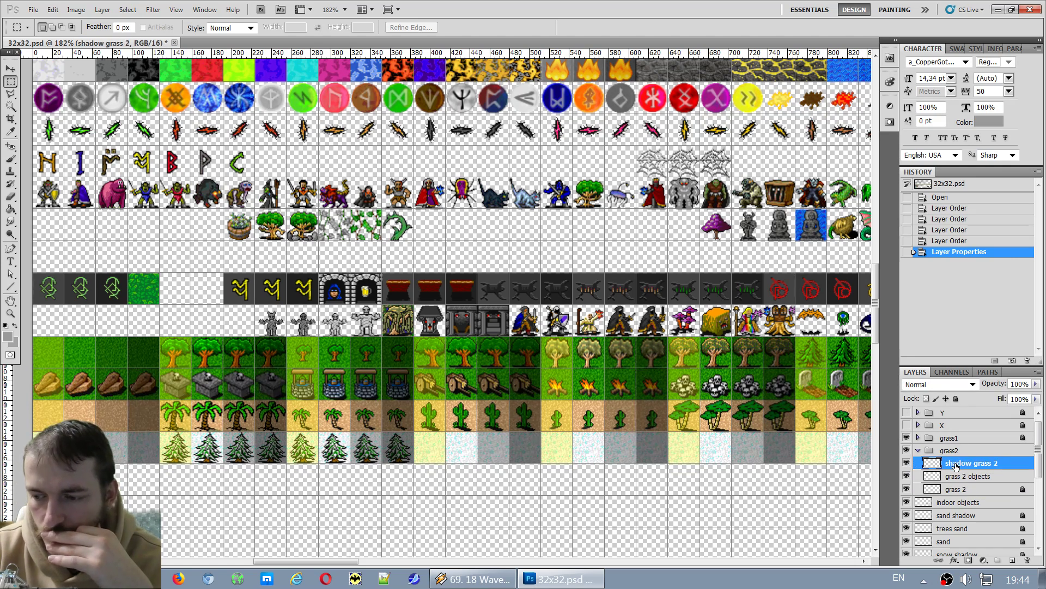
click(976, 489)
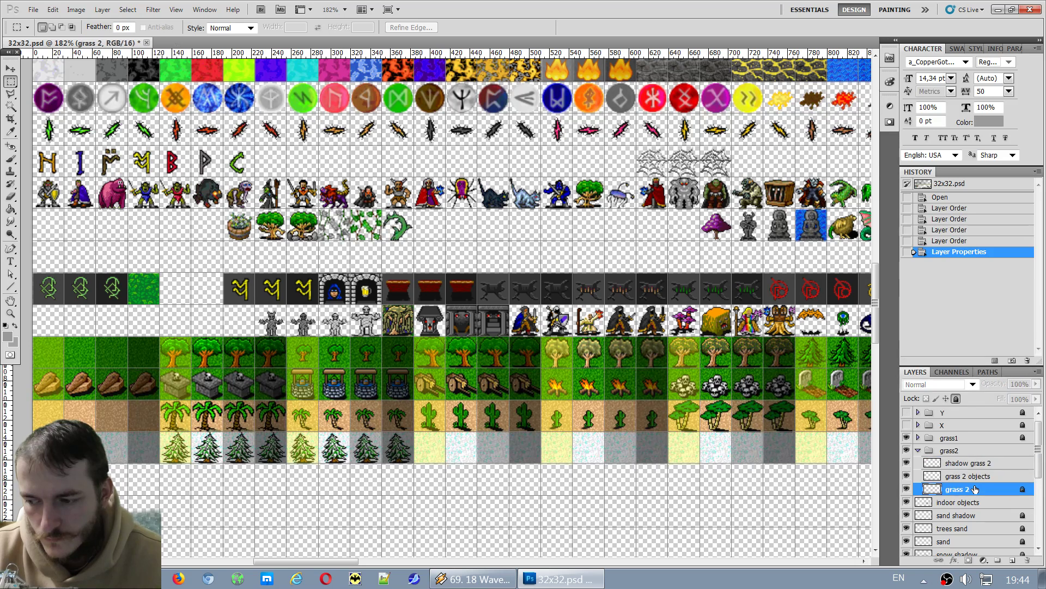
click(956, 398)
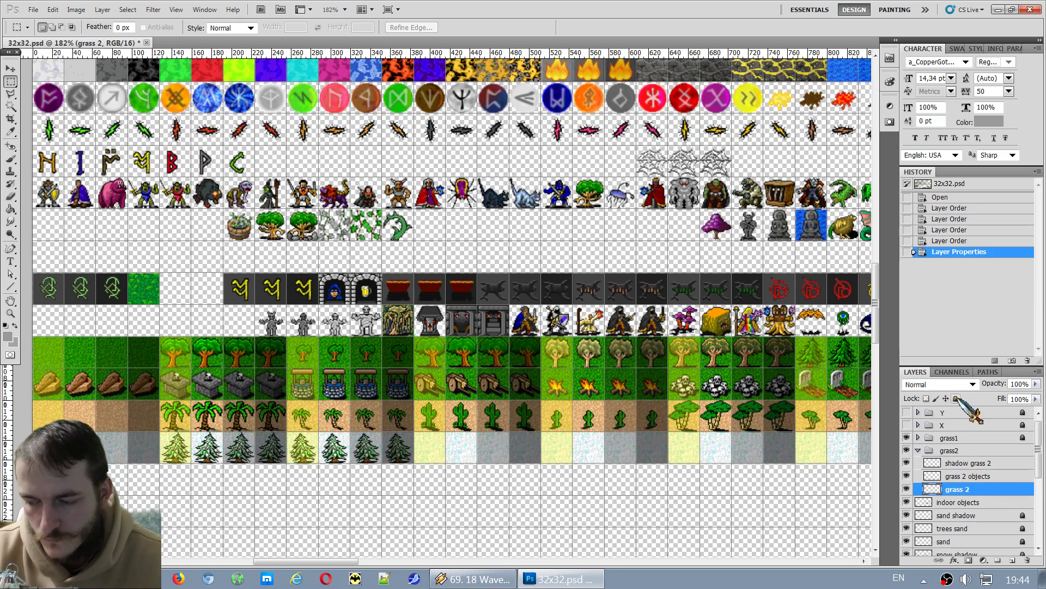
click(919, 451)
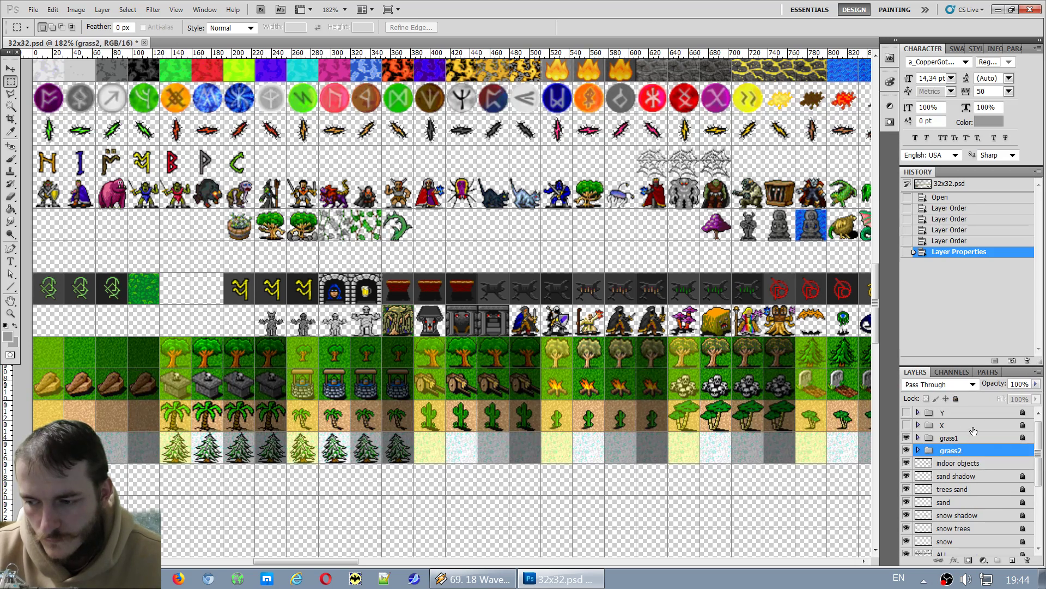
click(956, 399)
click(918, 451)
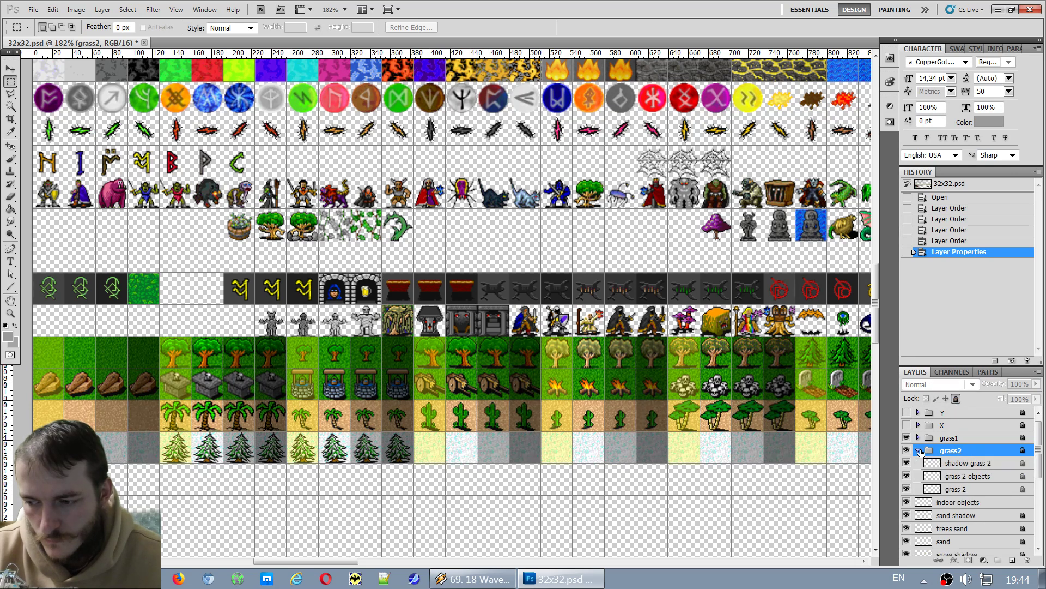
click(919, 451)
Unlock the grass1 group and remove the individual locks from its shadow grass, trees grass and grass layers.
click(918, 438)
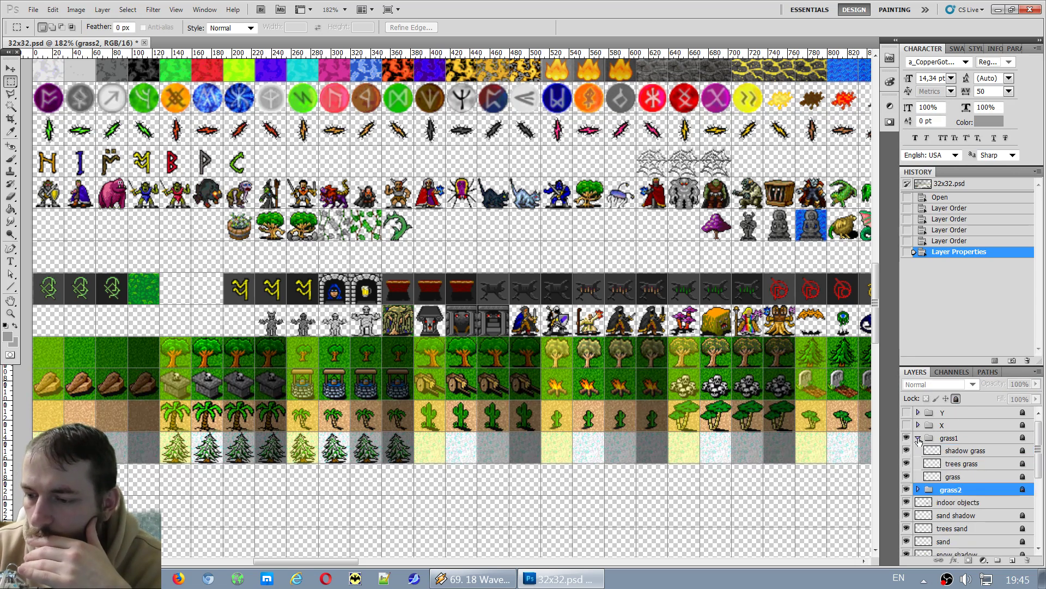
click(948, 440)
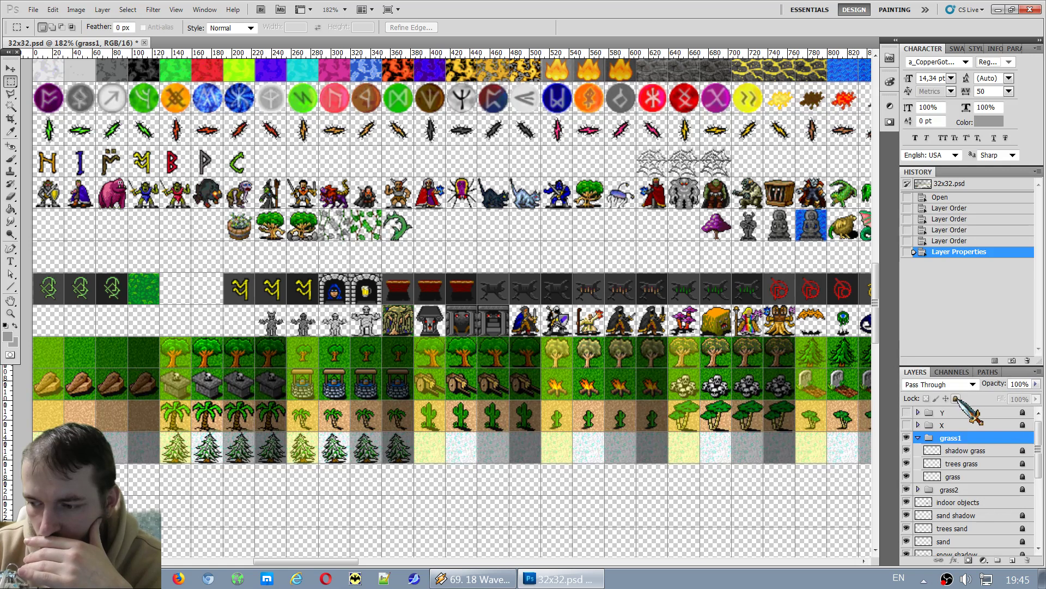
click(959, 455)
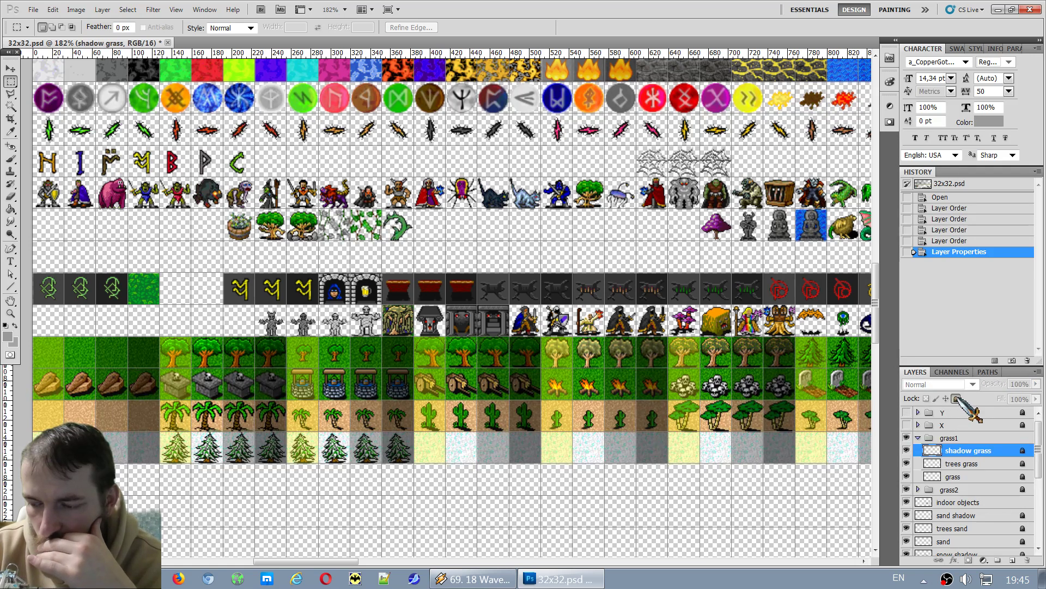
click(956, 398)
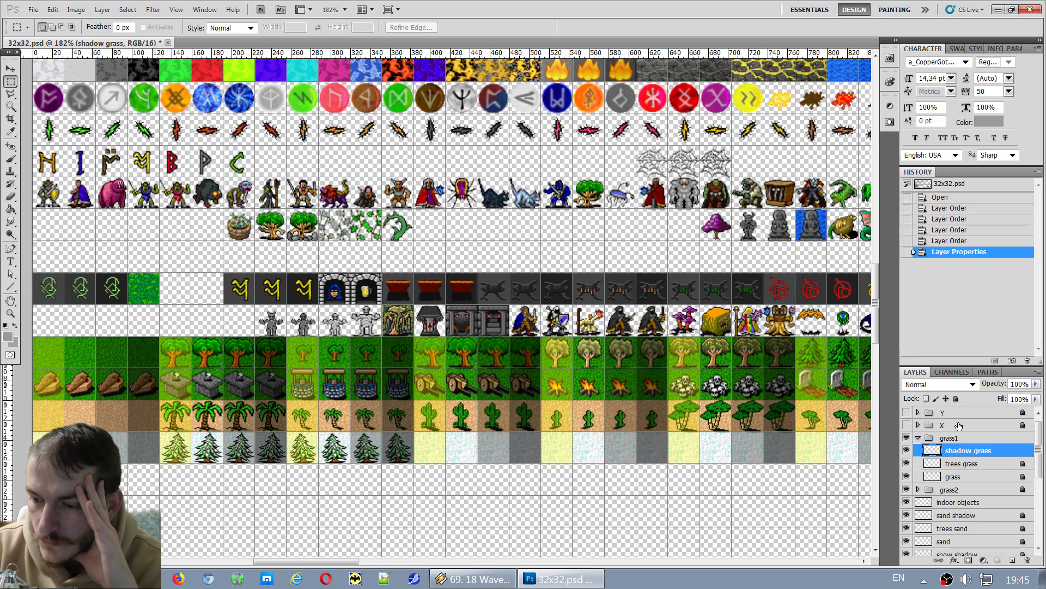
click(972, 464)
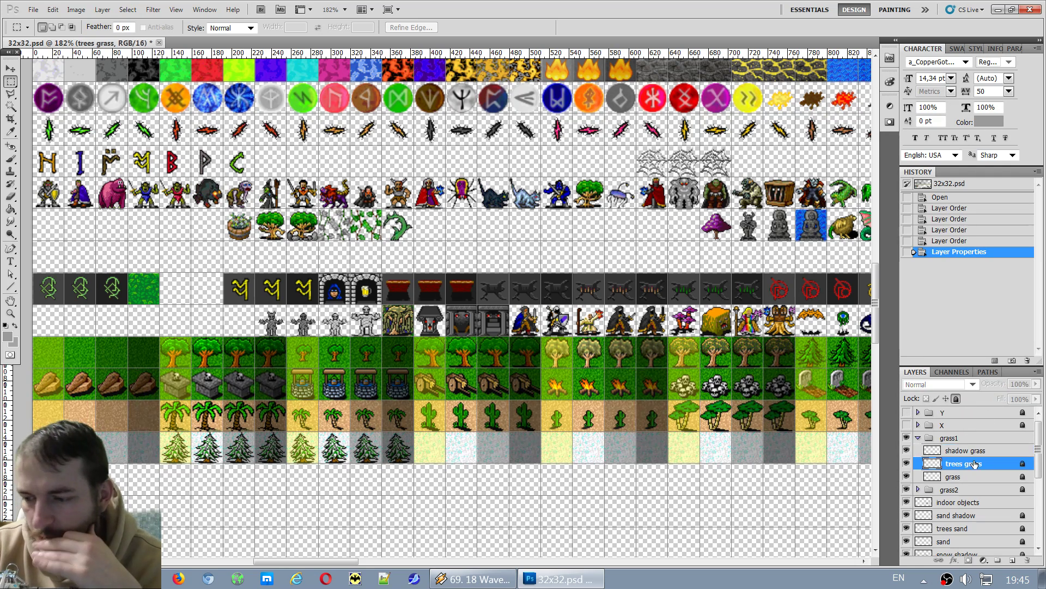
click(956, 399)
click(973, 476)
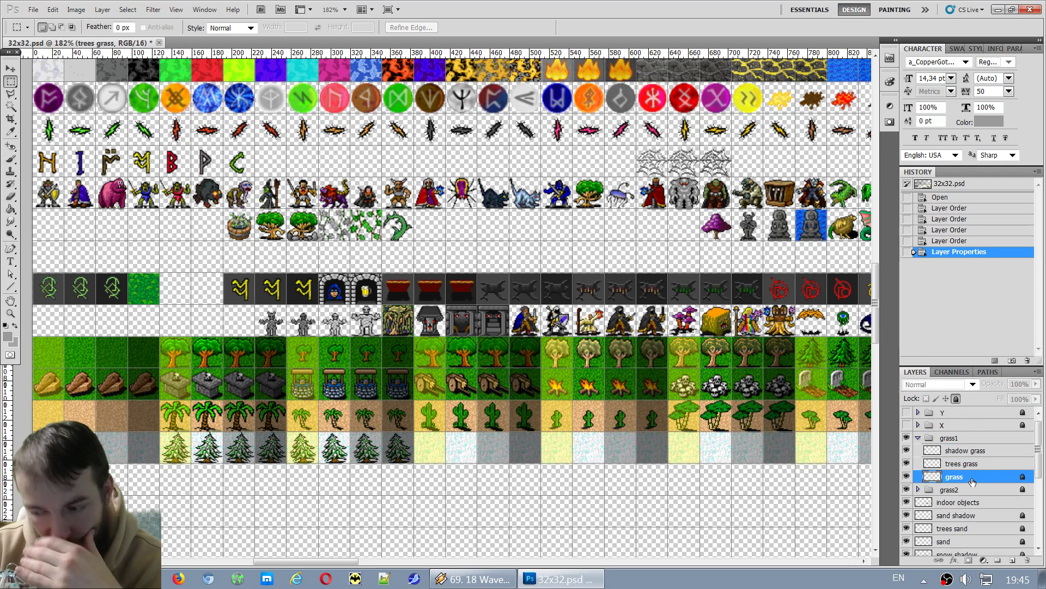
click(956, 398)
Collapse and lock the grass1 group, and check the lock on the grass2 group and its layers, leaving it locked.
click(927, 425)
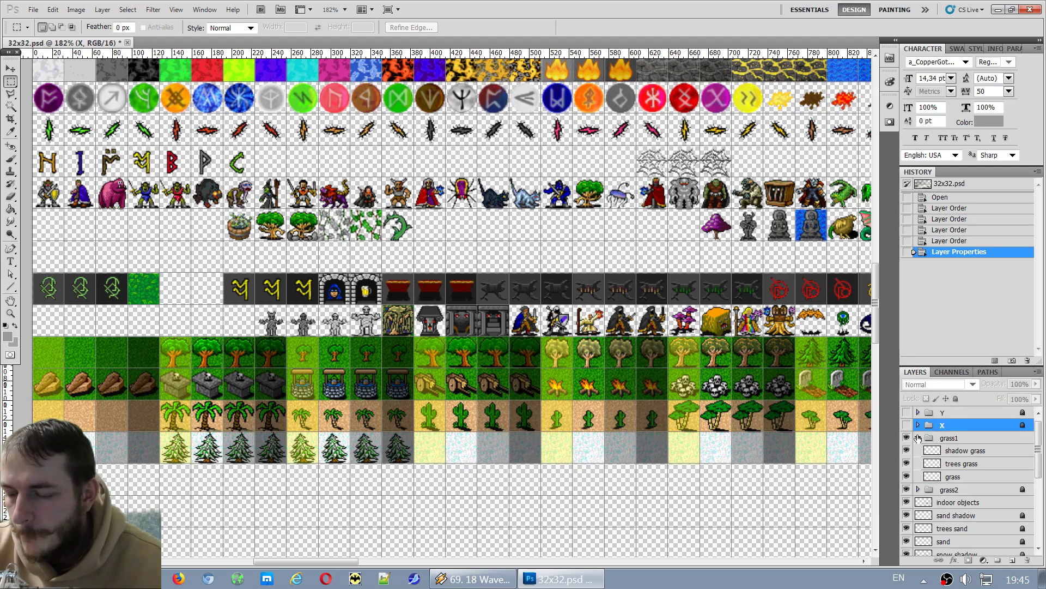
click(918, 438)
click(949, 437)
click(957, 398)
click(931, 452)
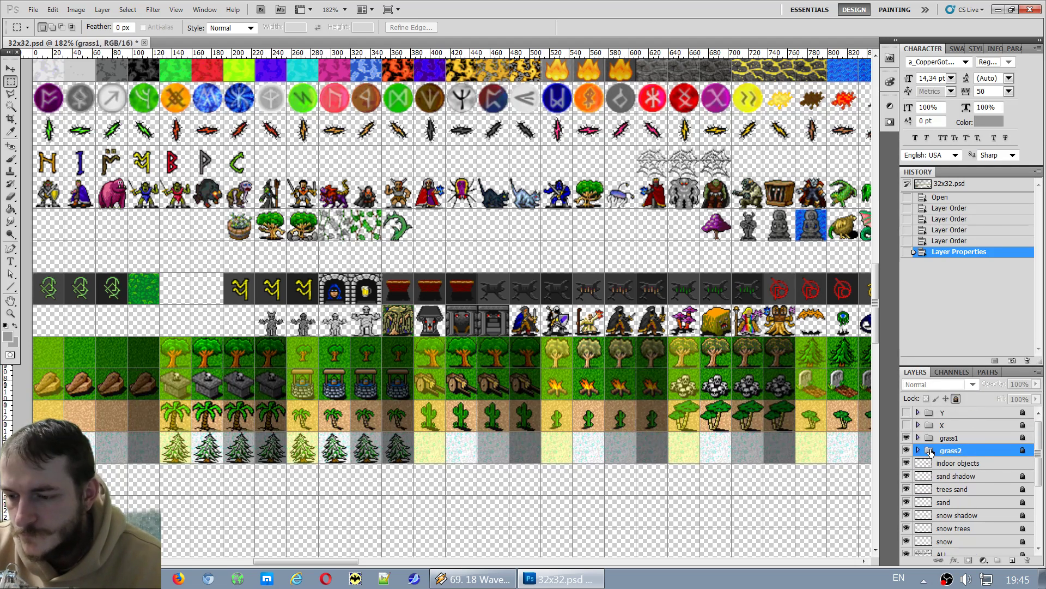
click(918, 450)
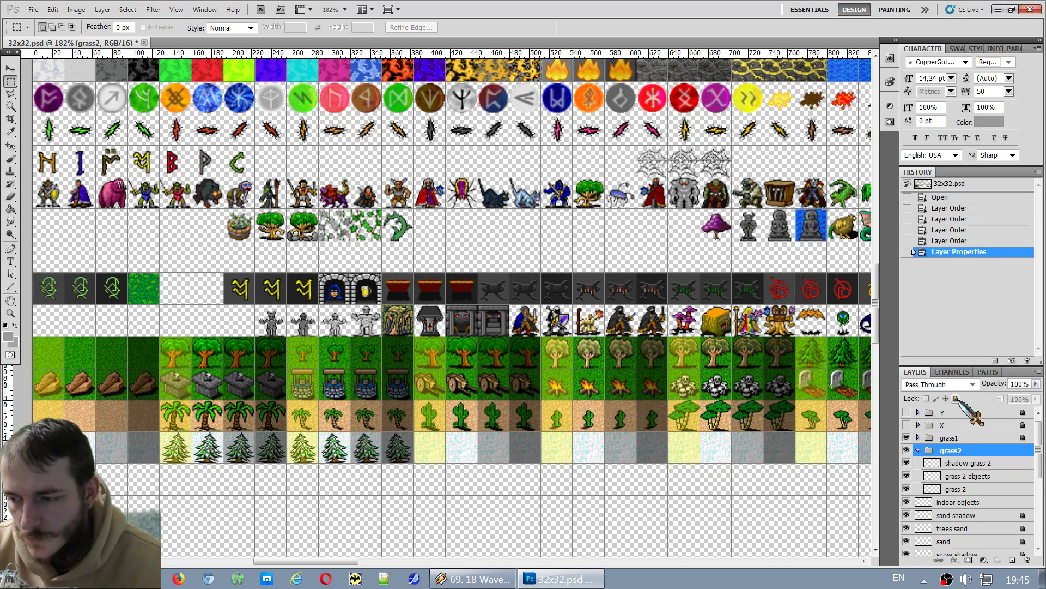
click(918, 451)
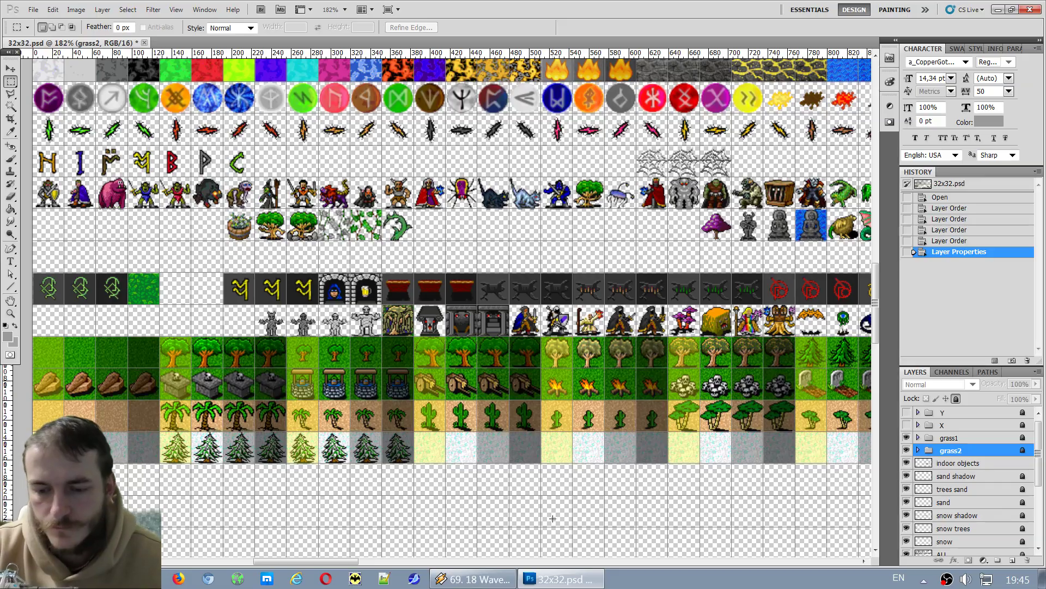
Move the indoor objects layer horizontally so its row of furniture and props begins near the left edge of the tileset.
scroll(616, 305, down, 5)
scroll(480, 545, up, 3)
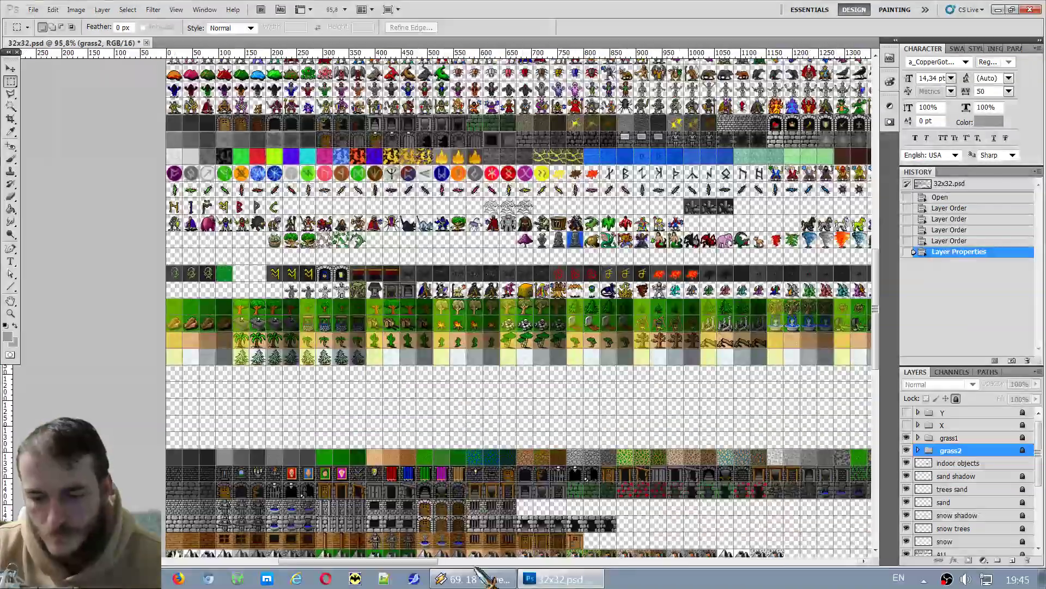
drag(433, 561, 625, 561)
scroll(627, 561, down, 2)
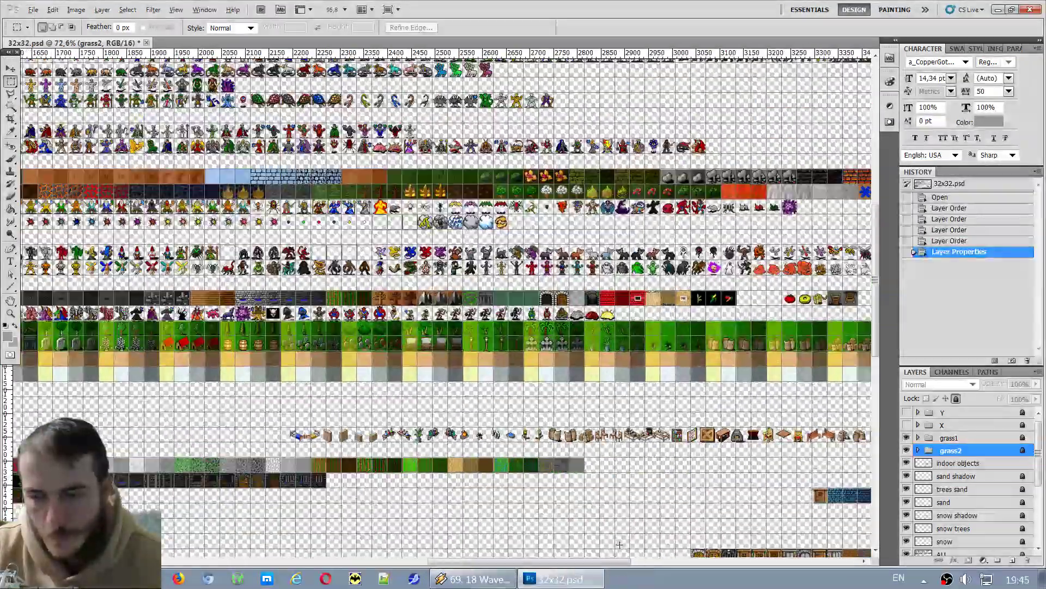
click(947, 464)
key(v)
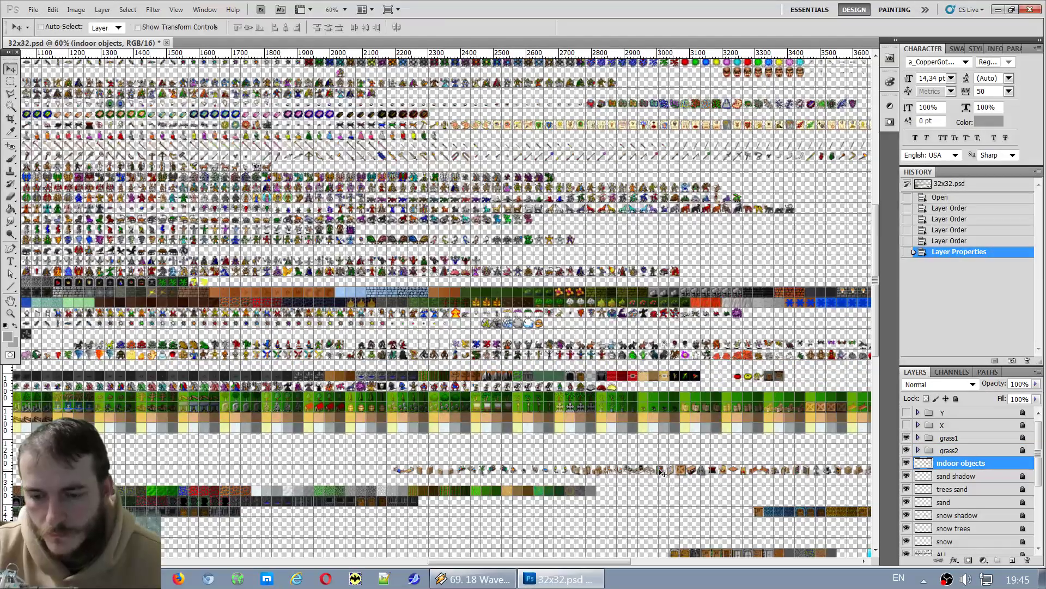
drag(579, 471, 291, 467)
drag(480, 561, 357, 561)
scroll(359, 541, up, 2)
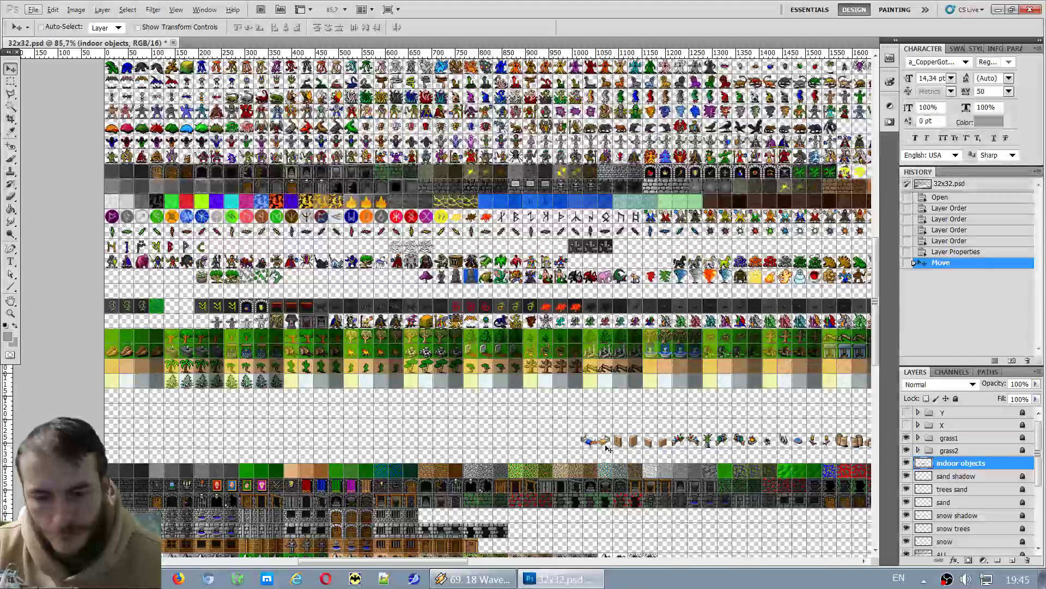
drag(607, 447, 145, 447)
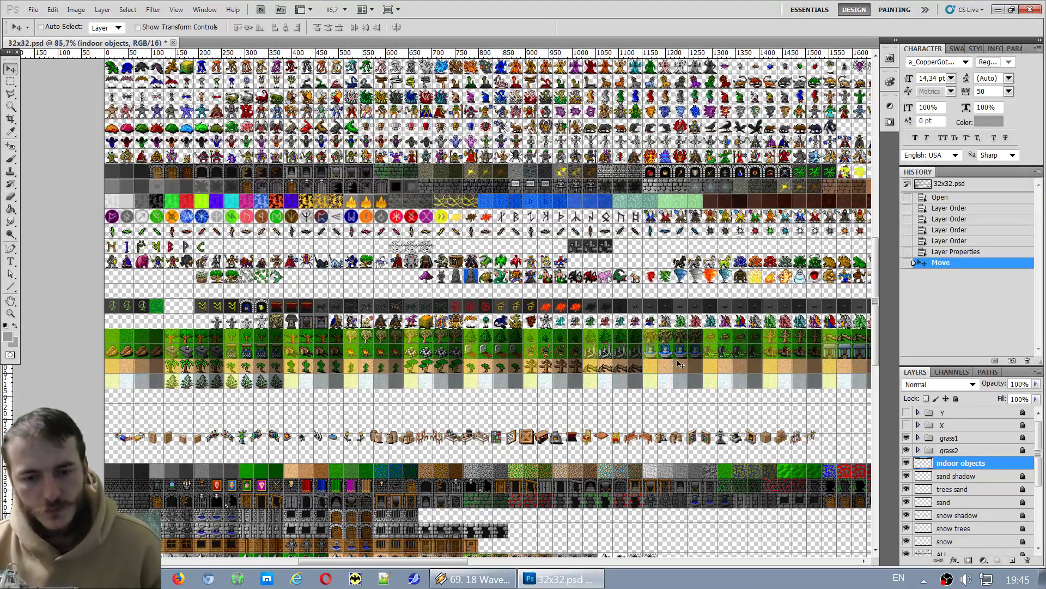
Nudge the indoor objects layer into line with the tile grid and check the fit of the furniture tiles up close.
scroll(680, 364, up, 2)
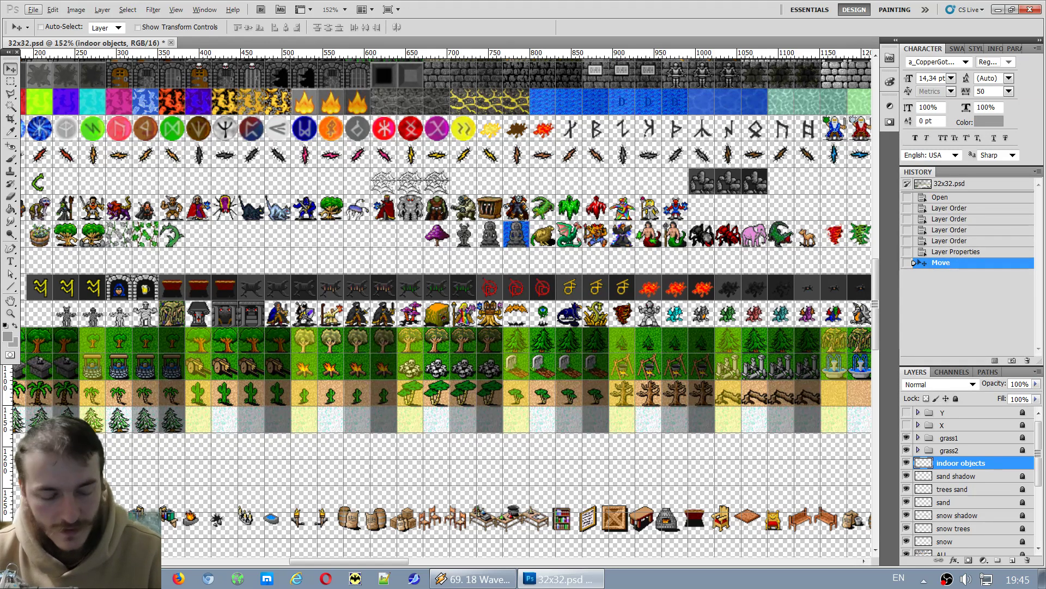
key(alt+Tab)
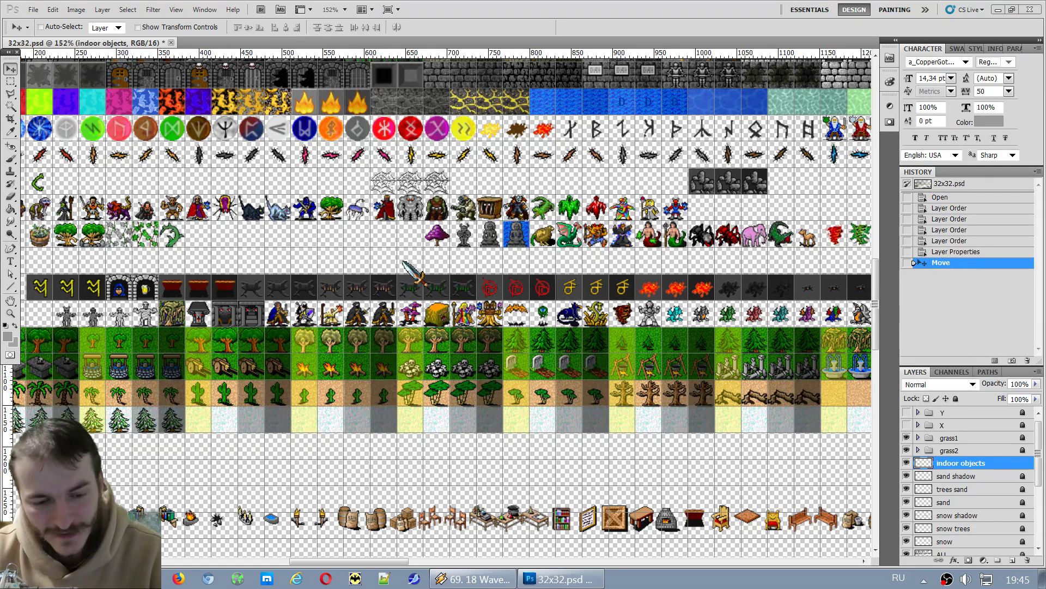
key(alt+Tab)
drag(460, 537, 444, 530)
scroll(447, 526, down, 3)
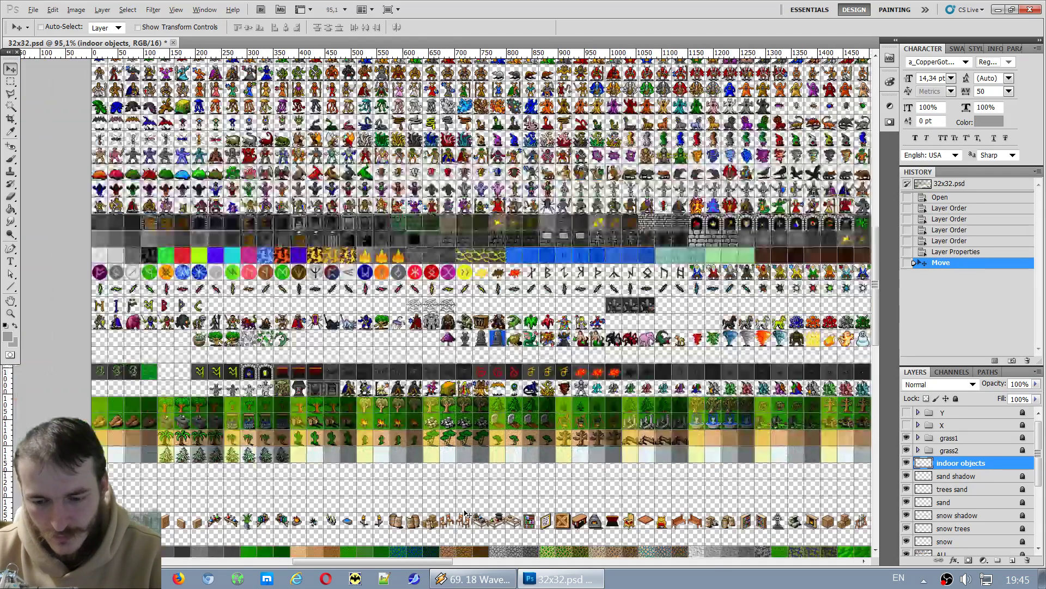
scroll(447, 526, up, 5)
scroll(530, 538, up, 3)
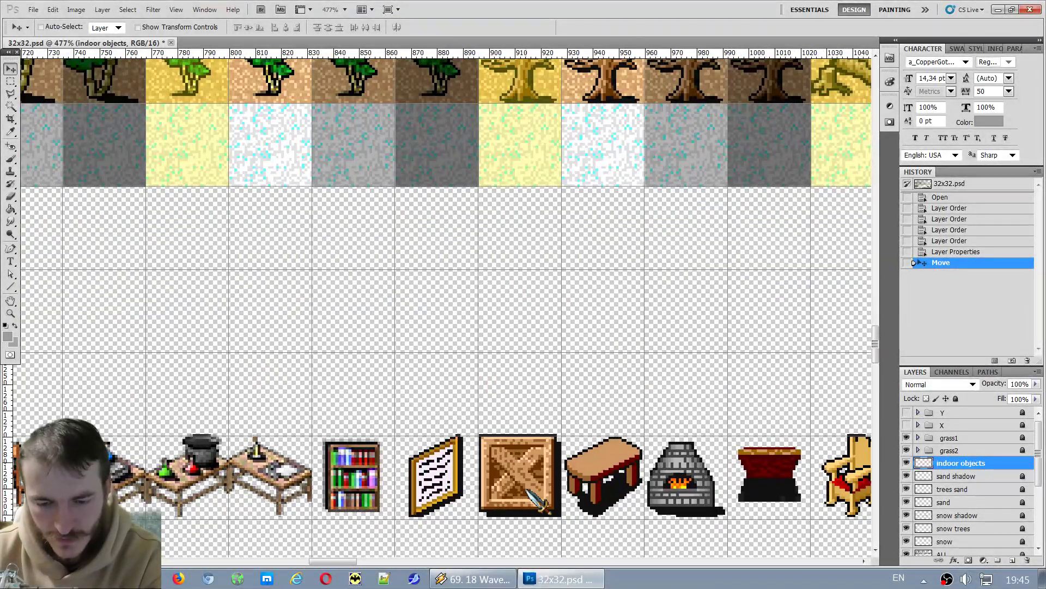
scroll(528, 492, down, 4)
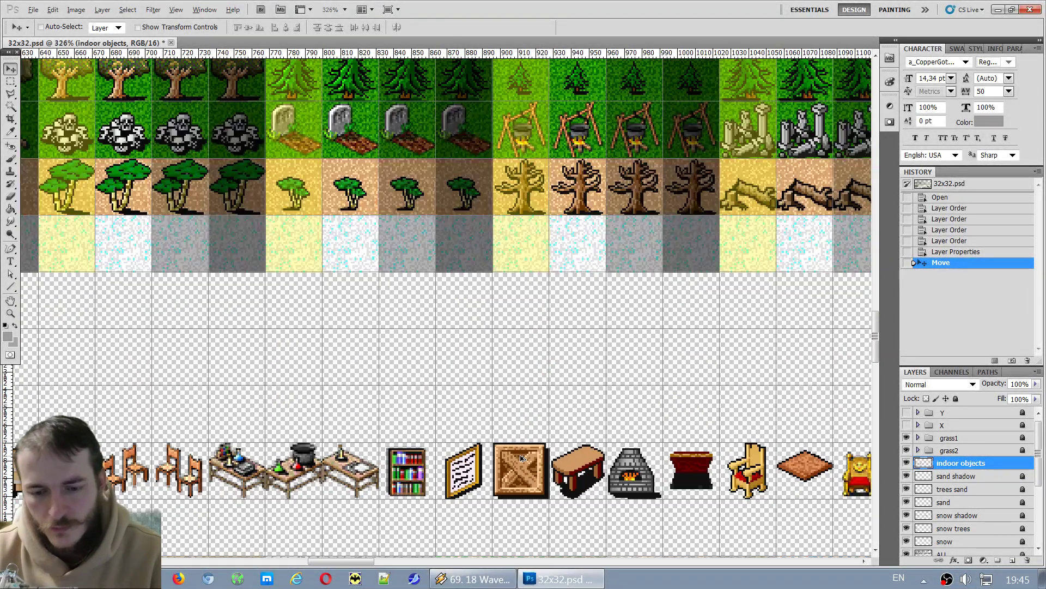
scroll(518, 474, up, 2)
scroll(434, 429, down, 2)
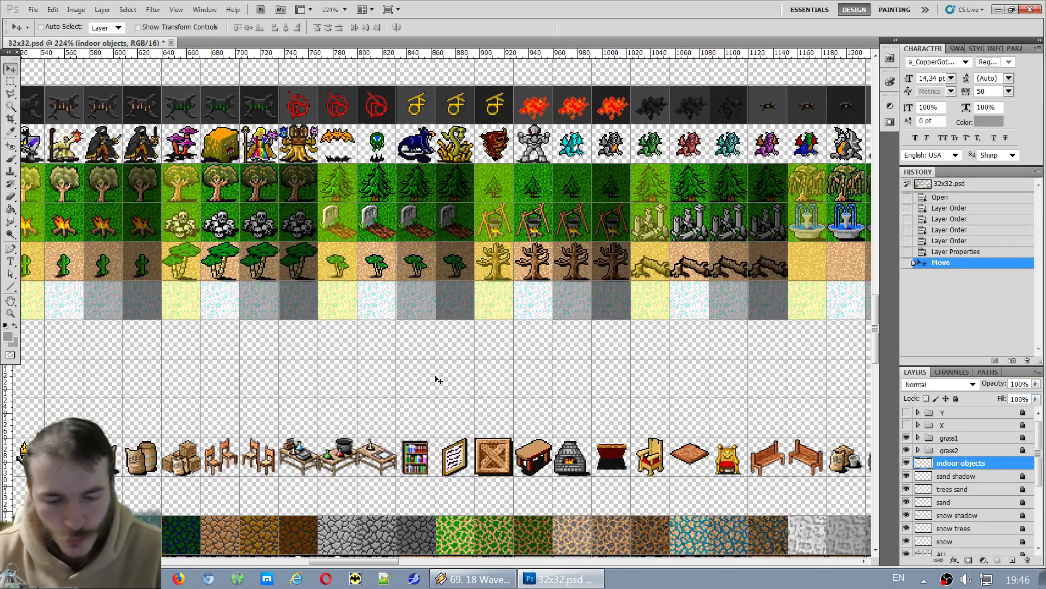
Switch to the Rectangular Marquee tool and create a new layer group directly above the sand shadow layer.
scroll(532, 416, up, 3)
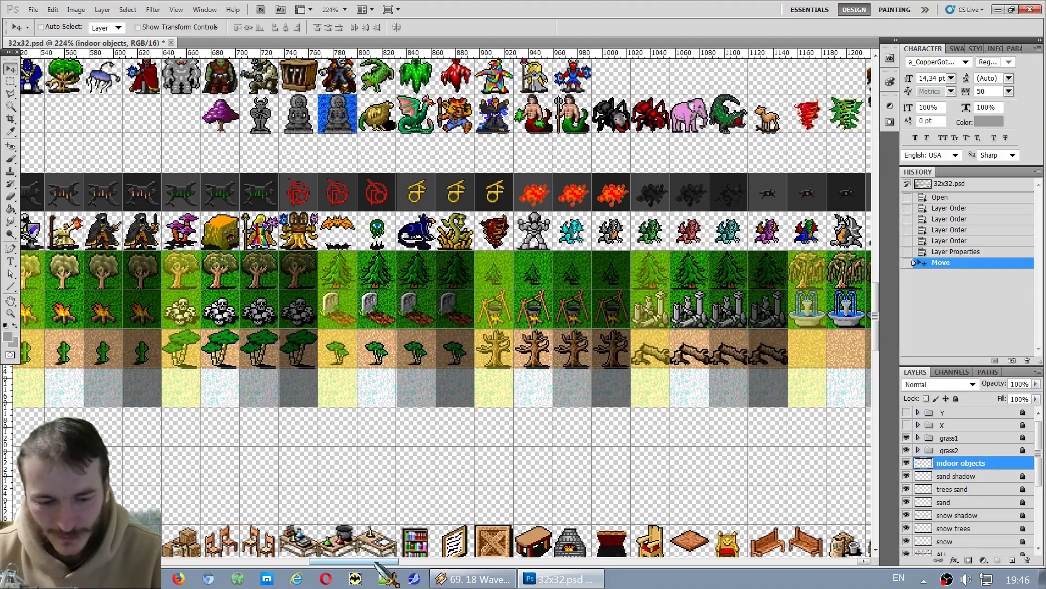
drag(378, 561, 521, 582)
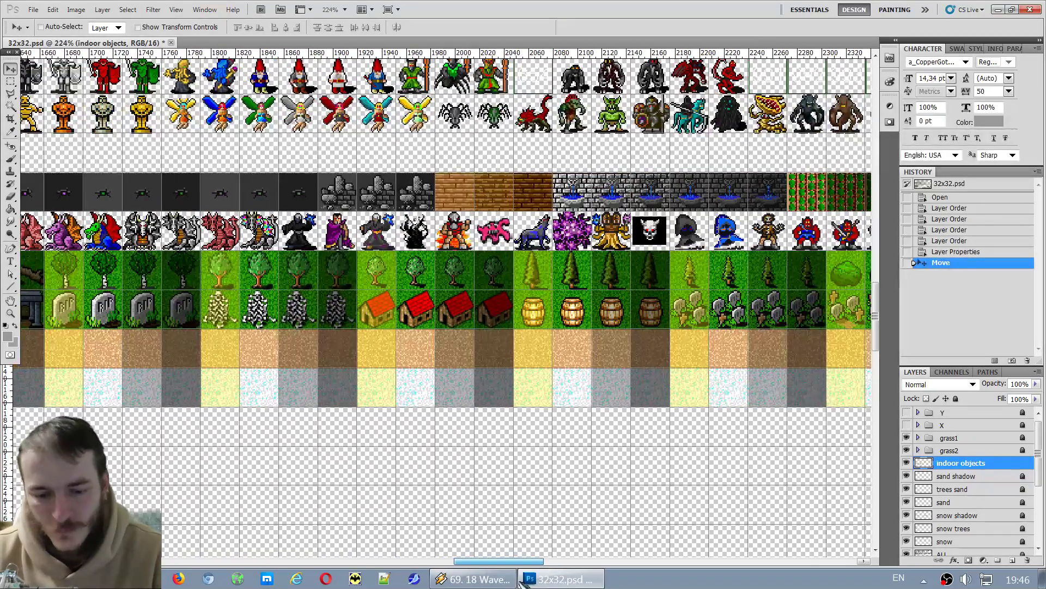
click(10, 82)
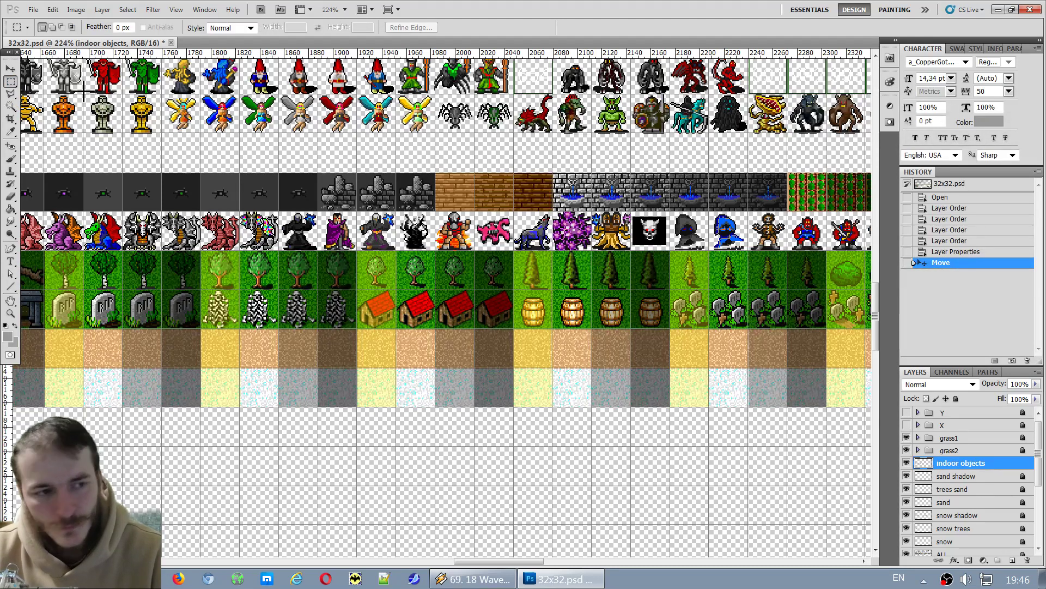
scroll(440, 367, up, 2)
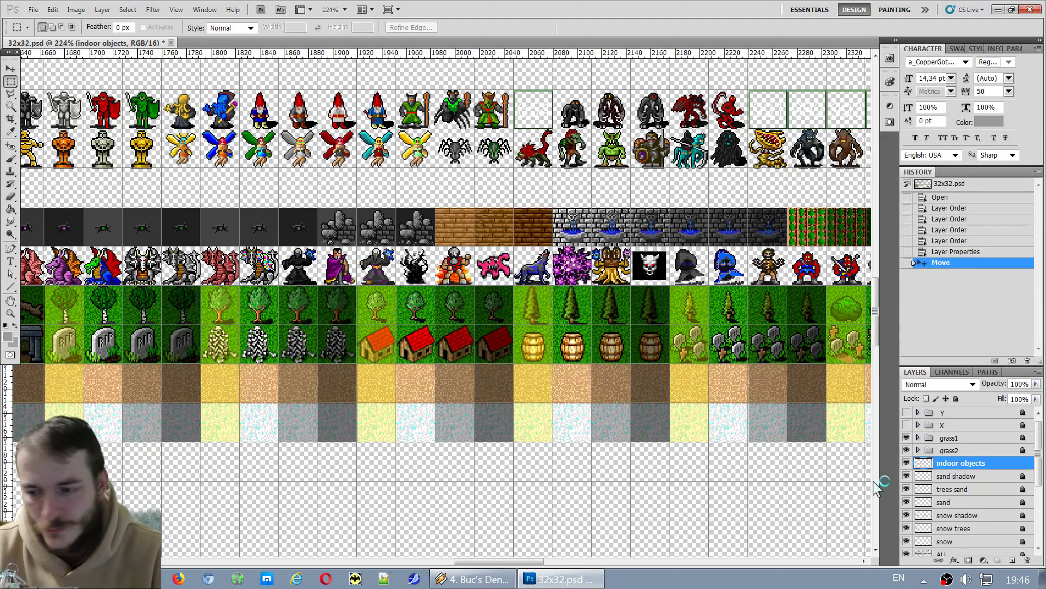
click(906, 464)
drag(496, 561, 281, 563)
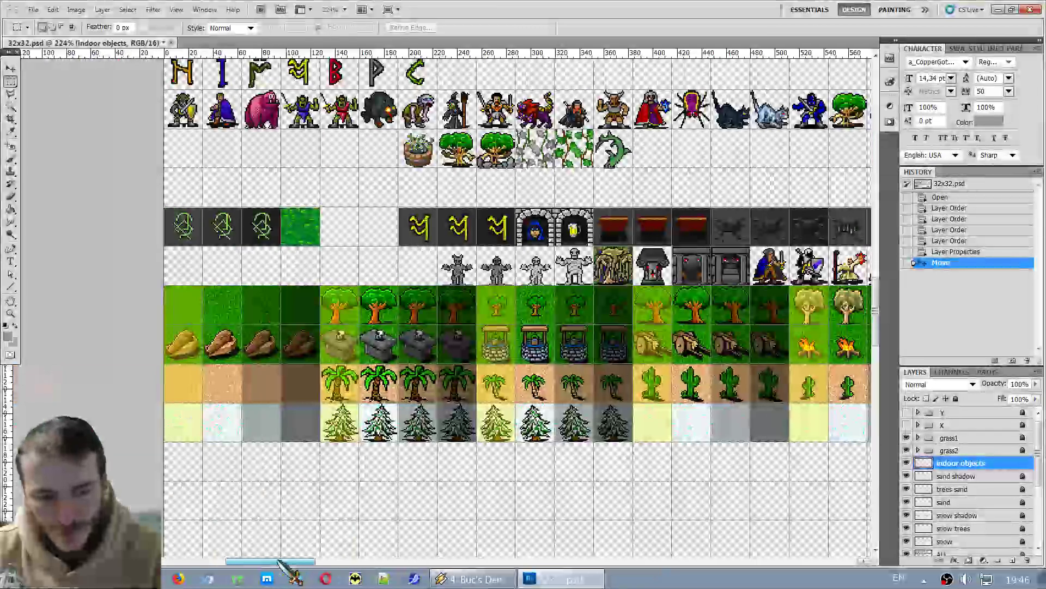
click(951, 481)
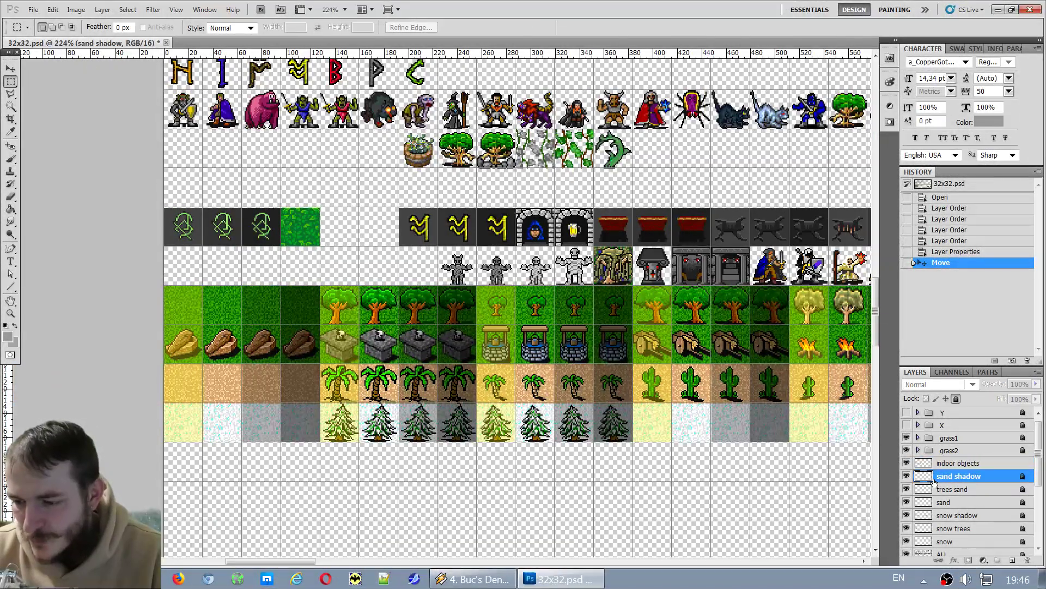
drag(934, 483, 998, 560)
double_click(950, 476)
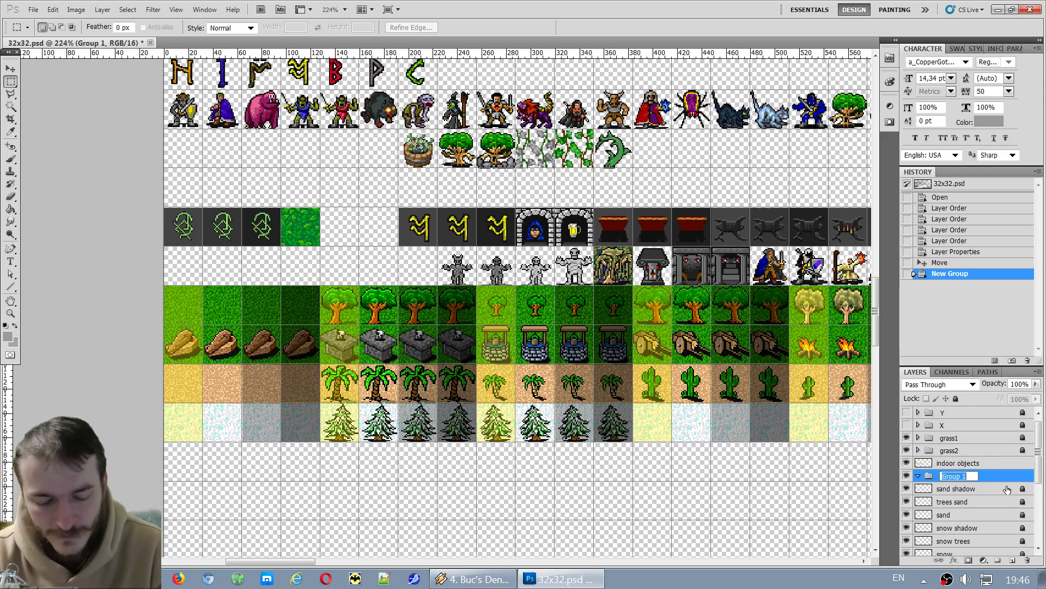
text(graa)
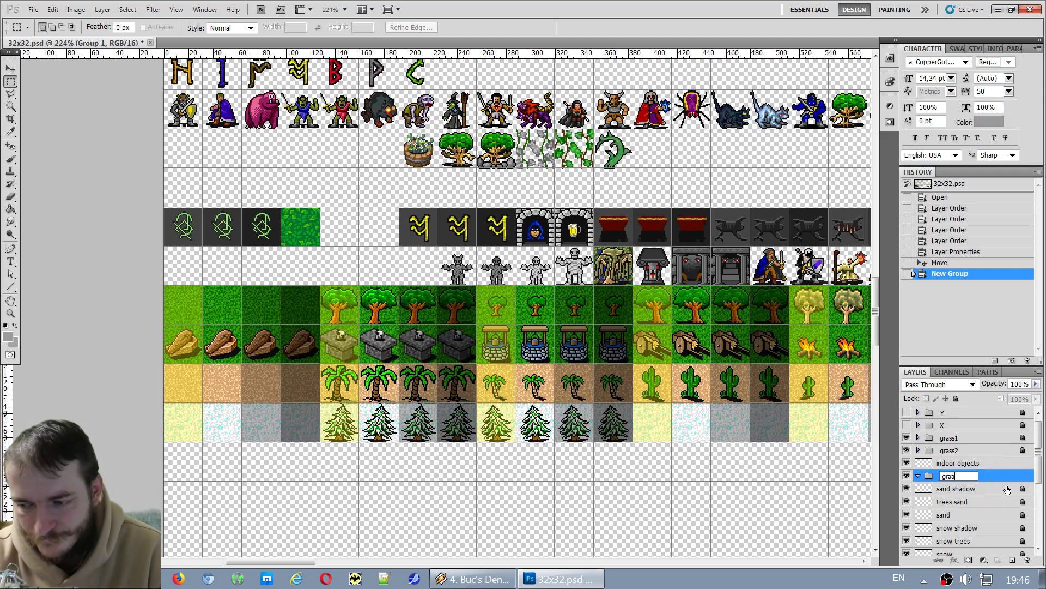
key(BackSpace)
key(Escape)
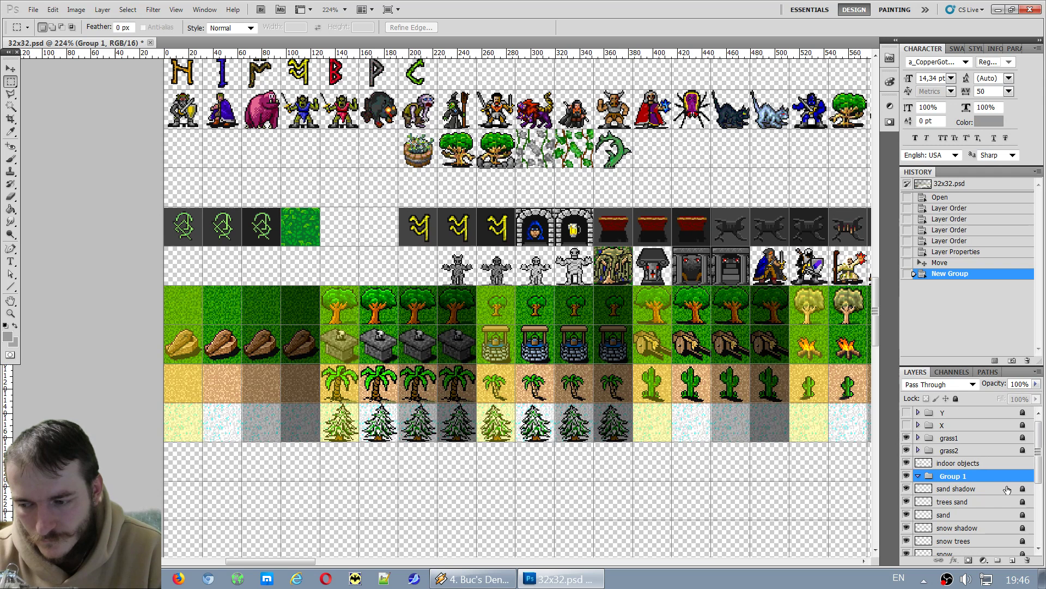
double_click(968, 482)
key(Escape)
Rename the new layer group above the sand shadow layer as sand.
double_click(969, 477)
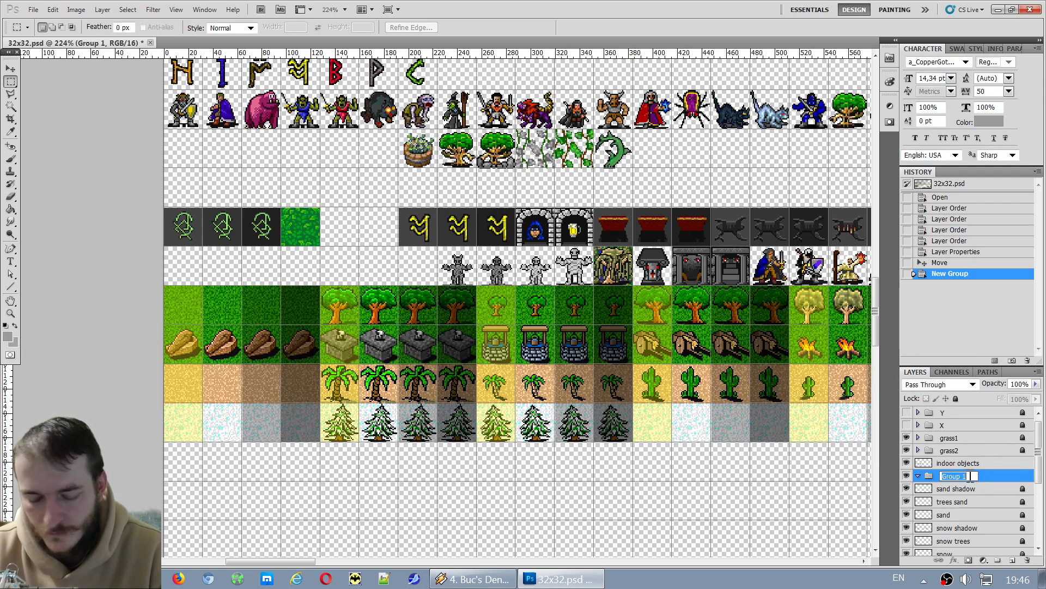
text(sand)
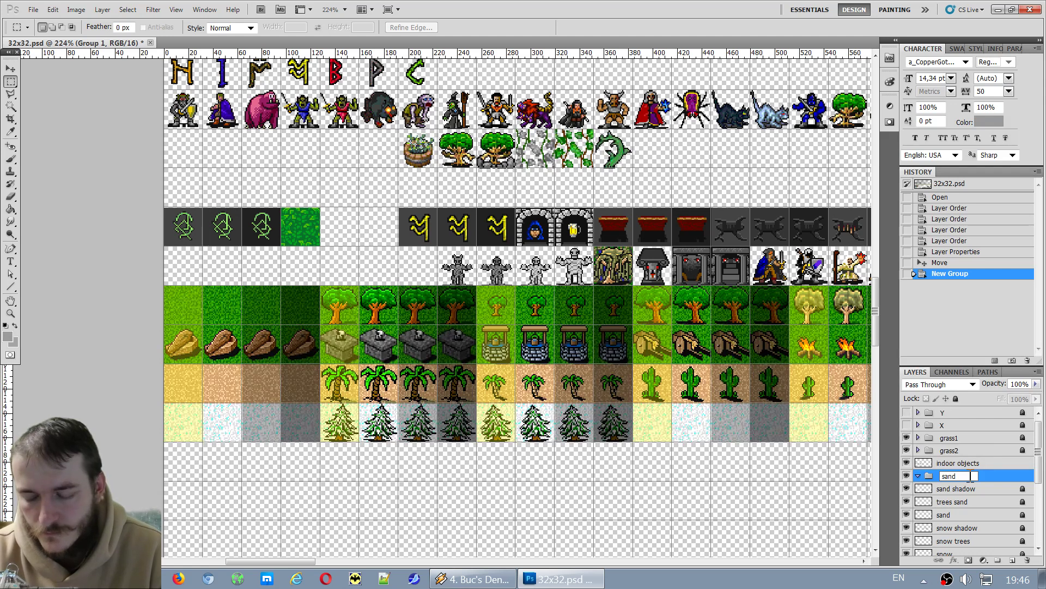
key(Return)
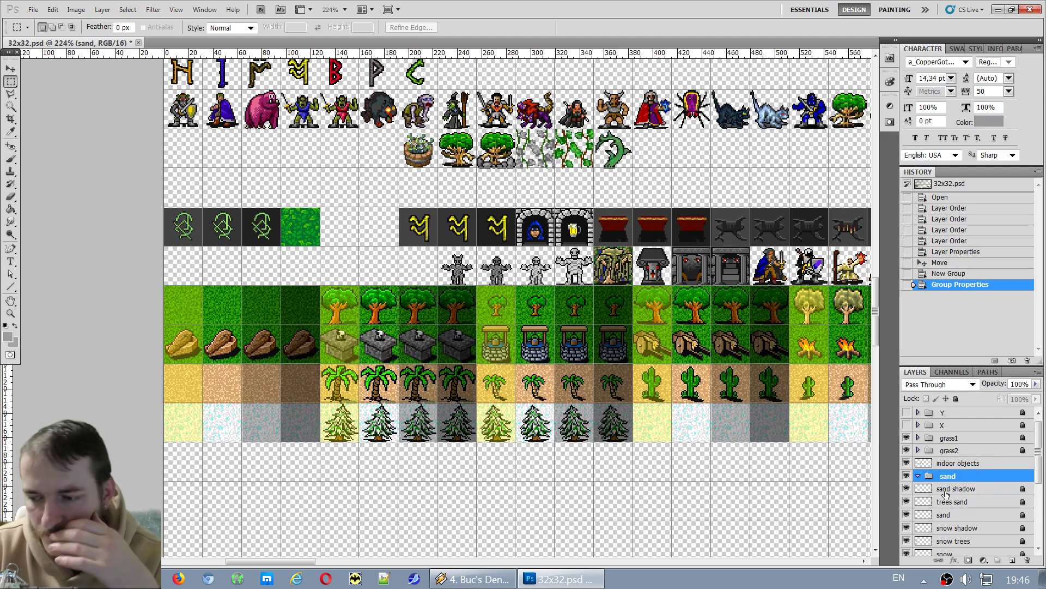
Move the sand shadow, trees sand and sand layers into the sand group and check the group's visibility.
click(960, 488)
mouse_move(961, 488)
mouse_down()
mouse_move(960, 479)
mouse_move(967, 500)
mouse_up()
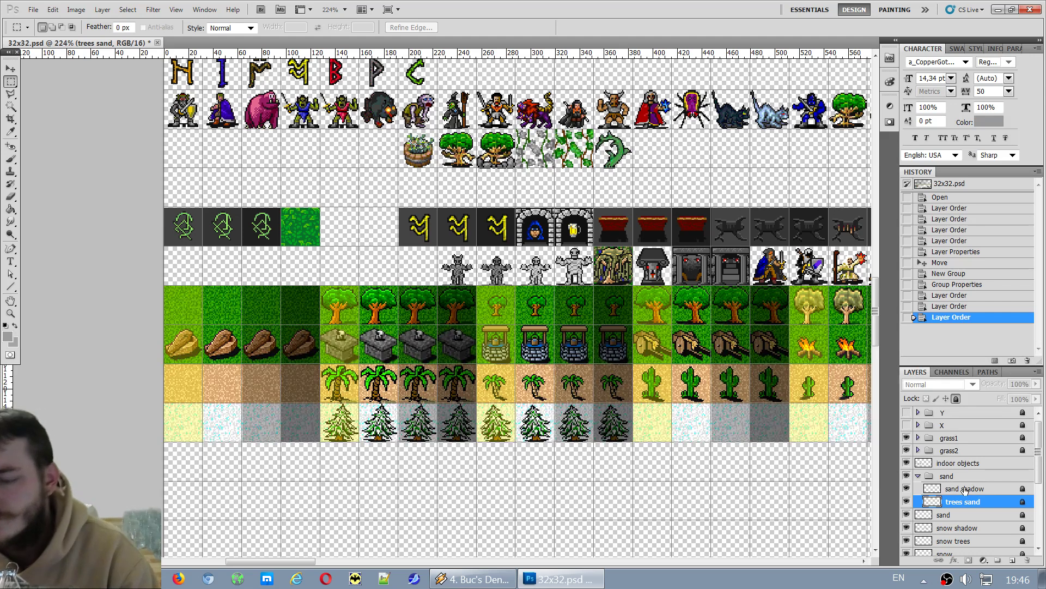
drag(953, 513, 970, 506)
click(986, 488)
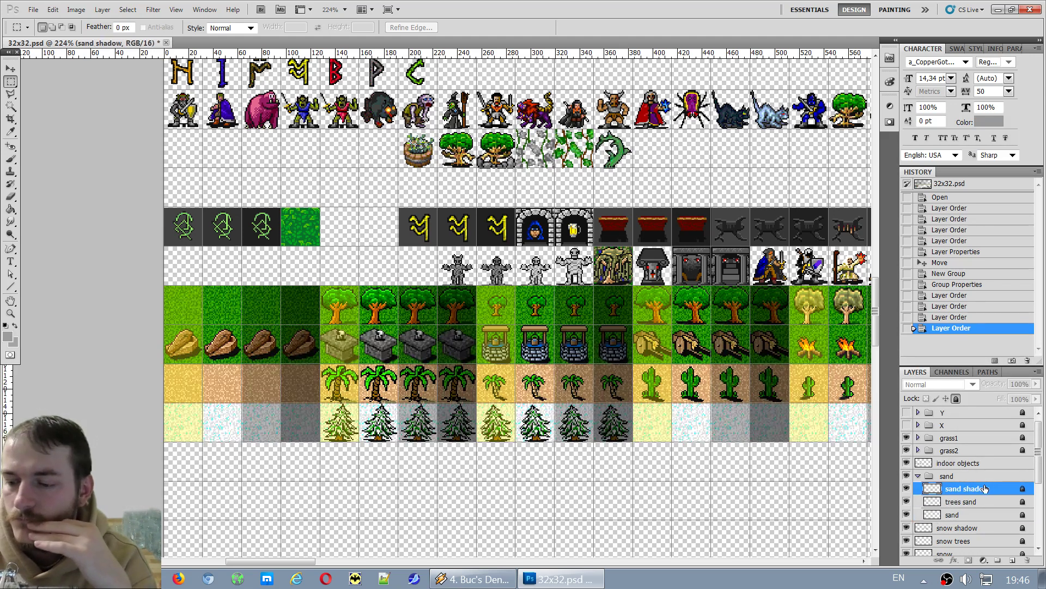
click(908, 476)
click(908, 476)
Remove the individual locks from the sand shadow, trees sand and sand layers inside the sand group.
click(966, 478)
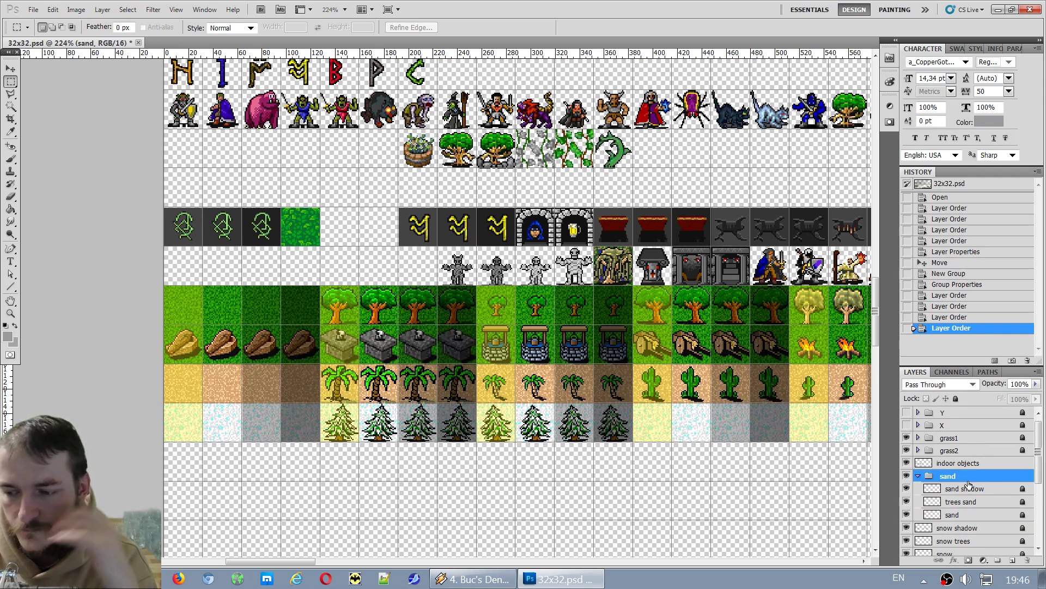
click(966, 490)
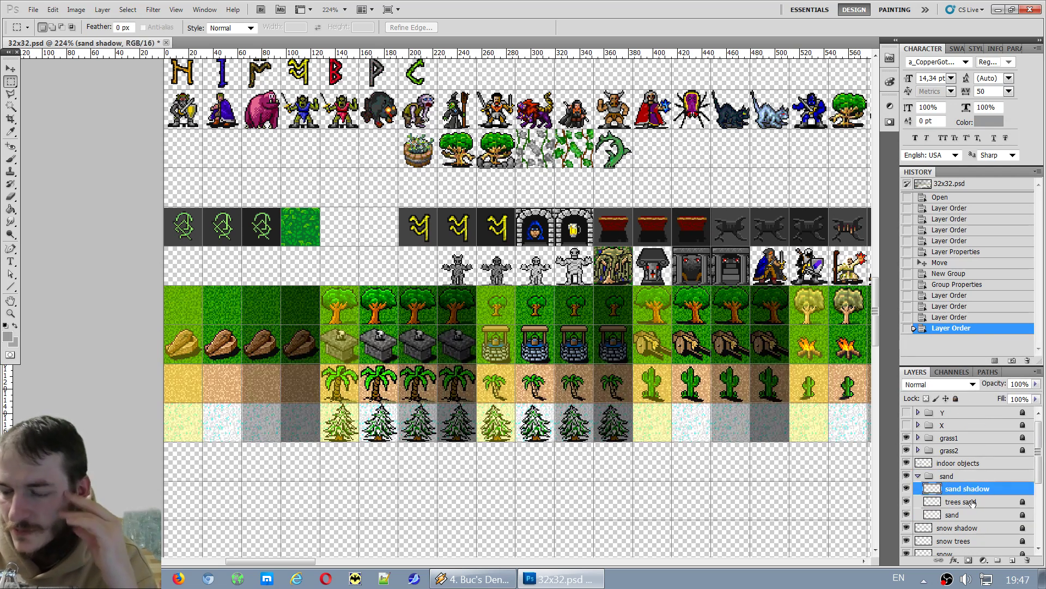
click(972, 502)
click(956, 398)
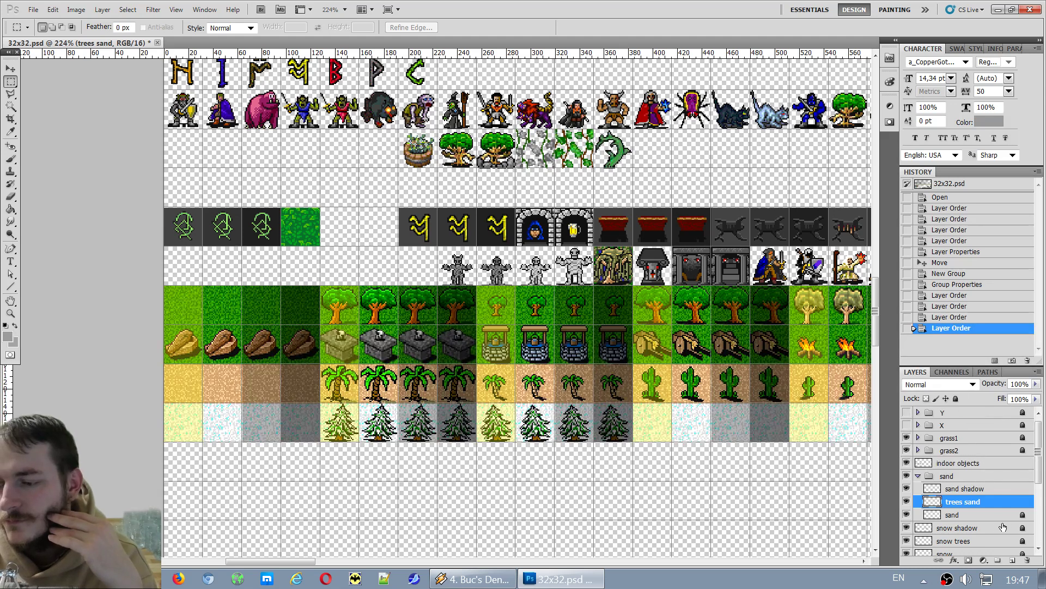
click(1000, 527)
click(987, 515)
click(956, 399)
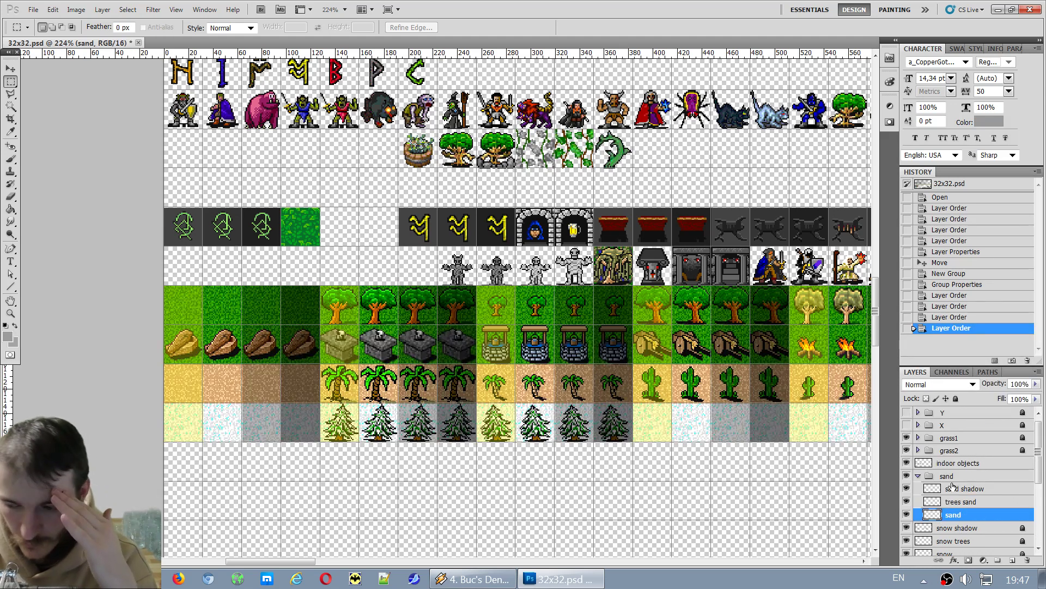
Lock and collapse the sand group, and check its contents by hiding and showing it.
click(951, 476)
click(956, 399)
click(918, 476)
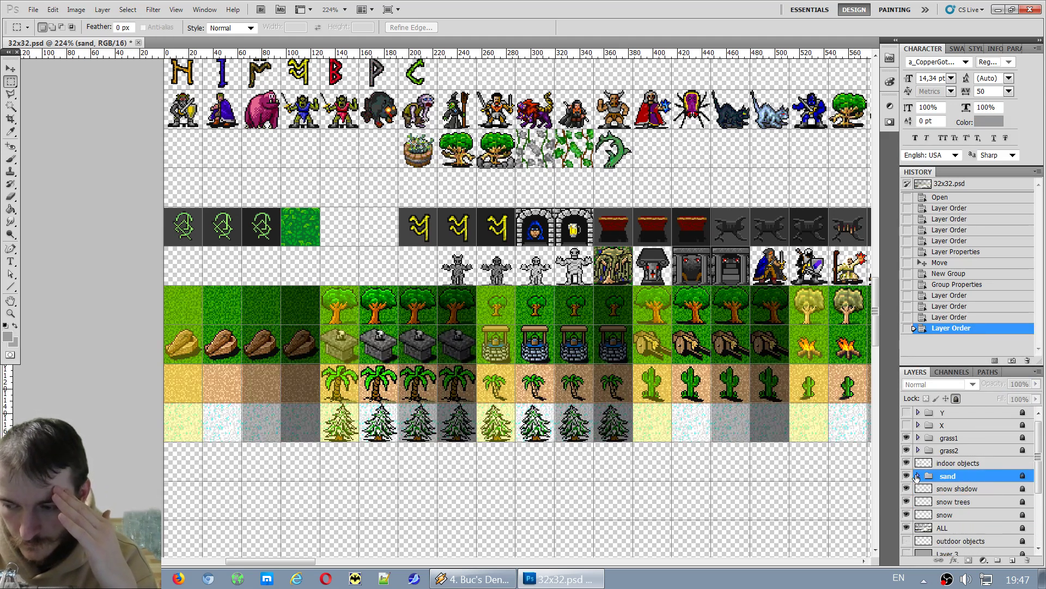
click(907, 476)
click(907, 476)
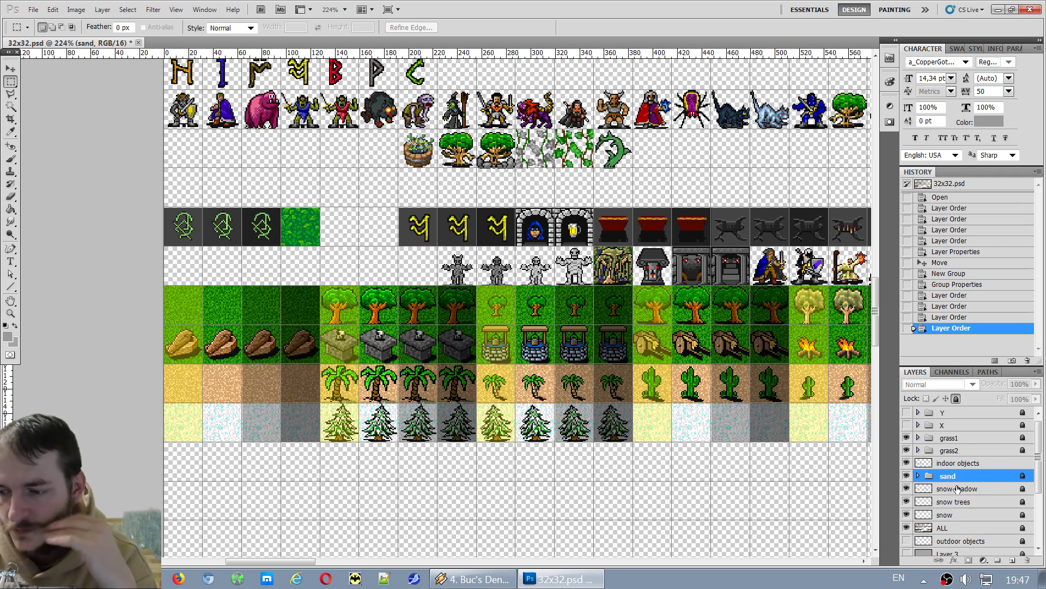
Create a new layer group named snow and place it below the sand group, above the snow shadow layer.
click(998, 560)
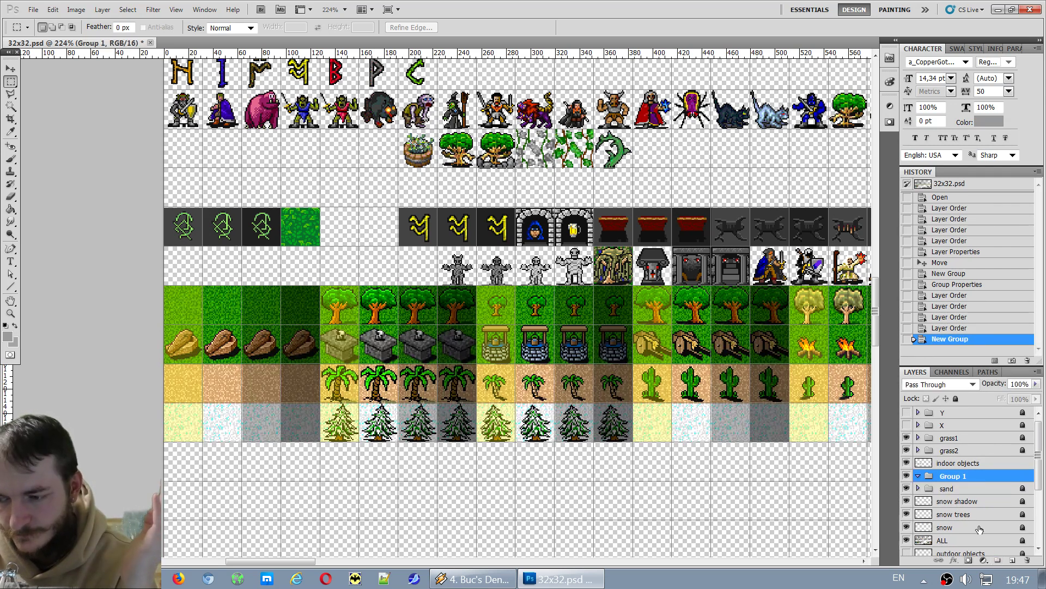
double_click(974, 475)
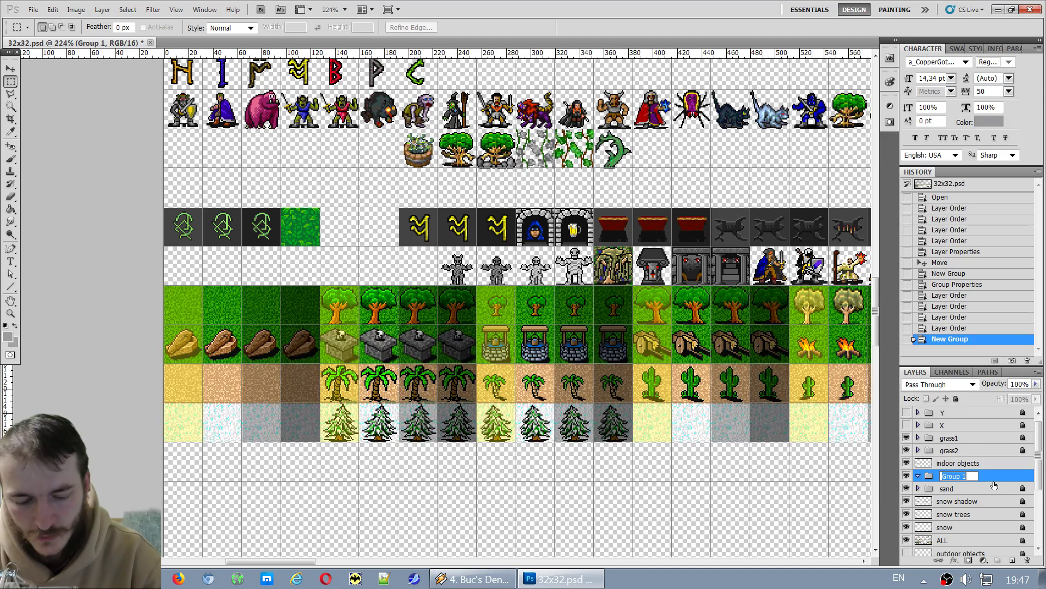
text(snow)
key(Return)
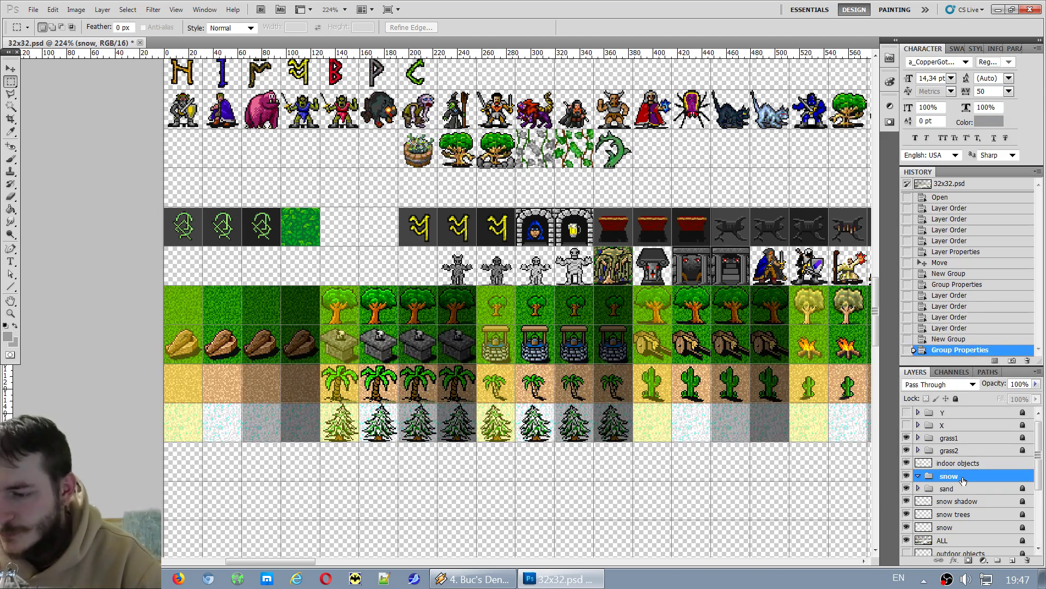
drag(964, 497, 961, 500)
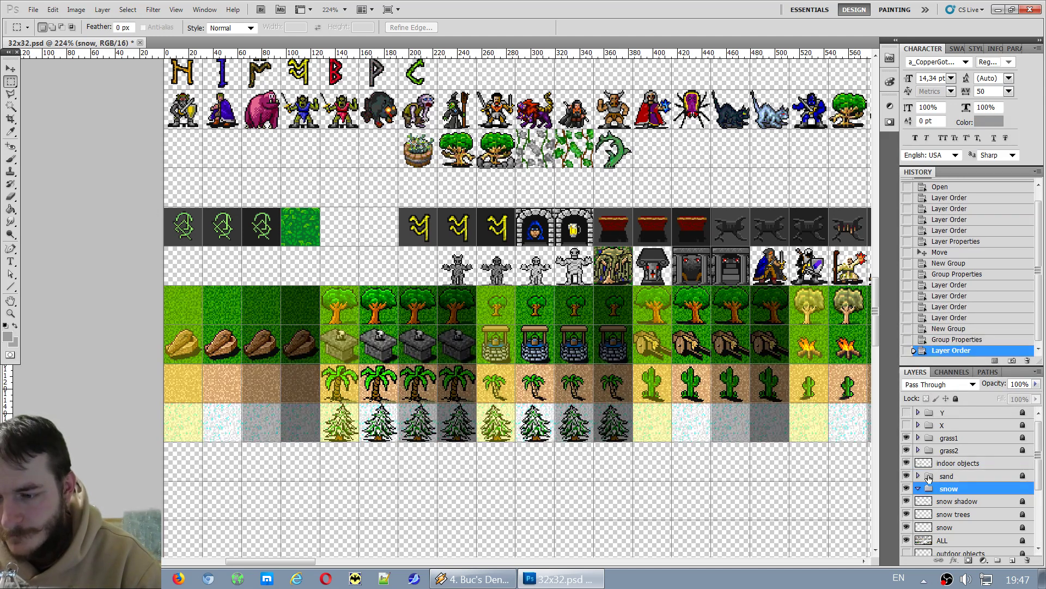
Move the snow shadow, snow trees and snow layers into the snow group, keeping their order.
click(958, 501)
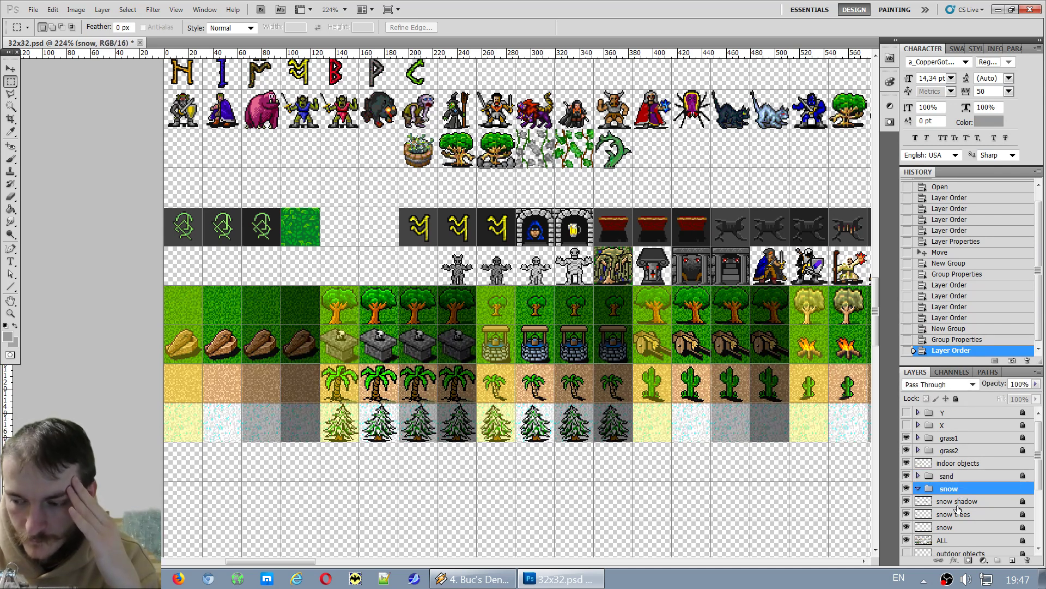
mouse_move(958, 501)
mouse_down()
mouse_move(974, 496)
mouse_move(954, 526)
mouse_move(961, 508)
mouse_up()
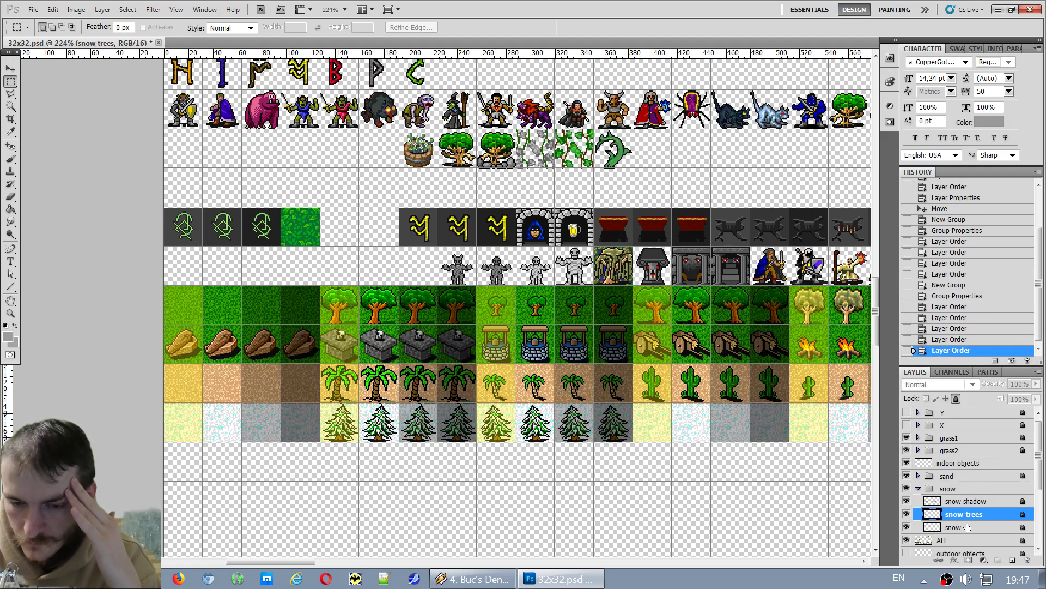
click(980, 502)
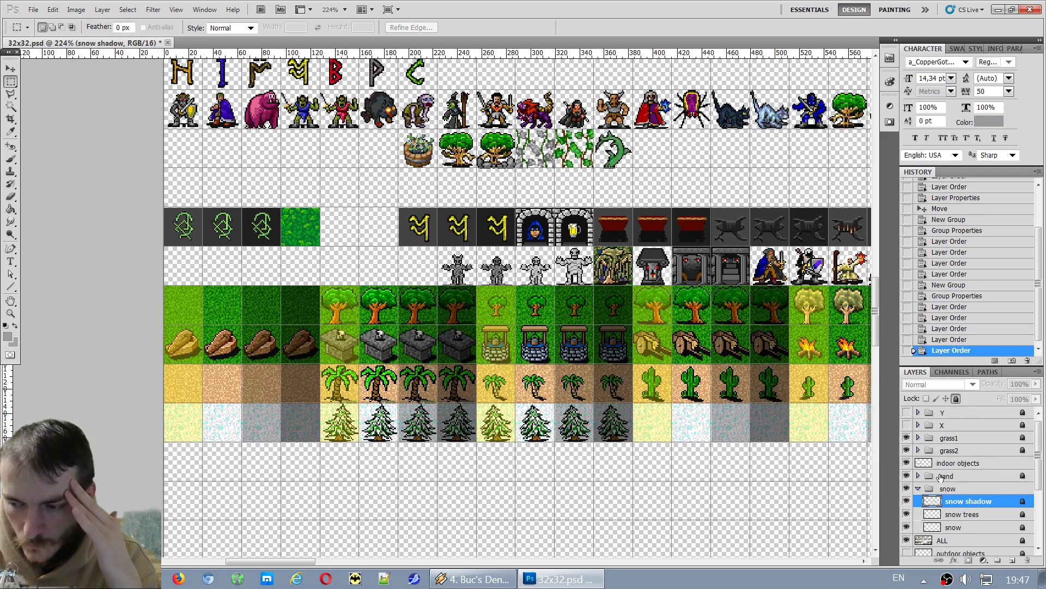
Check the layers and locks inside the sand, grass2 and grass1 groups, and examine the snow tiles with the snow shadow layer hidden and shown.
click(919, 476)
click(918, 477)
click(919, 451)
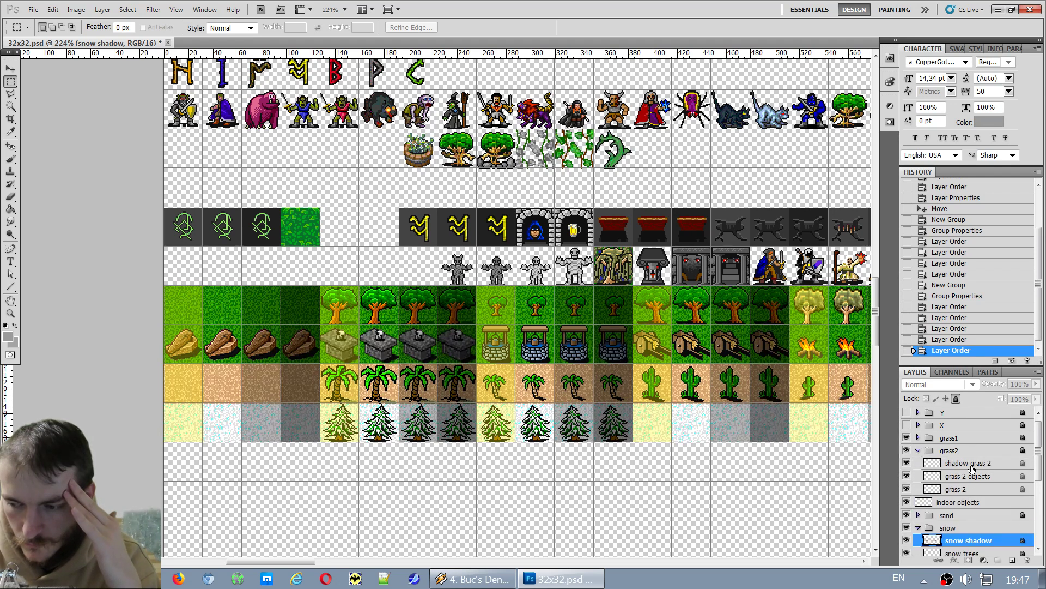
click(919, 451)
click(919, 438)
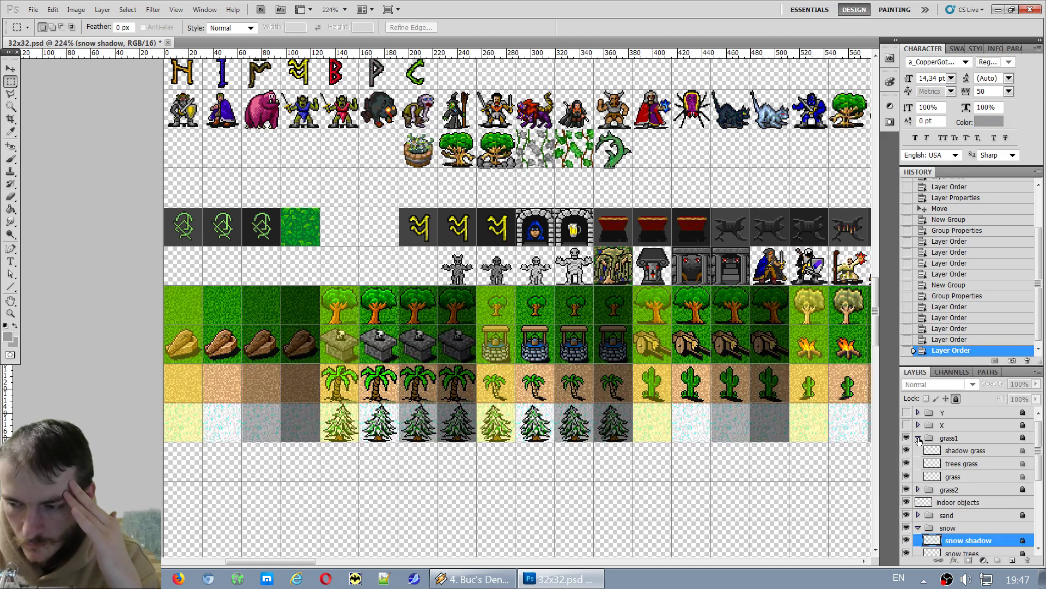
click(918, 438)
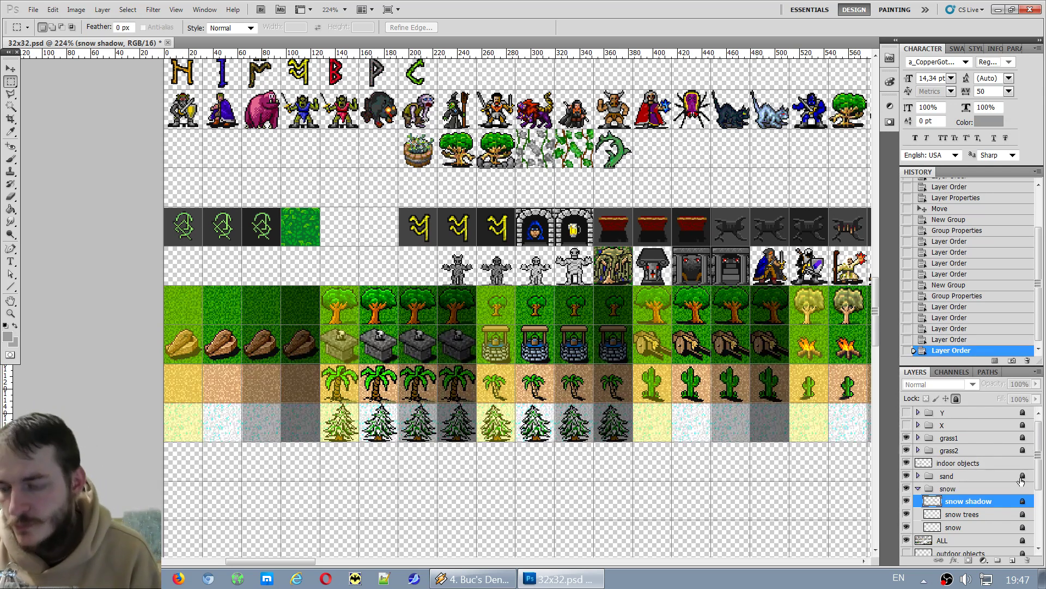
click(909, 502)
click(907, 502)
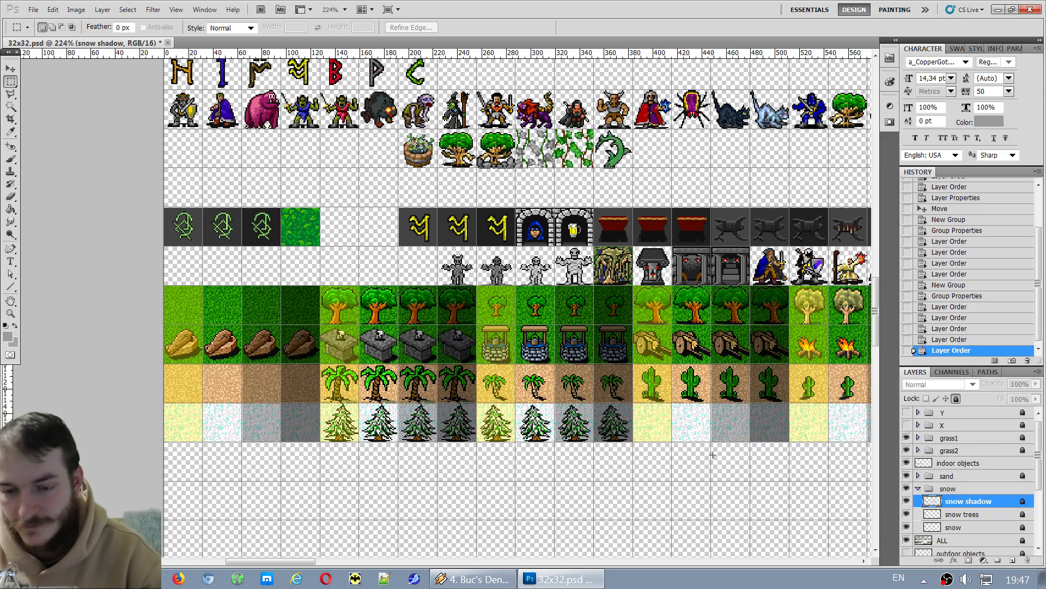
scroll(712, 454, up, 2)
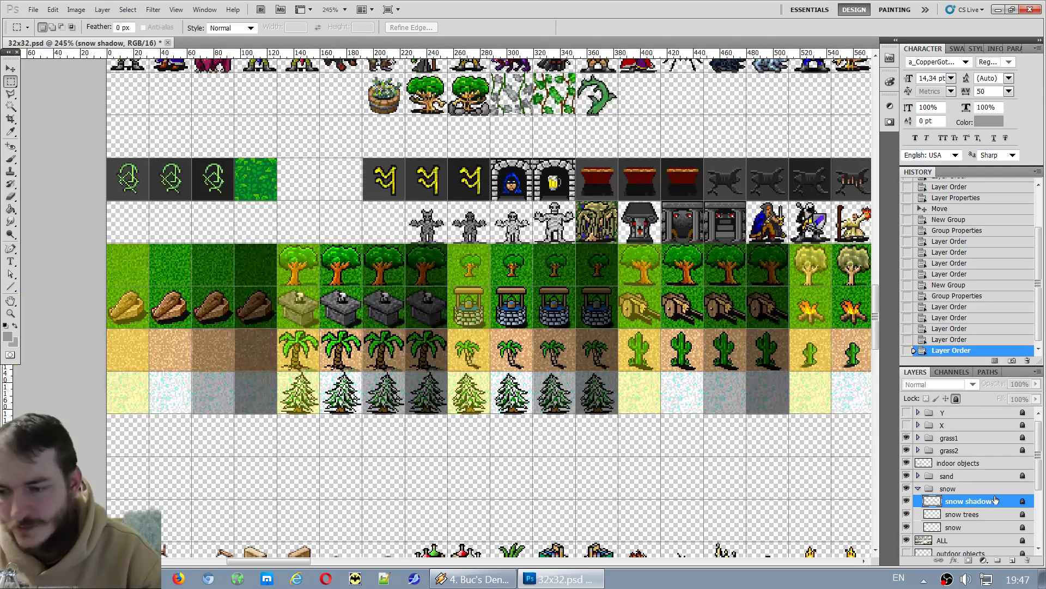
click(909, 501)
click(908, 502)
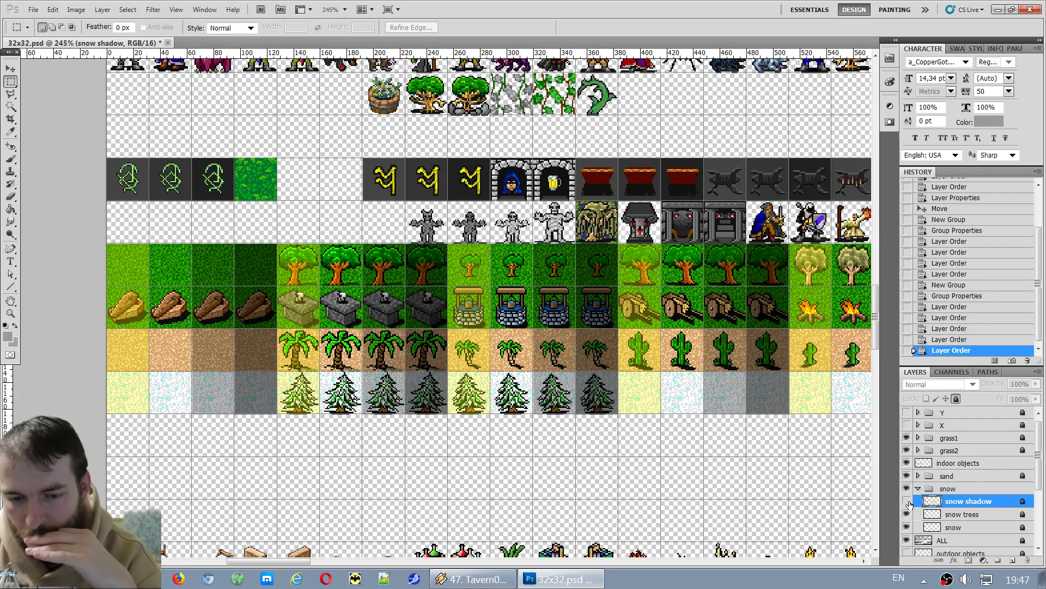
click(909, 502)
click(907, 503)
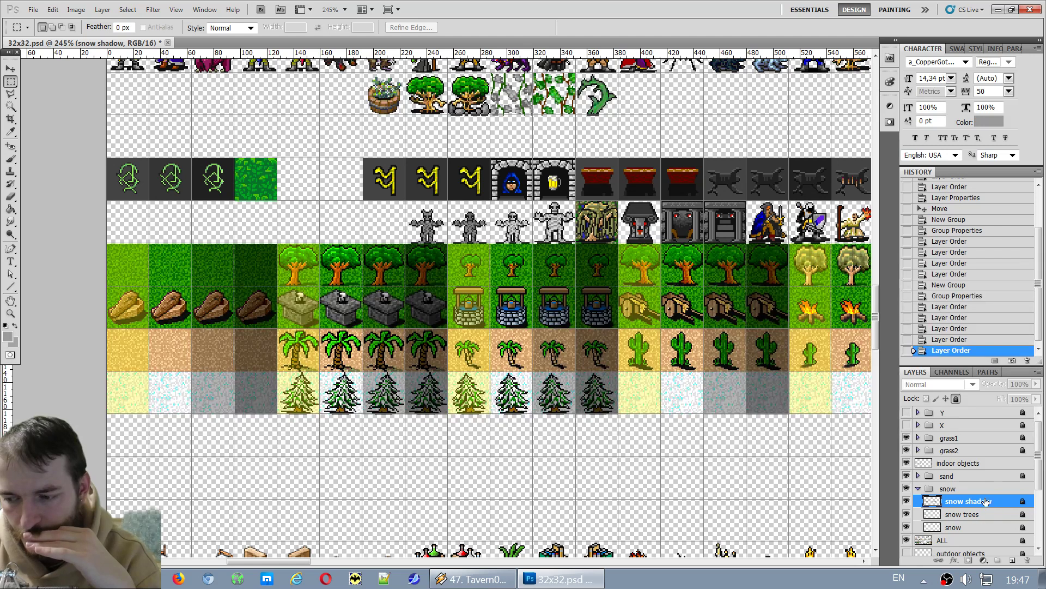
Unlock the snow shadow, snow trees and snow layers, then collapse the snow group and lock the group as a whole.
click(985, 514)
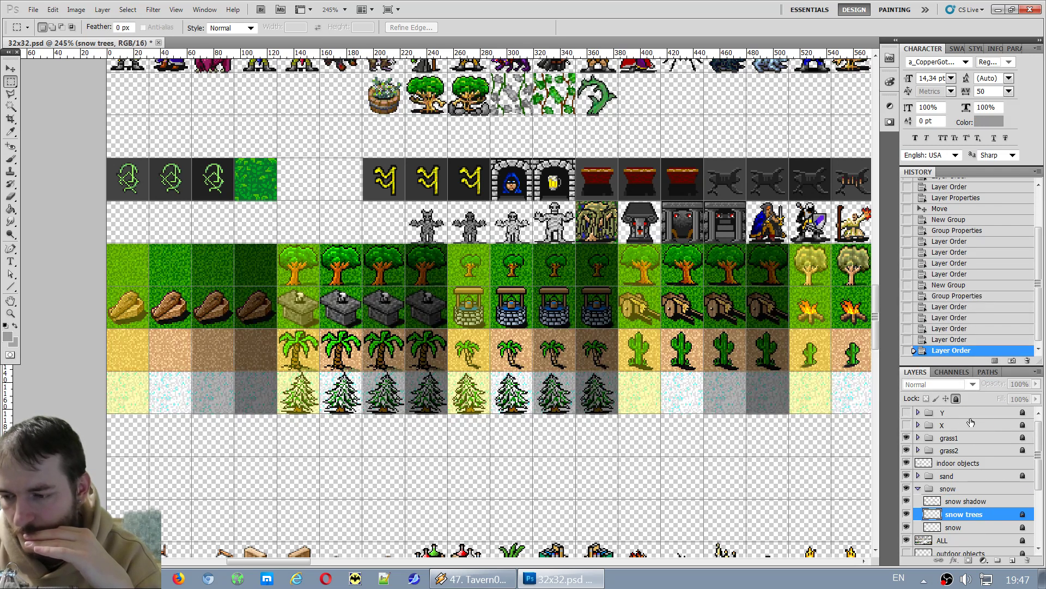
click(963, 526)
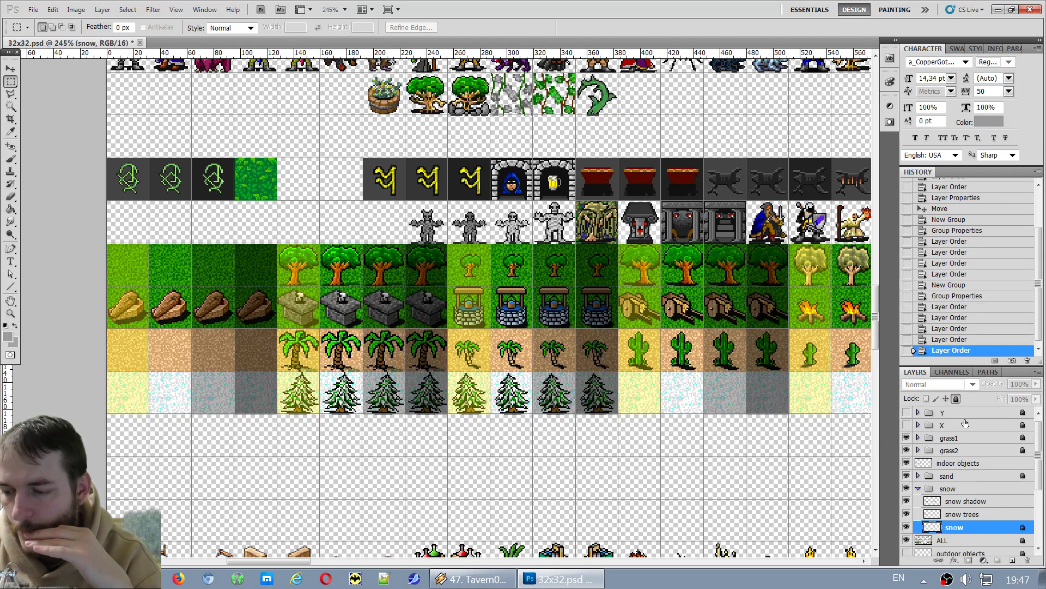
click(956, 399)
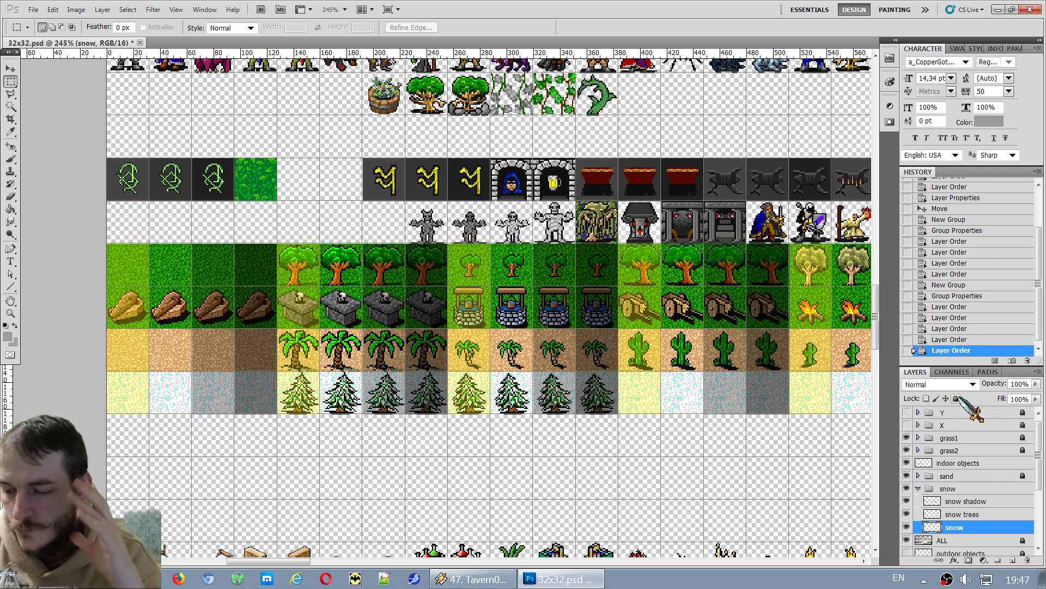
click(917, 489)
click(956, 399)
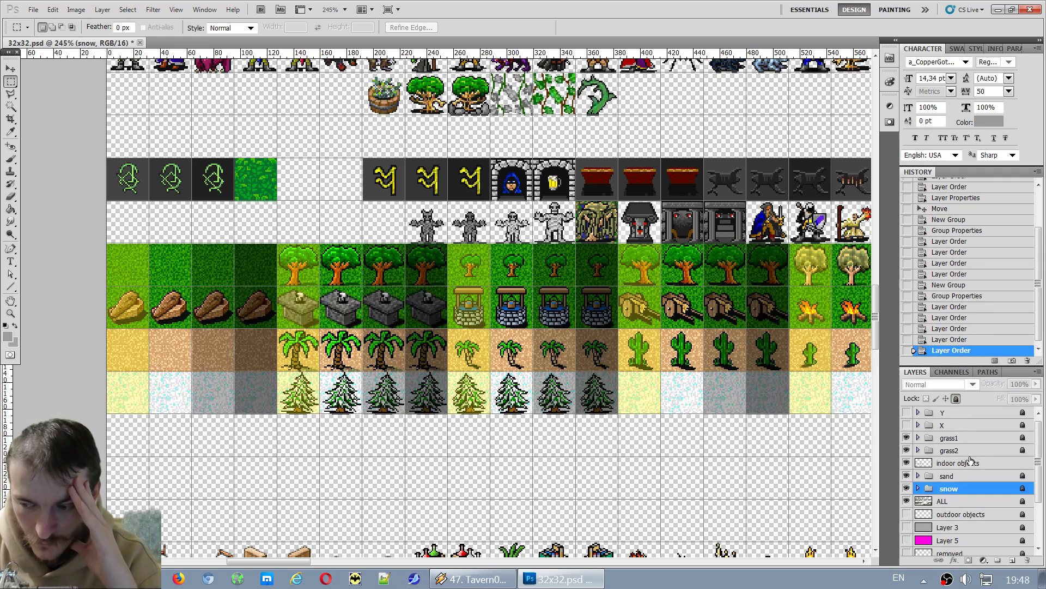
Check the contents of the snow group and the ALL layer by hiding and showing each of them.
click(906, 488)
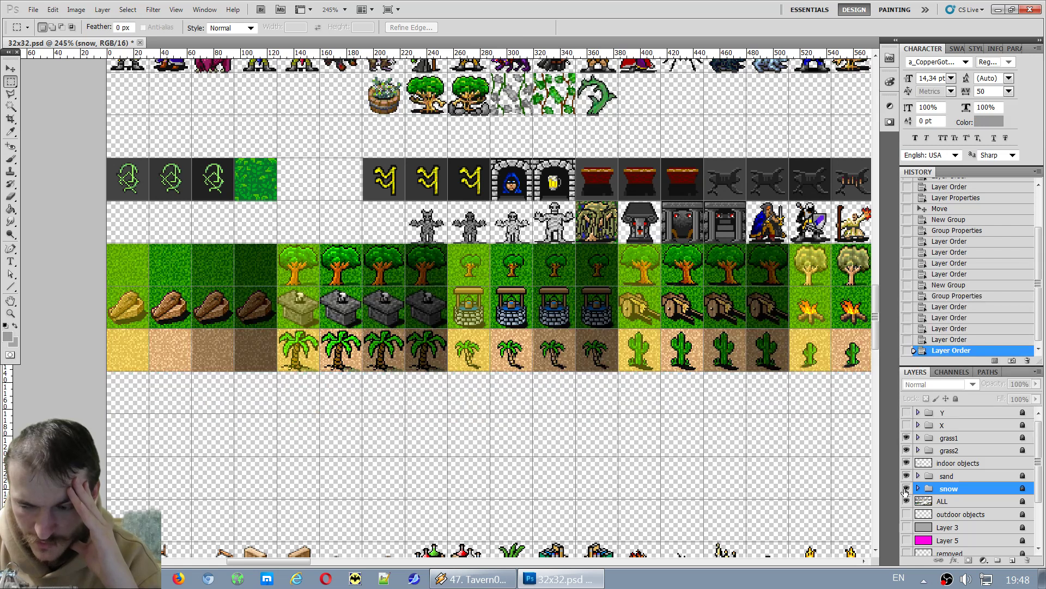
click(906, 488)
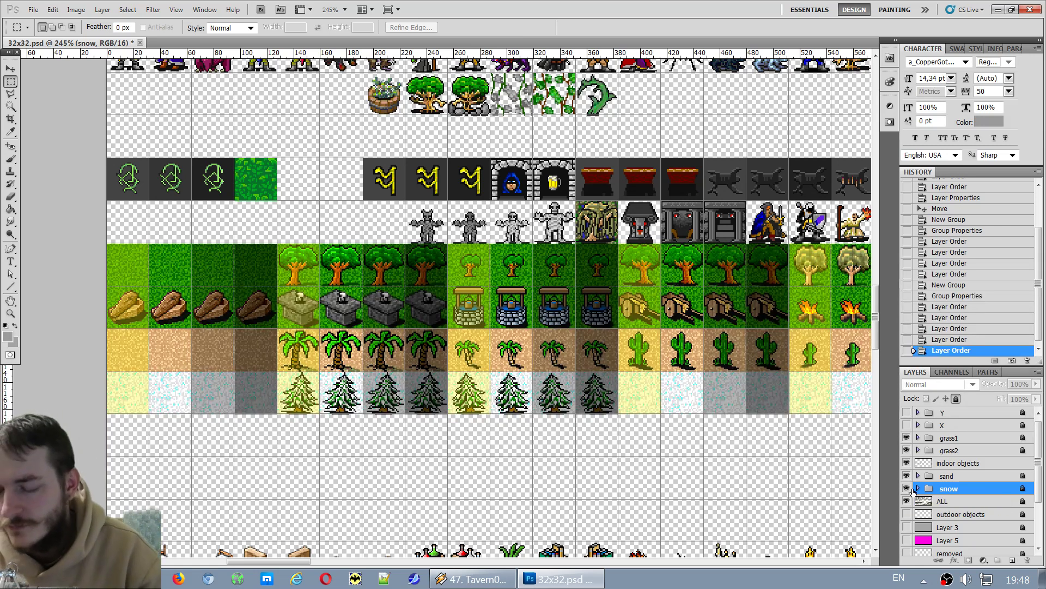
click(906, 488)
click(908, 490)
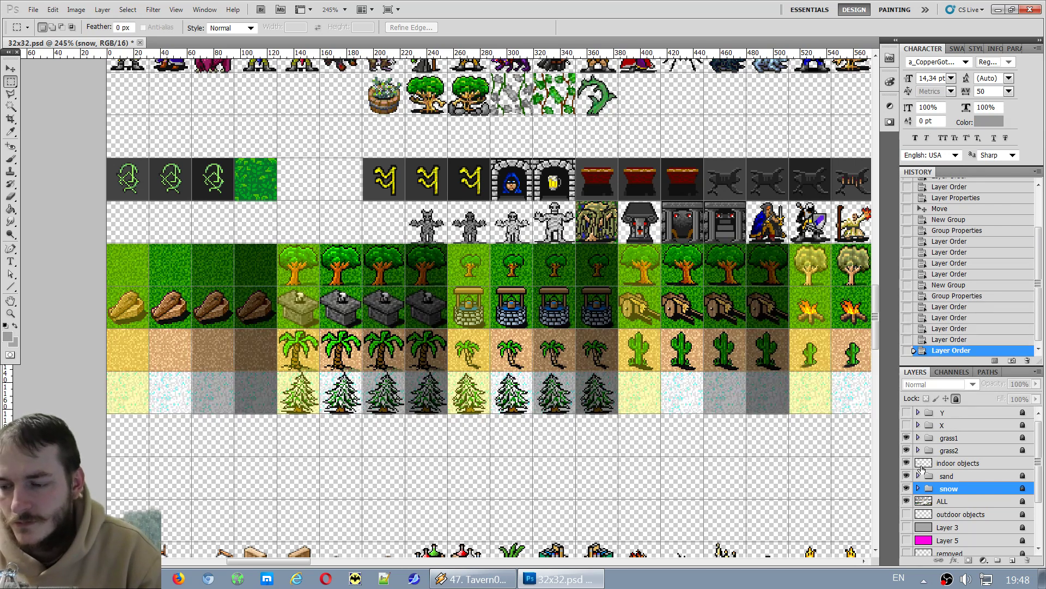
click(905, 501)
click(907, 501)
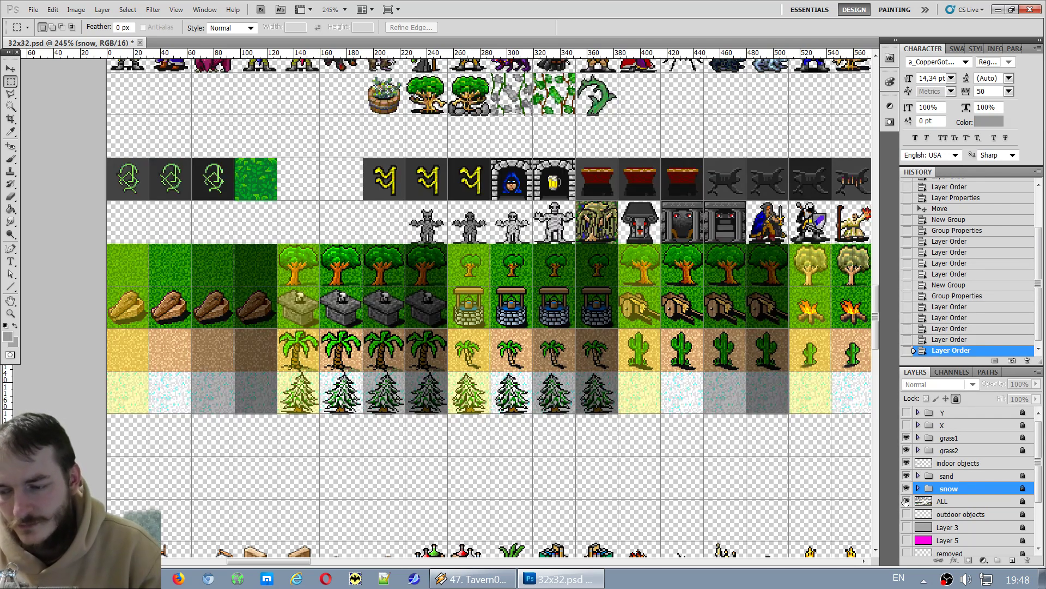
Examine the empty tile rows between the snow row and the indoor objects row.
scroll(684, 478, down, 3)
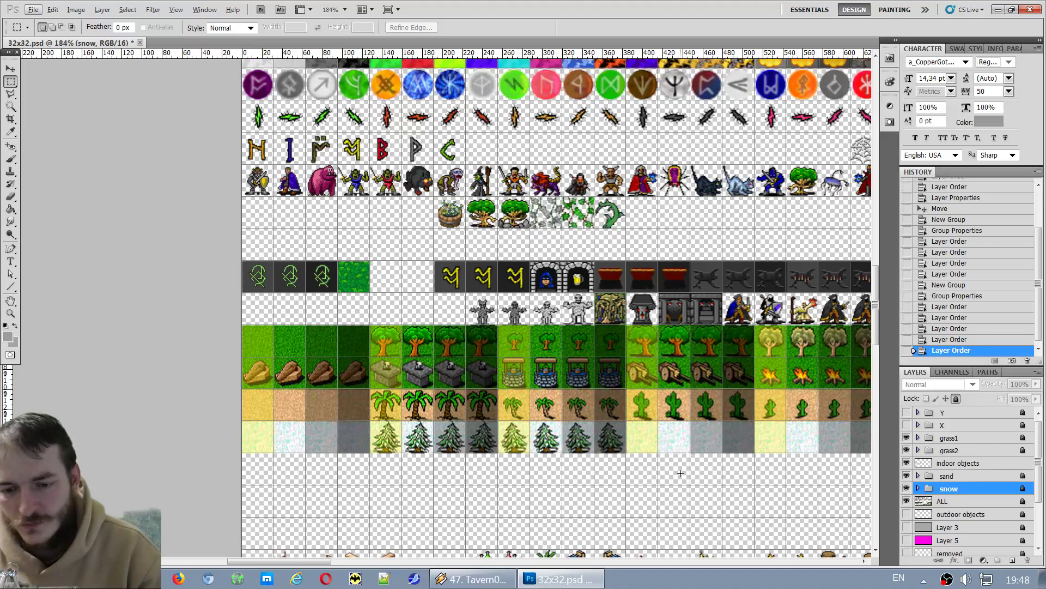
scroll(684, 478, down, 3)
alt+scroll(622, 239, up, 1)
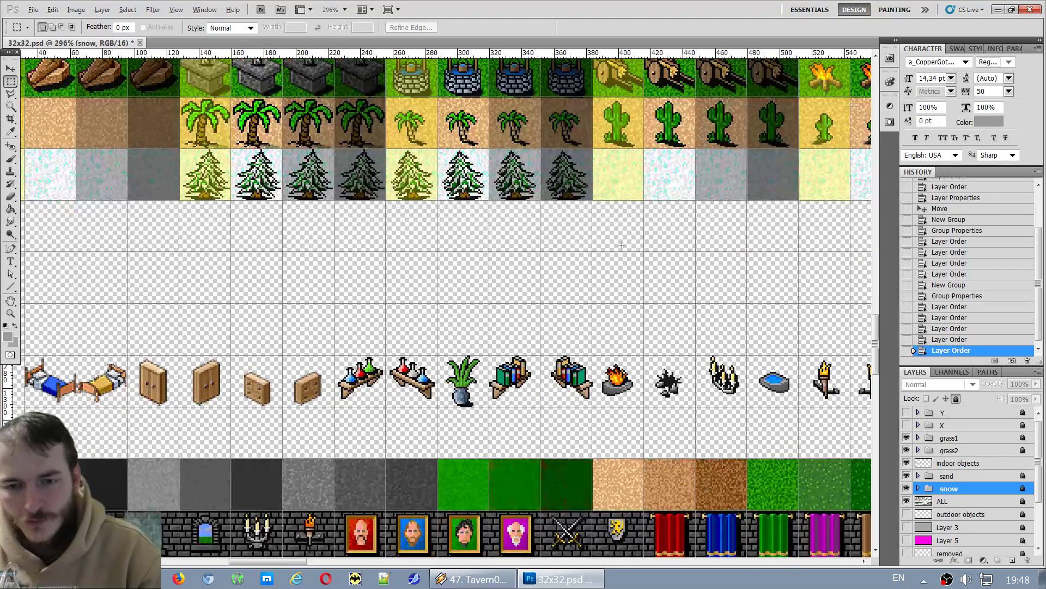
scroll(527, 193, up, 2)
alt+scroll(607, 401, up, 1)
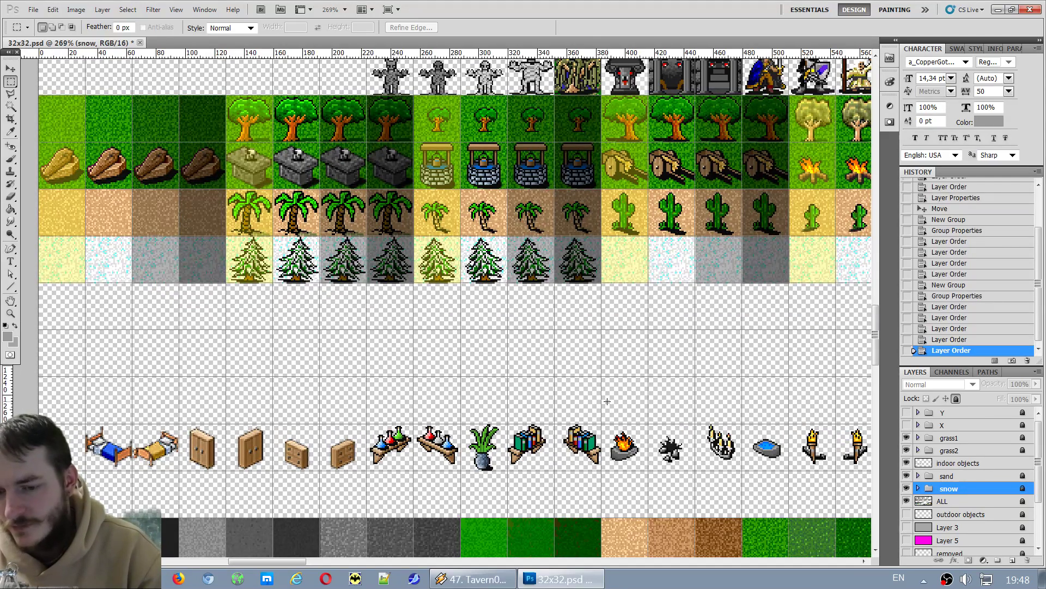
click(11, 68)
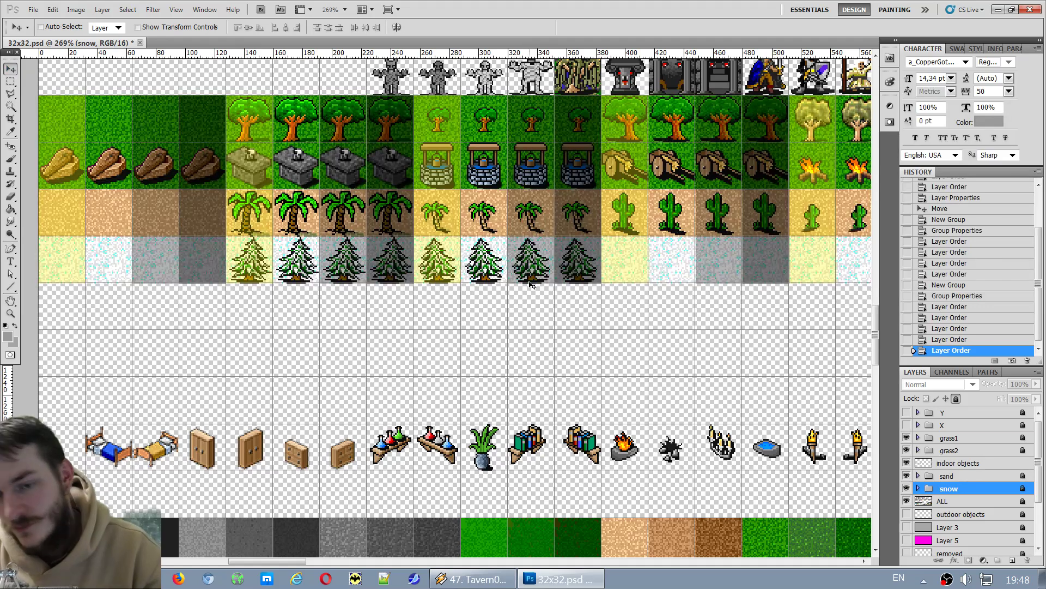
alt+scroll(551, 330, down, 1)
alt+scroll(552, 329, down, 1)
alt+scroll(583, 369, up, 1)
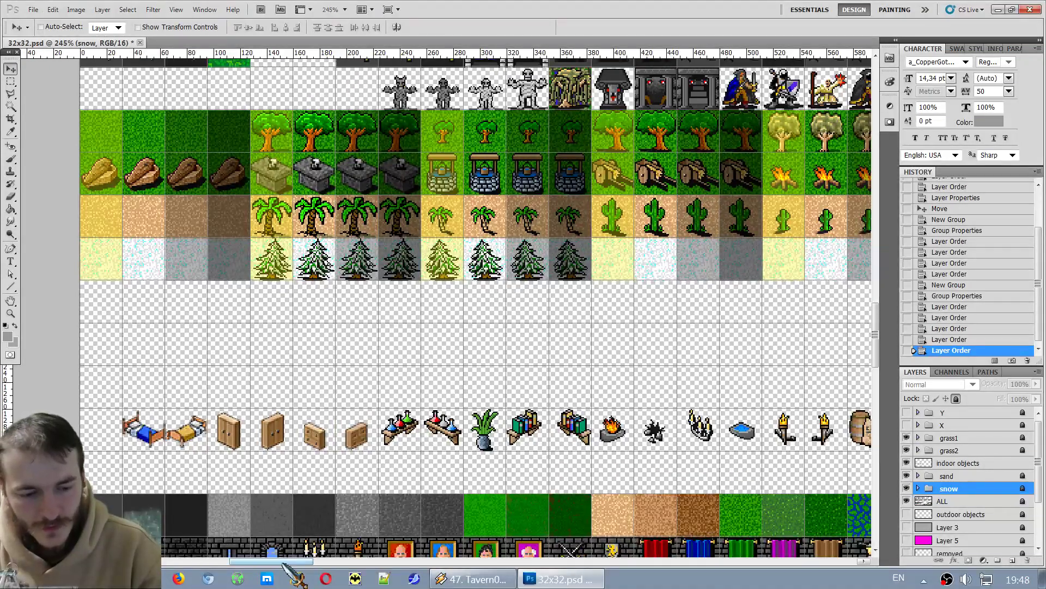
mouse_move(284, 562)
mouse_down()
mouse_move(295, 563)
mouse_move(283, 563)
mouse_up()
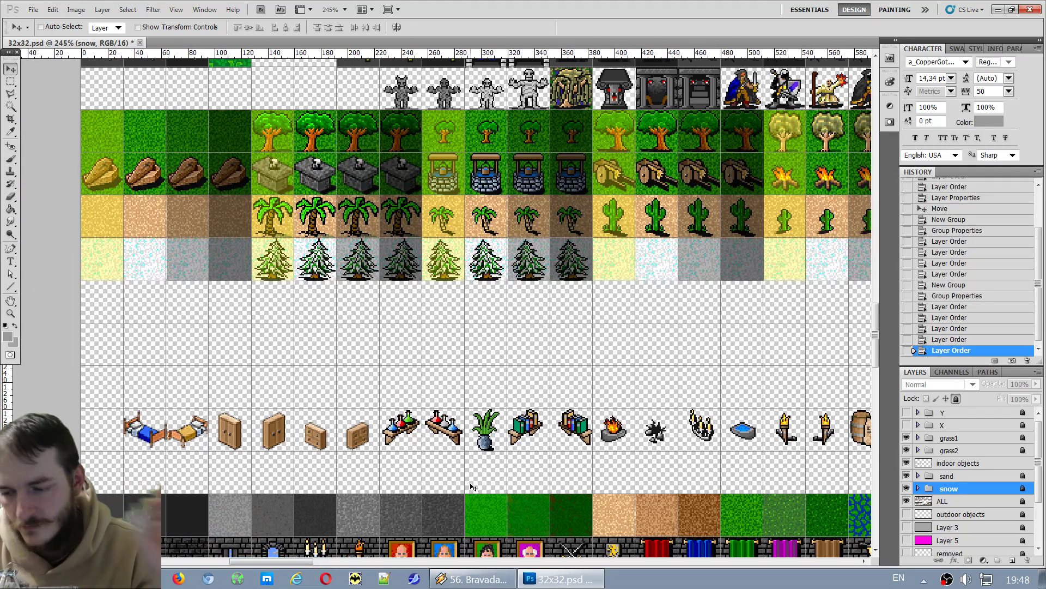
Hide and show the snow group and the ALL layer again to compare which tiles belong to each.
click(906, 491)
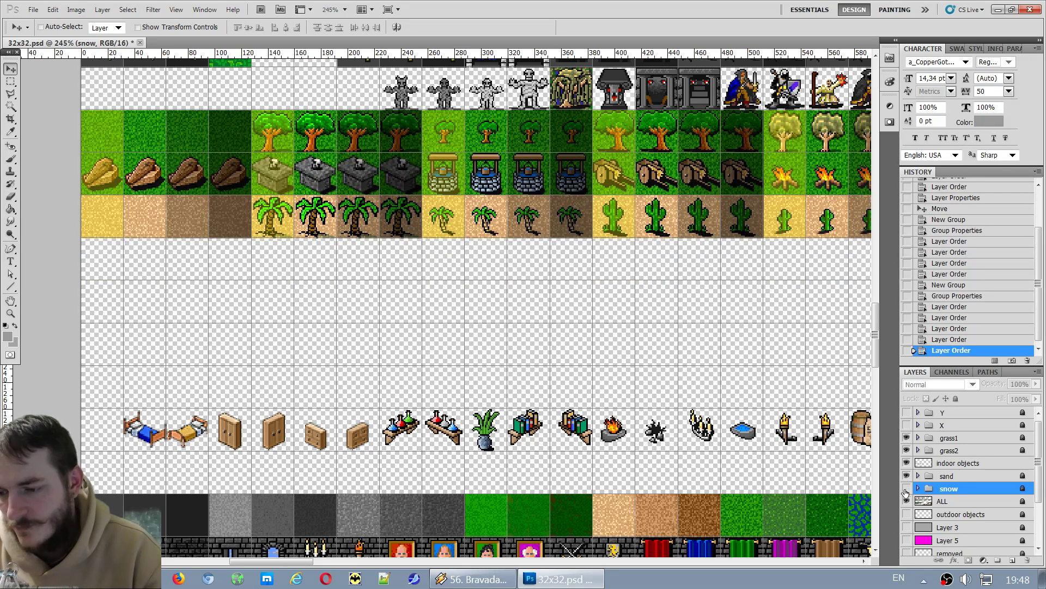
click(907, 492)
click(906, 492)
click(906, 492)
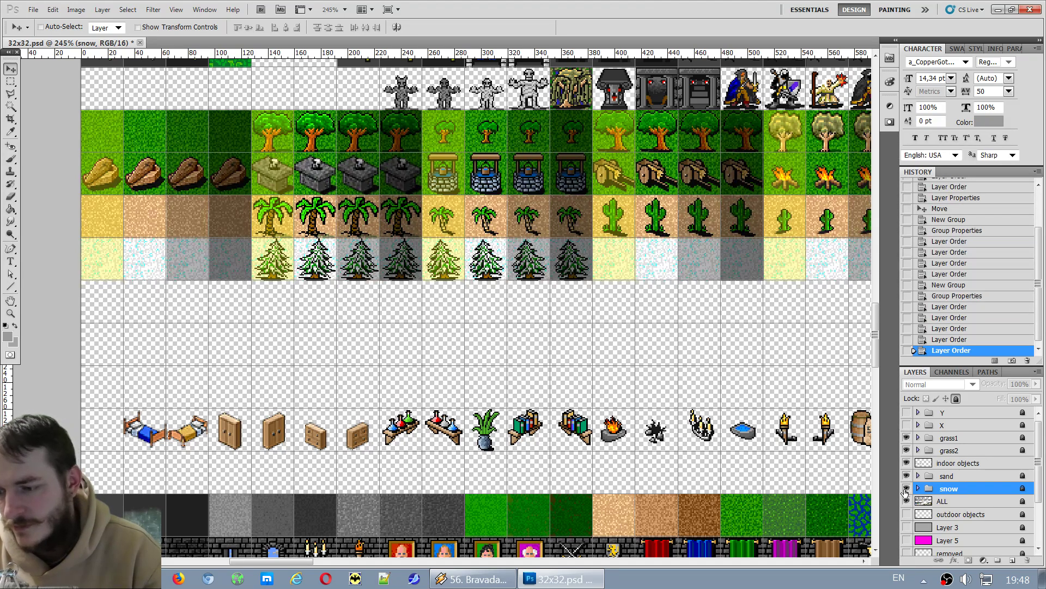
click(905, 502)
click(906, 502)
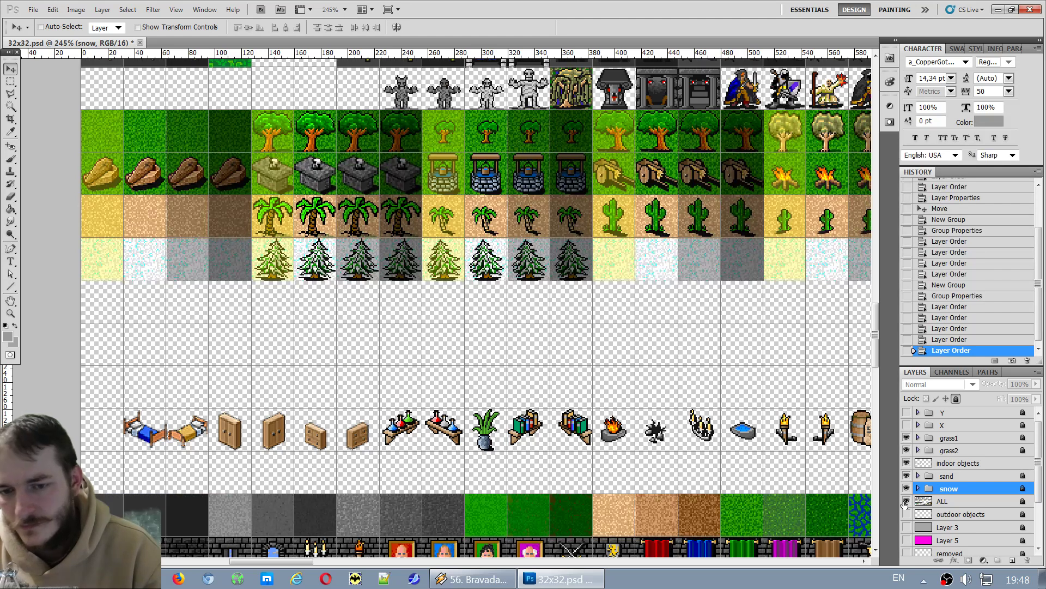
Look over the whole tileset and try to move the locked sand and snow groups together.
click(951, 477)
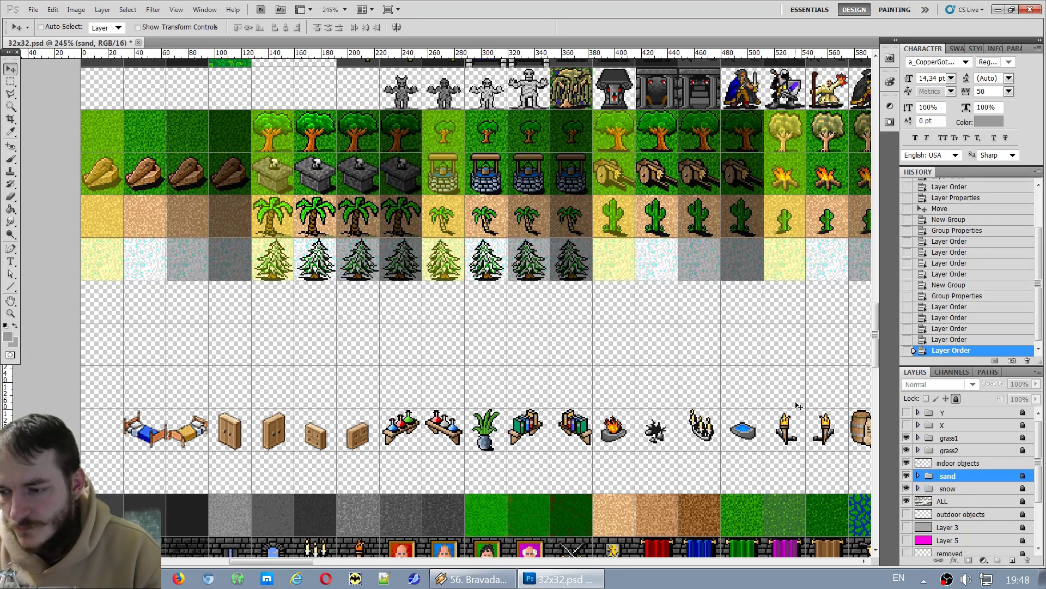
ctrl+click(953, 490)
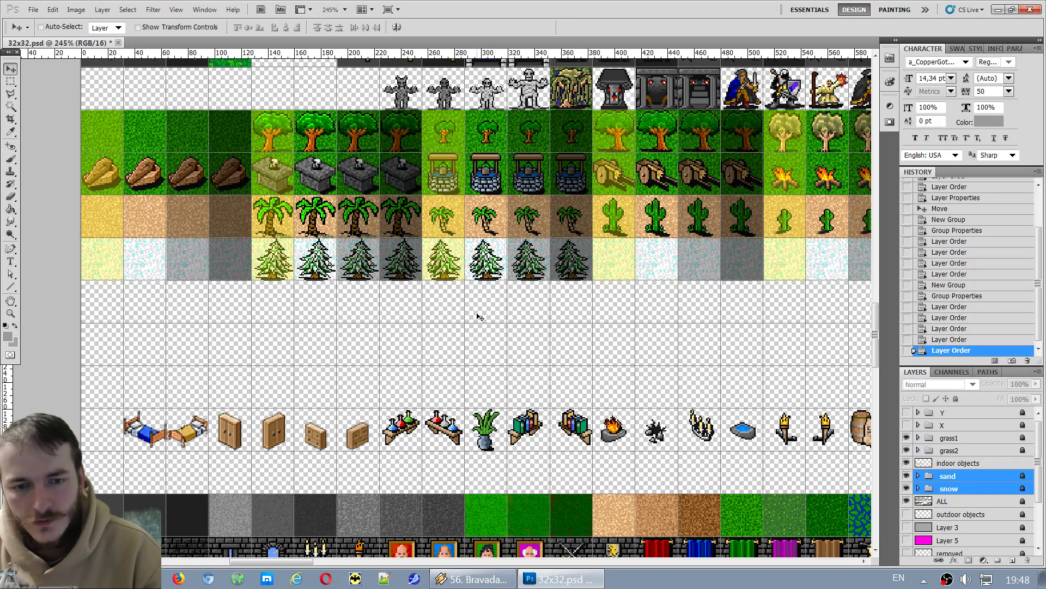
scroll(478, 316, down, 10)
scroll(468, 324, down, 2)
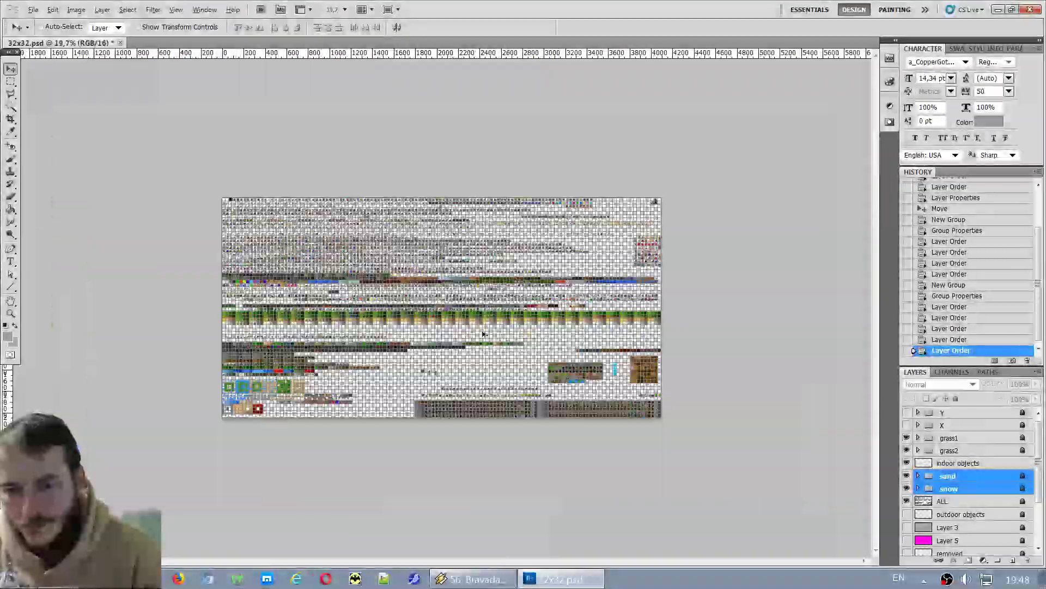
scroll(816, 357, up, 4)
scroll(816, 356, up, 3)
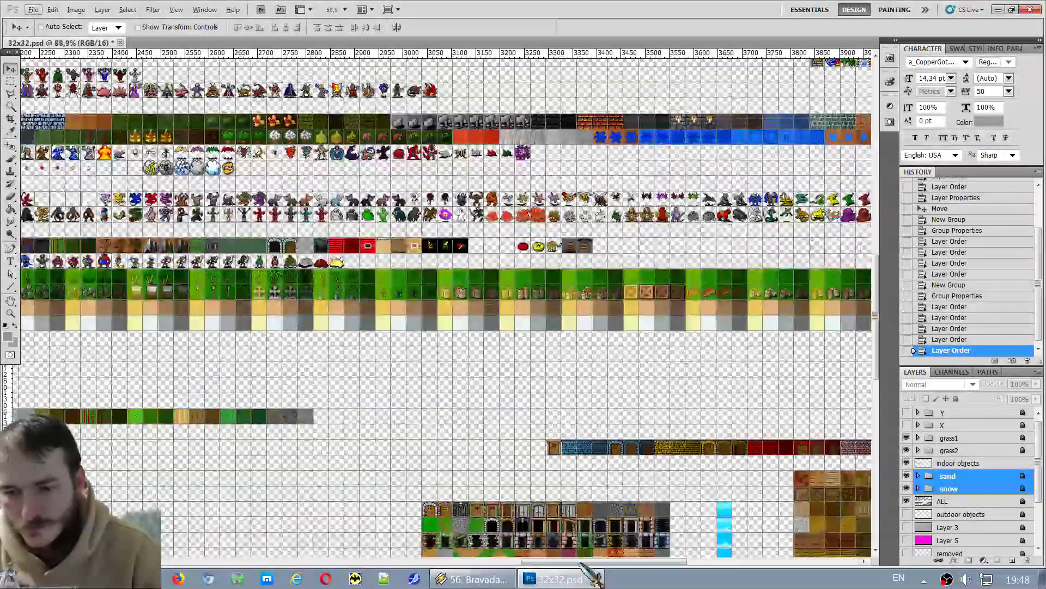
drag(589, 561, 337, 563)
scroll(318, 285, up, 3)
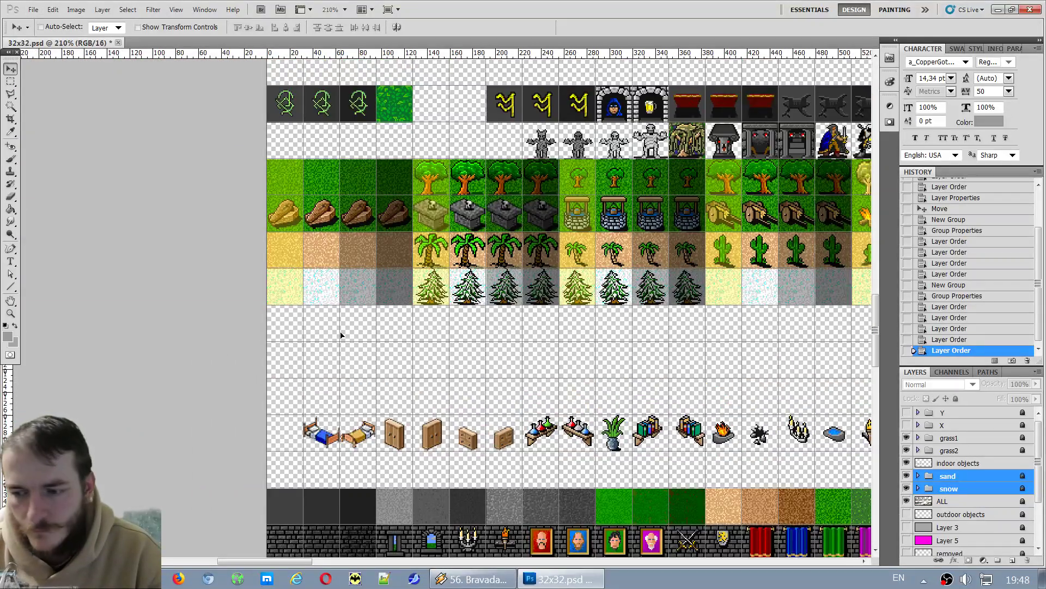
click(340, 335)
key(Return)
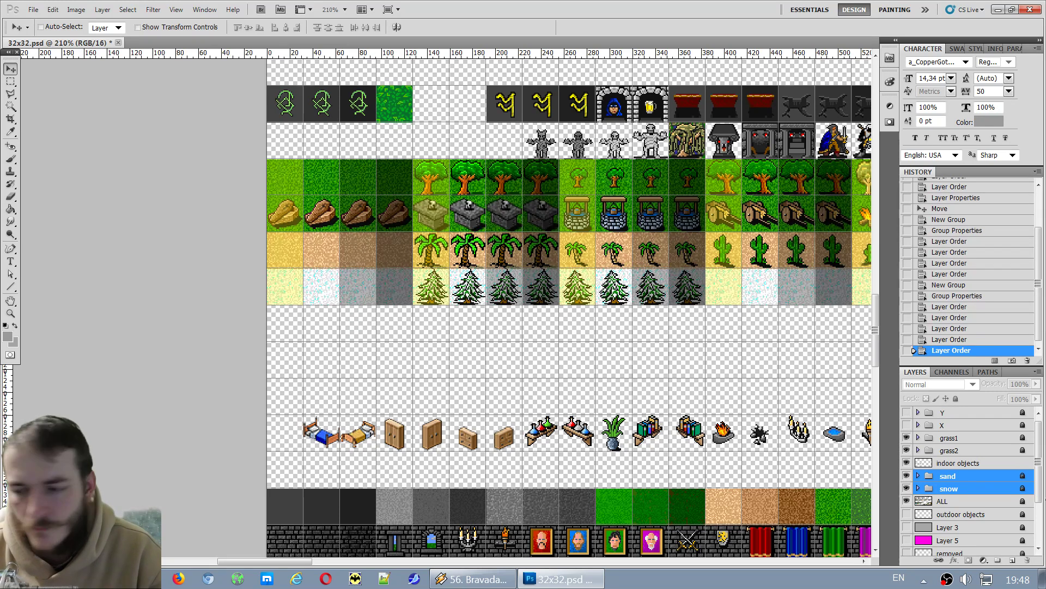
Unlock the sand and snow groups and move them together one tile row down, aligned with the grid.
click(975, 478)
ctrl+click(970, 493)
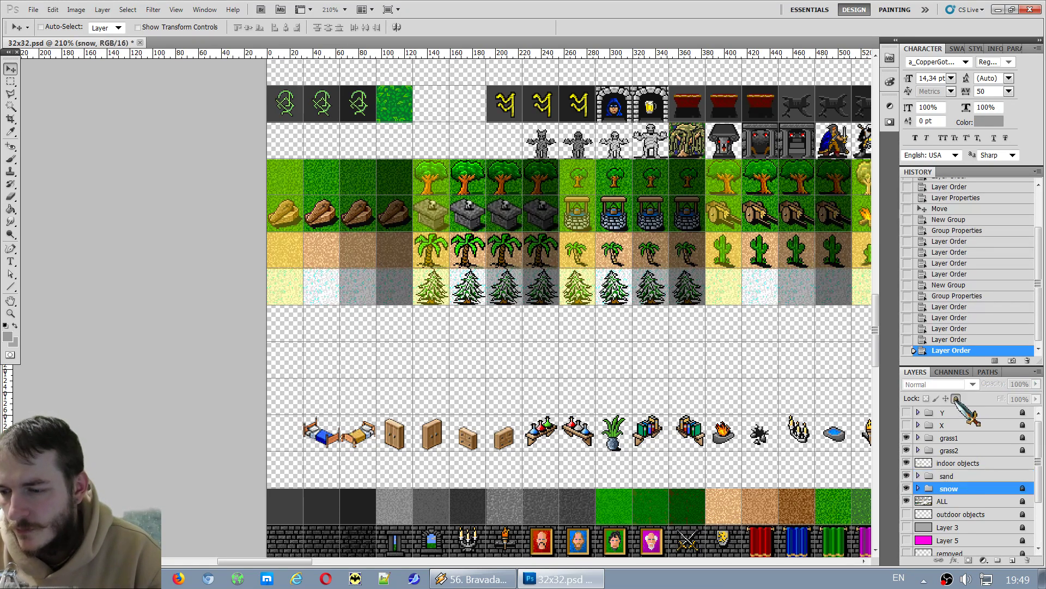
ctrl+click(948, 489)
ctrl+click(946, 490)
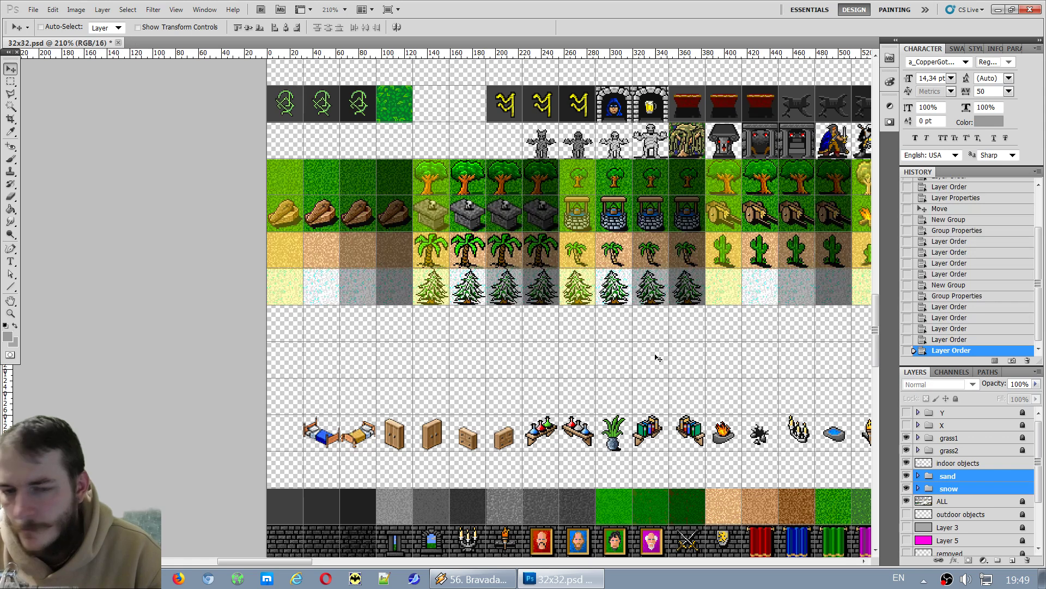
drag(303, 257, 286, 288)
scroll(287, 287, up, 5)
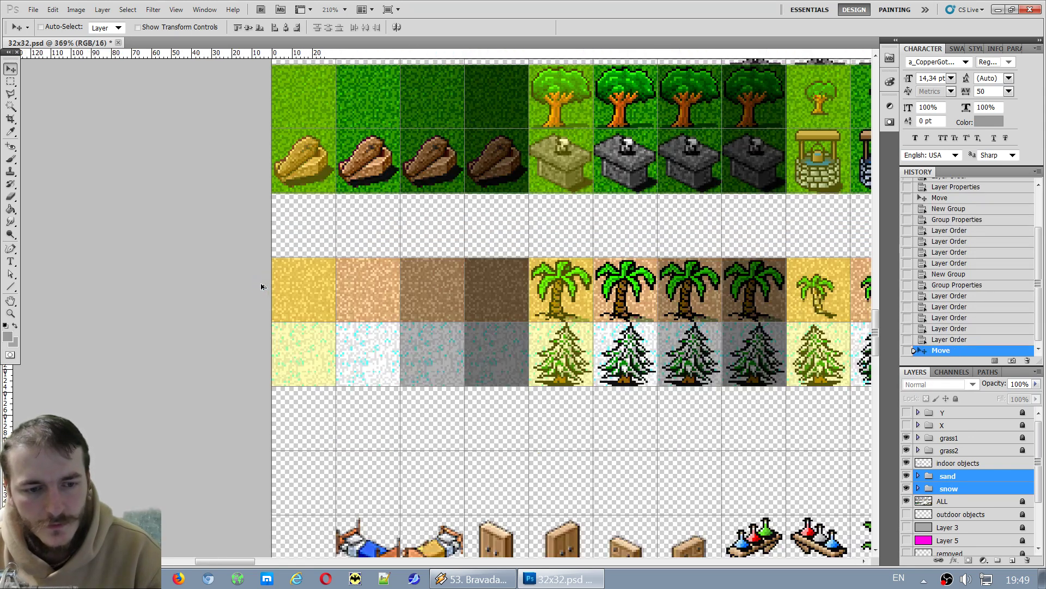
scroll(307, 285, down, 2)
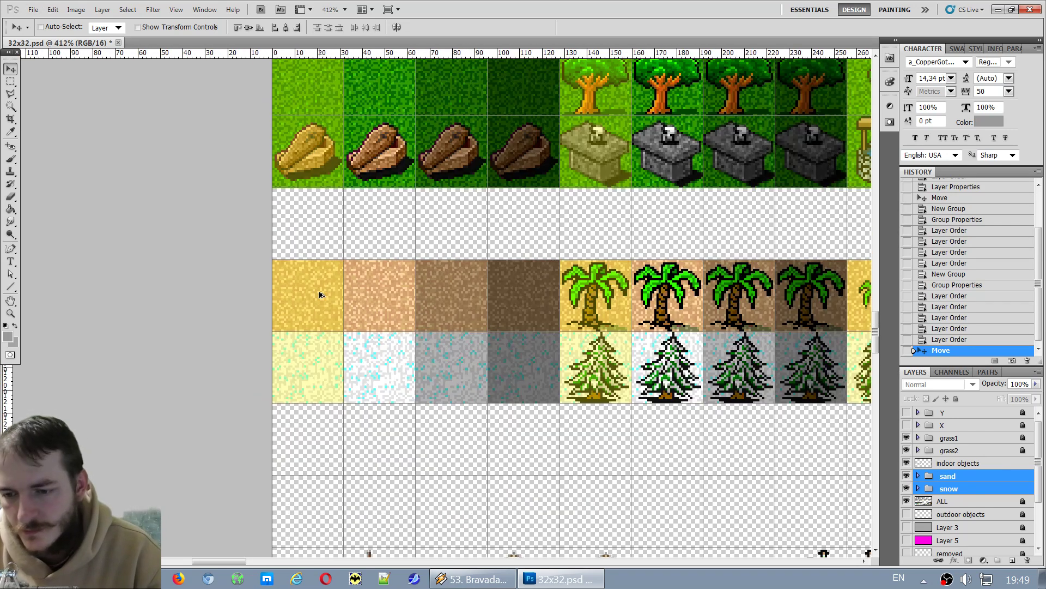
Lock the sand group and the snow group again.
click(984, 480)
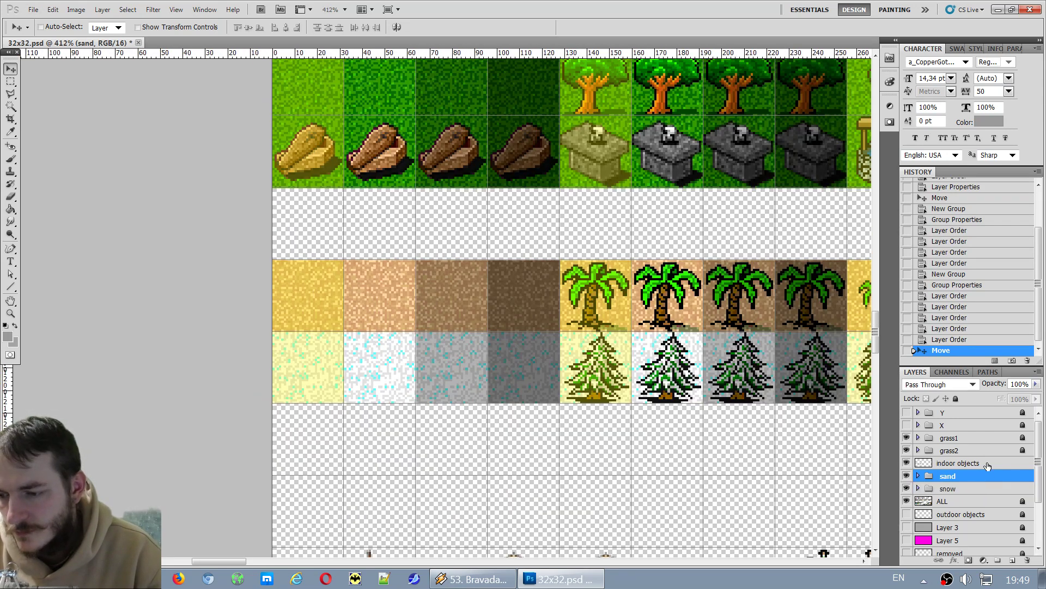
click(957, 399)
click(956, 488)
click(957, 399)
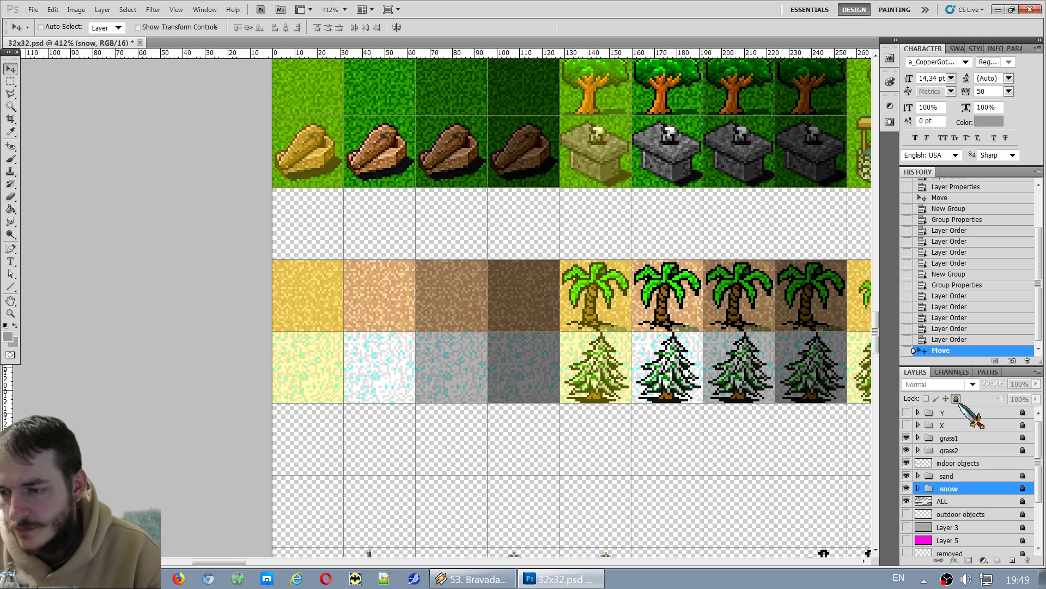
Duplicate the grass2 group within 32x32.psd and place the copy below grass2, above the indoor objects layer.
click(949, 451)
click(947, 467)
click(943, 452)
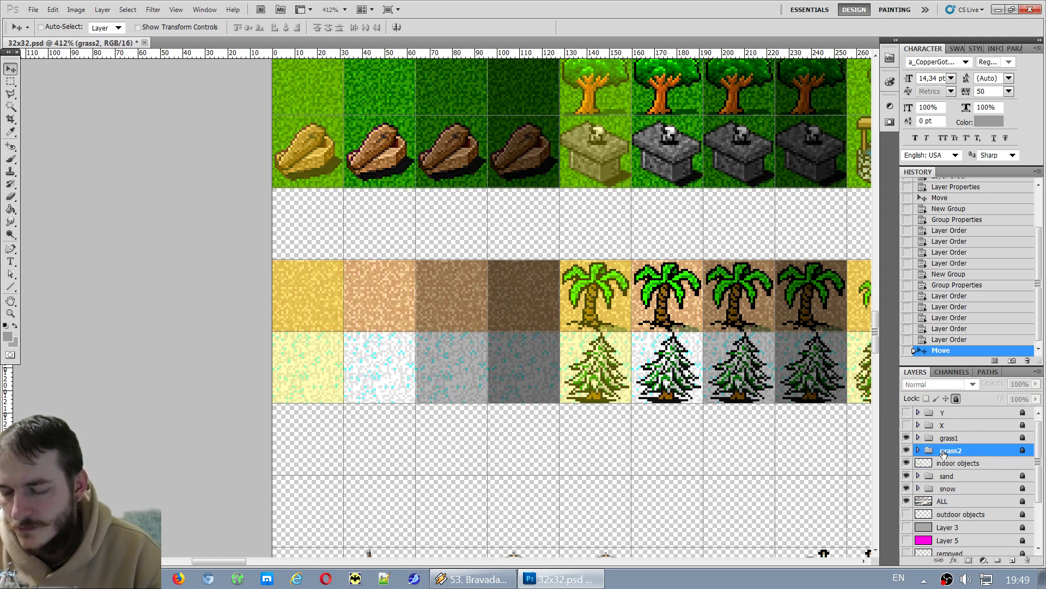
right_click(947, 455)
click(957, 287)
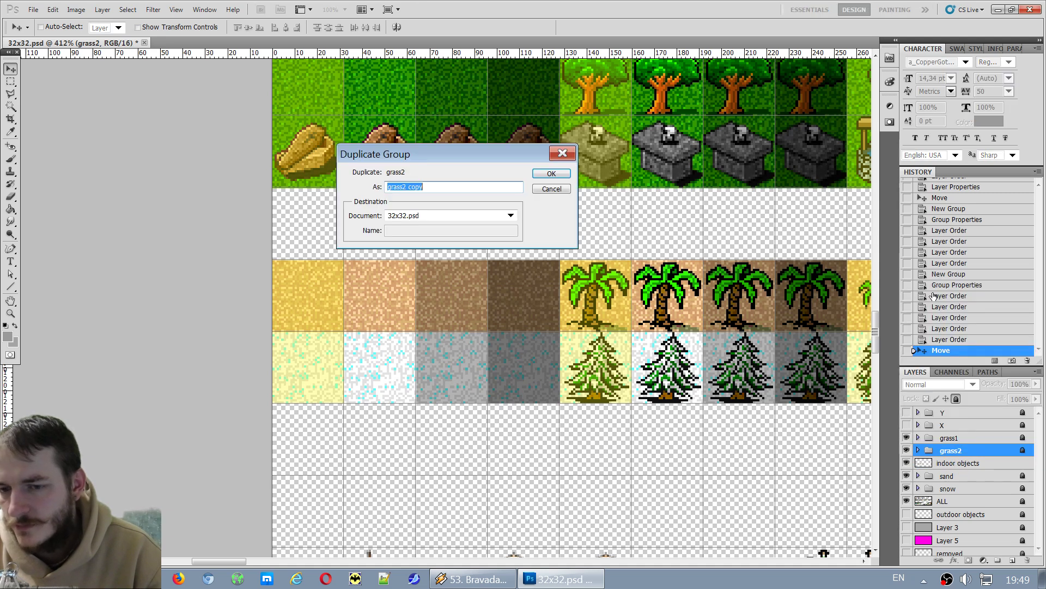
click(547, 173)
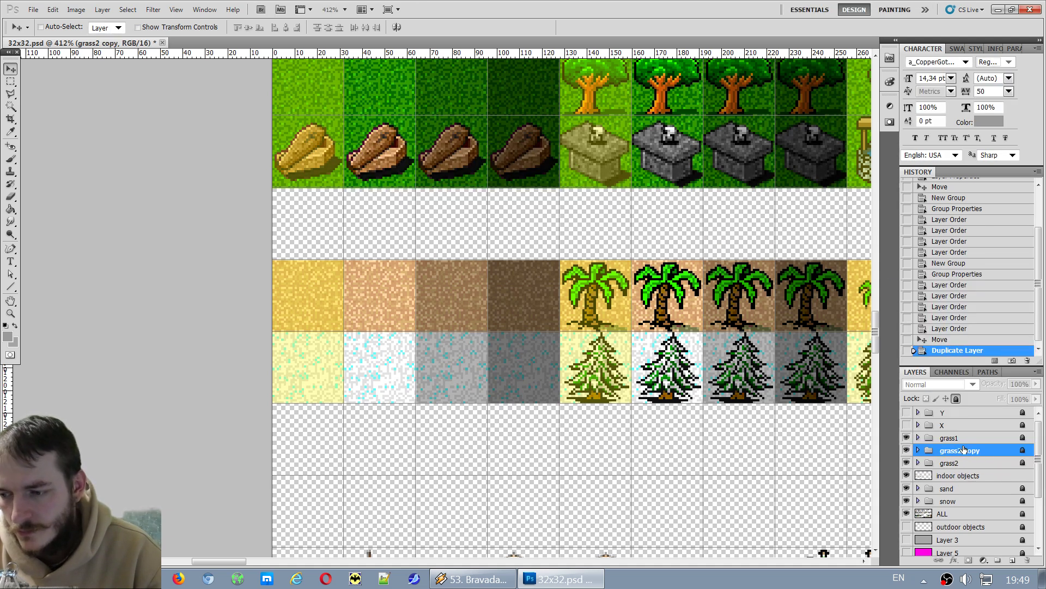
drag(963, 451, 962, 460)
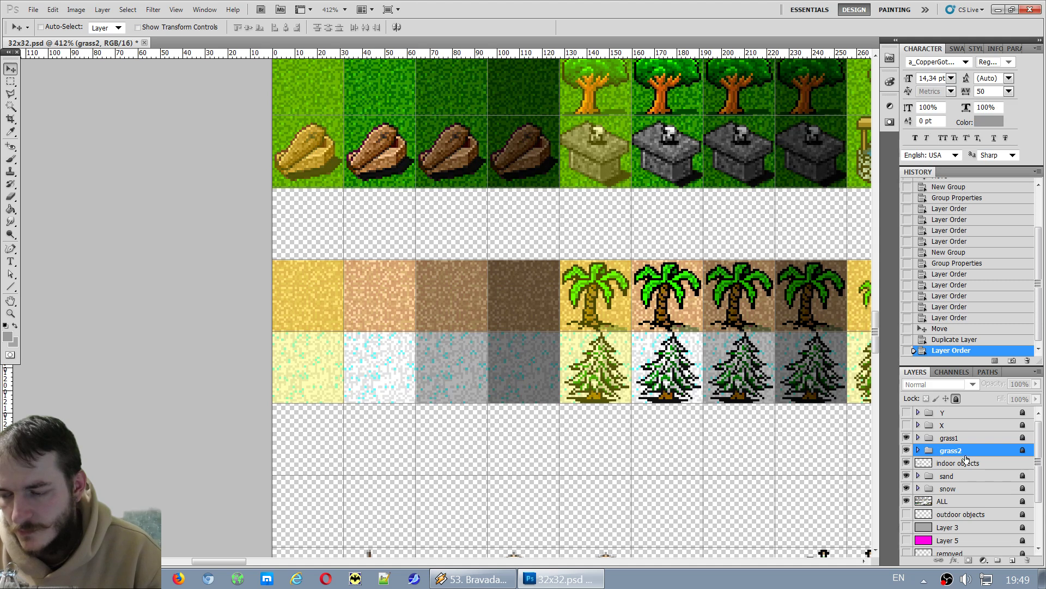
drag(965, 460, 961, 476)
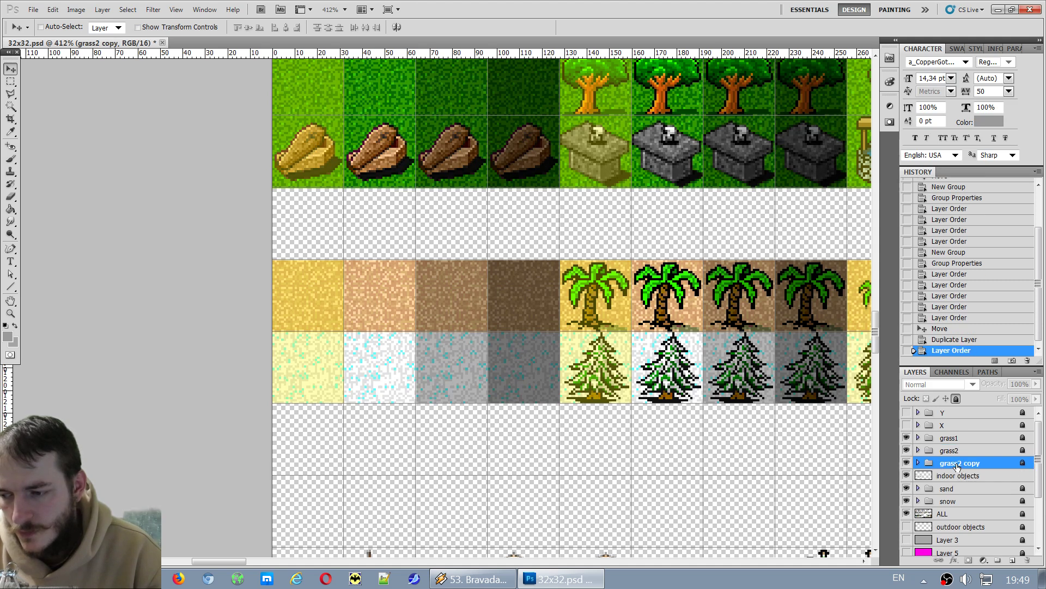
Unlock the duplicated grass2 group and rename it grass3.
double_click(957, 463)
text(grass3)
key(Return)
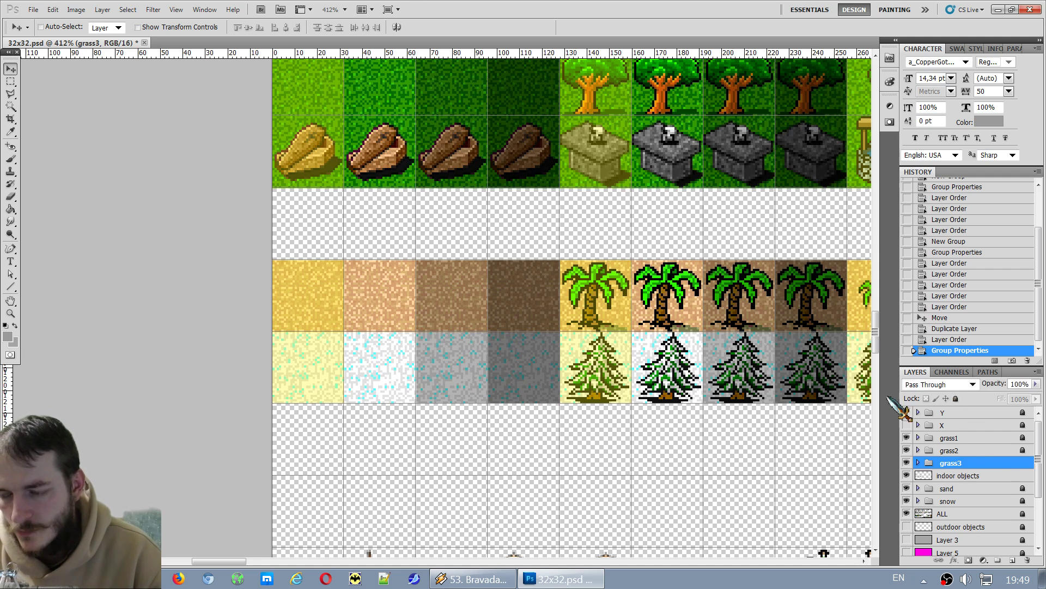
Move the grass3 group one tile row down into the empty row between grass2 and sand.
drag(457, 159, 455, 230)
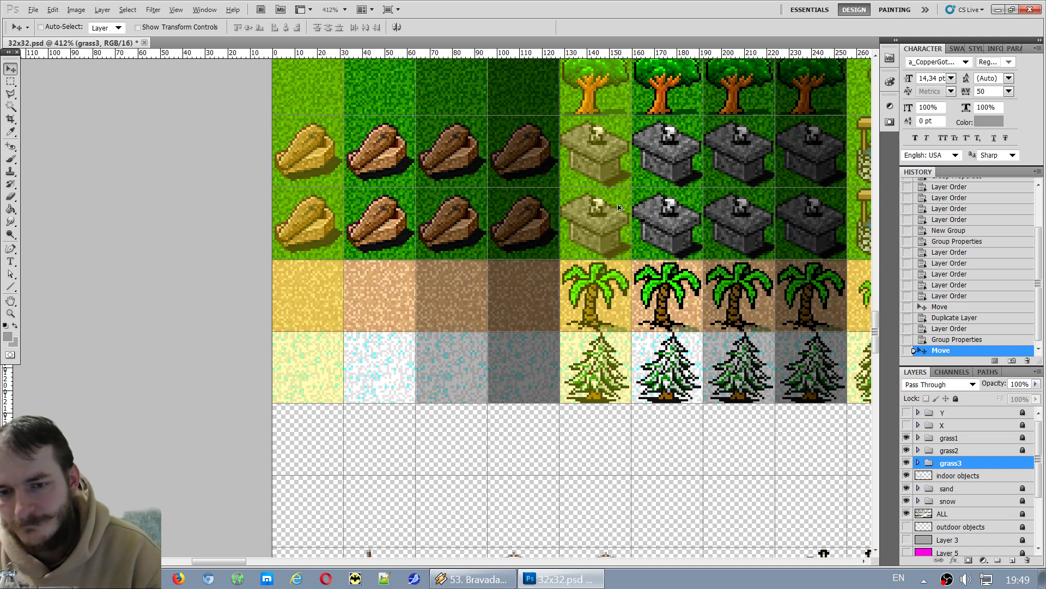
scroll(619, 207, up, 5)
scroll(613, 203, down, 3)
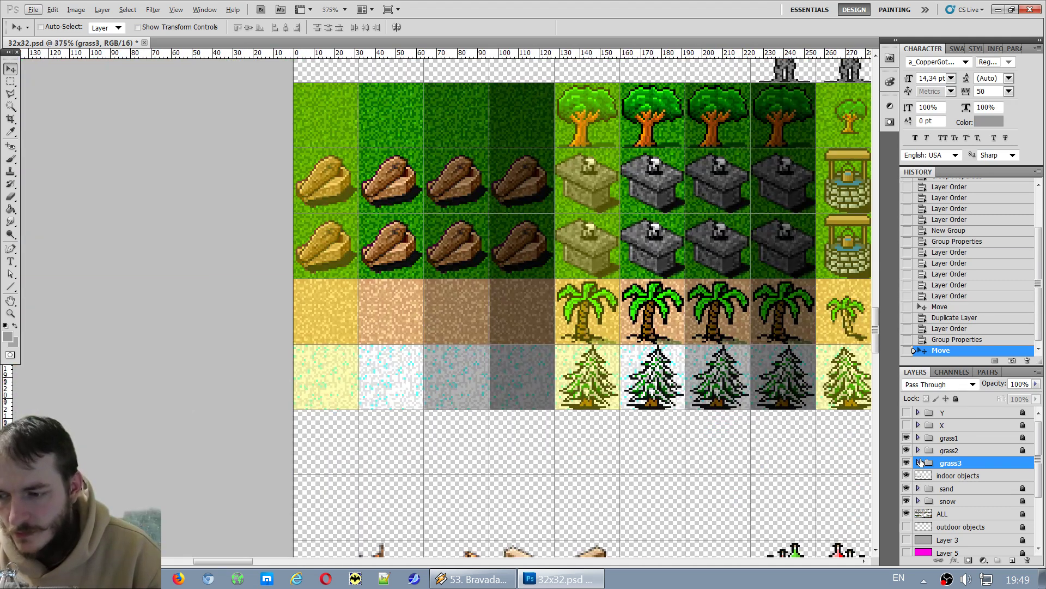
Put the indoor objects layer into the grass3 group above the grass 2 layer and delete the group's grass 2 objects layer.
click(919, 462)
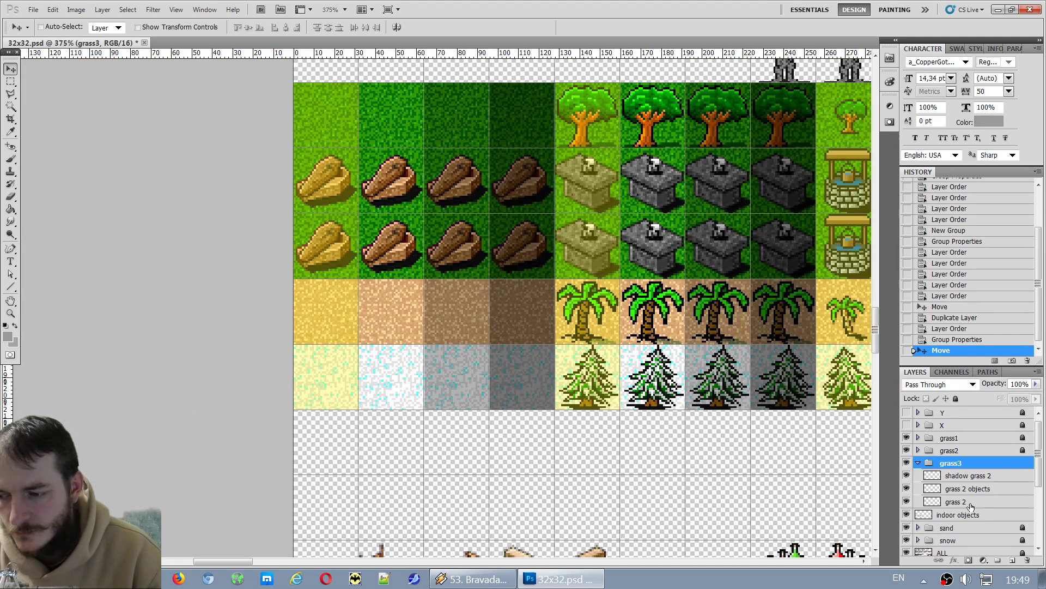
drag(949, 514, 964, 493)
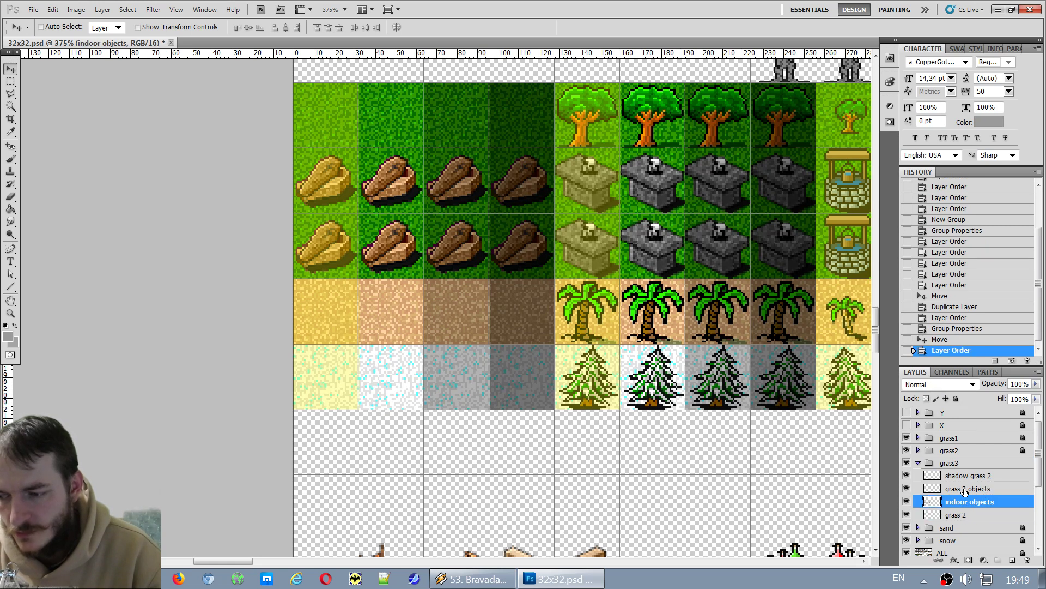
click(966, 490)
key(Delete)
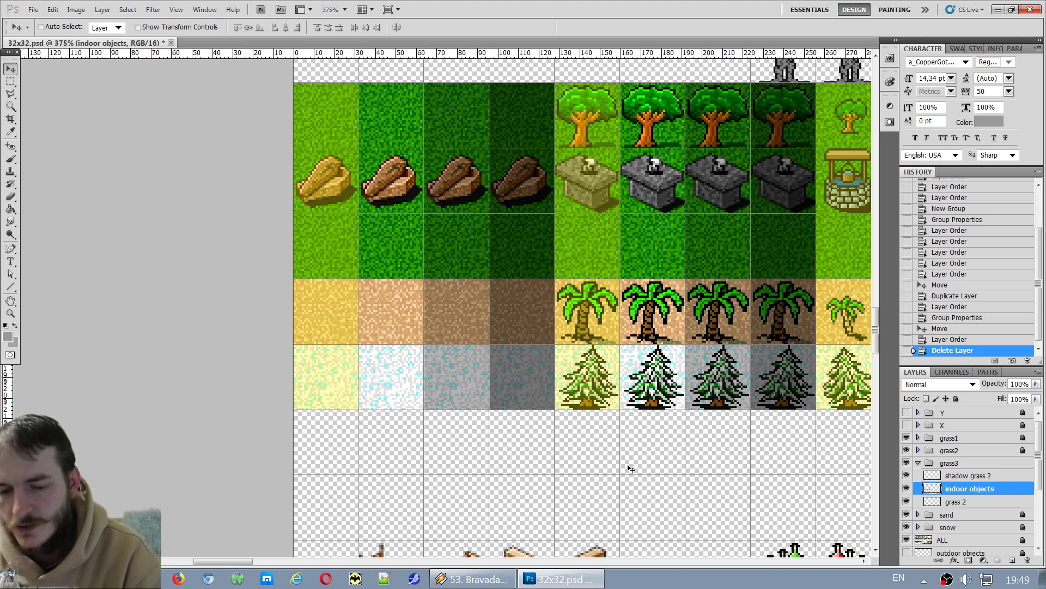
Reposition the indoor objects layer so its furniture sprites sit inside the grid cells of their own row.
scroll(626, 467, down, 5)
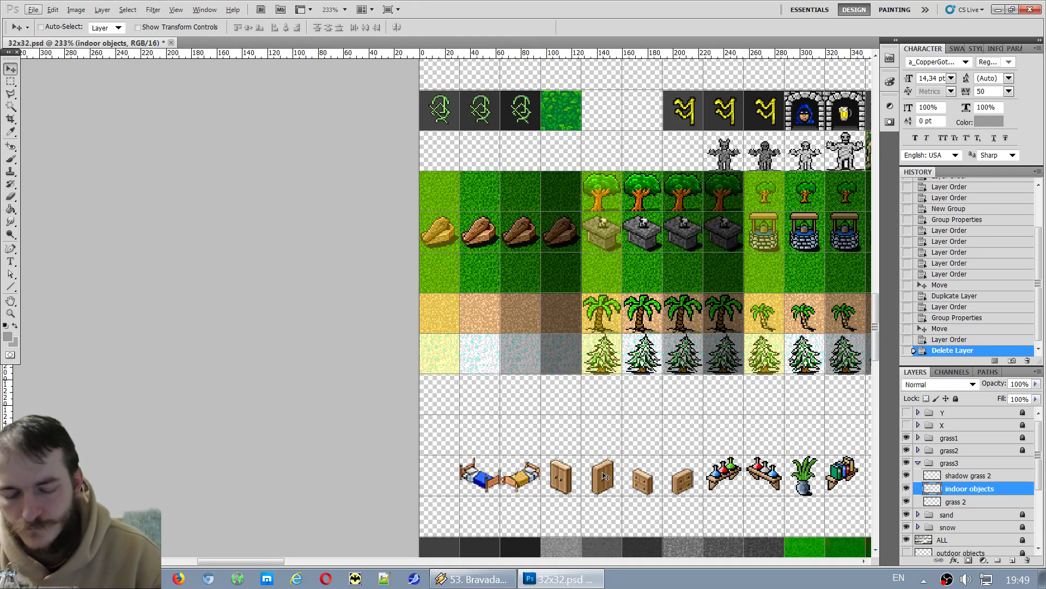
drag(599, 478, 584, 452)
scroll(583, 452, down, 5)
scroll(493, 555, up, 4)
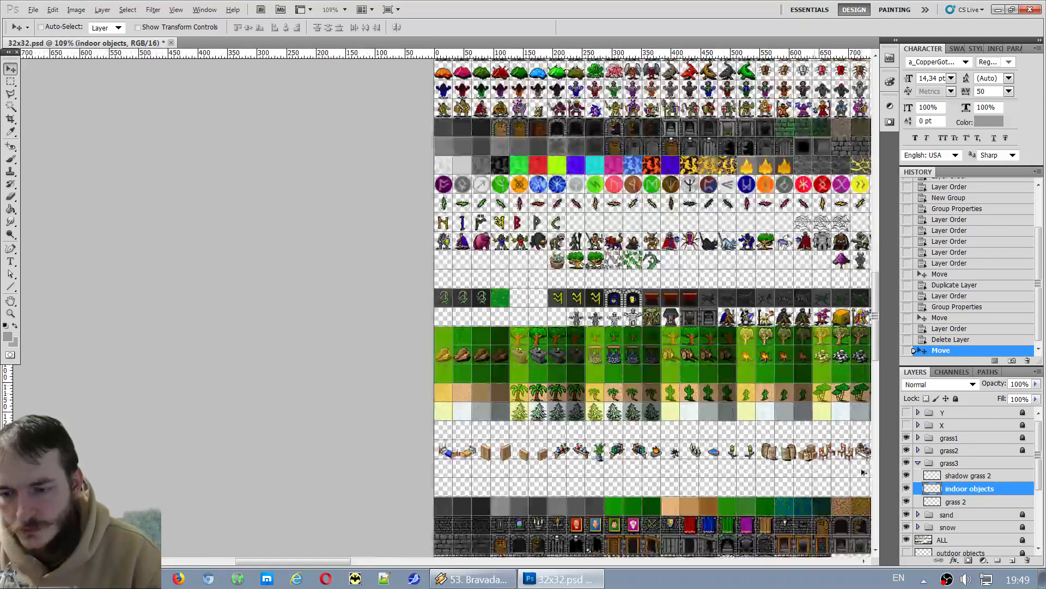
drag(319, 562, 448, 562)
scroll(510, 436, up, 5)
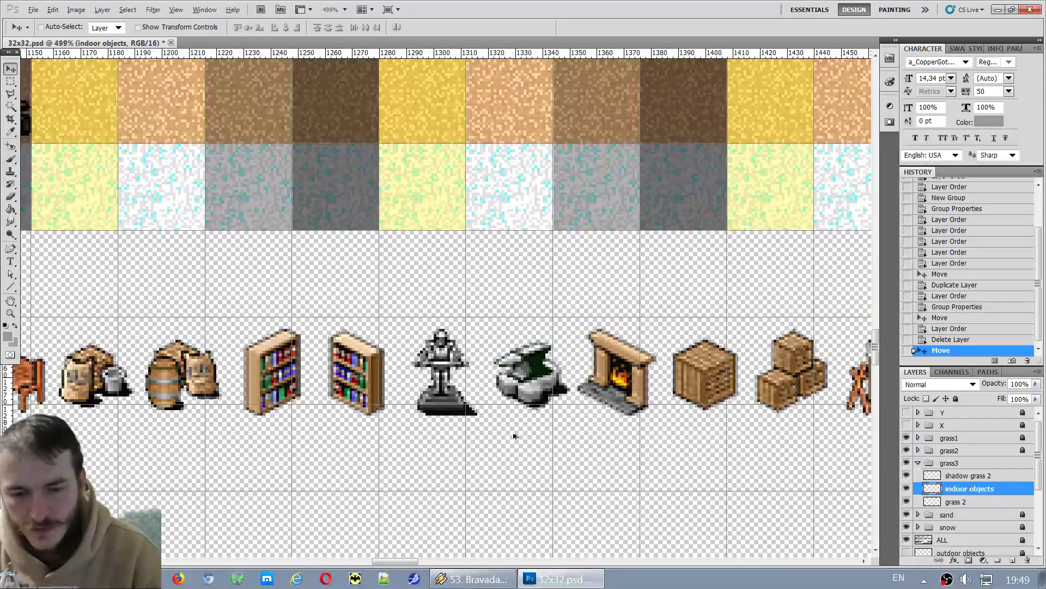
drag(562, 398, 588, 383)
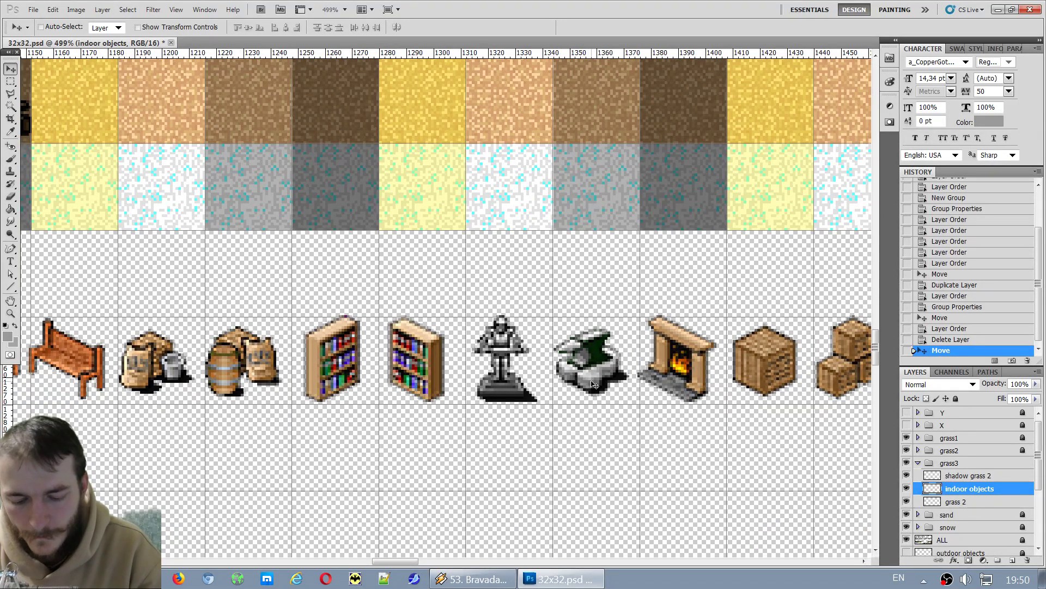
Copy the broken stone object between the knight statue and the fireplace using a rectangular marquee, and clear the selection.
key(m)
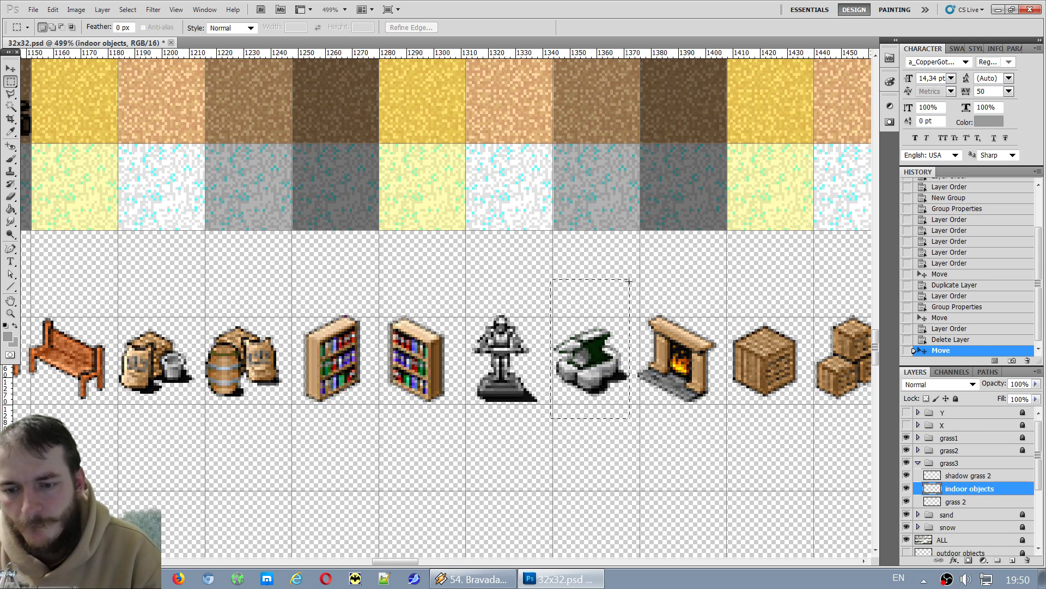
drag(630, 281, 632, 280)
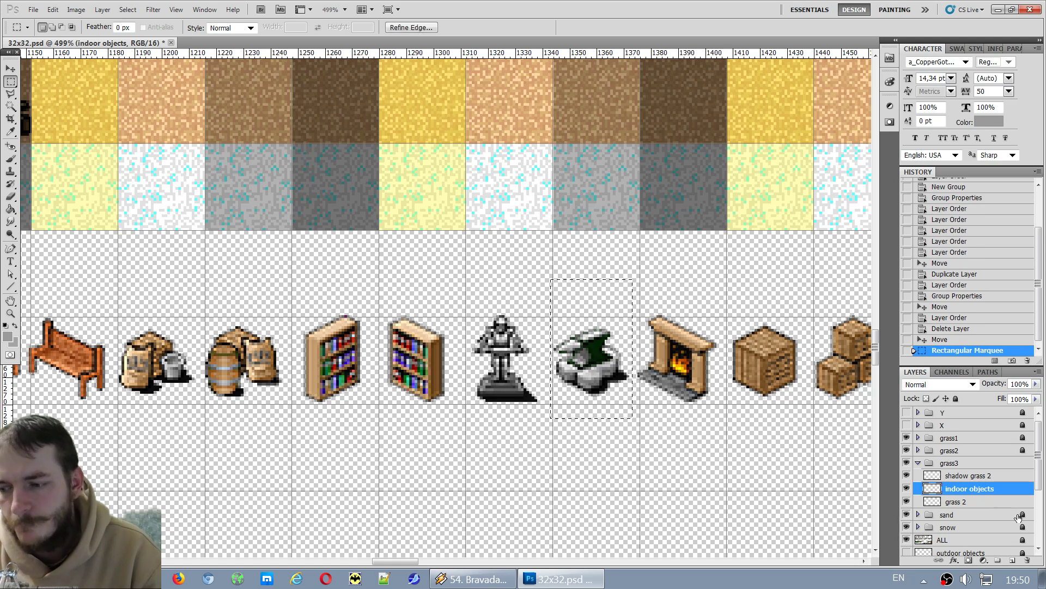
scroll(622, 377, down, 2)
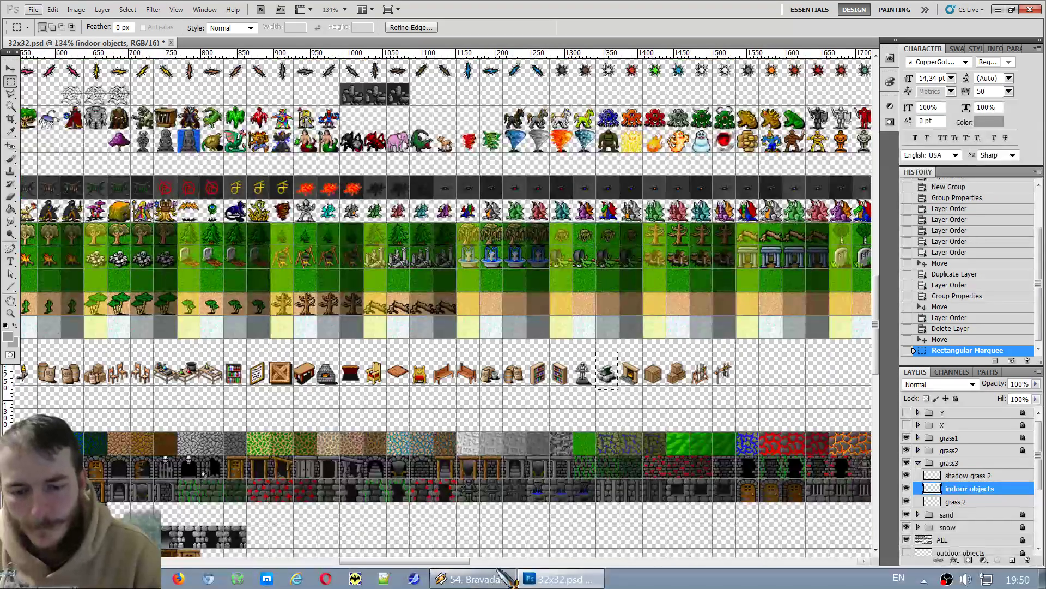
scroll(139, 283, up, 3)
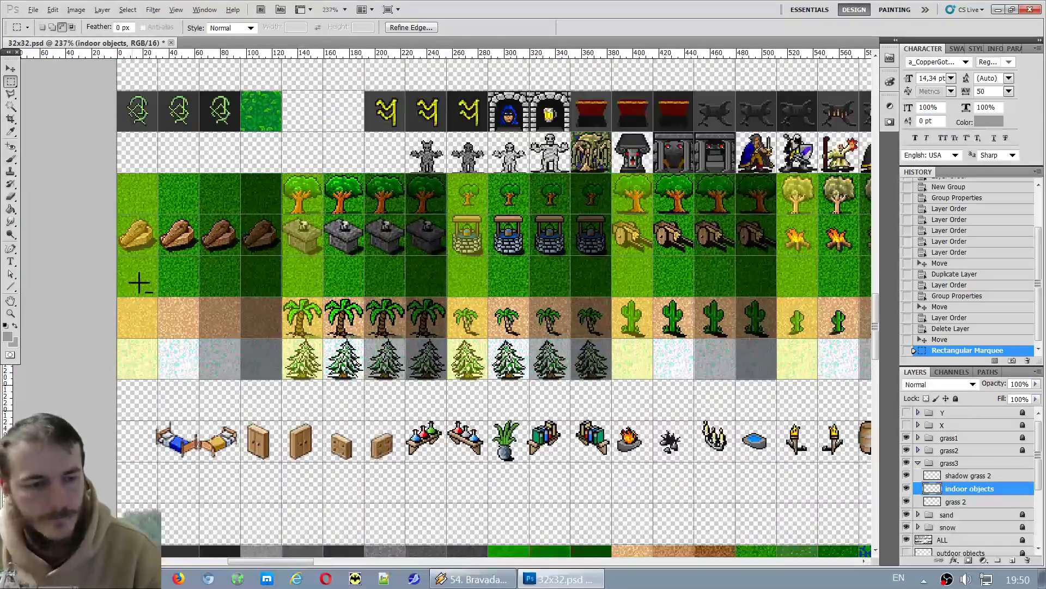
scroll(139, 283, up, 3)
click(193, 277)
scroll(194, 277, up, 1)
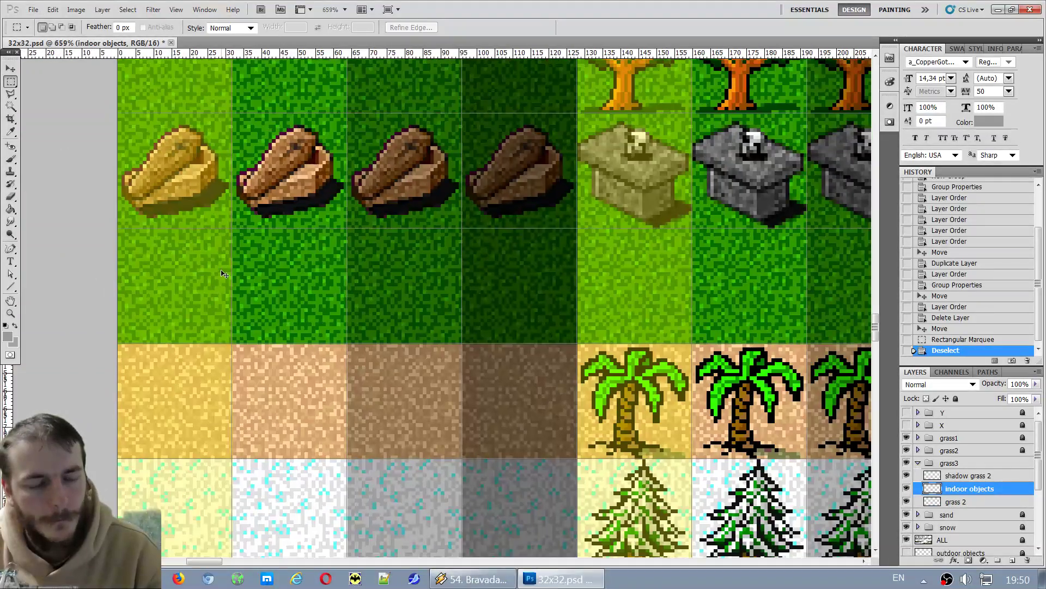
Paste the stone object into the grass3 group and position it on the row's first, lightest grass tile.
key(ctrl+v)
key(v)
drag(439, 303, 186, 304)
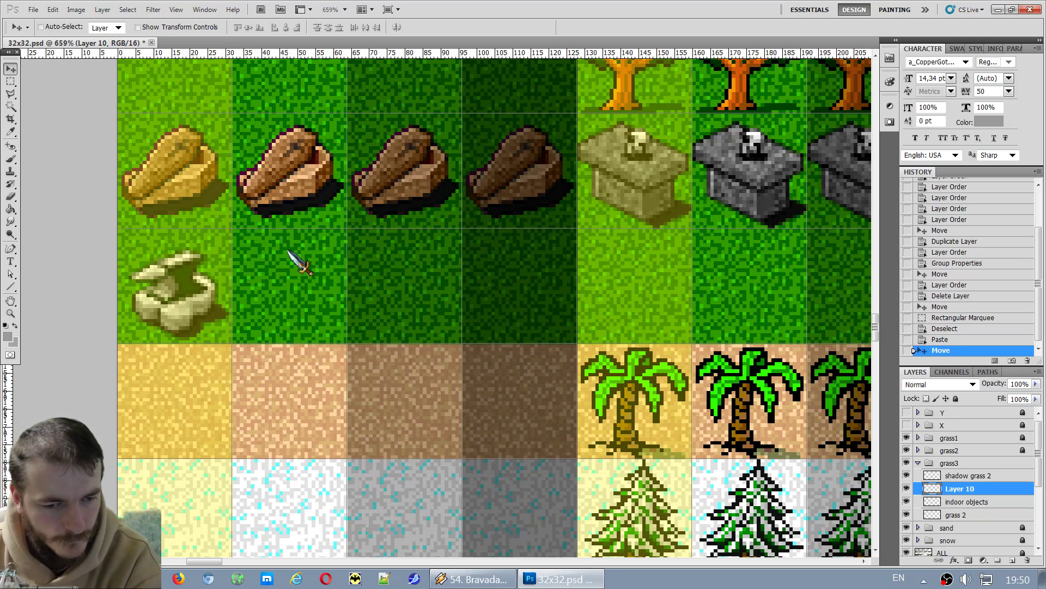
key(Down)
key(Up)
key(Down)
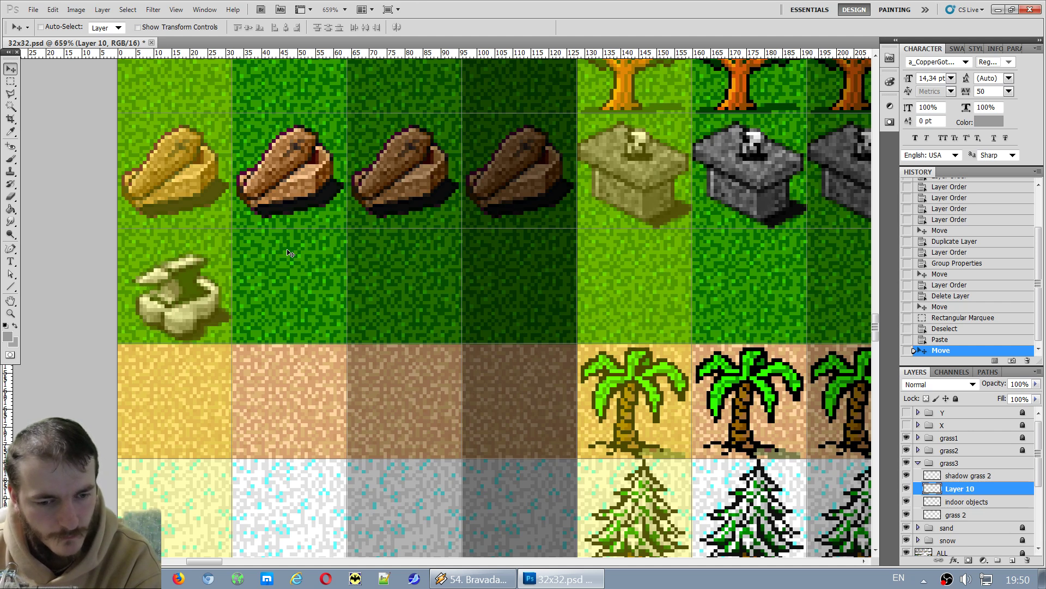
key(Left)
key(Right)
key(Up)
key(Down)
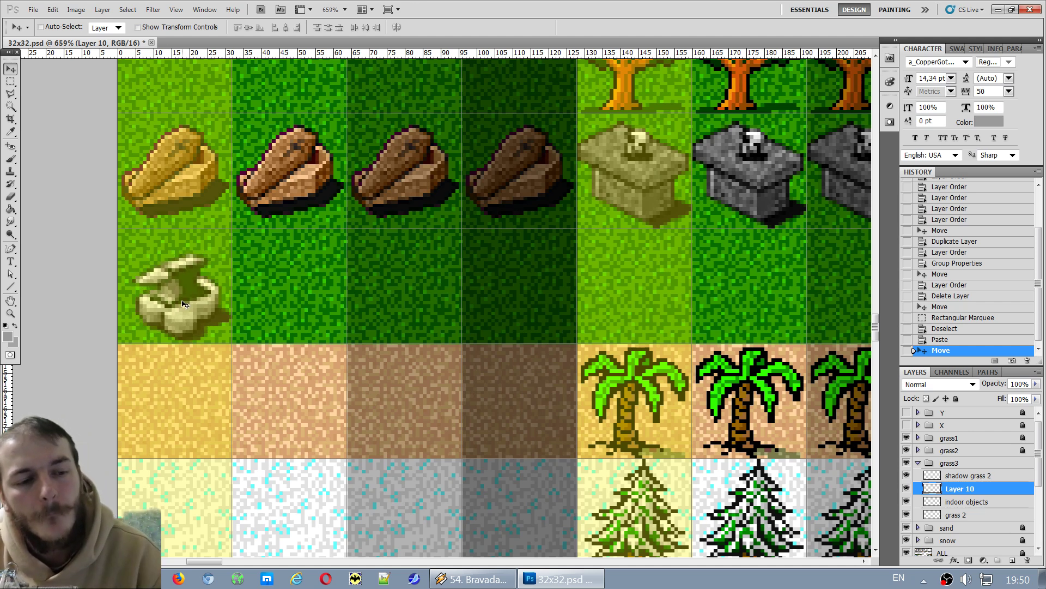
Duplicate the stone object onto the second grass3 tile and nudge it level with the first one.
drag(185, 304, 299, 298)
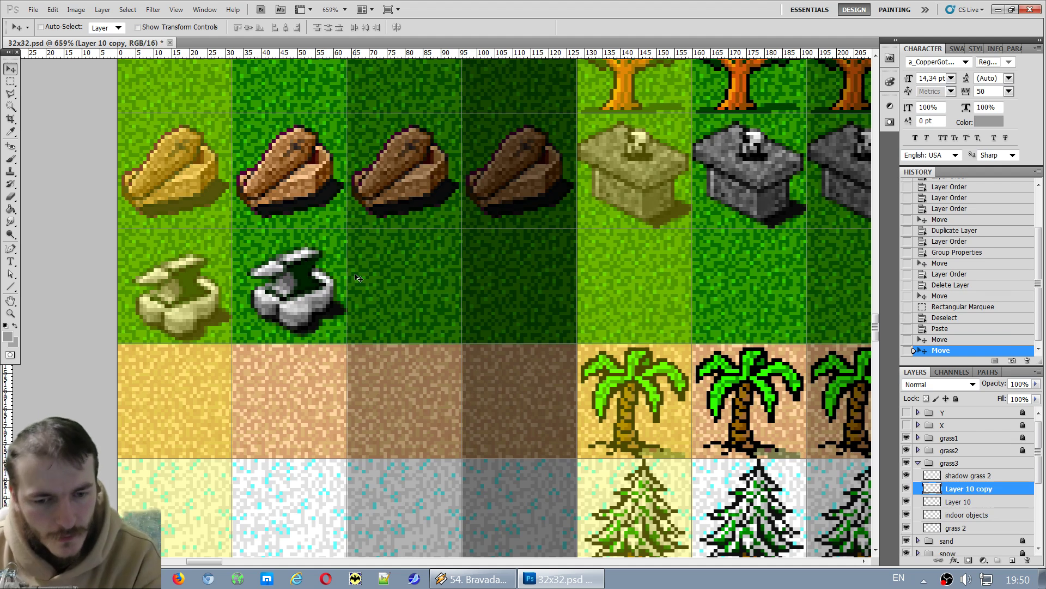
key(Down)
key(Up)
key(Down)
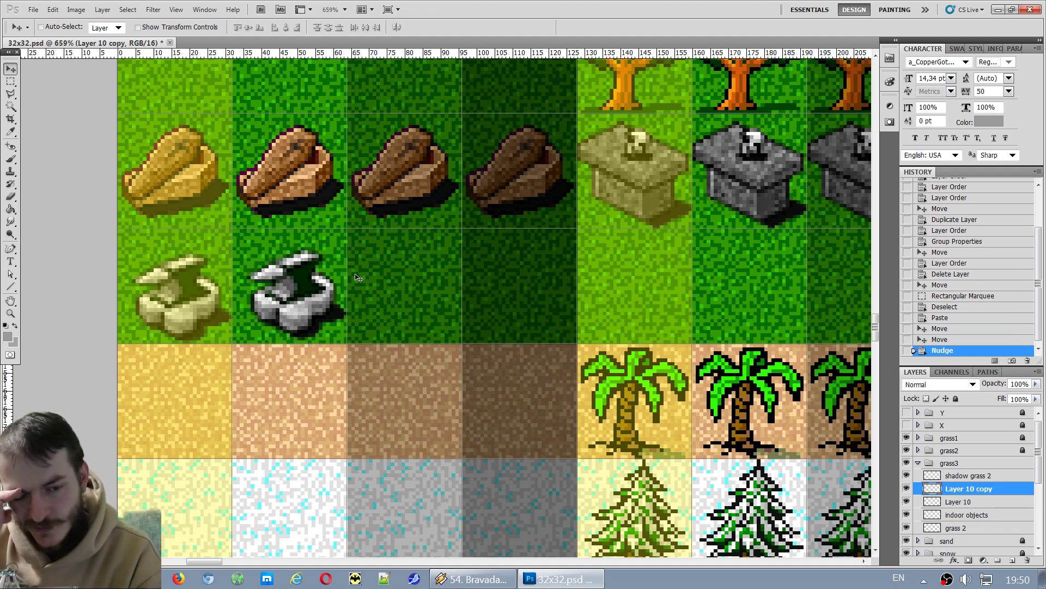
key(Down)
key(Up)
key(Down)
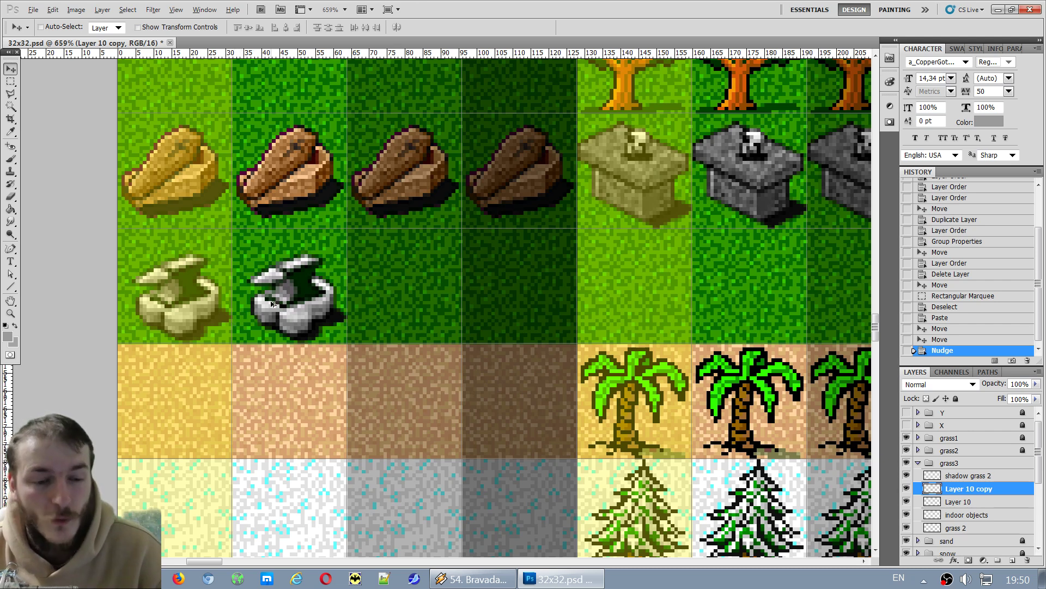
Duplicate the stone object onto the third grass3 tile and nudge it sideways into line with the others.
drag(272, 304, 396, 299)
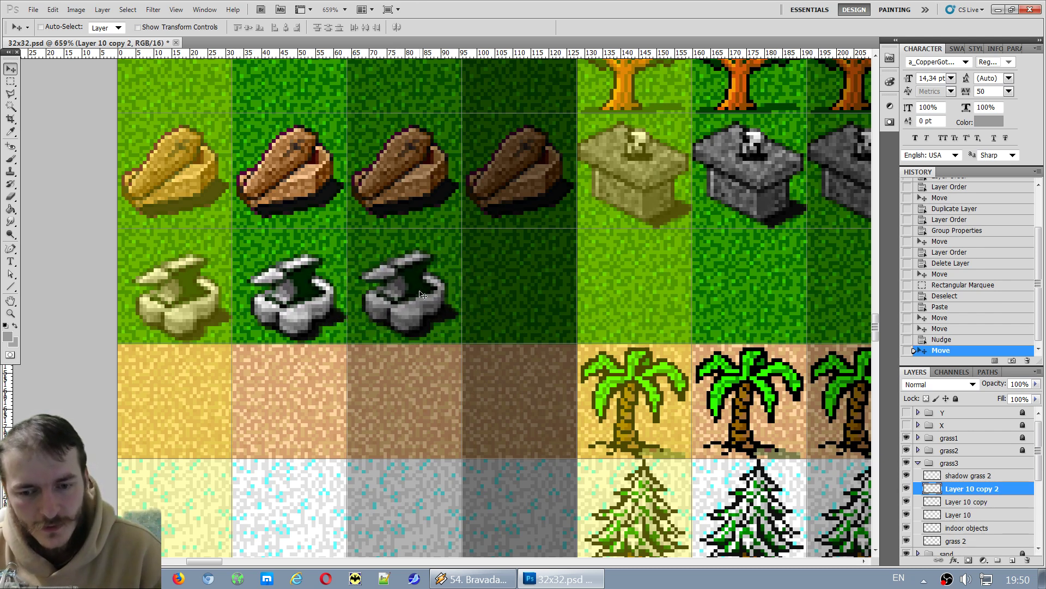
key(Right)
key(Right)
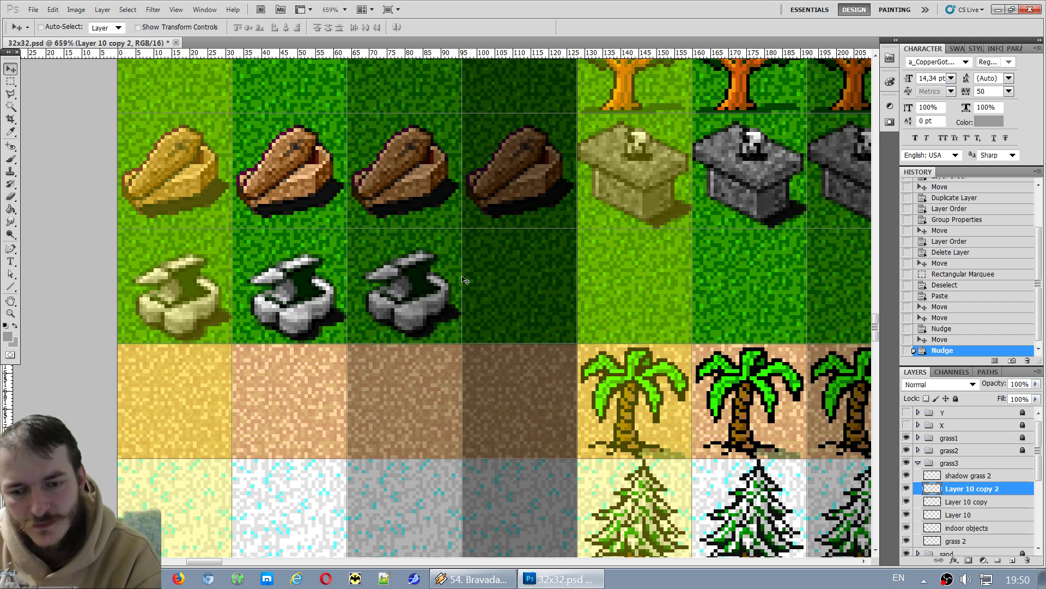
key(Right)
key(Left)
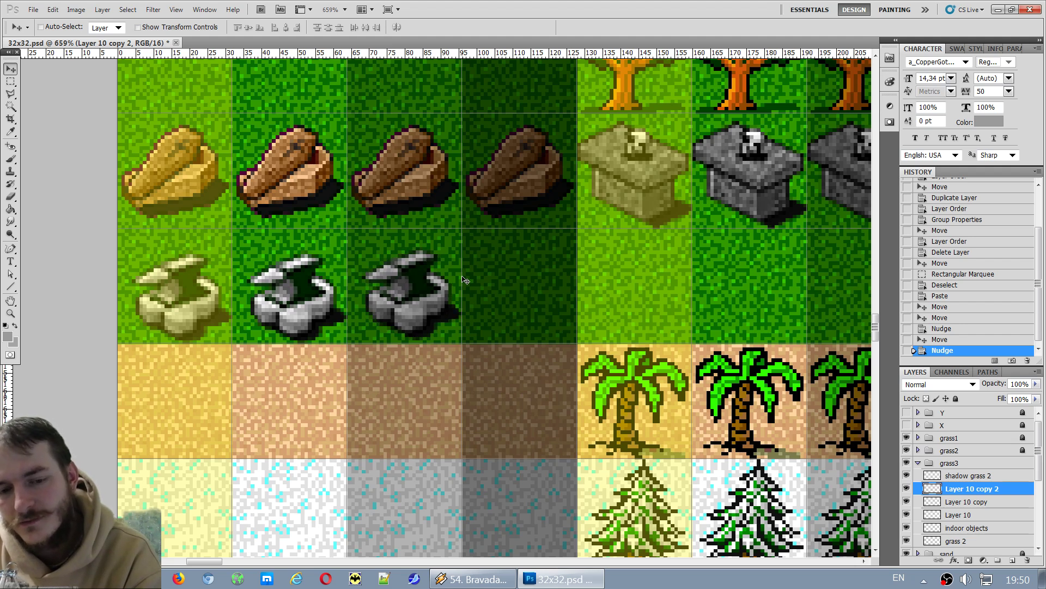
key(Right)
key(Left)
key(Right)
key(Left)
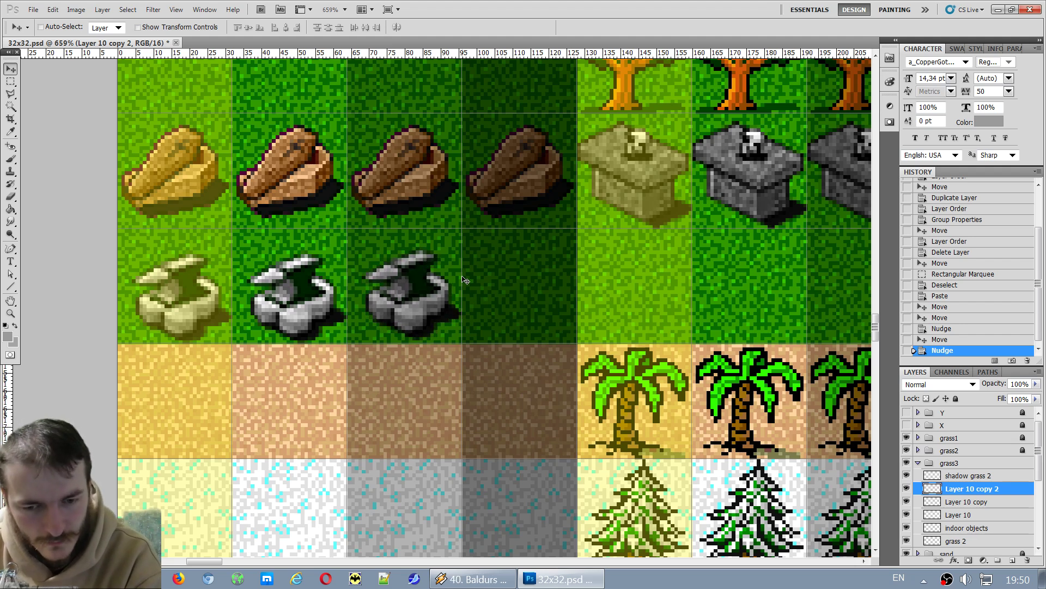
key(Right)
key(Left)
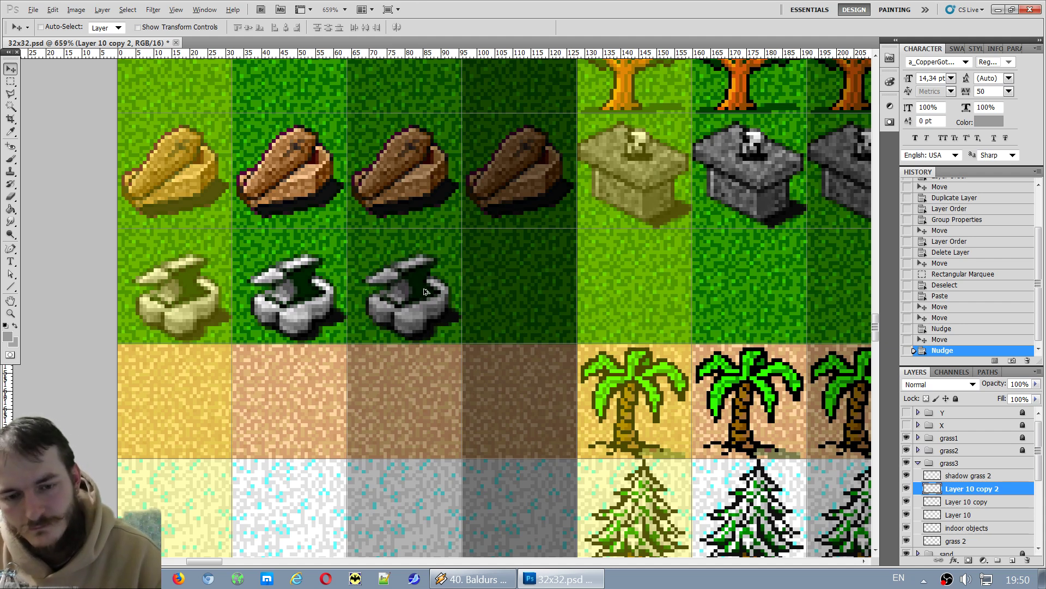
Duplicate the stone object onto the fourth, darkest grass3 tile and nudge it into alignment.
drag(426, 292, 521, 293)
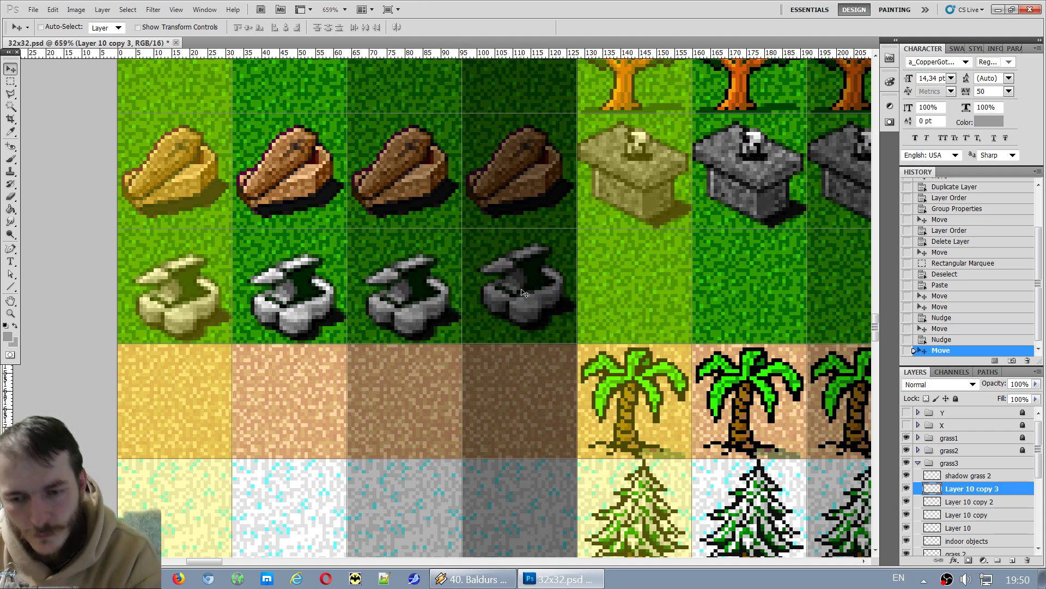
key(Right)
key(Left)
key(Right)
key(Left)
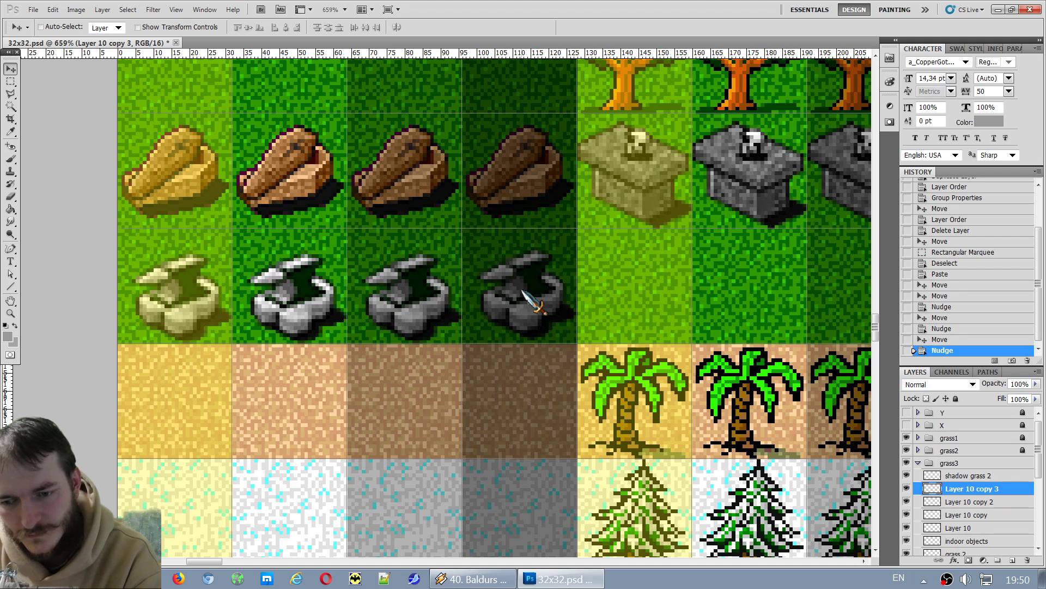
key(Right)
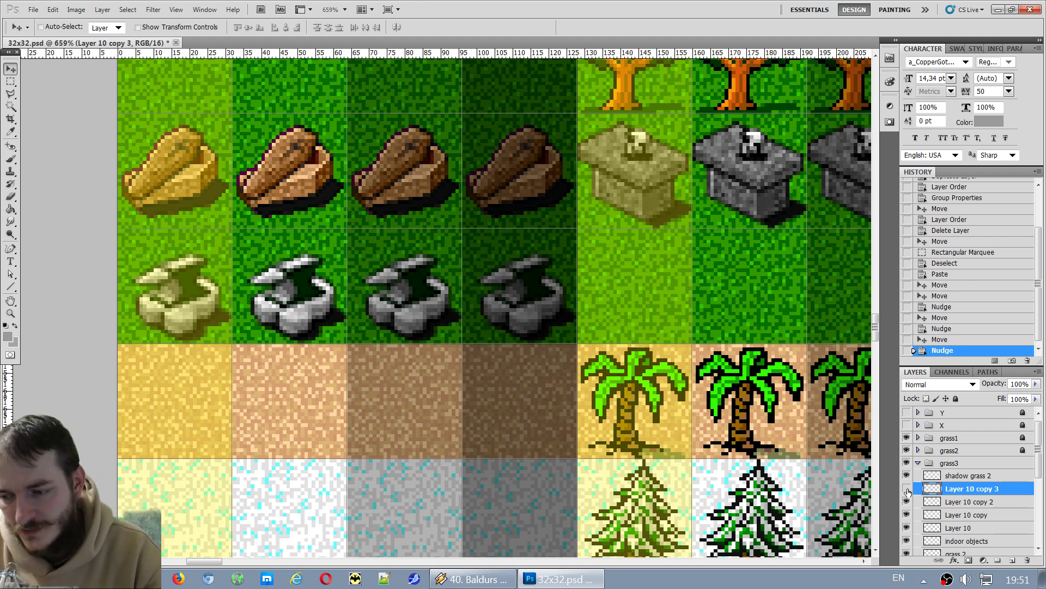
Merge the three duplicated stone object layers down into Layer 10, checking layer contents by toggling visibility.
click(906, 490)
click(906, 489)
key(ctrl+e)
key(ctrl+e)
key(ctrl+e)
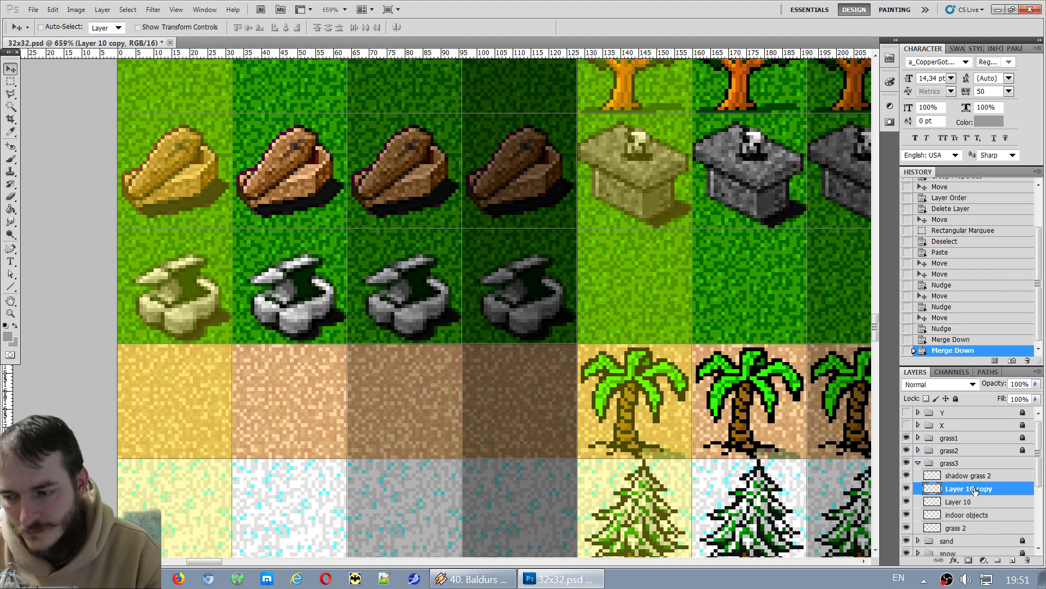
click(907, 490)
click(906, 489)
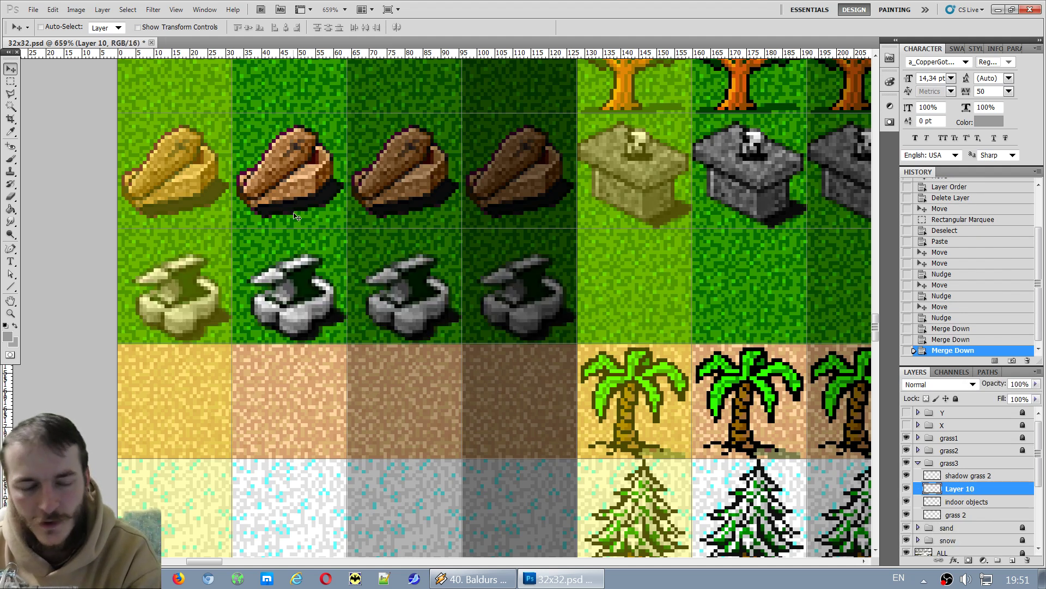
Nudge Layer 10 so the four stone objects sit centred in their tiles, and toggle its visibility to check.
key(Up)
key(Up)
key(Up)
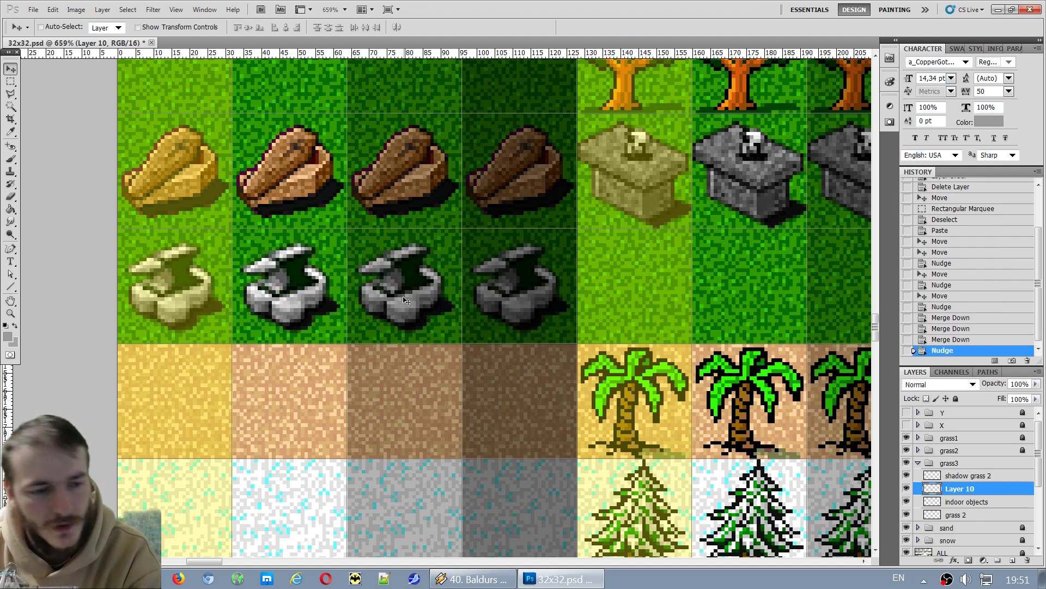
key(Down)
key(Down)
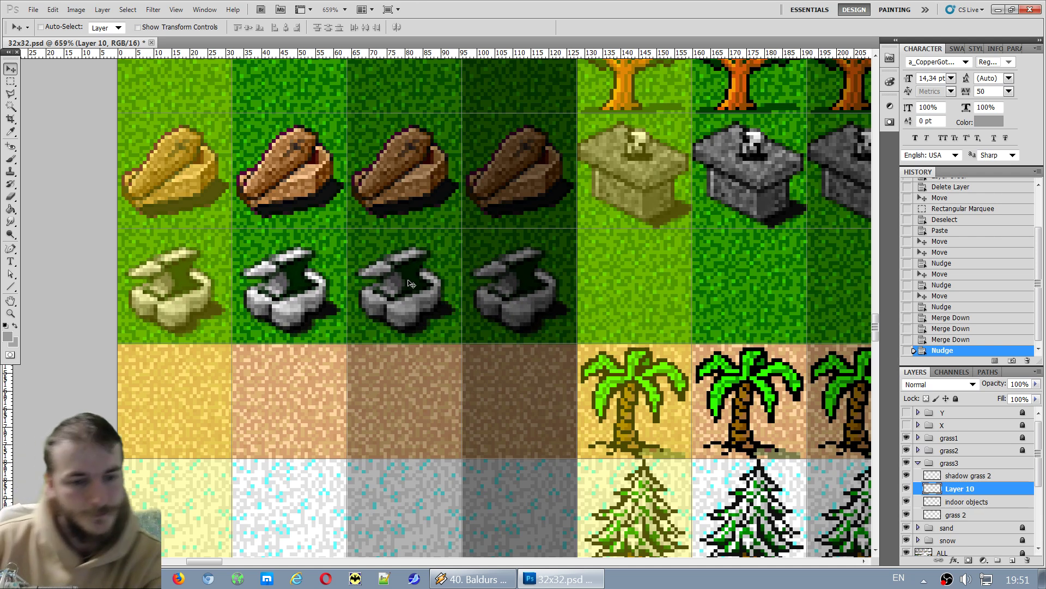
key(Right)
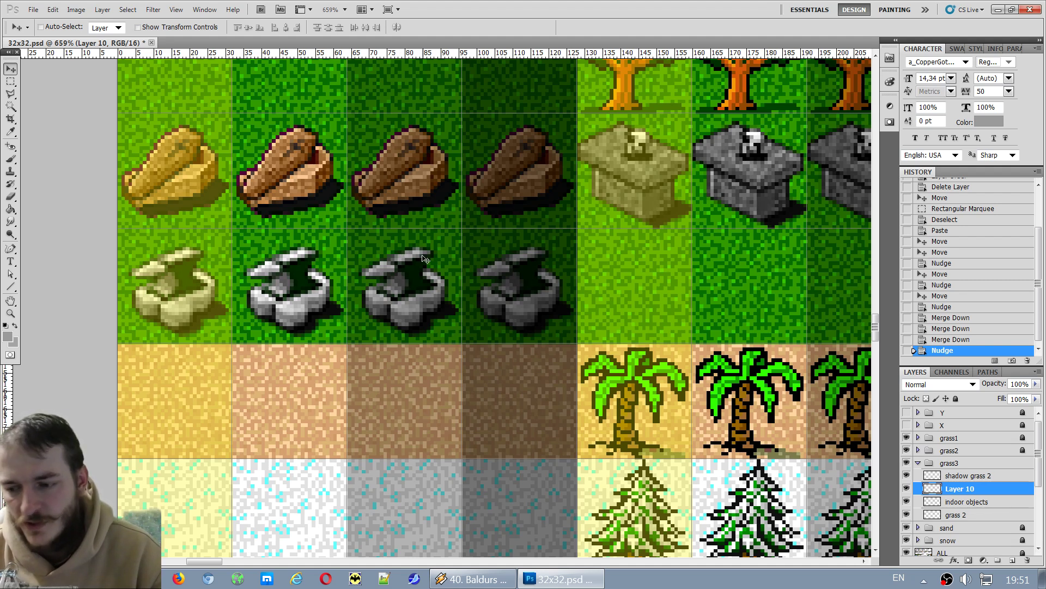
click(908, 488)
click(908, 489)
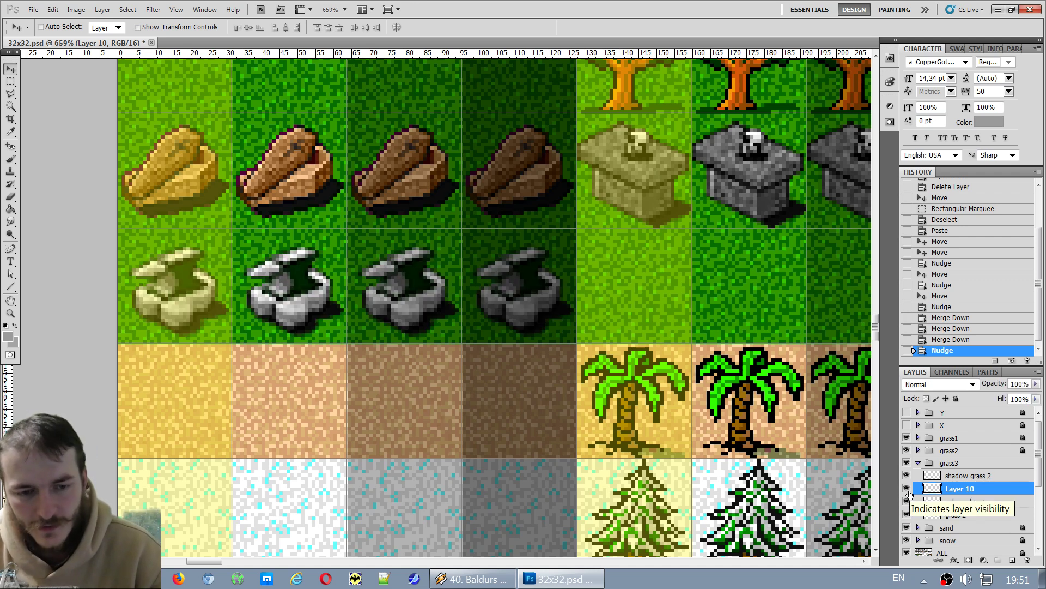
click(908, 489)
click(907, 488)
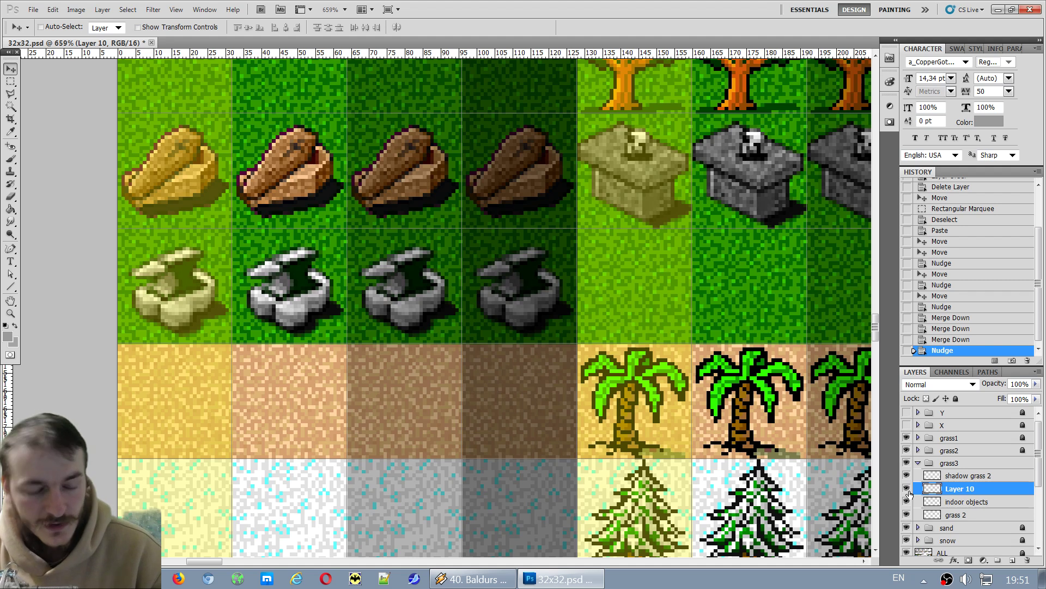
Nudge Layer 10 slightly left and down within its tiles, and toggle its visibility to compare the placement.
key(Left)
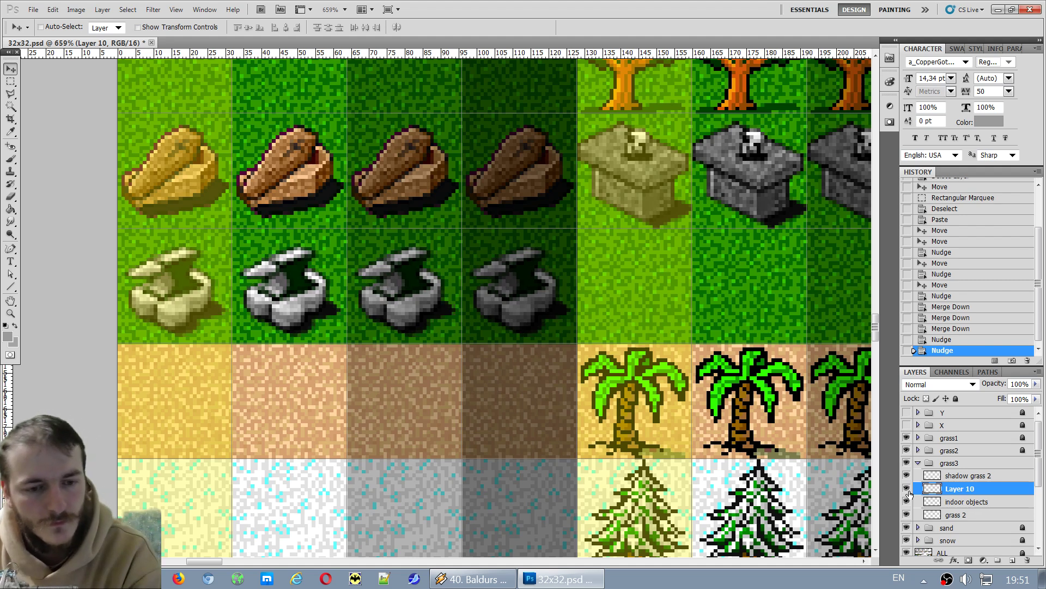
click(907, 489)
click(907, 488)
click(907, 488)
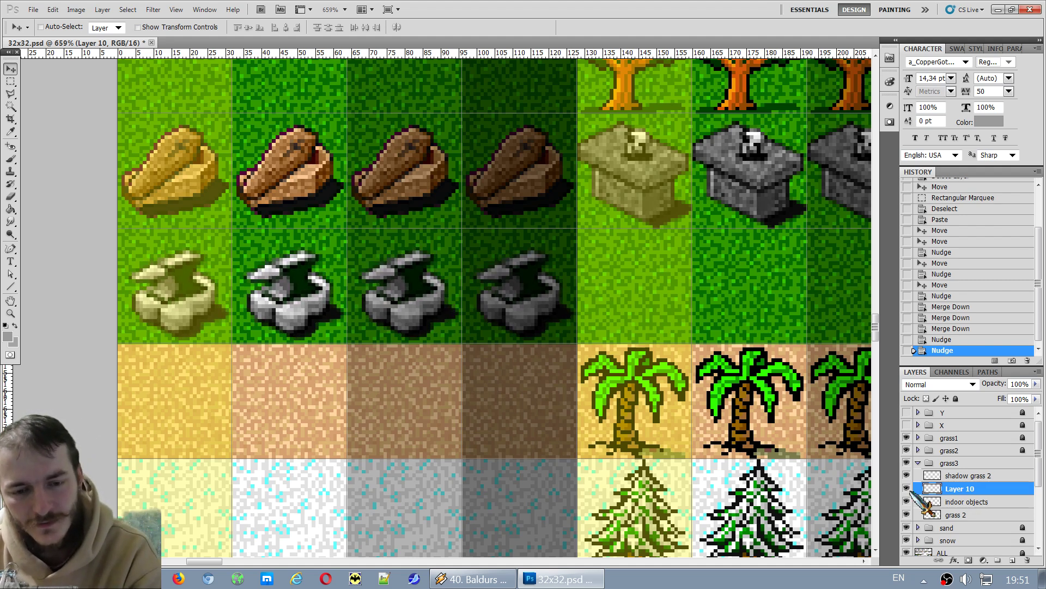
click(907, 489)
click(908, 489)
click(908, 489)
click(907, 489)
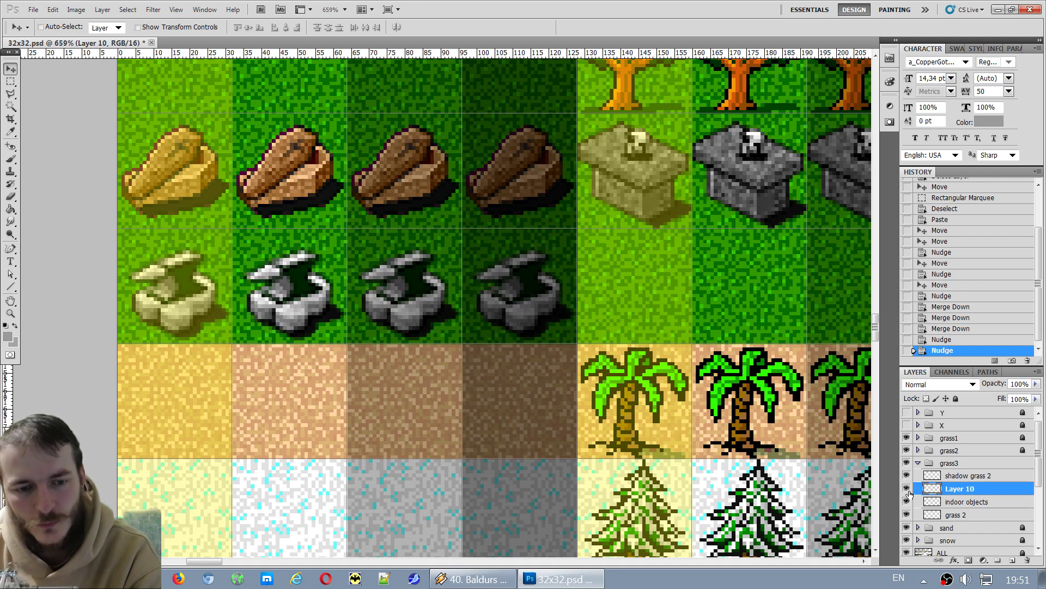
Nudge the four stone objects on Layer 10 one pixel left and one pixel up, comparing the placement with undo and redo.
scroll(515, 393, down, 5)
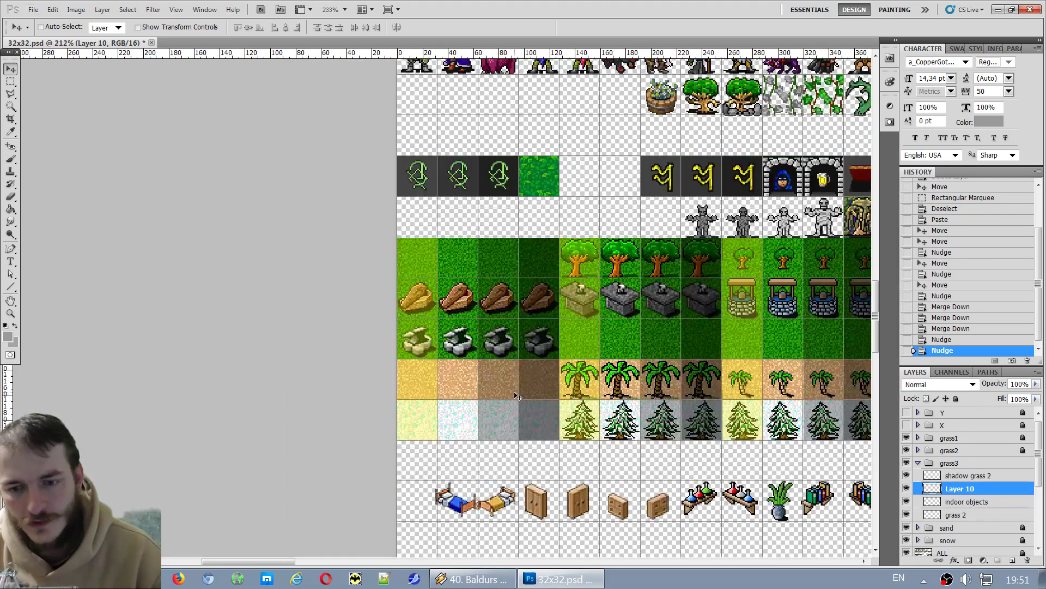
scroll(515, 395, down, 4)
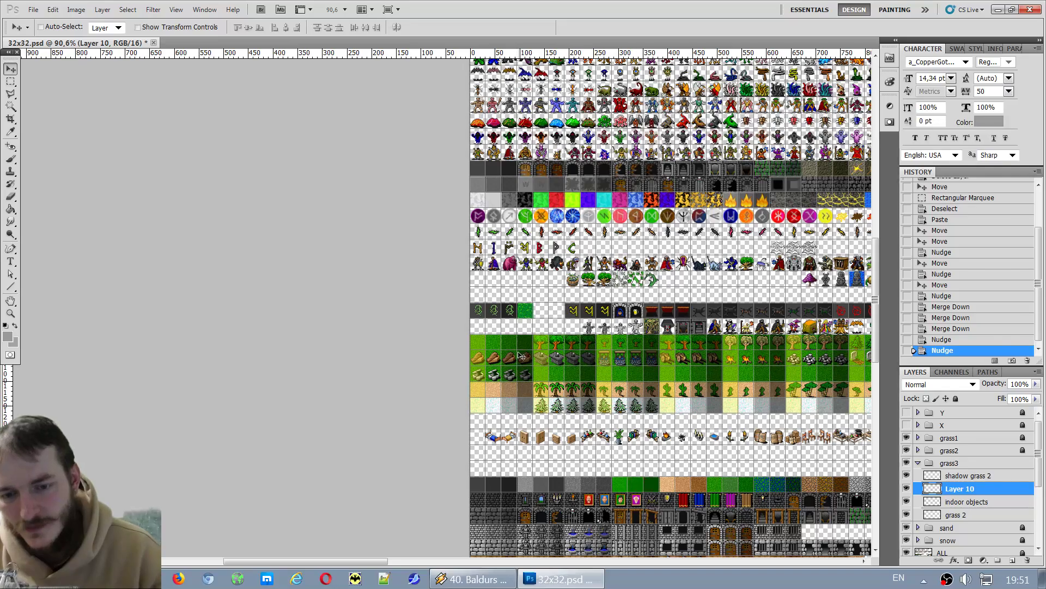
scroll(521, 355, down, 3)
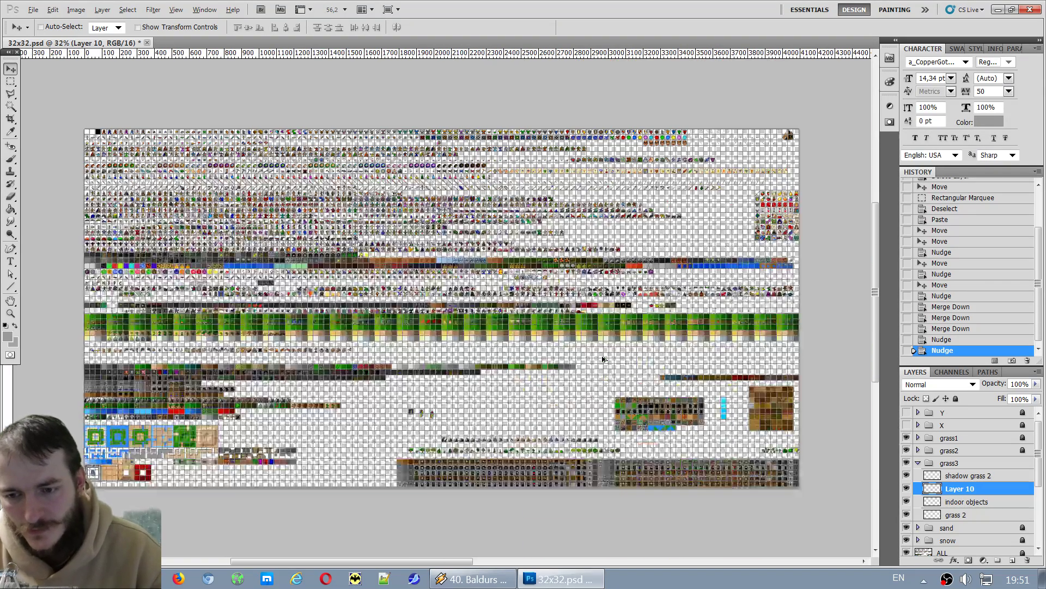
scroll(319, 327, up, 5)
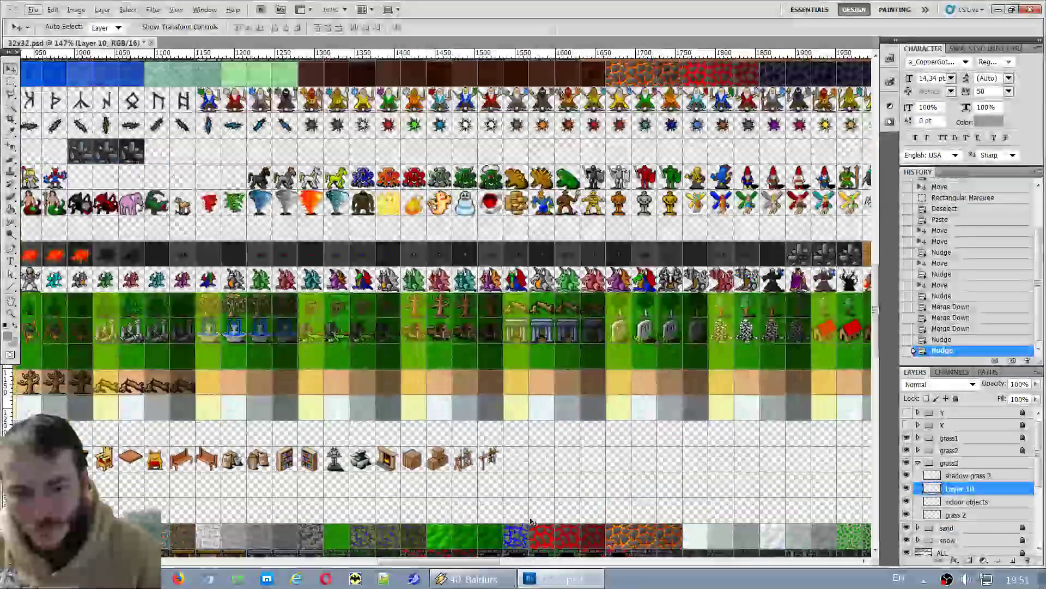
drag(478, 561, 333, 558)
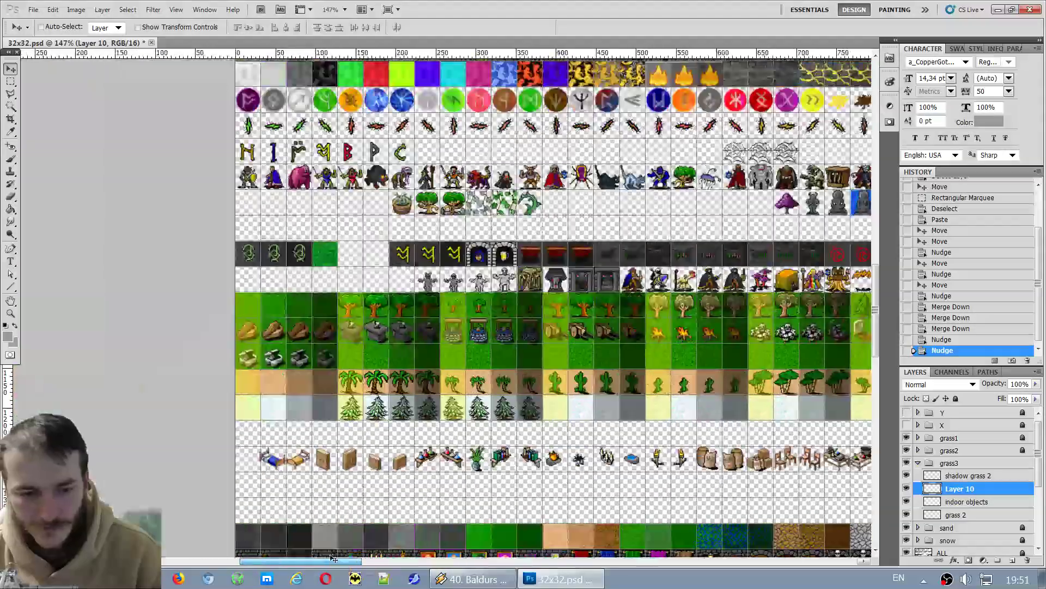
scroll(316, 363, up, 2)
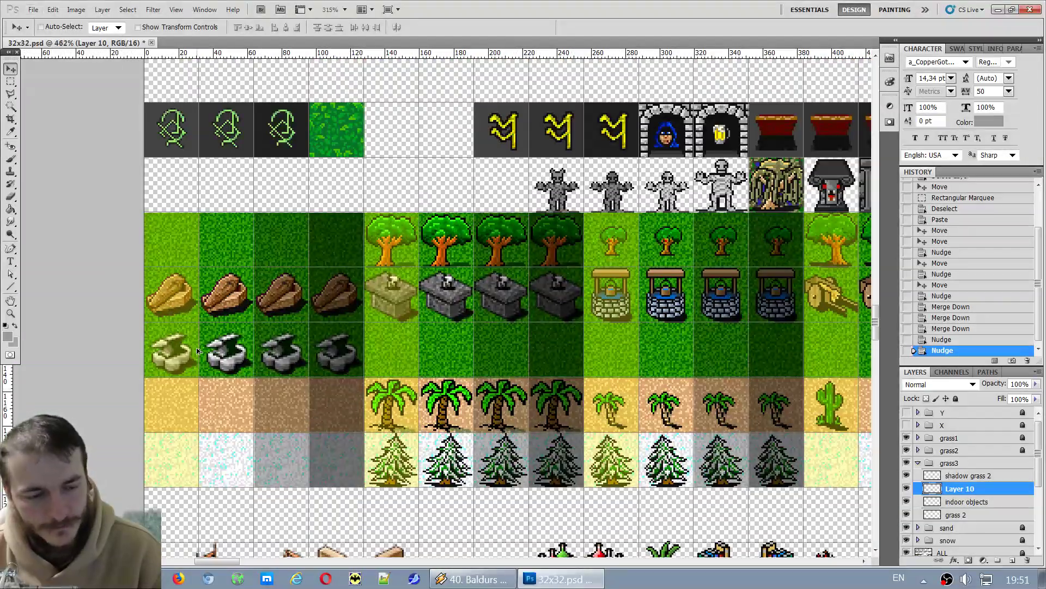
scroll(198, 351, up, 2)
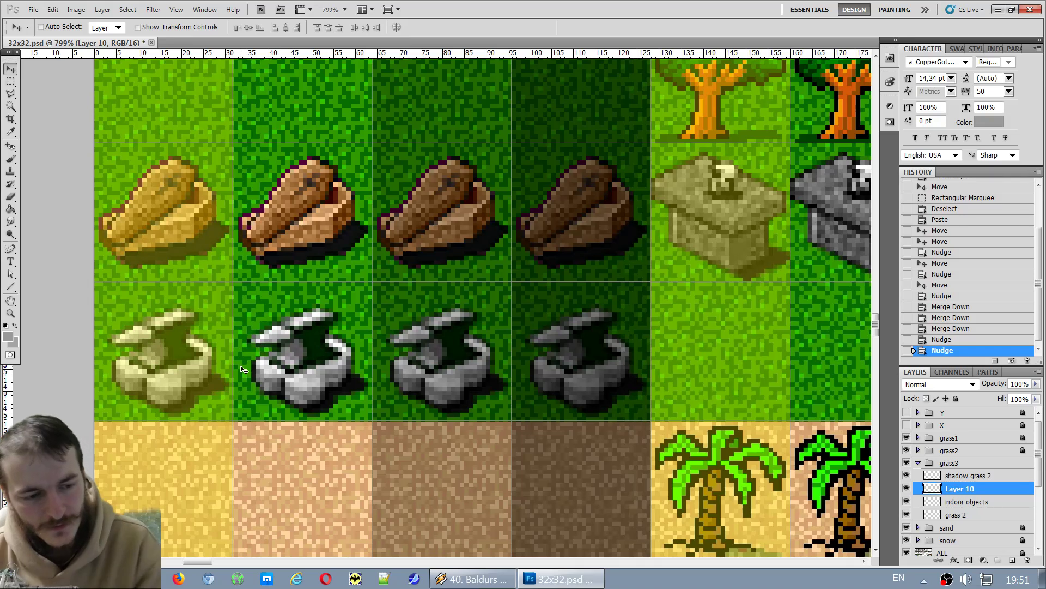
key(Left)
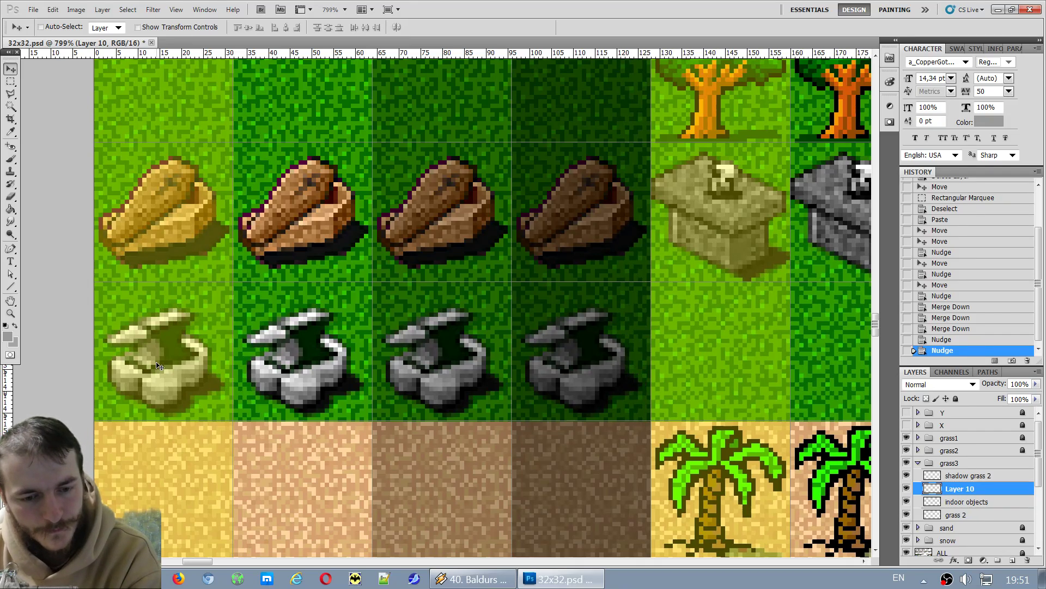
key(ctrl+z)
key(ctrl+z)
key(Up)
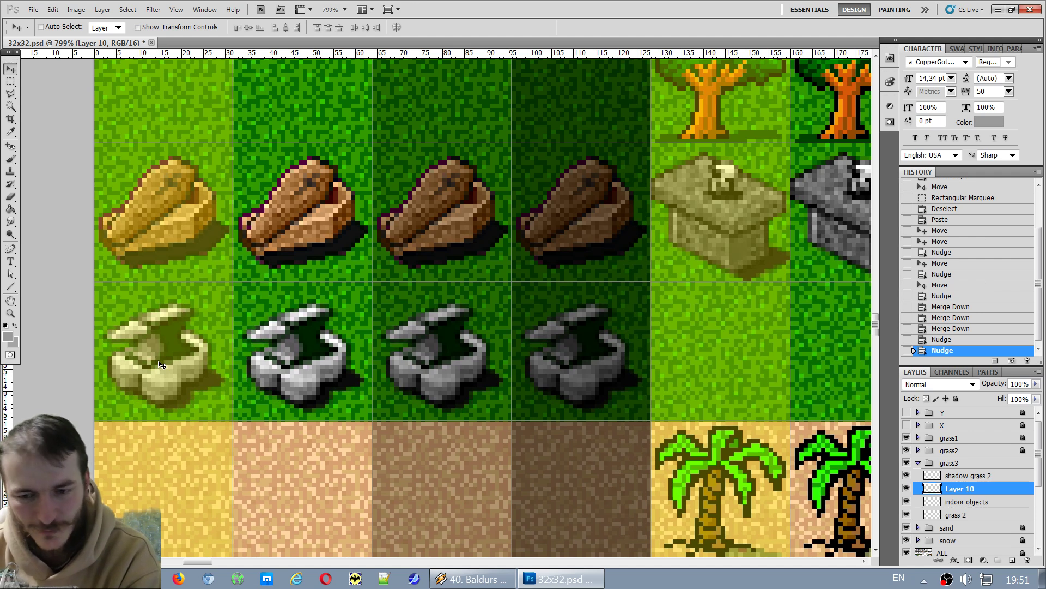
Shift the indoor objects layer slightly right and down so the source objects sit inside their grid cells.
click(968, 502)
scroll(695, 470, down, 3)
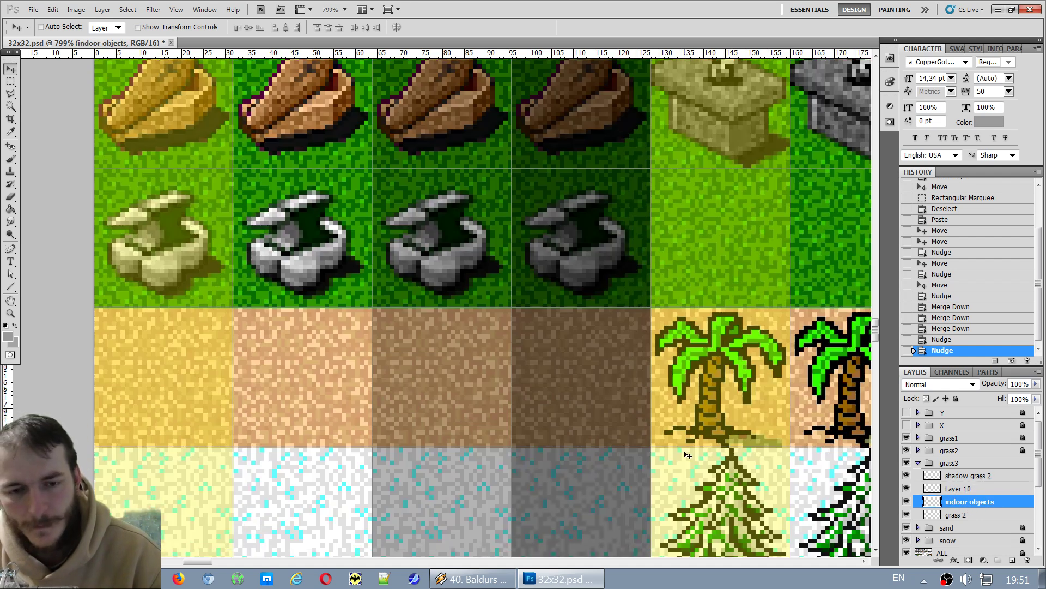
scroll(695, 470, down, 3)
scroll(695, 470, down, 3)
scroll(692, 469, down, 2)
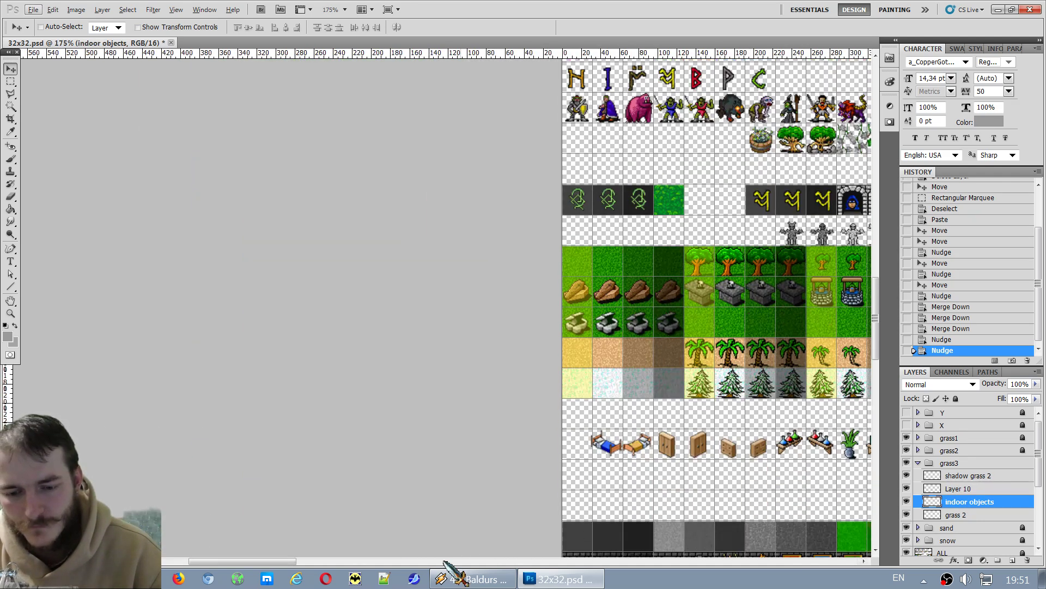
drag(252, 562, 434, 562)
scroll(590, 515, up, 6)
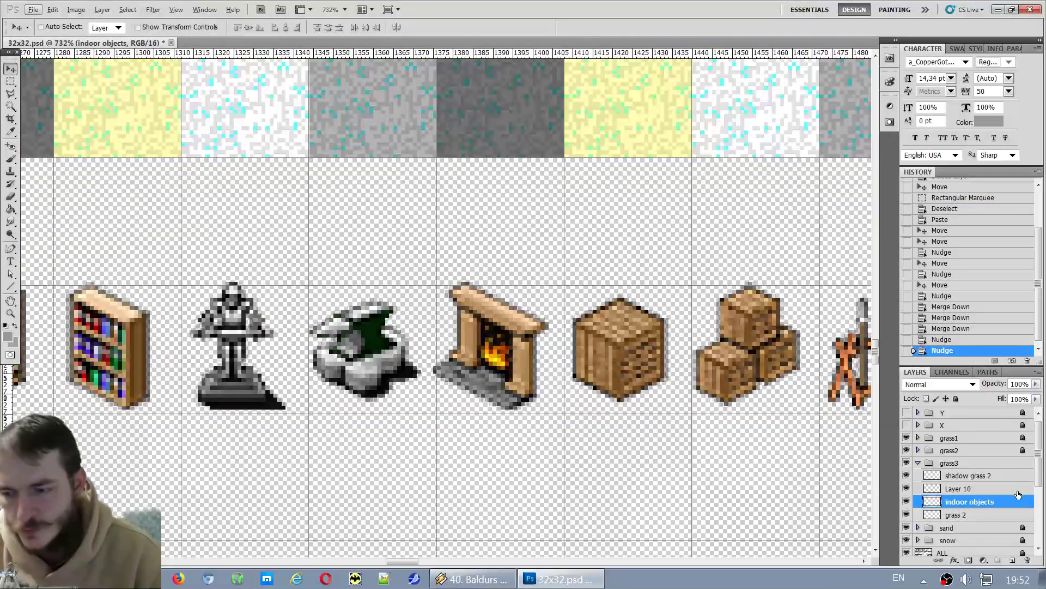
click(969, 490)
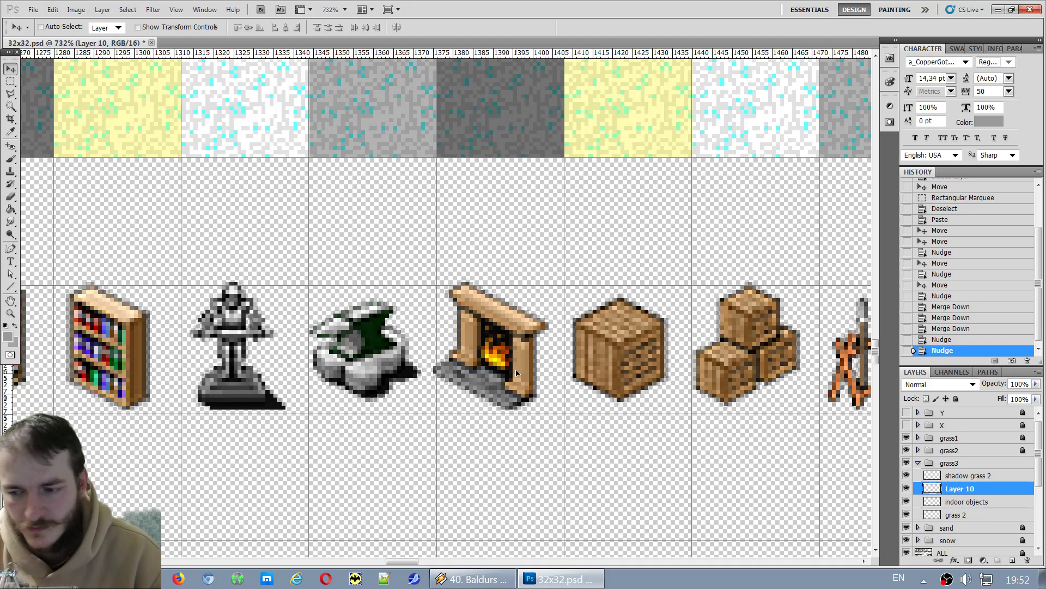
click(509, 347)
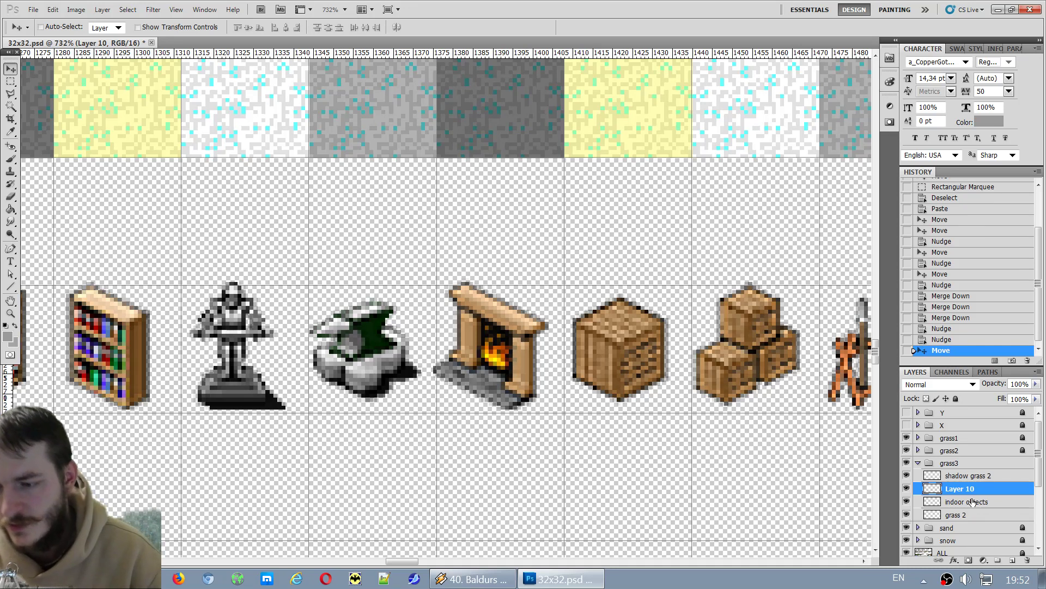
click(973, 501)
drag(503, 354, 536, 351)
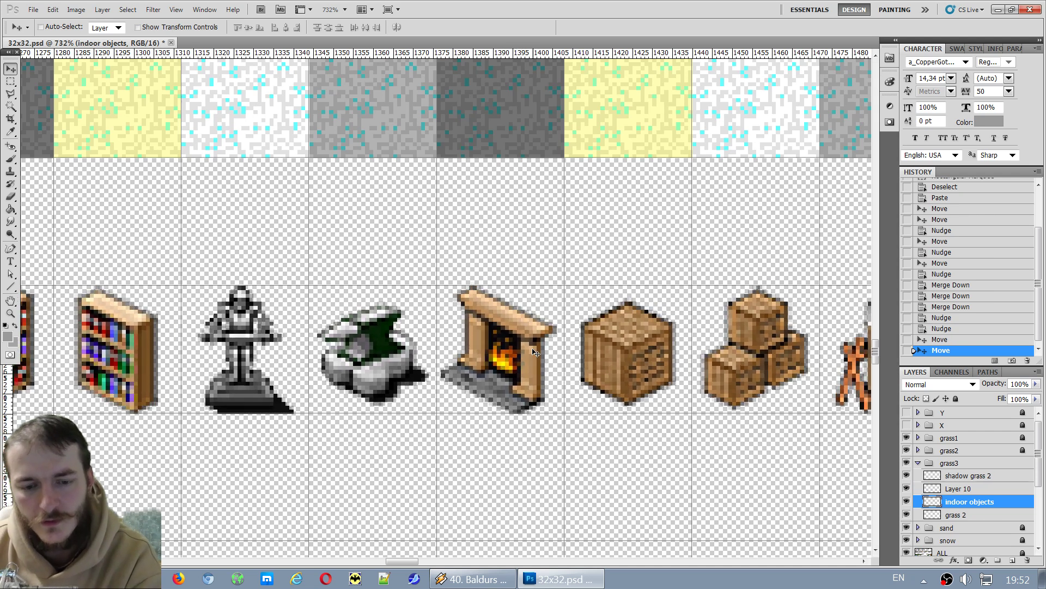
key(ctrl+z)
key(ctrl+z)
Copy the fireplace from the indoor objects layer using a rectangular selection, and clear the selection.
key(m)
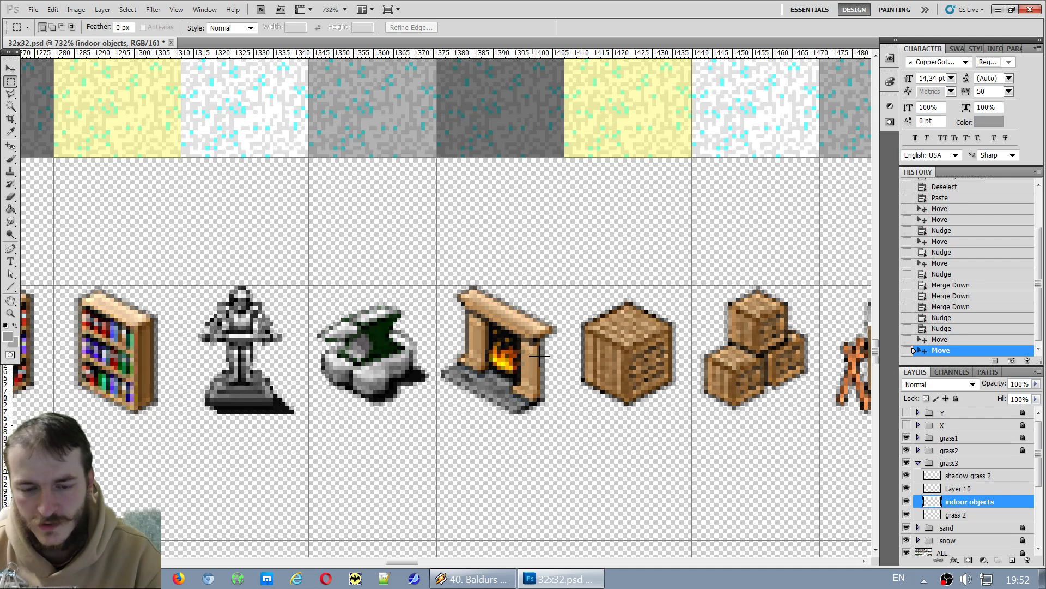
drag(489, 390, 564, 277)
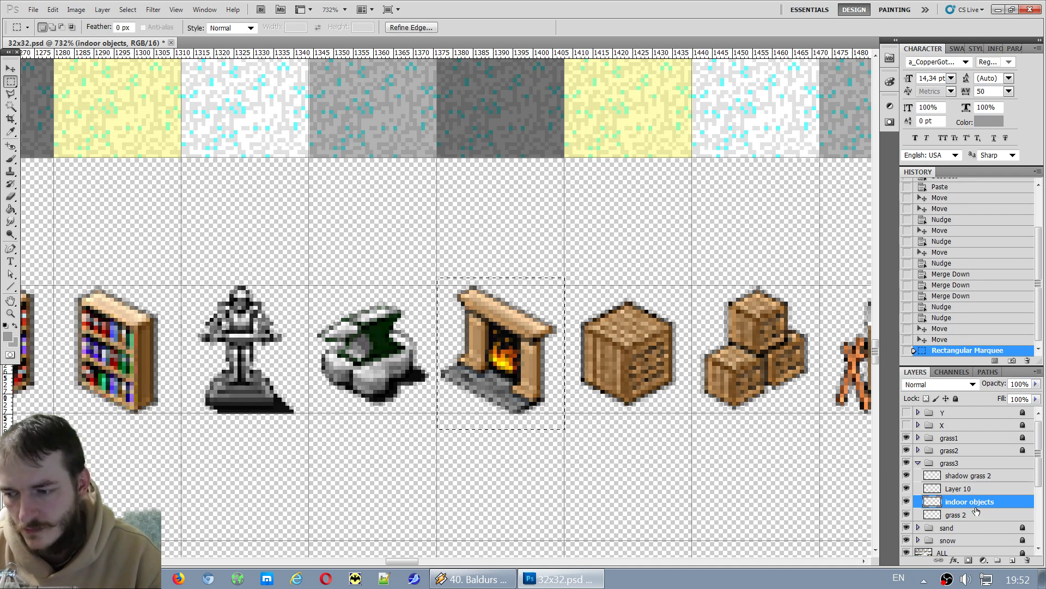
click(907, 501)
click(906, 502)
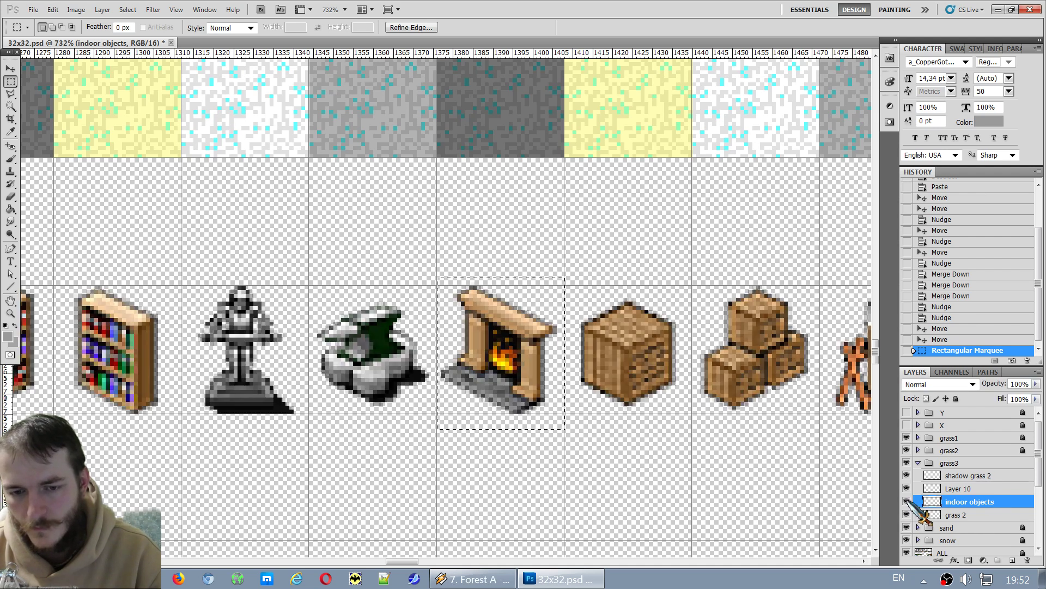
click(448, 215)
Try pasting the fireplace onto the bright grass3 tile beneath the stone altar, and delete the pasted layer.
scroll(399, 285, down, 3)
scroll(399, 286, down, 6)
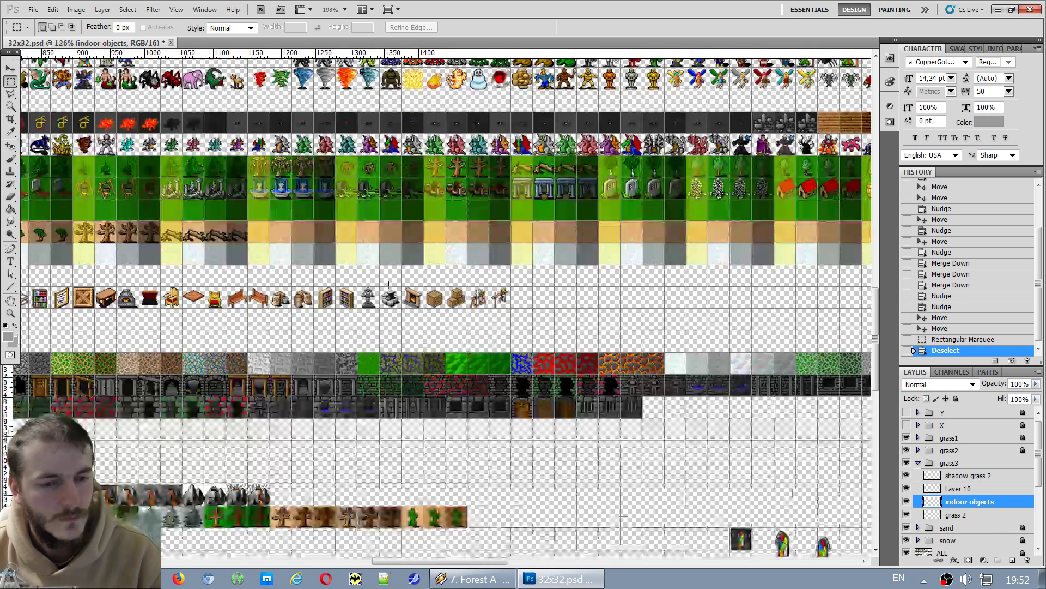
drag(496, 560, 350, 561)
scroll(517, 193, up, 6)
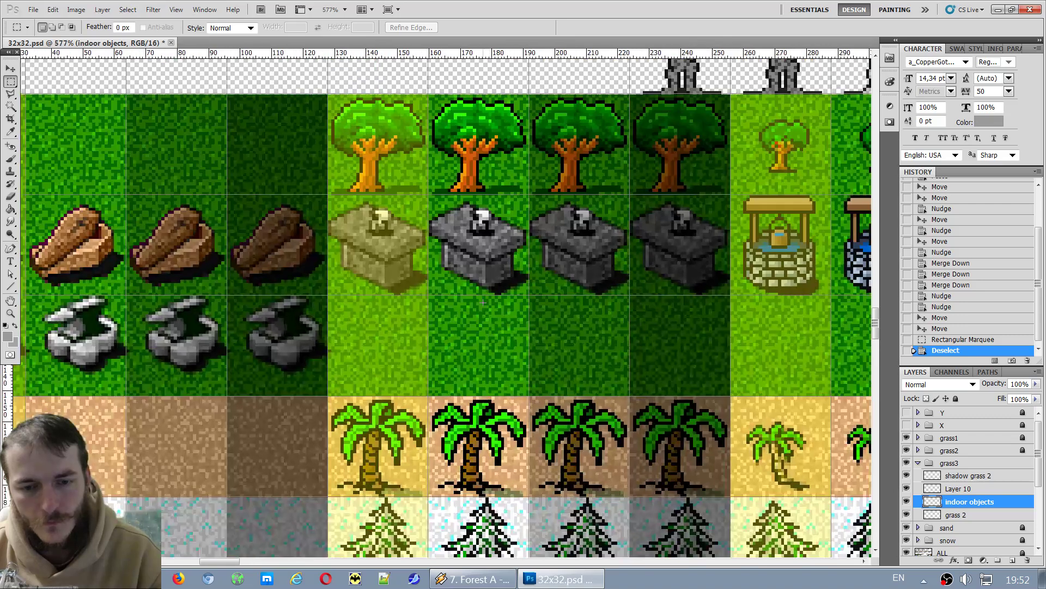
key(ctrl+v)
key(v)
drag(453, 310, 397, 337)
key(Delete)
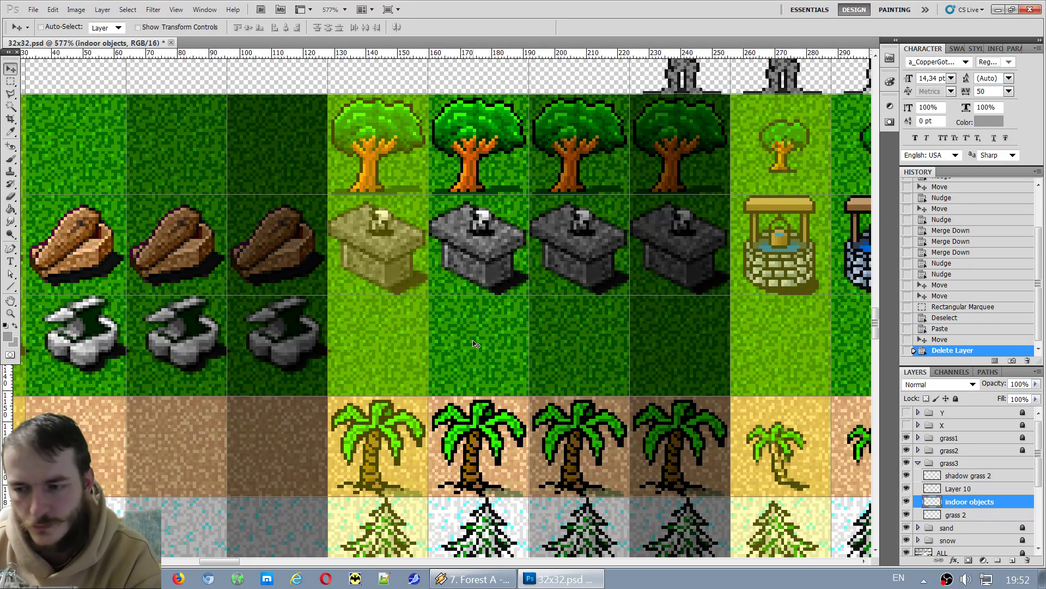
Copy the single wooden crate from the indoor objects layer using a rectangular selection, and clear the selection.
scroll(604, 374, down, 5)
scroll(603, 373, down, 4)
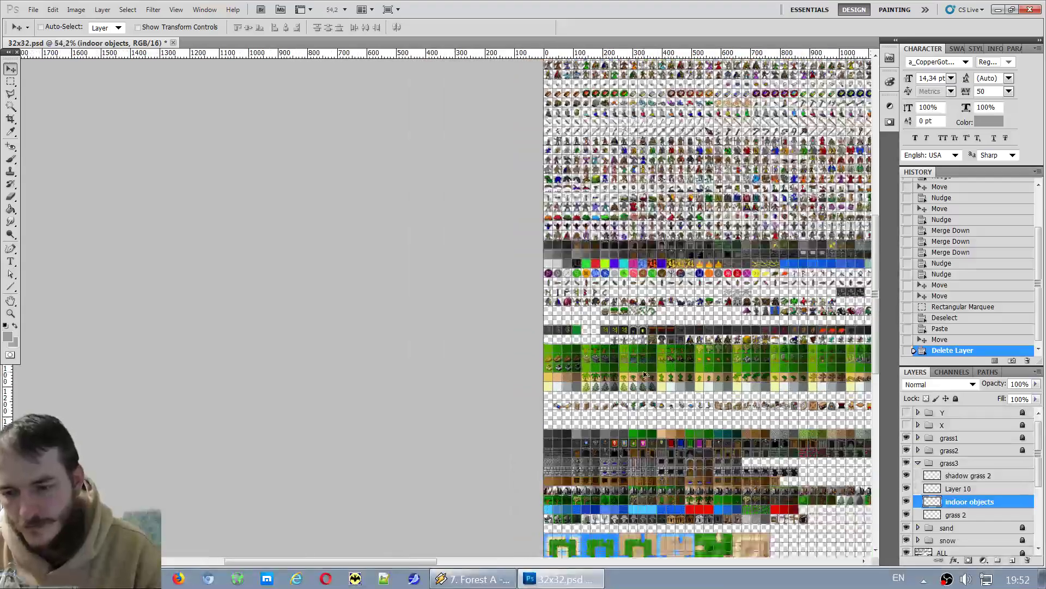
scroll(839, 412, up, 4)
drag(352, 561, 415, 564)
scroll(642, 443, up, 4)
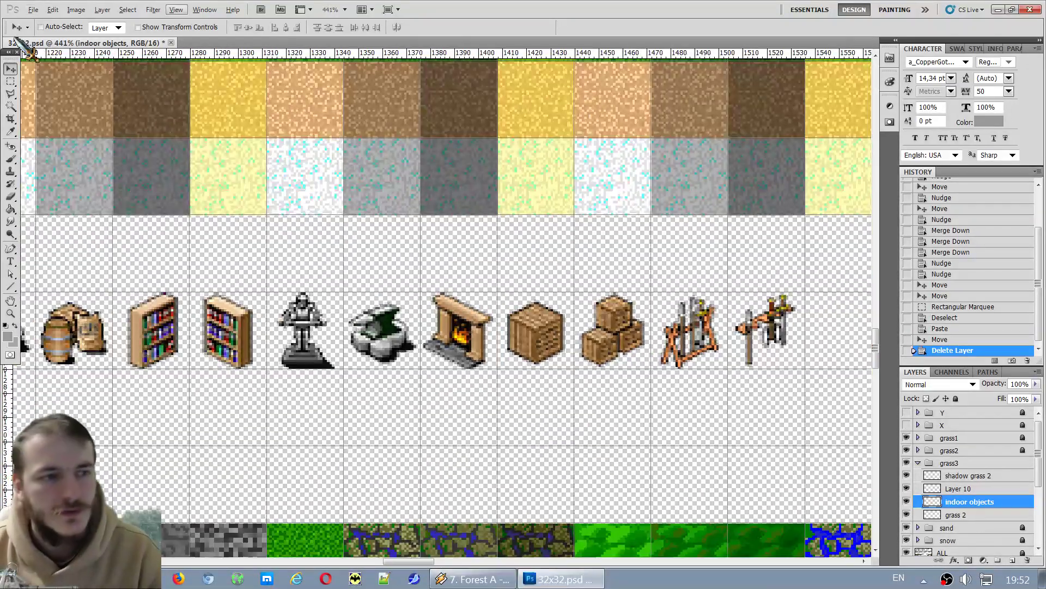
click(10, 80)
scroll(613, 307, up, 1)
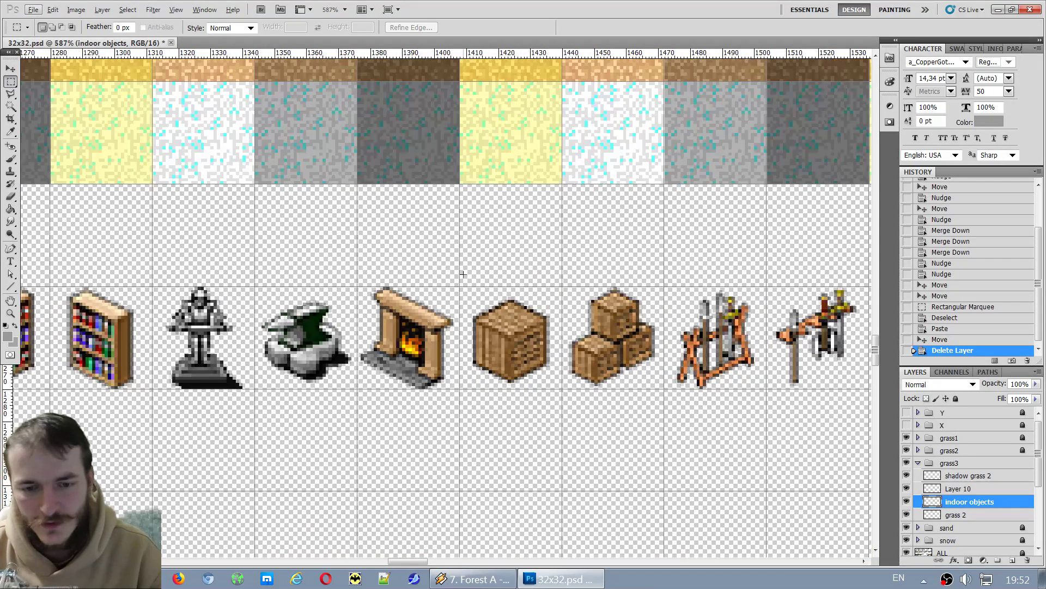
drag(532, 401, 557, 399)
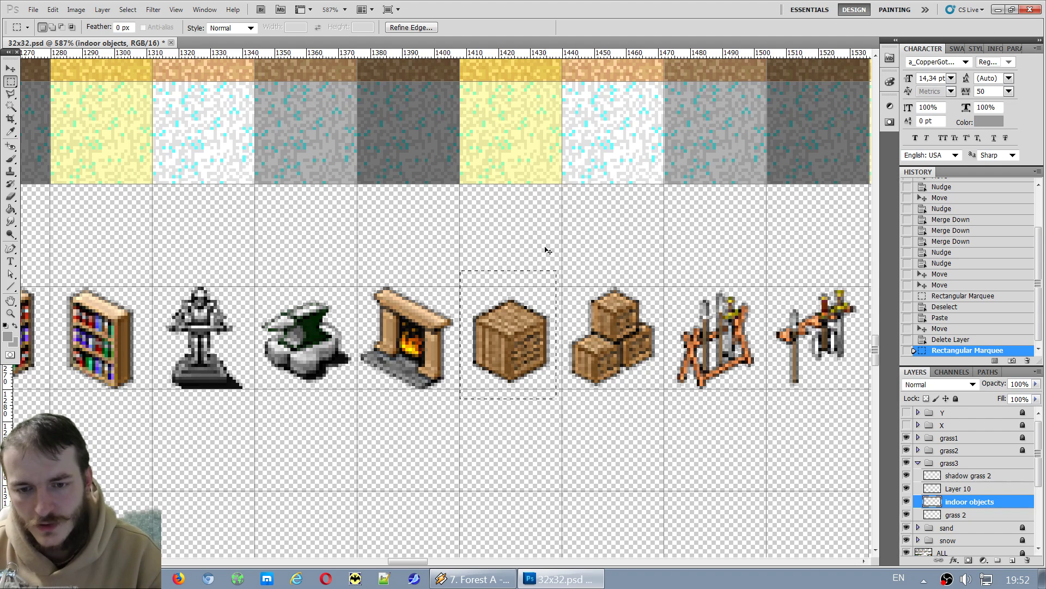
key(ctrl+d)
Paste the crate as a new layer and position it in the bright grass3 tile beneath the stone altar.
scroll(597, 349, down, 3)
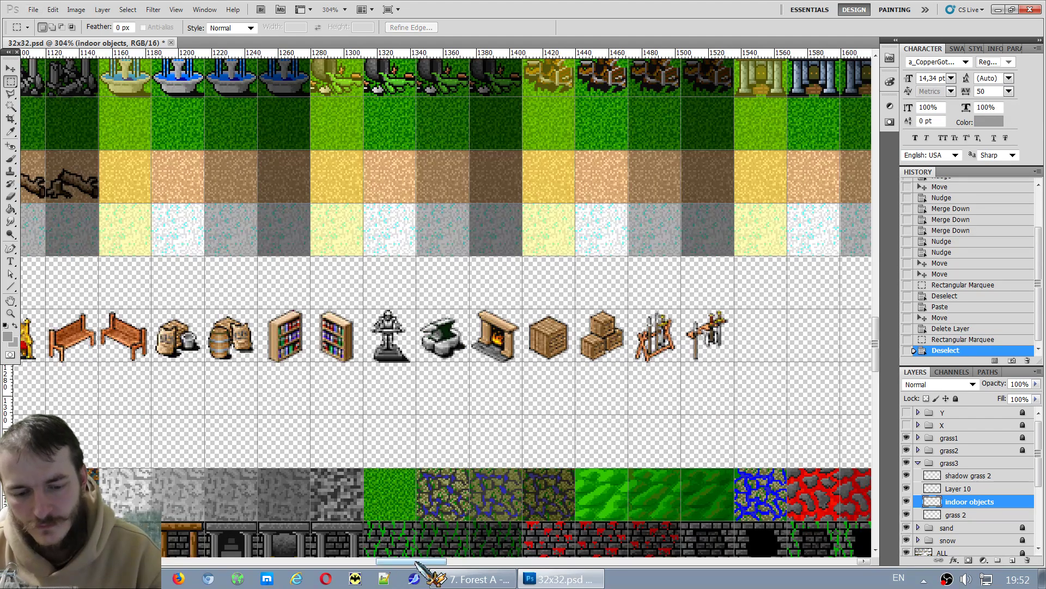
drag(412, 561, 258, 560)
scroll(502, 205, up, 5)
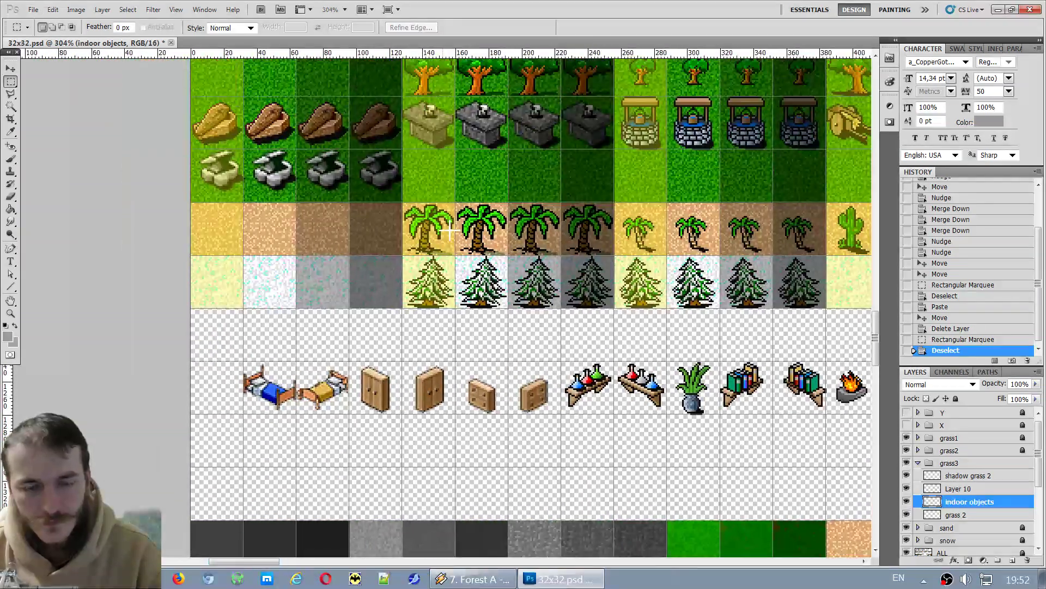
scroll(481, 324, up, 2)
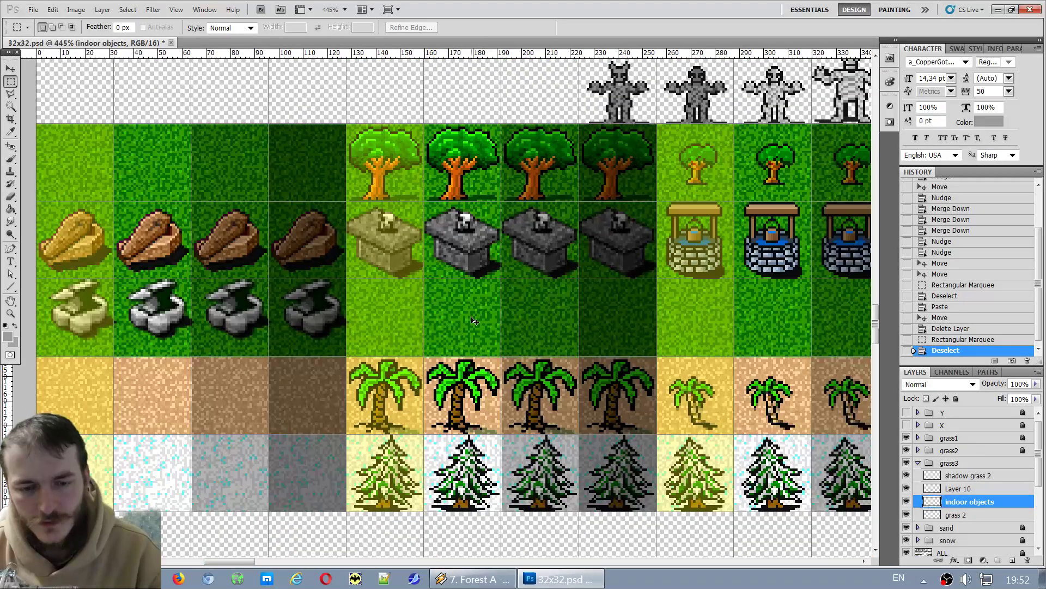
key(ctrl+v)
key(v)
drag(475, 321, 403, 330)
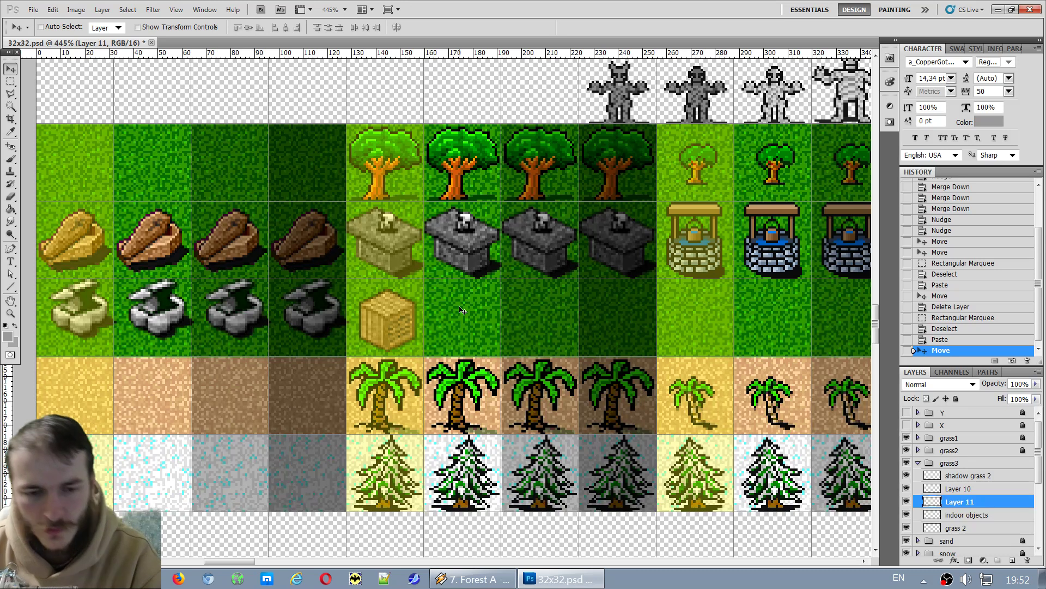
scroll(414, 322, up, 5)
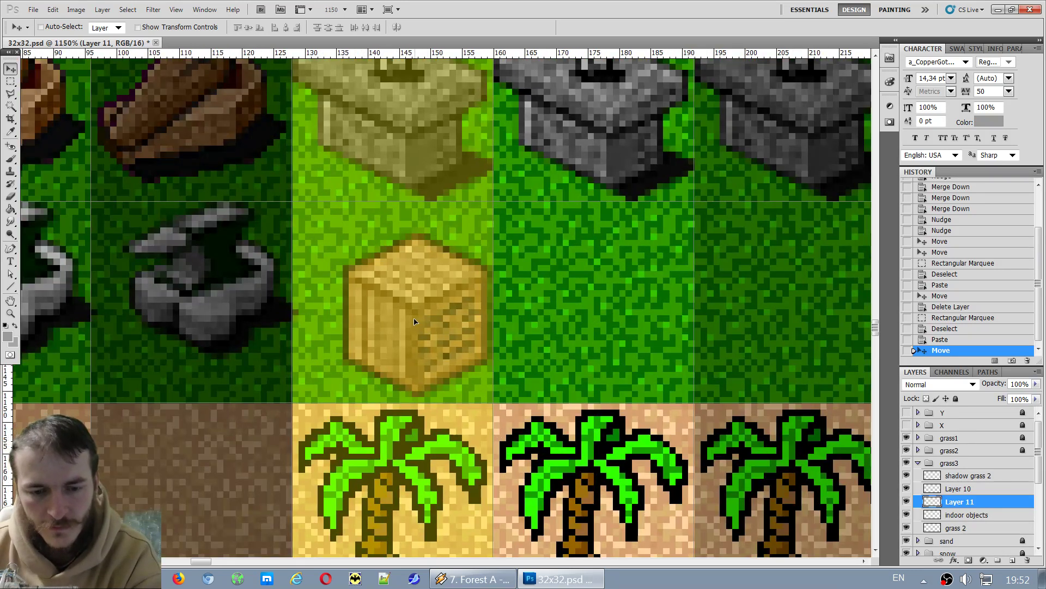
drag(414, 322, 410, 319)
Duplicate the crate onto the neighbouring normal-lit grass3 tile and nudge it down level with the first crate.
drag(485, 317, 619, 309)
key(Down)
key(Down)
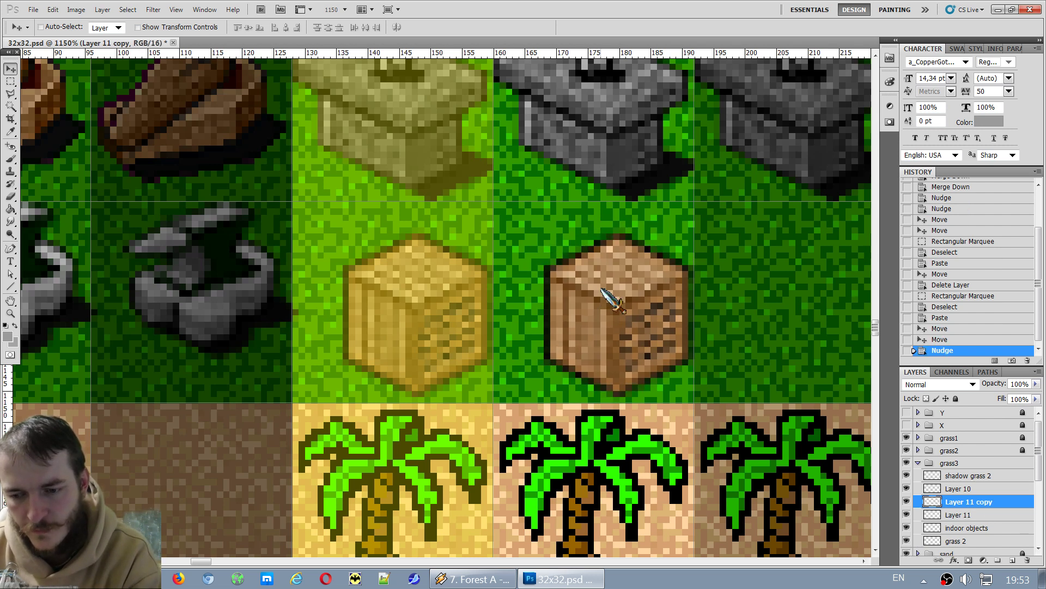
scroll(690, 445, down, 3)
scroll(700, 490, up, 2)
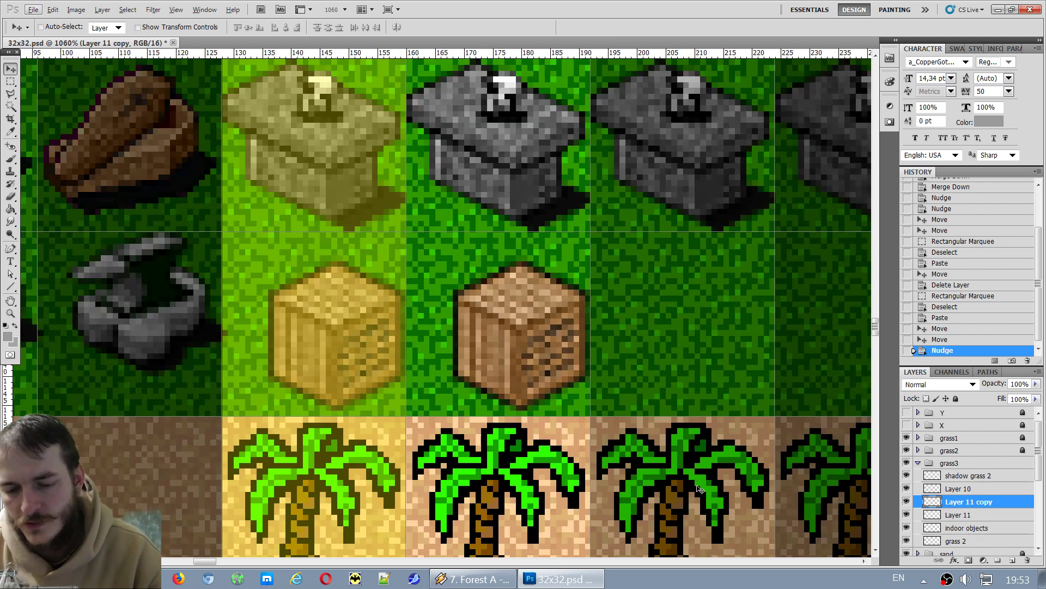
Duplicate the wooden crate onto the two darker grass3 tiles beneath the stone altars and nudge the copies level with the others.
scroll(583, 512, down, 1)
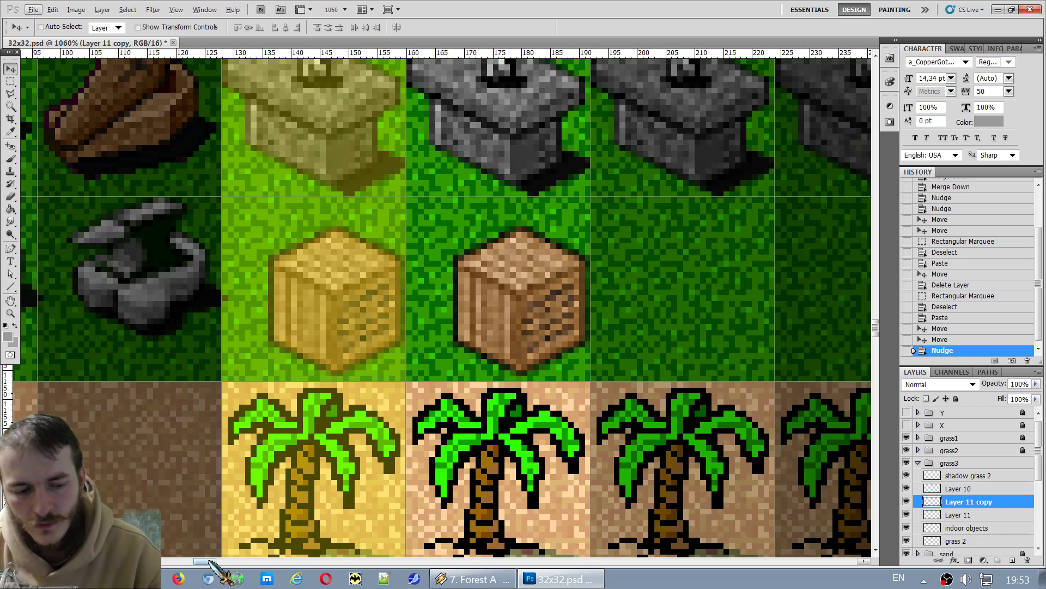
drag(210, 561, 213, 562)
drag(412, 306, 783, 289)
key(Down)
key(Up)
key(Down)
key(Down)
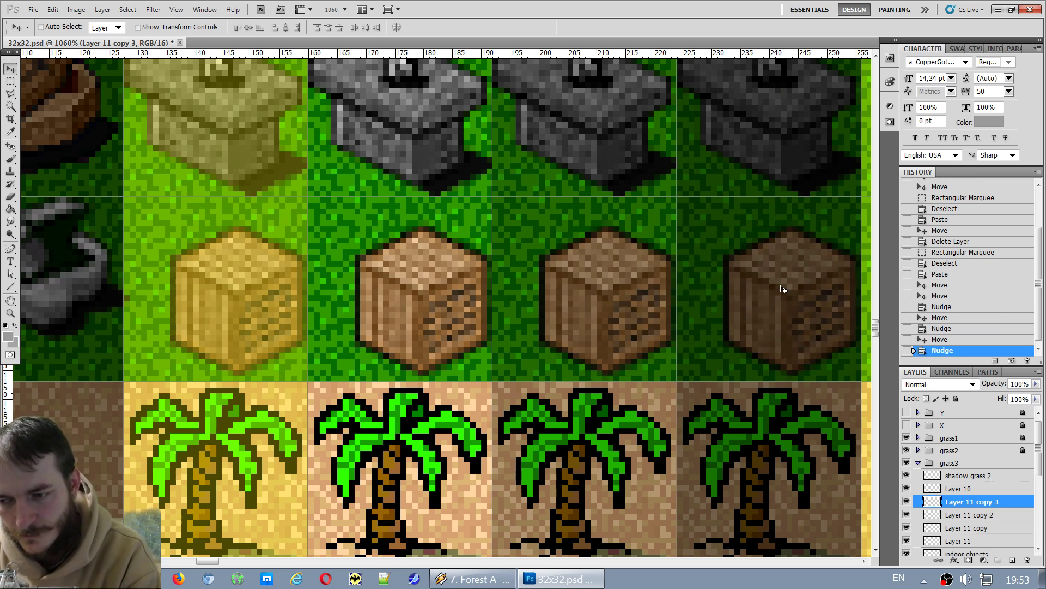
key(Up)
key(Down)
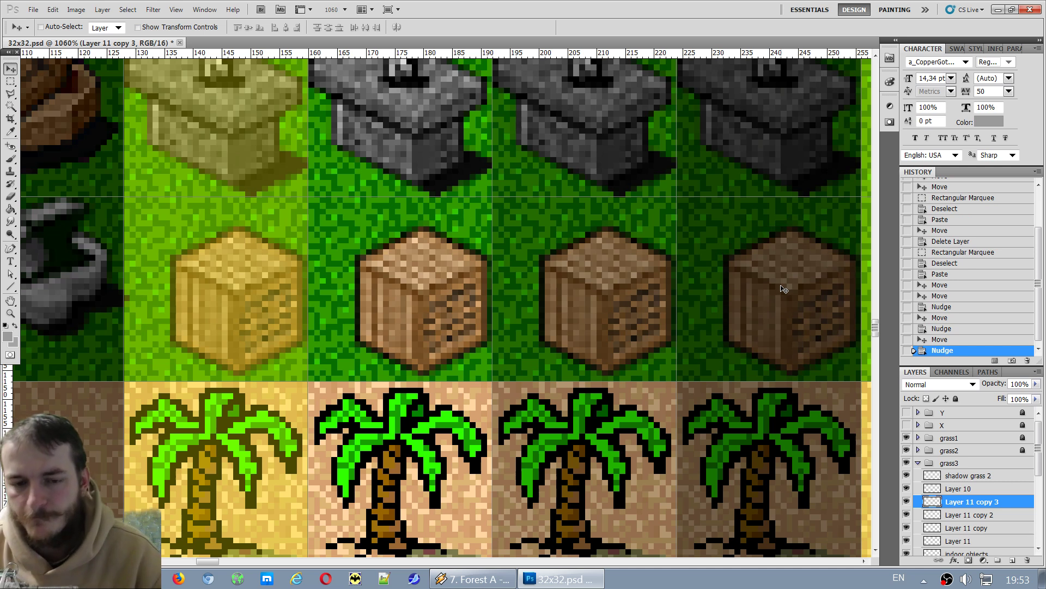
Merge the three crate copies down into Layer 11 and nudge the merged crates left to centre them in their tiles.
key(ctrl+e)
key(ctrl+e)
key(ctrl+e)
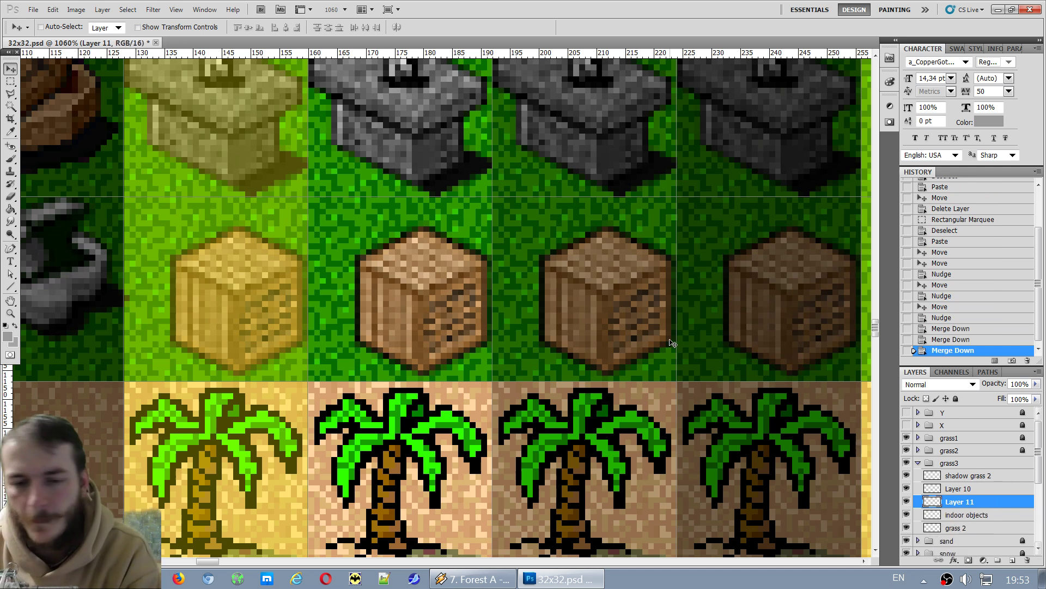
key(Left)
key(Left)
key(Left)
key(Left)
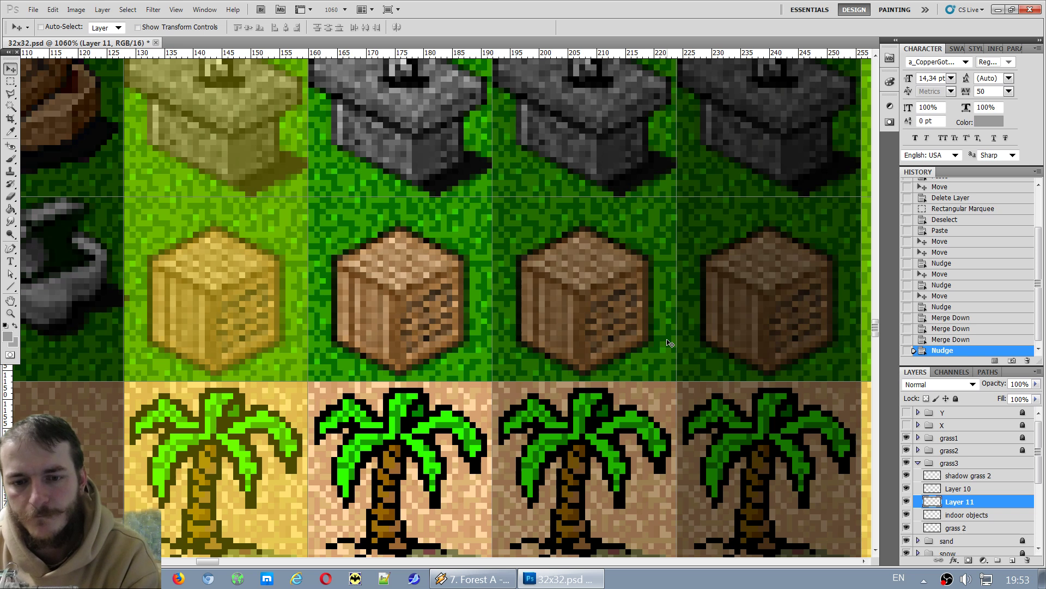
key(ctrl+z)
key(ctrl+z)
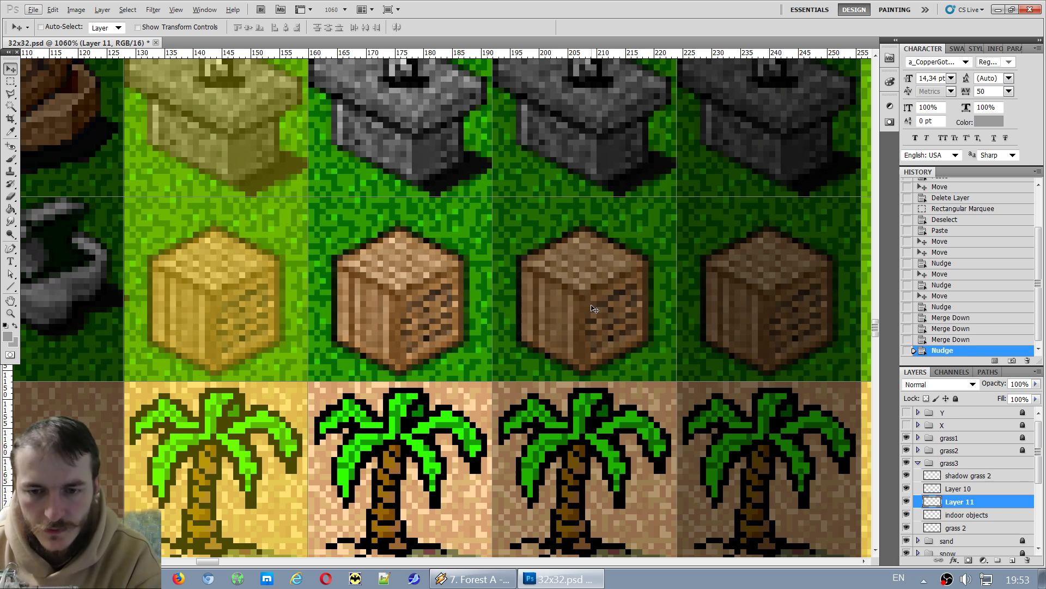
Merge Layer 10 down into the crate layer in the grass3 group.
scroll(599, 309, down, 5)
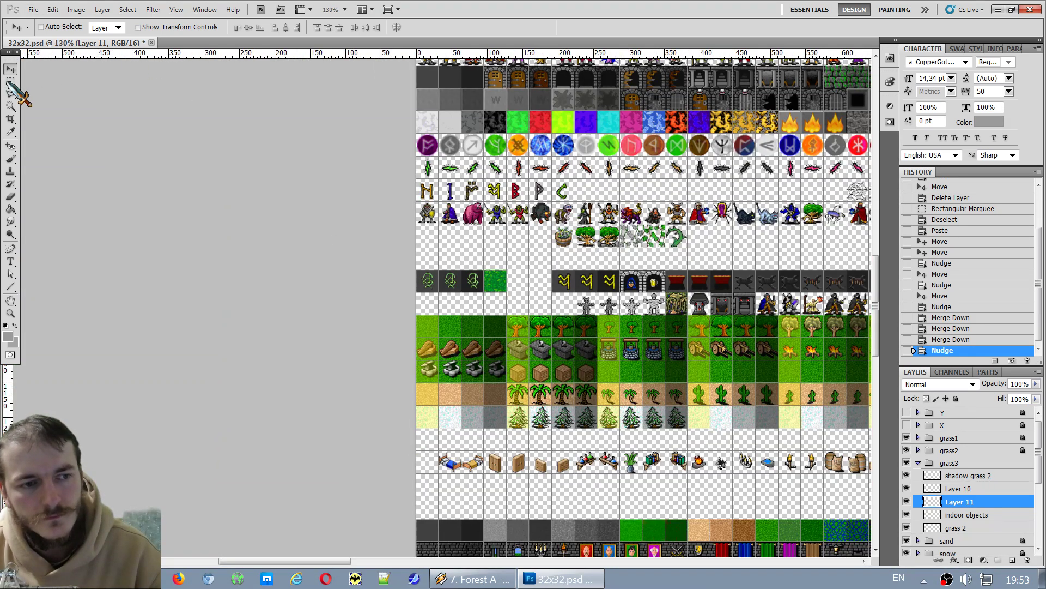
click(10, 81)
scroll(652, 455, up, 2)
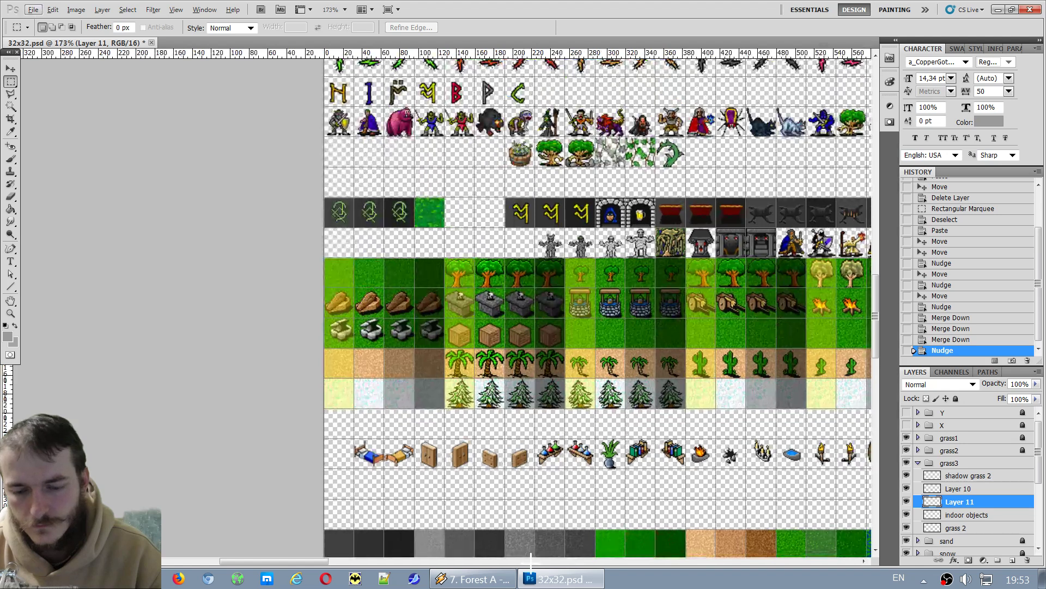
click(975, 490)
key(ctrl+e)
click(906, 488)
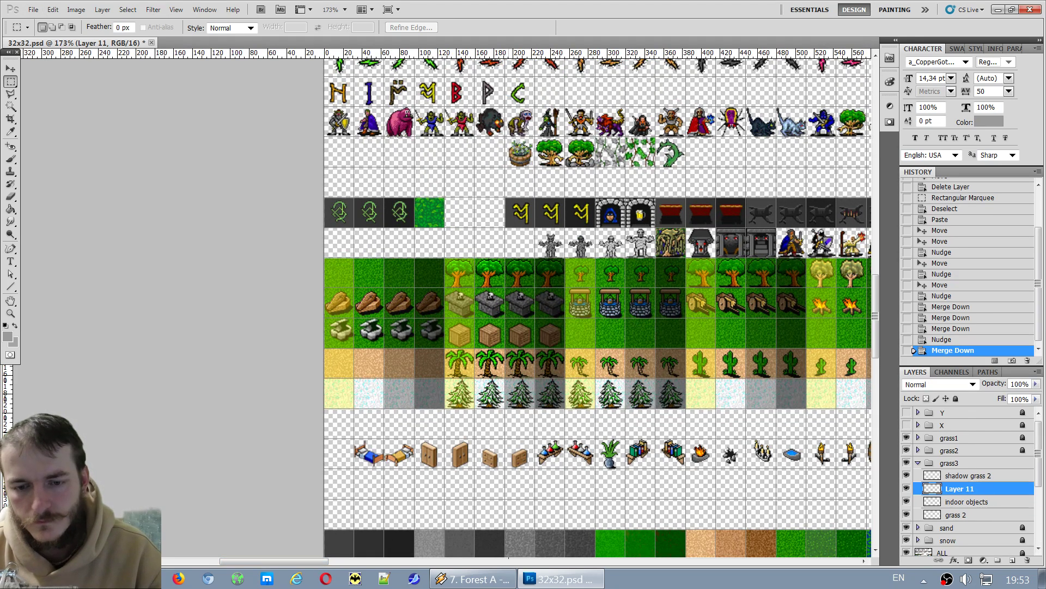
Copy the stack of three crates from the indoor objects layer using a rectangular selection.
drag(319, 561, 478, 568)
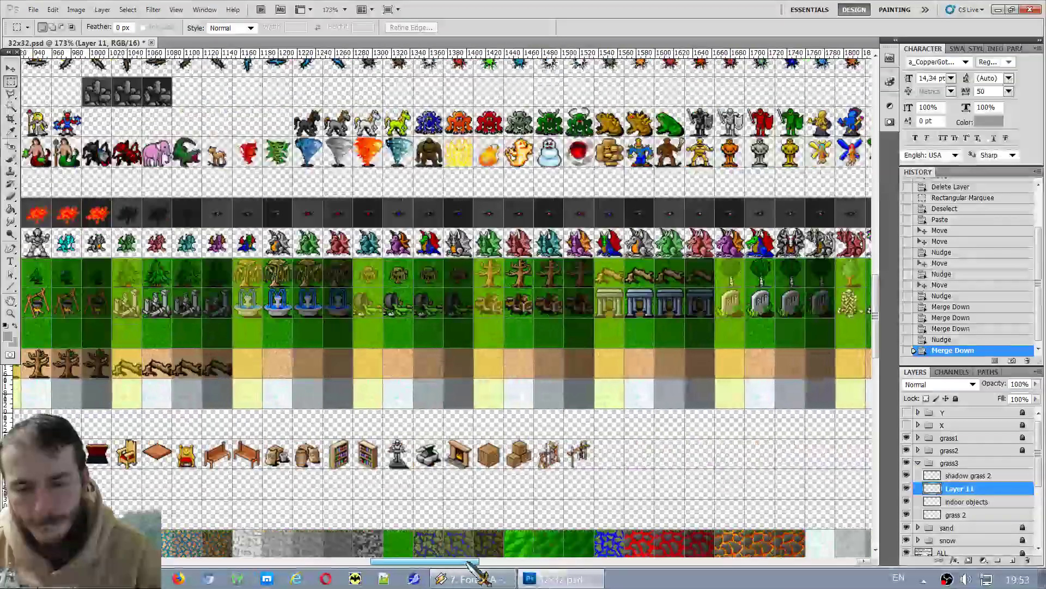
scroll(536, 500, up, 3)
scroll(536, 499, up, 2)
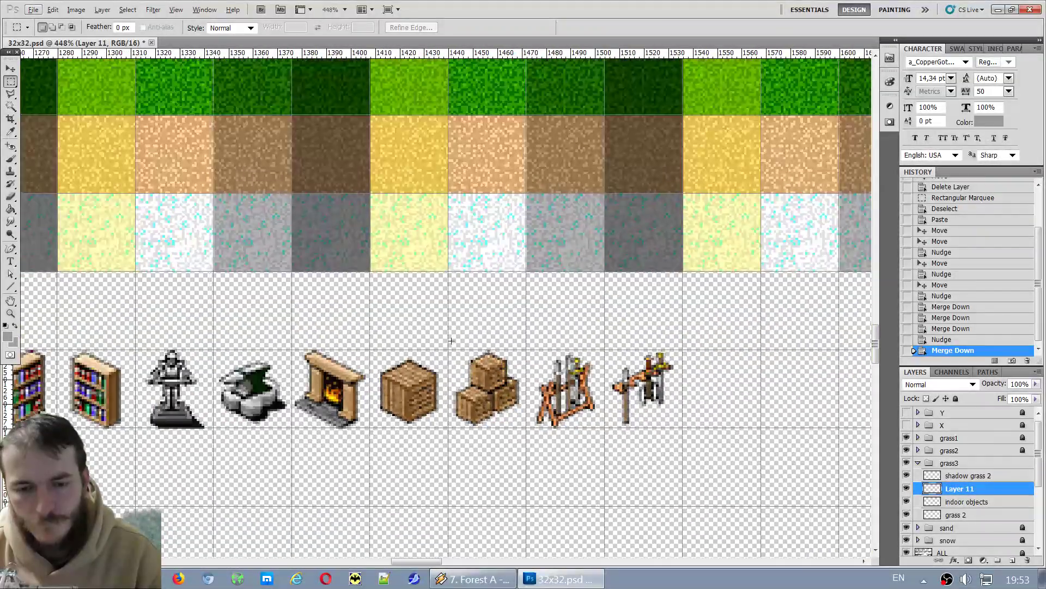
drag(523, 444, 524, 445)
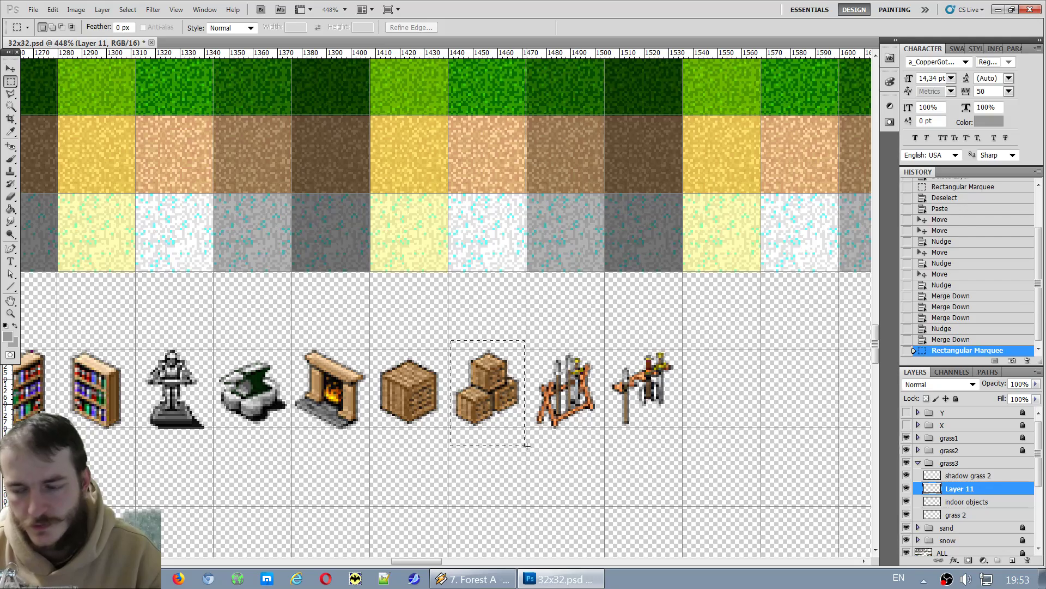
click(973, 501)
Clear the selection, paste the crate stack as a new layer, and position it in the bright grass3 tile beneath the well.
scroll(544, 361, down, 9)
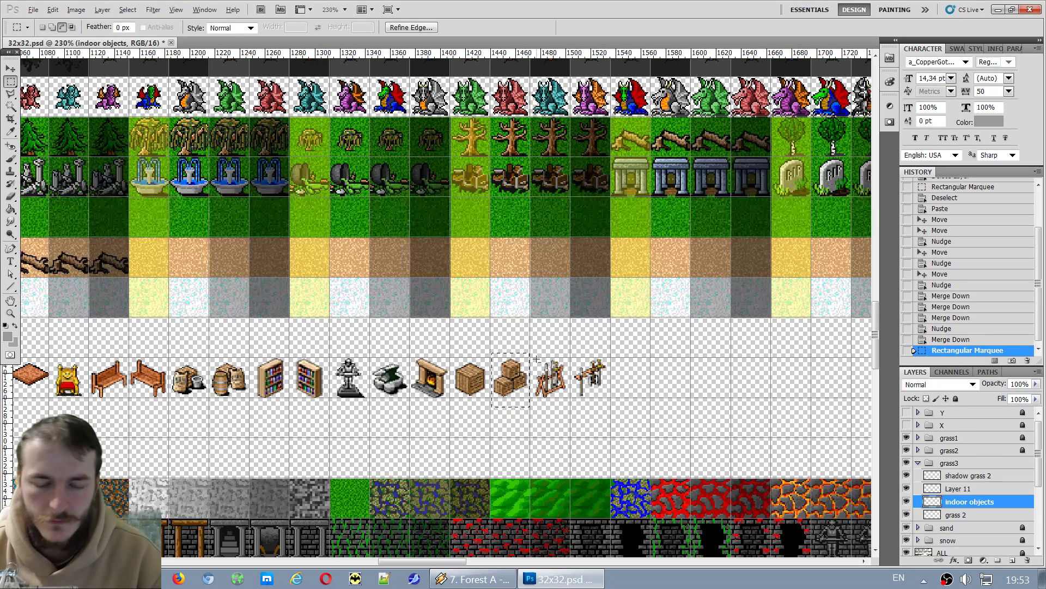
scroll(356, 457, up, 10)
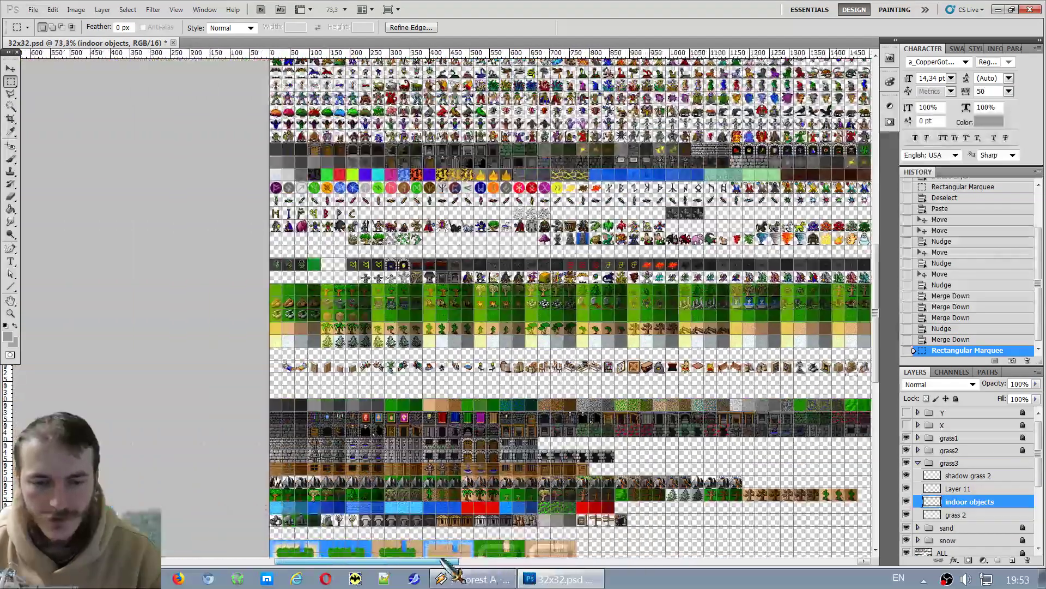
scroll(382, 456, down, 4)
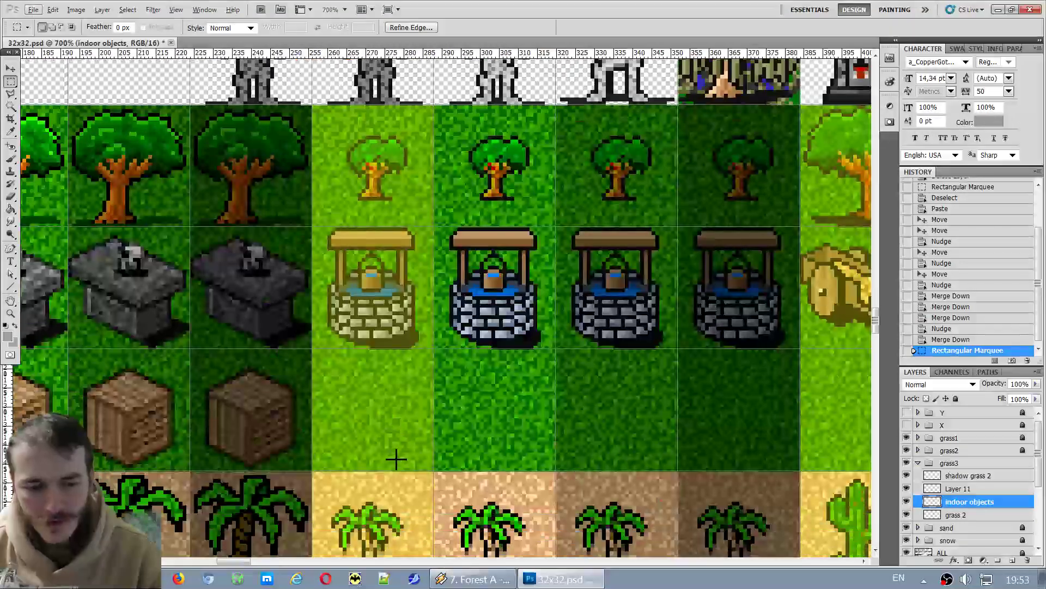
key(ctrl+d)
key(ctrl+v)
key(v)
mouse_move(439, 350)
mouse_down()
mouse_move(462, 335)
mouse_move(421, 338)
mouse_up()
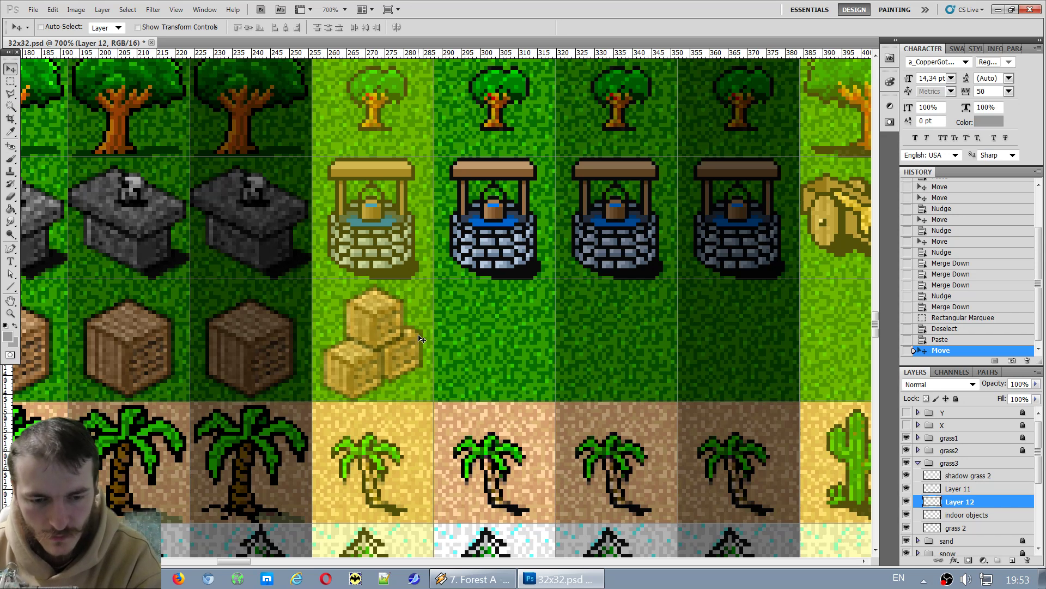
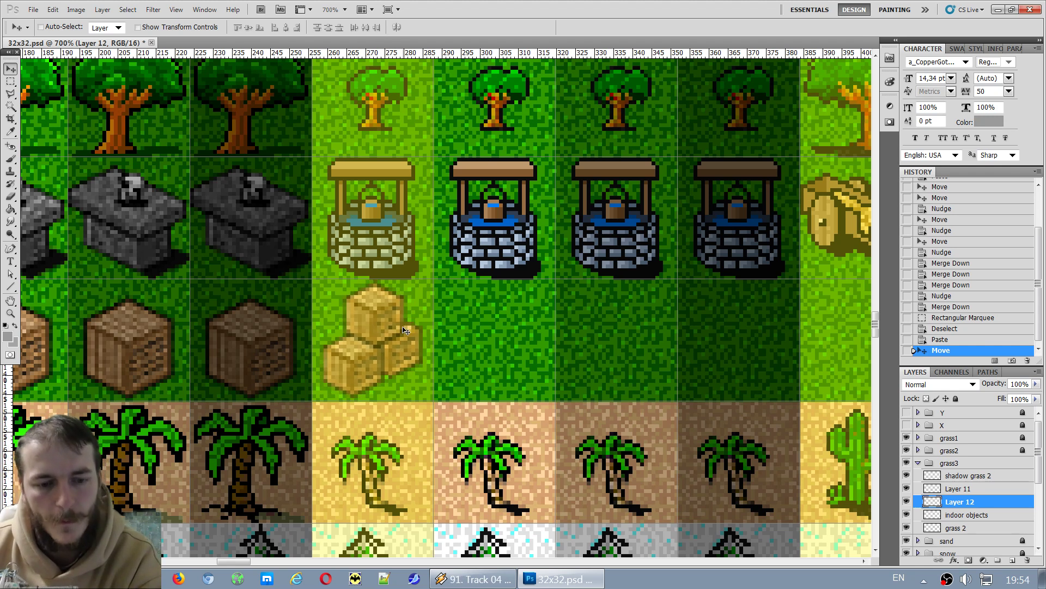
Duplicate the crate stack onto the neighbouring normal-lit grass3 tile and nudge it level with the first stack.
drag(402, 332, 519, 343)
key(Left)
key(Right)
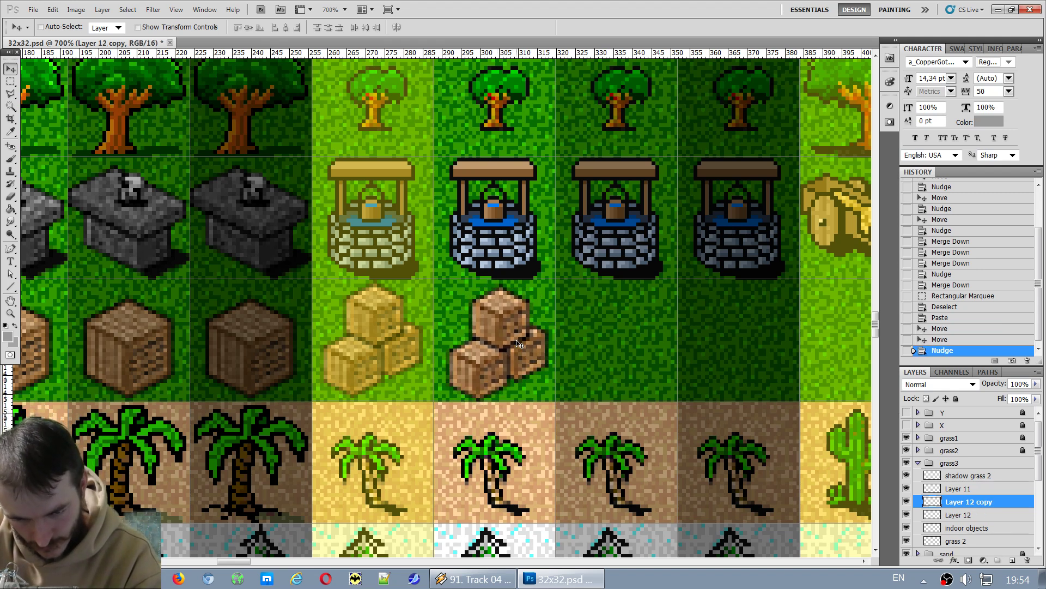
key(Up)
key(Down)
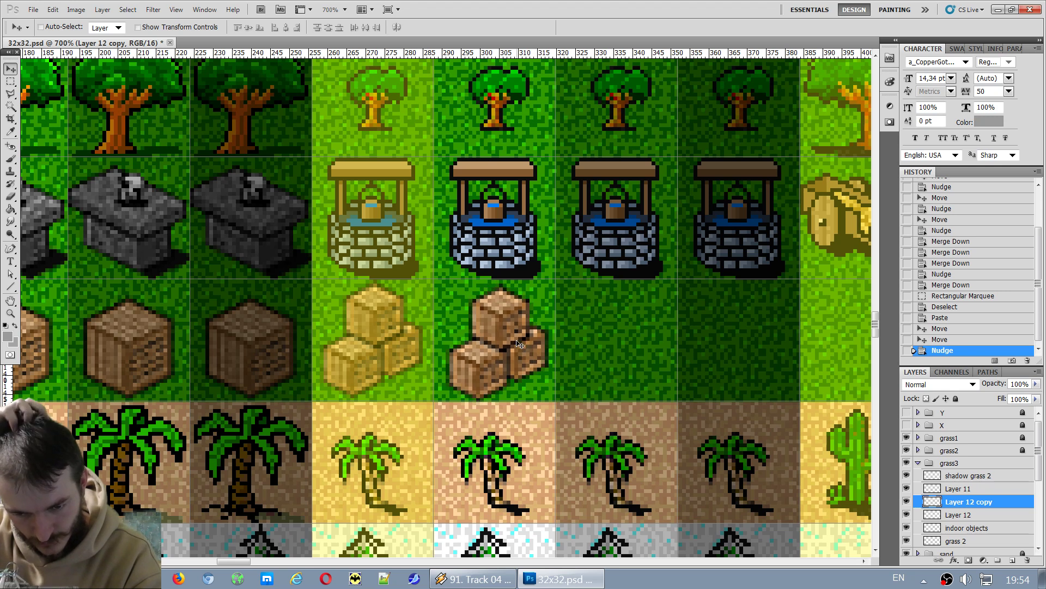
key(Up)
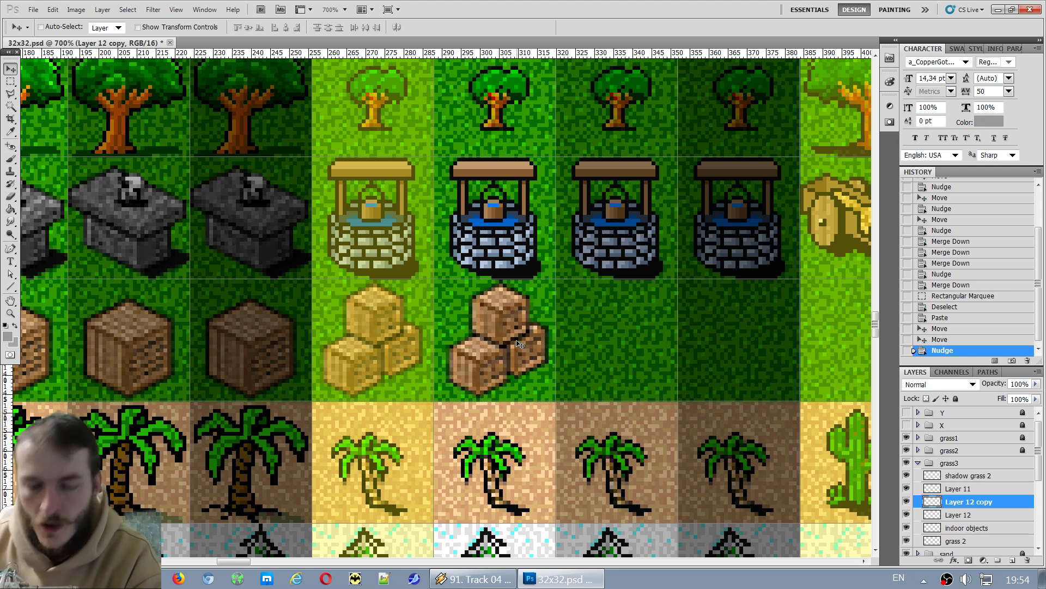
key(Right)
key(Right)
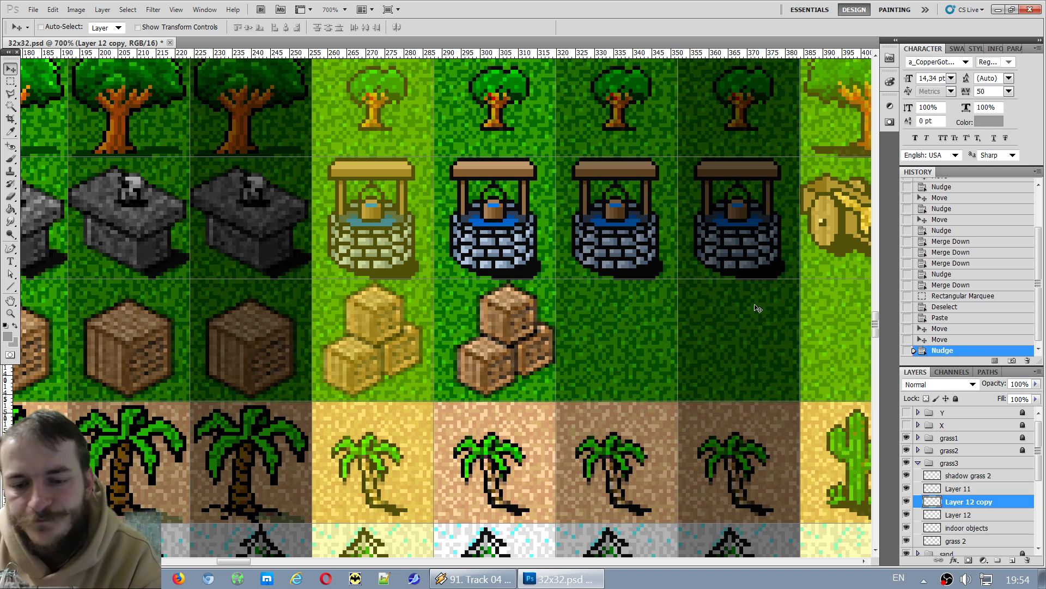
Nudge the bright crate stack on Layer 12 to the right to match the placement of its normal-lit copy.
click(952, 515)
key(Right)
key(Right)
key(Right)
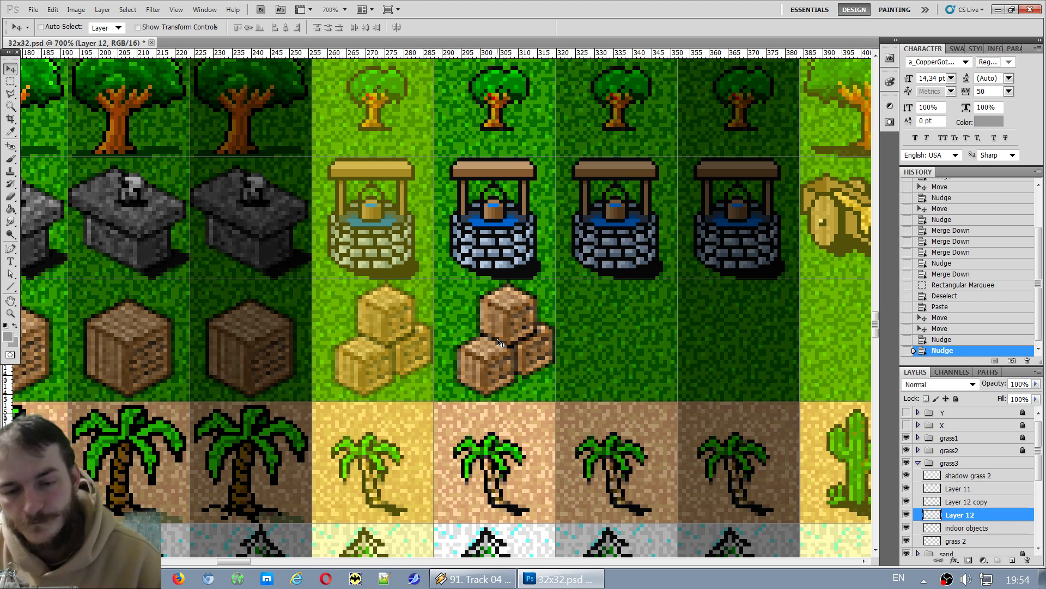
Duplicate the crate stack onto the two darker grass3 tiles beneath the wells and nudge the copies into line.
drag(502, 344, 744, 341)
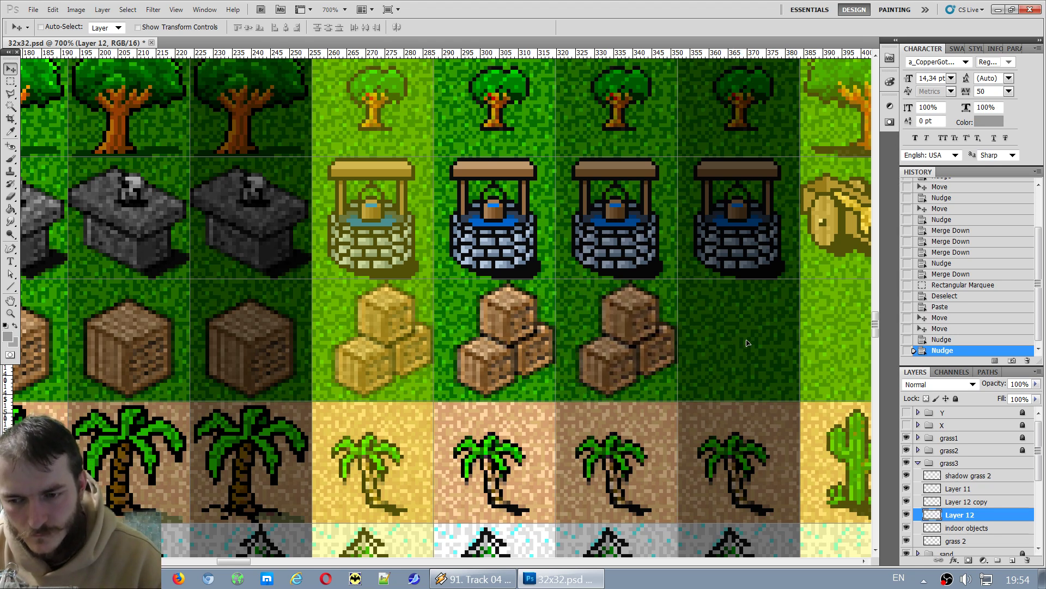
key(Down)
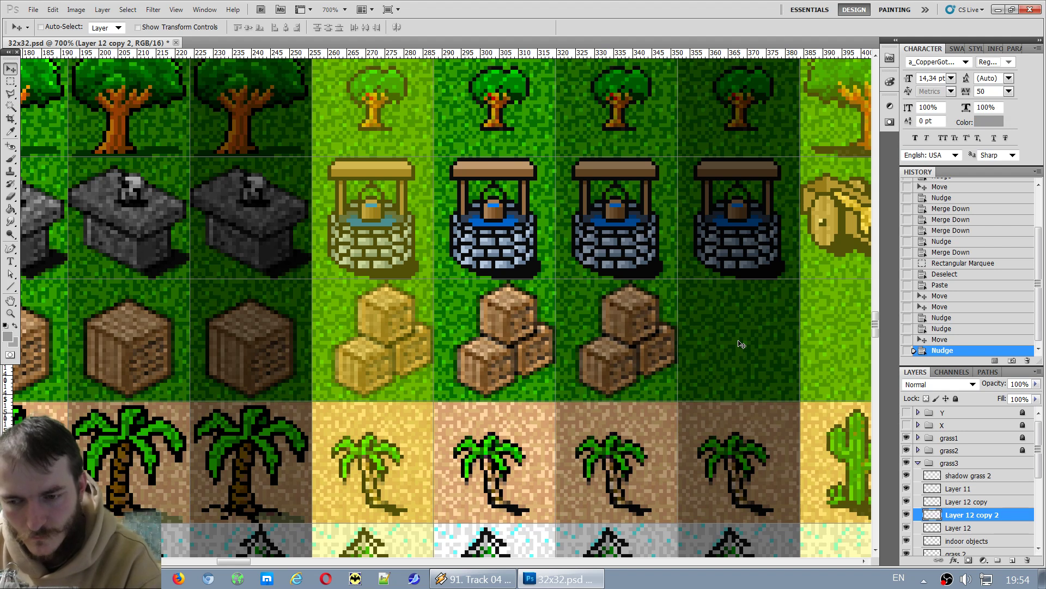
drag(739, 336, 747, 337)
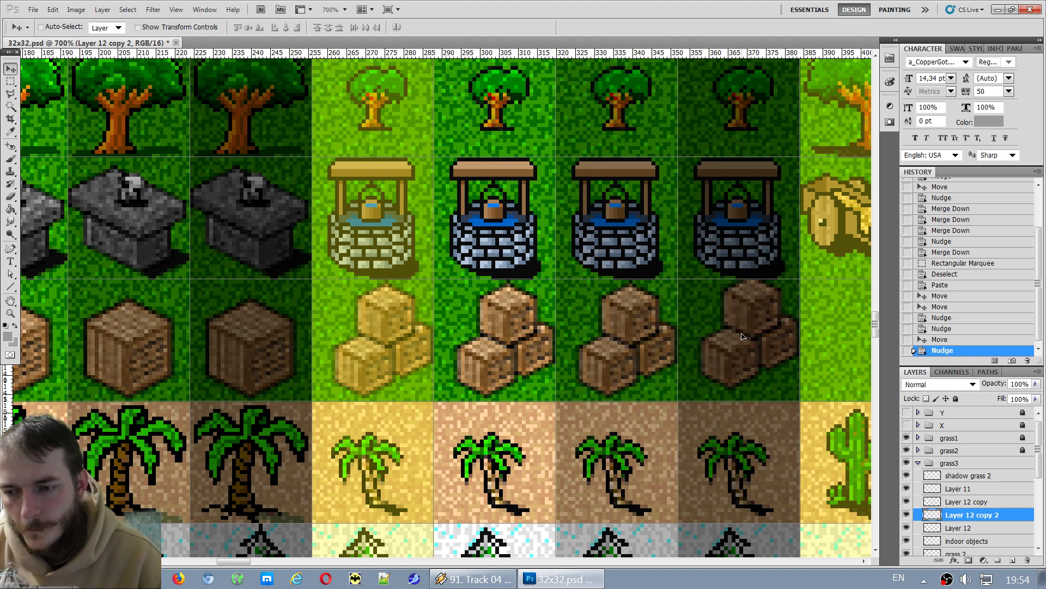
key(Down)
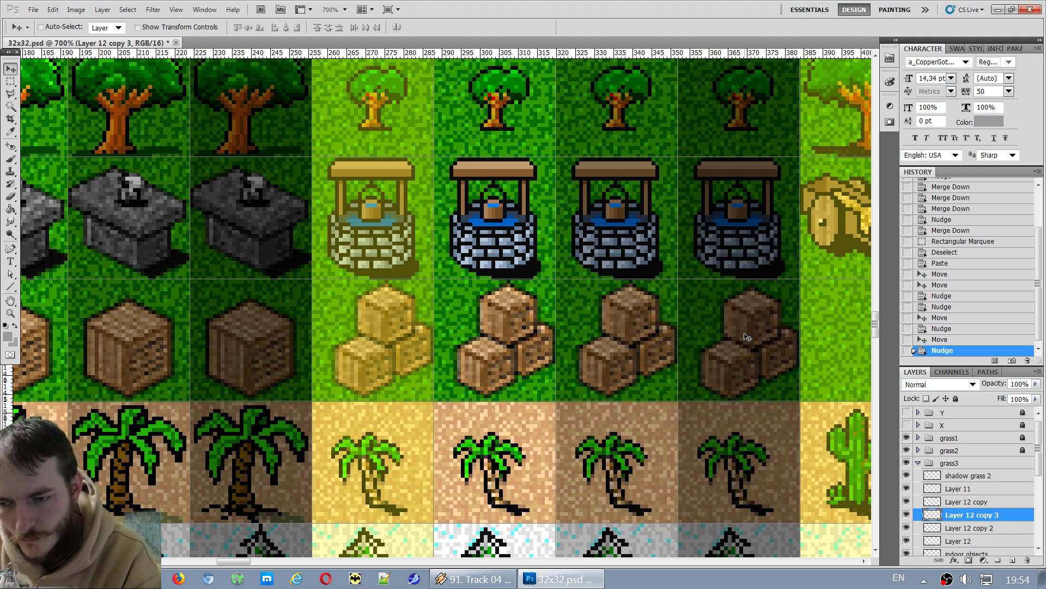
Check which objects Layer 11 holds, and merge the four crate stack layers into Layer 12.
click(948, 489)
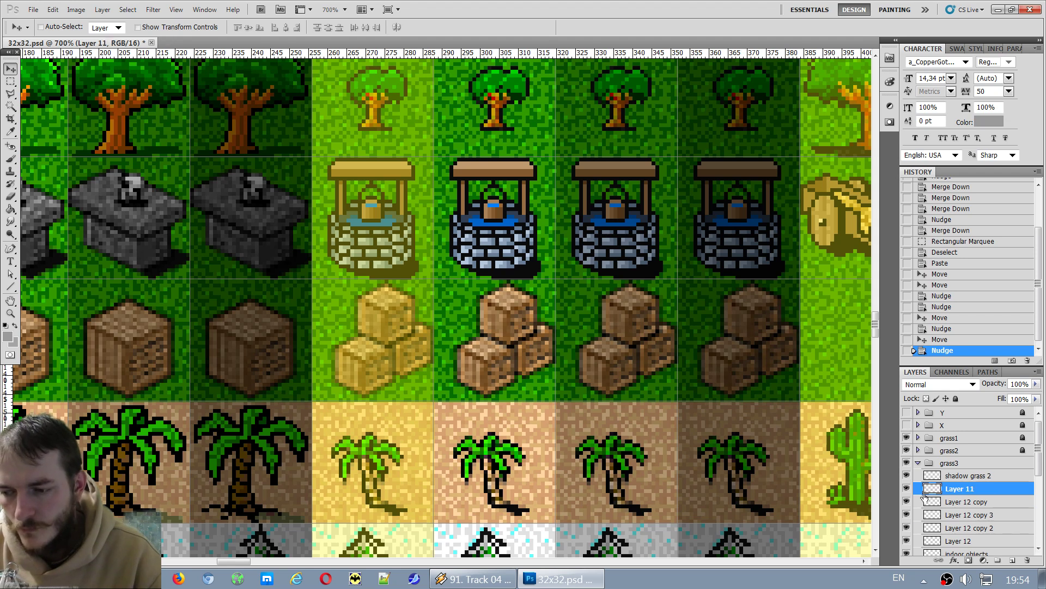
click(907, 488)
click(906, 488)
click(970, 502)
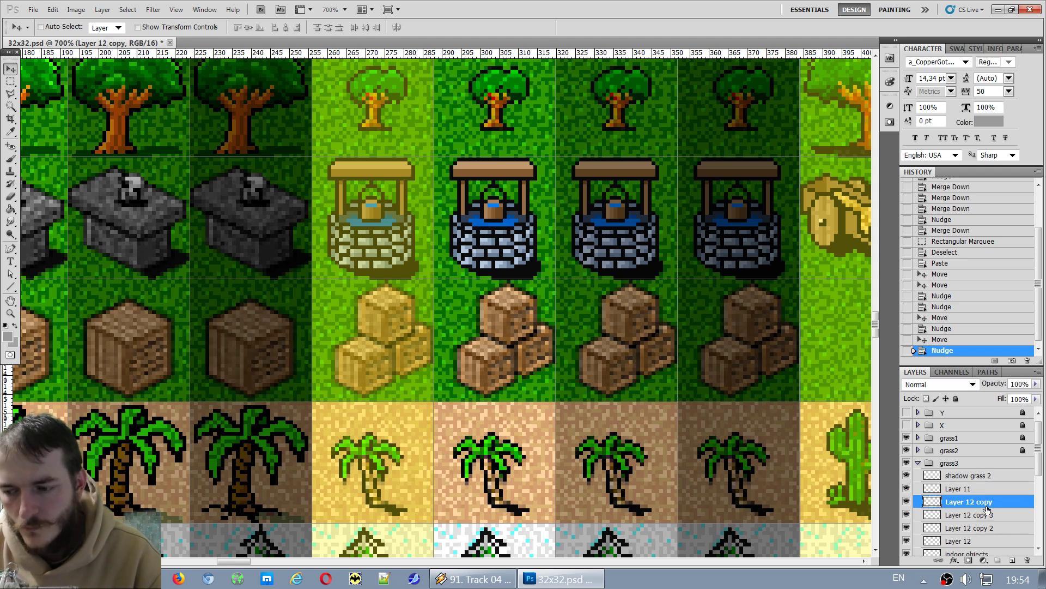
key(ctrl+e)
key(ctrl+e)
key(ctrl+e)
Nudge the merged crate stacks left within their tiles and merge Layer 11 down into Layer 12.
key(Left)
key(Left)
key(Left)
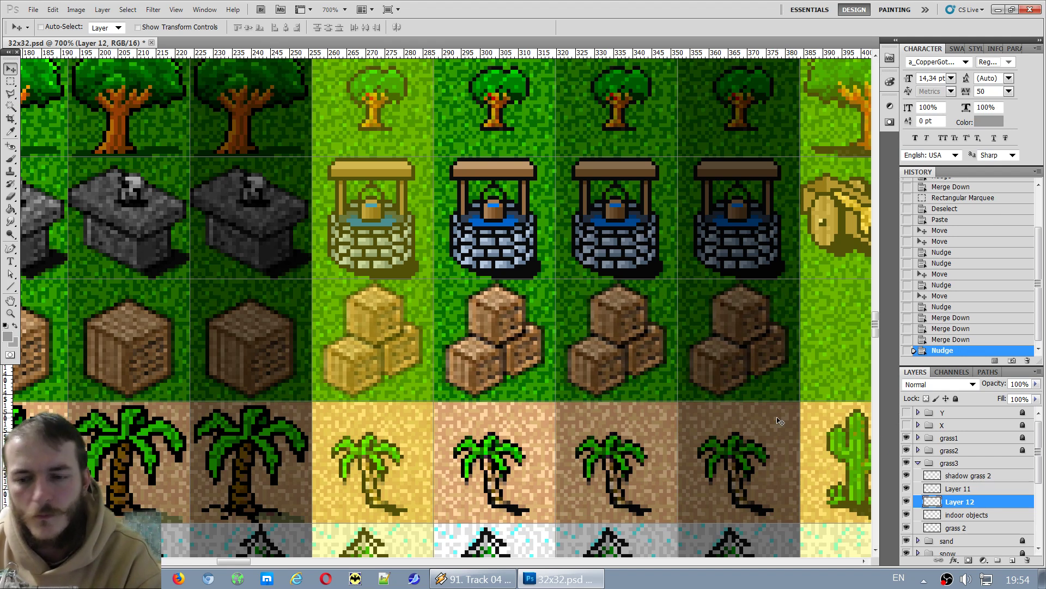
click(958, 489)
key(ctrl+e)
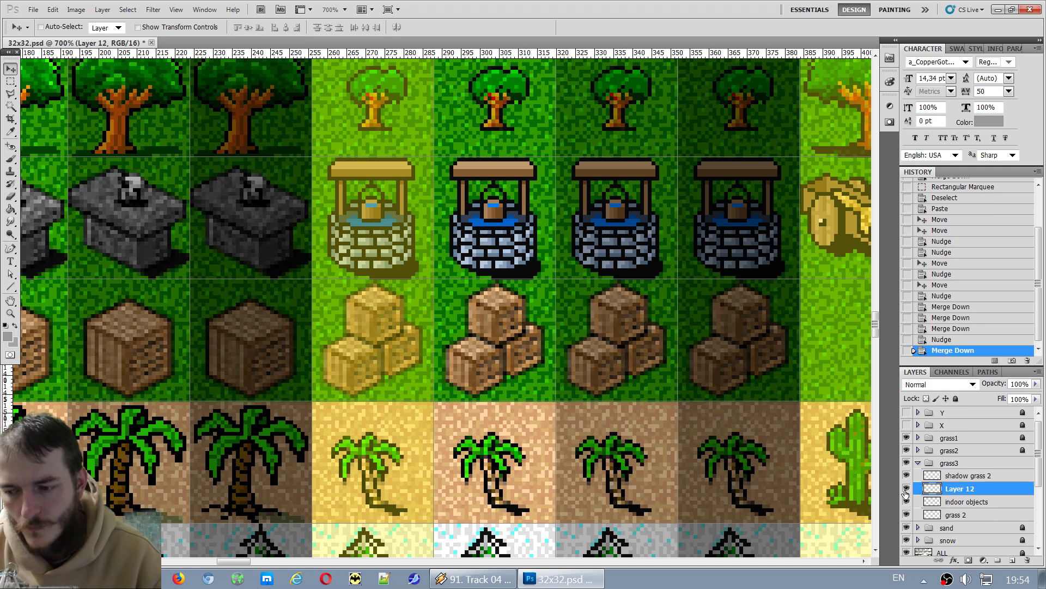
Copy the weapon rack standing directly after the crate stack in the indoor objects row, using the indoor objects layer.
scroll(641, 448, down, 10)
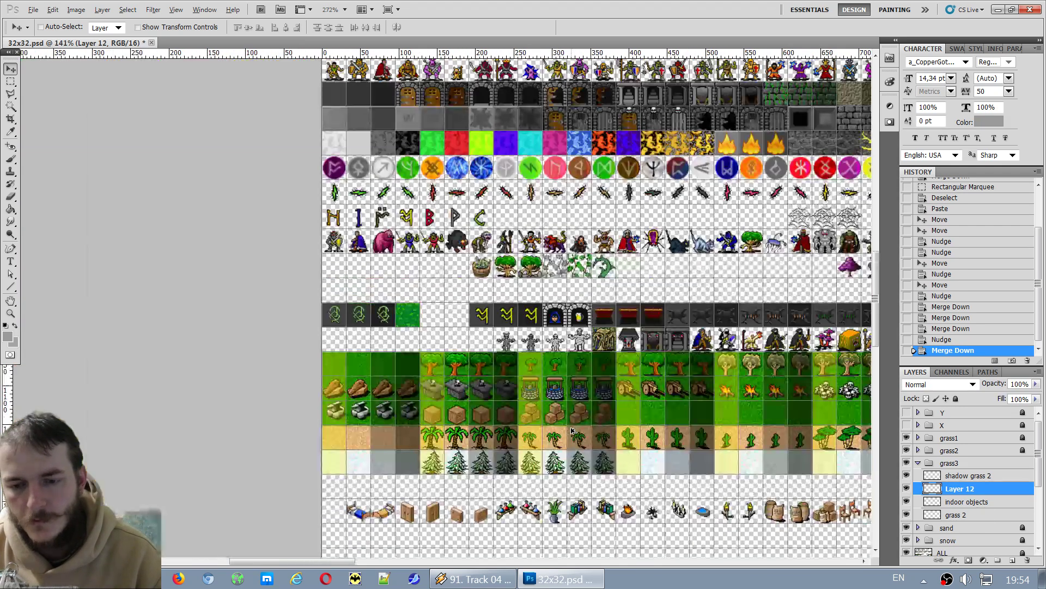
scroll(733, 518, up, 4)
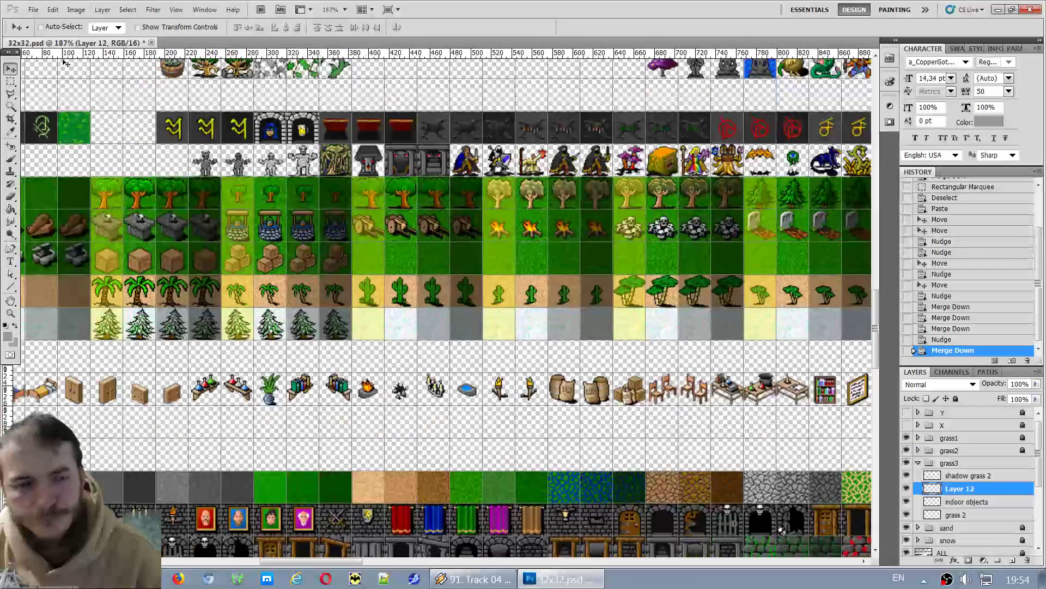
key(m)
scroll(519, 459, up, 2)
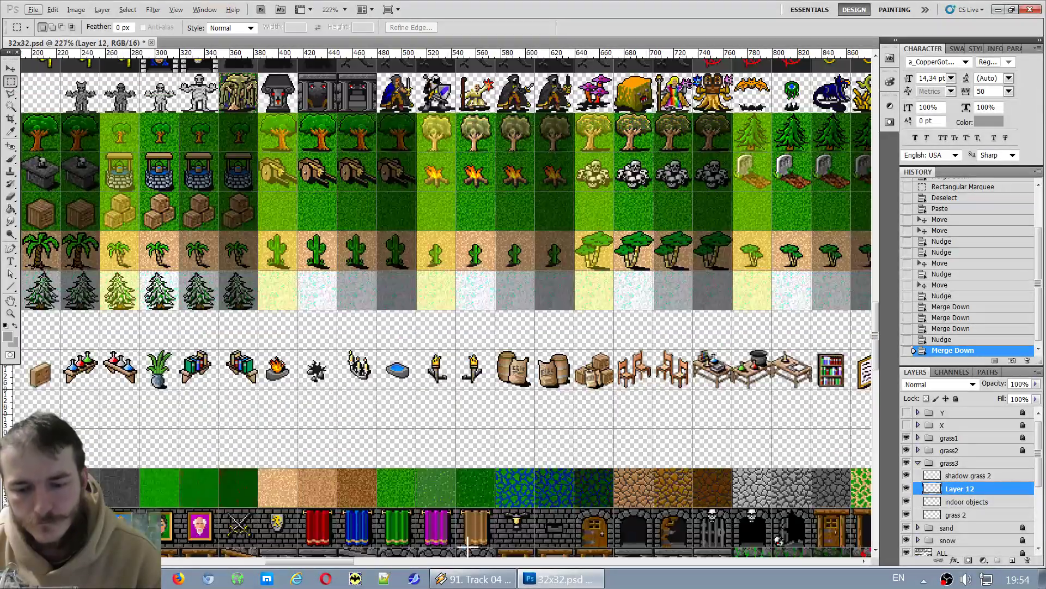
drag(329, 561, 435, 563)
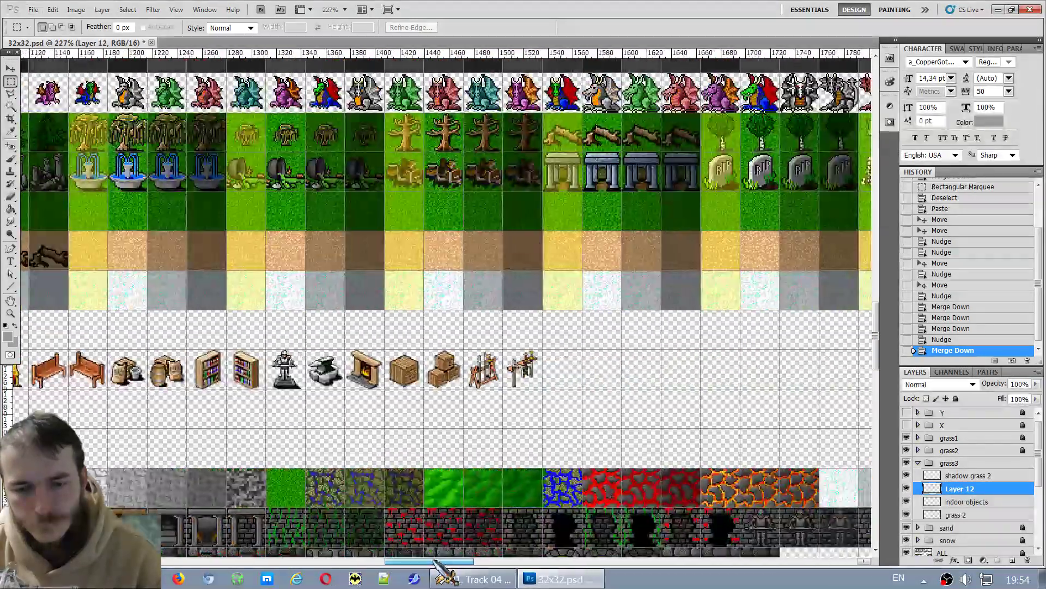
scroll(504, 389, up, 2)
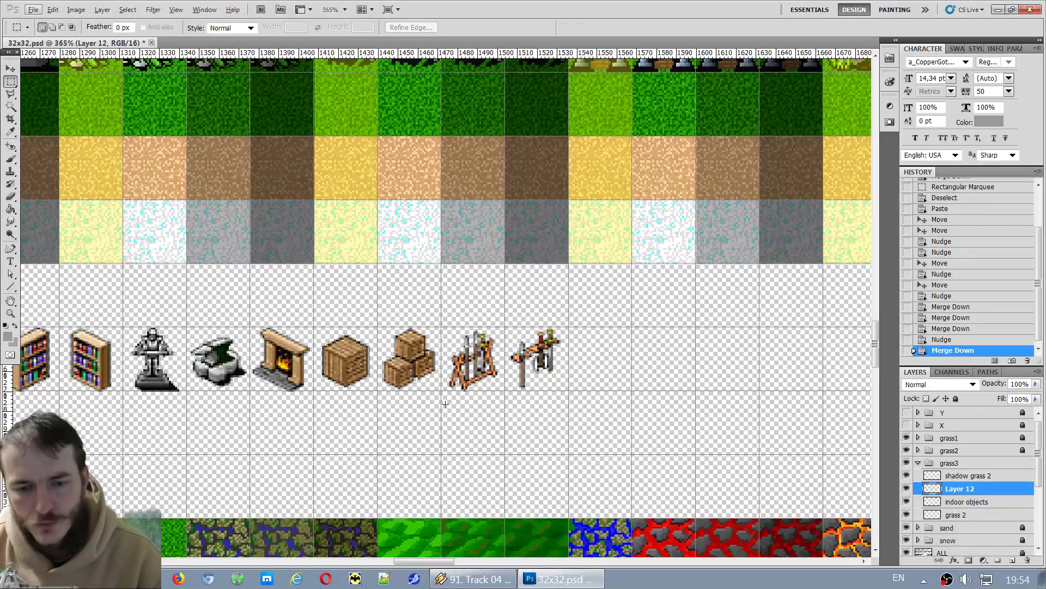
drag(502, 317, 500, 315)
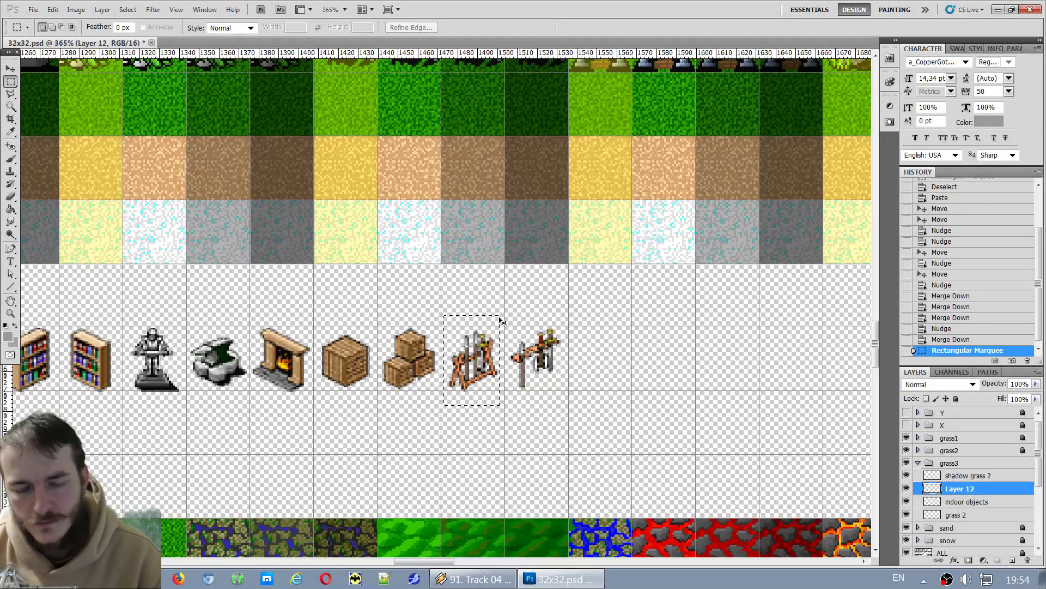
key(ctrl+c)
key(Return)
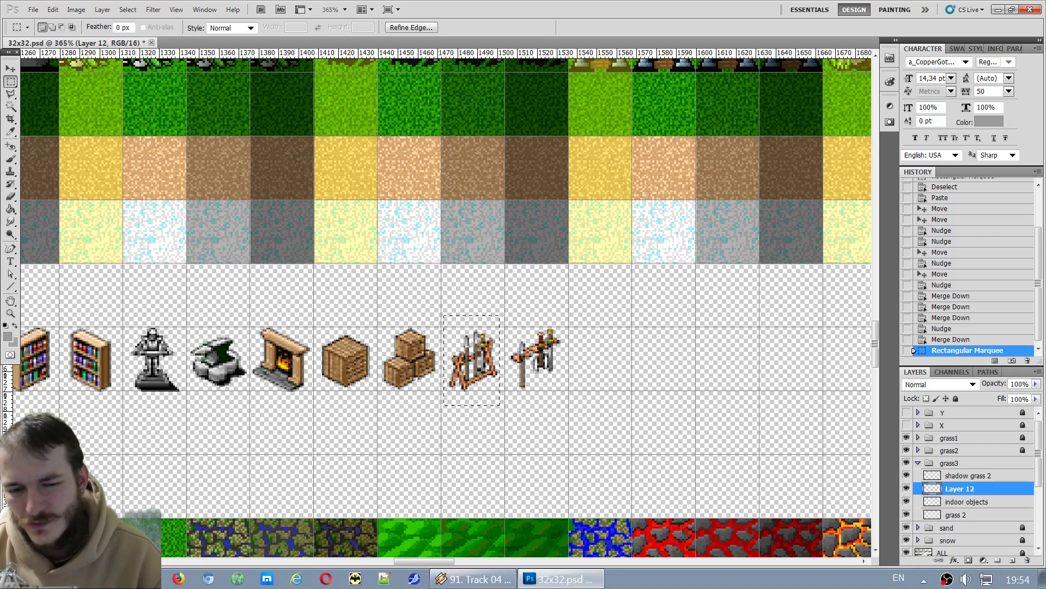
click(958, 502)
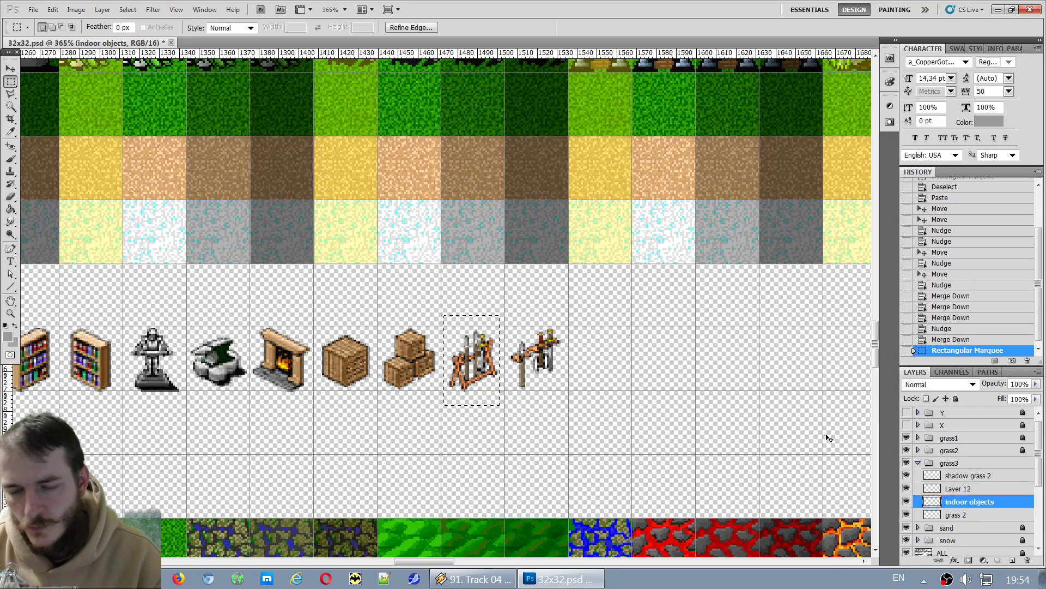
click(546, 308)
Paste the weapon rack and position it on the bright grass3 tile beneath the bright cart.
scroll(544, 304, down, 4)
scroll(38, 175, up, 5)
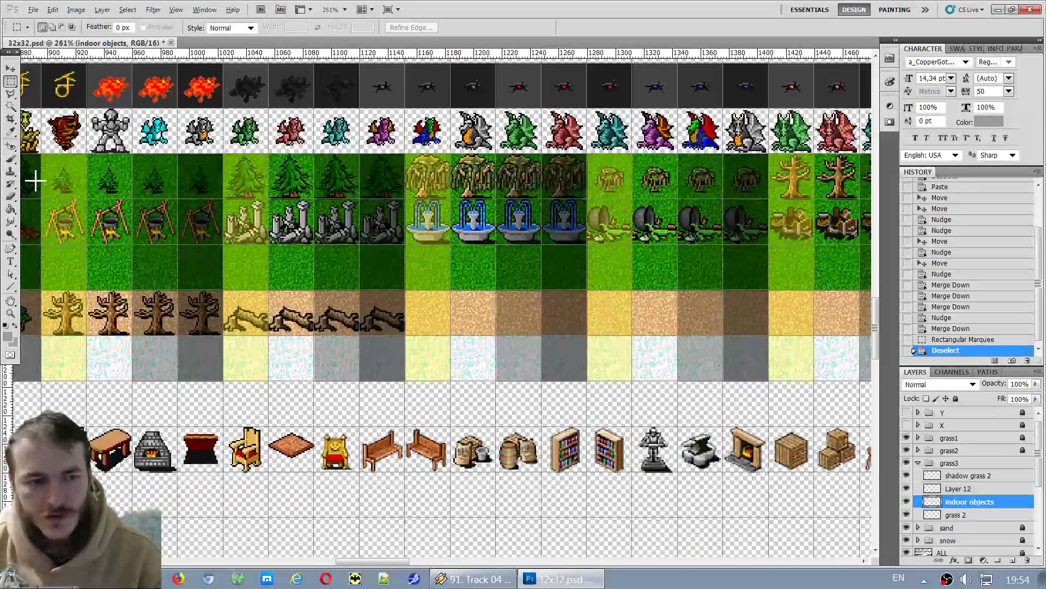
drag(363, 561, 270, 561)
key(ctrl+v)
key(v)
drag(431, 321, 395, 342)
scroll(395, 342, up, 3)
scroll(394, 345, up, 1)
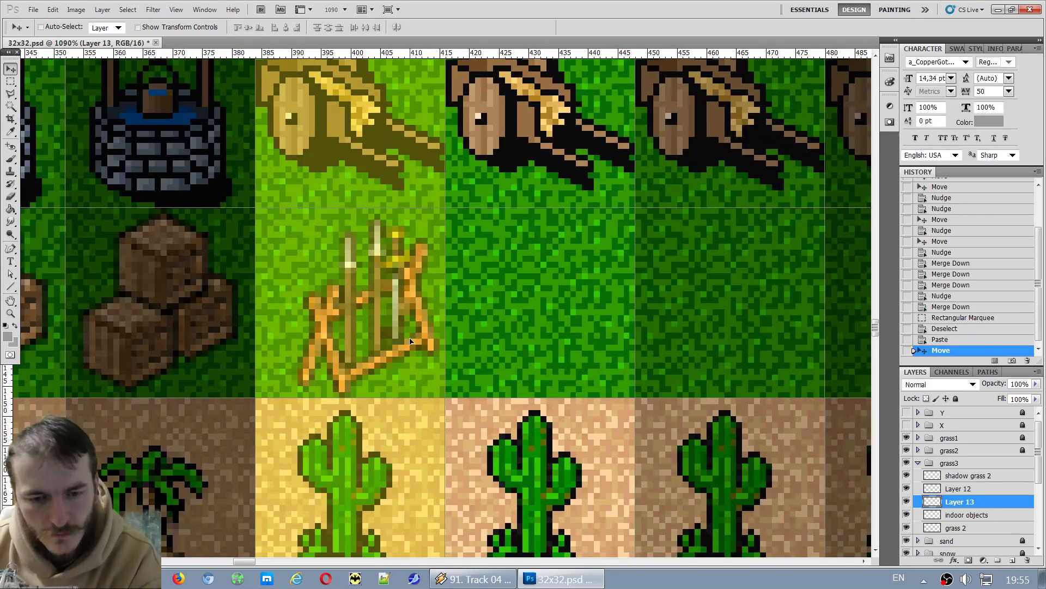
drag(548, 363, 547, 364)
key(Right)
key(Down)
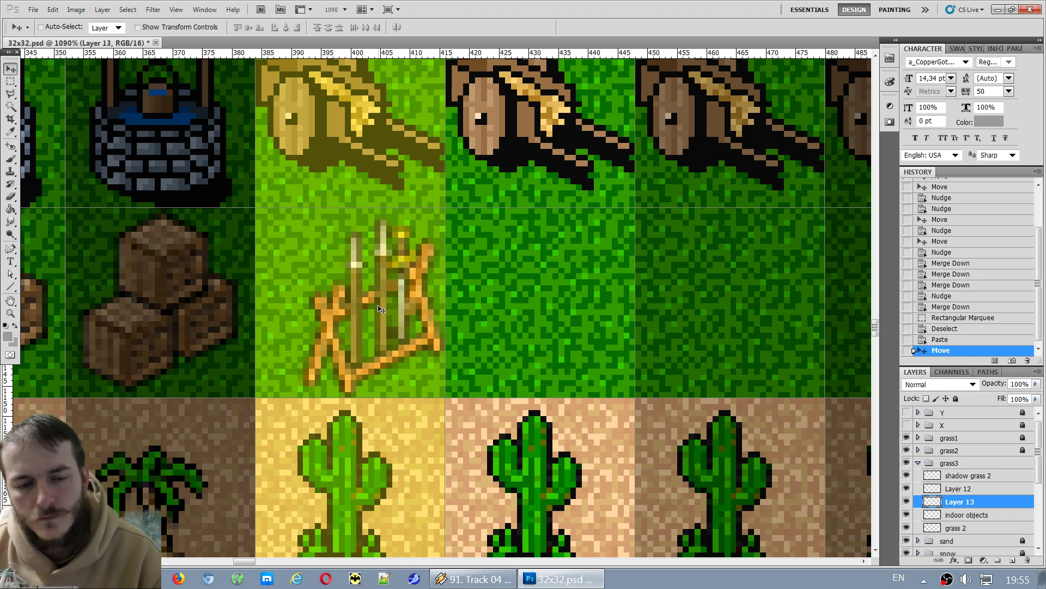
Duplicate the weapon rack onto the three darker grass3 tiles beneath the carts, and merge the four rack layers into Layer 13.
drag(384, 317, 761, 327)
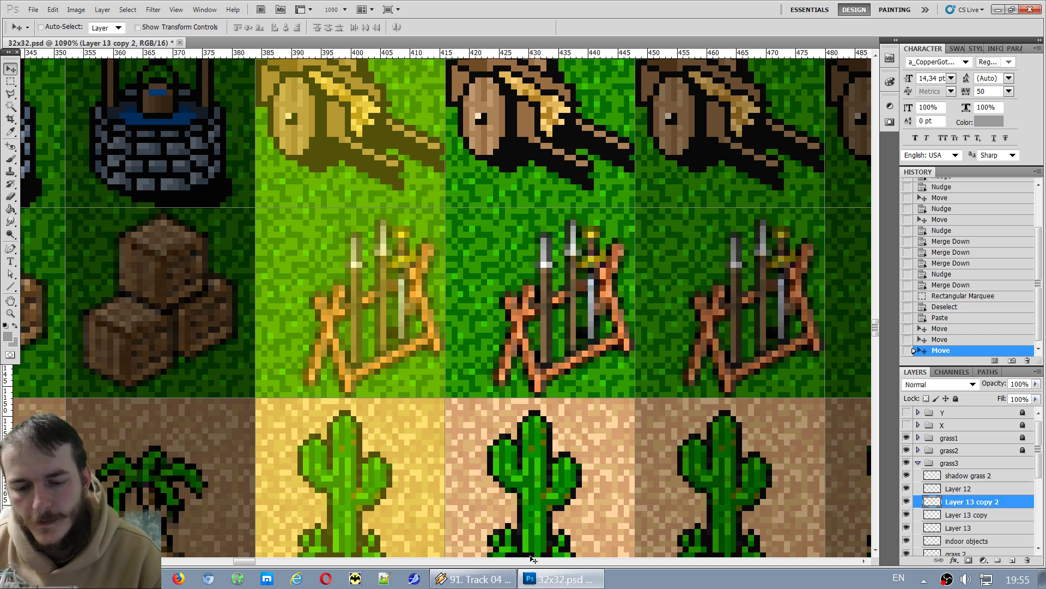
drag(244, 562, 257, 563)
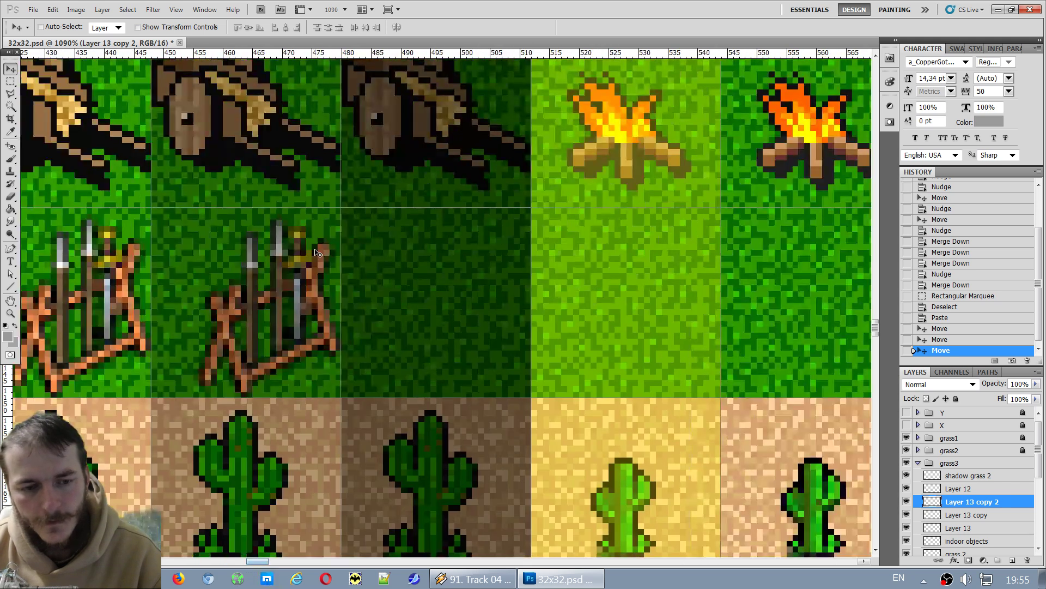
drag(279, 310, 467, 313)
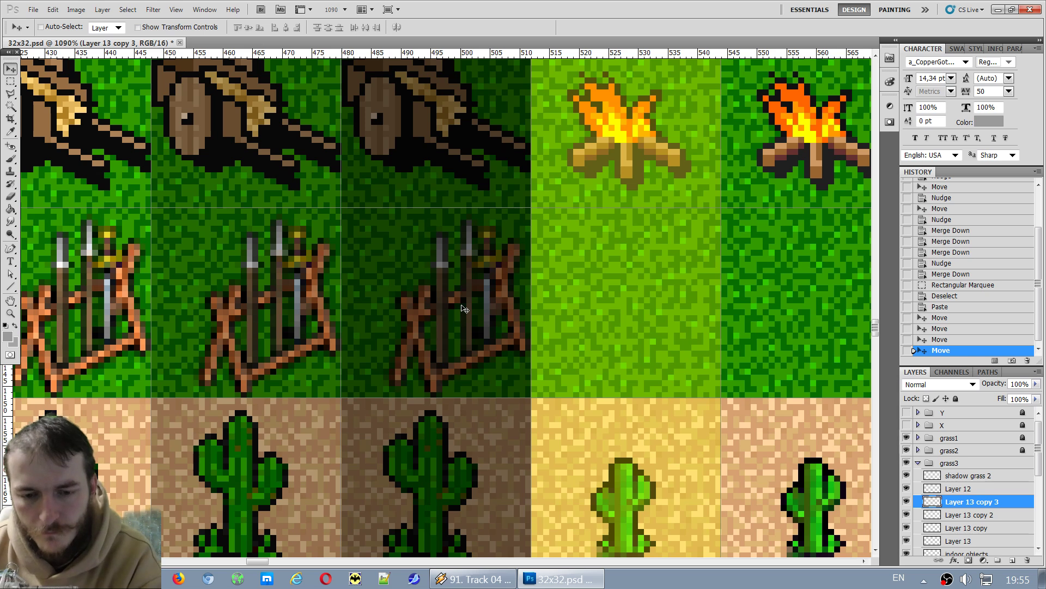
key(Left)
key(ctrl+e)
key(ctrl+e)
key(ctrl+e)
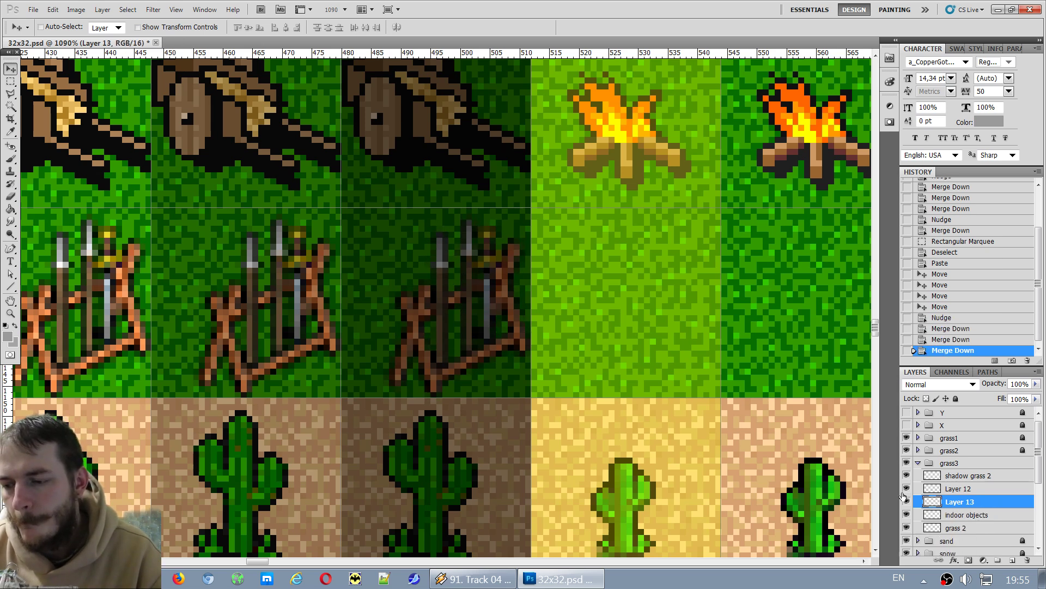
Nudge the merged weapon racks on Layer 13 several pixels left within their grass3 tiles.
key(Left)
key(Left)
key(Left)
key(Left)
key(Left)
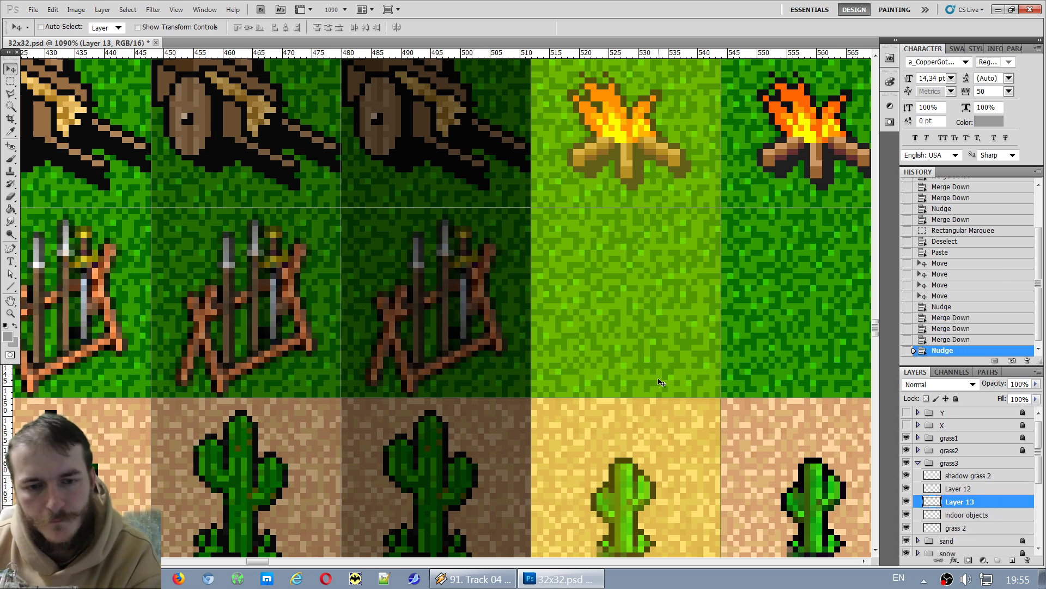
key(ctrl+minus)
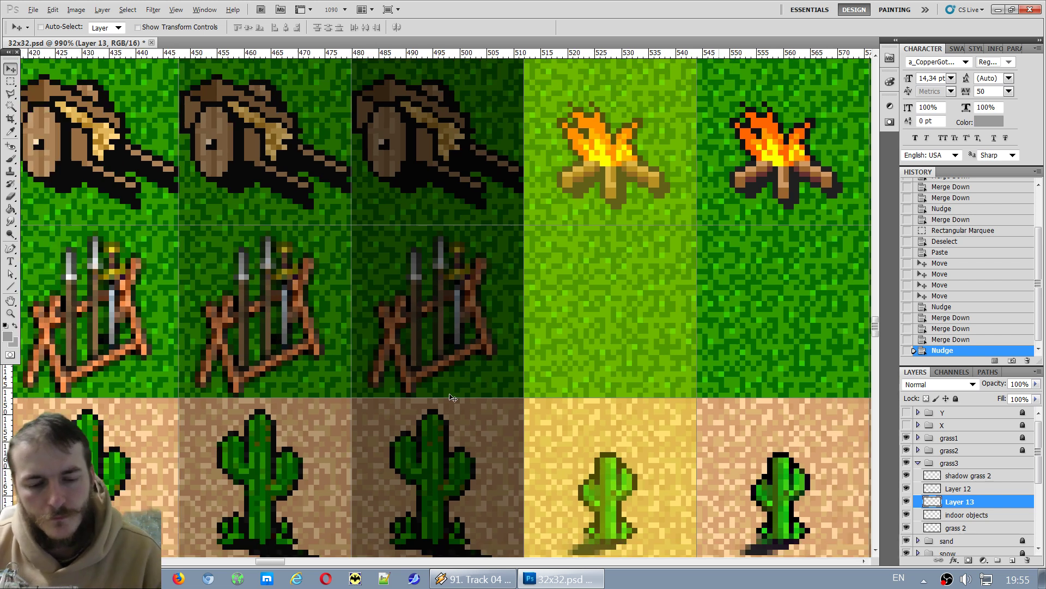
key(alt)
scroll(493, 323, left, 5)
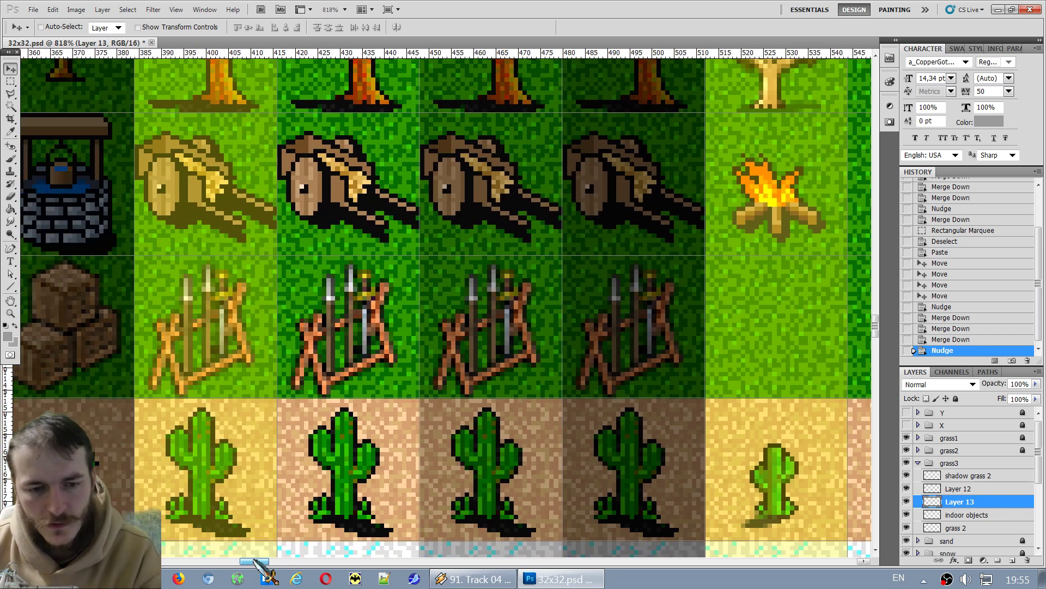
Fine-tune the weapon racks' horizontal and vertical placement in their tiles with single-pixel nudges.
key(Up)
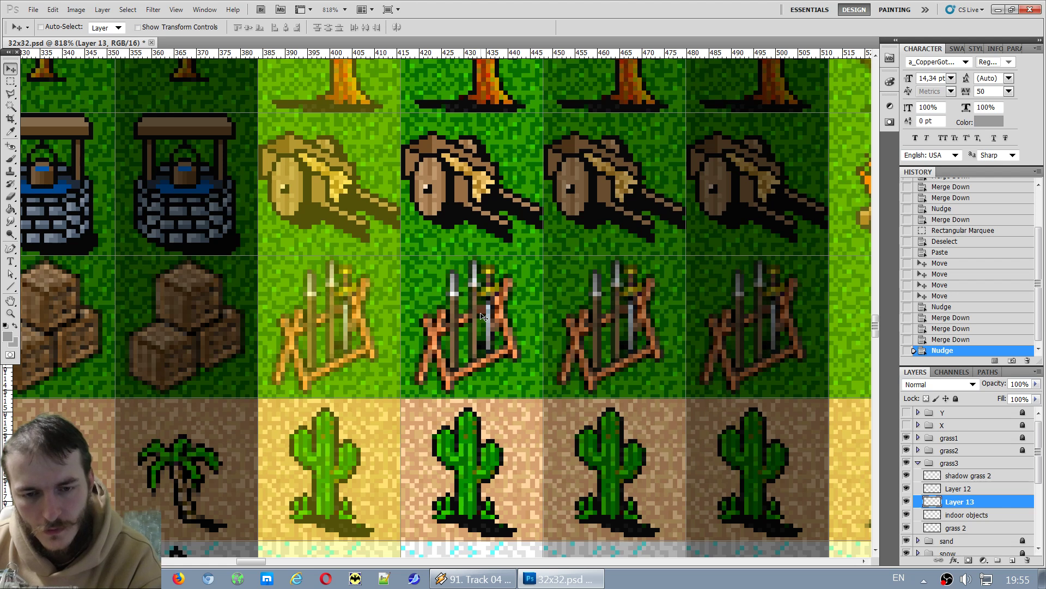
key(Right)
key(Down)
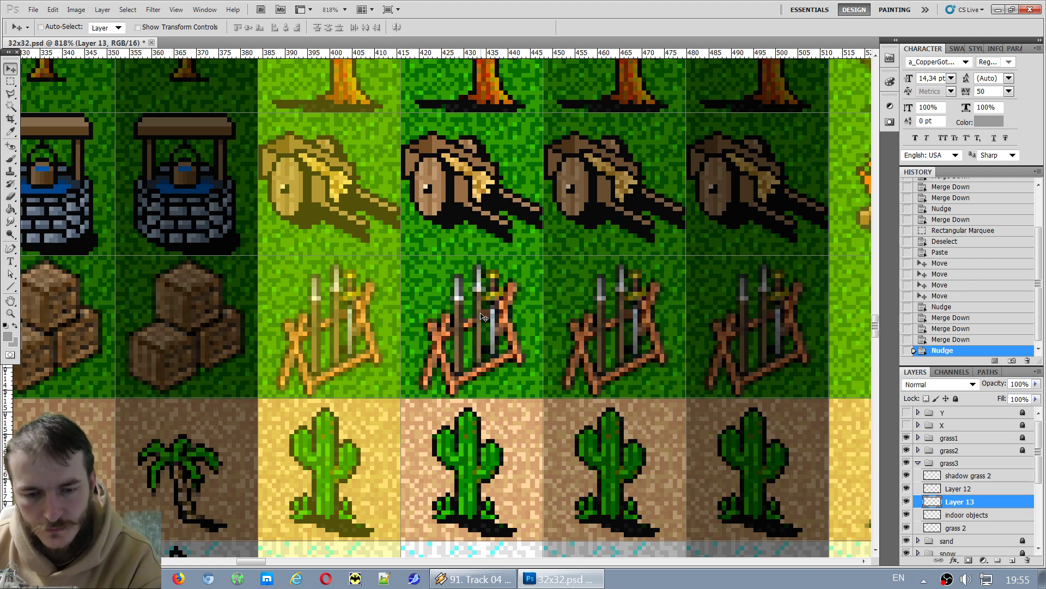
key(Up)
key(Down)
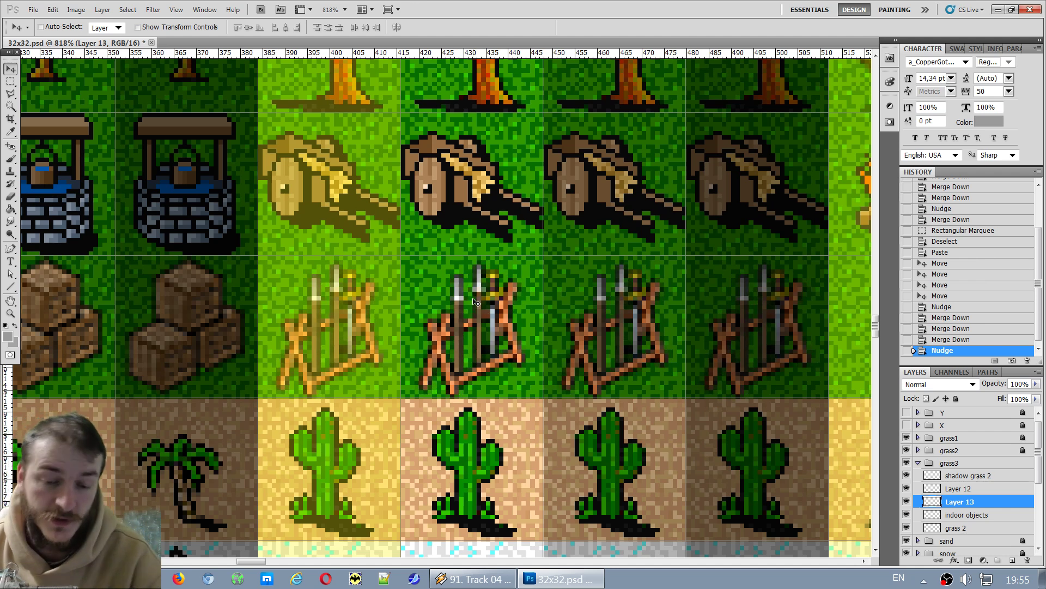
scroll(473, 306, up, 3)
key(Up)
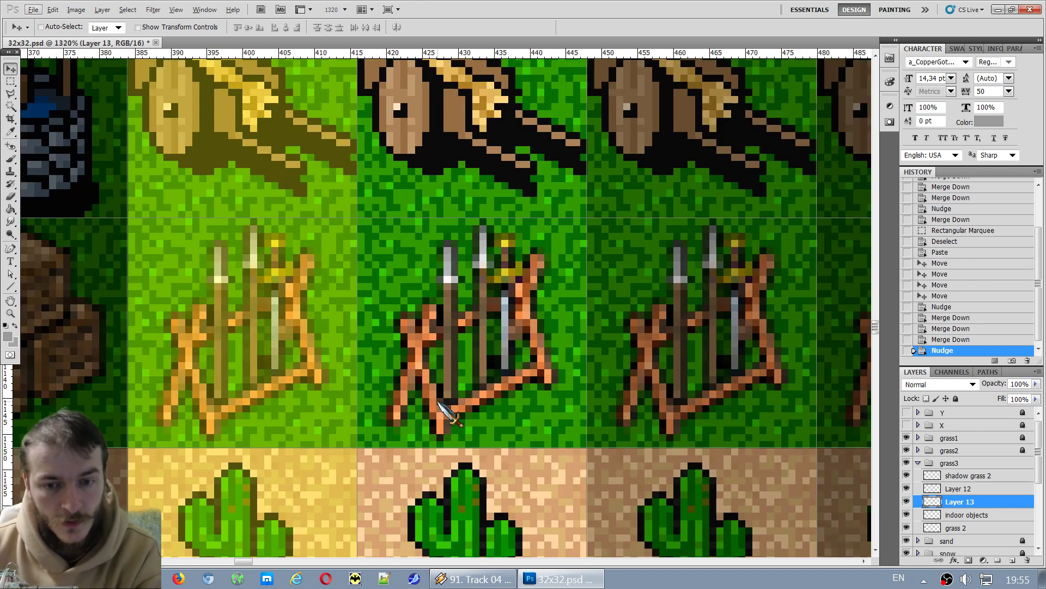
key(Down)
key(Escape)
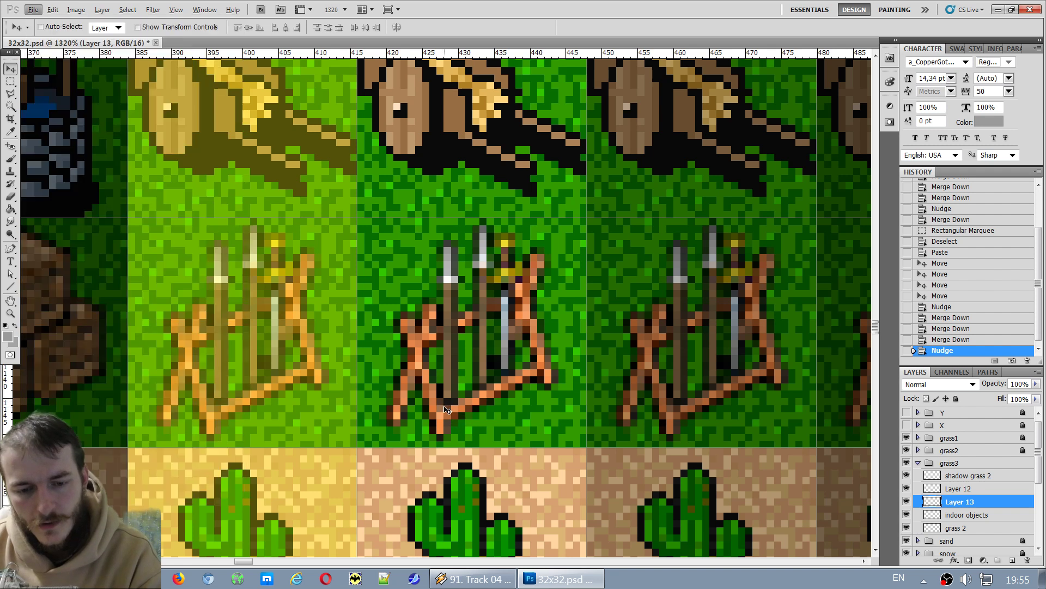
key(Escape)
key(Down)
key(Right)
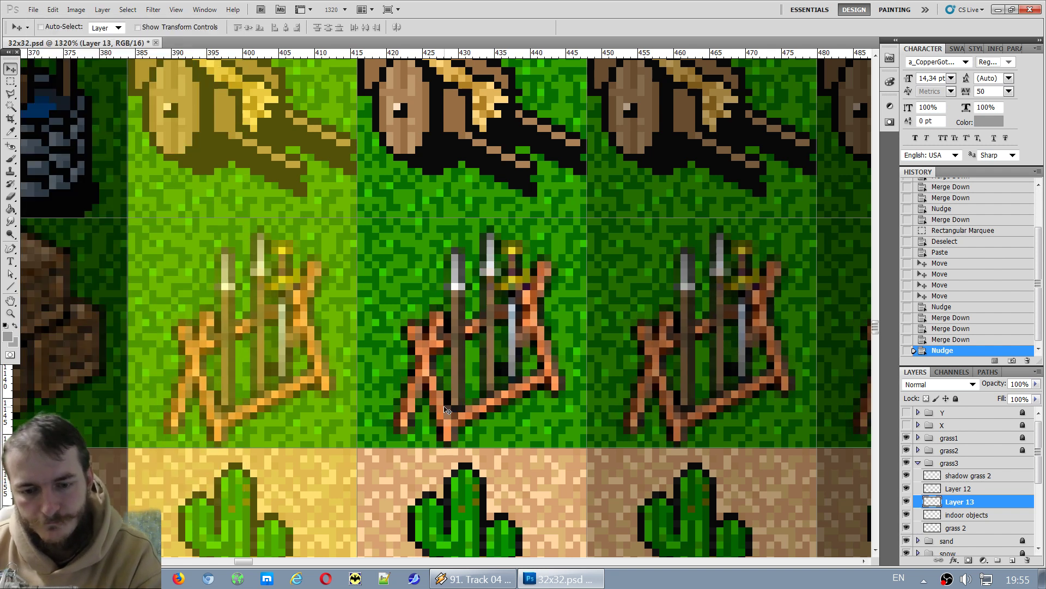
scroll(649, 368, down, 2)
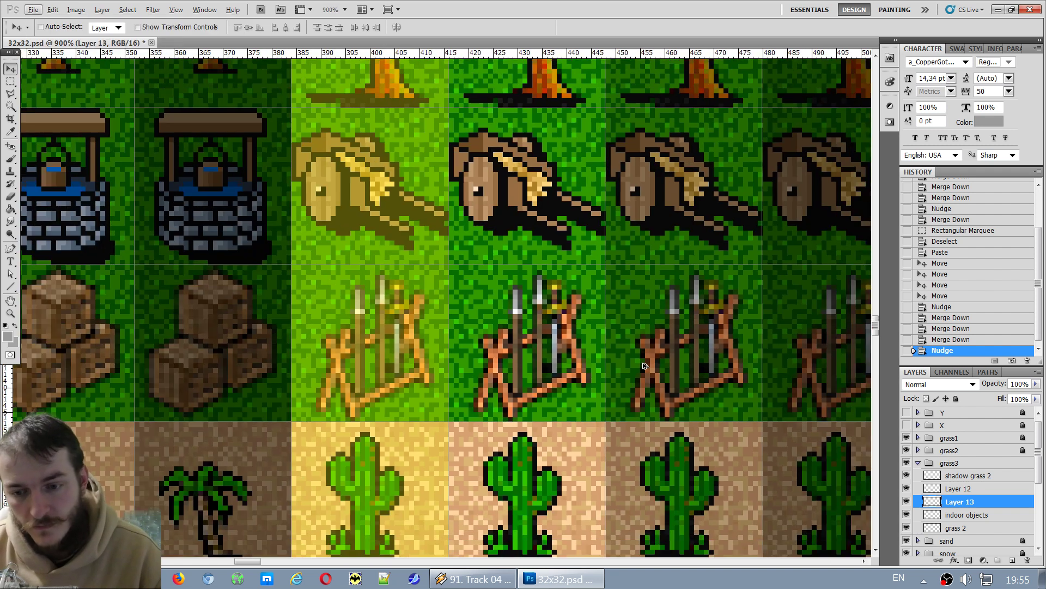
scroll(644, 366, down, 1)
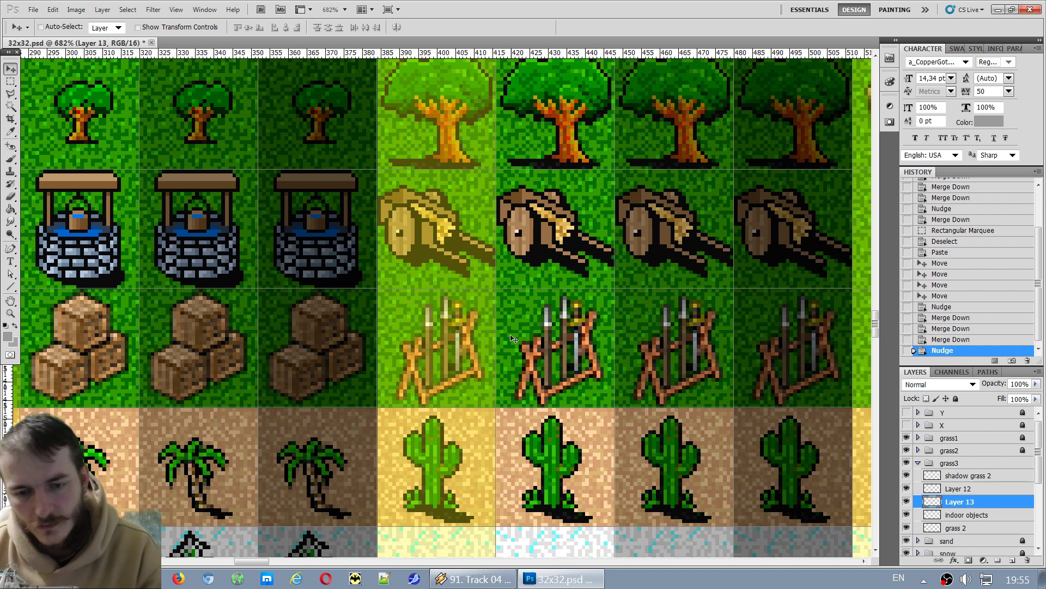
key(Left)
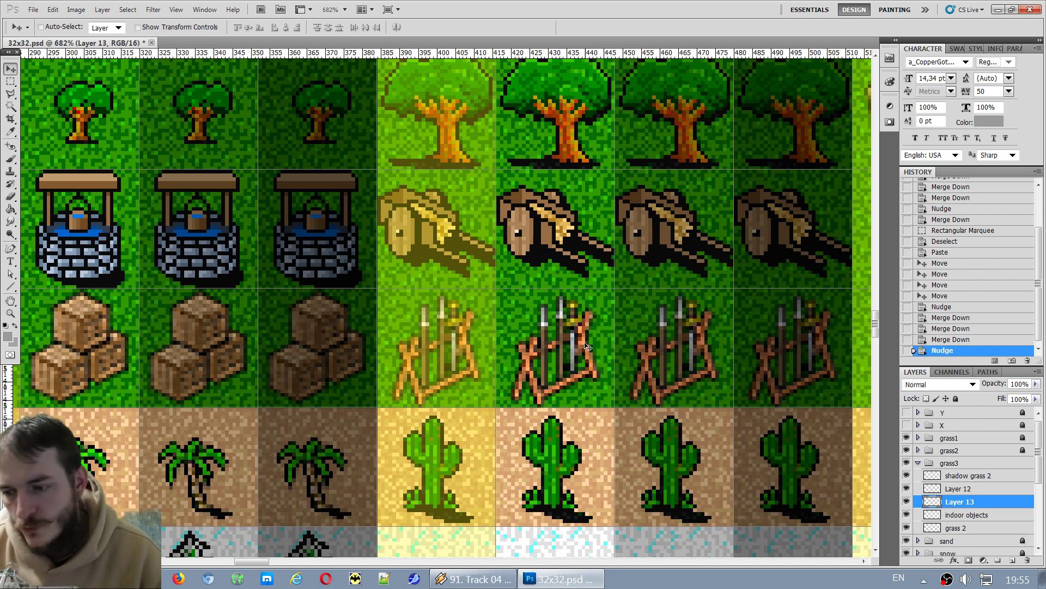
Merge Layer 12 down into Layer 13 and toggle the merged layer's visibility to check its contents.
click(953, 489)
key(ctrl+e)
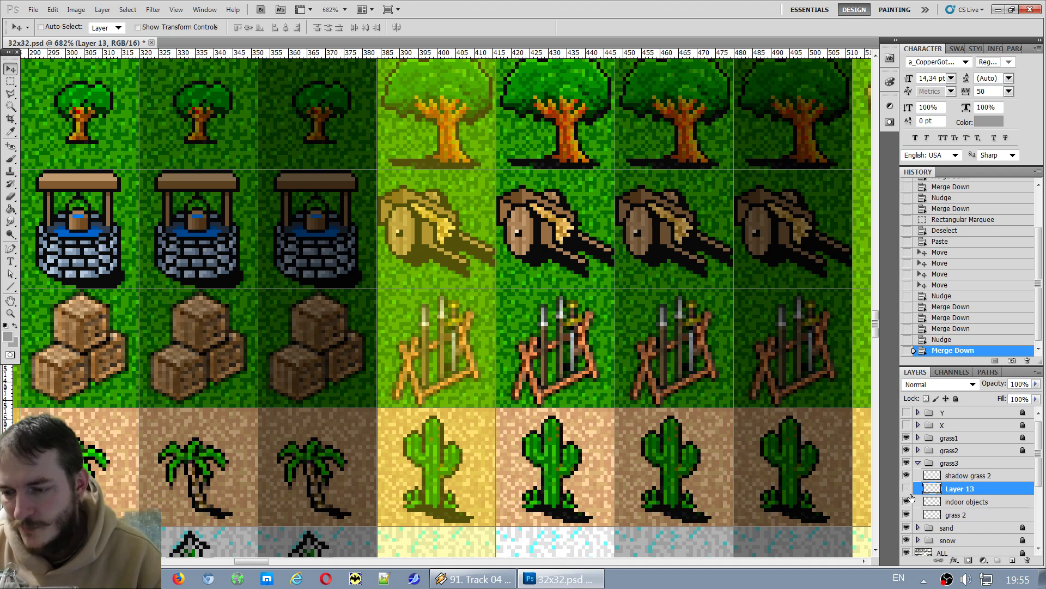
click(907, 489)
click(907, 489)
Examine the spare indoor objects in the row below the snow tiles, around the weapon rack and the hanging weapons beside it.
scroll(667, 466, down, 3)
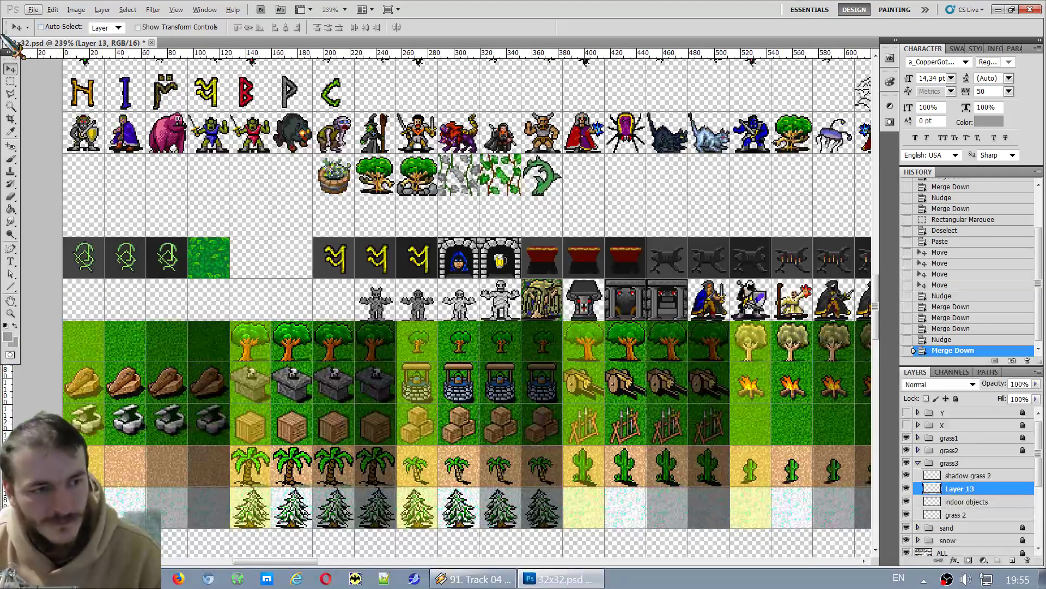
click(10, 81)
scroll(611, 406, down, 4)
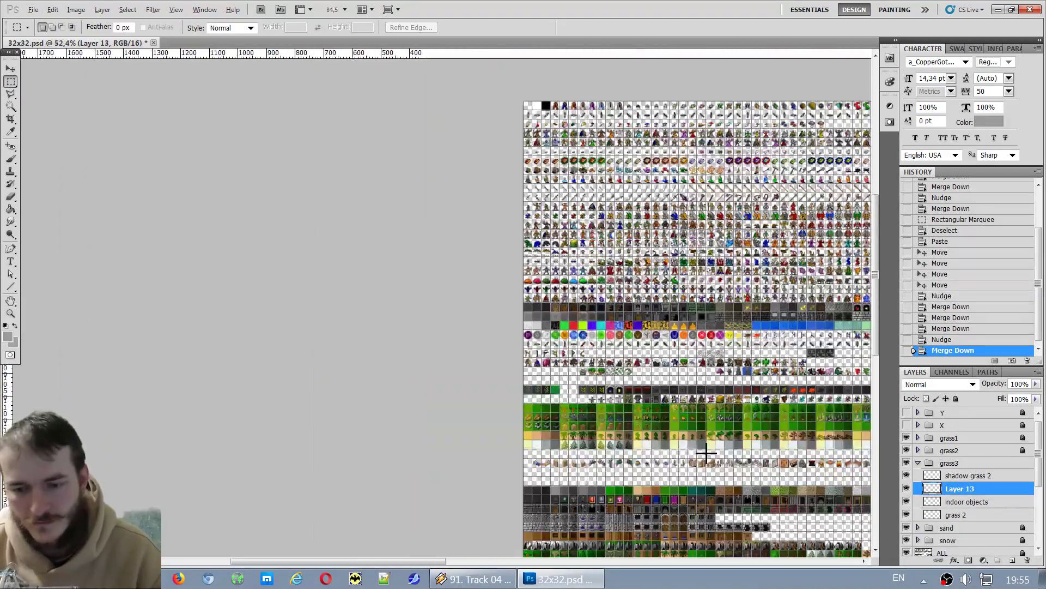
scroll(553, 550, up, 2)
scroll(553, 550, up, 3)
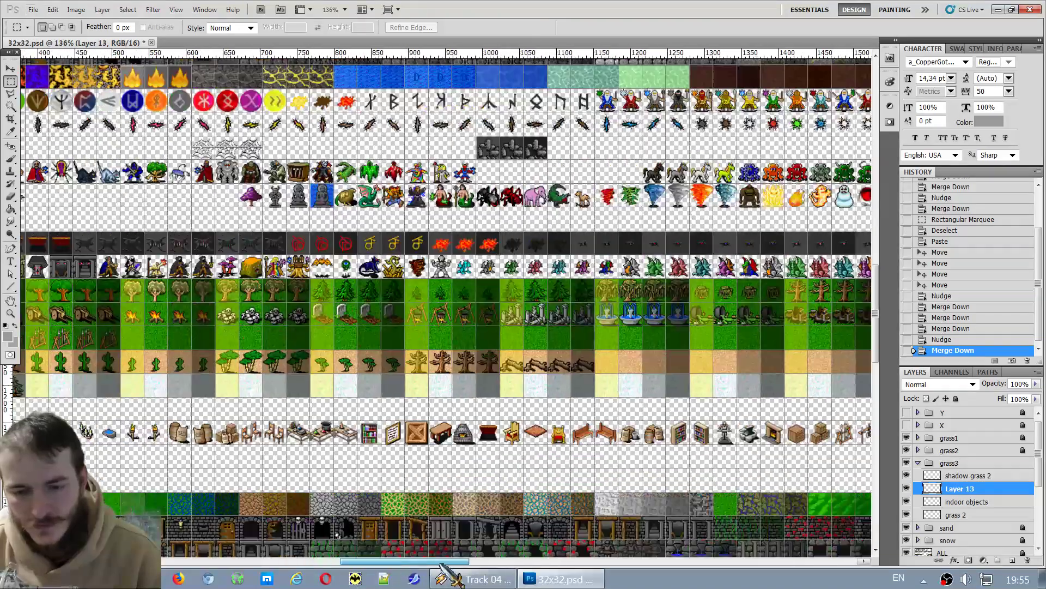
scroll(478, 467, right, 5)
scroll(478, 468, up, 2)
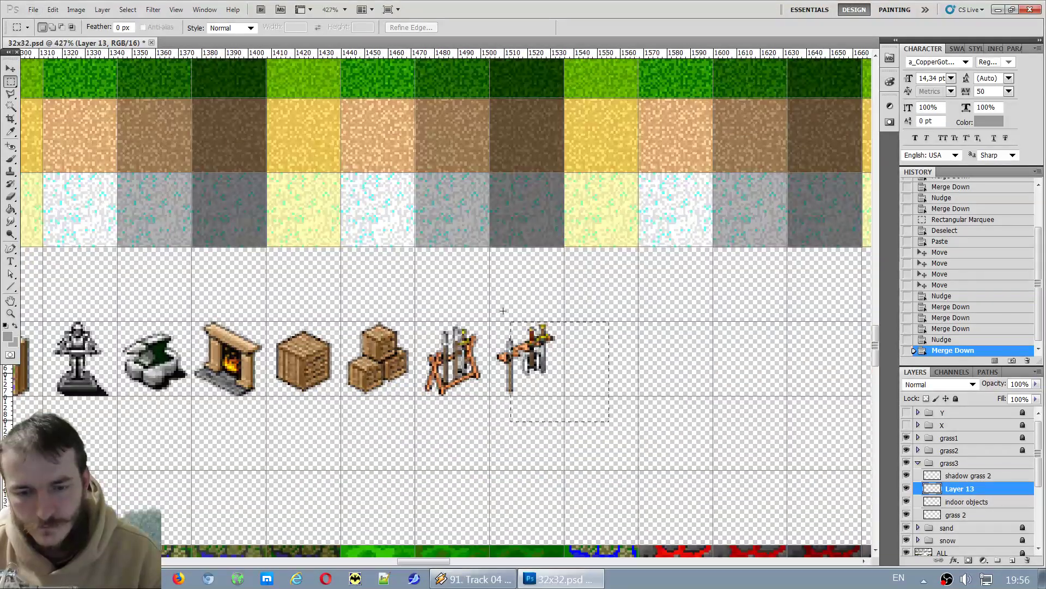
drag(503, 310, 494, 299)
click(535, 294)
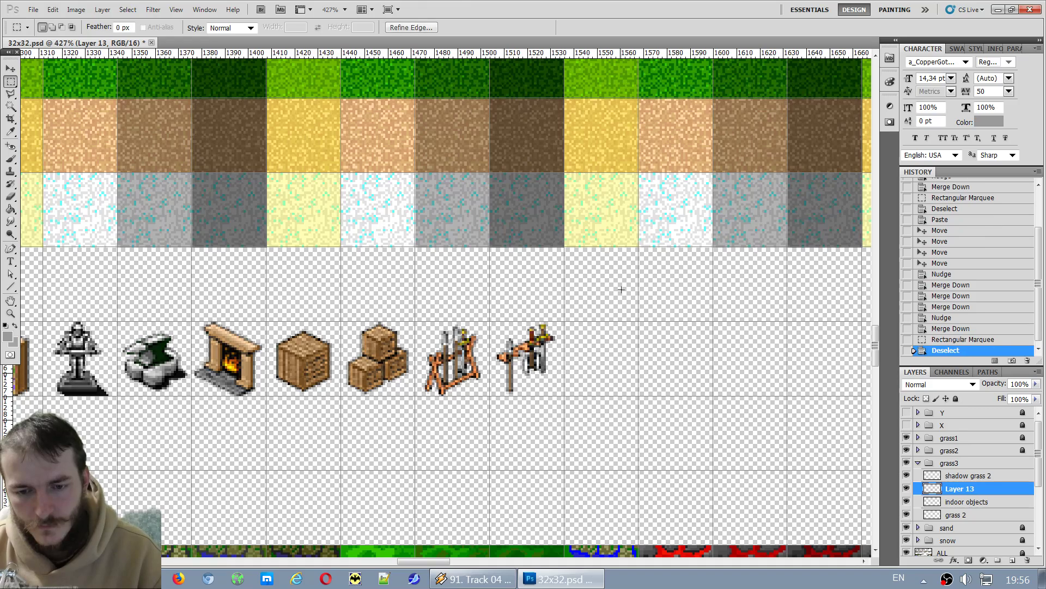
Save the 32x32.psd tileset.
scroll(174, 312, down, 5)
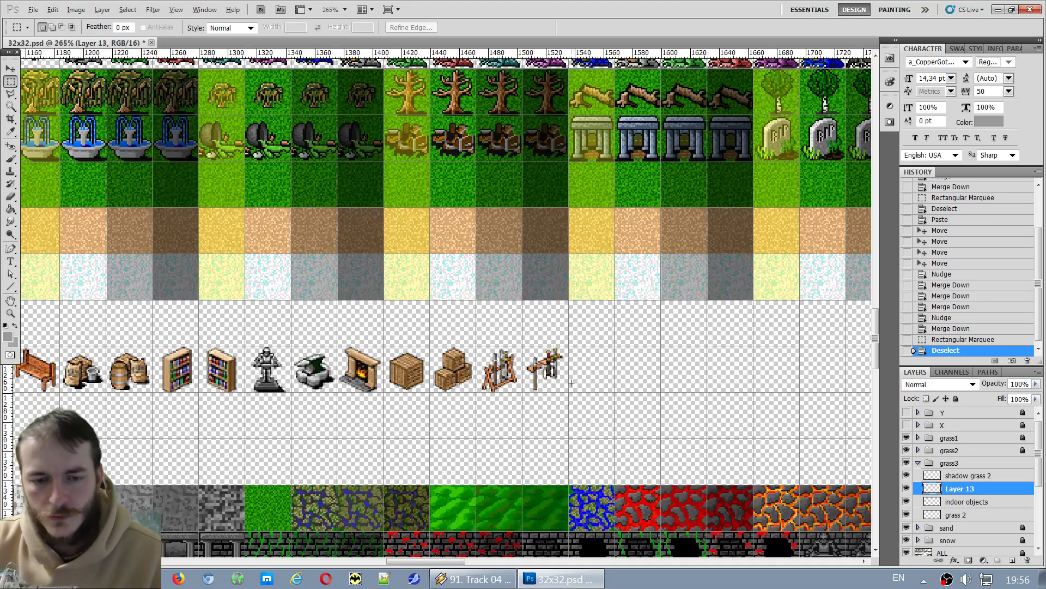
scroll(174, 312, up, 2)
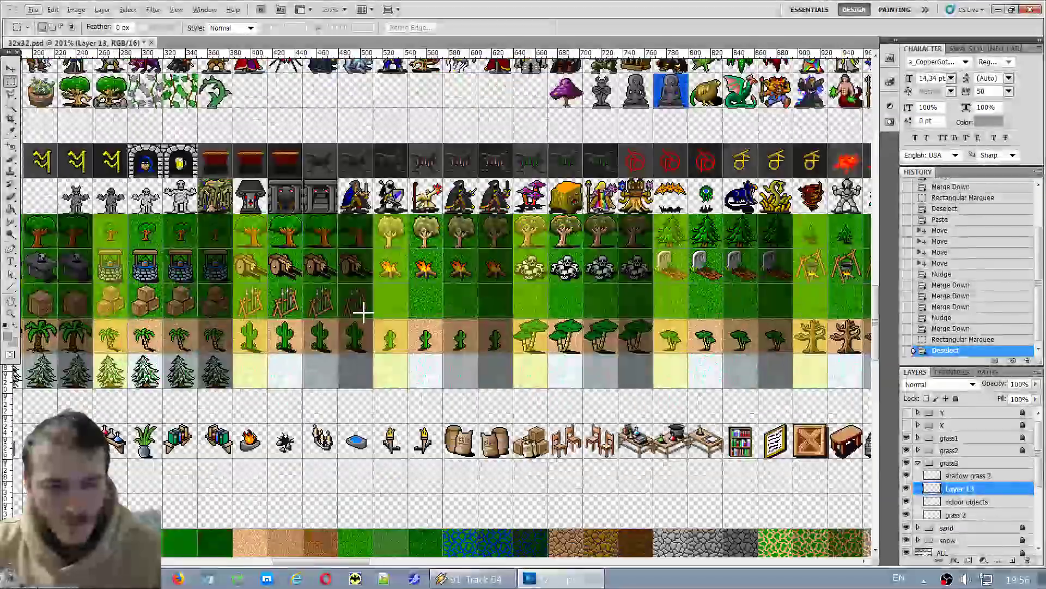
click(34, 9)
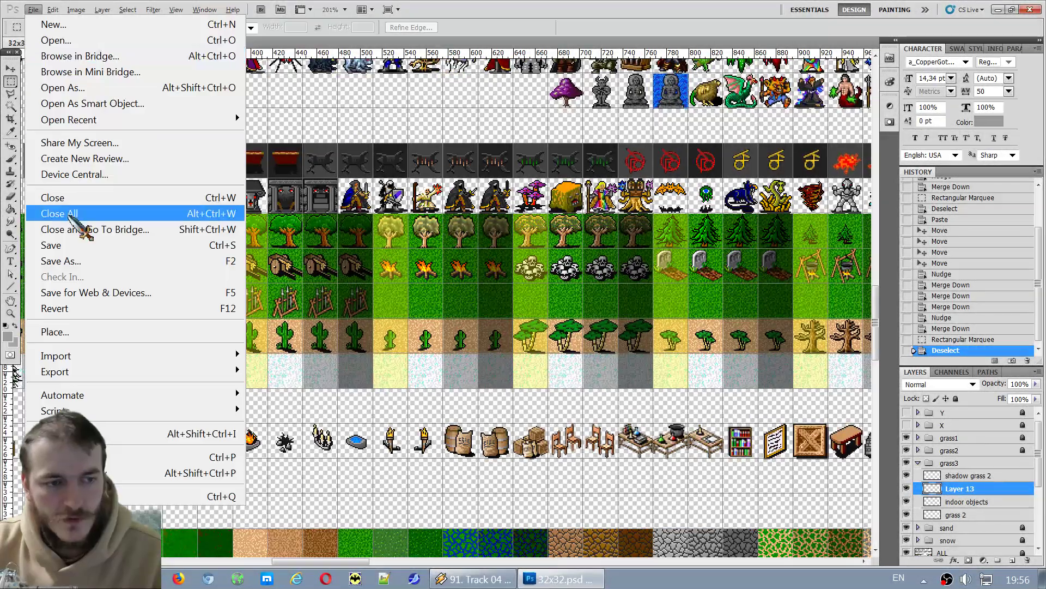
click(60, 245)
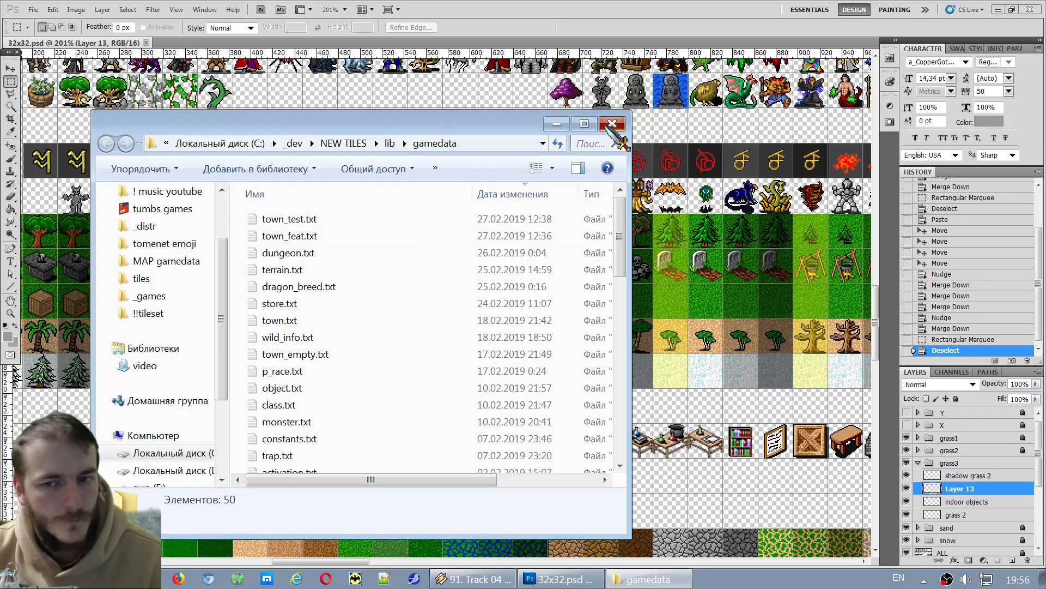
Switch to Windows Explorer, go to the Tome Tik Tilesheets folder, and open dg_dungeon32.png from its "+" subfolder in the photo viewer.
click(56, 293)
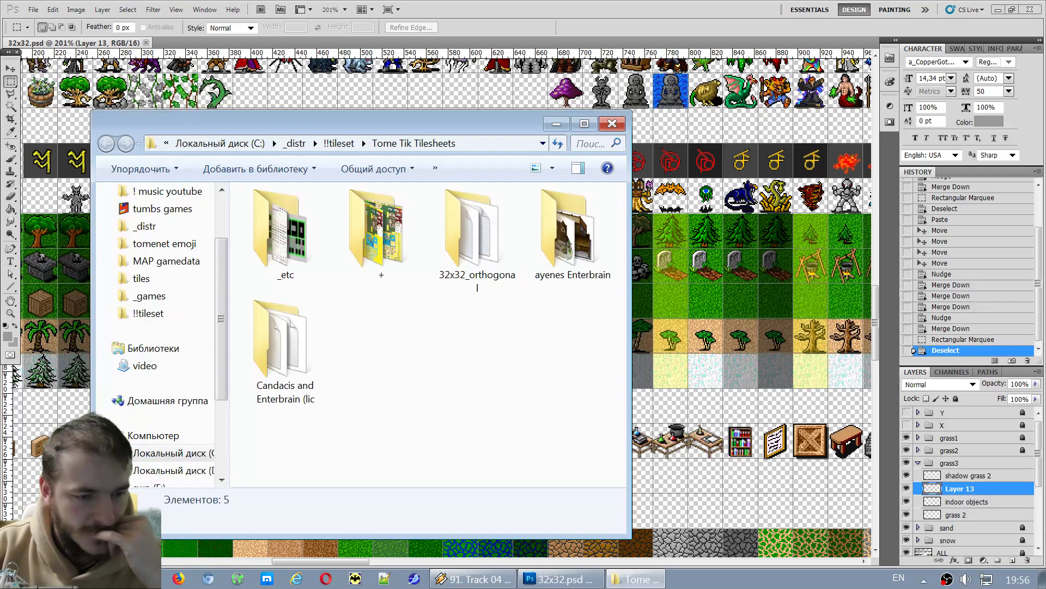
drag(436, 118, 548, 79)
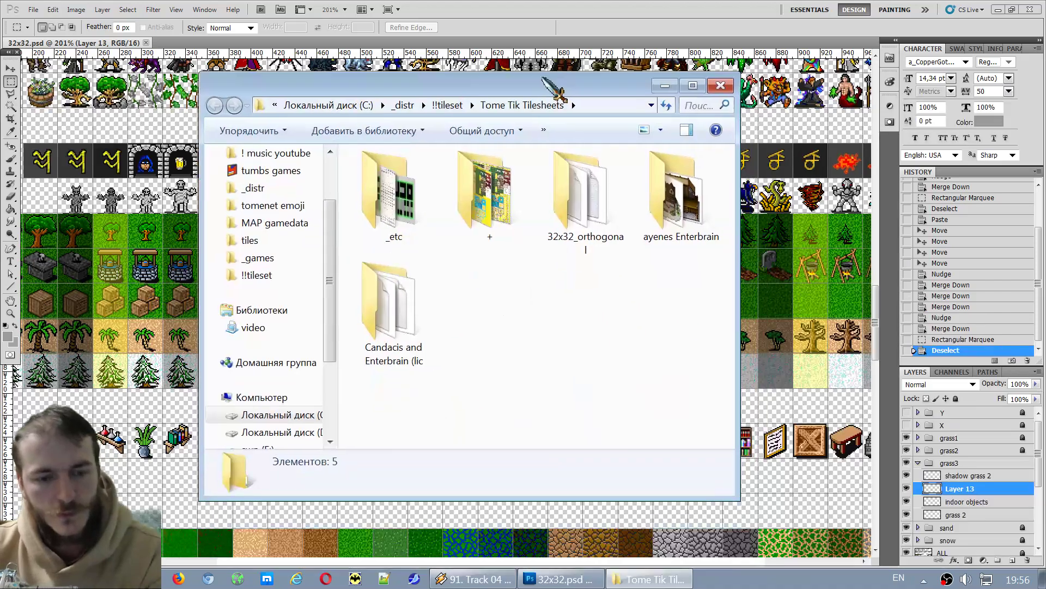
double_click(393, 199)
key(BackSpace)
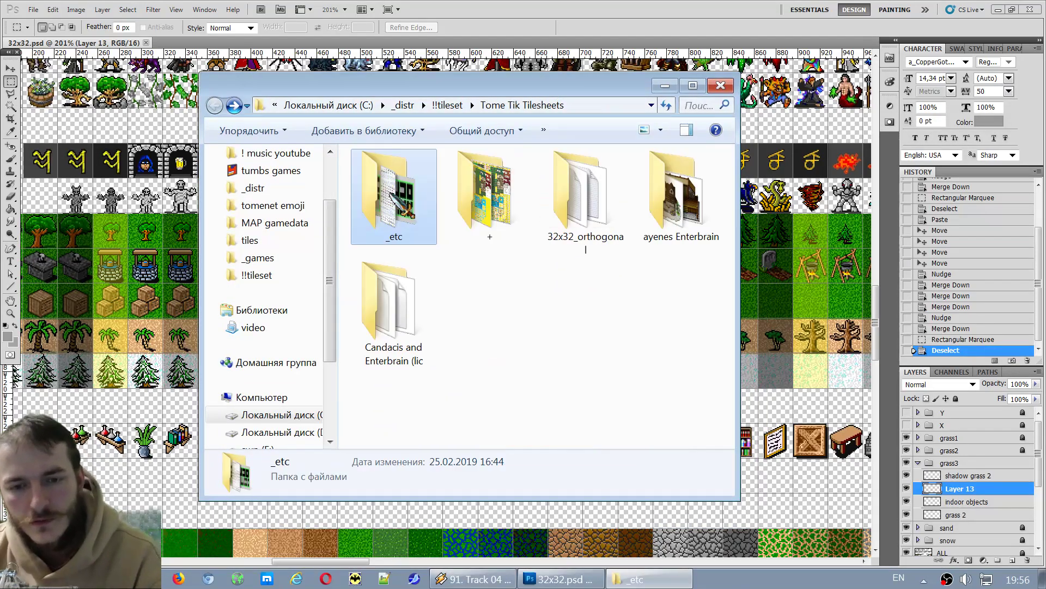
key(Right)
key(Return)
key(Down)
key(Right)
key(Up)
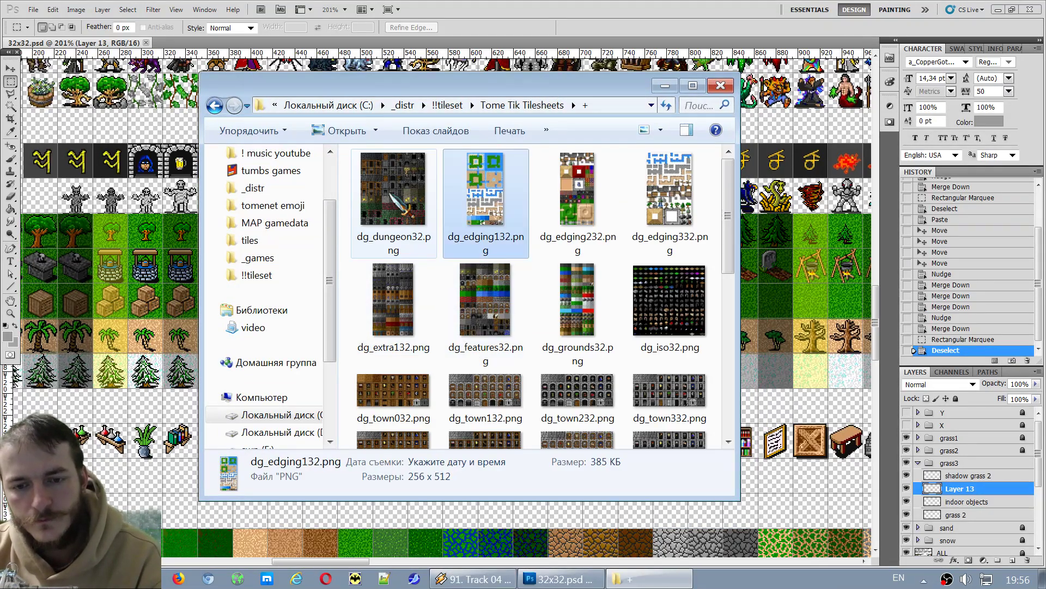
click(388, 191)
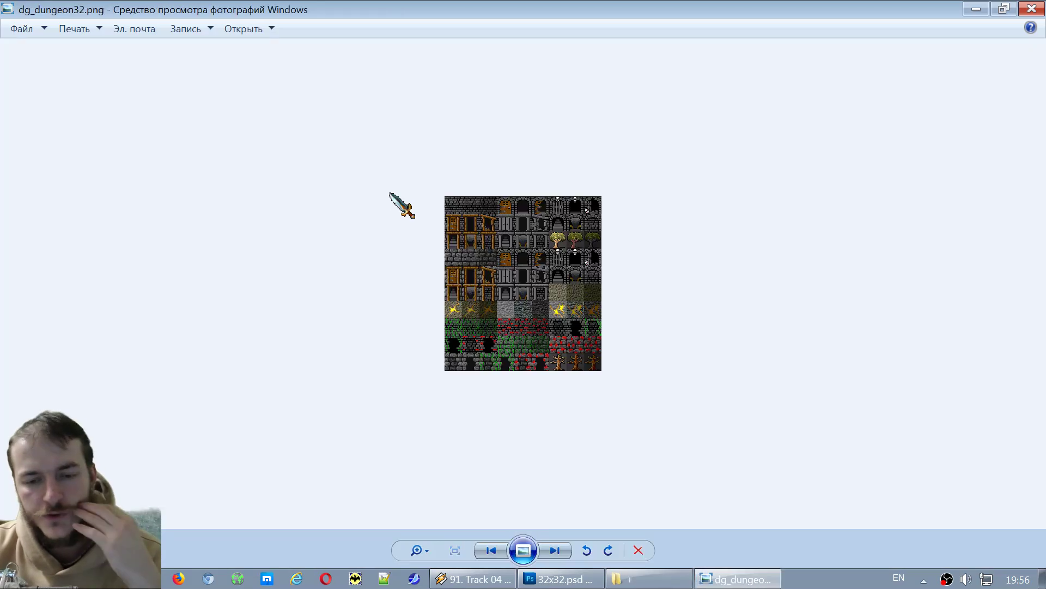
Look through the dg_ edging, extra, features and grounds tilesheets up to dg_iso32.png for usable objects.
key(Right)
key(Right)
scroll(545, 301, up, 1)
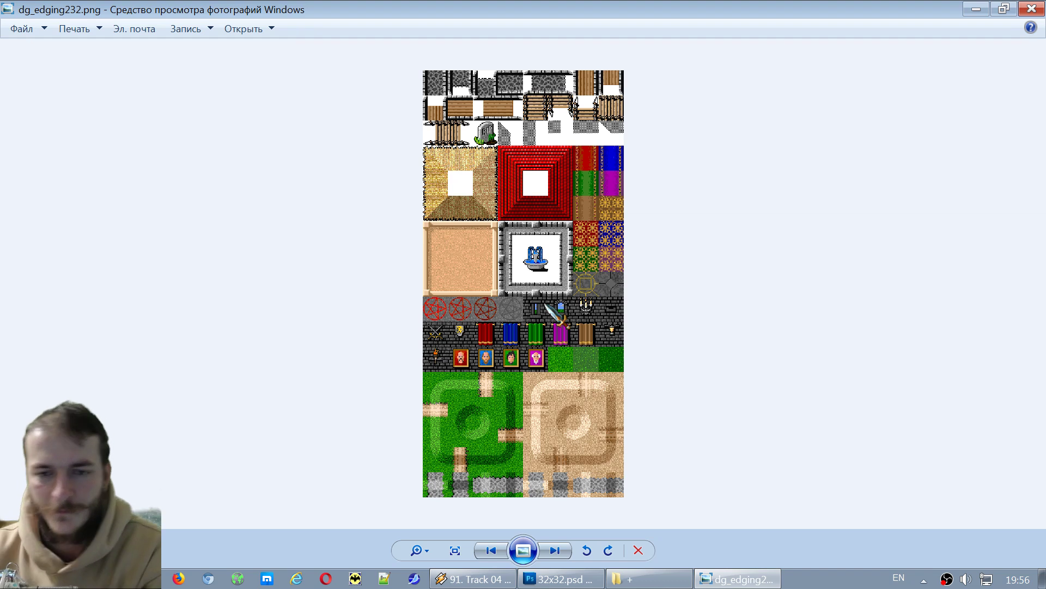
key(Right)
key(Right)
key(Left)
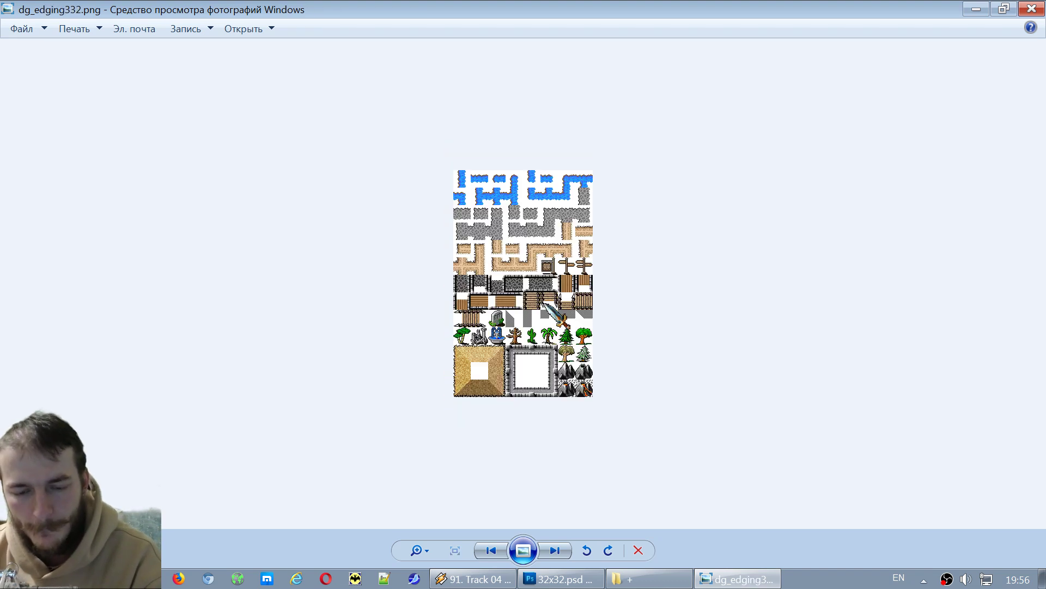
scroll(545, 303, up, 1)
key(Right)
key(Right)
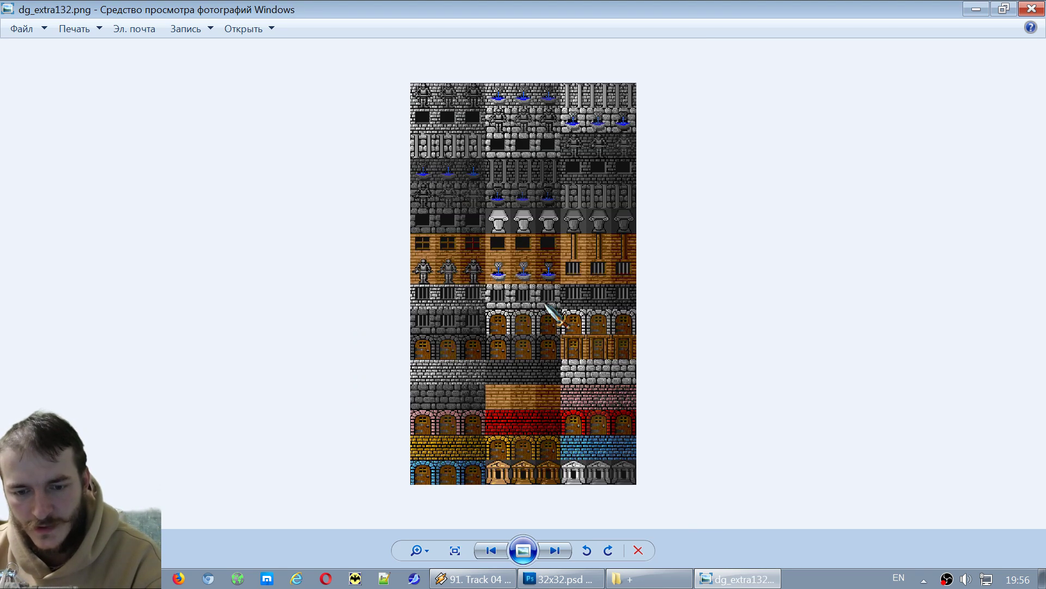
scroll(545, 303, up, 2)
key(Right)
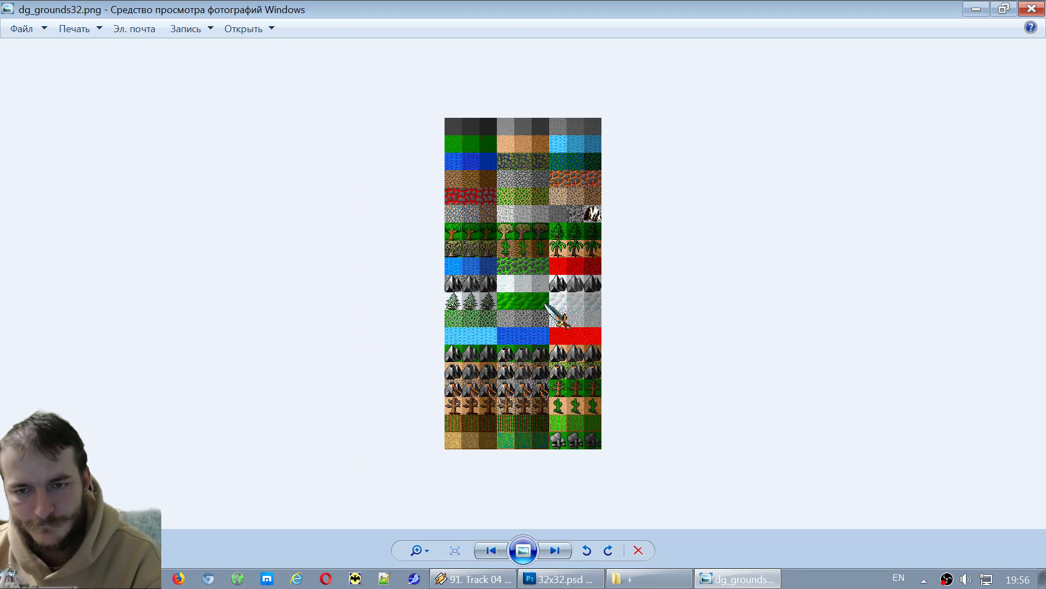
scroll(544, 304, up, 2)
key(Right)
scroll(545, 304, up, 1)
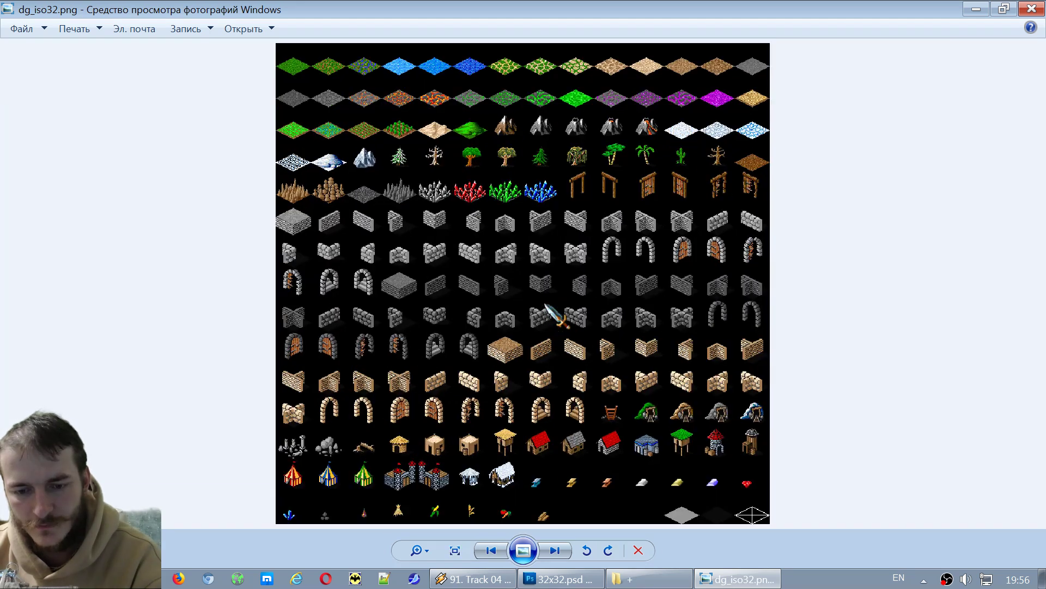
Examine the isometric terrain, wall and building tiles in dg_iso32.png at closer magnification.
scroll(545, 304, down, 1)
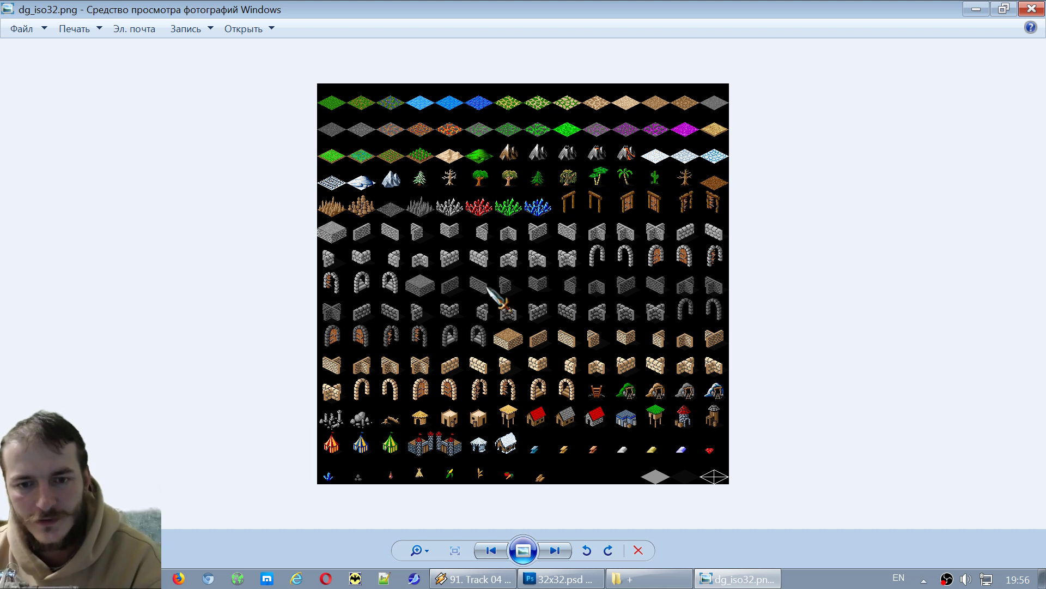
scroll(493, 297, up, 1)
scroll(495, 381, down, 1)
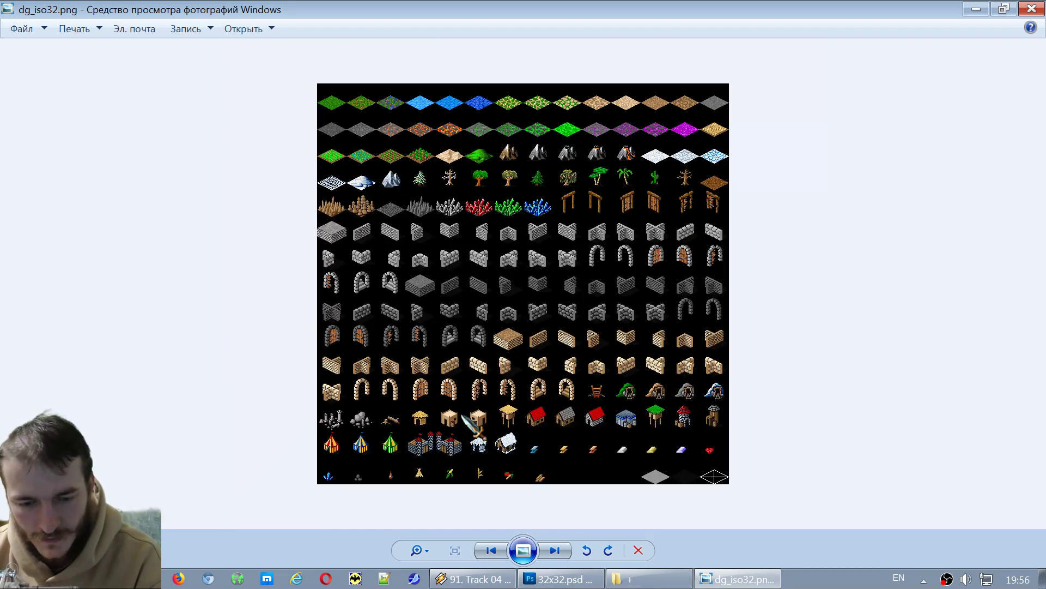
scroll(498, 479, up, 1)
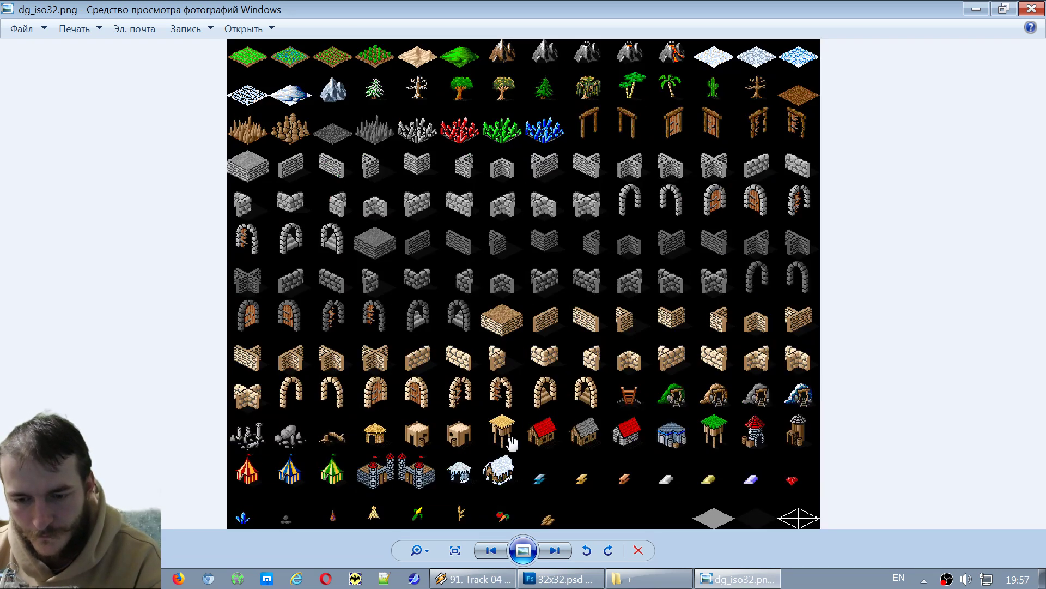
scroll(512, 444, down, 1)
key(Right)
key(Left)
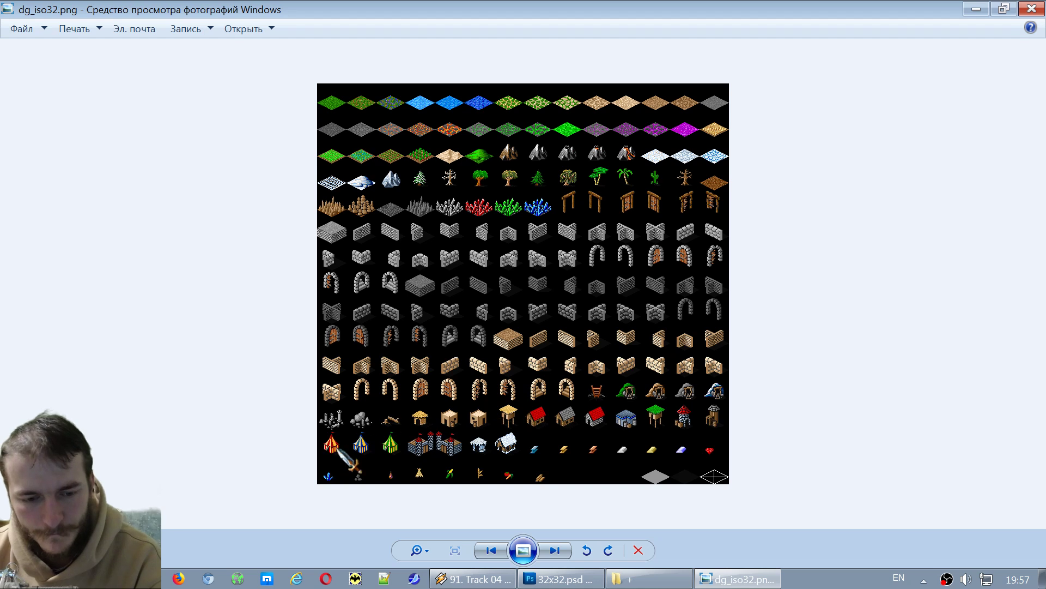
scroll(339, 451, up, 1)
Look through the dg_town tilesheets, DO_More 54x54.png and DO_SysPics_Spells.png for further usable objects.
key(Right)
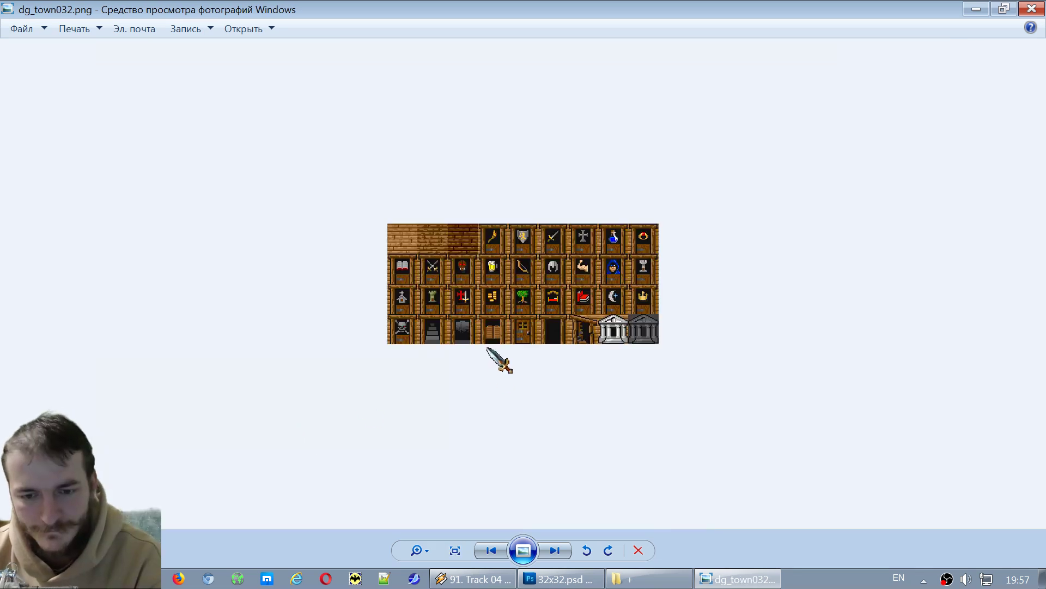
key(Right)
key(Right)
key(Right)
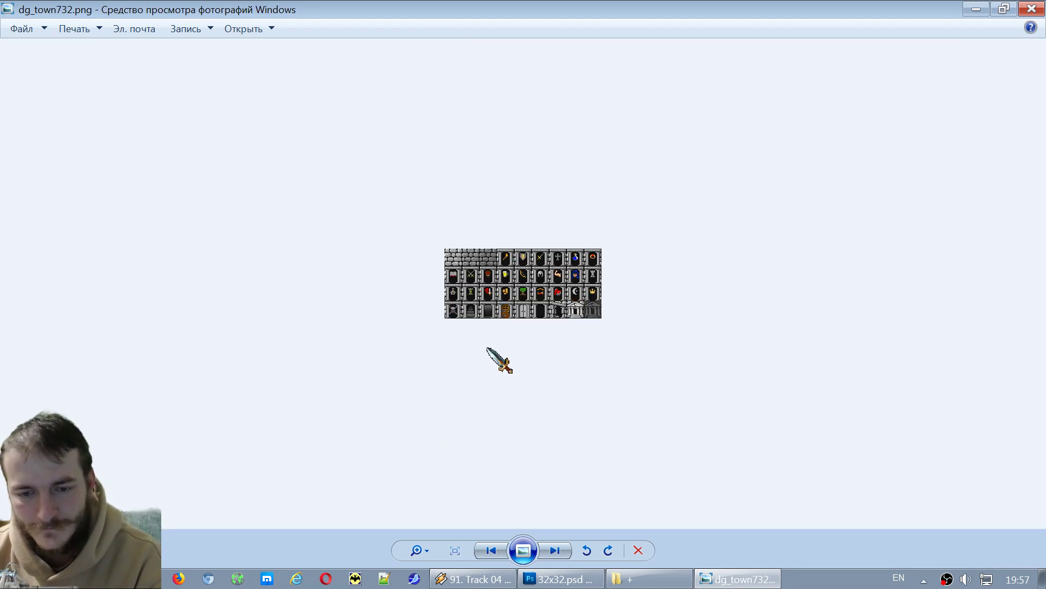
key(Right)
key(Right)
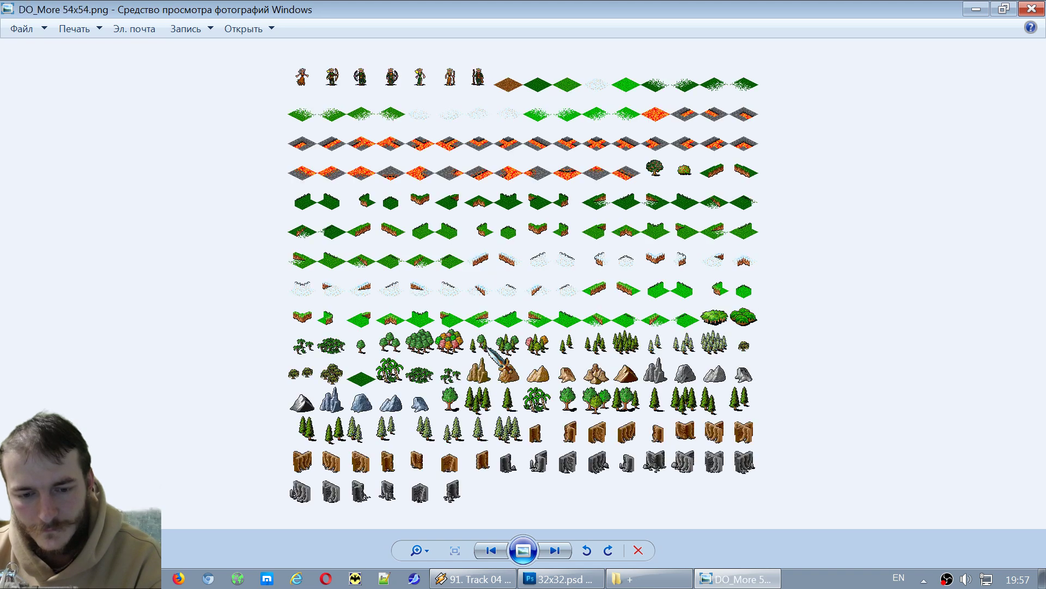
key(Right)
scroll(500, 361, up, 5)
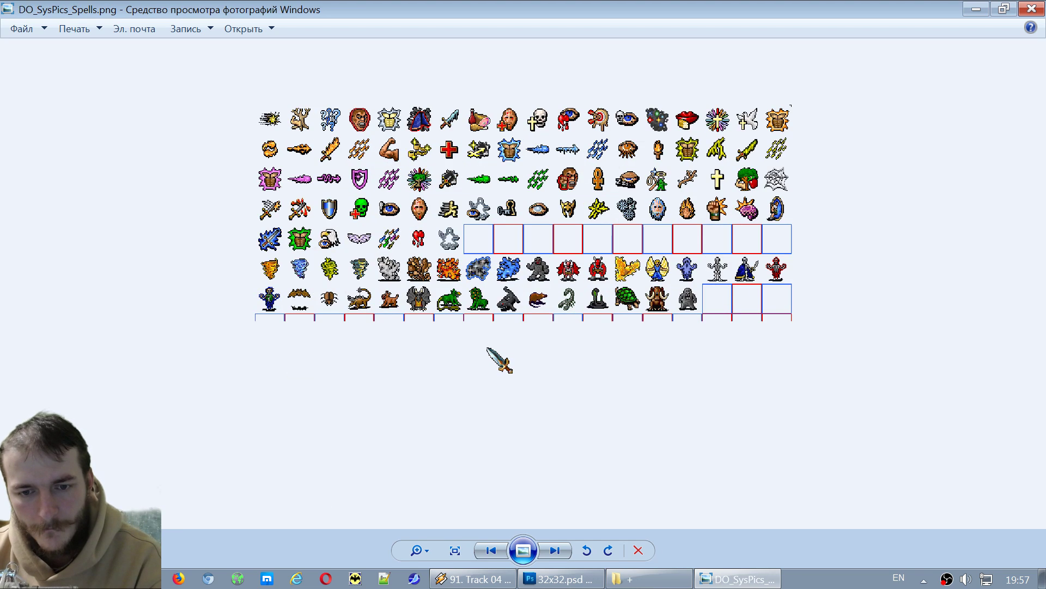
scroll(524, 235, down, 3)
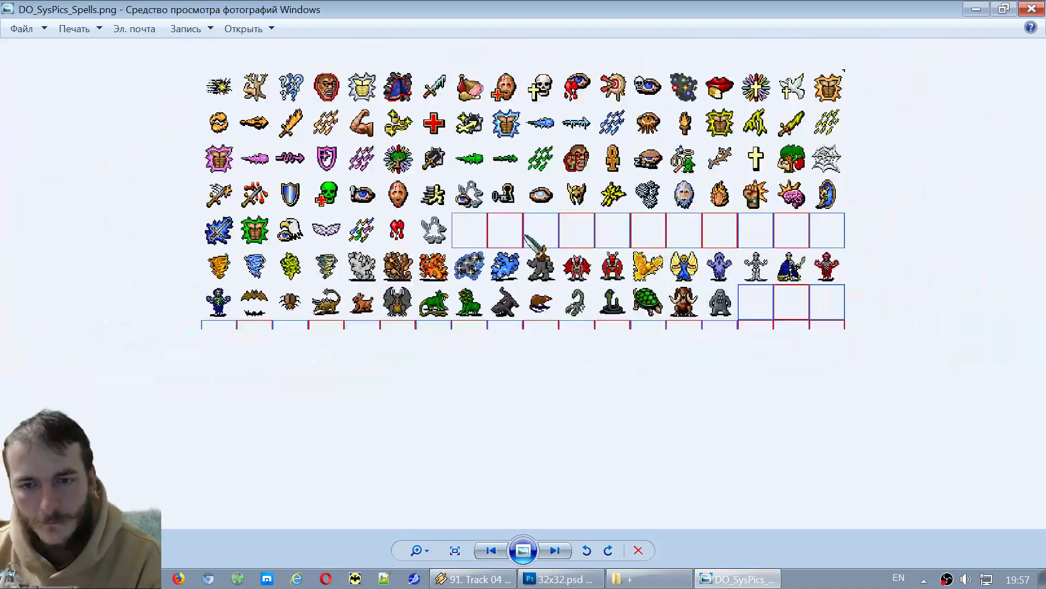
Examine the DO_Terrain.png sheet from the gates and tables down to the weapon racks, paintings and windows.
key(Right)
scroll(524, 240, up, 5)
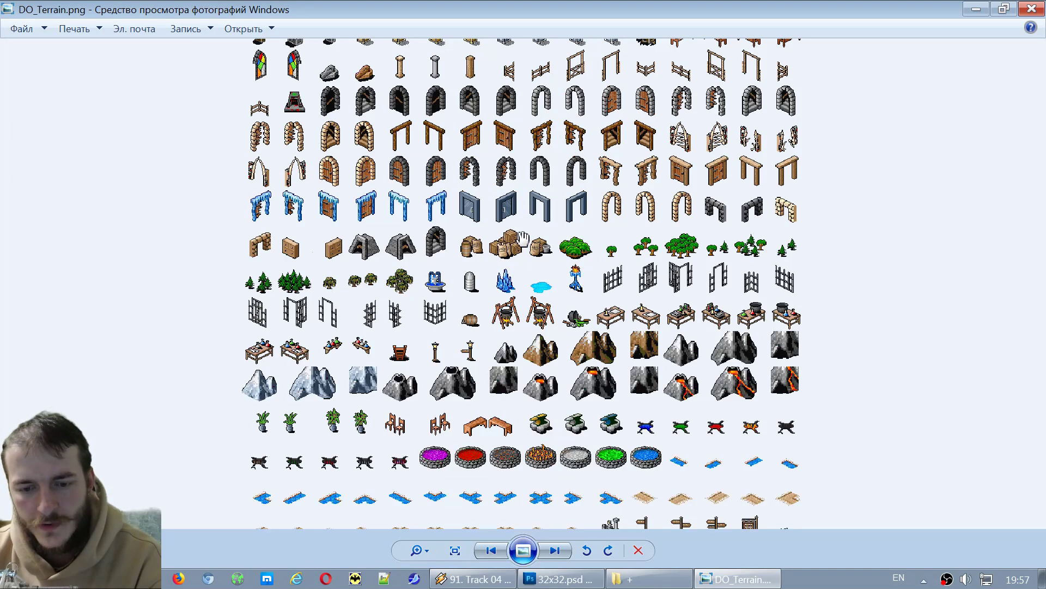
drag(560, 412, 551, 218)
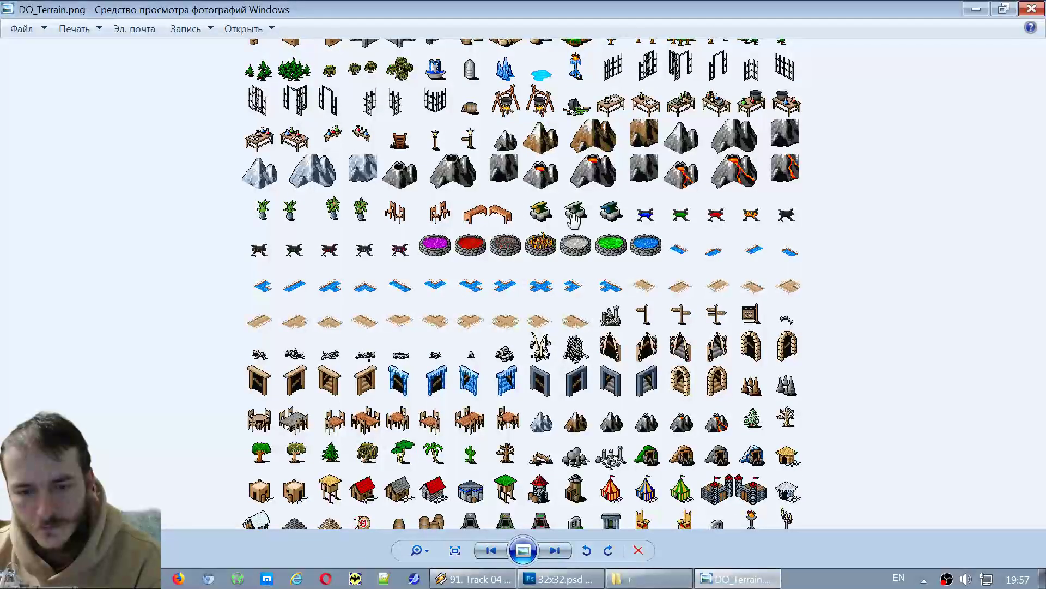
drag(545, 430, 526, 84)
drag(537, 523, 531, 106)
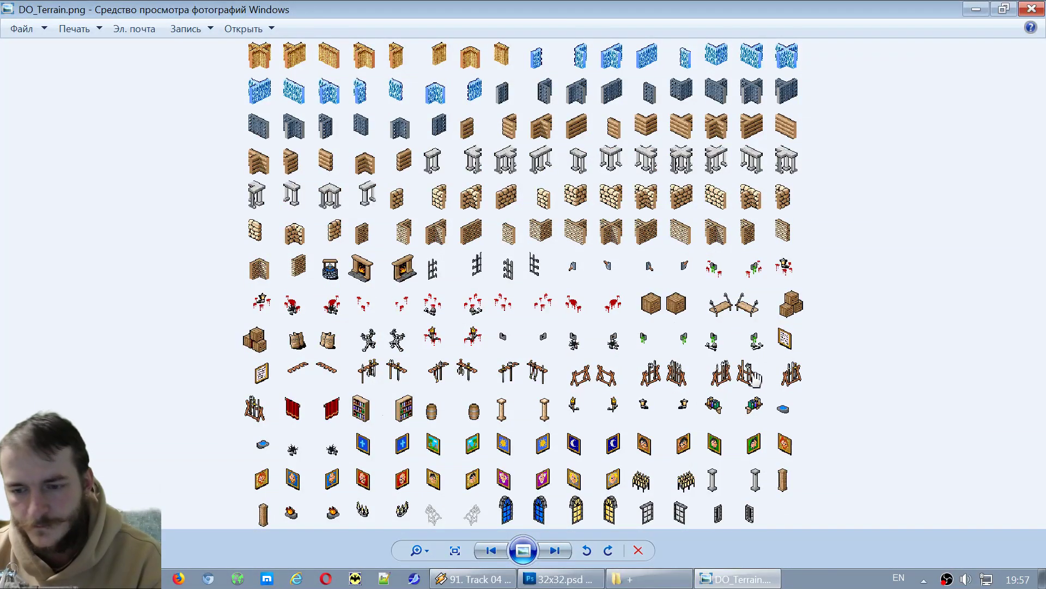
scroll(750, 321, up, 1)
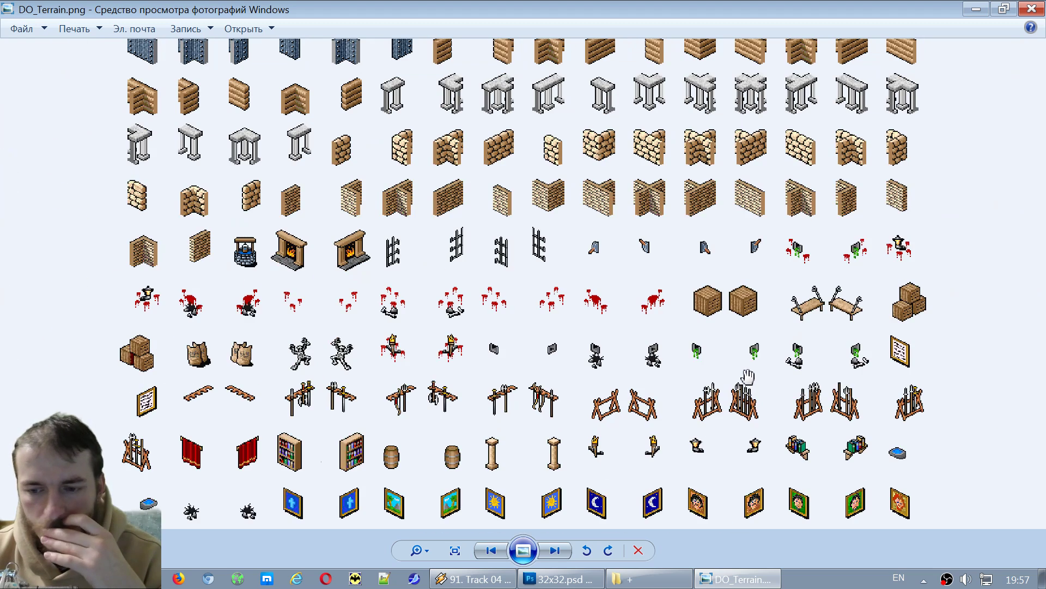
drag(607, 461, 629, 366)
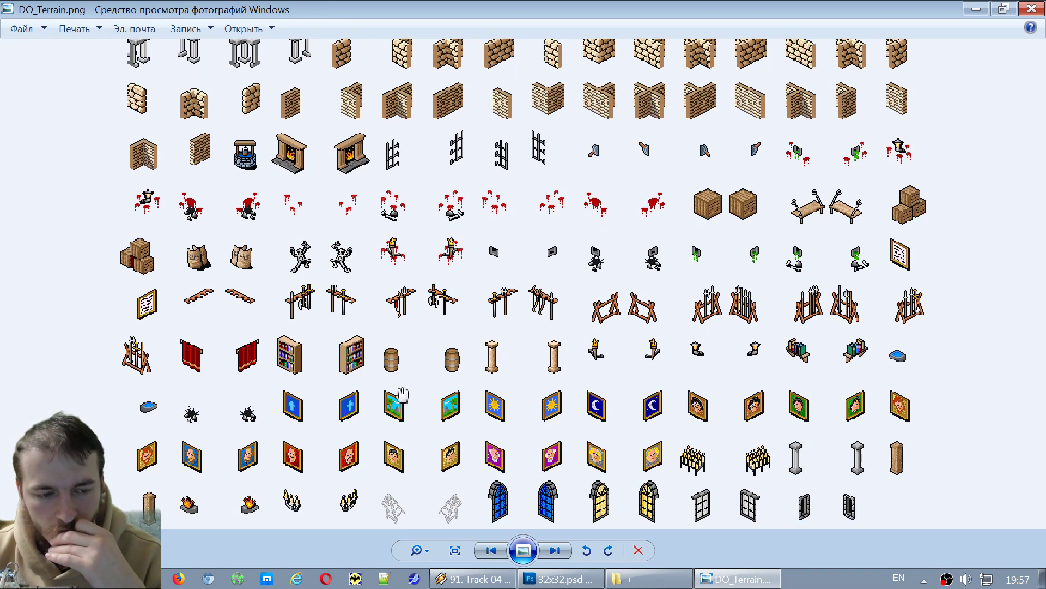
scroll(228, 401, down, 1)
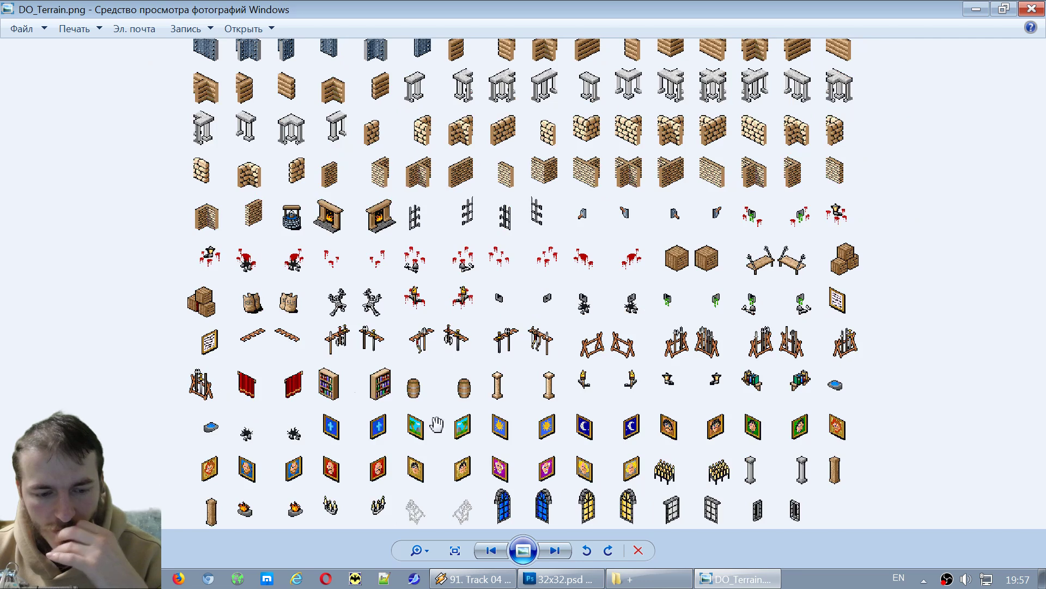
scroll(540, 455, down, 2)
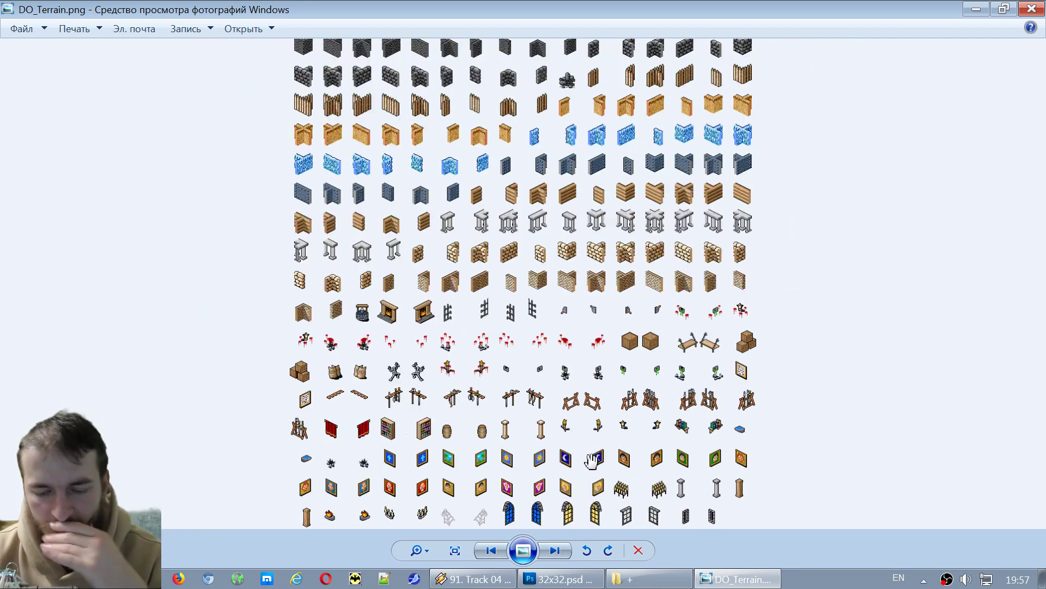
Examine the paintings, windows, weapon racks, fireplaces and wall decorations at the lower end of DO_Terrain.png at closer magnification.
scroll(577, 474, up, 4)
scroll(642, 273, down, 1)
scroll(646, 399, up, 1)
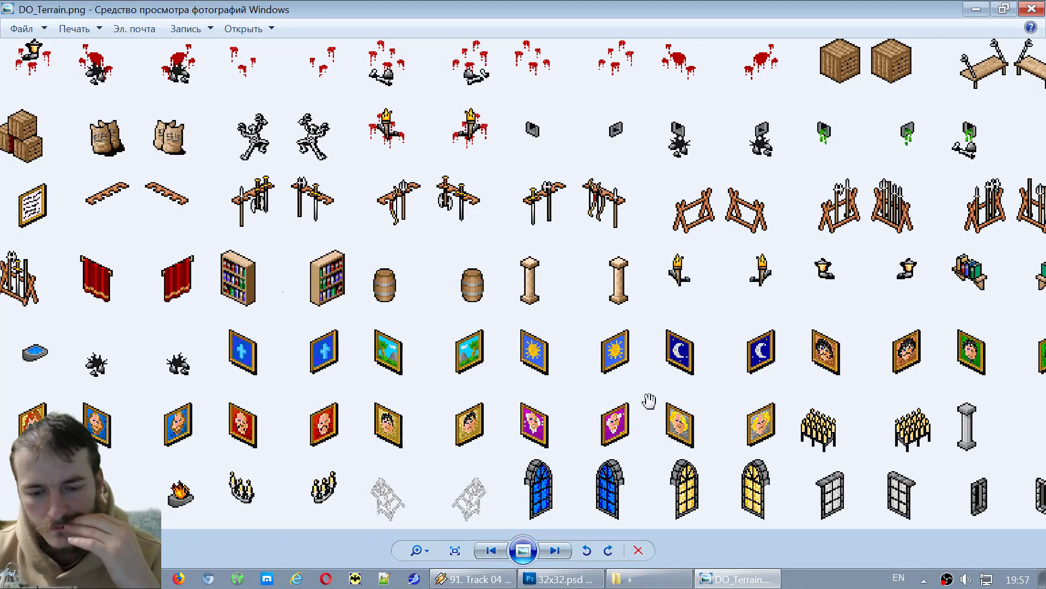
scroll(649, 400, down, 1)
scroll(695, 456, up, 2)
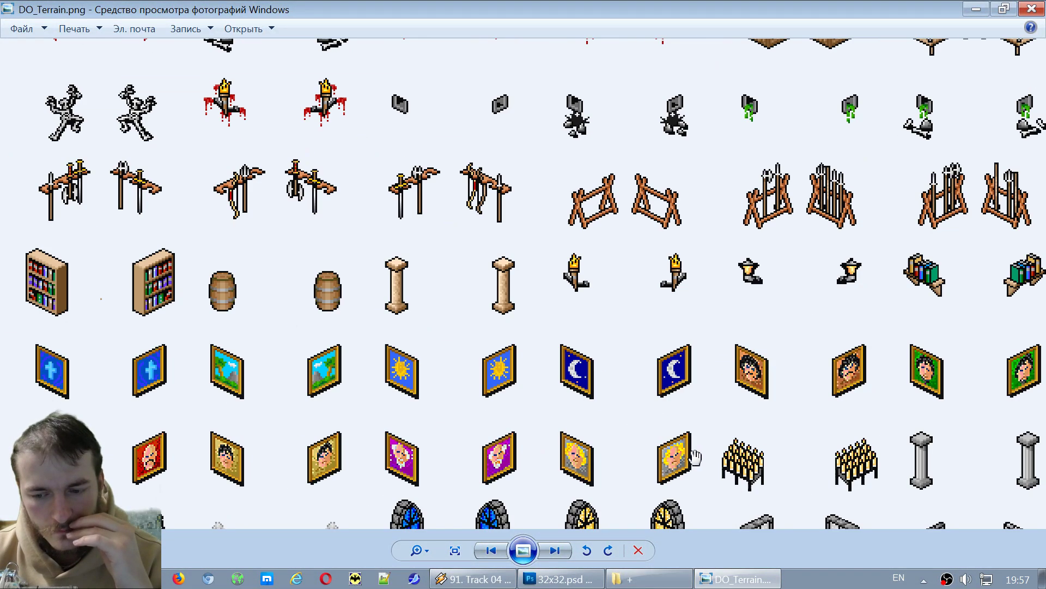
scroll(709, 463, down, 1)
scroll(545, 365, down, 1)
scroll(327, 289, down, 1)
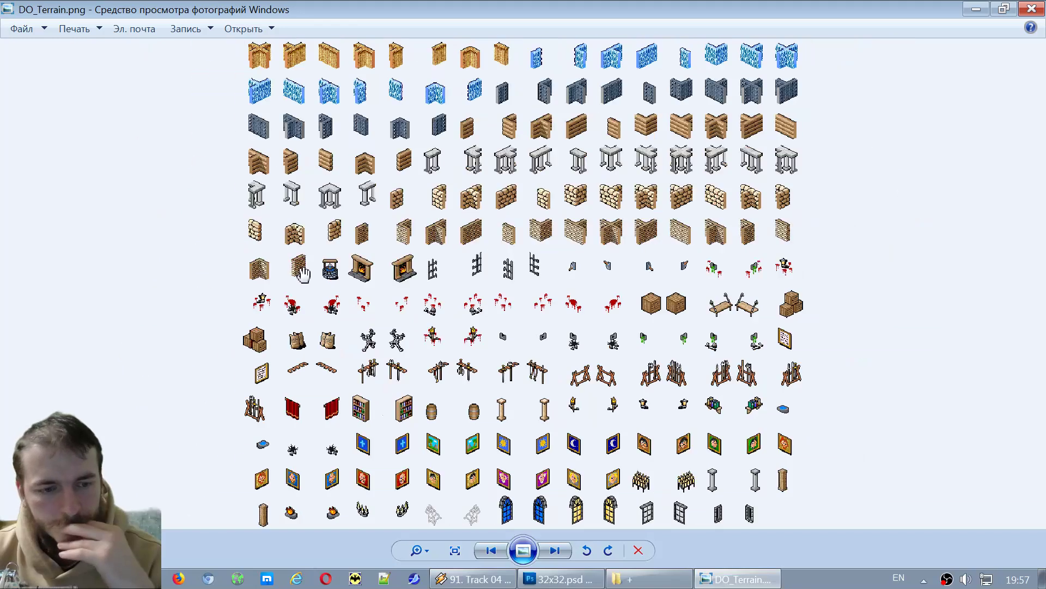
scroll(302, 274, up, 1)
scroll(339, 290, up, 1)
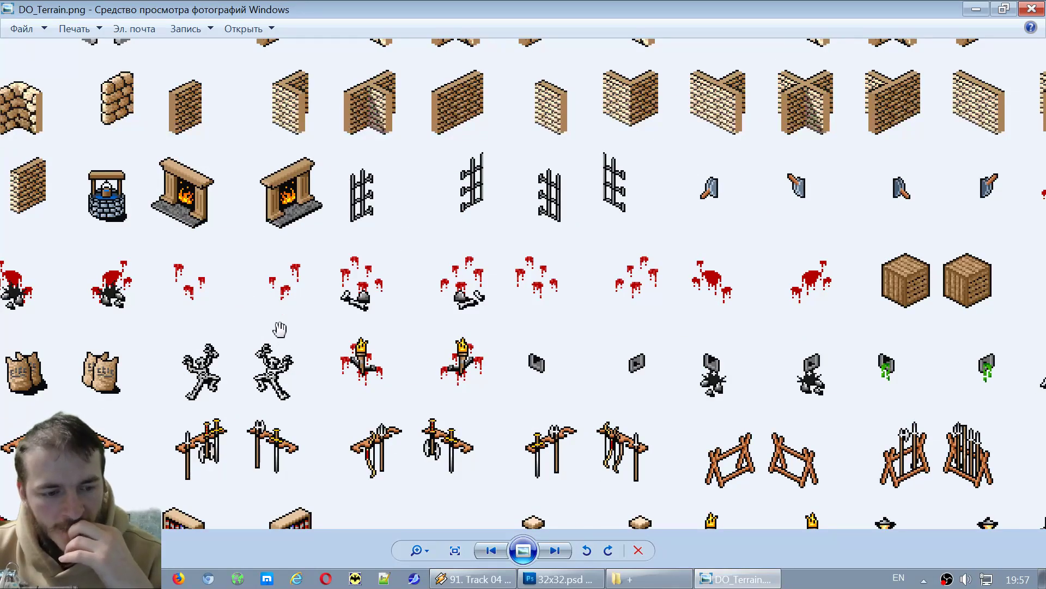
scroll(280, 329, down, 1)
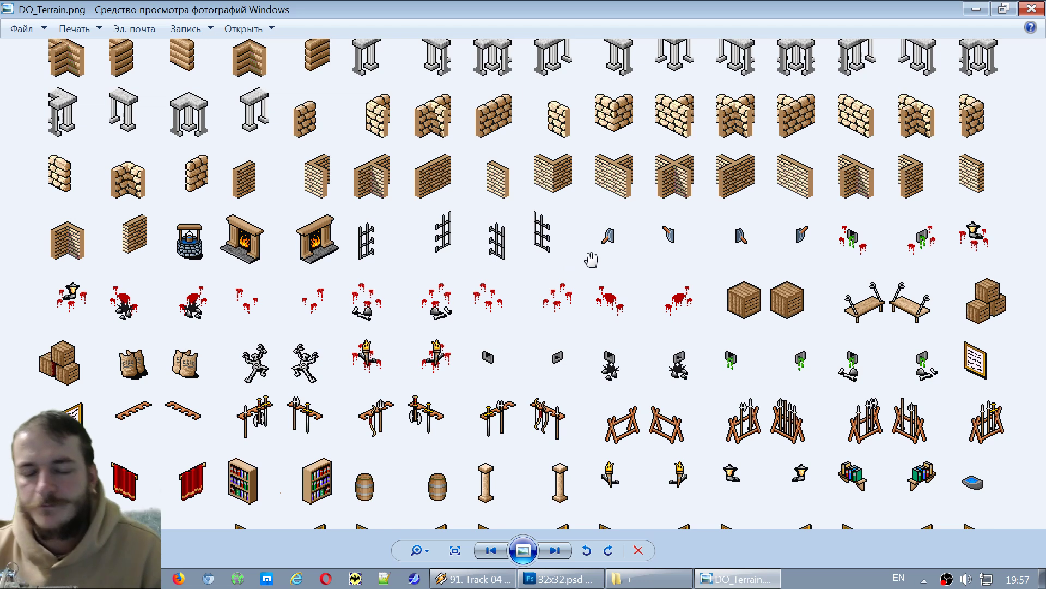
Look through the wall, building, barrel, throne, table and doorway objects in the middle of DO_Terrain.png.
scroll(591, 260, down, 5)
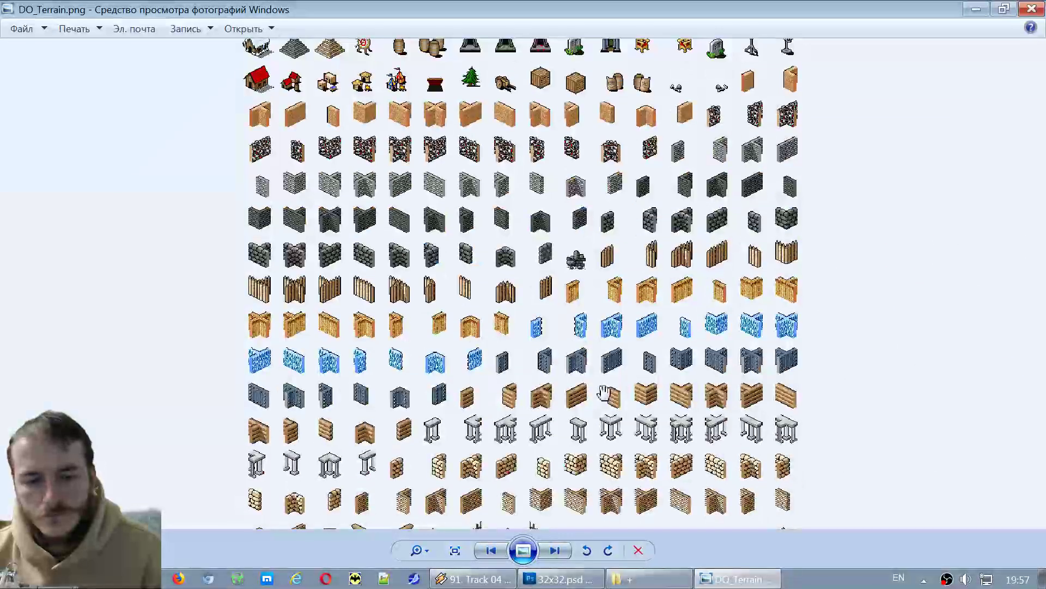
scroll(604, 392, up, 3)
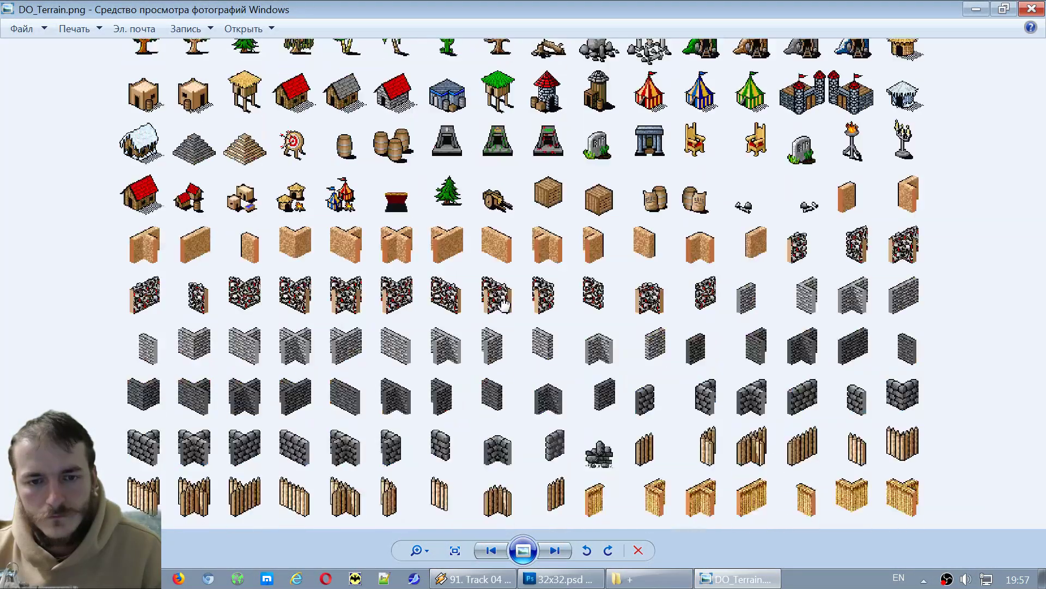
scroll(484, 284, up, 1)
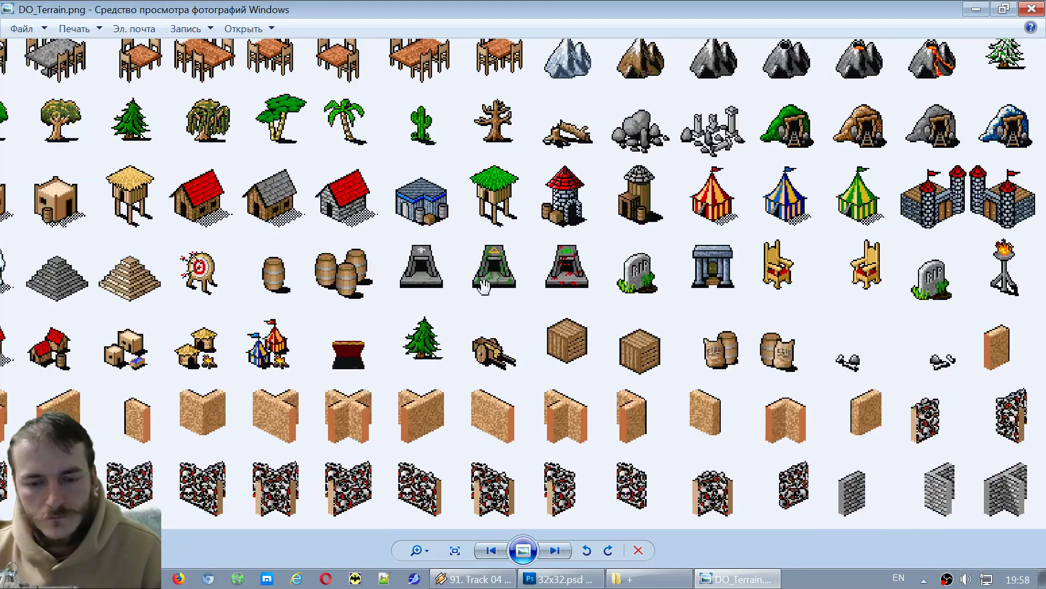
scroll(484, 284, down, 4)
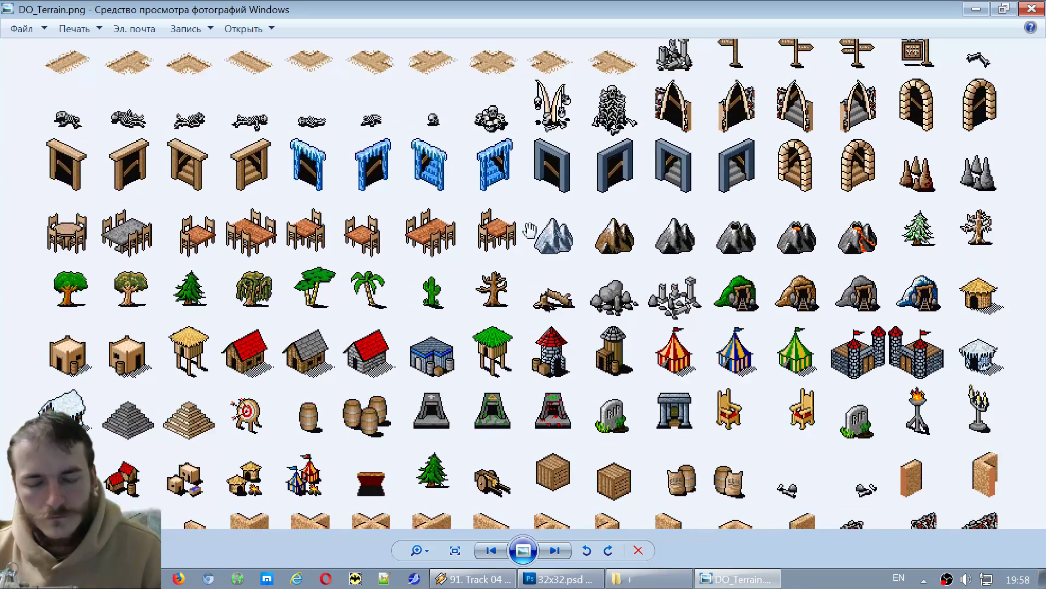
drag(529, 231, 547, 284)
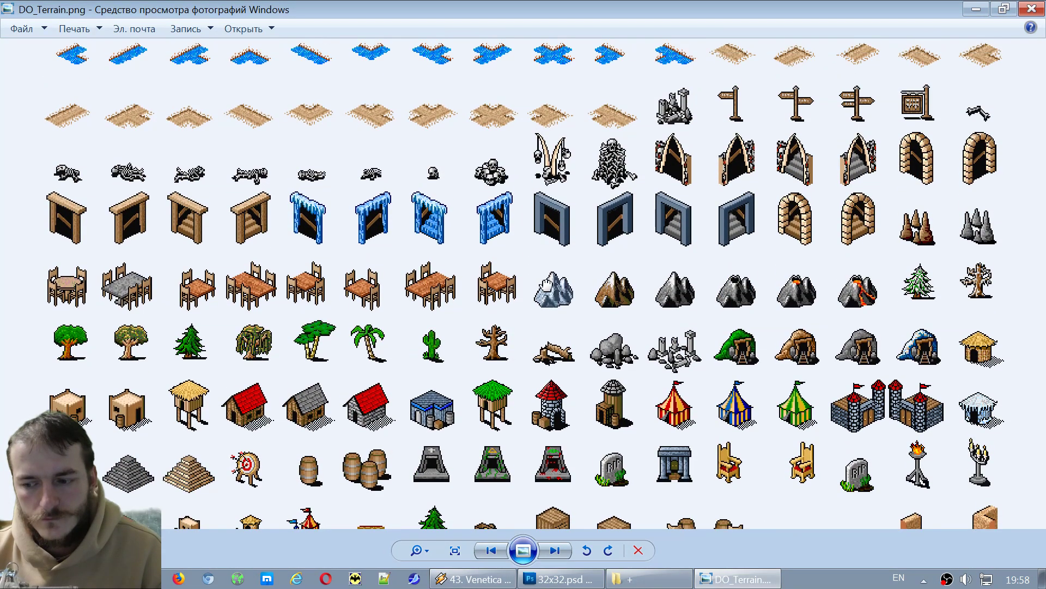
scroll(546, 283, down, 1)
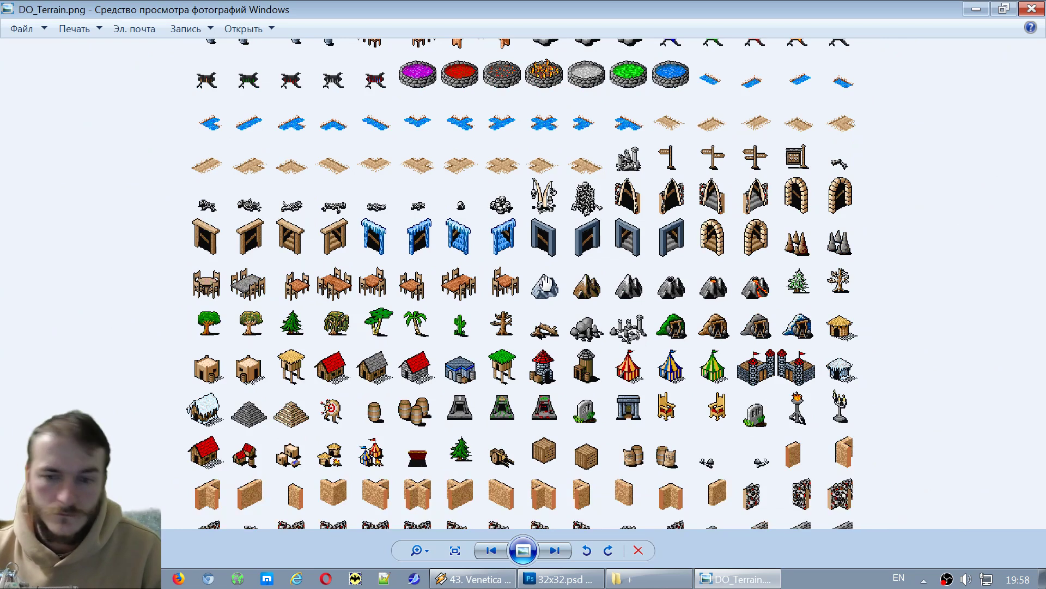
scroll(544, 284, up, 1)
scroll(544, 283, down, 1)
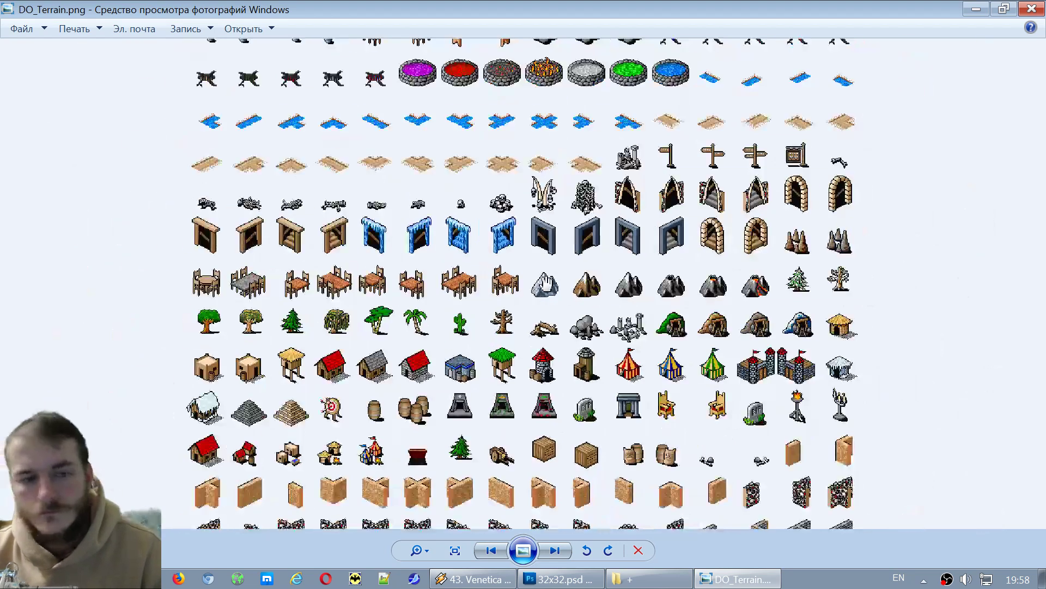
drag(524, 101, 526, 261)
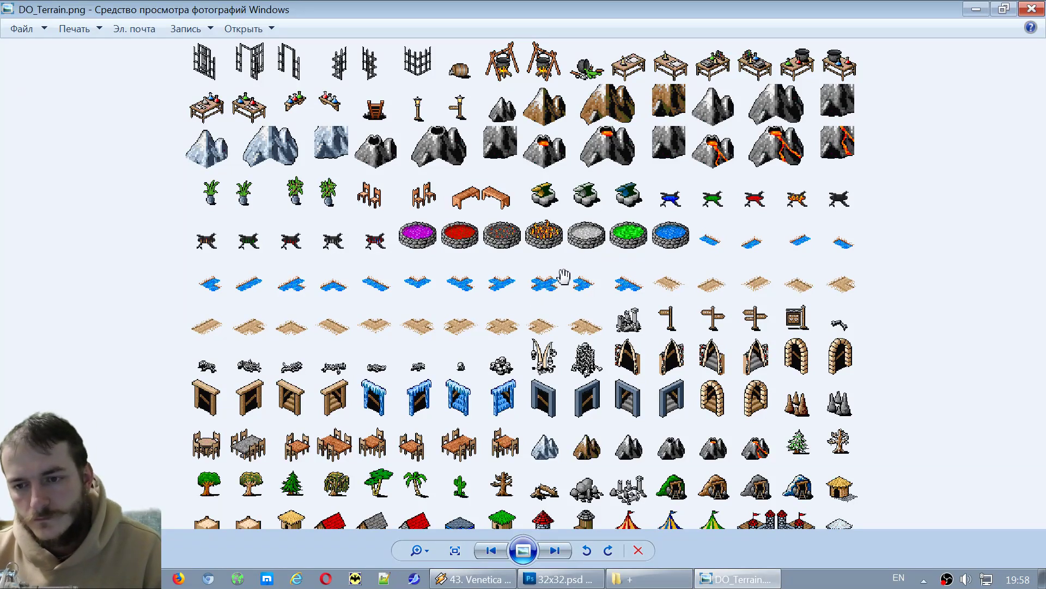
Examine the upper part of DO_Terrain.png from the potion tables and gates up to the chests, beds and ground tiles.
drag(560, 208, 621, 470)
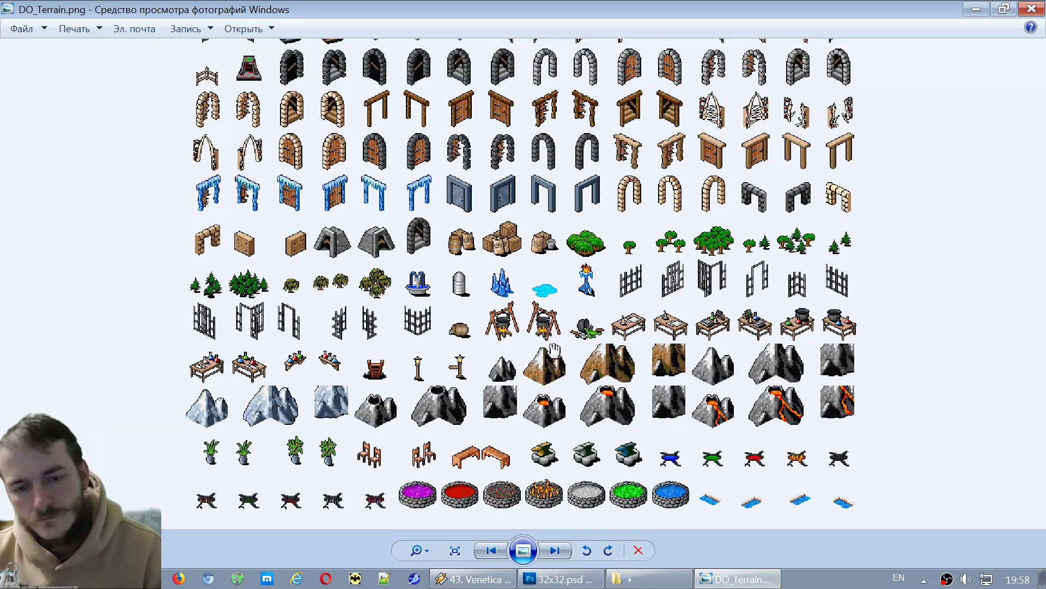
scroll(452, 350, up, 2)
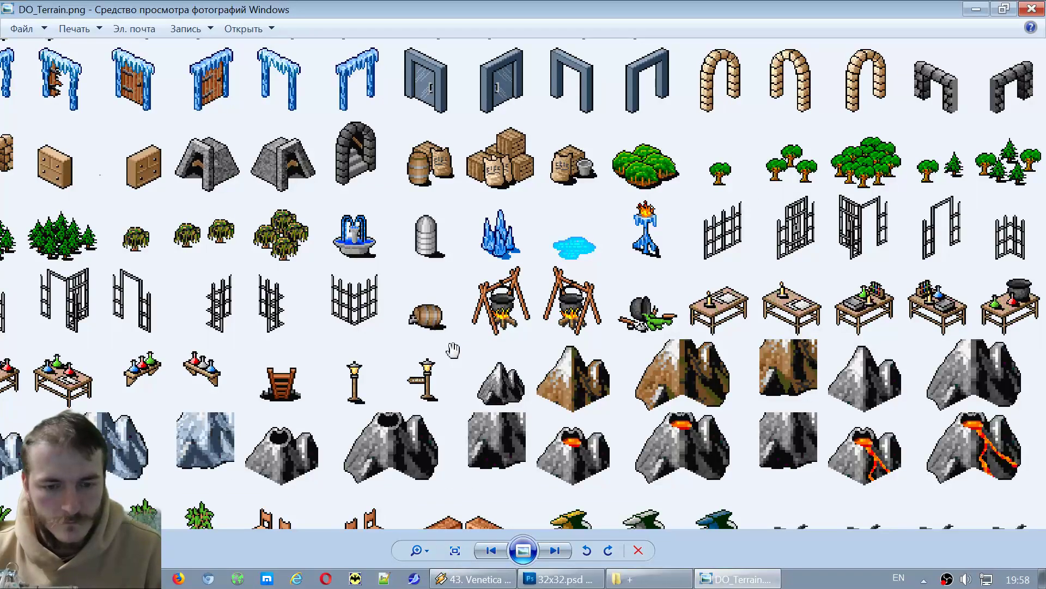
scroll(453, 350, down, 2)
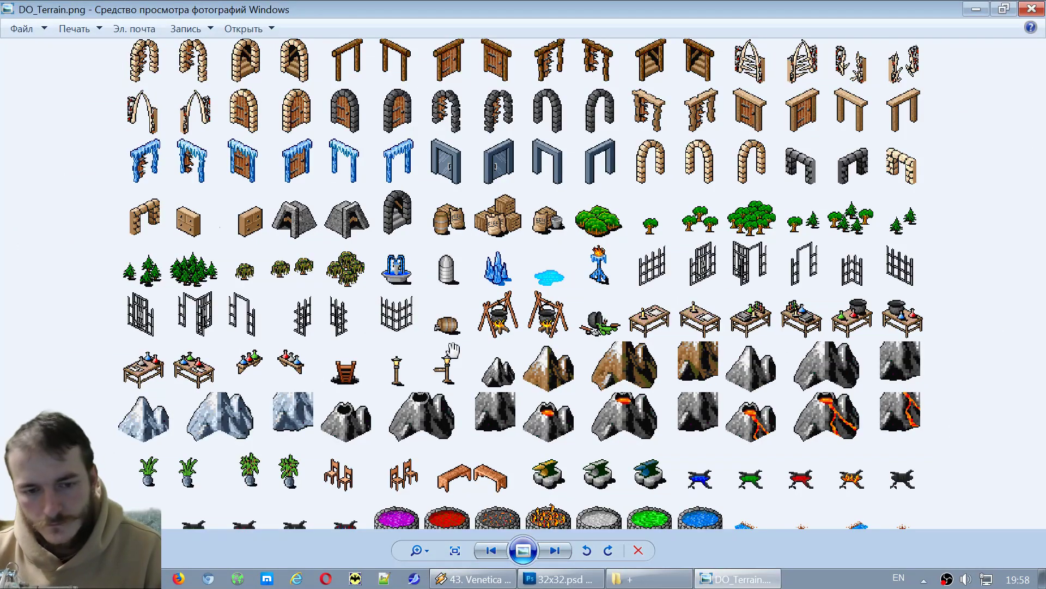
drag(478, 263, 498, 360)
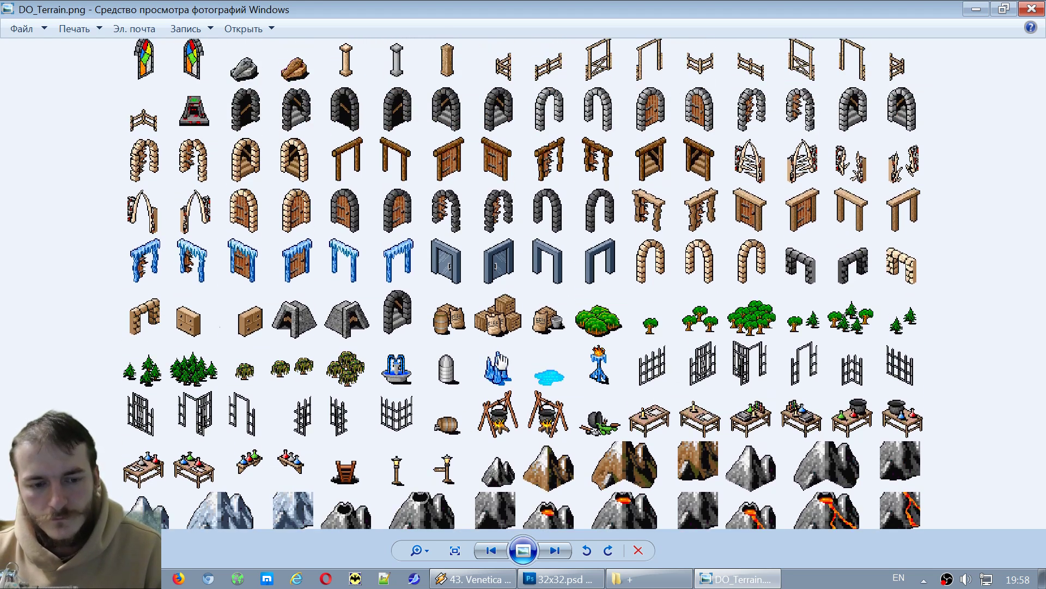
drag(561, 290, 567, 474)
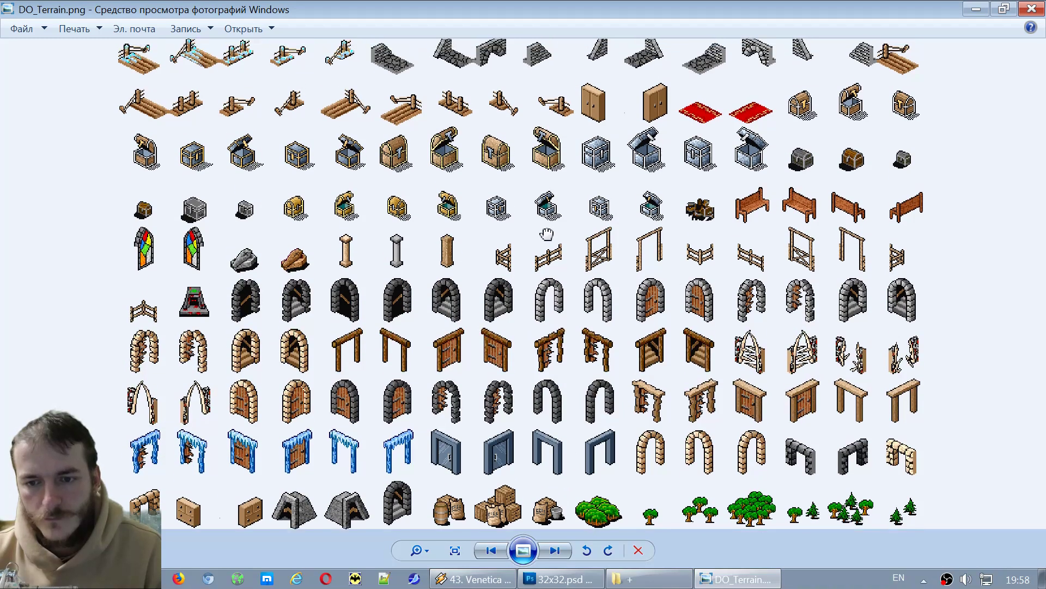
drag(546, 235, 584, 410)
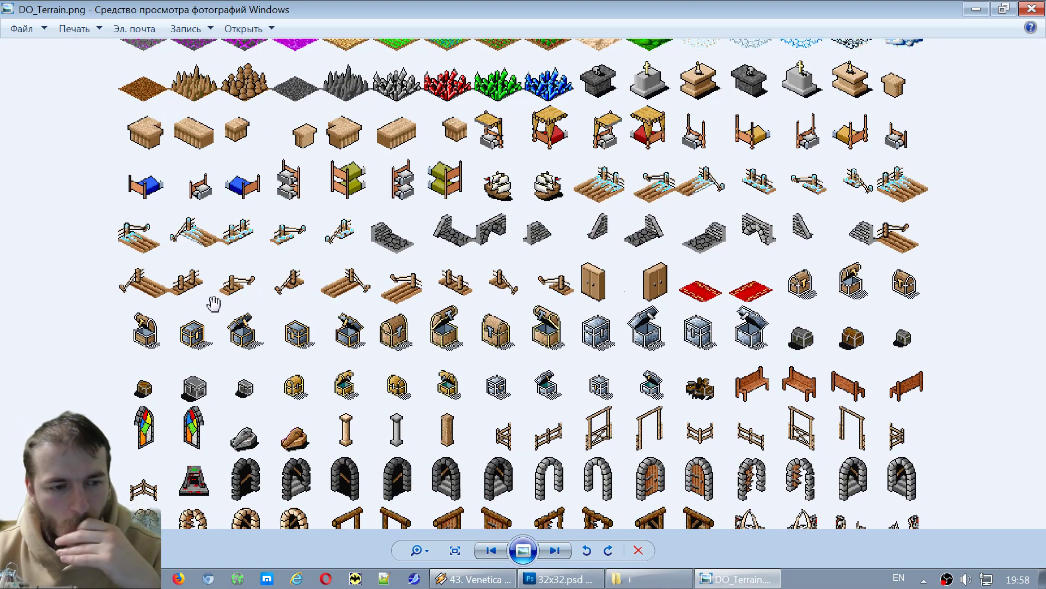
drag(321, 204, 327, 261)
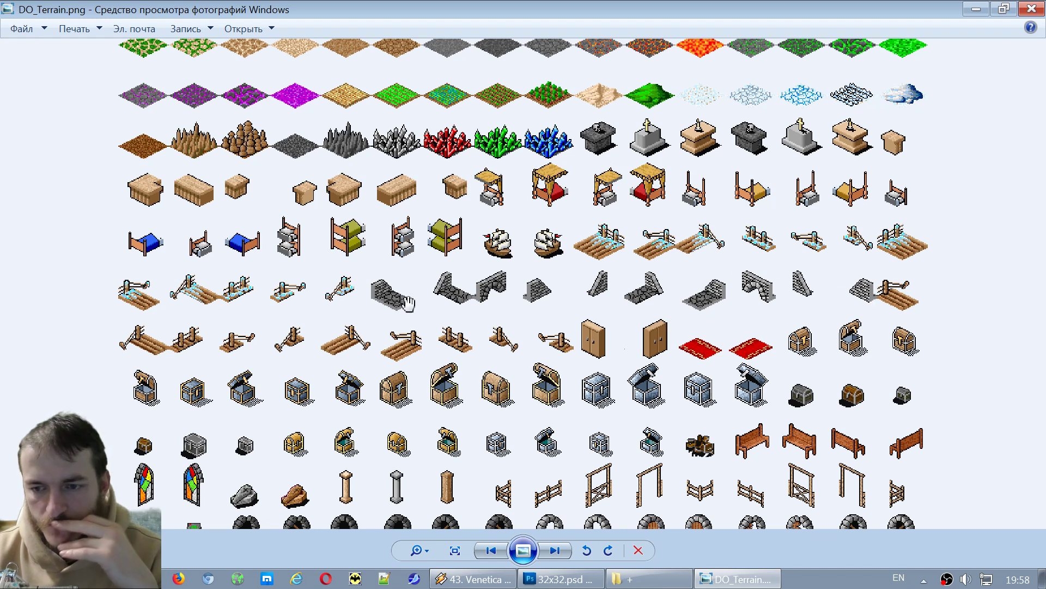
drag(443, 254, 425, 407)
scroll(425, 404, down, 3)
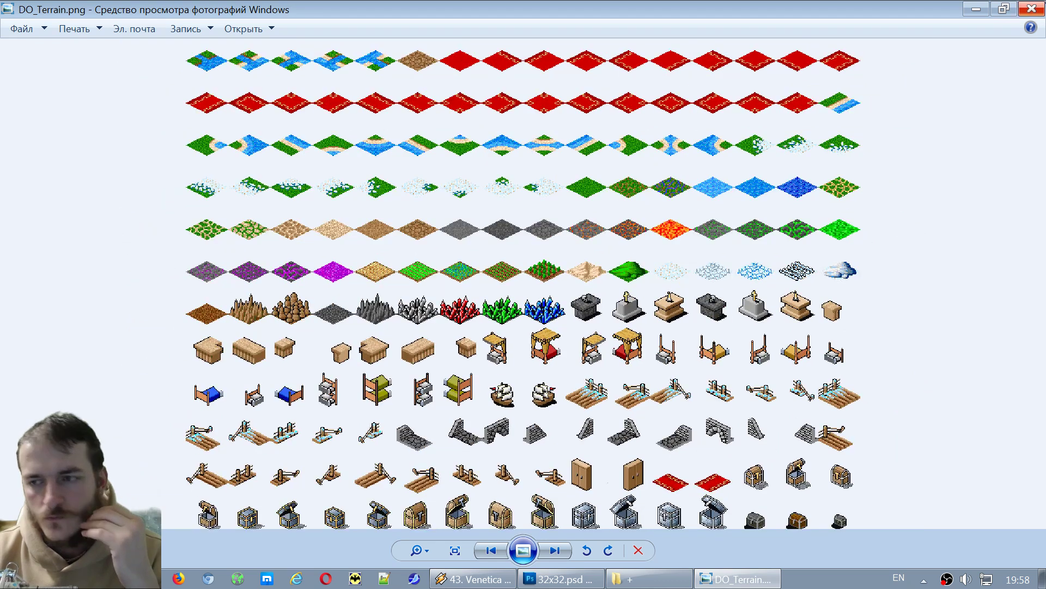
Close the picture preview and open DO_Terrain.png from the Tome Tik Tilesheets subfolder in Photoshop.
click(1031, 8)
scroll(474, 240, down, 5)
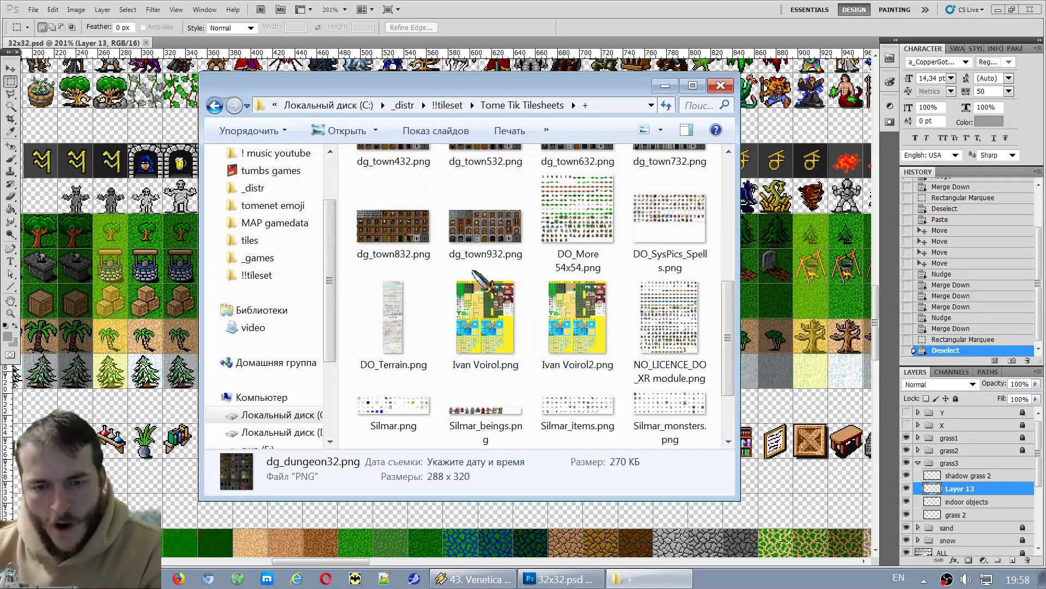
click(564, 229)
key(Right)
key(Down)
key(Down)
key(Left)
key(Left)
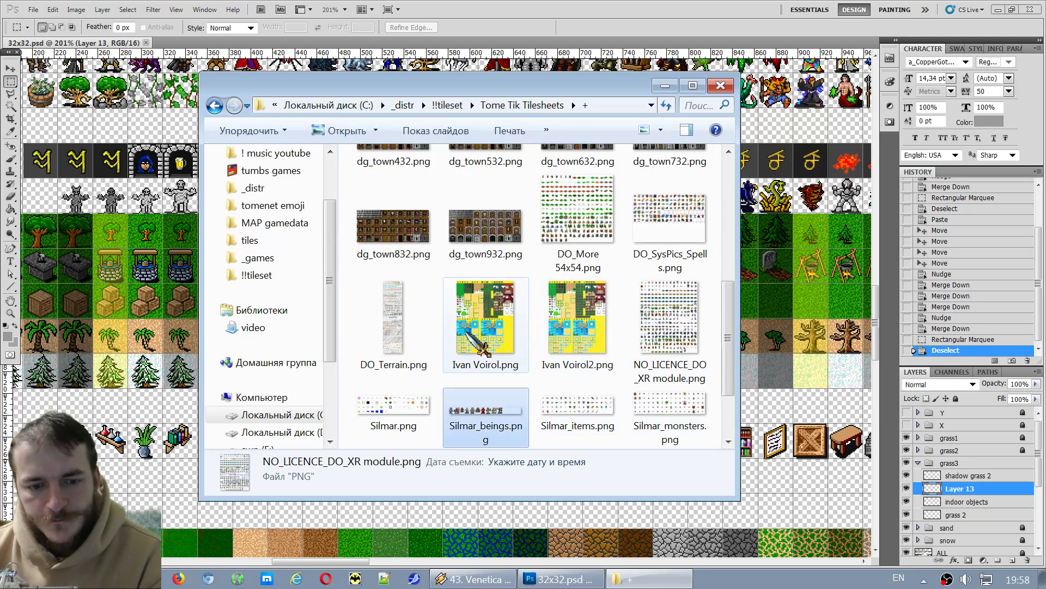
click(394, 340)
key(Return)
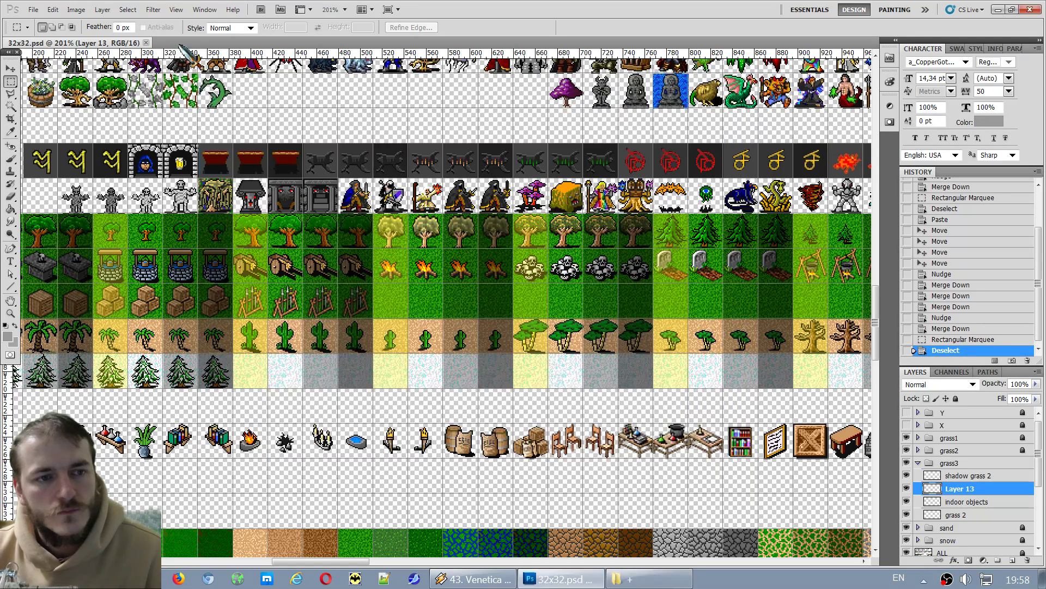
Look through the opened DO_Terrain.png for indoor objects, from the altars and beds down to the tables, thrones and candelabra.
scroll(463, 278, up, 10)
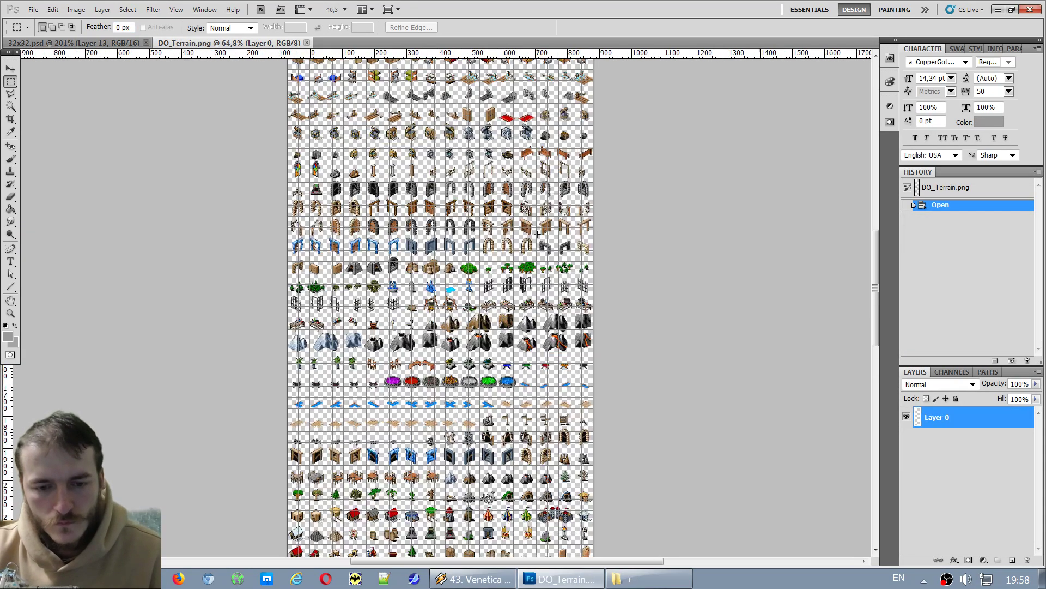
scroll(463, 277, up, 8)
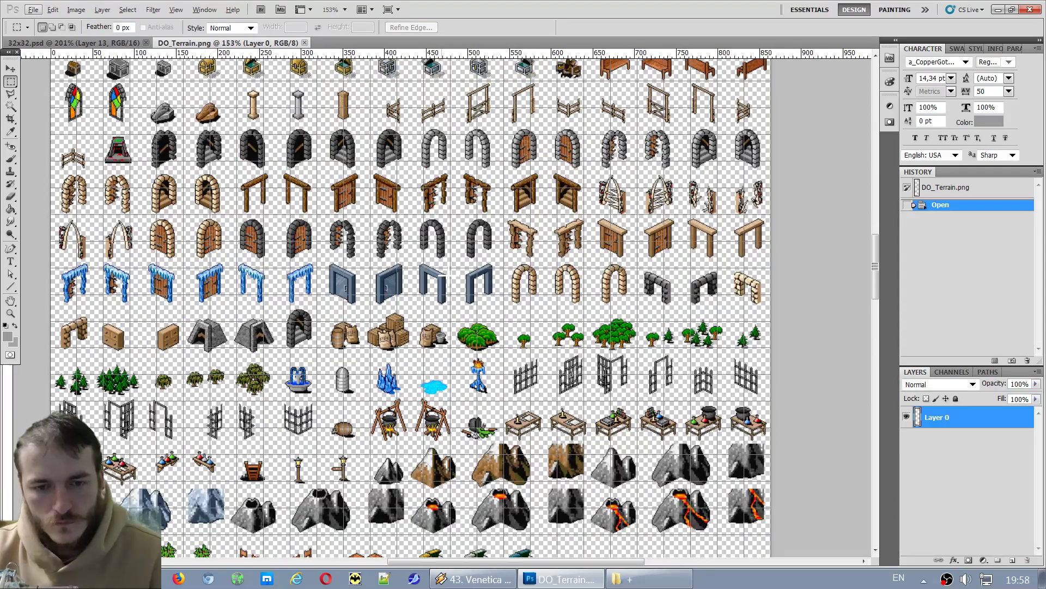
scroll(411, 309, up, 4)
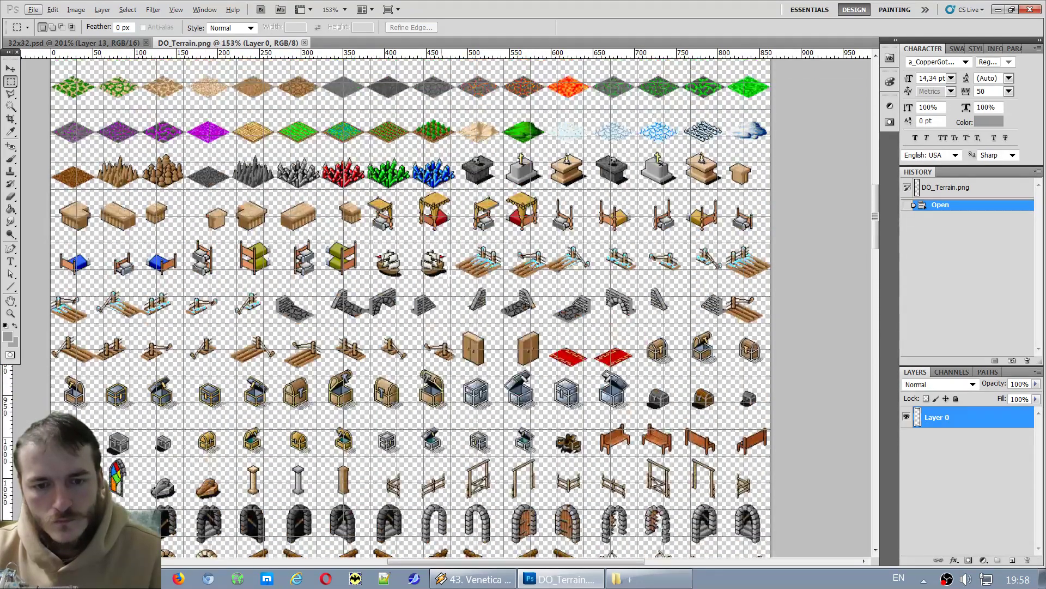
scroll(452, 271, down, 6)
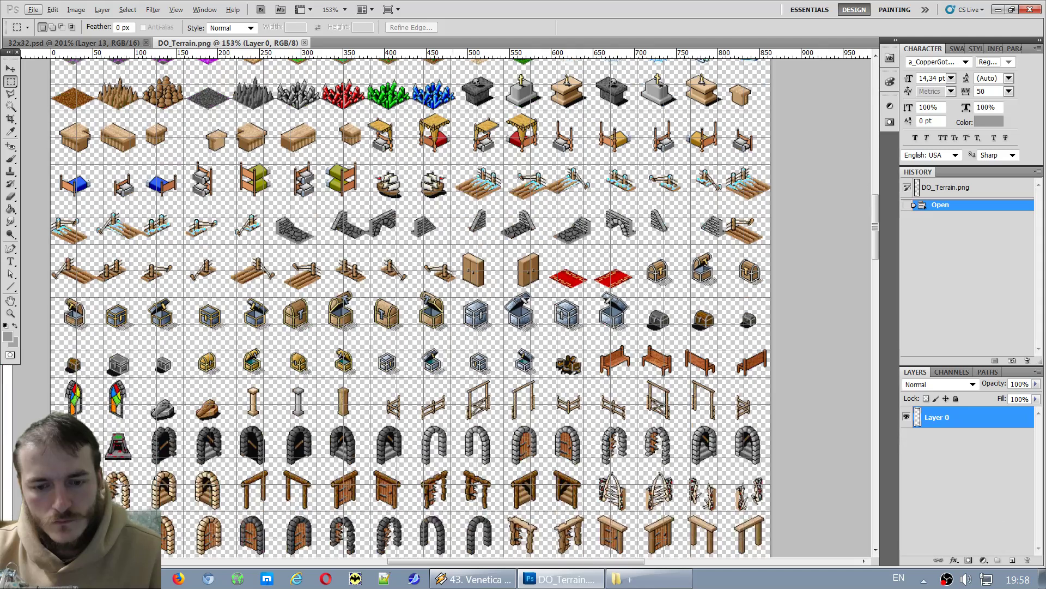
scroll(452, 271, down, 3)
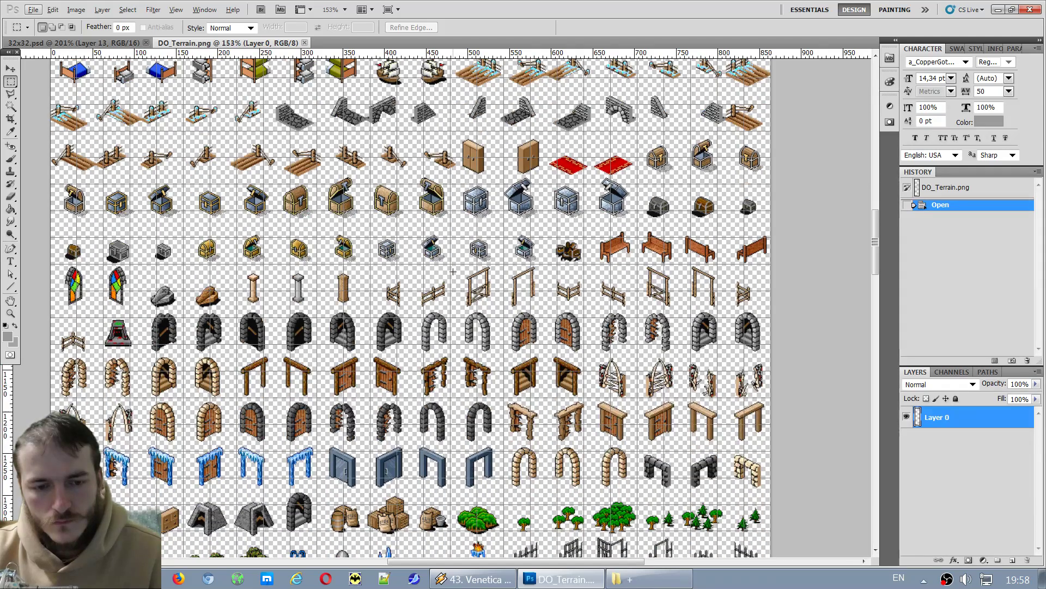
scroll(452, 271, down, 3)
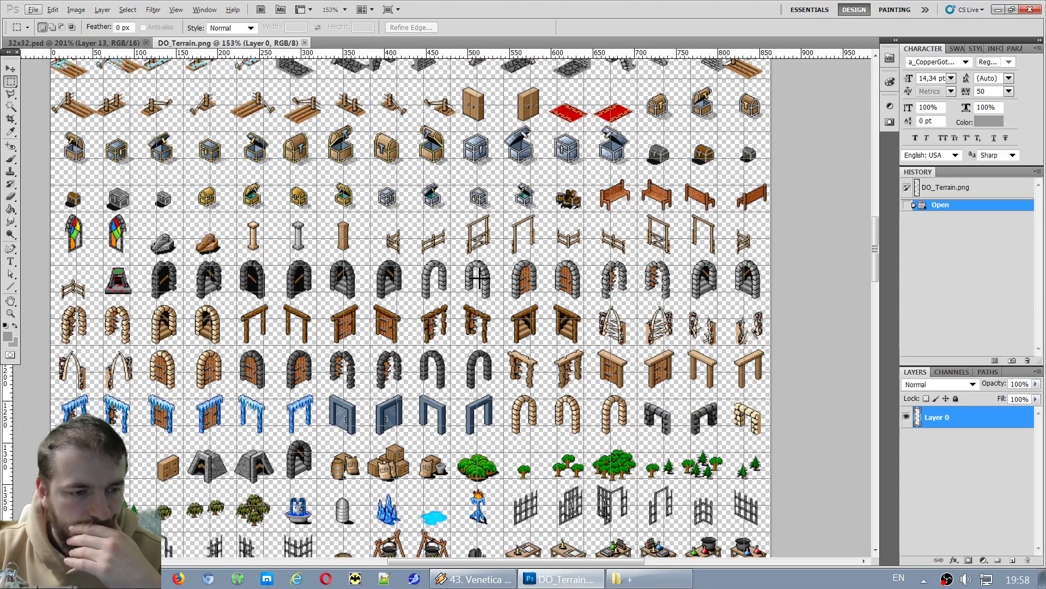
scroll(480, 278, down, 3)
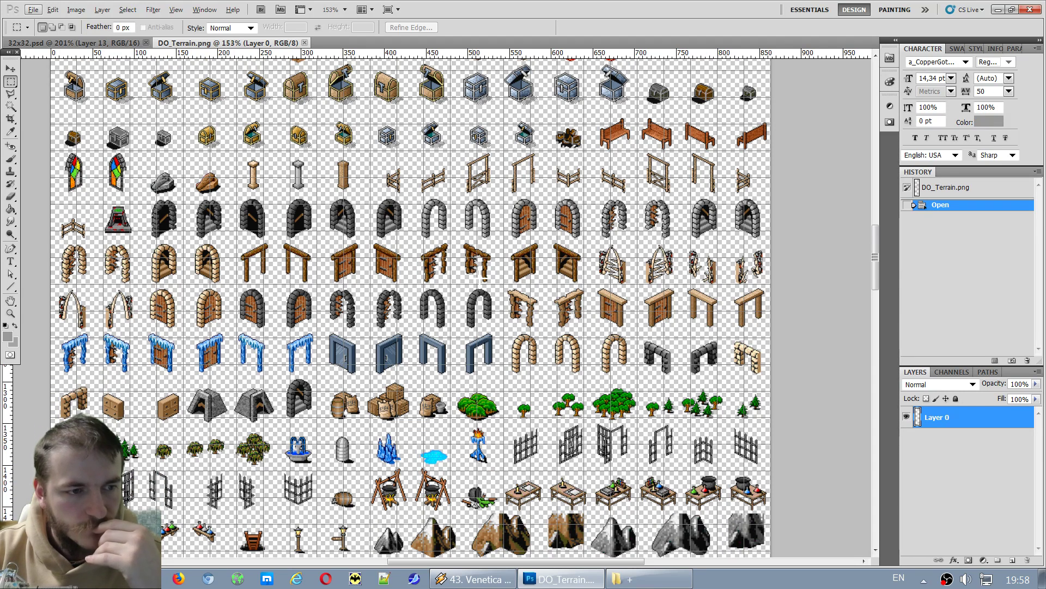
scroll(480, 279, down, 8)
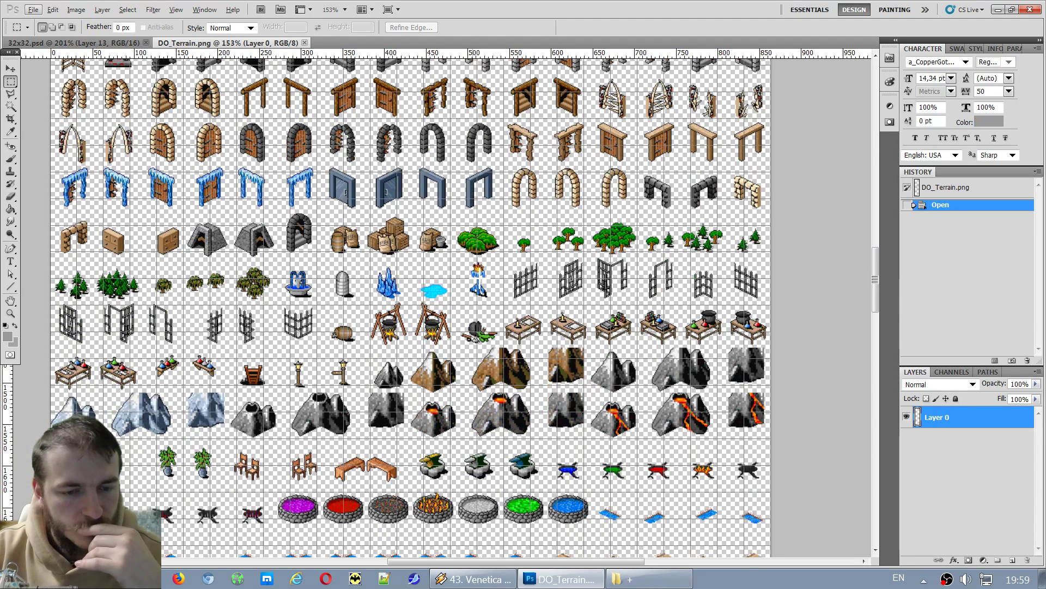
scroll(480, 278, down, 7)
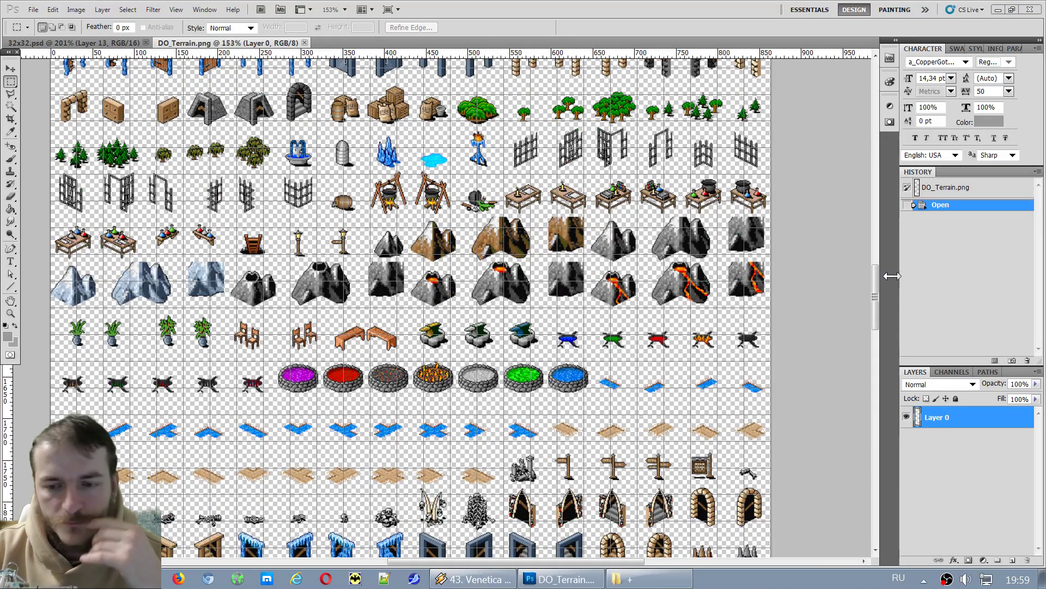
scroll(641, 335, down, 10)
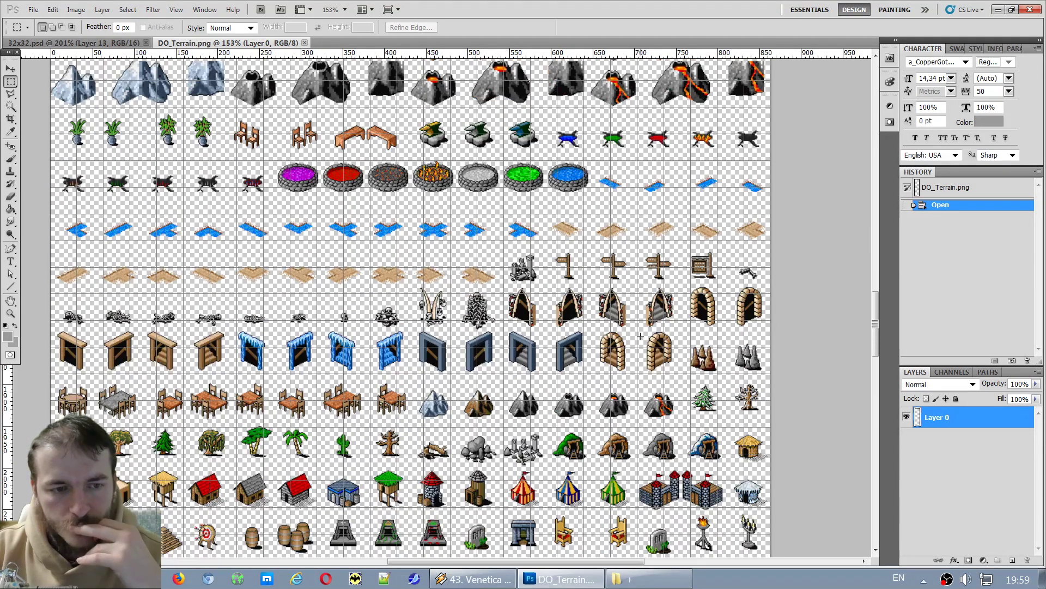
scroll(641, 335, down, 2)
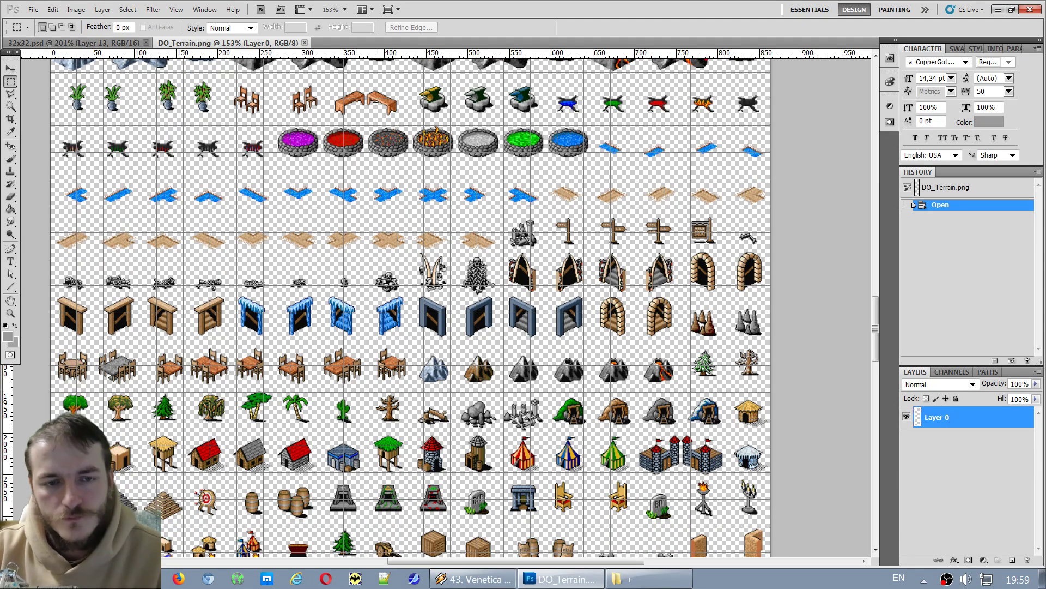
Copy the two empty wooden tables from DO_Terrain.png into 32x32.psd and place them just past the end of the indoor object row.
scroll(382, 104, up, 5)
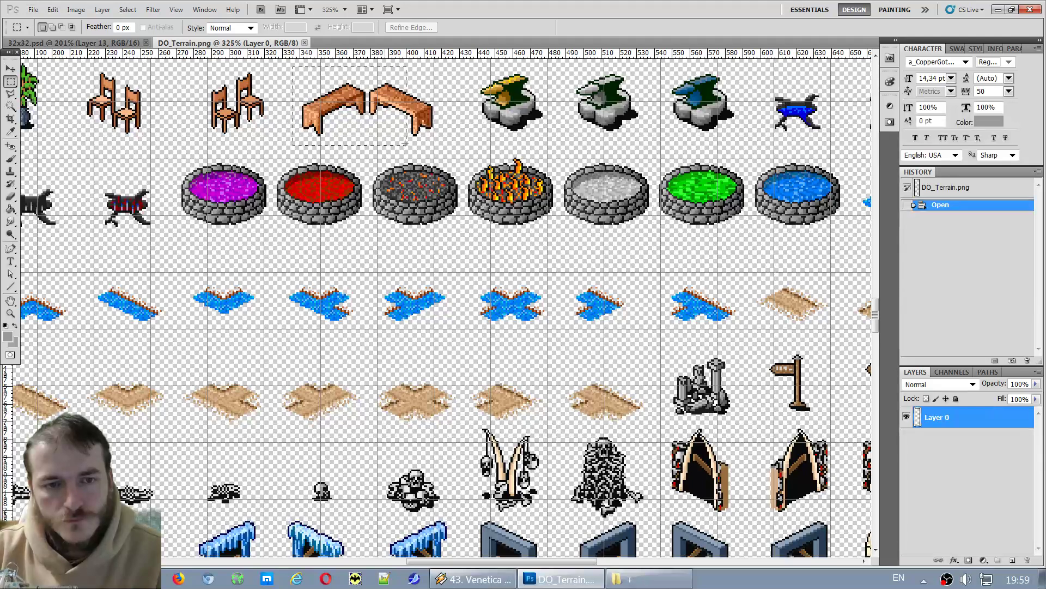
drag(405, 143, 445, 148)
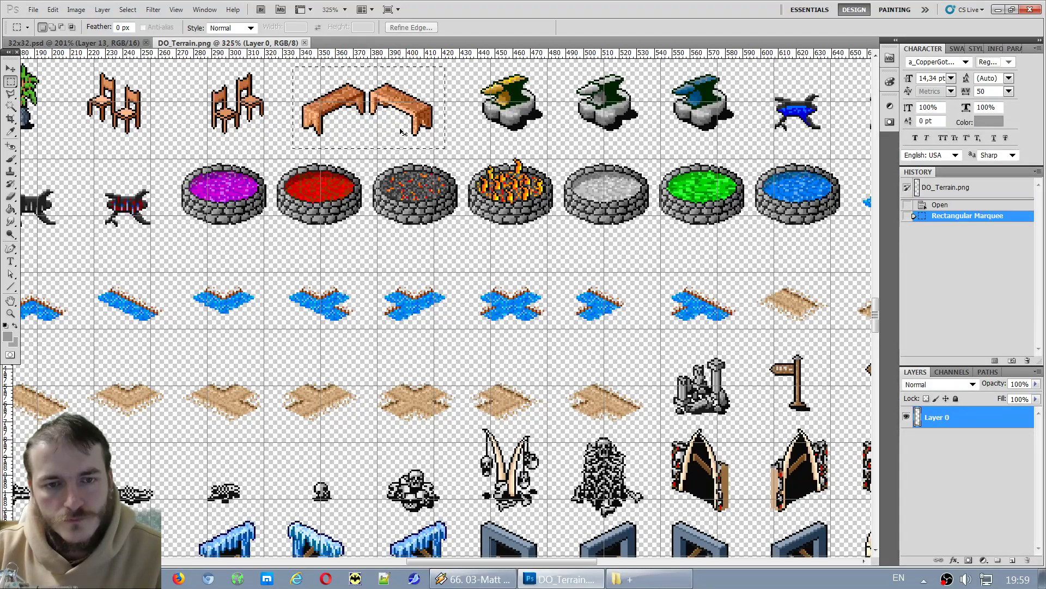
click(76, 42)
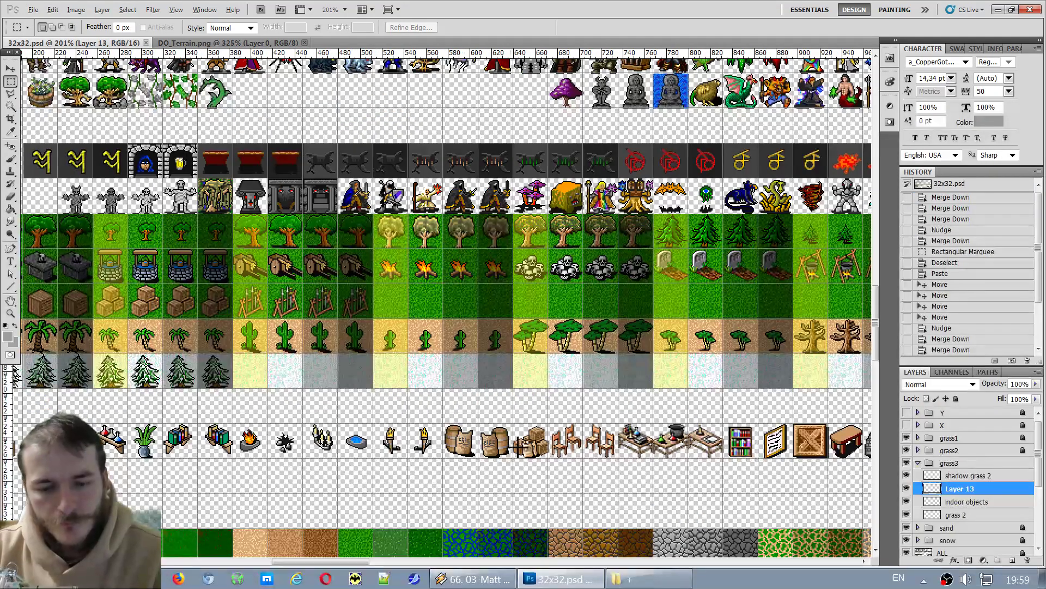
scroll(516, 446, down, 3)
scroll(581, 490, up, 2)
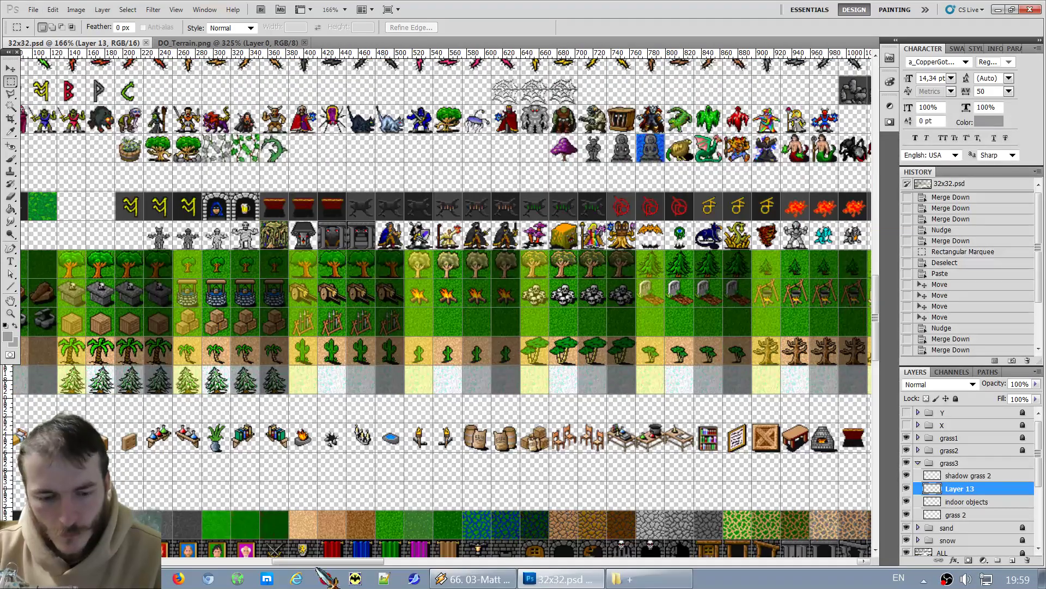
drag(335, 562, 380, 567)
drag(394, 563, 465, 563)
key(ctrl+v)
key(v)
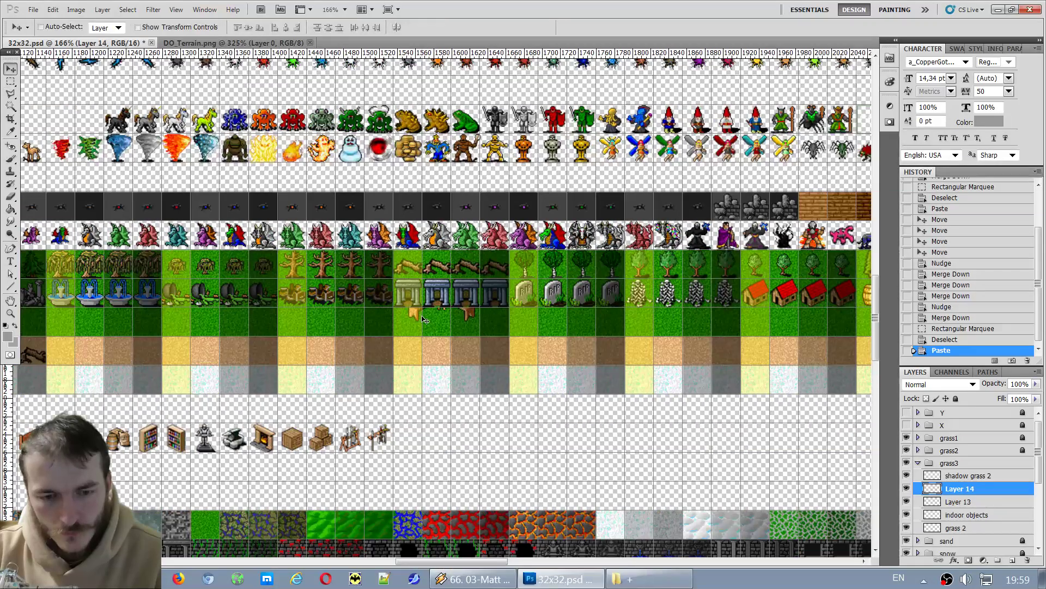
drag(423, 319, 426, 458)
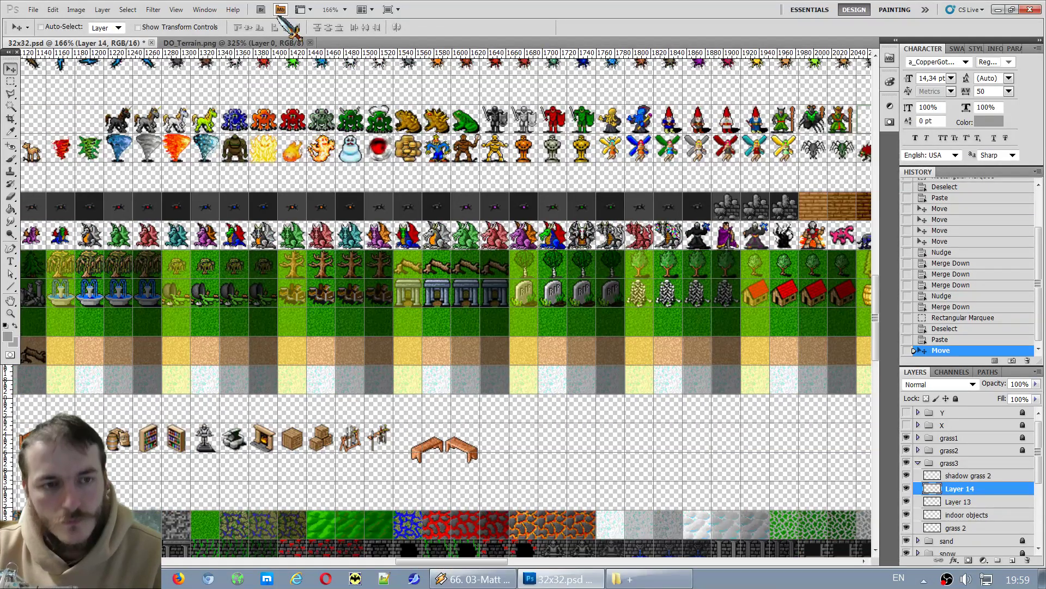
Look through DO_Terrain.png for further indoor objects, from the tables and doorways down to the fence, ice and column wall pieces.
click(248, 43)
scroll(455, 274, down, 5)
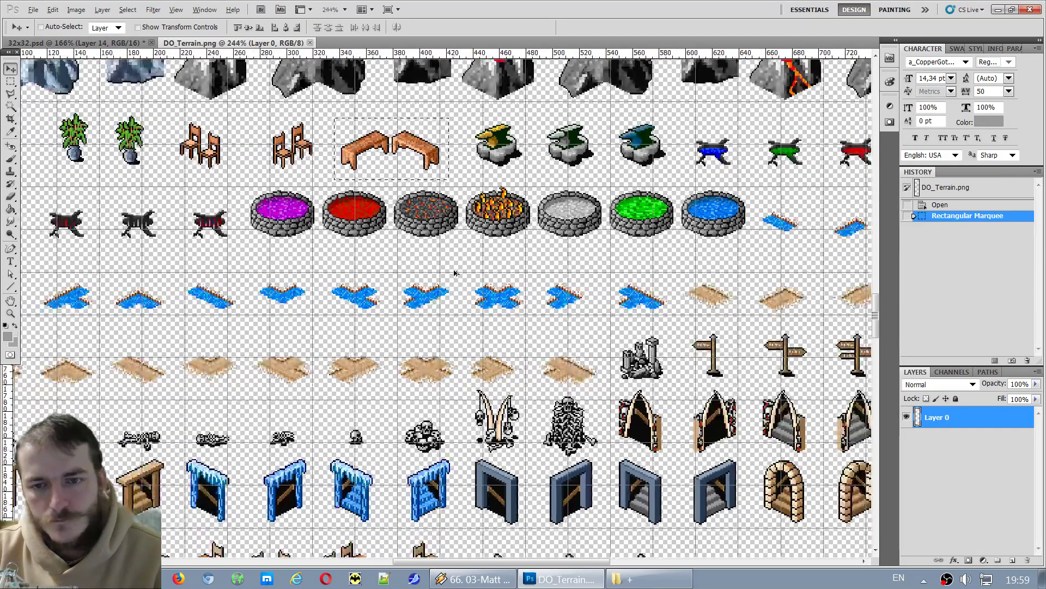
scroll(455, 272, down, 5)
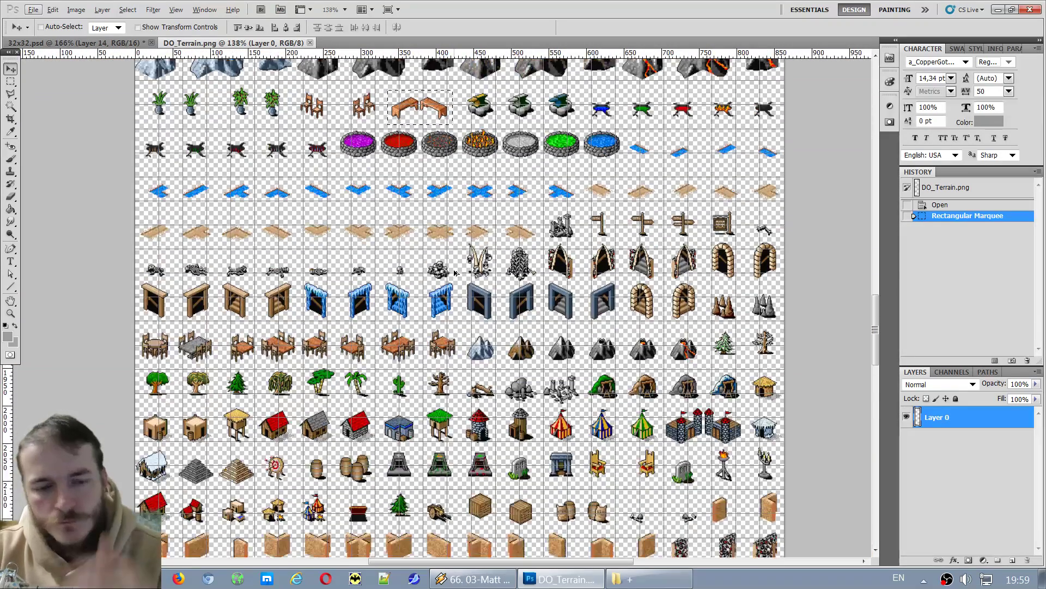
scroll(455, 272, down, 4)
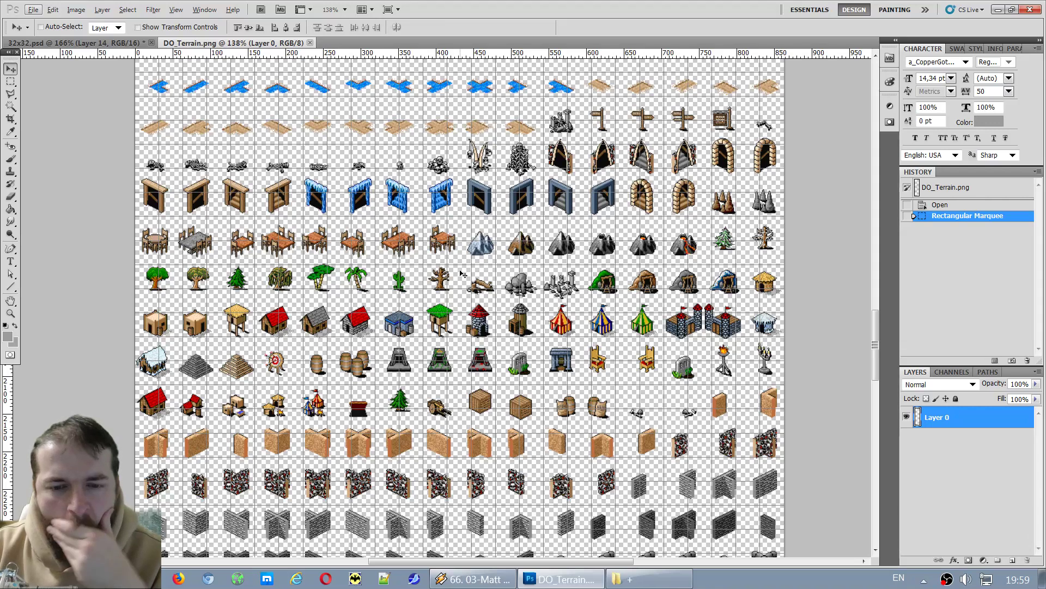
scroll(462, 273, down, 1)
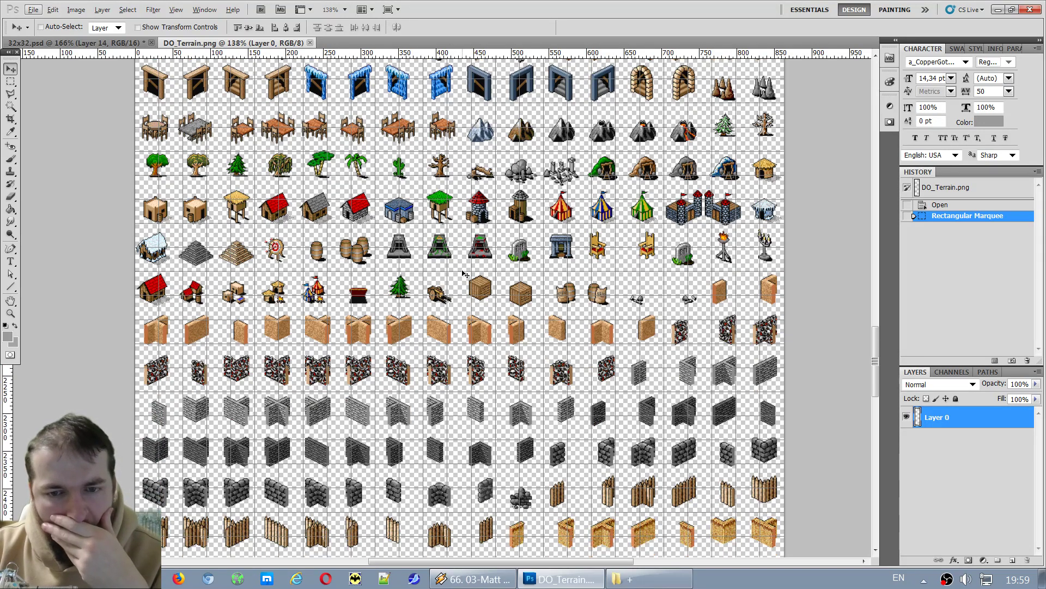
scroll(556, 158, up, 2)
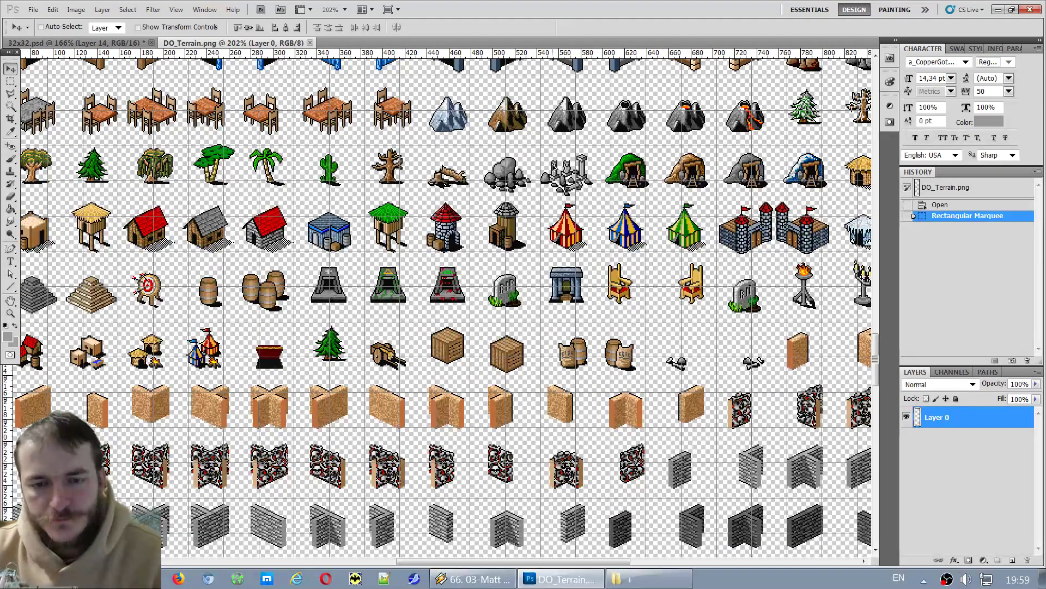
scroll(553, 167, down, 2)
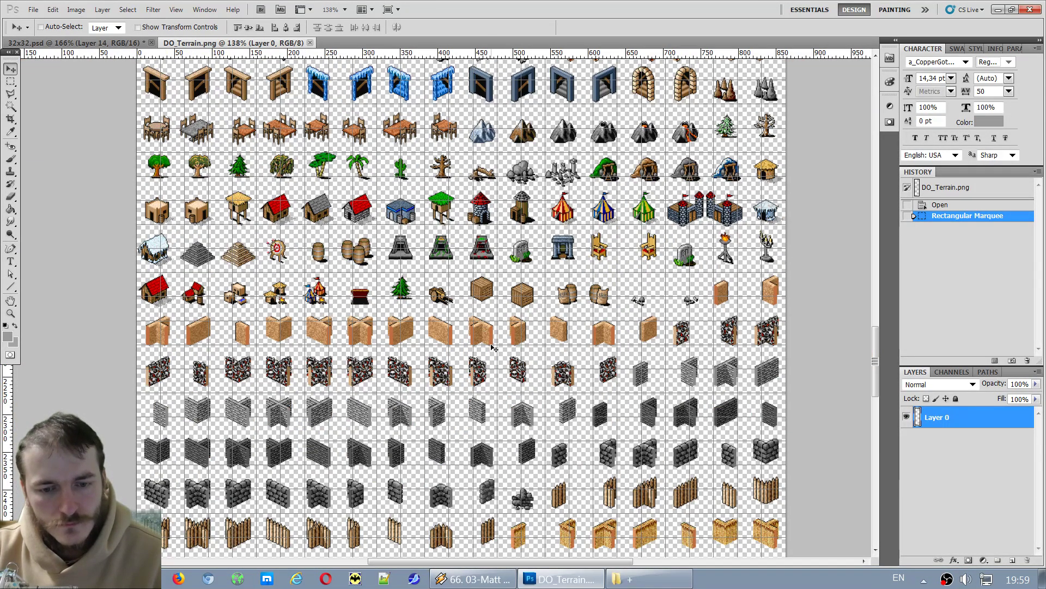
scroll(491, 338, down, 3)
scroll(495, 343, down, 4)
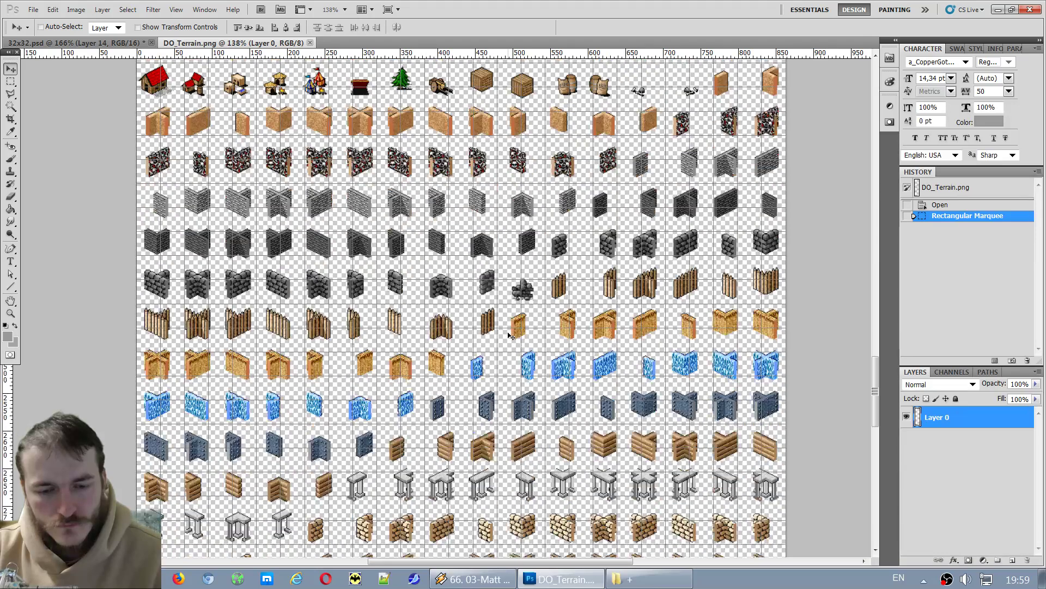
Copy the grey stone rubble pile from the wall pieces of DO_Terrain.png and place it beside the two wooden tables in 32x32.psd.
scroll(523, 326, up, 5)
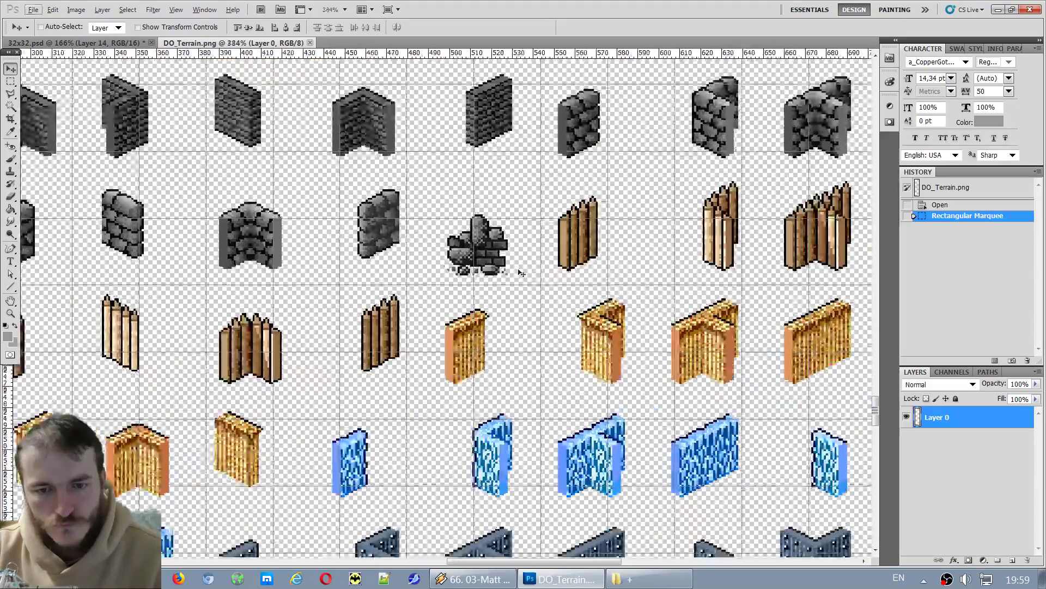
click(11, 81)
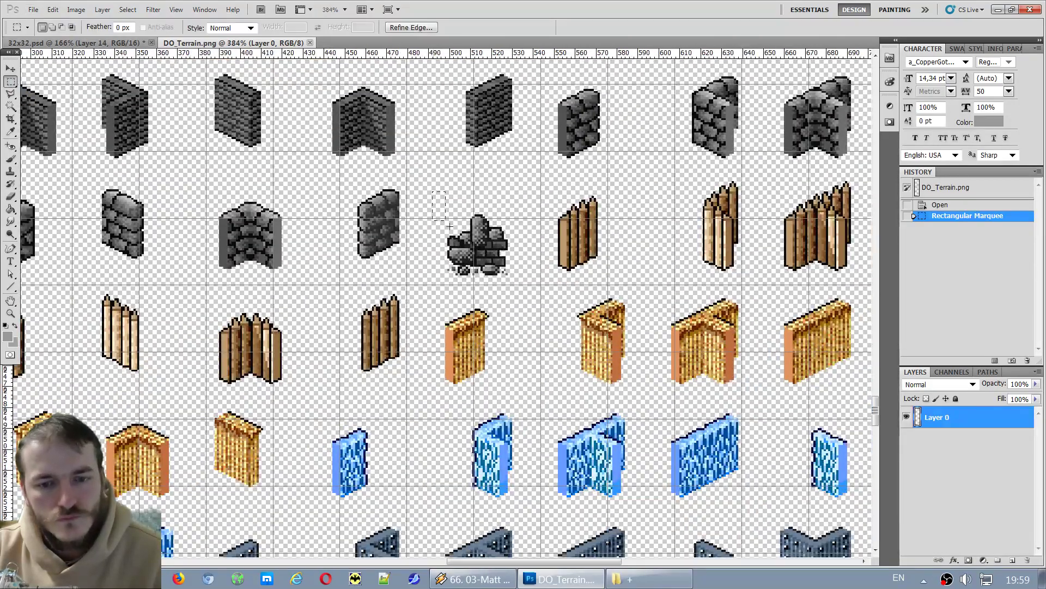
drag(432, 191, 527, 284)
key(ctrl+c)
click(81, 42)
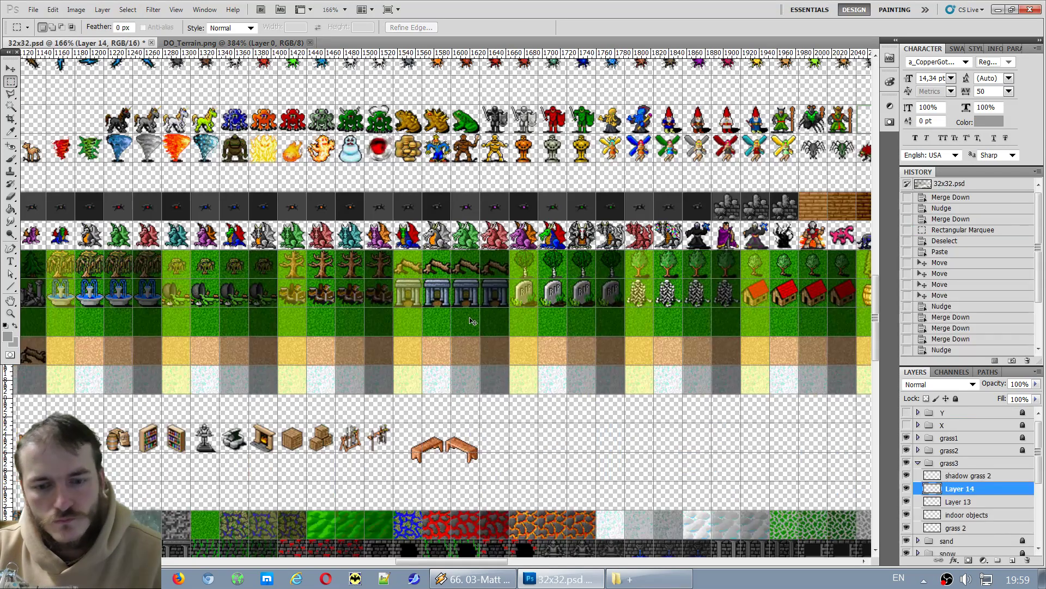
key(ctrl+v)
key(v)
drag(439, 315, 512, 447)
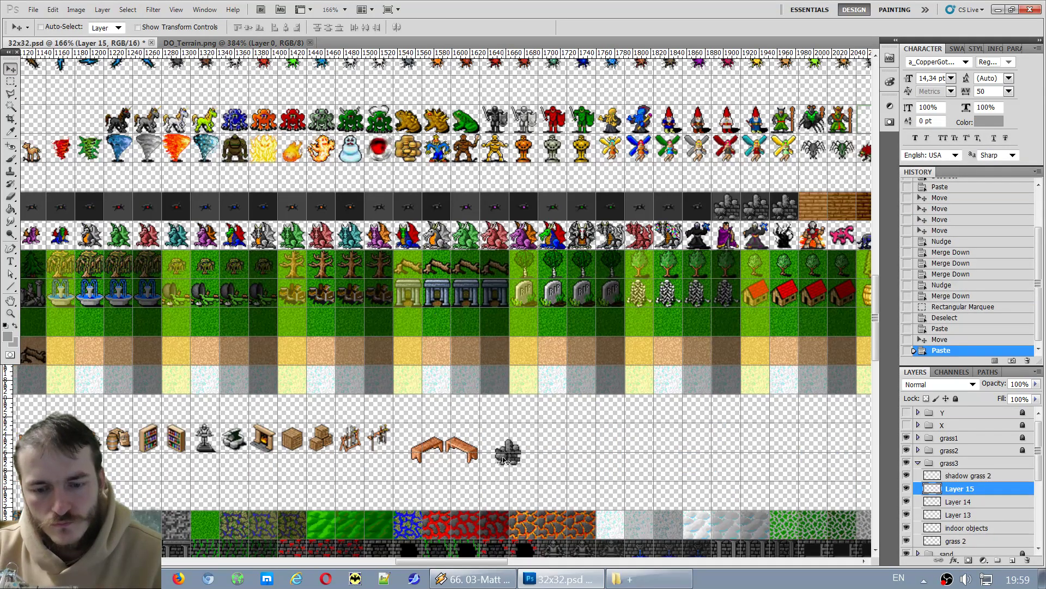
Examine the 32x32.psd tileset, comparing the collected indoor objects with the objects already in the grass rows and the tile rows beneath.
scroll(639, 320, down, 3)
scroll(640, 320, up, 2)
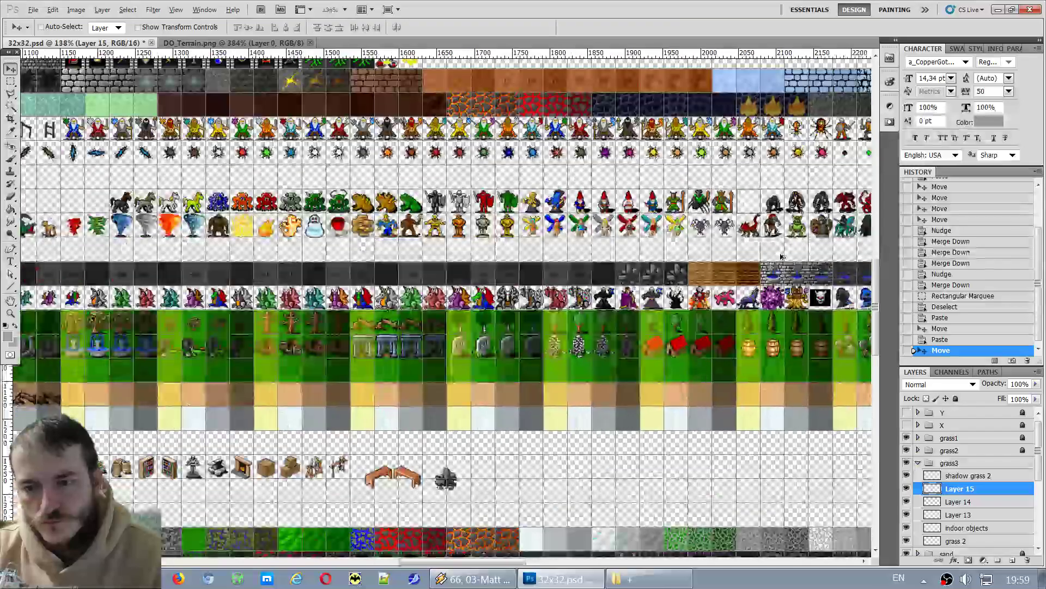
scroll(639, 320, down, 1)
scroll(781, 301, up, 1)
drag(463, 562, 598, 561)
scroll(639, 464, up, 3)
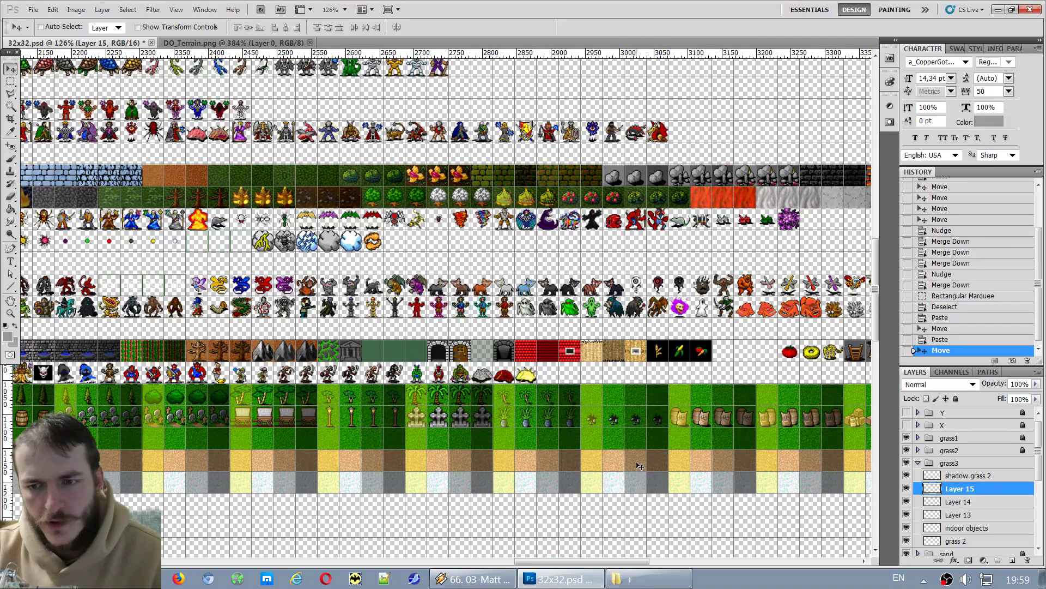
scroll(639, 464, down, 2)
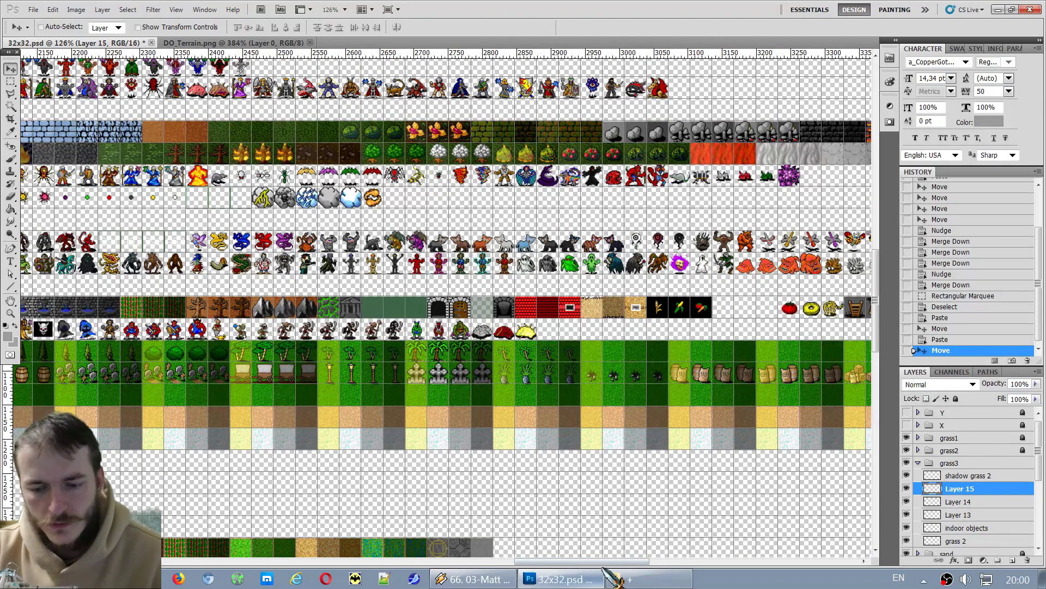
drag(565, 563, 290, 561)
scroll(461, 454, down, 10)
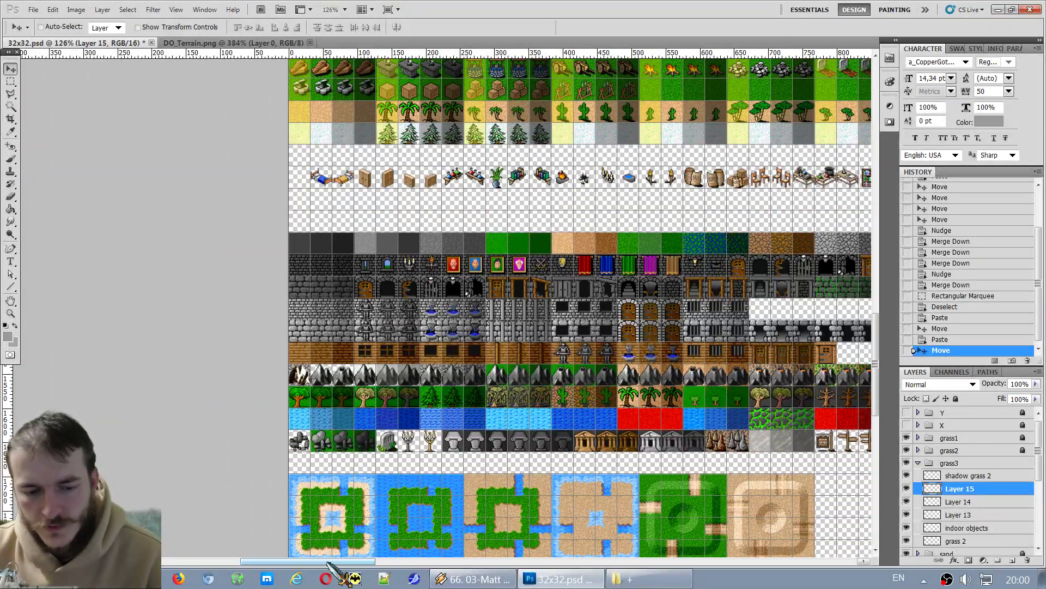
drag(328, 561, 353, 577)
scroll(725, 580, down, 3)
scroll(733, 558, down, 3)
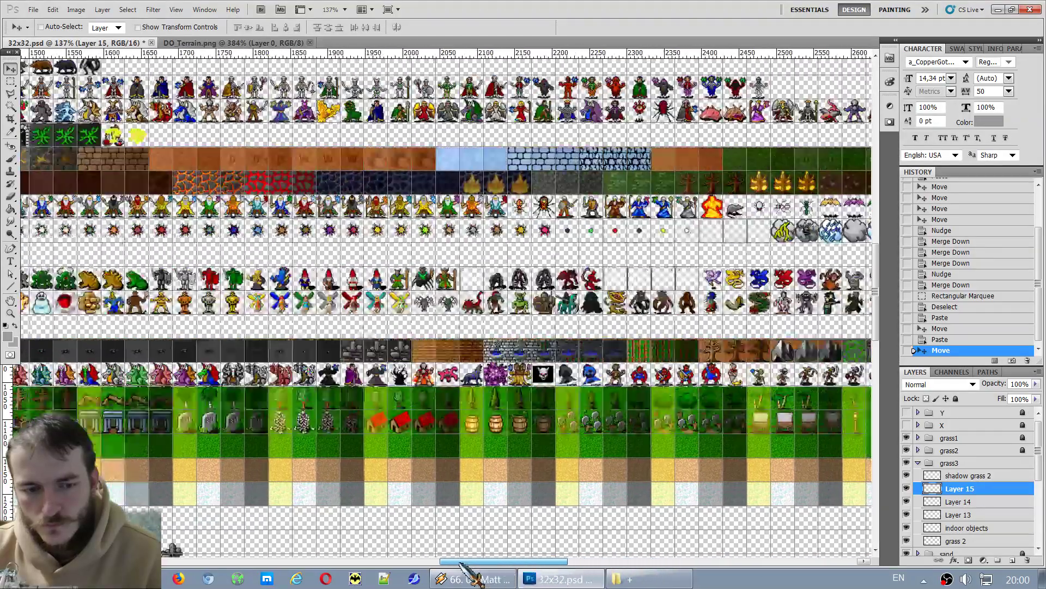
Look over the tile sheet to find the row of mountain and rock sprites where the stone rubble belongs.
drag(461, 563, 272, 564)
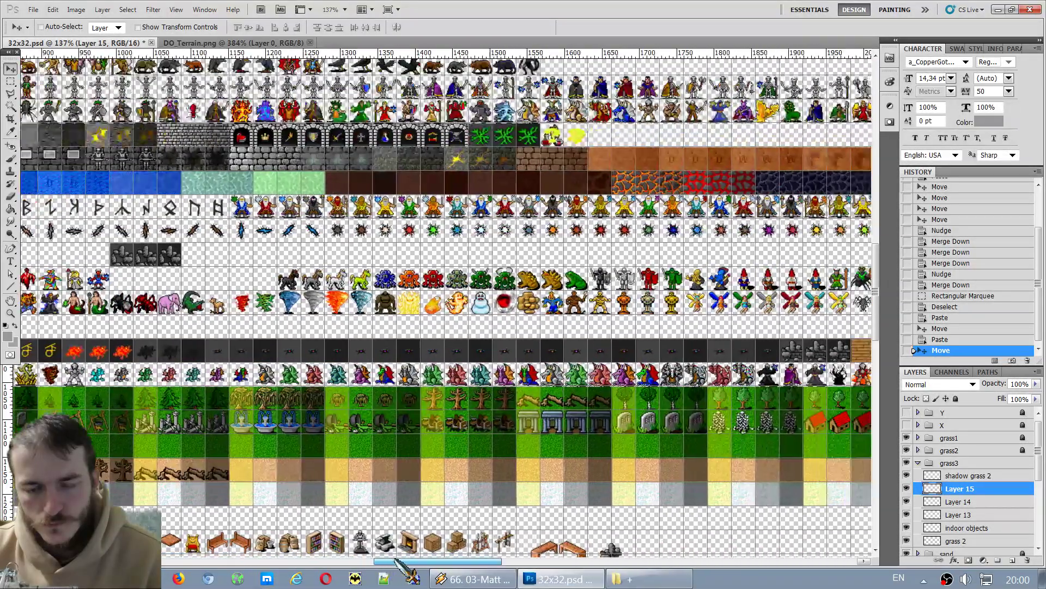
drag(397, 560, 448, 562)
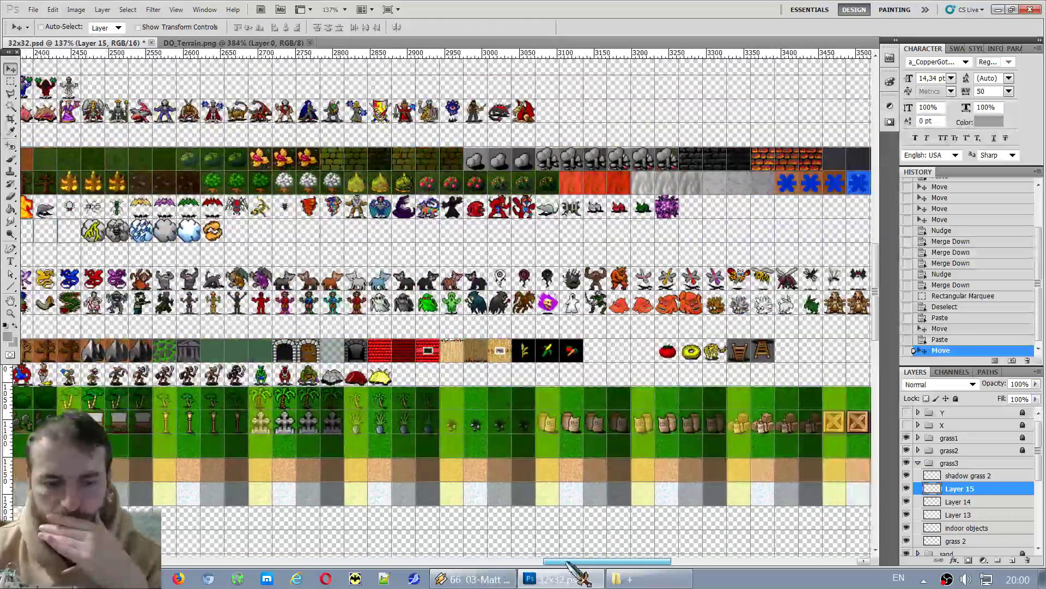
drag(567, 562, 572, 562)
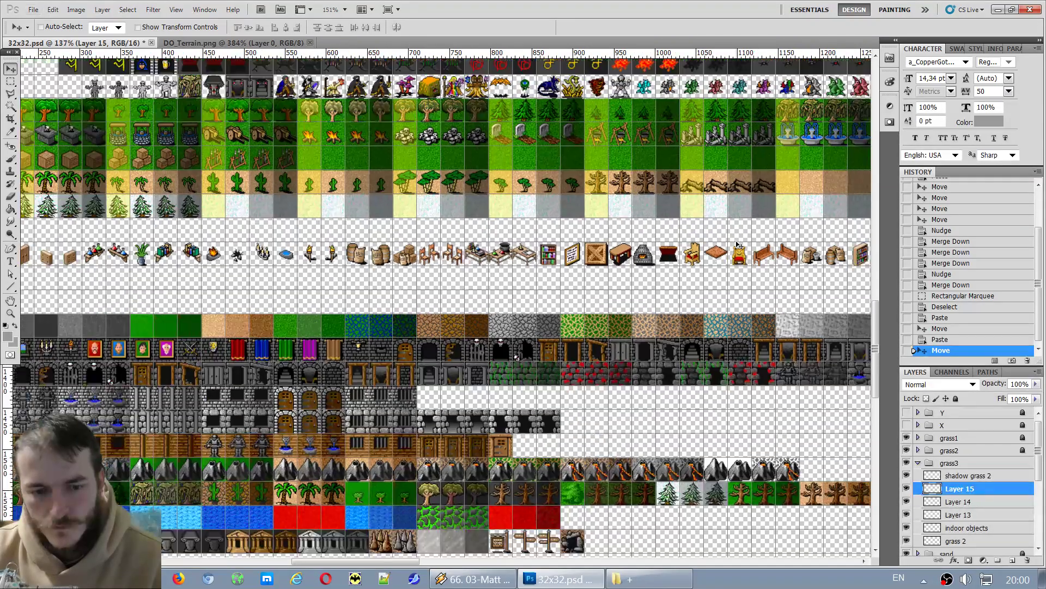
scroll(599, 381, down, 5)
scroll(456, 540, up, 3)
scroll(456, 540, up, 3)
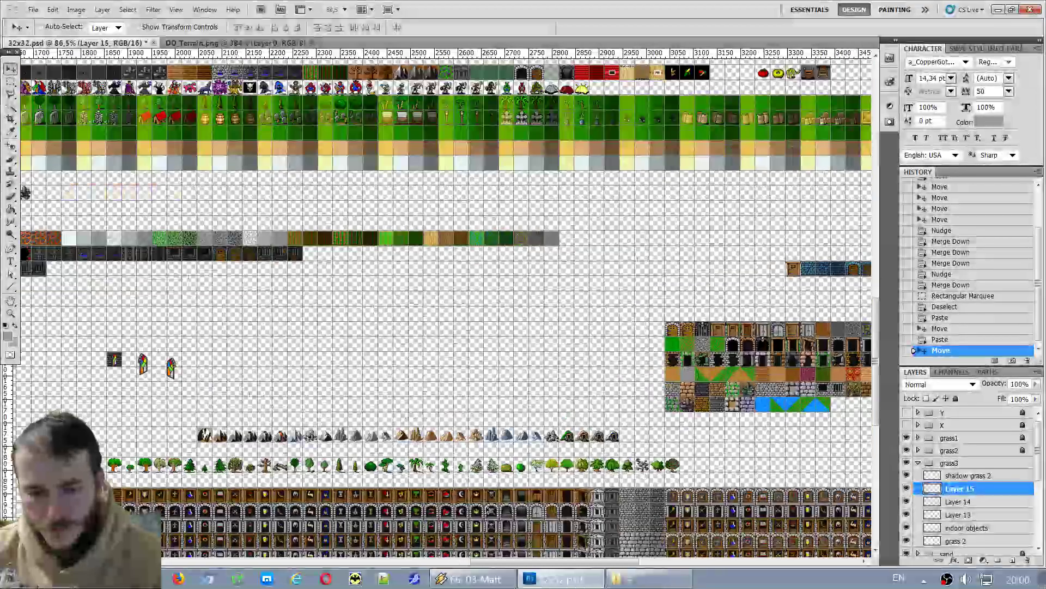
scroll(179, 403, up, 3)
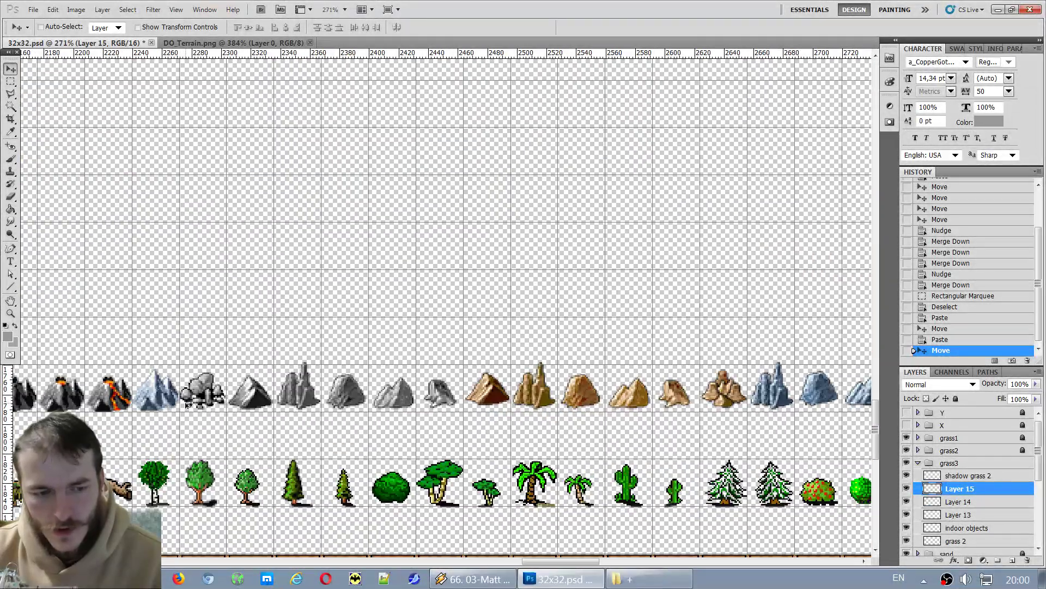
scroll(171, 390, down, 2)
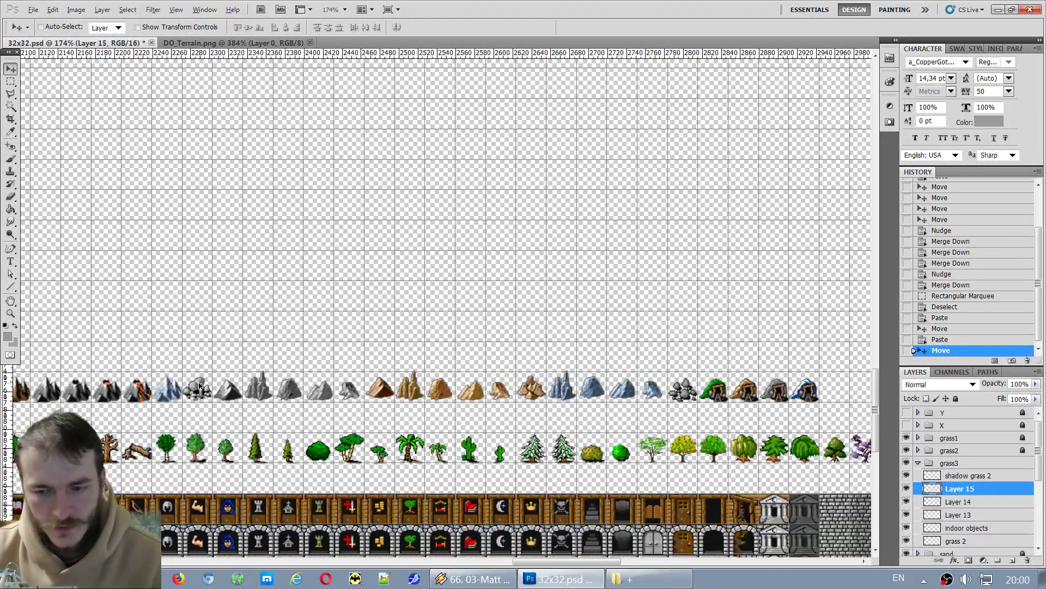
scroll(533, 550, down, 5)
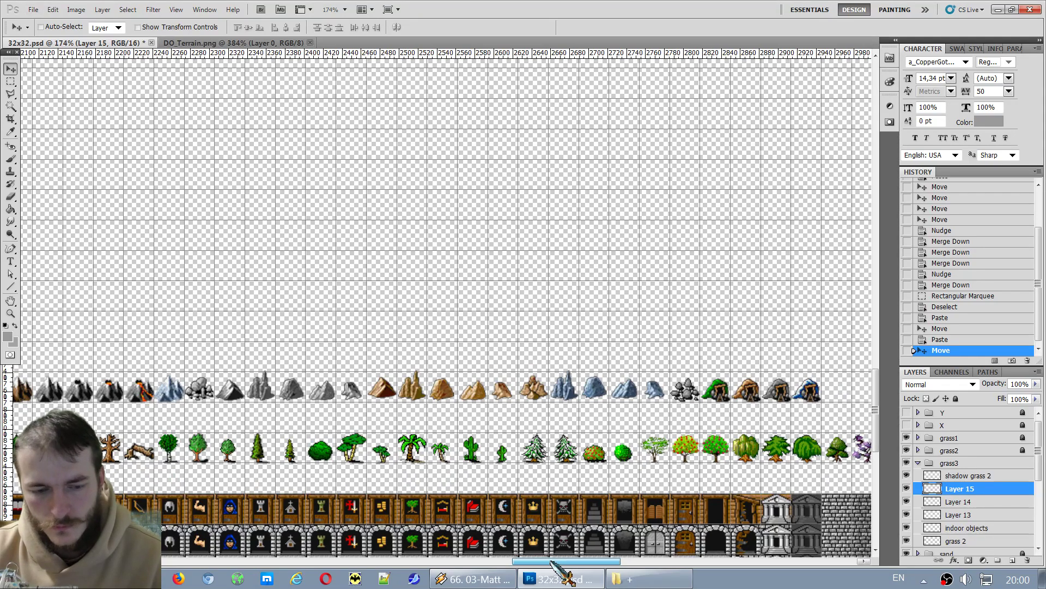
scroll(520, 436, down, 4)
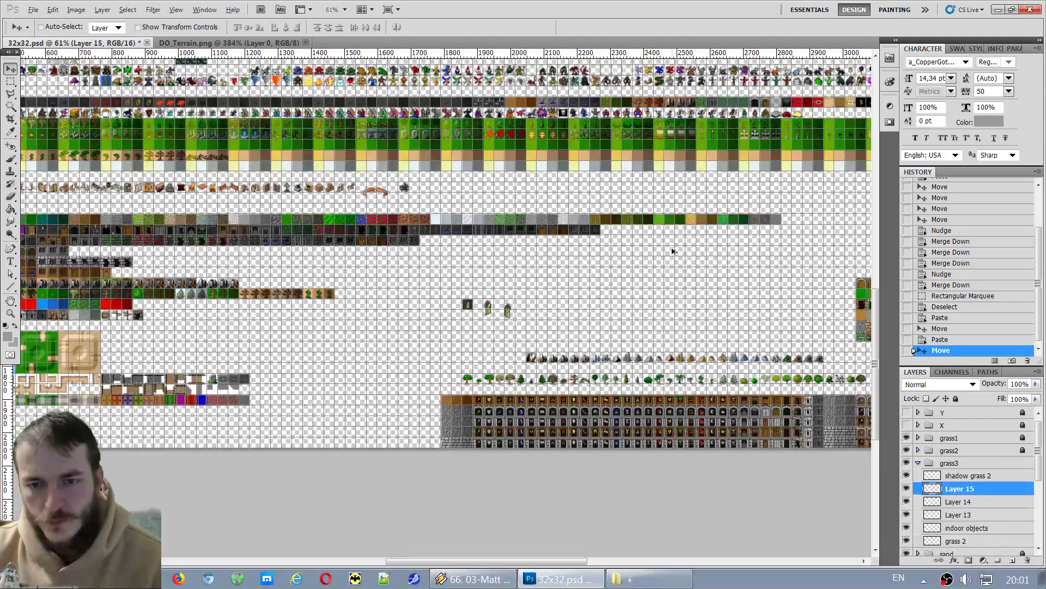
Move the stone rubble sprite on Layer 15 into the free cell after the blue cave at the end of the mountain row.
scroll(645, 340, up, 2)
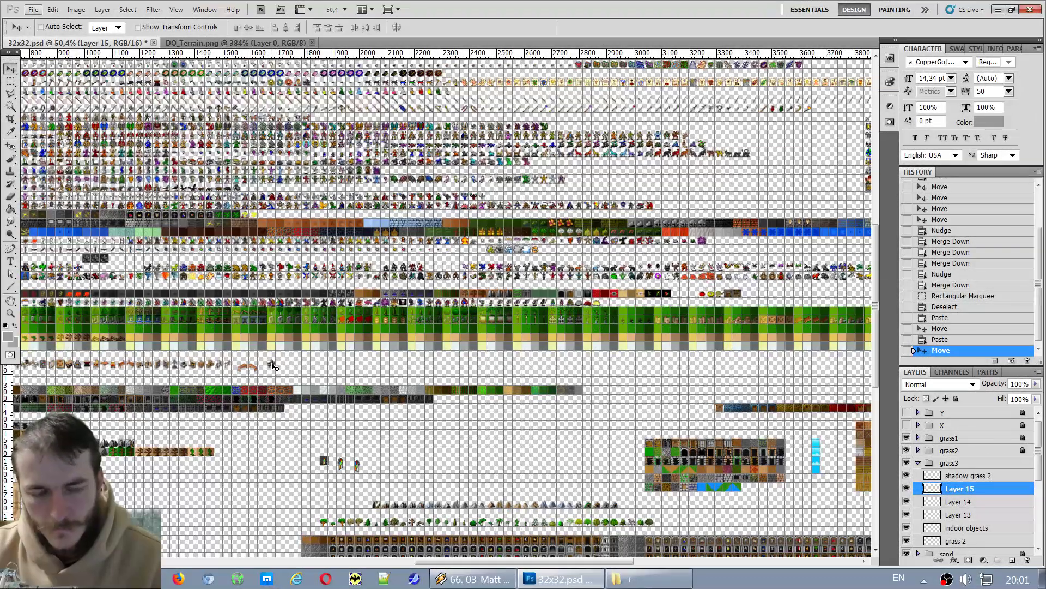
scroll(667, 523, up, 5)
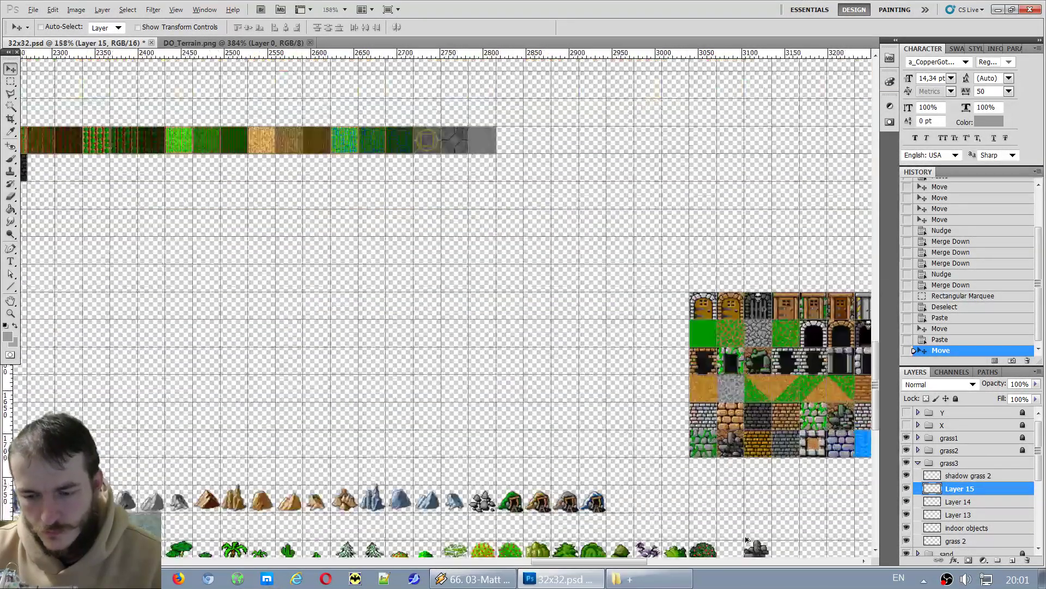
scroll(600, 501, up, 5)
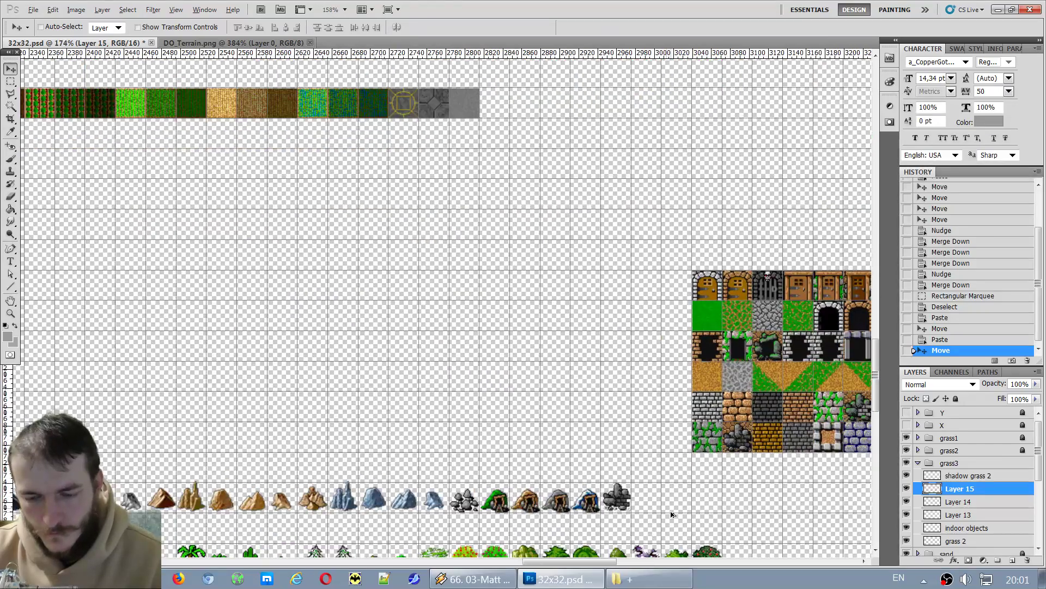
drag(567, 434, 564, 440)
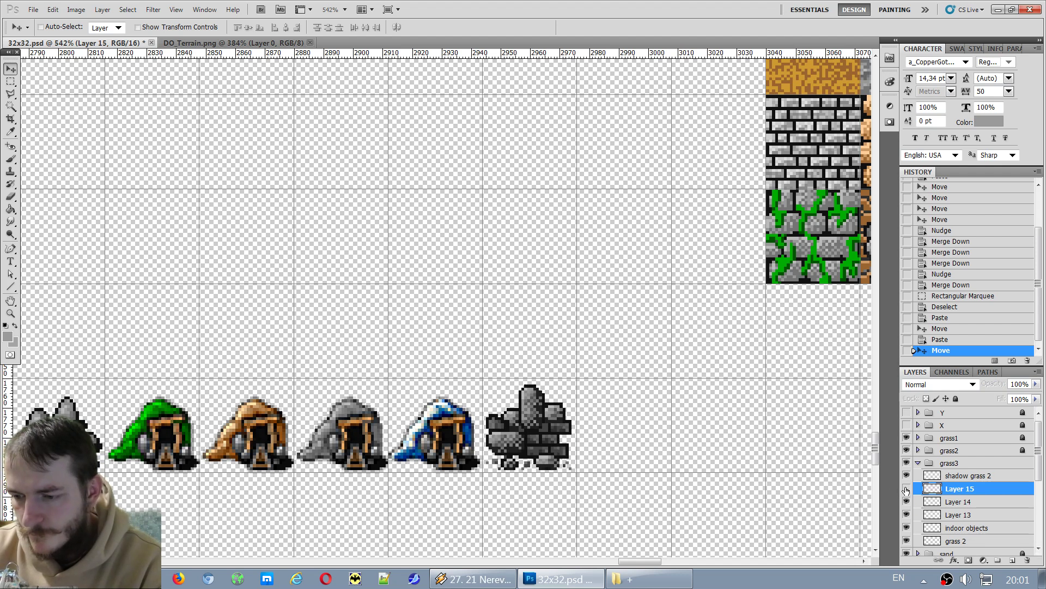
Reorder Layer 15 so it sits directly above the ALL layer, and unlock ALL.
scroll(984, 491, down, 7)
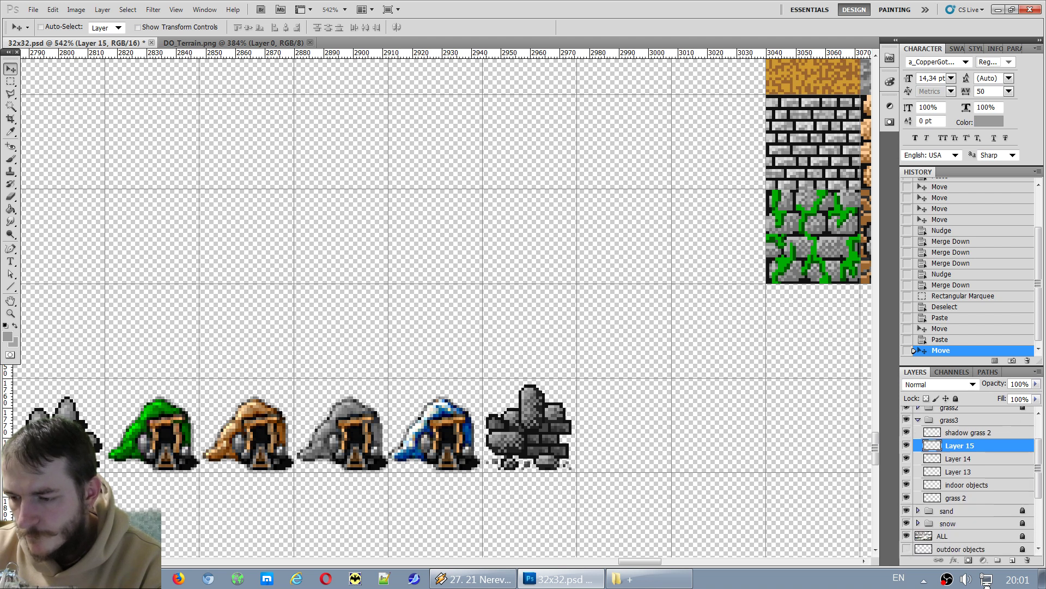
drag(996, 486, 938, 482)
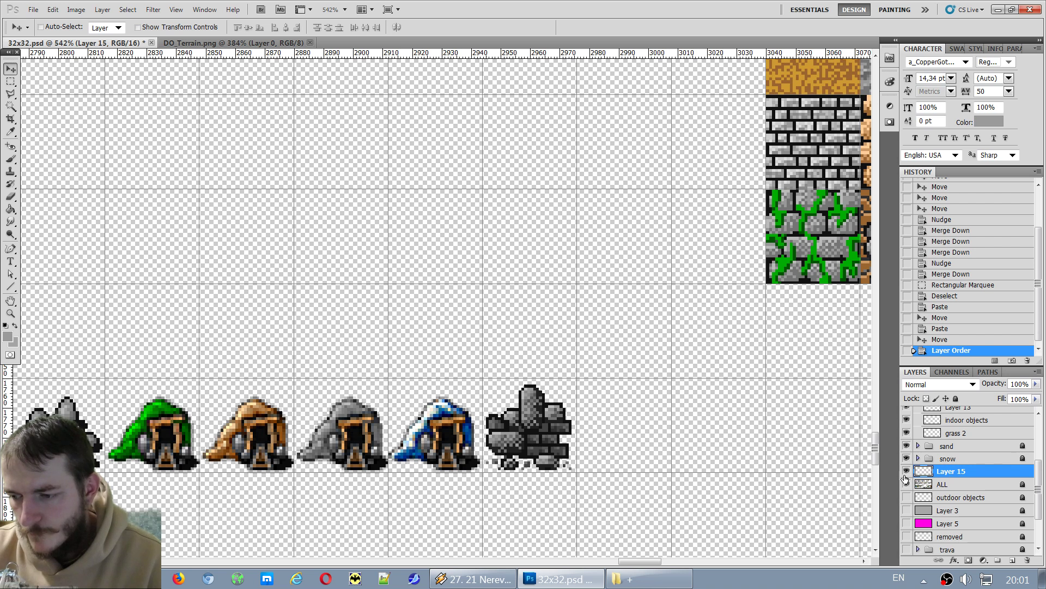
click(951, 485)
click(956, 399)
Merge Layer 15 down into the ALL layer, check the layer's visibility, and lock ALL again.
click(938, 476)
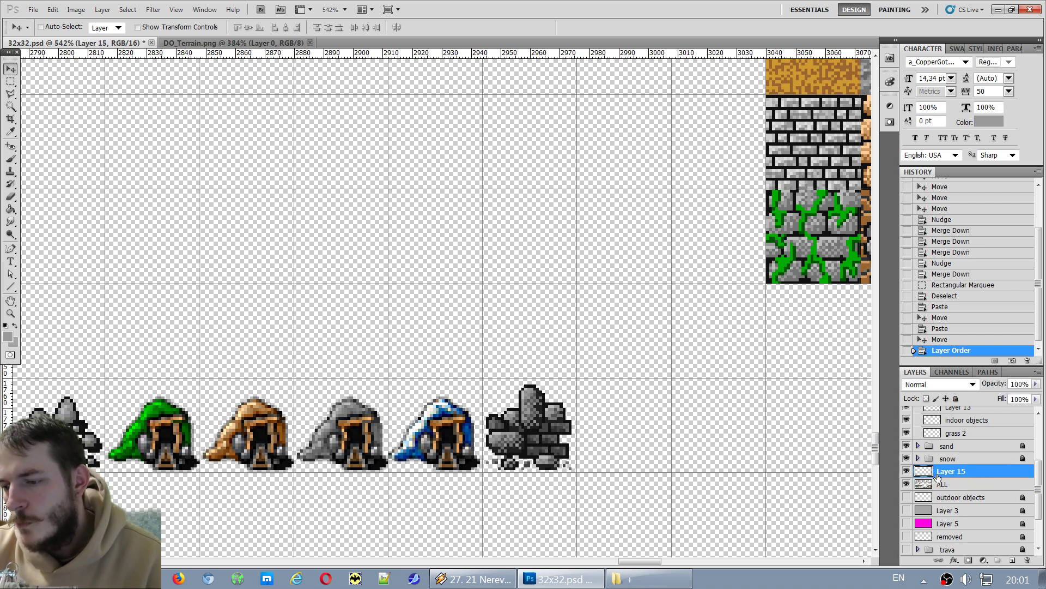
key(ctrl+e)
click(907, 472)
click(907, 472)
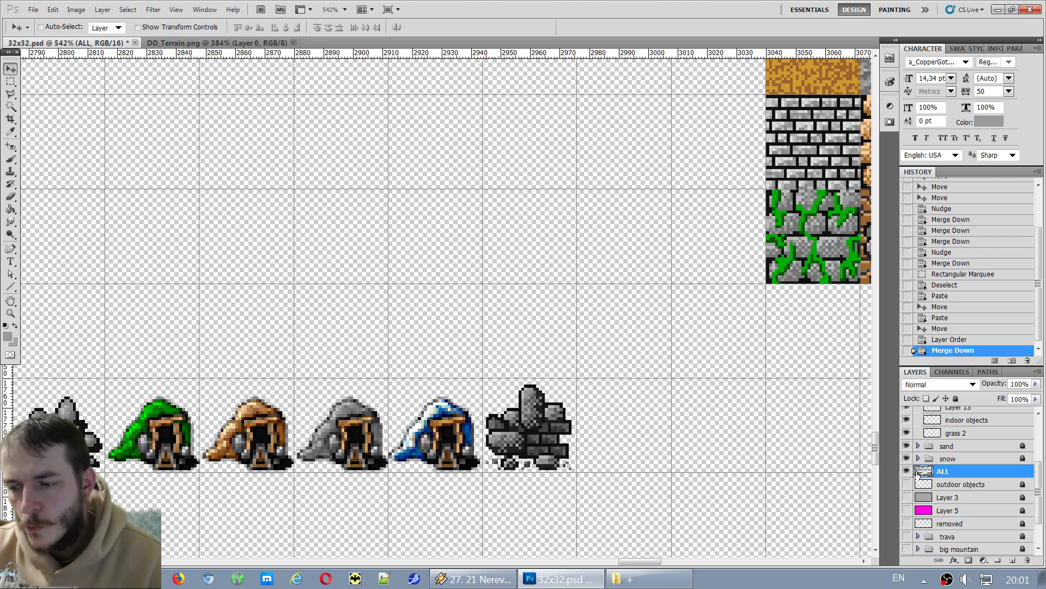
click(956, 398)
Examine the wall, terrain and indoor object rows of the tile sheet and the empty space around them.
scroll(441, 311, down, 3)
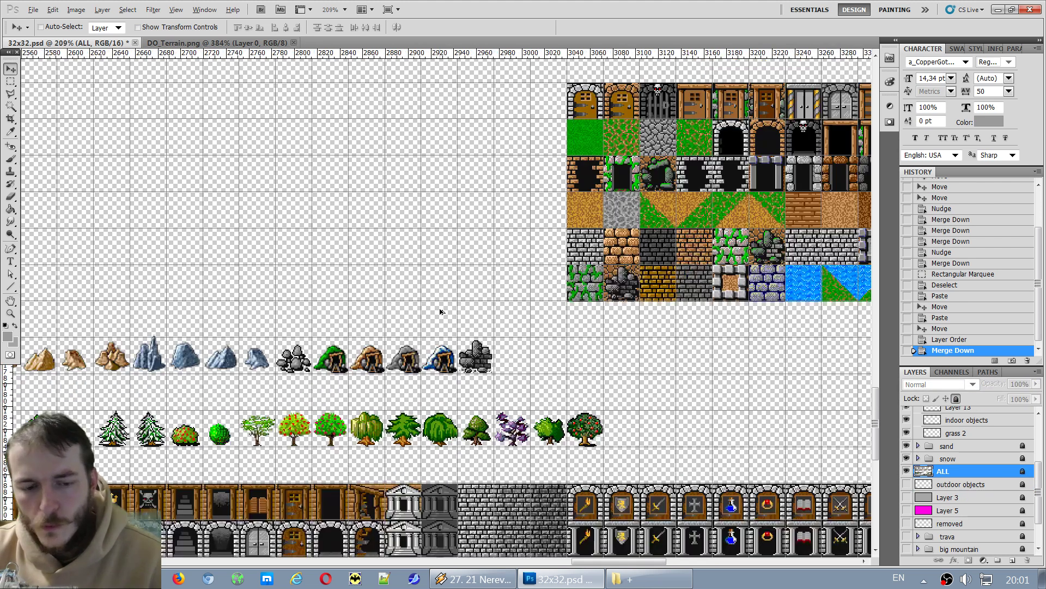
scroll(441, 312, down, 1)
scroll(359, 235, down, 2)
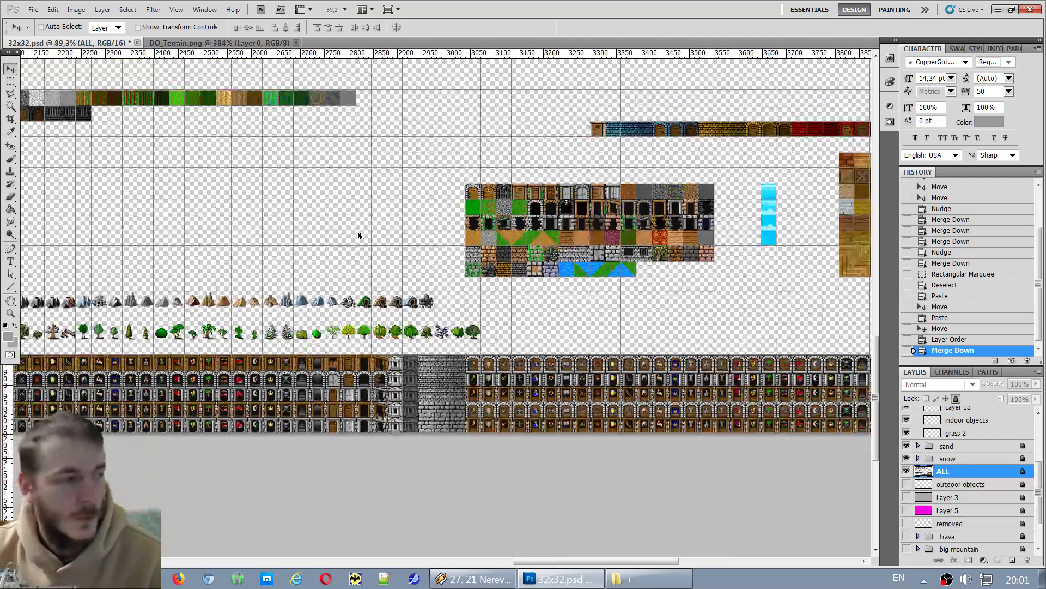
scroll(350, 215, up, 4)
scroll(375, 232, down, 3)
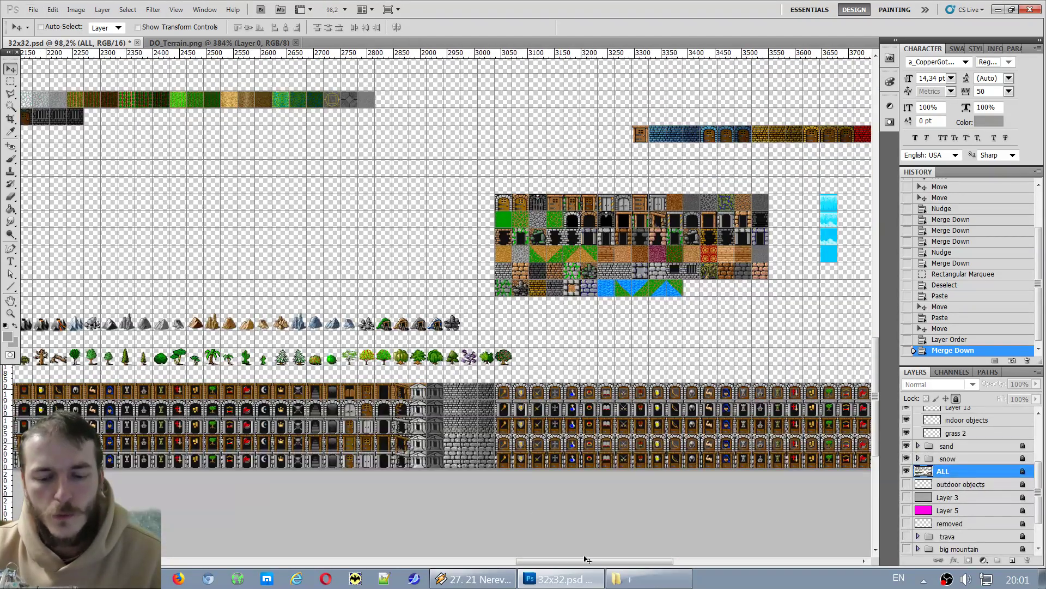
drag(587, 560, 518, 559)
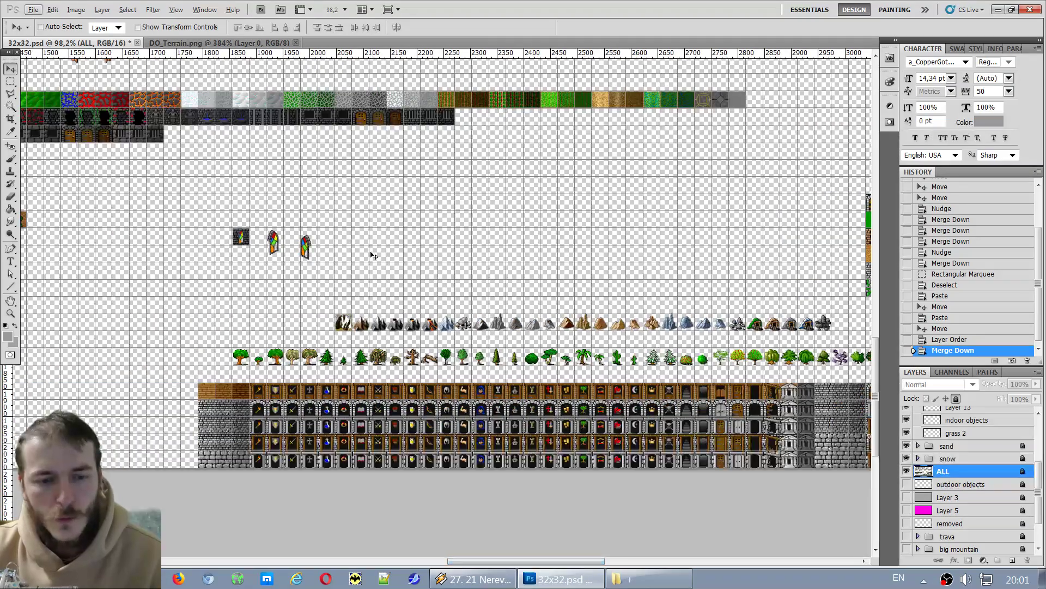
scroll(374, 256, down, 3)
scroll(180, 359, up, 3)
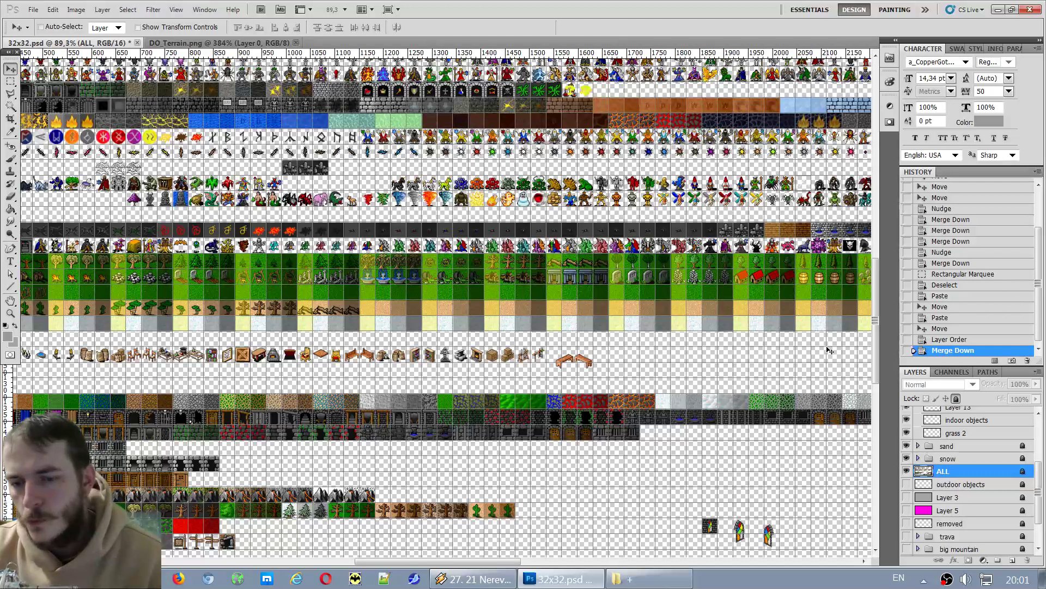
key(alt)
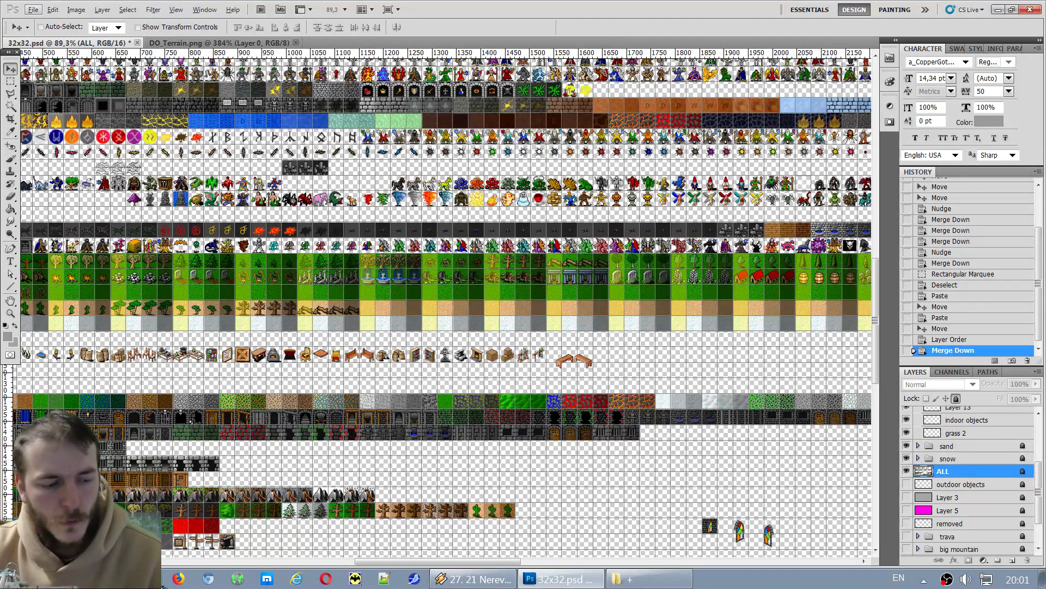
key(alt)
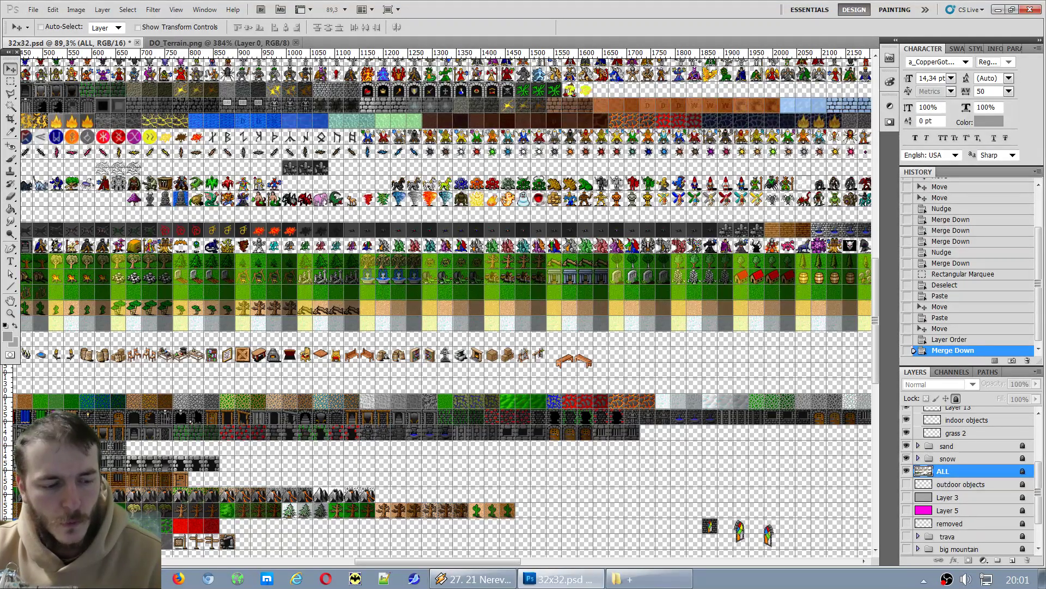
key(alt+shift)
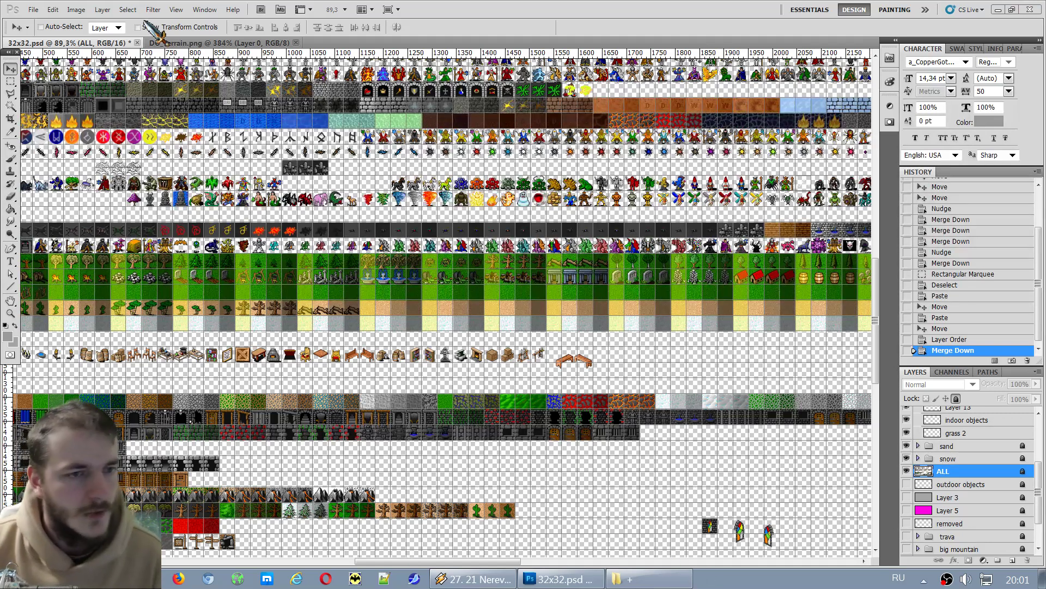
Switch to DO_Terrain.png, activate the Rectangular Marquee tool and clear the existing selection around the stone rubble.
click(174, 43)
scroll(369, 303, down, 5)
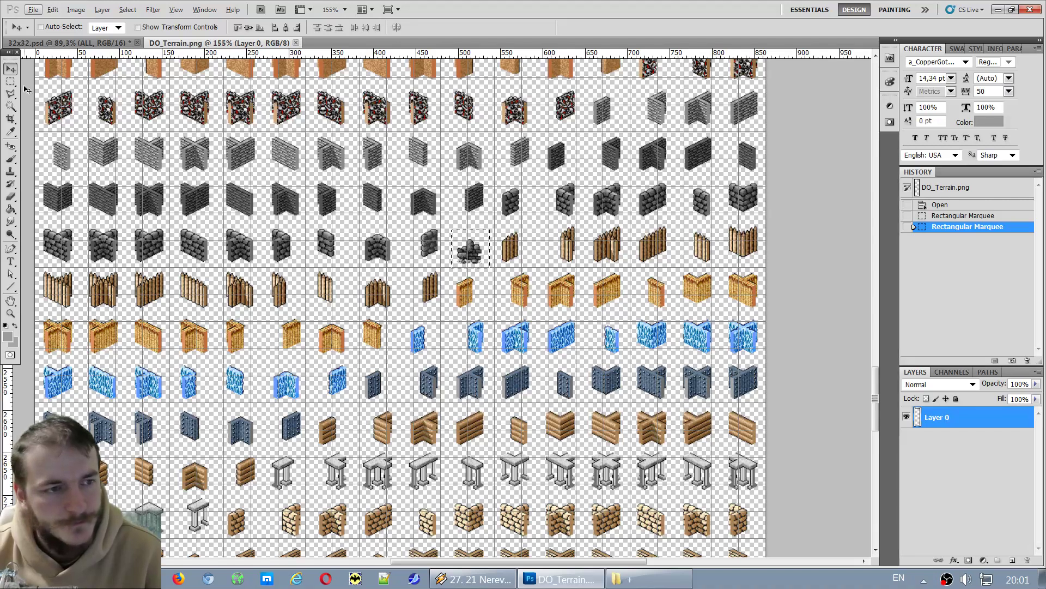
key(m)
scroll(176, 201, up, 2)
click(388, 256)
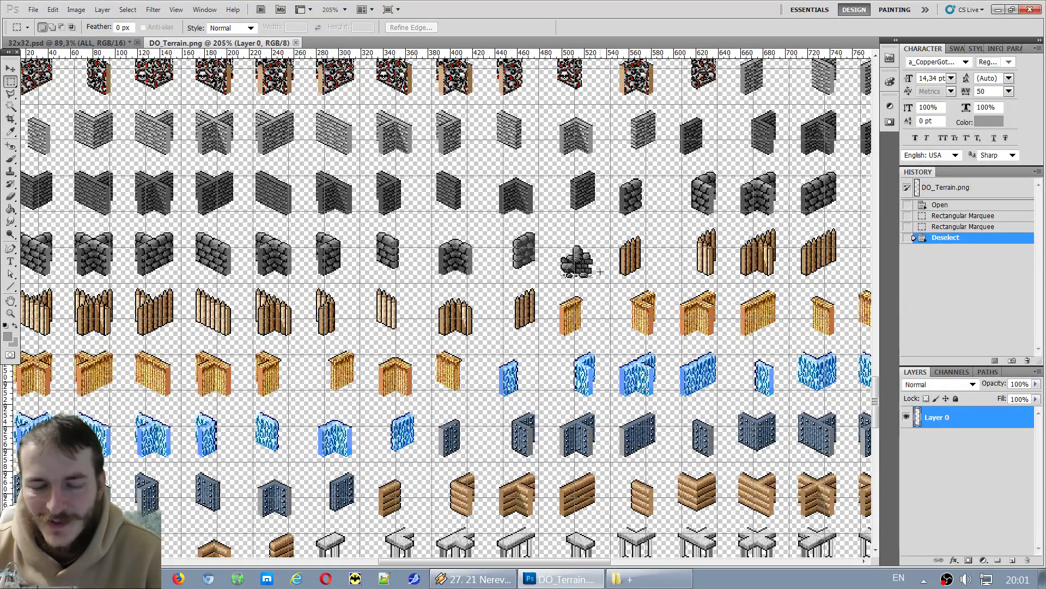
Examine the furniture and decoration sprites in the lower rows of DO_Terrain.png for objects to reuse.
scroll(599, 271, down, 3)
scroll(622, 328, down, 2)
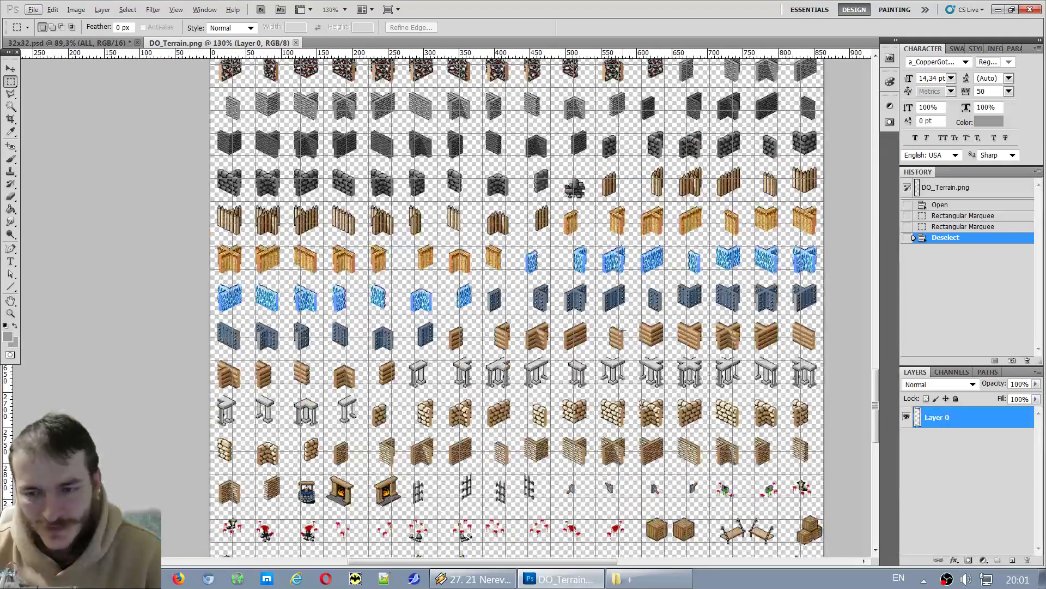
scroll(622, 328, down, 3)
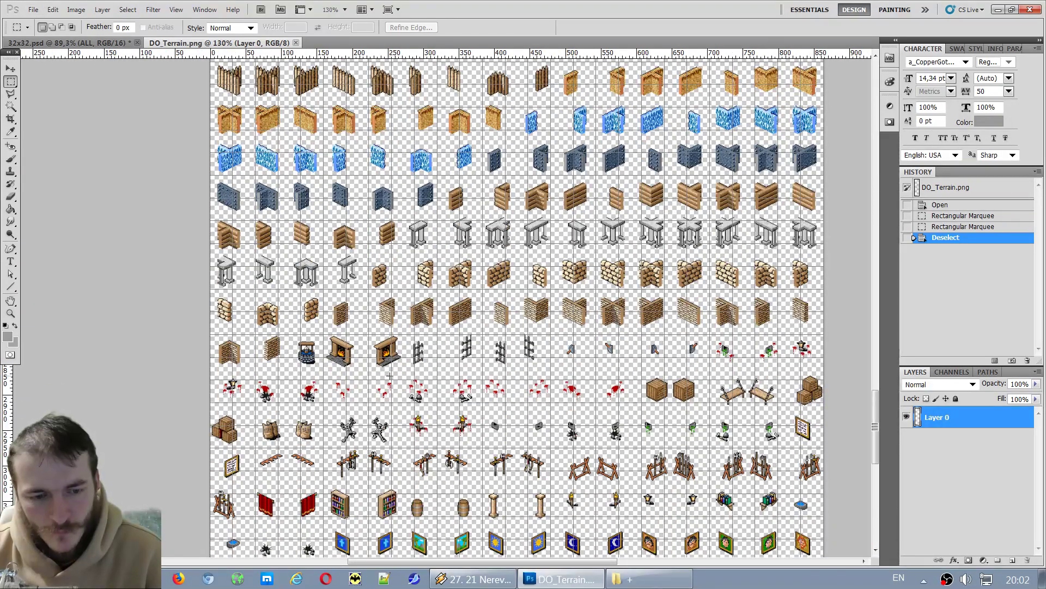
scroll(390, 376, up, 3)
scroll(480, 387, down, 4)
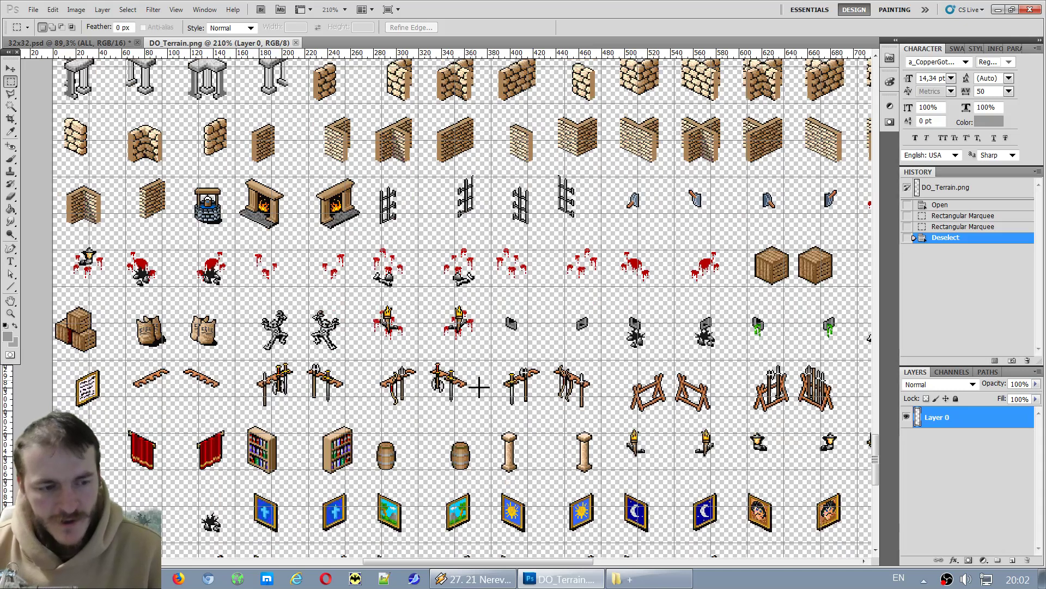
scroll(480, 387, down, 3)
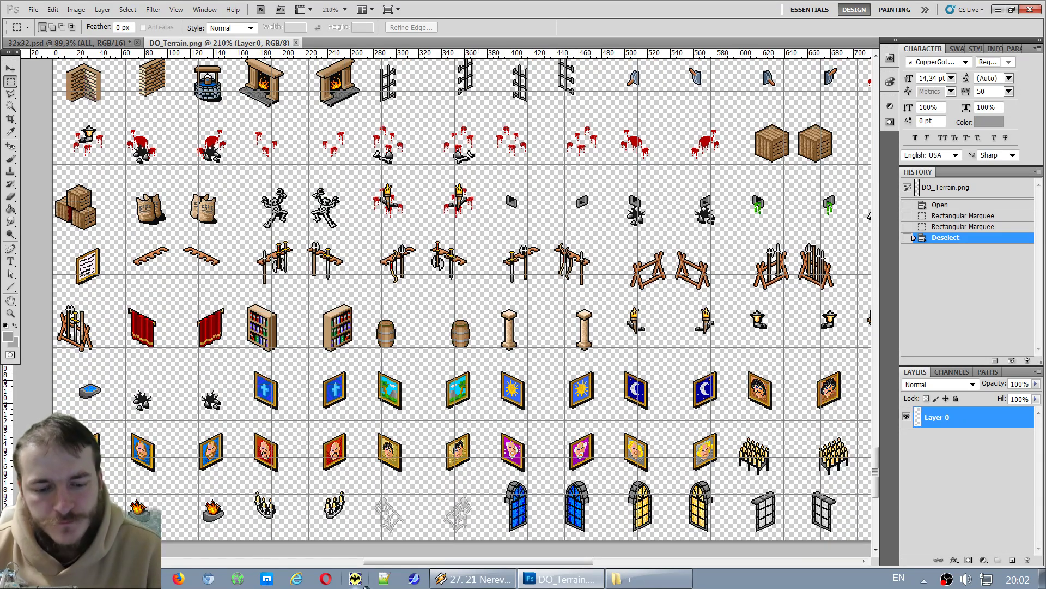
drag(390, 561, 475, 561)
scroll(465, 525, down, 2)
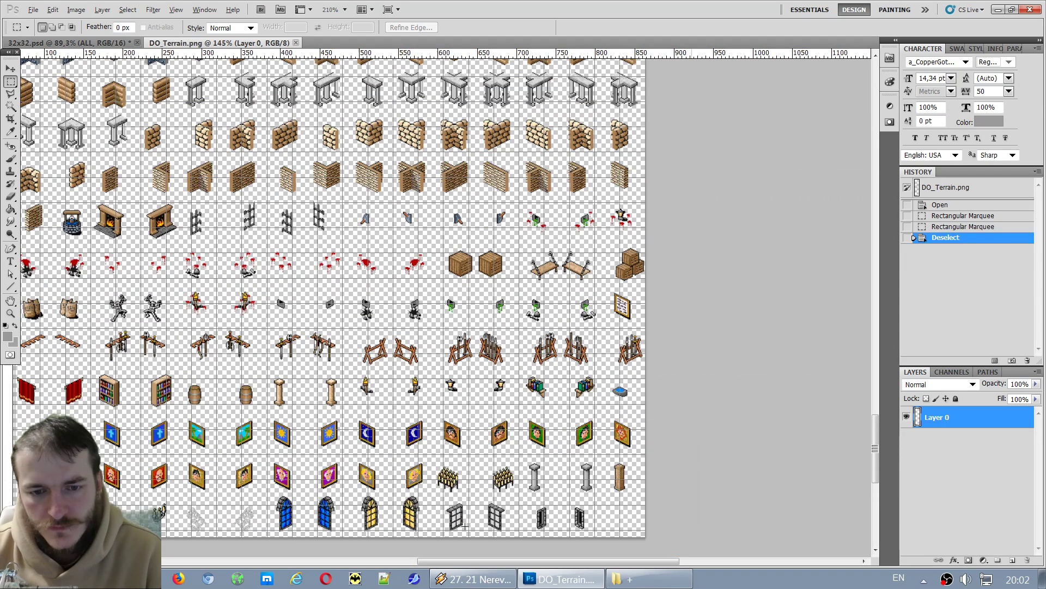
Select the empty and filled wooden weapon racks at the end of their row with a rectangular marquee.
scroll(609, 398, up, 2)
drag(692, 362, 263, 311)
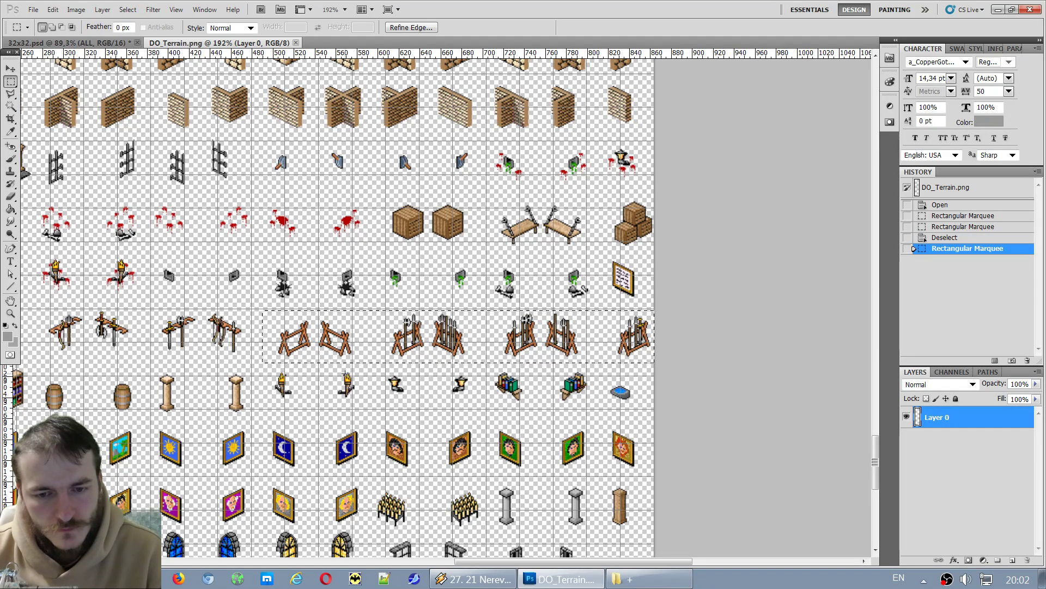
scroll(435, 414, down, 1)
drag(594, 561, 484, 561)
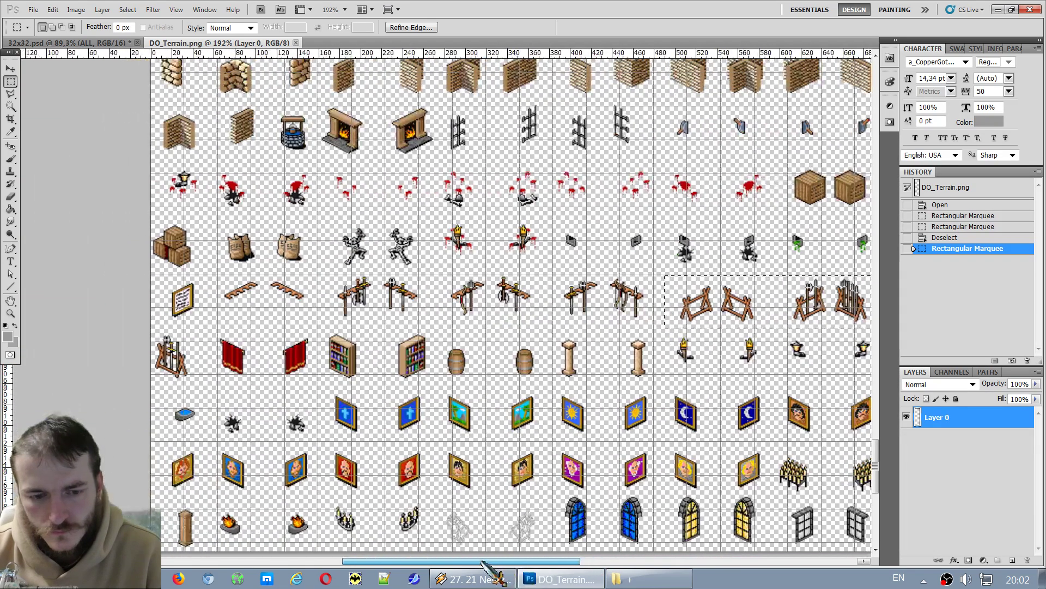
scroll(489, 520, down, 1)
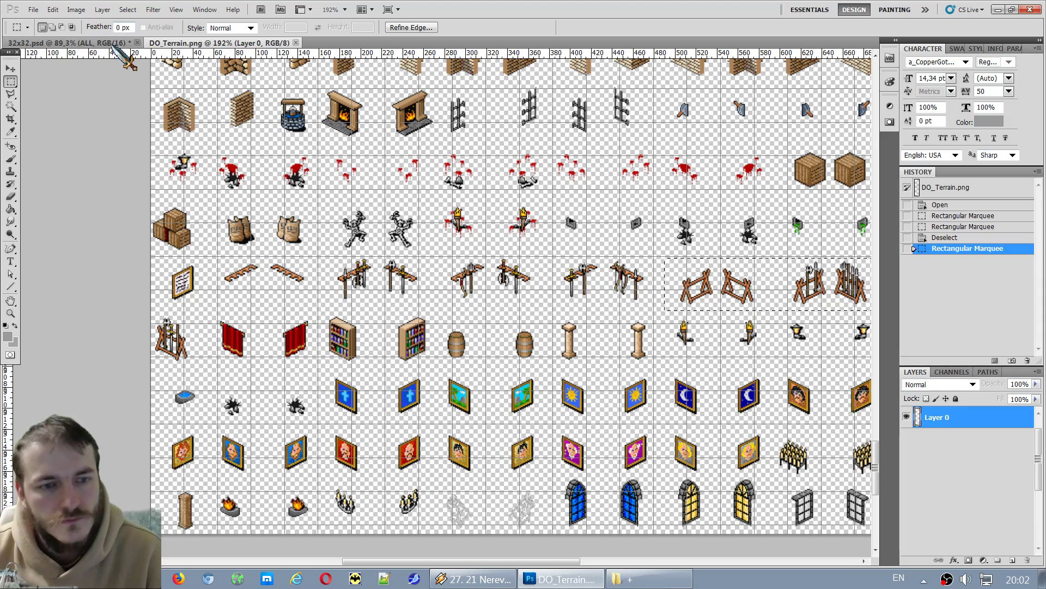
Paste the weapon racks into 32x32.psd as a new layer and activate the Move tool.
click(112, 44)
key(ctrl+v)
key(v)
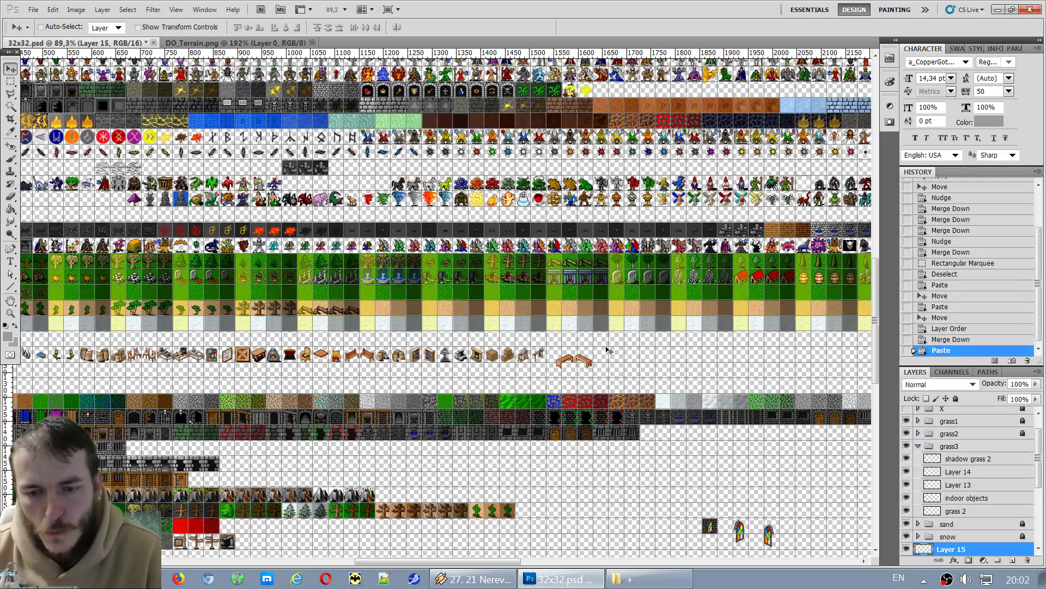
Undo the last paste and paste the weapon racks above Layer 14 in the grass3 group, placing them in the row beside the wooden tables.
key(ctrl+e)
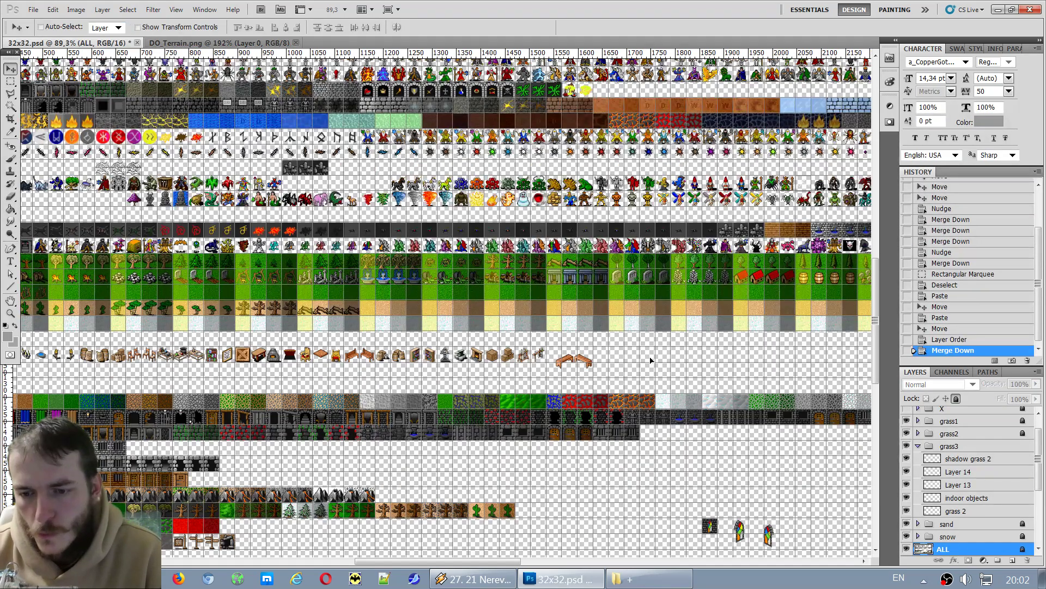
click(650, 360)
click(526, 221)
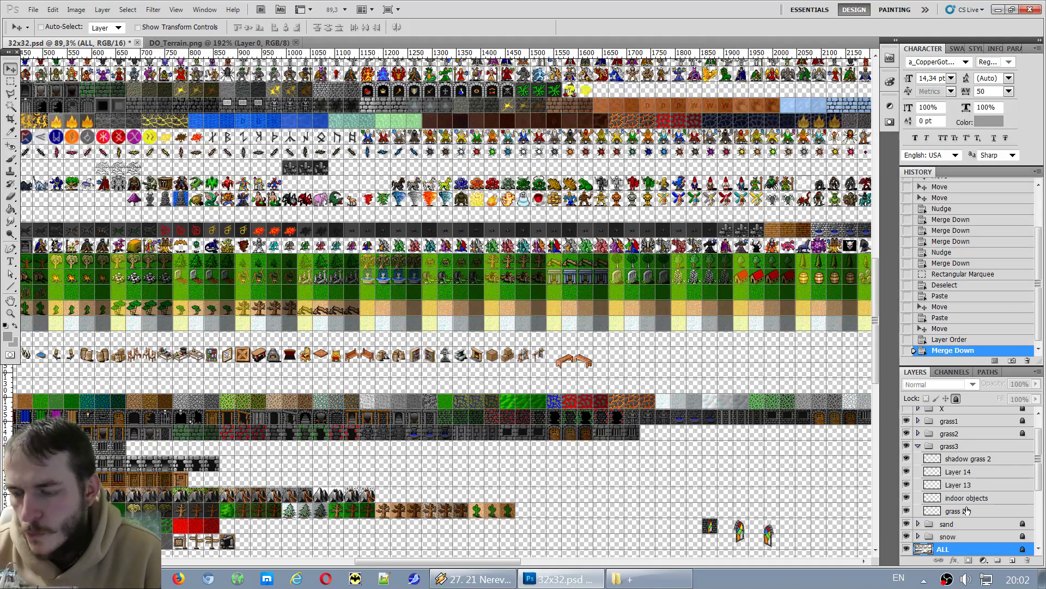
scroll(967, 510, up, 1)
click(960, 490)
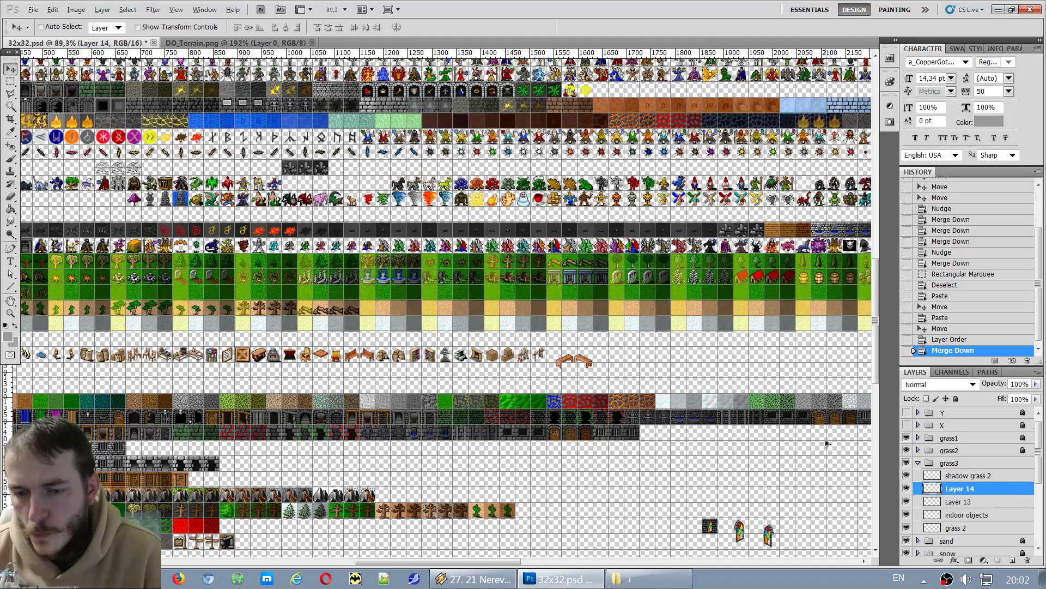
scroll(767, 401, up, 5)
key(ctrl+v)
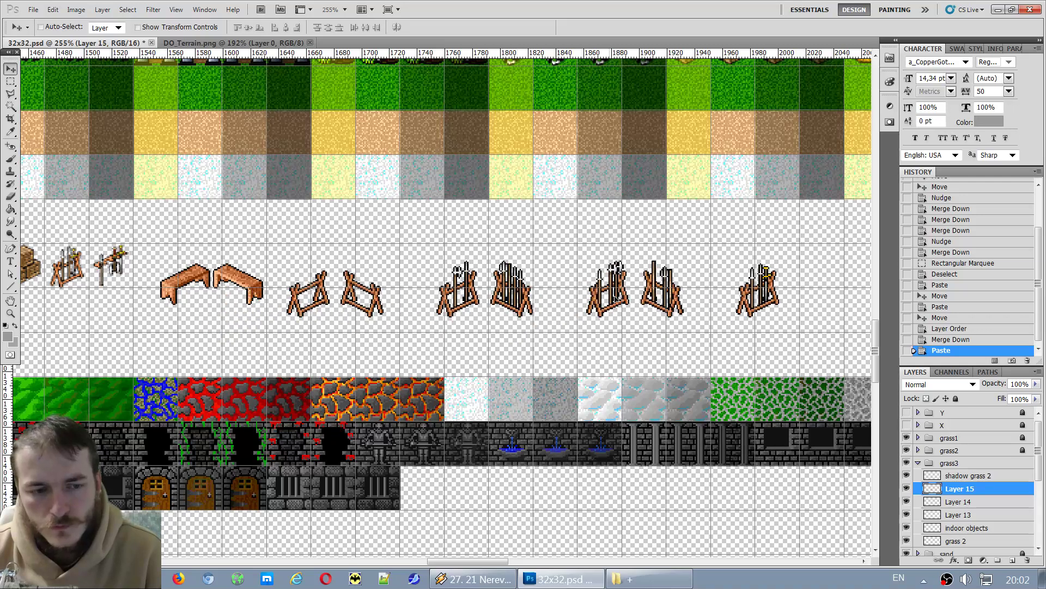
drag(616, 299, 628, 288)
scroll(574, 356, down, 4)
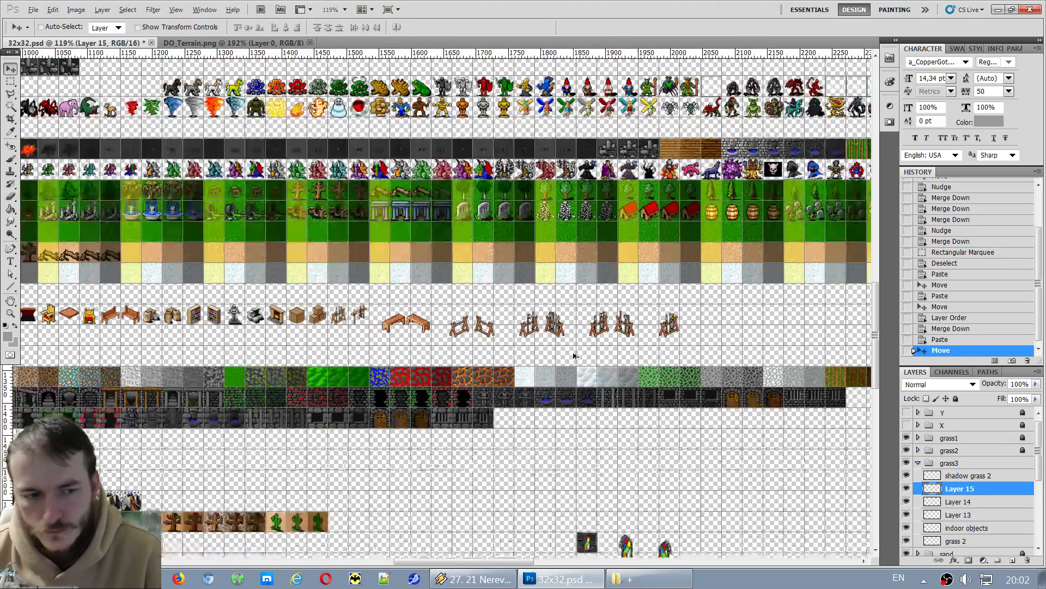
Check Layer 15 and Layer 14 by toggling their visibility, and merge Layer 15 down into Layer 14.
scroll(574, 355, up, 3)
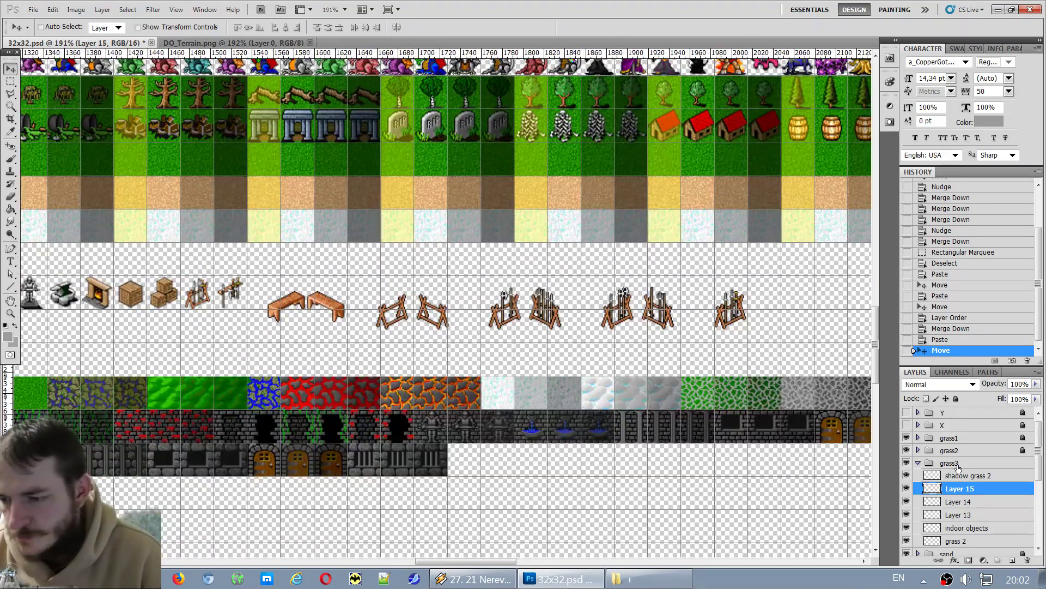
click(906, 488)
click(906, 489)
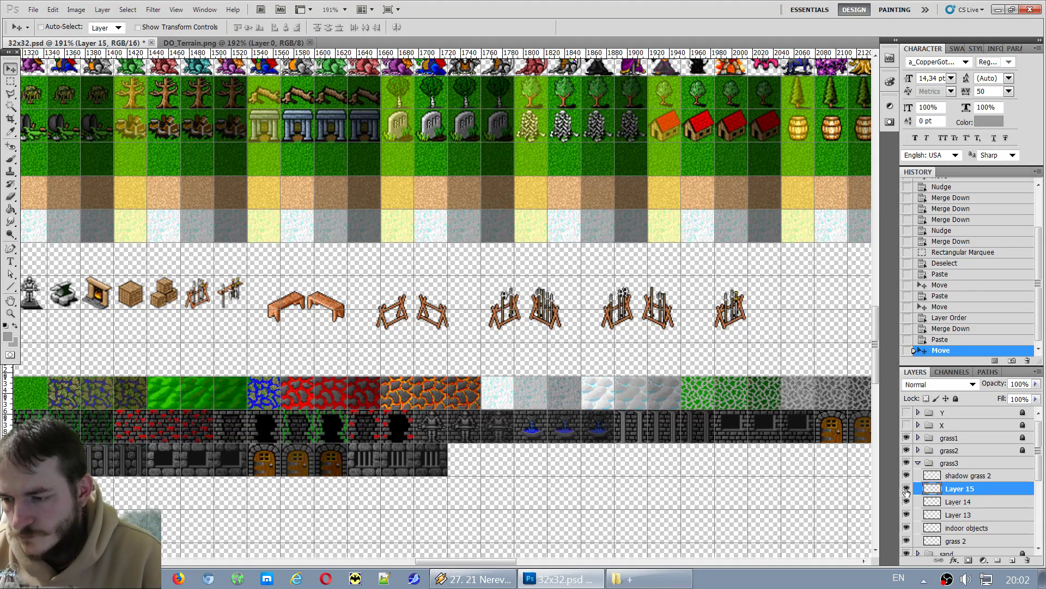
click(914, 501)
click(907, 502)
click(907, 501)
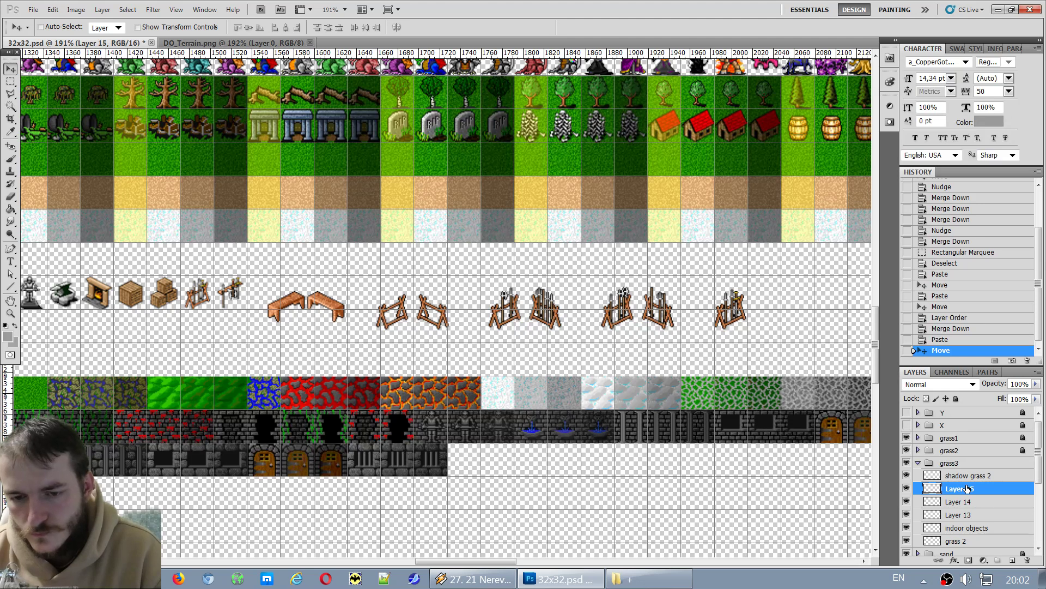
key(ctrl+e)
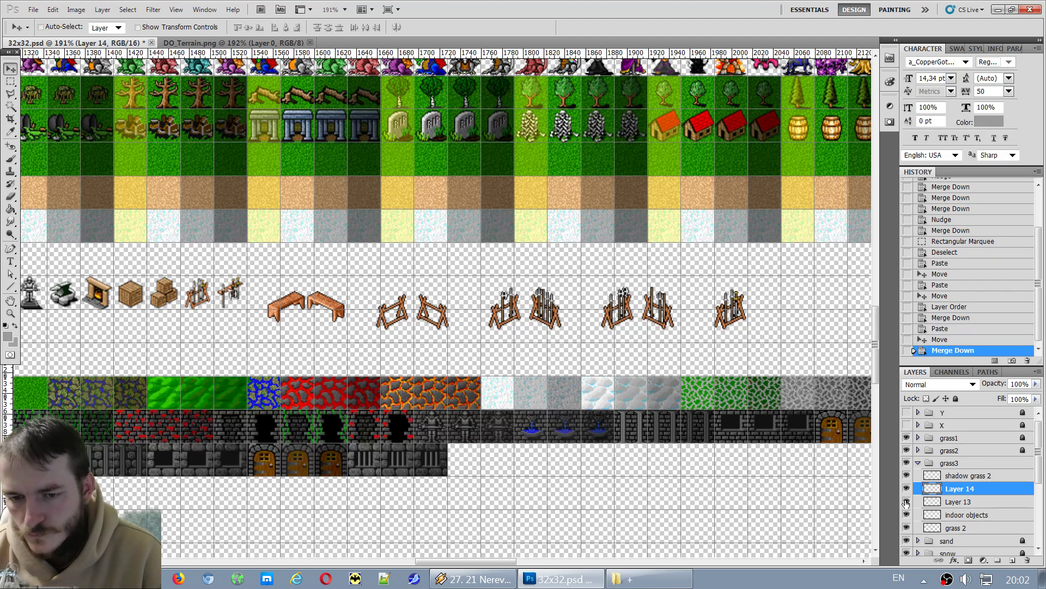
Temporarily hide Layer 13 to check which sprites it holds along the furniture row, and show it again.
scroll(906, 502, down, 2)
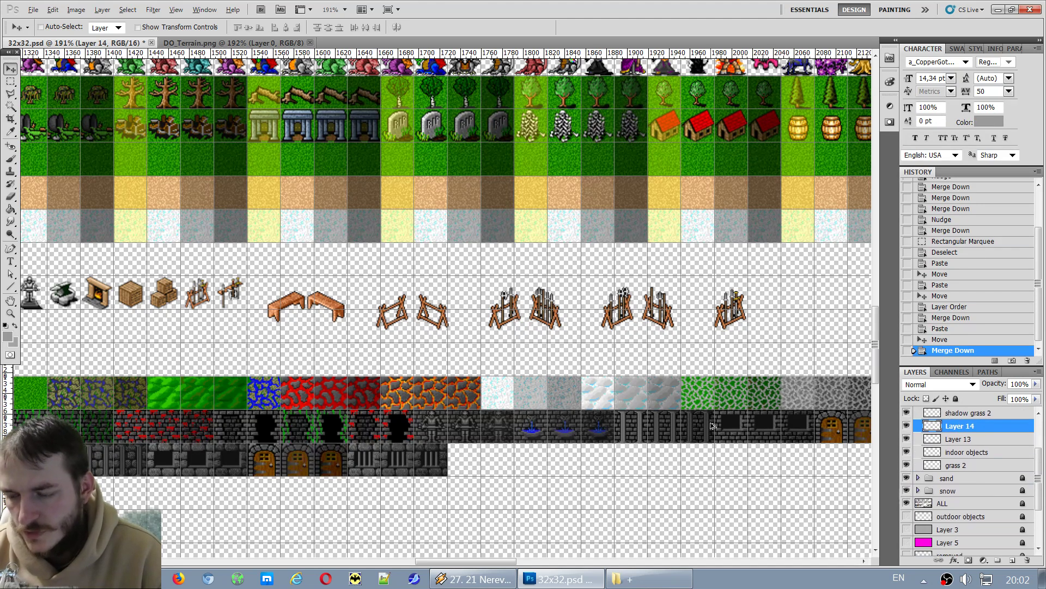
scroll(446, 372, down, 4)
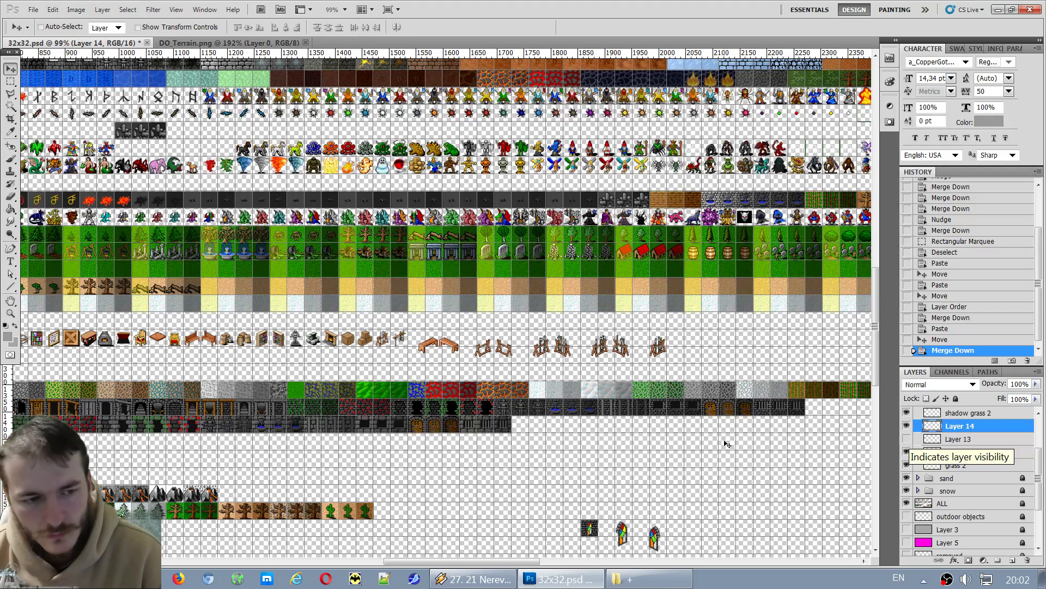
drag(523, 562, 420, 561)
click(907, 442)
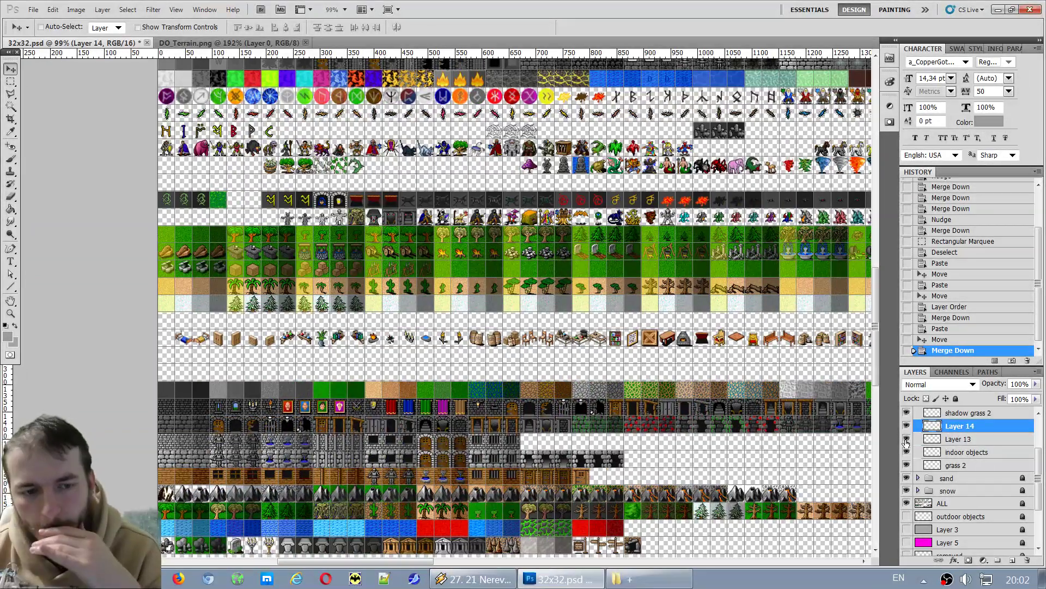
Switch to DO_Terrain.png and select the single filled weapon rack at the start of its row with a rectangular marquee.
click(264, 44)
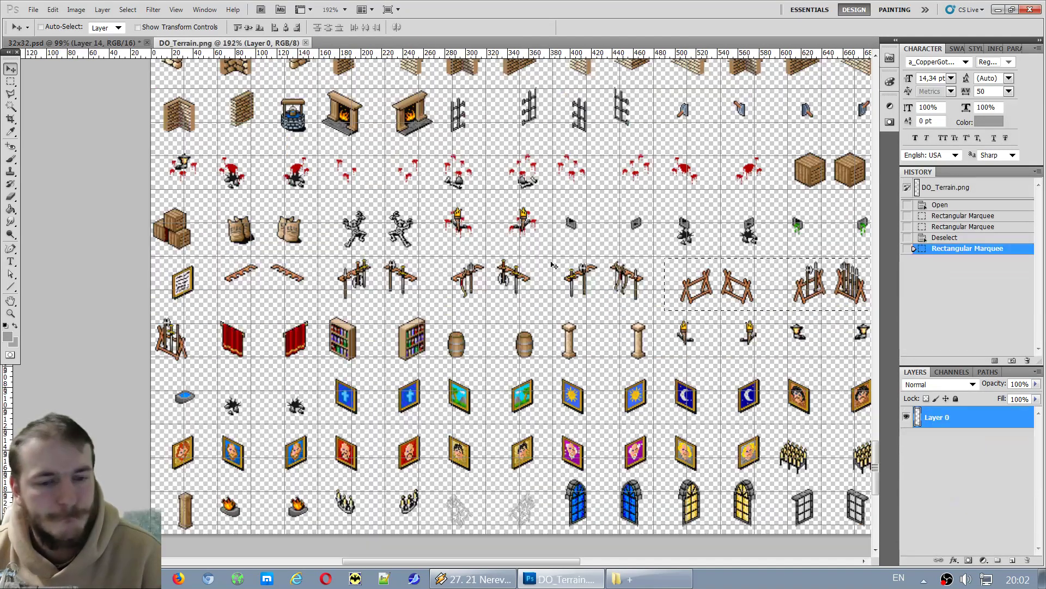
click(10, 80)
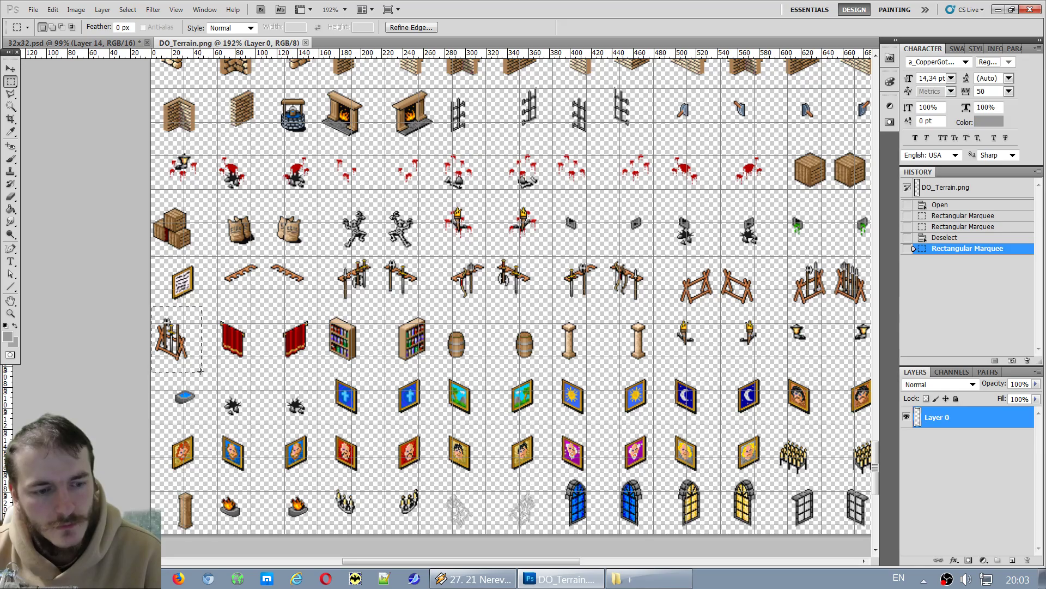
drag(201, 370, 201, 372)
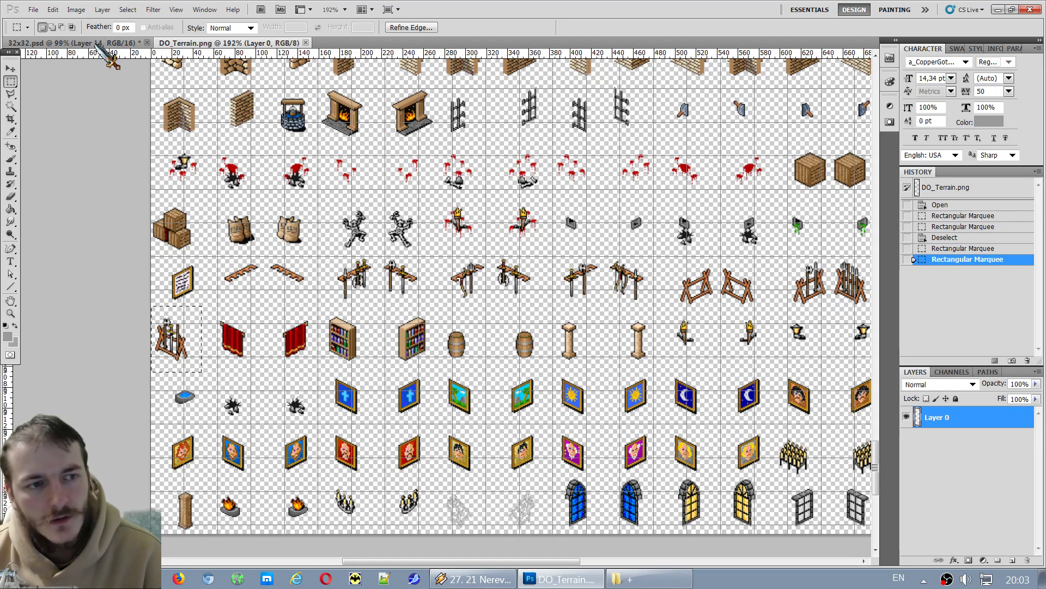
Paste the single weapon rack into 32x32.psd, place it after the last rack in the row and merge it down into Layer 14.
click(97, 43)
scroll(436, 327, down, 2)
scroll(436, 327, up, 4)
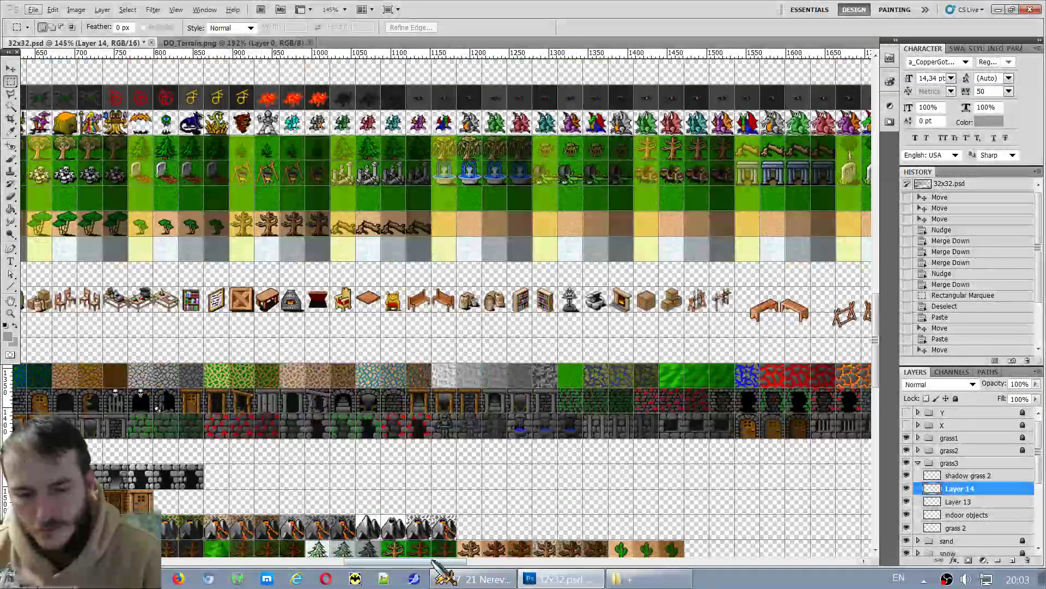
drag(434, 563, 523, 562)
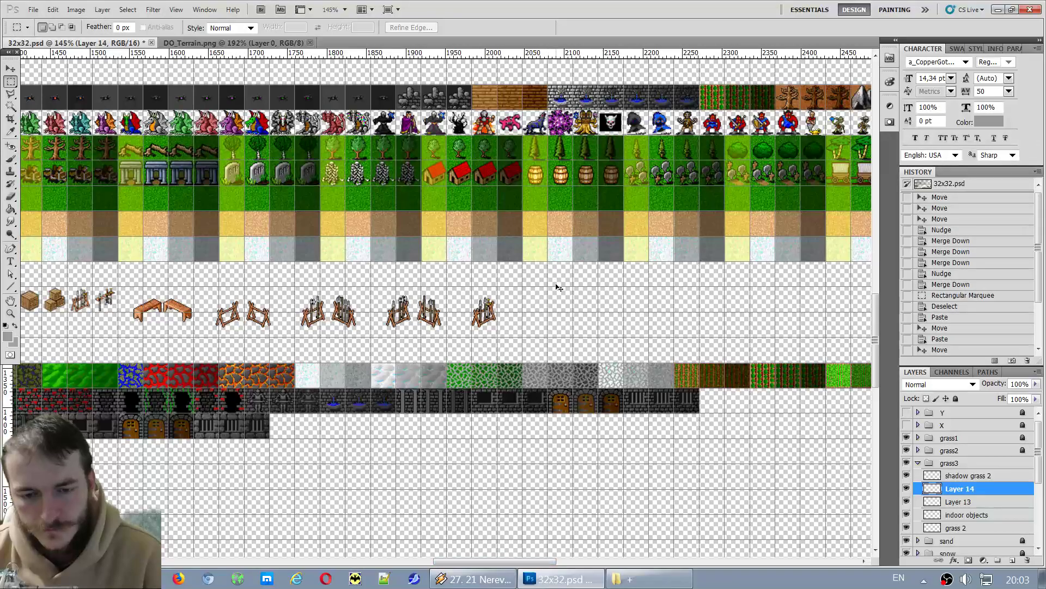
key(ctrl+v)
key(v)
drag(446, 315, 525, 315)
key(ctrl+e)
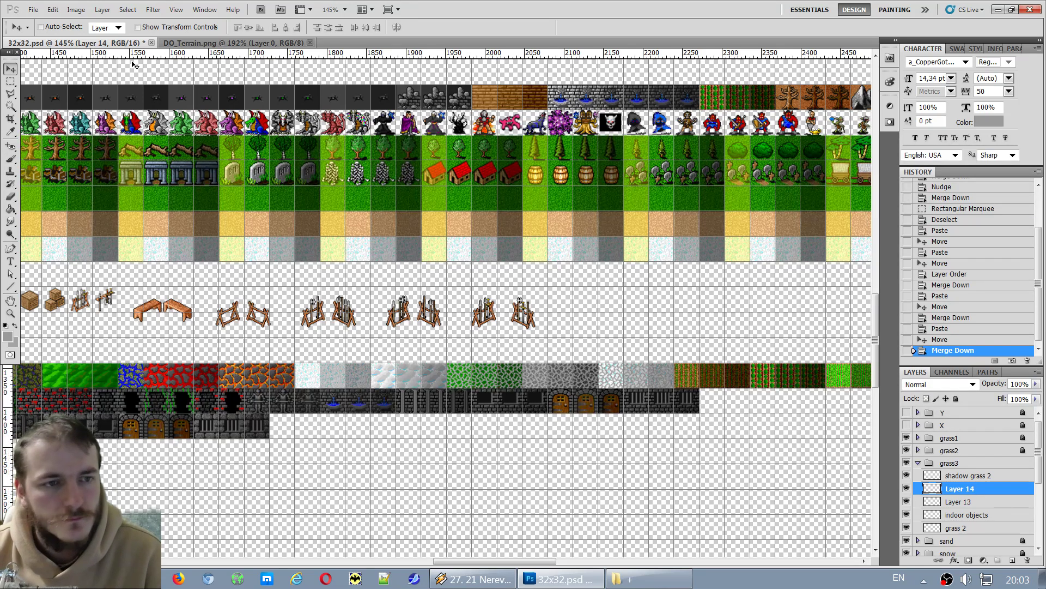
Switch to DO_Terrain.png, clear the selection and marquee the two narrow barred windows at the end of the last row.
click(199, 42)
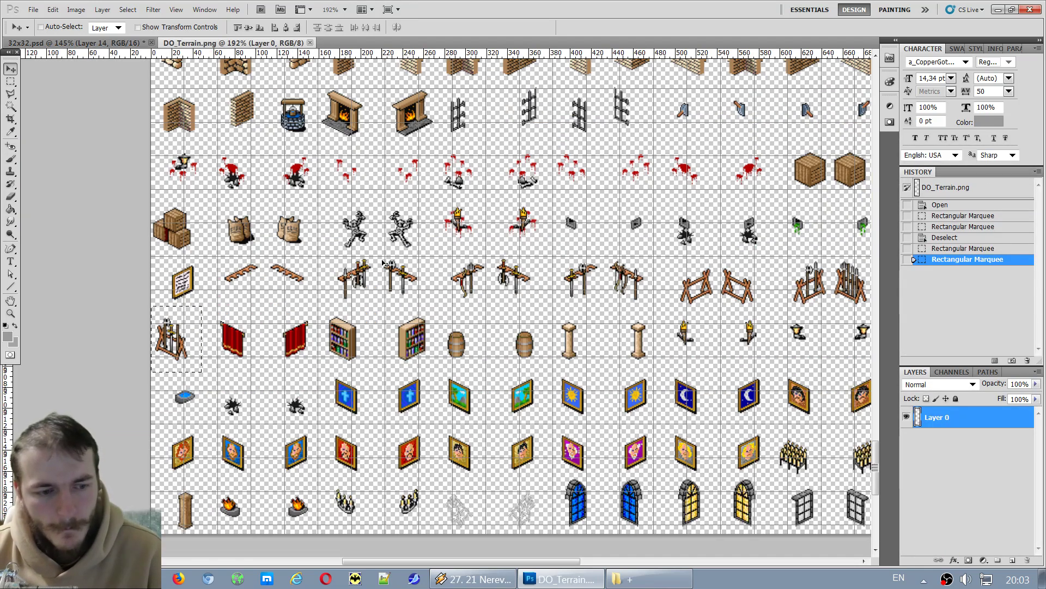
click(10, 81)
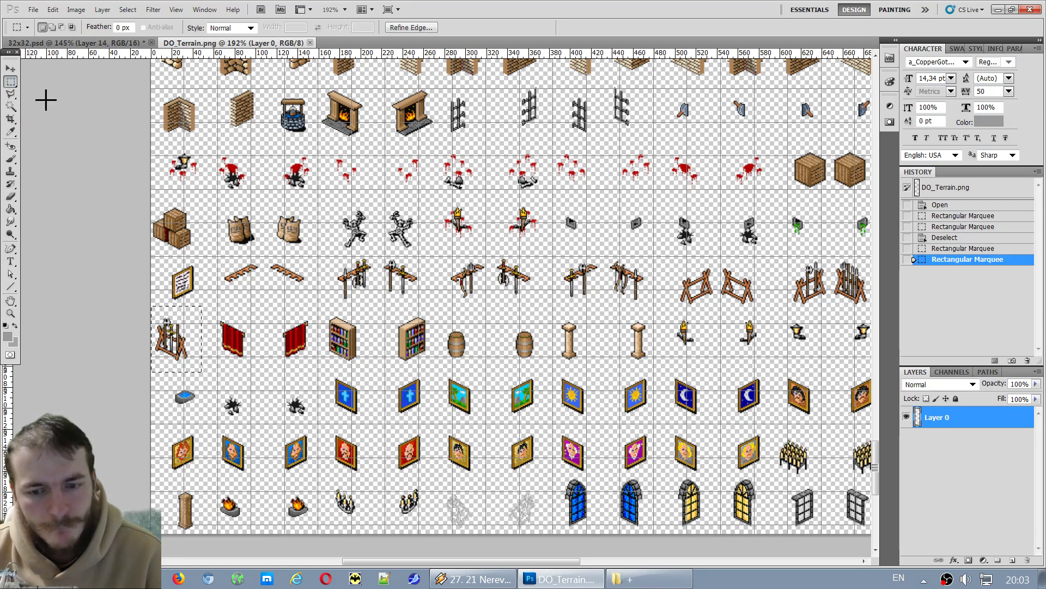
click(477, 375)
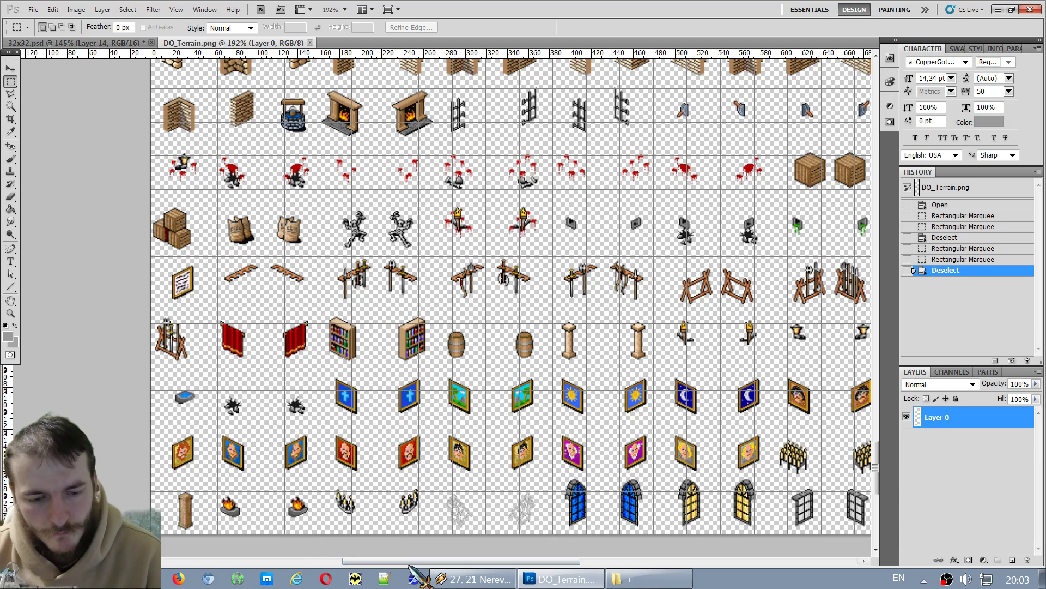
drag(409, 563, 490, 566)
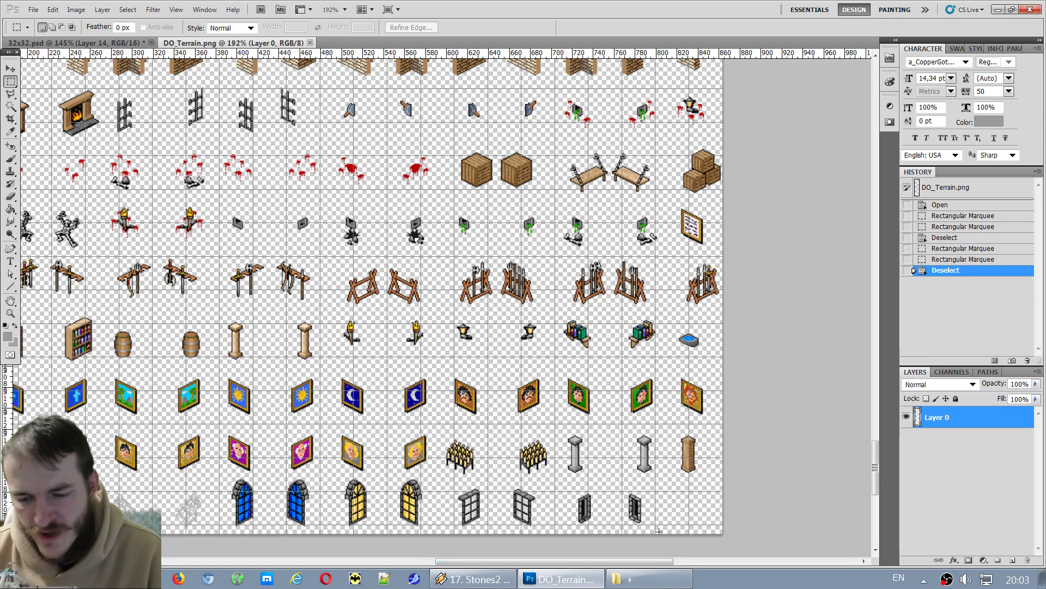
drag(613, 494, 552, 485)
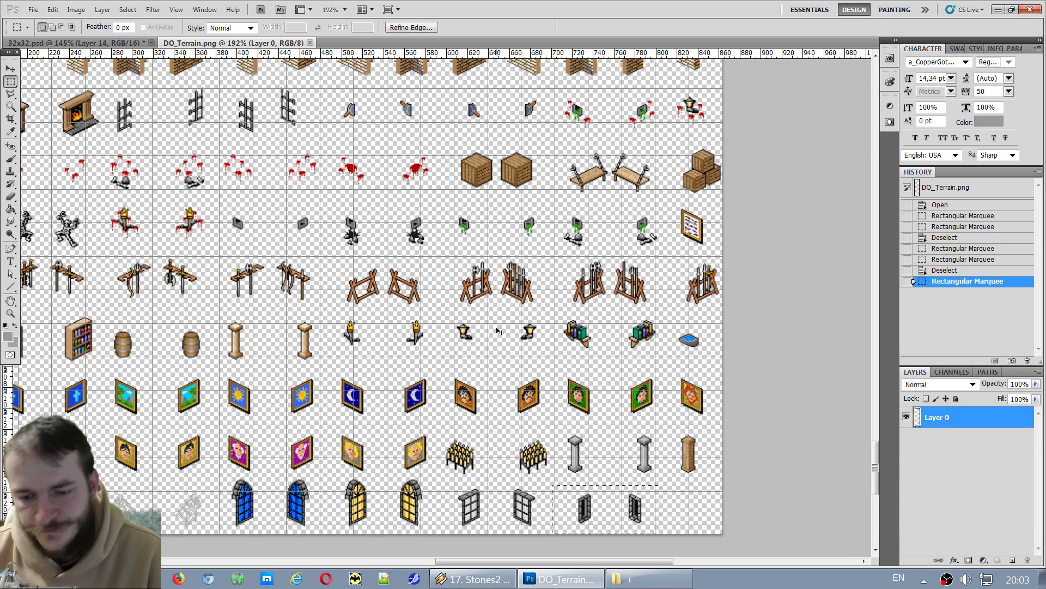
Paste the two barred windows into 32x32.psd as a new layer and move them into the empty row below the furniture sprites.
click(131, 43)
key(ctrl+v)
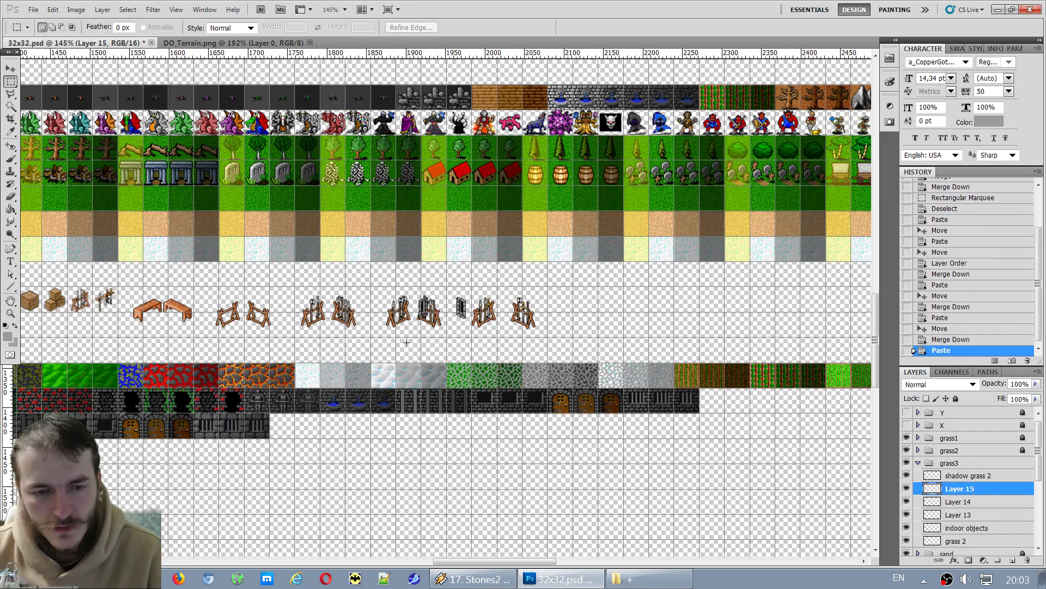
key(v)
drag(462, 308, 226, 477)
drag(553, 560, 378, 562)
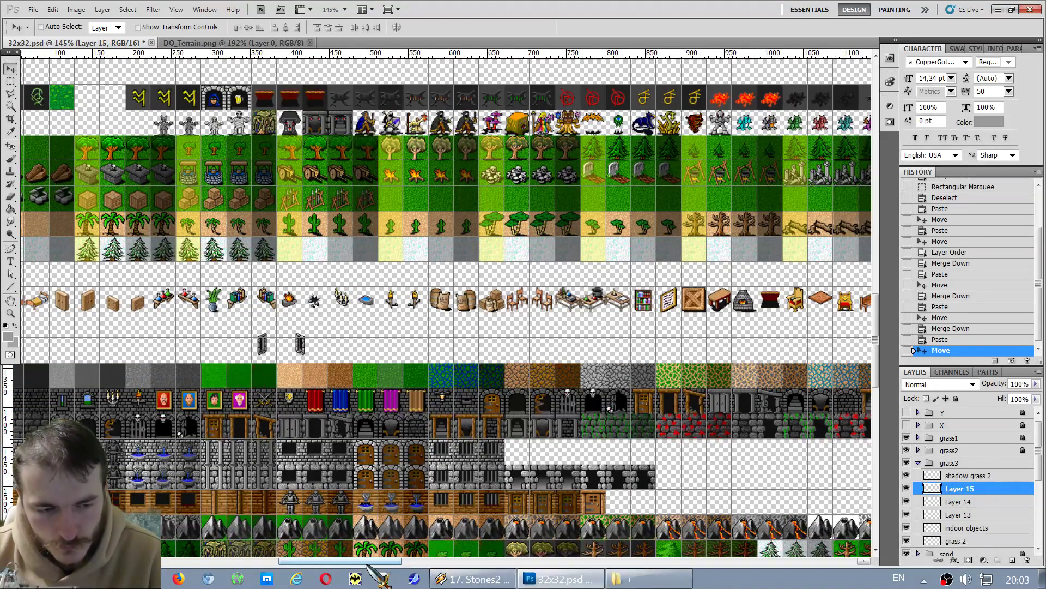
drag(352, 561, 291, 562)
Try the barred windows on the grey brick and stone block wall tiles at the start of their rows.
drag(678, 348, 404, 457)
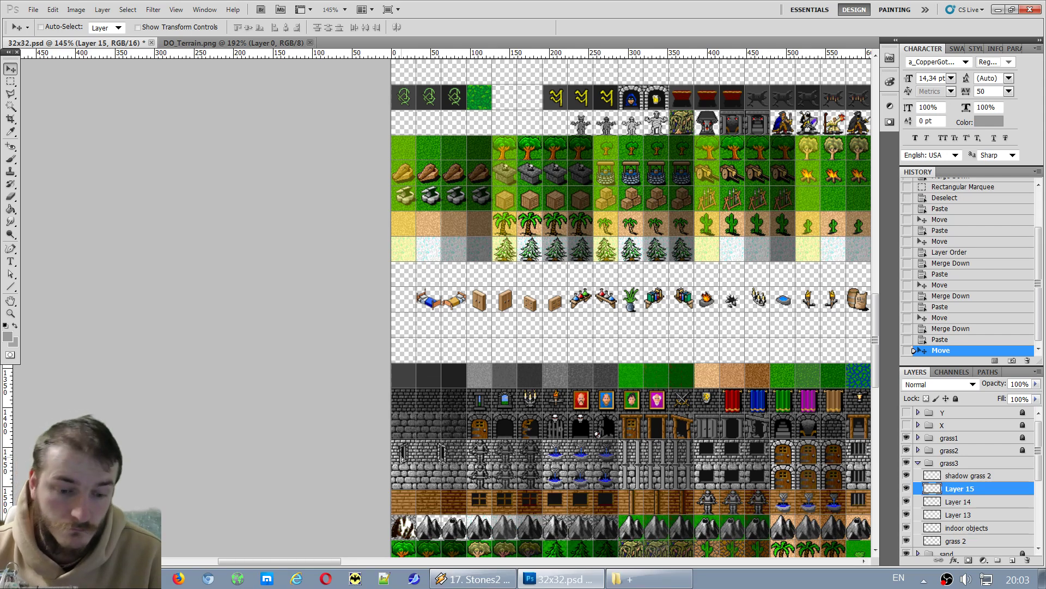
mouse_move(402, 458)
mouse_down()
mouse_move(625, 333)
mouse_move(431, 453)
mouse_move(400, 464)
mouse_move(406, 453)
mouse_move(407, 478)
mouse_up()
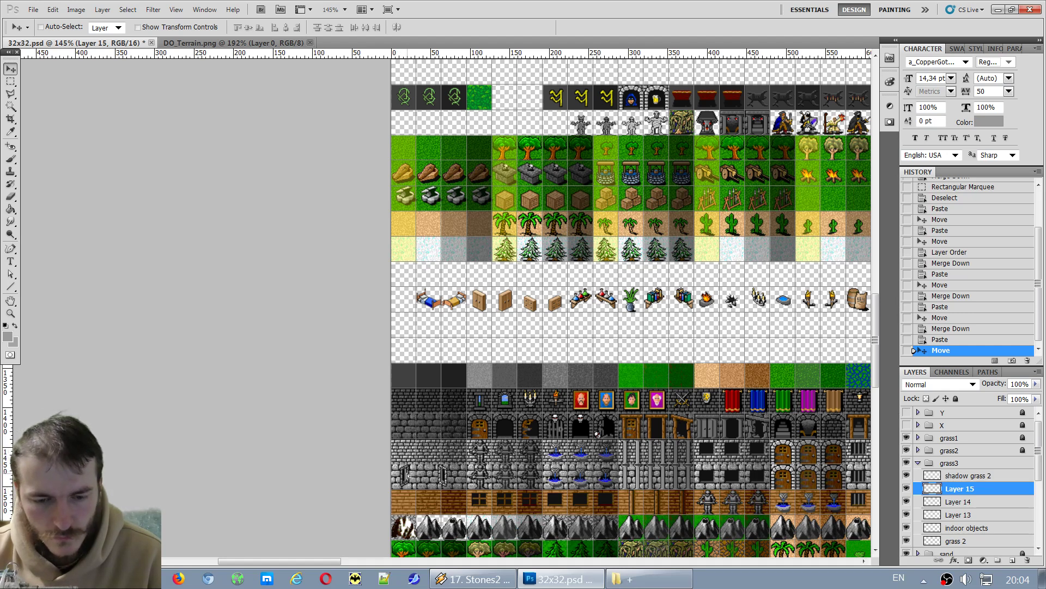
drag(407, 475, 419, 448)
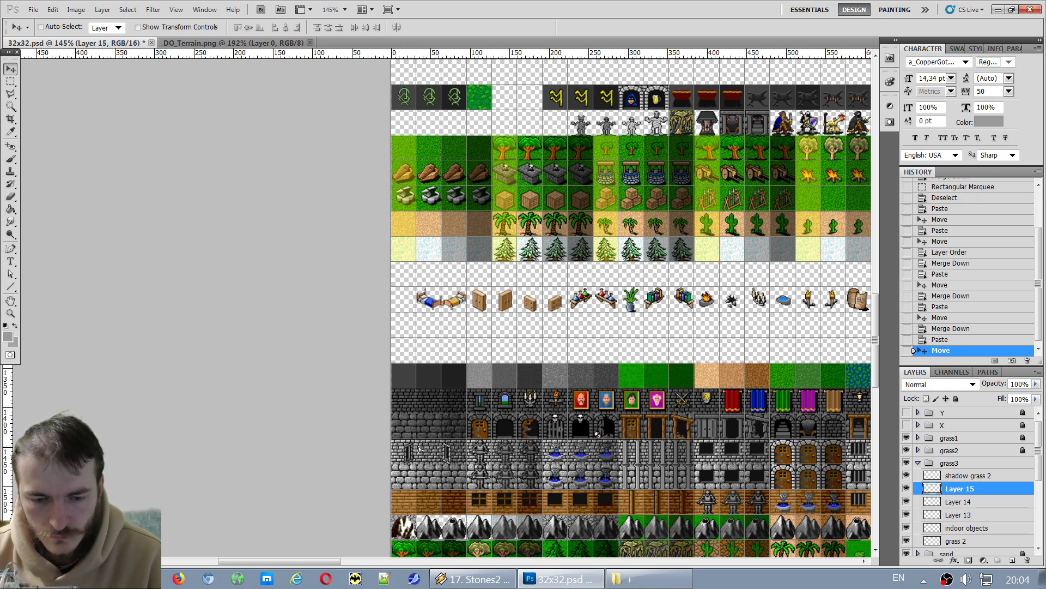
scroll(641, 376, down, 5)
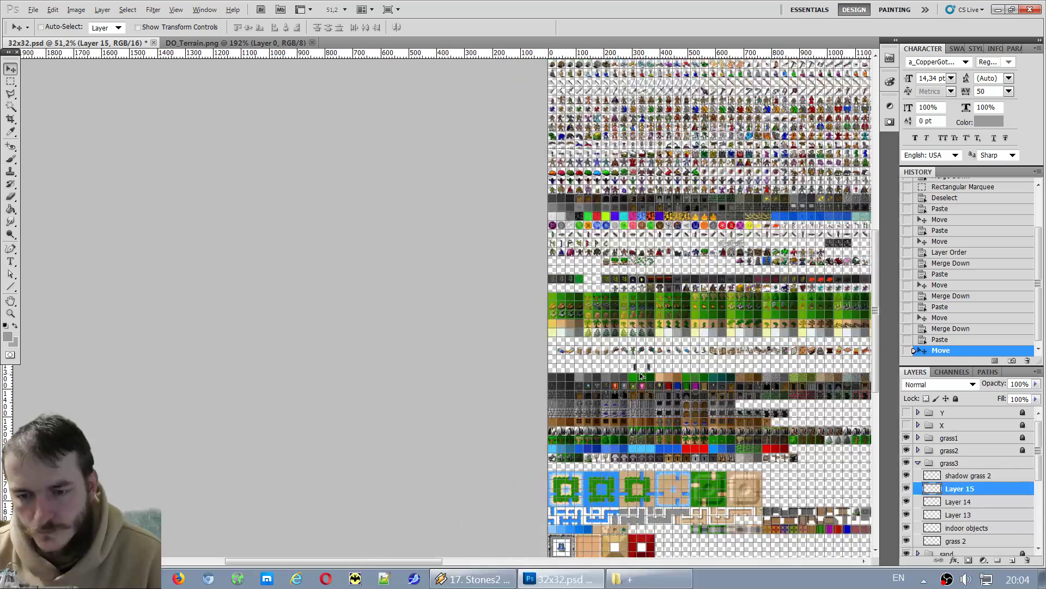
scroll(641, 376, up, 4)
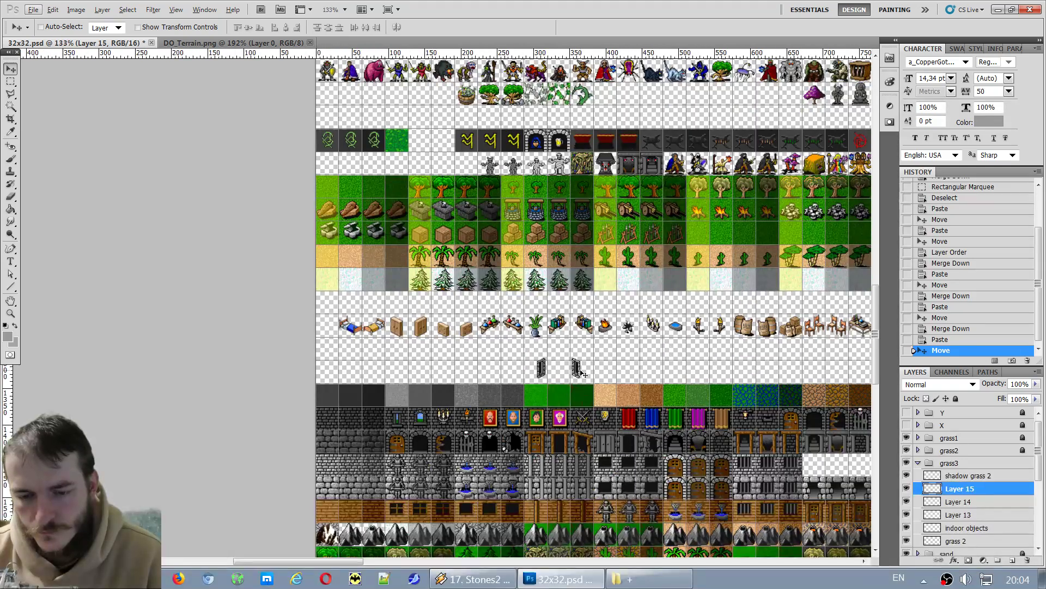
drag(580, 373, 368, 493)
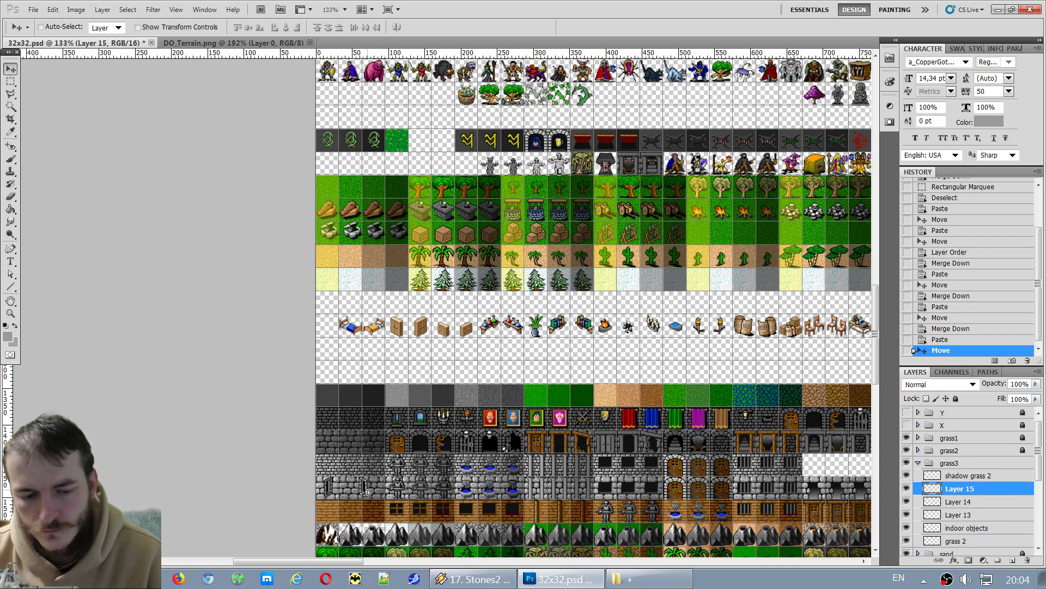
drag(368, 492, 370, 473)
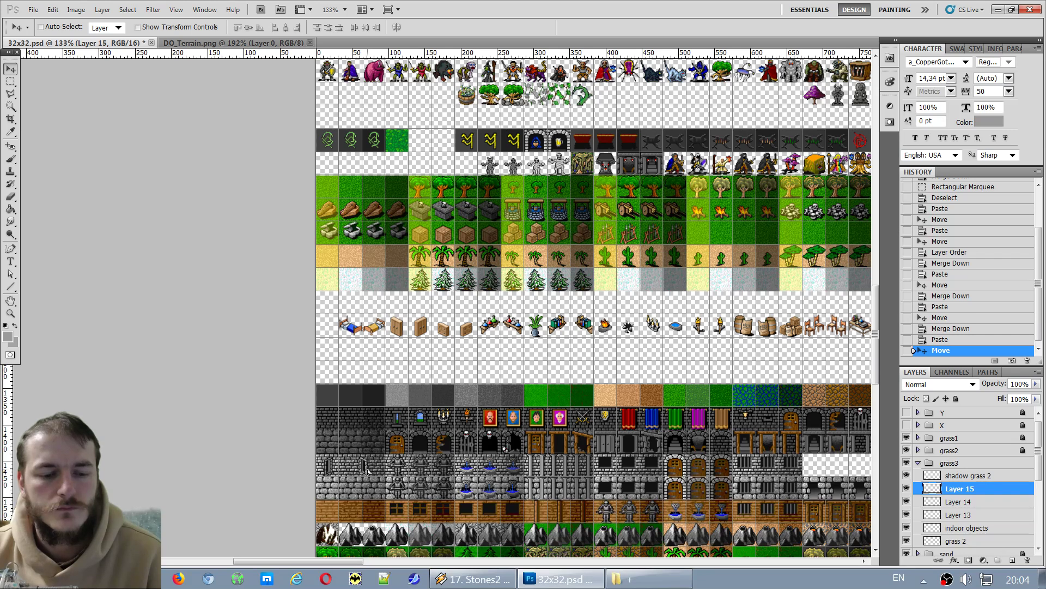
Move the barred windows off the wall tiles into the empty area below the tile rows, near the stained-glass windows.
drag(368, 469, 638, 373)
scroll(643, 379, down, 3)
scroll(650, 381, up, 2)
scroll(649, 381, up, 2)
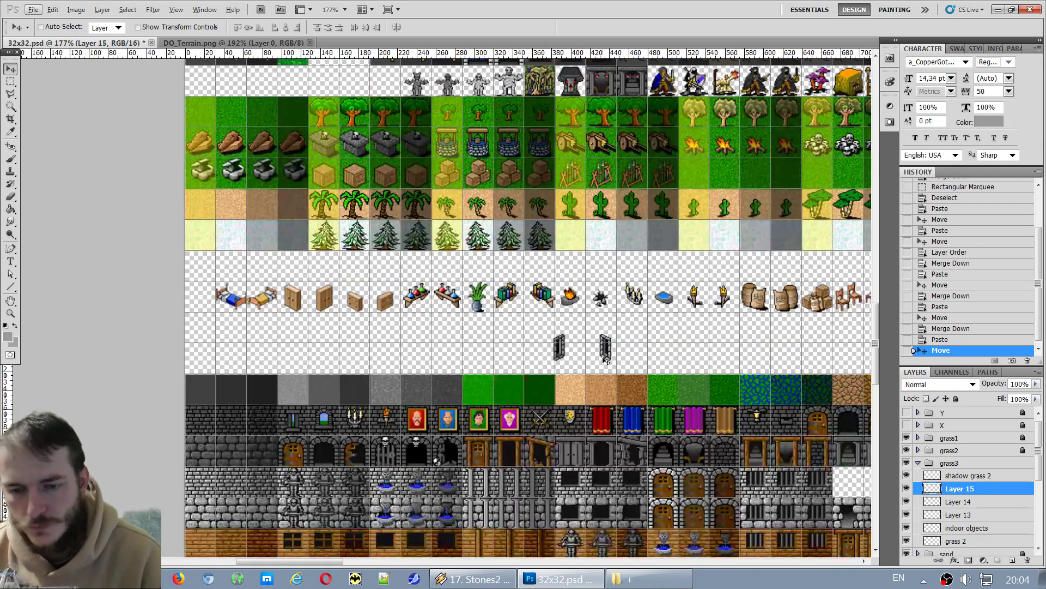
scroll(649, 380, down, 5)
scroll(854, 489, up, 3)
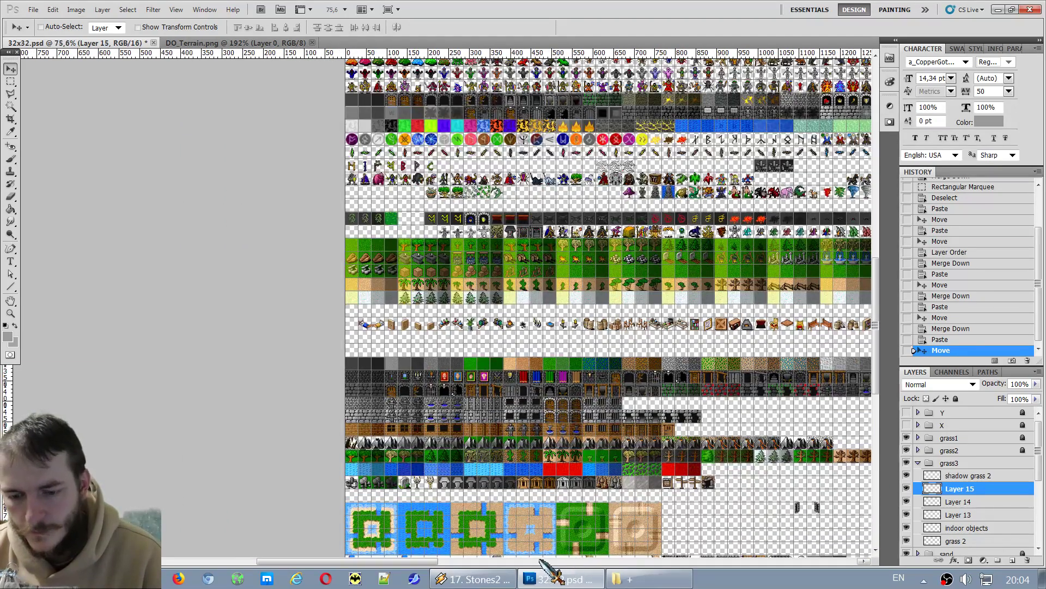
drag(436, 562, 501, 562)
scroll(790, 507, down, 3)
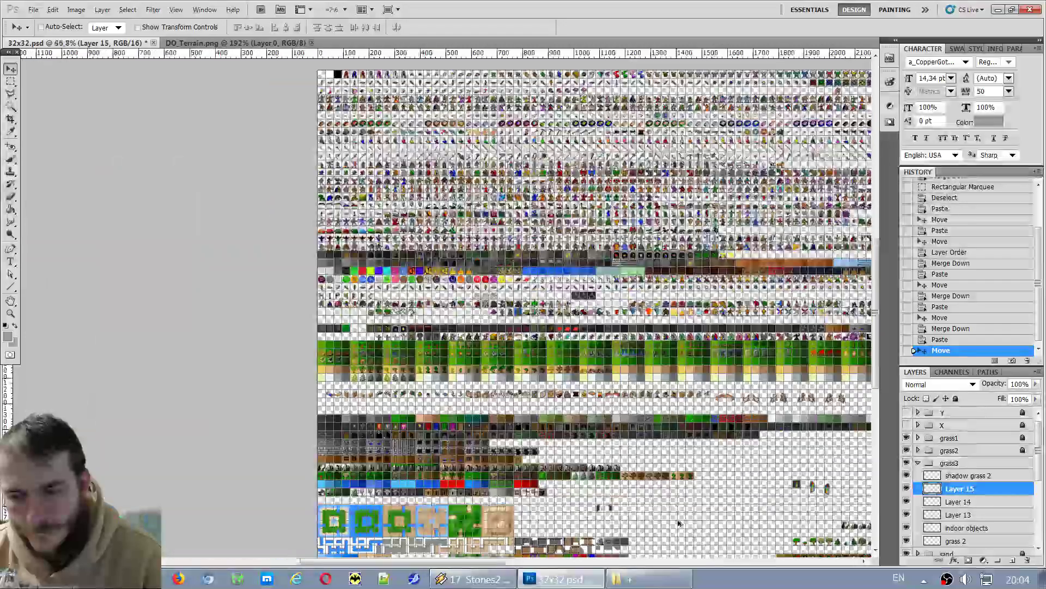
Switch to DO_Terrain.png, clear the selection and marquee the eight blue, yellow, grey and barred windows at the end of the last row.
scroll(818, 491, up, 3)
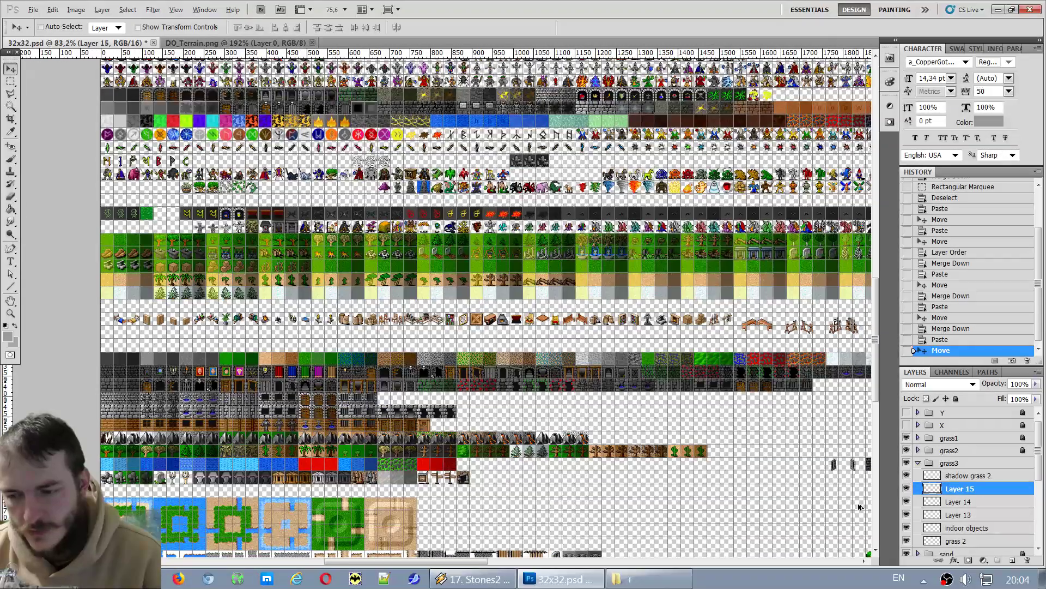
scroll(844, 483, up, 3)
drag(506, 562, 542, 567)
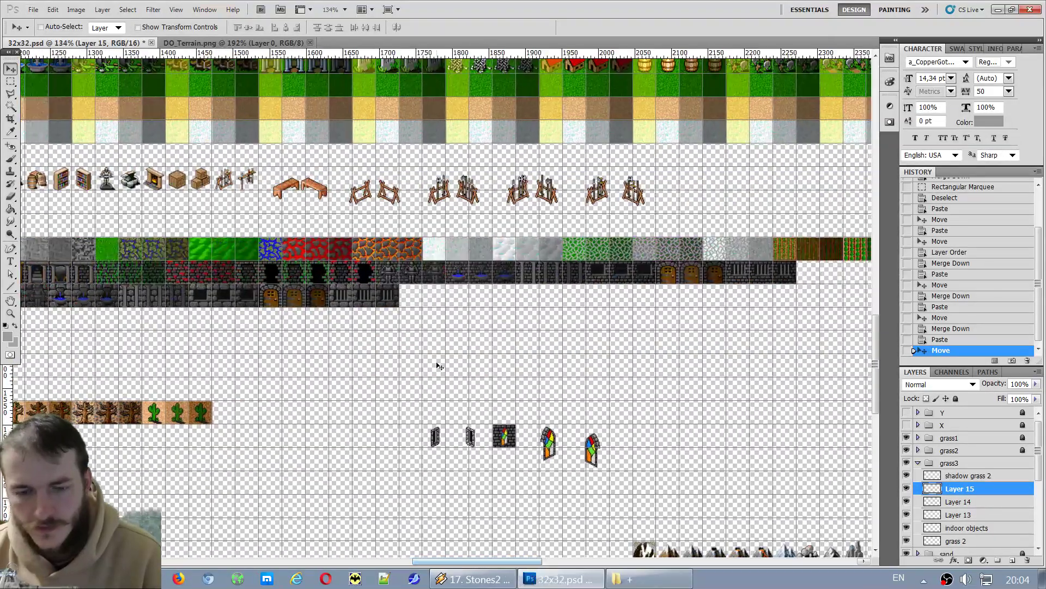
click(213, 44)
scroll(485, 299, down, 1)
scroll(485, 299, down, 1)
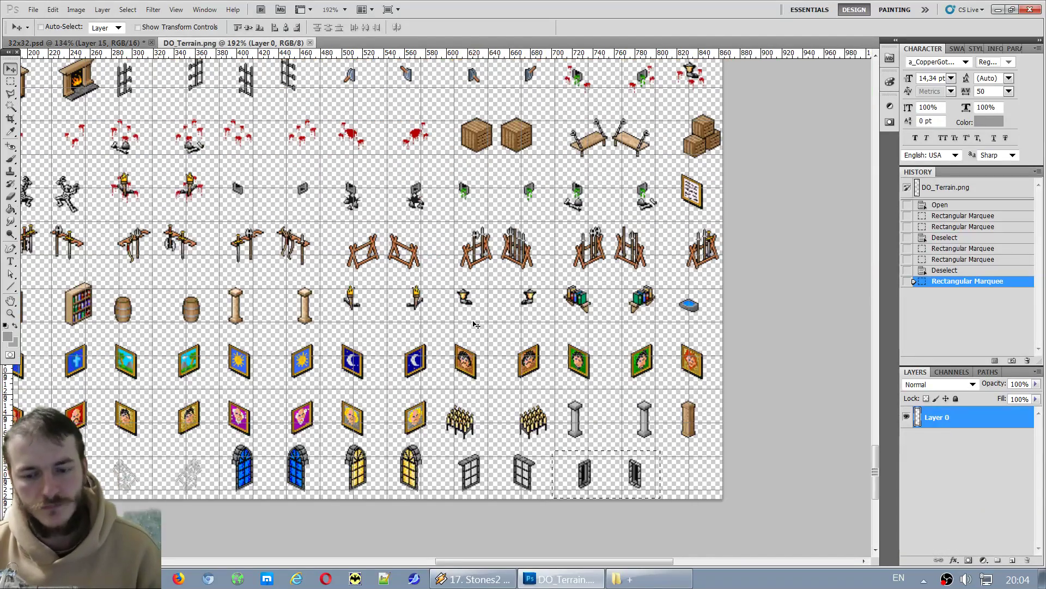
click(10, 80)
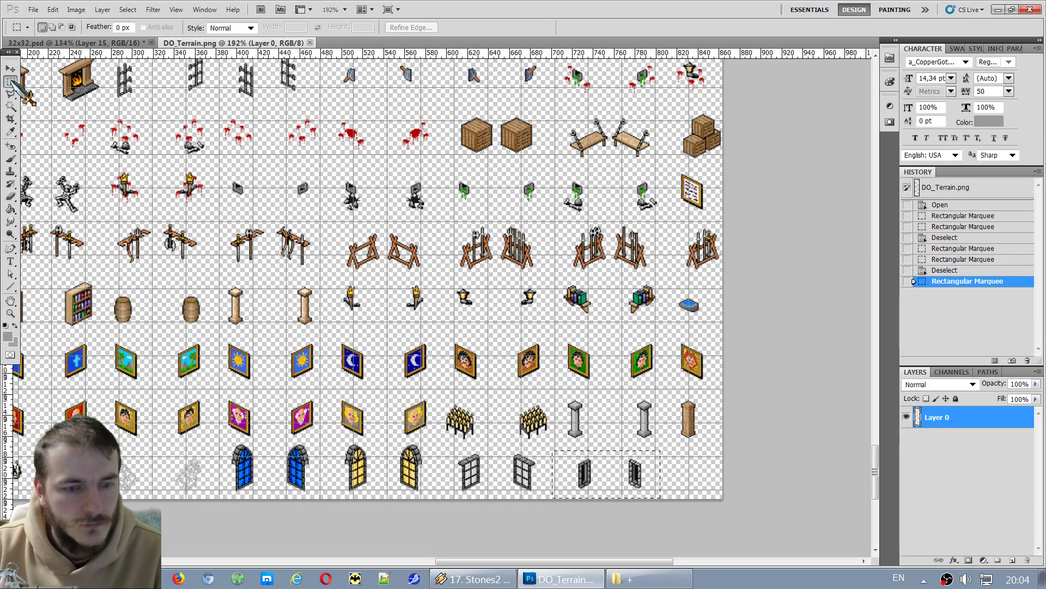
click(428, 545)
scroll(236, 536, down, 2)
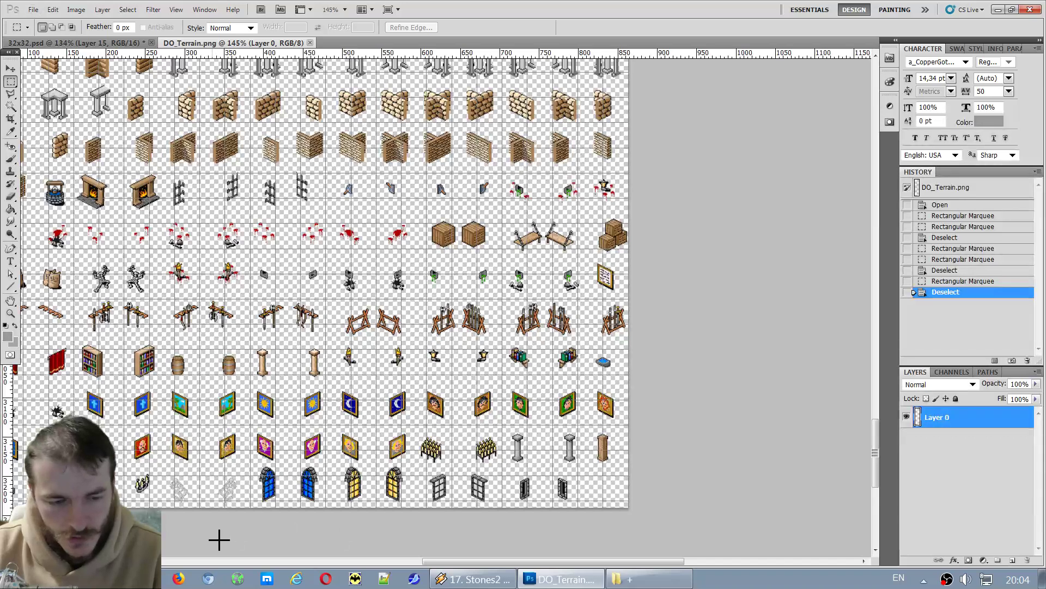
scroll(218, 537, up, 2)
drag(739, 499, 264, 442)
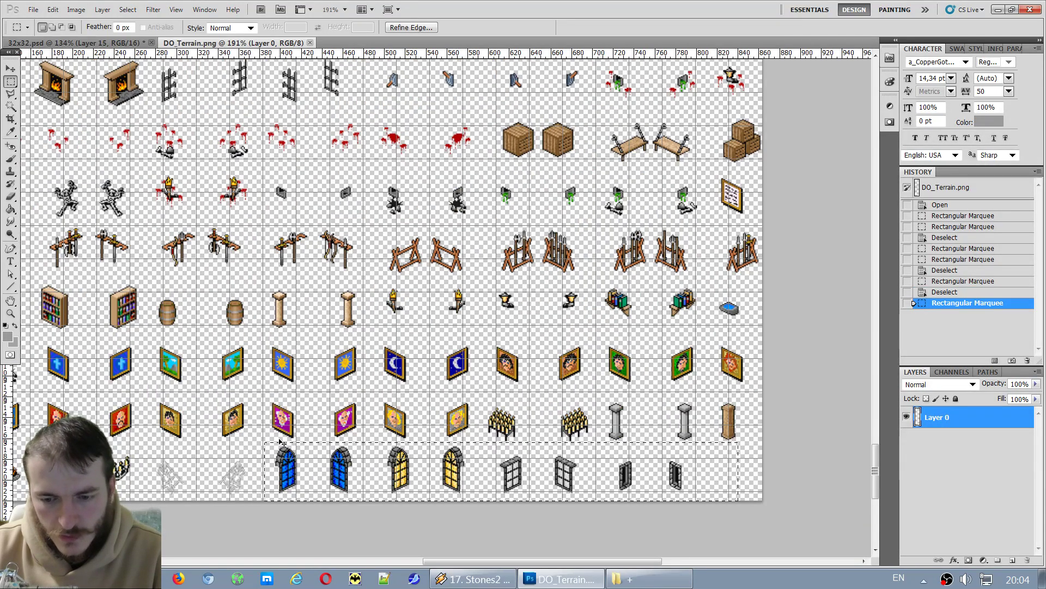
Paste the eight windows into 32x32.psd as a new layer and move them into the empty area just below the stained-glass windows' row.
click(136, 43)
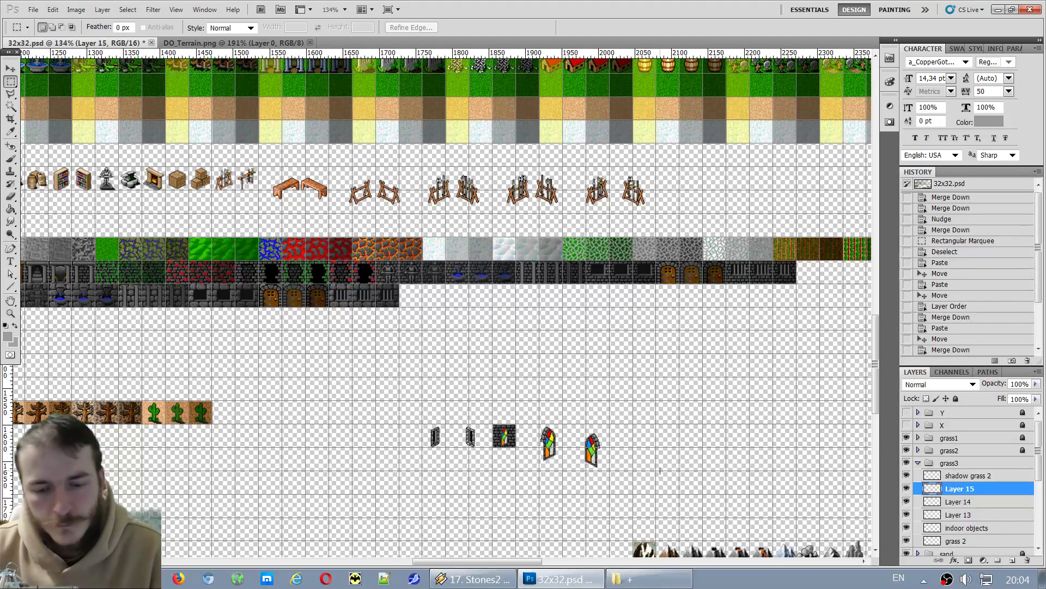
key(ctrl+v)
key(v)
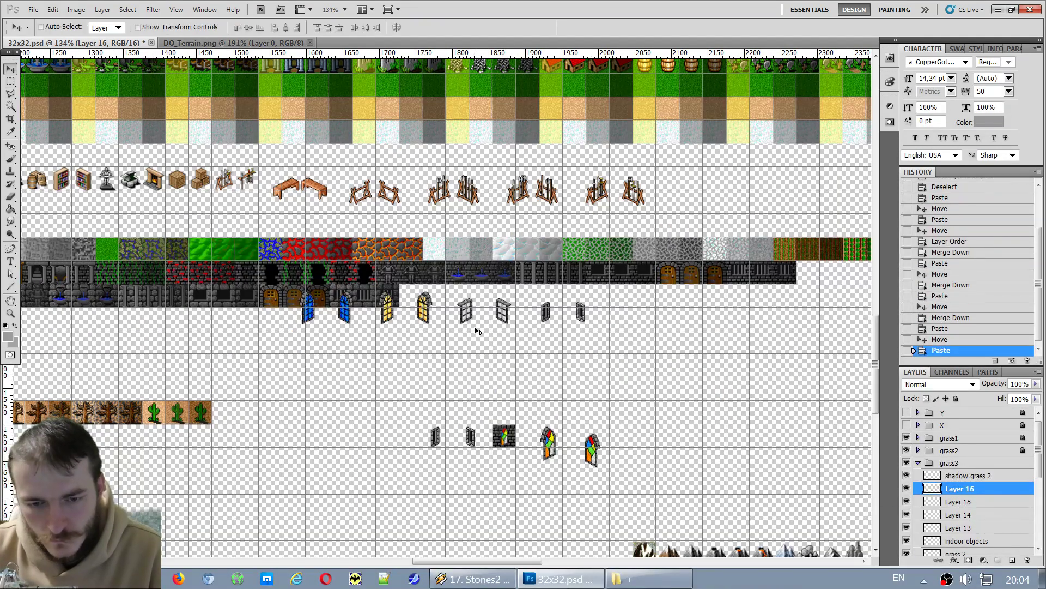
drag(474, 327, 338, 491)
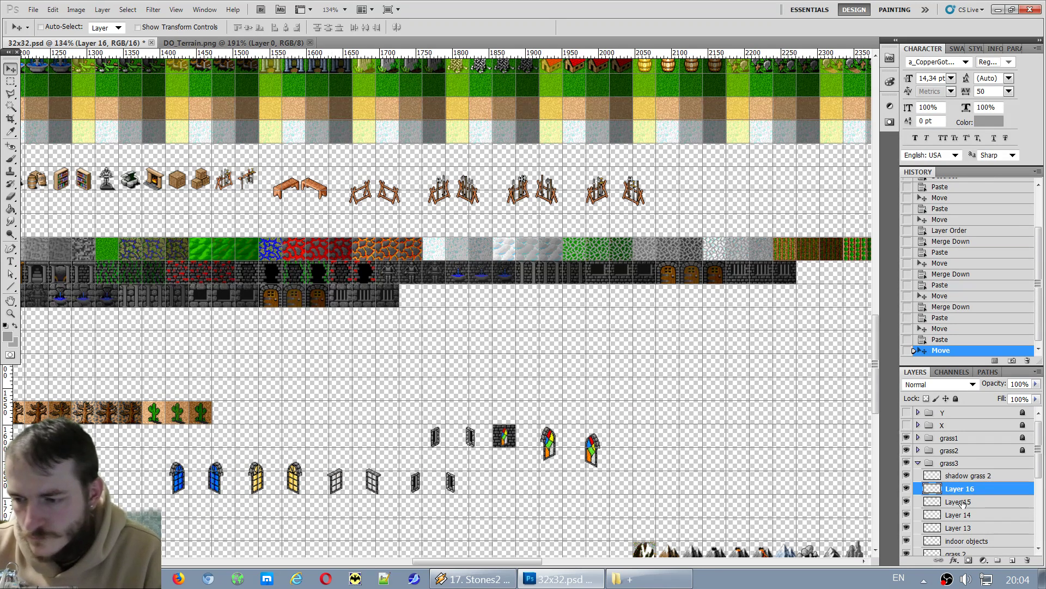
Identify the layer holding only the earlier pair of barred windows by toggling its visibility, and delete that layer.
click(914, 501)
click(907, 502)
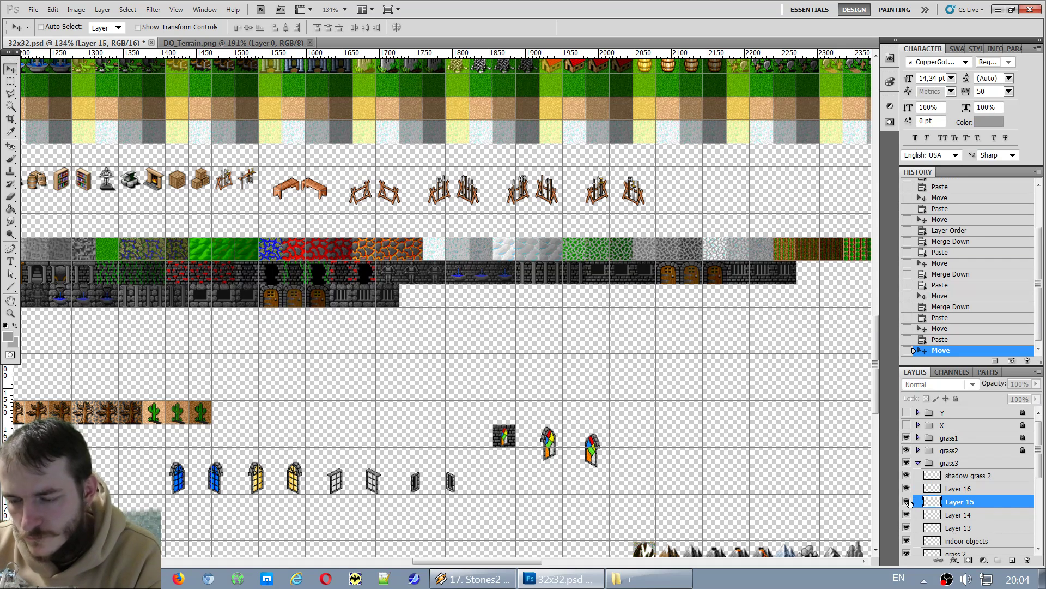
click(907, 502)
key(Delete)
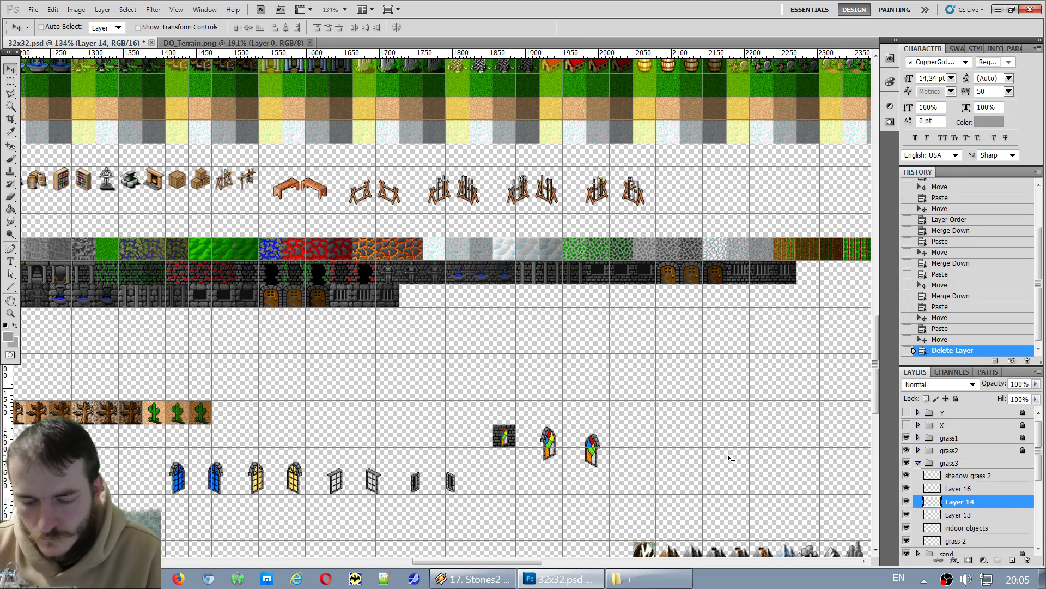
Move the layer of eight windows out of the grass3 group to directly above the ALL layer.
key(m)
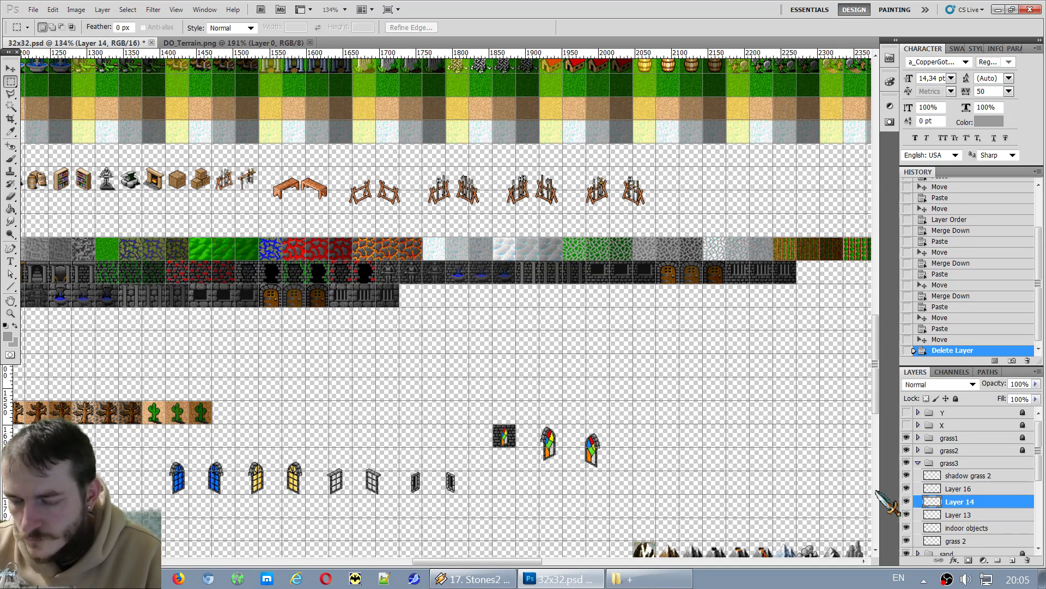
click(959, 516)
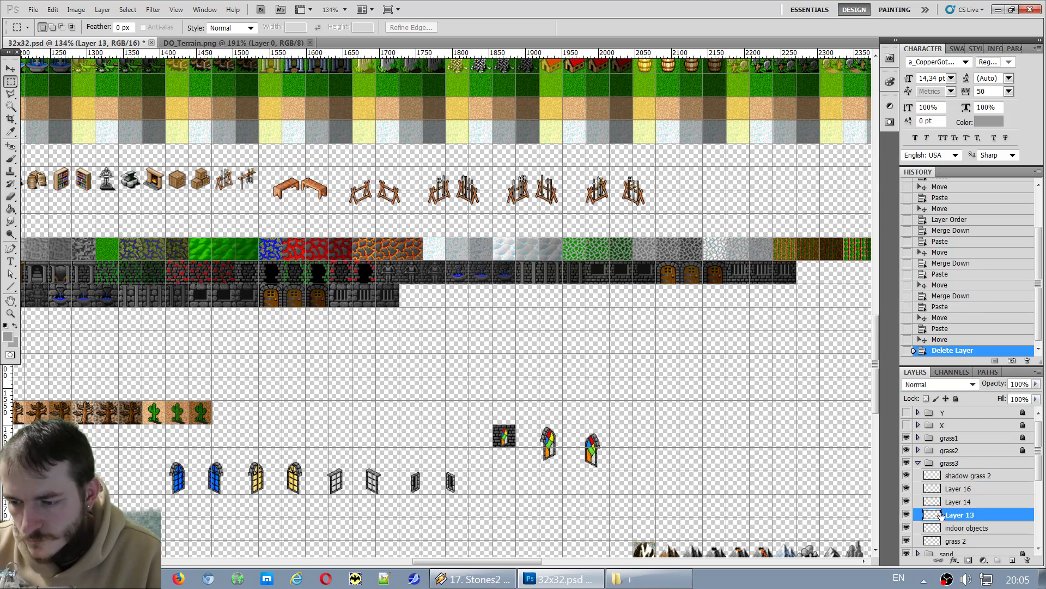
click(970, 502)
click(961, 490)
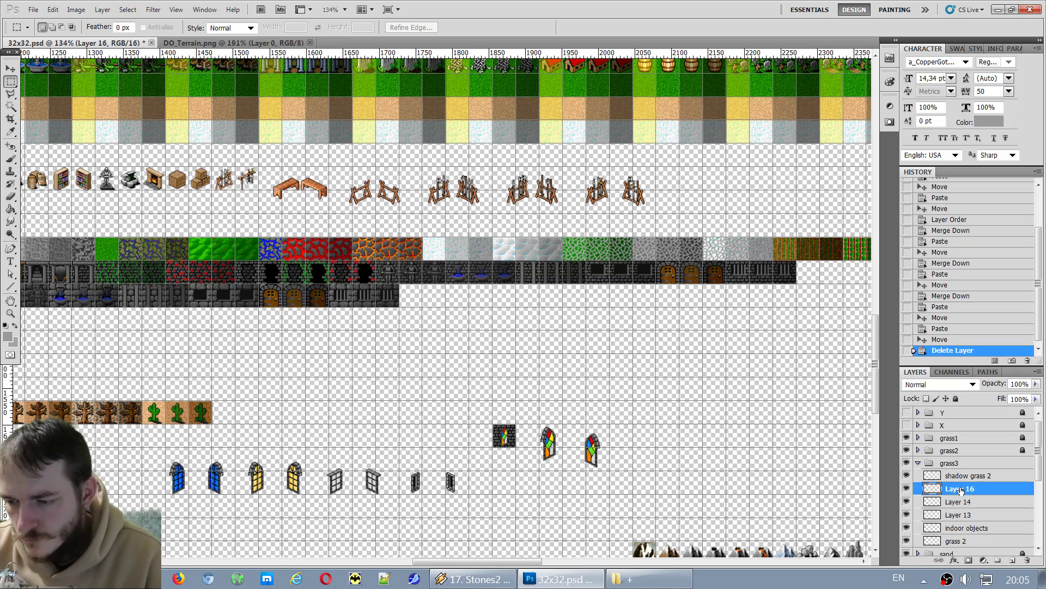
ctrl+click(911, 489)
scroll(964, 509, down, 2)
scroll(965, 509, down, 2)
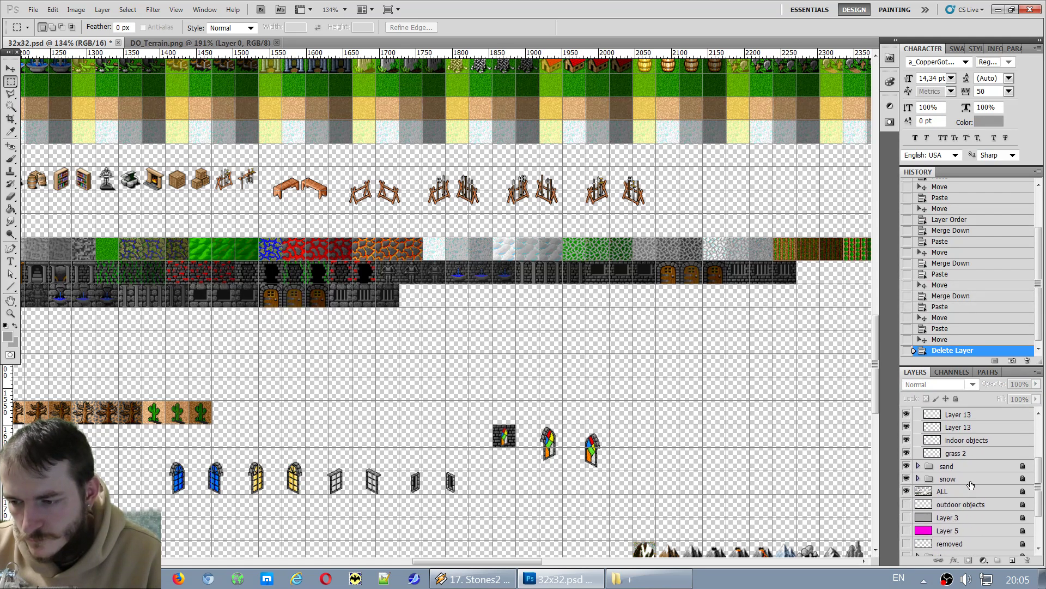
scroll(965, 491, up, 2)
click(959, 452)
click(907, 438)
click(907, 439)
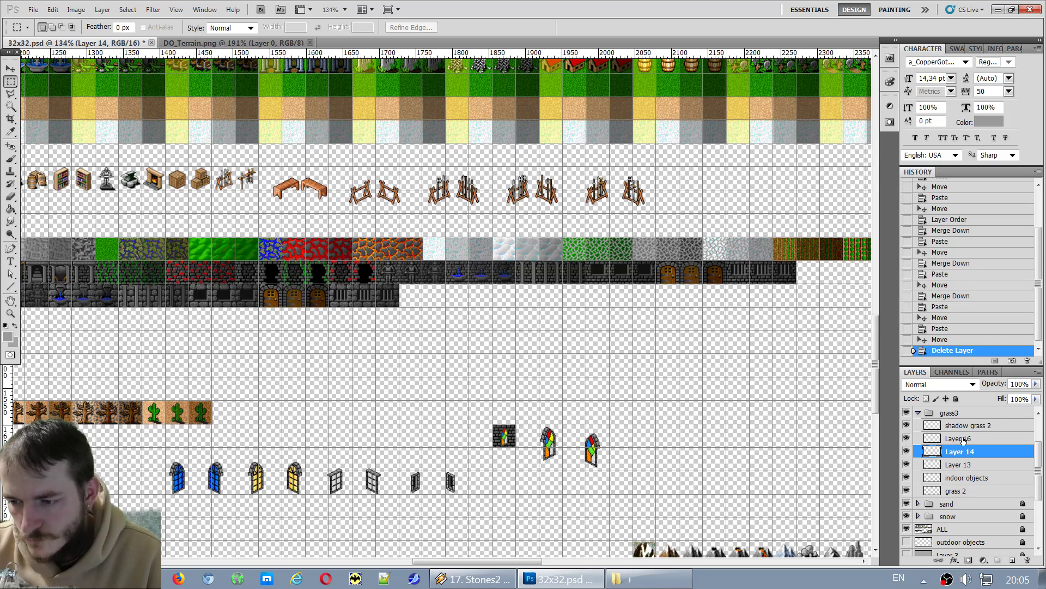
drag(959, 438, 981, 508)
Unlock the ALL layer and merge the layer of eight windows down into it.
click(954, 511)
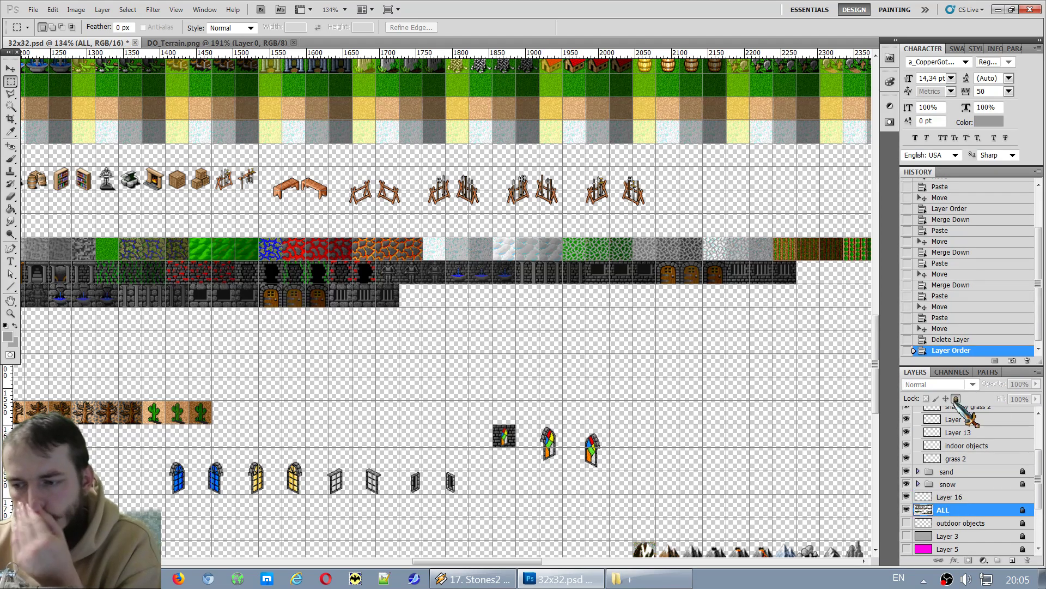
click(907, 508)
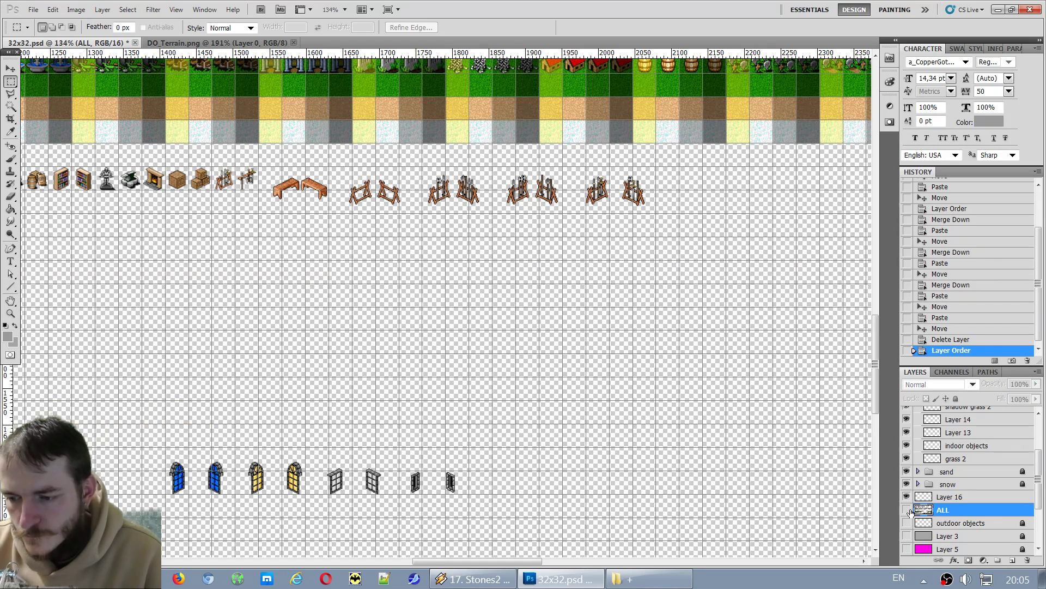
click(907, 508)
click(938, 497)
key(ctrl+e)
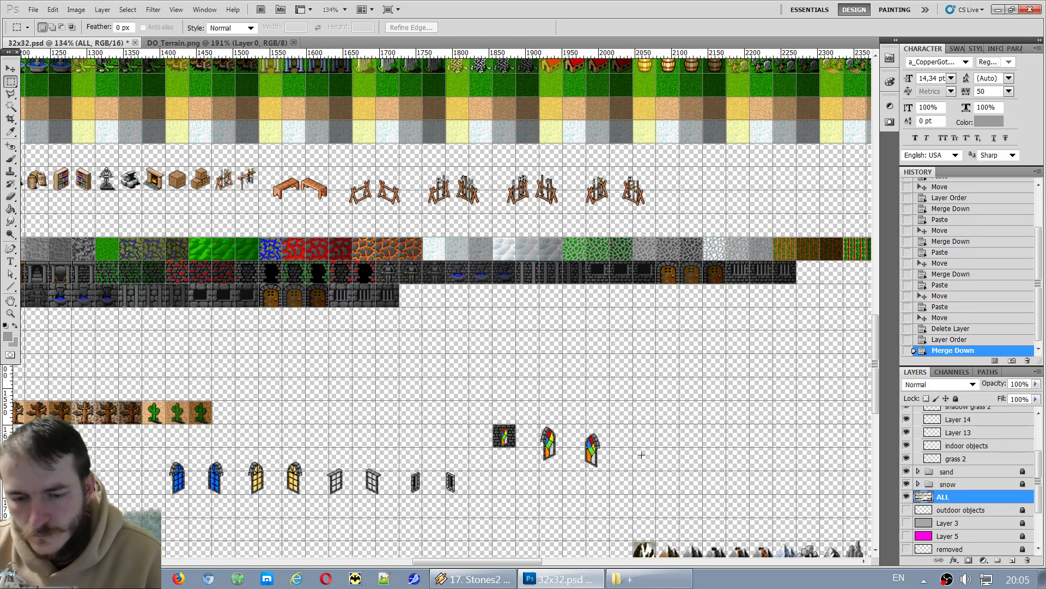
Cut the brick window tile and two stained-glass windows from ALL, paste them as a new layer and place them after the barred windows.
drag(487, 414, 483, 408)
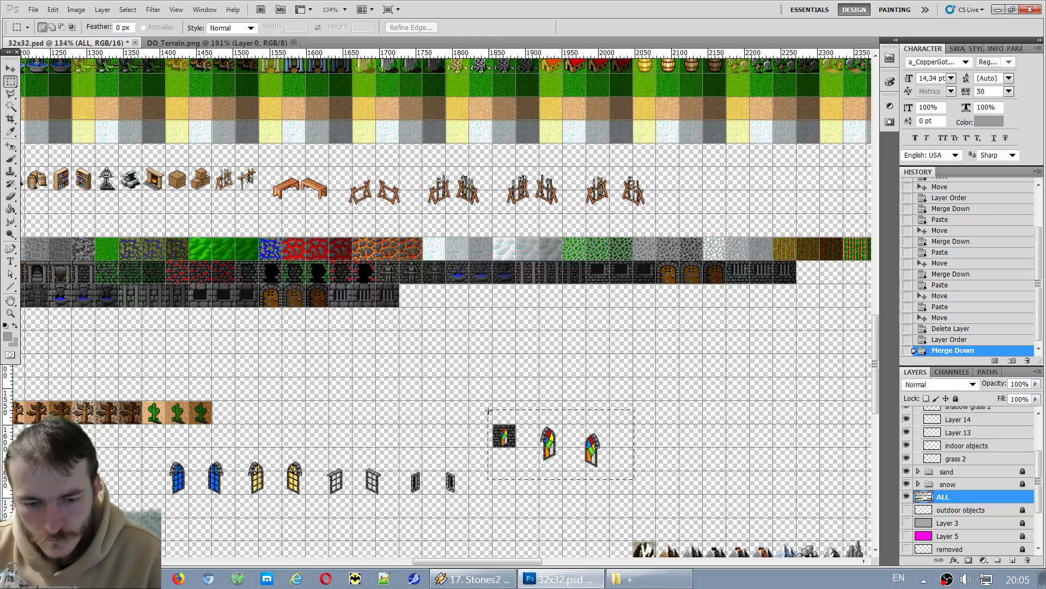
key(ctrl+x)
key(ctrl+v)
key(v)
drag(452, 312, 532, 497)
key(m)
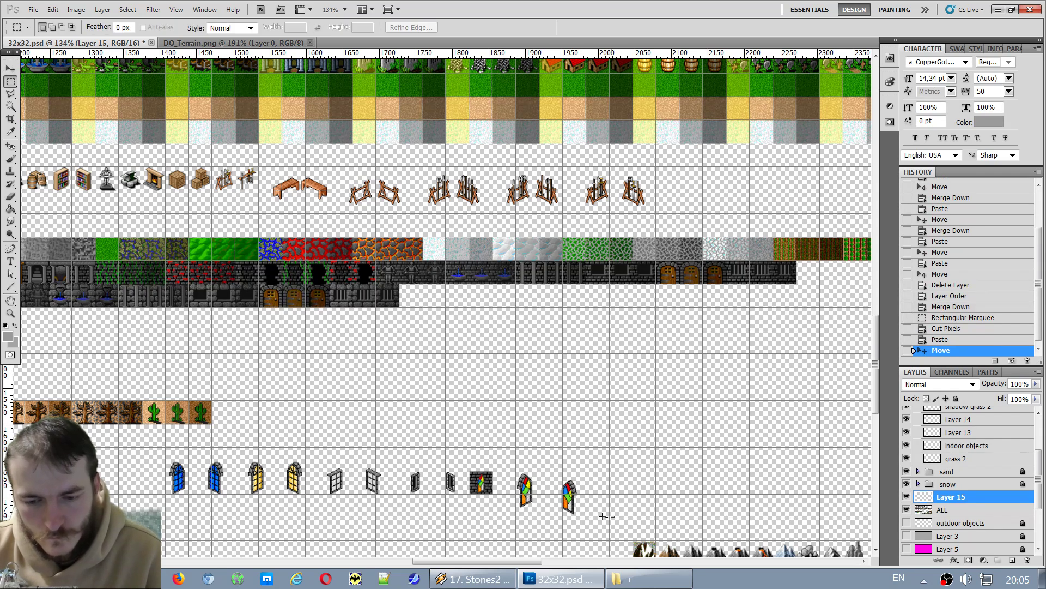
Cut and paste the two stained-glass windows, move them in front of the blue windows and merge them back into the brick tile's layer.
drag(513, 459, 514, 458)
key(ctrl+x)
key(ctrl+v)
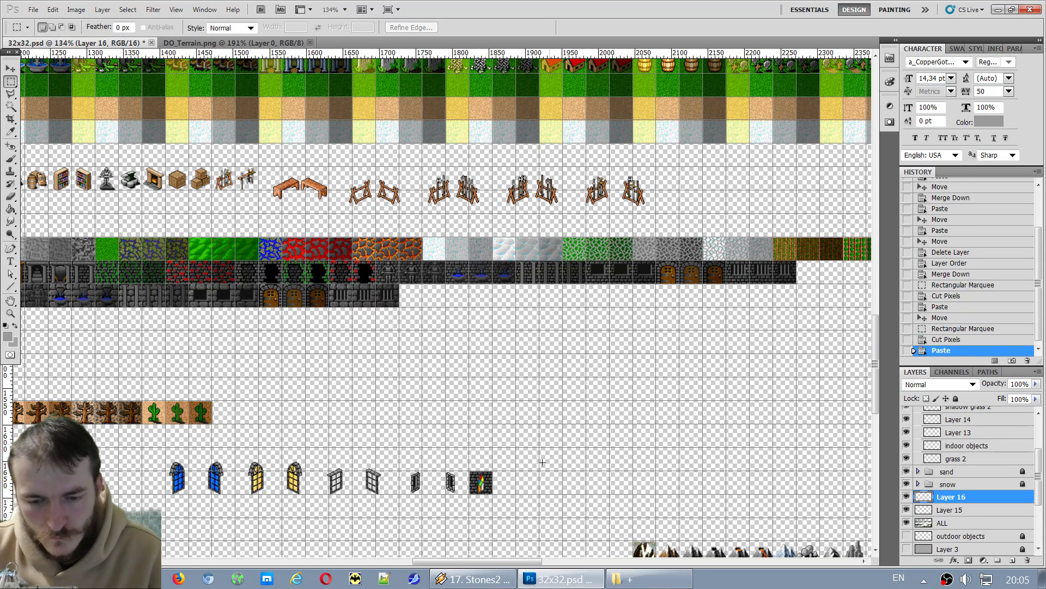
key(v)
drag(469, 313, 142, 482)
key(ctrl+e)
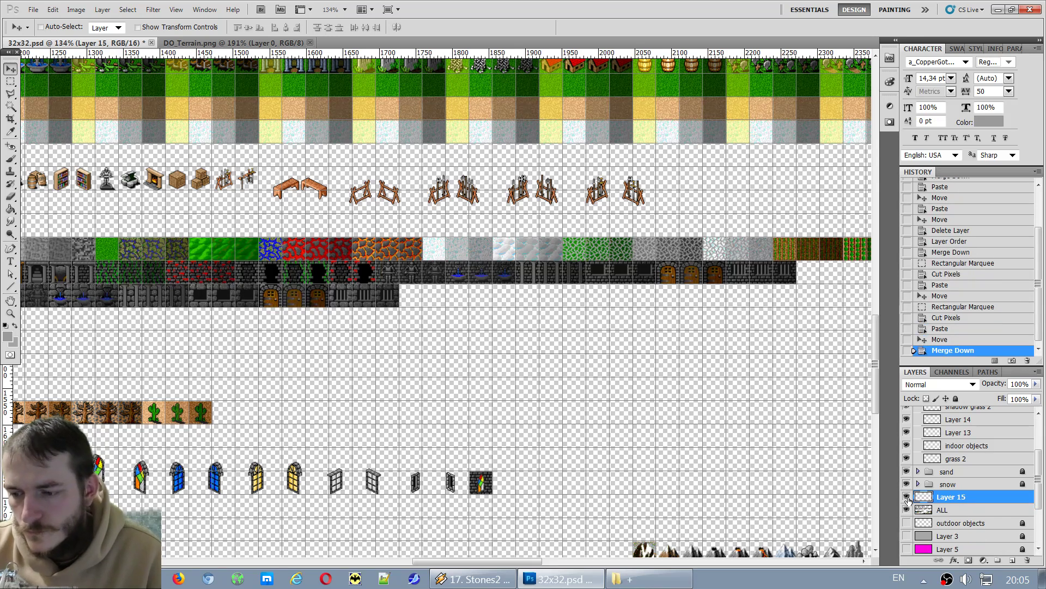
Check the stained-glass and brick window layer by toggling its visibility, merge it down into ALL and lock ALL.
click(906, 497)
click(906, 497)
click(907, 497)
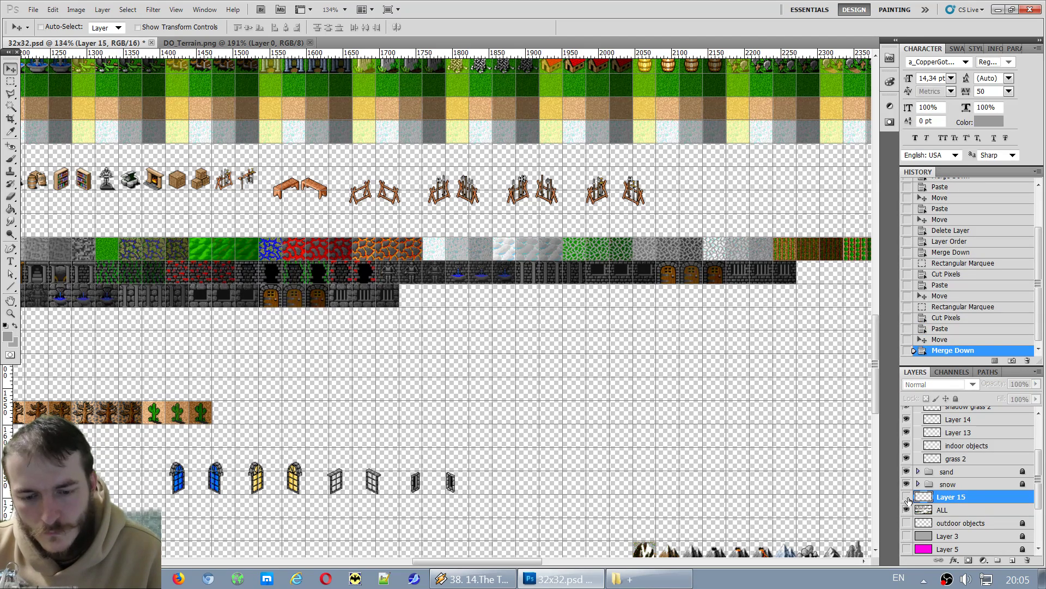
click(907, 497)
click(907, 497)
click(907, 497)
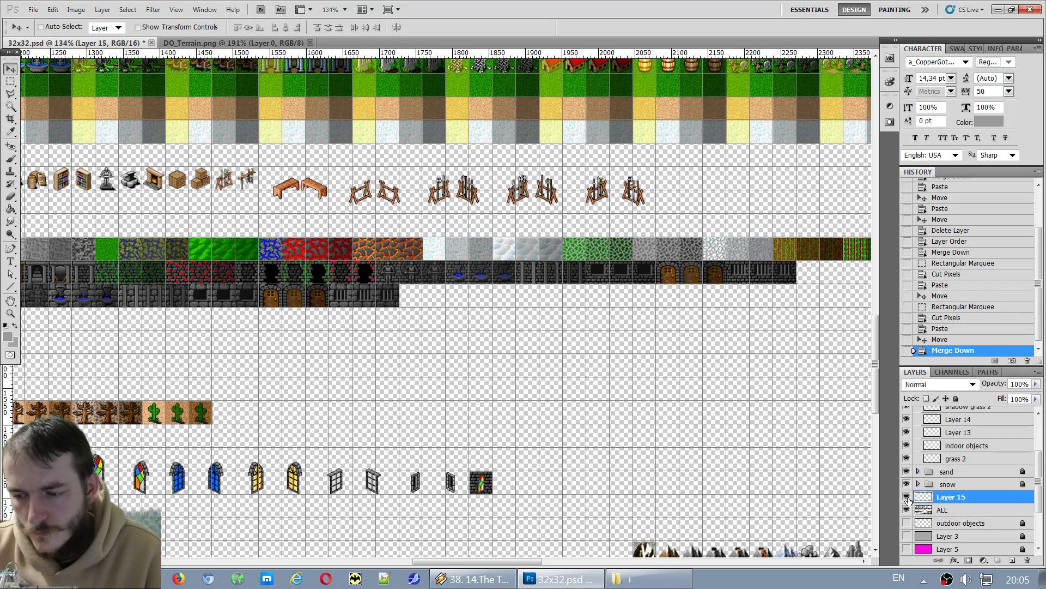
key(ctrl+e)
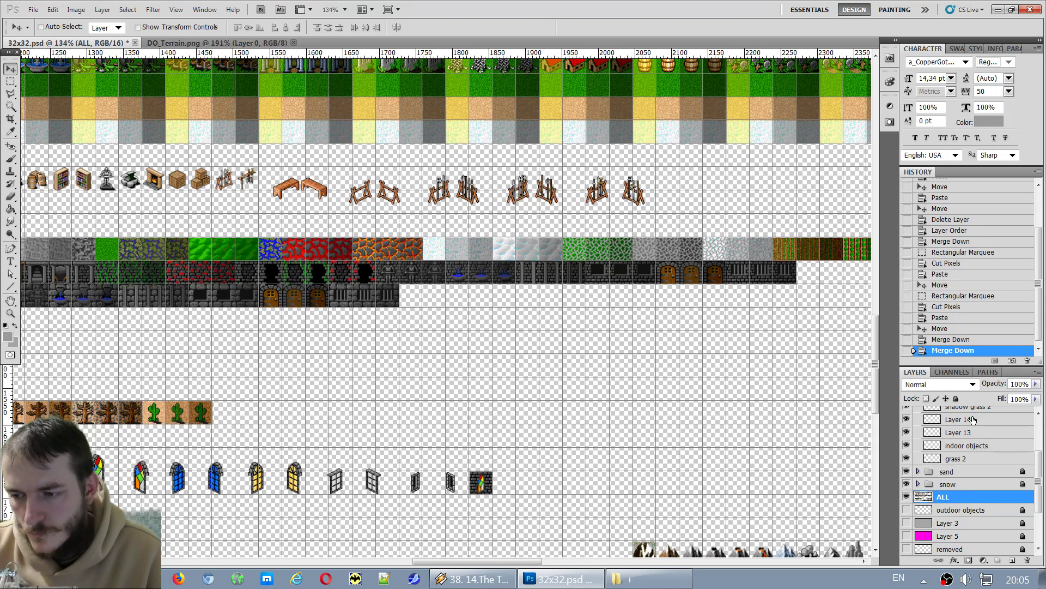
click(957, 399)
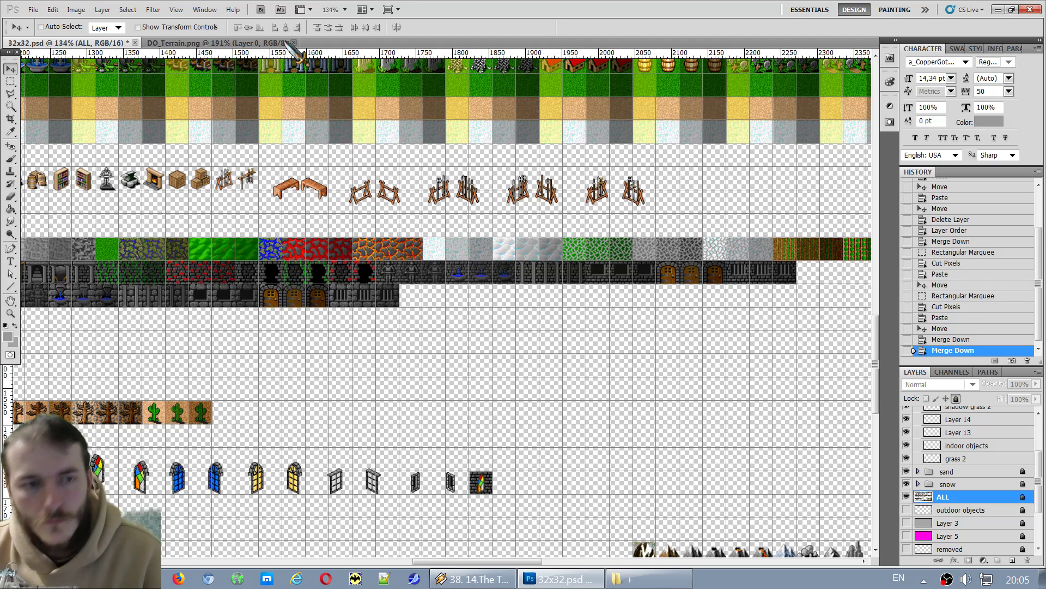
Switch to DO_Terrain.png and look over its lower rows of sprites for further objects to copy.
click(206, 42)
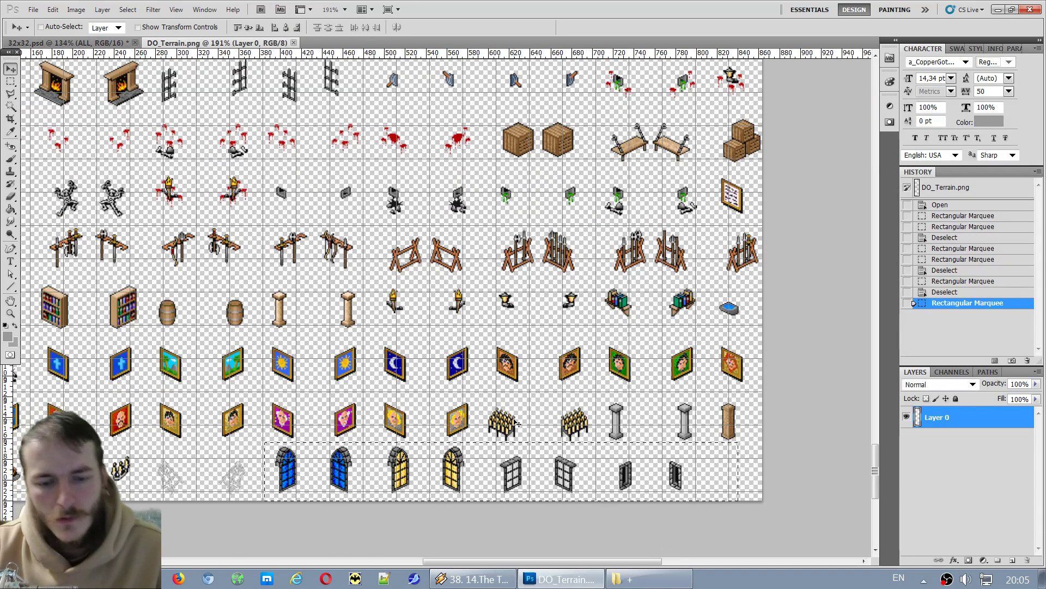
scroll(516, 423, down, 5)
scroll(364, 422, up, 5)
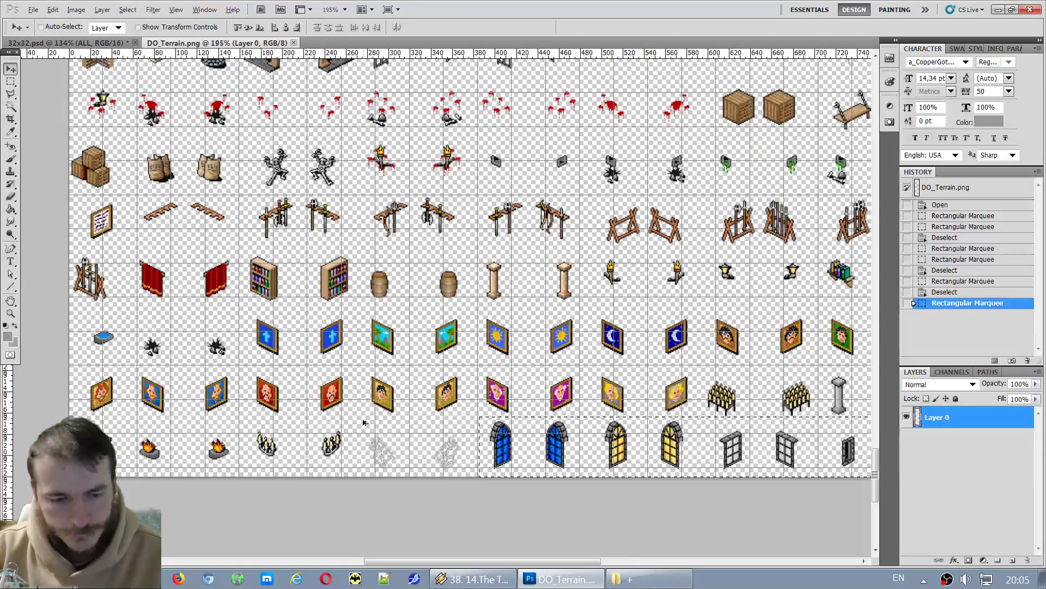
scroll(364, 422, down, 1)
scroll(542, 331, down, 2)
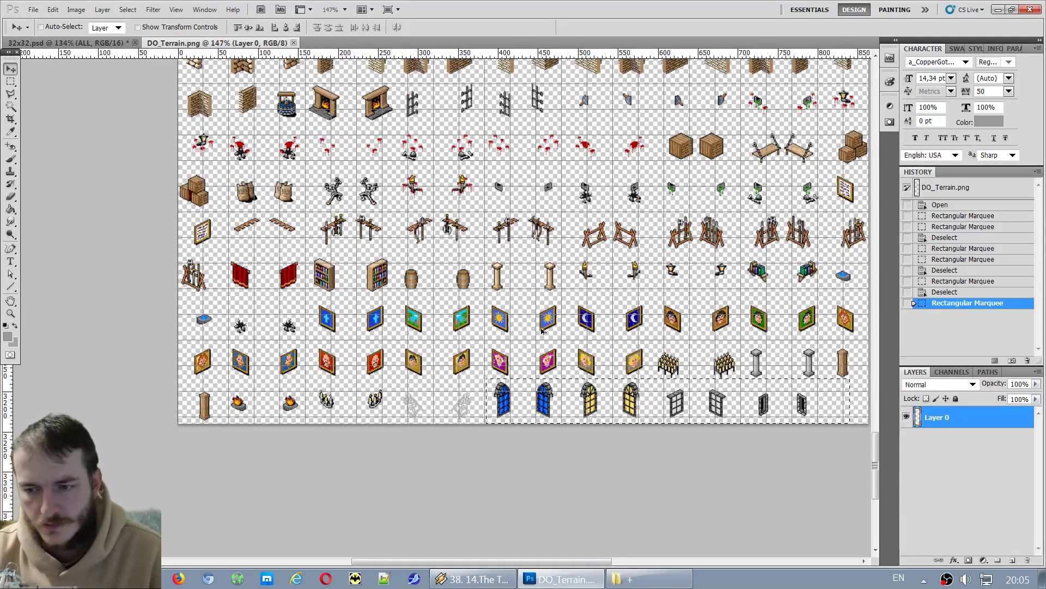
scroll(543, 331, up, 3)
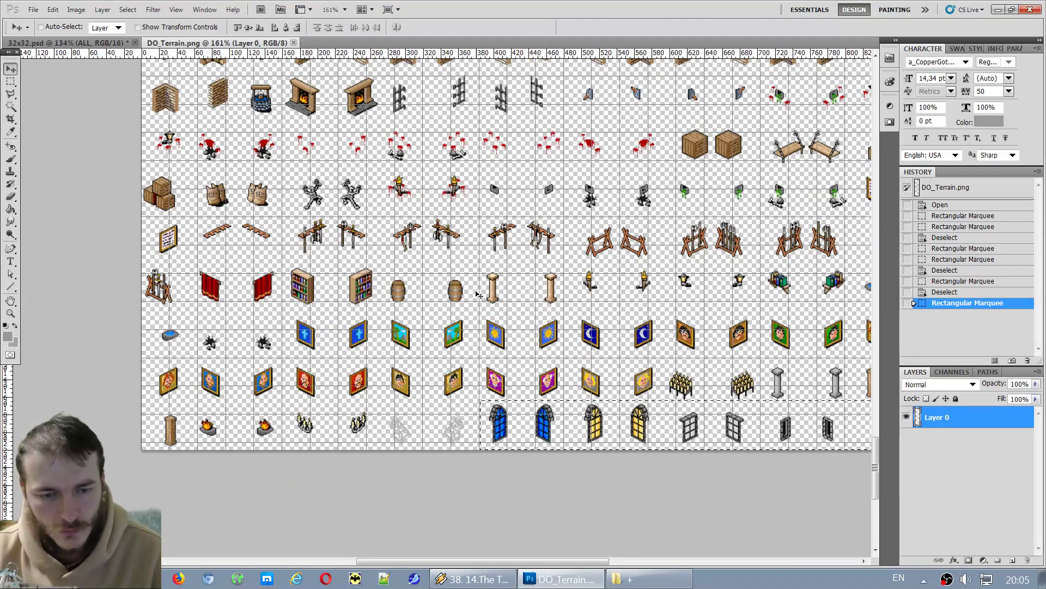
scroll(511, 295, up, 4)
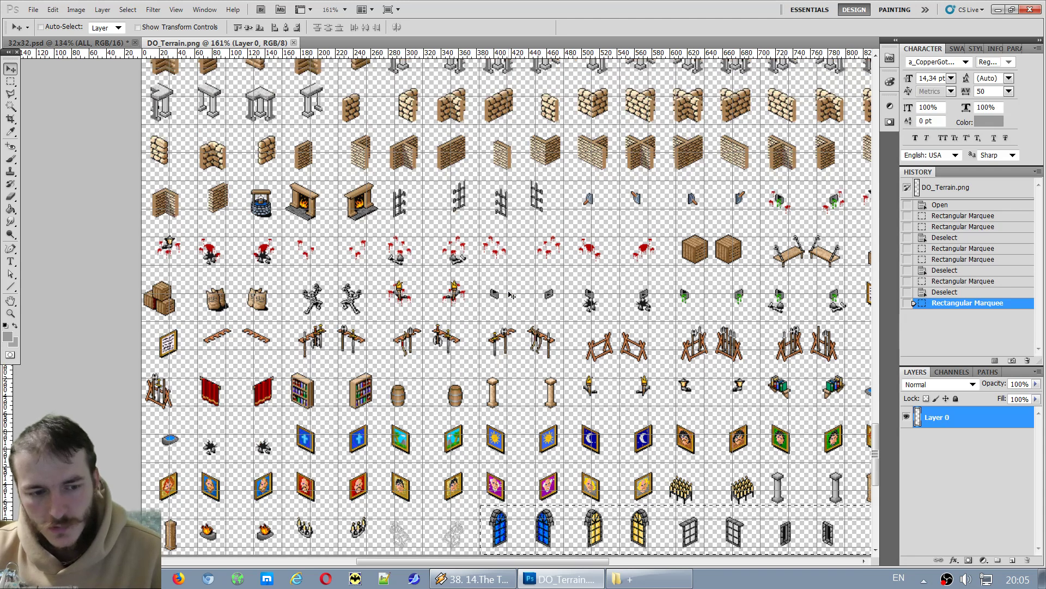
scroll(512, 295, up, 2)
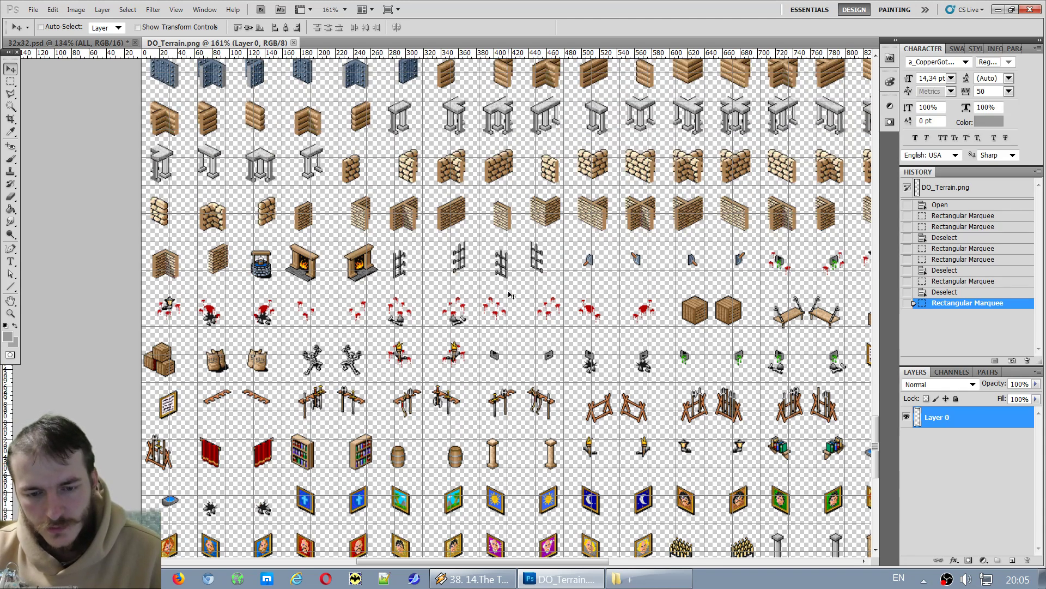
scroll(511, 295, down, 3)
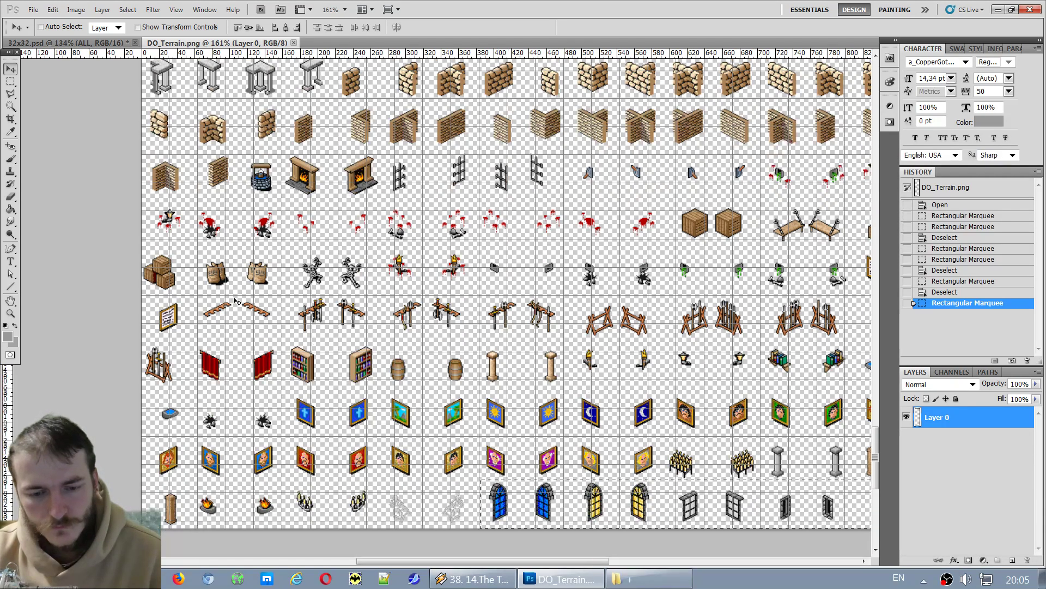
Try a copy of the red portrait from DO_Terrain.png on the dark brick wall tiles in 32x32.psd and delete its layer.
click(11, 81)
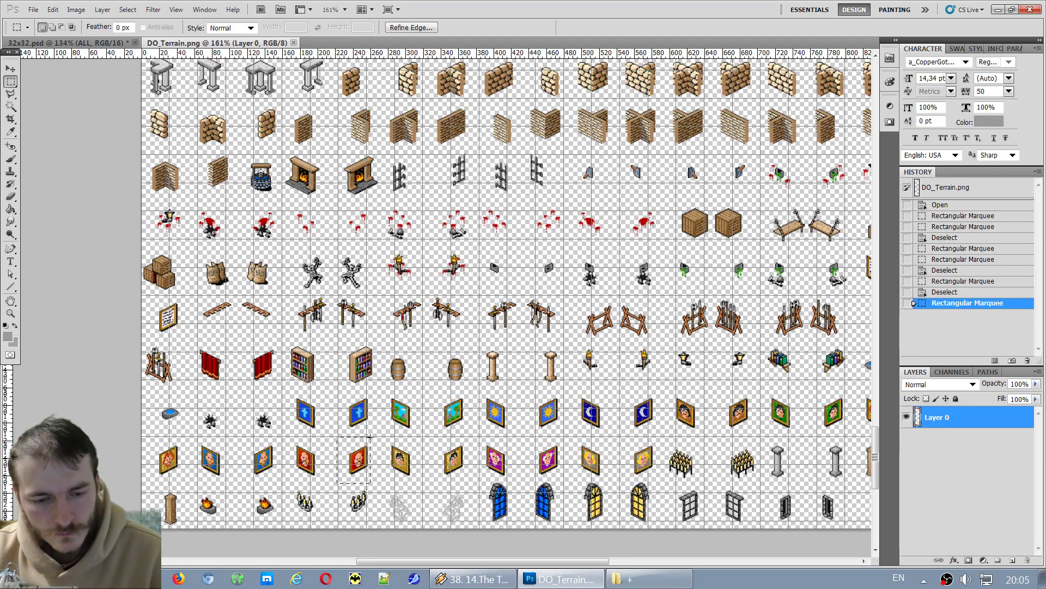
drag(373, 435, 337, 484)
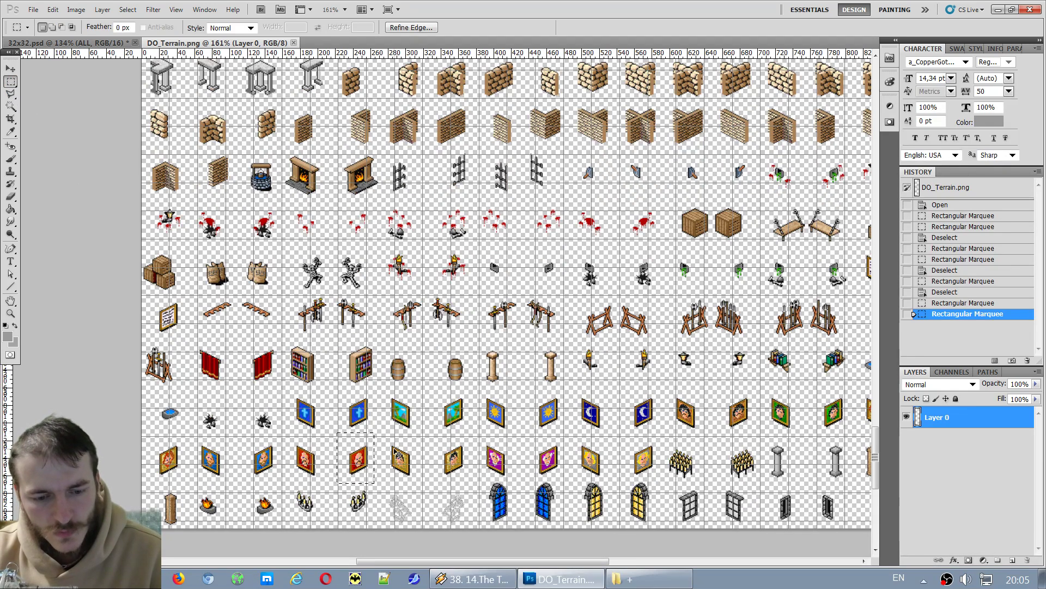
click(103, 43)
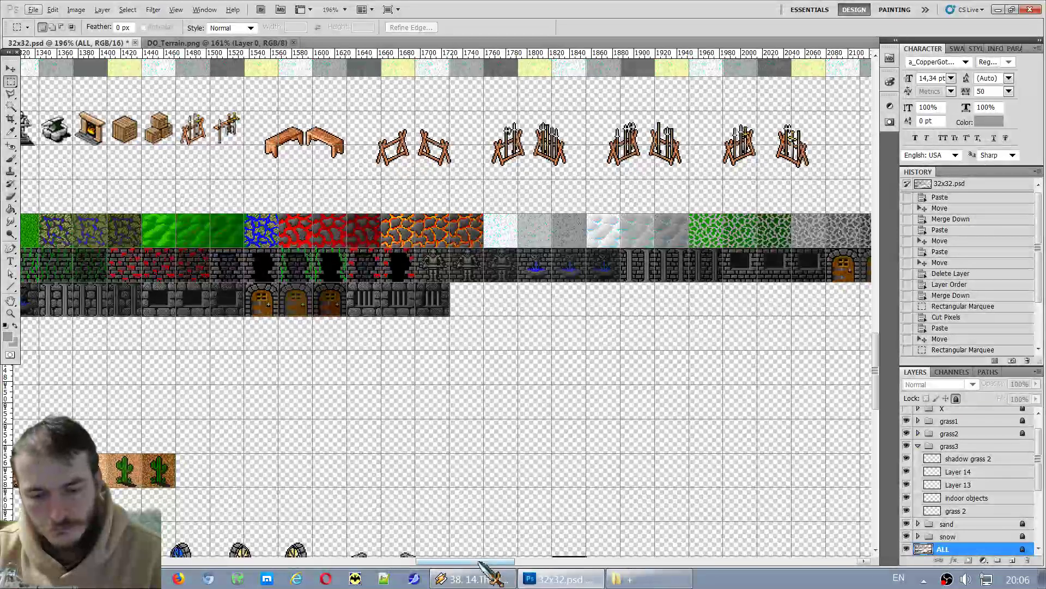
drag(490, 561, 287, 562)
scroll(545, 327, down, 2)
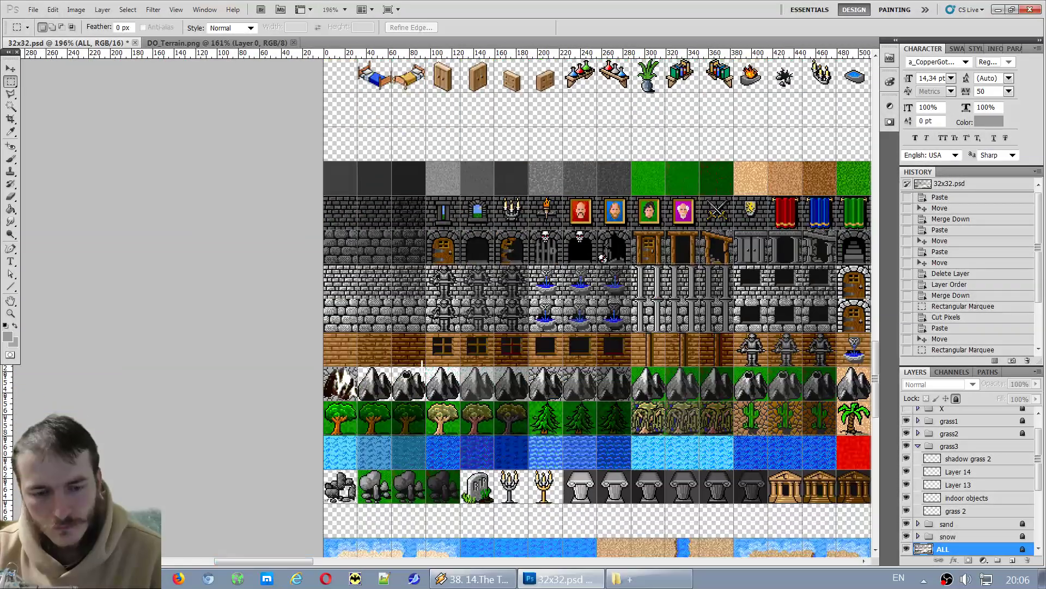
key(ctrl+v)
key(v)
drag(436, 308, 413, 221)
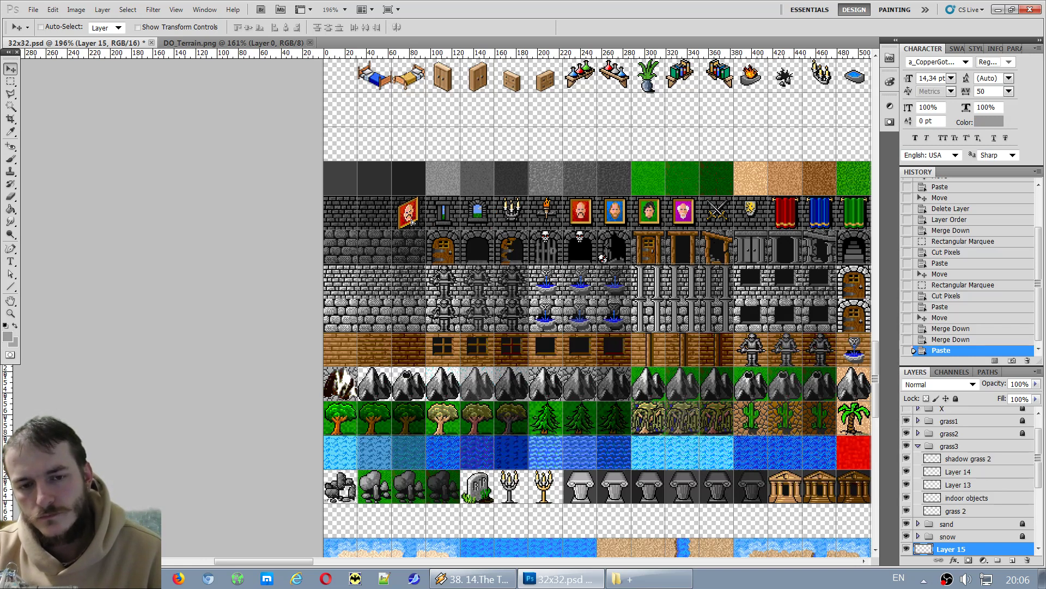
drag(412, 222, 412, 221)
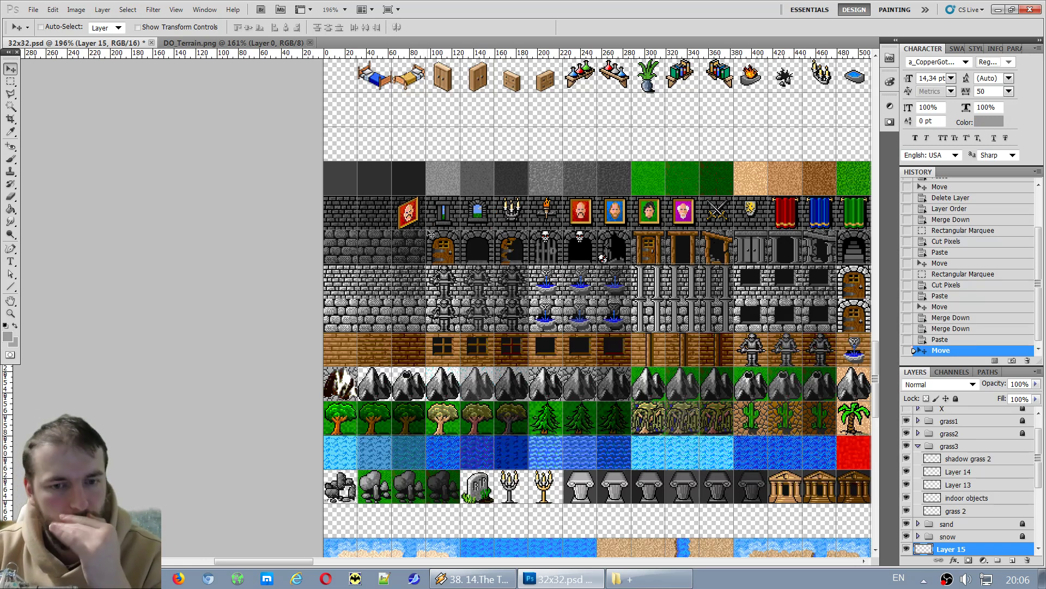
key(Delete)
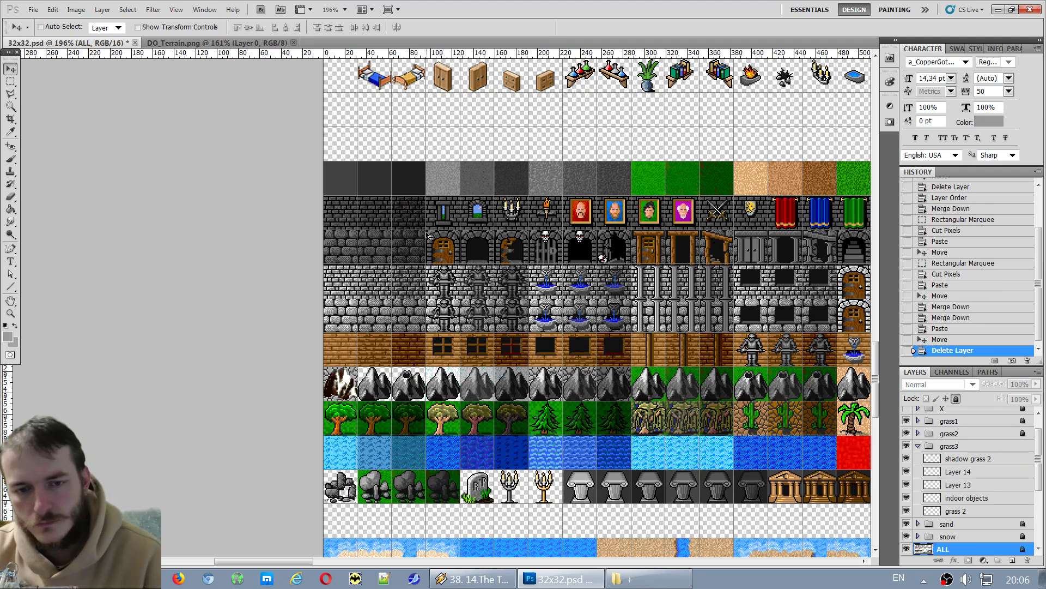
Make Layer 14 in the grass3 group the active layer of the tile sheet.
scroll(432, 263, down, 5)
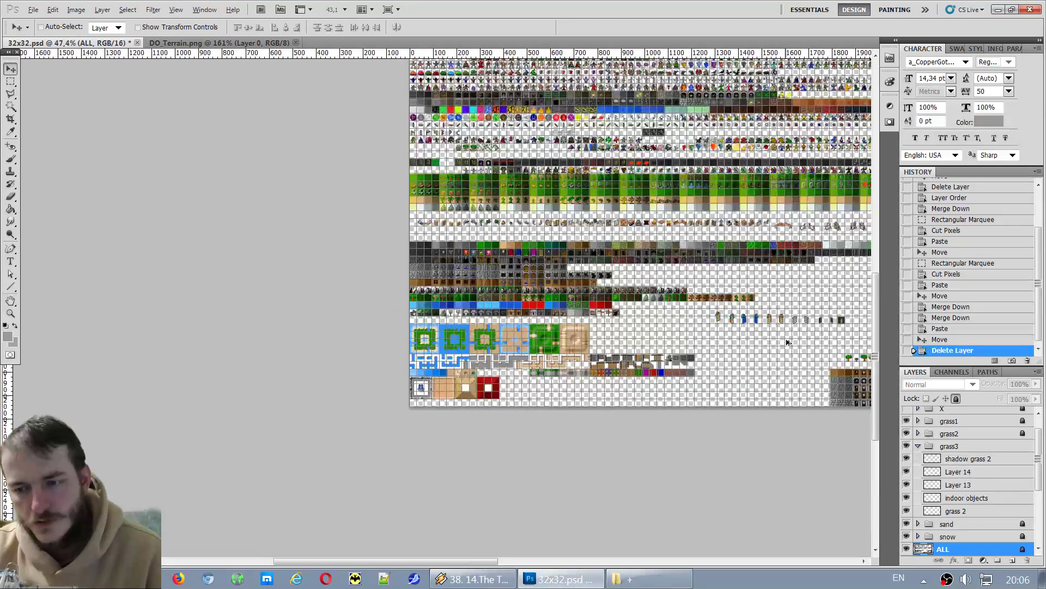
scroll(787, 343, up, 2)
scroll(959, 515, up, 1)
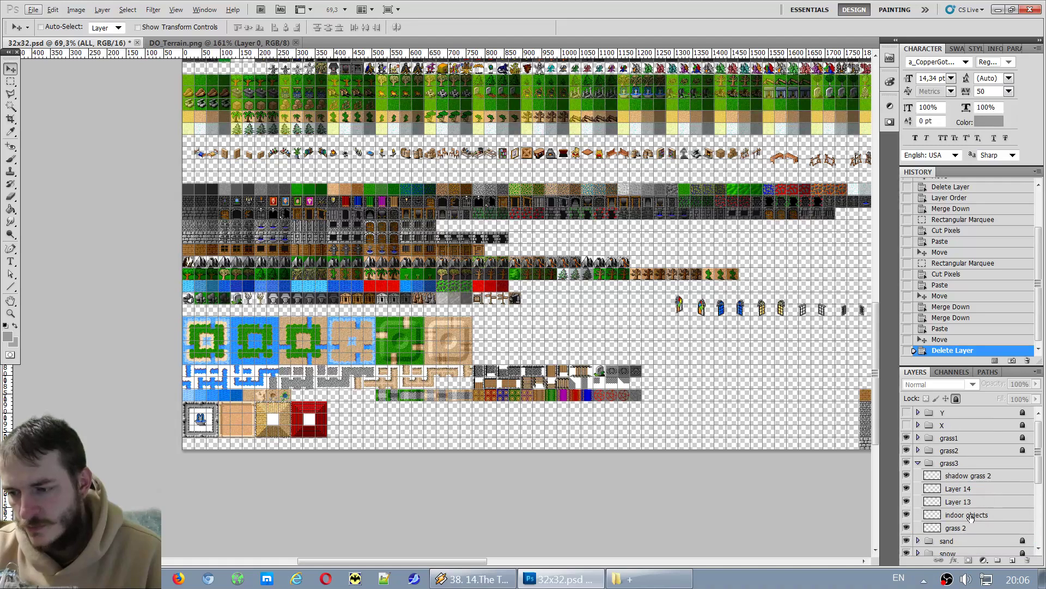
click(953, 488)
Switch to DO_Terrain.png and look through its wall, building, furniture and mountain rows for further objects to copy.
click(228, 43)
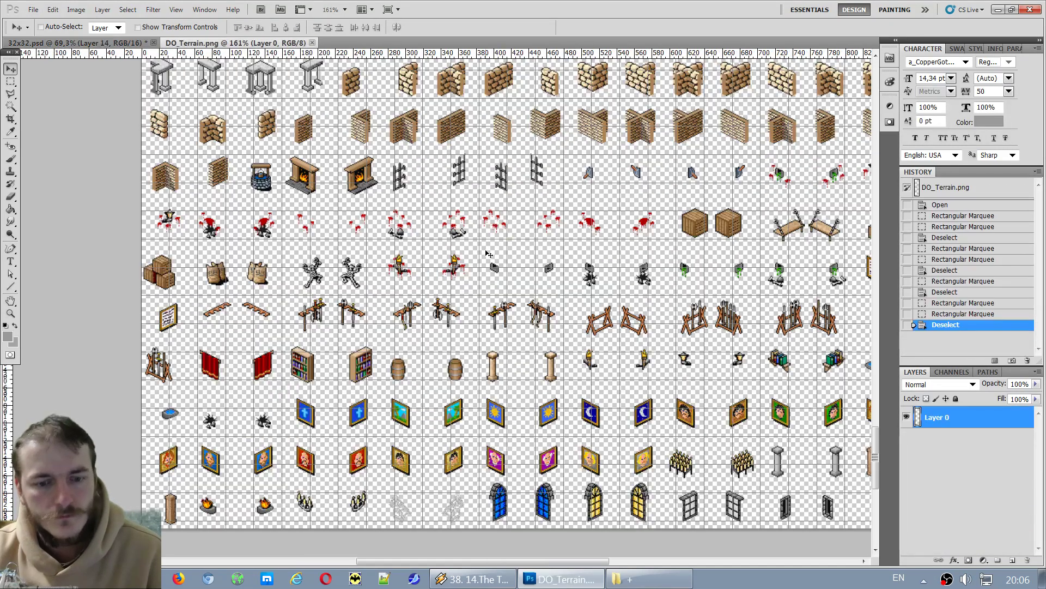
key(m)
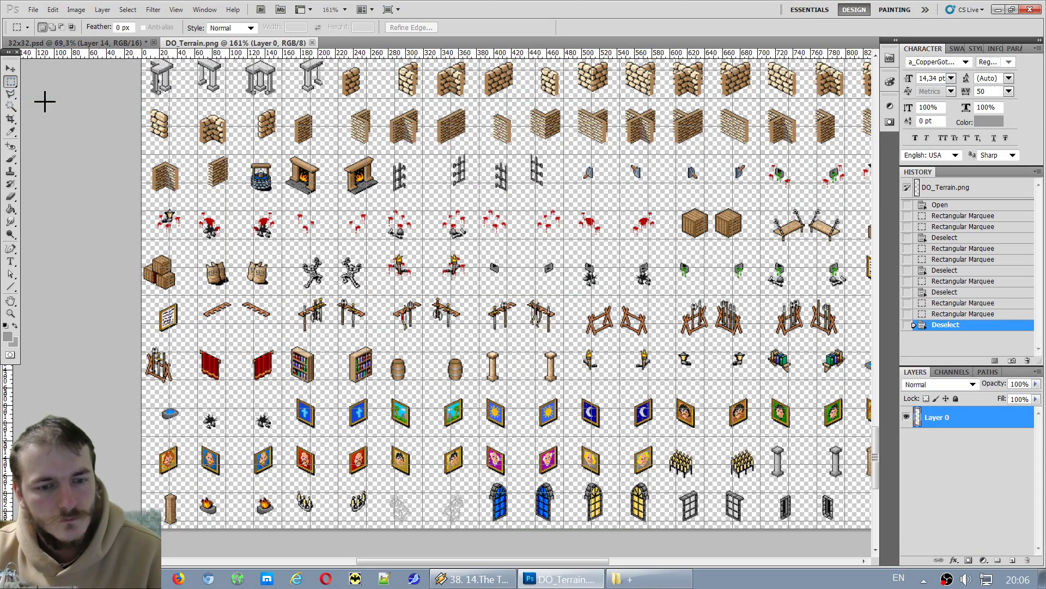
scroll(435, 283, up, 5)
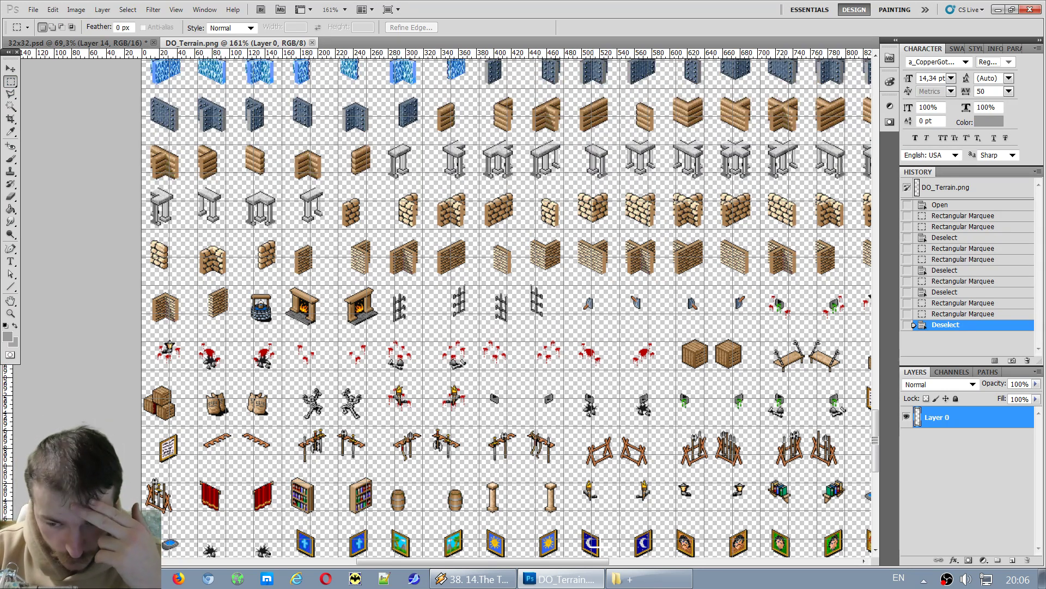
drag(485, 562, 509, 564)
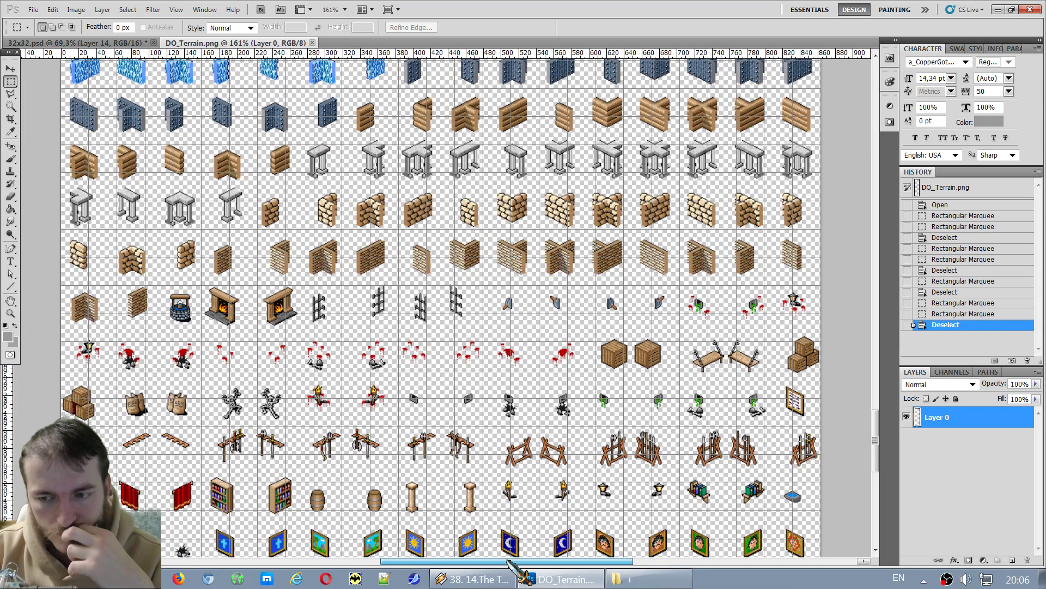
scroll(501, 463, up, 15)
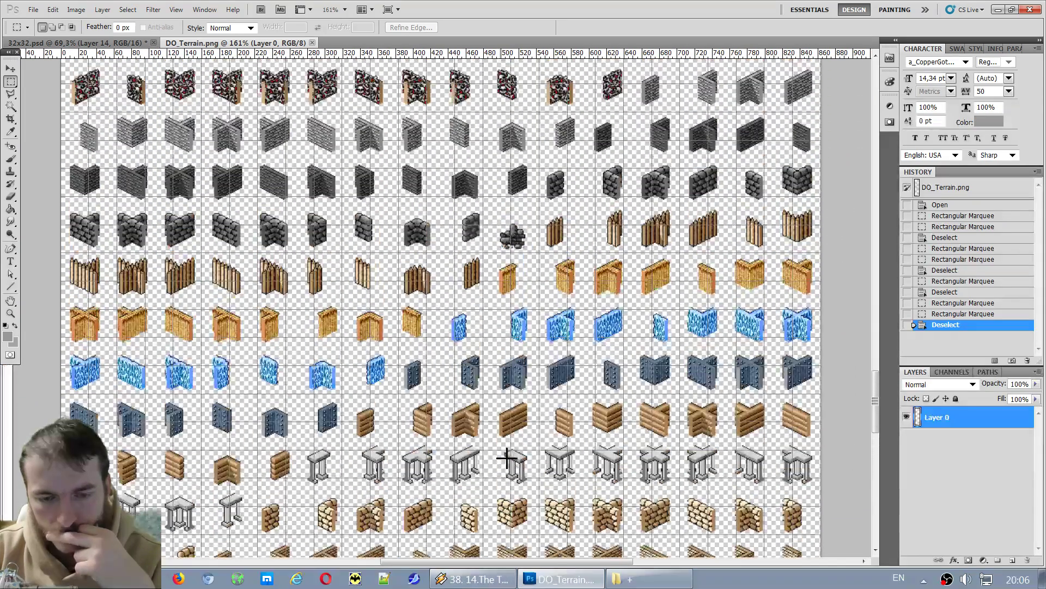
scroll(500, 451, up, 3)
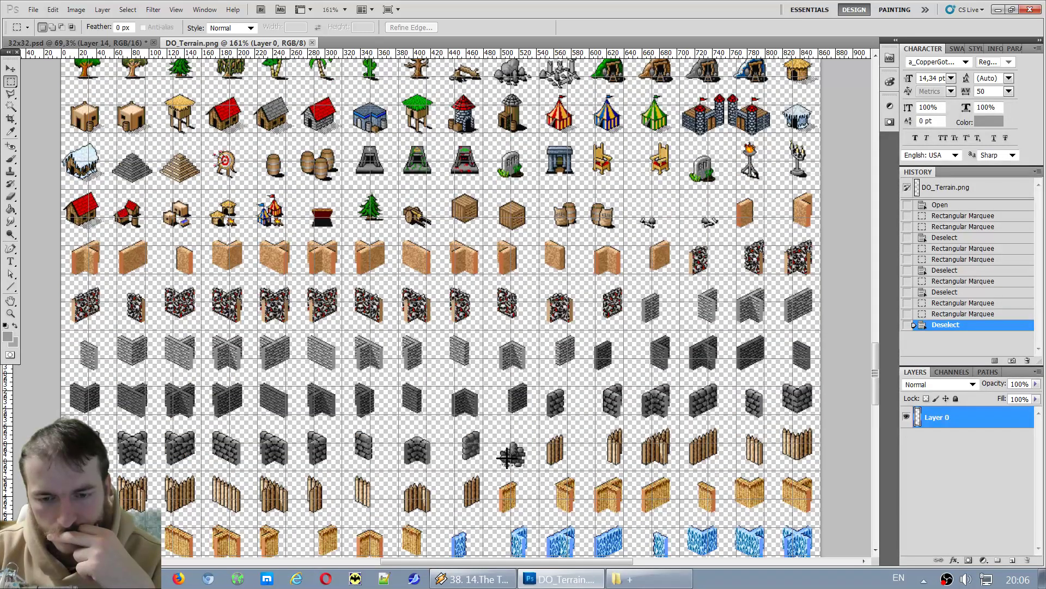
scroll(533, 430, up, 6)
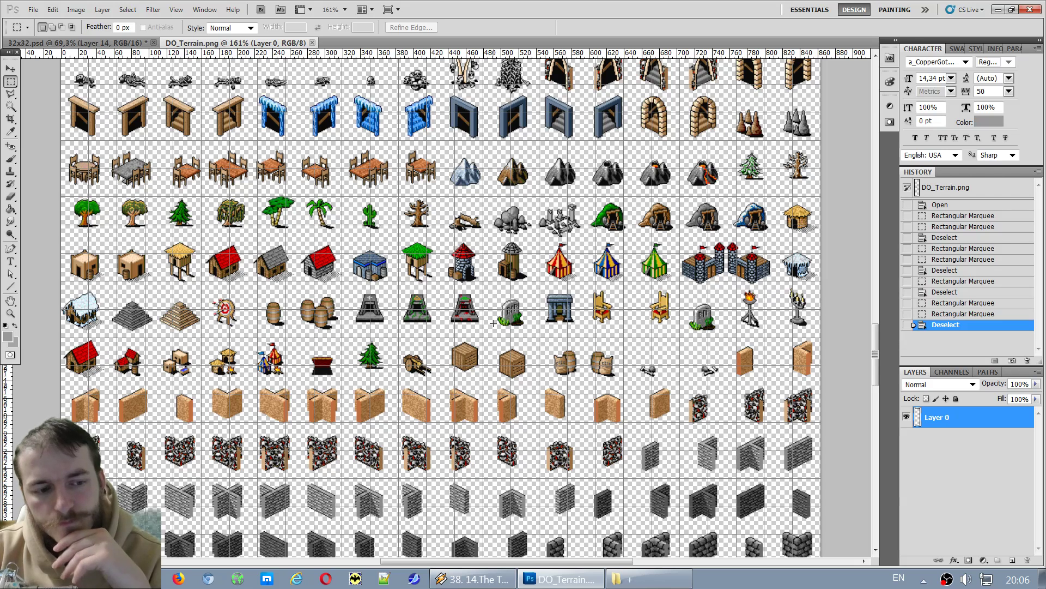
scroll(493, 324, up, 3)
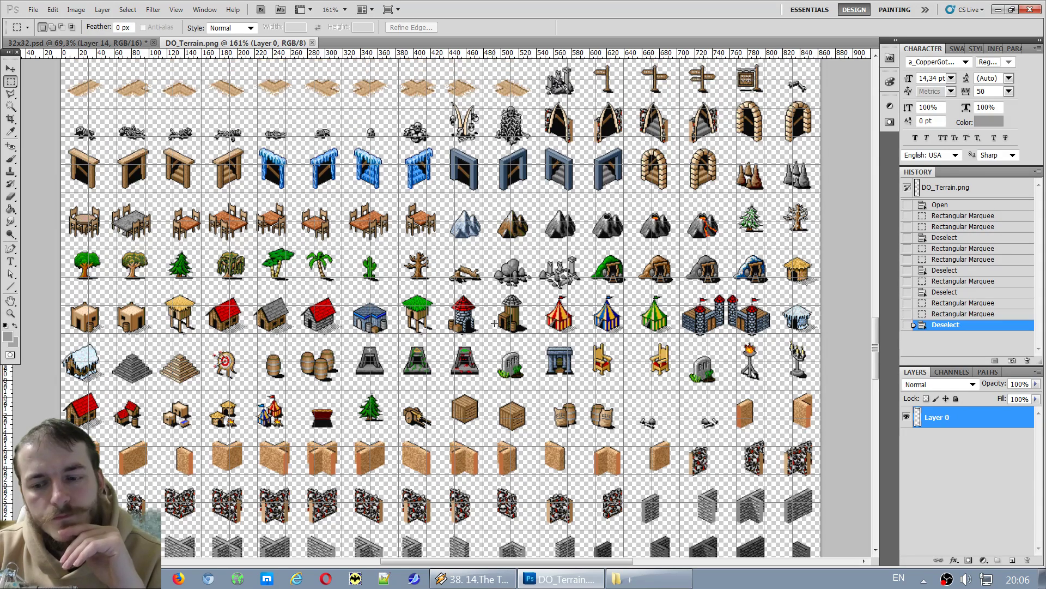
scroll(494, 324, up, 1)
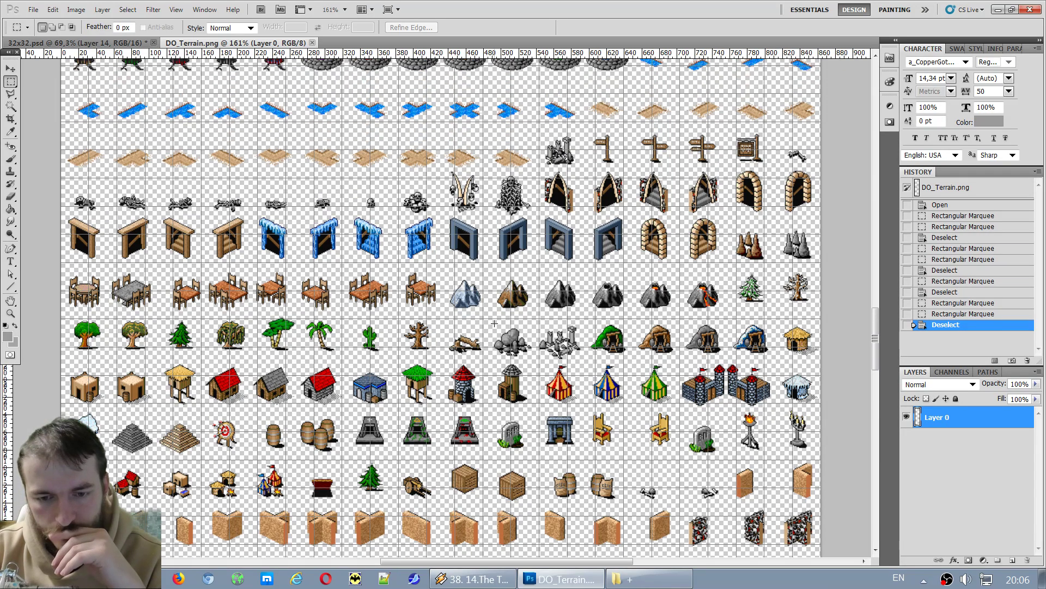
scroll(620, 332, up, 3)
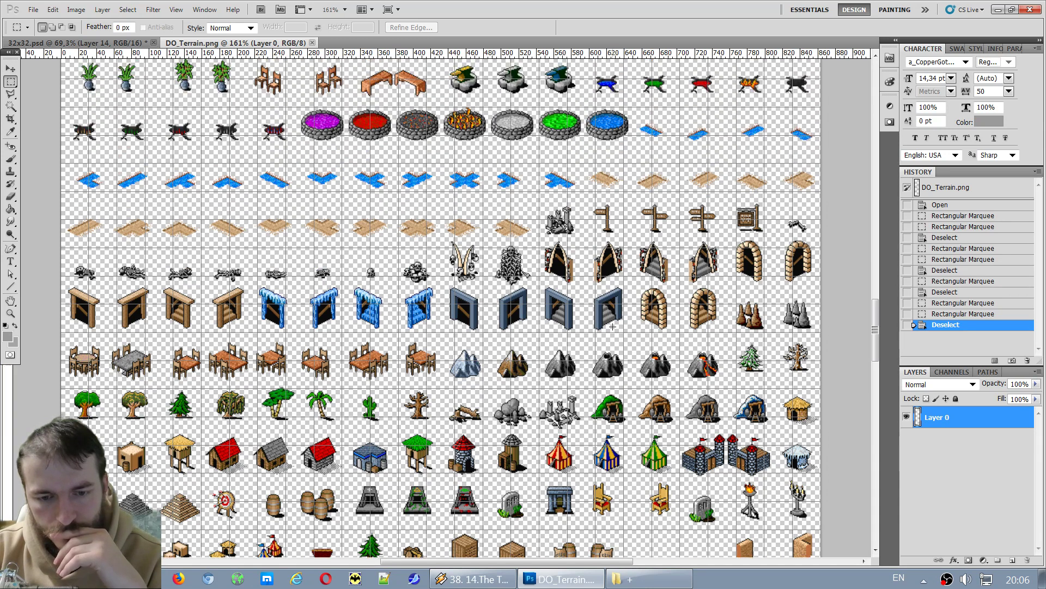
scroll(616, 334, up, 6)
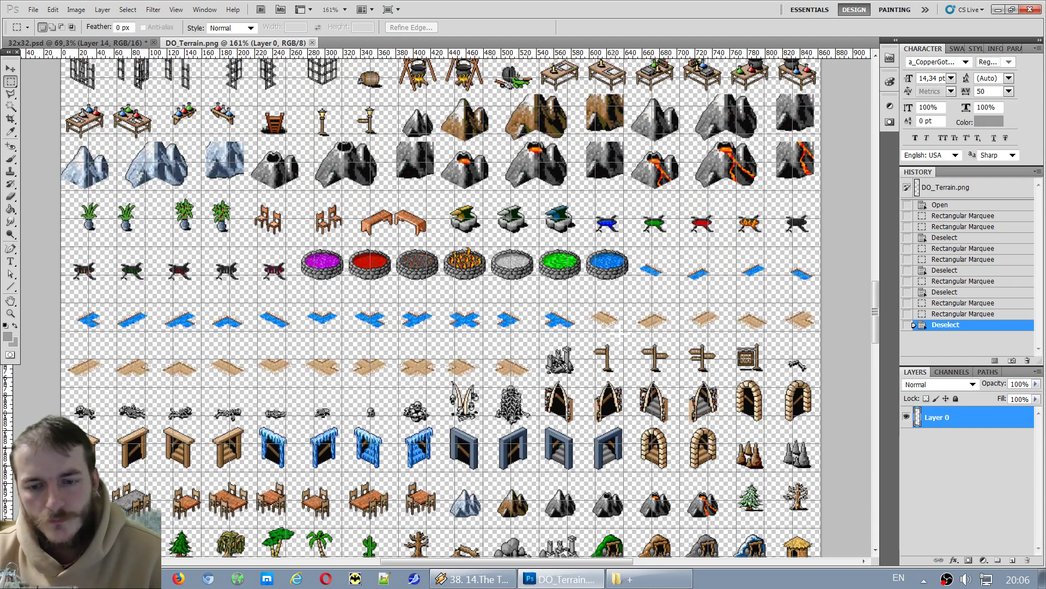
scroll(613, 326, up, 3)
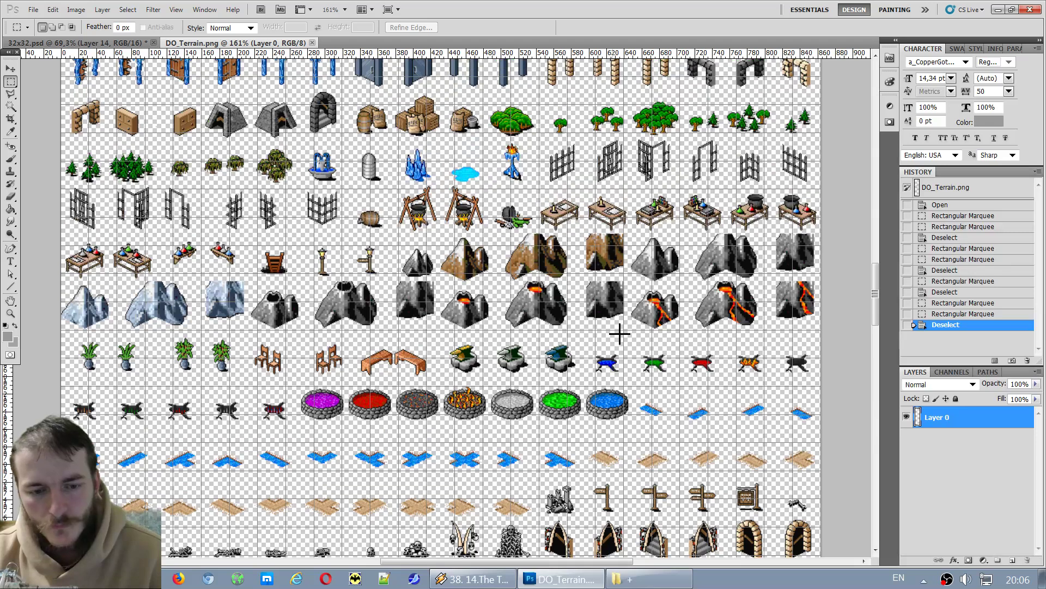
scroll(294, 306, up, 3)
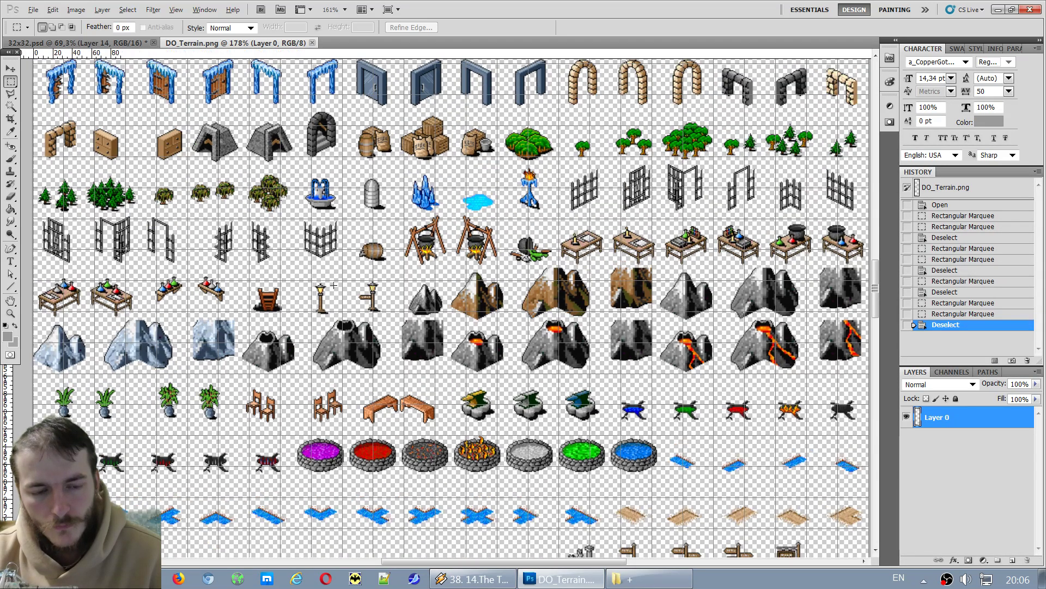
scroll(331, 286, down, 3)
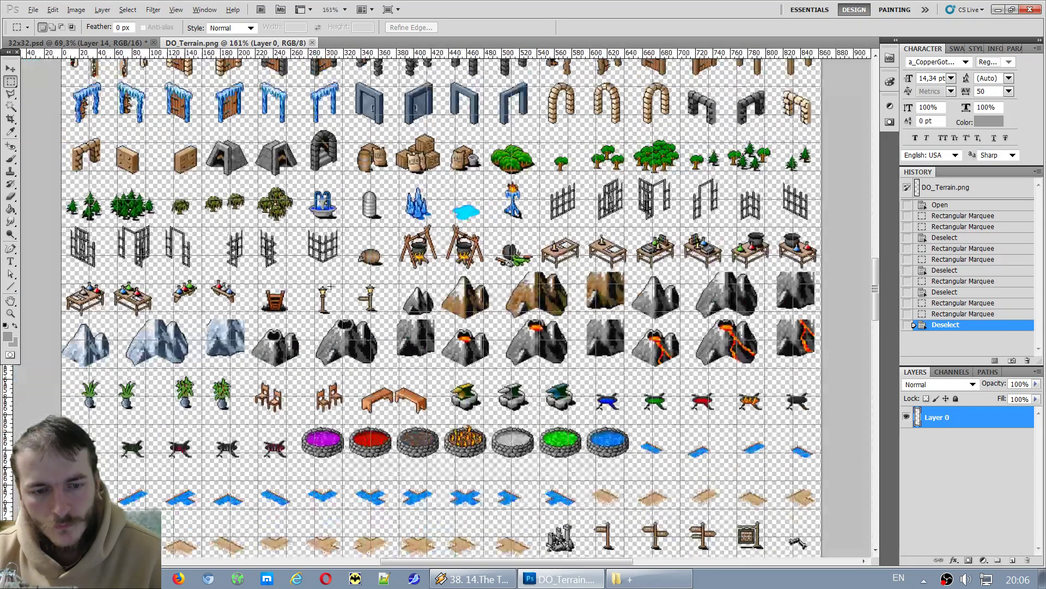
scroll(357, 241, up, 3)
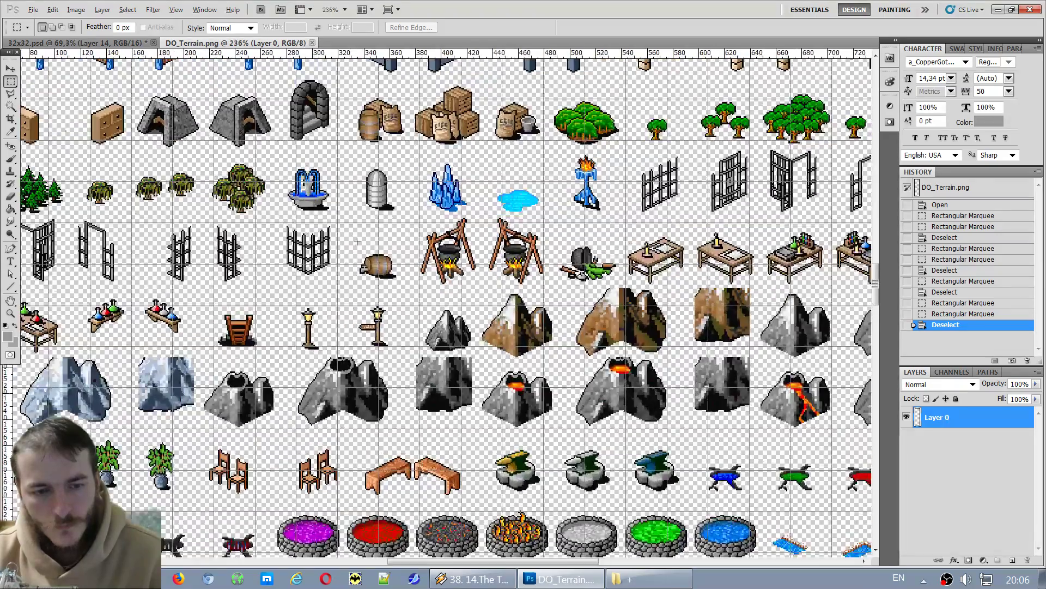
Copy the barrel lying on its side from DO_Terrain.png and paste it into 32x32.psd as a new layer above Layer 14.
scroll(357, 241, down, 1)
scroll(357, 241, down, 1)
scroll(354, 243, up, 3)
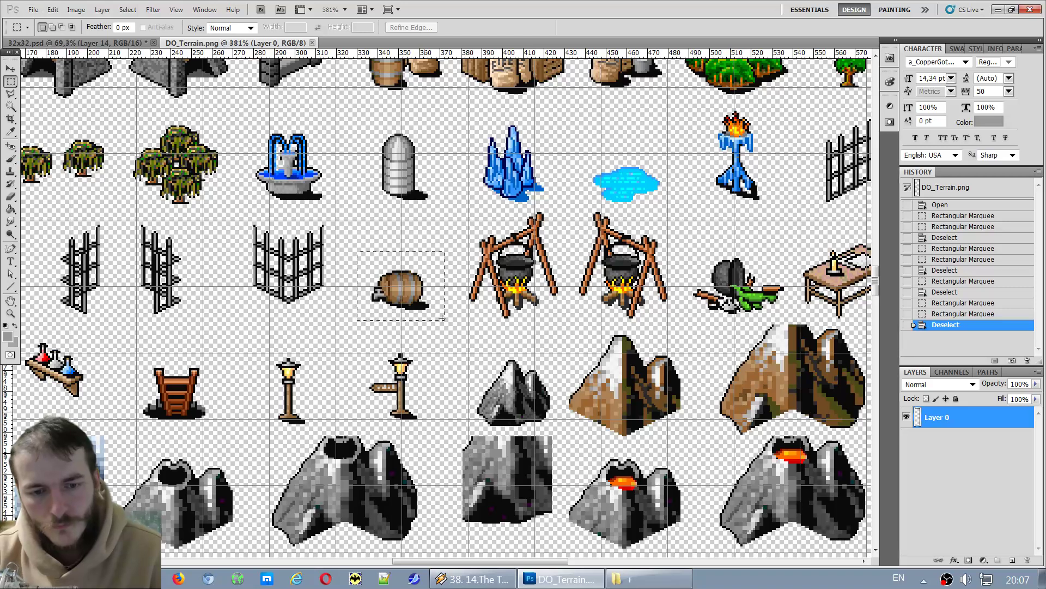
drag(442, 319, 445, 320)
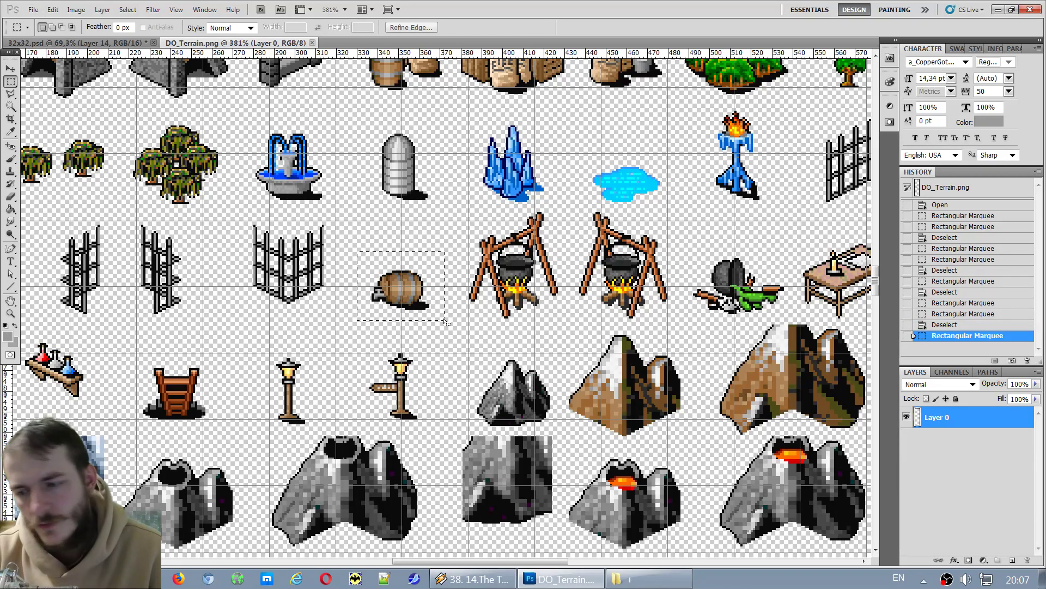
click(125, 44)
key(ctrl+v)
scroll(488, 307, down, 3)
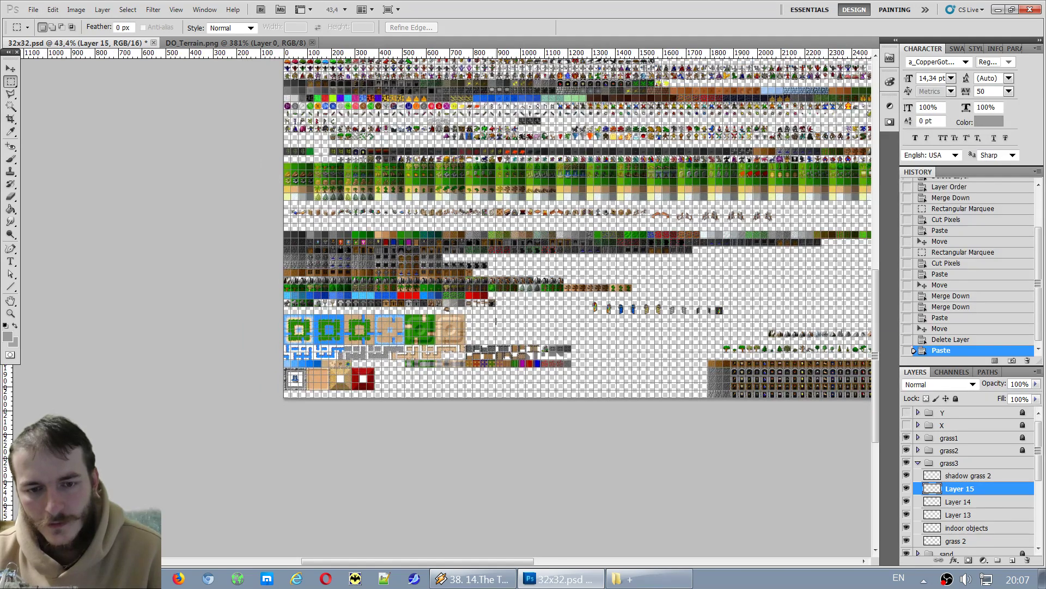
scroll(496, 322, up, 3)
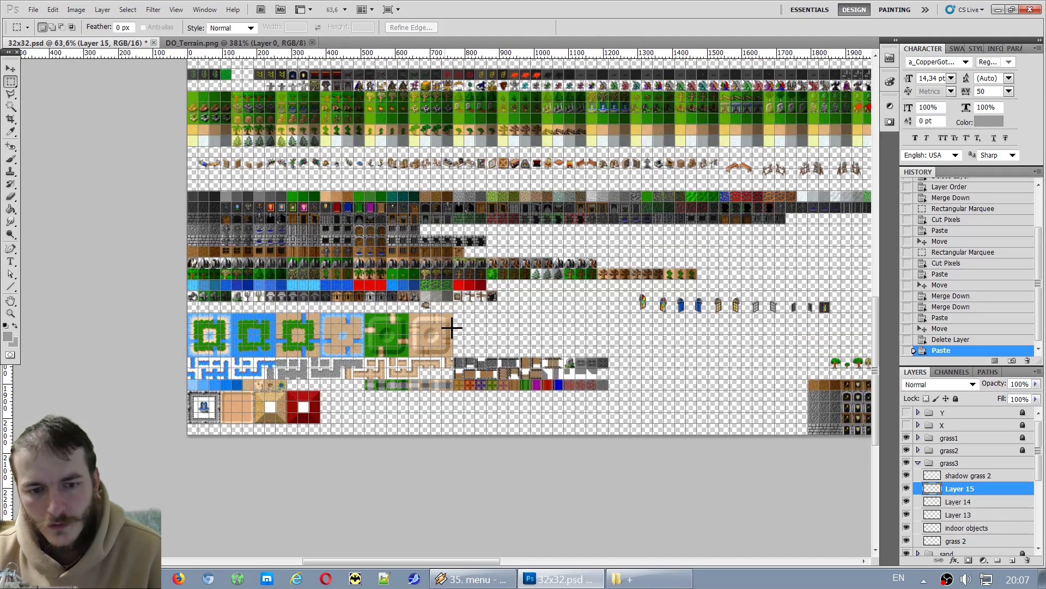
Place the lying barrel in the furniture row, directly after the last weapon table and before the two wooden benches.
key(v)
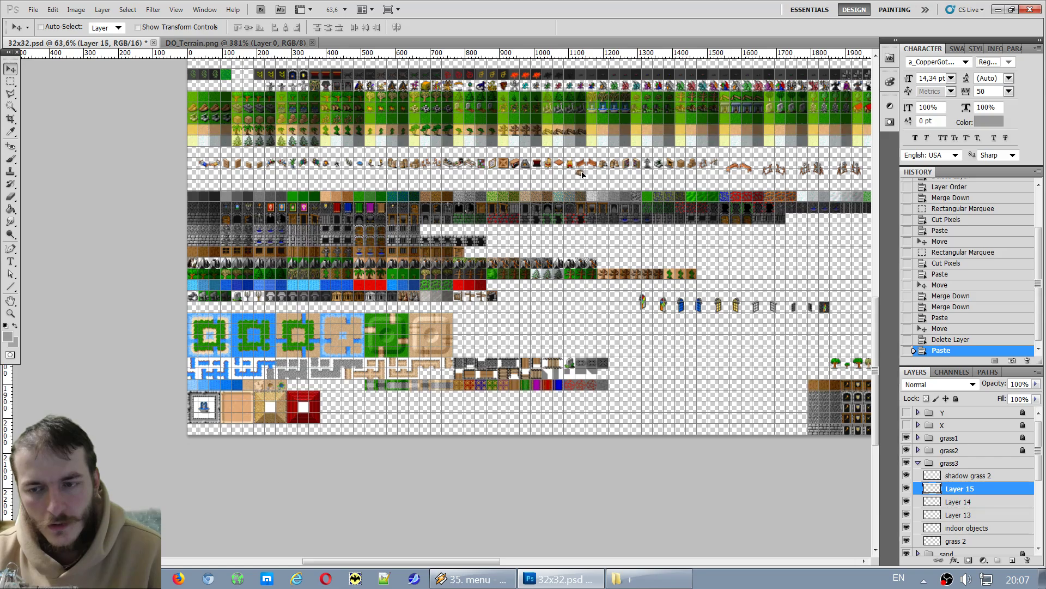
drag(582, 174, 648, 166)
scroll(655, 164, down, 5)
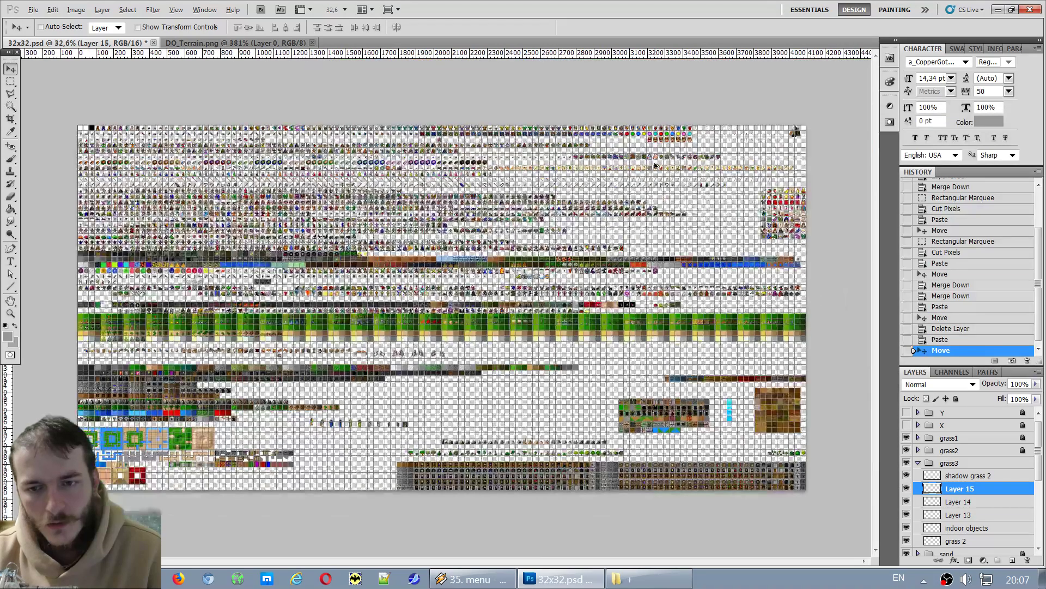
scroll(309, 367, up, 6)
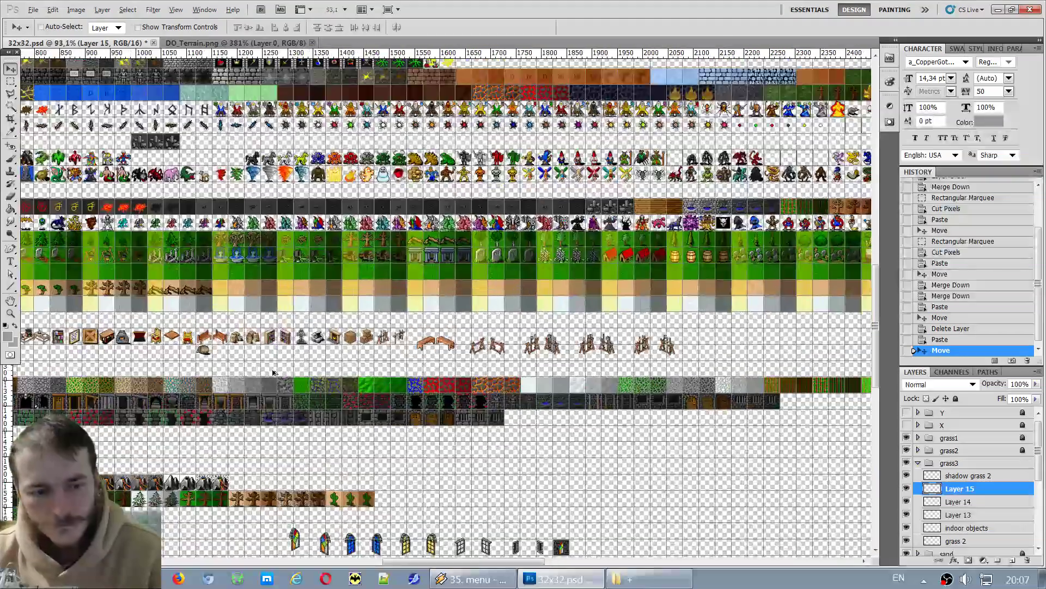
drag(206, 355, 450, 328)
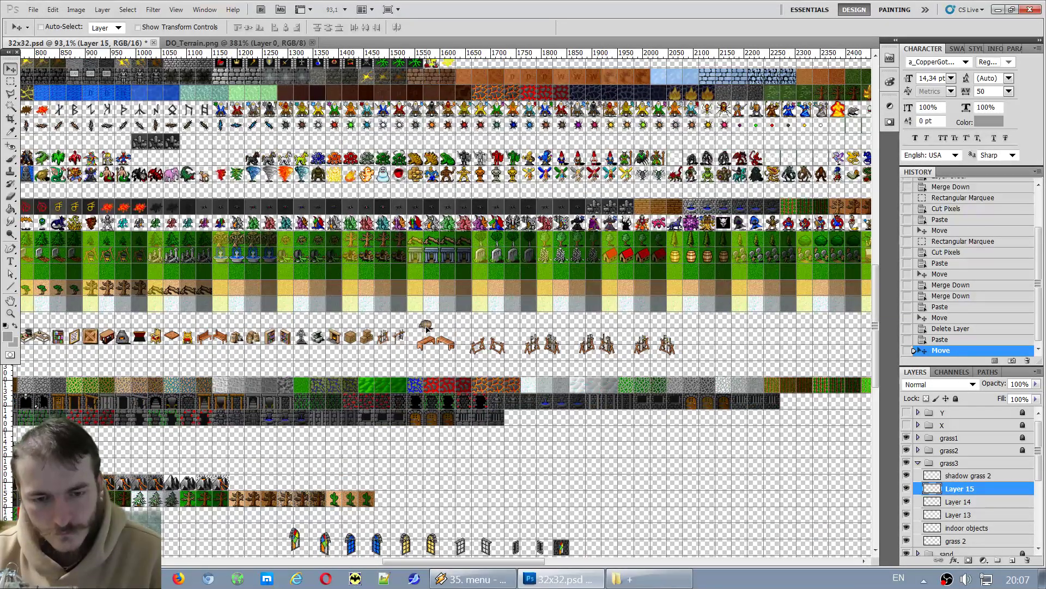
scroll(420, 345, up, 5)
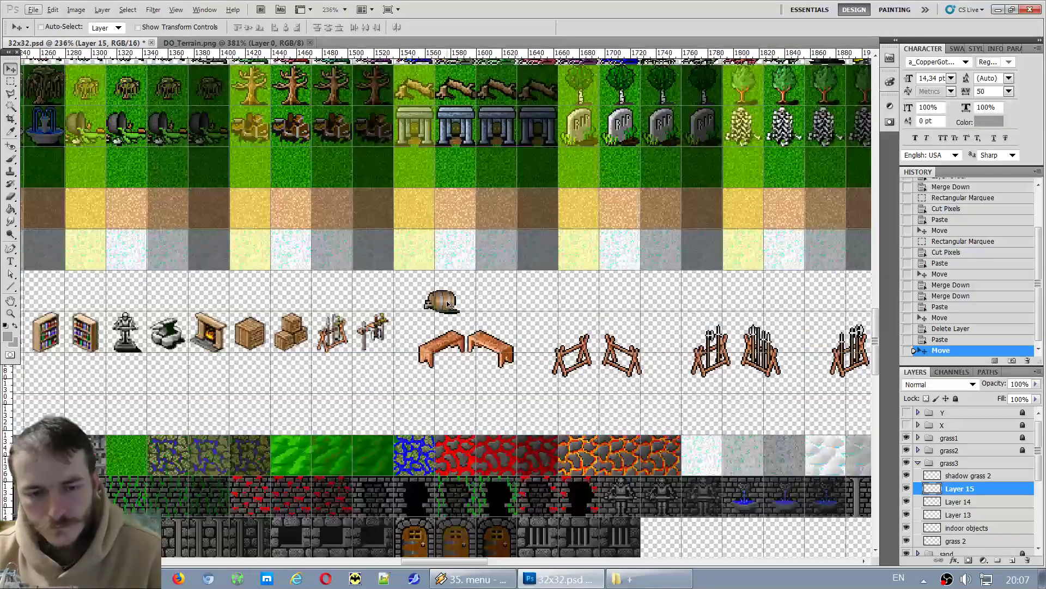
drag(449, 303, 420, 330)
Select Layer 14 and shift its benches and weapon racks to the right, clear of the lying barrel.
click(984, 513)
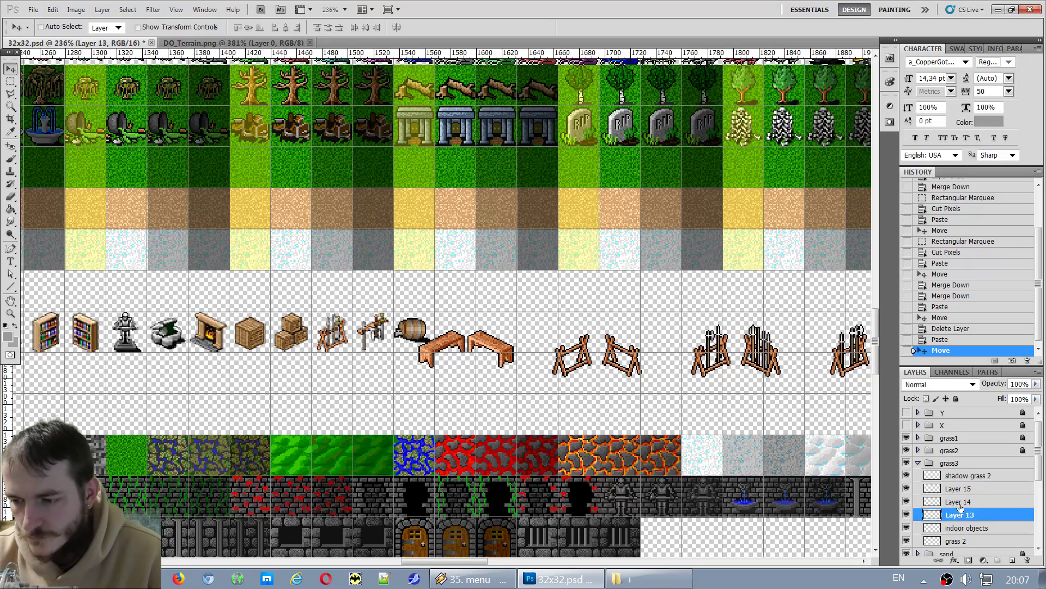
click(928, 502)
drag(506, 357, 521, 350)
scroll(509, 348, down, 5)
key(alt)
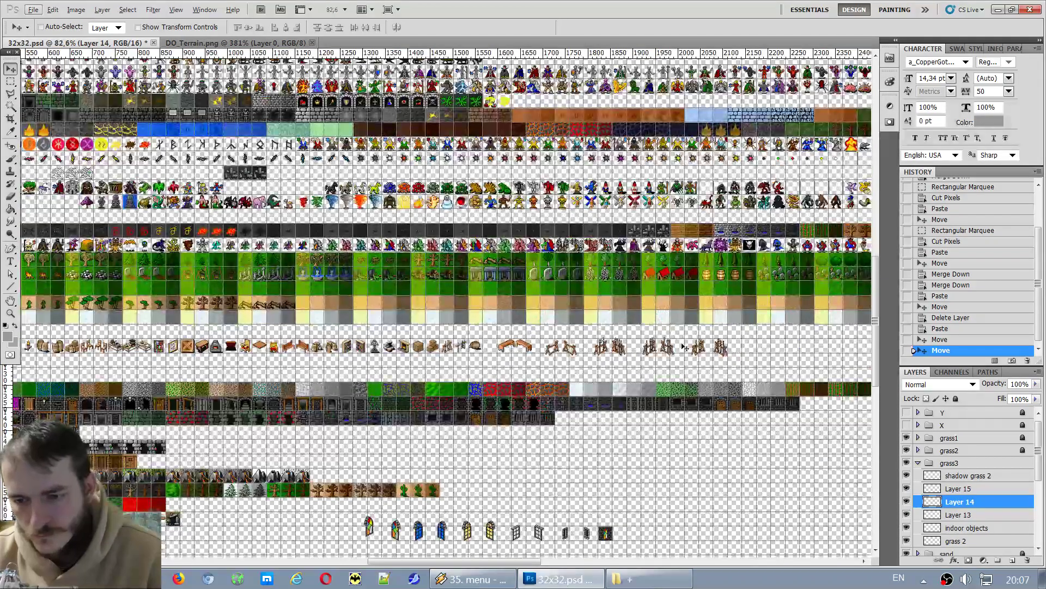
Select Layer 15 and fit the lying barrel into its grid cell after the last weapon table, lowering it toward the cell's bottom edge.
scroll(540, 349, up, 5)
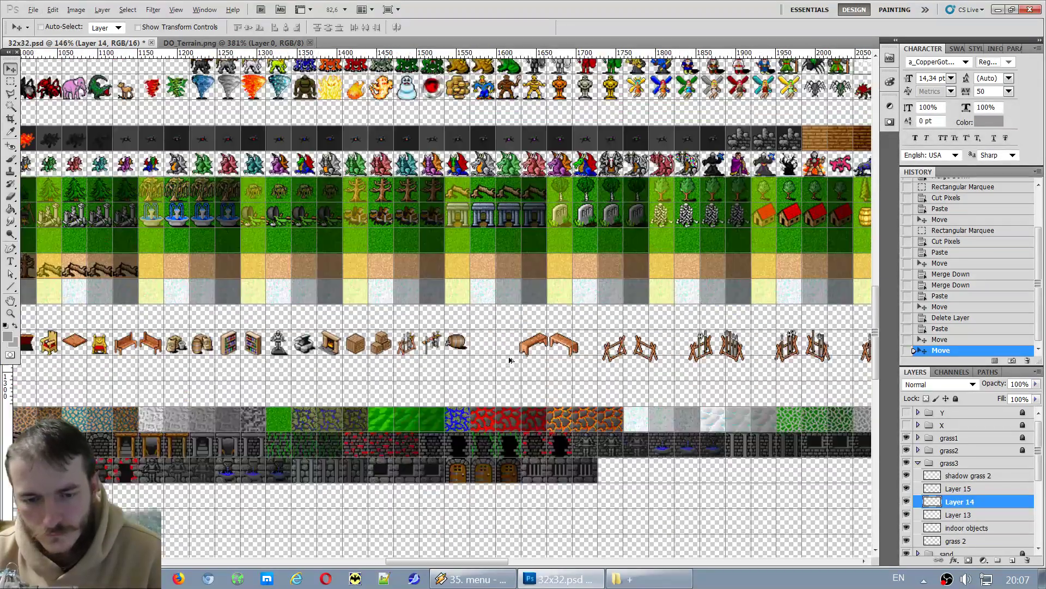
drag(539, 347, 602, 347)
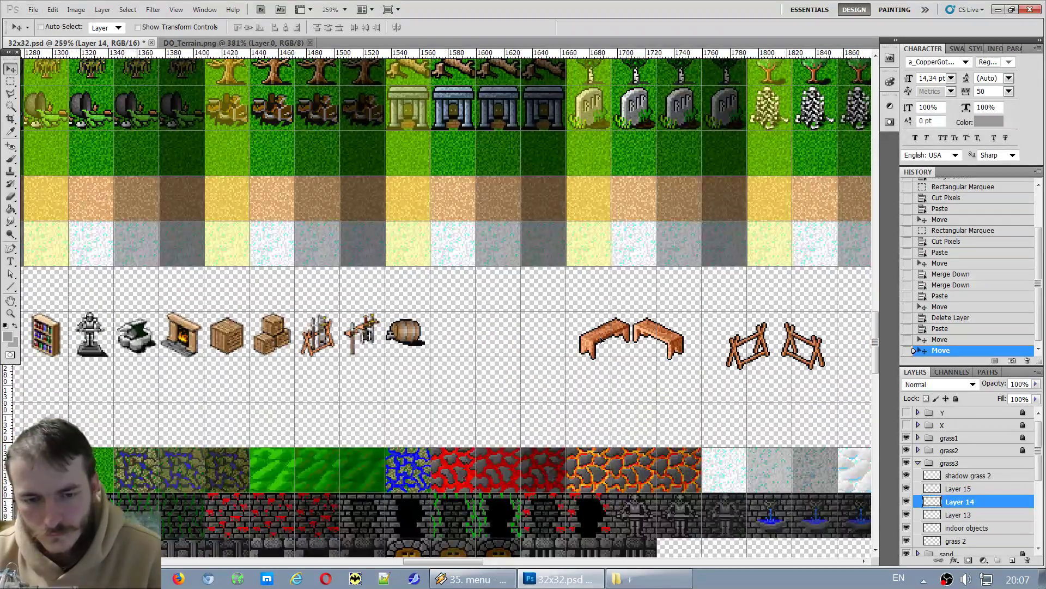
click(972, 492)
drag(406, 336, 408, 338)
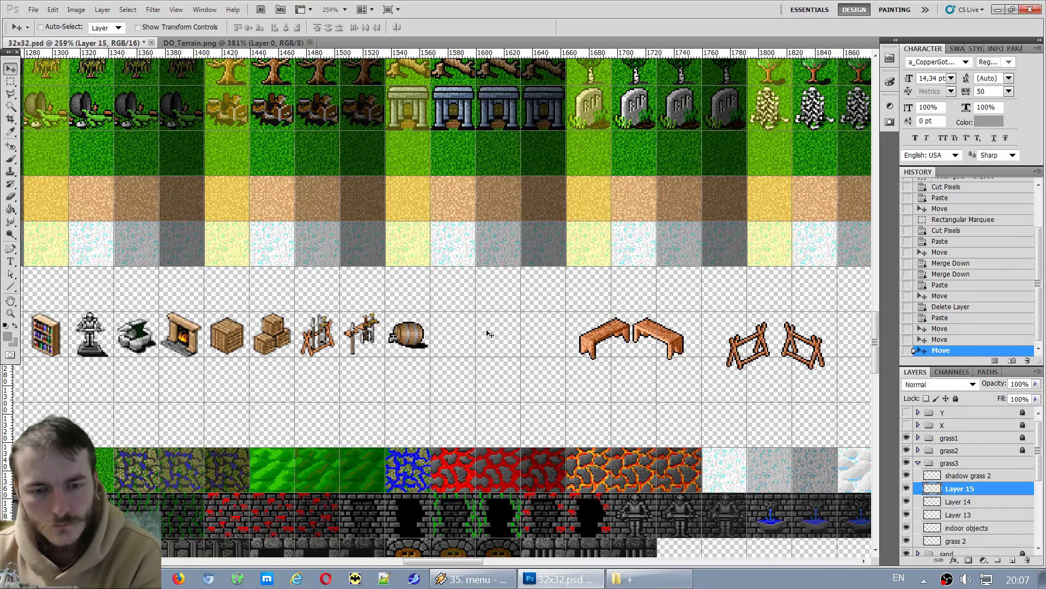
key(Down)
key(Down)
key(Down)
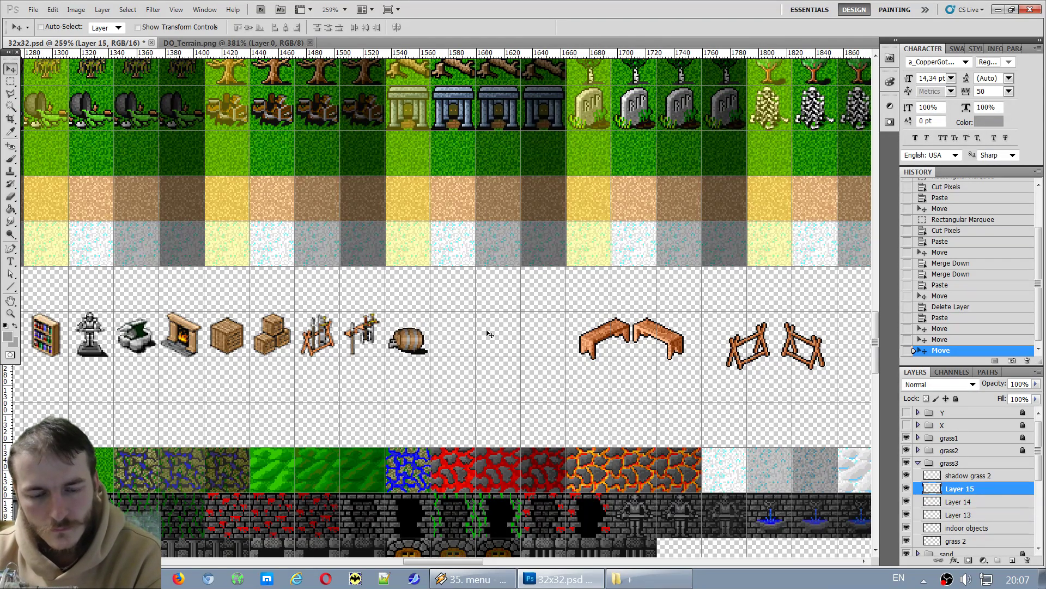
Check what the grass3 layers contain, reorder Layer 15 to sit directly above indoor objects, and merge it down into that layer.
scroll(403, 313, up, 3)
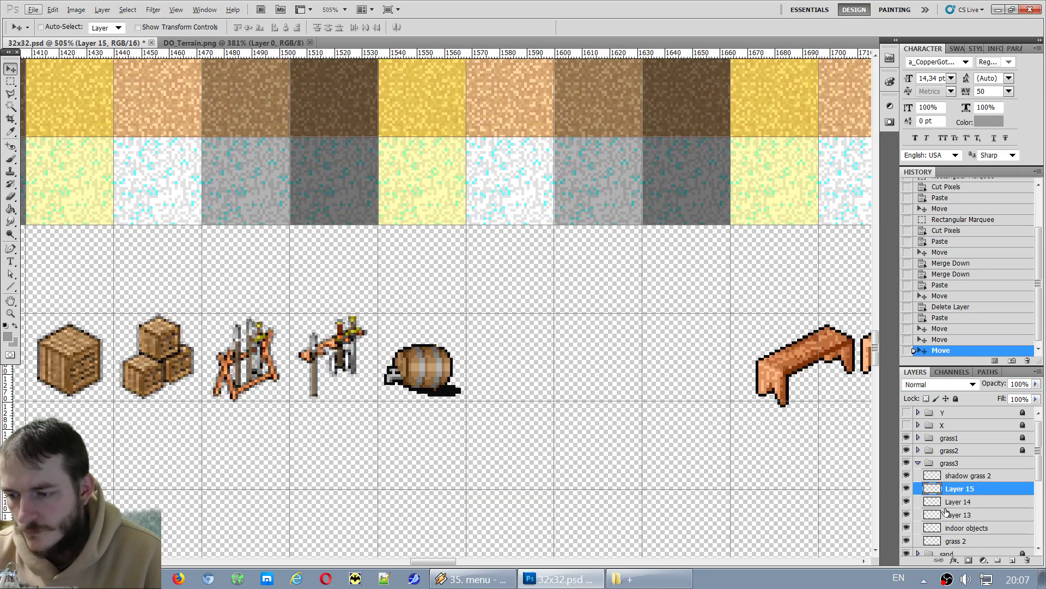
click(907, 501)
click(907, 501)
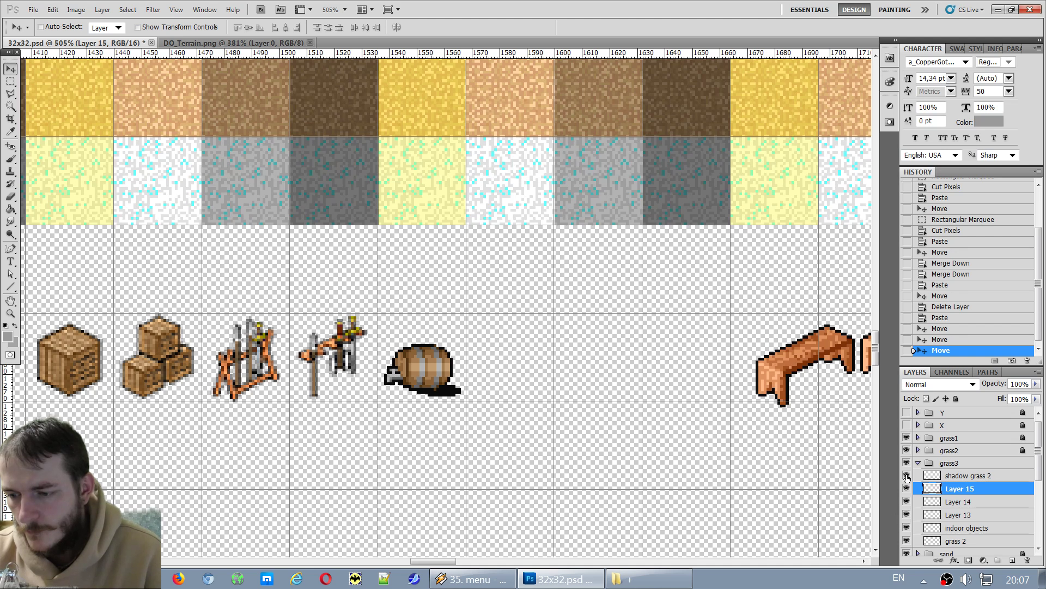
click(906, 528)
click(906, 528)
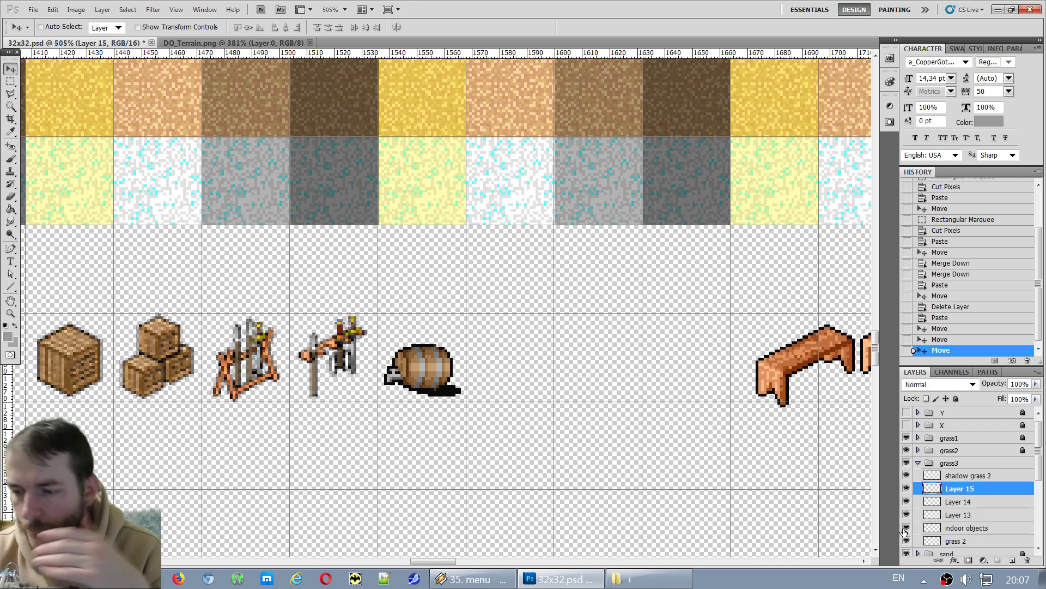
drag(962, 491, 985, 527)
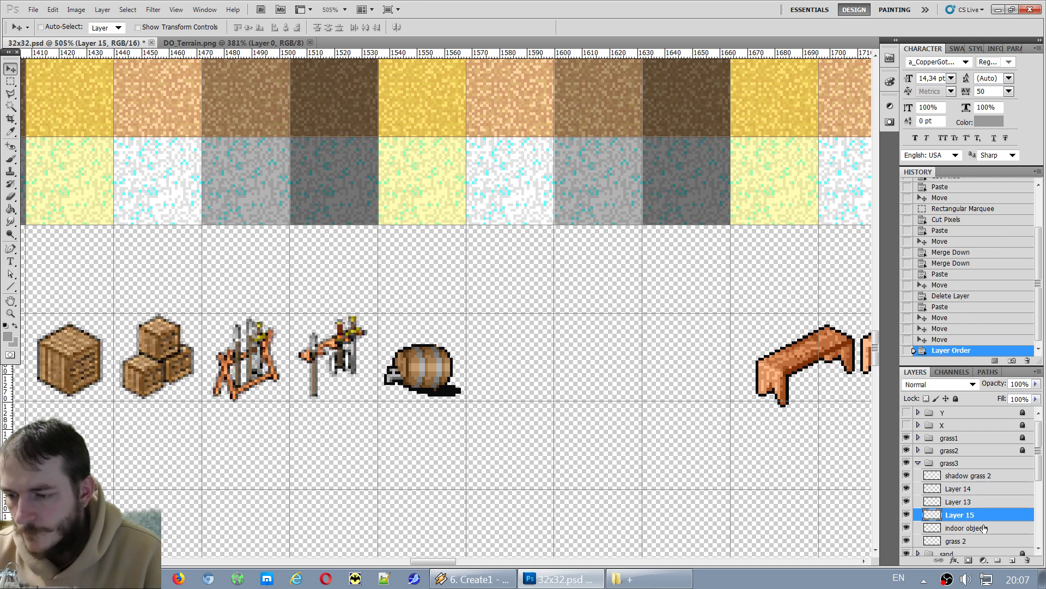
key(ctrl+e)
Toggle the visibility of Layer 13 and Layer 14 off and on to check what each one holds.
click(907, 513)
click(906, 514)
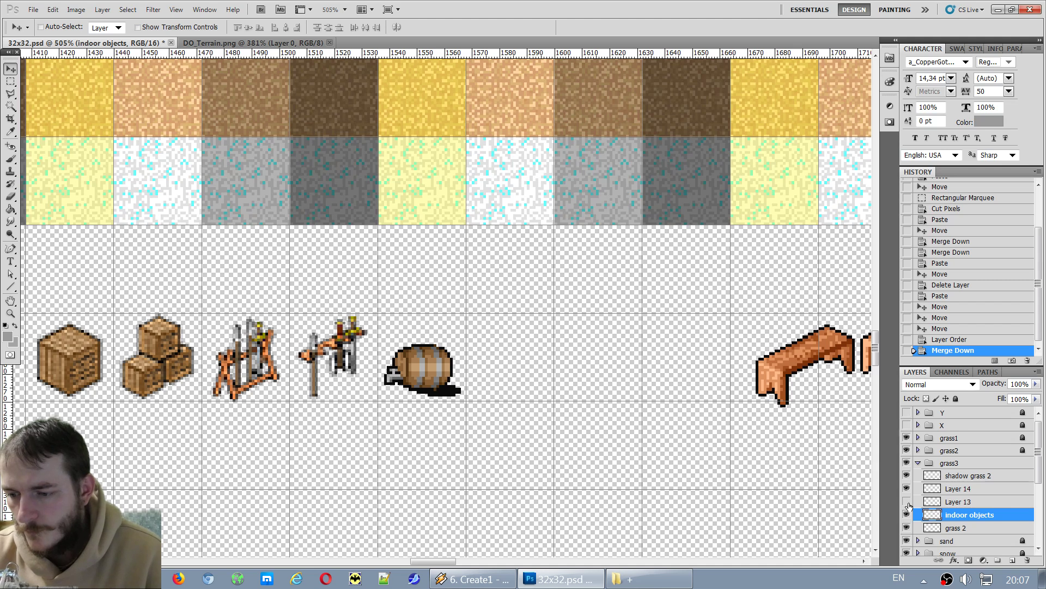
click(906, 489)
click(907, 489)
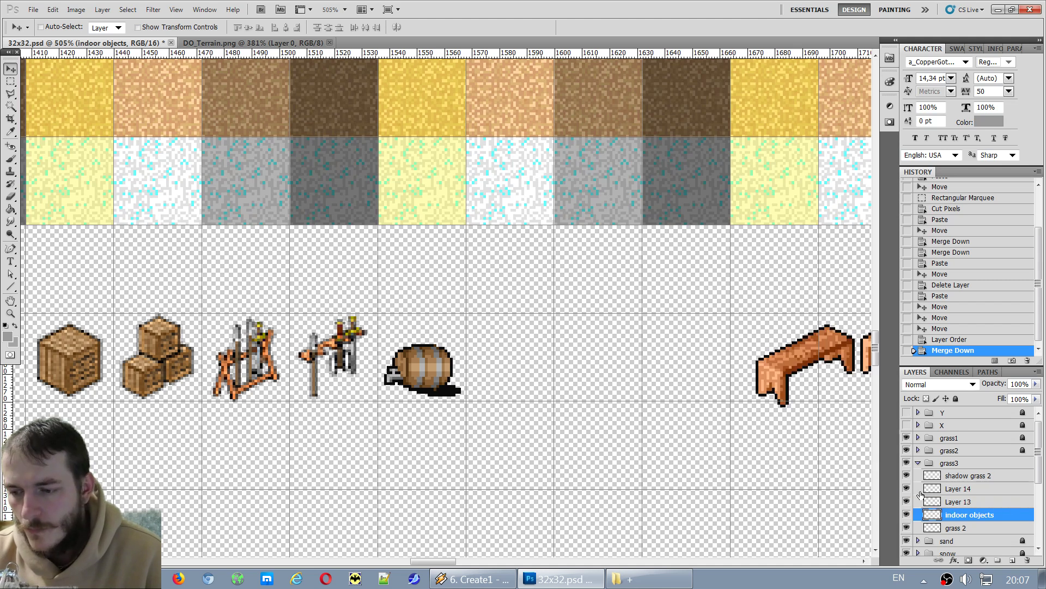
Copy the light blue puddle from DO_Terrain.png and paste it into 32x32.psd as a new layer above indoor objects.
click(208, 43)
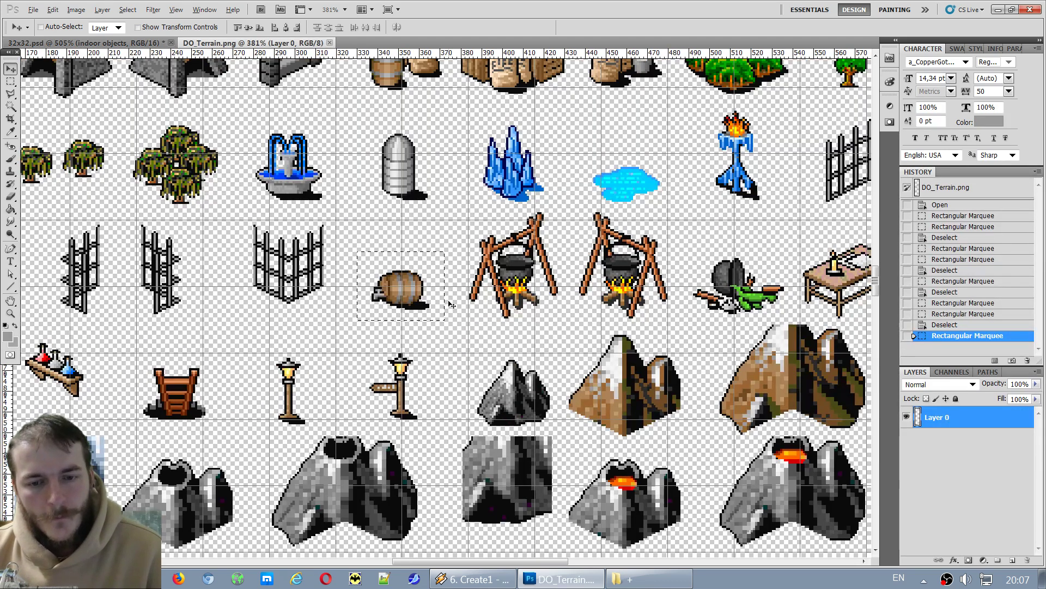
scroll(452, 304, down, 5)
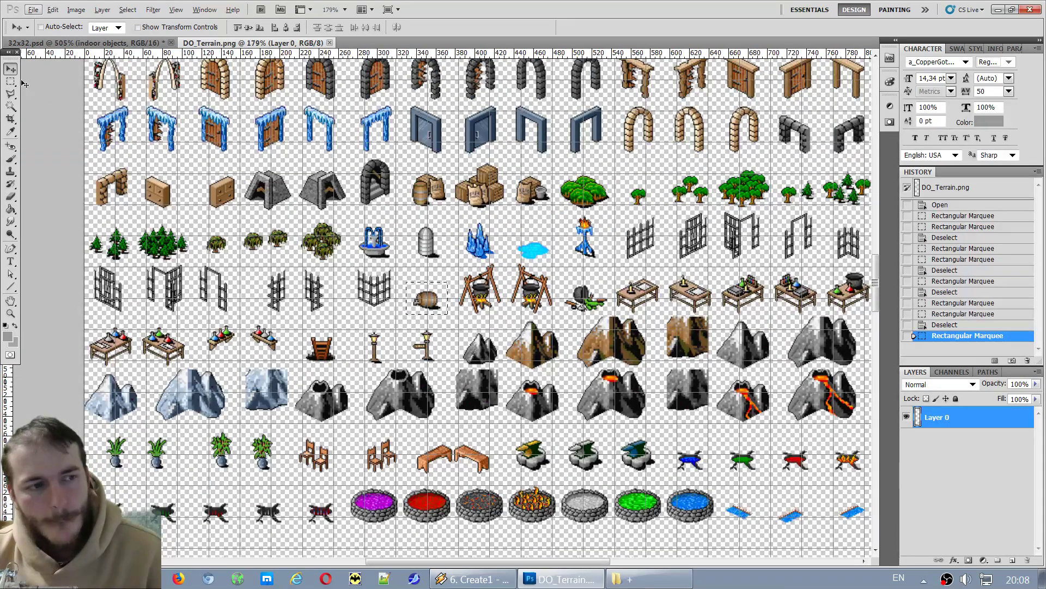
click(11, 81)
click(535, 255)
scroll(535, 255, up, 2)
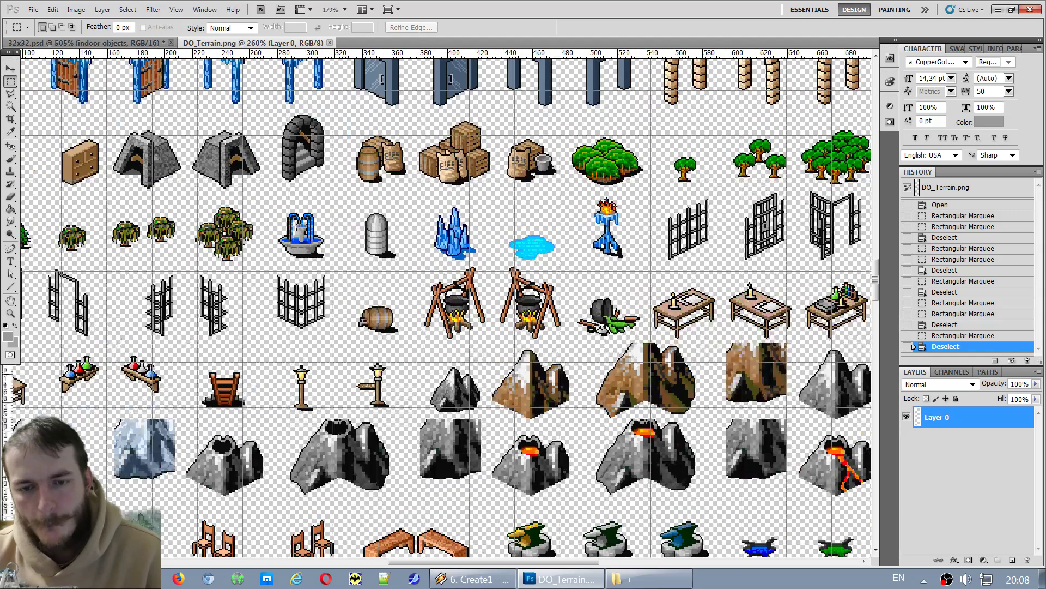
scroll(537, 260, up, 2)
drag(455, 199, 564, 271)
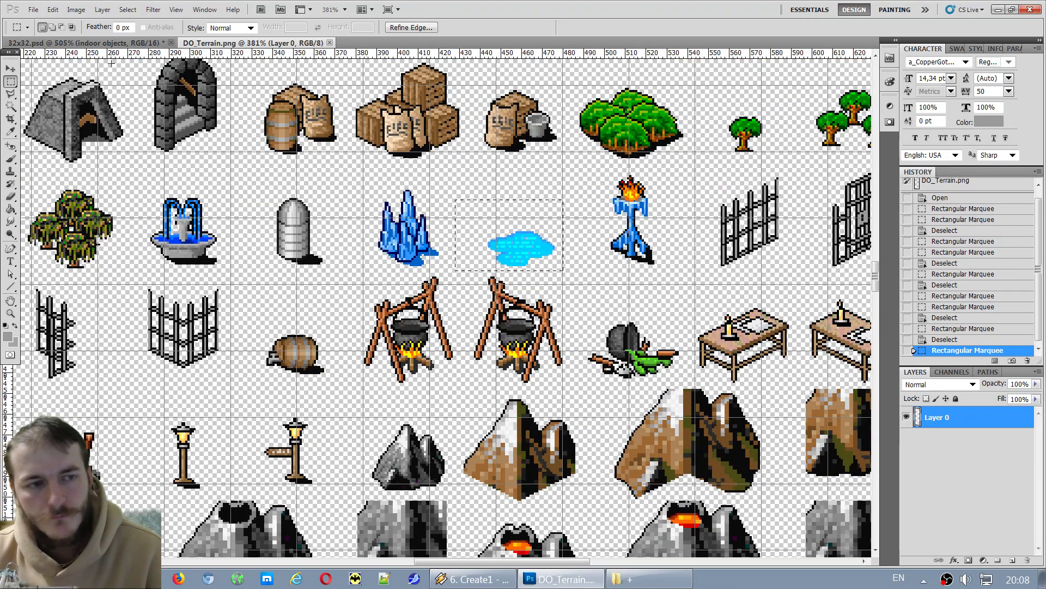
click(82, 42)
scroll(383, 328, down, 2)
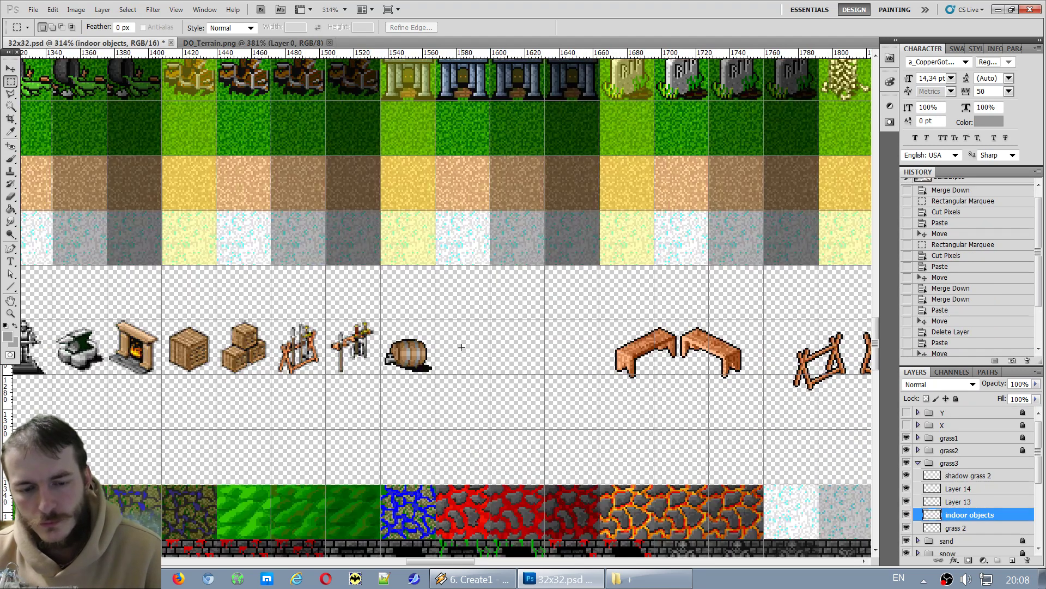
key(ctrl+v)
Place the puddle in the grid cell directly after the lying barrel and nudge it down a few pixels.
key(v)
drag(445, 309, 466, 350)
scroll(466, 351, up, 4)
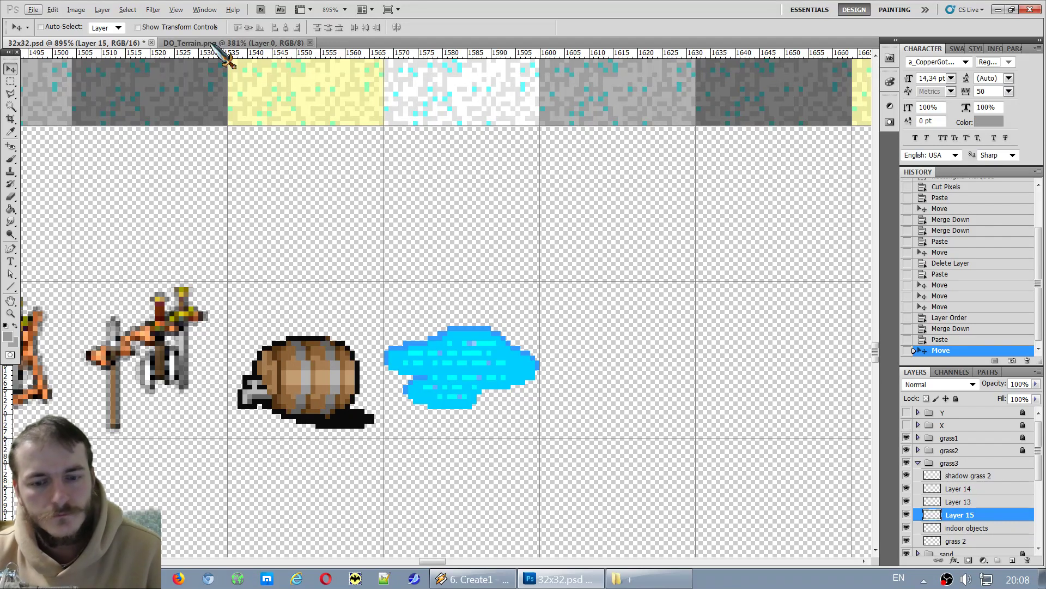
key(alt+f)
key(Escape)
key(Down)
key(Down)
key(Down)
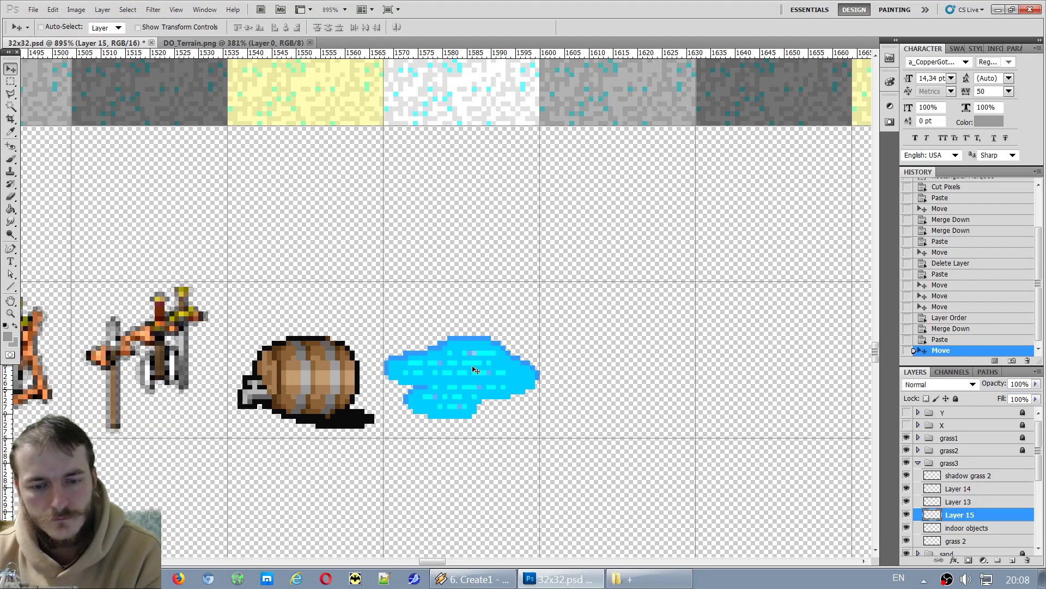
Look through DO_Terrain.png for further objects and marquee-select the wooden ladder beside the lamp post for copying.
click(180, 42)
scroll(560, 278, down, 3)
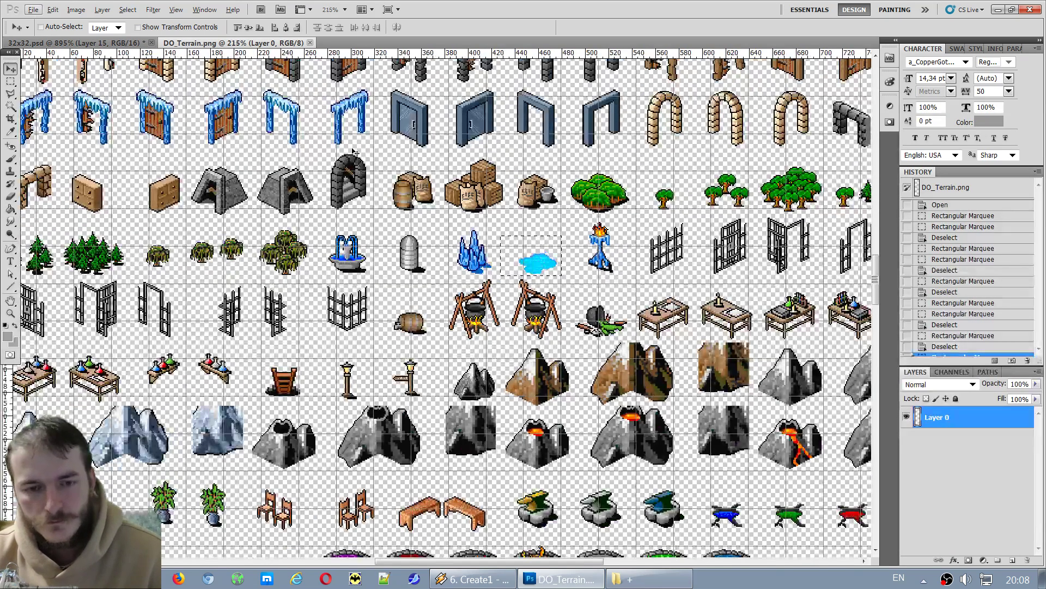
scroll(604, 260, down, 2)
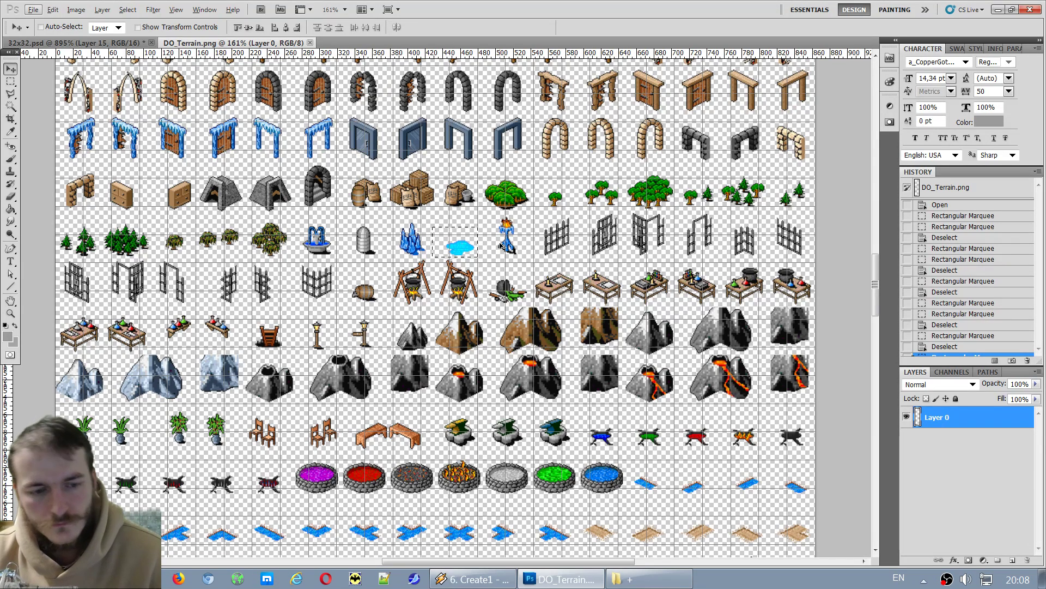
scroll(502, 246, down, 1)
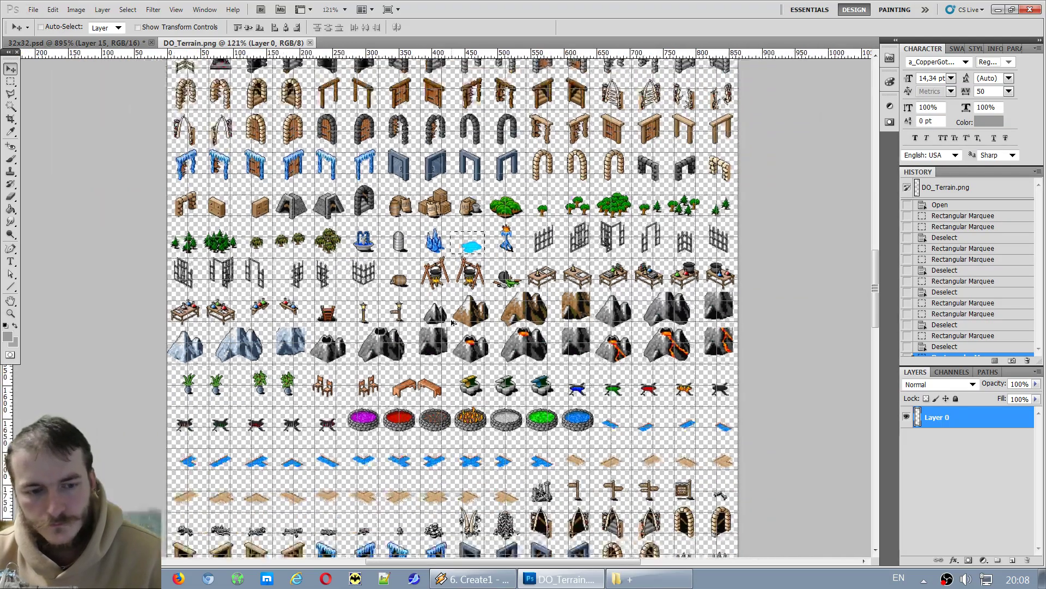
scroll(525, 340, down, 1)
scroll(382, 272, up, 3)
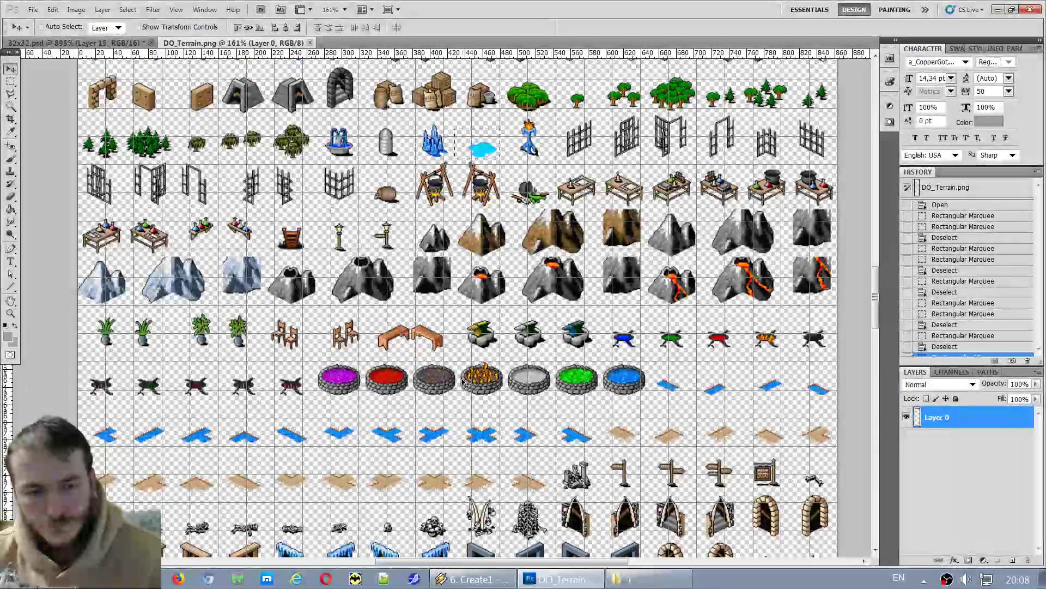
scroll(339, 234, down, 1)
scroll(338, 234, up, 1)
click(11, 81)
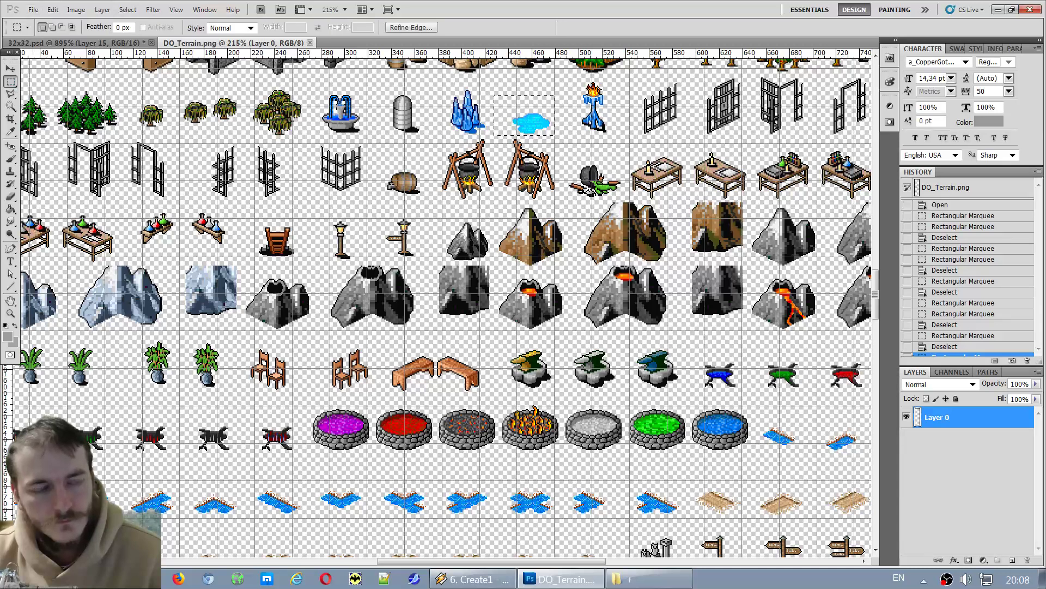
drag(248, 265, 316, 218)
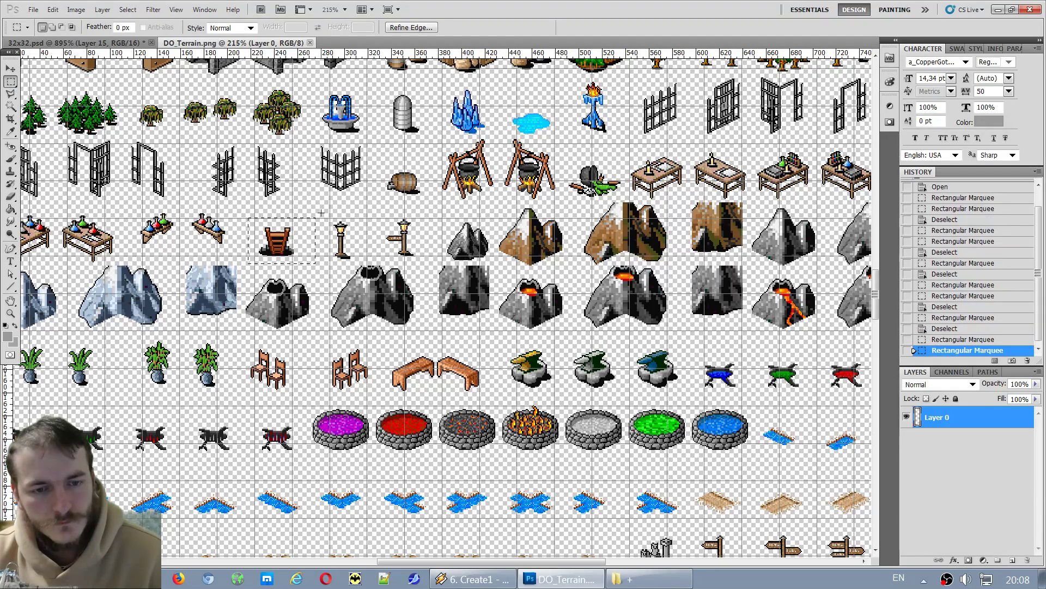
Switch to 32x32.psd and look through the tile sheet's rows for the existing ladder tiles.
click(77, 43)
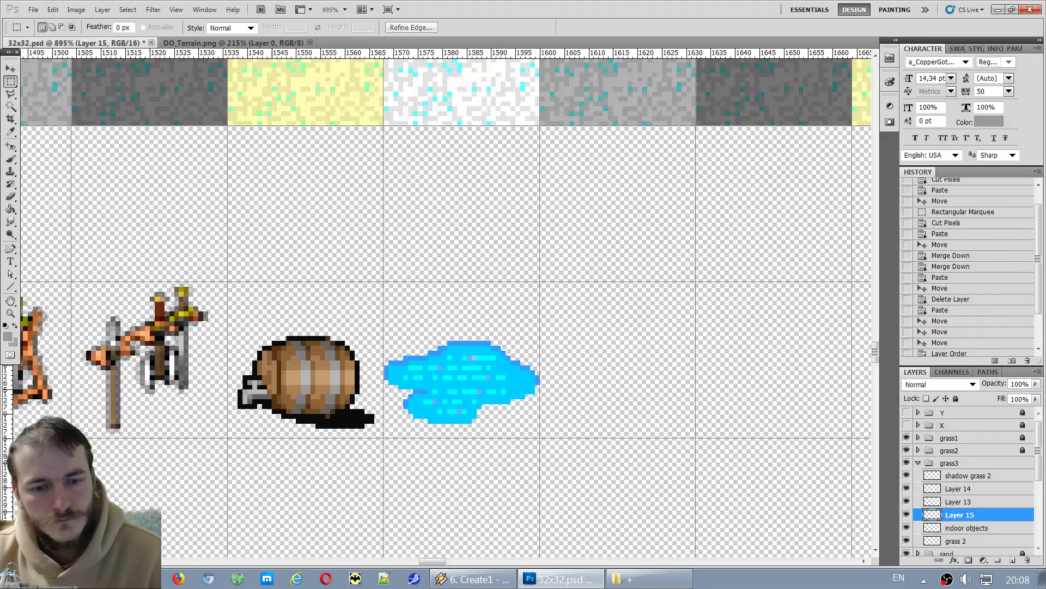
scroll(423, 477, down, 3)
scroll(423, 477, down, 5)
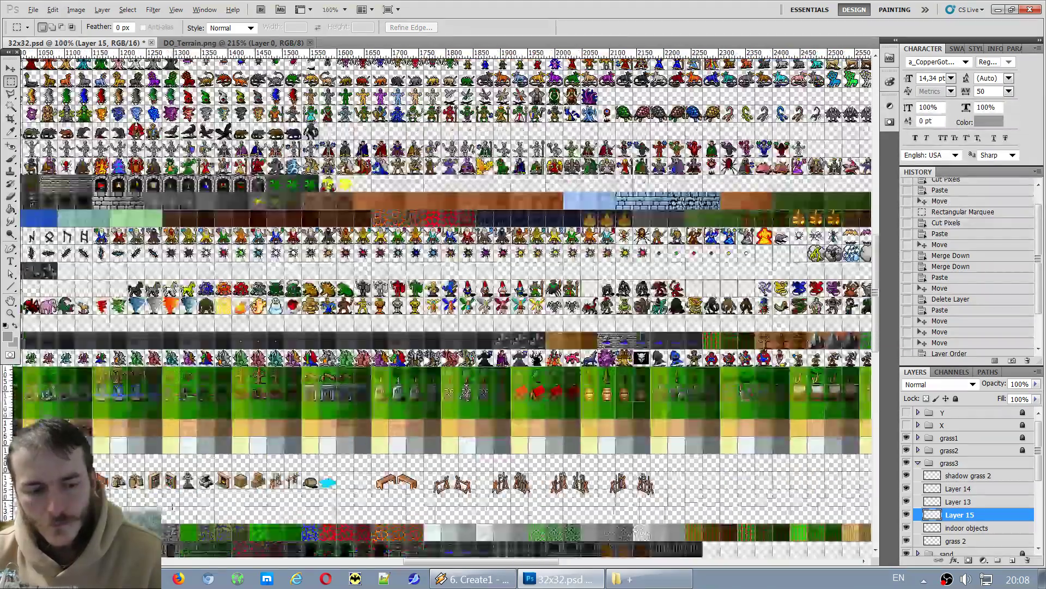
scroll(424, 477, down, 5)
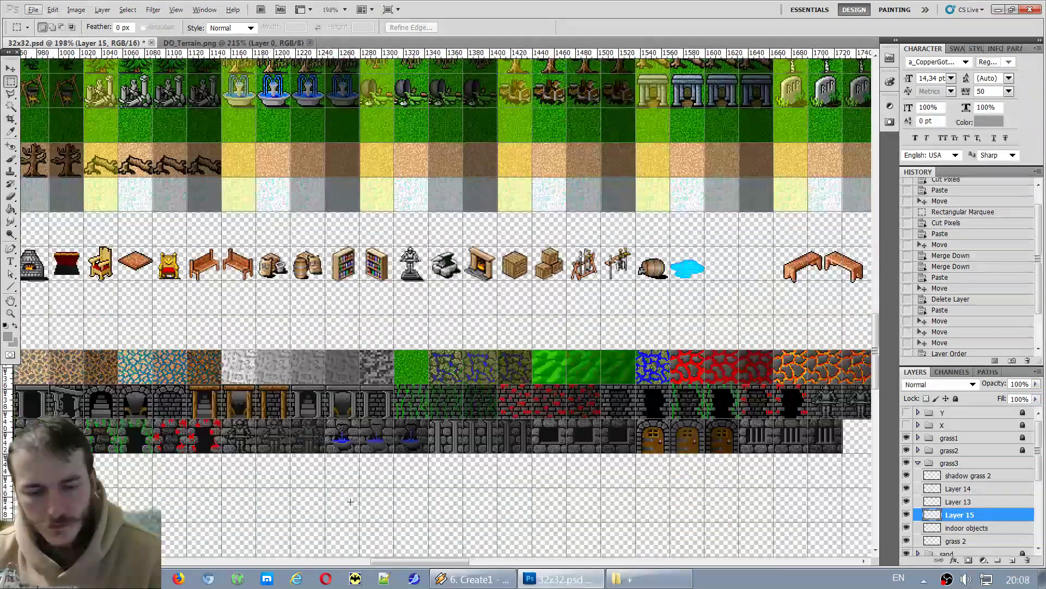
scroll(404, 567, up, 3)
scroll(381, 545, down, 6)
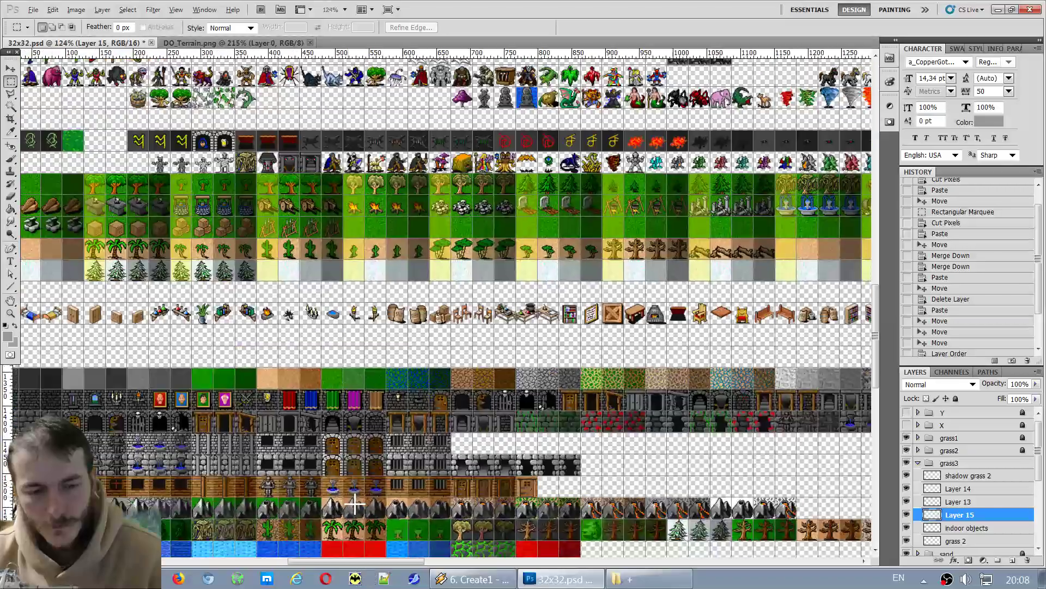
scroll(348, 514, down, 2)
scroll(348, 514, down, 3)
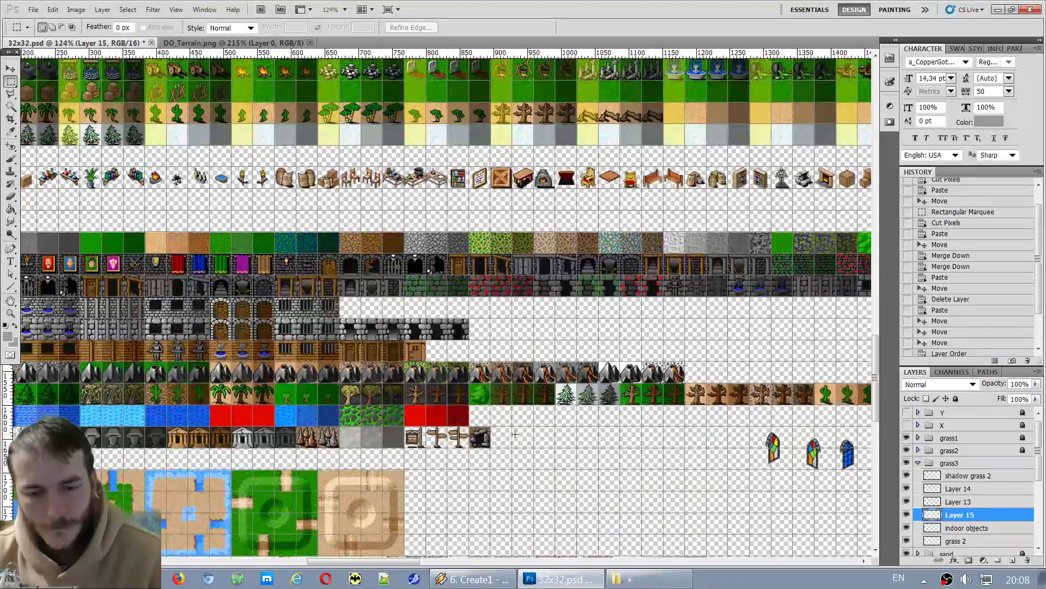
scroll(347, 514, down, 3)
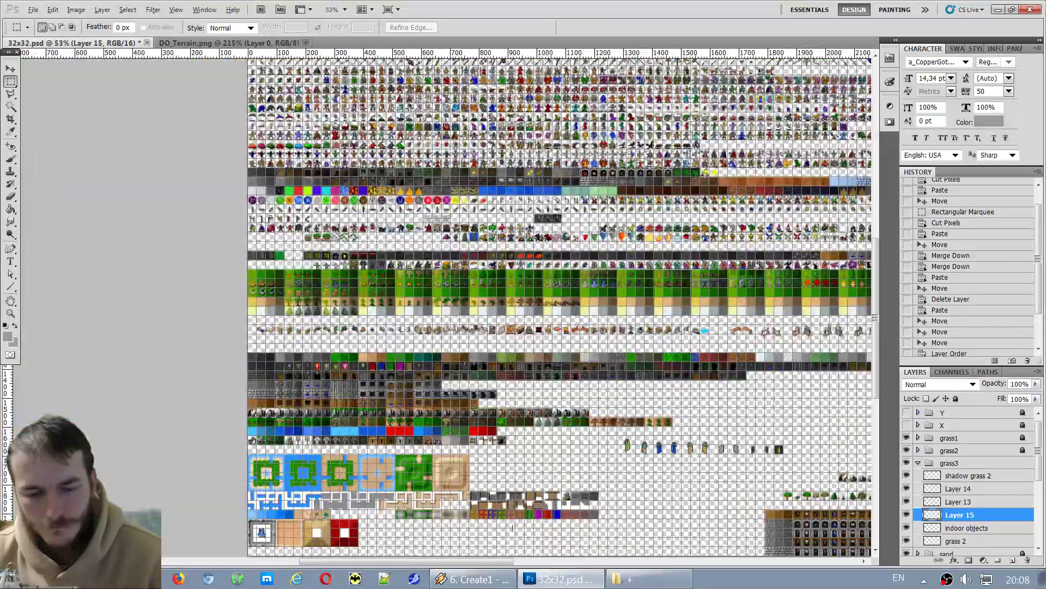
scroll(516, 440, up, 2)
scroll(504, 531, down, 1)
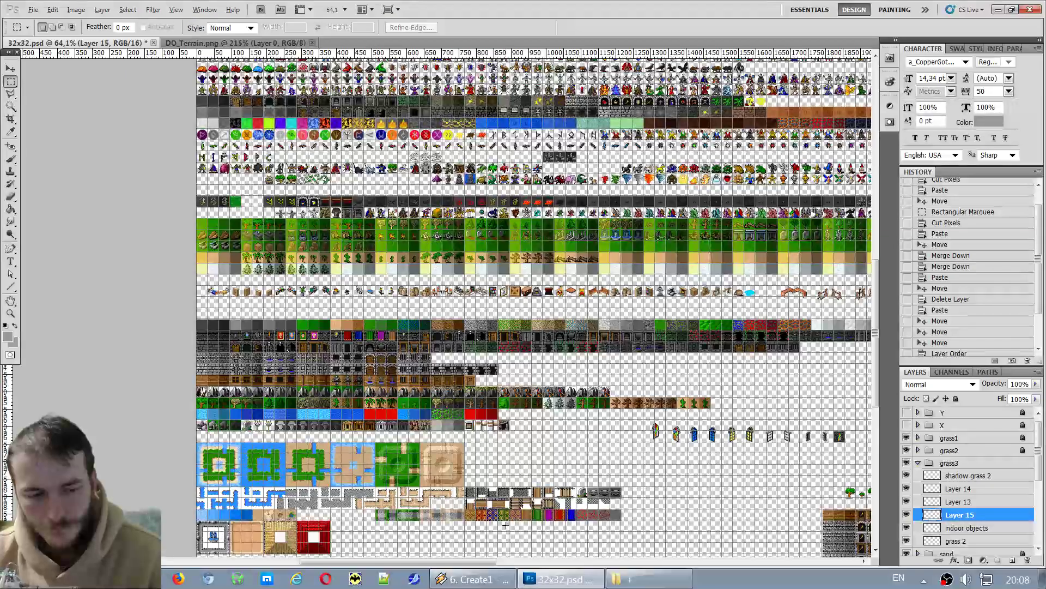
click(565, 562)
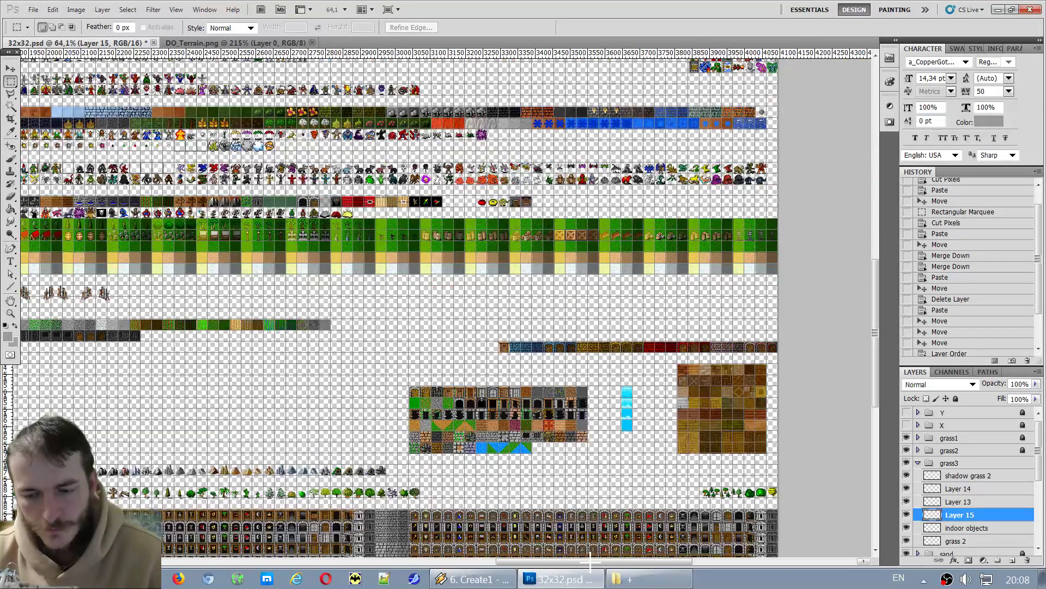
scroll(581, 314, up, 5)
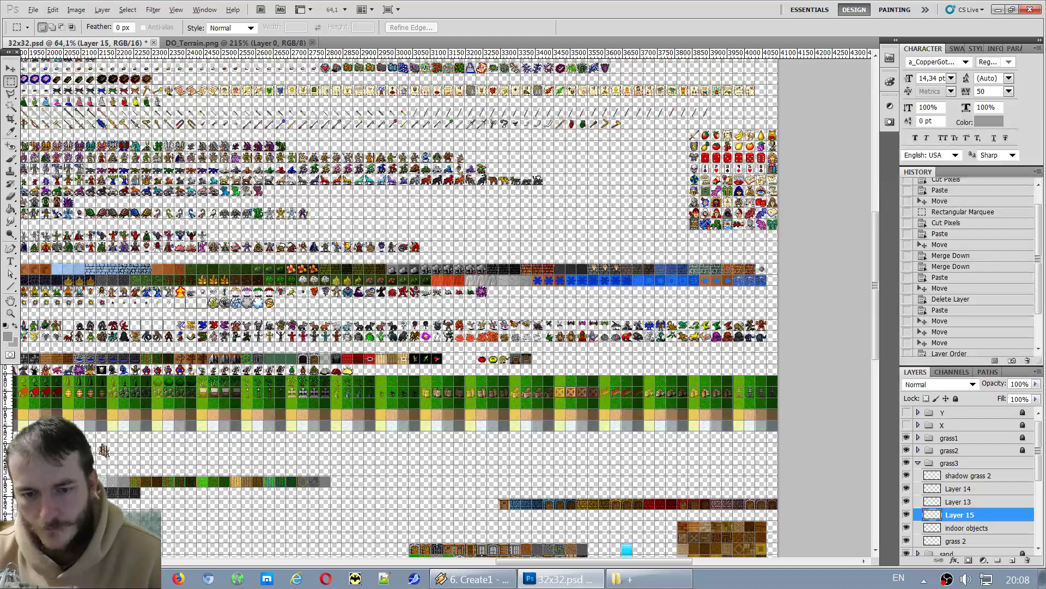
scroll(363, 355, up, 2)
scroll(387, 360, up, 1)
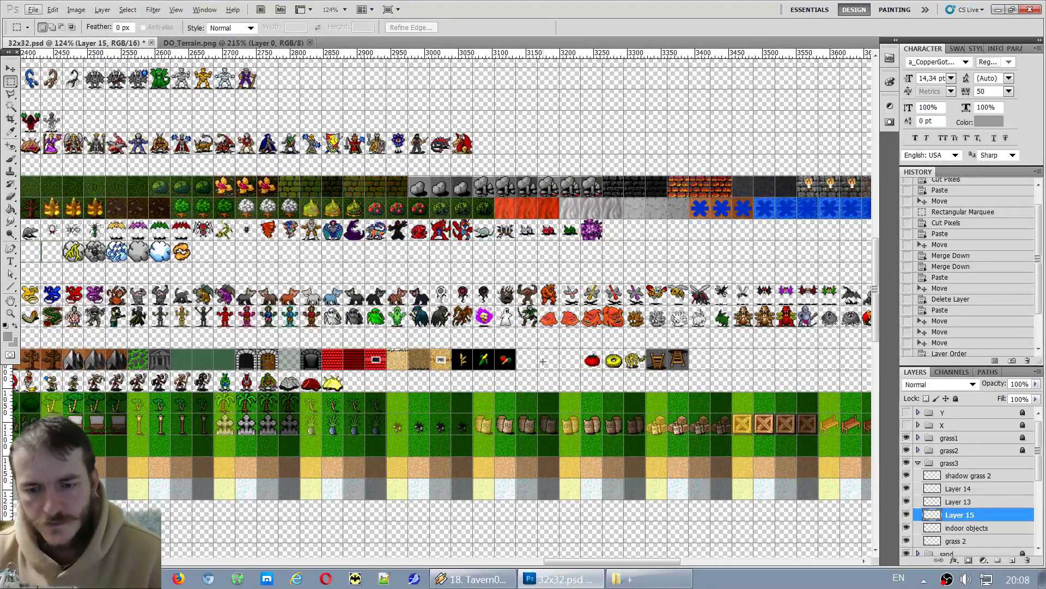
scroll(542, 360, up, 2)
drag(570, 561, 624, 567)
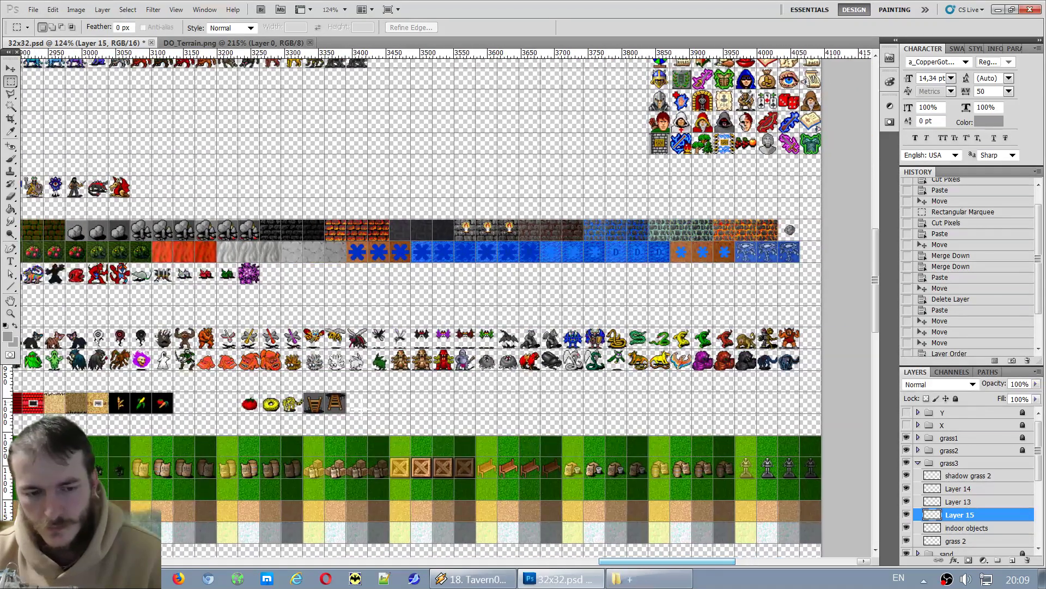
Paste the copied ladder as a new layer and move it beside the existing ladder tiles.
scroll(361, 407, up, 5)
key(ctrl+v)
key(v)
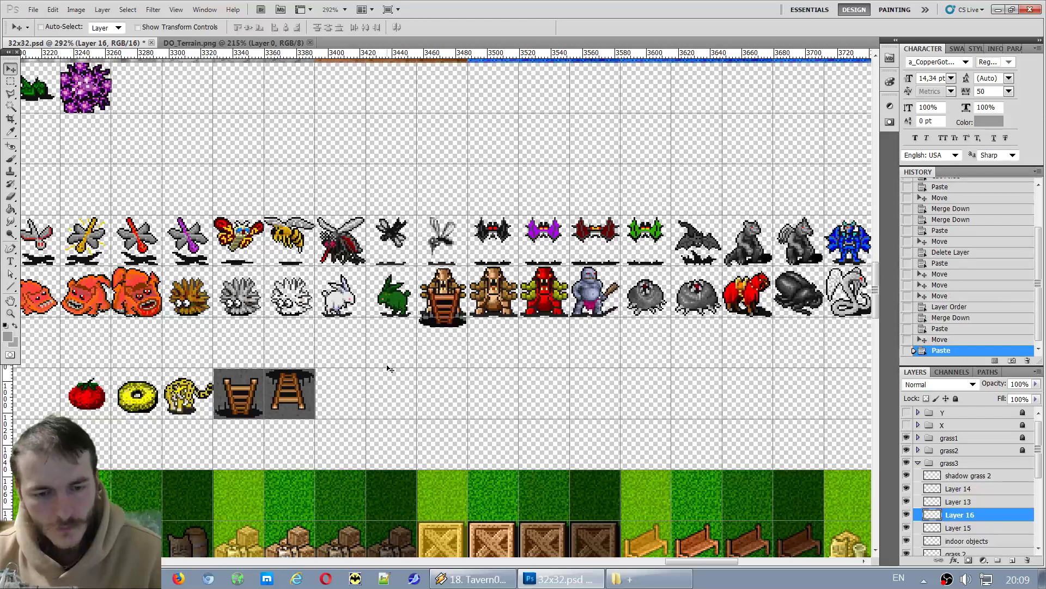
drag(455, 323, 401, 413)
scroll(337, 467, down, 4)
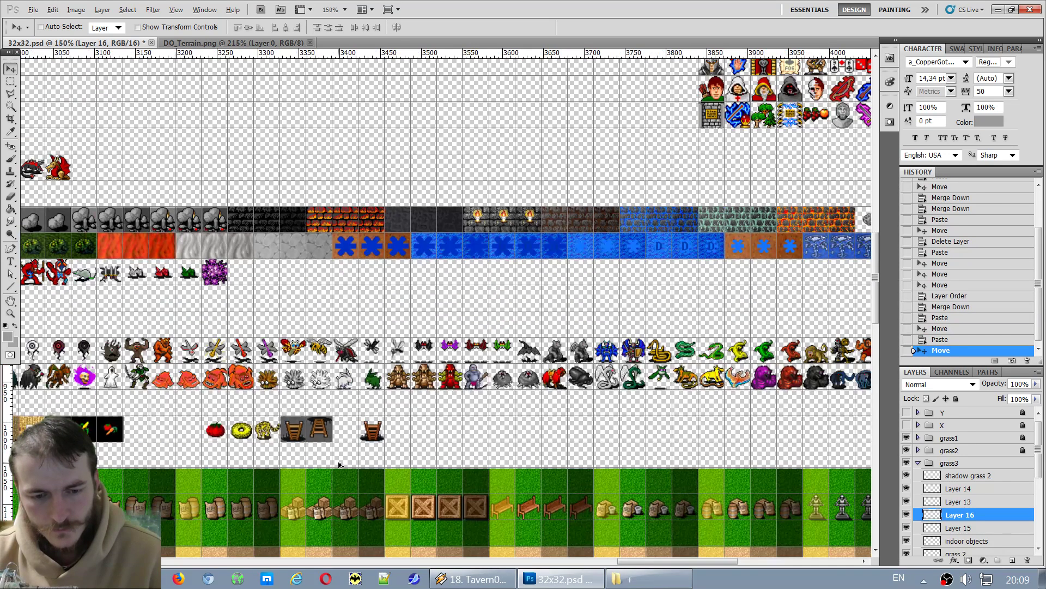
Move the ladder into the grid cell directly after the puddle and nudge it one pixel to the right.
scroll(336, 467, down, 3)
drag(380, 257, 242, 502)
drag(668, 562, 538, 563)
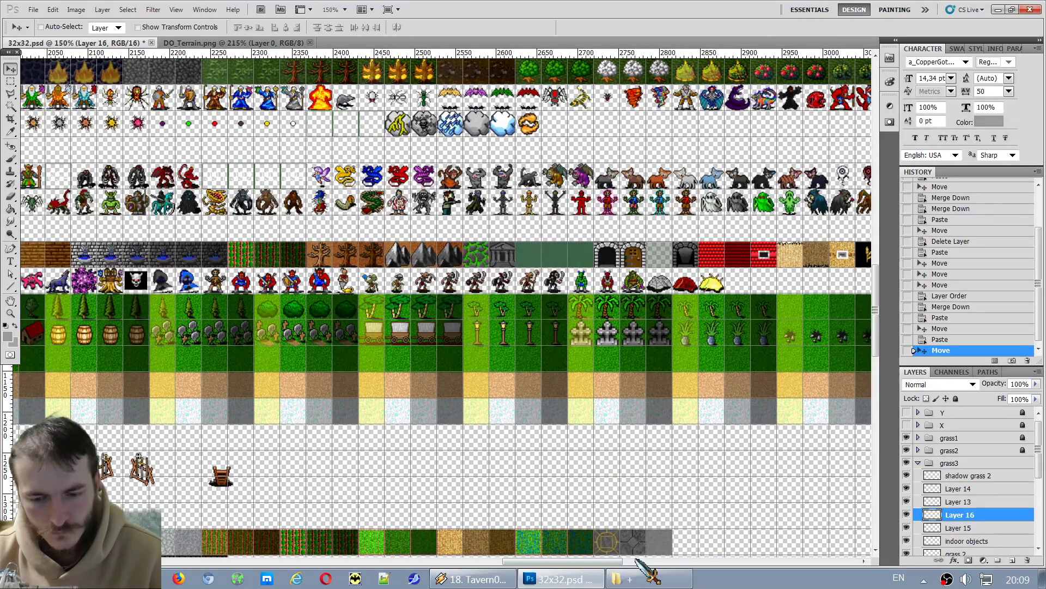
drag(612, 563, 545, 562)
drag(706, 486, 215, 487)
scroll(214, 487, up, 3)
drag(406, 494, 314, 469)
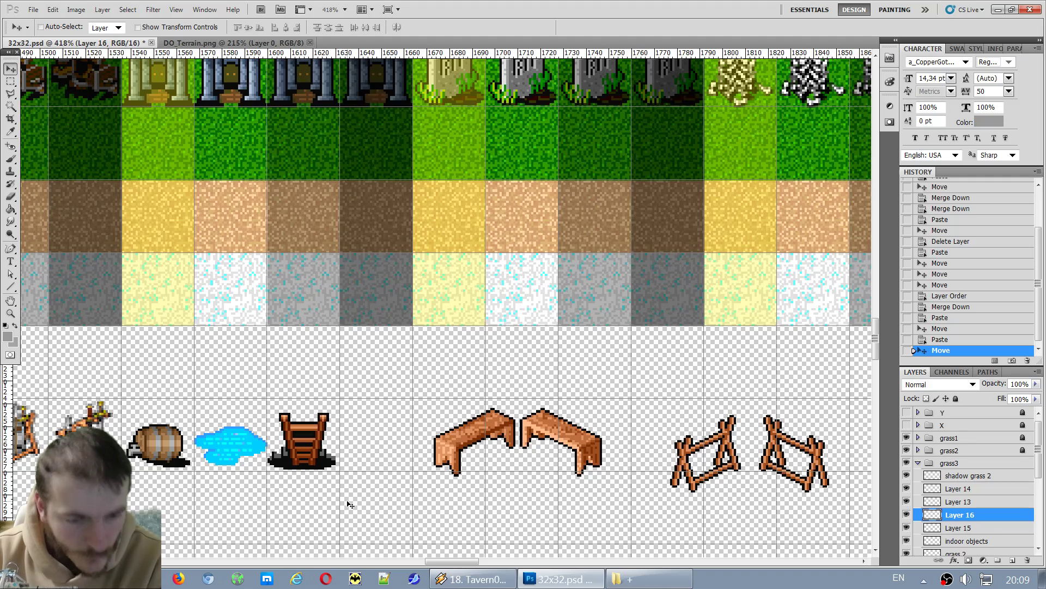
scroll(307, 478, up, 2)
scroll(306, 447, up, 1)
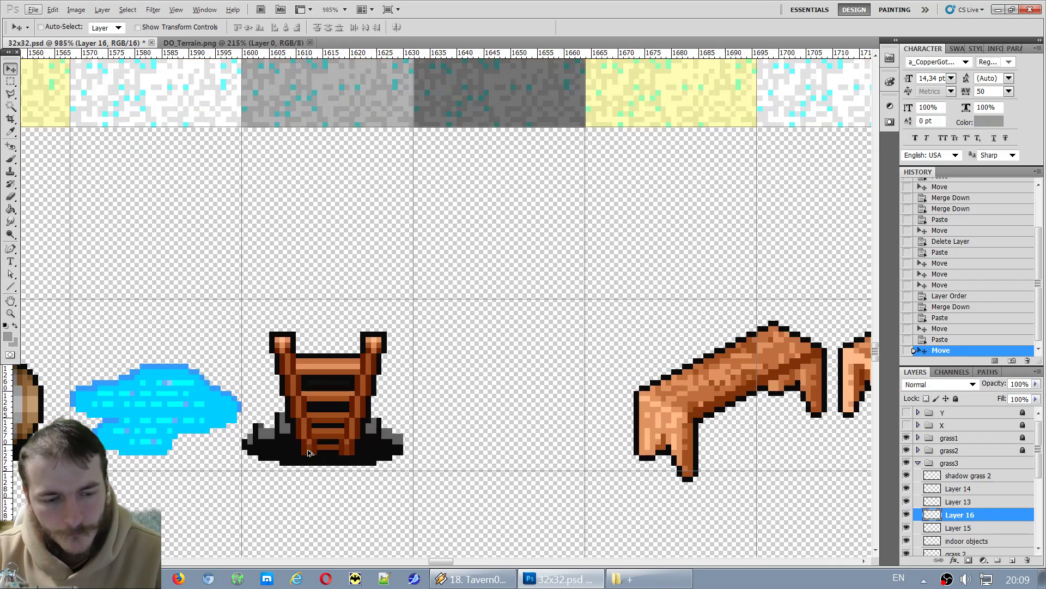
key(Right)
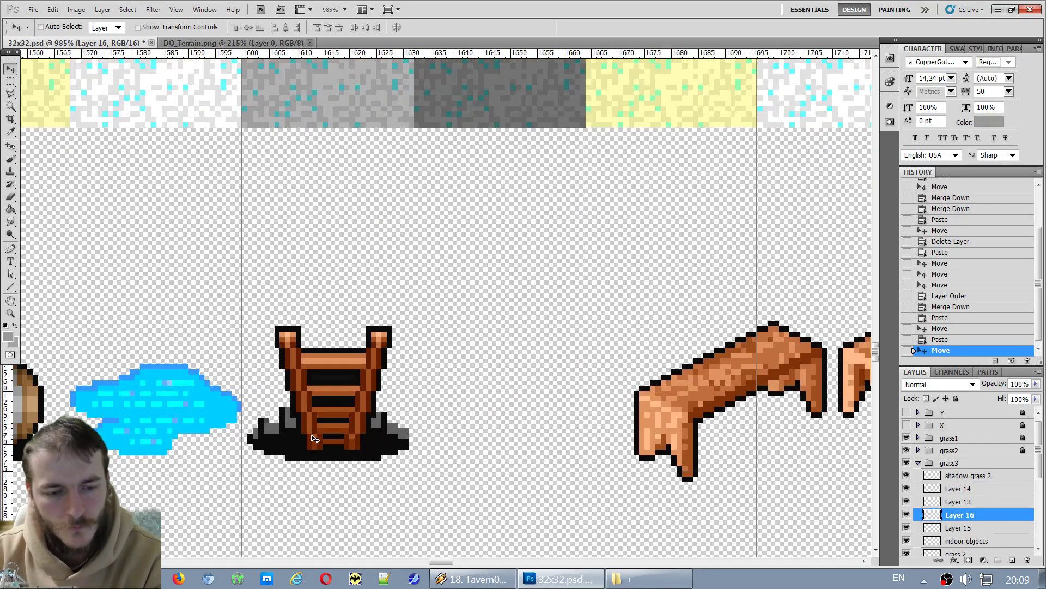
scroll(314, 438, down, 2)
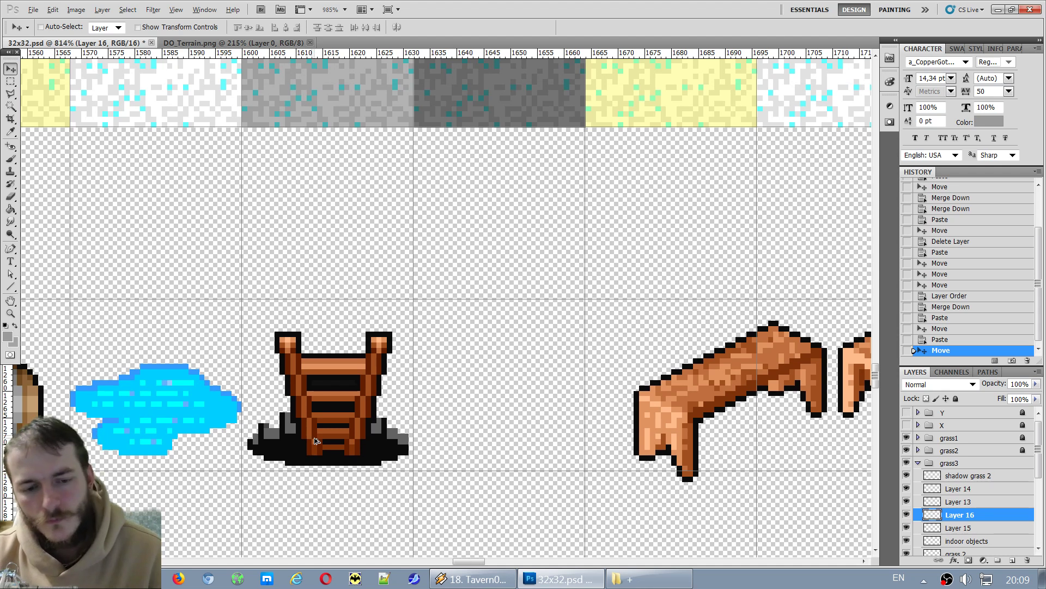
Look over the row of indoor sprites and check the recent layers in the grass3 group by toggling their visibility.
scroll(397, 457, down, 3)
scroll(396, 456, down, 3)
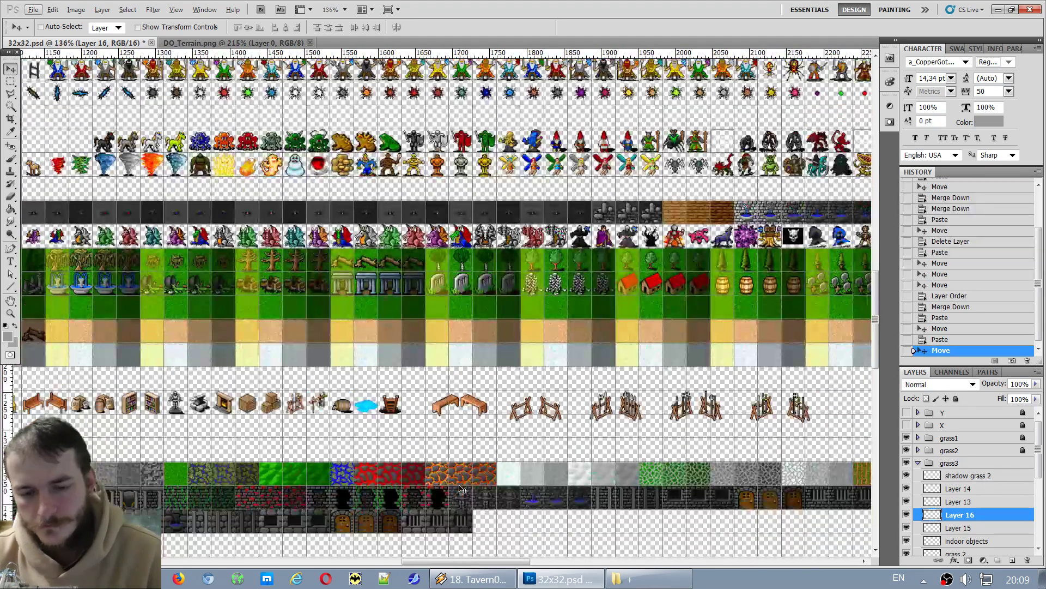
scroll(460, 483, down, 3)
drag(486, 562, 408, 561)
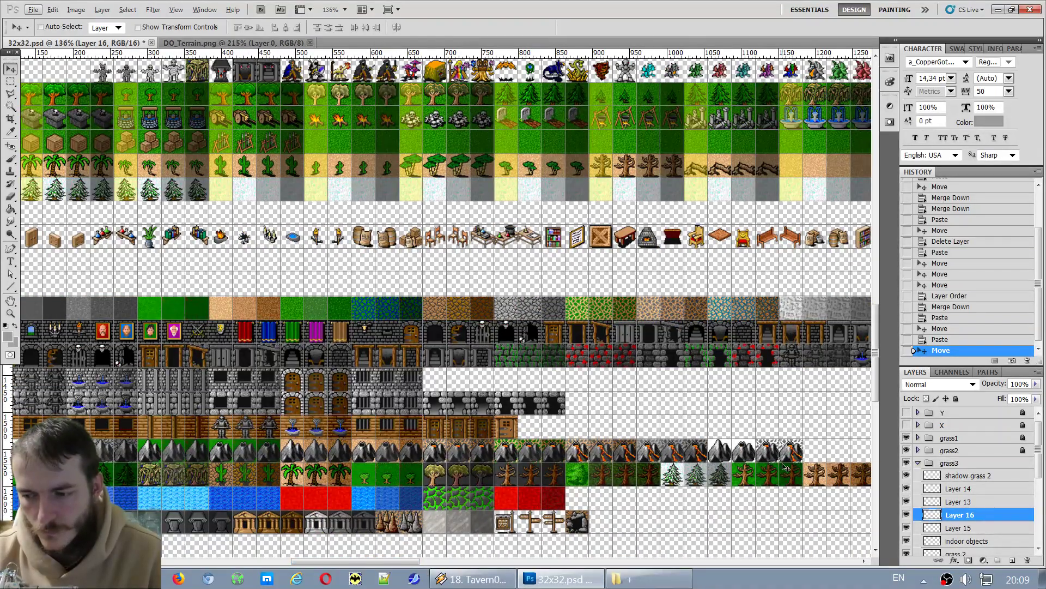
scroll(671, 425, up, 2)
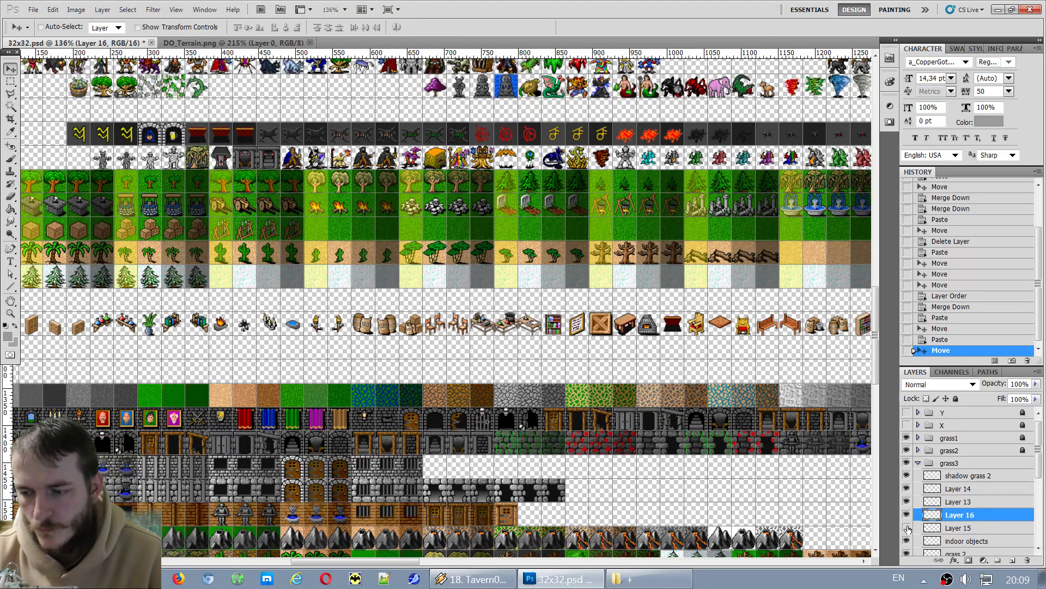
click(903, 514)
click(905, 512)
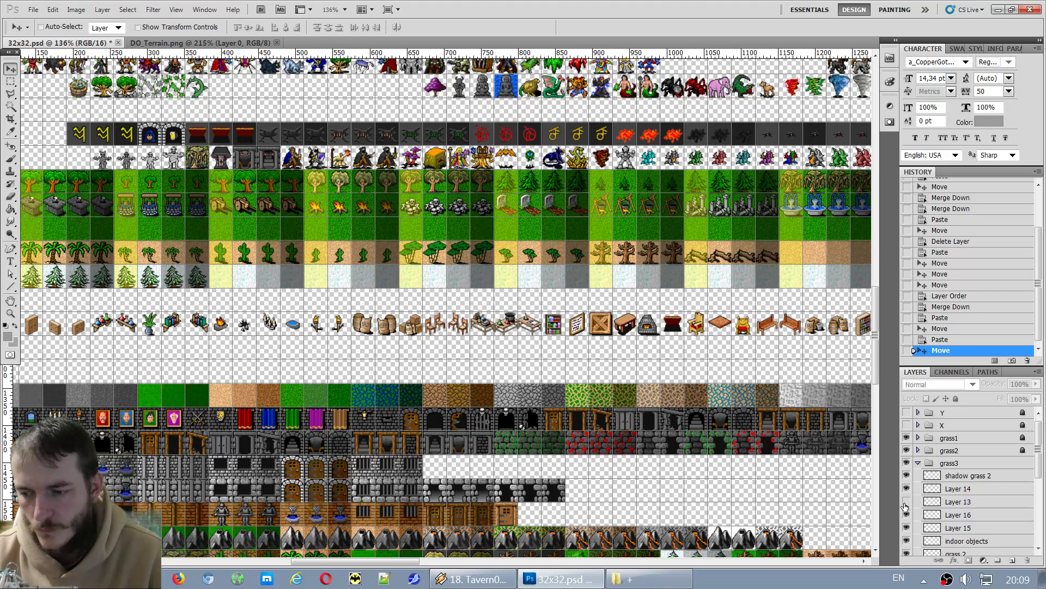
click(905, 502)
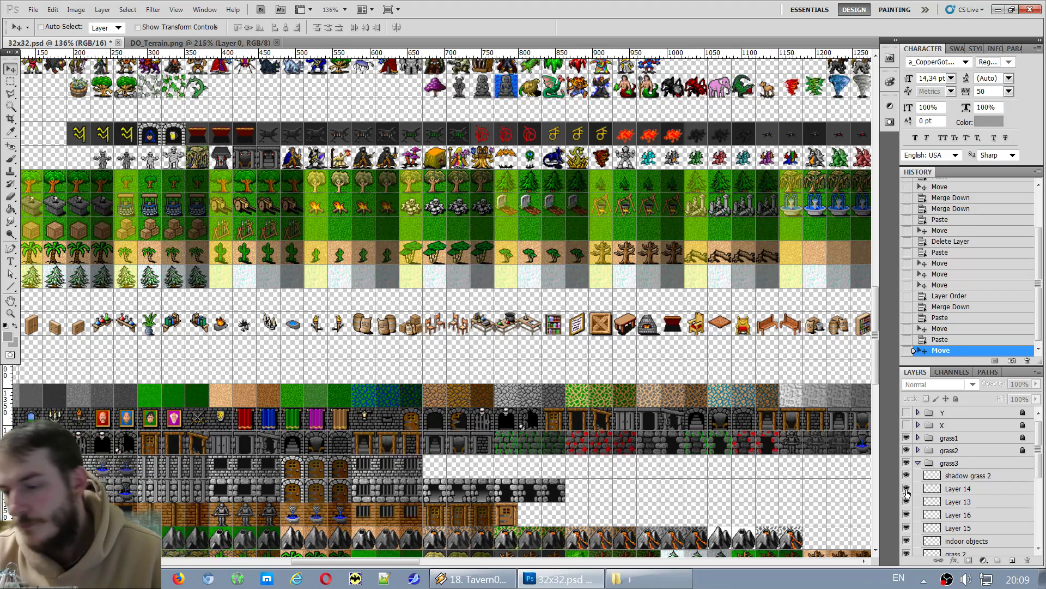
click(948, 515)
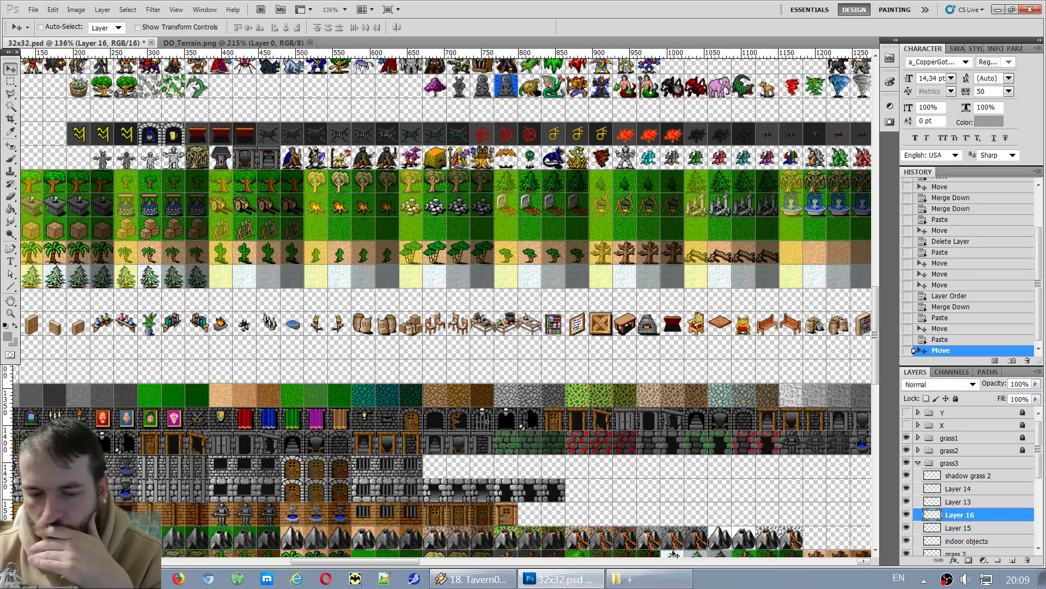
drag(360, 561, 447, 563)
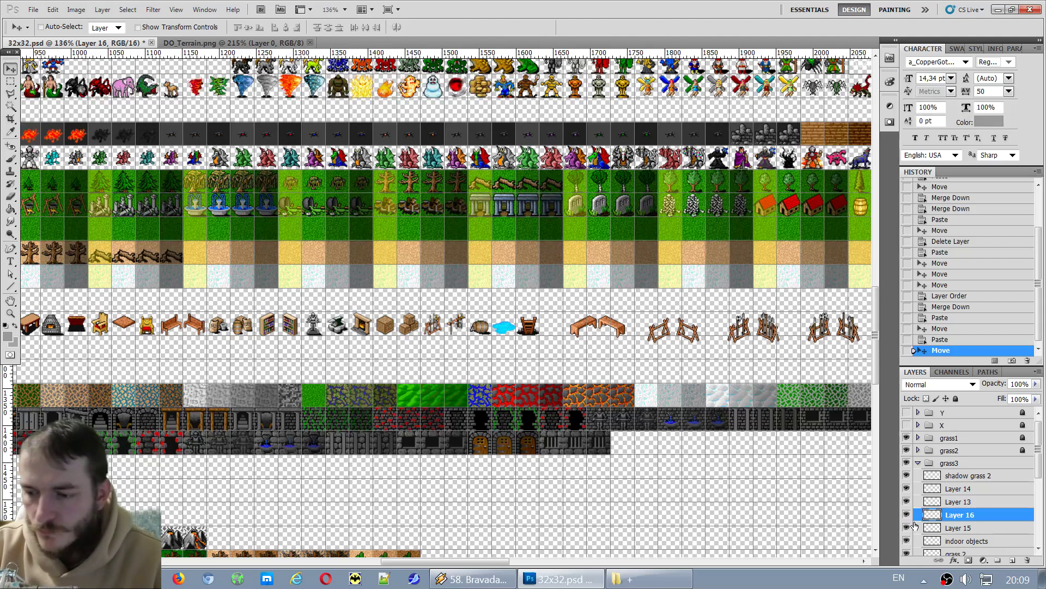
Merge Layer 15 and Layer 16 down into the indoor objects layer.
click(947, 533)
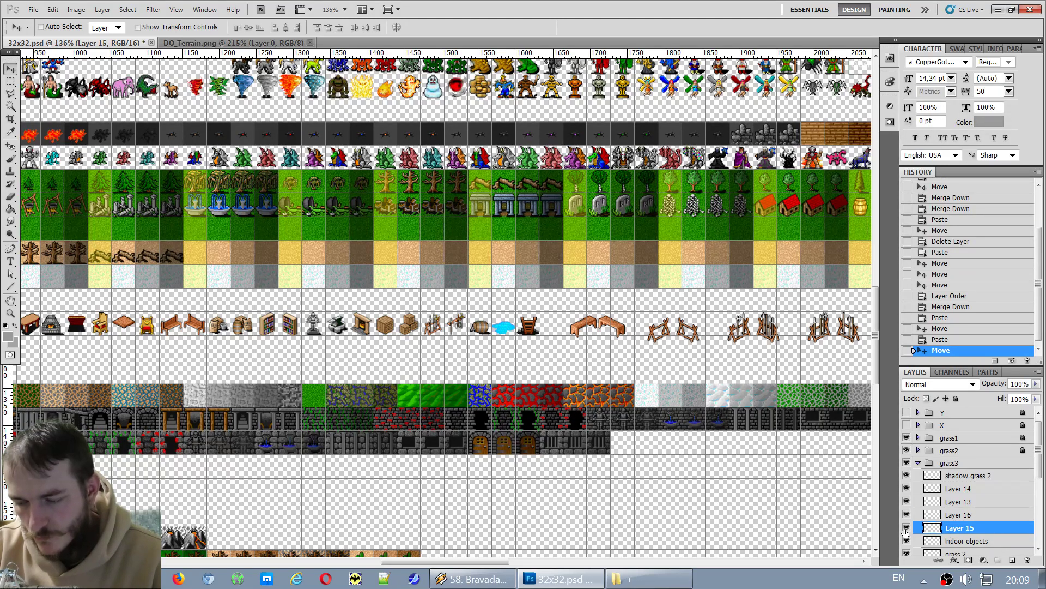
key(ctrl+e)
click(942, 515)
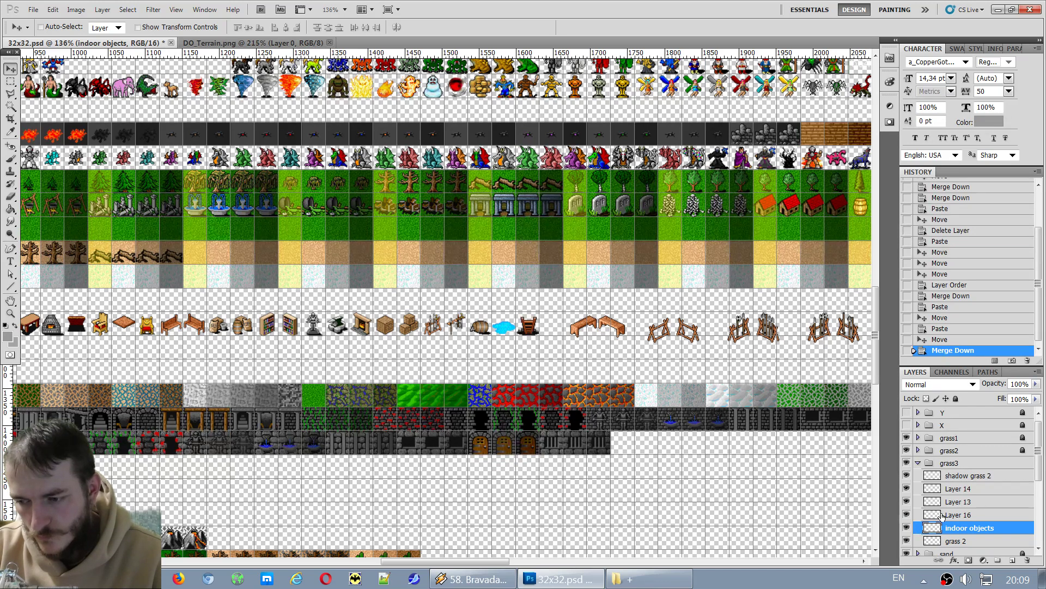
key(ctrl+e)
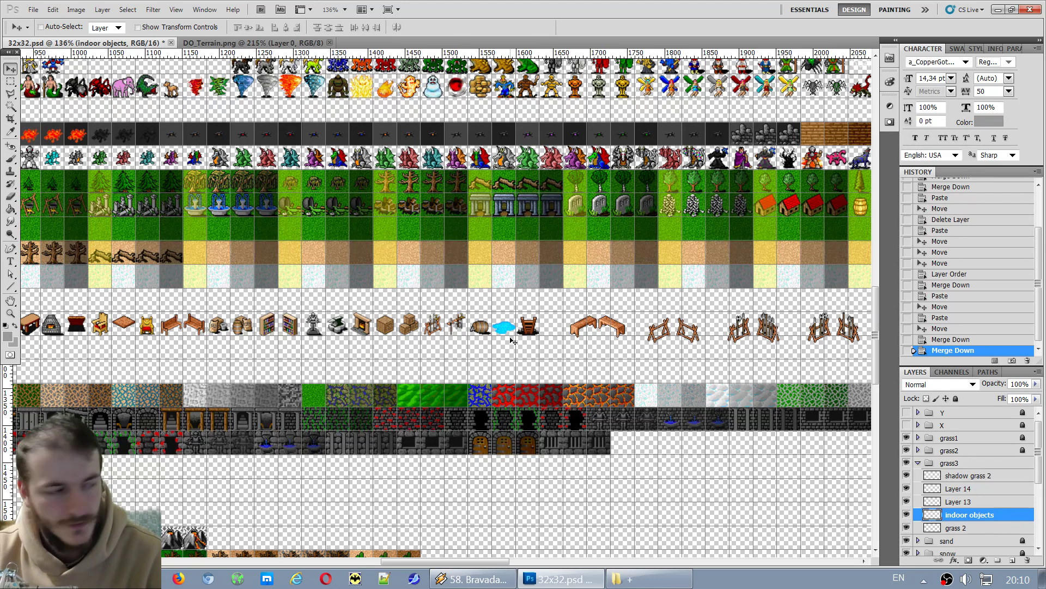
Check that the puddle and ladder are on the indoor objects layer by marqueeing them and toggling the layer's visibility.
scroll(512, 340, up, 4)
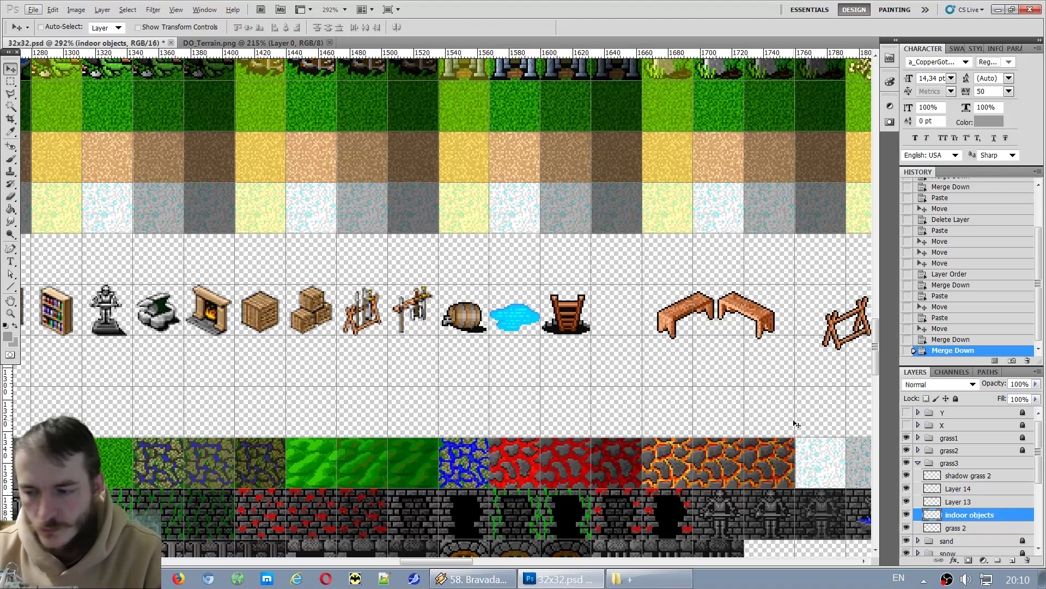
key(m)
drag(490, 267, 491, 270)
scroll(512, 264, up, 3)
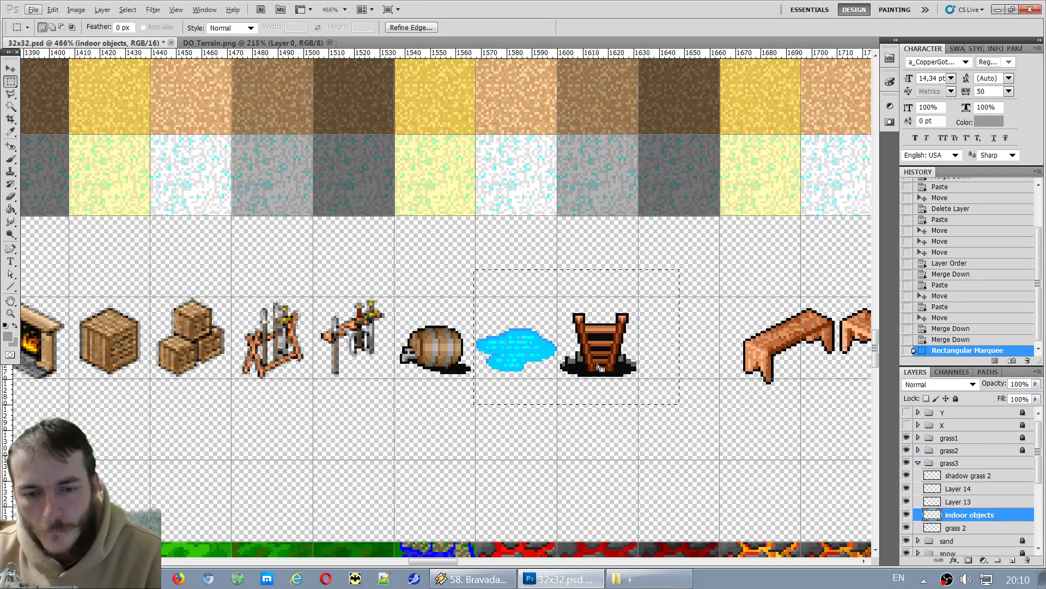
click(907, 515)
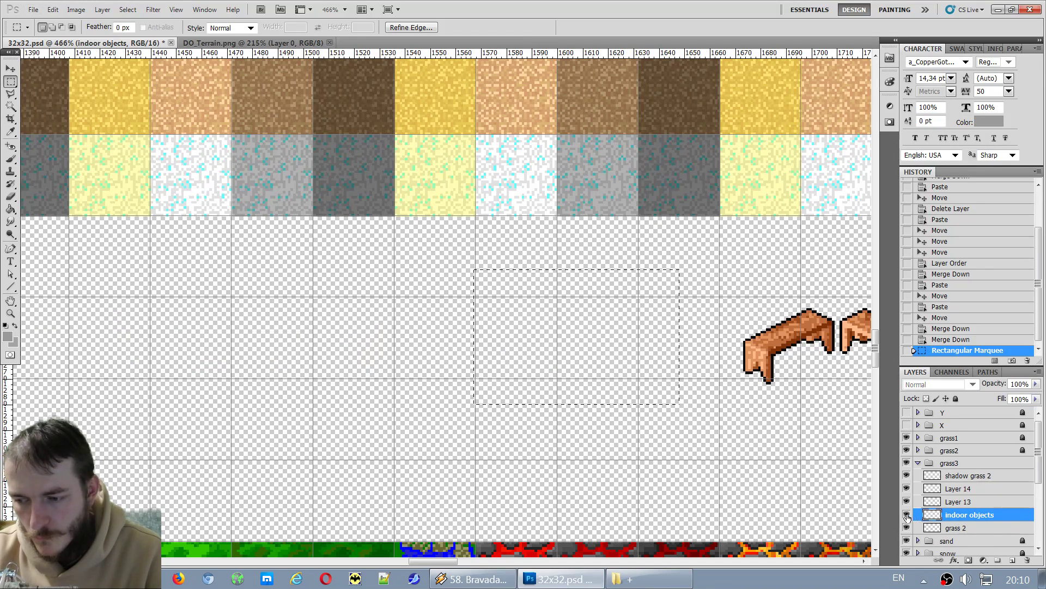
click(907, 515)
key(ctrl+d)
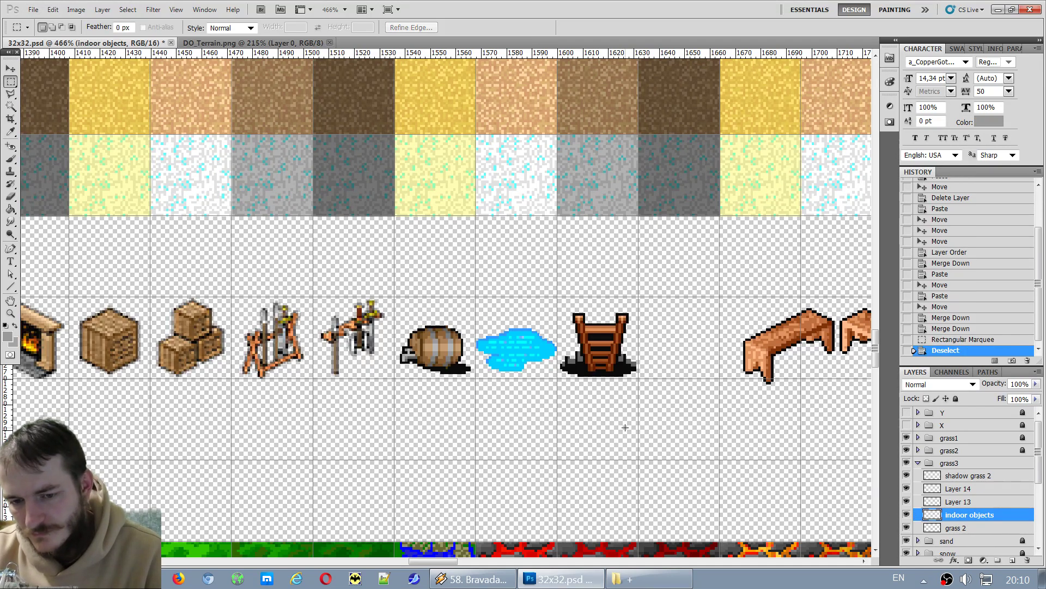
Go through the tile rows to the gravestone and candelabra row and make the ALL layer active.
scroll(625, 428, down, 4)
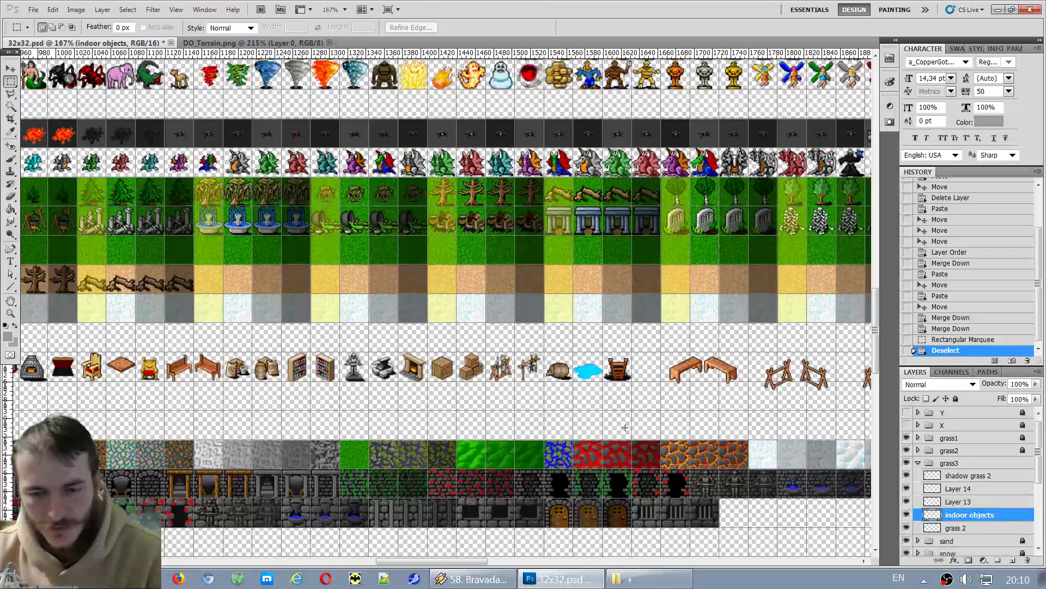
scroll(535, 432, down, 2)
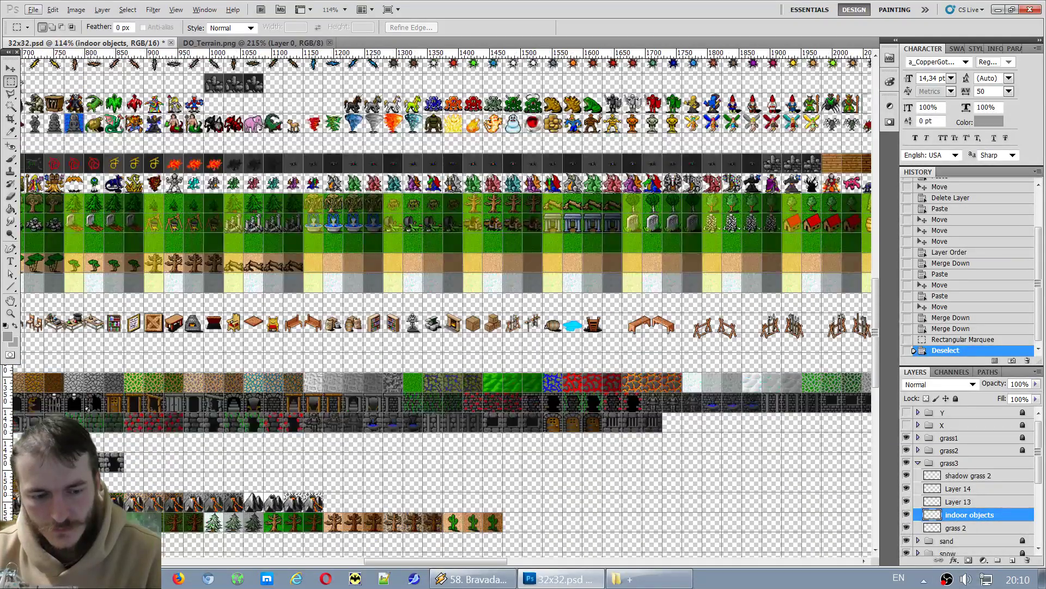
scroll(414, 545, down, 3)
drag(475, 562, 392, 561)
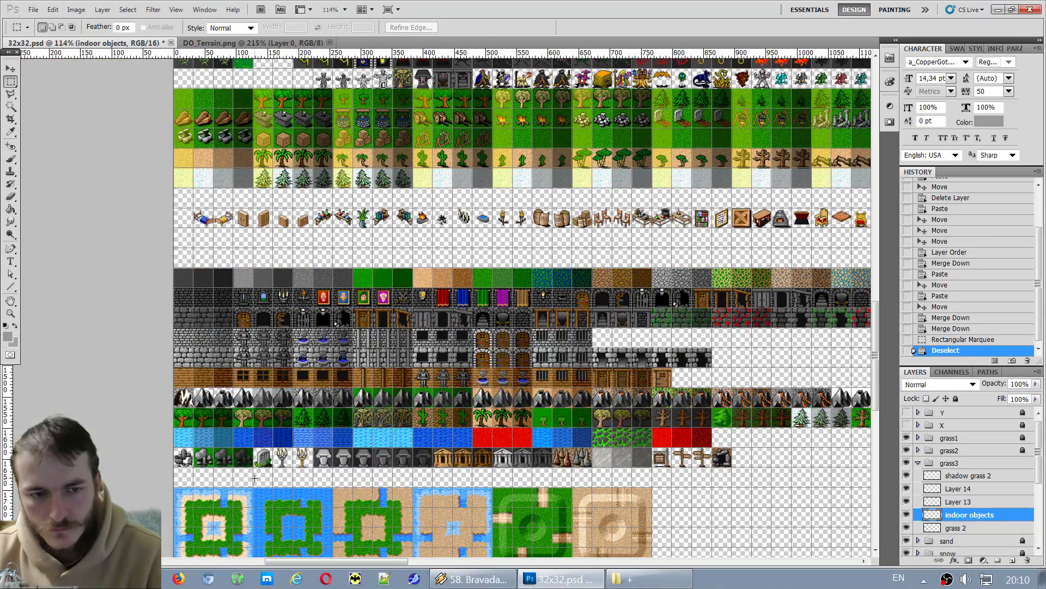
scroll(217, 494, up, 8)
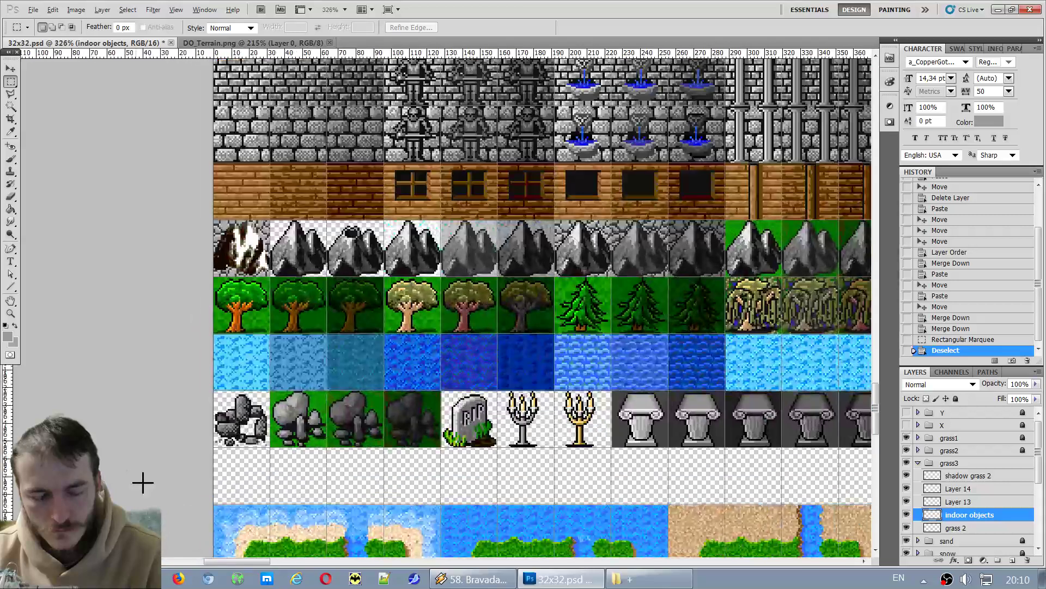
scroll(404, 482, up, 3)
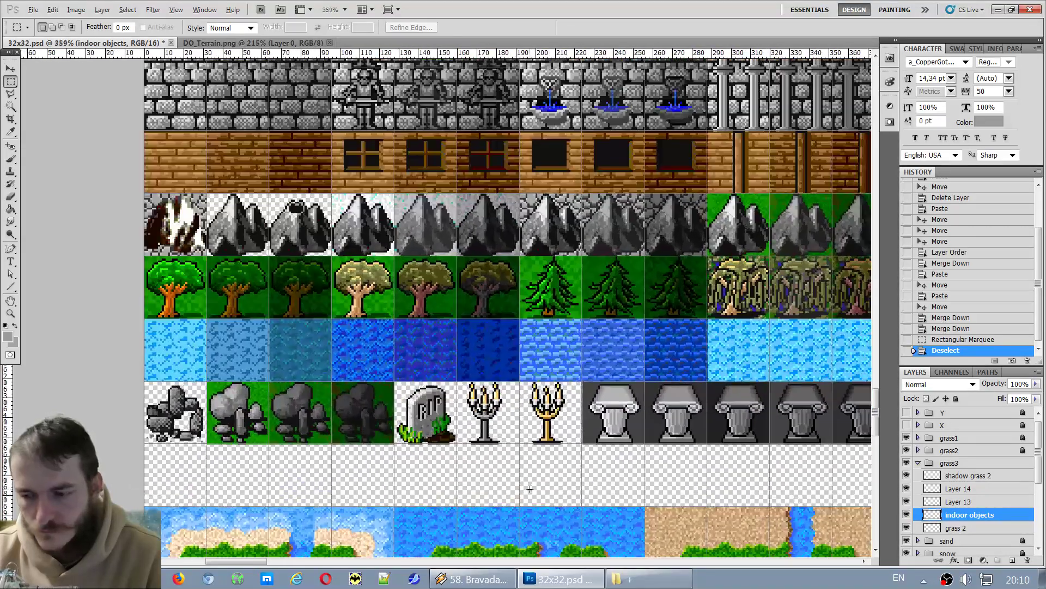
scroll(927, 534, down, 2)
scroll(927, 533, down, 2)
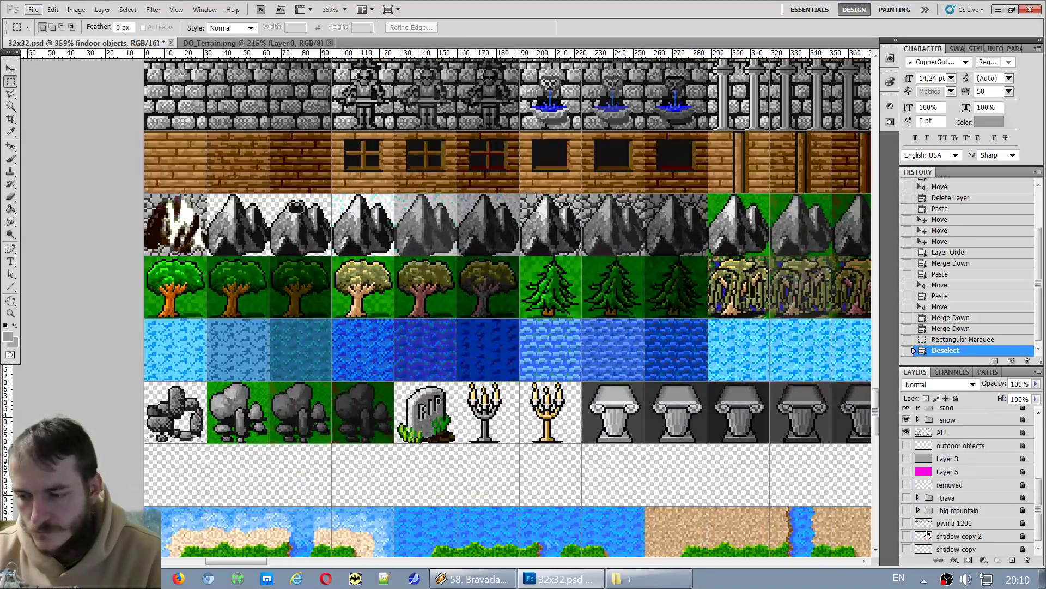
click(951, 432)
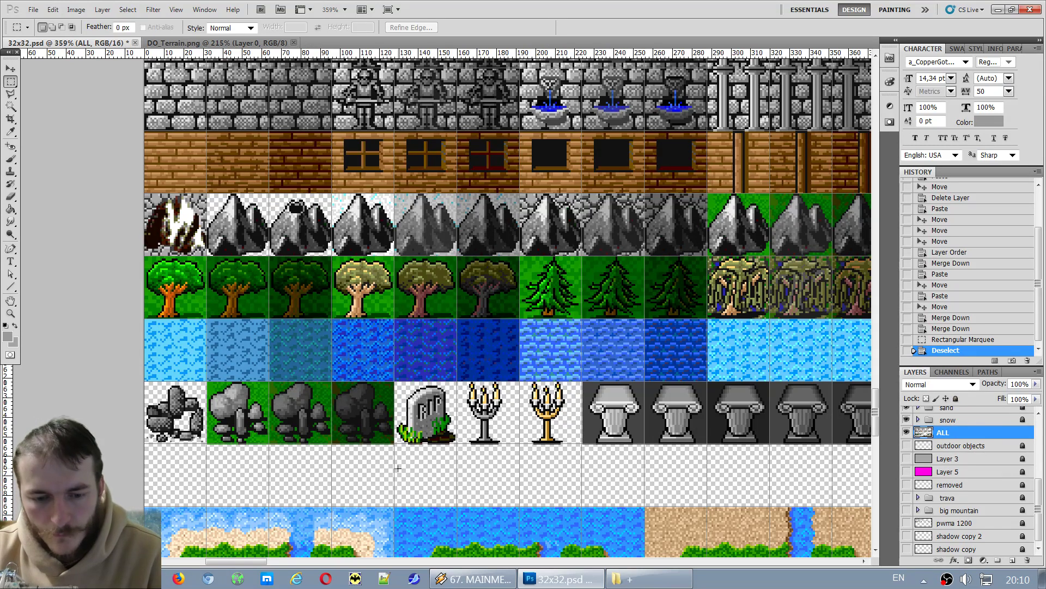
Marquee-select the gravestone tile beside the candelabras and cut it from the ALL layer.
drag(422, 443, 457, 382)
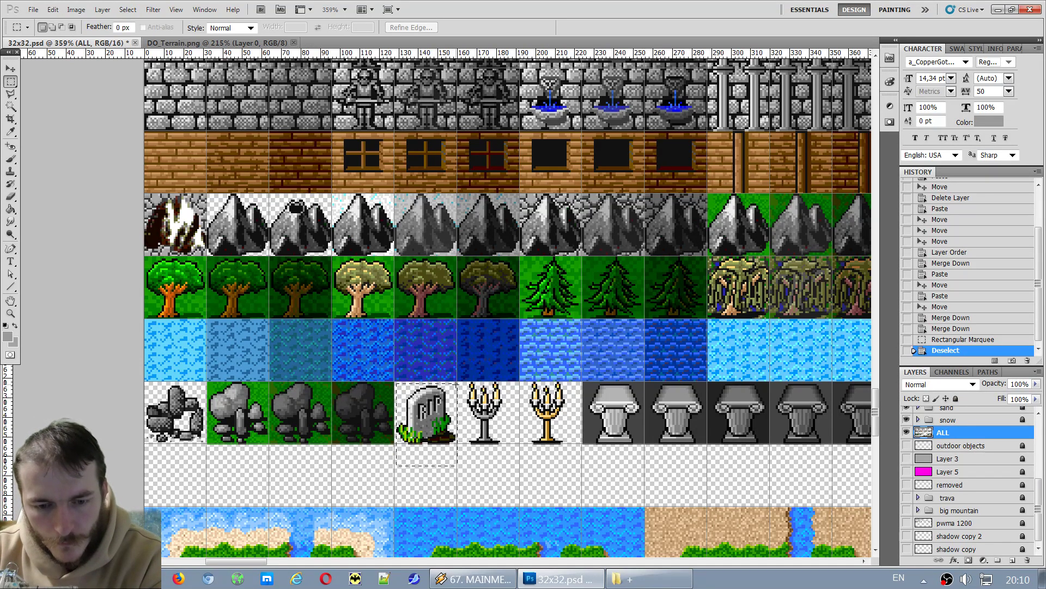
key(Delete)
key(v)
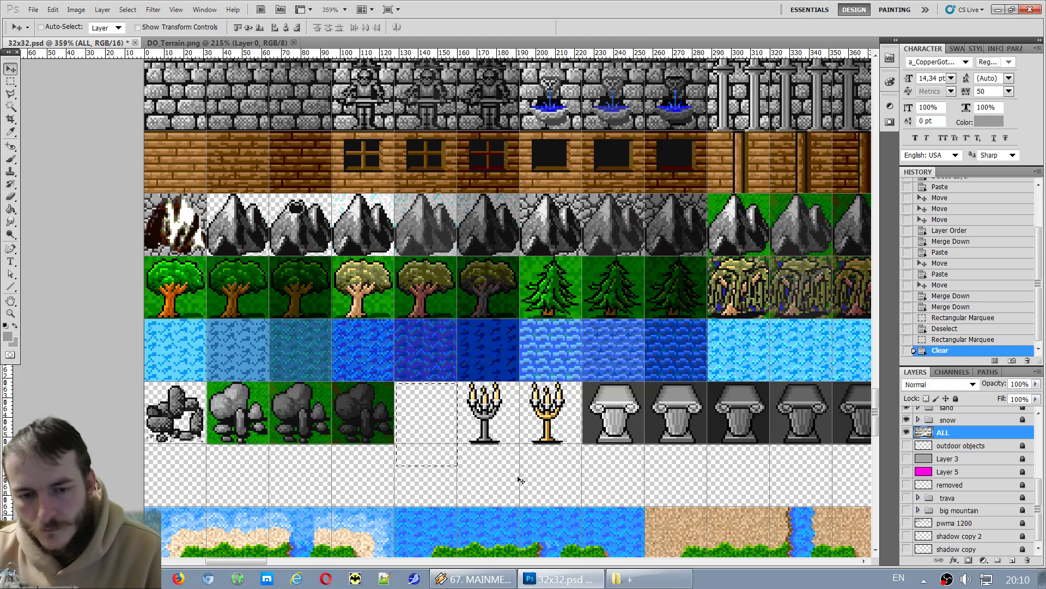
click(975, 339)
key(ctrl+x)
scroll(513, 479, down, 6)
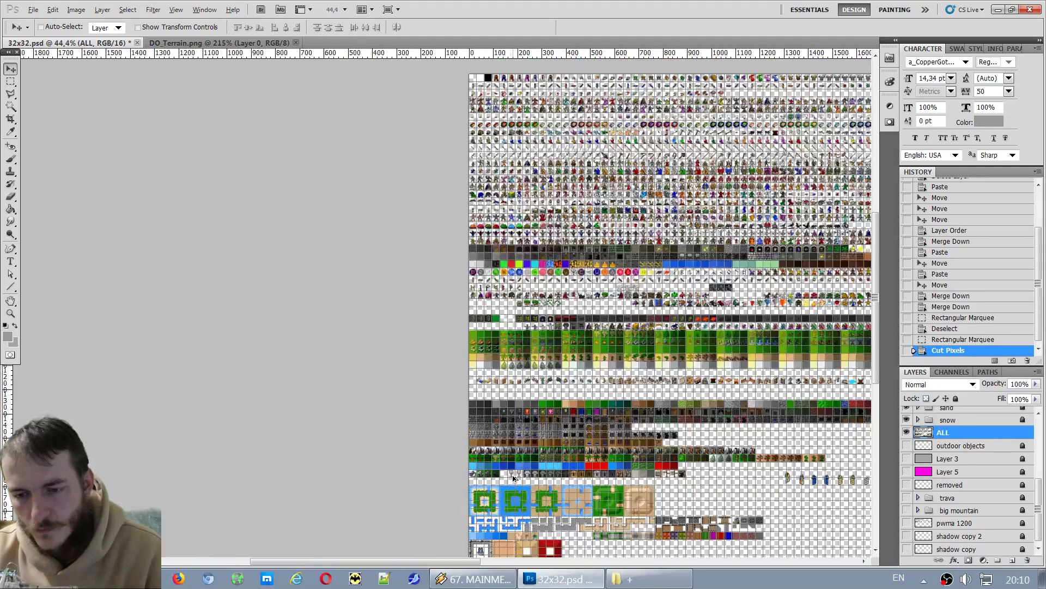
scroll(589, 366, up, 5)
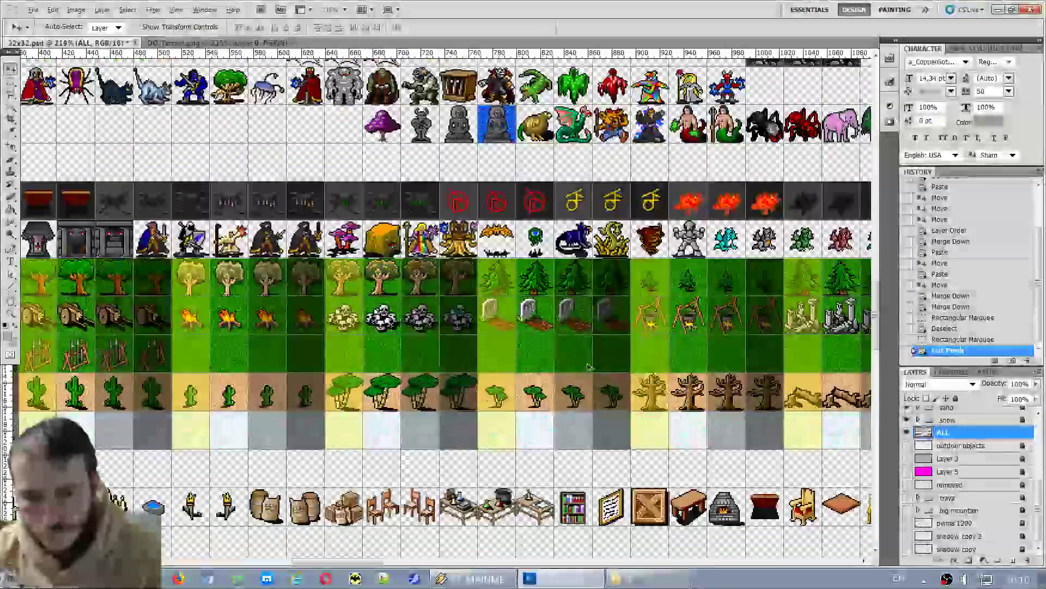
drag(379, 562, 505, 566)
key(ctrl+v)
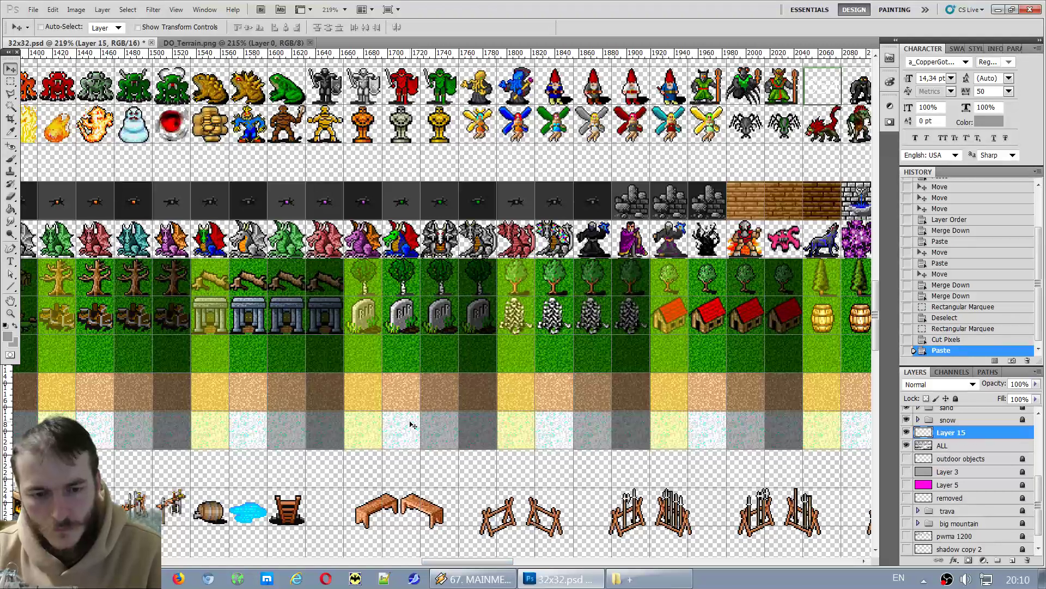
key(ctrl+z)
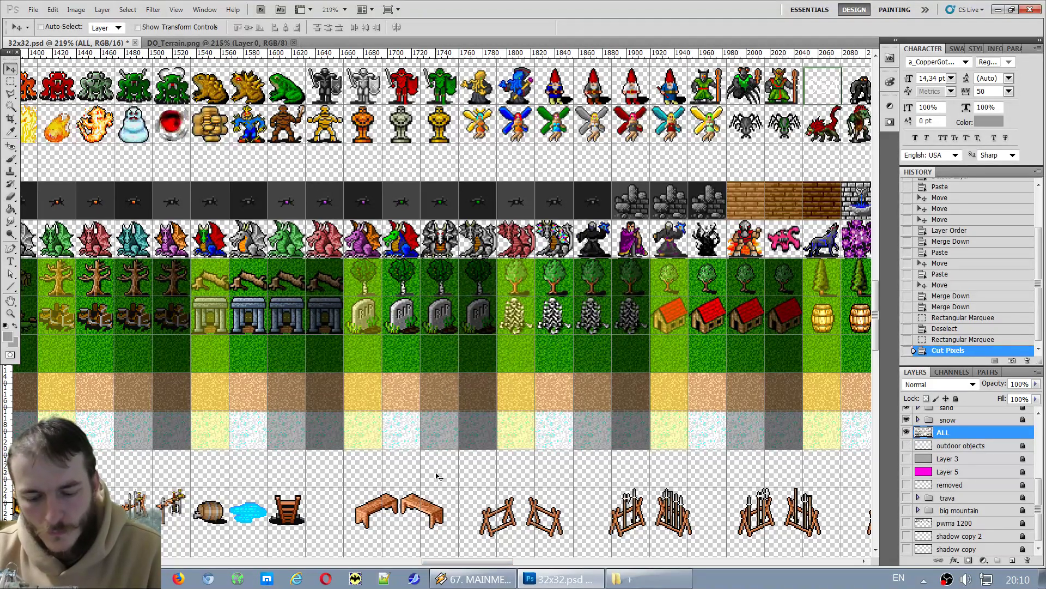
key(m)
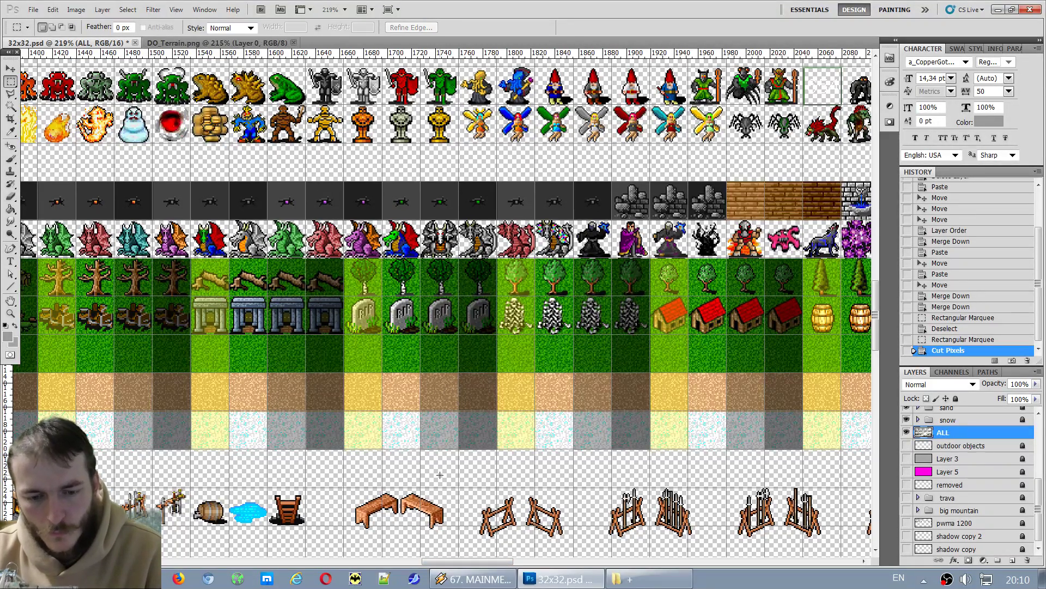
drag(462, 477, 463, 477)
click(462, 477)
scroll(963, 454, up, 3)
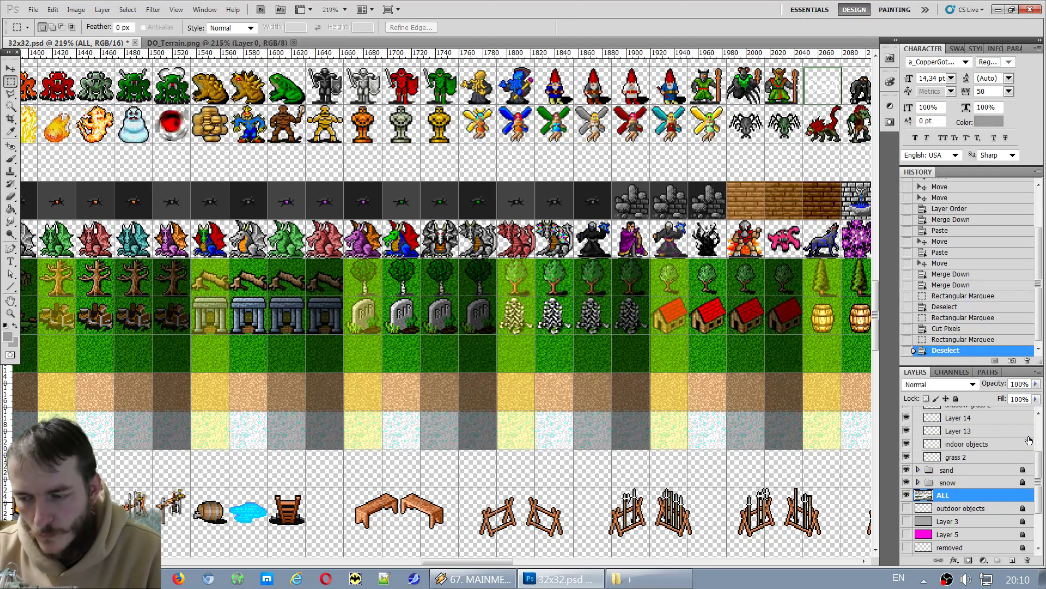
click(966, 478)
key(ctrl+v)
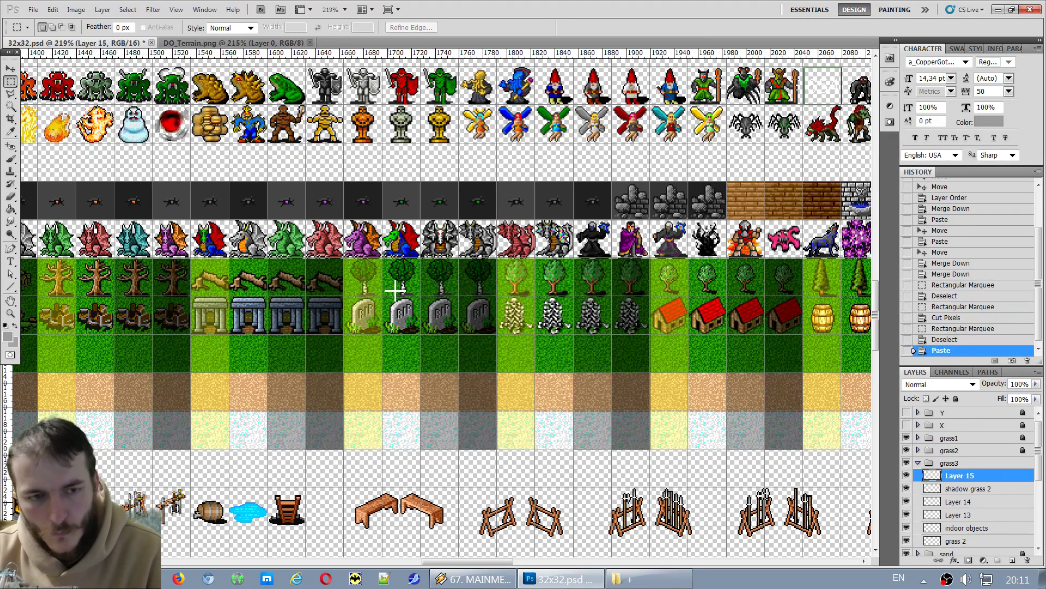
key(ctrl+z)
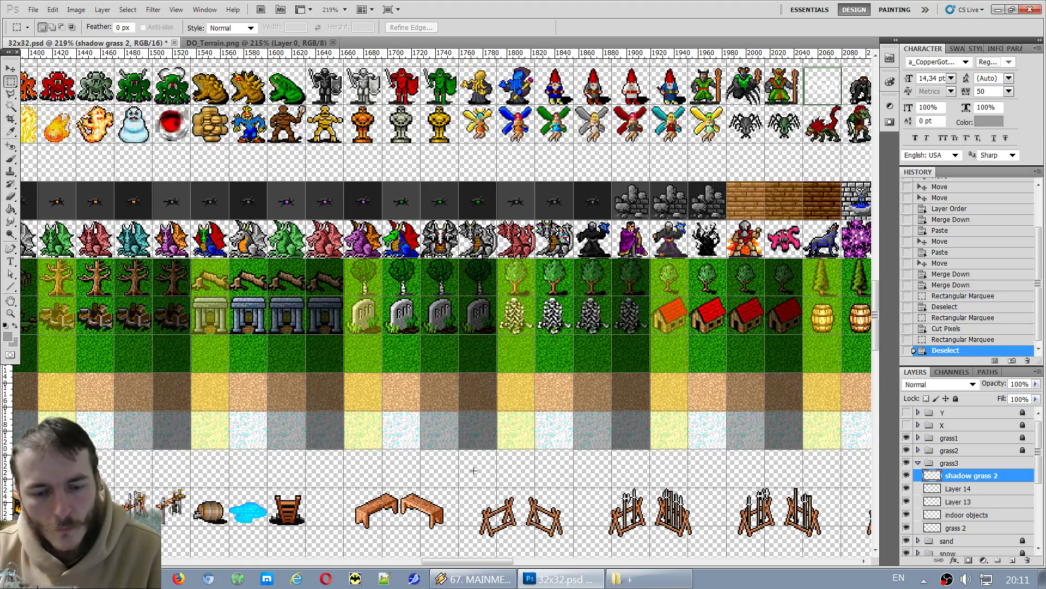
Paste the cut gravestone, move it down to the indoor objects row beside the wooden benches, and delete its layer.
scroll(474, 470, down, 5)
key(ctrl+v)
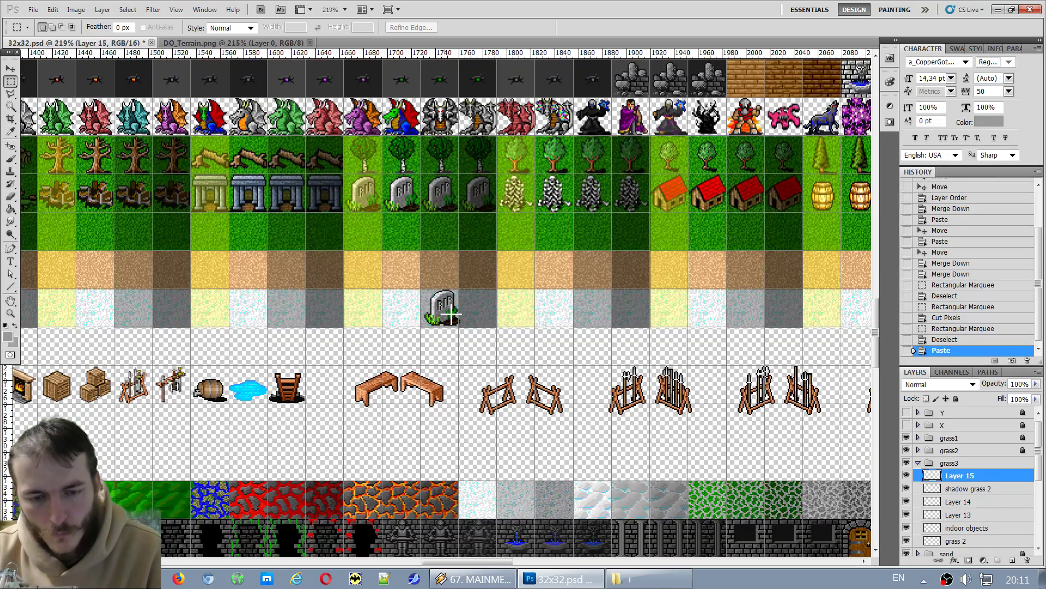
key(v)
drag(440, 315, 437, 395)
key(Delete)
Marquee-select the silver and gold candelabras beside the columns and cut them from the ALL layer.
scroll(446, 539, down, 8)
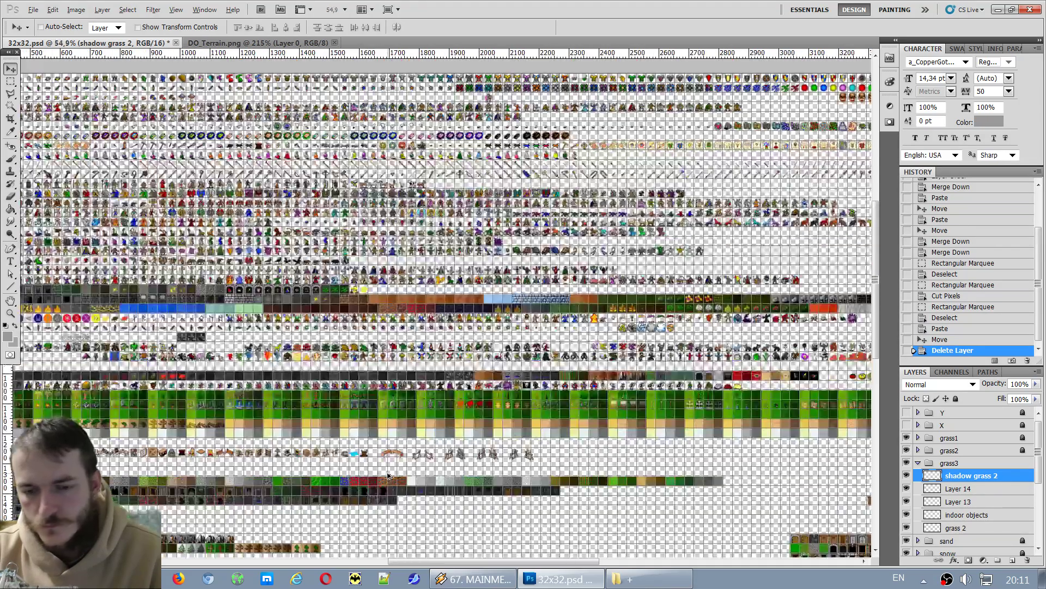
scroll(211, 412, up, 7)
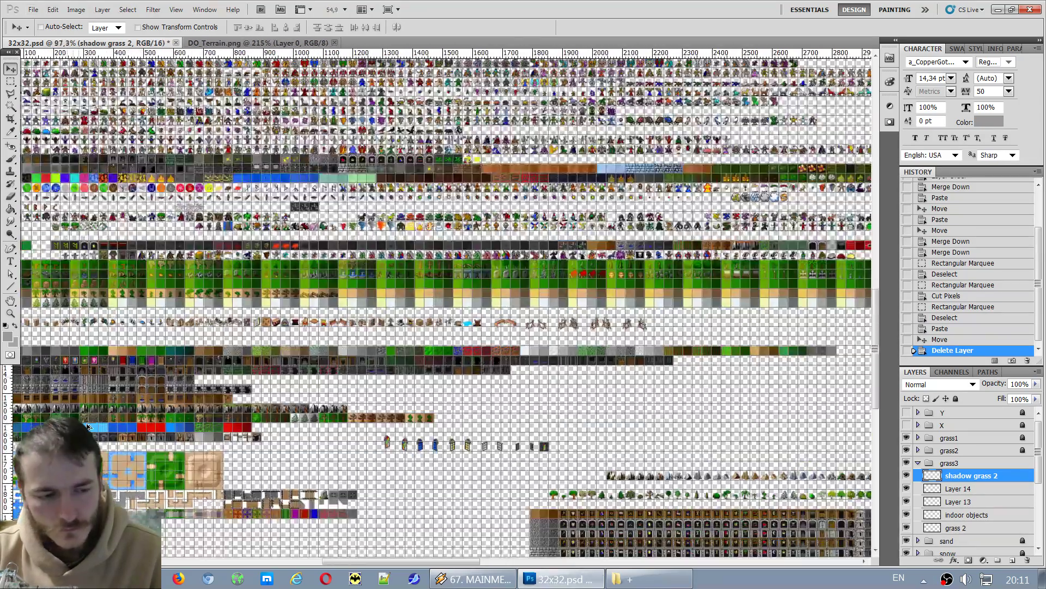
drag(359, 562, 304, 563)
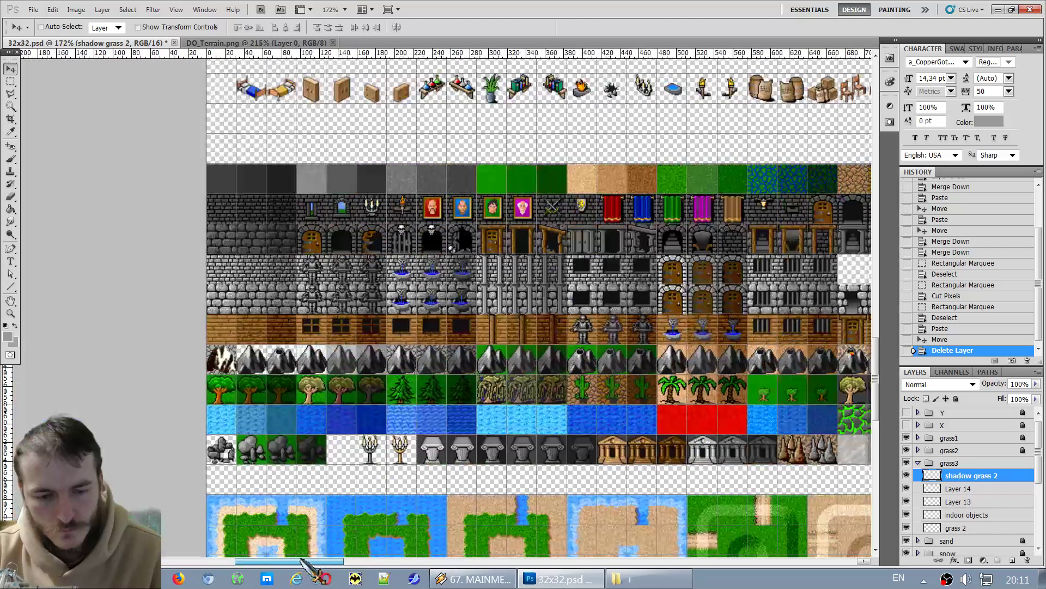
scroll(501, 414, up, 3)
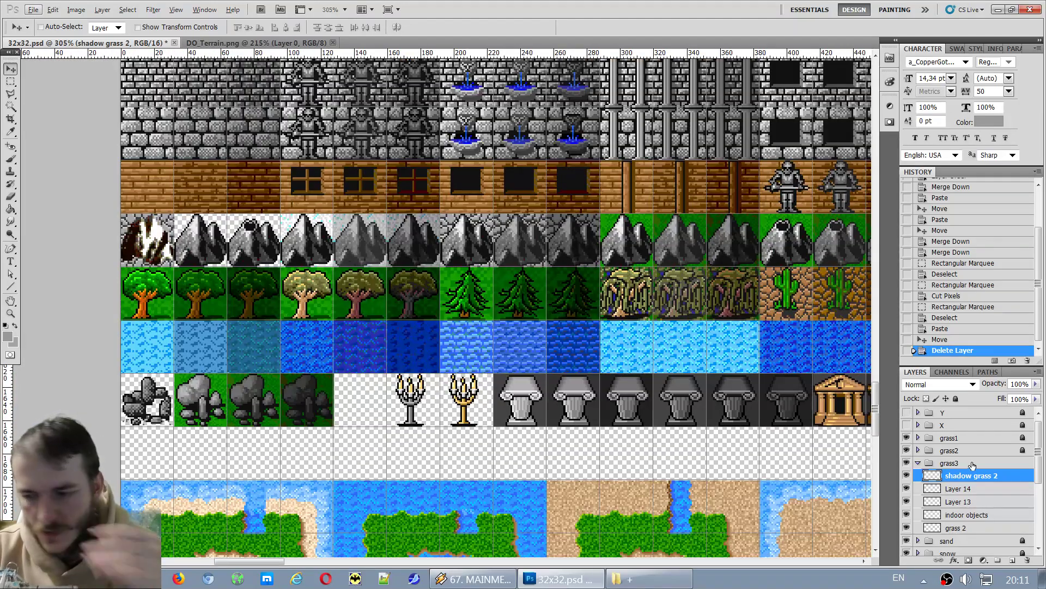
click(907, 476)
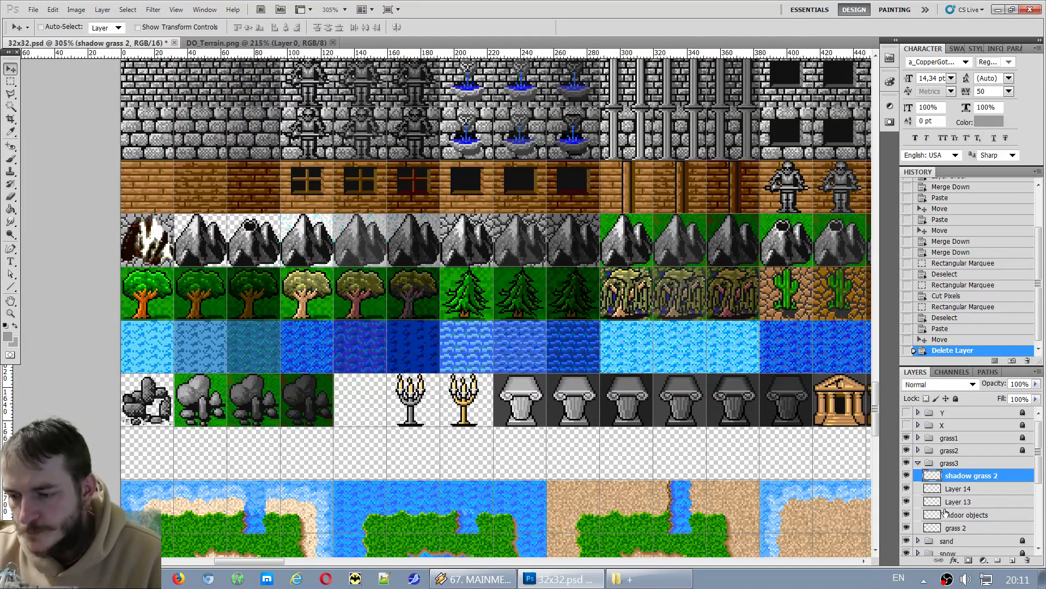
scroll(945, 512, down, 5)
click(938, 433)
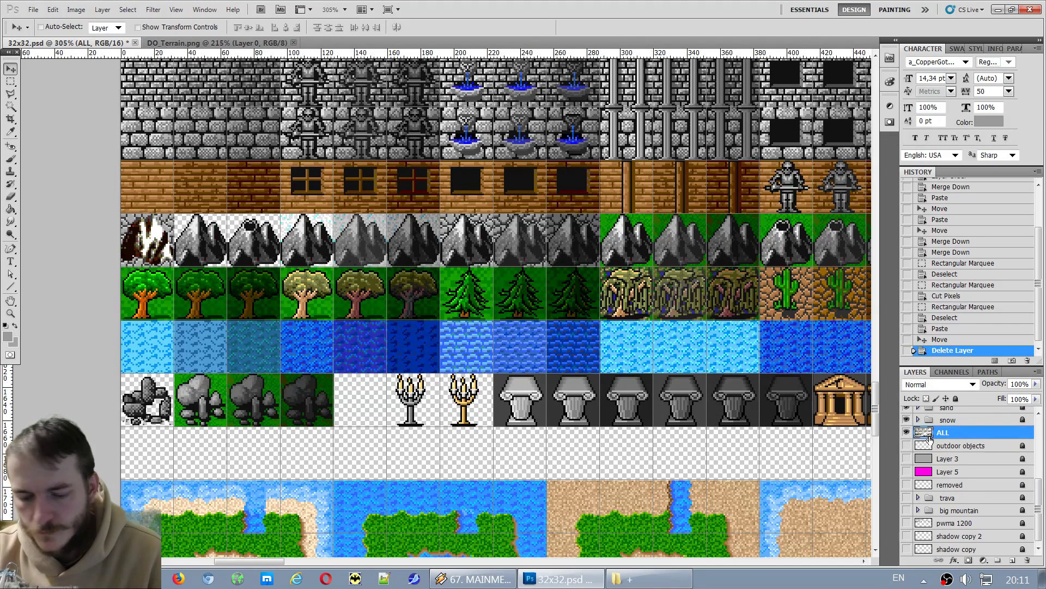
key(m)
scroll(441, 445, up, 3)
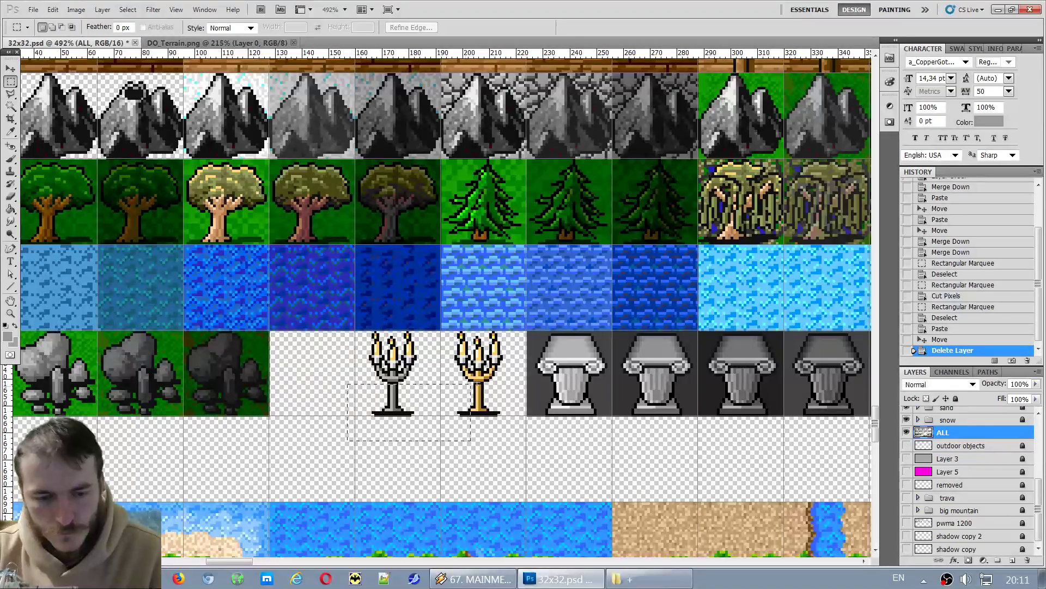
drag(470, 384, 522, 331)
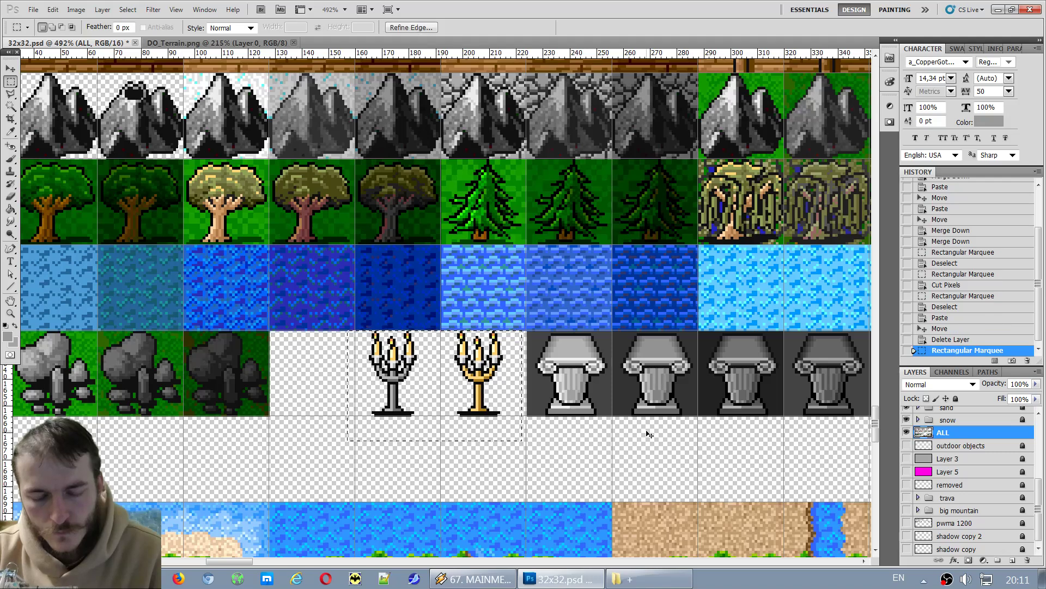
key(ctrl+x)
Paste the two candelabras and move them into the grid cells directly below the hanging weapon rack and the barrel.
scroll(650, 434, down, 6)
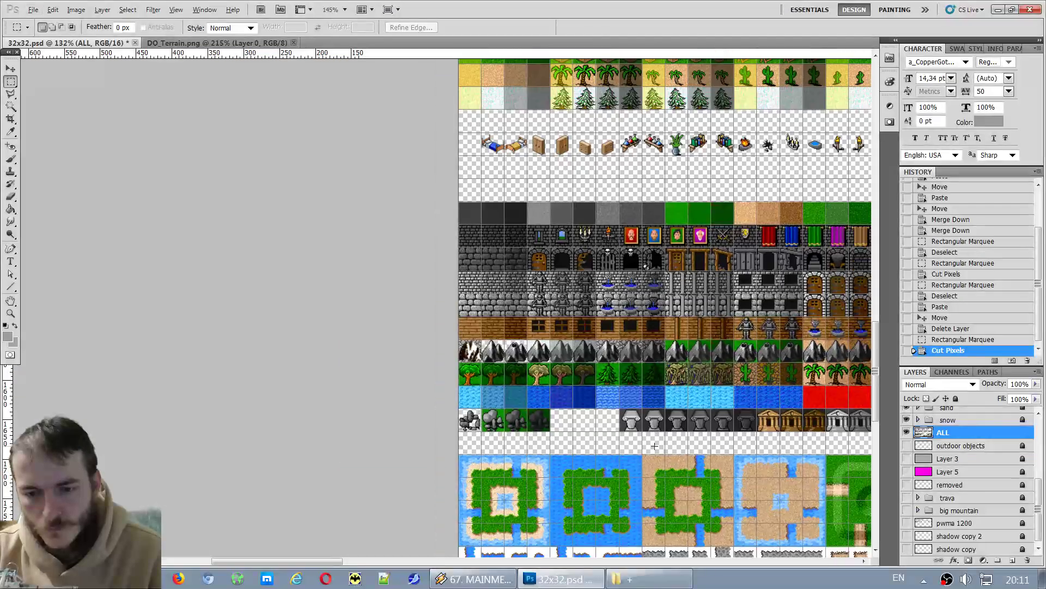
scroll(655, 445, down, 4)
scroll(763, 457, up, 4)
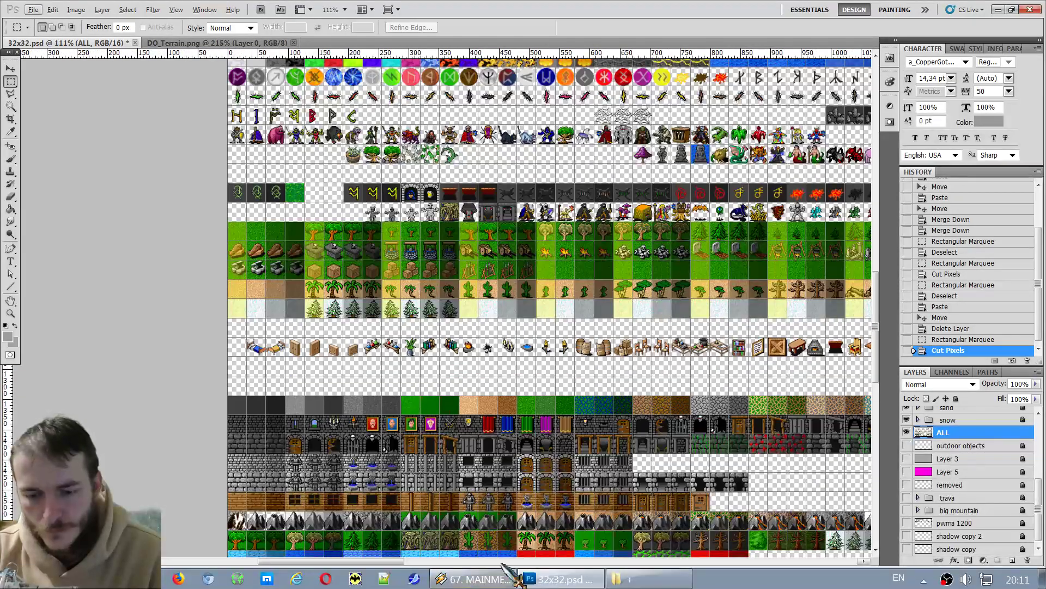
drag(376, 561, 476, 562)
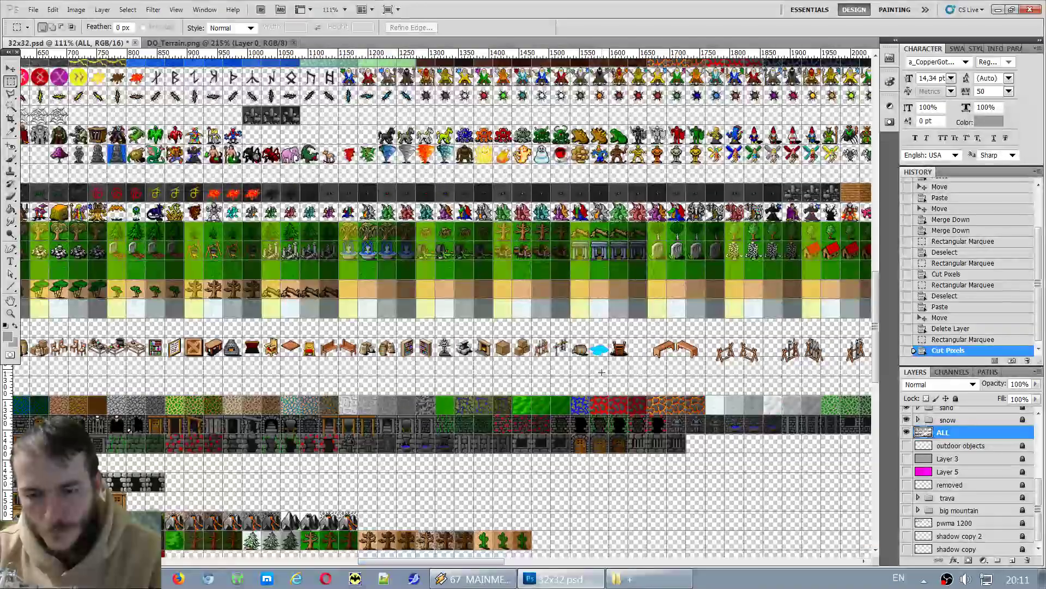
scroll(601, 372, up, 2)
scroll(549, 360, up, 2)
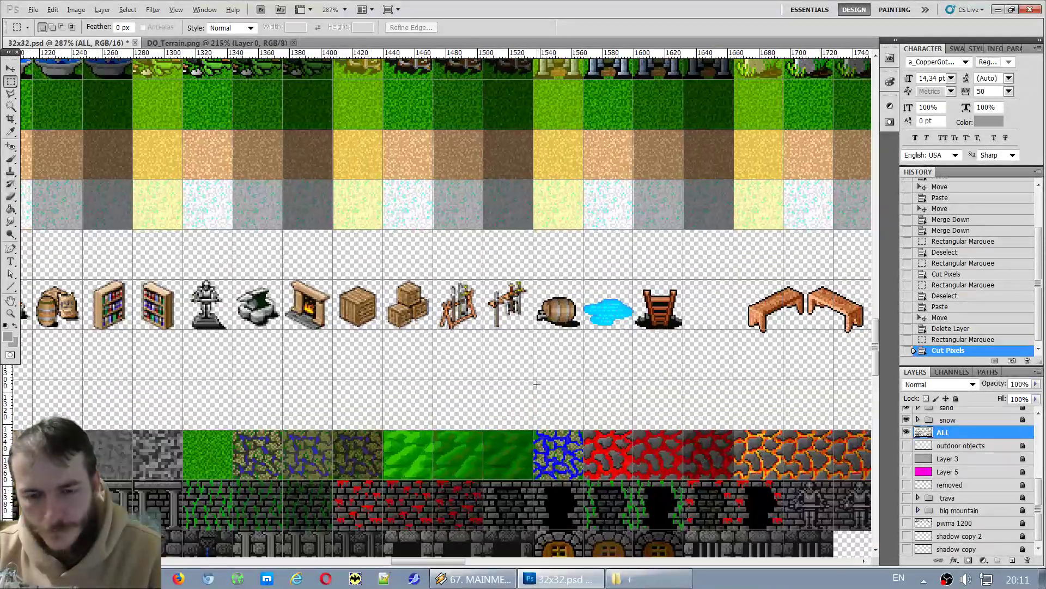
key(ctrl+v)
key(v)
drag(471, 360, 562, 380)
scroll(584, 378, up, 2)
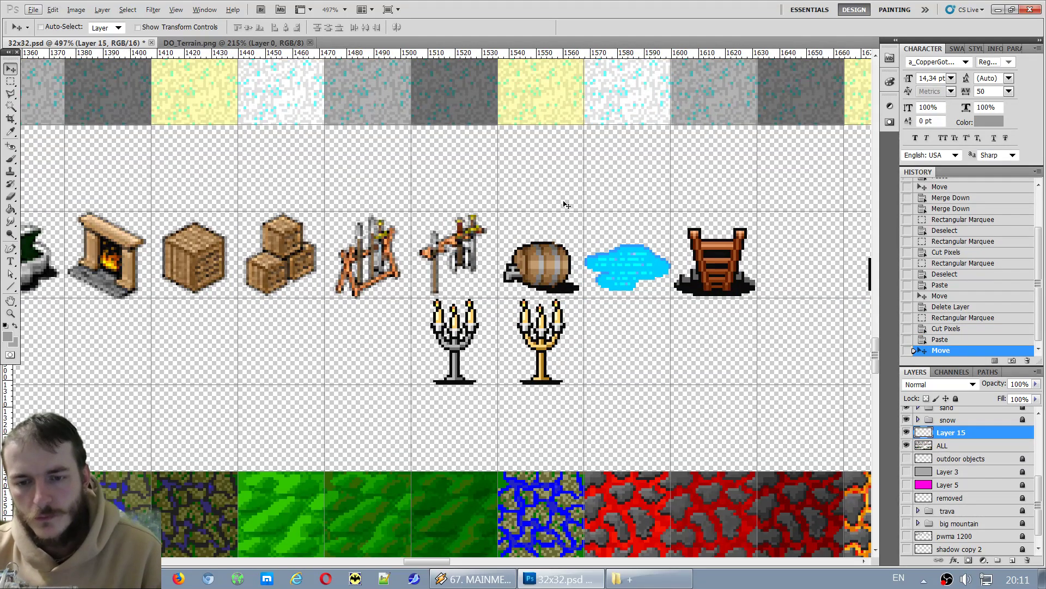
Check what Layer 15 and the ALL layer contain by toggling each one's visibility.
click(10, 80)
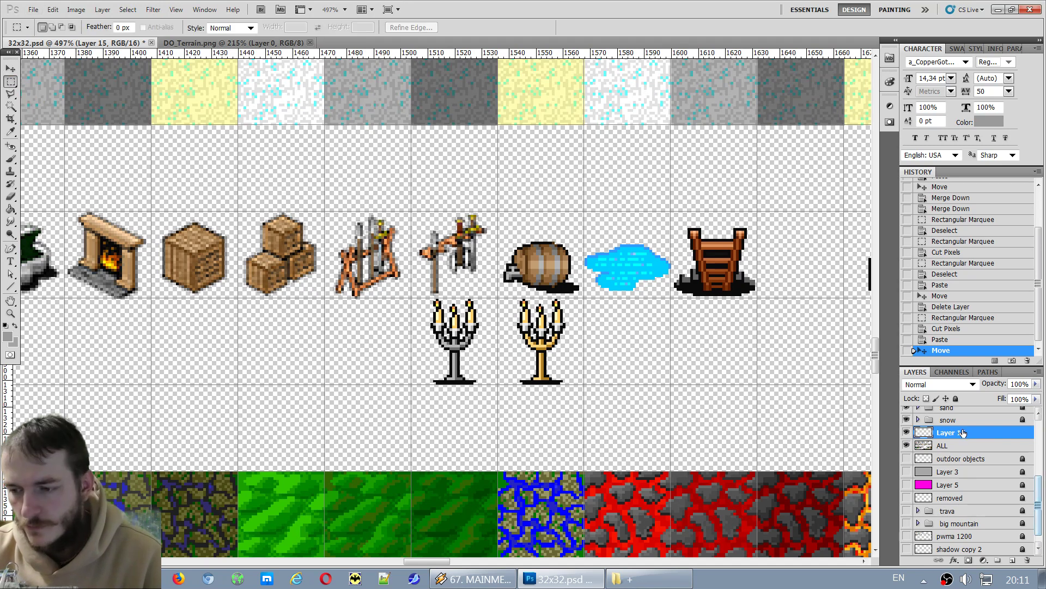
click(907, 432)
click(907, 432)
click(940, 446)
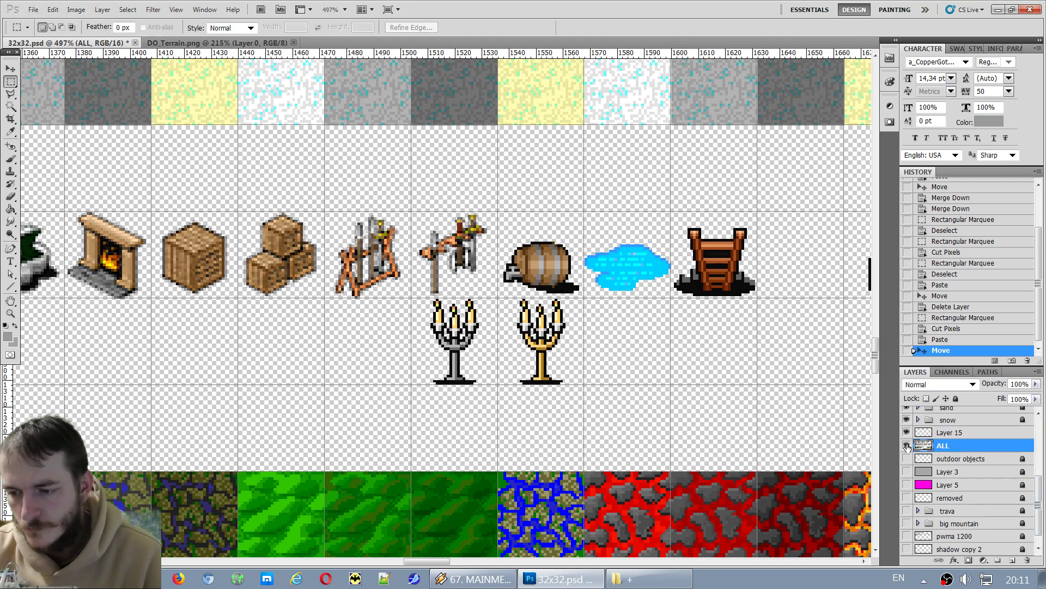
click(907, 446)
click(907, 446)
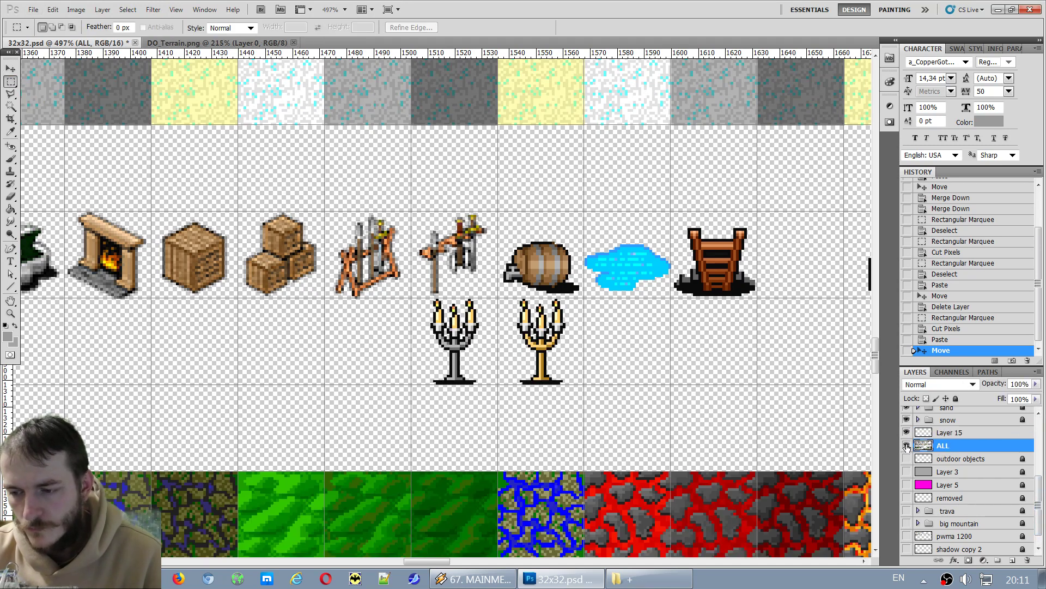
click(953, 433)
click(907, 433)
click(907, 432)
Move the ALL layer and Layer 15 into the grass3 group below grass 2, with Layer 15 above ALL.
scroll(974, 457, up, 2)
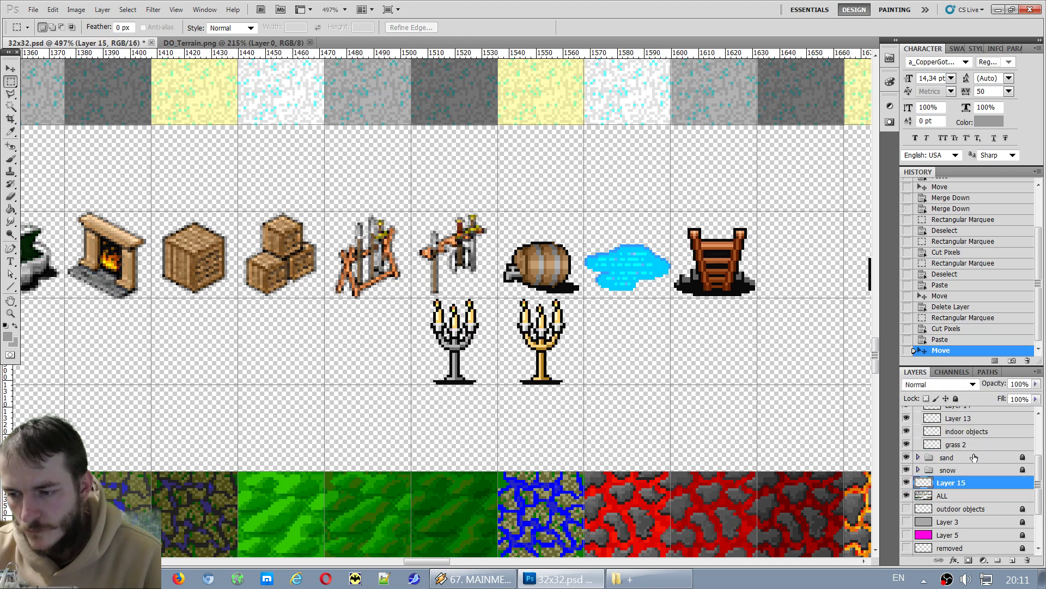
scroll(974, 457, up, 2)
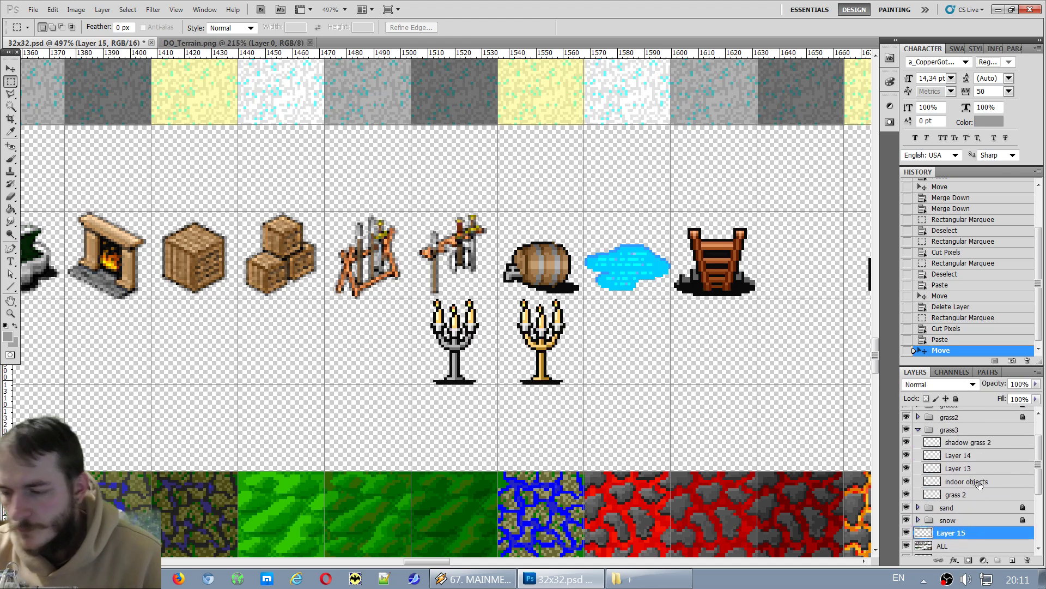
drag(943, 547, 989, 499)
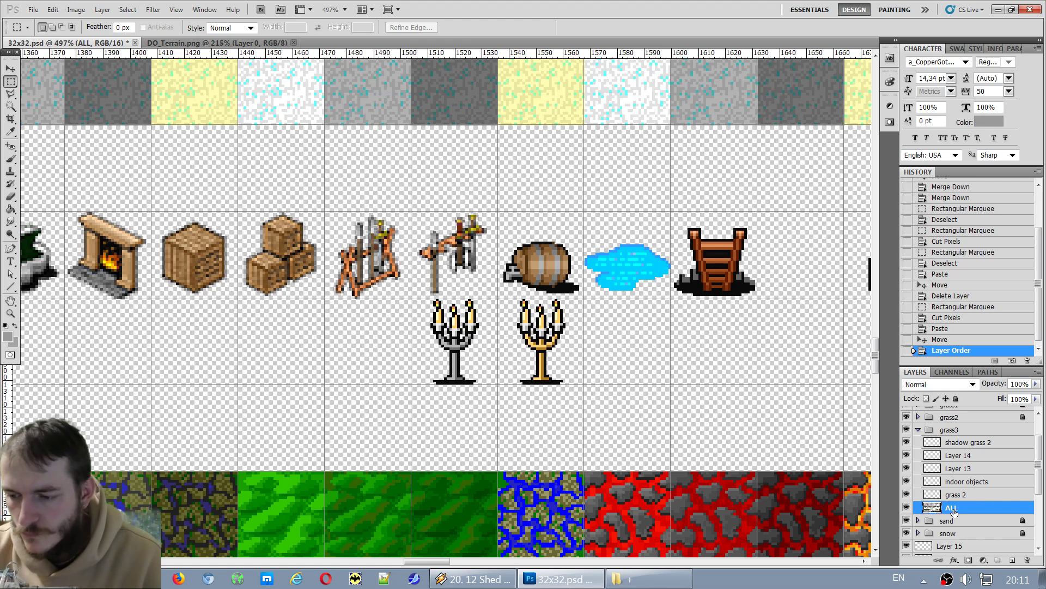
double_click(950, 546)
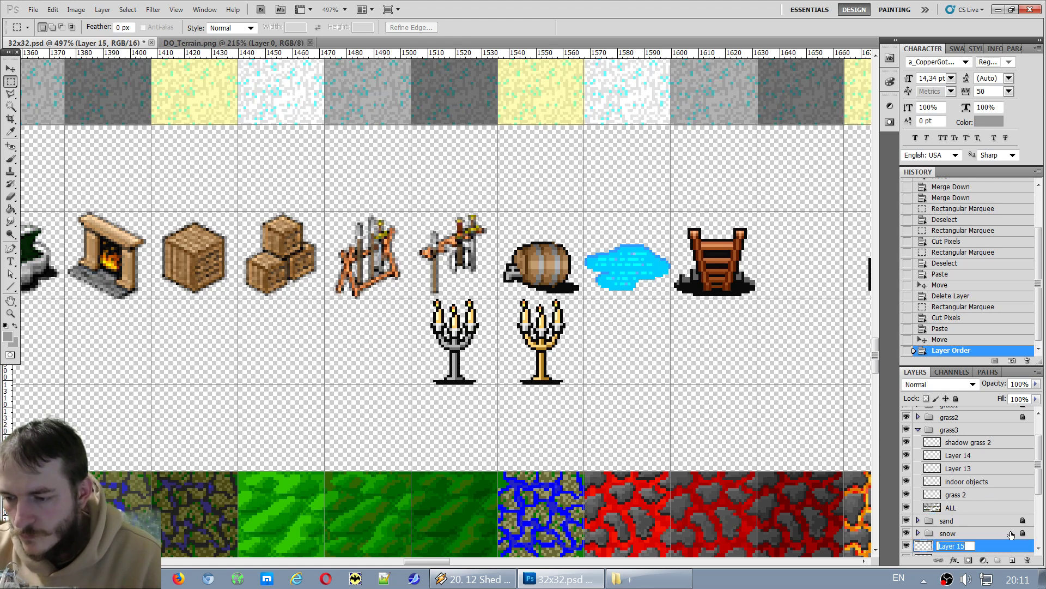
key(Return)
scroll(970, 523, down, 1)
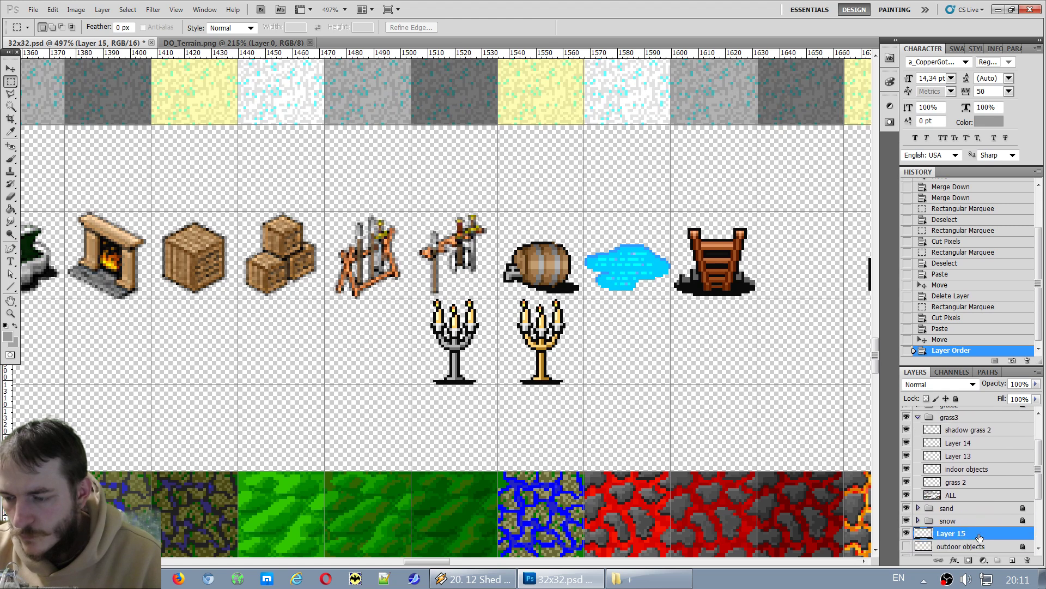
drag(968, 537, 978, 492)
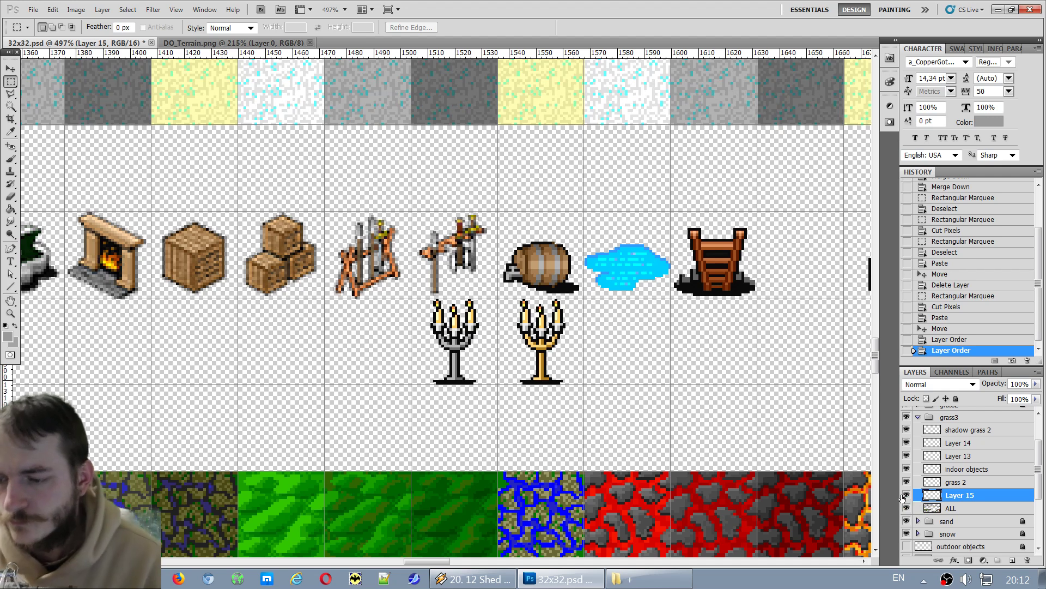
Marquee-select the lying barrel and the blue puddle in their two cells beside the hanging weapon rack.
click(908, 469)
click(909, 469)
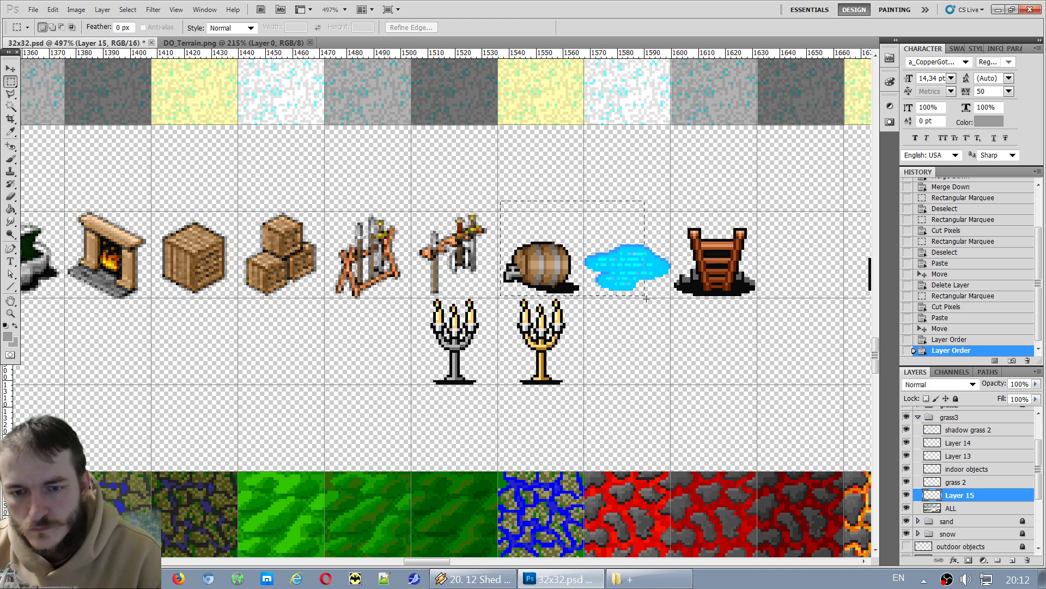
drag(647, 299, 671, 301)
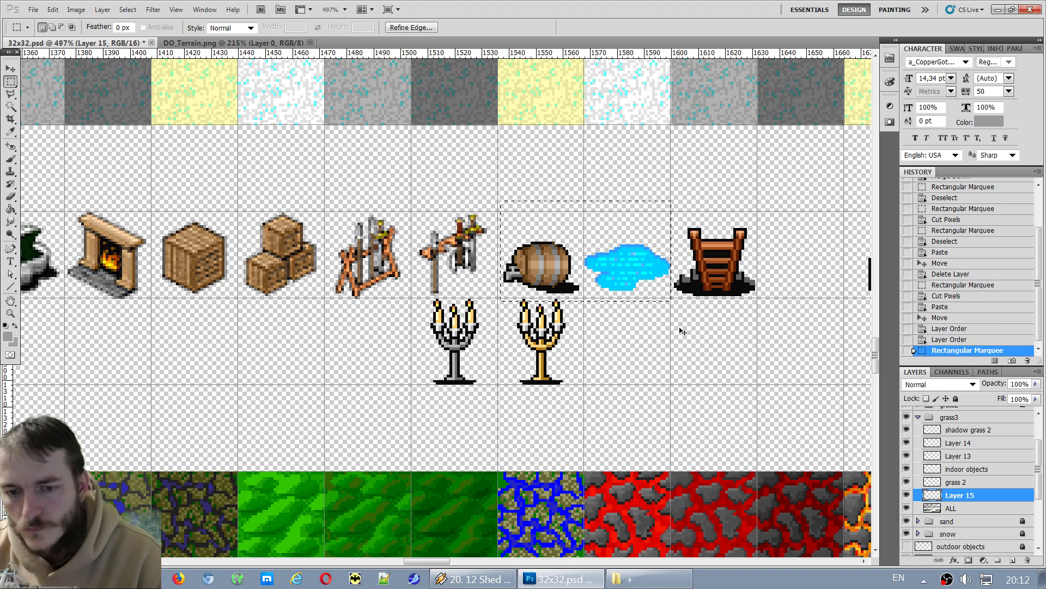
click(499, 203)
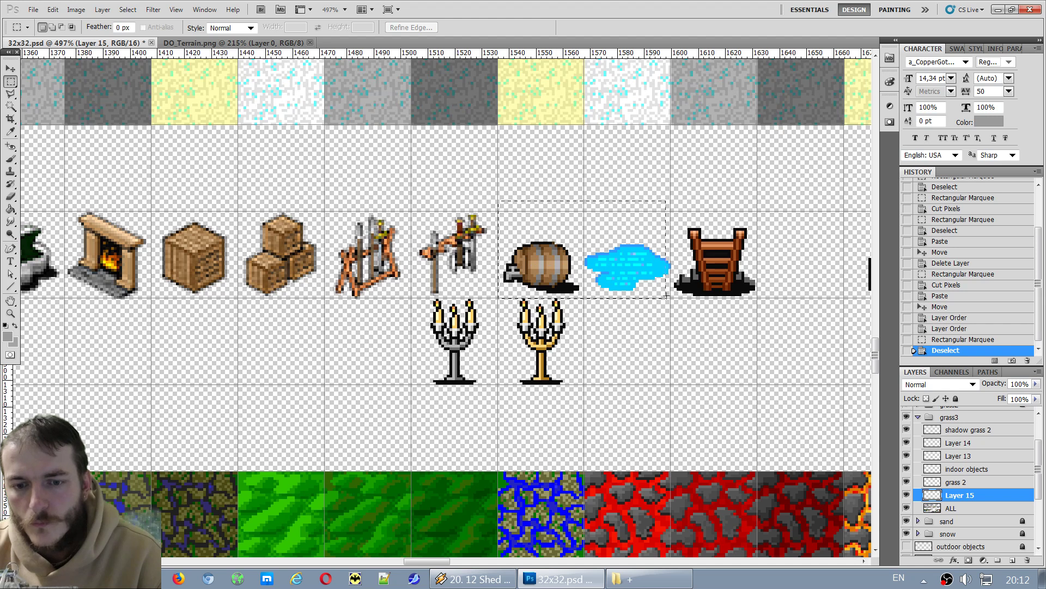
drag(669, 293, 671, 292)
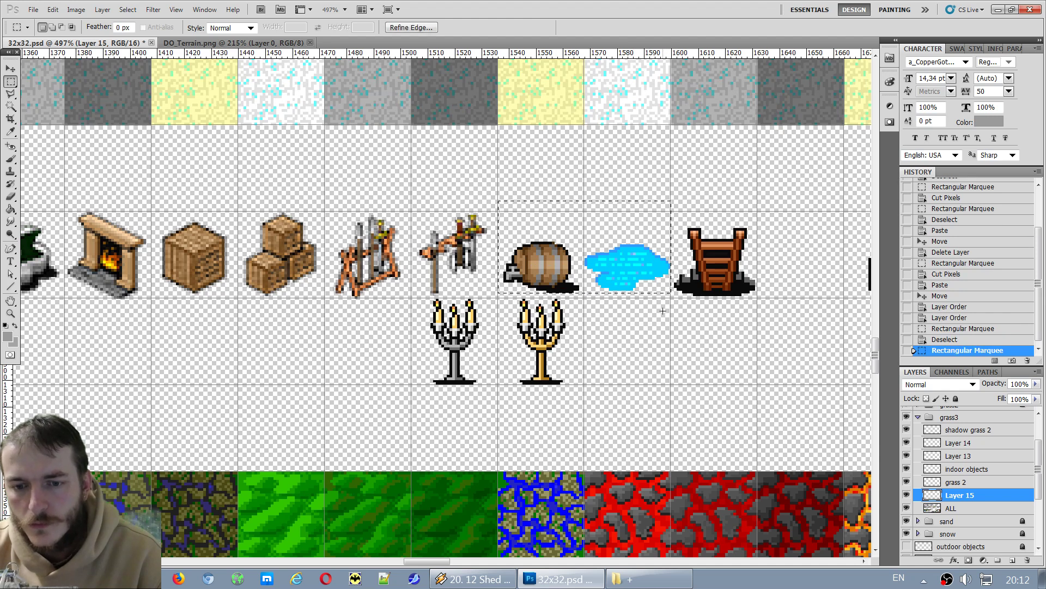
Cut the selected barrel and puddle from the indoor objects layer, toggling layer visibility to find where they sit.
key(ctrl+x)
click(527, 221)
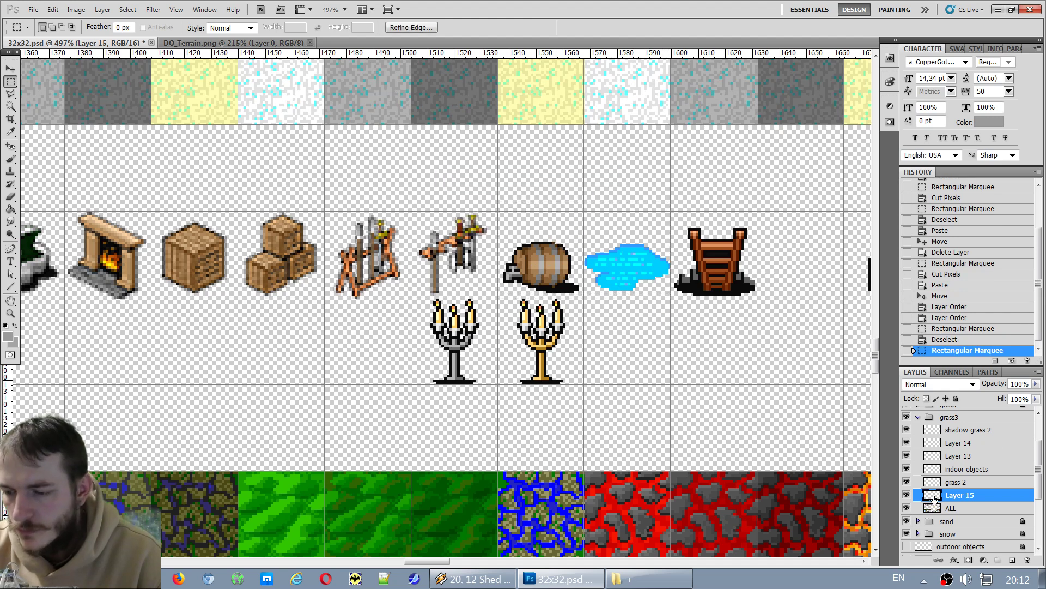
click(906, 495)
click(906, 495)
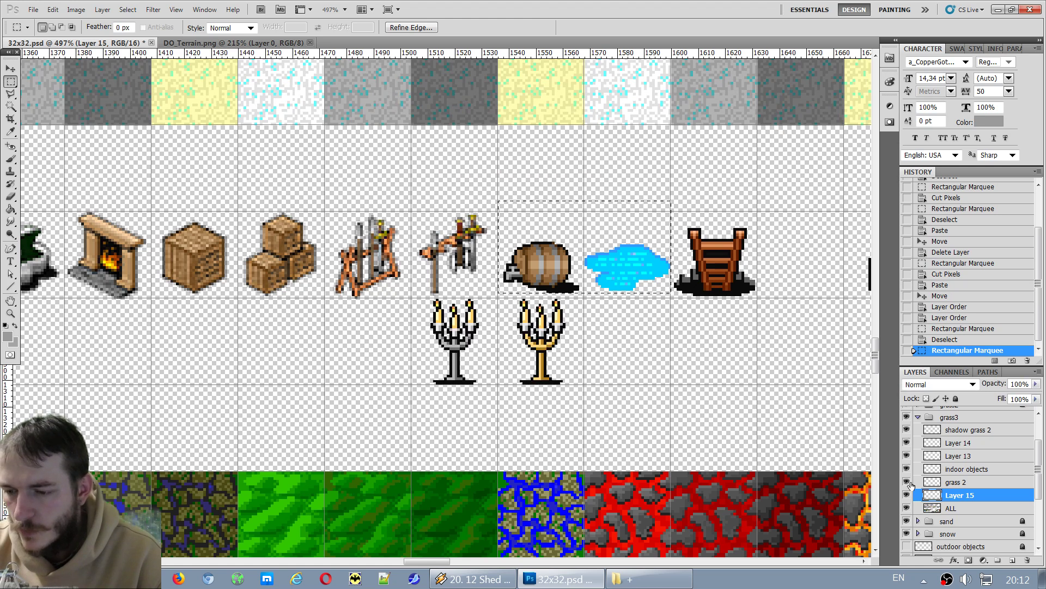
click(906, 469)
click(907, 469)
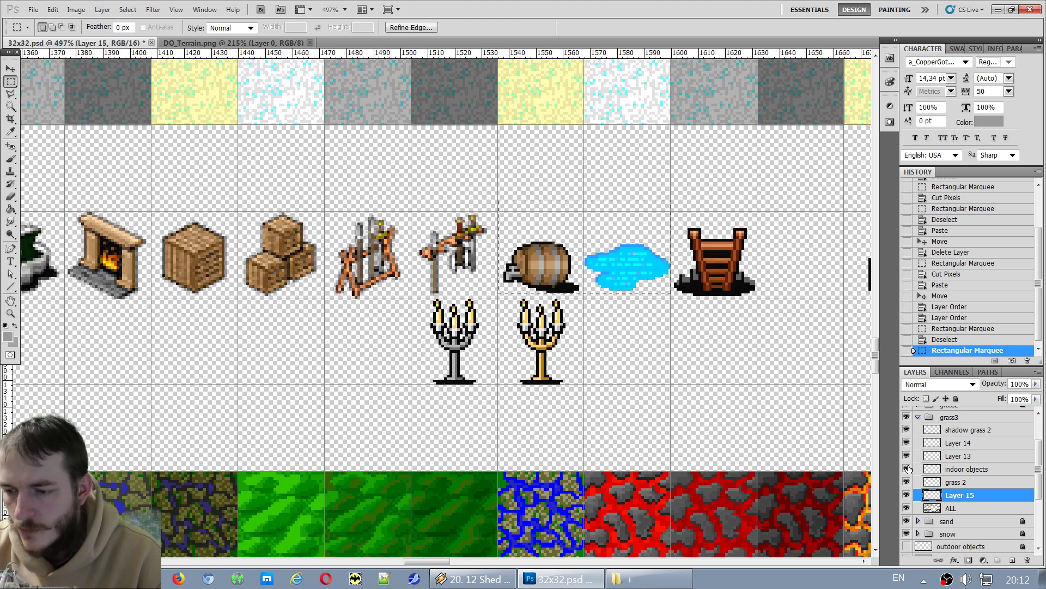
key(ctrl+x)
click(536, 221)
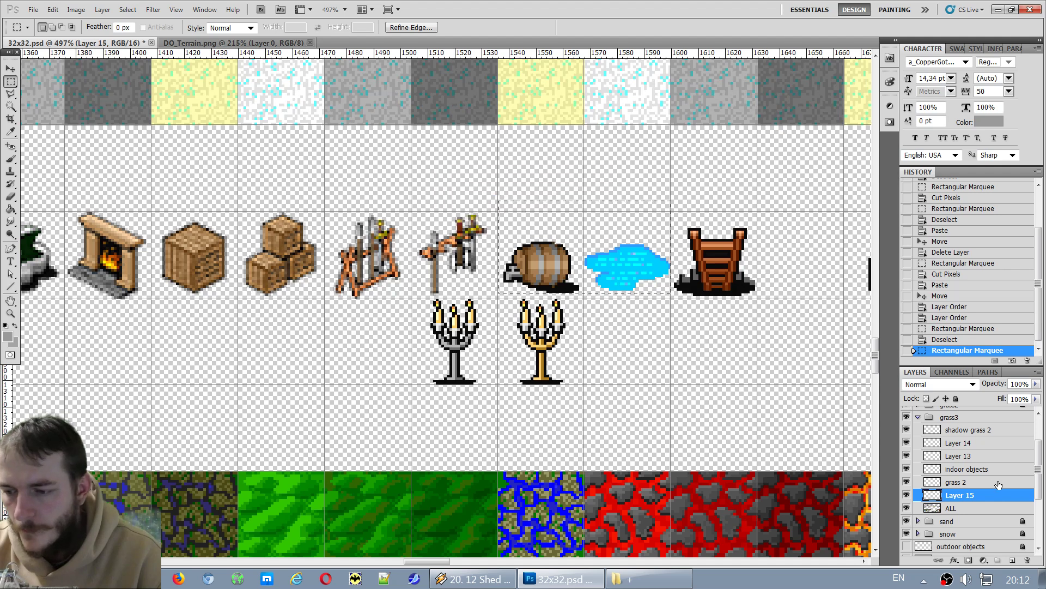
click(963, 470)
click(906, 469)
click(906, 468)
key(ctrl+x)
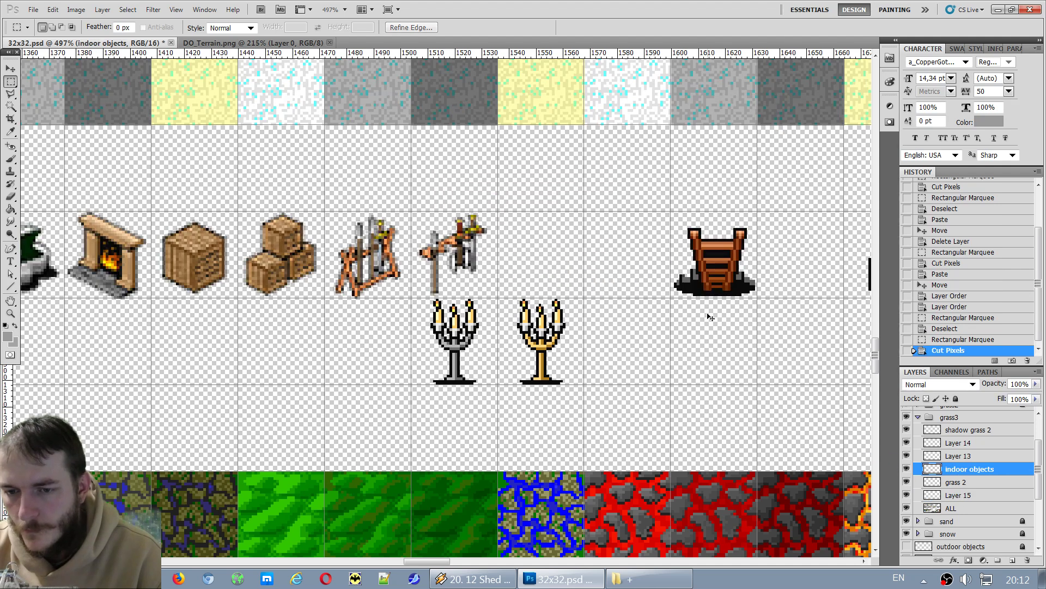
Show the outdoor objects layer and locate the end of its sprite row beside the archery target.
scroll(659, 269, down, 10)
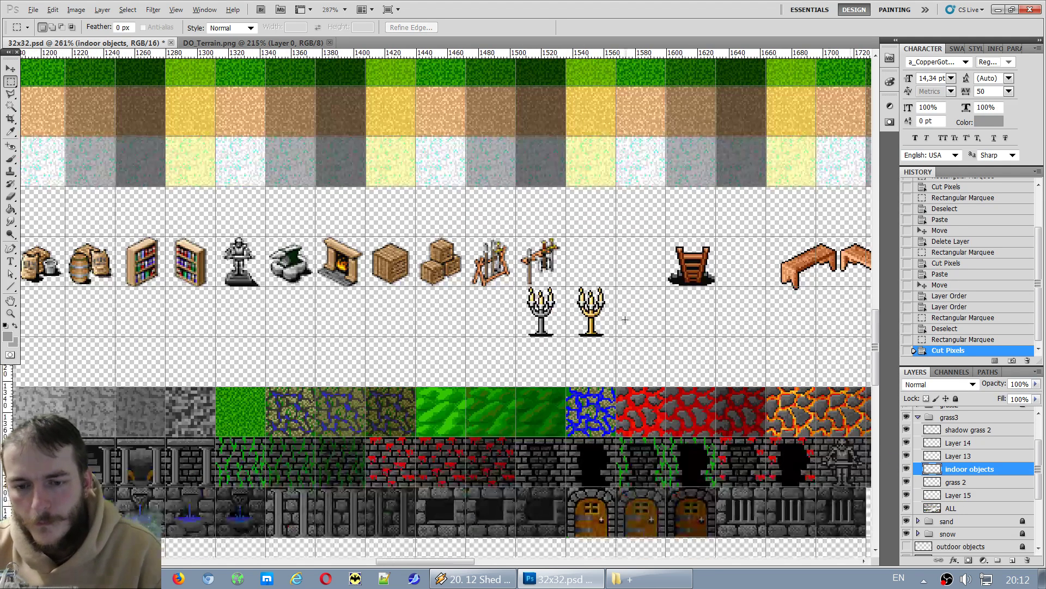
scroll(621, 515, down, 5)
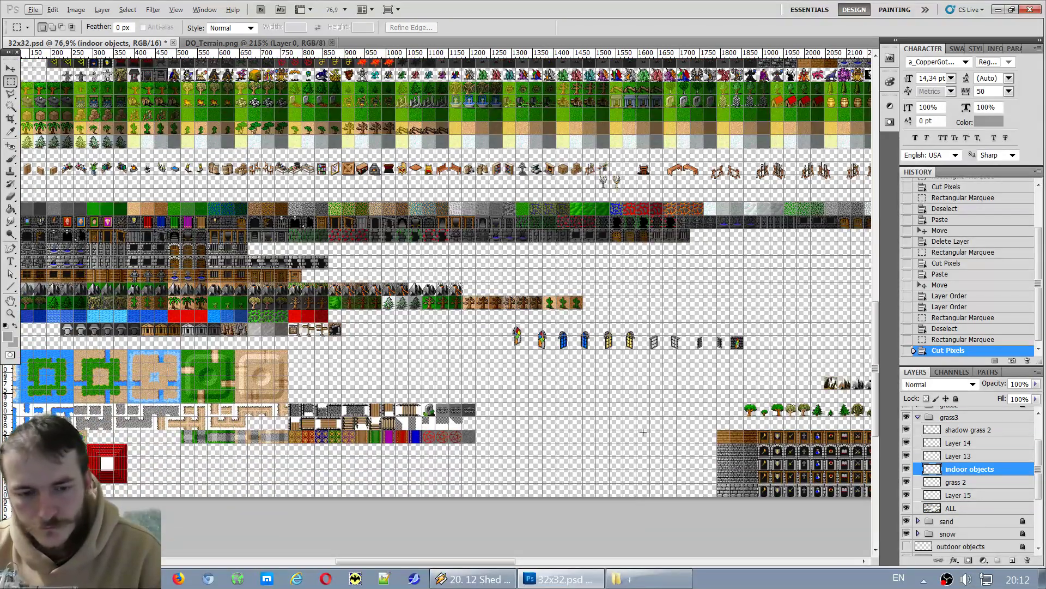
scroll(634, 431, up, 1)
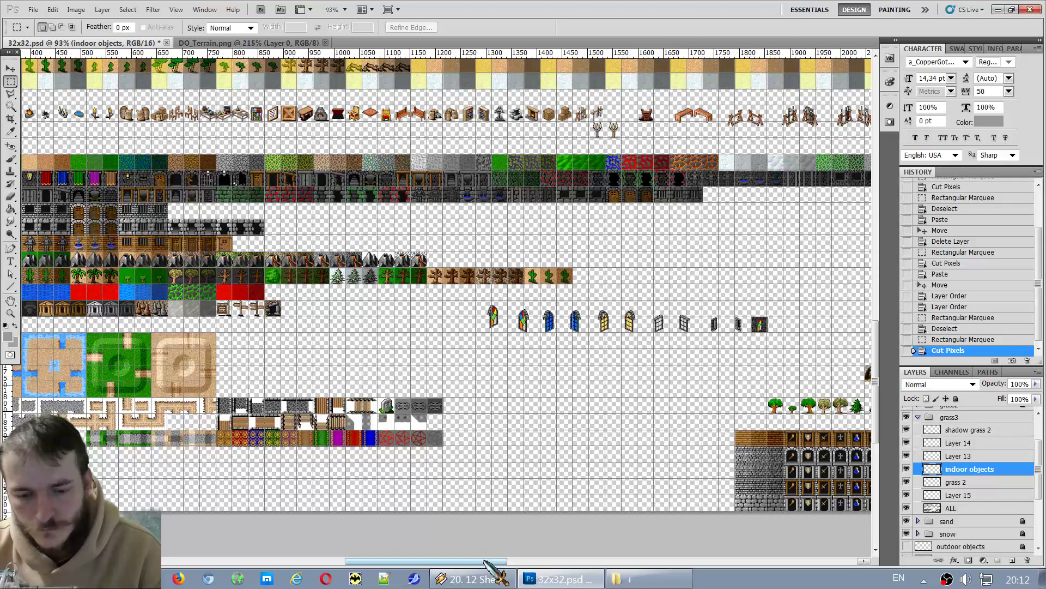
drag(496, 561, 615, 563)
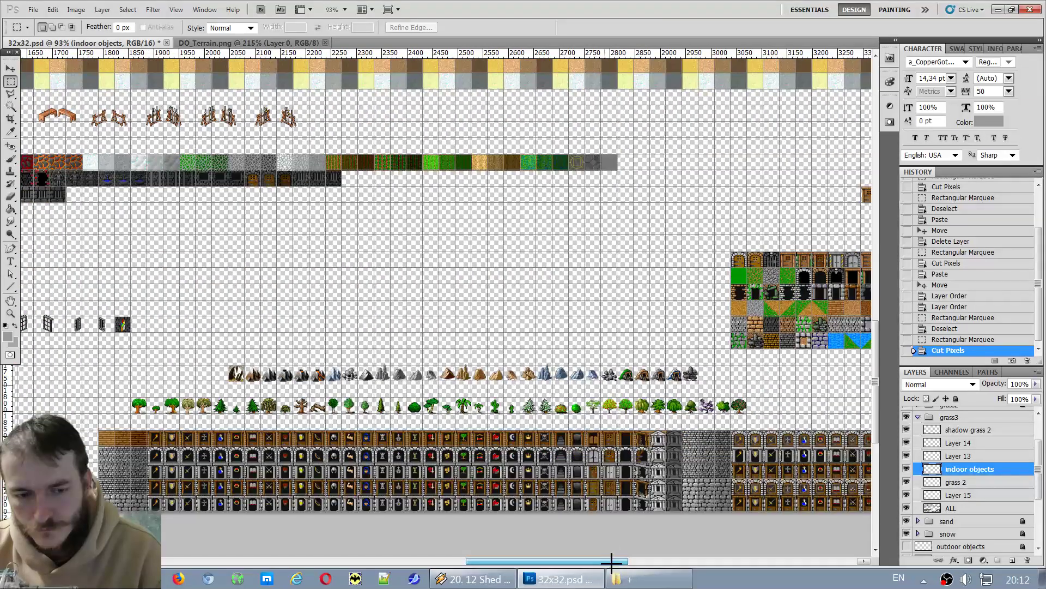
scroll(679, 436, down, 2)
scroll(771, 378, down, 2)
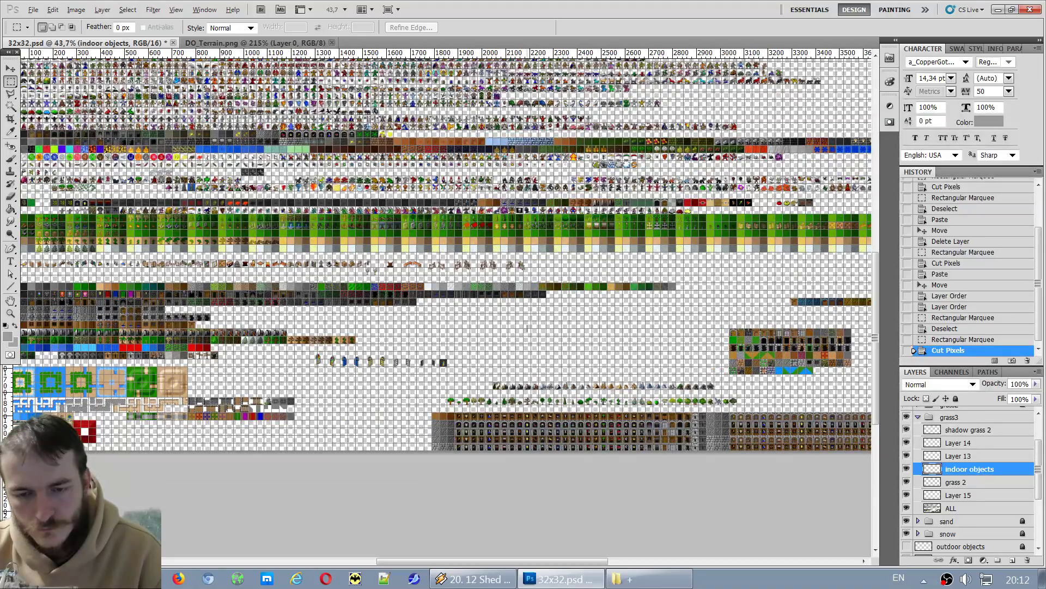
scroll(680, 406, down, 3)
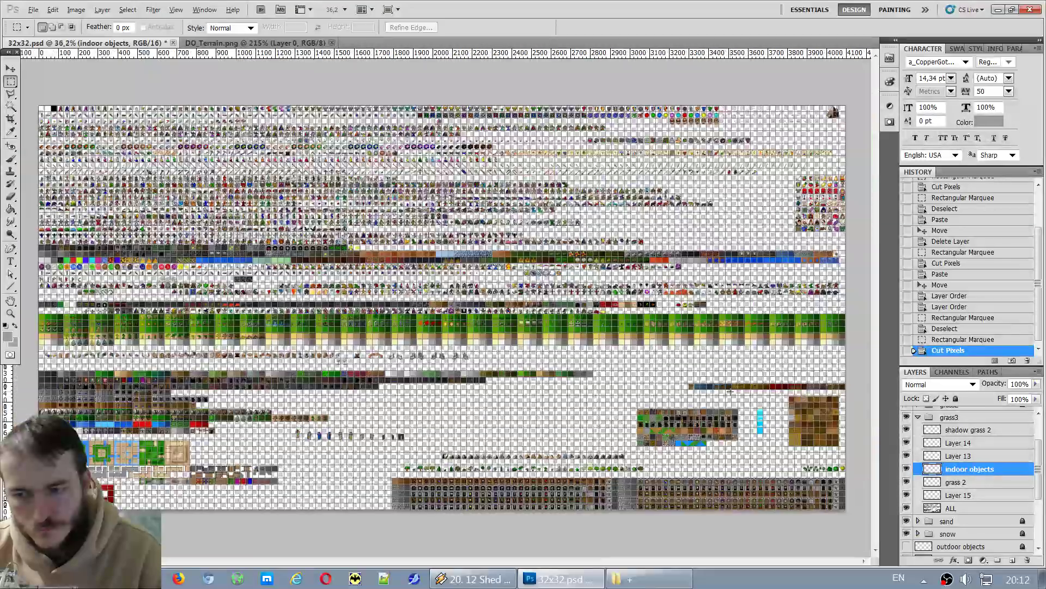
scroll(575, 369, up, 1)
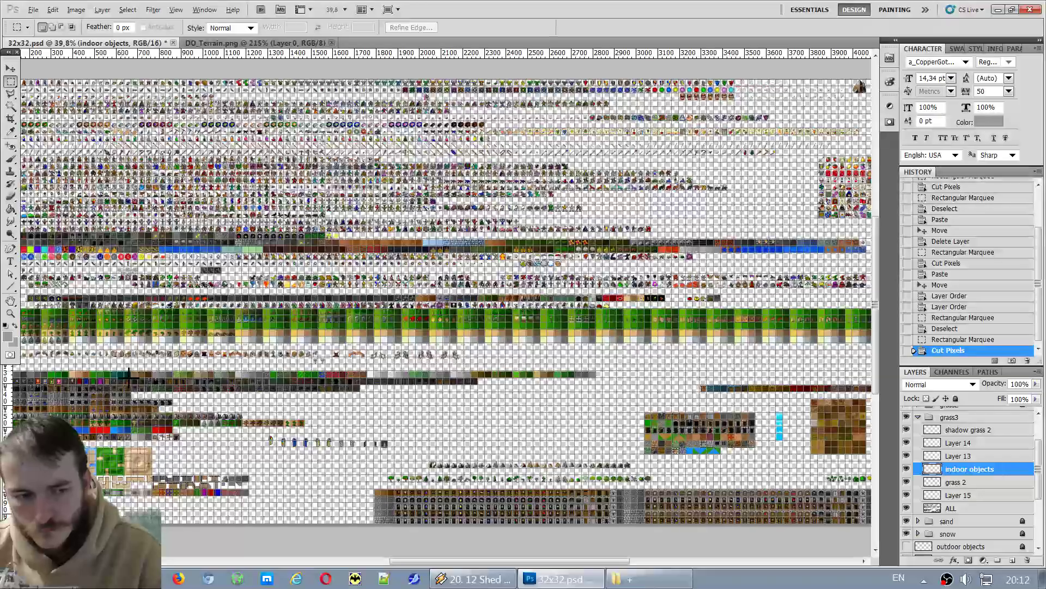
drag(129, 379, 117, 379)
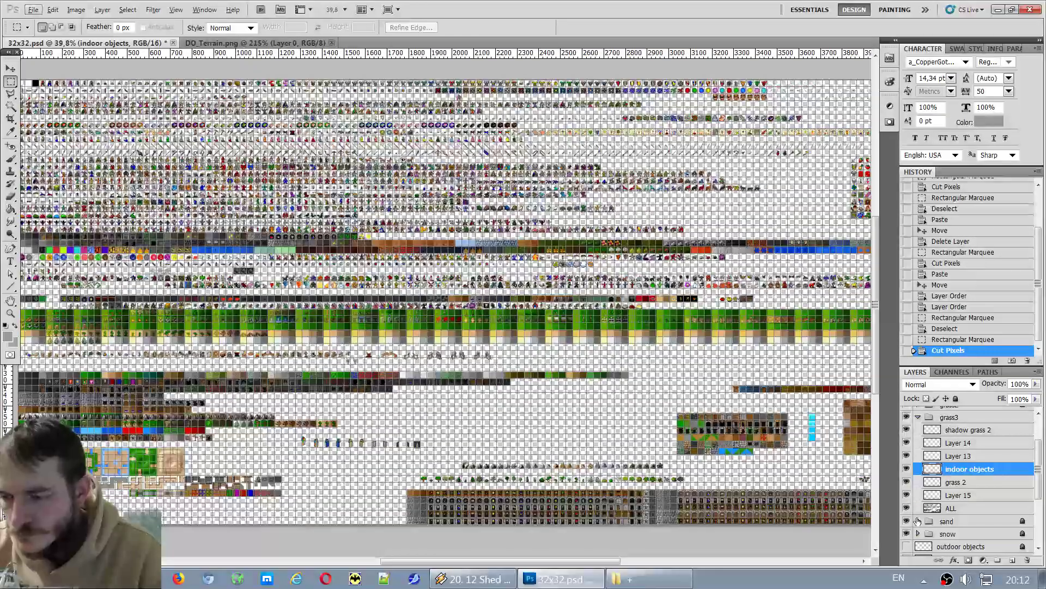
click(906, 546)
scroll(506, 399, up, 8)
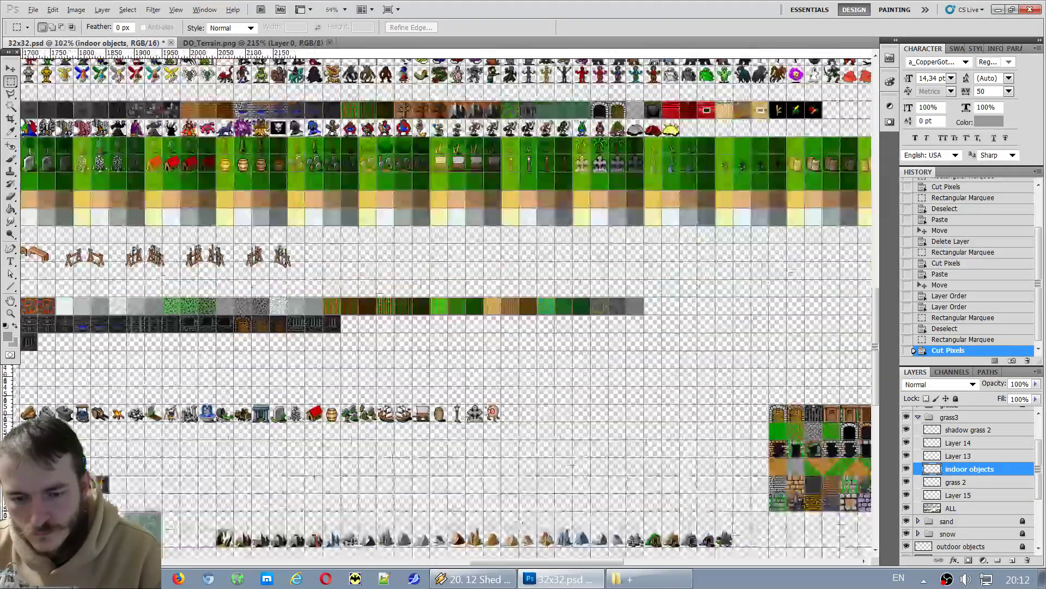
Paste the barrel and puddle and align them in the two grid cells following the archery target.
key(ctrl+v)
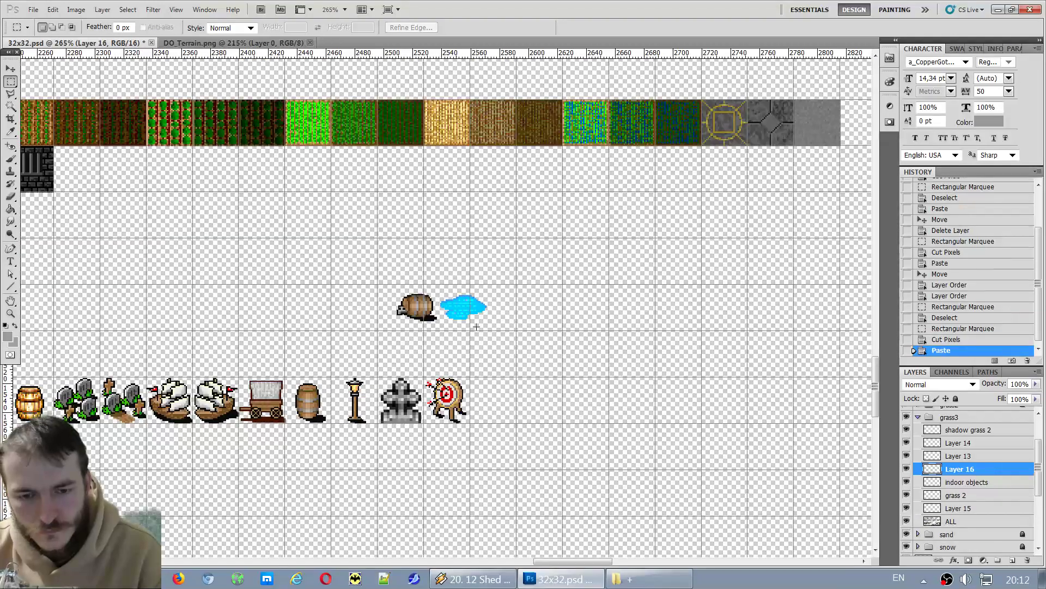
key(v)
drag(465, 312, 482, 403)
scroll(493, 400, up, 5)
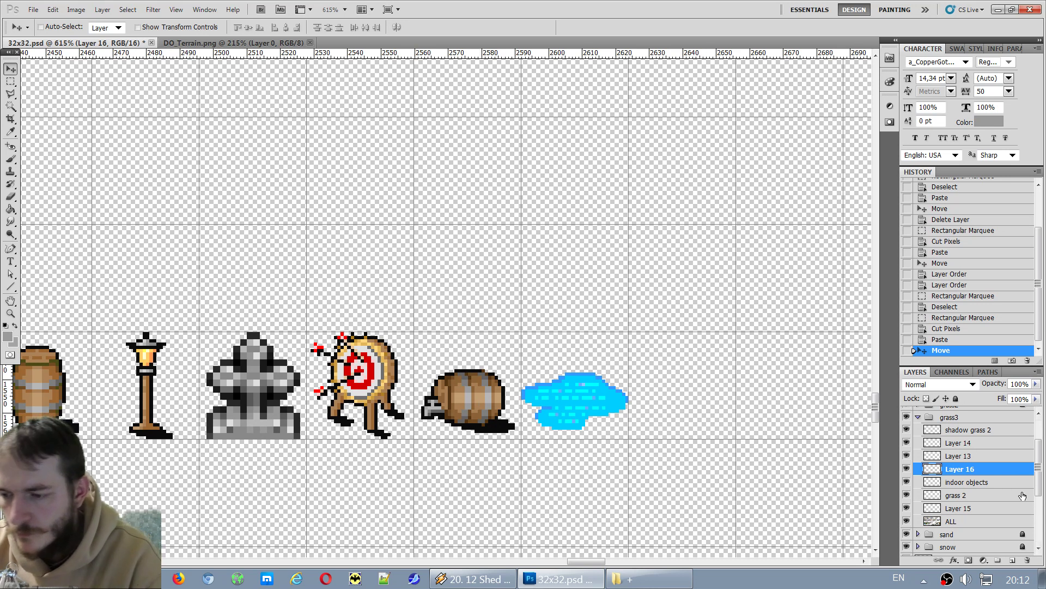
drag(661, 427, 662, 429)
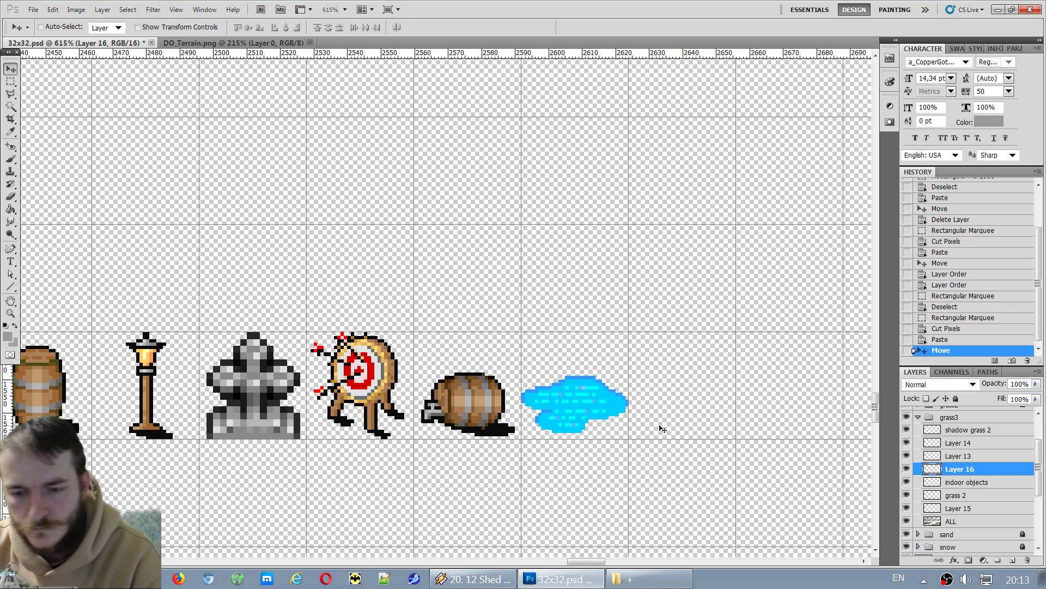
Check Layer 16's contents by toggling its visibility and move it out of grass3 to directly above outdoor objects.
click(906, 469)
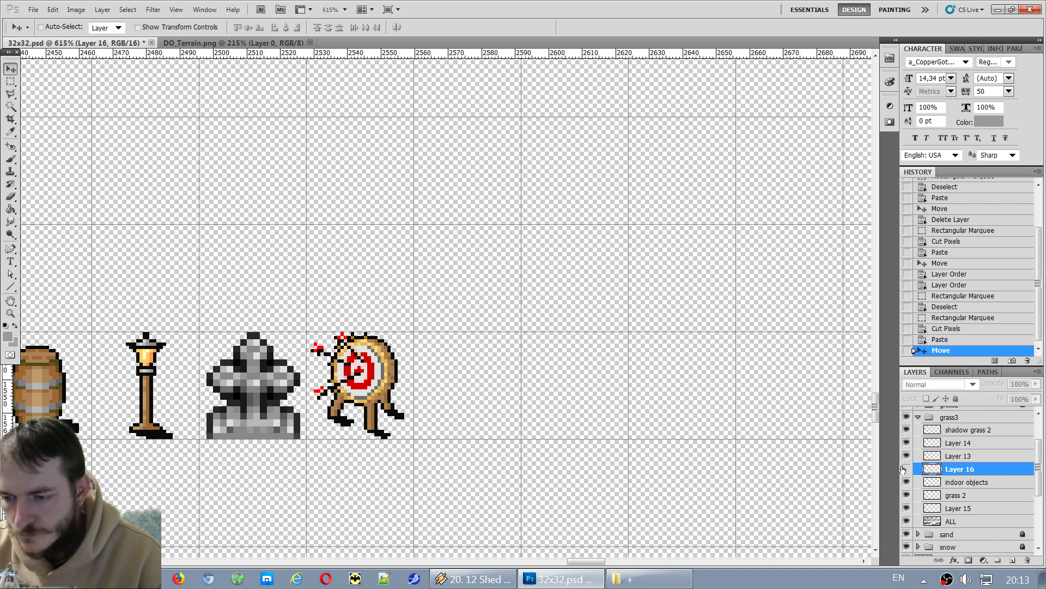
click(906, 468)
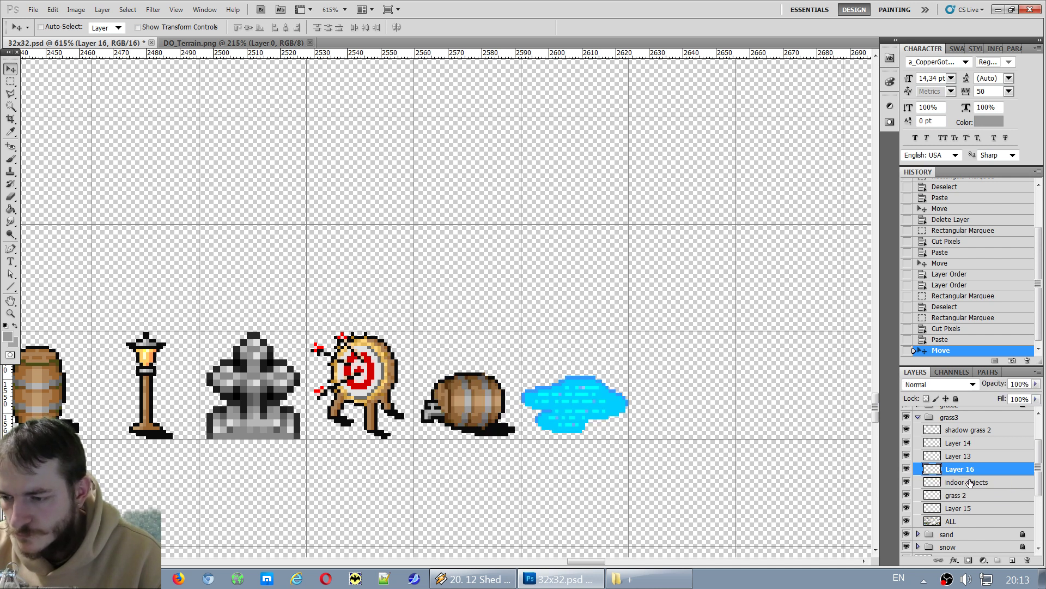
drag(967, 470, 957, 521)
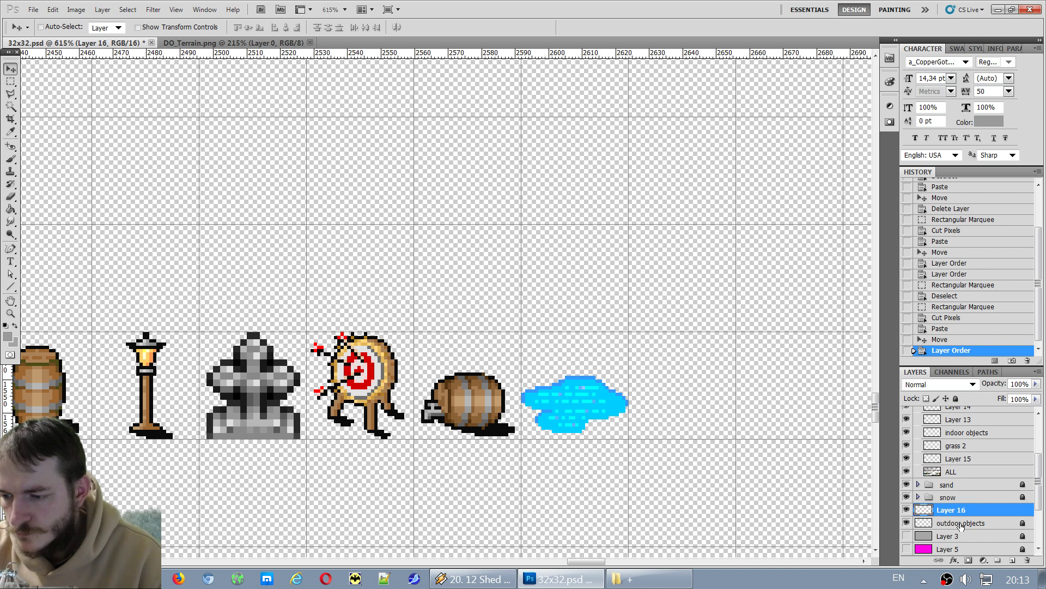
Unlock the outdoor objects layer, merge Layer 16 down into it, and lock the merged layer again.
click(961, 523)
click(955, 511)
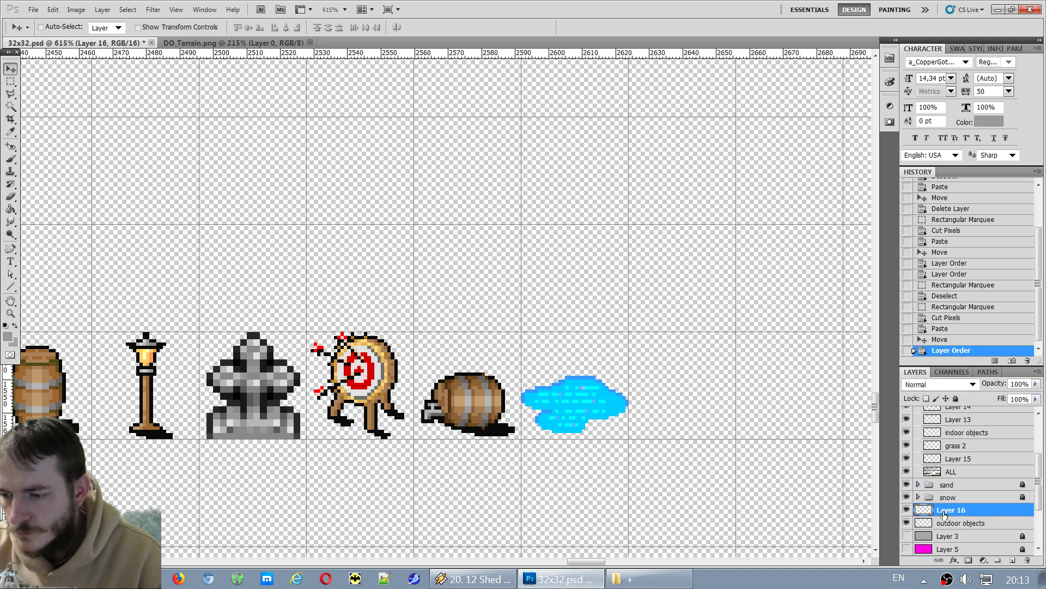
key(ctrl+e)
click(906, 510)
click(906, 510)
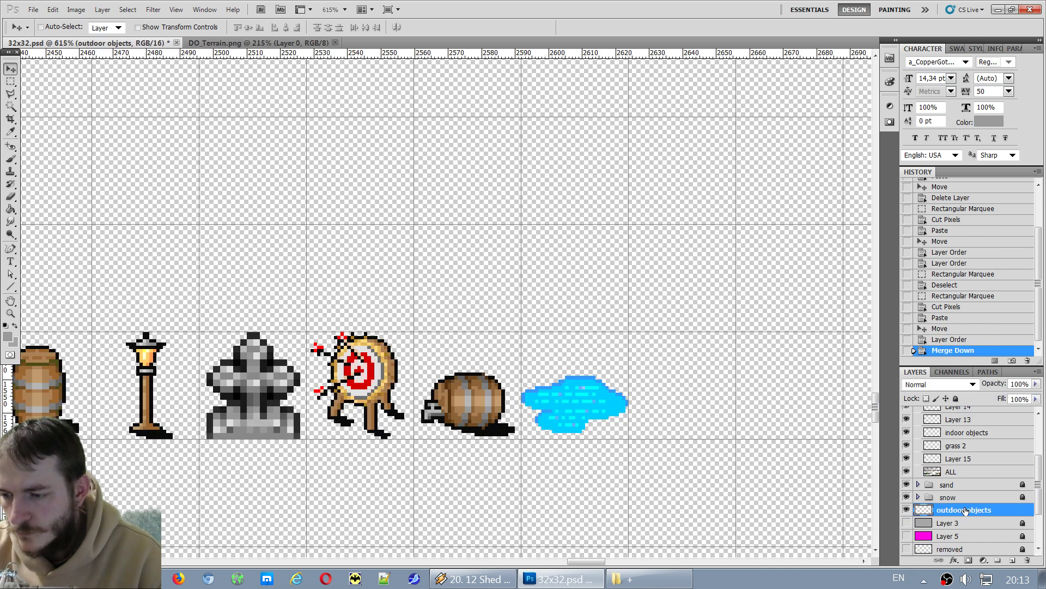
click(956, 398)
key(m)
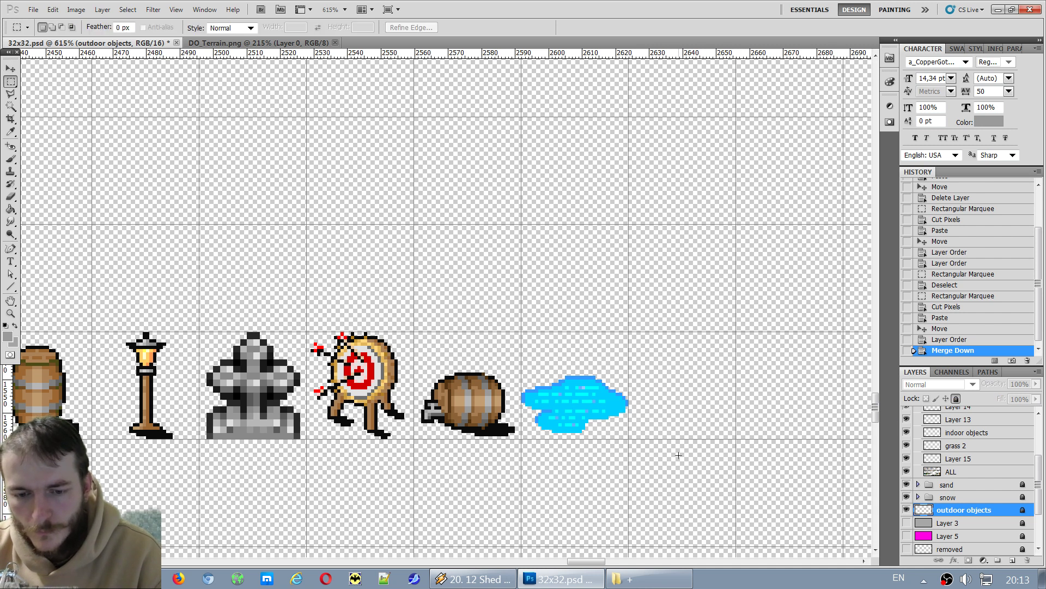
drag(679, 457, 642, 420)
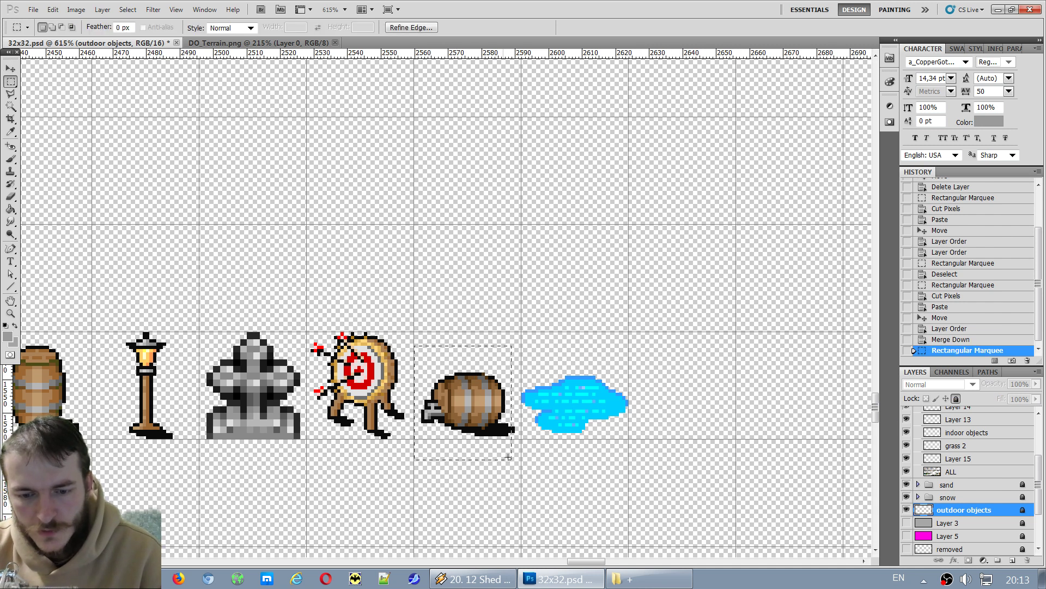
drag(508, 456, 515, 459)
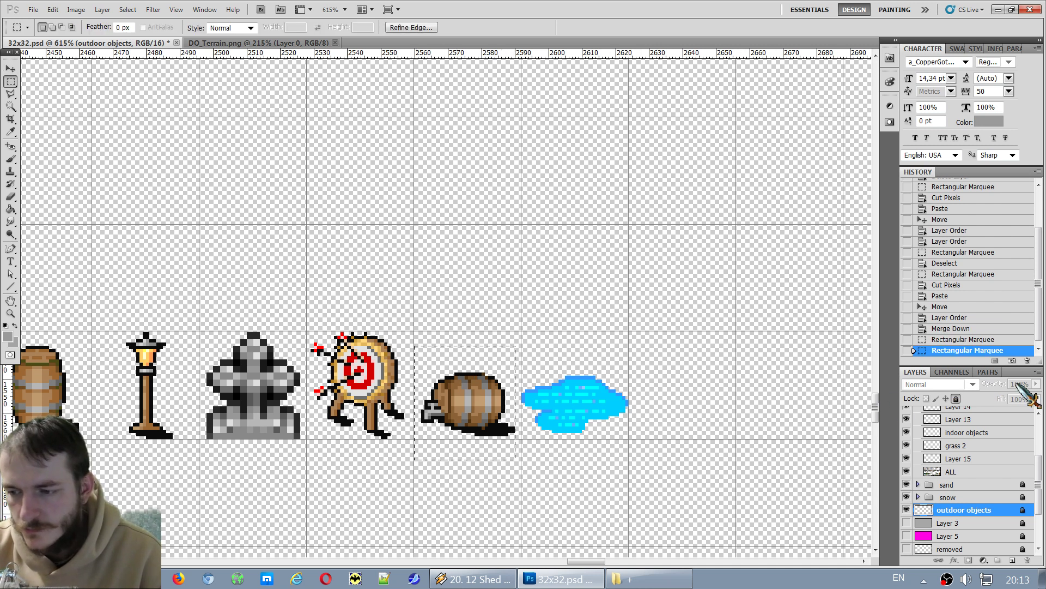
click(584, 335)
Look over the indoor objects row and the grass, sand and snow object tiles above it.
scroll(584, 335, down, 10)
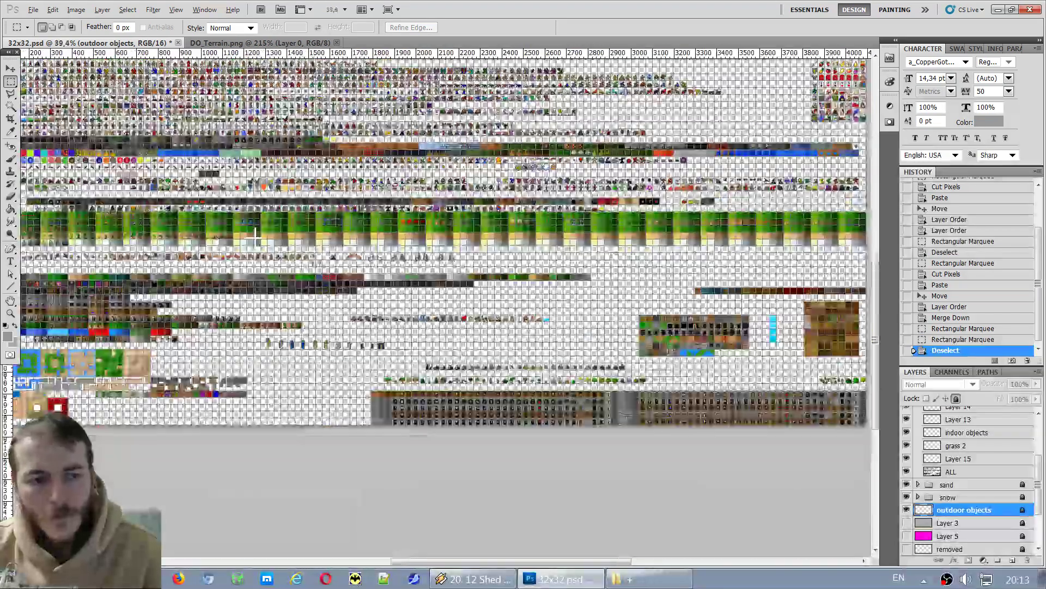
scroll(255, 236, up, 6)
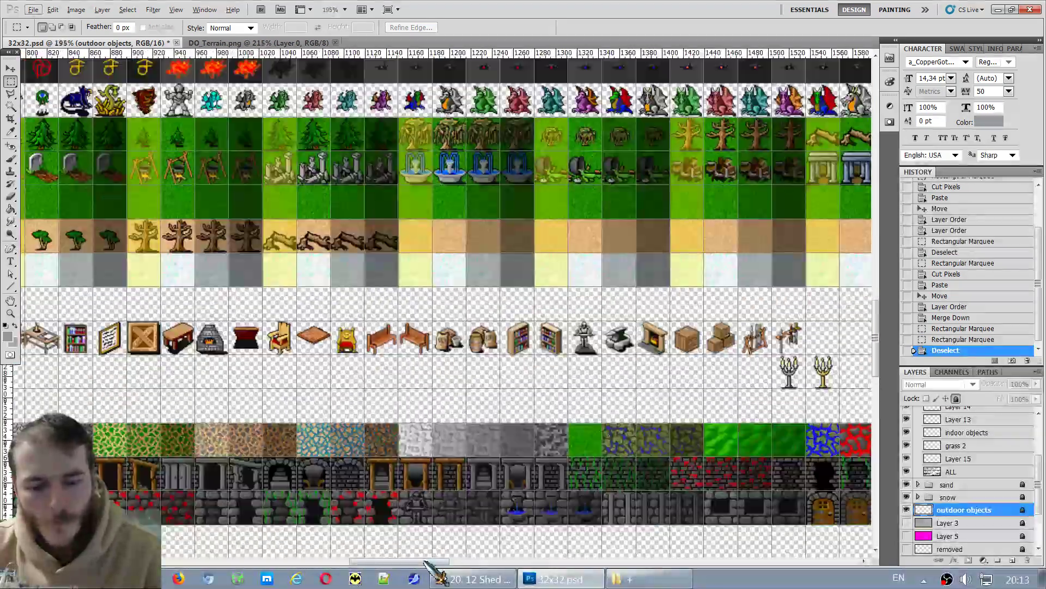
drag(425, 562, 344, 539)
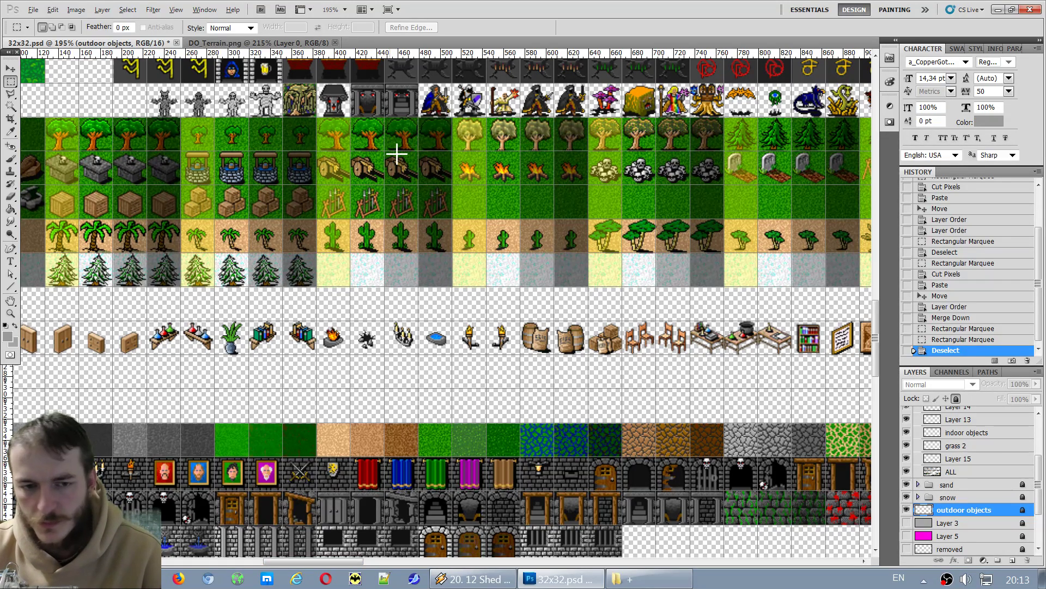
scroll(433, 192, up, 4)
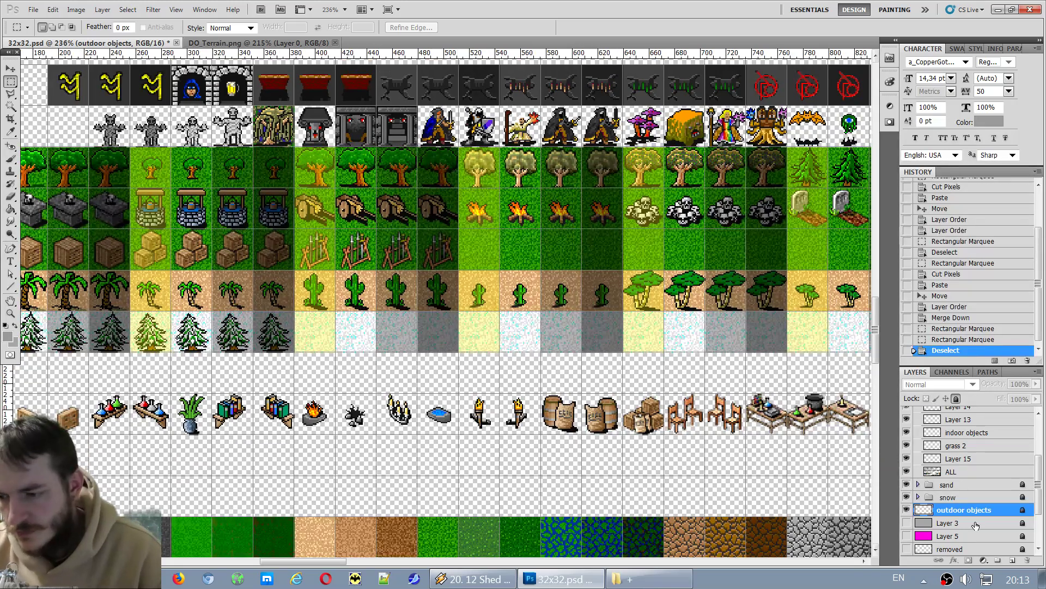
key(v)
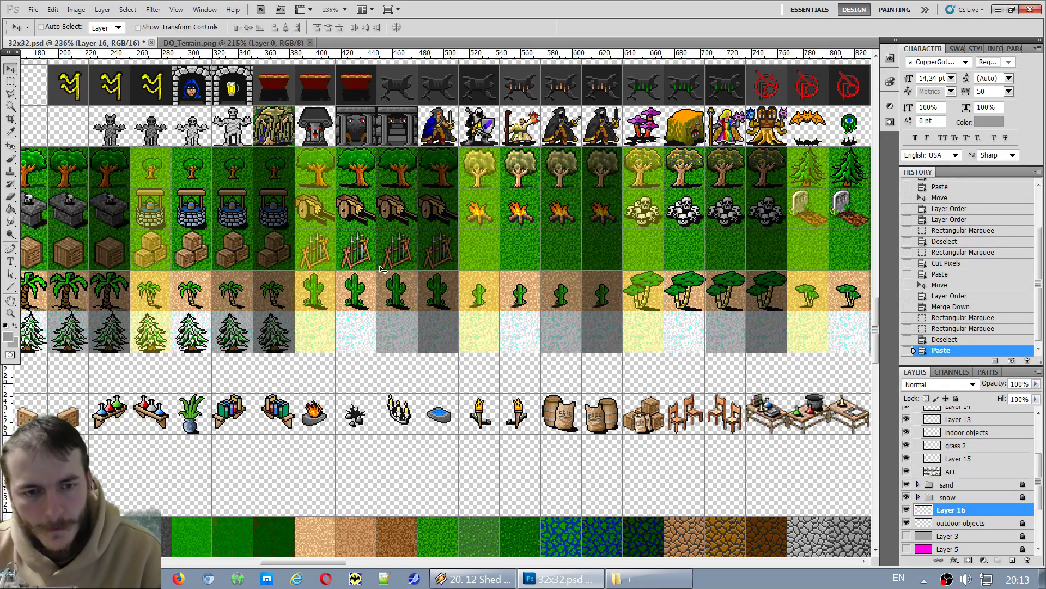
key(m)
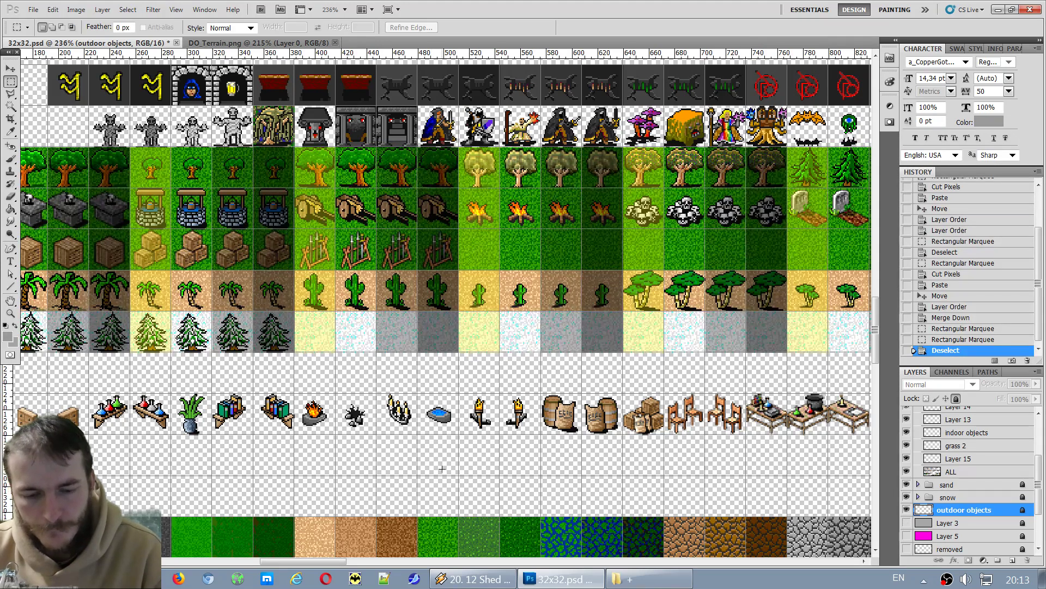
Paste the barrel onto a new layer directly above indoor objects and place it in the empty cell above the puddle.
key(ctrl+v)
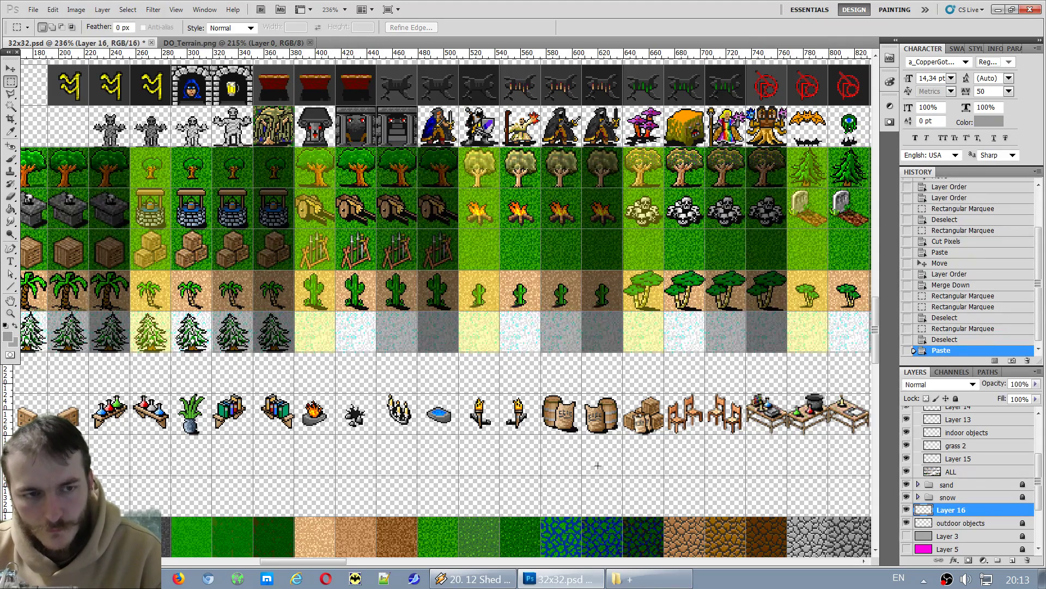
key(ctrl+z)
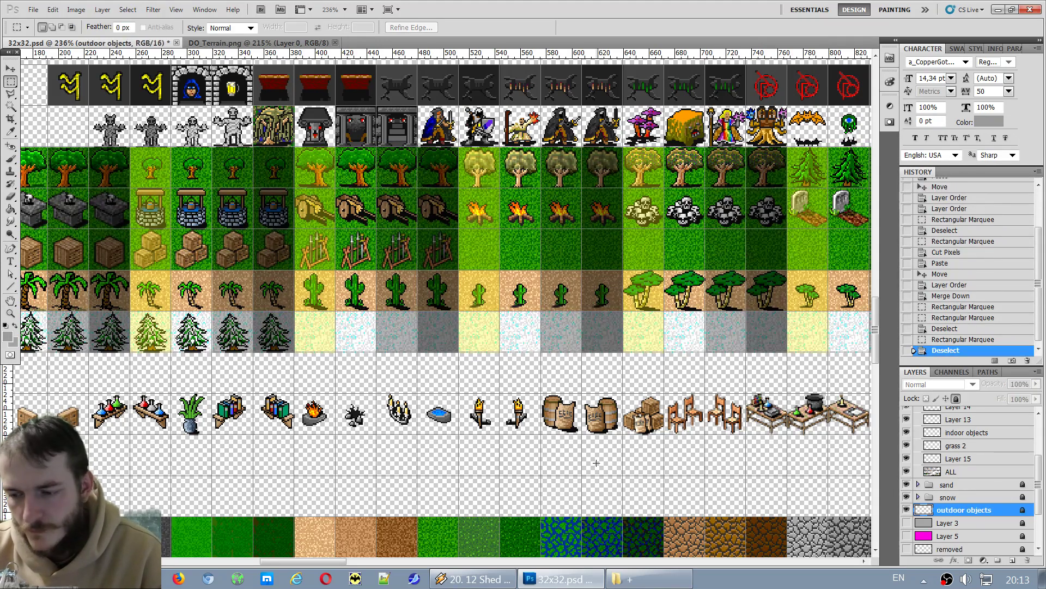
click(949, 431)
key(ctrl+v)
key(v)
drag(431, 312, 432, 373)
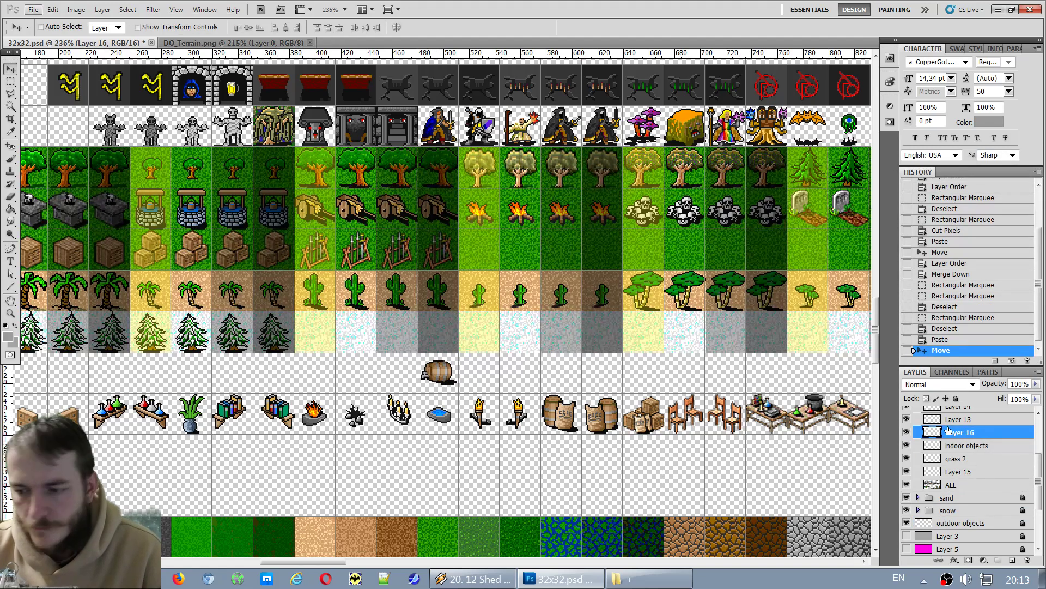
Select the four weapon racks on Layer 13 and cut and paste them onto a separate layer.
scroll(972, 481, up, 3)
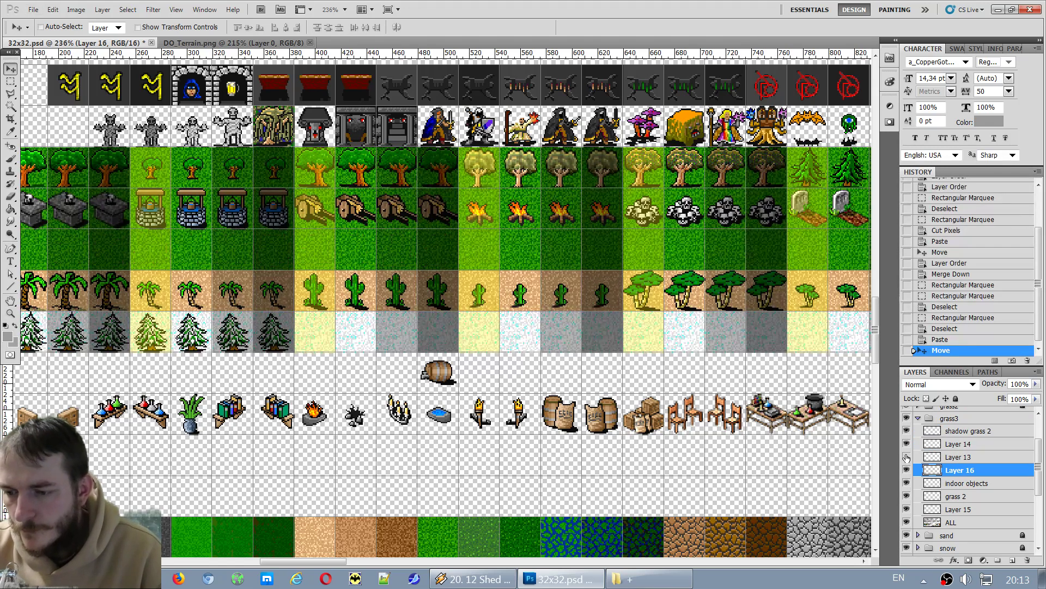
click(975, 458)
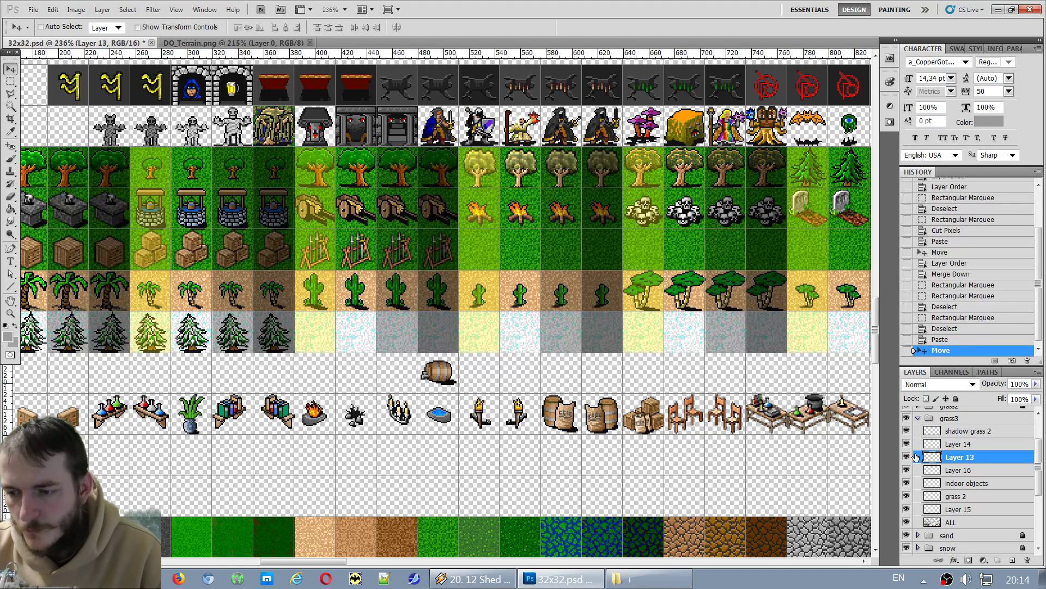
key(m)
scroll(432, 206, up, 5)
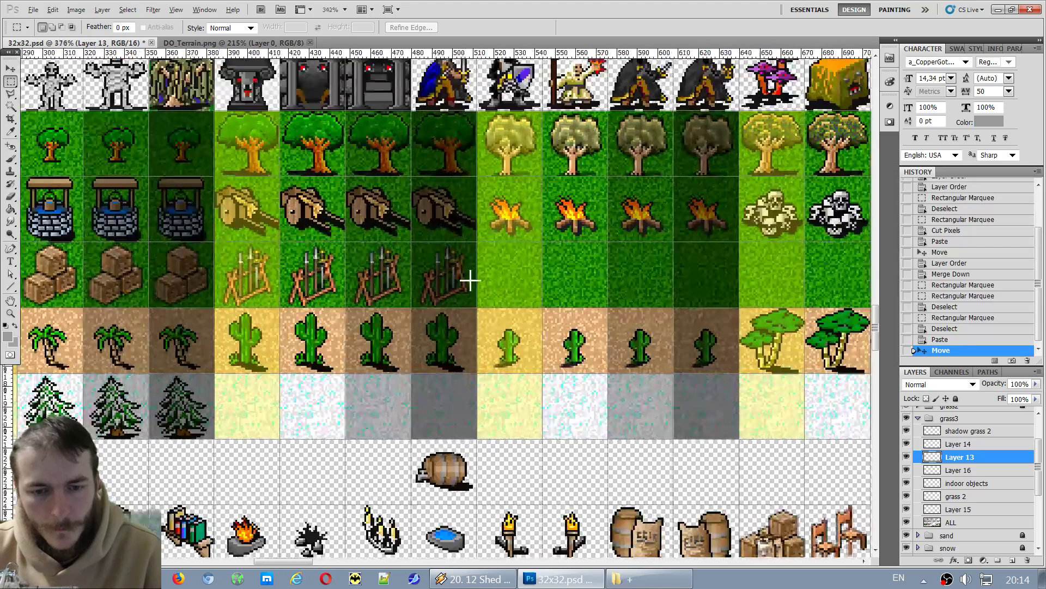
drag(182, 237, 185, 236)
key(ctrl+x)
key(ctrl+v)
key(v)
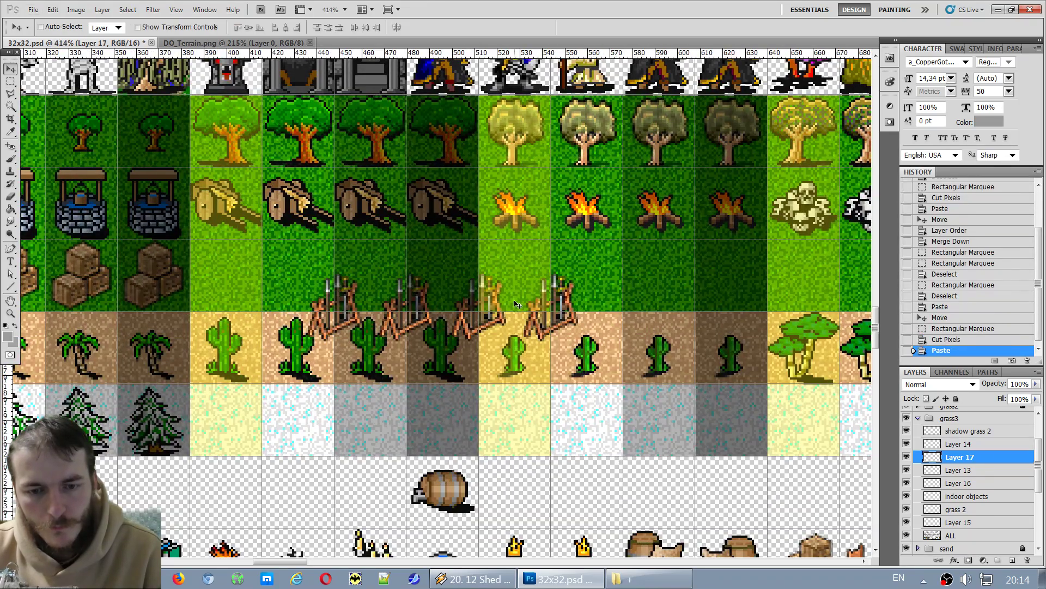
Align the weapon racks in the four grass cells below the skull piles and merge them down into Layer 13.
drag(425, 325, 705, 294)
drag(595, 294, 773, 301)
scroll(773, 303, down, 8)
scroll(709, 301, up, 6)
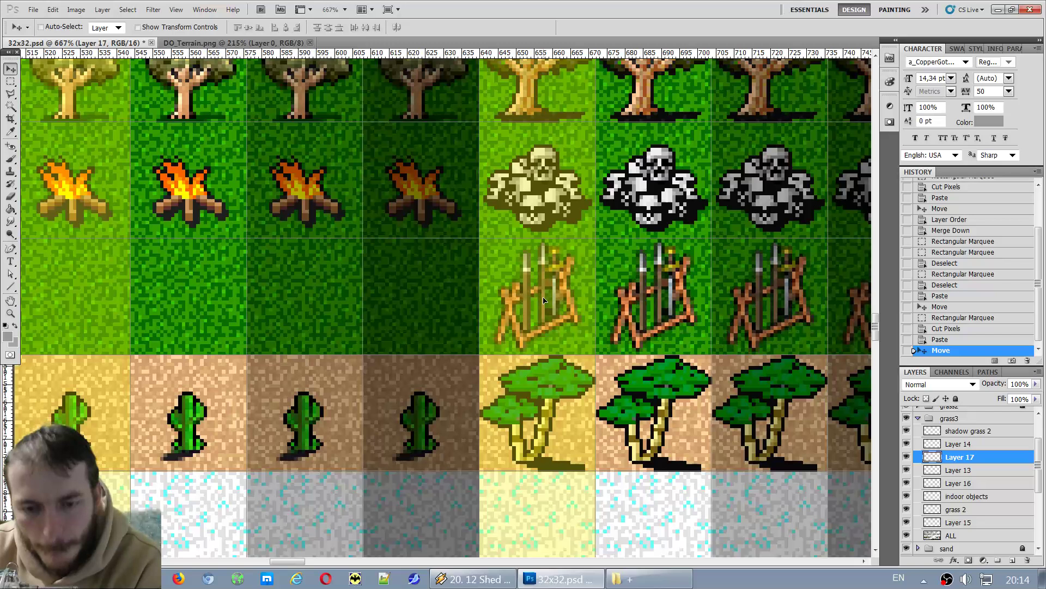
drag(544, 299, 556, 299)
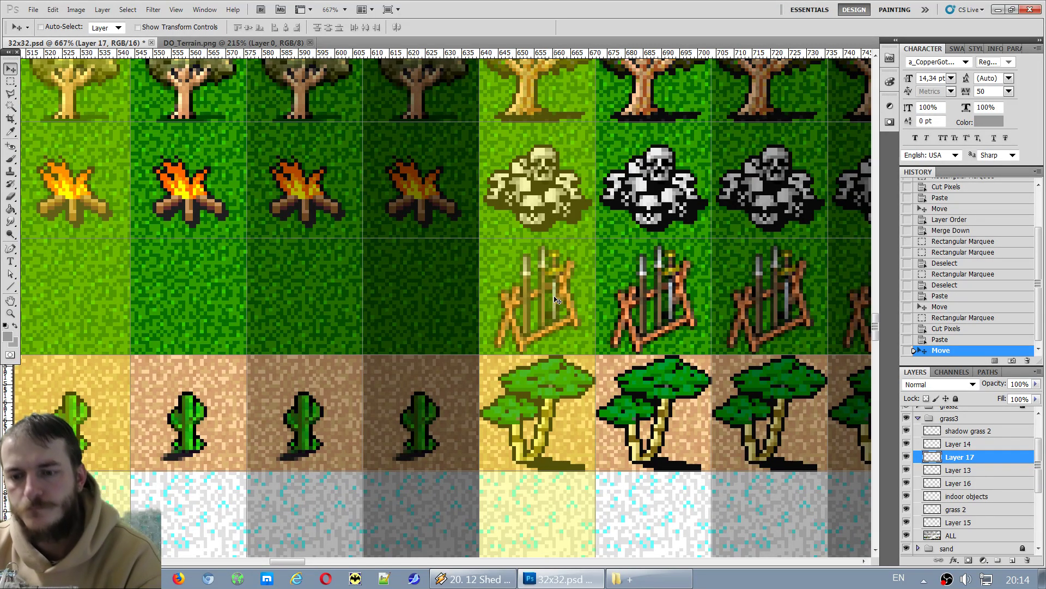
scroll(556, 300, down, 3)
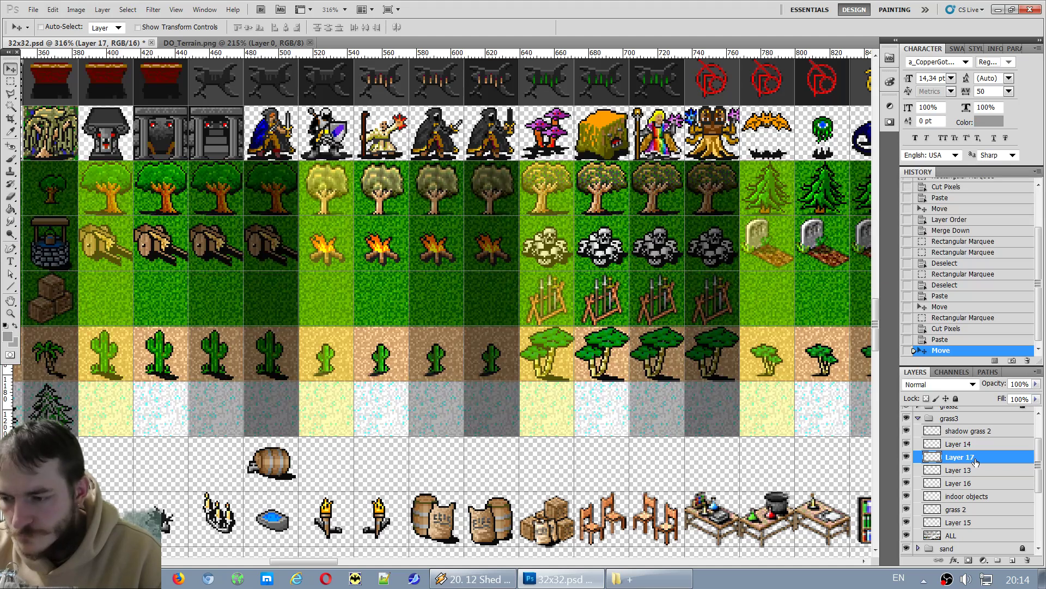
key(ctrl+e)
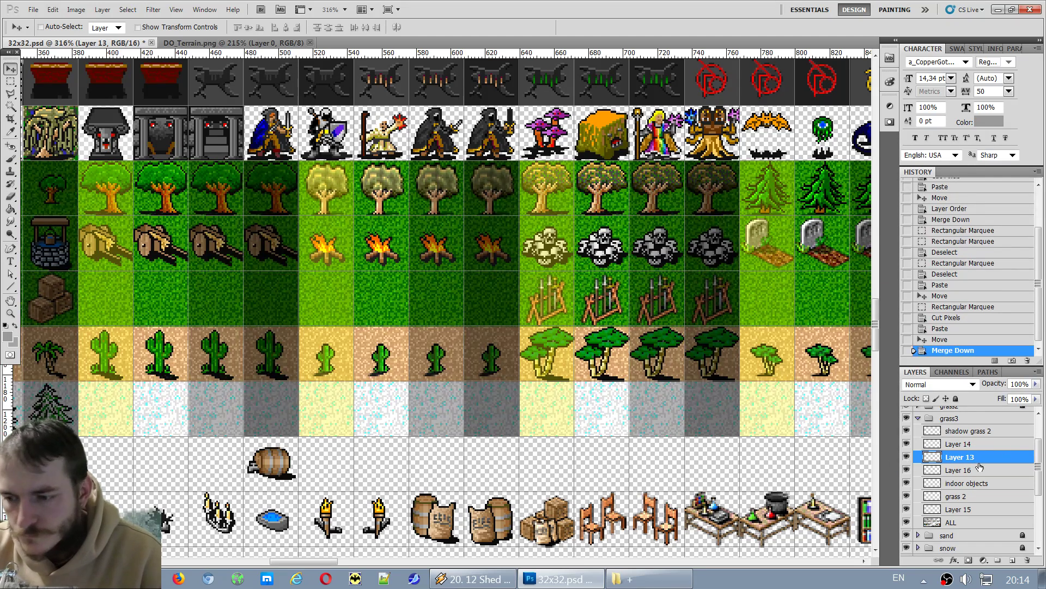
Check Layer 16's contents by toggling its visibility, then cut the barrel from it and paste it again.
click(937, 472)
click(907, 470)
click(907, 469)
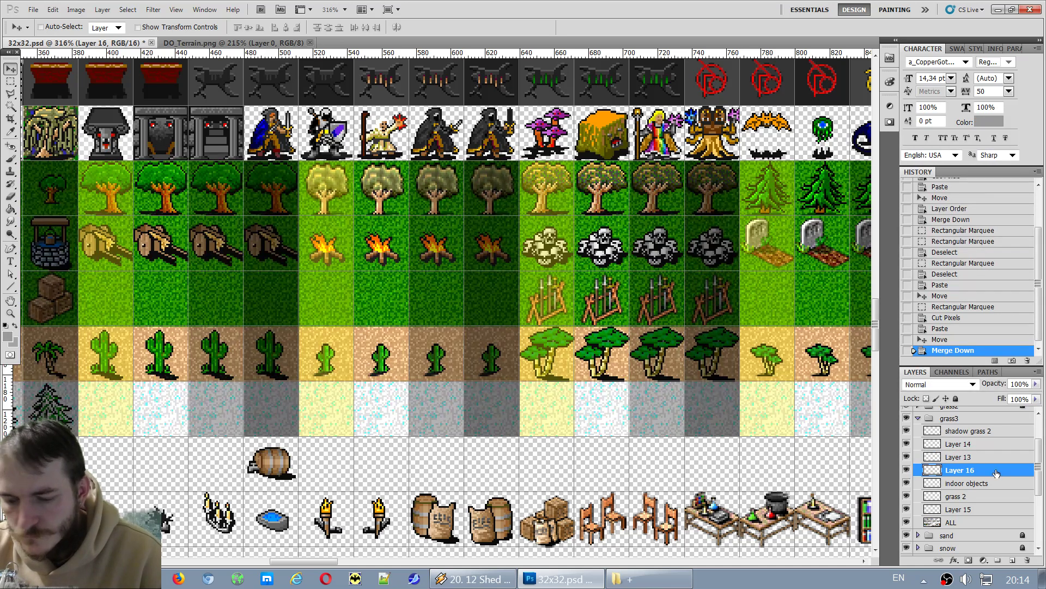
key(m)
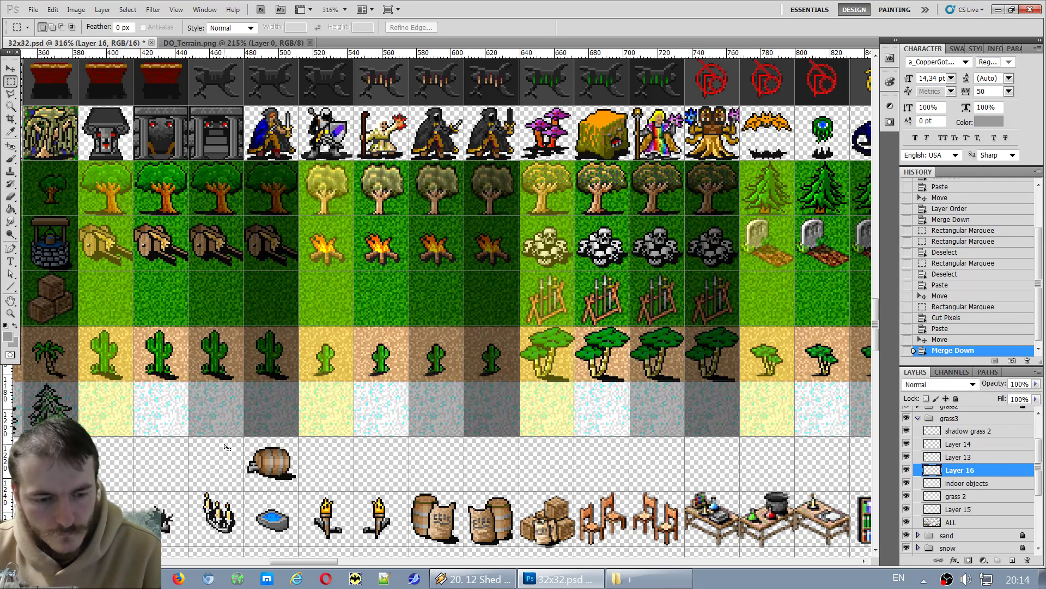
drag(225, 447, 305, 486)
key(ctrl+x)
key(ctrl+v)
key(v)
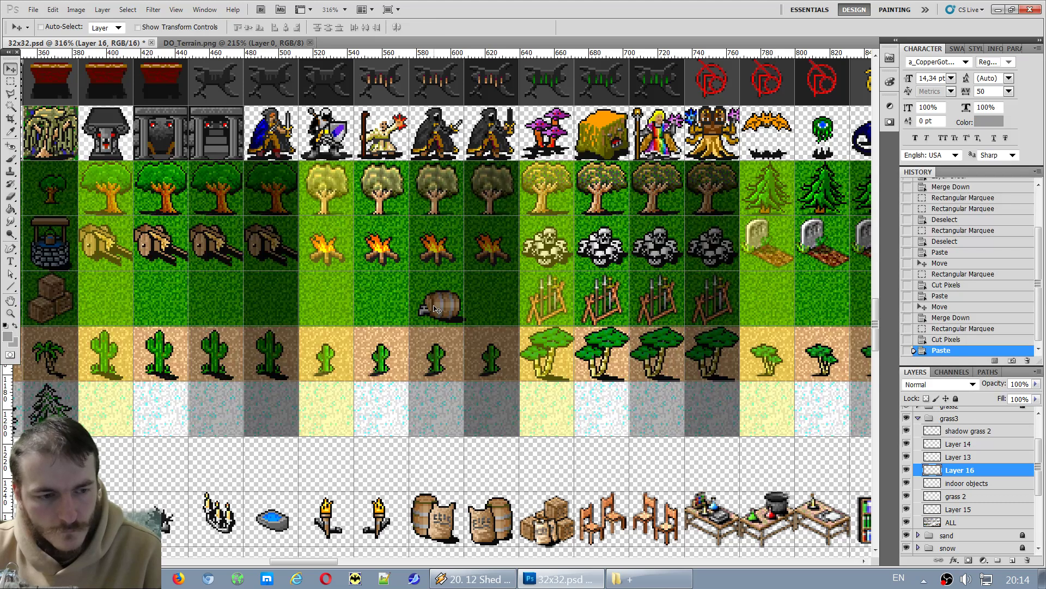
Position the barrel low in the lightest grass cell below the first cart.
drag(436, 309, 93, 301)
scroll(93, 300, up, 3)
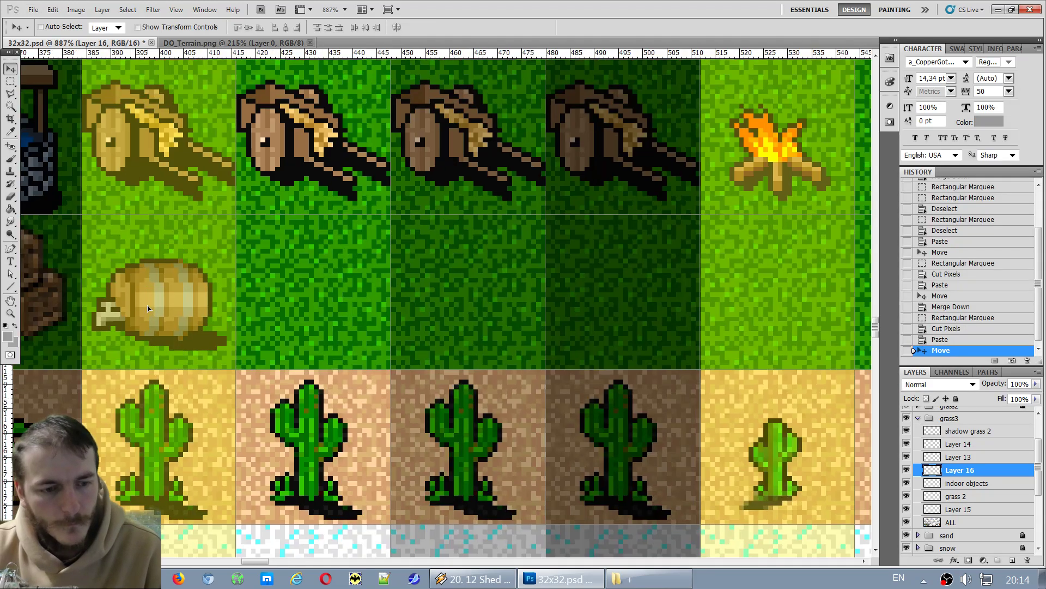
key(Down)
key(Down)
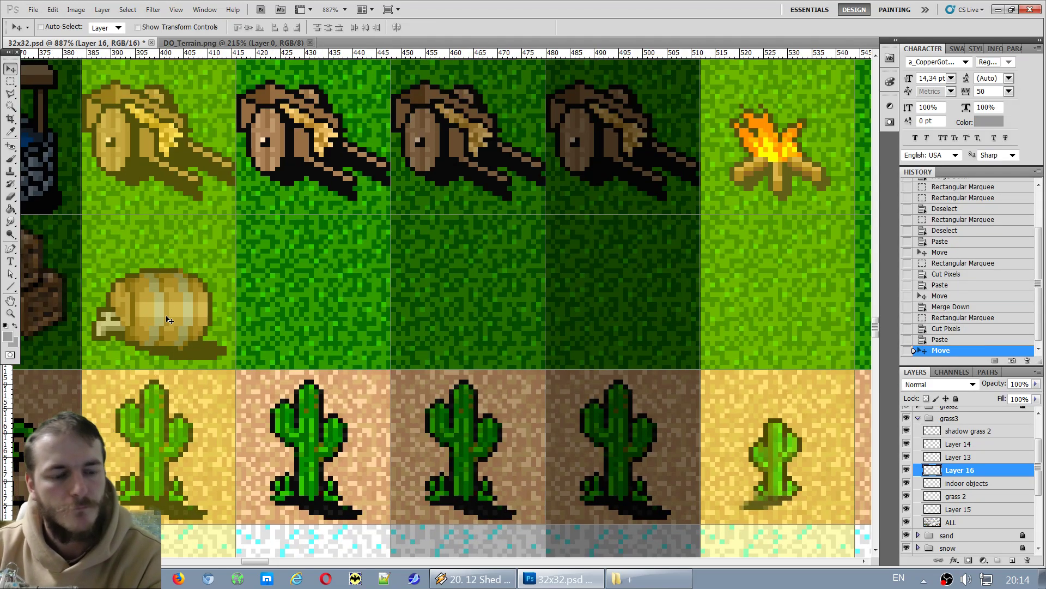
key(Down)
key(Right)
key(Right)
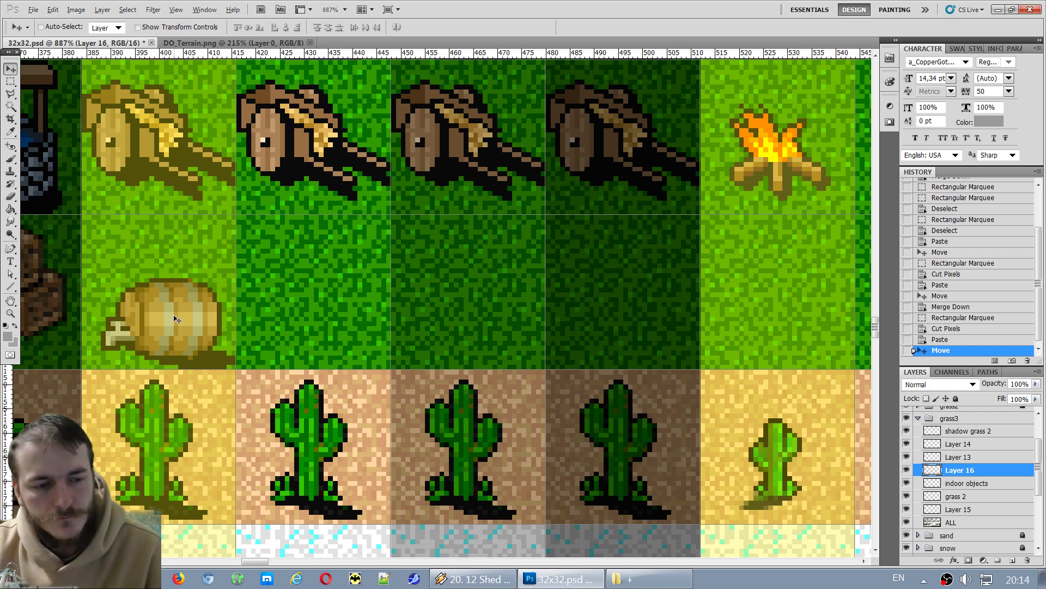
Duplicate the barrel into the three darker grass cells beside it and merge the copies into Layer 16.
drag(177, 319, 476, 332)
drag(475, 331, 642, 335)
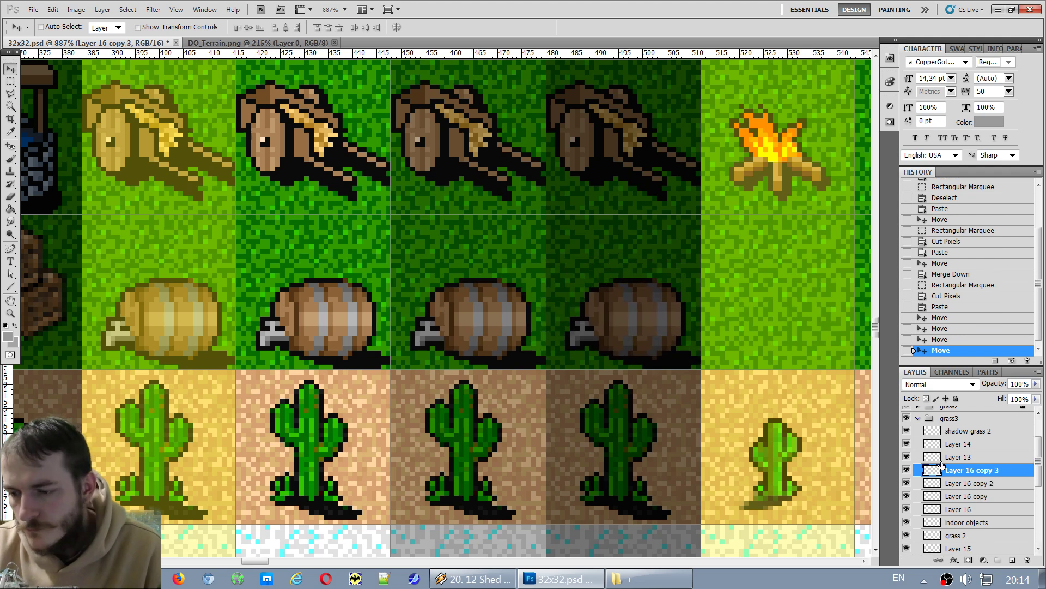
key(ctrl+e)
key(ctrl+e)
key(ctrl+e)
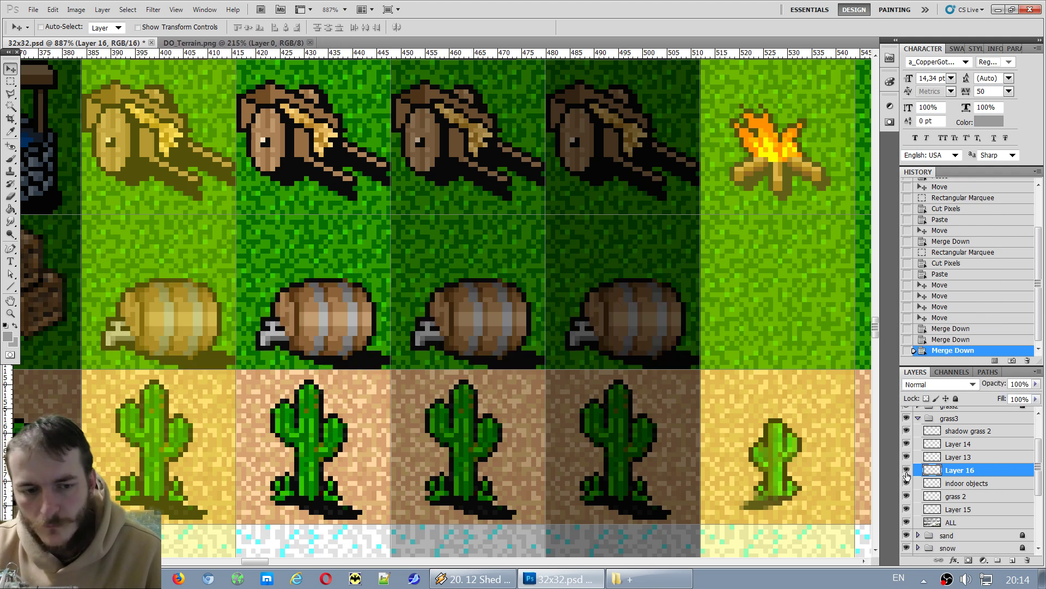
Nudge the row of four barrels two pixels left and two pixels up within their cells.
key(Left)
key(Left)
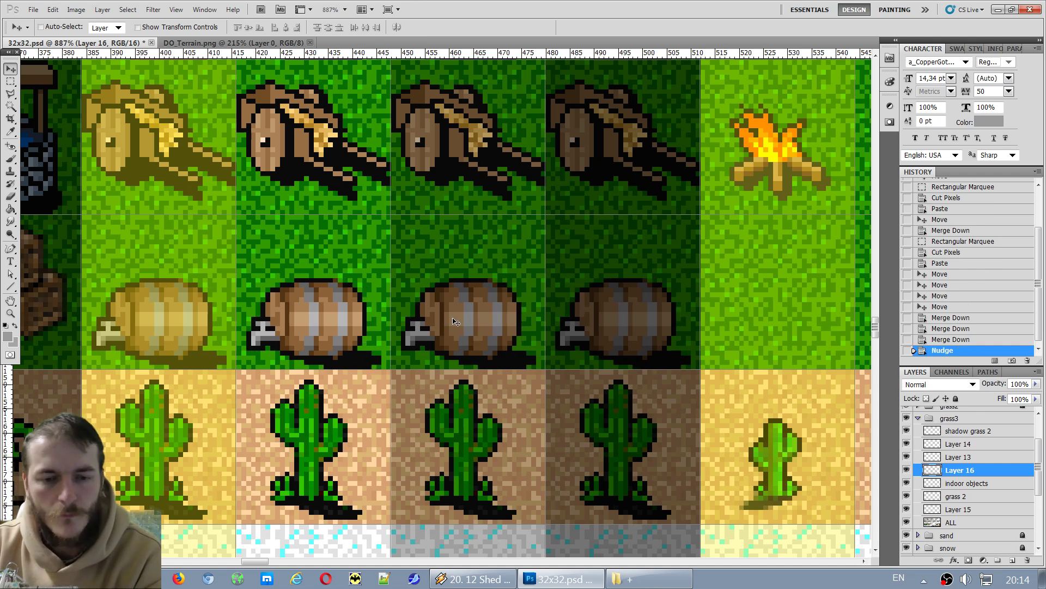
key(Up)
key(Up)
scroll(456, 321, down, 2)
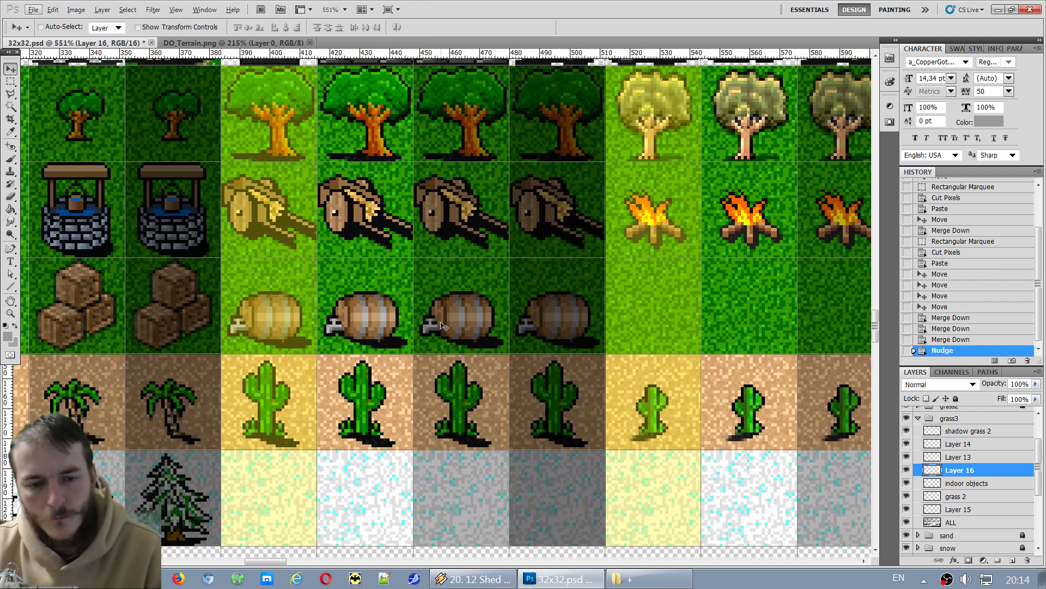
Check Layer 13's contents by toggling its visibility and merge it down into Layer 16.
scroll(444, 326, down, 1)
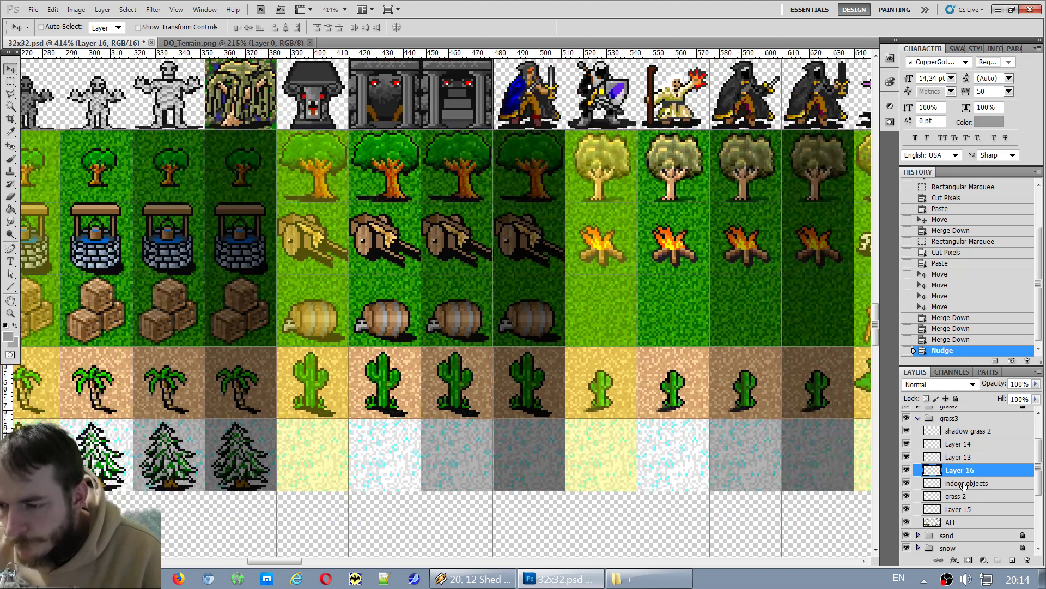
click(910, 458)
click(909, 457)
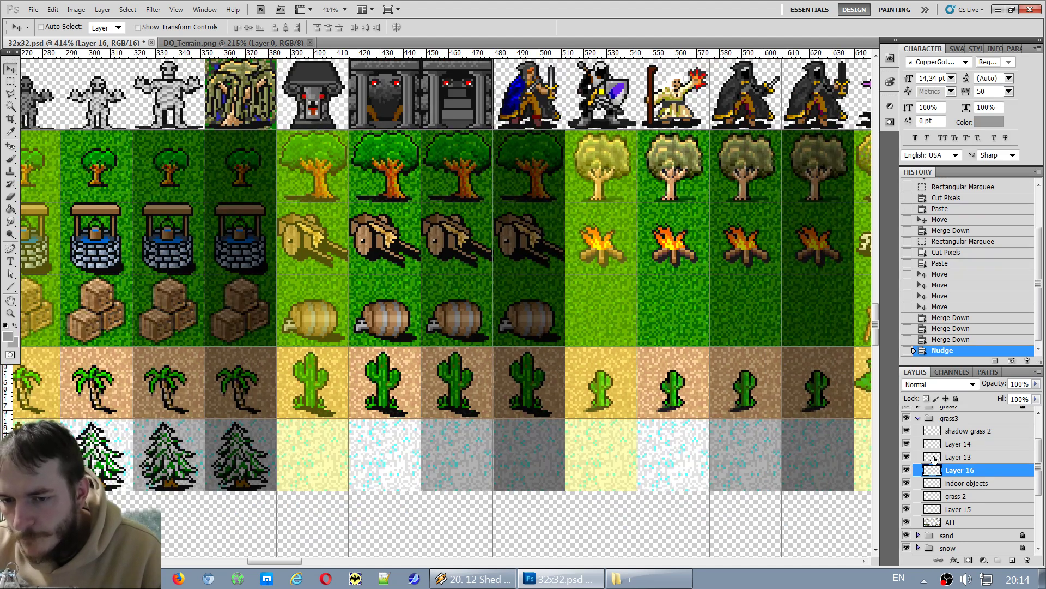
key(ctrl+e)
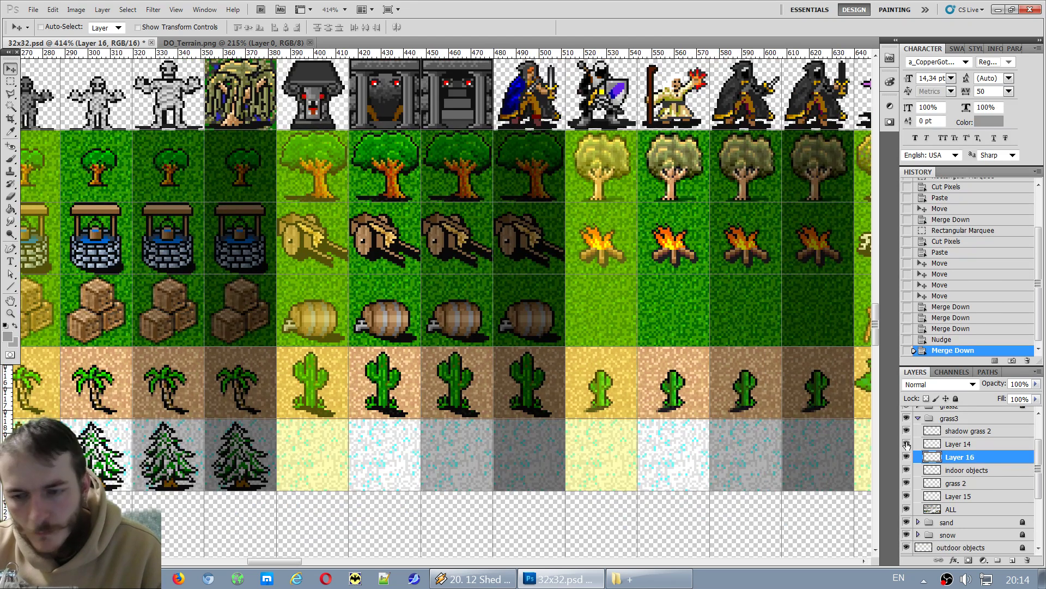
Look over the layer list and the whole tile sheet around the grass and indoor objects rows.
scroll(906, 446, down, 2)
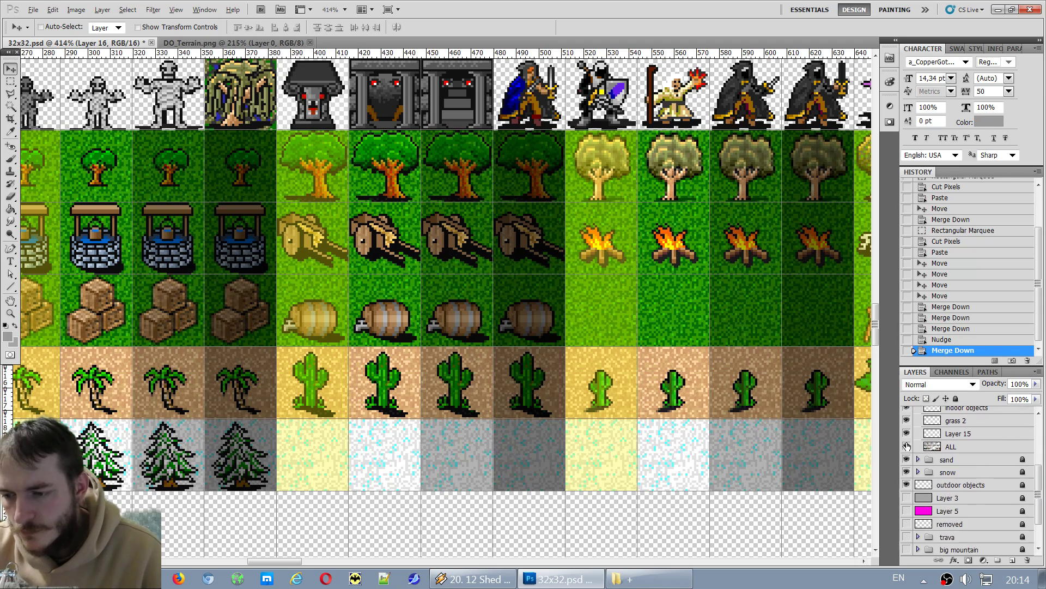
scroll(906, 479, up, 3)
key(ctrl+minus)
key(ctrl+minus)
key(ctrl+minus)
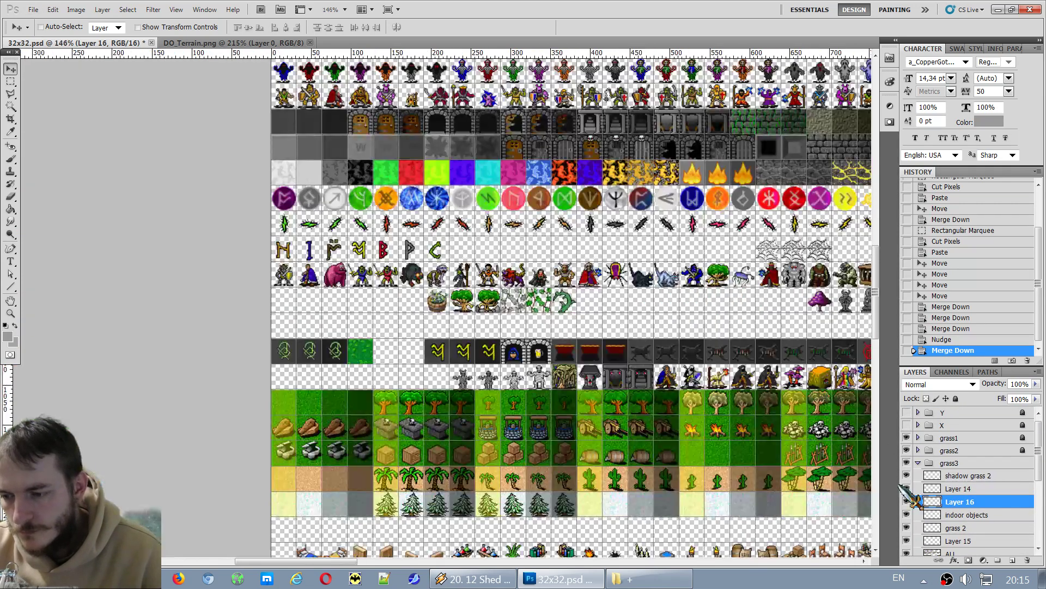
scroll(809, 500, down, 3)
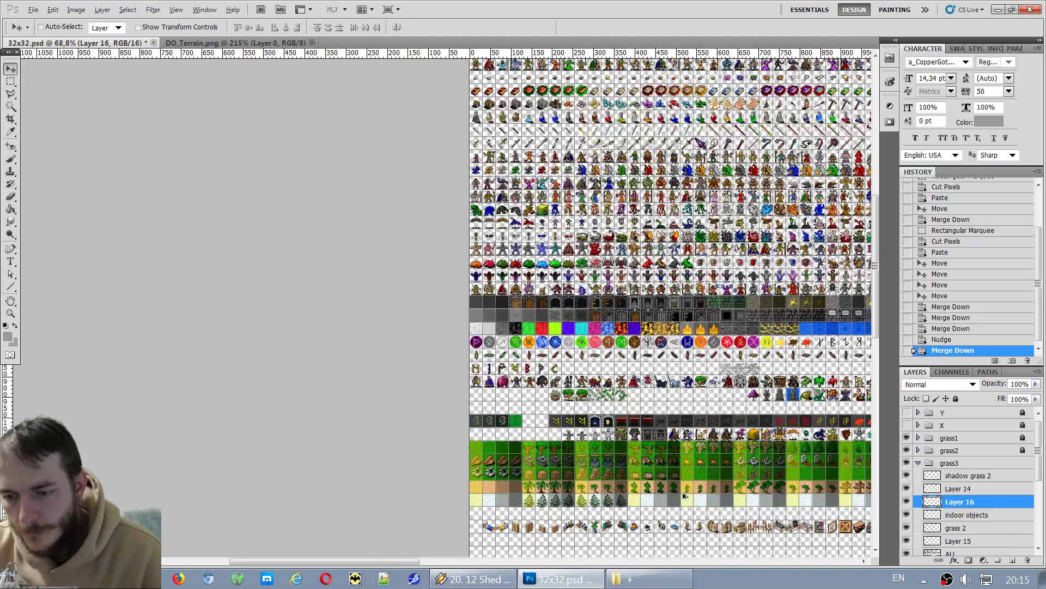
scroll(809, 501, up, 2)
scroll(809, 500, up, 2)
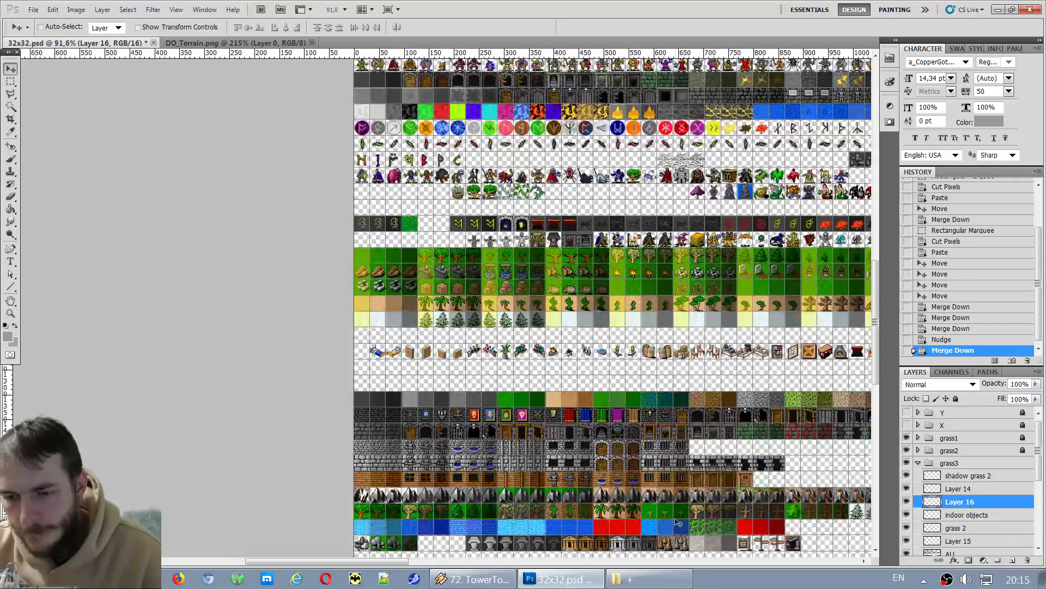
drag(391, 560, 473, 559)
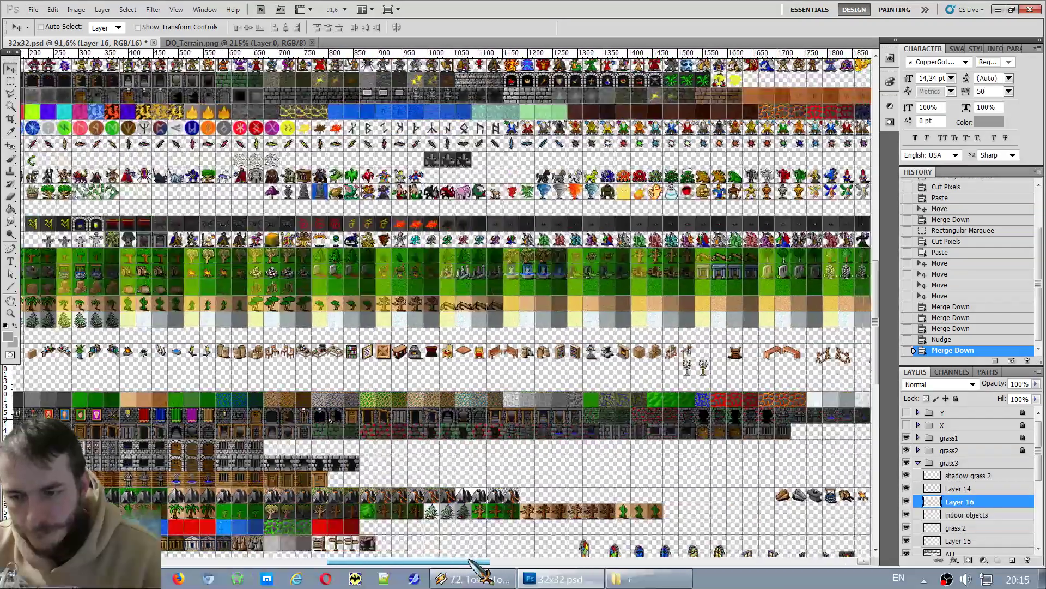
Check shadow grass 2 and Layer 14 by toggling their visibility, and move Layer 14 directly below indoor objects.
click(906, 476)
click(906, 476)
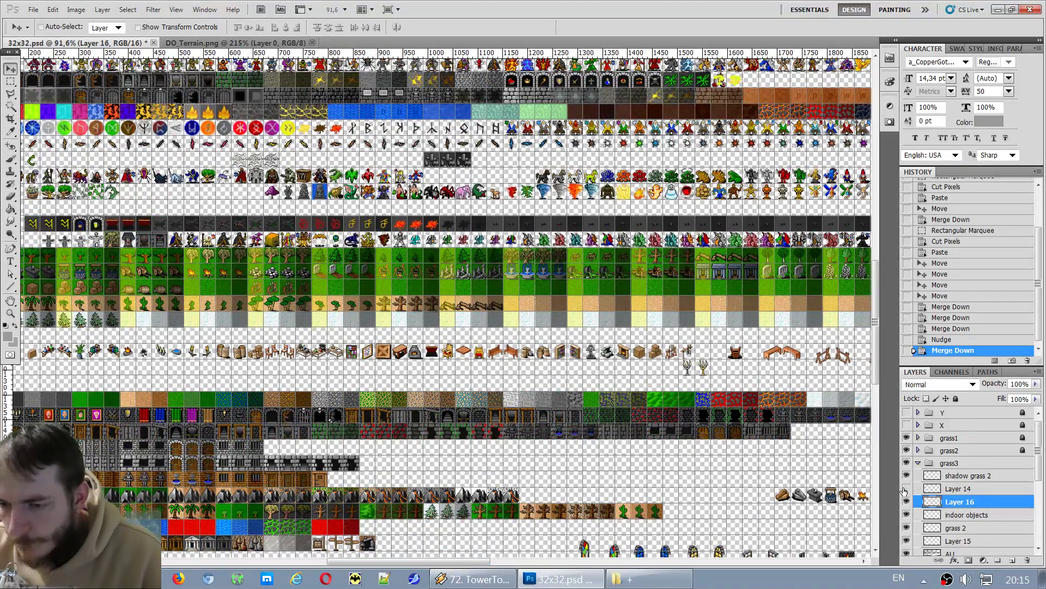
click(904, 490)
click(904, 490)
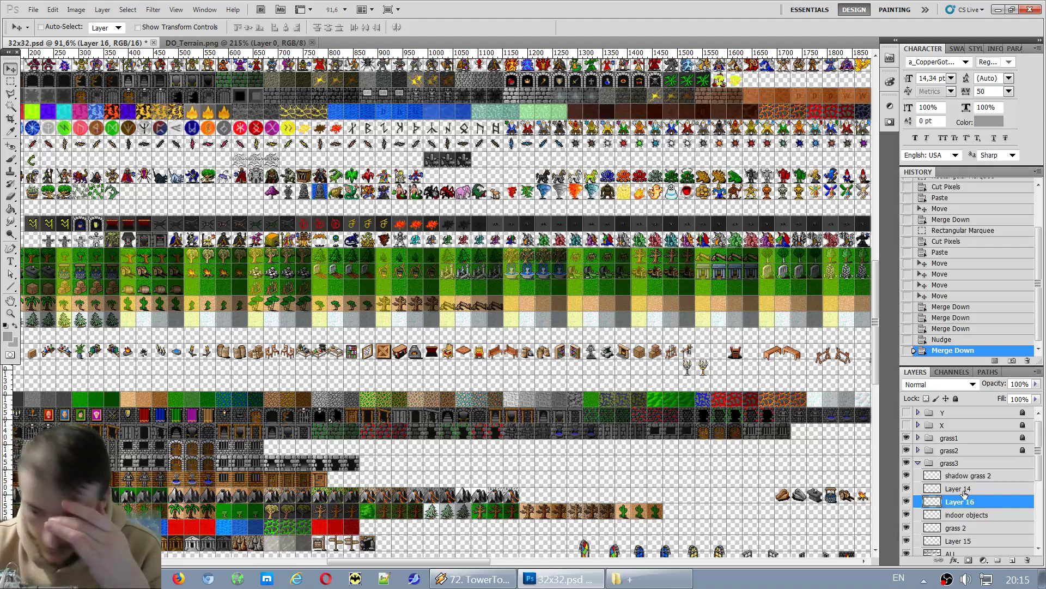
drag(951, 488, 978, 520)
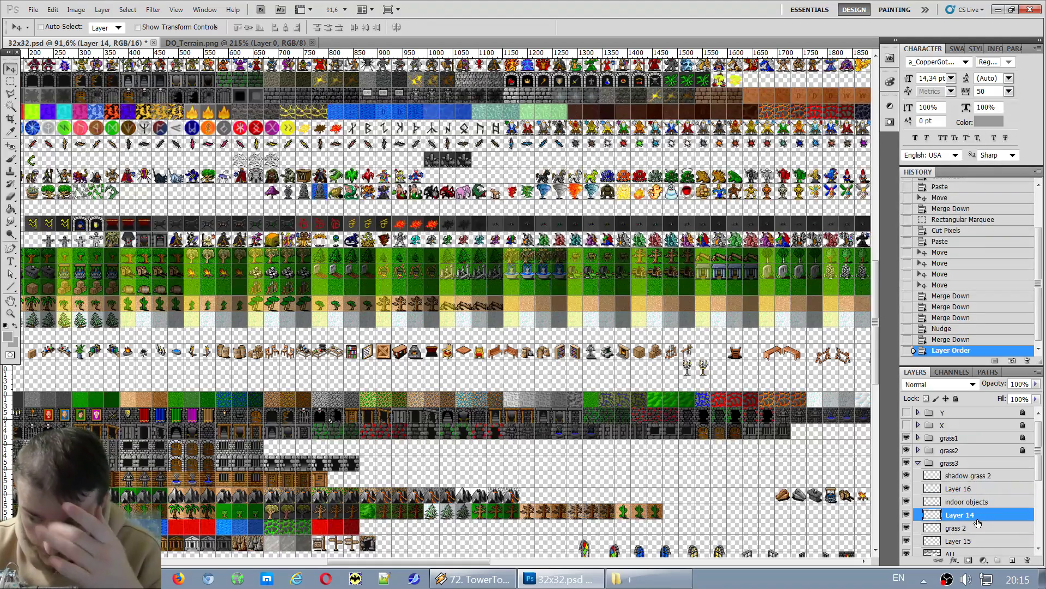
Check Layer 16's contents by toggling its visibility and examine the loose window sprites below the tile rows.
click(904, 490)
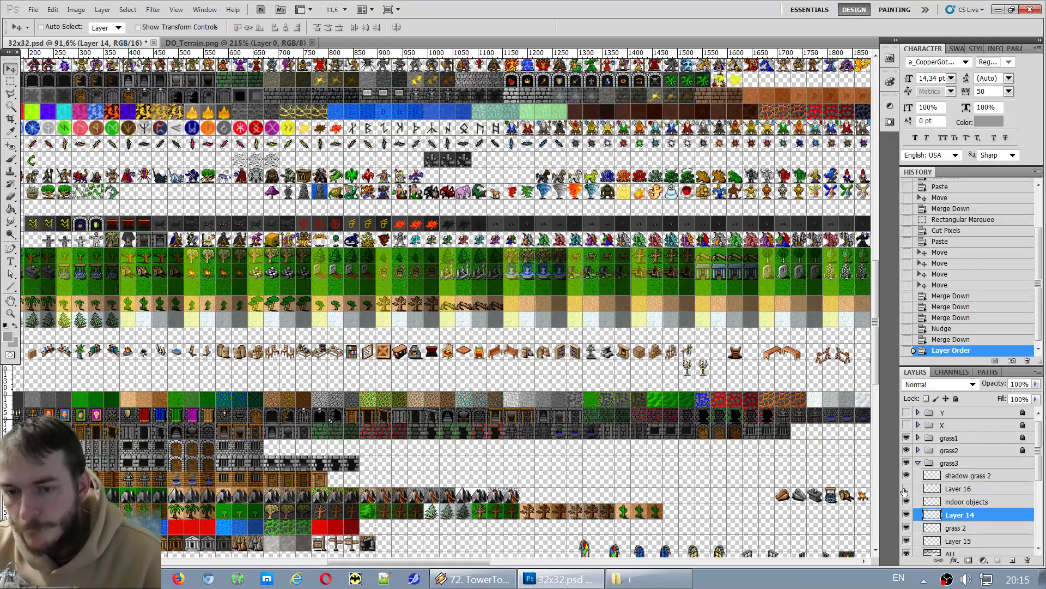
click(905, 490)
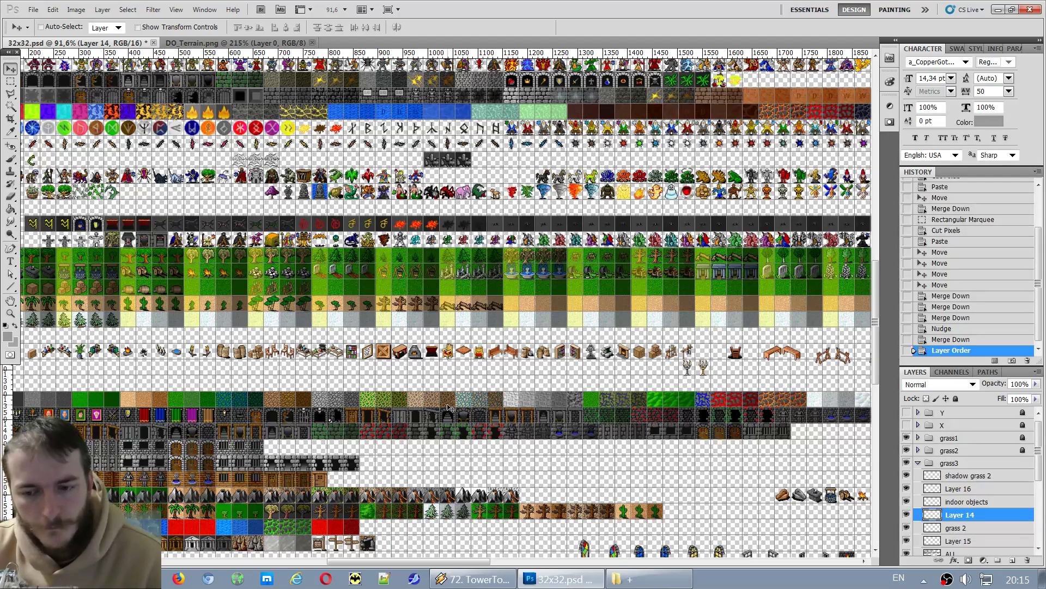
scroll(448, 408, down, 4)
alt+scroll(515, 429, up, 3)
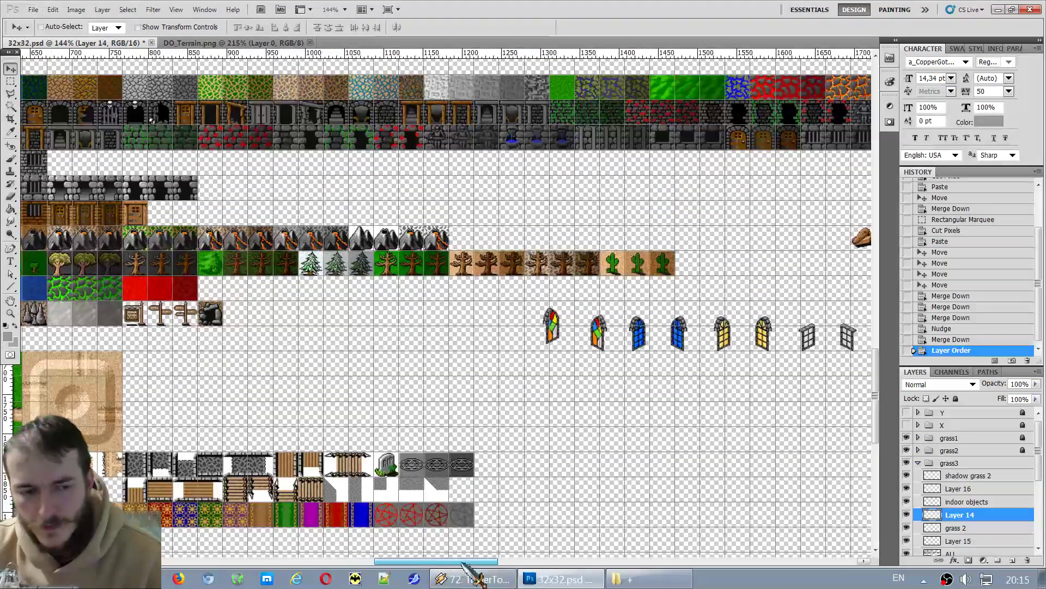
Copy the blue puddle sprite at the end of the outdoor objects row from the outdoor objects layer and clear the selection.
drag(464, 563, 596, 563)
alt+scroll(618, 207, up, 1)
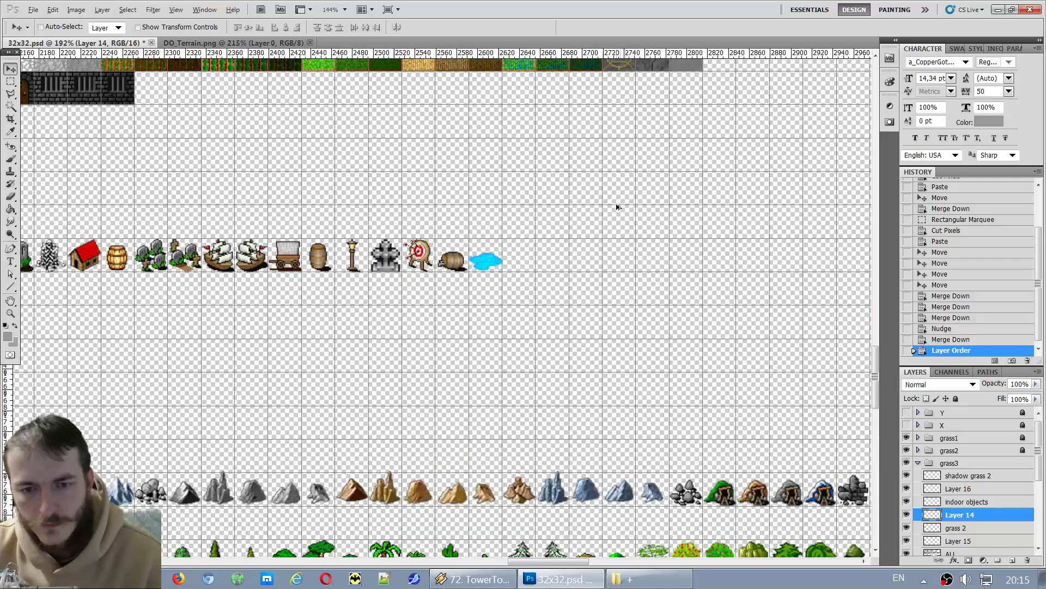
alt+scroll(617, 207, up, 1)
click(10, 81)
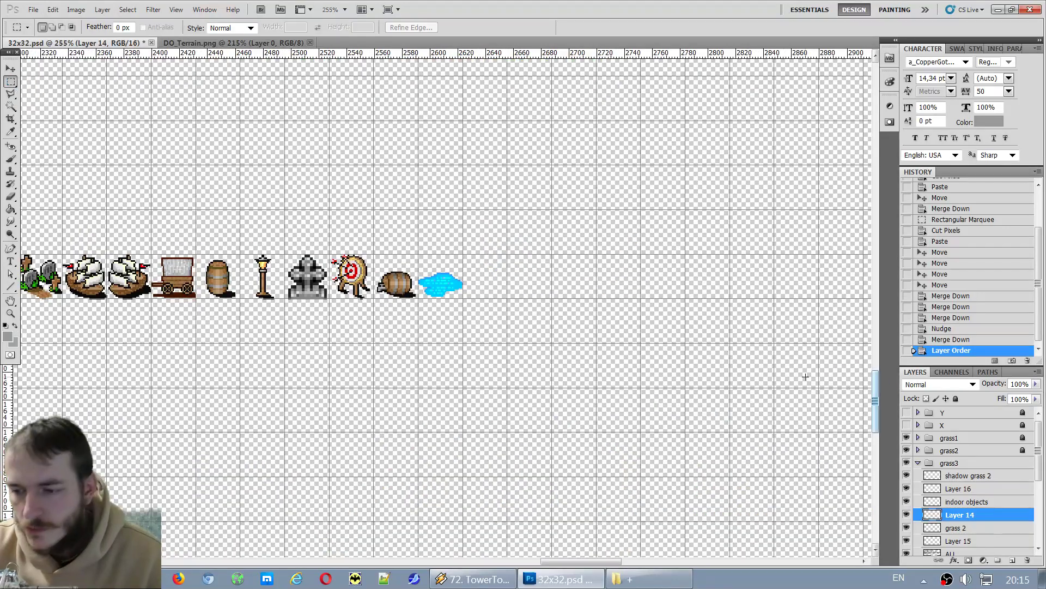
scroll(973, 482, down, 3)
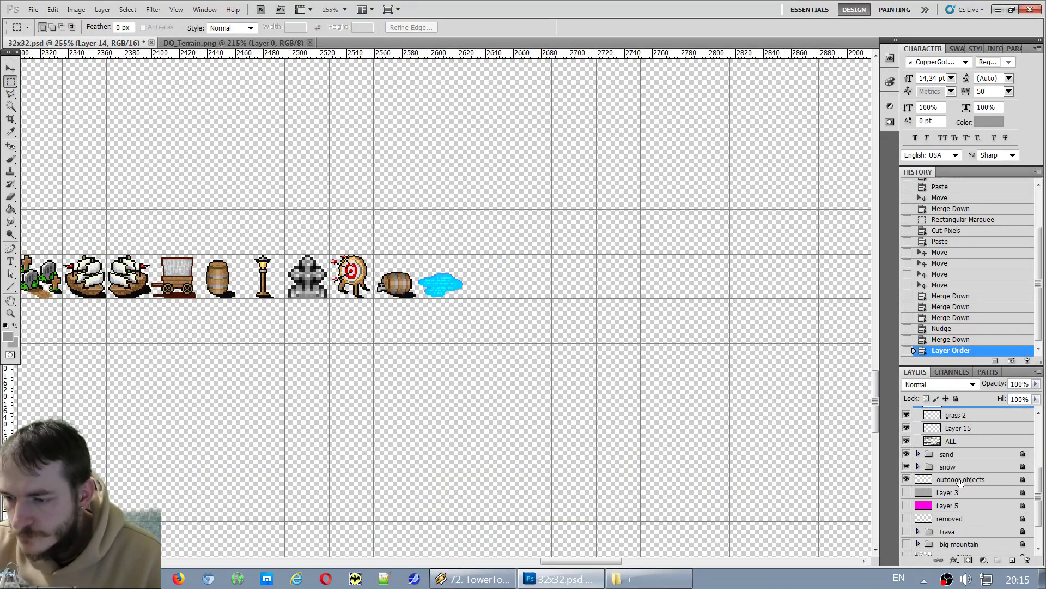
click(961, 480)
drag(418, 244, 493, 314)
alt+scroll(429, 246, up, 4)
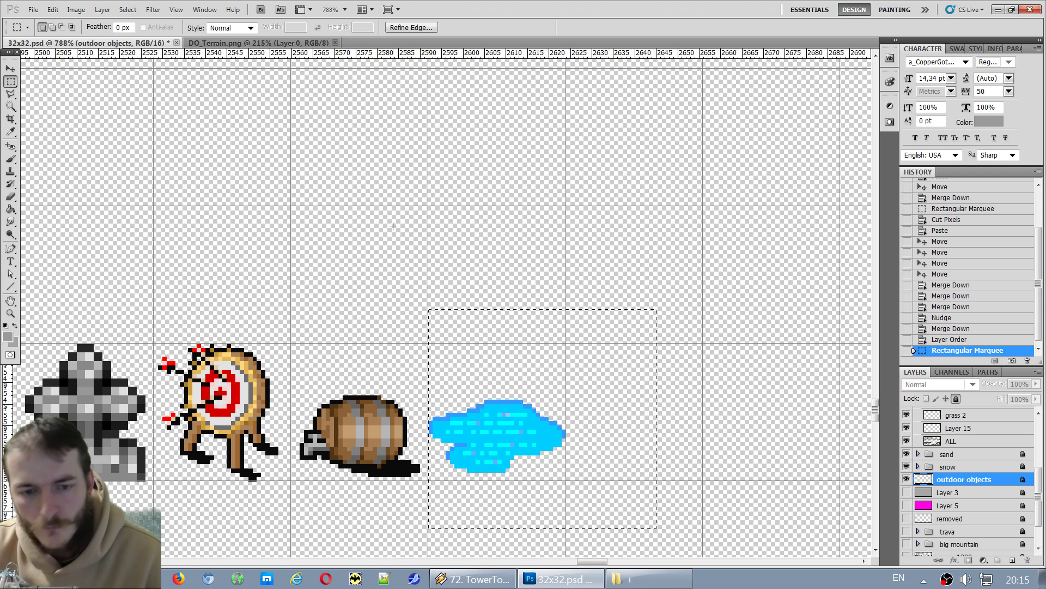
key(ctrl+d)
alt+scroll(175, 248, down, 10)
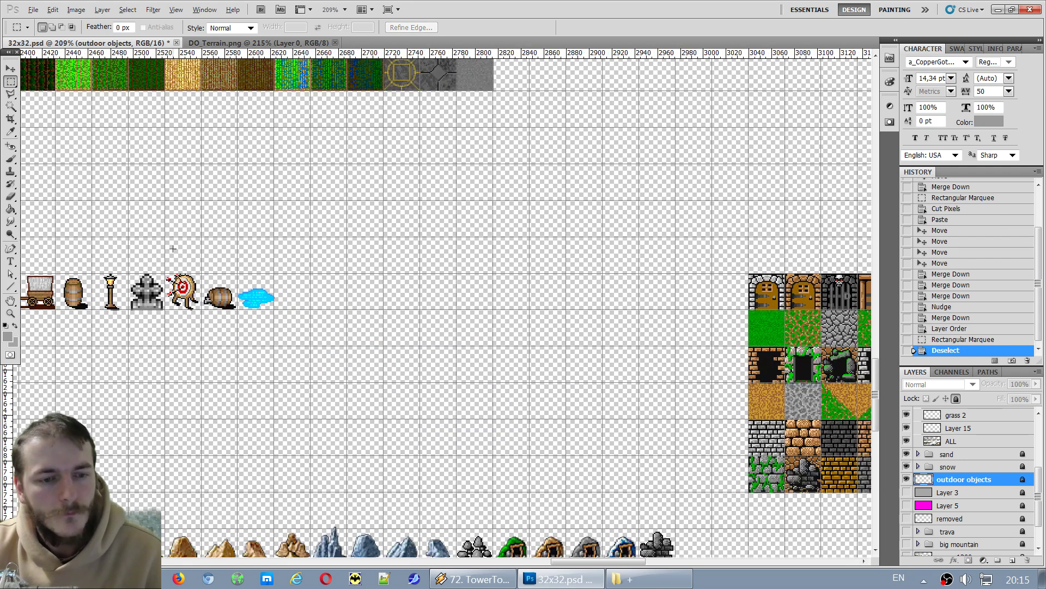
Paste the puddle above Layer 16 and place it in the empty bright grass tile between the barrels and the weapon racks.
scroll(525, 572, up, 5)
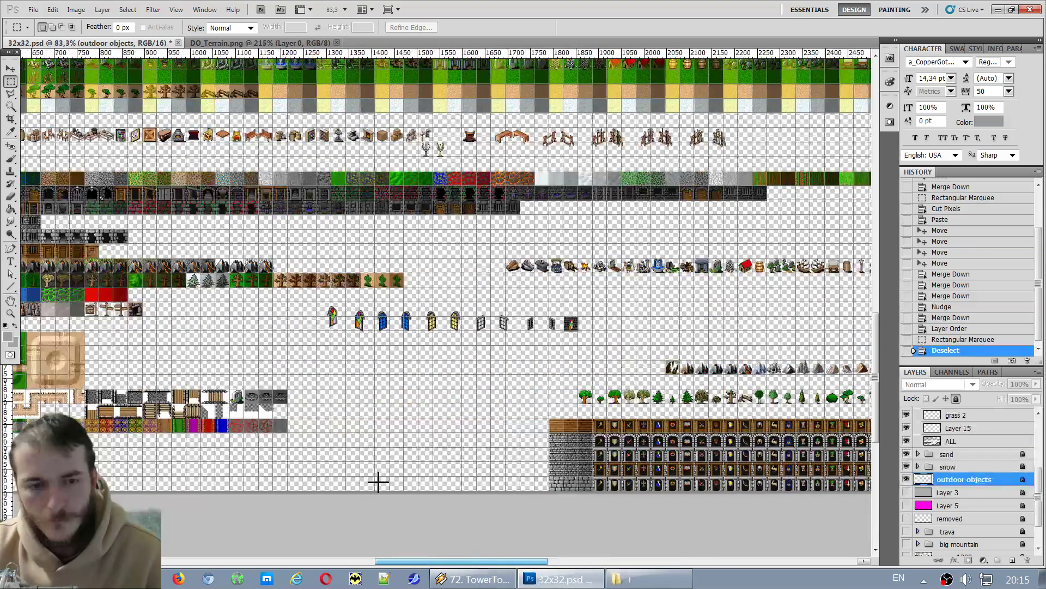
scroll(374, 484, left, 10)
scroll(277, 279, up, 3)
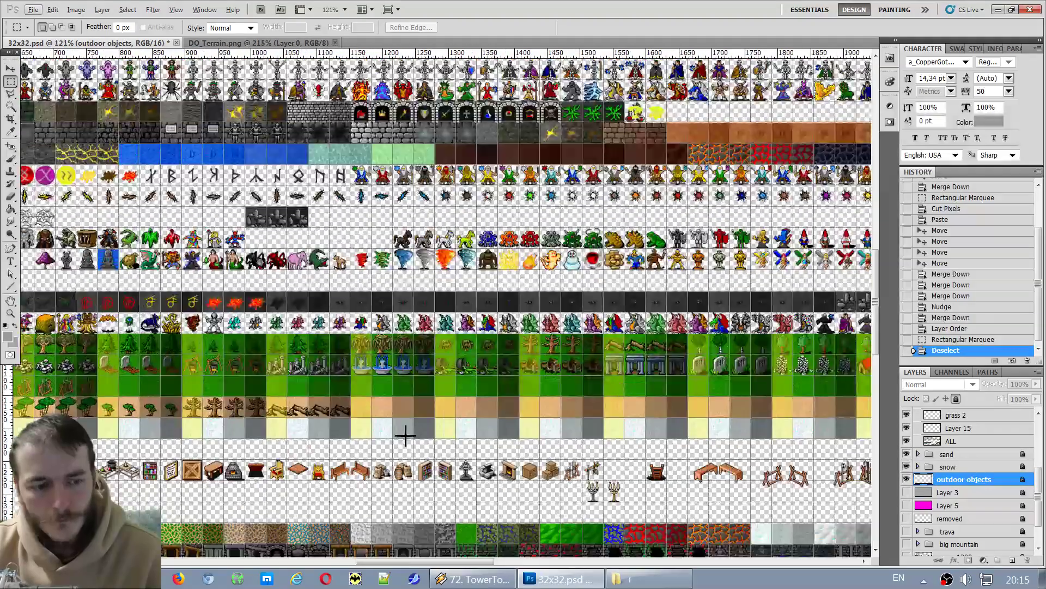
scroll(457, 434, up, 5)
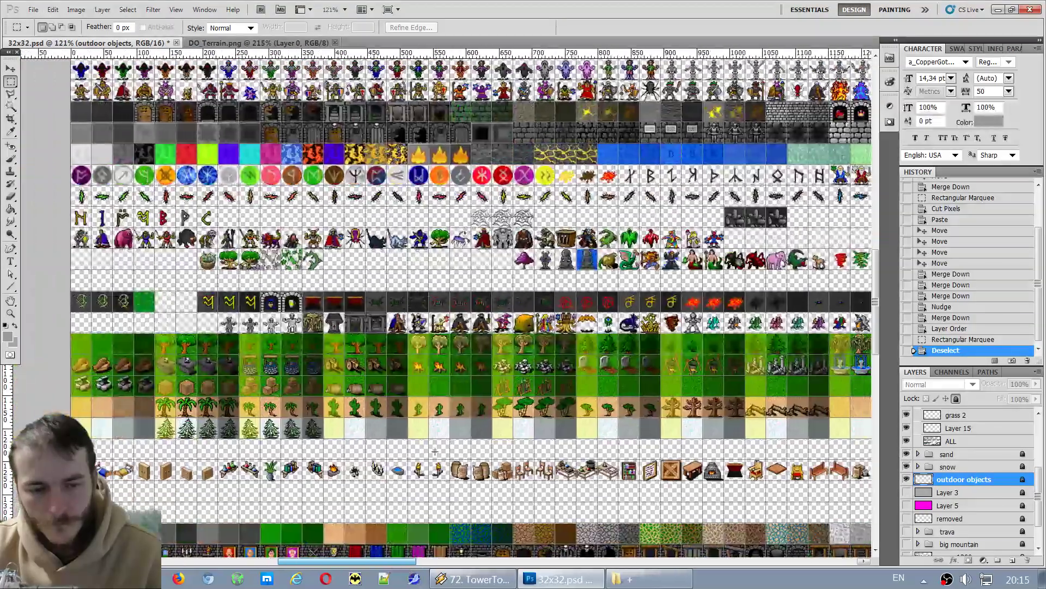
key(v)
key(ctrl+v)
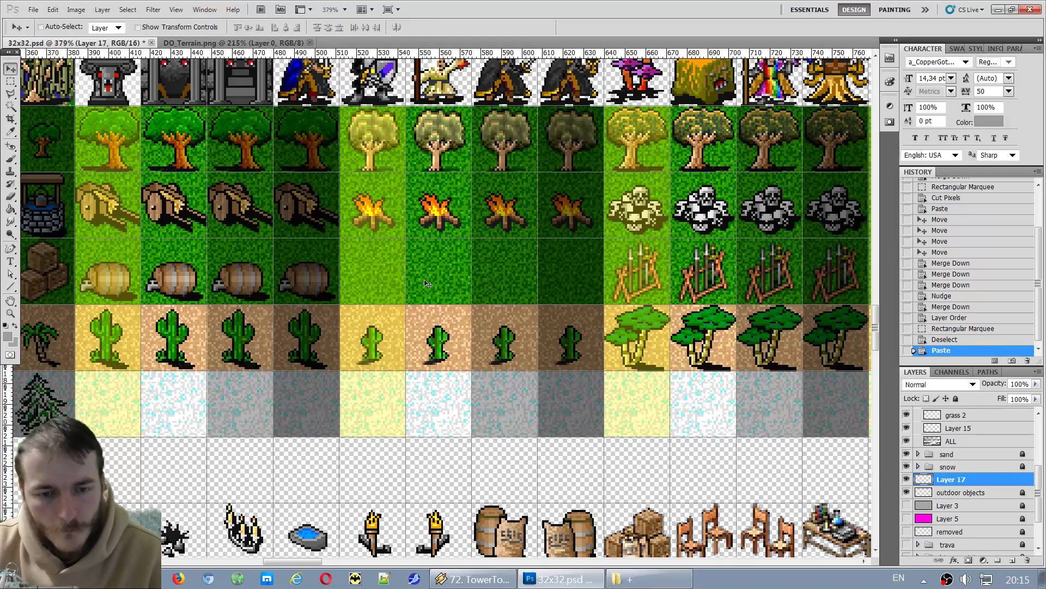
key(ctrl+z)
scroll(1012, 485, up, 3)
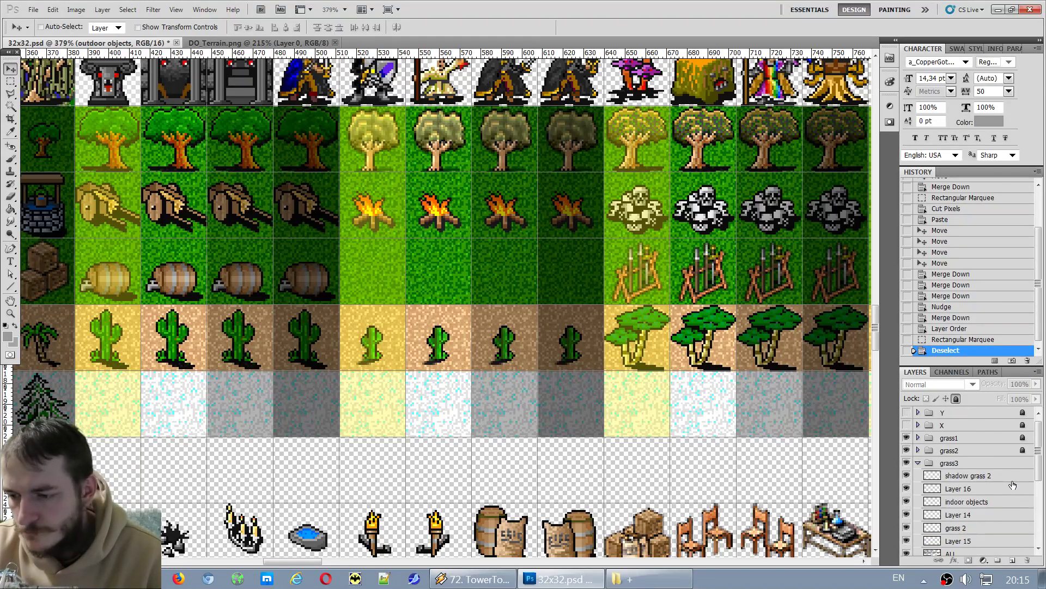
click(965, 487)
key(ctrl+v)
drag(437, 313, 373, 285)
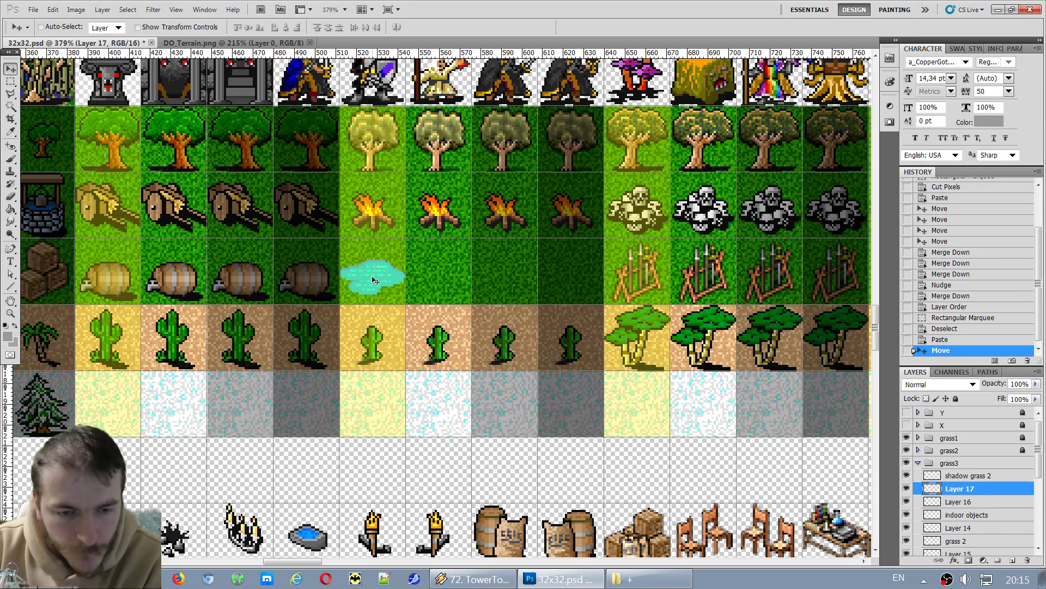
drag(374, 280, 374, 279)
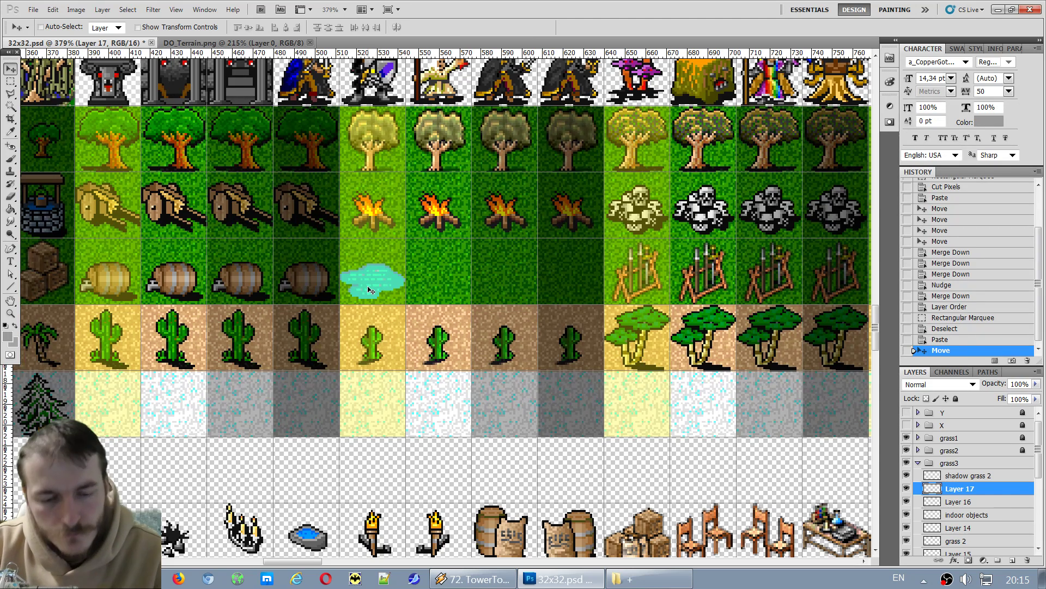
Shift the pasted puddle down to the lower edge of its bright grass tile.
key(Down)
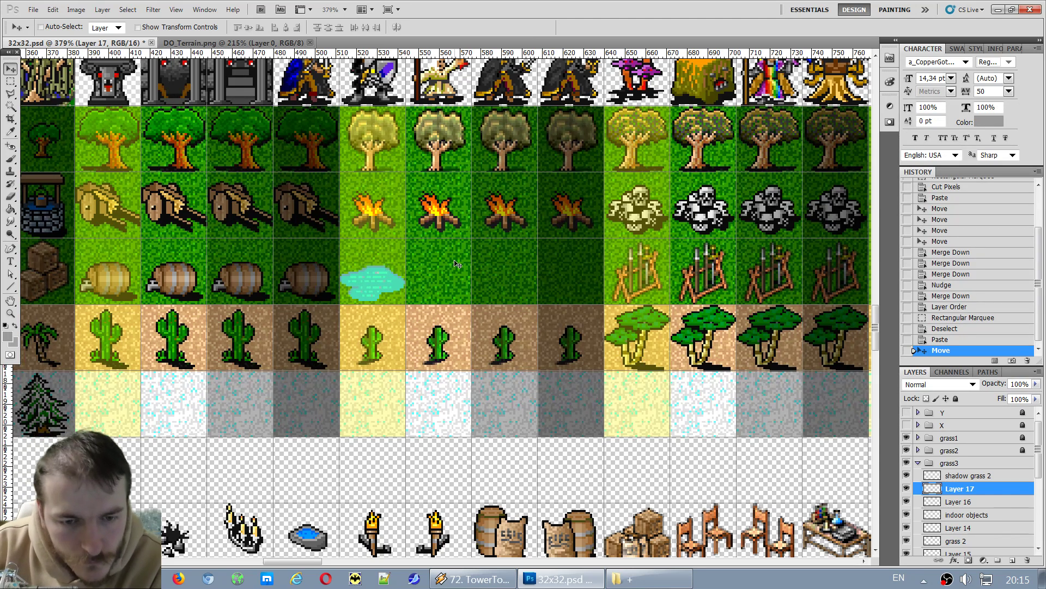
key(Down)
key(Down)
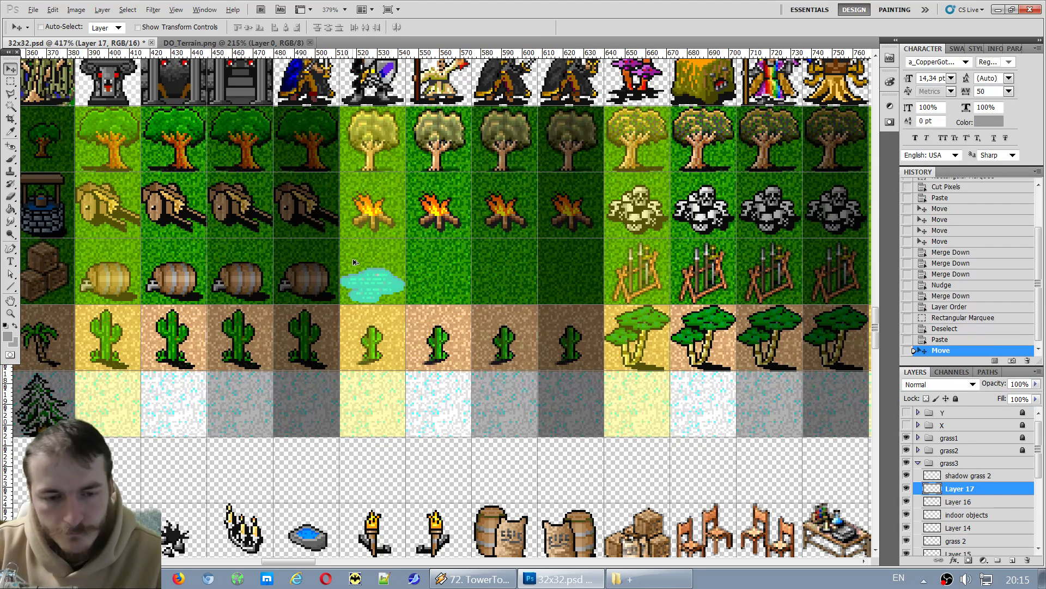
scroll(354, 262, up, 3)
key(Down)
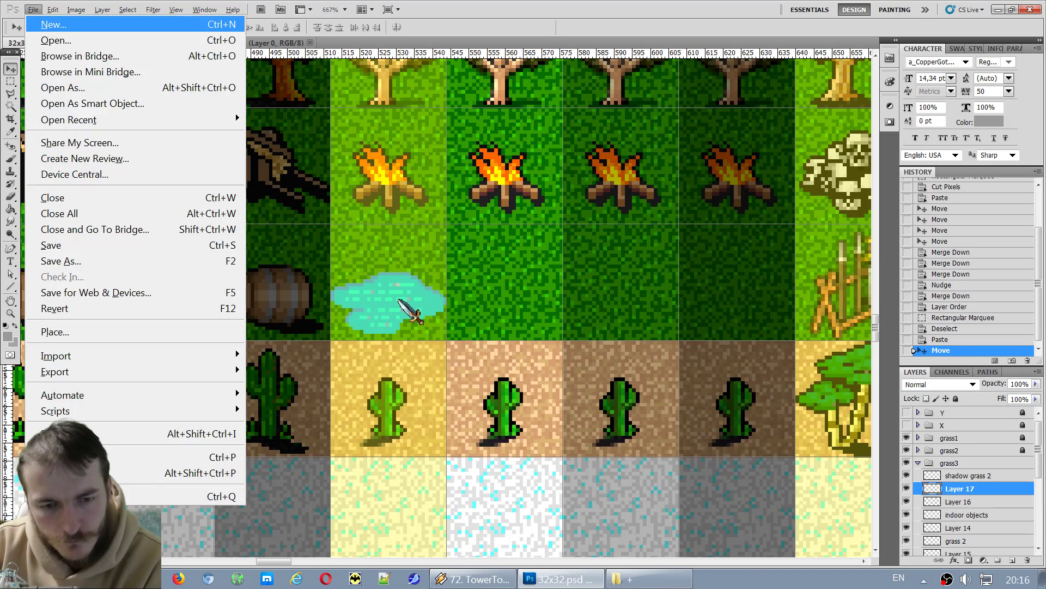
key(Escape)
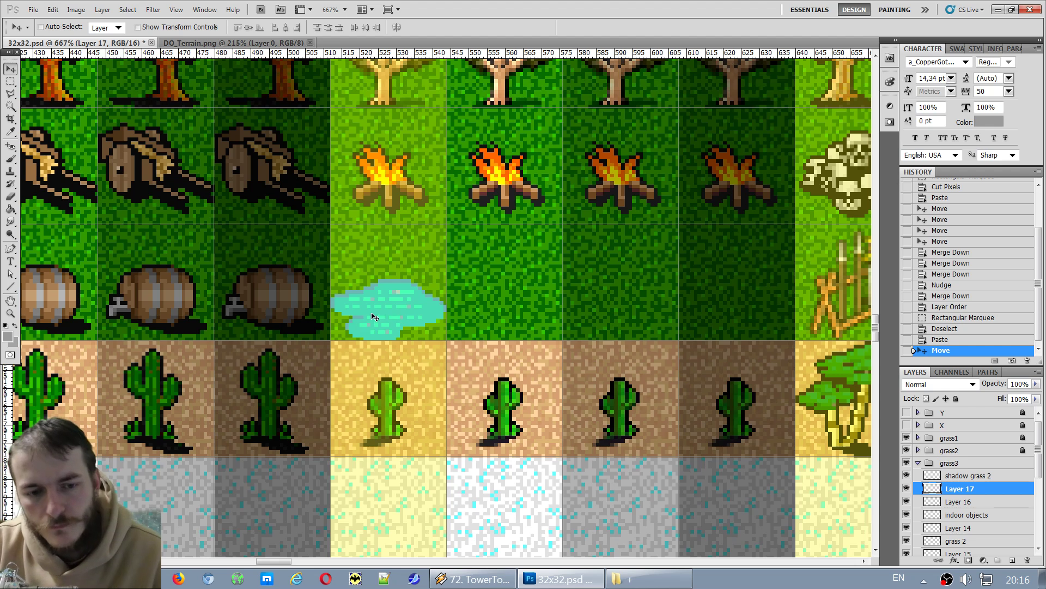
Duplicate the Layer 17 puddle into the three neighbouring darker grass tiles and merge the copies down into Layer 17.
click(959, 475)
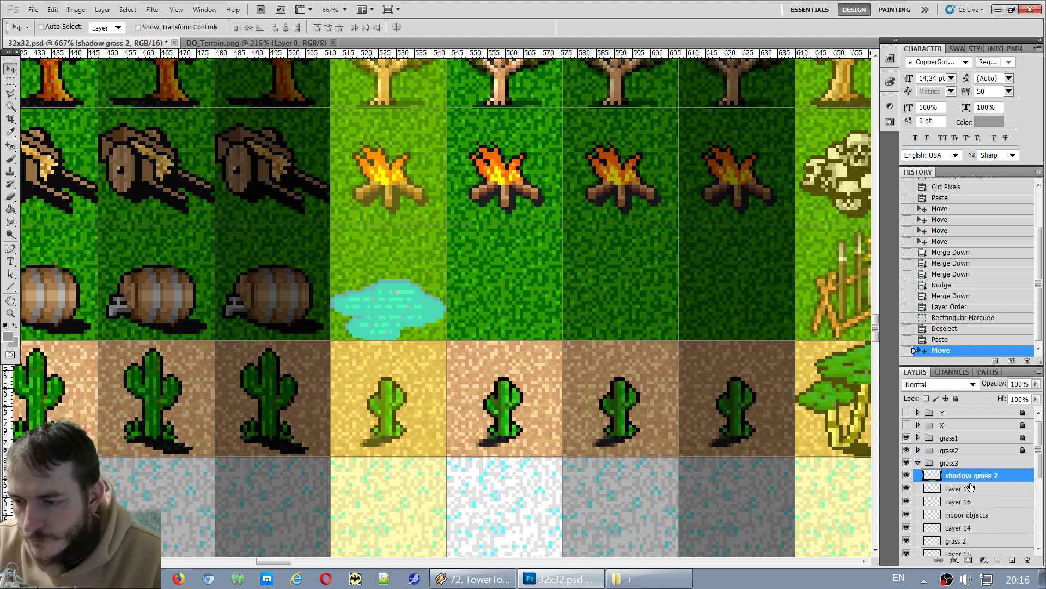
click(972, 488)
click(970, 475)
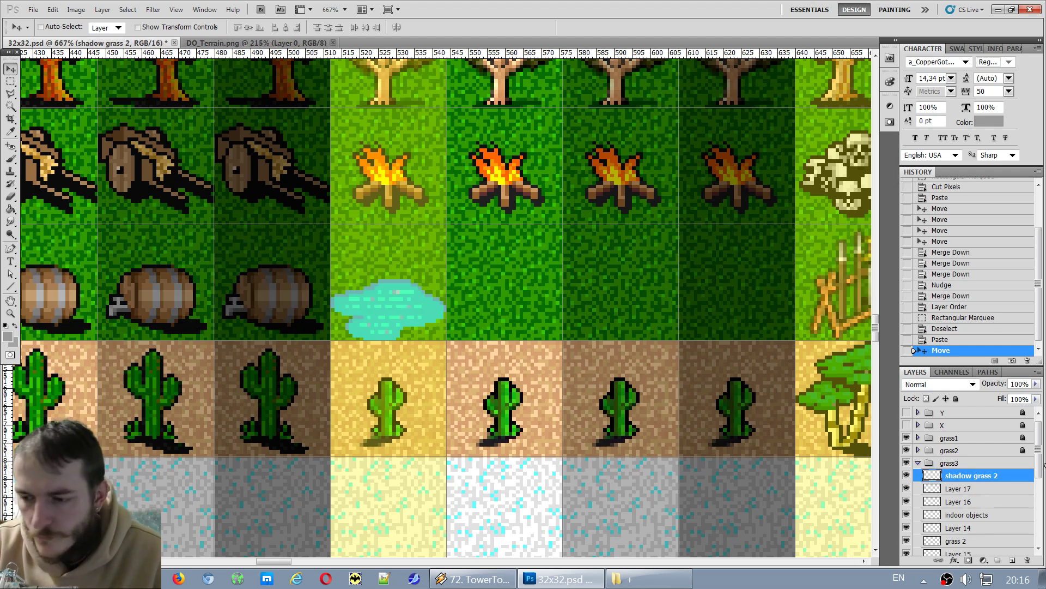
click(971, 492)
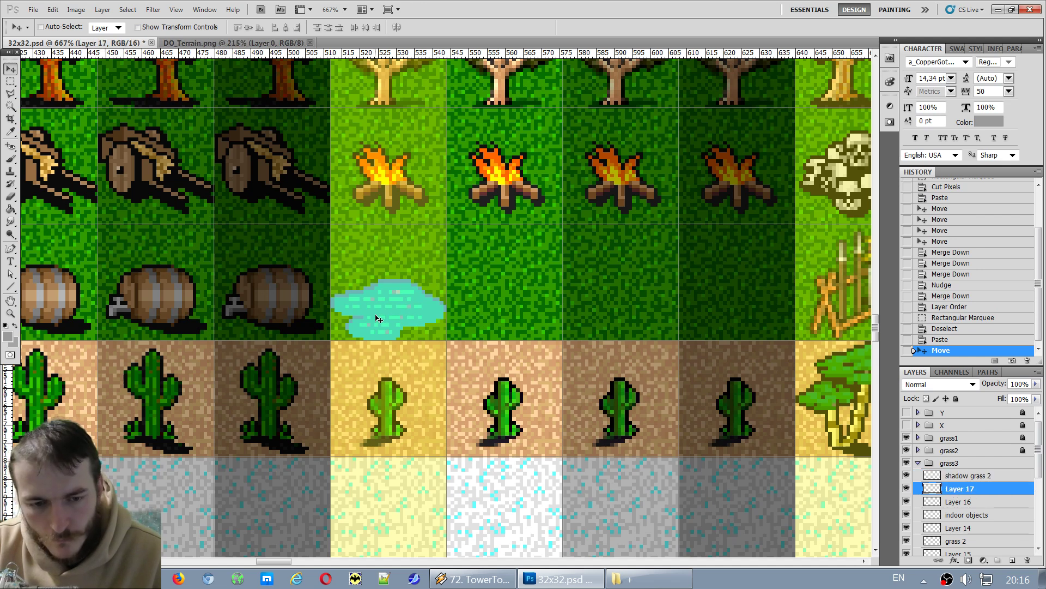
drag(390, 315, 725, 306)
key(ctrl+e)
key(ctrl+e)
key(ctrl+e)
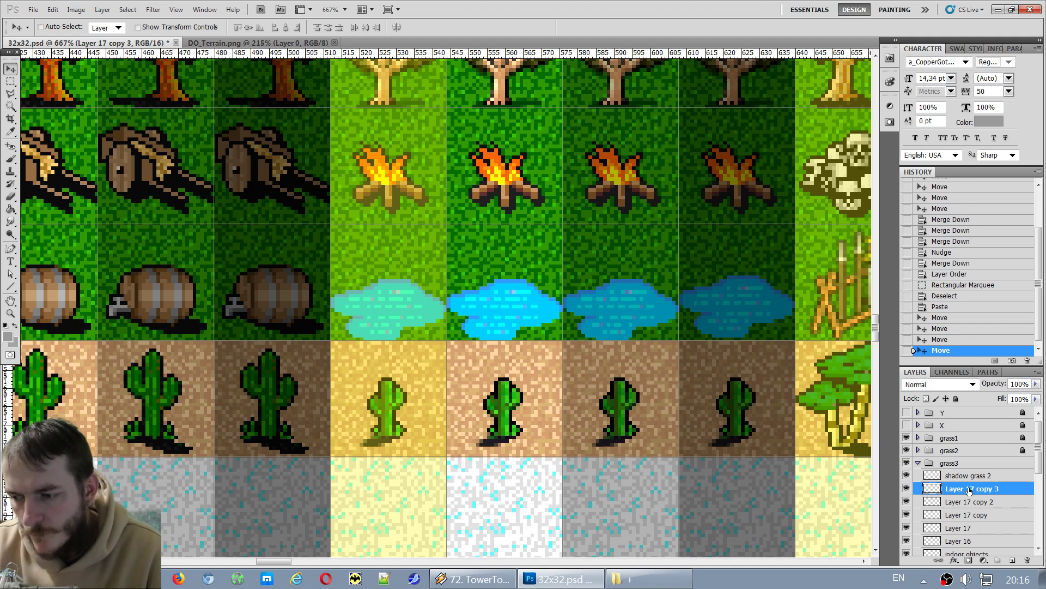
key(ctrl+e)
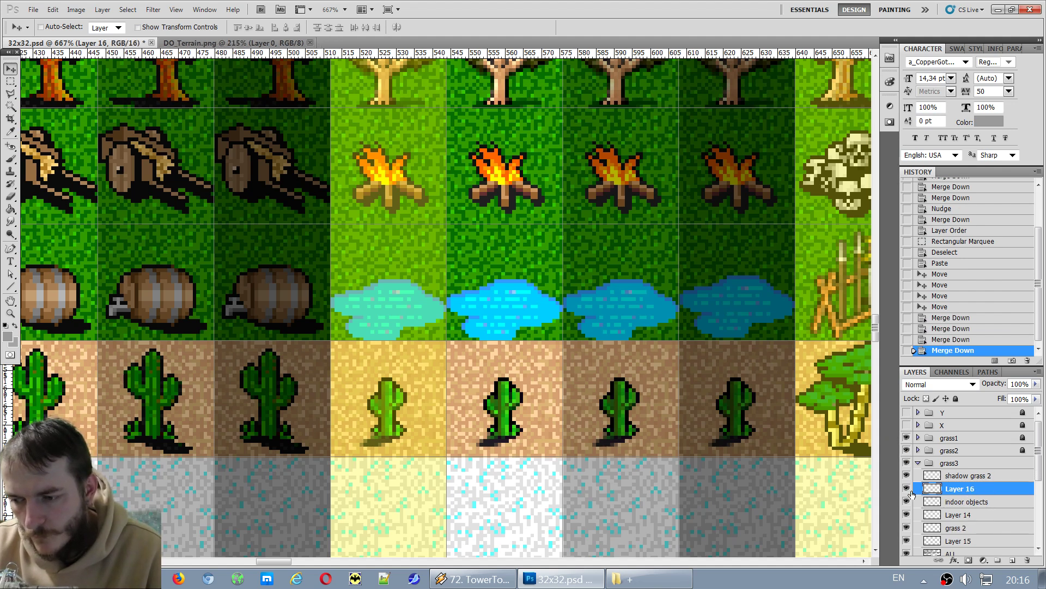
click(907, 489)
click(906, 489)
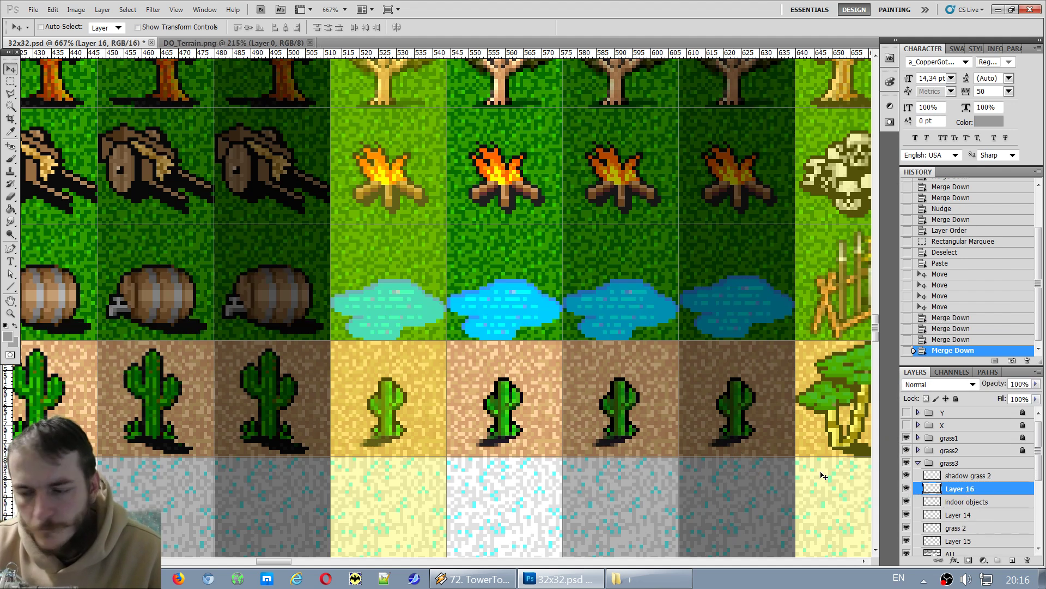
click(947, 340)
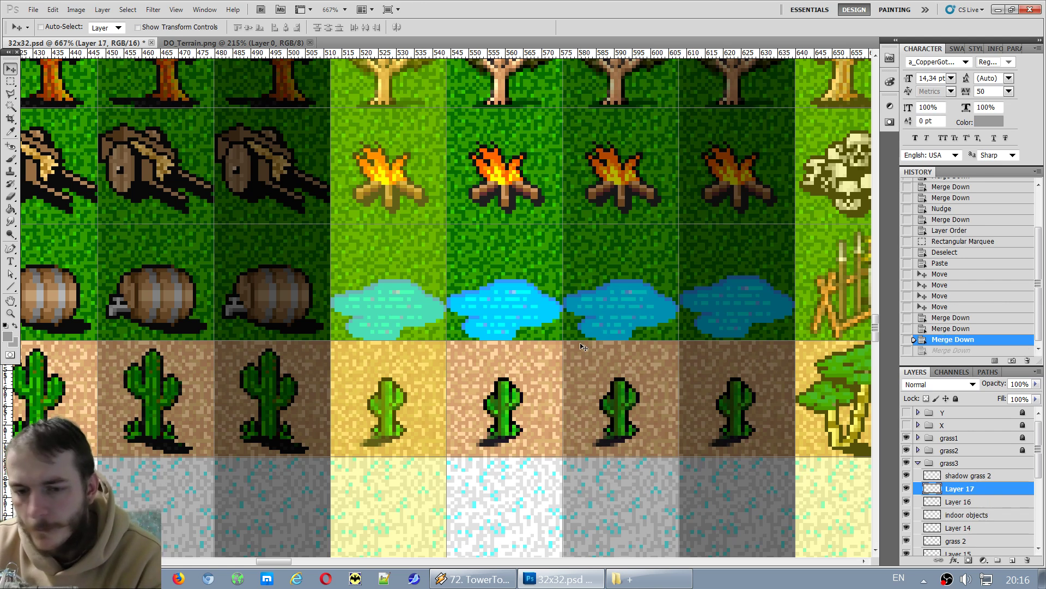
Nudge the four puddles up 2 pixels, merge them down into Layer 16 and check the layer by toggling its visibility.
key(Up)
key(Up)
key(Up)
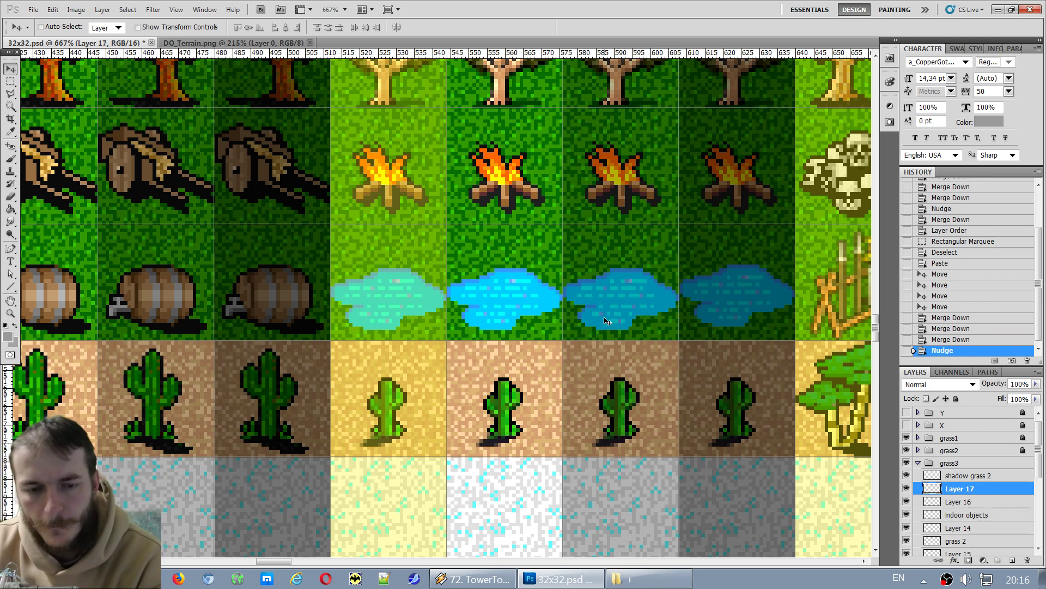
key(Down)
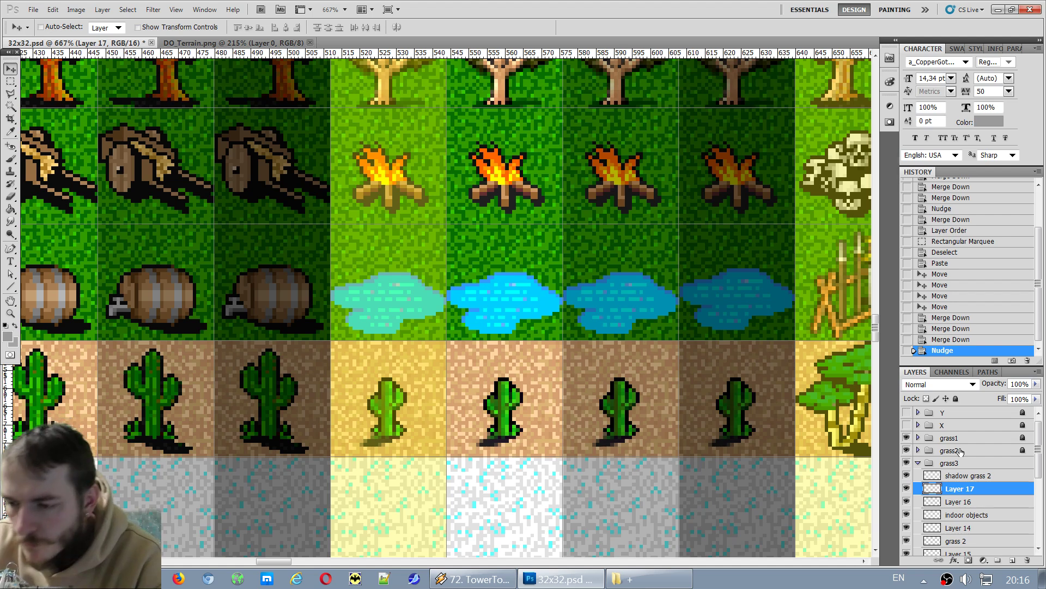
key(ctrl+e)
click(906, 489)
click(906, 488)
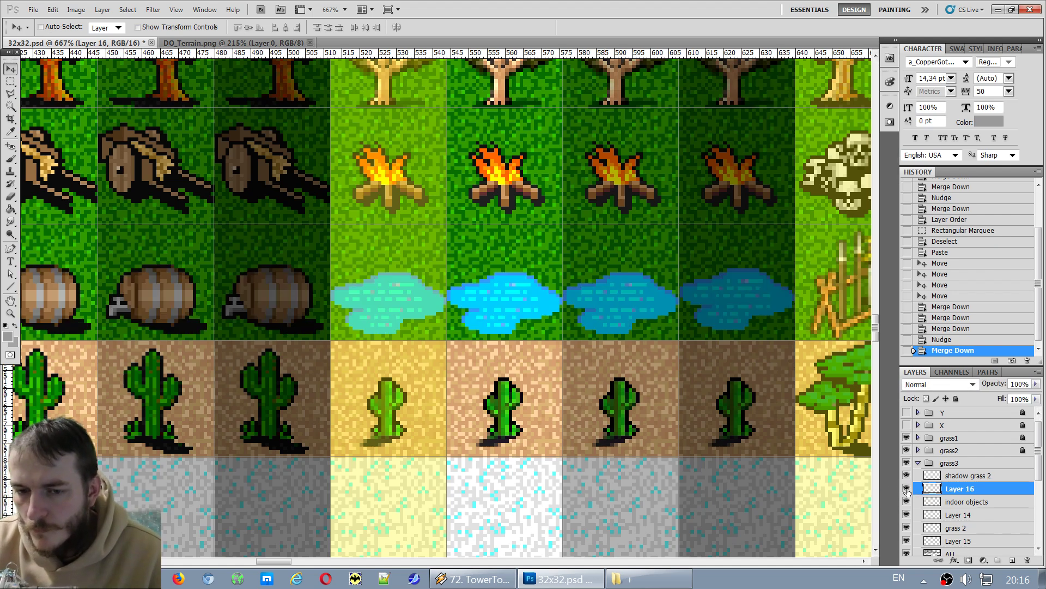
Look over the lower tile rows and examine the signpost and cave entrance tiles.
scroll(567, 436, down, 3)
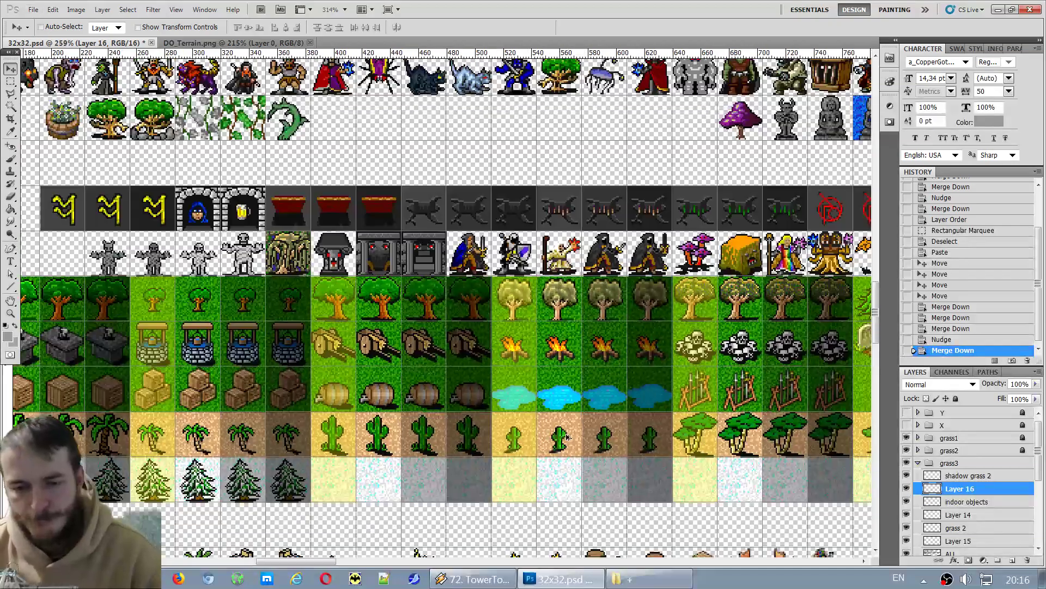
scroll(567, 436, down, 5)
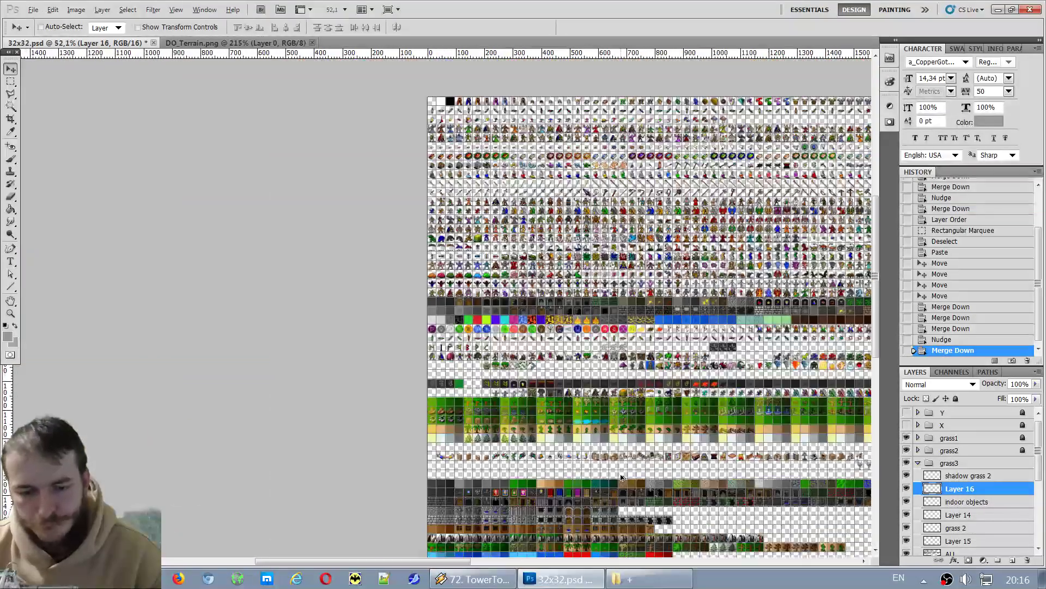
scroll(622, 478, down, 5)
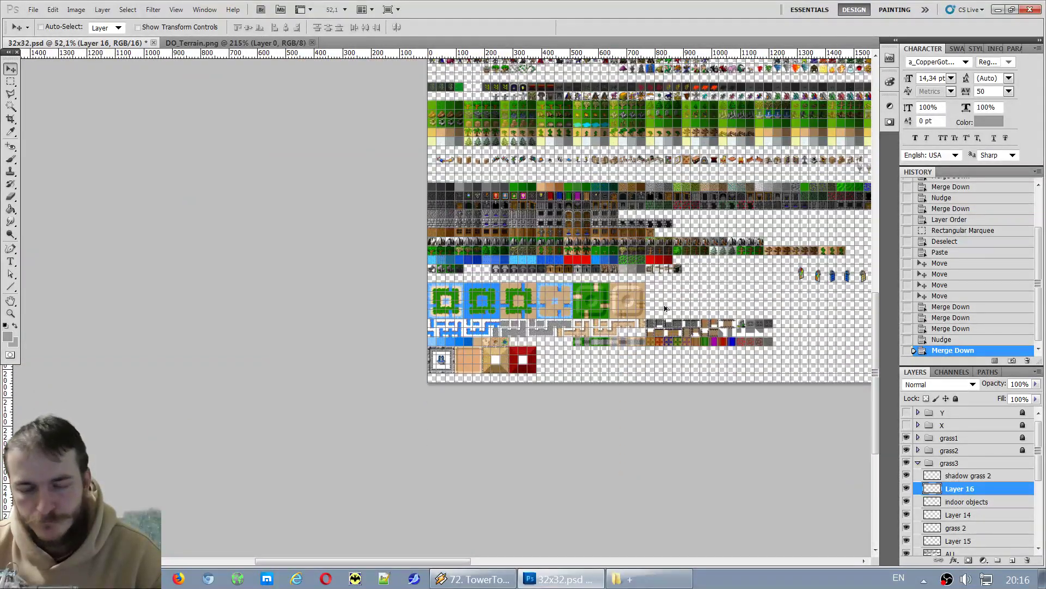
scroll(665, 309, up, 2)
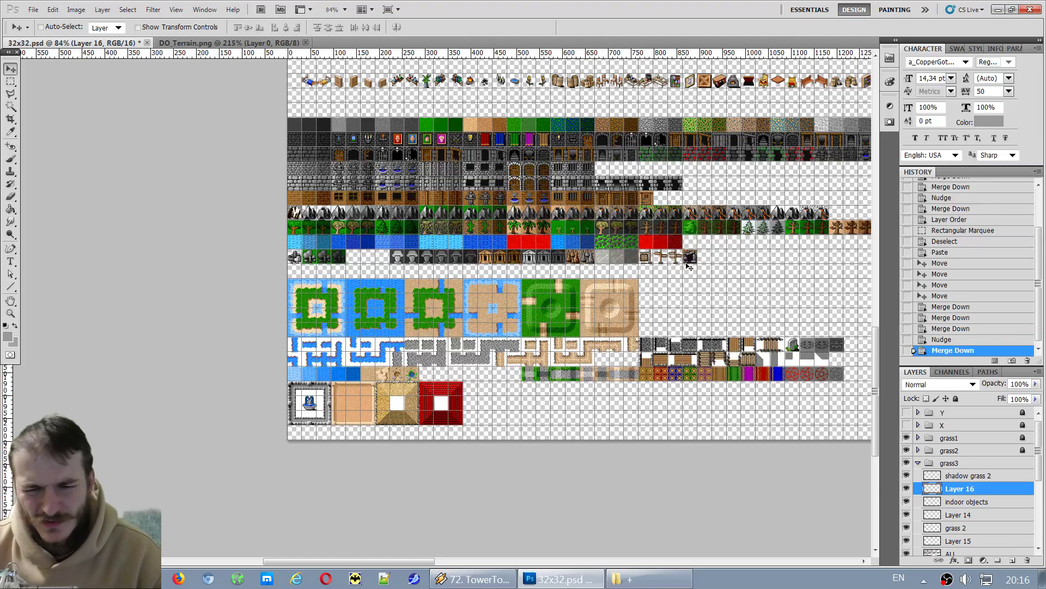
scroll(688, 265, up, 6)
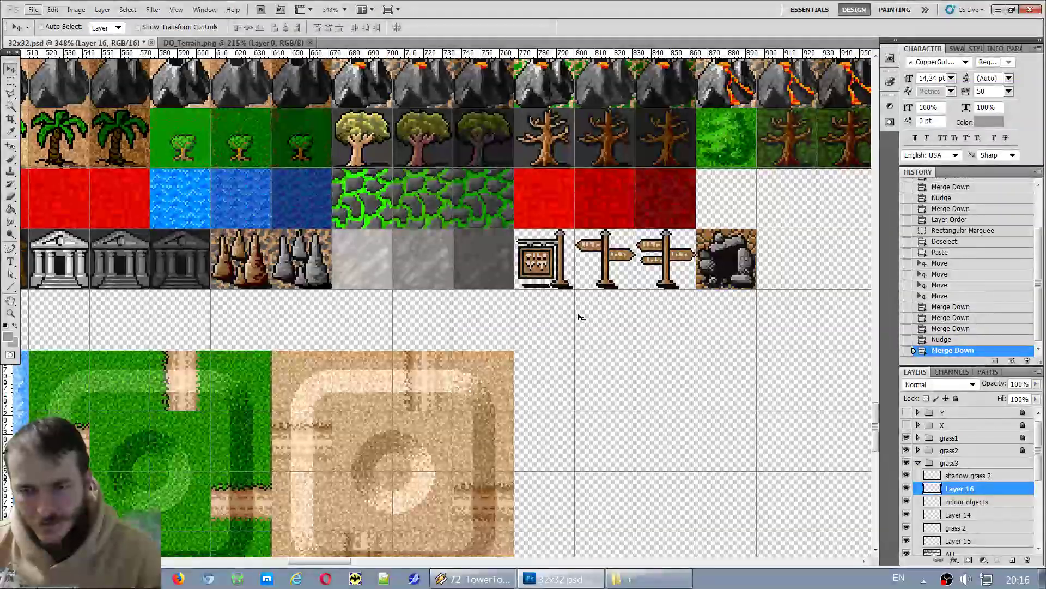
scroll(581, 318, down, 5)
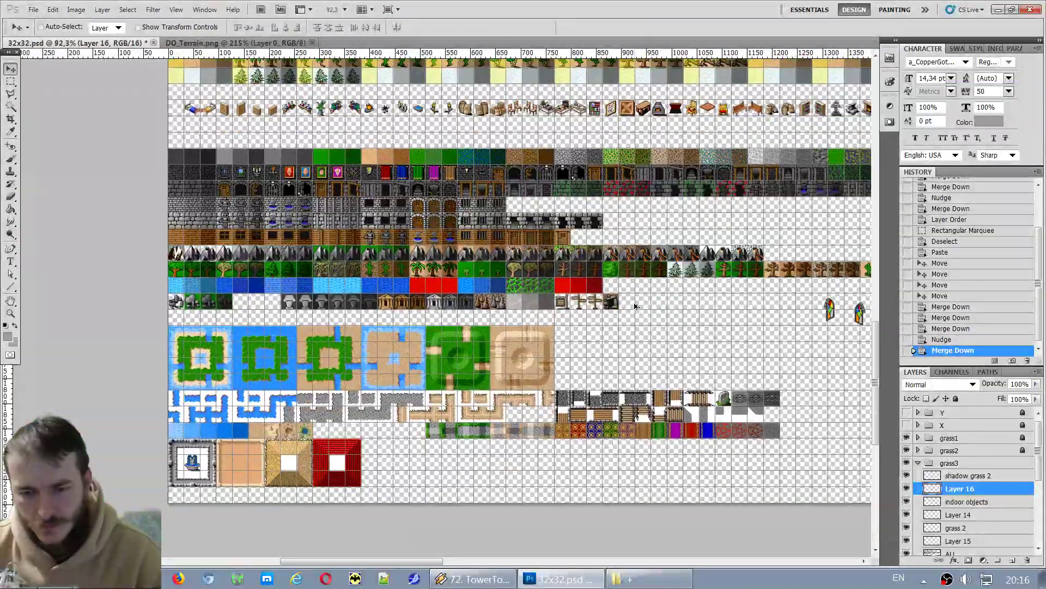
scroll(635, 306, up, 5)
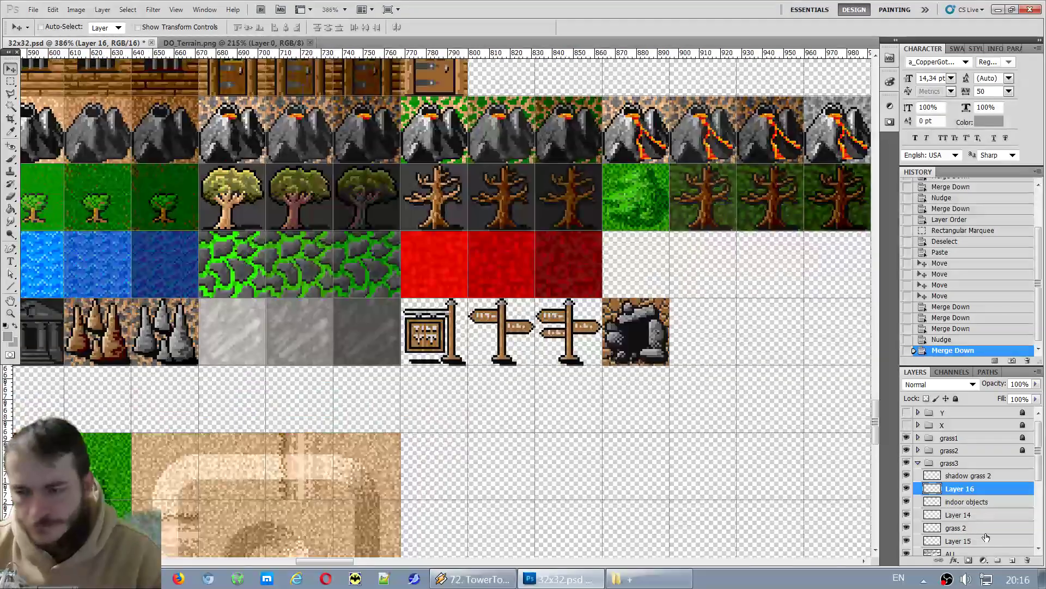
Cut the three wooden signposts beside the cave entrance tile out of the ALL layer and lock that layer.
scroll(984, 531, down, 3)
click(958, 512)
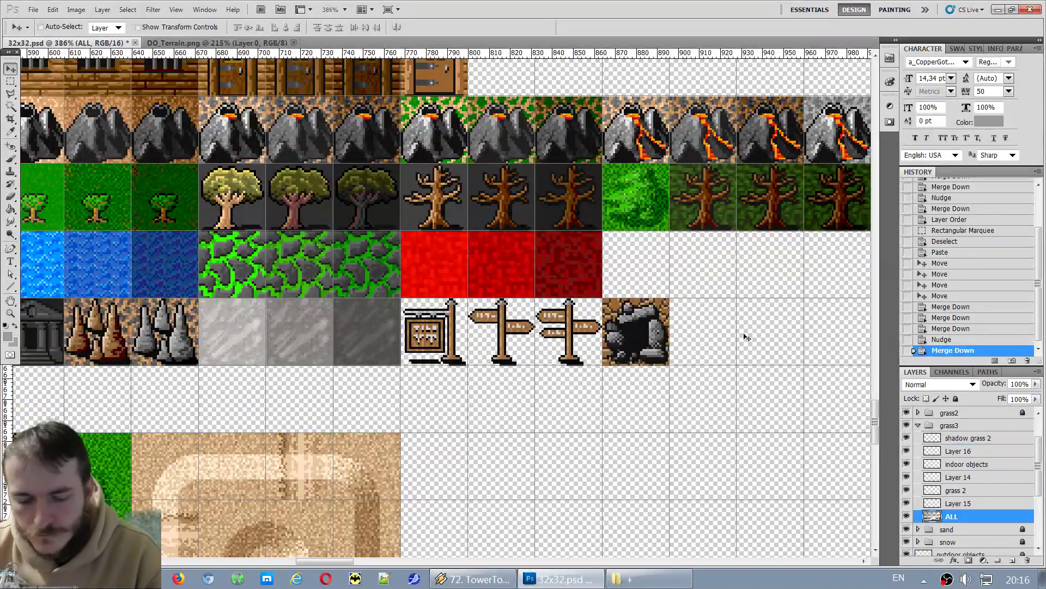
key(m)
scroll(403, 391, up, 2)
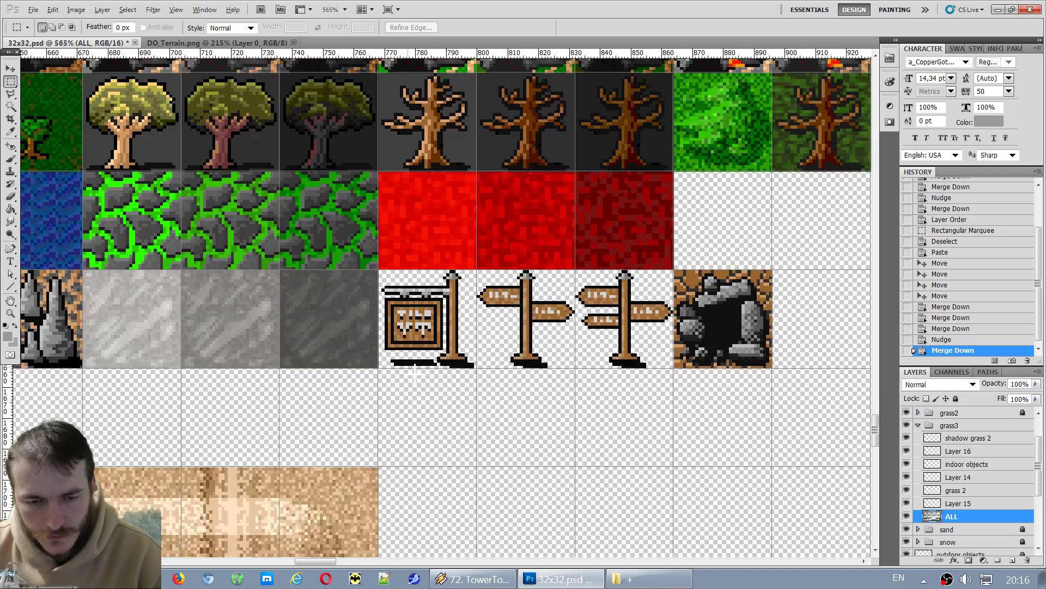
drag(526, 283, 670, 270)
key(ctrl+x)
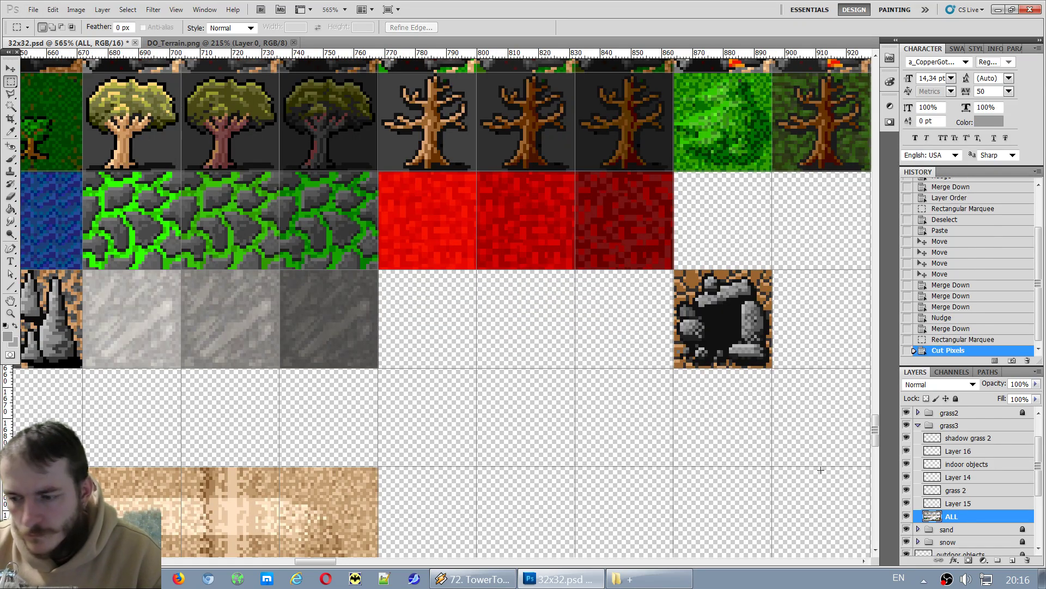
click(956, 398)
Paste the signposts into the three grid cells directly left of the candelabras, below the crates and weapon racks.
scroll(805, 453, down, 10)
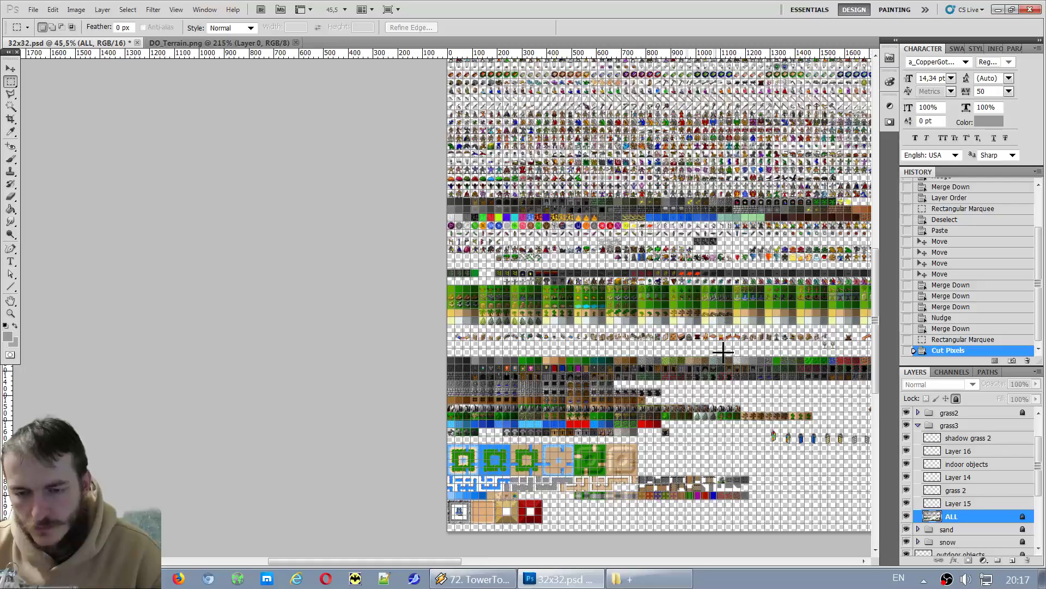
scroll(706, 327, up, 5)
drag(381, 561, 475, 561)
scroll(537, 382, up, 2)
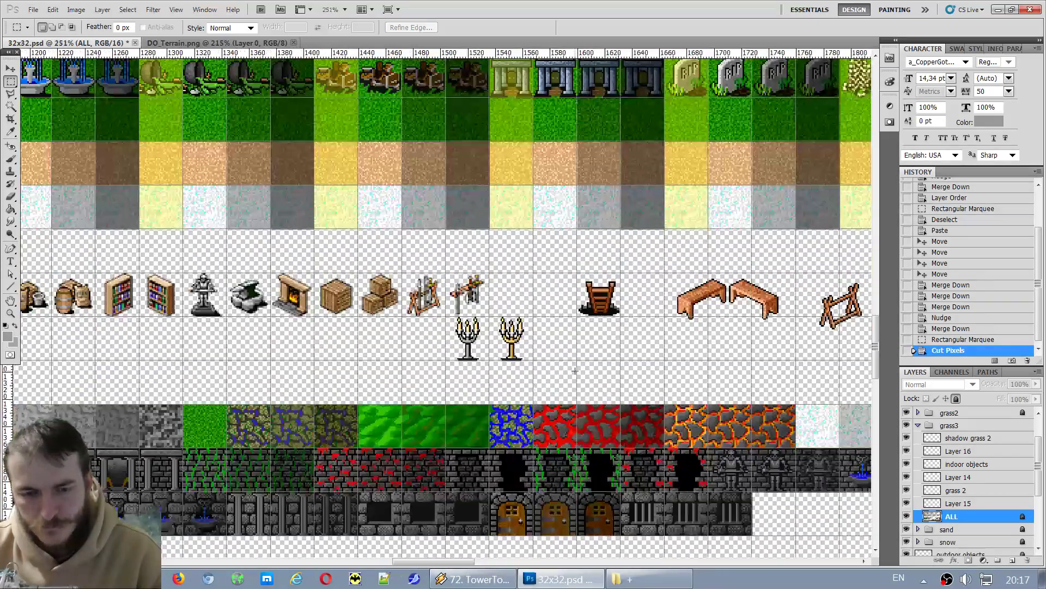
key(ctrl+v)
key(v)
drag(446, 312, 386, 346)
scroll(385, 345, up, 4)
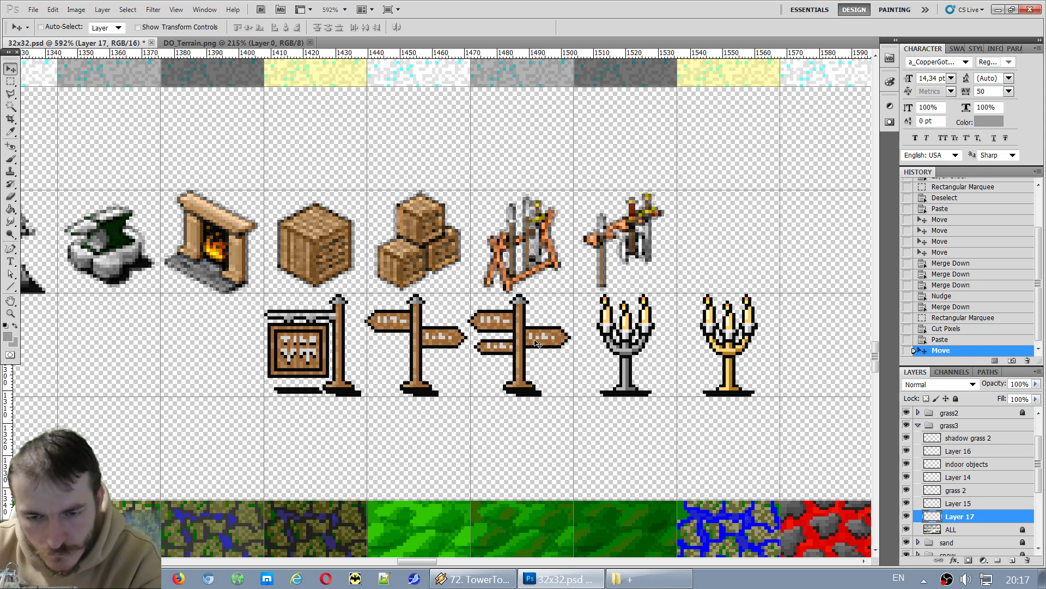
drag(537, 343, 537, 344)
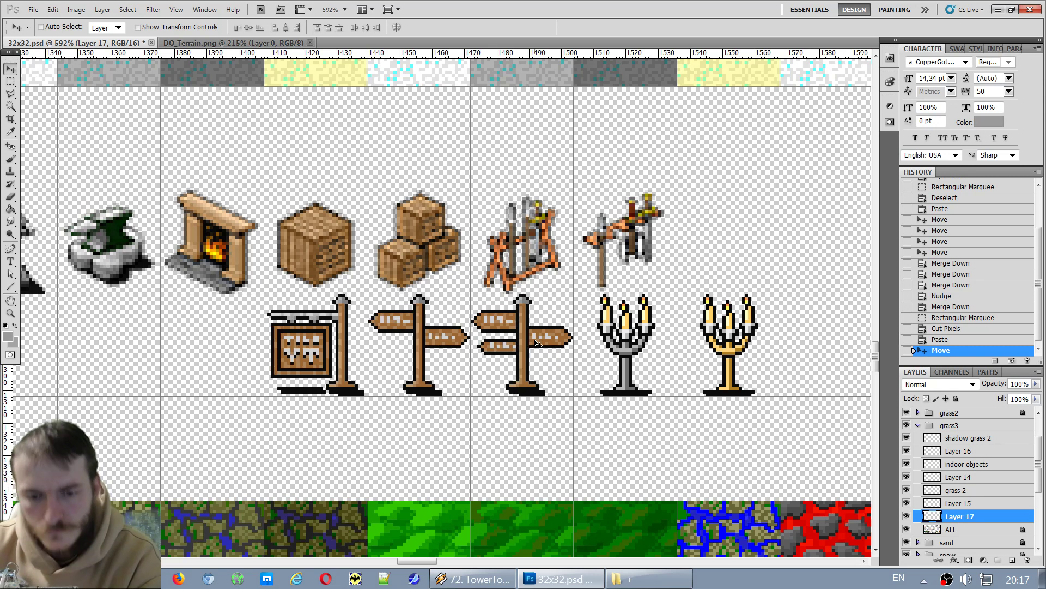
Check Layer 15 and Layer 17 by toggling their visibility, merge Layer 15 down into Layer 17, and check the merged layer.
click(906, 502)
click(906, 503)
click(959, 507)
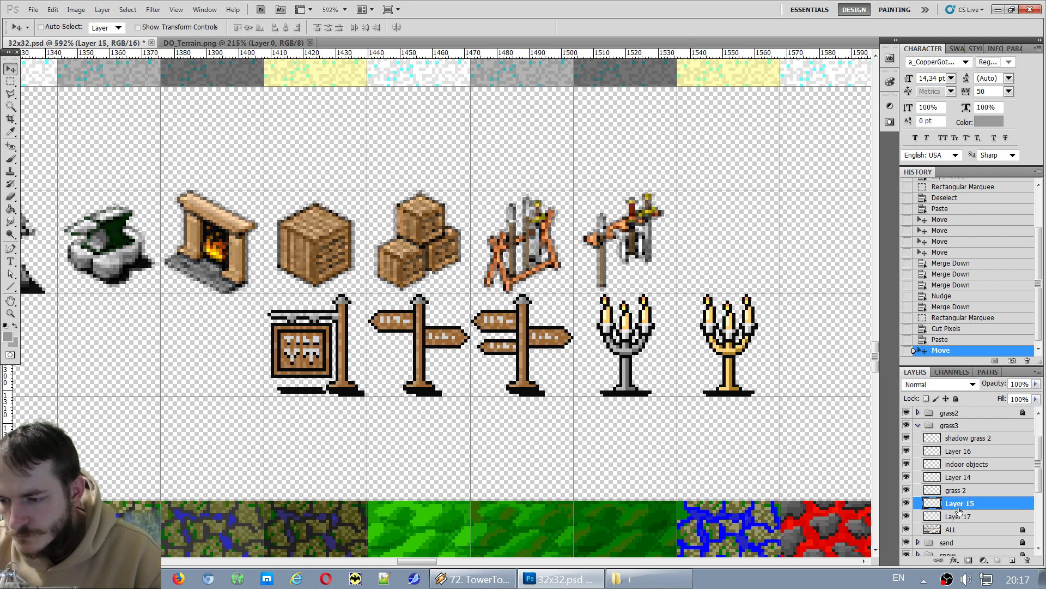
click(907, 516)
click(906, 515)
key(ctrl+e)
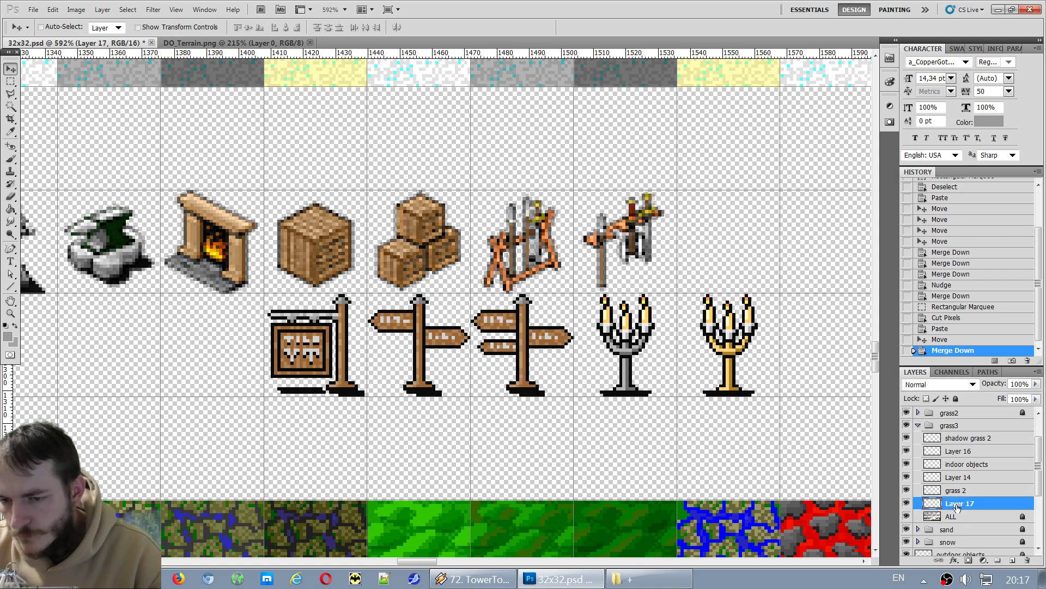
click(907, 503)
click(906, 502)
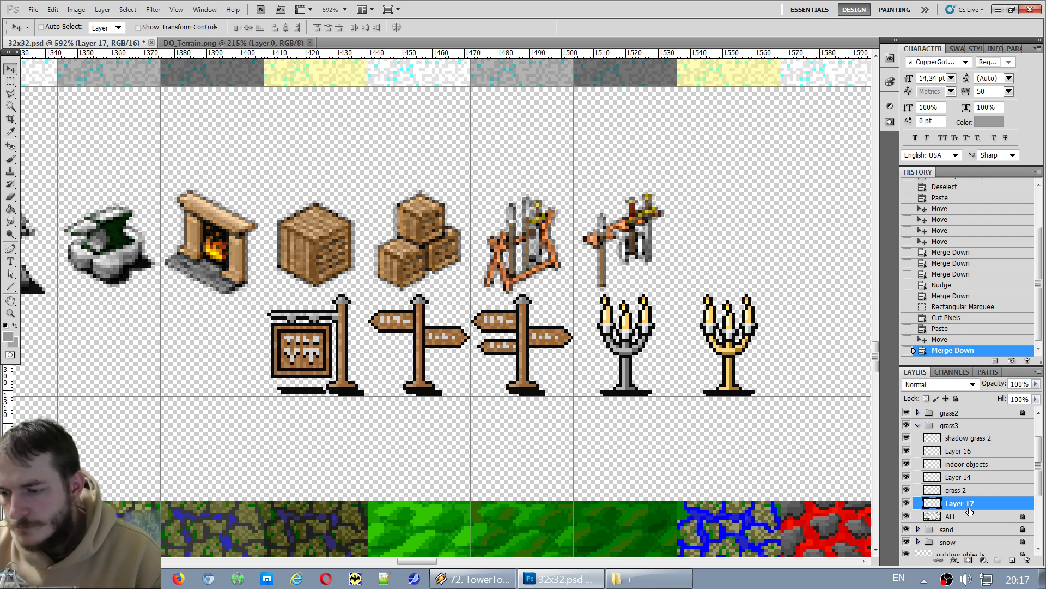
Save the 32x32.psd tile sheet with the relocated signposts.
scroll(561, 302, down, 8)
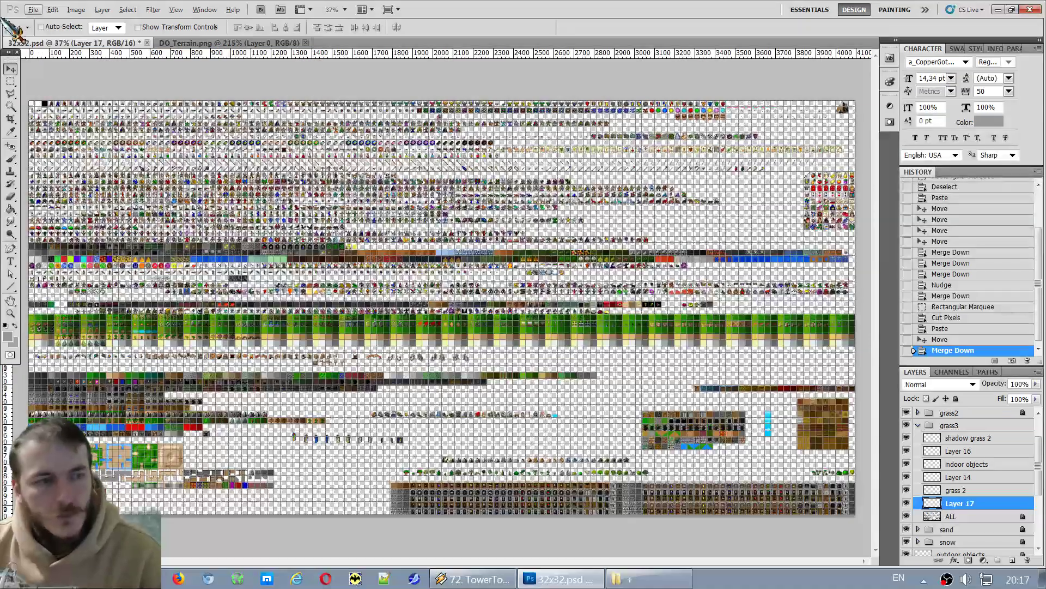
click(33, 9)
click(82, 243)
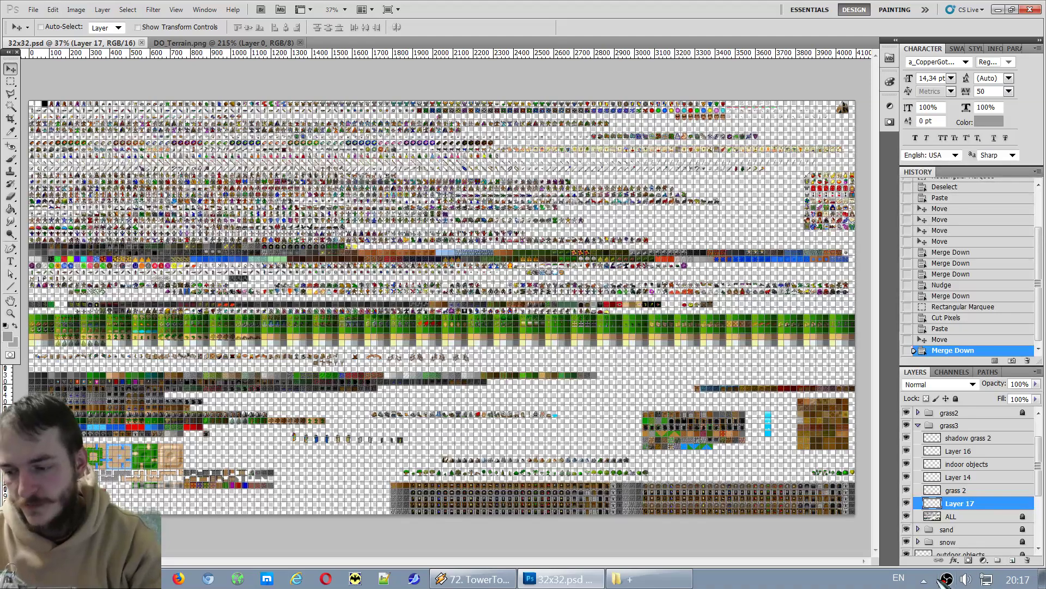
click(10, 80)
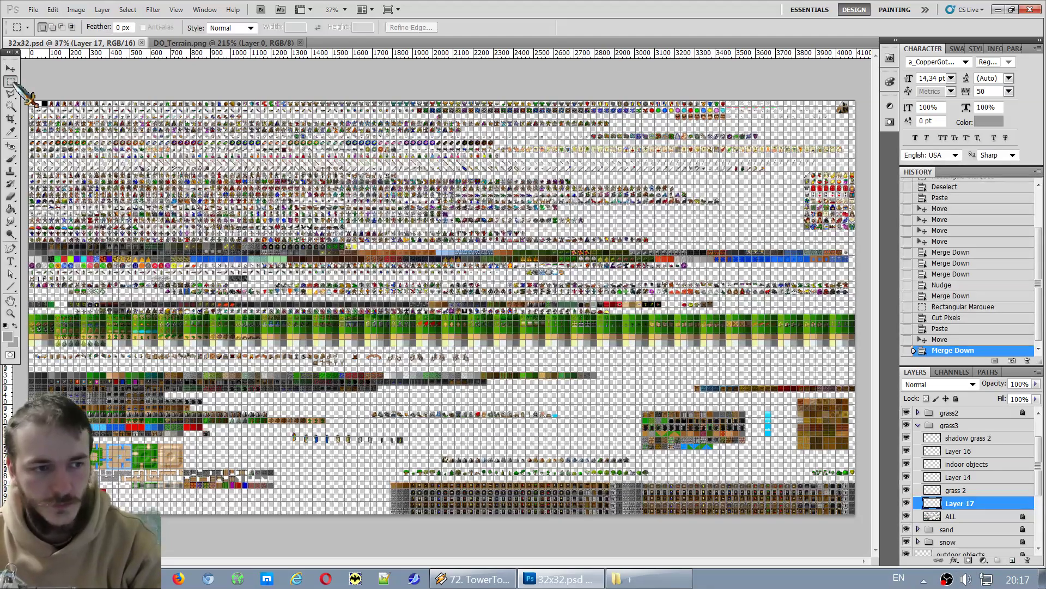
scroll(354, 397, up, 5)
scroll(329, 302, up, 3)
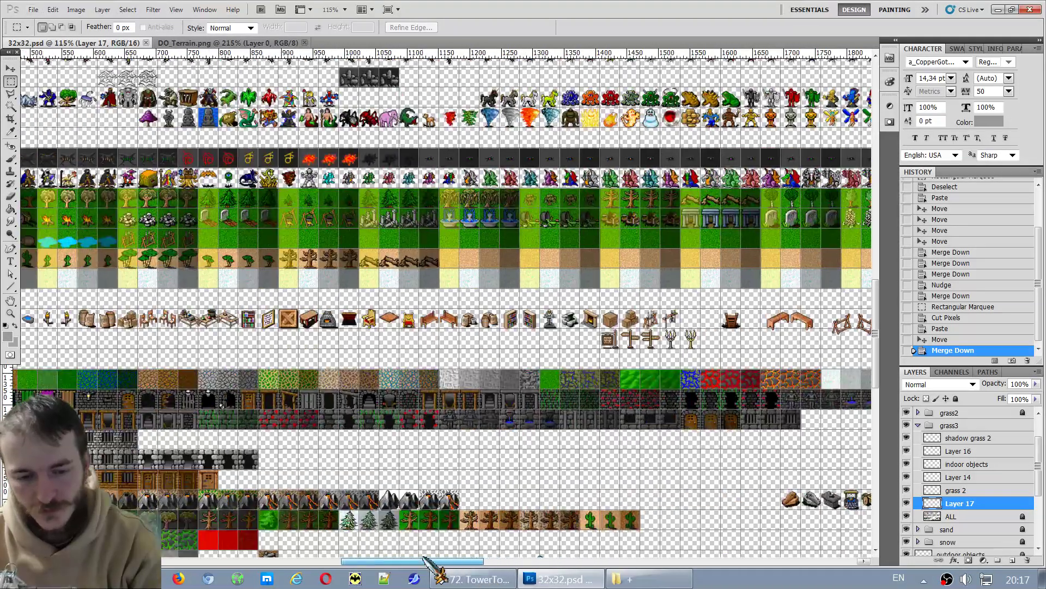
drag(469, 562, 413, 561)
click(948, 580)
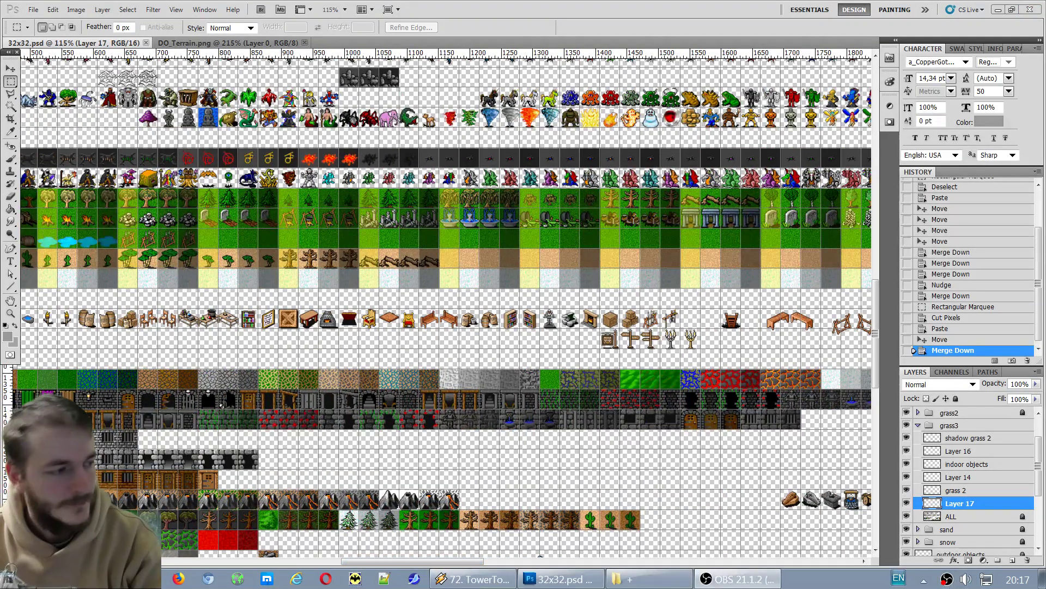